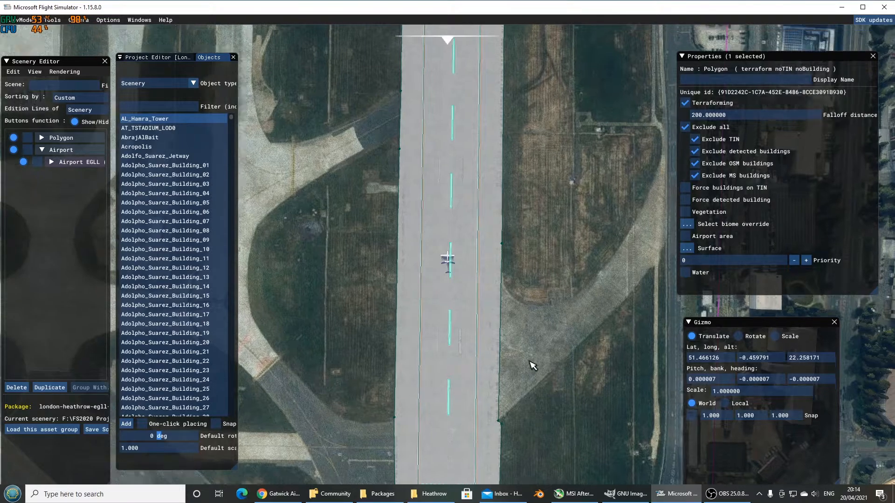
Examine the northern runway's surface along its length, together with the polygon boundary beside it
right_drag(531, 364, 533, 319)
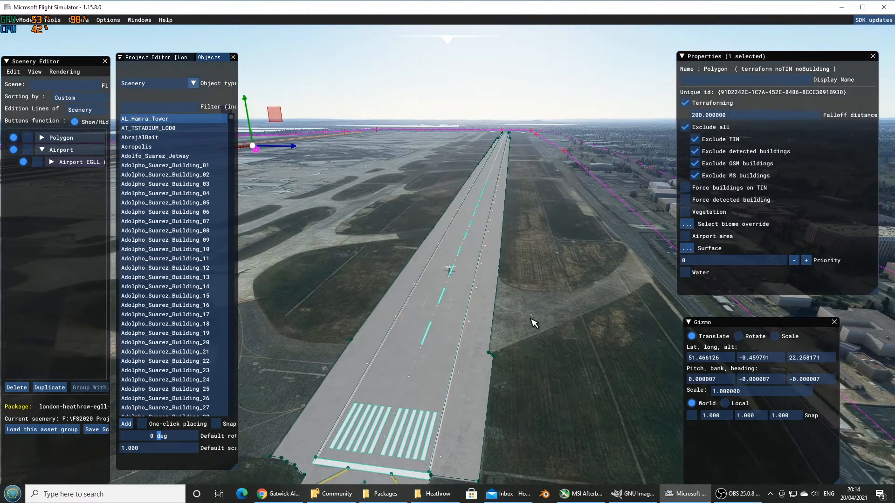
key(w)
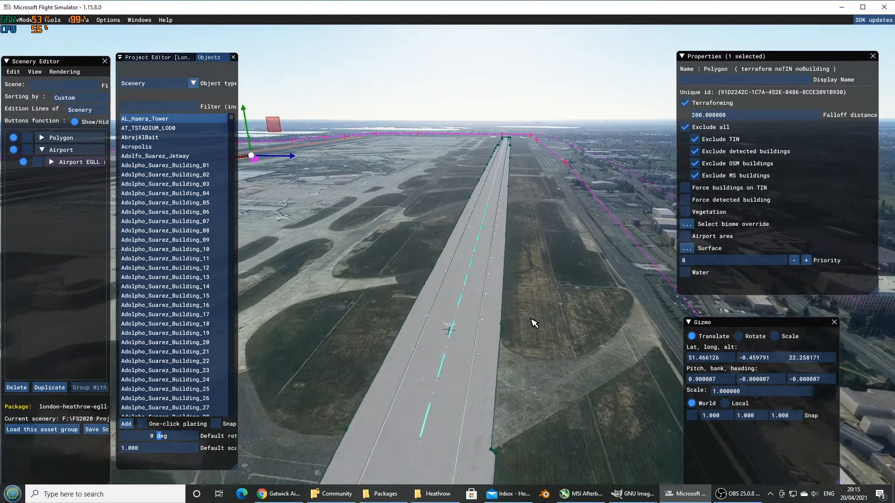
key(w)
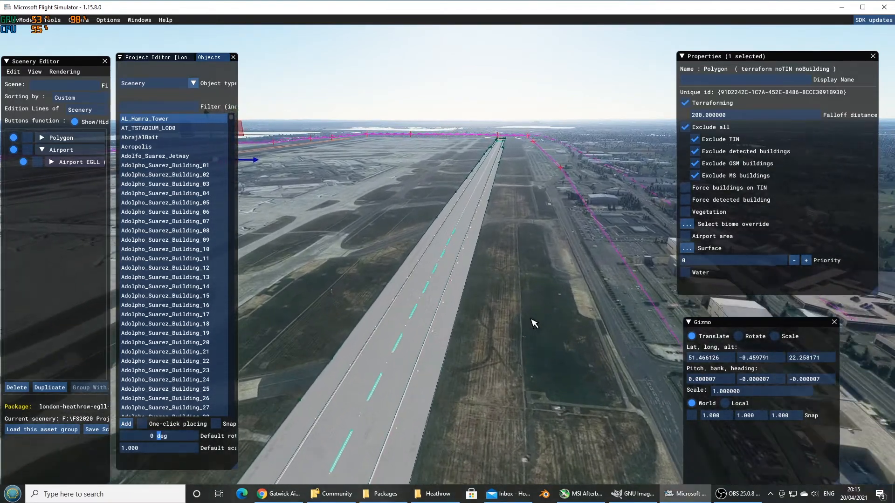
key(w)
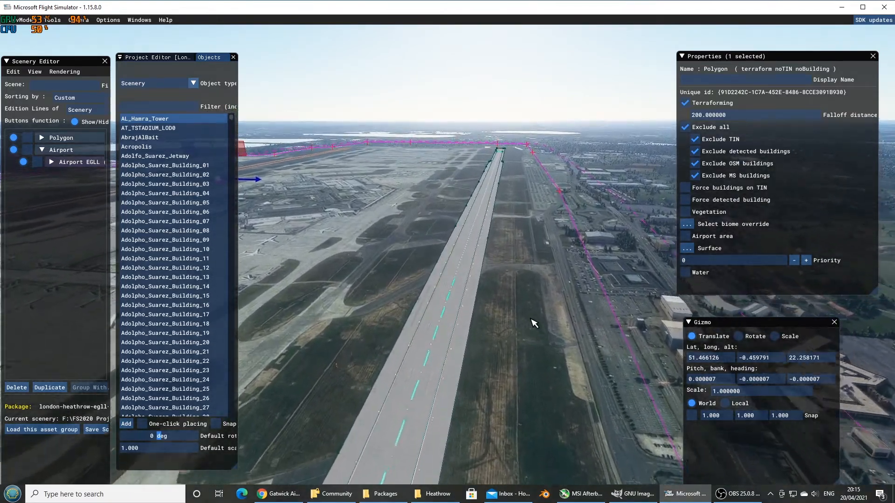
key(w)
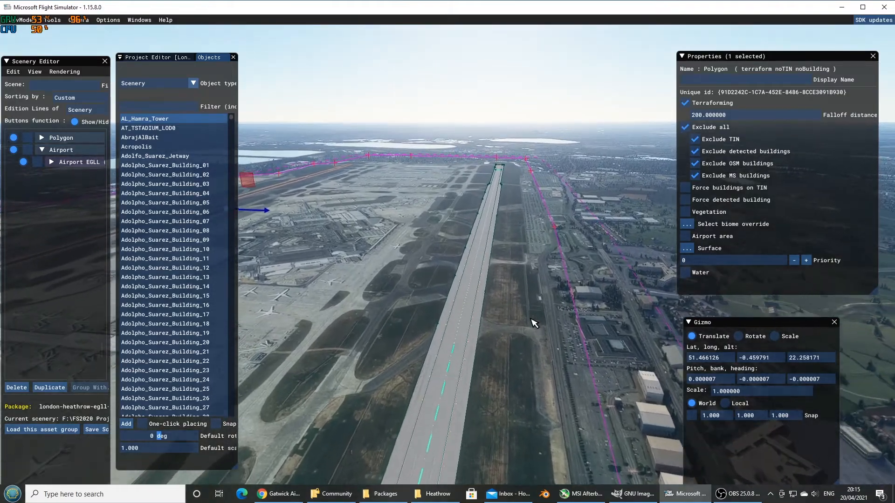
key(d)
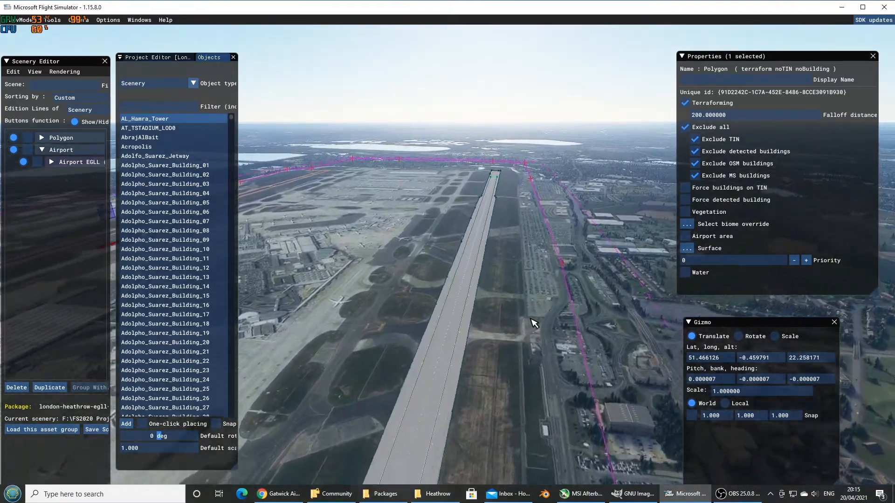
key(w)
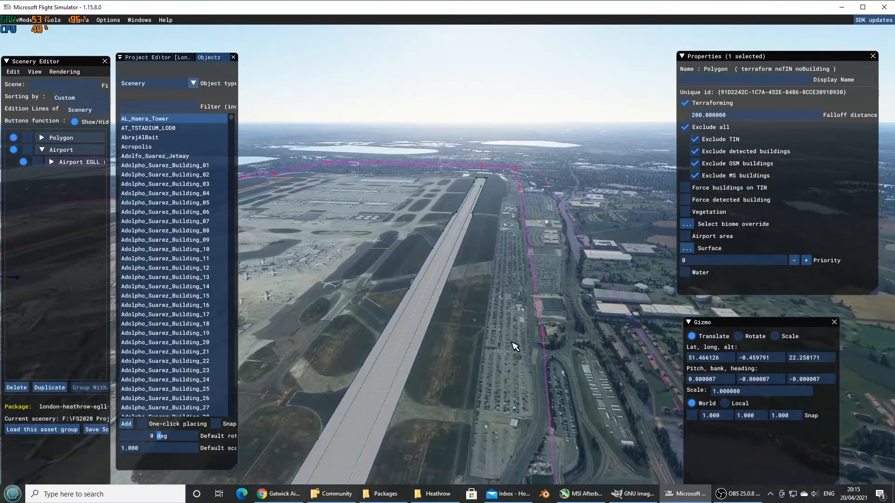
key(a)
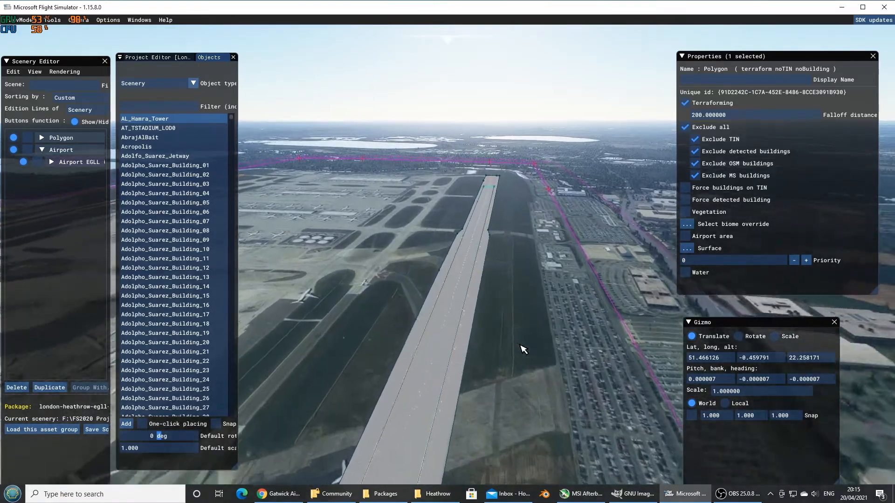
key(f)
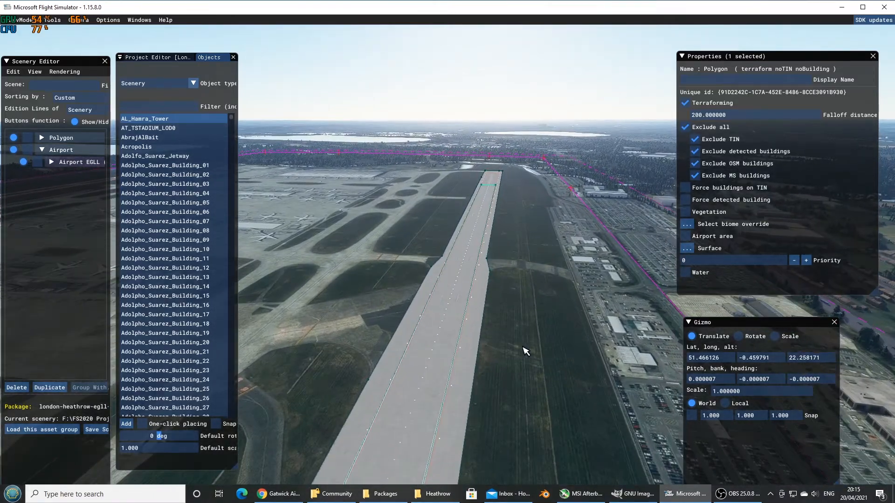
right_drag(533, 361, 499, 336)
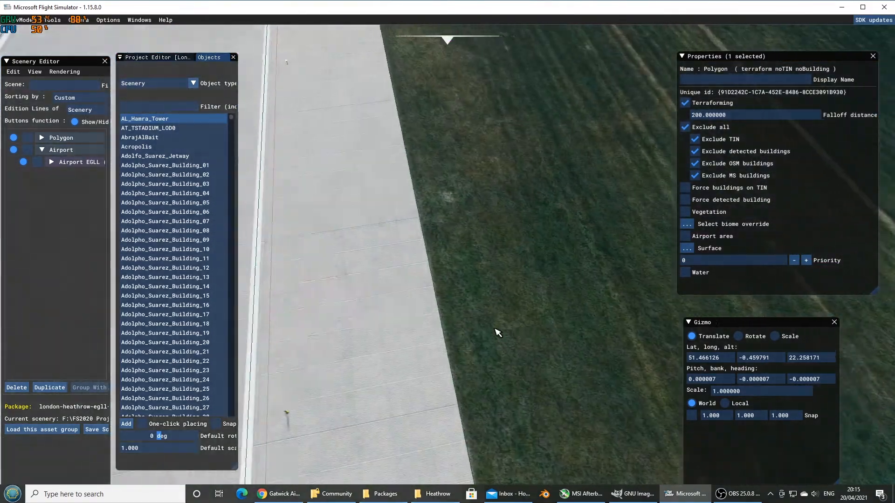
Examine the airfield from the northern runway across the terminal aprons to the southern runway 27L and its surroundings
key(a)
key(a)
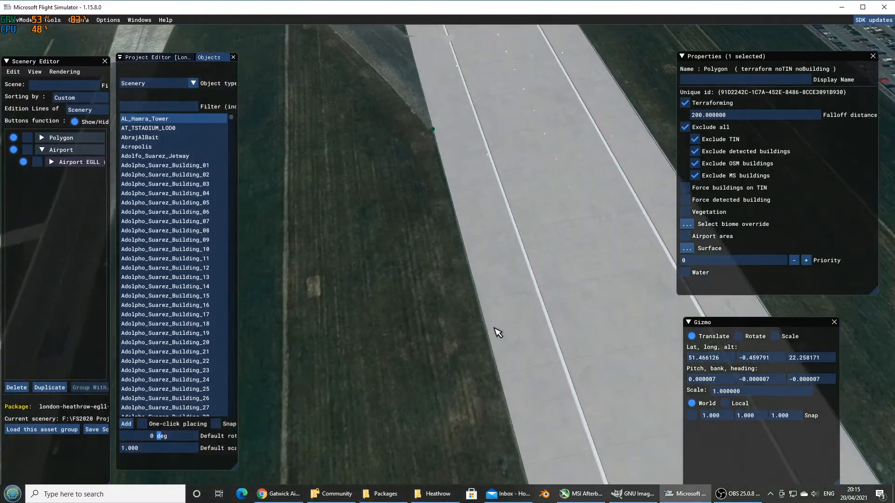
key(a)
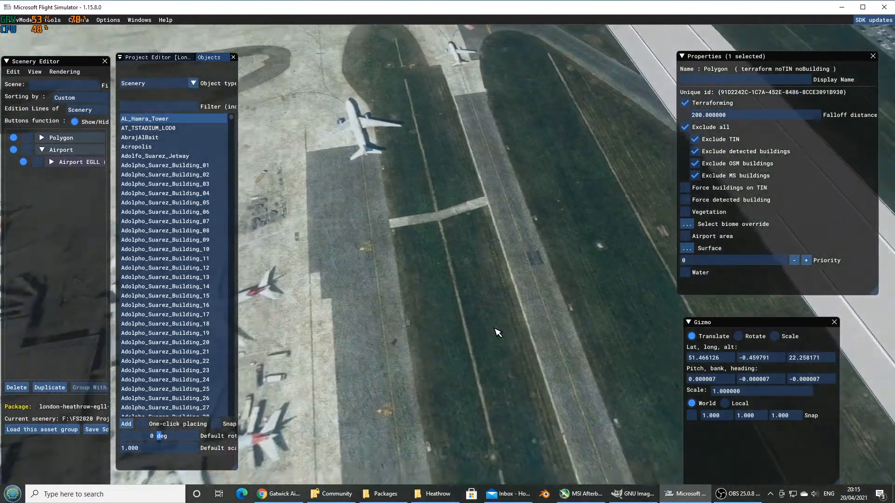
key(a)
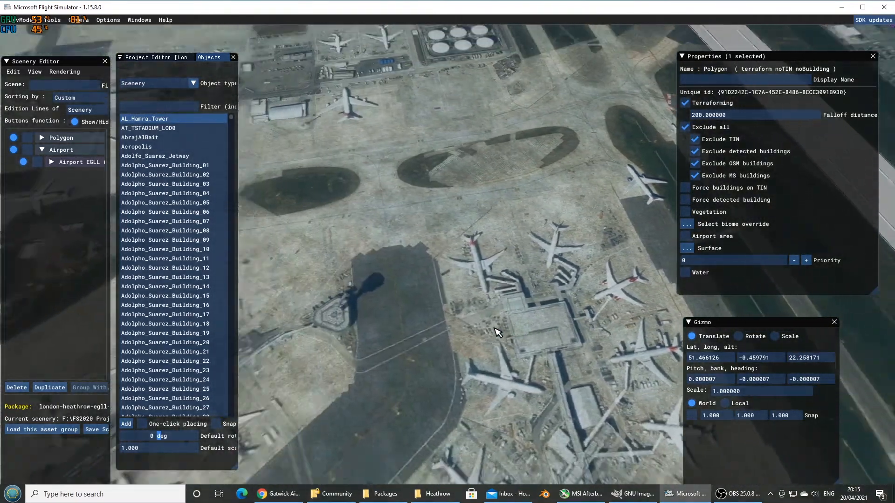
key(a)
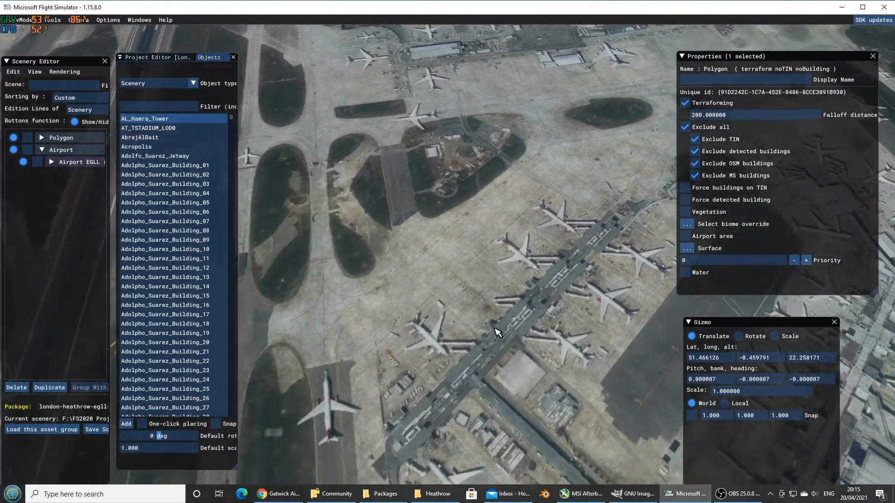
key(a)
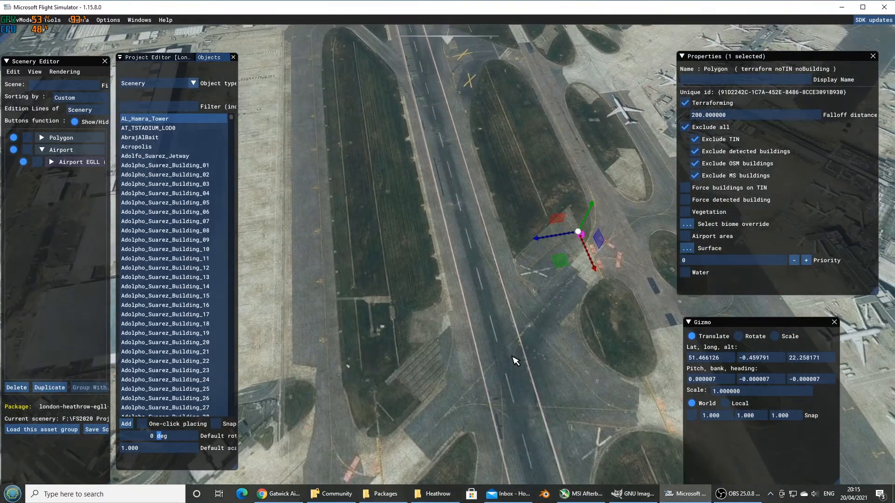
right_drag(515, 362, 502, 142)
right_drag(507, 332, 482, 305)
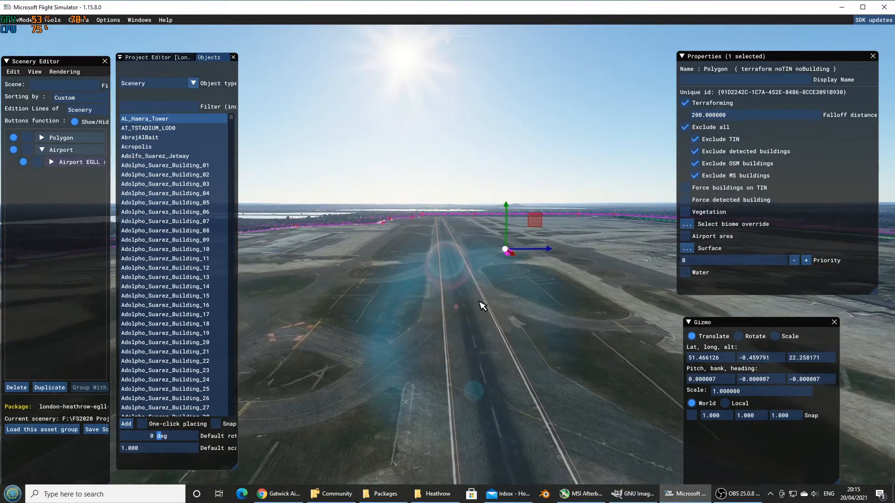
key(s)
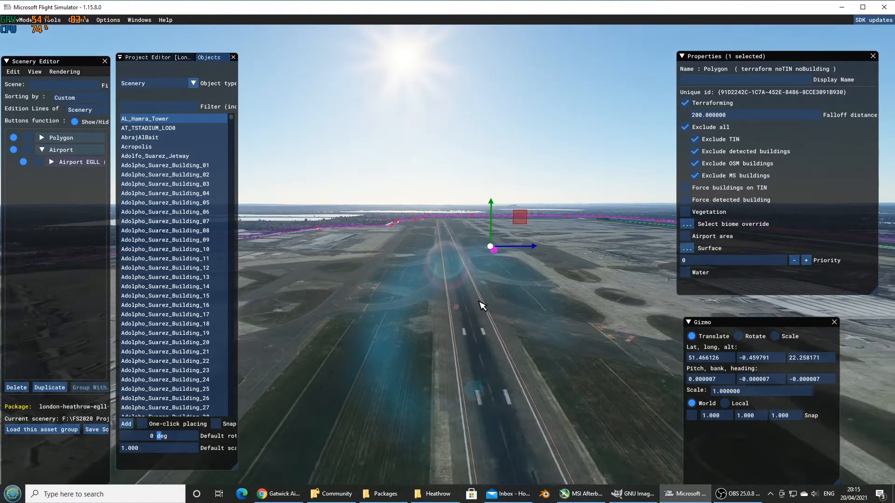
key(s)
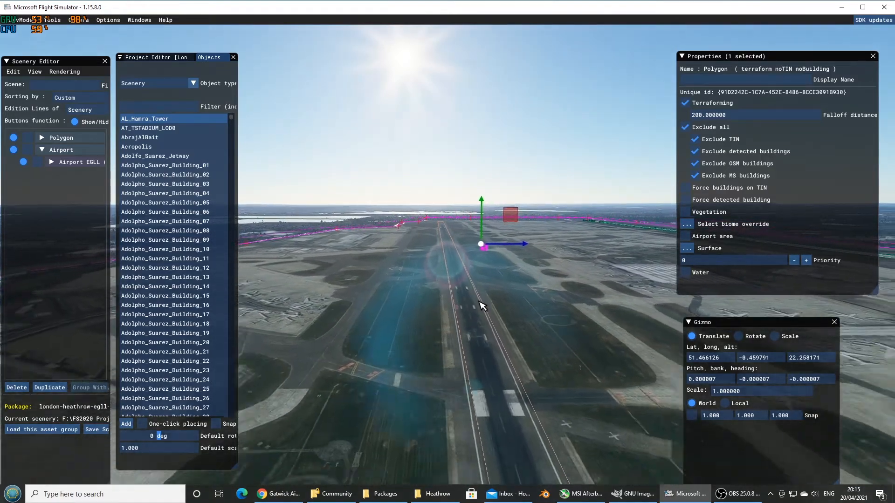
key(s)
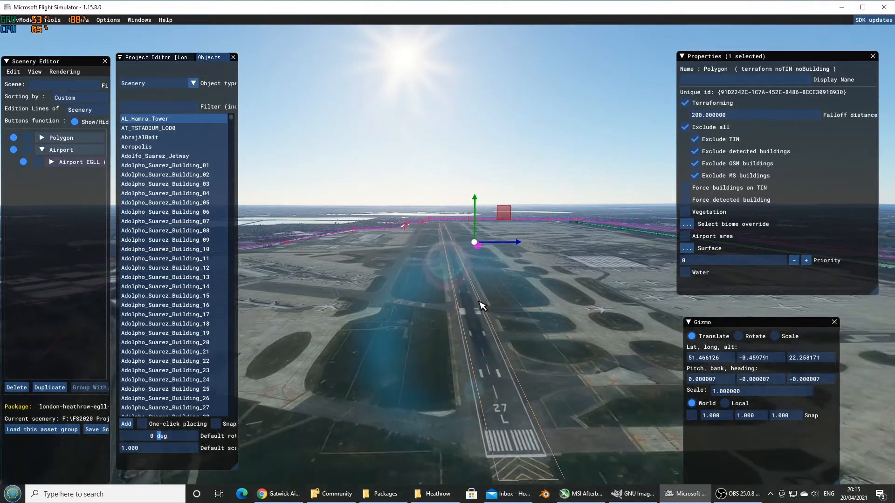
right_drag(492, 390, 509, 408)
key(w)
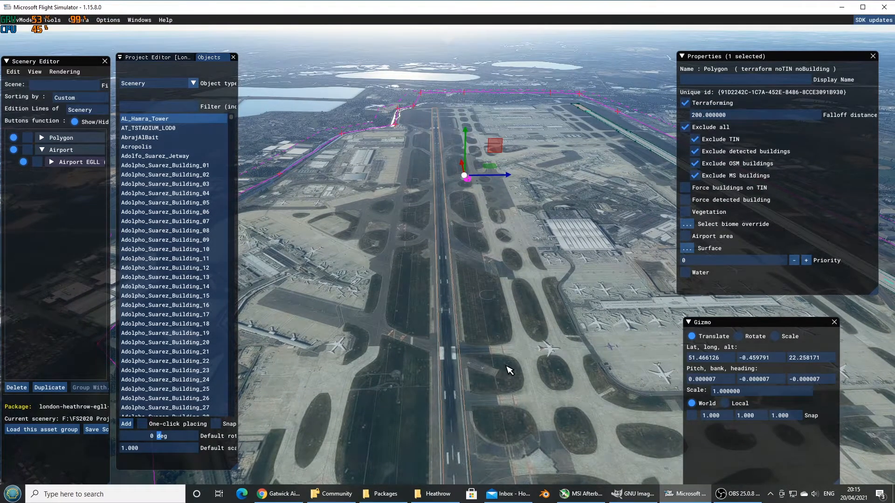
key(s)
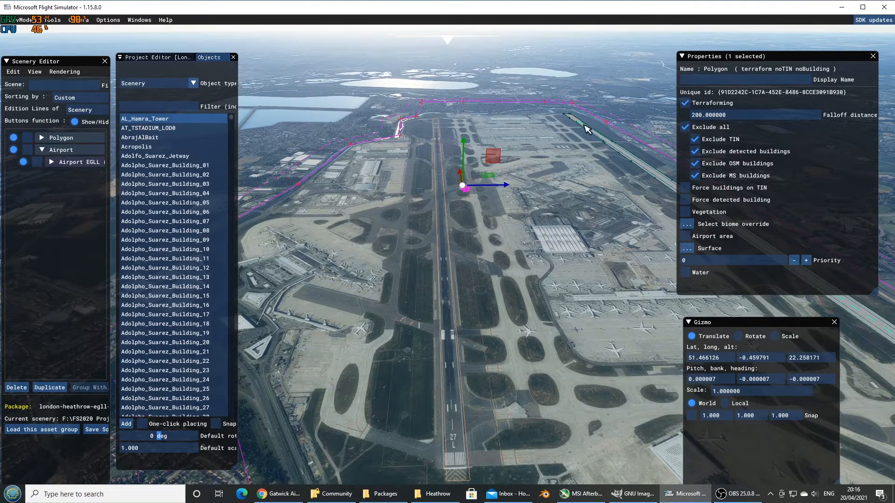
Turn off Terraforming on the selected polygon and enable Apply Flatten for Airport EGLL
click(685, 103)
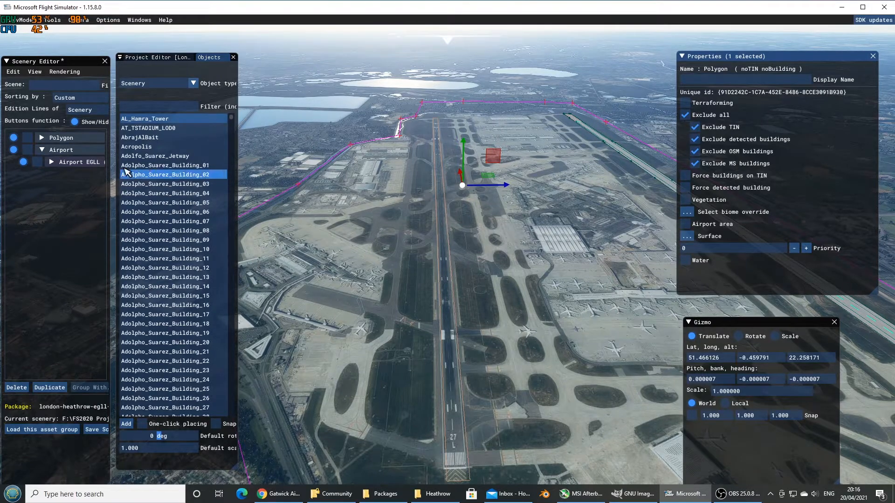
click(69, 163)
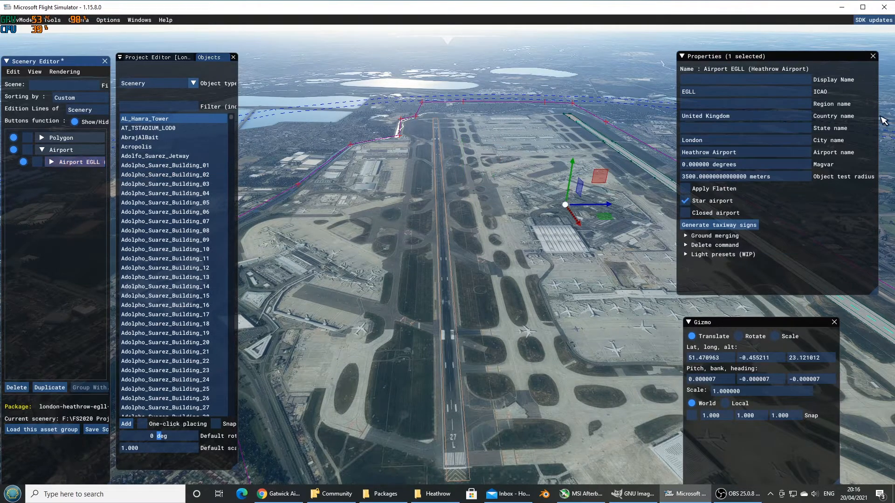
click(685, 189)
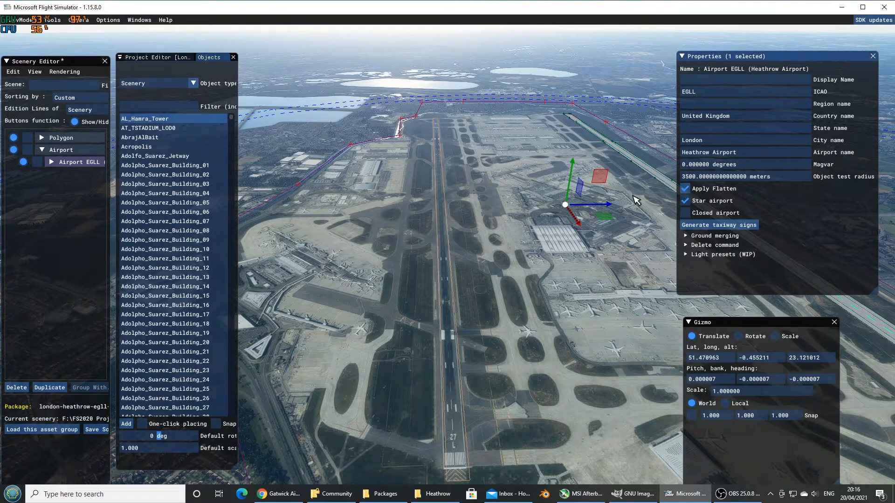
Examine the southern runway's surface from close to ground level for undulations with flattening applied
key(space)
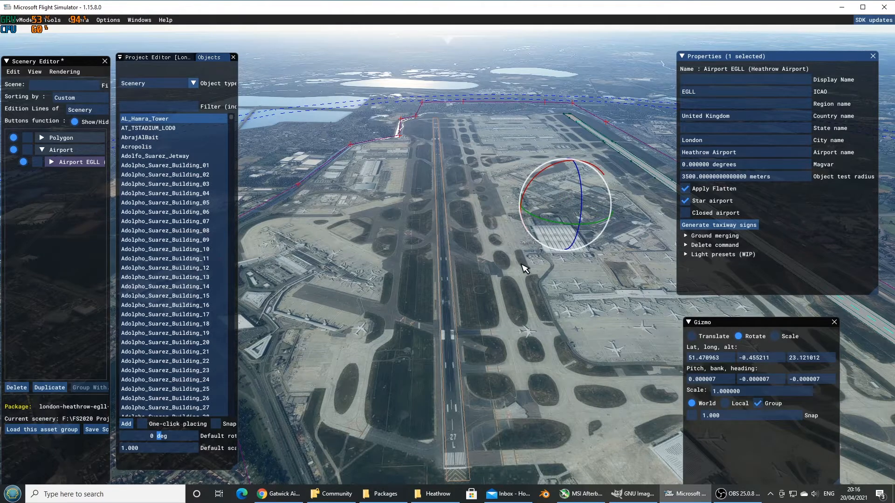
key(space)
key(w)
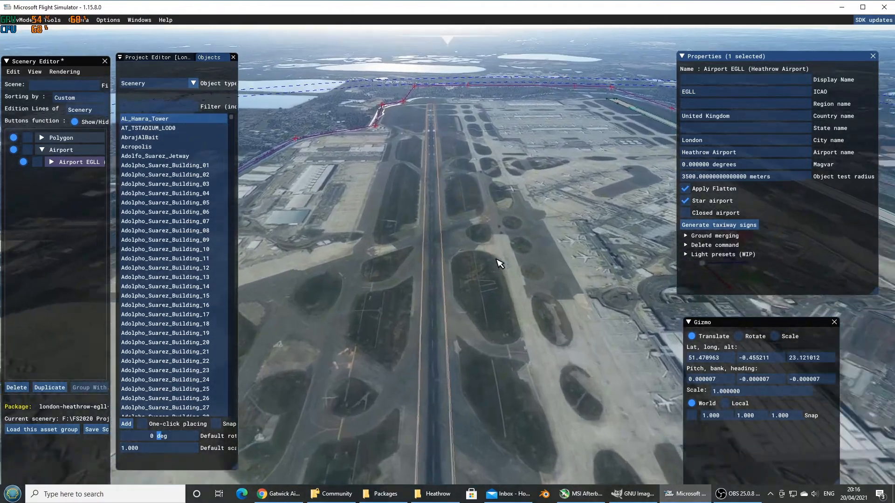
key(w)
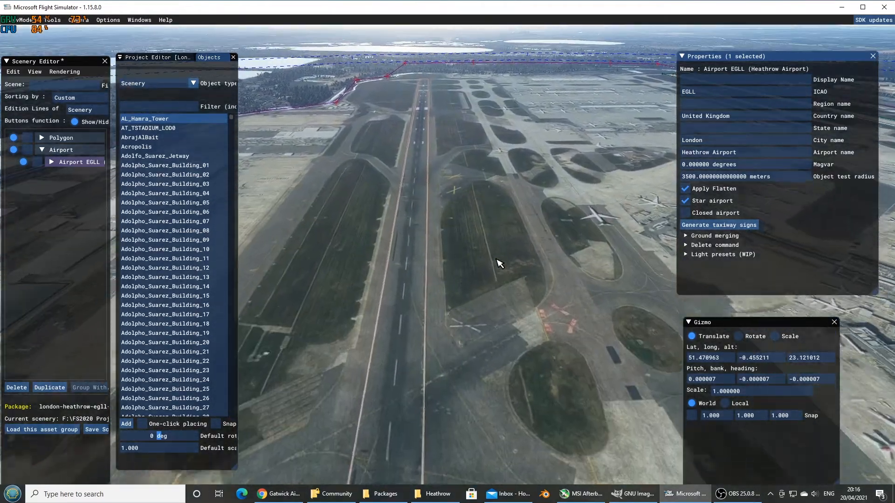
key(w)
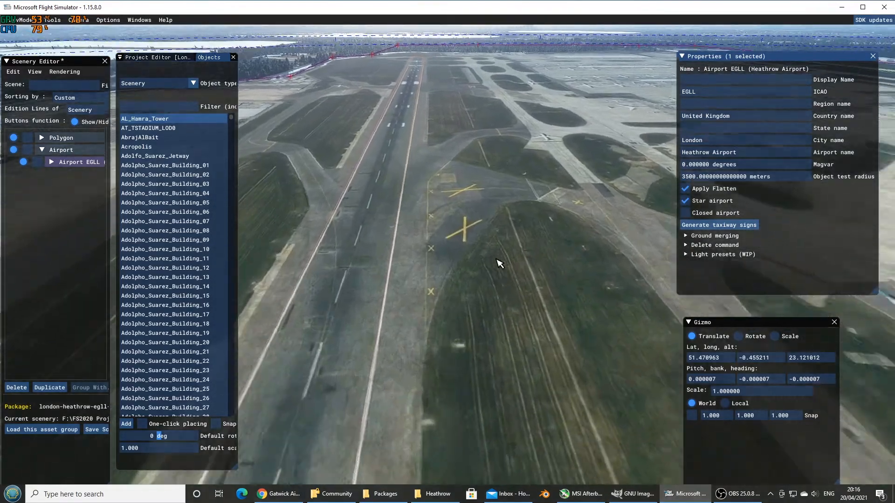
key(w)
right_drag(506, 290, 550, 212)
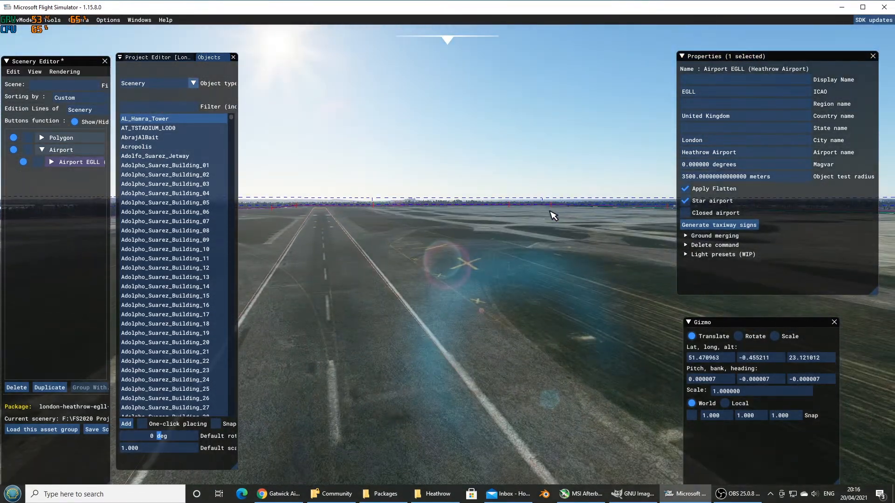
Turn Apply Flatten off for Airport EGLL, inspect the southern runway's surface up close, and turn the option back on
click(697, 192)
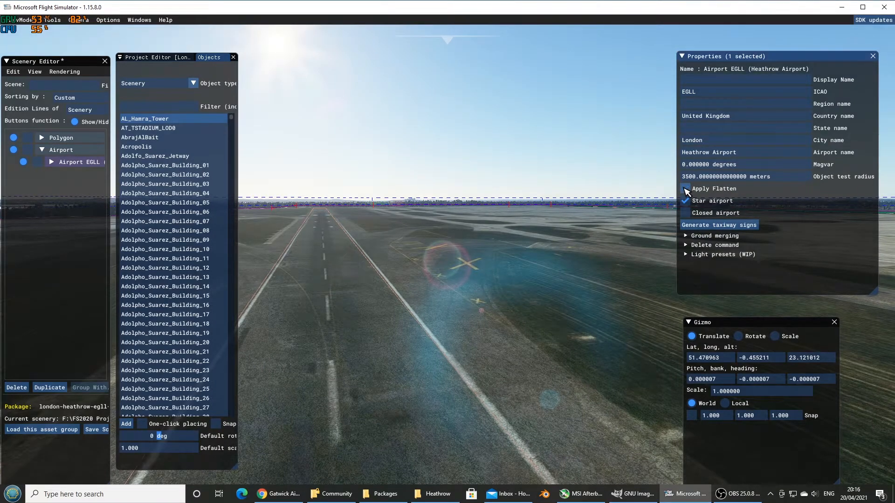
key(w)
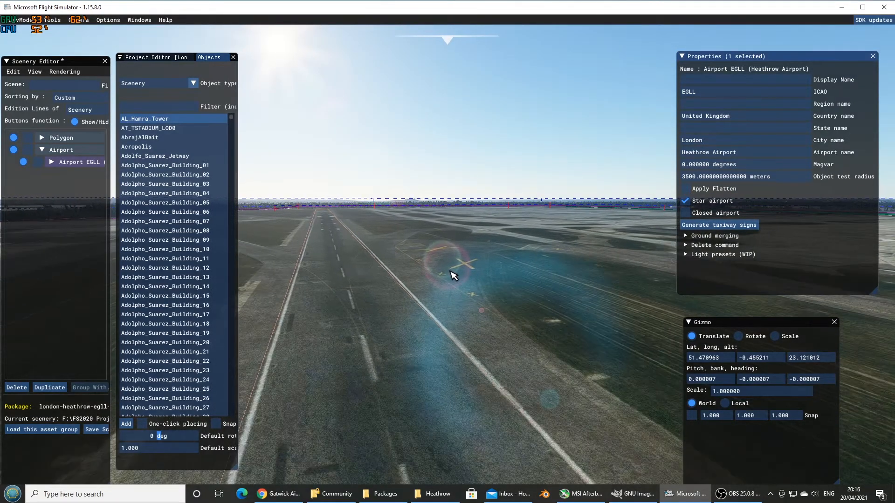
key(w)
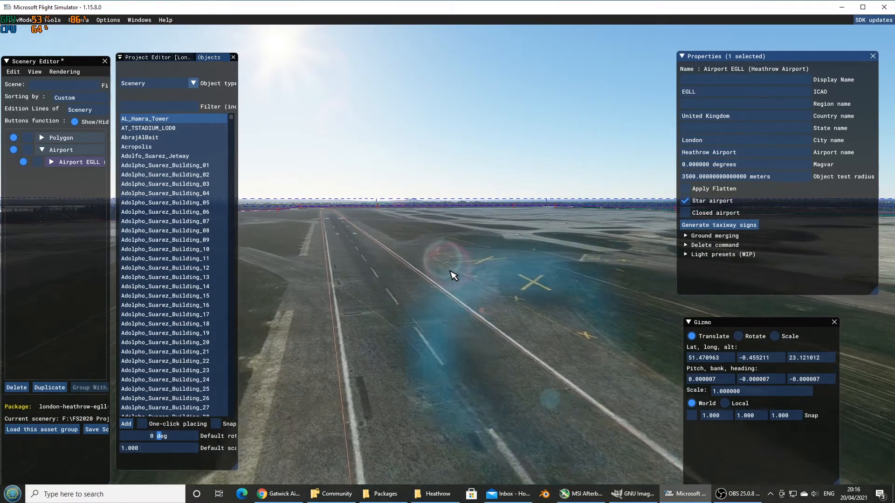
key(w)
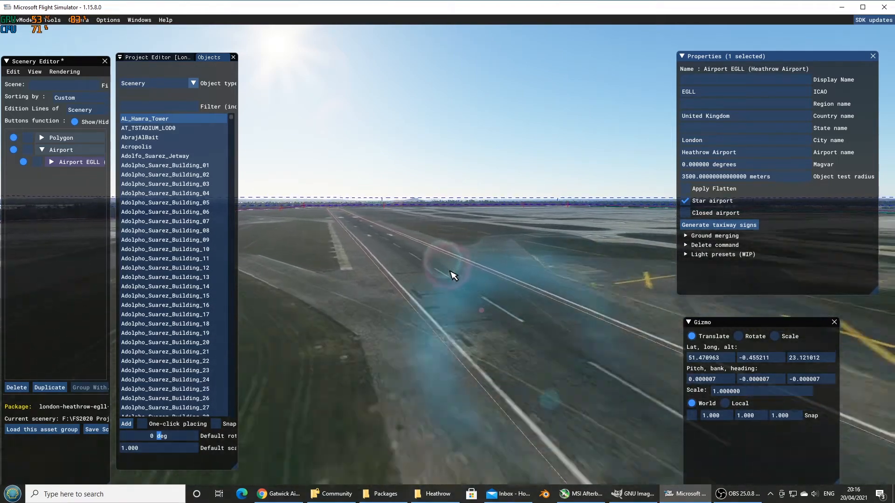
key(w)
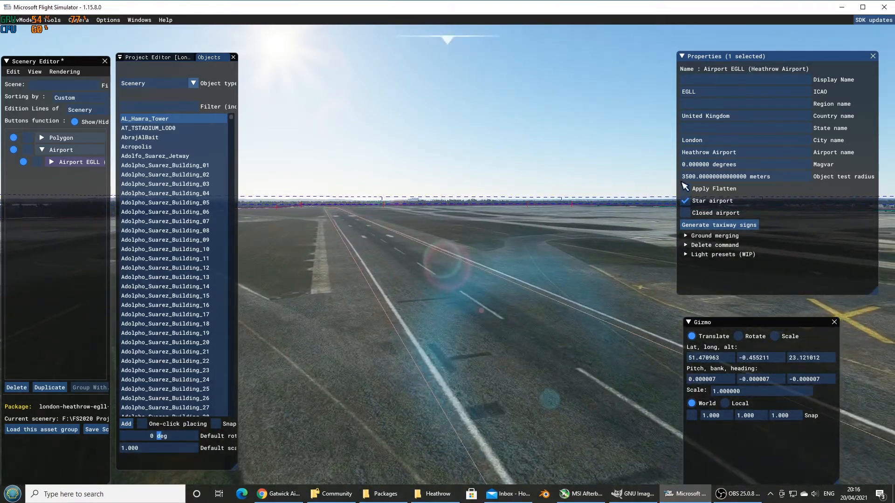
click(686, 189)
Turn Terraforming on for the noTIN noBuilding polygon to check its effect on the southern runway, and turn it back off
click(42, 138)
click(63, 150)
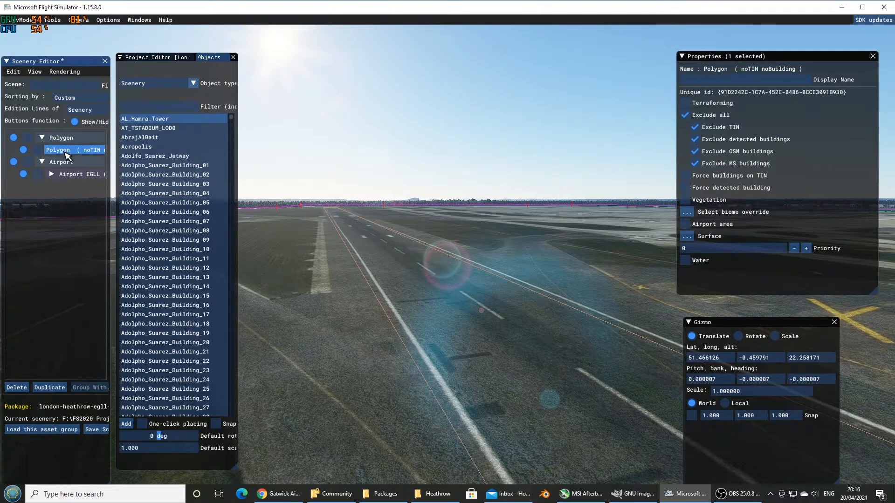
click(685, 103)
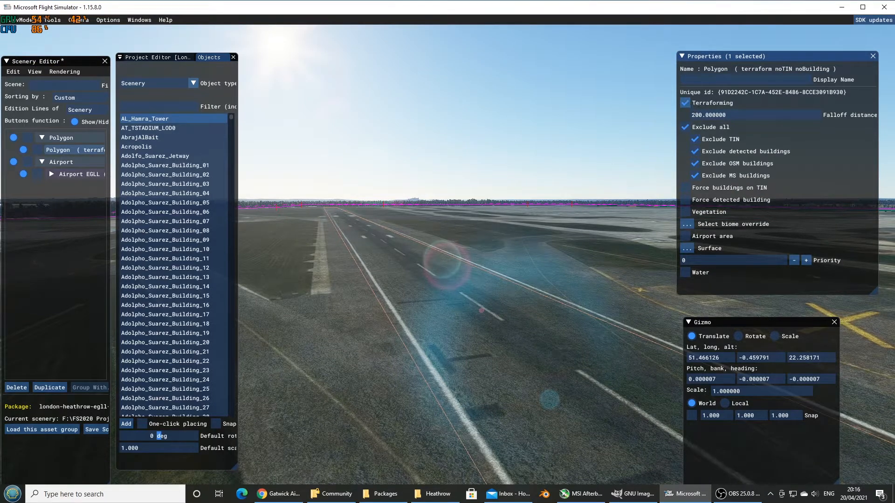
click(686, 103)
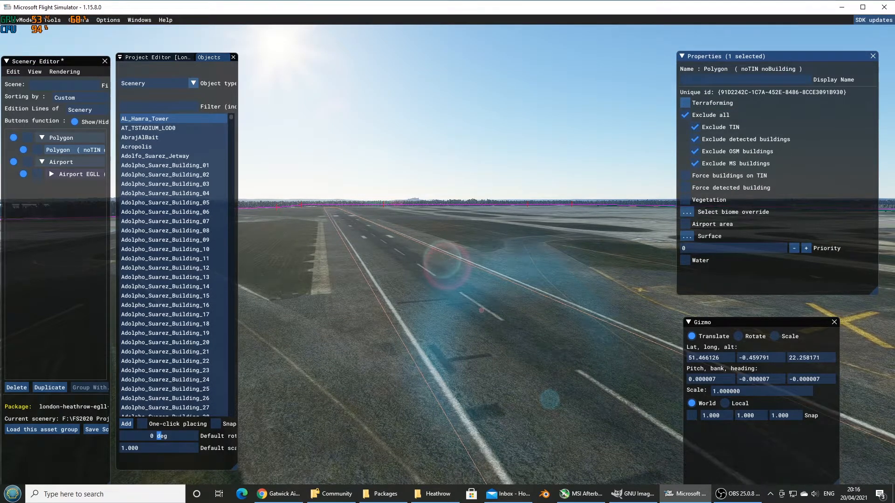
Enable Apply Flatten for Airport EGLL
click(58, 139)
click(73, 174)
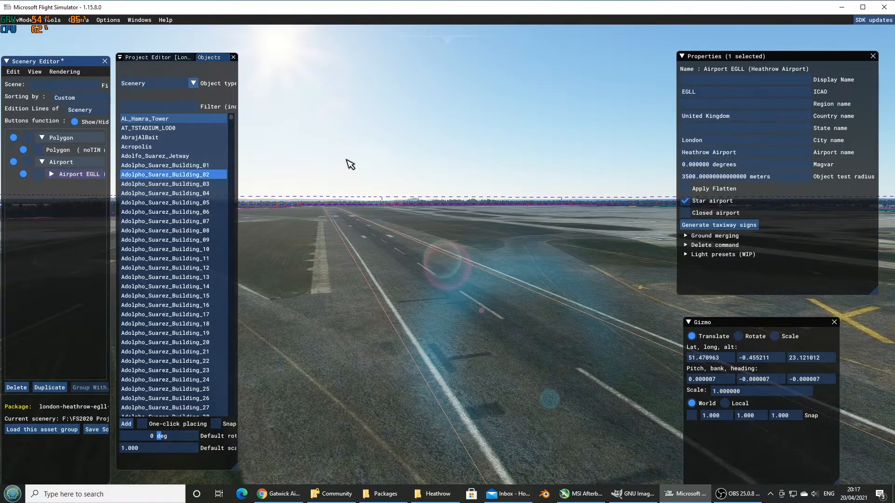
click(687, 190)
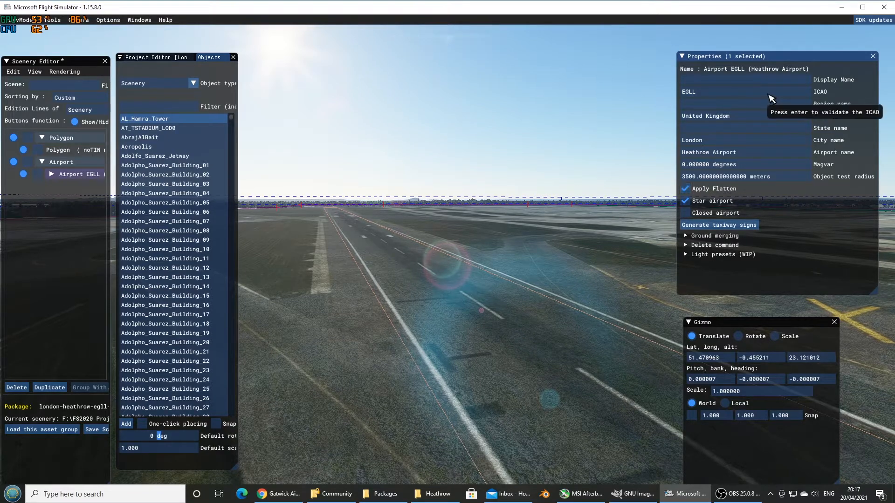
Set Airport EGLL's object test radius to 3000 meters
click(782, 177)
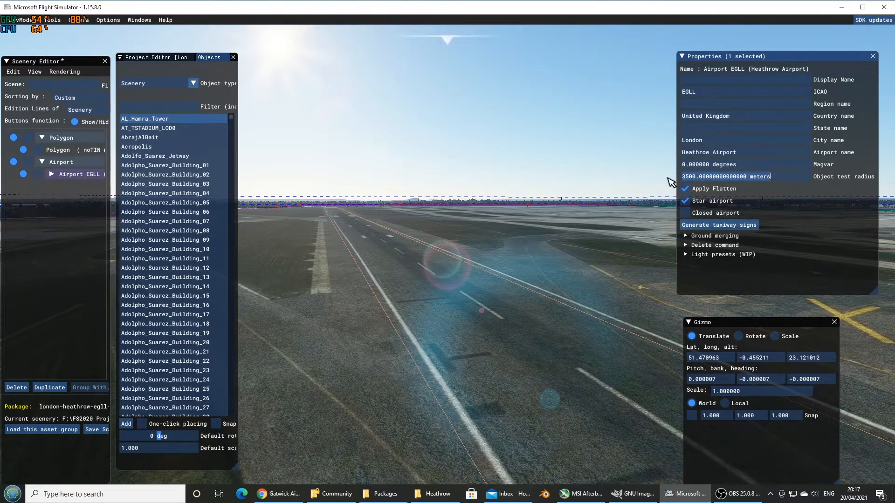
key(ctrl+a)
text(3)
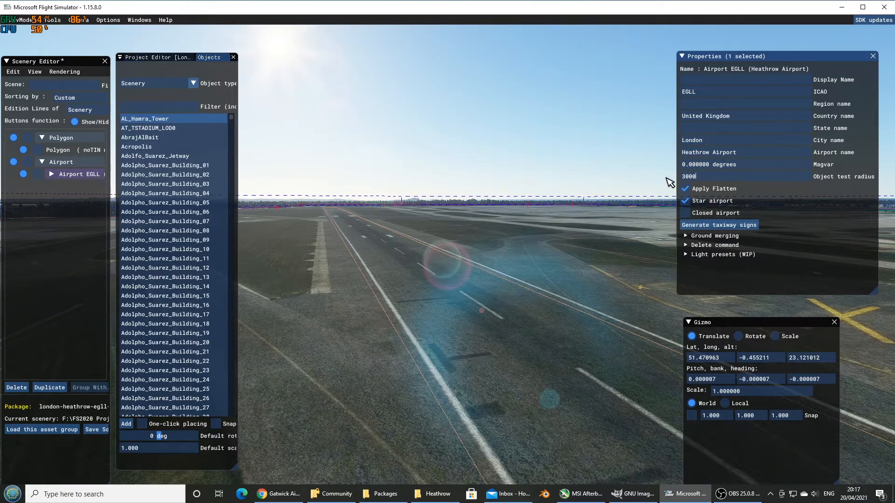
text(000)
key(Return)
Examine from high above how far Airport EGLL's test radius circle reaches around the airfield and its surroundings
right_drag(514, 128, 523, 343)
scroll(523, 337, down, 2)
scroll(526, 340, down, 6)
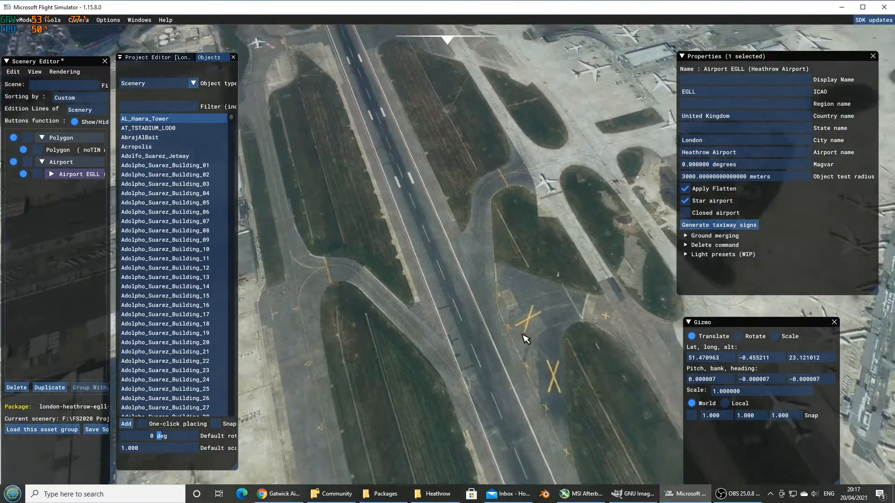
scroll(521, 331, down, 6)
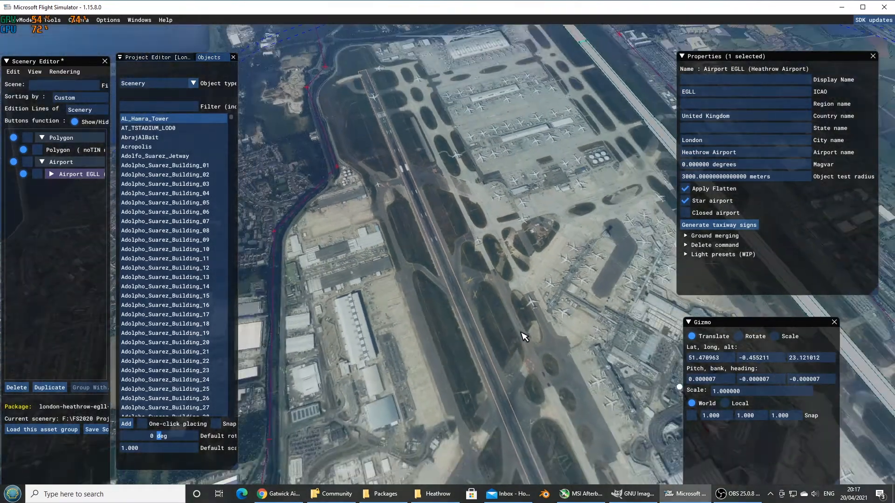
key(s)
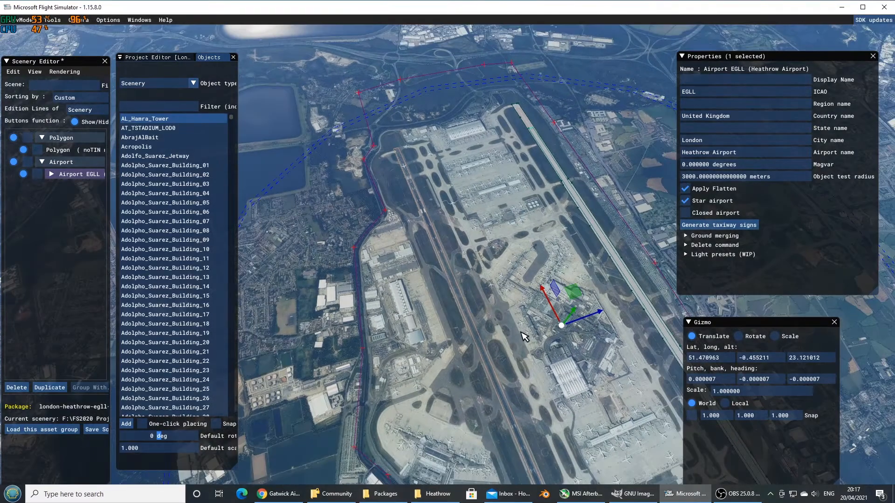
key(d)
key(d)
key(s)
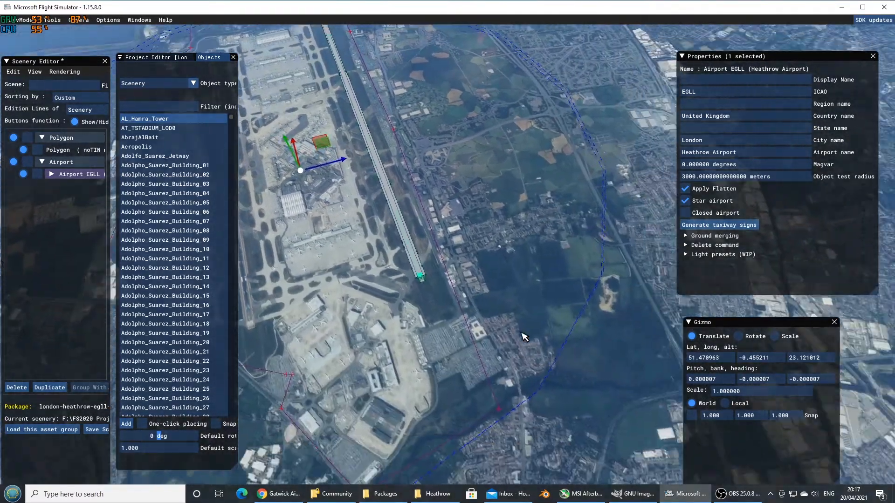
key(s)
key(a)
key(w)
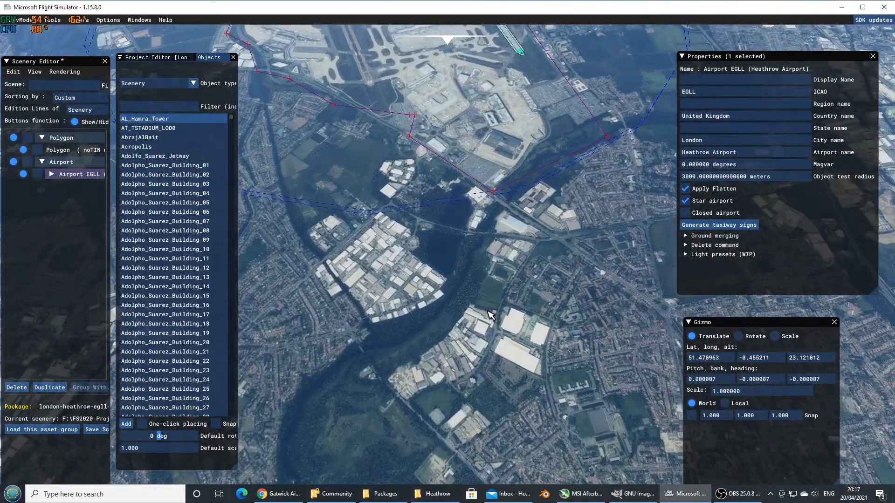
Inspect the eastern end of the northern runway and its surrounding taxiways from above and at an angle
key(w)
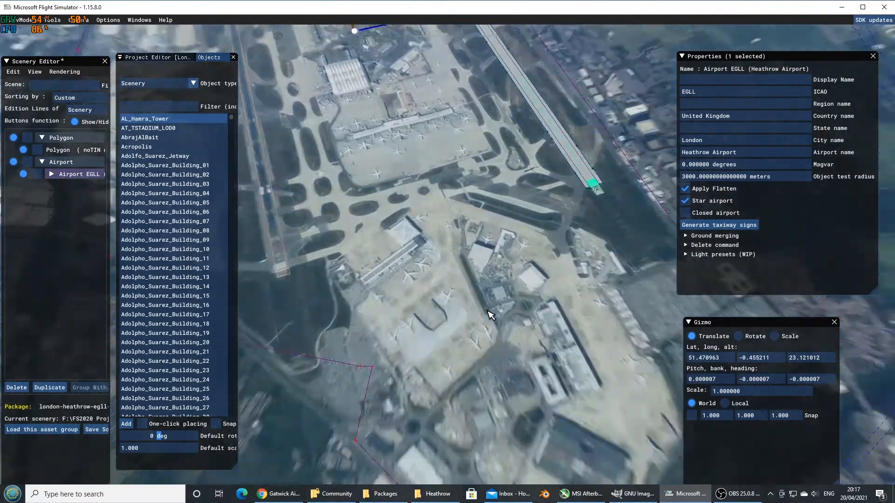
key(w)
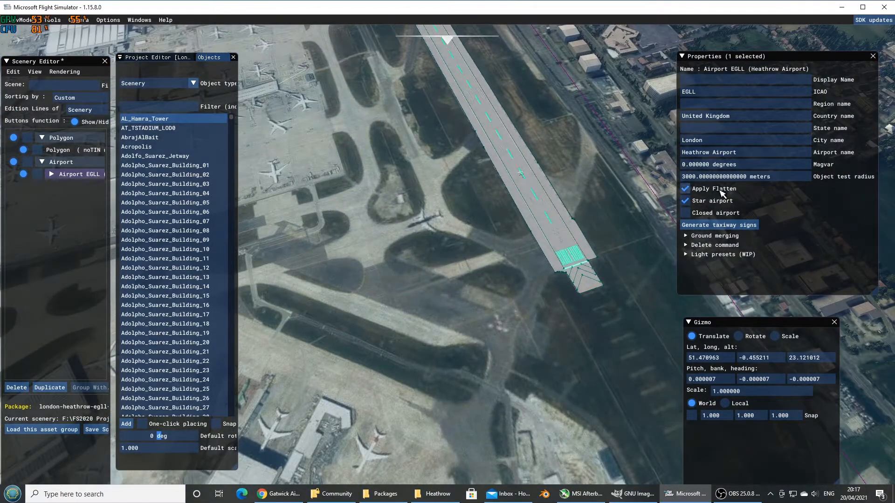
key(w)
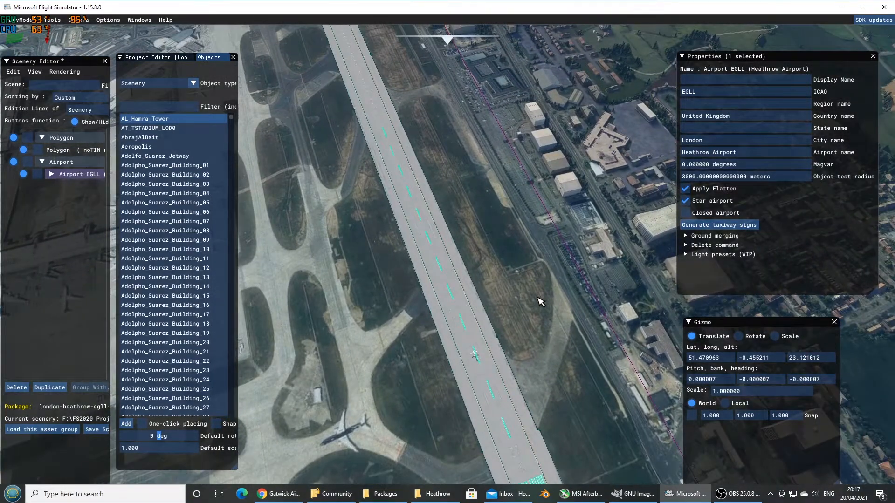
right_drag(537, 298, 527, 208)
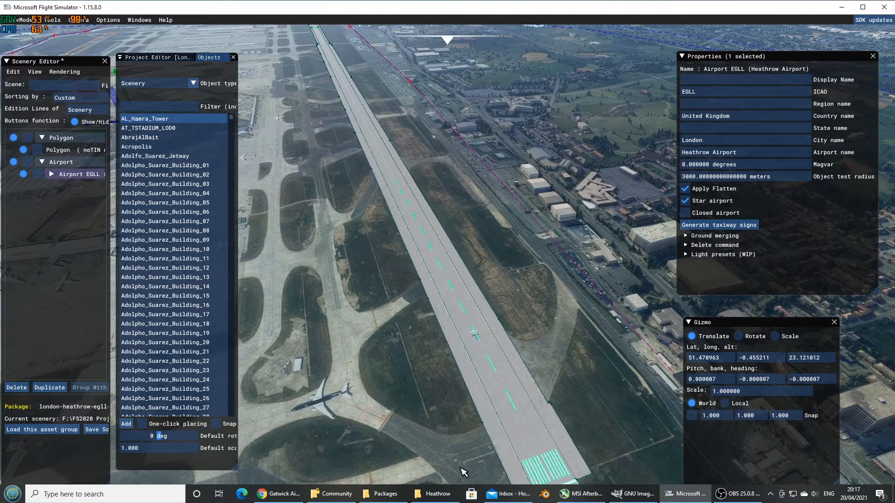
Switch to Google Earth in the browser and view Heathrow's terminals and runways in tilted 3D
click(273, 495)
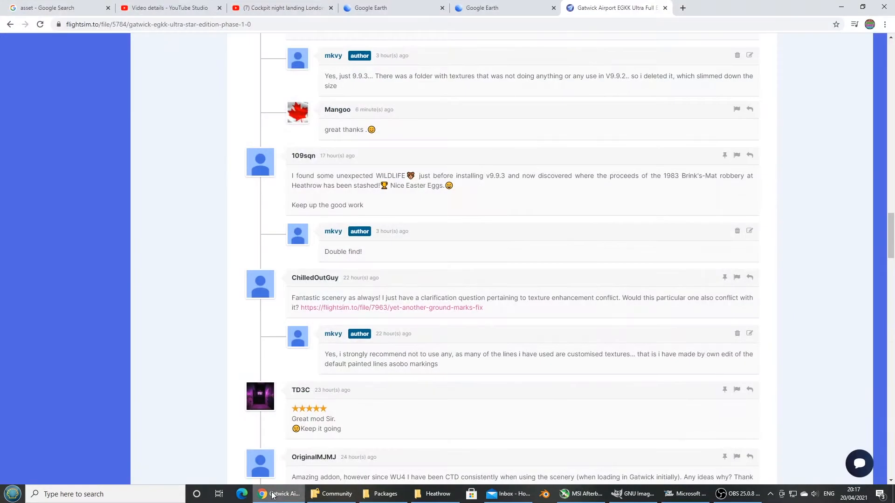
click(501, 7)
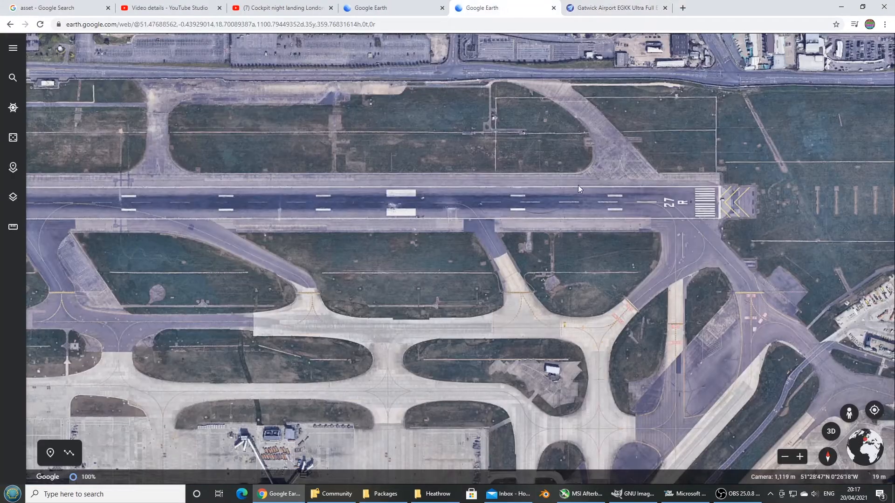
scroll(481, 237, down, 5)
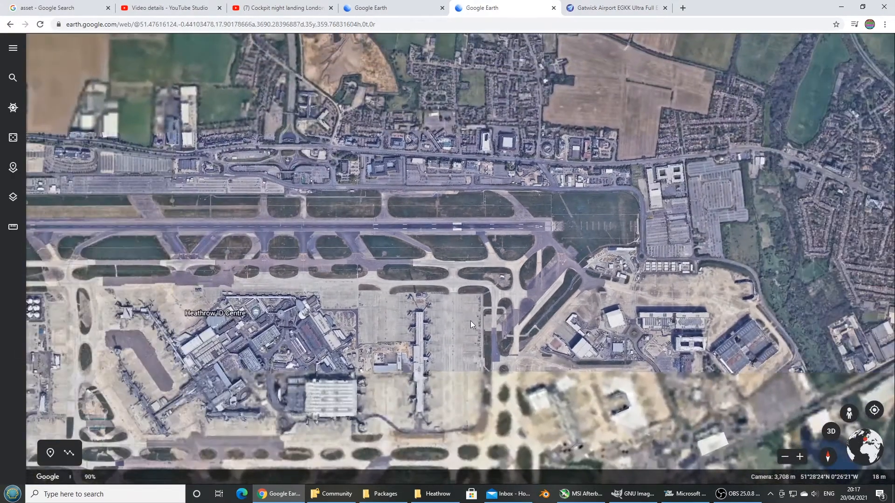
shift+drag(471, 321, 454, 214)
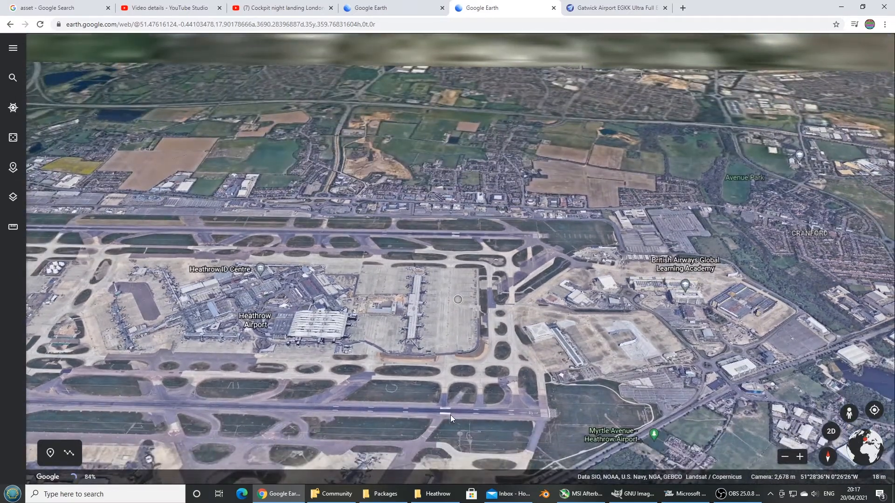
scroll(414, 365, up, 5)
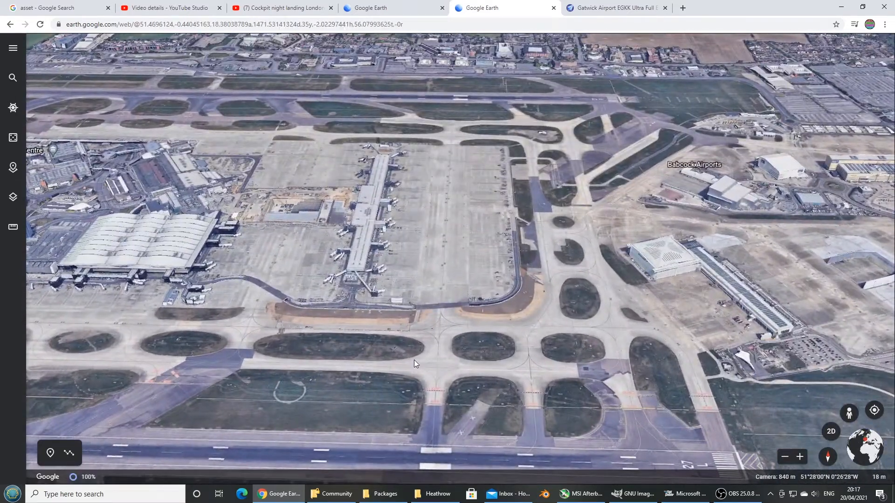
Examine in 3D the wavy-roofed terminal's apron and the service road passing beneath the taxiway beside it
drag(292, 302, 529, 289)
scroll(529, 289, up, 2)
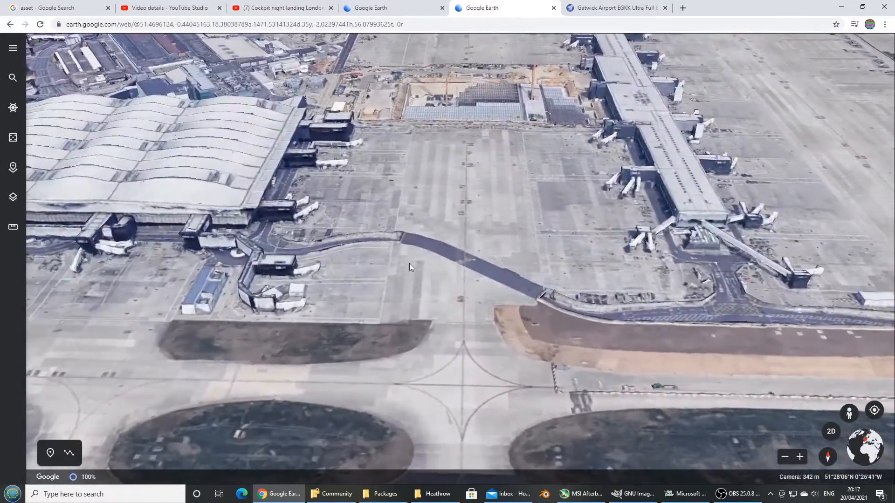
drag(51, 221, 264, 252)
scroll(264, 252, down, 1)
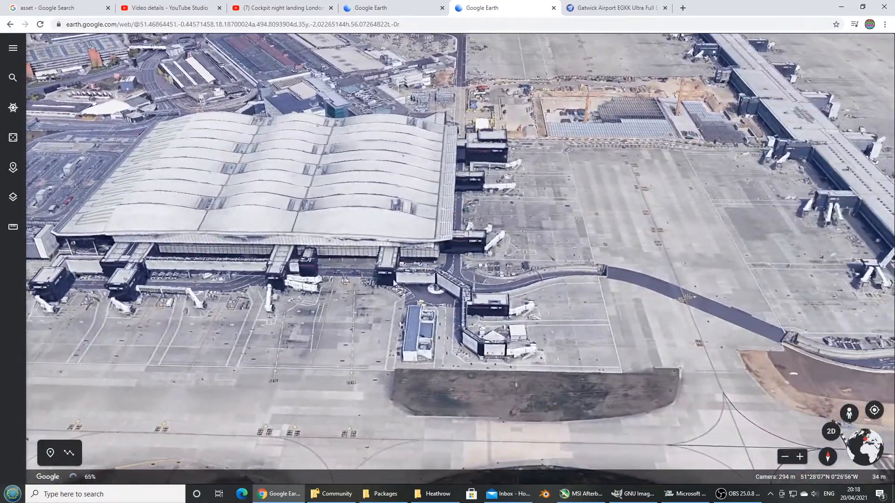
middle_drag(570, 291, 626, 293)
drag(626, 293, 441, 281)
scroll(413, 263, up, 3)
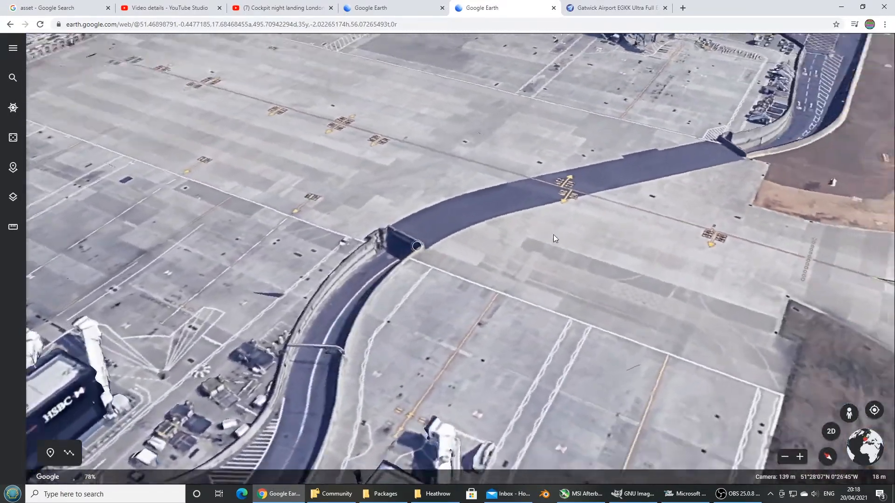
Inspect the sunken road's ramp and tunnel entrance beyond the taxiway, and compare it with the whole airfield's layout
shift+drag(554, 238, 271, 195)
drag(599, 330, 371, 247)
drag(579, 298, 522, 272)
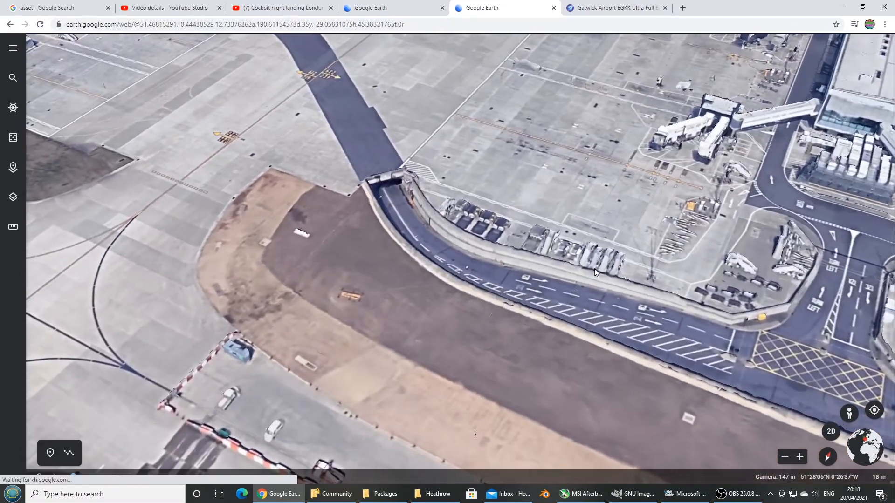
shift+drag(480, 228, 571, 201)
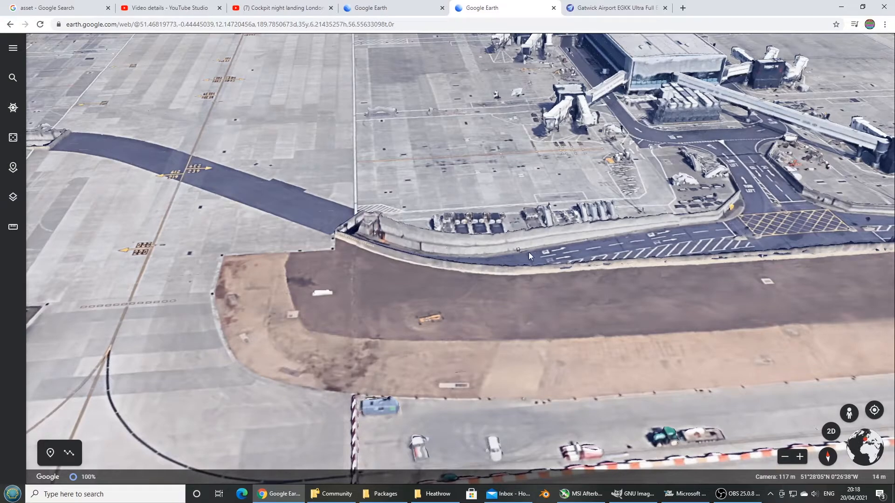
drag(527, 253, 518, 271)
scroll(517, 271, down, 10)
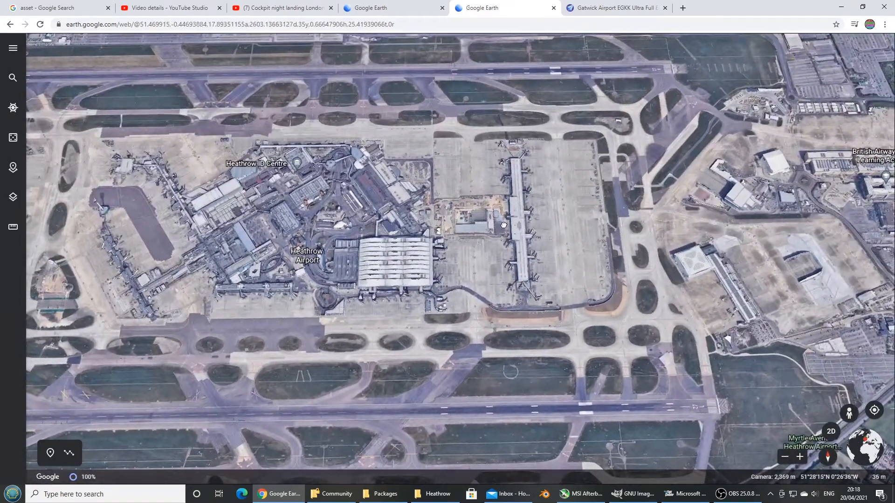
drag(512, 251, 487, 279)
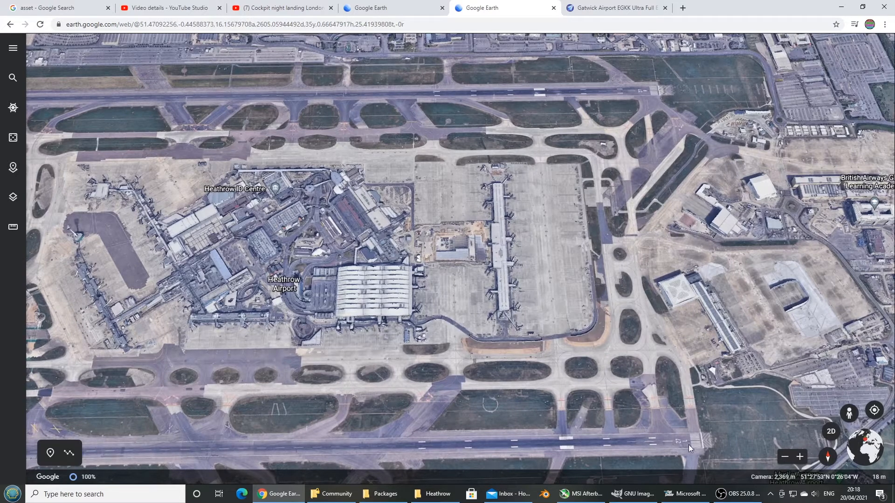
Switch back to Microsoft Flight Simulator and look over the eastern terminal apron and the service road around it
click(686, 494)
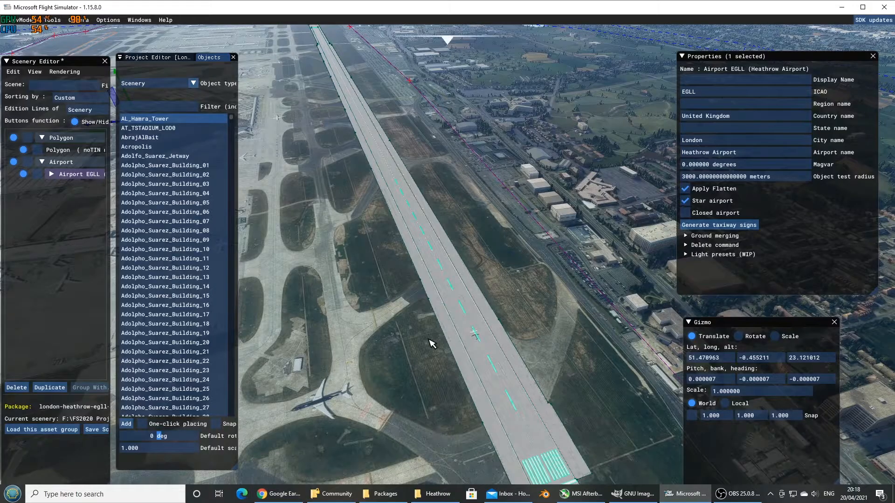
key(a)
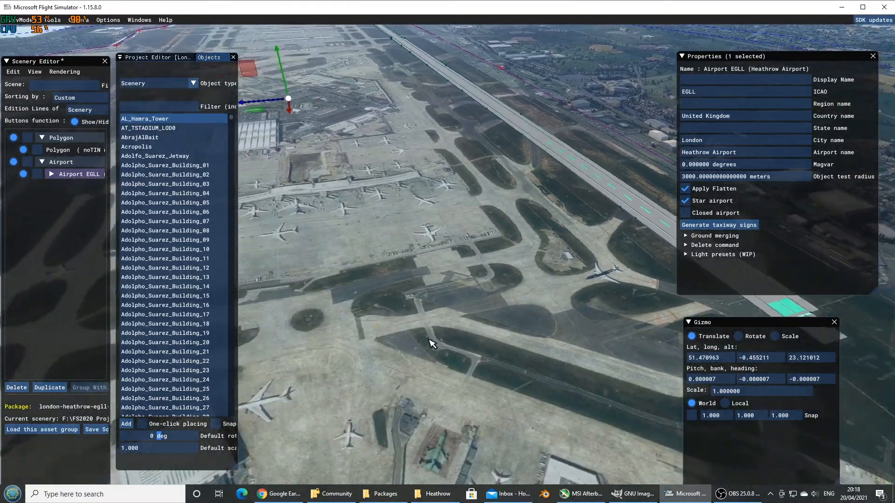
key(a)
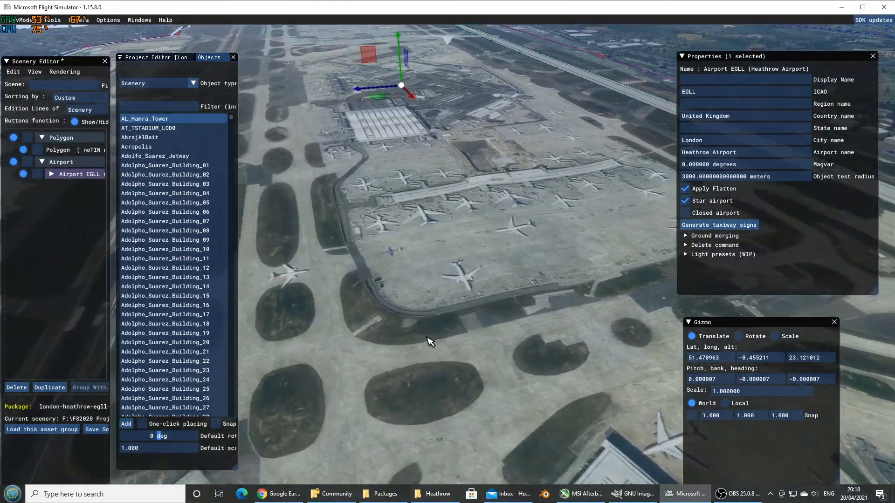
key(a)
drag(418, 305, 682, 395)
drag(502, 347, 617, 367)
key(a)
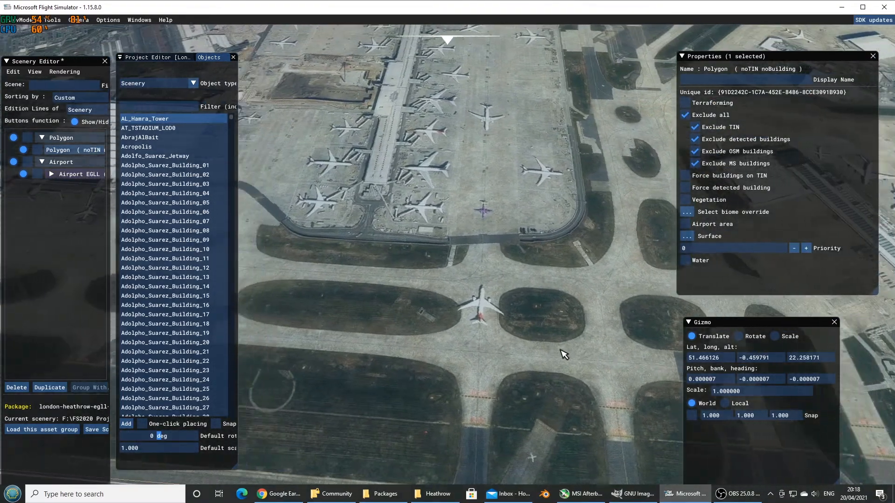
Inspect the service road's tunnel entrance beside the terminal pier up close and from a low angle
key(w)
key(w)
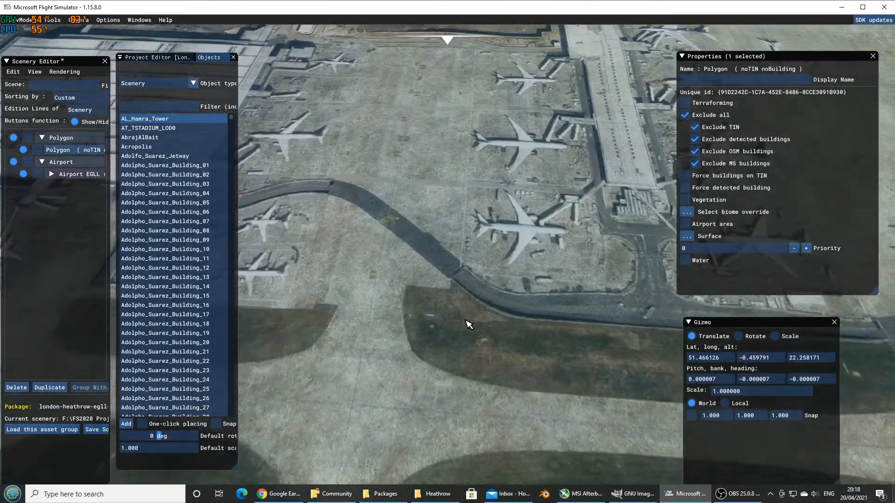
key(w)
key(d)
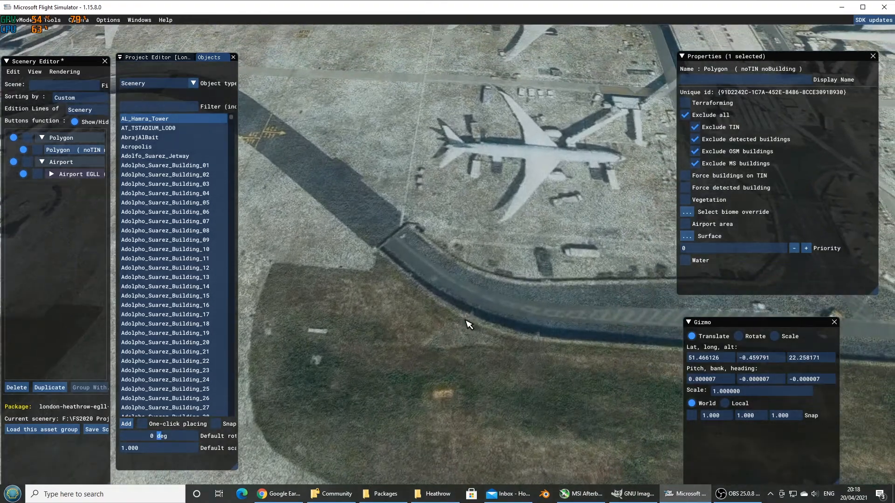
right_drag(492, 350, 559, 222)
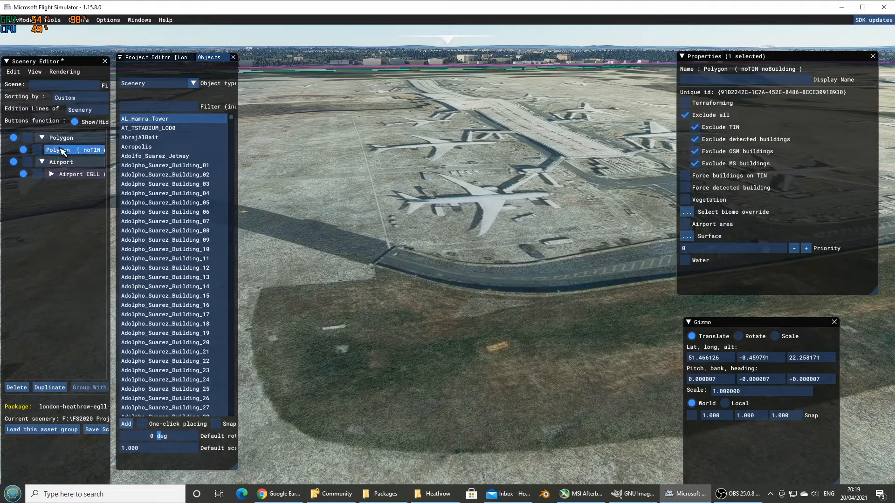
Turn off Apply Flatten for Airport EGLL and check the service road around the end of the eastern terminal pier
click(70, 174)
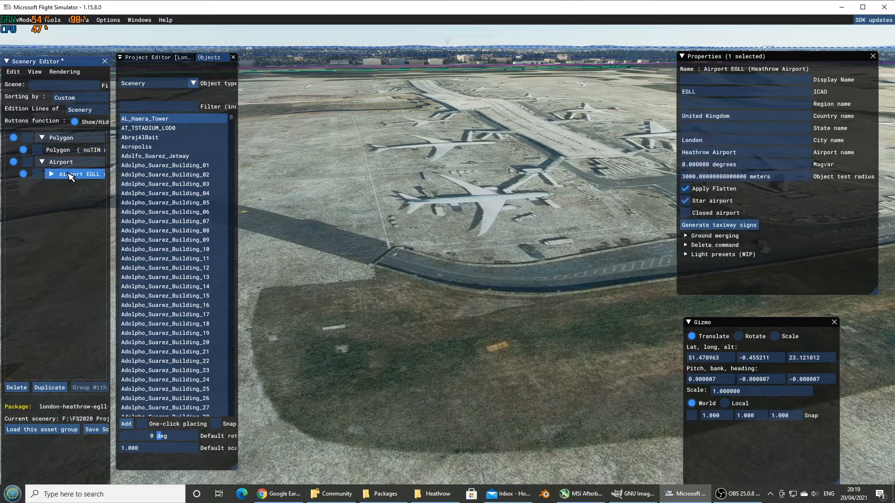
click(686, 189)
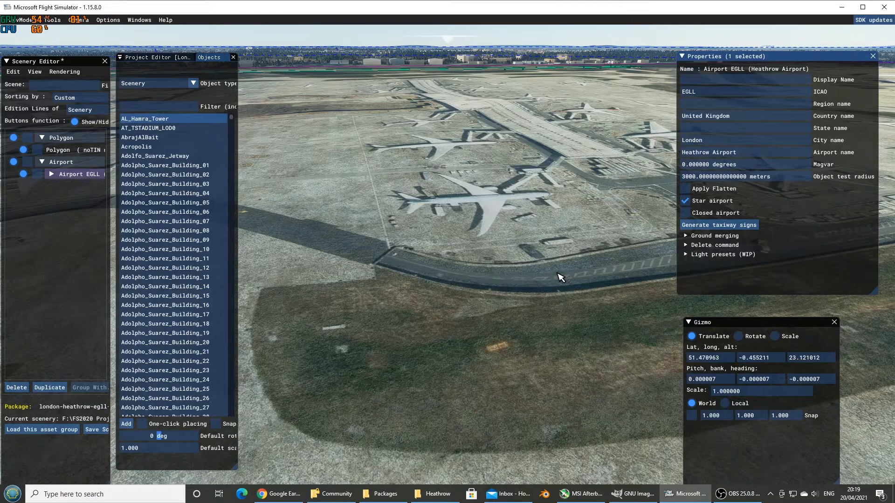
key(s)
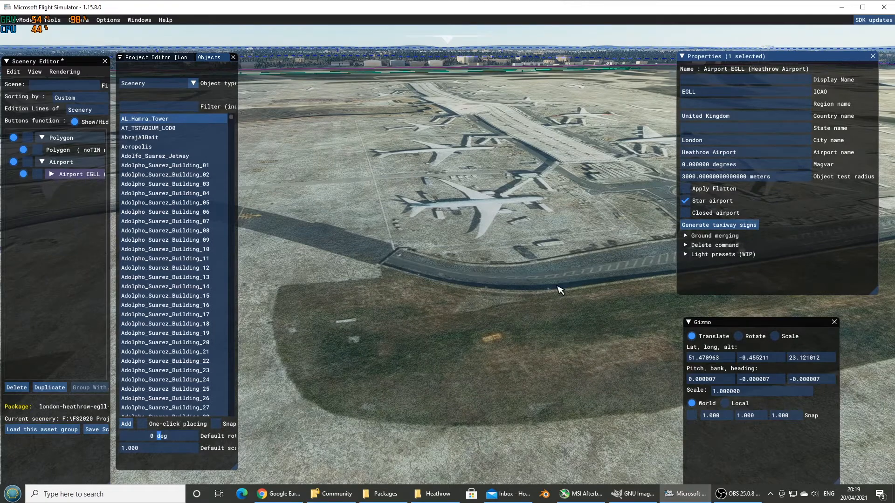
key(s)
right_drag(556, 294, 580, 303)
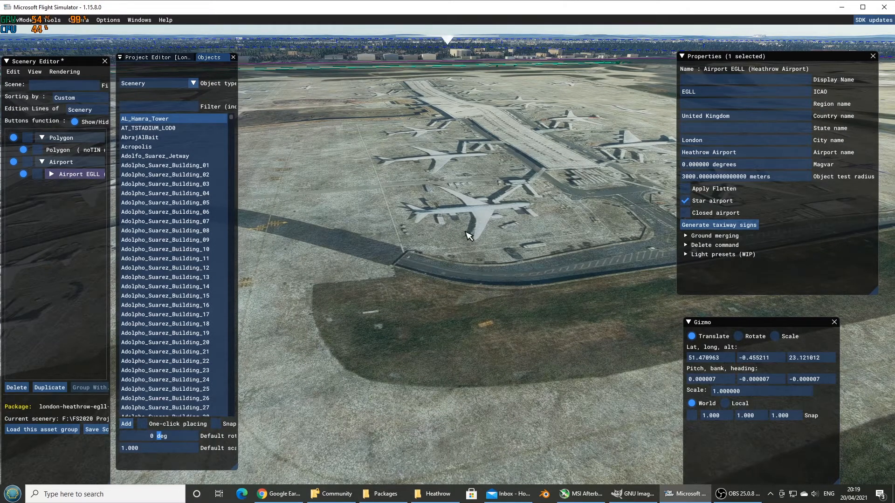
Switch to Google Earth in Chrome and examine Gatwick's roundabout, elevated track and sunken road underpass in 3D as a terrain example
click(278, 494)
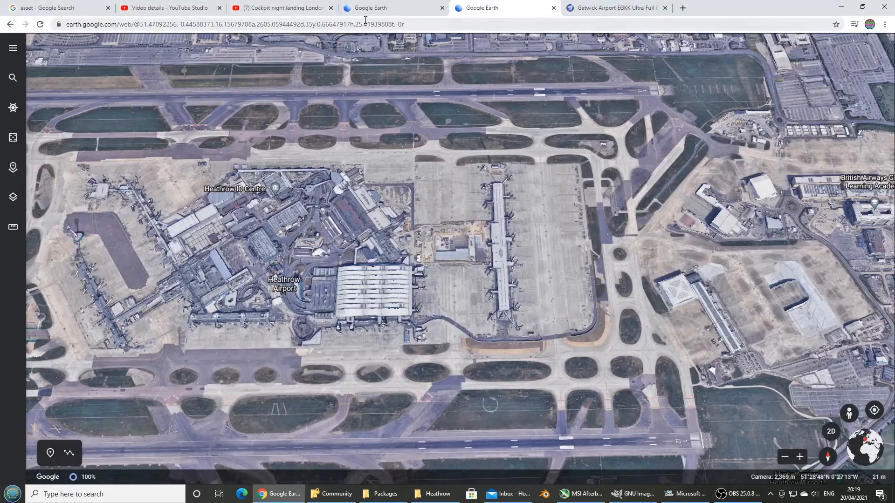
click(379, 9)
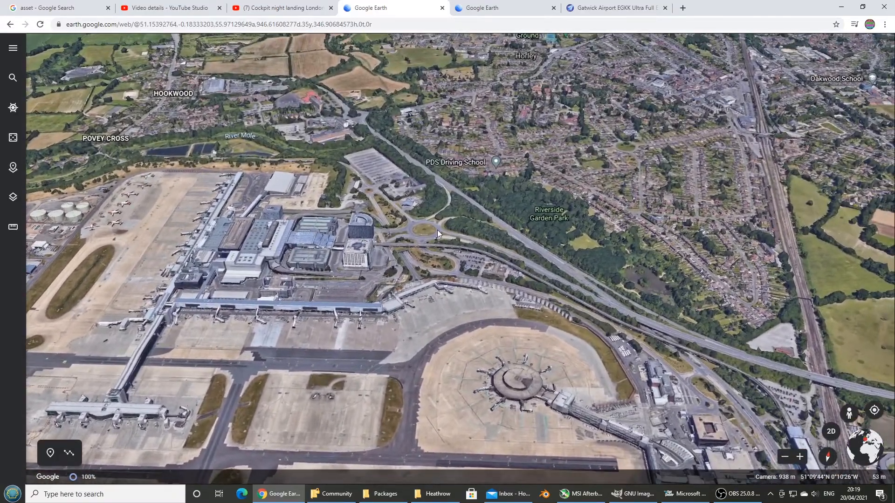
double_click(437, 230)
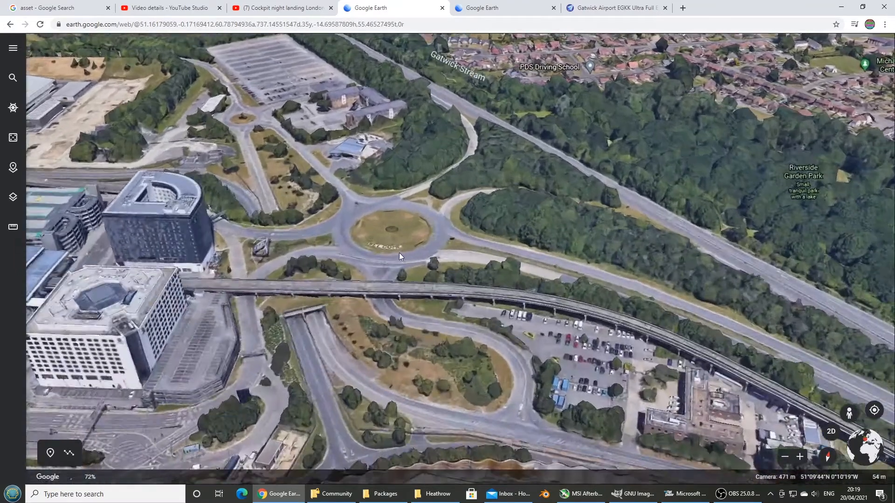
middle_drag(399, 253, 467, 261)
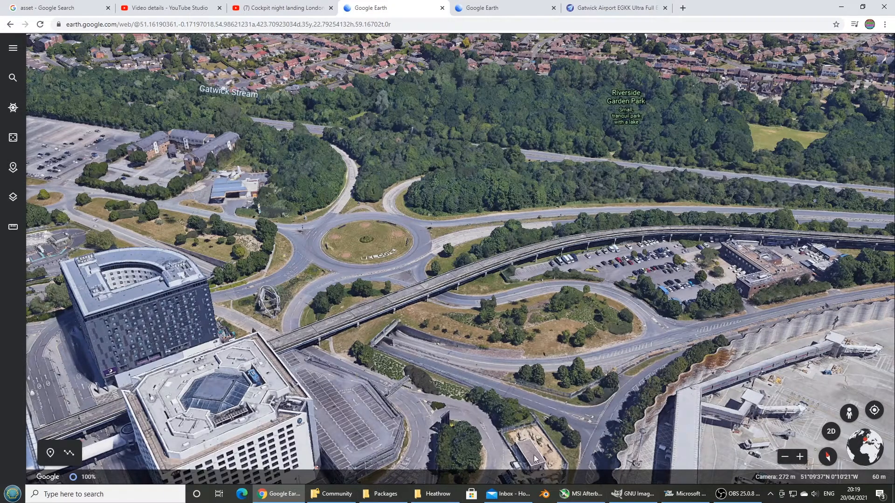
scroll(446, 345, up, 5)
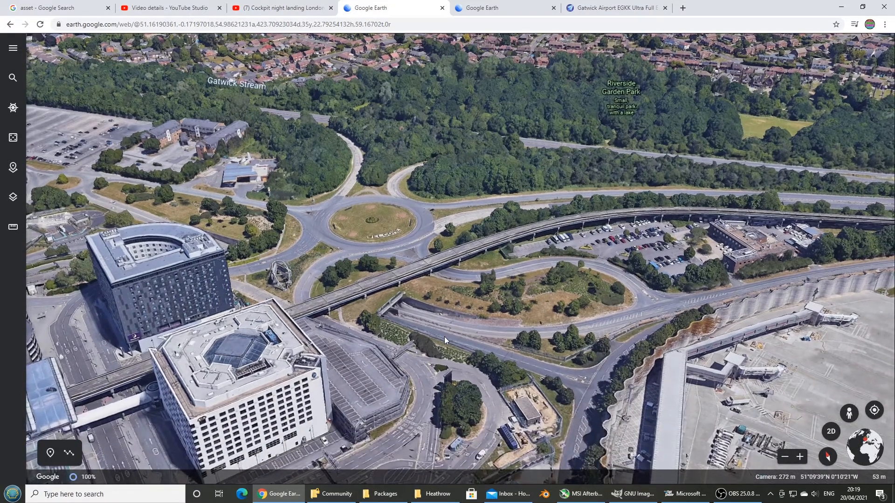
scroll(404, 298, up, 3)
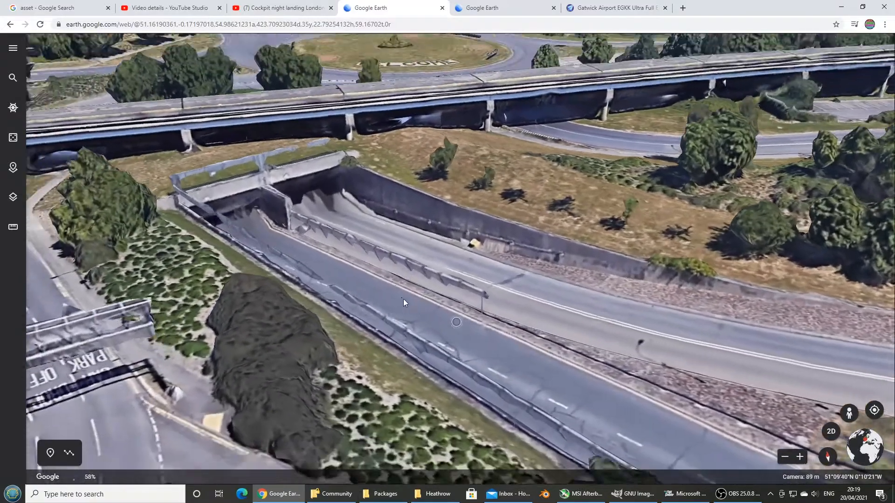
scroll(401, 289, down, 2)
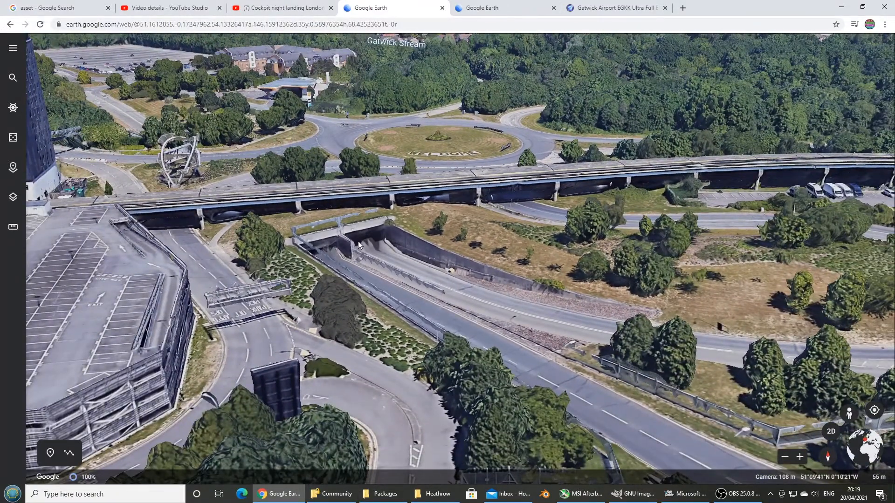
shift+drag(358, 242, 431, 253)
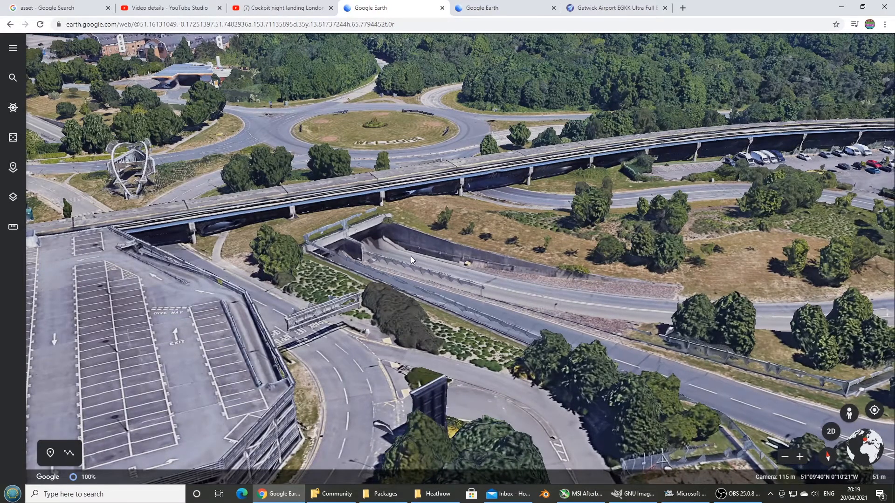
drag(414, 261, 521, 279)
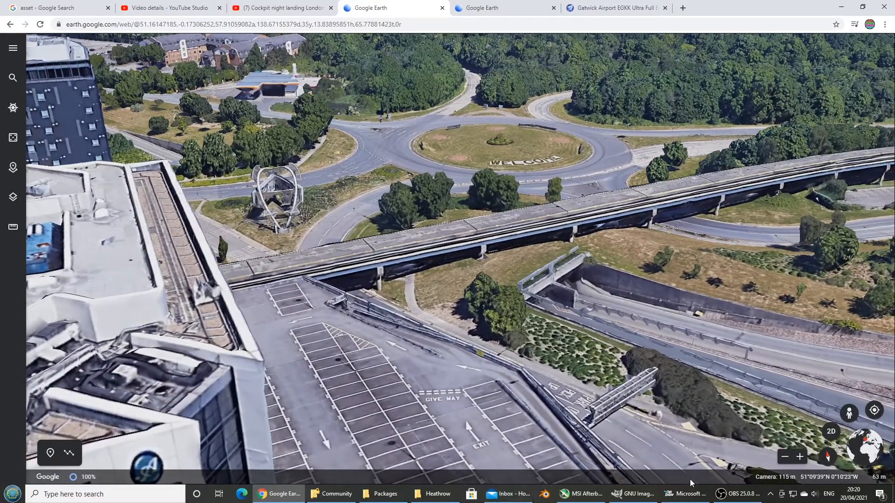
Glance at the Heathrow view in Google Earth, return to Microsoft Flight Simulator and view the airfield's terrain from ground level
click(494, 5)
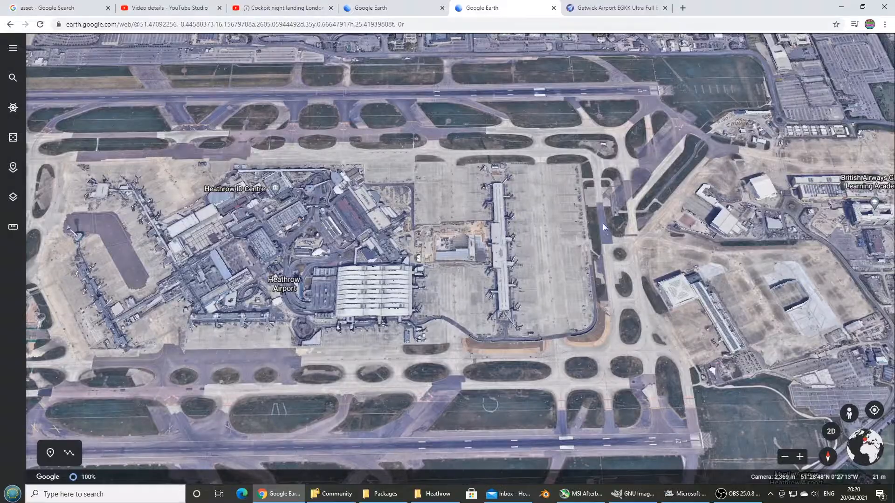
click(685, 494)
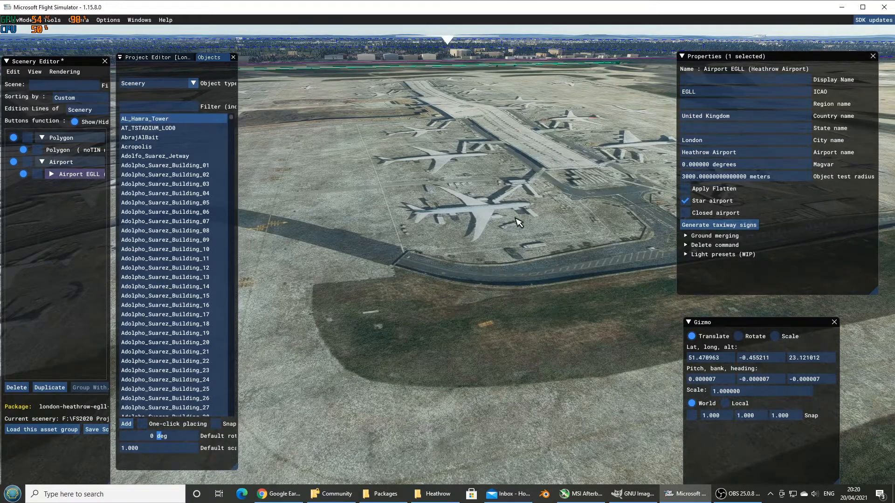
middle_drag(509, 287, 511, 187)
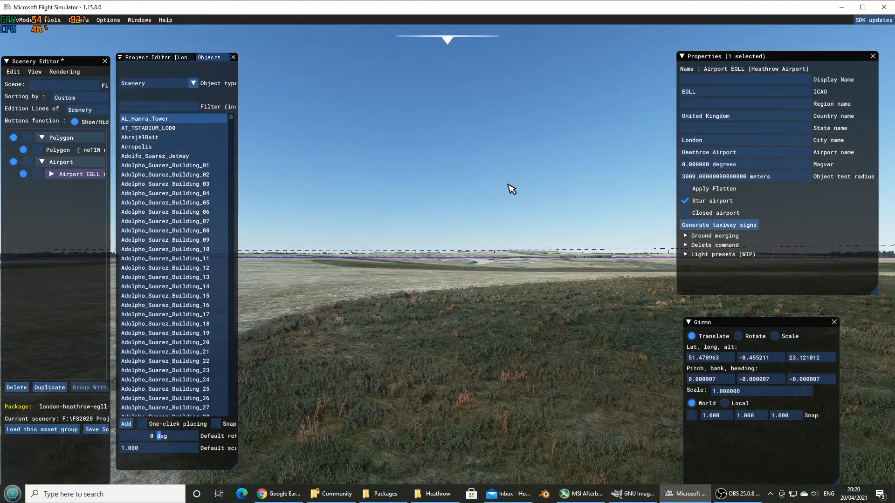
Compare the ground-level terrain with the airport's Apply Flatten option turned on and off again
click(684, 189)
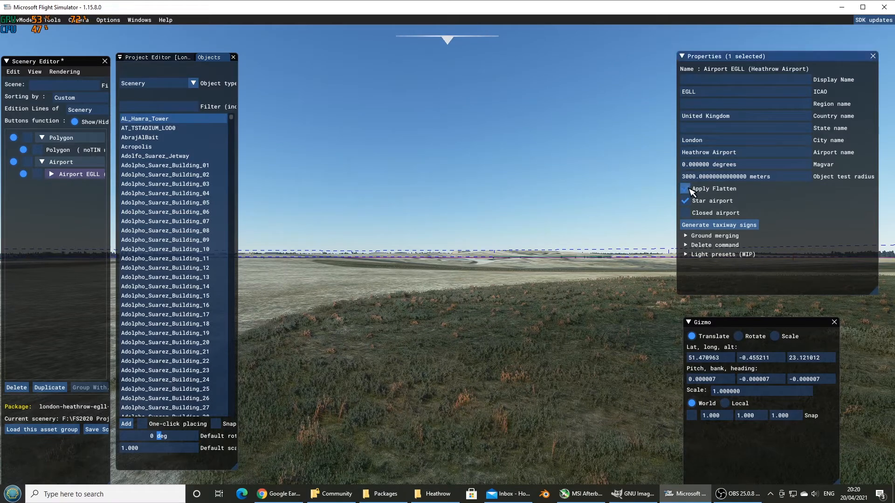
click(569, 186)
key(w)
right_drag(570, 186, 577, 254)
key(w)
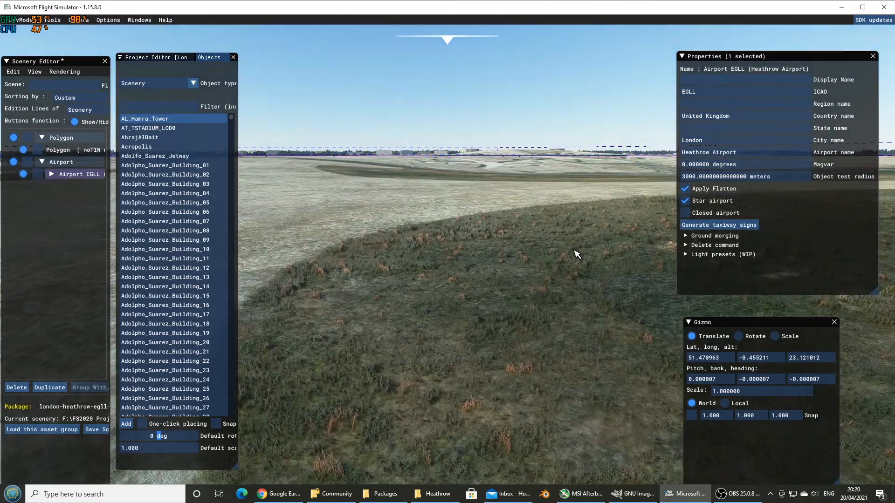
click(685, 189)
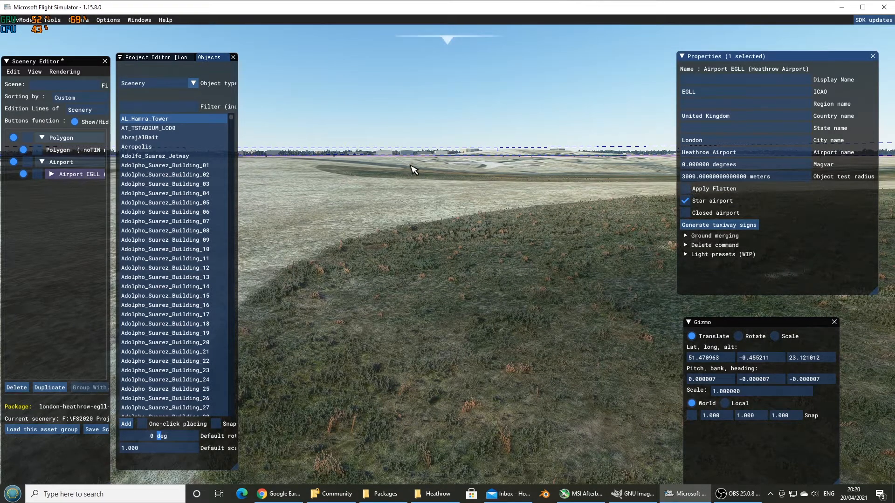
Enable Terraforming on the noTIN noBuilding polygon and check the grass and taxiways from near the ground and from above
click(72, 150)
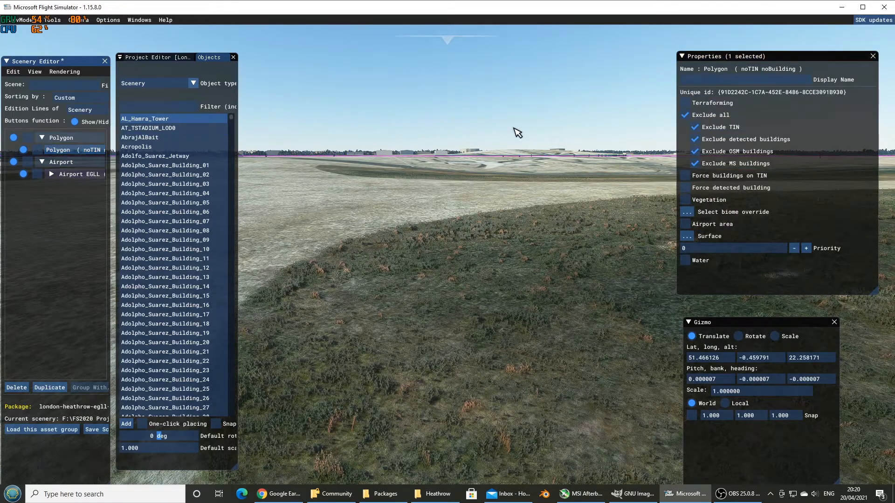
click(685, 104)
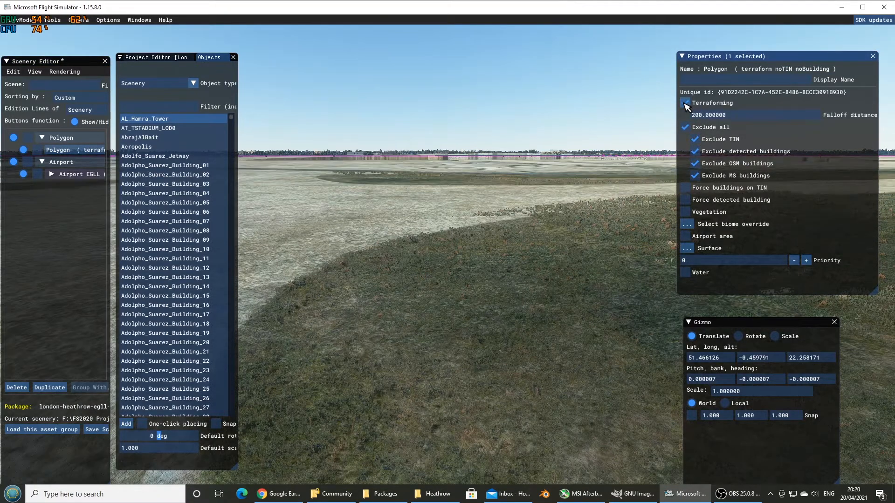
mouse_move(542, 164)
right_down()
mouse_move(540, 171)
mouse_move(548, 157)
mouse_move(553, 217)
right_up()
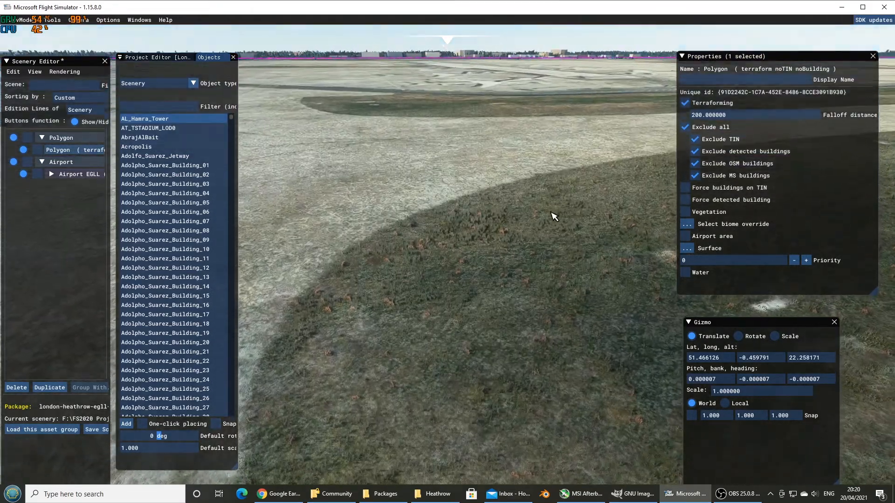
key(s)
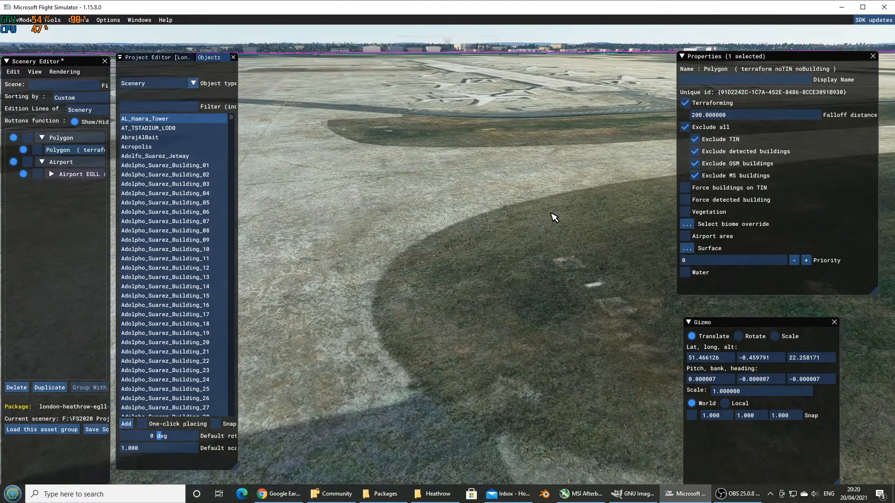
key(s)
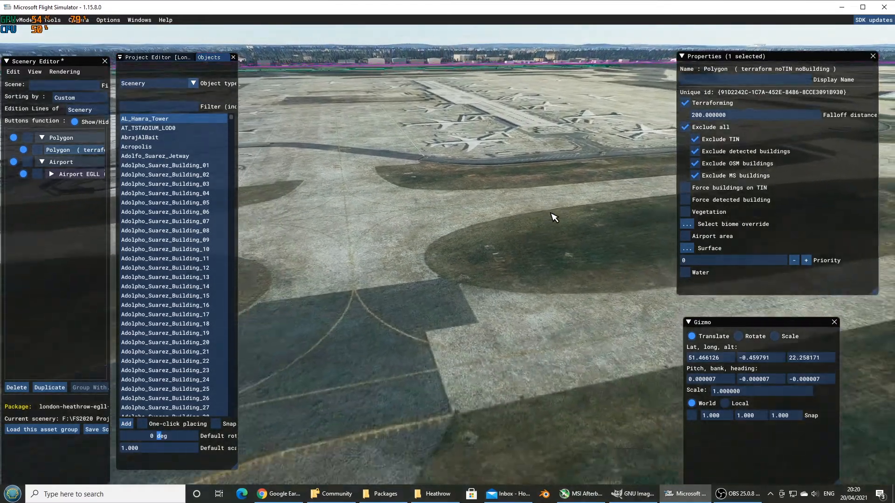
Inspect the terrain along the southern runway and its connecting taxiways from the air with polygon terraforming on
key(s)
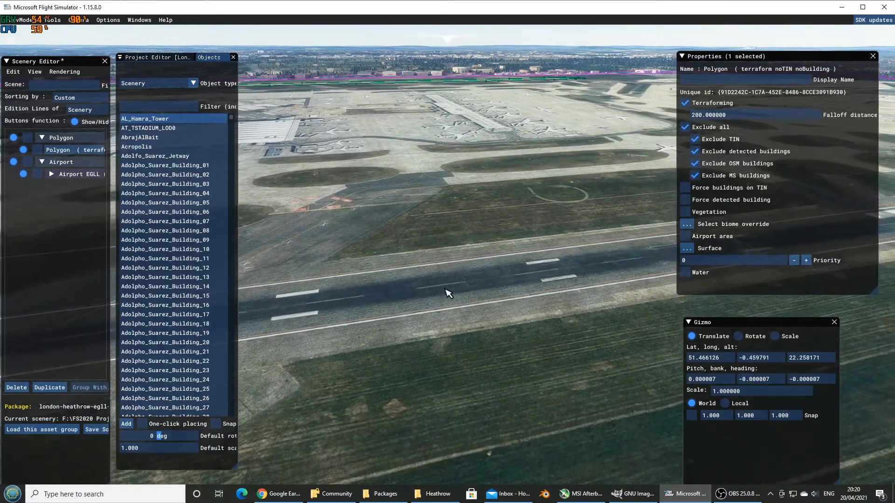
key(s)
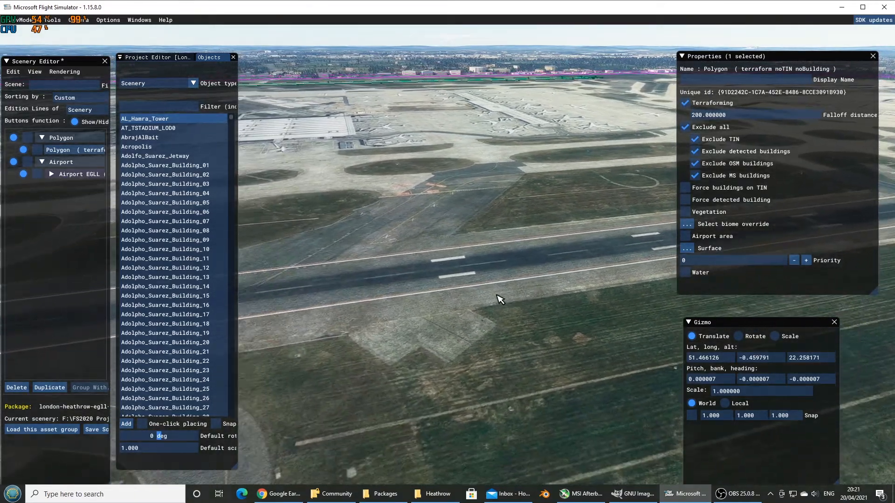
key(s)
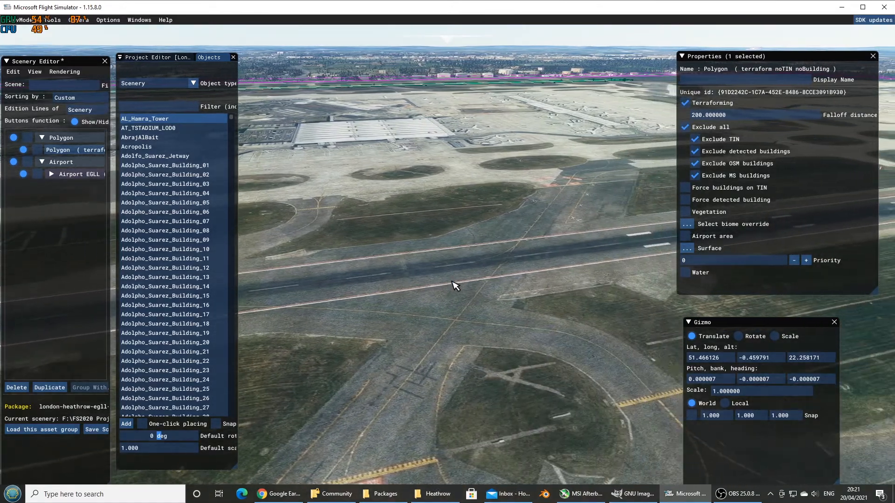
key(s)
key(d)
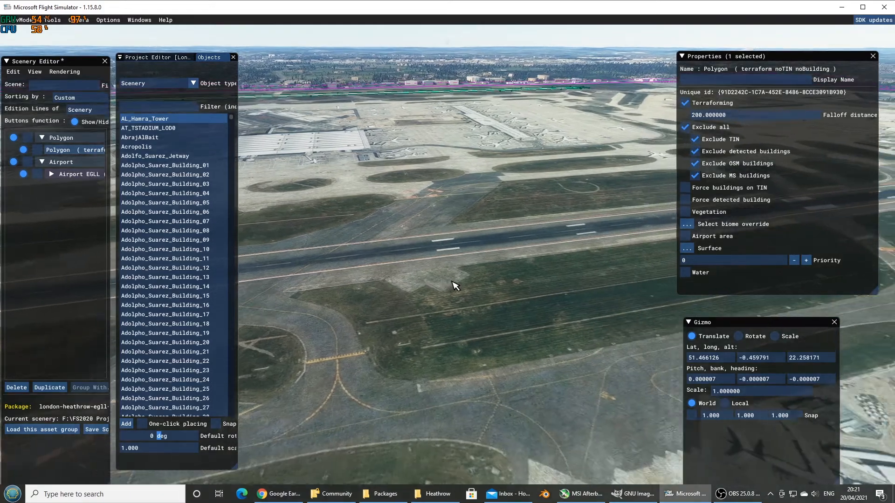
key(w)
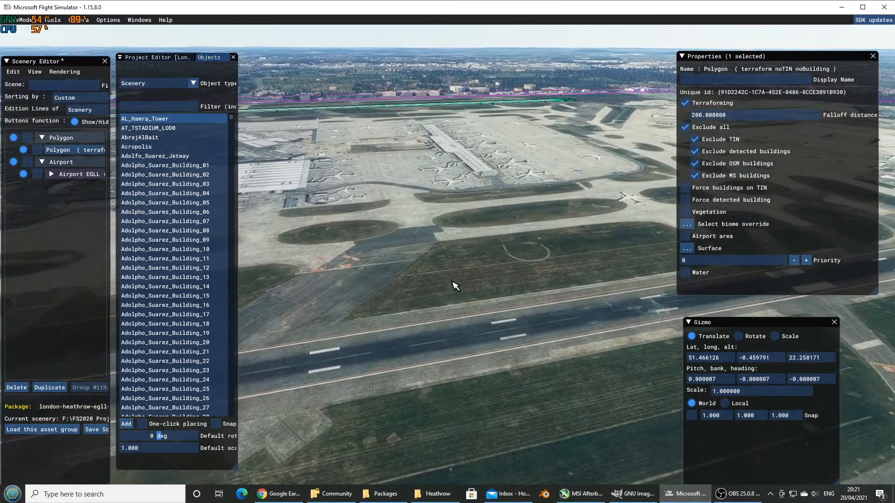
Look over the eastern terminal pier's apron, the northern runway and the surrounding service road from above
key(w)
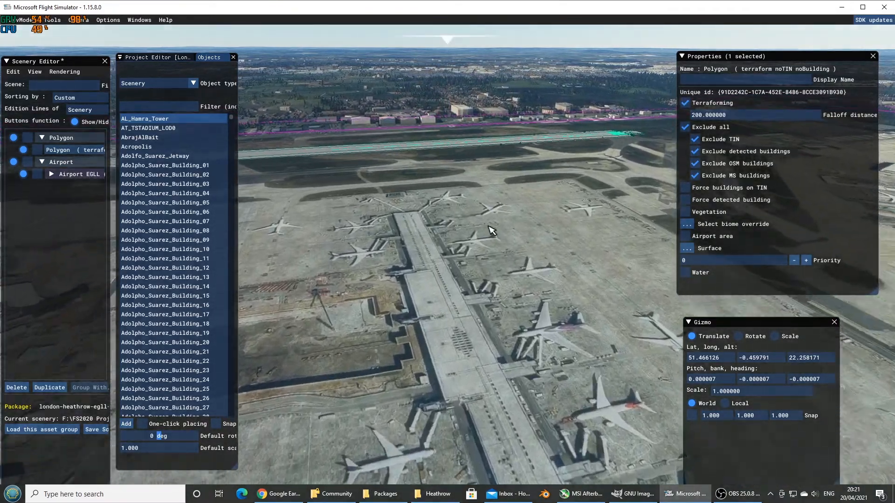
key(w)
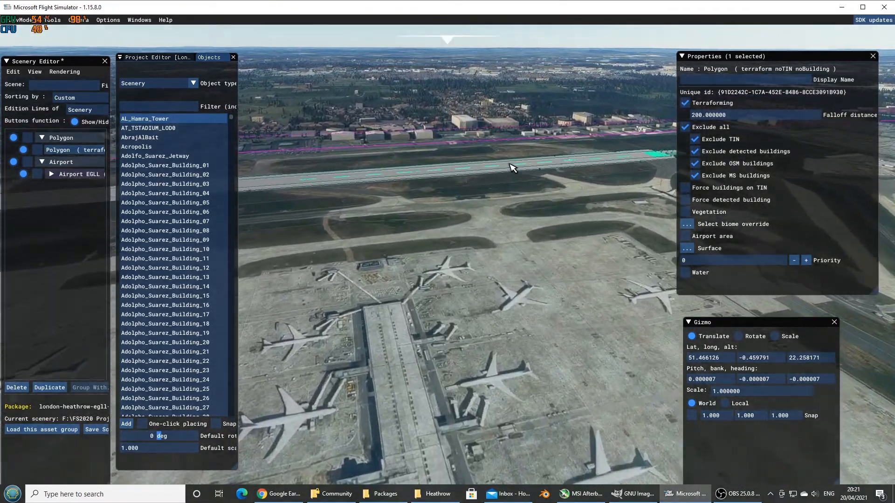
key(s)
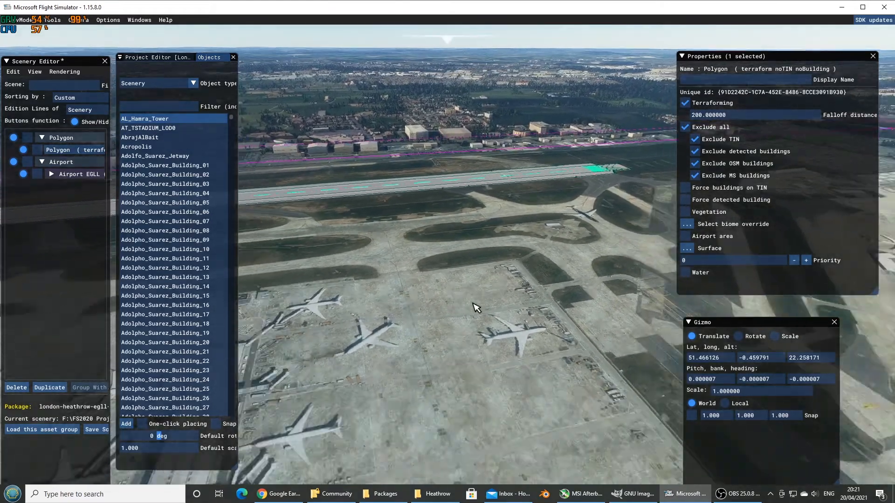
key(s)
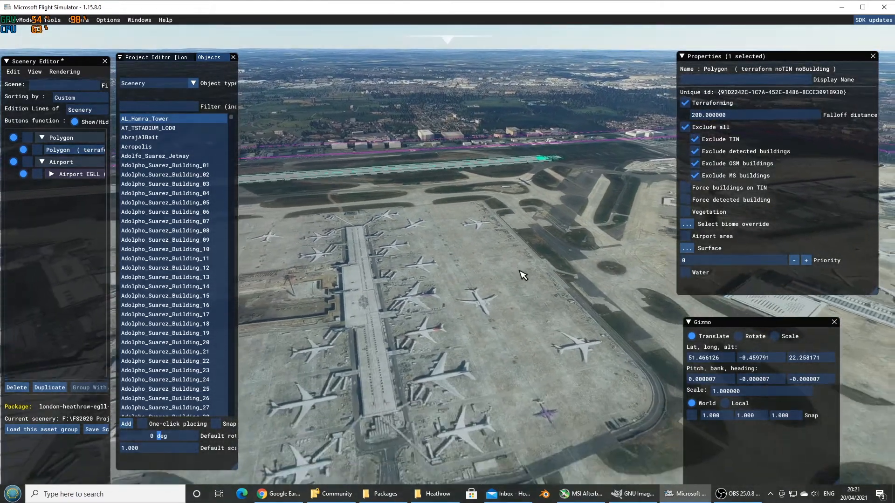
key(a)
key(w)
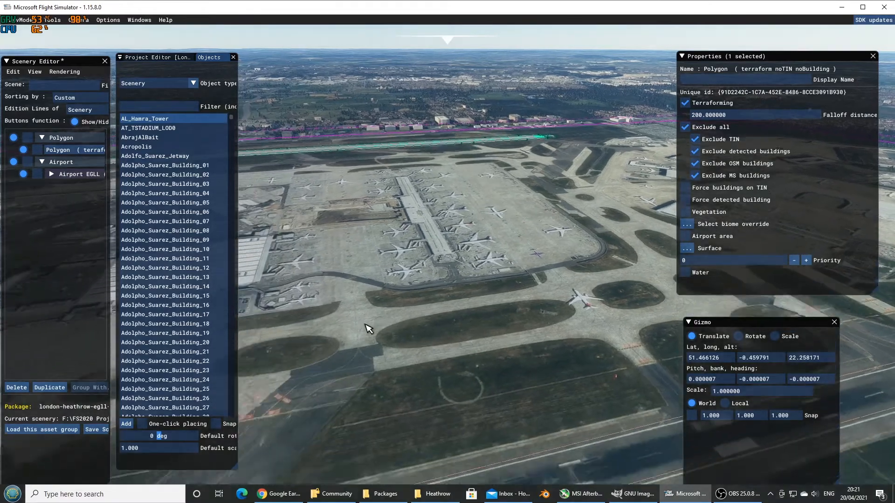
key(w)
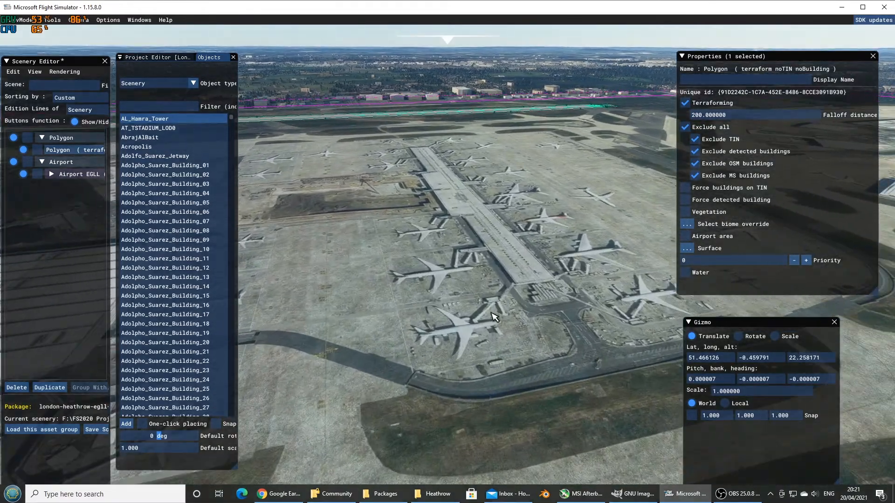
Outline the curved stretch of service road below the terminal pier with a new polygon using one-click placing, and turn one-click placing off
key(d)
right_drag(492, 324, 398, 373)
key(s)
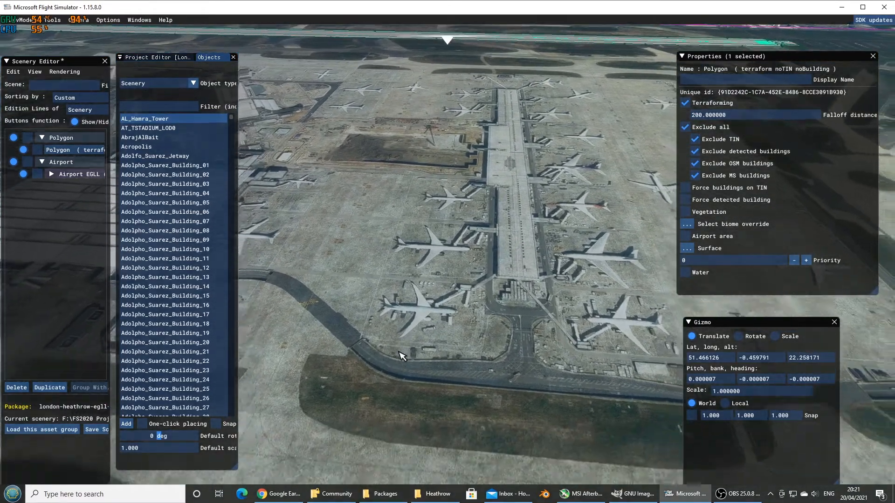
right_drag(419, 337, 448, 286)
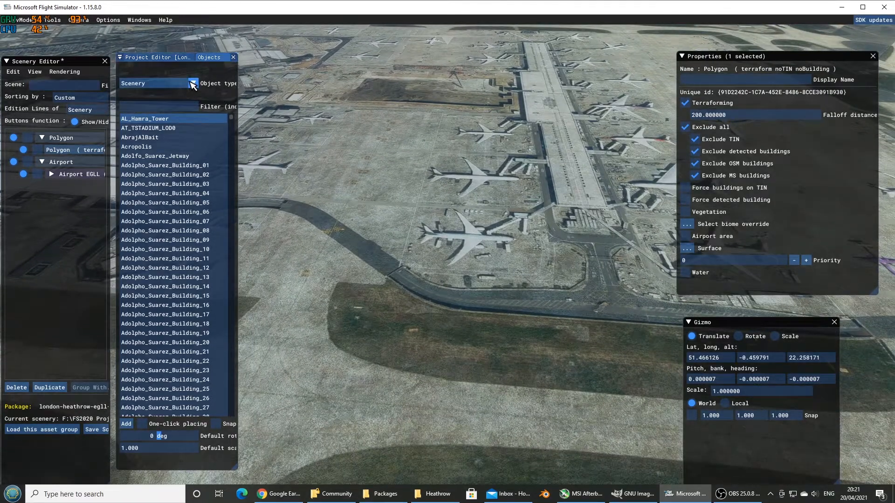
click(193, 84)
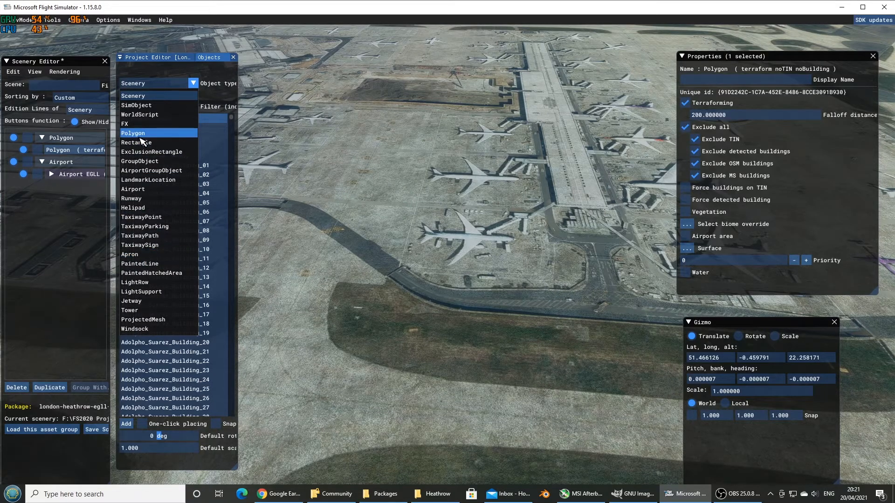
click(142, 134)
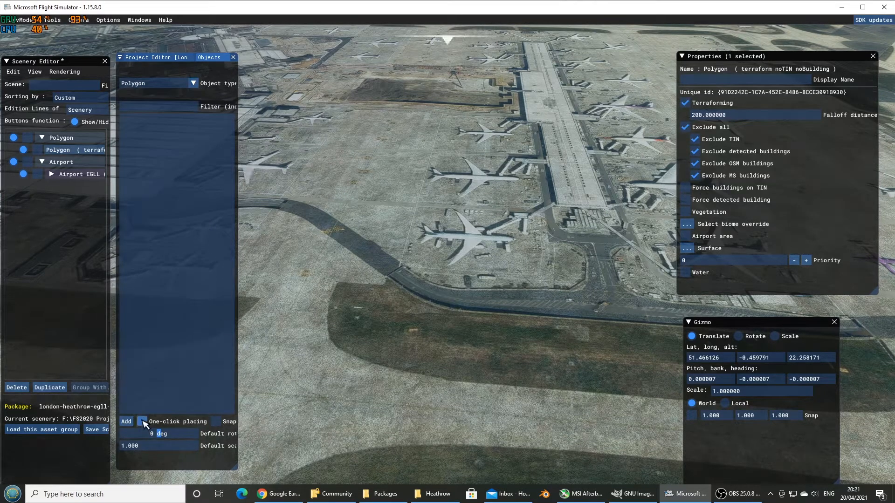
scroll(415, 232, up, 5)
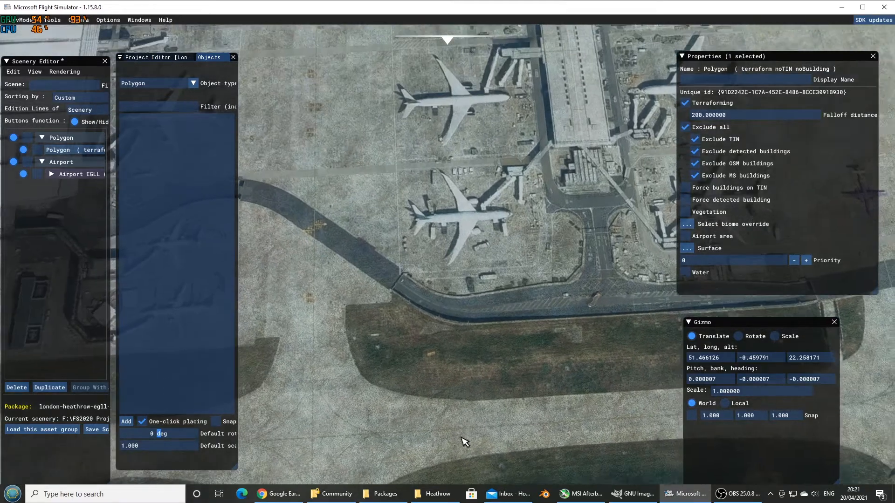
click(432, 319)
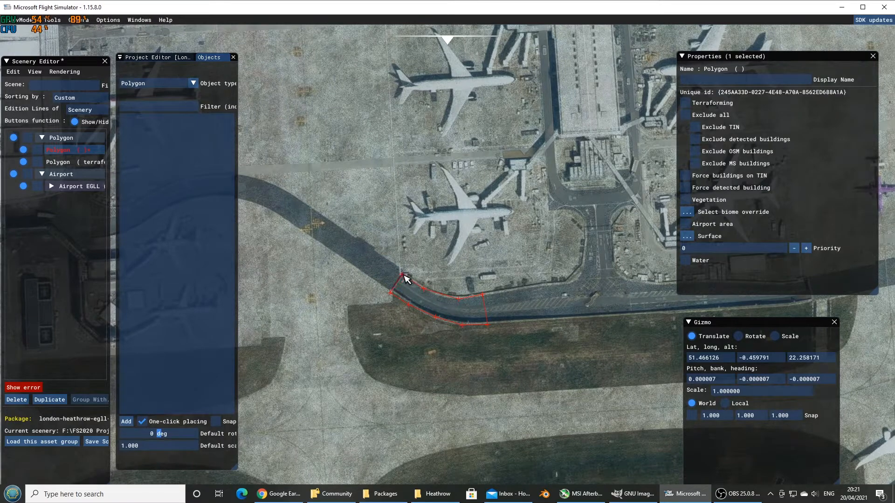
click(404, 272)
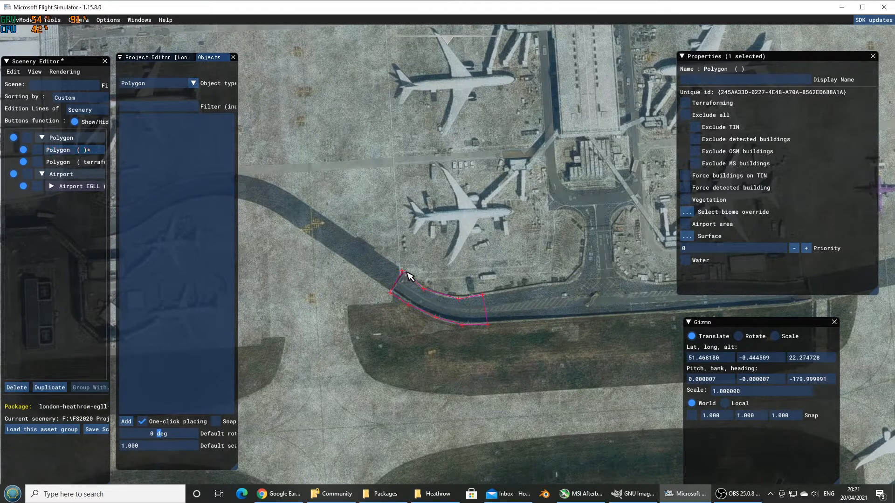
click(142, 422)
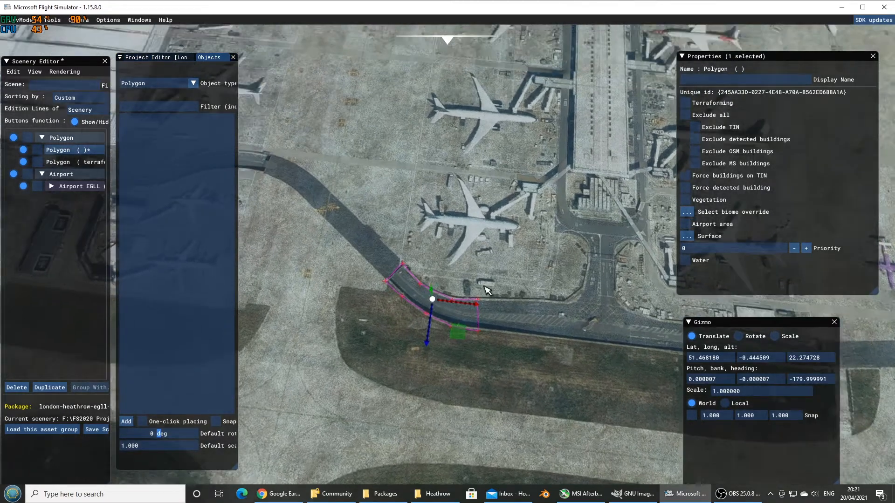
Set the new road polygon's priority to 1 and enable its Terraforming
middle_drag(485, 287, 451, 186)
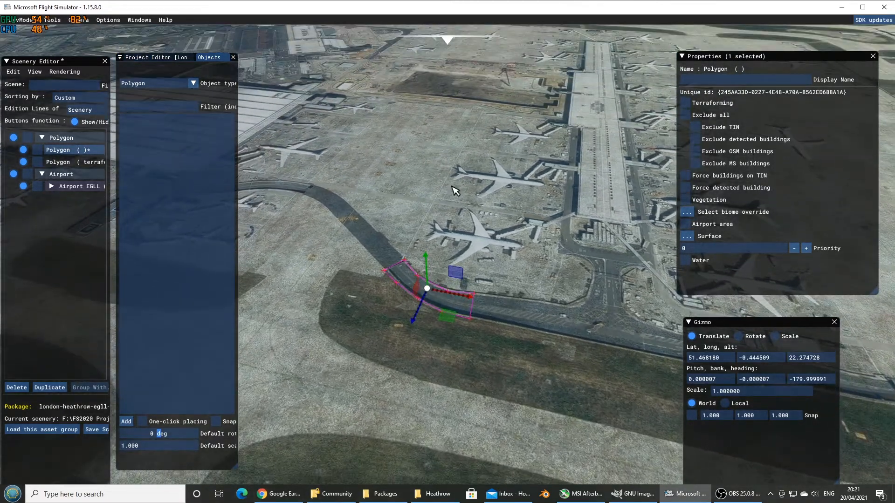
middle_drag(535, 379, 519, 356)
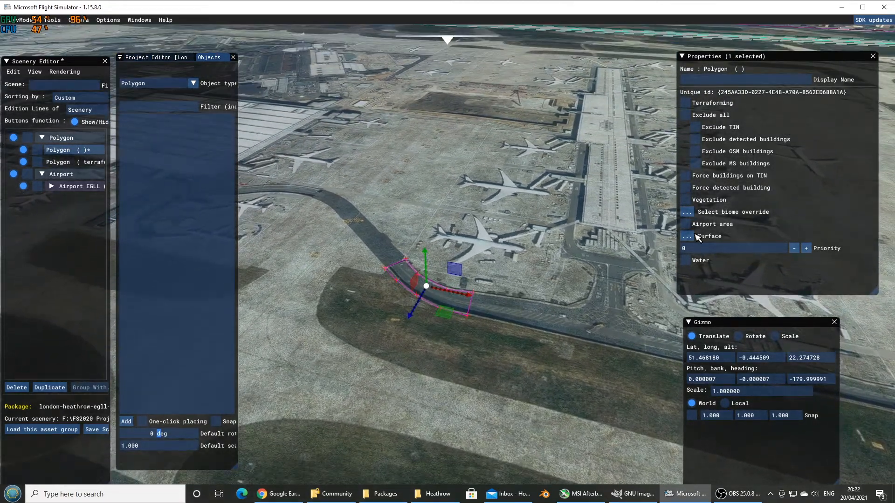
click(810, 250)
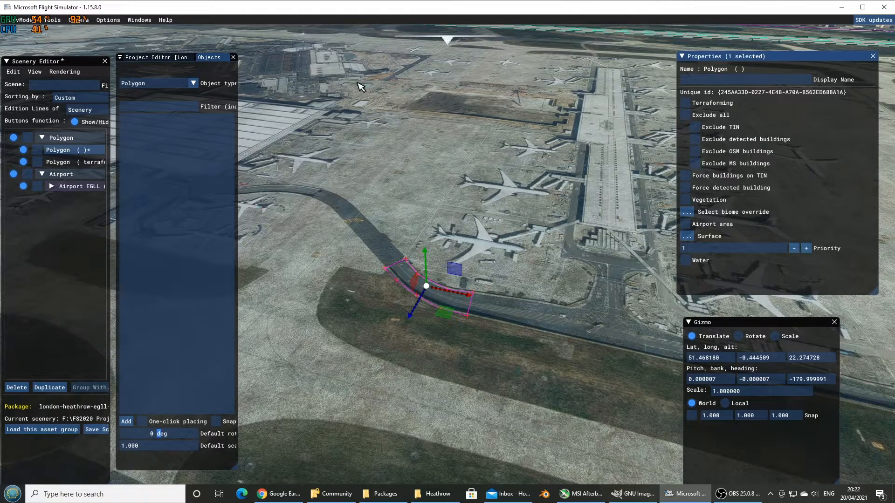
right_drag(422, 362, 438, 351)
key(w)
key(a)
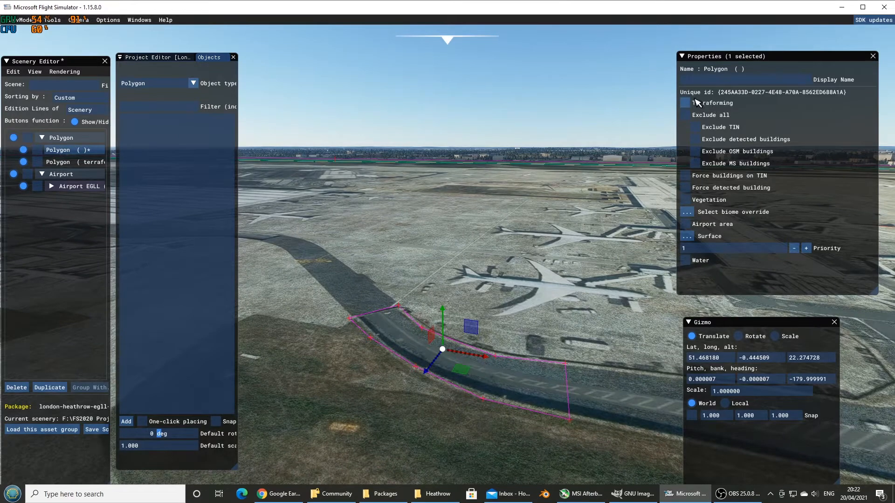
click(688, 103)
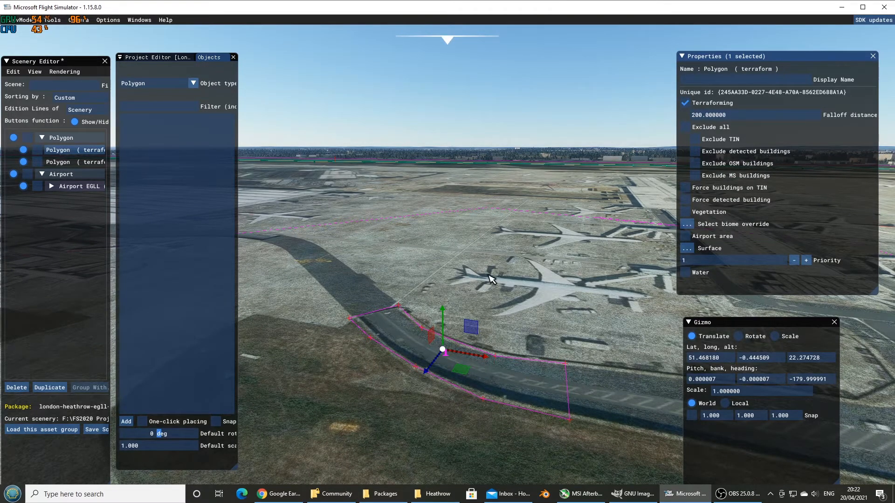
Sink the road polygon to an altitude of about 17.4 and set its falloff distance to 10
middle_drag(488, 275, 475, 225)
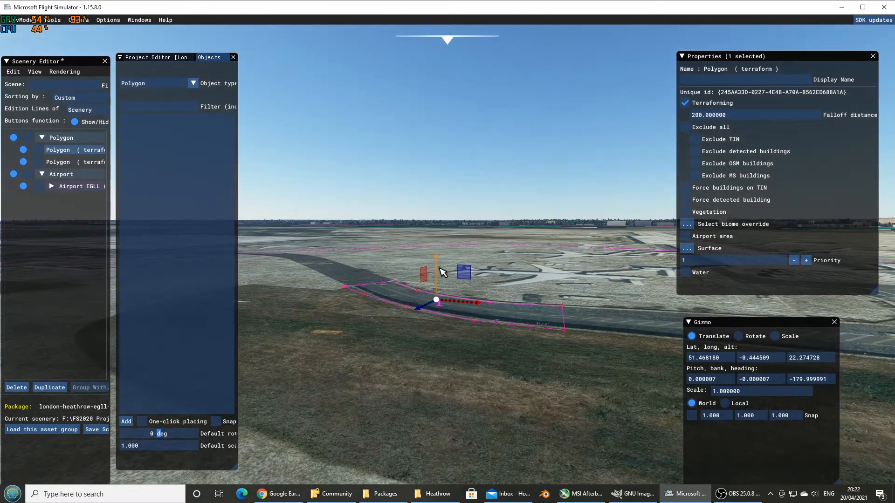
drag(438, 267, 439, 280)
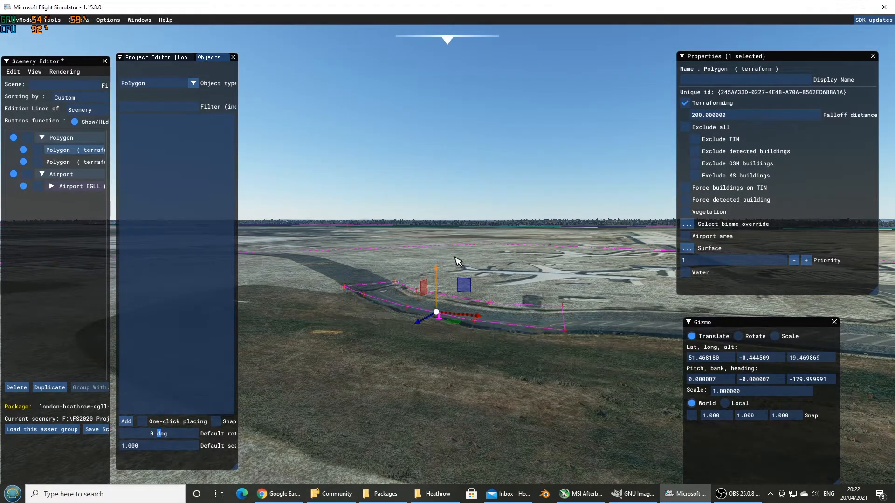
click(736, 120)
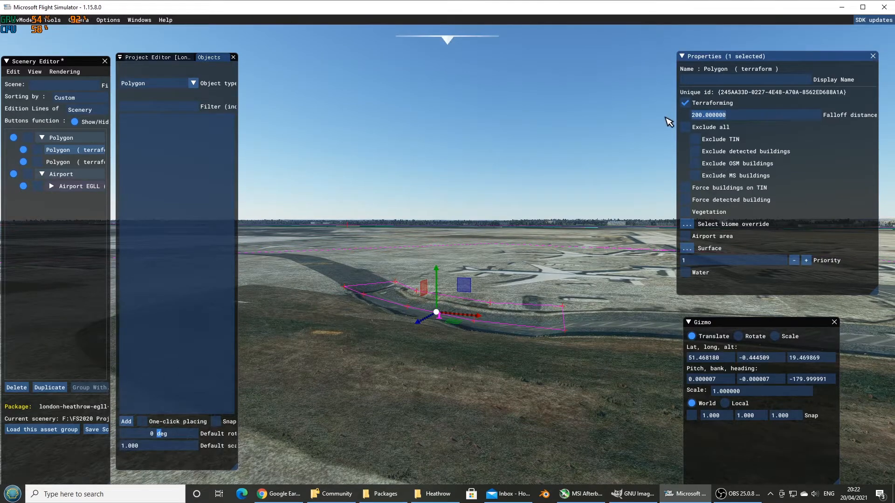
text(10)
key(Return)
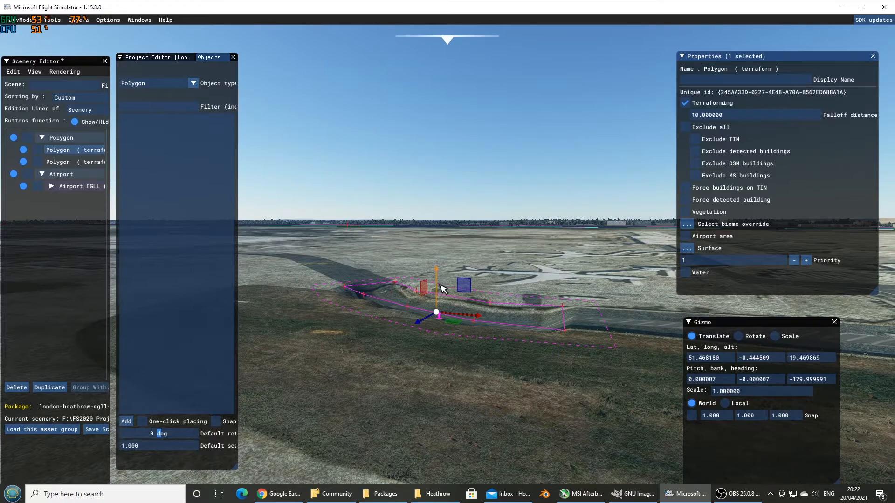
drag(440, 289, 441, 298)
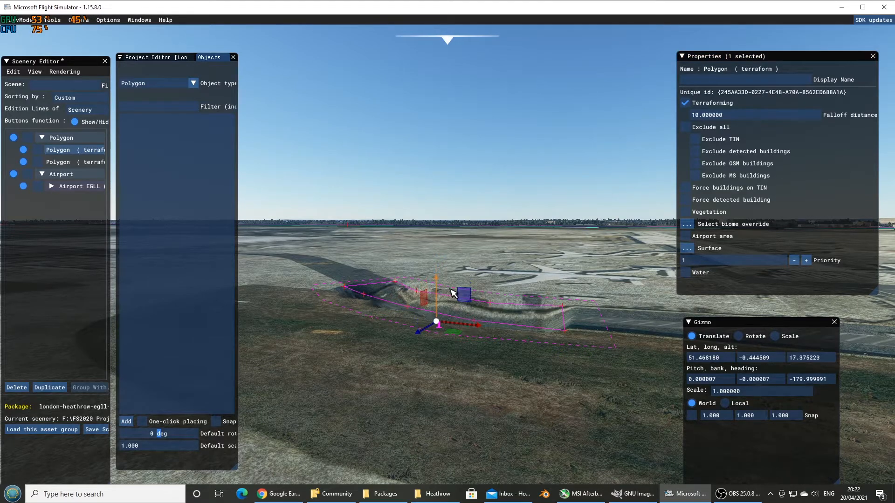
Compare the sunken road's banks and surrounding apron with the noTIN noBuilding polygon's Terraforming turned off and on again
right_drag(518, 263, 436, 298)
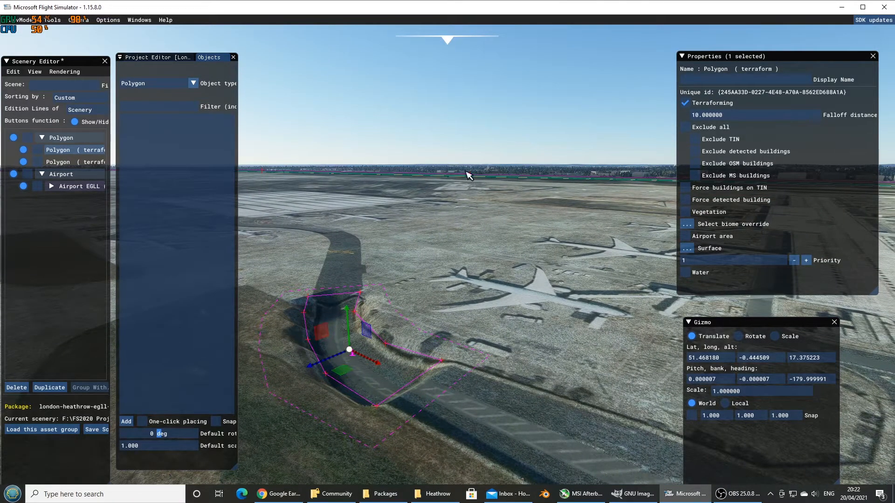
click(87, 151)
click(83, 162)
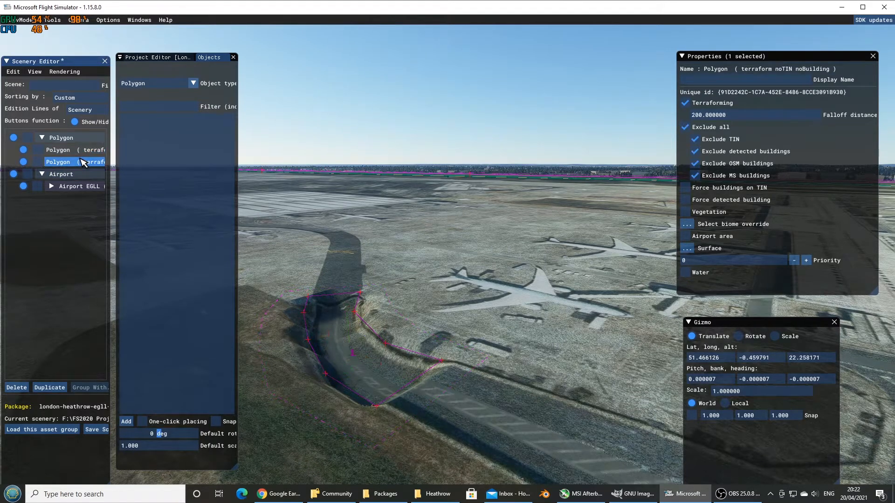
click(689, 104)
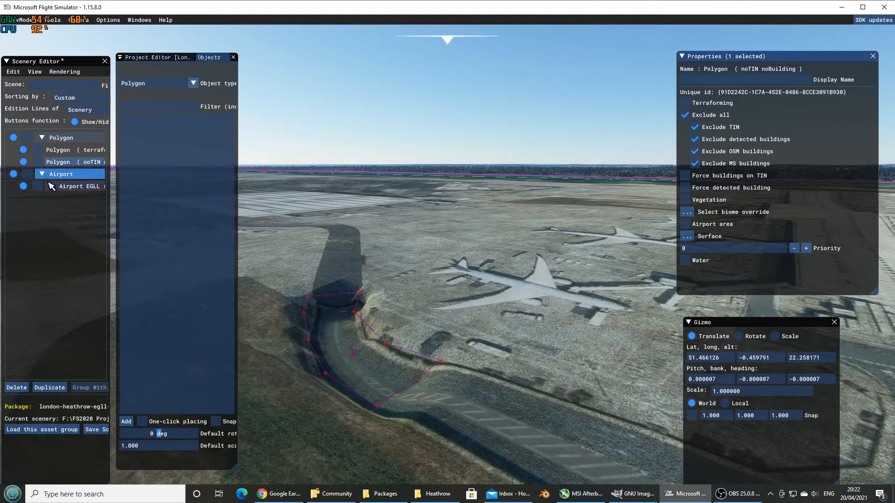
click(66, 150)
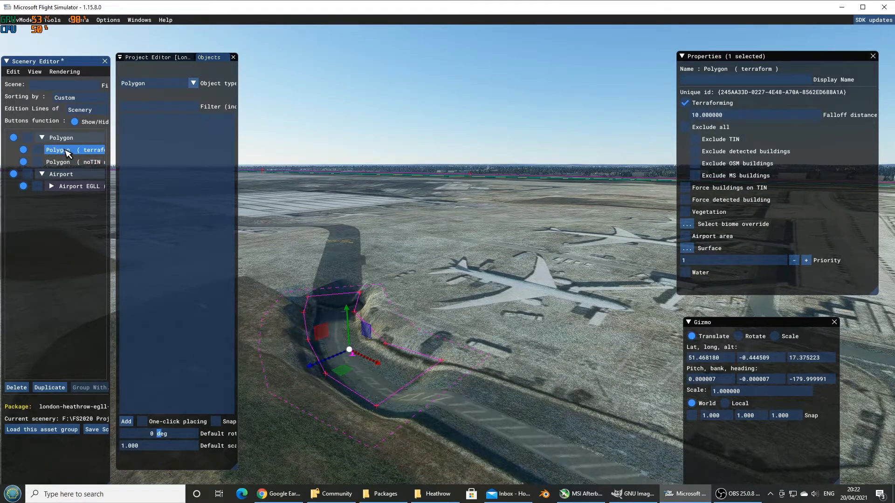
mouse_move(524, 294)
right_down()
mouse_move(516, 261)
mouse_move(552, 278)
mouse_move(514, 277)
mouse_move(509, 299)
right_up()
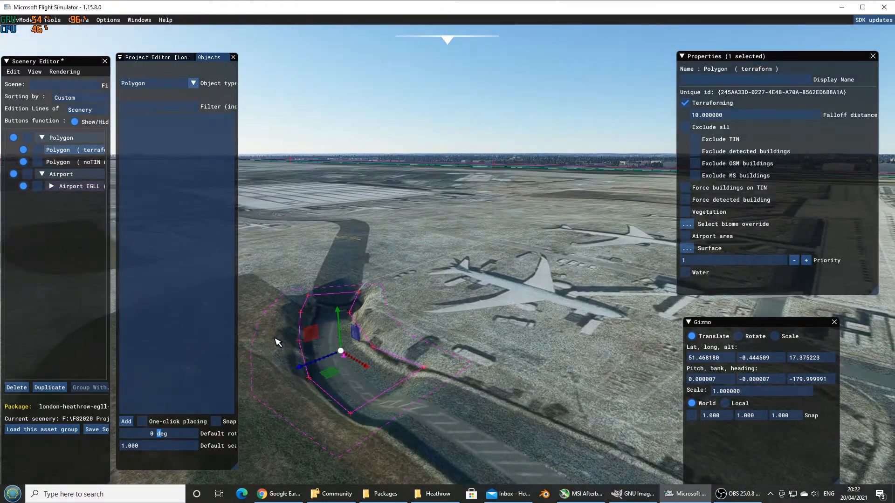
right_drag(443, 322, 493, 316)
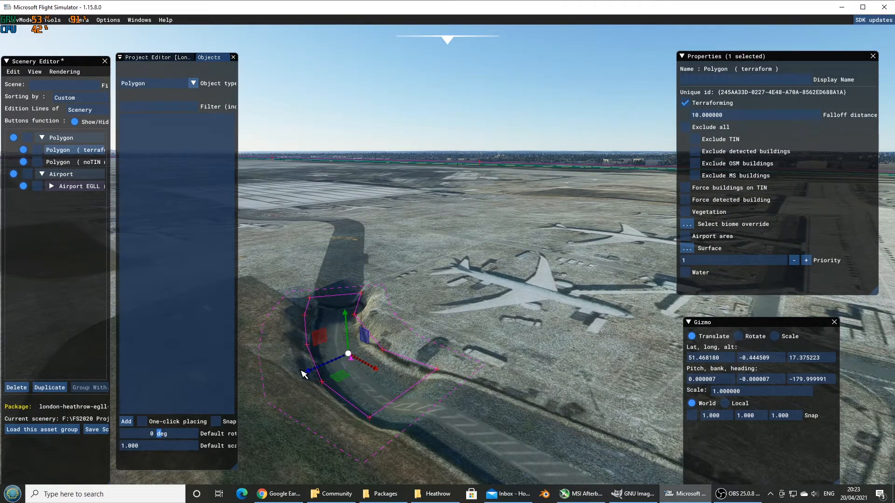
right_drag(434, 315, 437, 219)
click(66, 164)
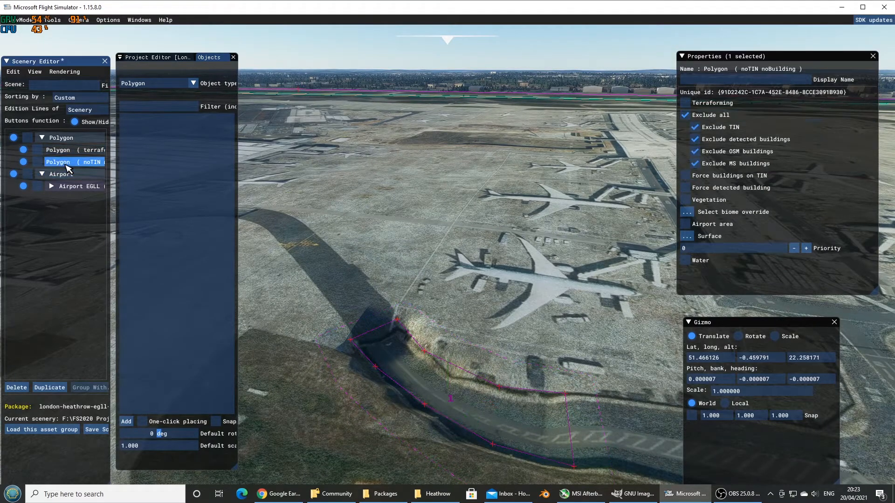
click(686, 103)
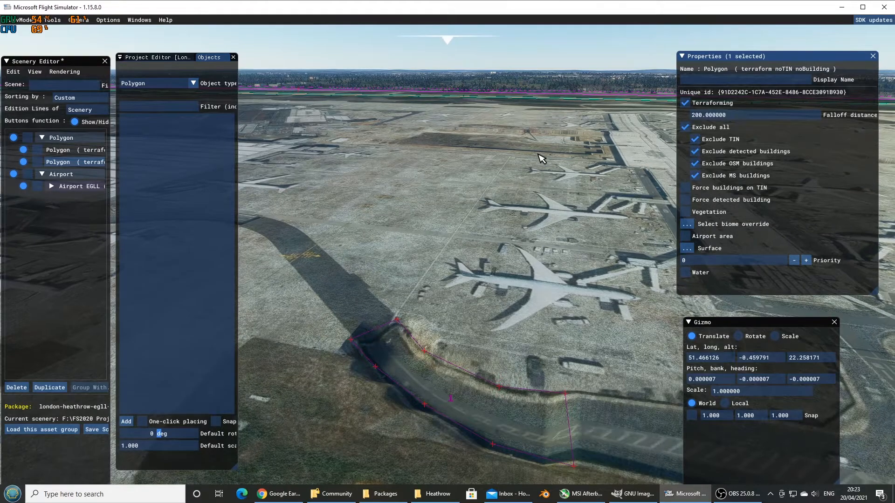
Extend the sunken road polygon along the service road by moving its two end vertices to the next bend near the large terminal roof
middle_drag(531, 247, 526, 306)
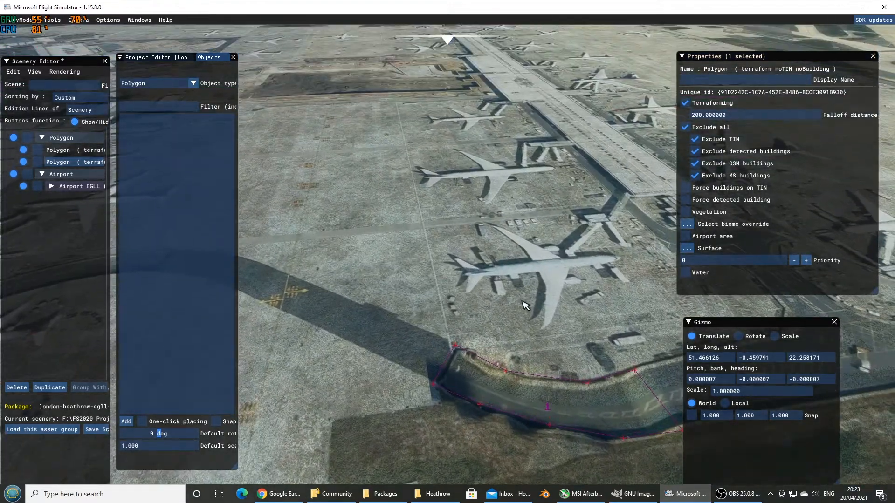
scroll(526, 307, down, 6)
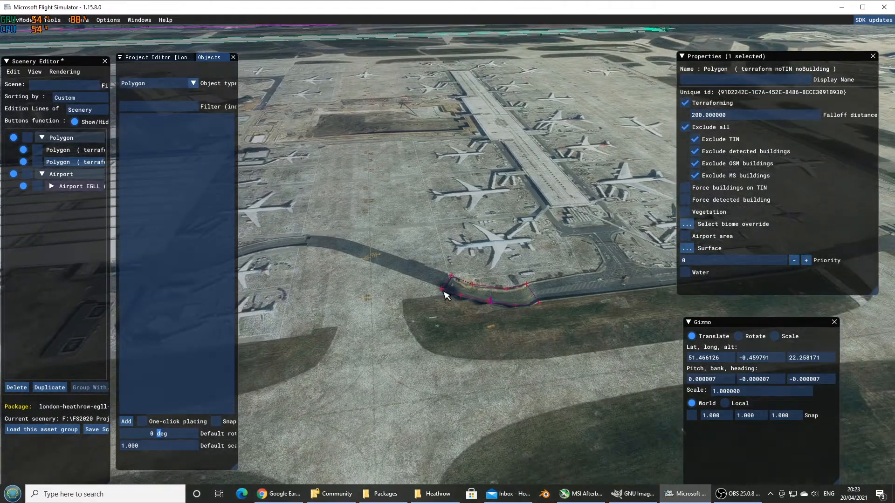
click(444, 294)
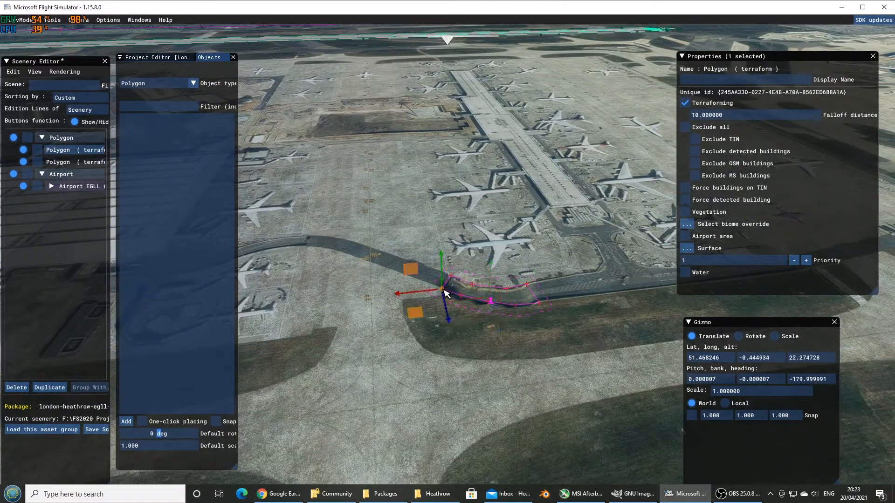
drag(440, 304, 410, 266)
key(a)
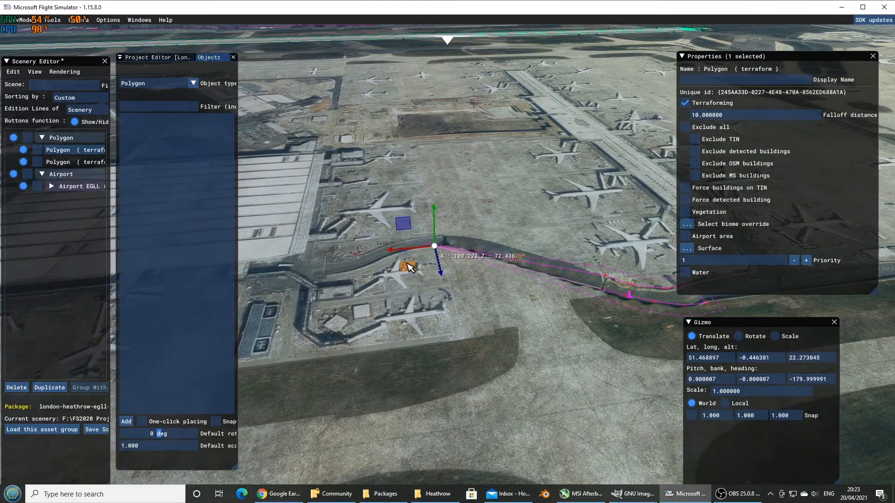
click(606, 276)
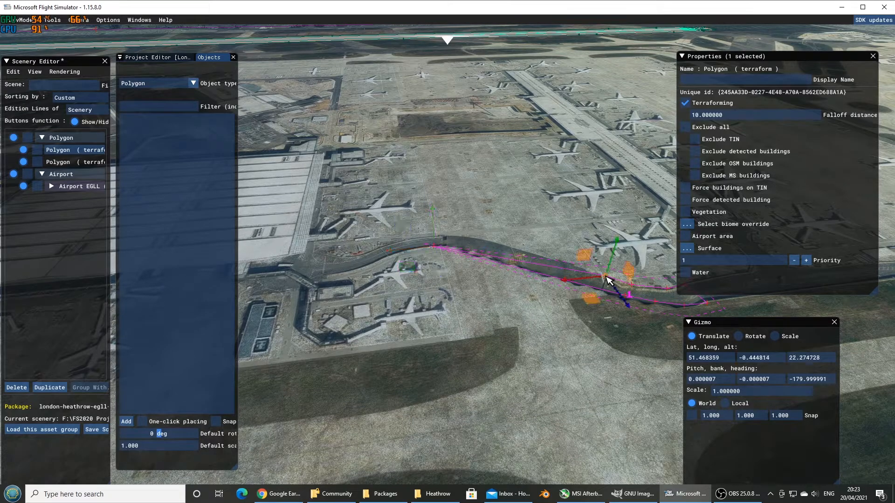
drag(592, 298, 417, 253)
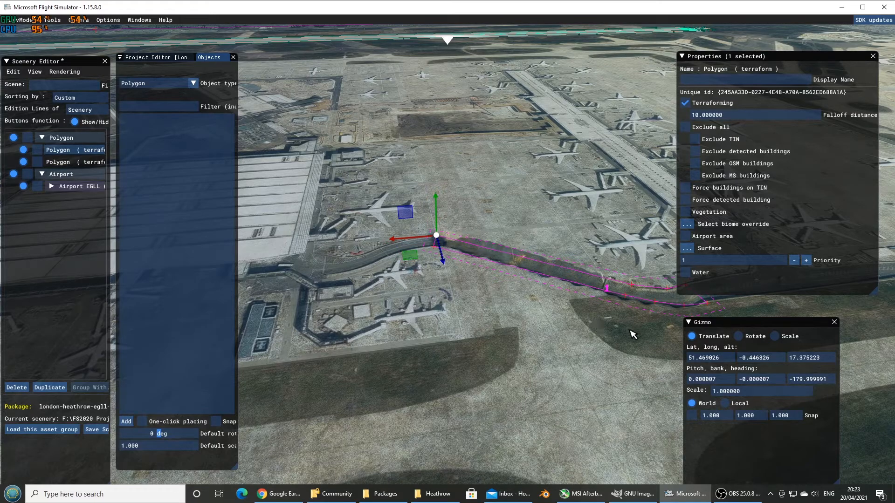
Inspect the lengthened road trench at a low angle and select the whole road polygon
scroll(499, 259, up, 4)
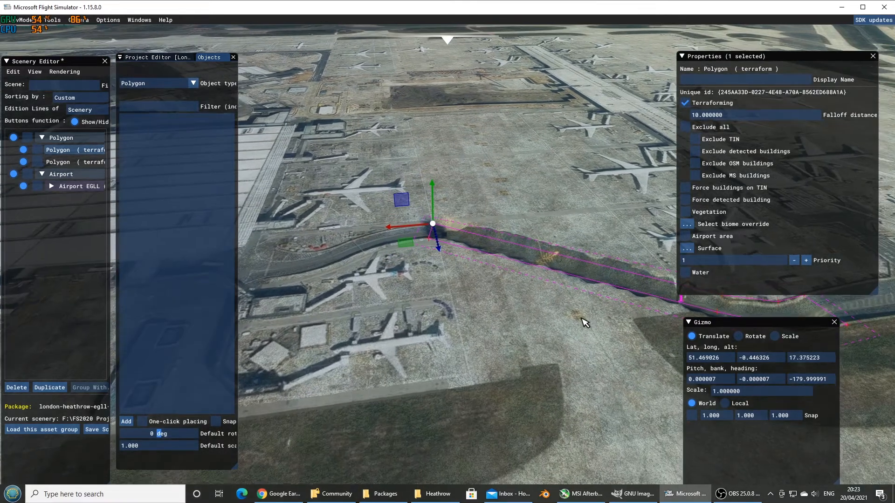
middle_drag(581, 319, 400, 218)
middle_drag(515, 339, 414, 311)
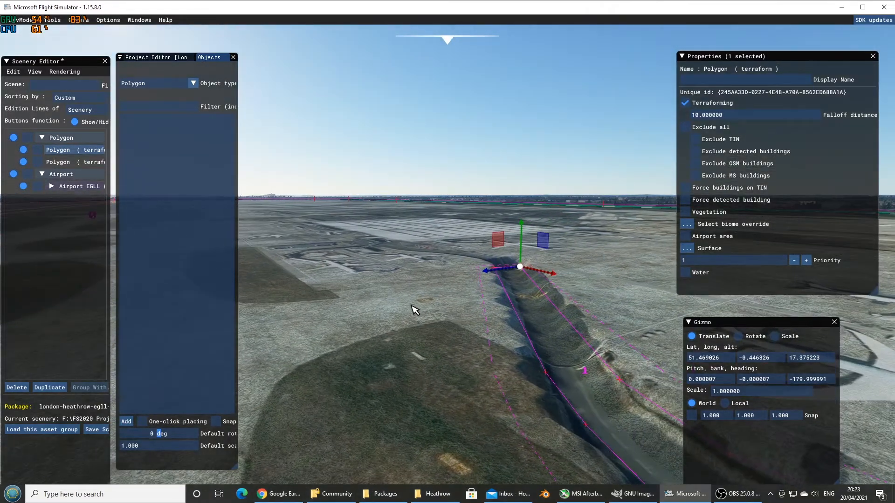
click(563, 342)
click(562, 342)
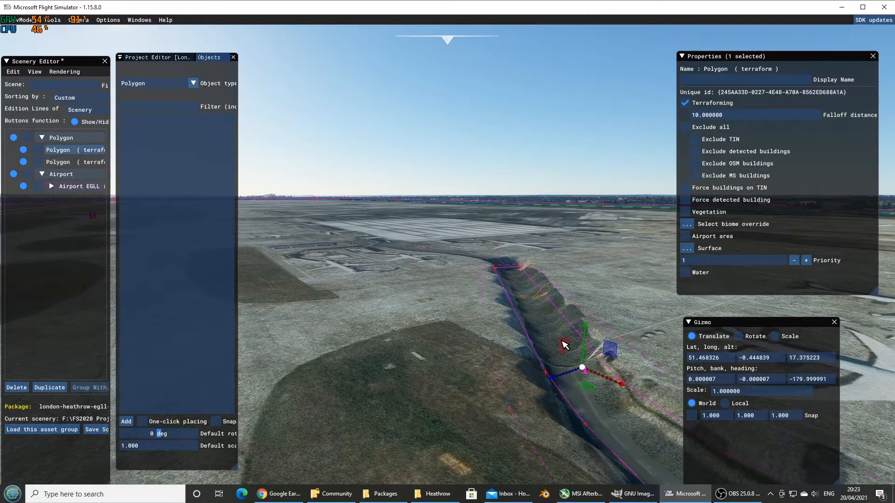
Lower the road polygon to an altitude of about 15.6 and move its two end vertices around the bend beside the parked aircraft
drag(588, 341, 588, 348)
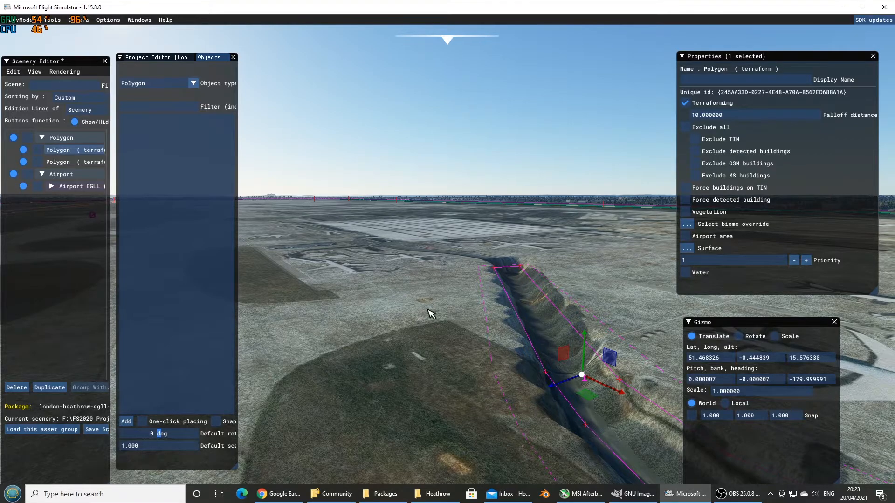
right_drag(428, 310, 725, 367)
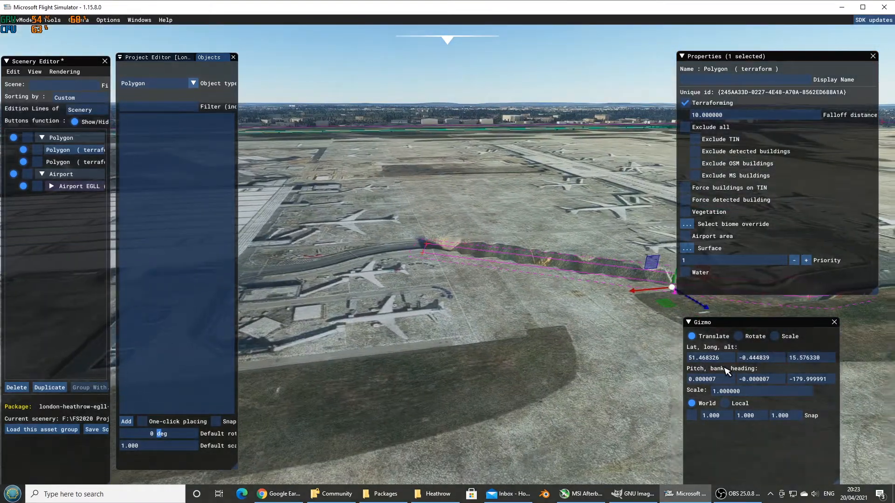
key(d)
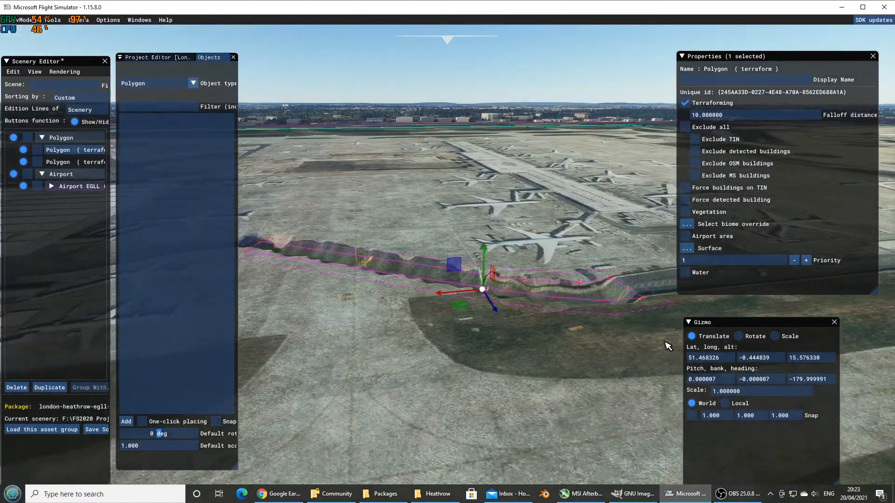
key(d)
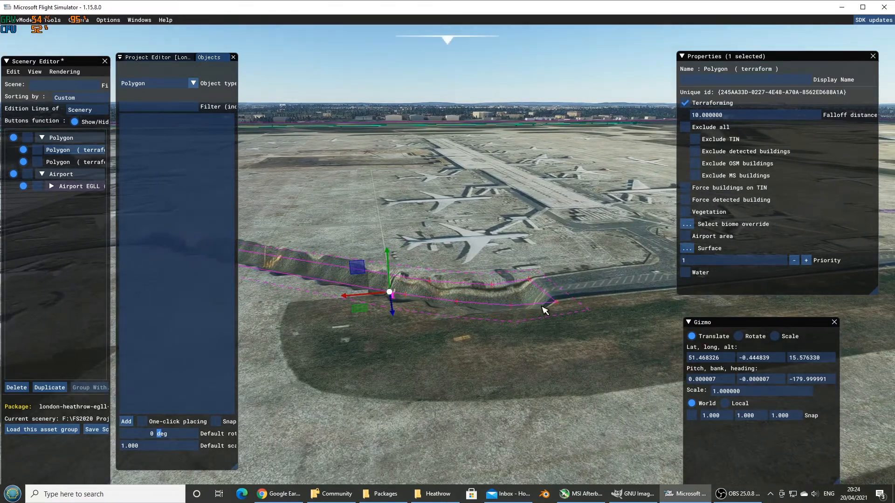
drag(560, 308, 609, 298)
click(529, 280)
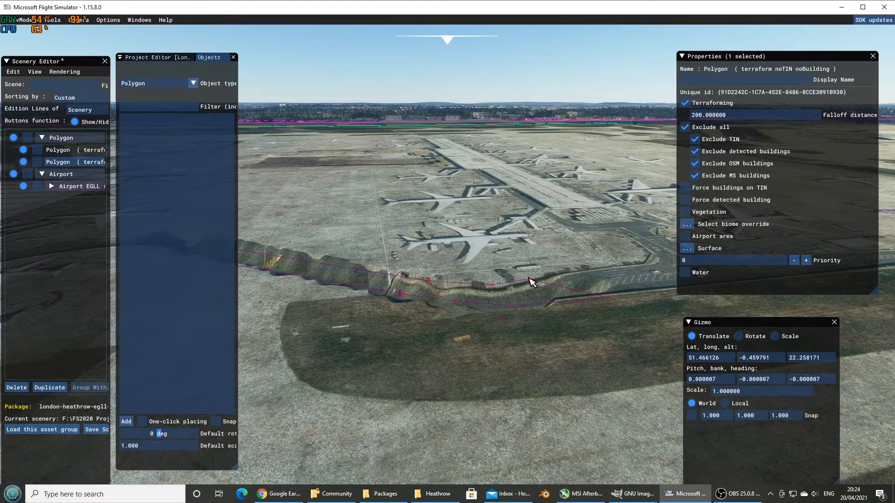
click(538, 289)
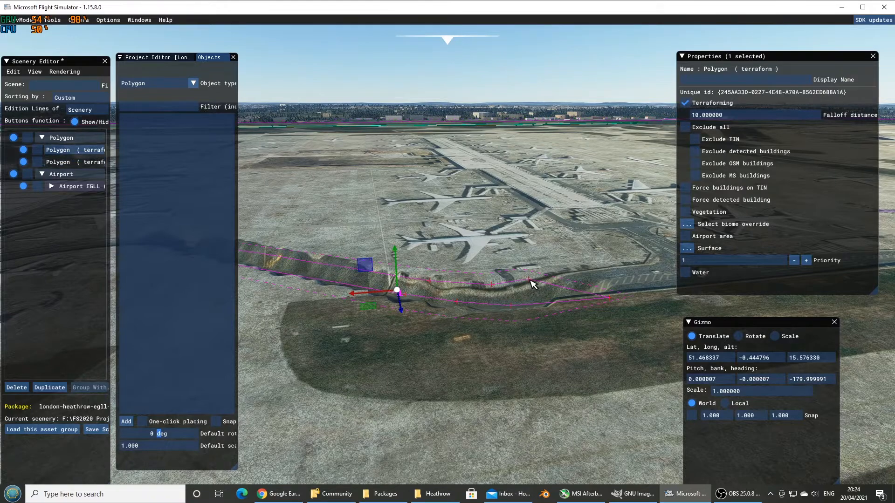
drag(534, 285, 586, 265)
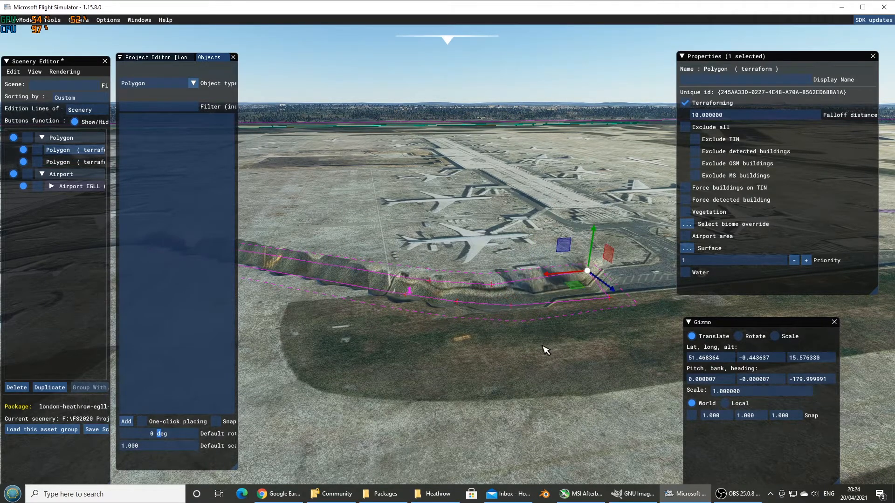
Add a Square apron next to the straight section of the sunken road
scroll(543, 347, down, 5)
mouse_move(530, 341)
middle_down()
mouse_move(622, 406)
mouse_move(577, 379)
mouse_move(547, 403)
mouse_move(560, 368)
mouse_move(537, 335)
middle_up()
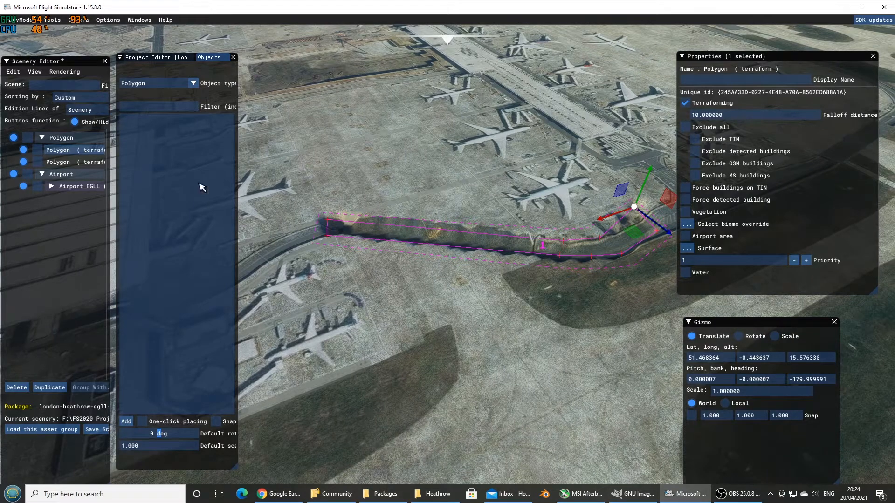
click(159, 83)
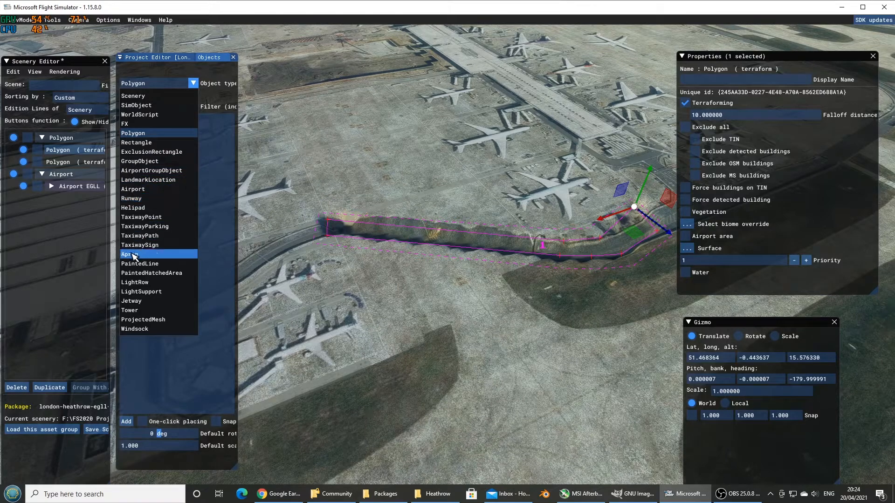
click(134, 256)
click(133, 137)
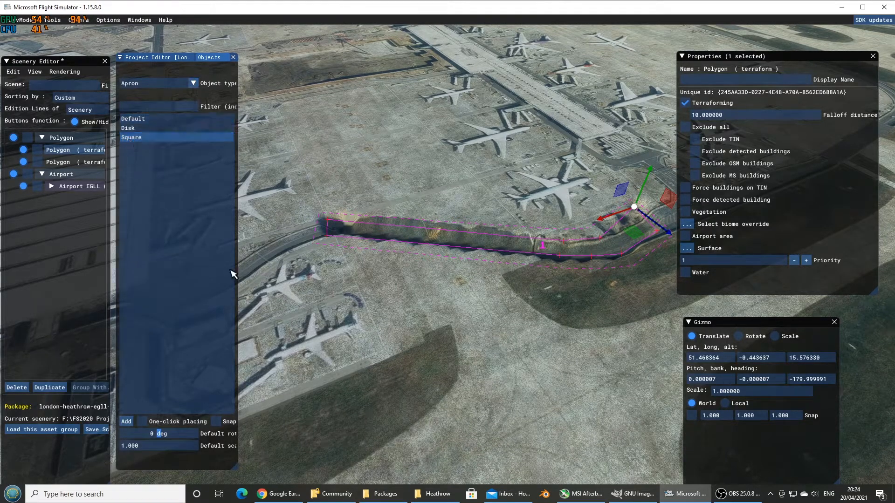
click(126, 421)
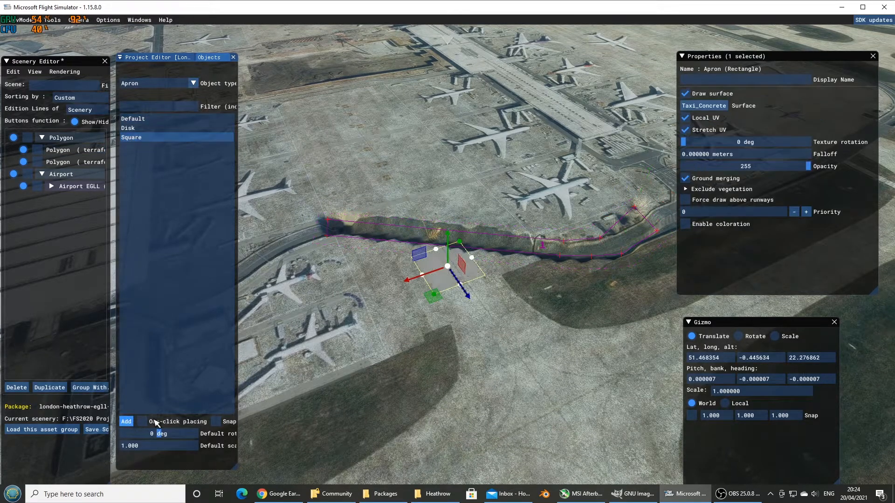
Scale the apron to 4.3 so it spans the straight section of the trench, and return to Translate mode
click(776, 337)
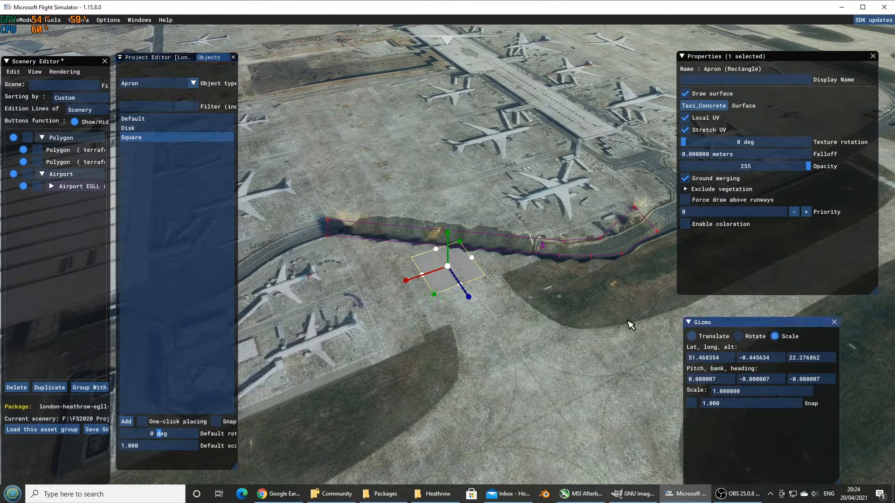
drag(449, 269, 608, 400)
click(692, 336)
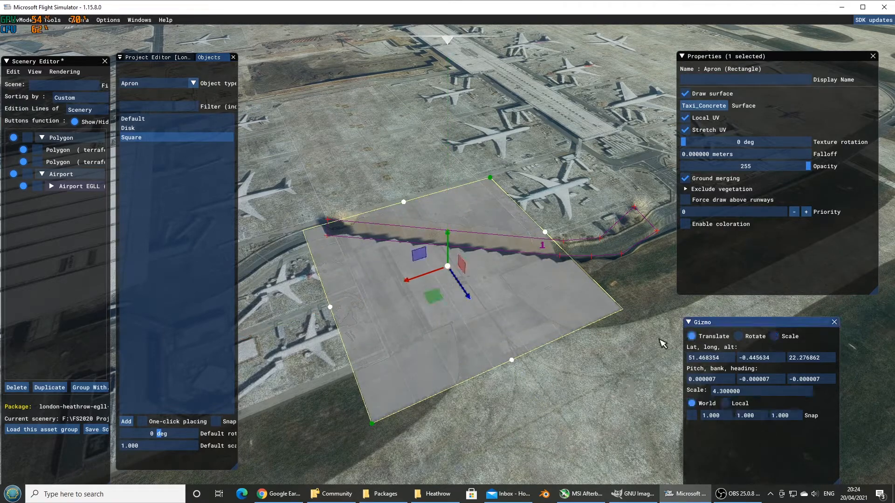
Examine from low and high angles how the apron surface follows the trench and meets its ends
scroll(483, 287, up, 5)
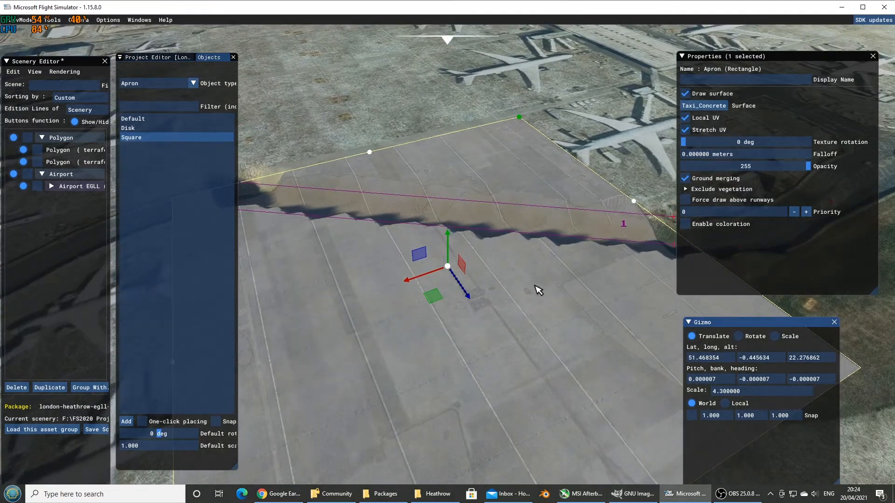
right_drag(536, 292, 404, 335)
right_drag(428, 343, 353, 267)
right_drag(363, 304, 385, 281)
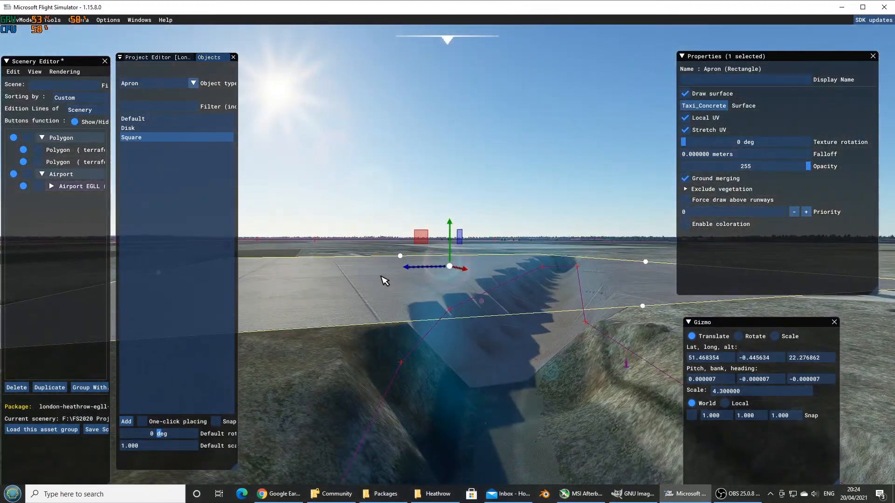
right_drag(447, 261, 273, 339)
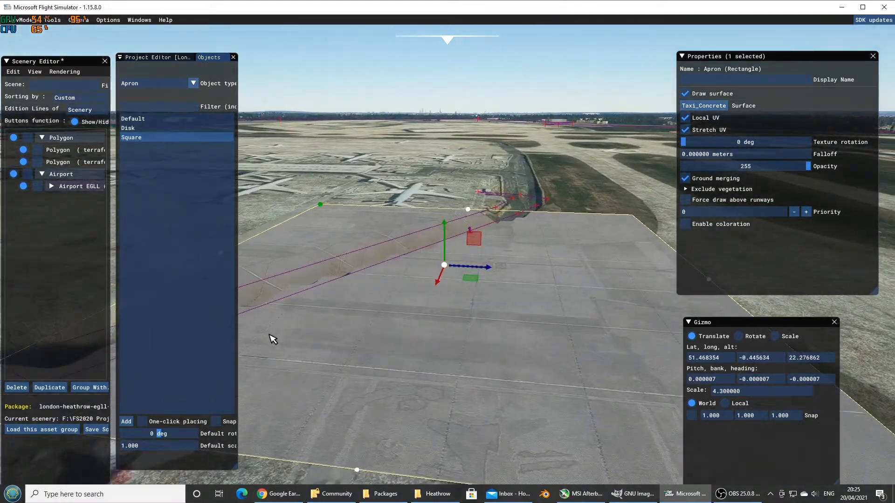
mouse_move(474, 340)
right_down()
mouse_move(431, 326)
mouse_move(438, 356)
mouse_move(467, 345)
mouse_move(481, 353)
right_up()
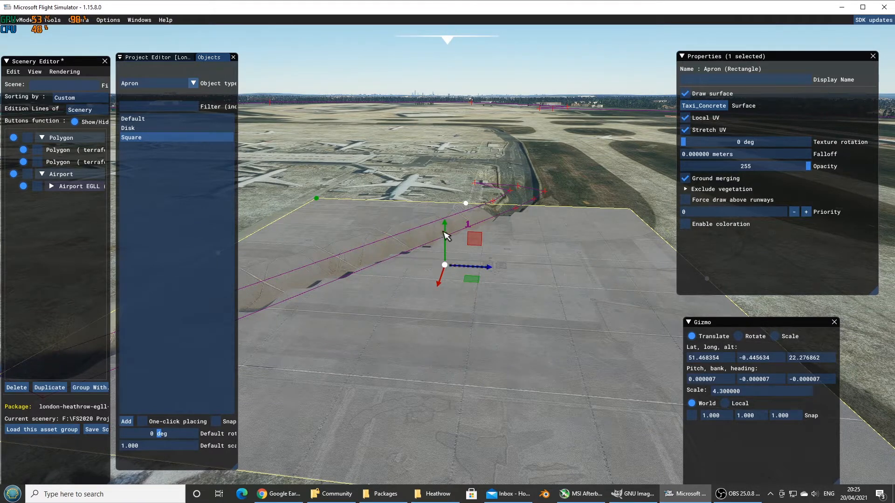
right_drag(586, 252, 393, 278)
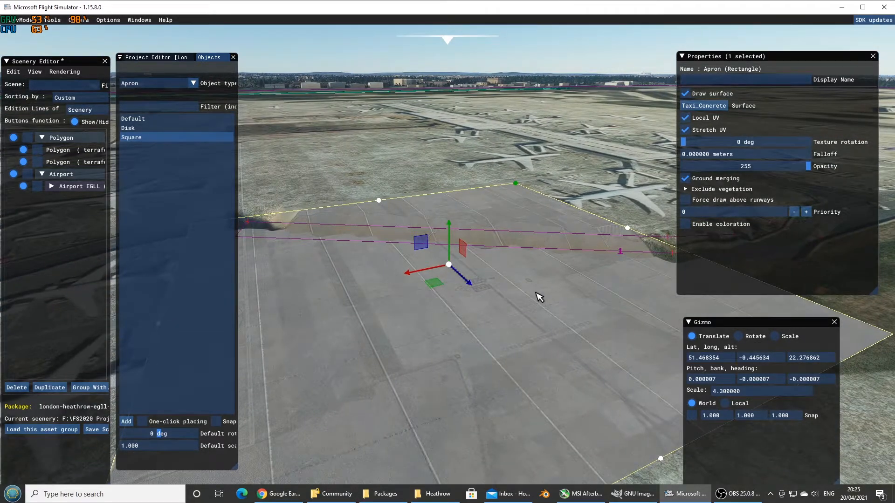
key(d)
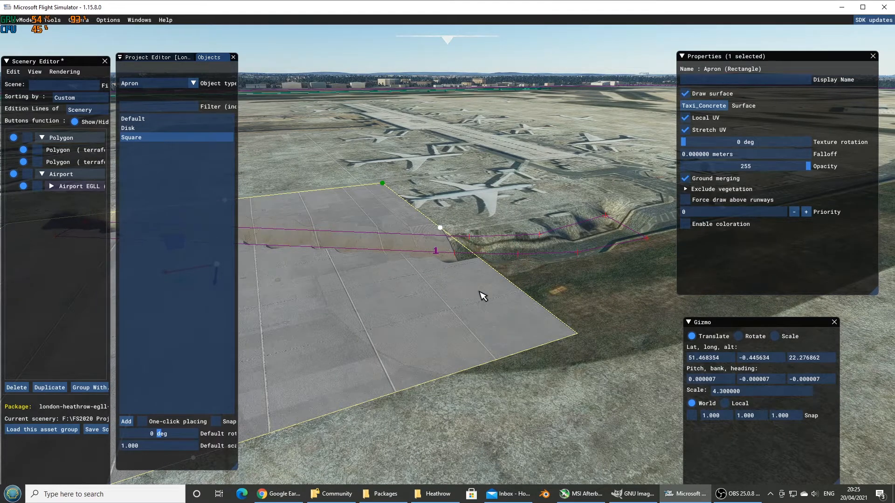
key(s)
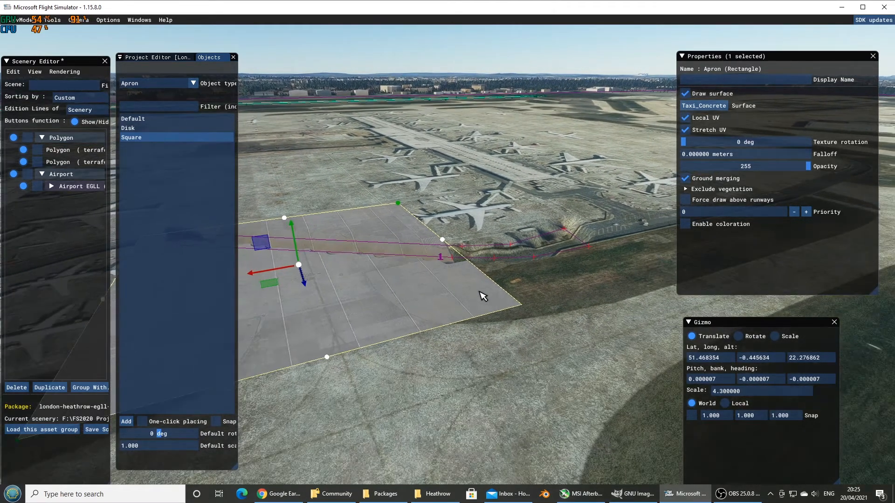
key(a)
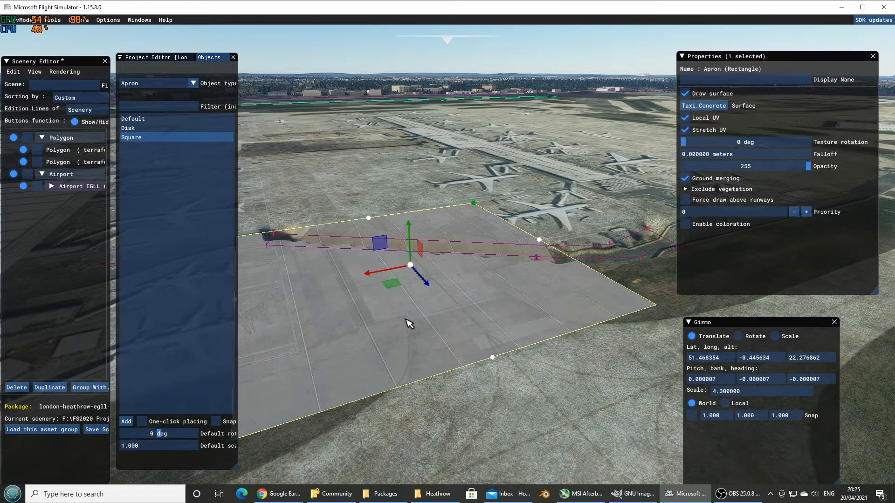
Delete the test apron and the sunken road polygon
key(Delete)
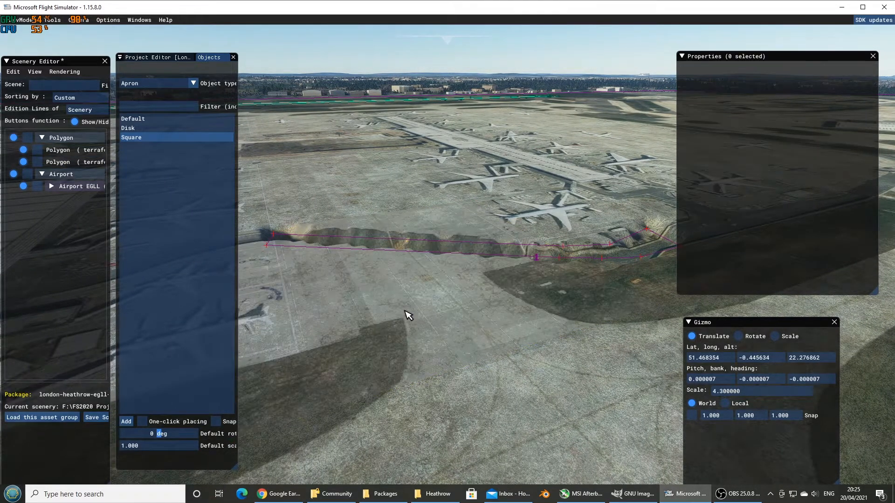
click(455, 255)
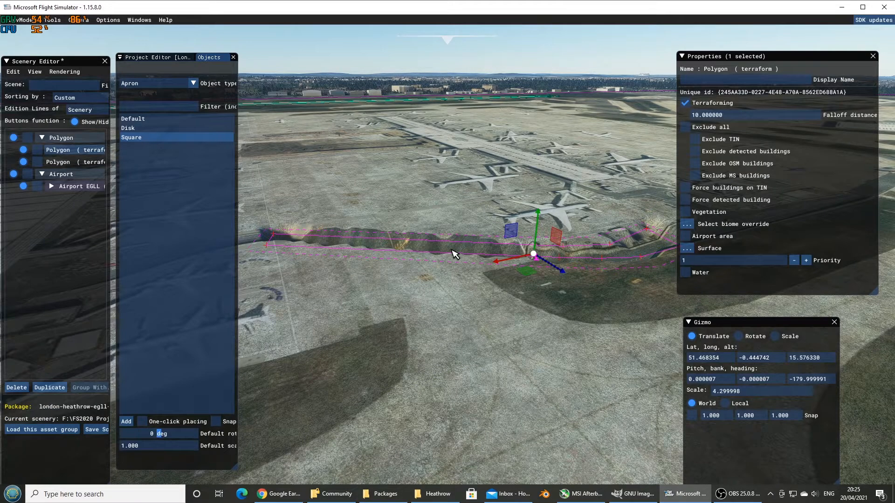
key(Delete)
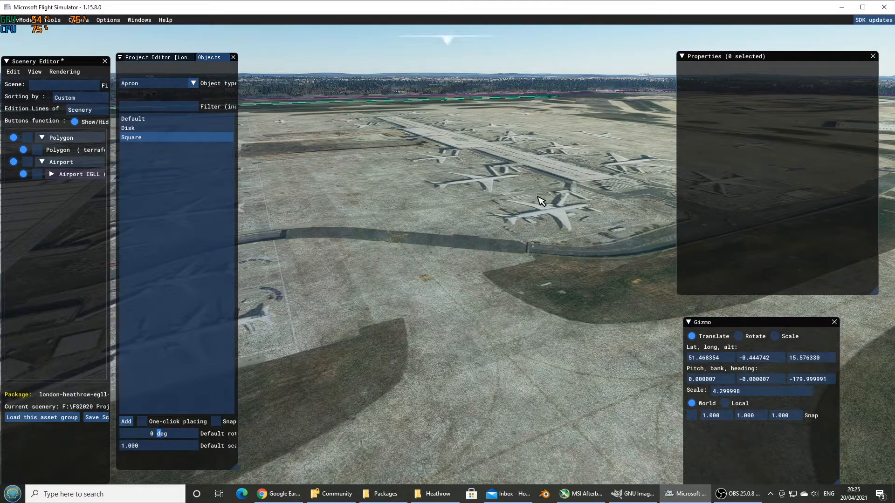
Select Runway 27 R from a view looking along it from the threshold
right_drag(528, 207, 380, 196)
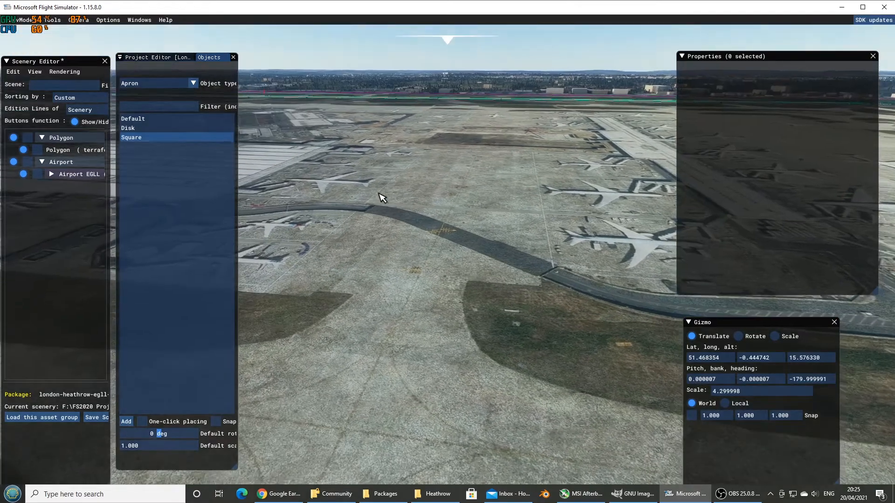
key(d)
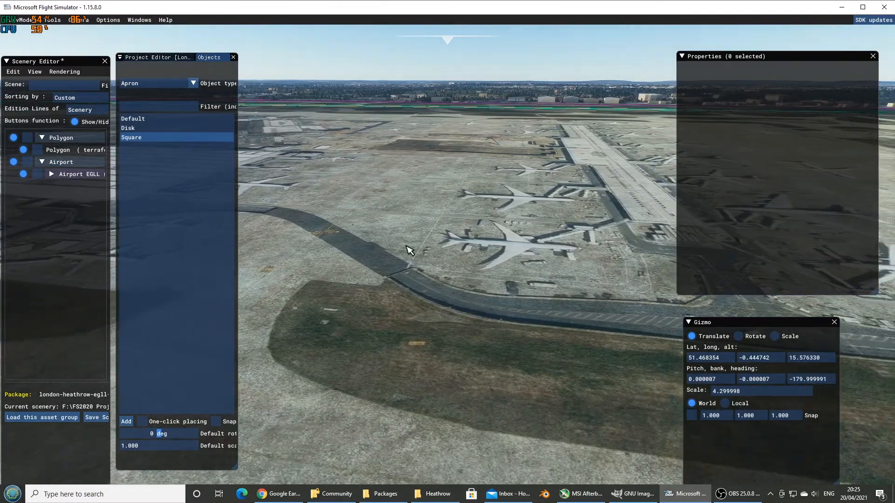
key(a)
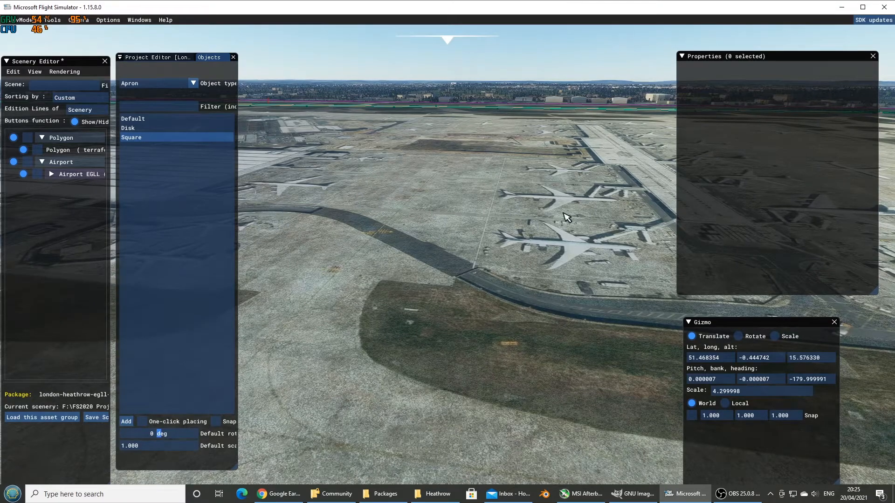
key(s)
key(d)
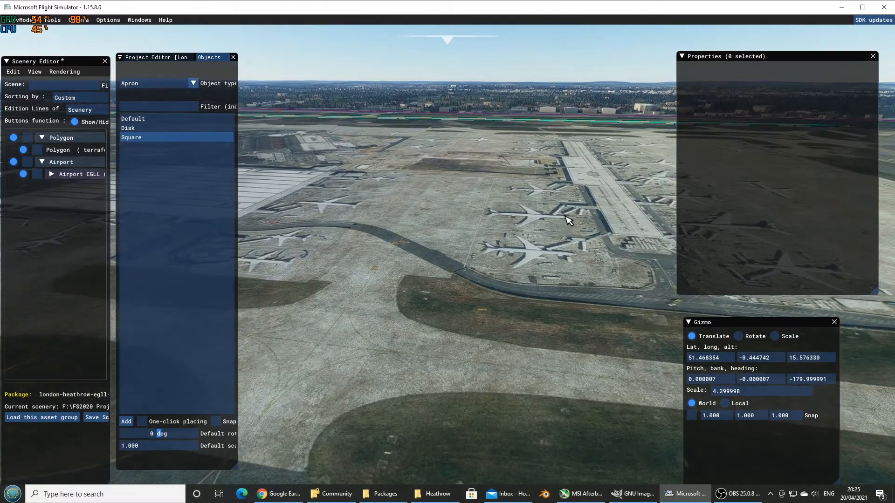
key(d)
key(r)
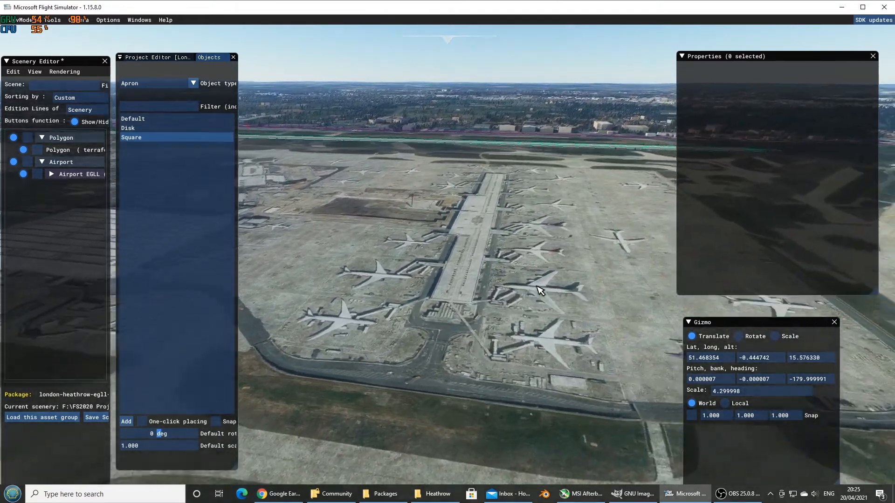
key(w)
key(d)
key(w)
key(d)
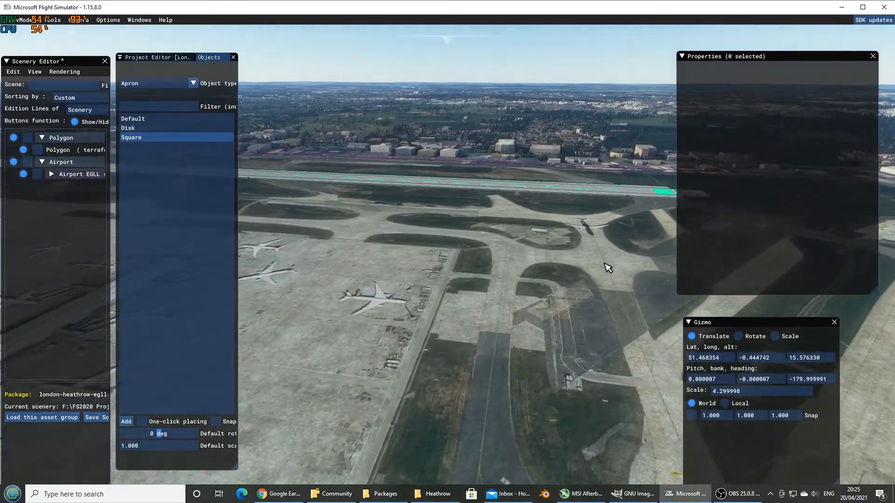
key(w)
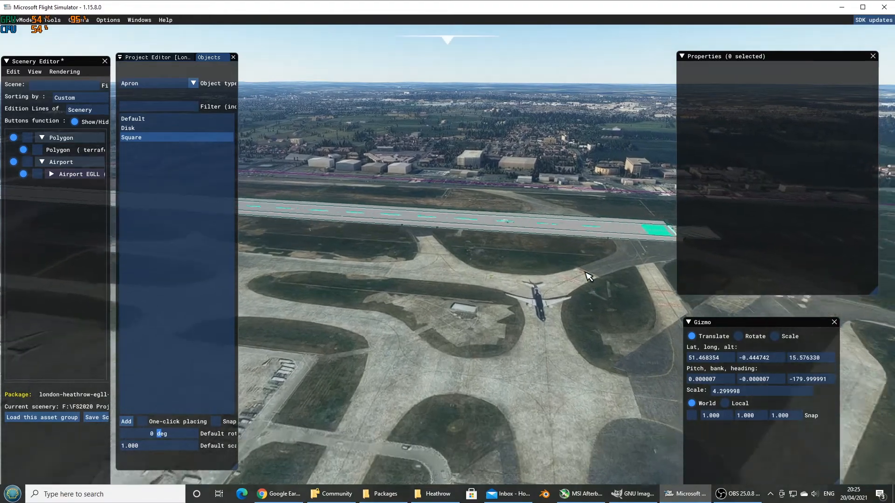
key(w)
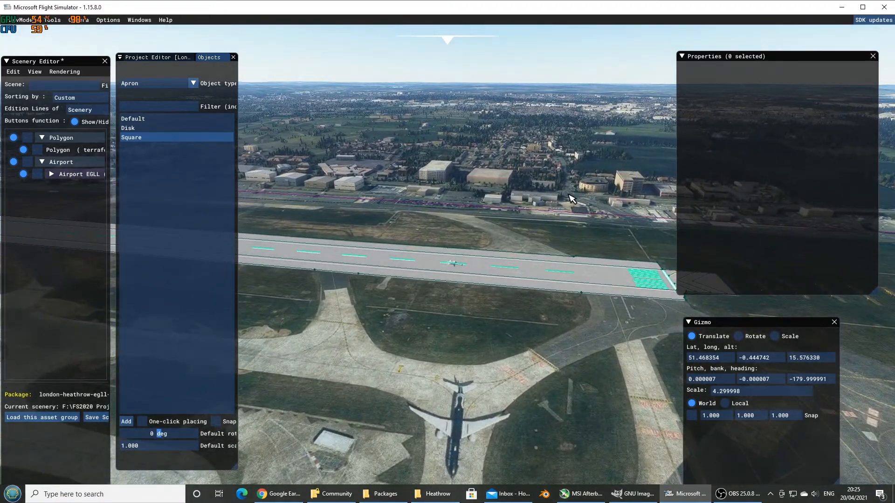
right_drag(571, 199, 311, 241)
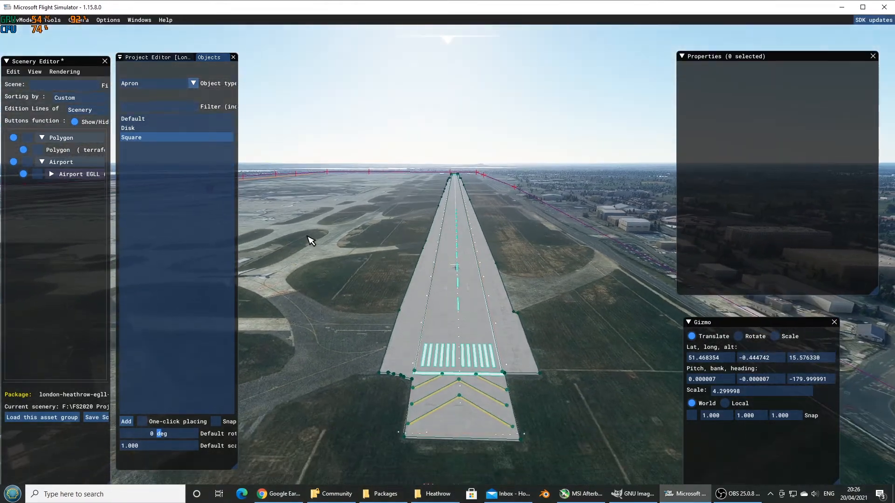
key(s)
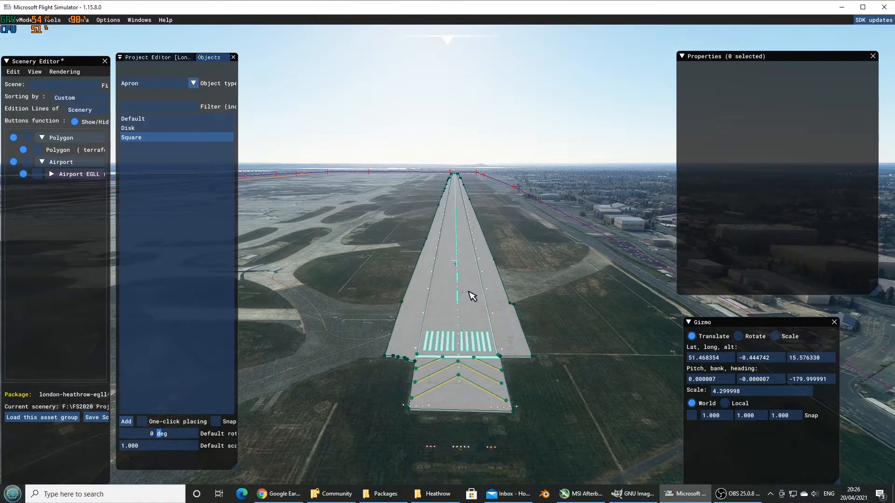
click(472, 297)
click(473, 296)
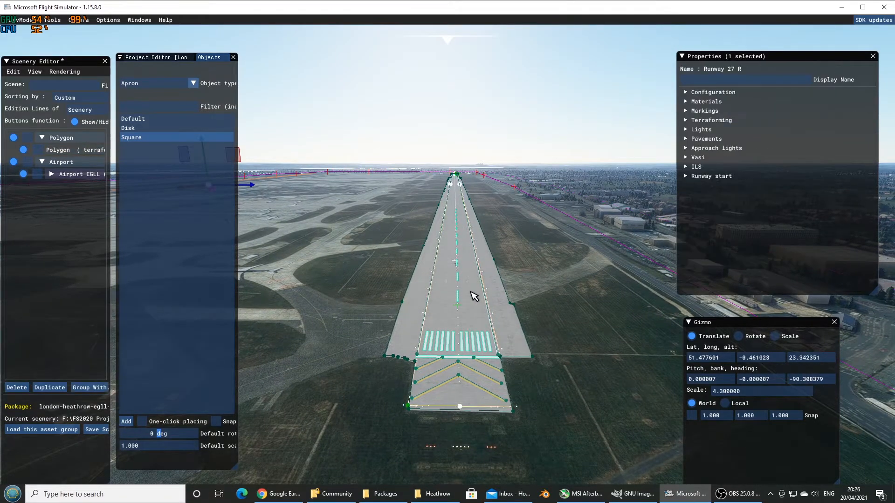
Move the near end point of Runway 27 R inward along its axis to the threshold line at longitude -0.433288
click(460, 406)
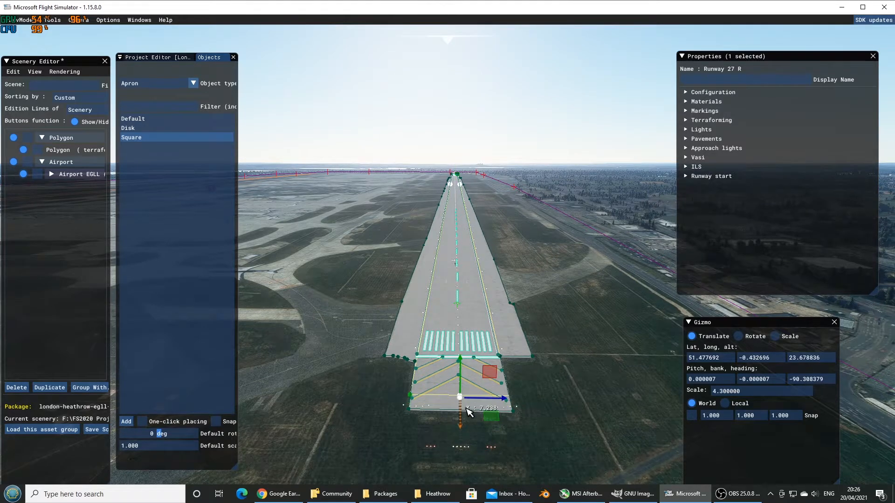
drag(468, 412, 471, 397)
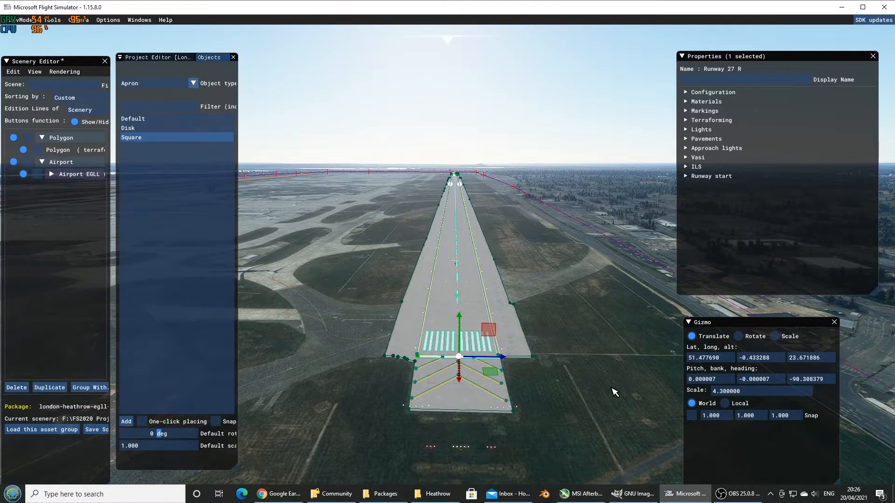
key(s)
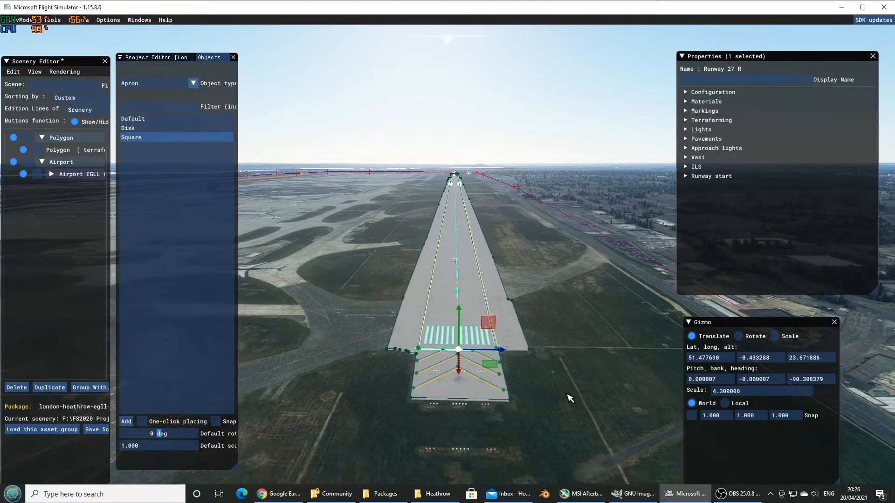
key(w)
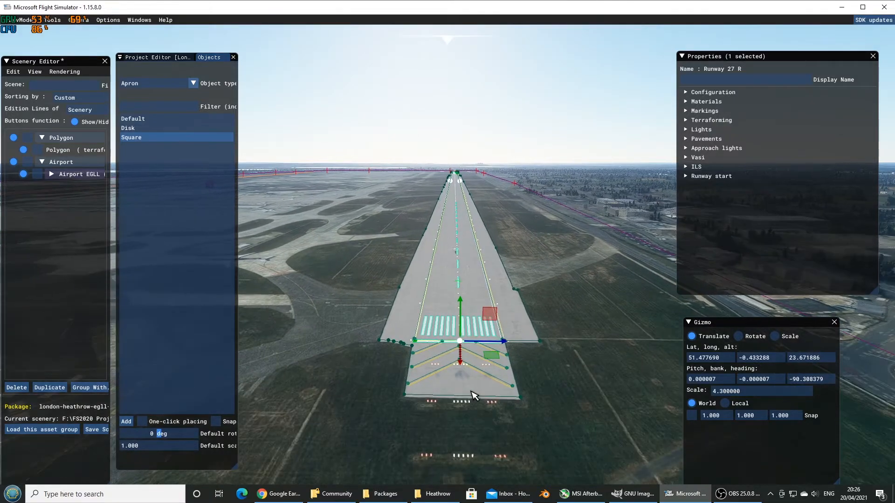
key(s)
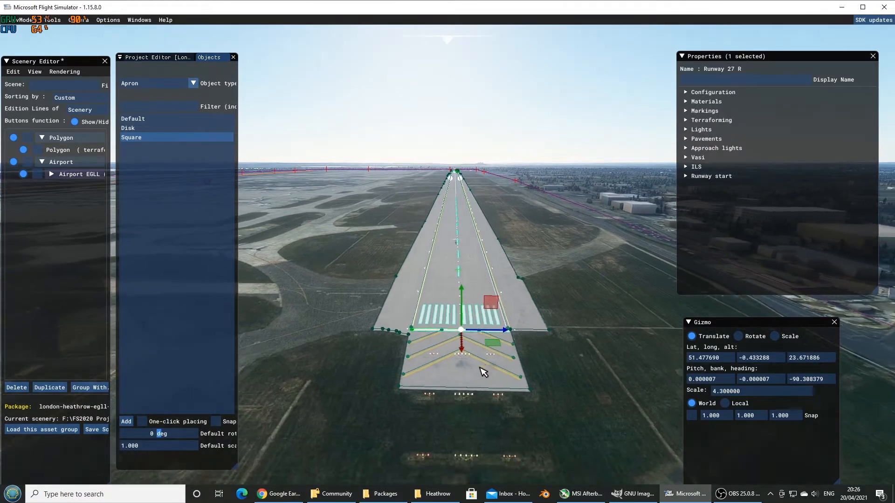
Examine the approach light rows extending from the Runway 27 R threshold, from far out and closer in
key(s)
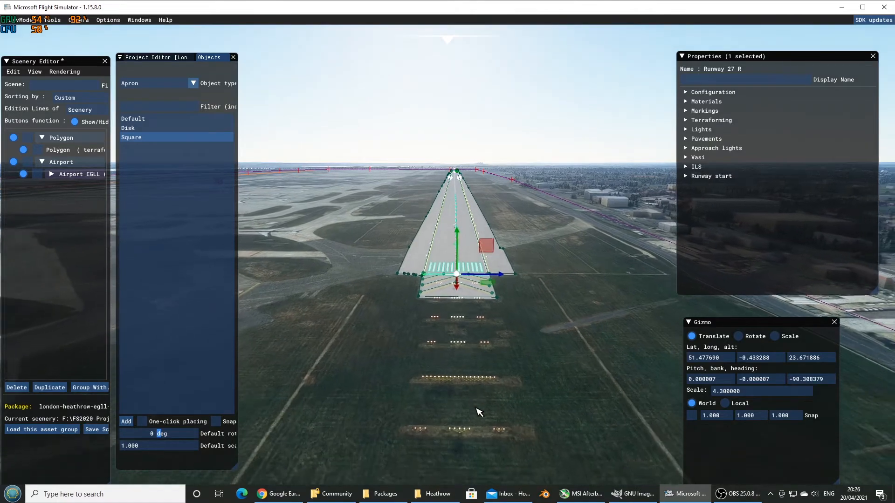
key(s)
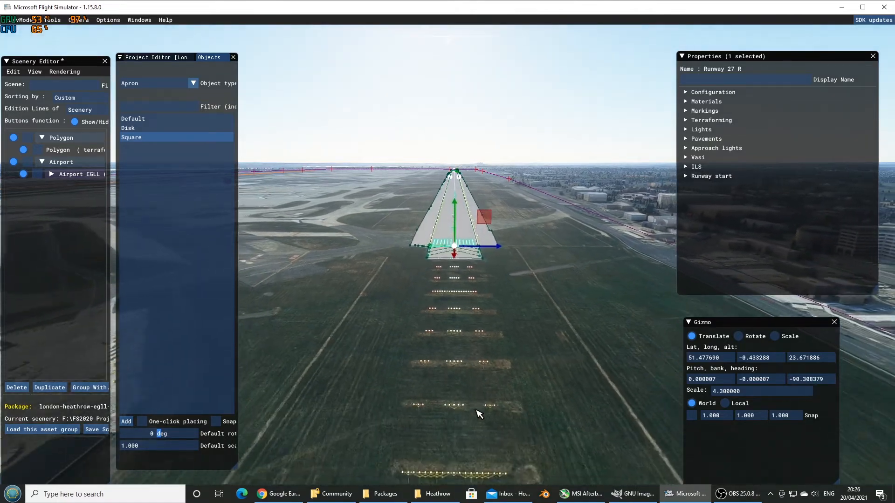
key(s)
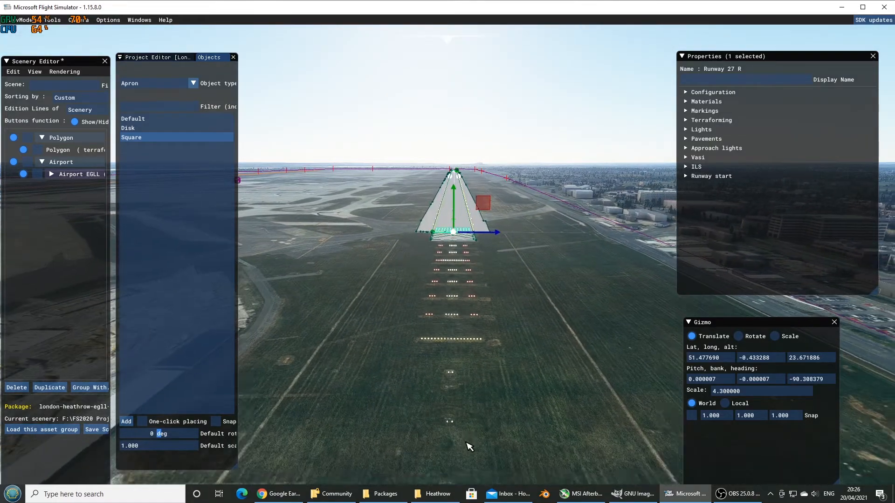
key(s)
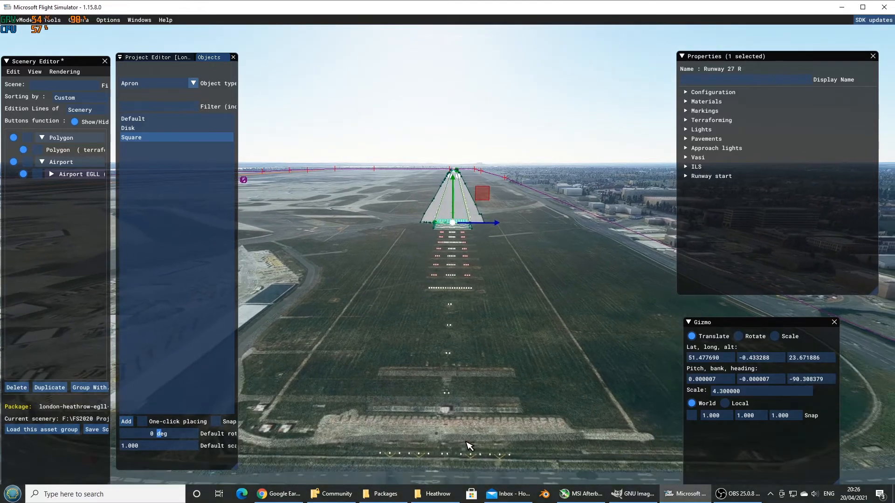
key(w)
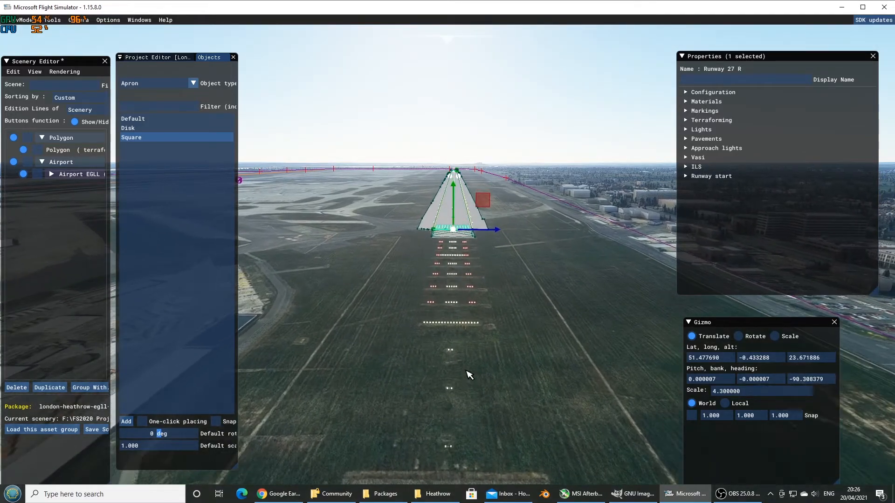
key(w)
key(w)
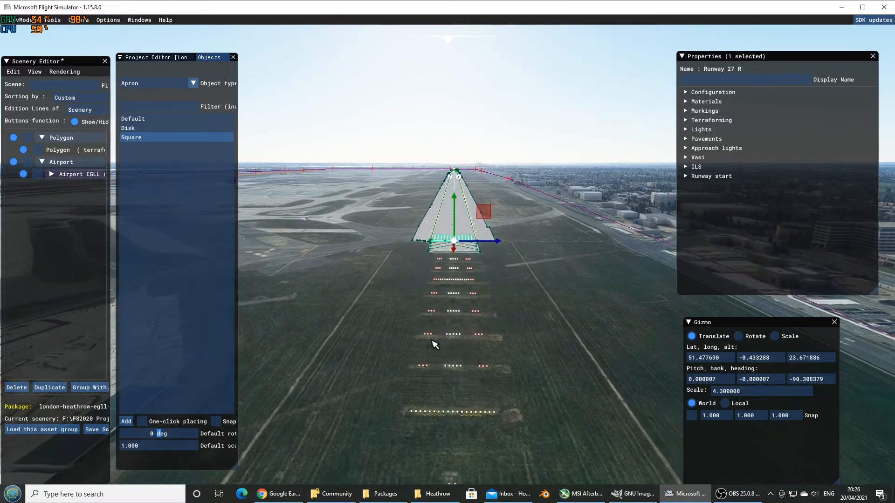
key(w)
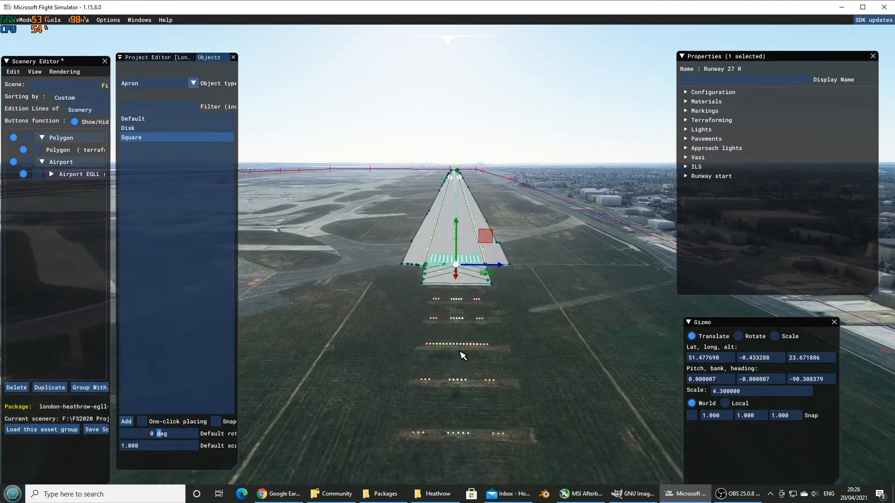
key(w)
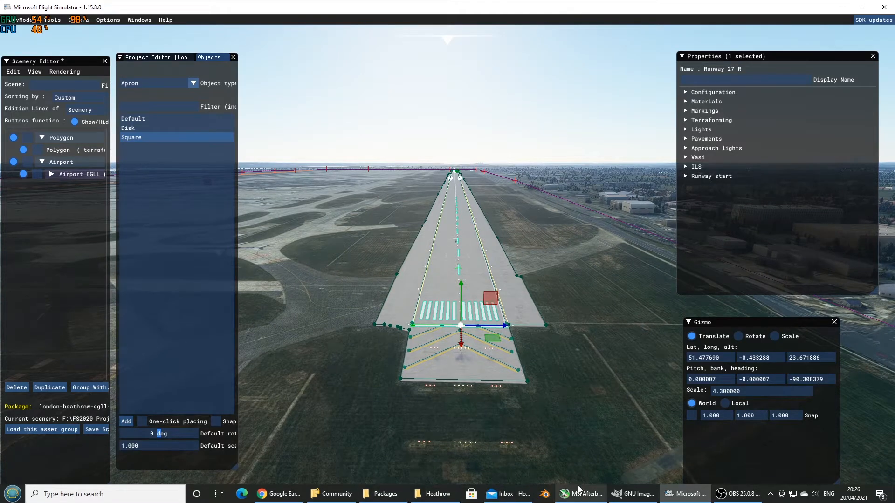
Switch to Google Earth and inspect the Runway 27 R threshold and its yellow chevron area close up
click(286, 494)
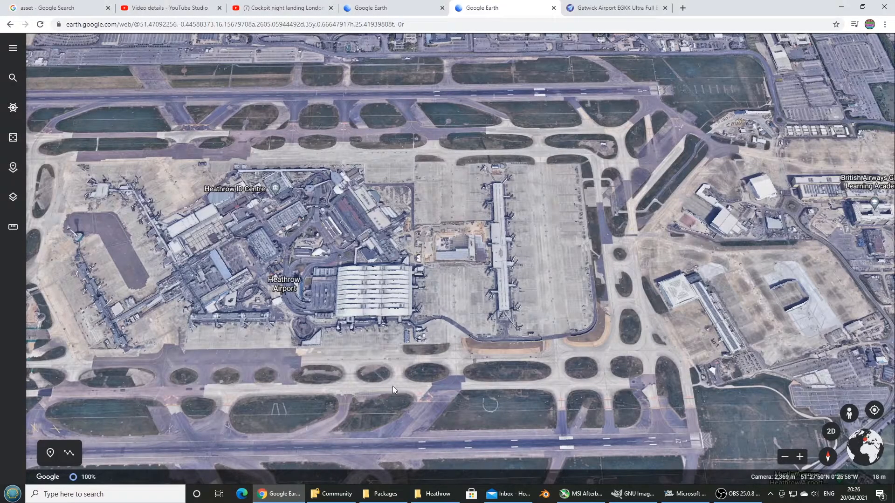
drag(759, 177, 601, 317)
middle_drag(717, 230, 550, 109)
drag(551, 112, 510, 336)
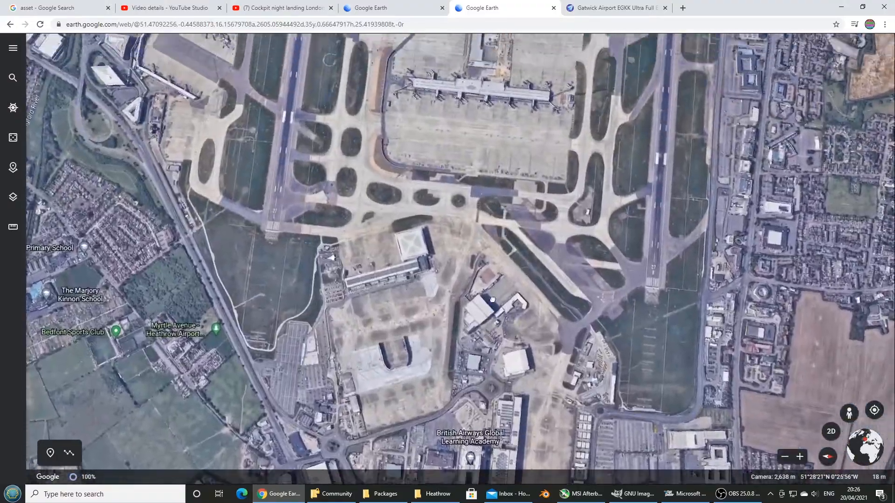
drag(440, 279, 402, 227)
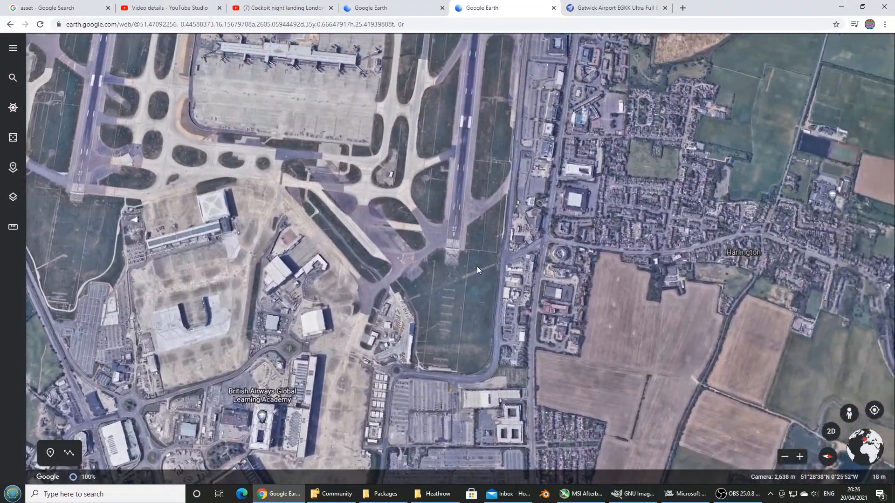
scroll(475, 268, up, 5)
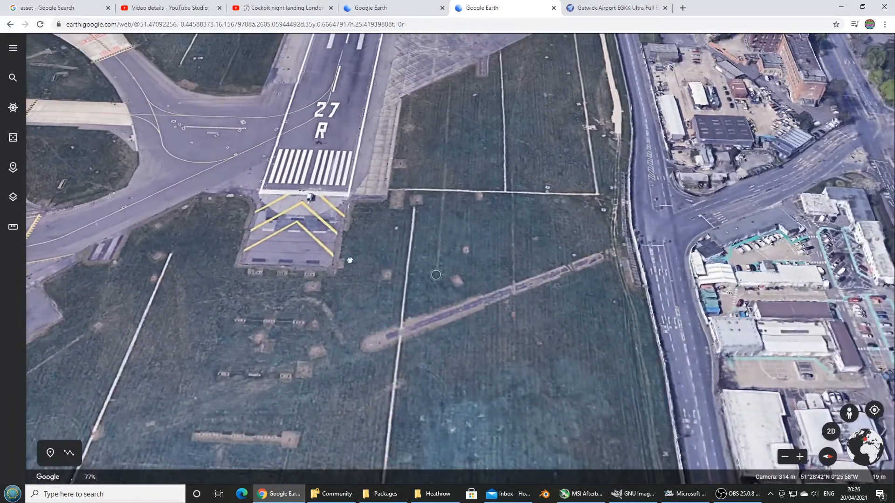
drag(424, 247, 510, 272)
scroll(512, 270, up, 4)
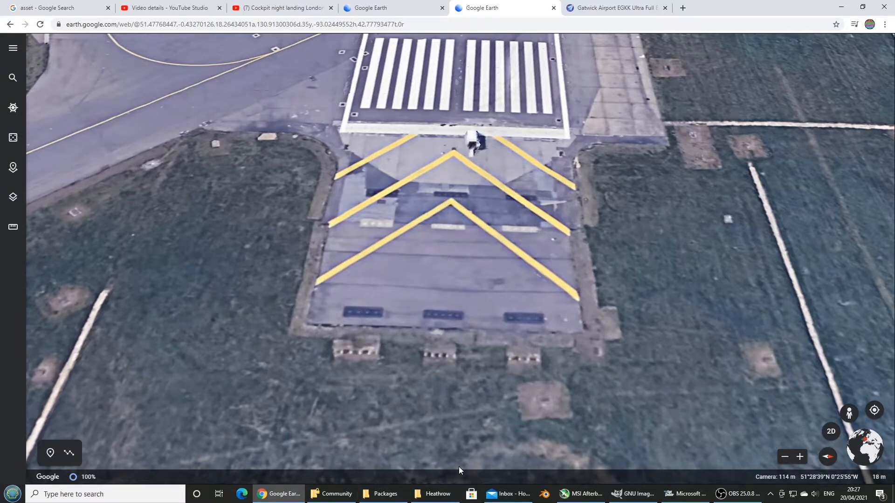
Switch back to Microsoft Flight Simulator and examine the left side of Runway 27 R just beyond the threshold
click(685, 494)
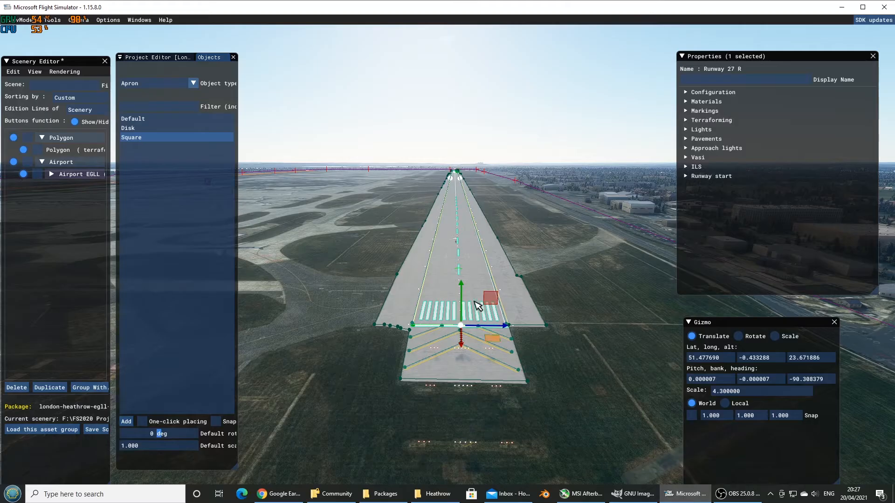
key(w)
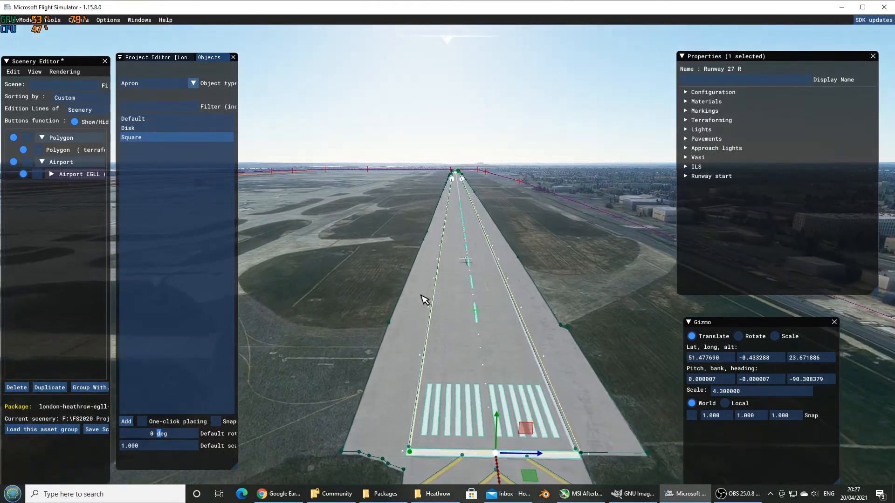
key(w)
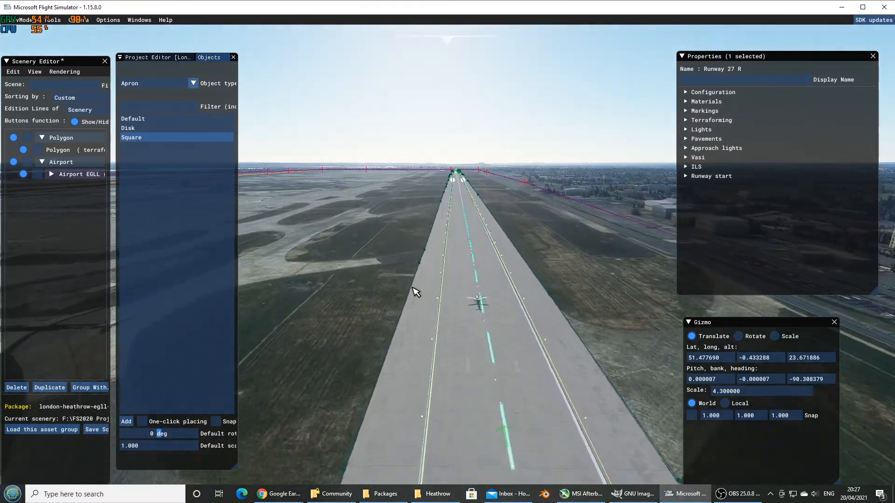
key(a)
key(w)
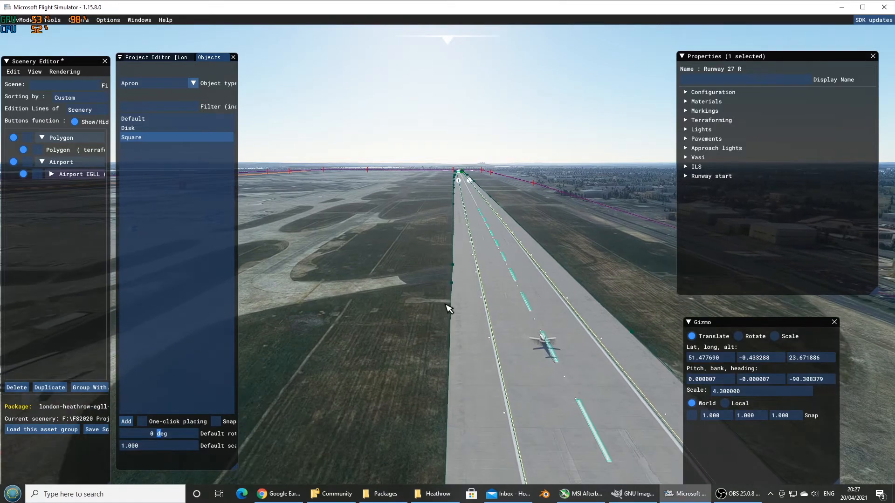
key(s)
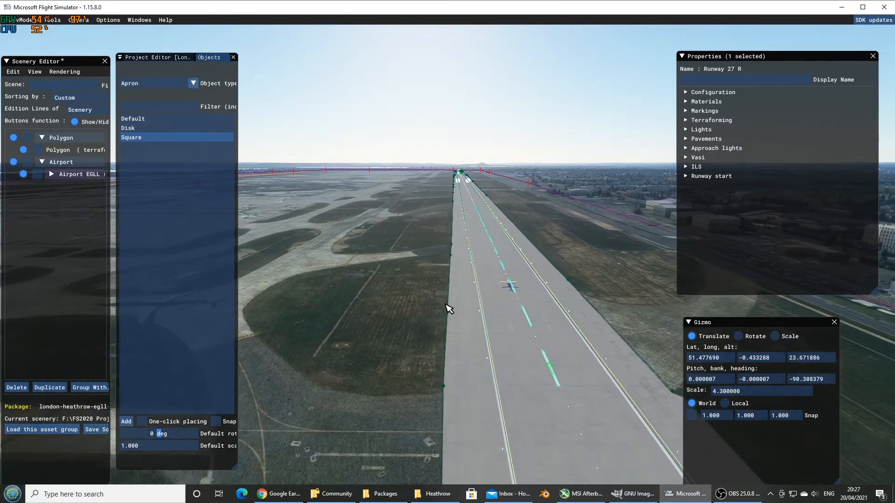
key(s)
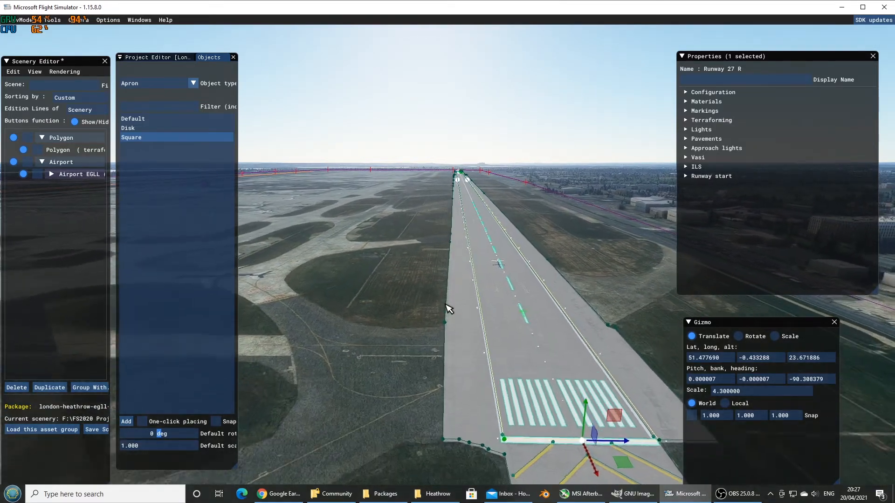
key(w)
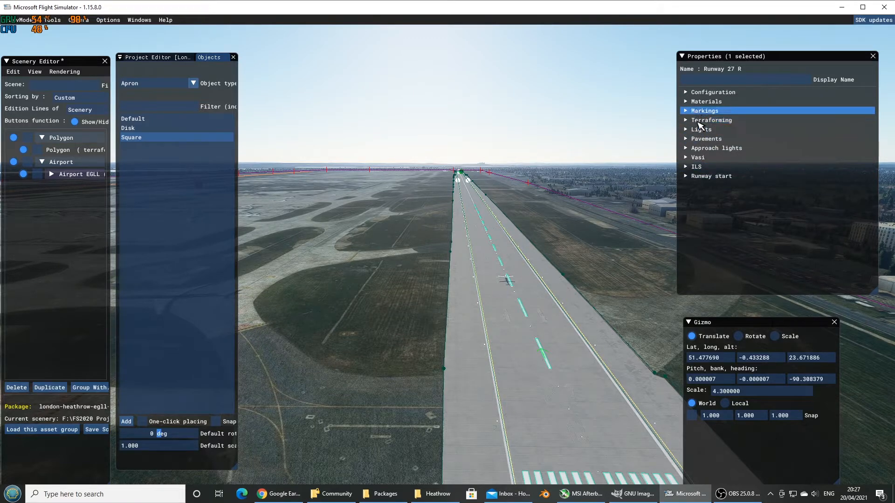
Expand the Approach lights and Vasi properties of Runway 27 R and set the Primary Left Vasi type to PAPI4
click(686, 148)
scroll(708, 201, down, 3)
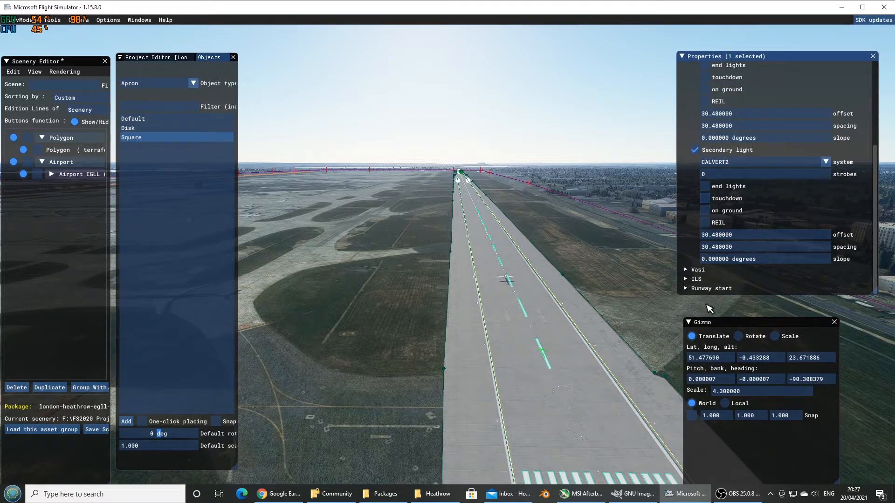
click(695, 270)
scroll(690, 249, down, 3)
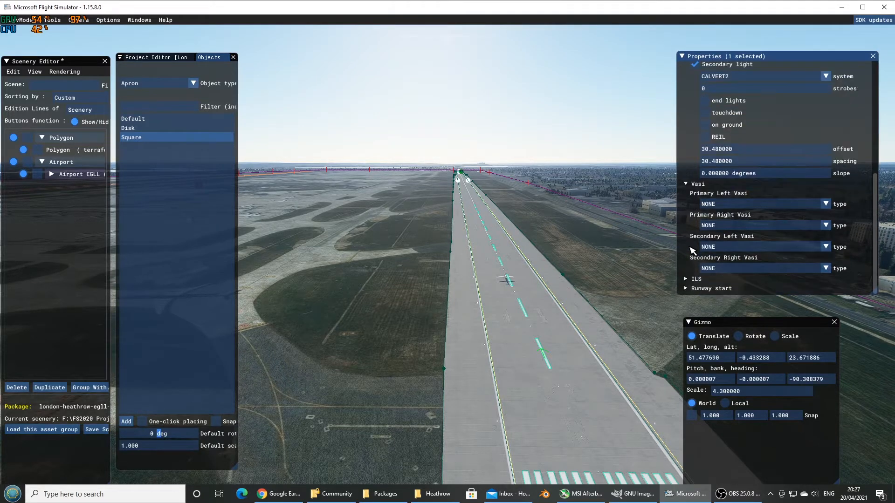
click(825, 204)
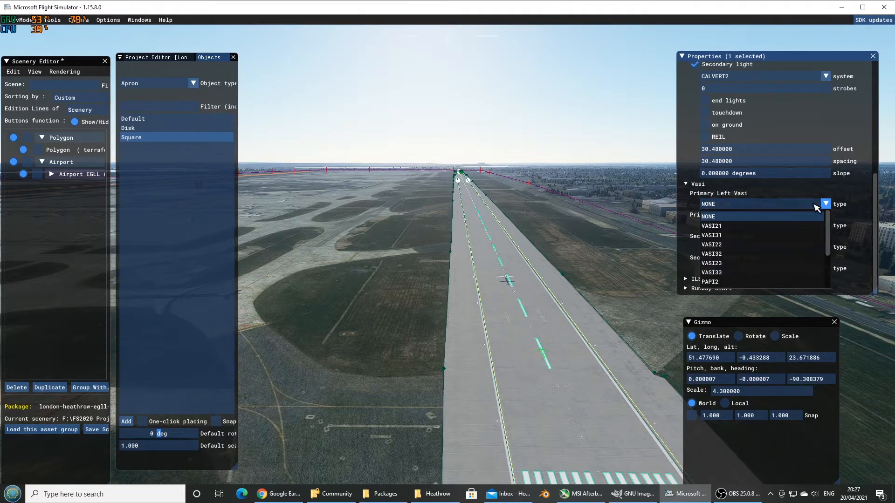
click(814, 204)
click(816, 205)
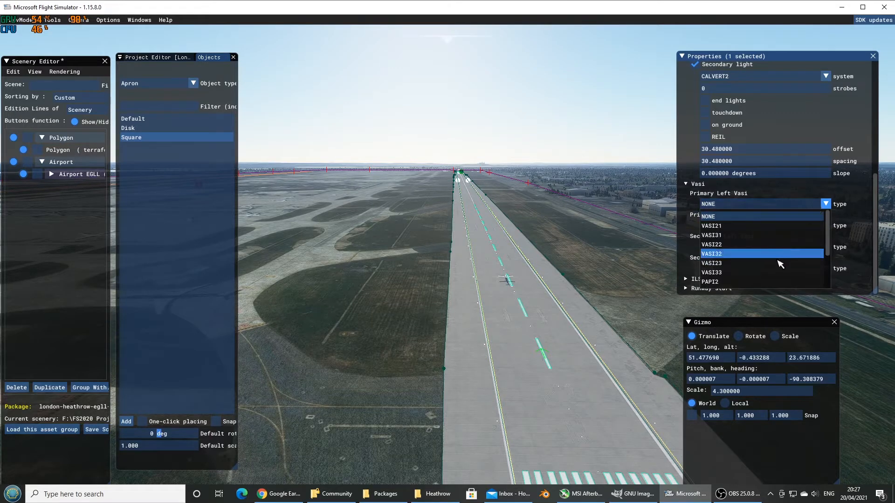
scroll(780, 261, down, 2)
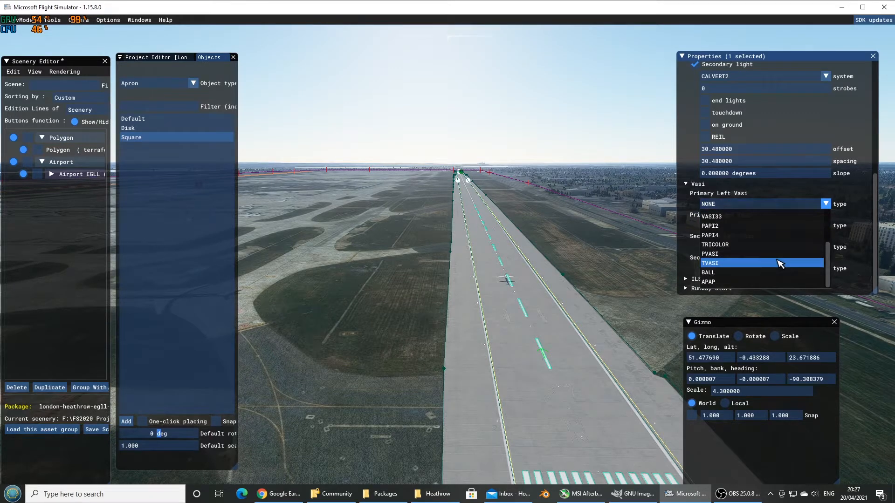
scroll(745, 267, up, 1)
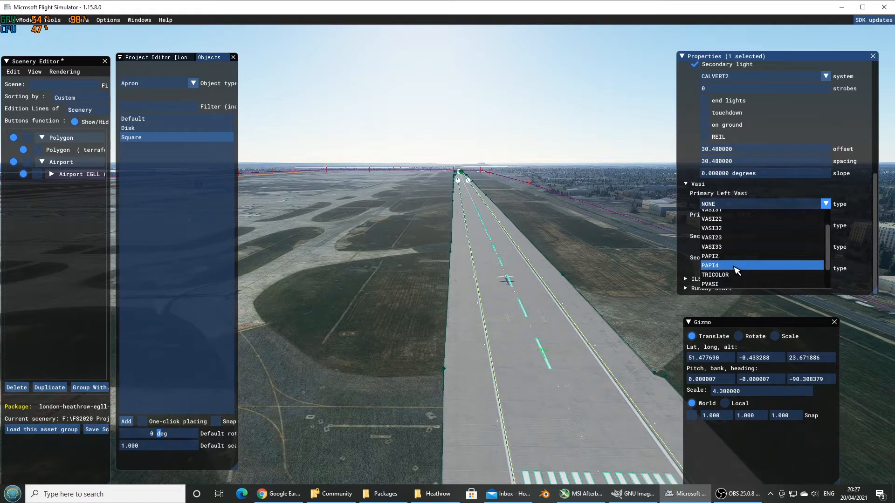
click(736, 267)
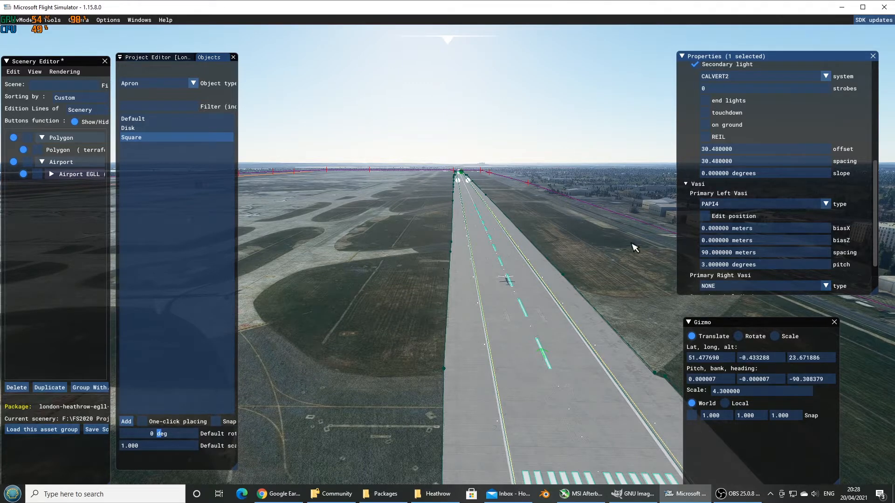
Enable position editing for the Primary Left Vasi and bring the runway threshold back into view
click(705, 217)
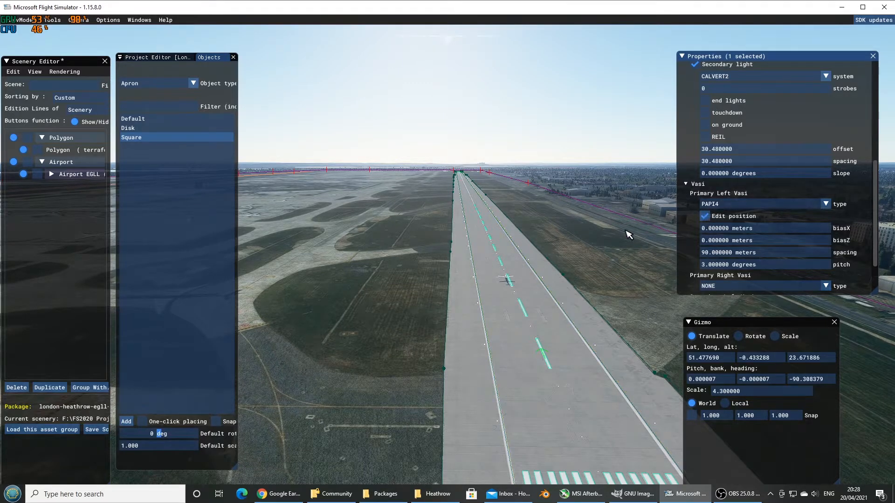
scroll(520, 266, down, 5)
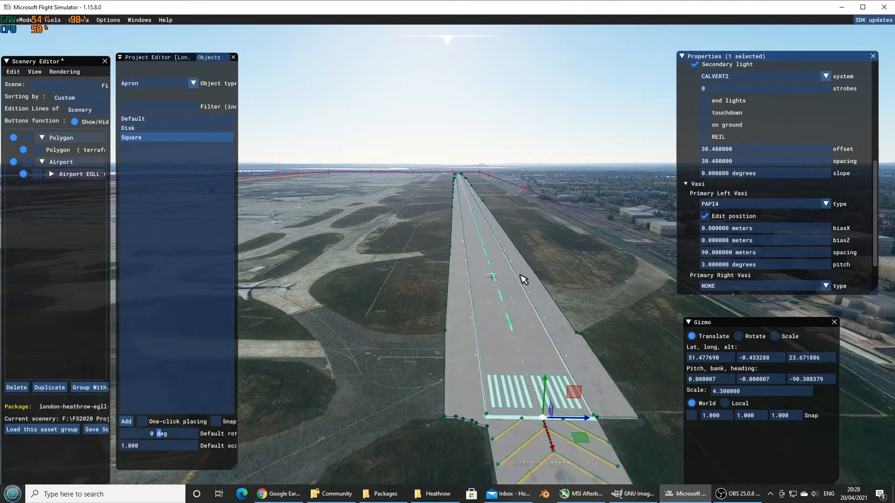
scroll(521, 282, down, 2)
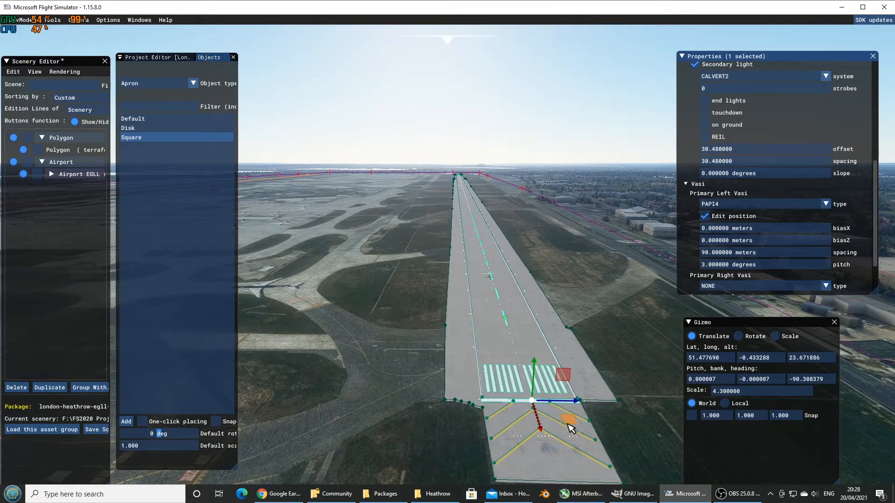
Move the Primary Left Vasi from the runway's far end to beside the 27 R touchdown zone, at about biasX 54.5 m and biasZ 1673.5 m
click(499, 254)
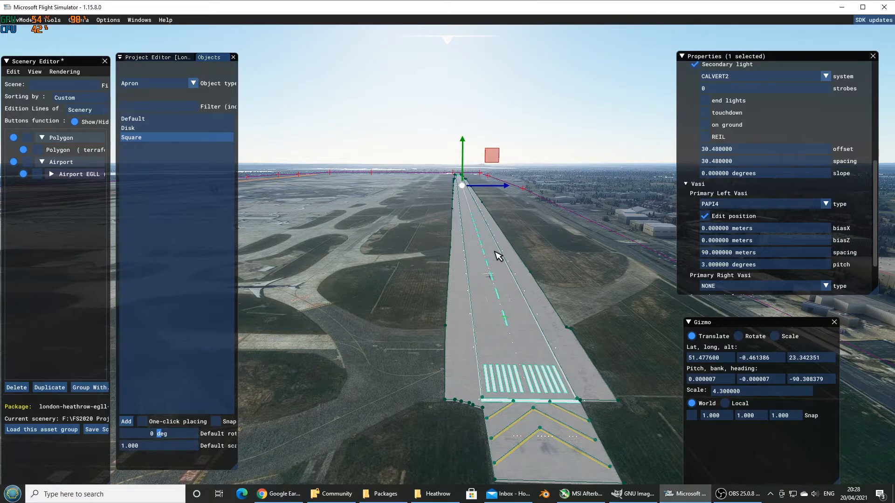
click(709, 217)
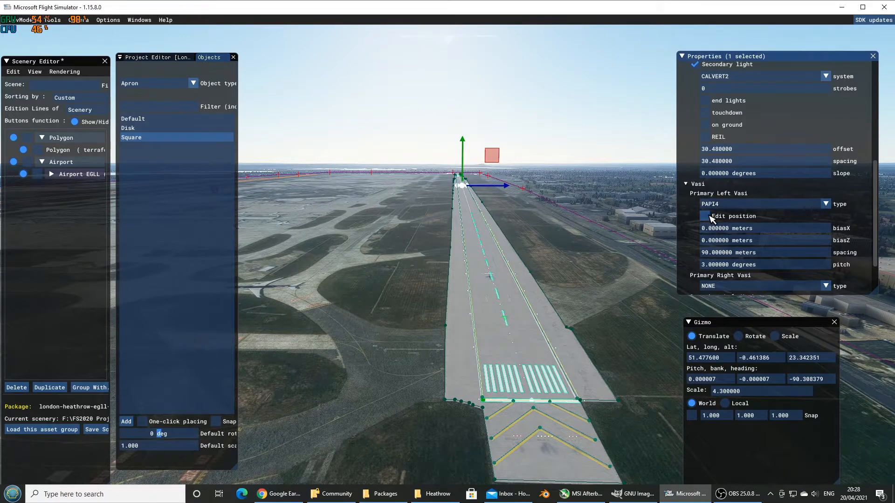
click(709, 217)
right_drag(522, 191, 509, 257)
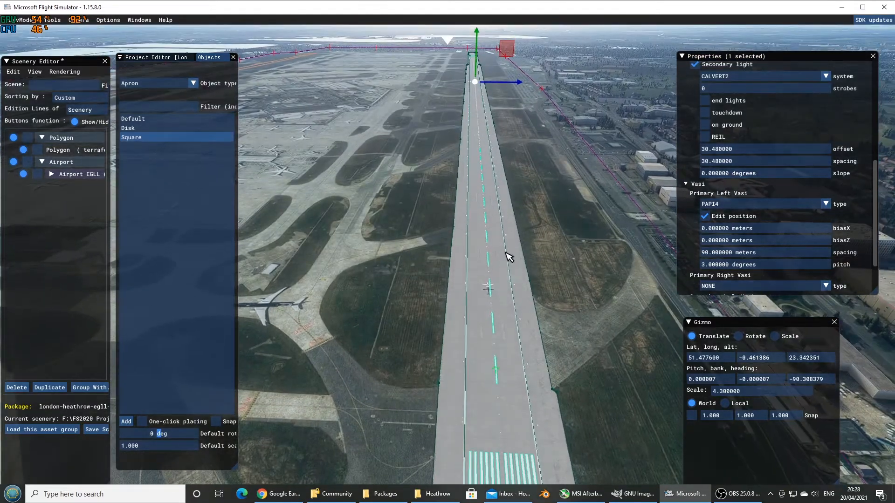
scroll(507, 256, down, 4)
right_drag(424, 226, 634, 235)
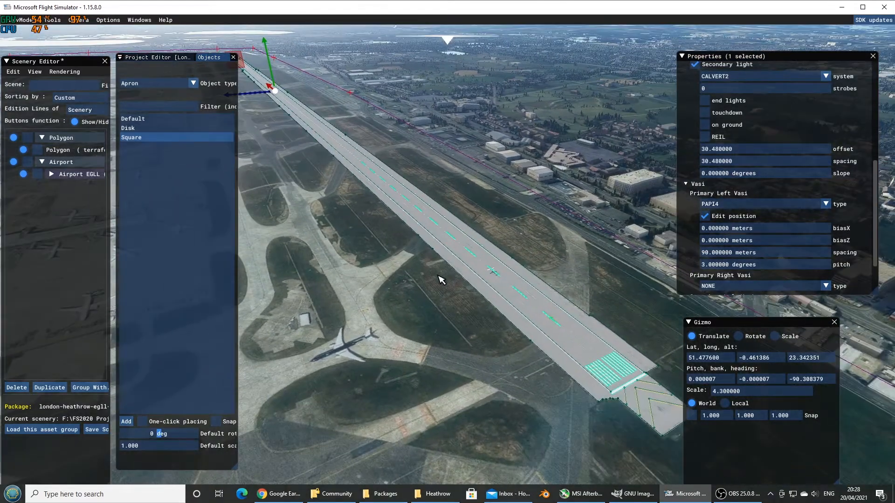
key(a)
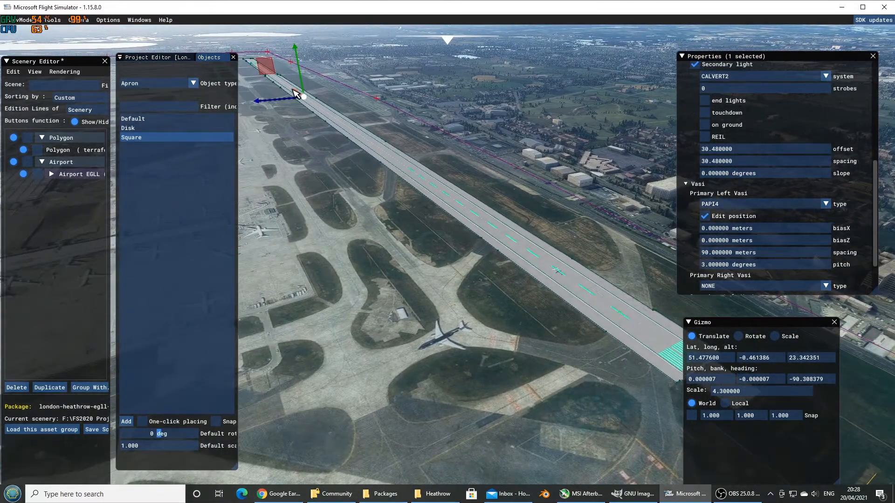
mouse_move(296, 94)
mouse_down()
mouse_move(504, 285)
mouse_move(490, 281)
mouse_up()
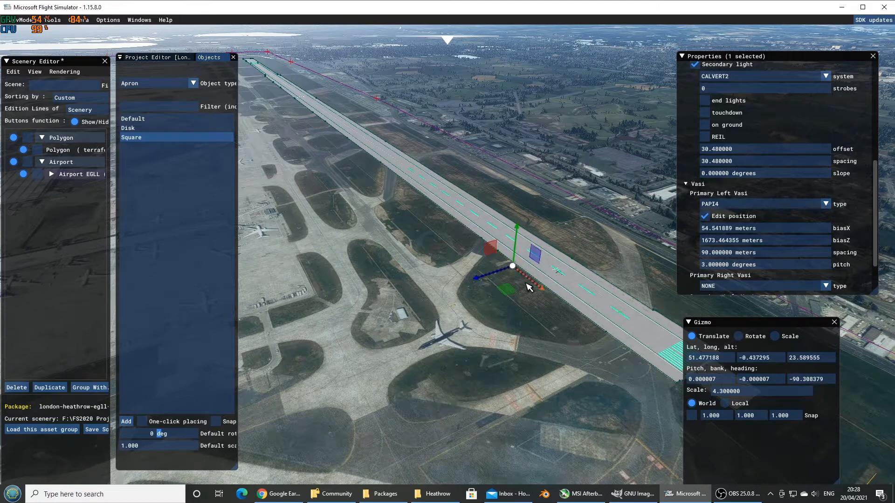
Fine-tune the Primary Left Vasi onto the light pads in the grass, at about biasX 41.9 m and biasZ 1657.9 m
scroll(519, 309, up, 8)
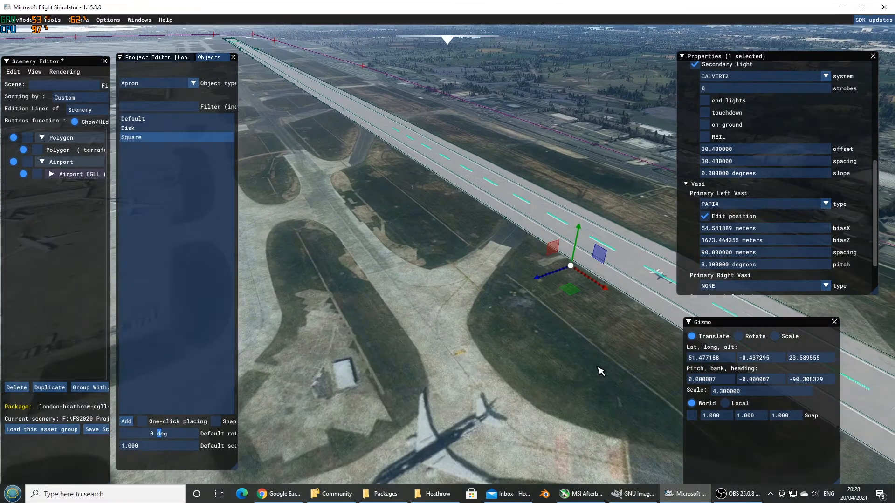
right_drag(600, 372, 481, 326)
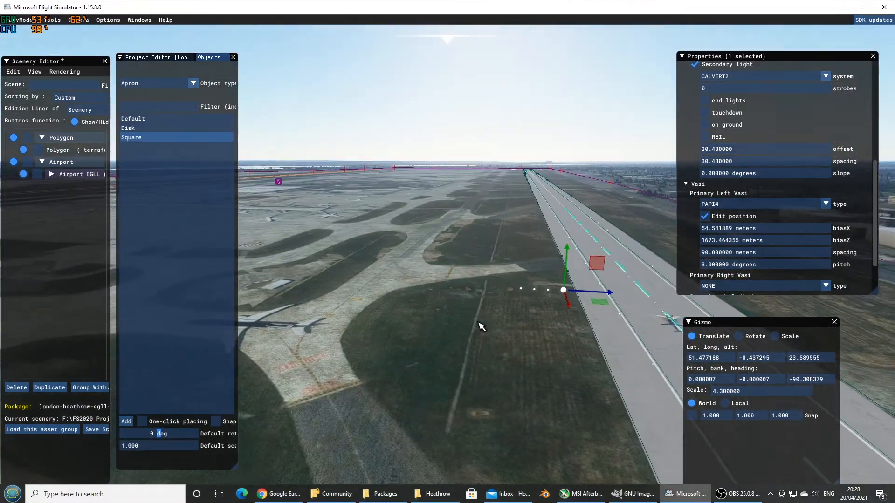
key(w)
key(d)
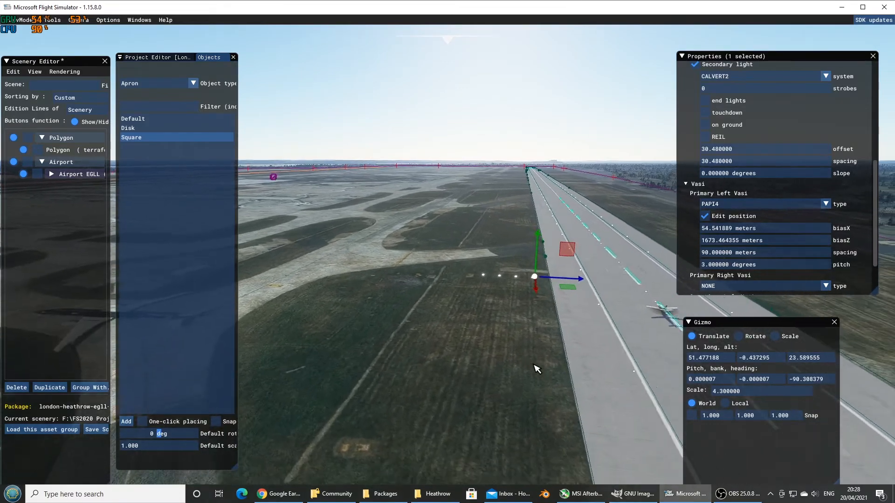
key(w)
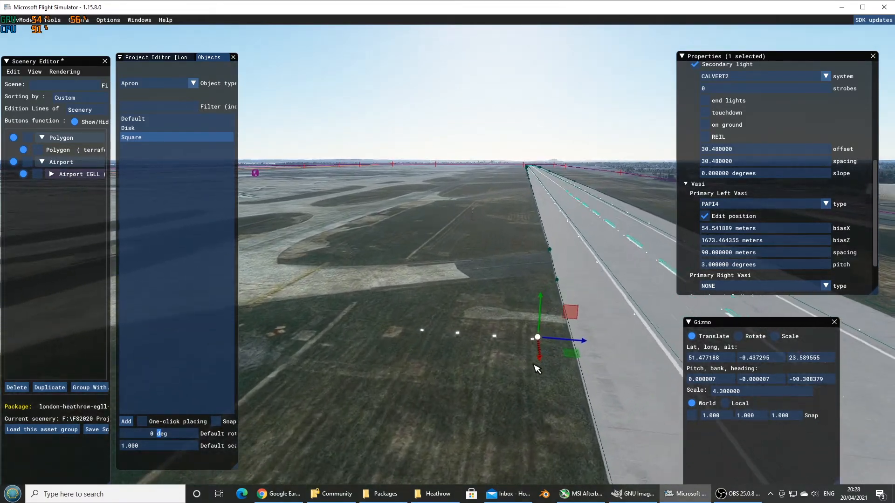
drag(545, 355, 602, 340)
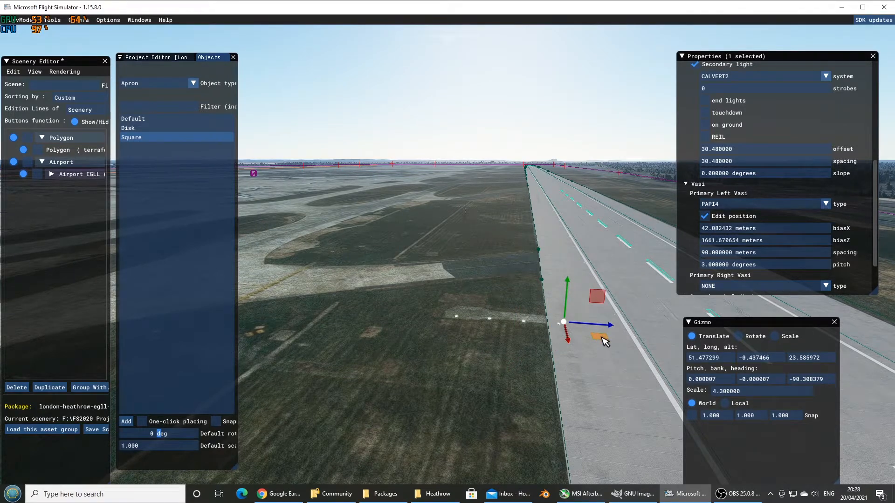
drag(602, 337, 606, 336)
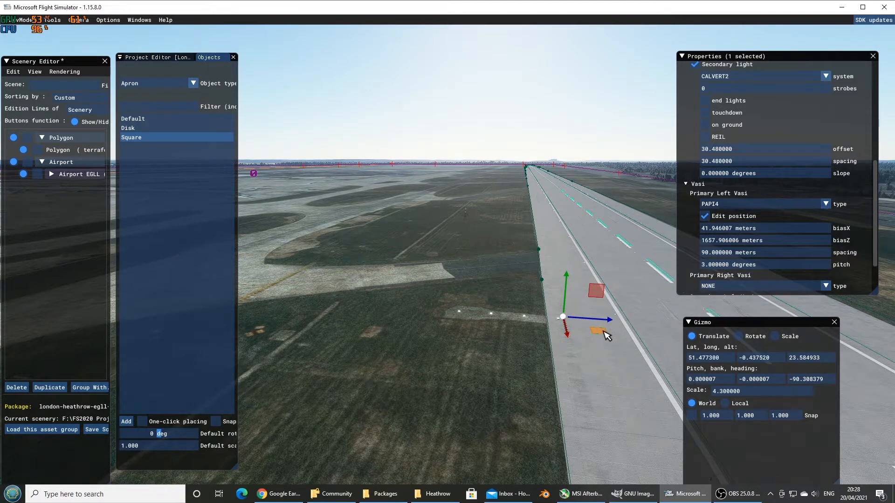
Select the Taxi_Concrete apron covering the runway and turn off its Draw surface option
key(s)
key(d)
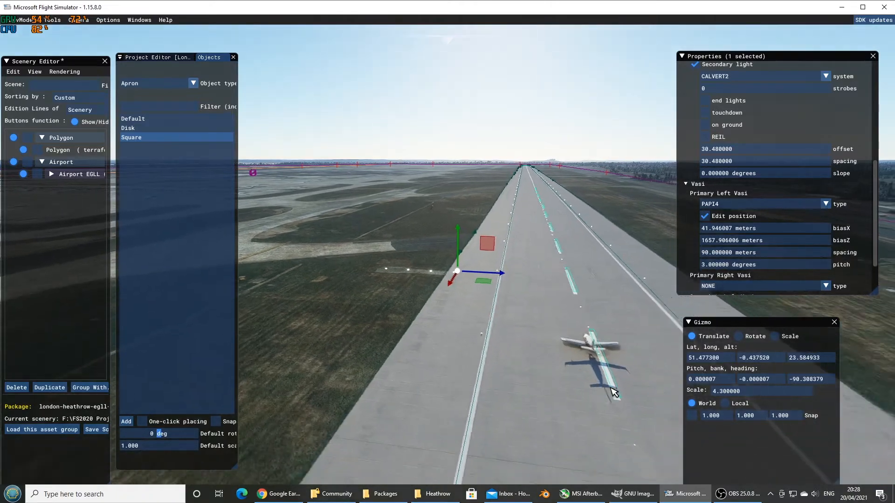
key(s)
key(d)
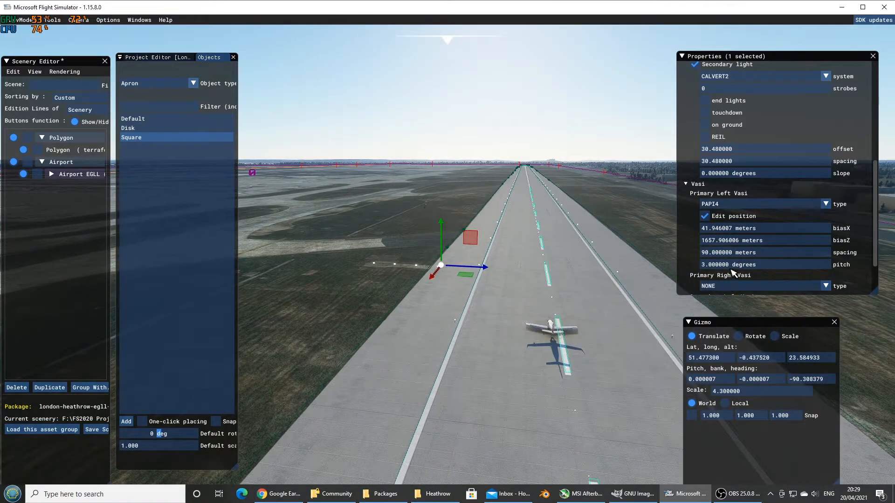
middle_drag(589, 331, 528, 319)
click(529, 319)
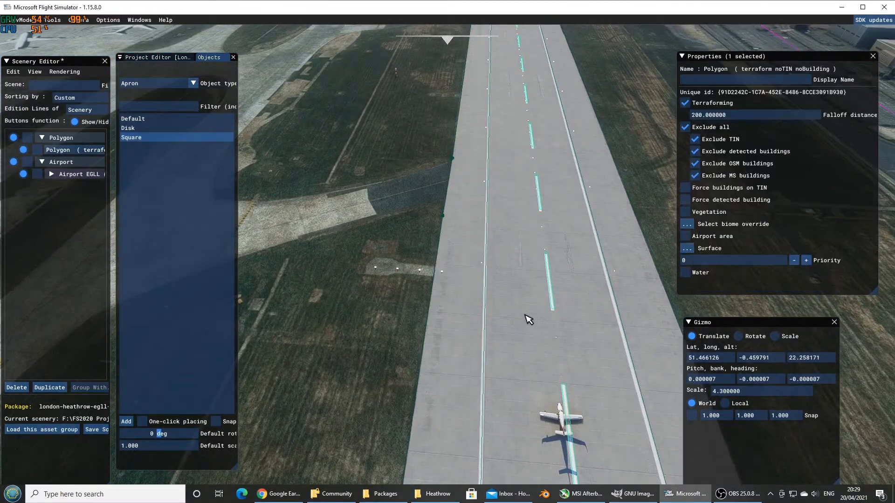
click(528, 319)
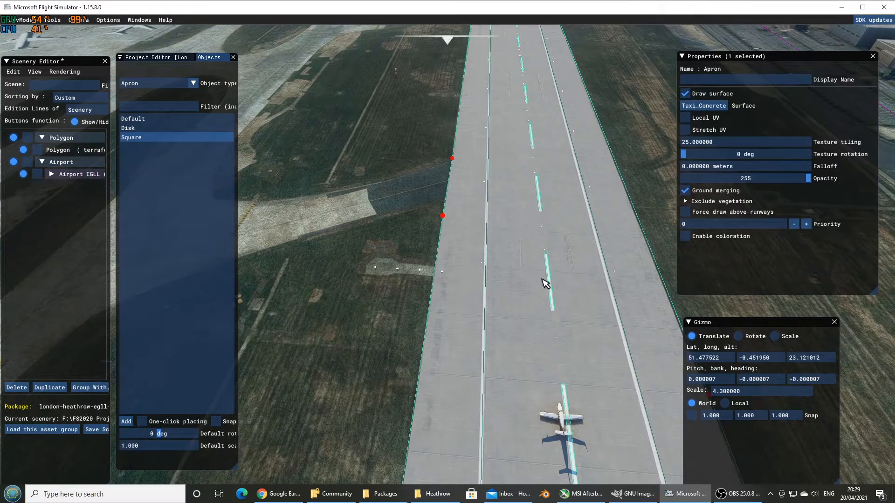
click(686, 94)
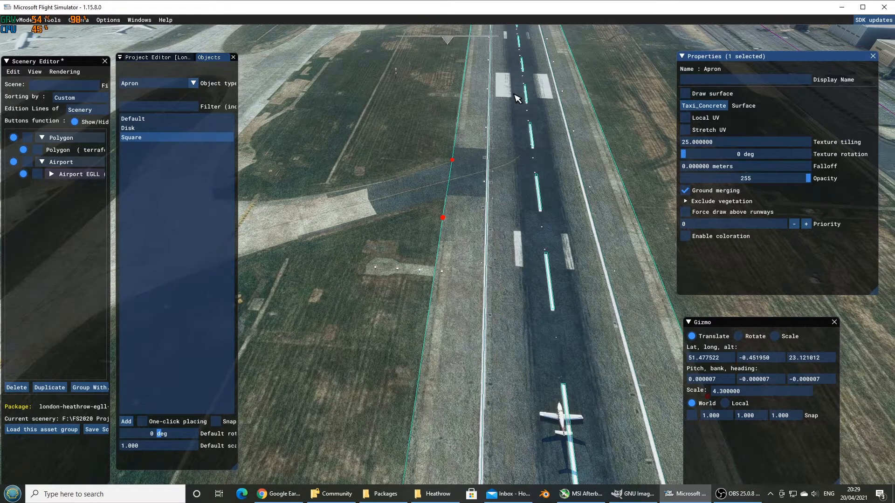
Examine the PAPI lights' position against the aerial runway markings and the 27 R threshold
scroll(548, 236, down, 10)
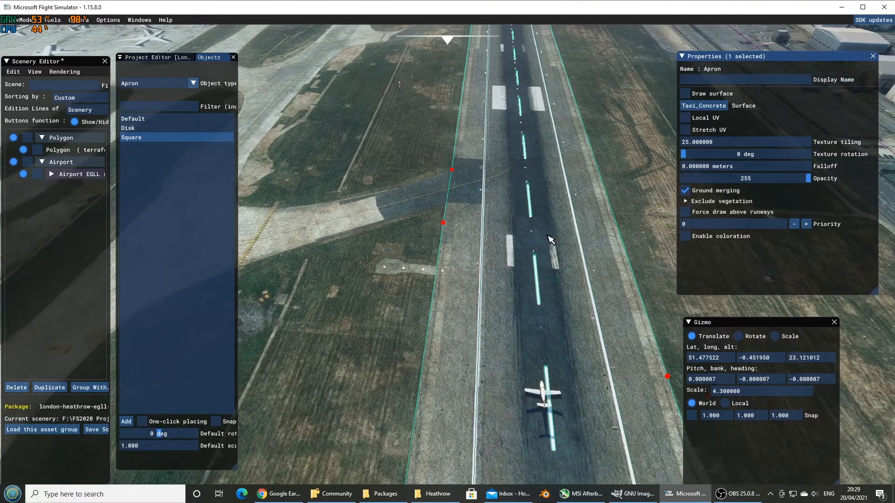
scroll(549, 236, down, 1)
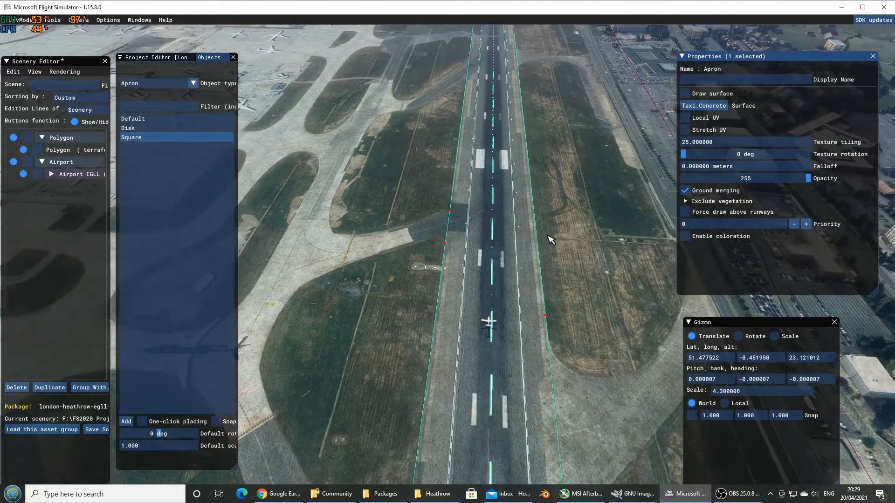
key(s)
scroll(451, 229, up, 1)
scroll(450, 229, up, 2)
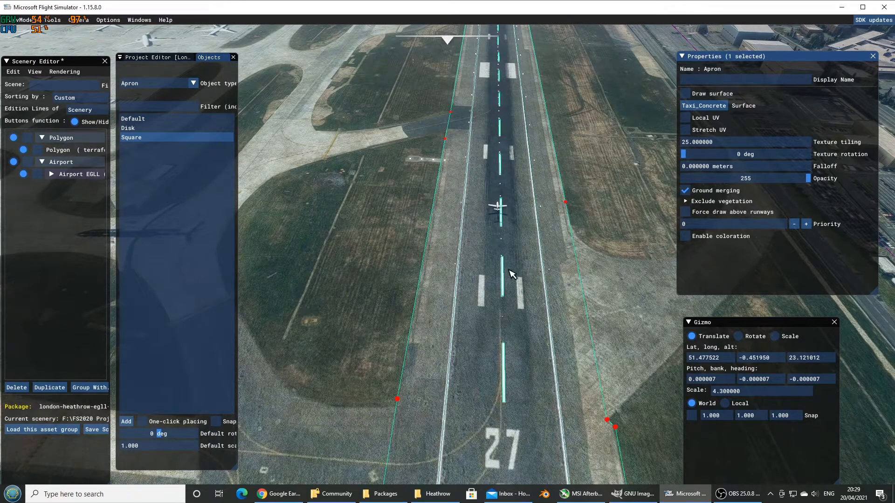
key(s)
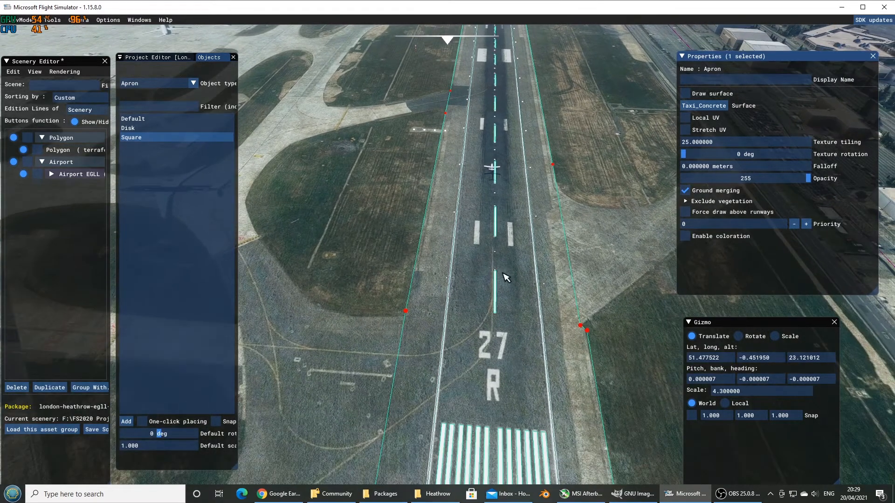
key(w)
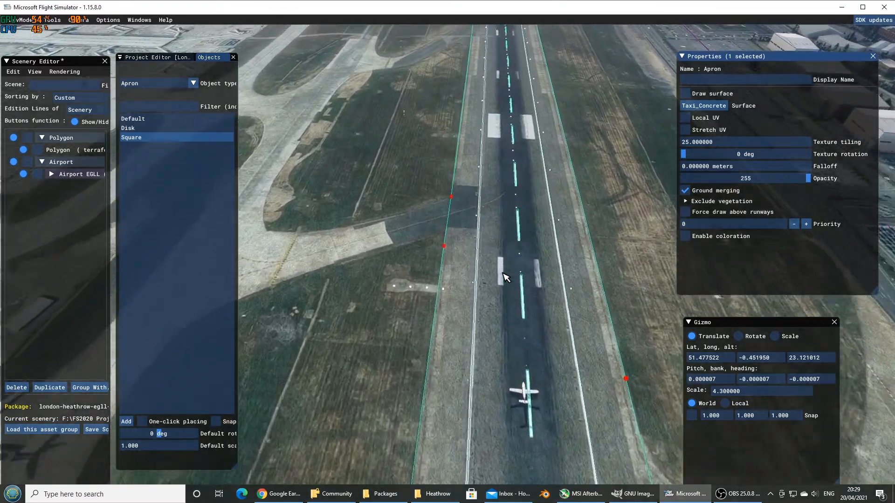
Follow the runway to its 09 L end and examine the grass on its left side past the threshold for PAPI light pads
key(r)
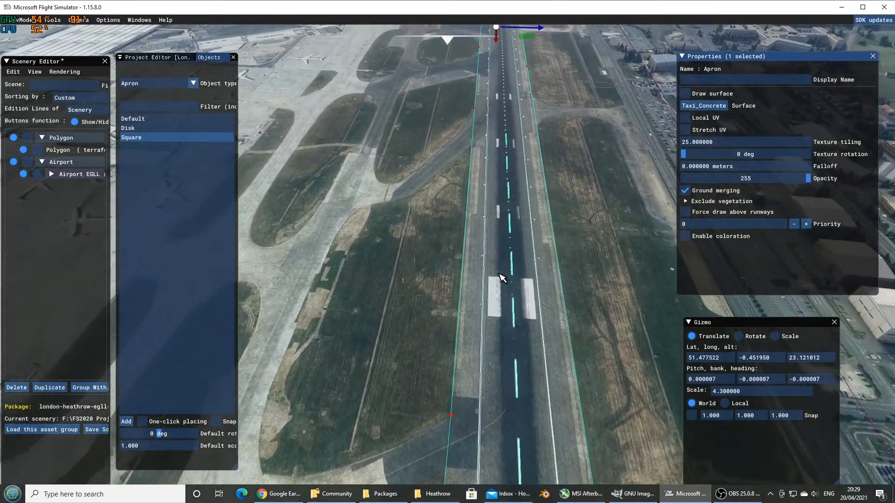
key(r)
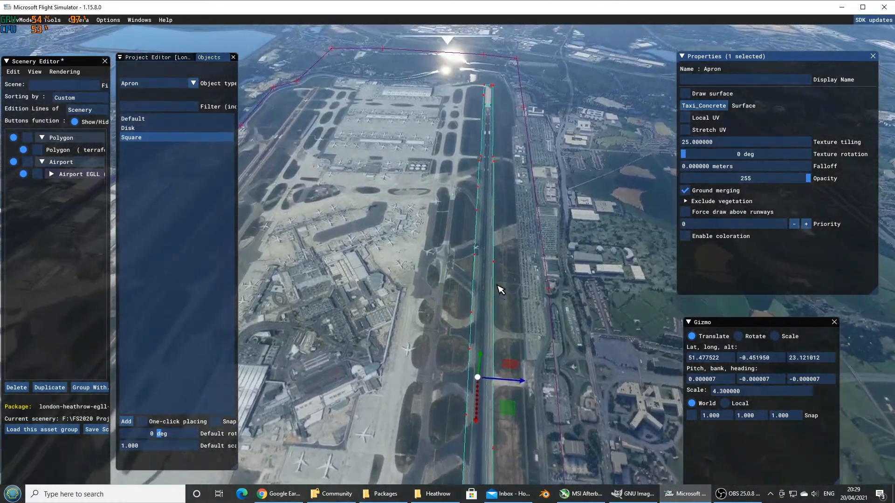
key(f)
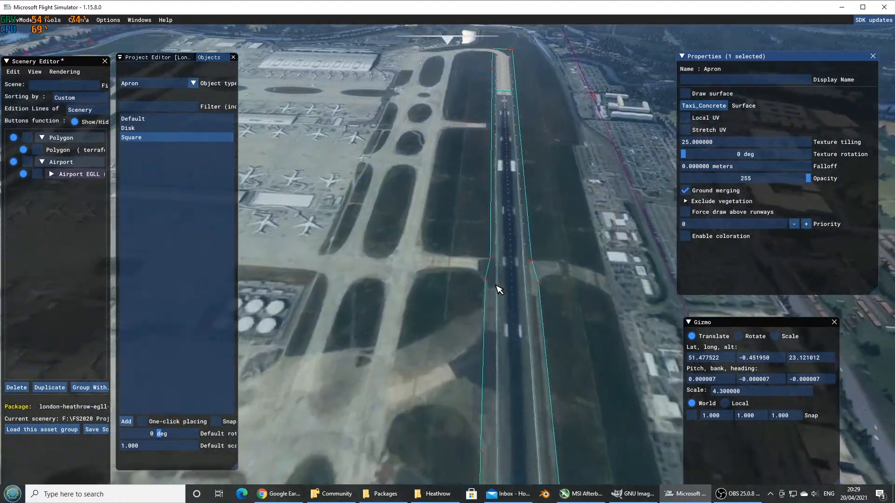
key(f)
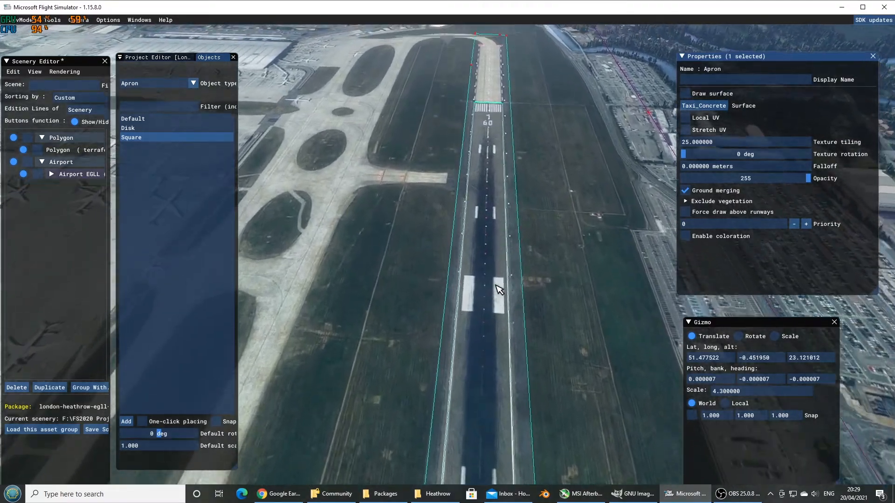
key(f)
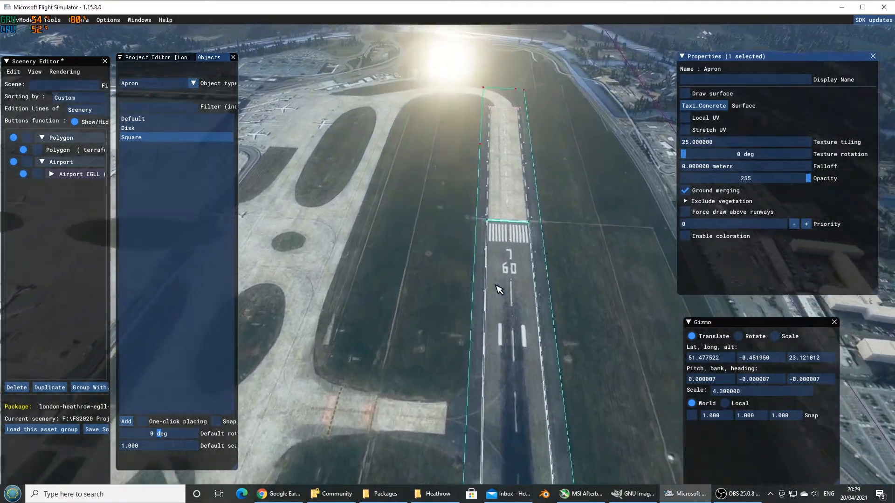
key(f)
right_drag(420, 283, 891, 367)
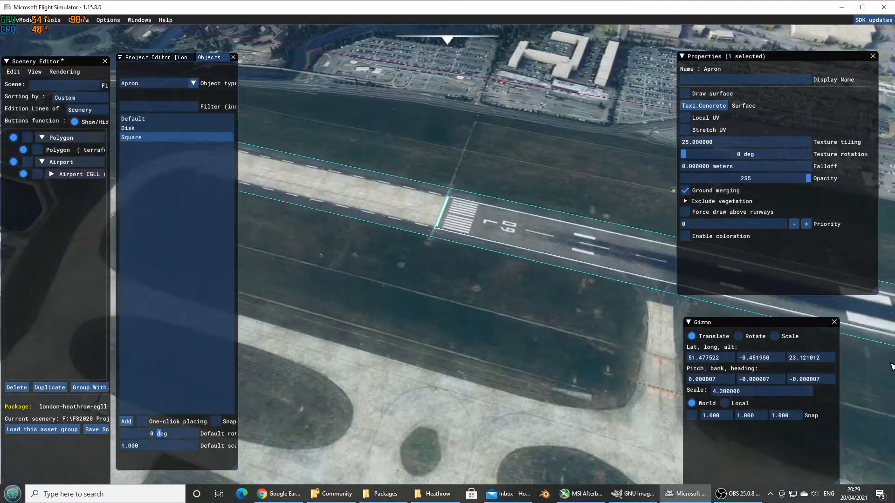
right_drag(402, 320, 867, 338)
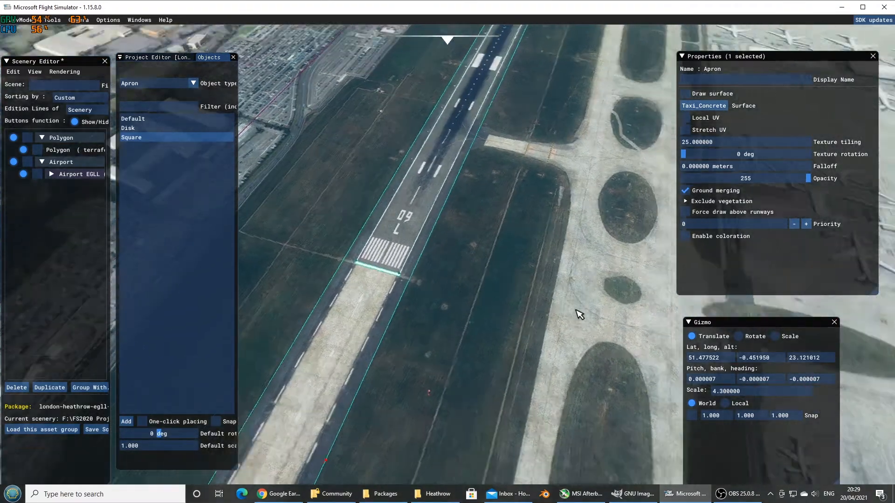
right_drag(577, 312, 674, 294)
right_drag(685, 263, 699, 198)
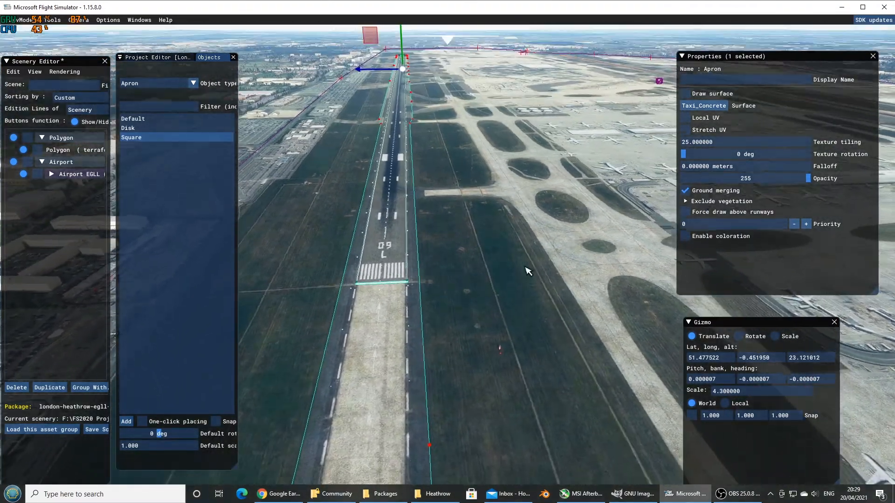
key(w)
key(a)
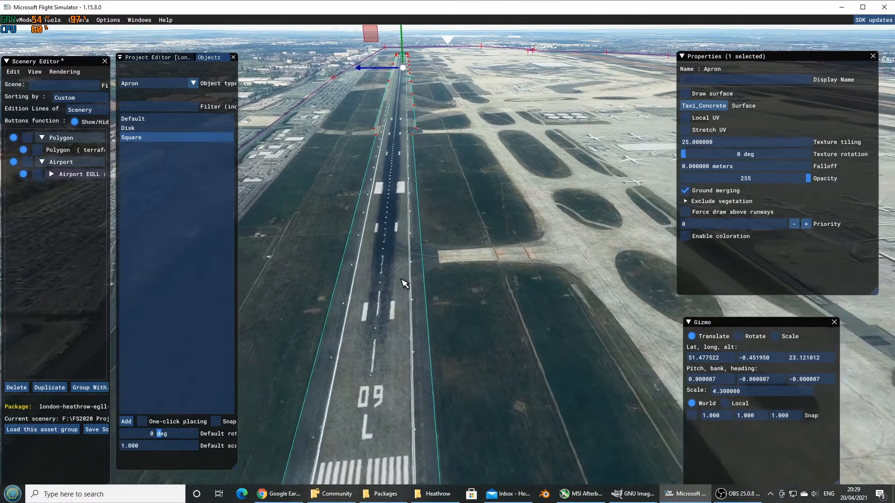
key(w)
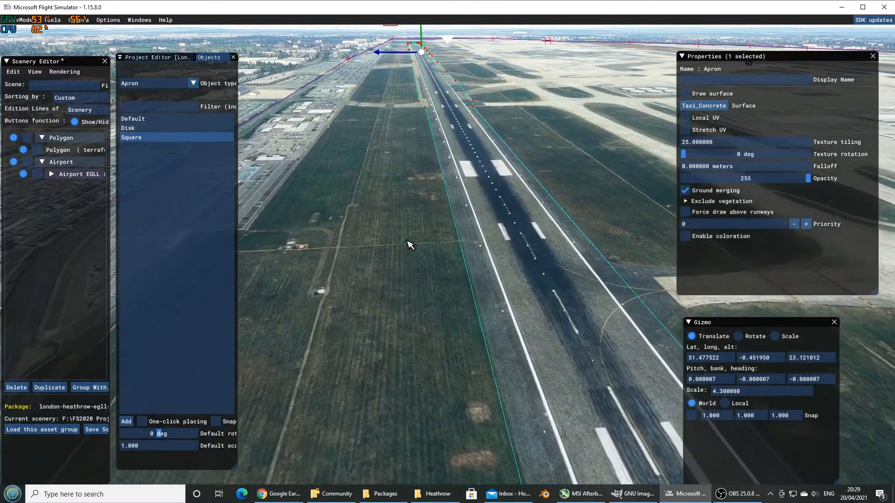
key(w)
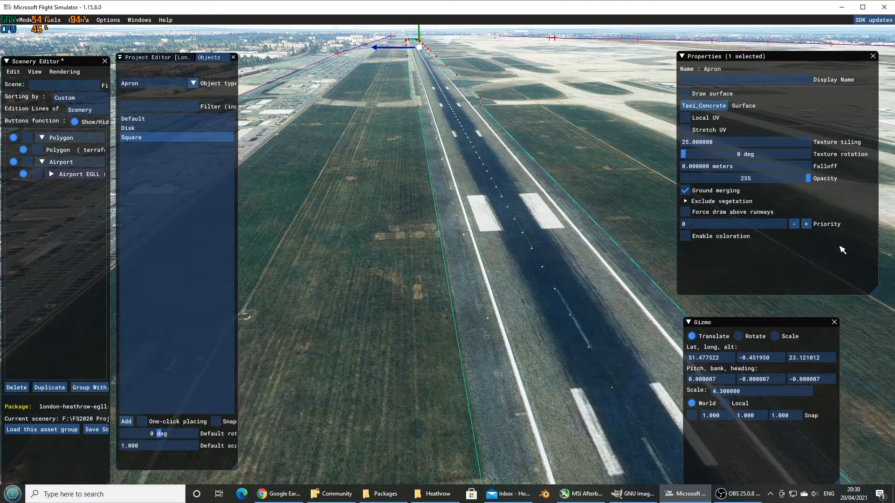
click(577, 305)
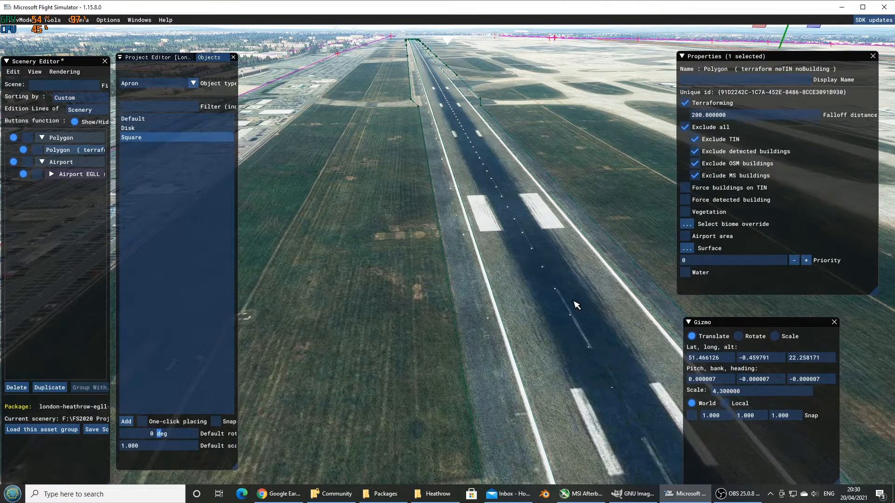
click(521, 291)
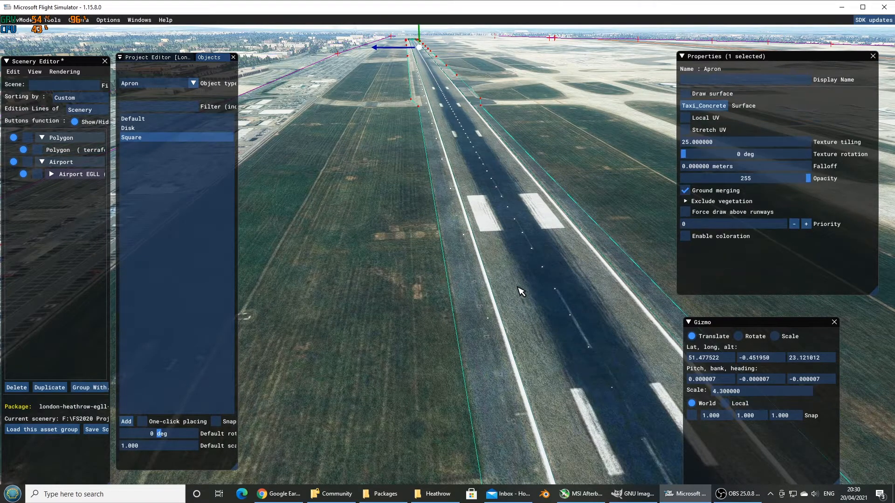
click(521, 291)
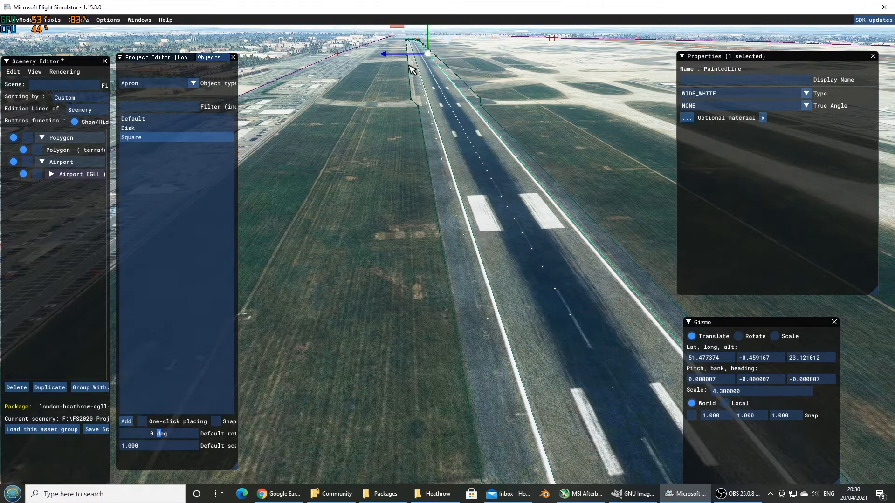
click(441, 100)
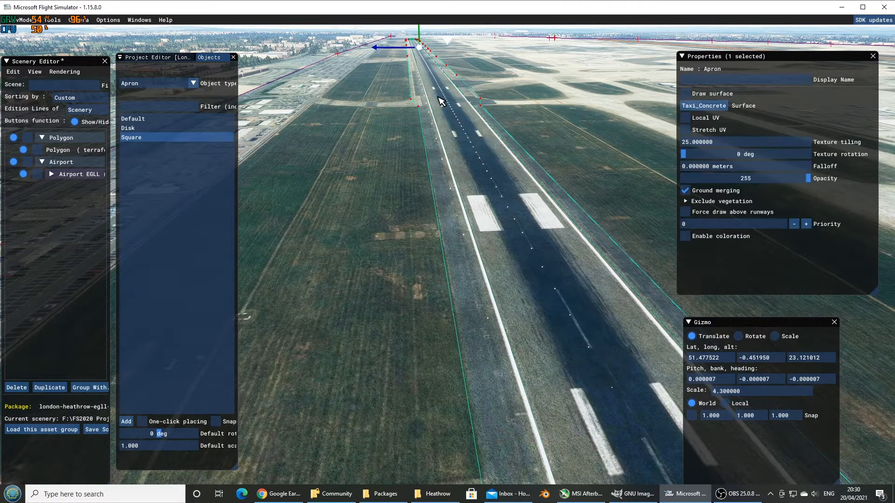
click(508, 206)
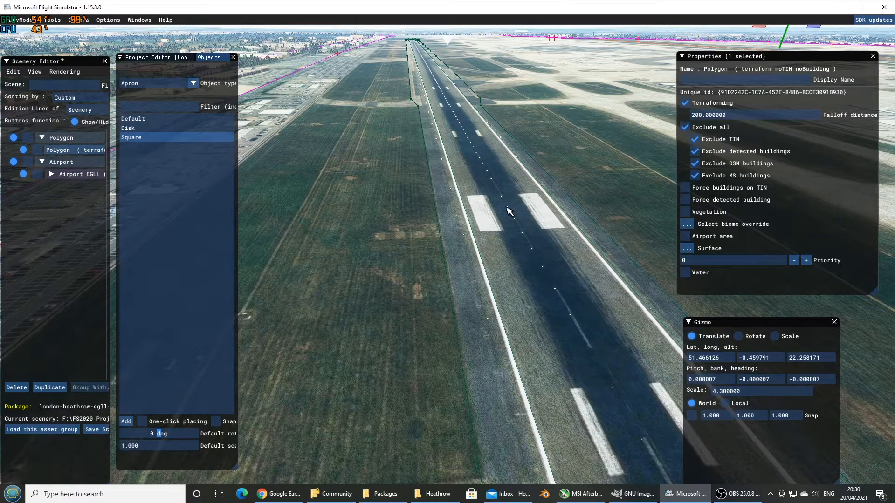
Sort the scenery contents by Type and select Runway 27 R under Airport EGLL
click(52, 173)
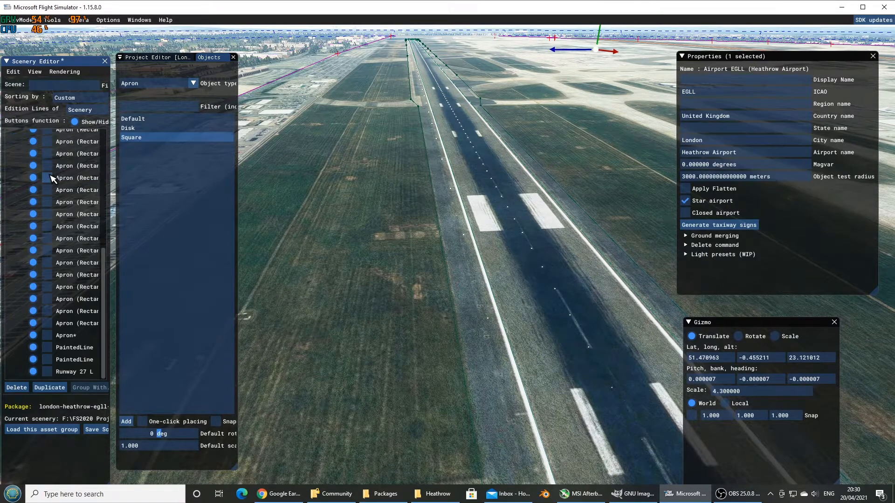
drag(104, 281, 112, 126)
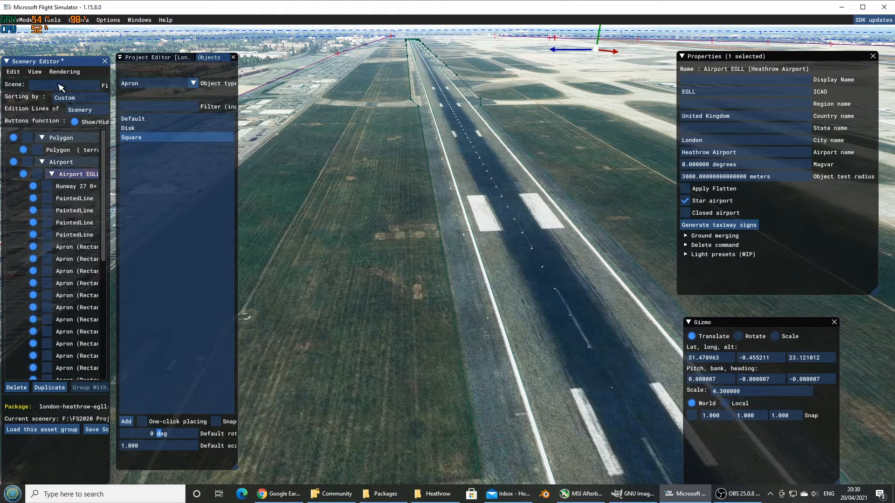
click(81, 99)
click(79, 123)
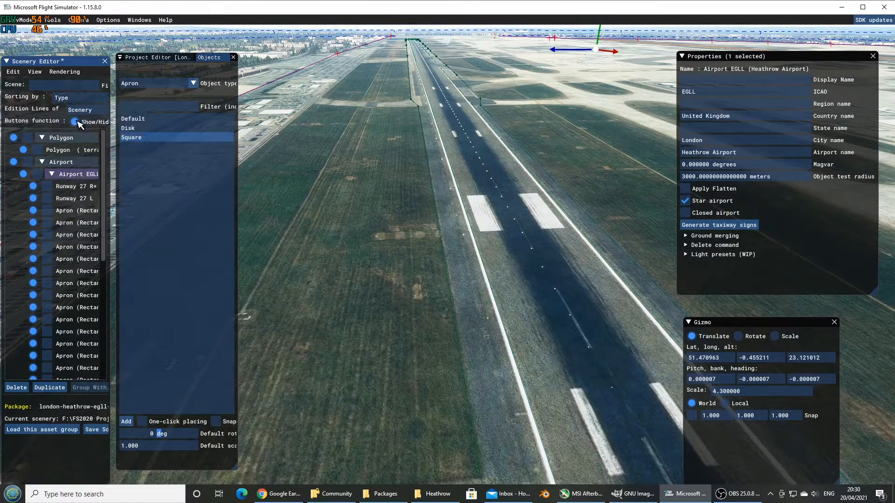
click(77, 186)
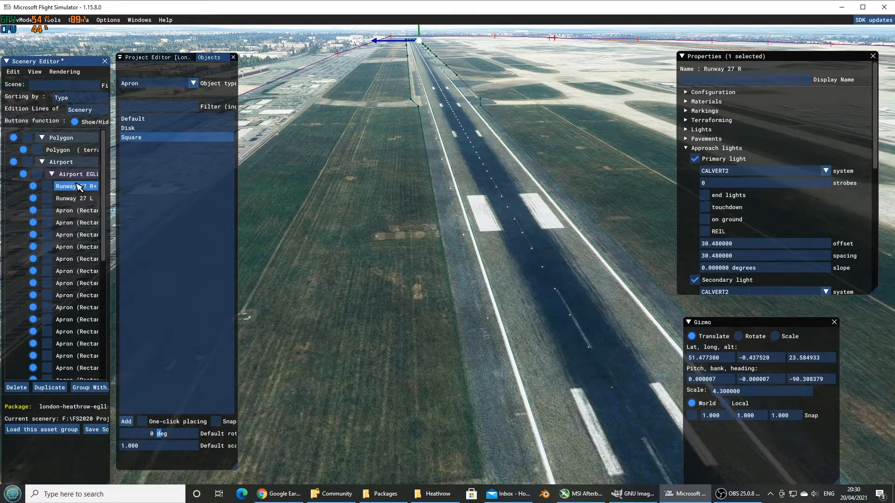
Turn off Edit position for the Primary Left Vasi and set the Secondary Left Vasi type to PAPI4
scroll(847, 143, down, 5)
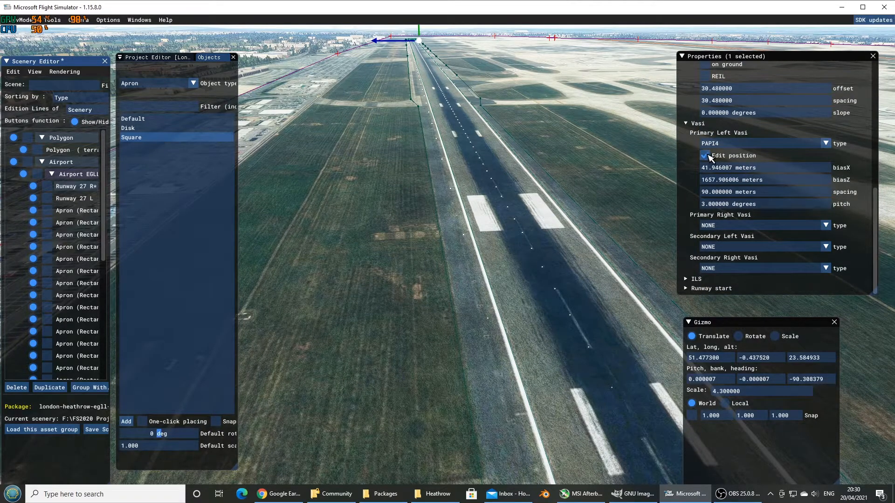
click(704, 156)
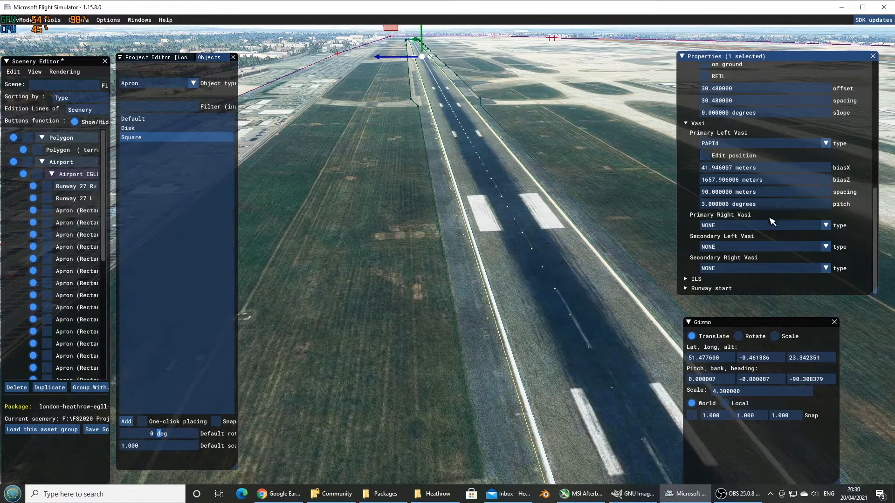
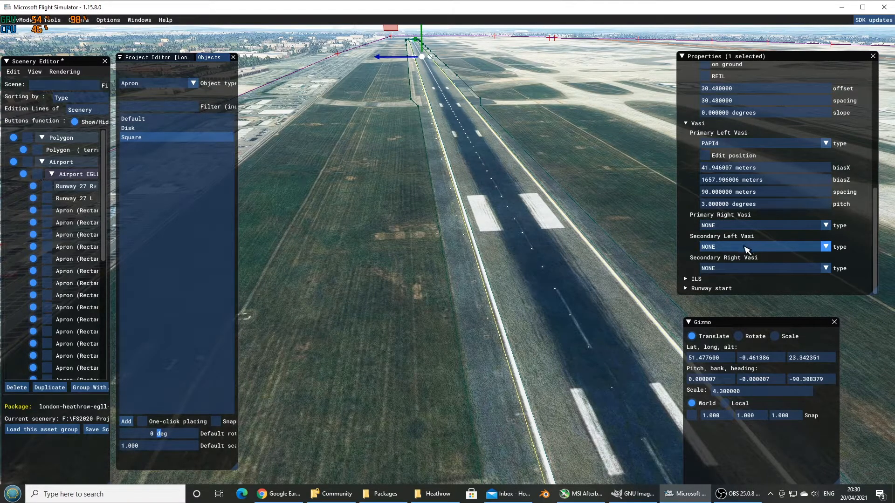
click(746, 248)
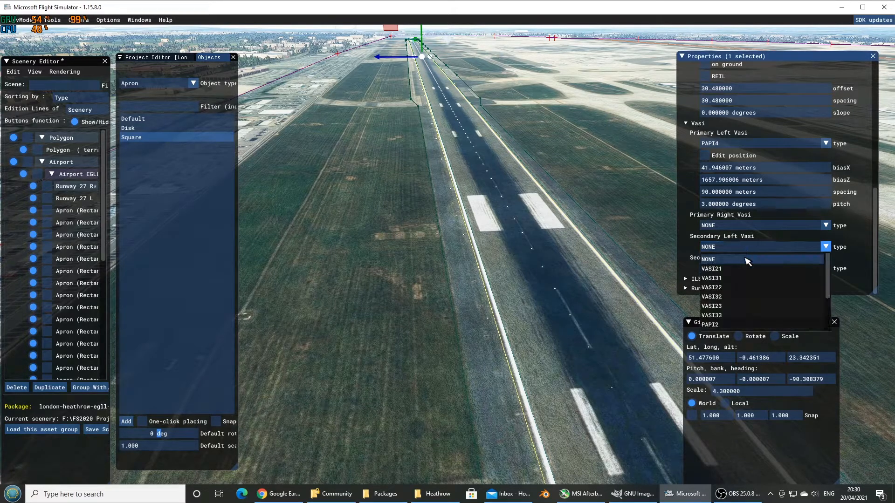
scroll(756, 298, down, 2)
scroll(747, 302, up, 2)
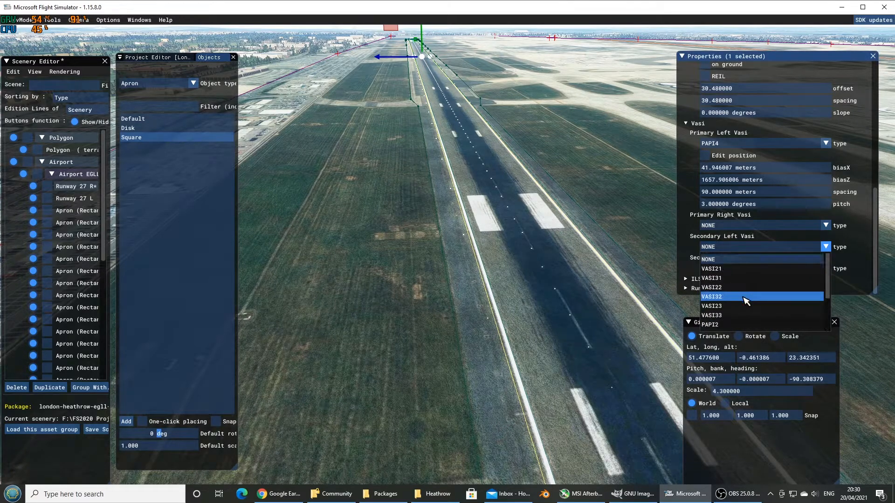
scroll(748, 303, down, 1)
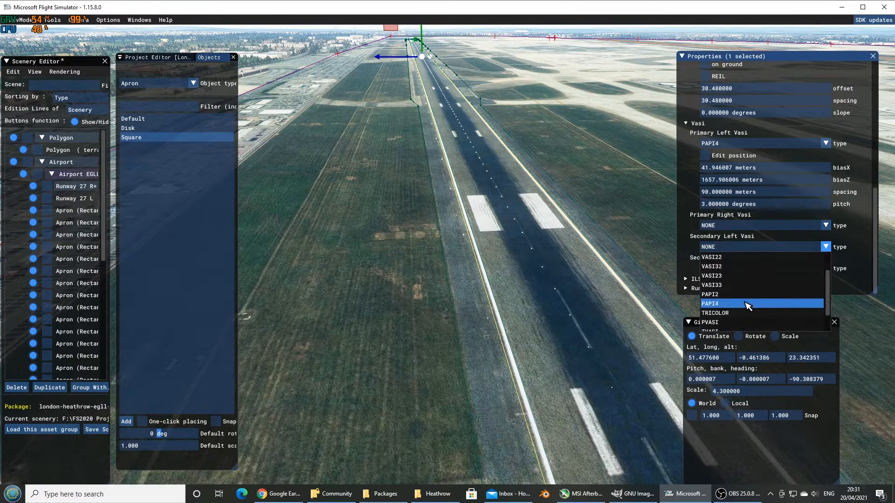
click(724, 304)
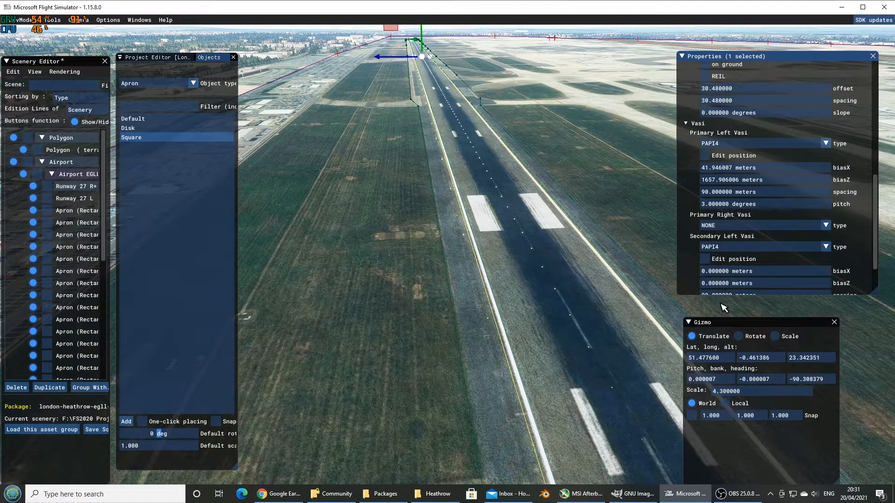
Enable Edit position for the Secondary Left Vasi and move it beside the 09 L aiming-point markings, at about biasX 34.5 m and biasZ 1235.4 m
click(706, 260)
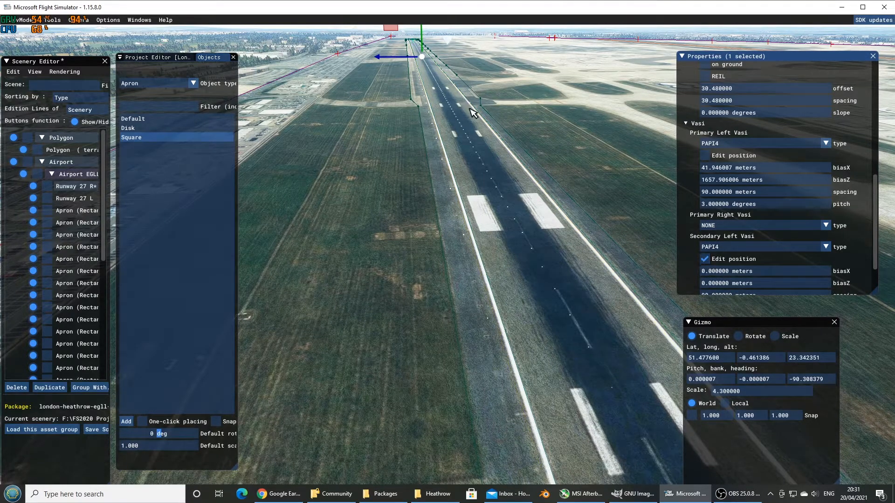
key(r)
right_drag(464, 114, 459, 143)
key(w)
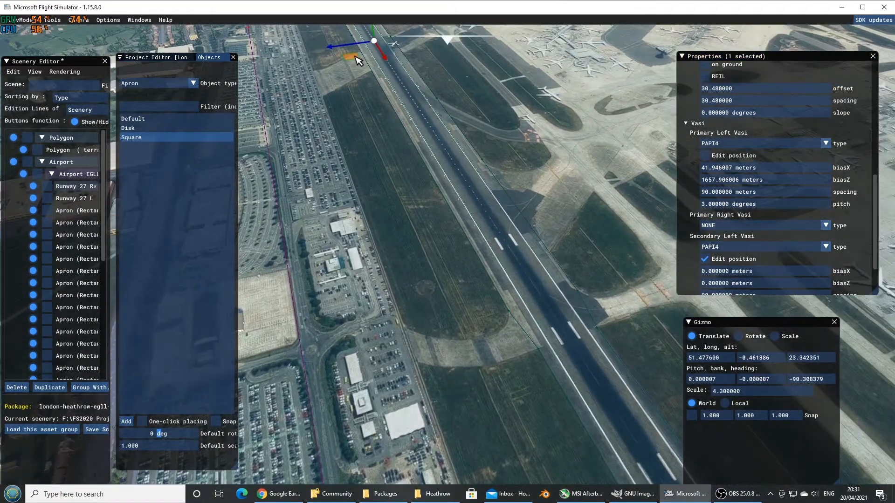
drag(357, 57, 364, 232)
key(s)
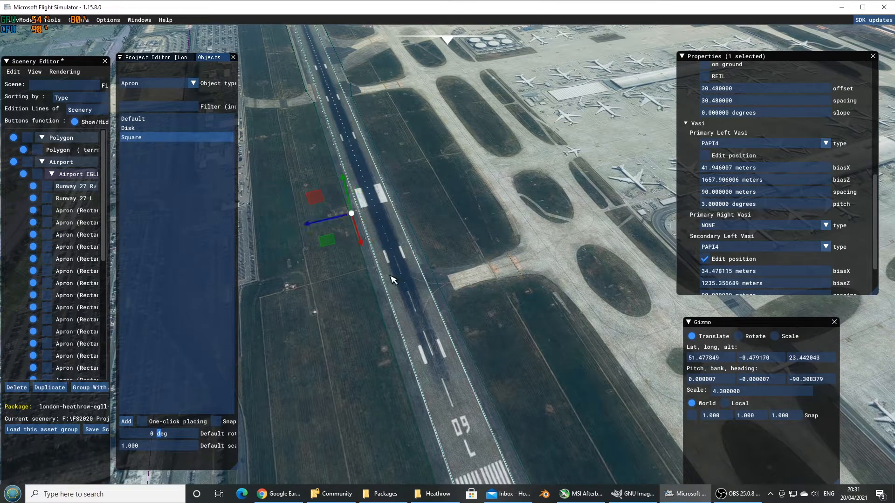
Line up the Secondary Left Vasi lengthwise with the light pads in the grass, at about biasZ 1229.5 m
middle_drag(422, 358, 383, 288)
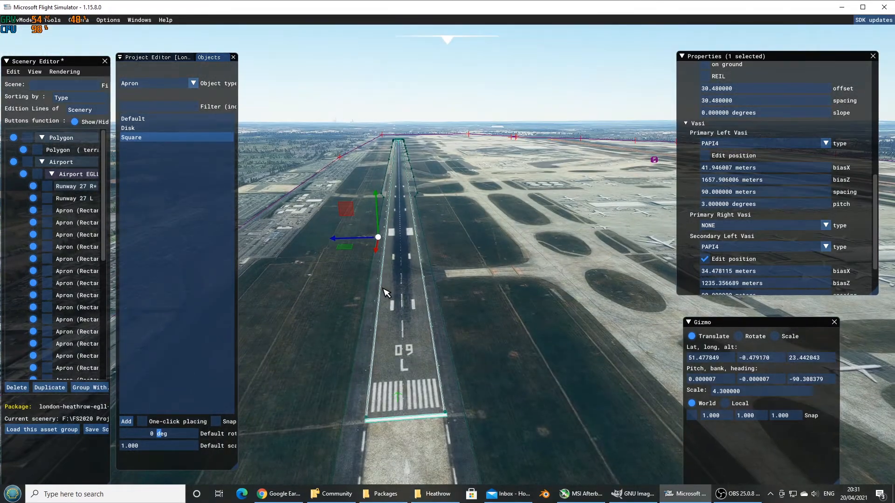
key(w)
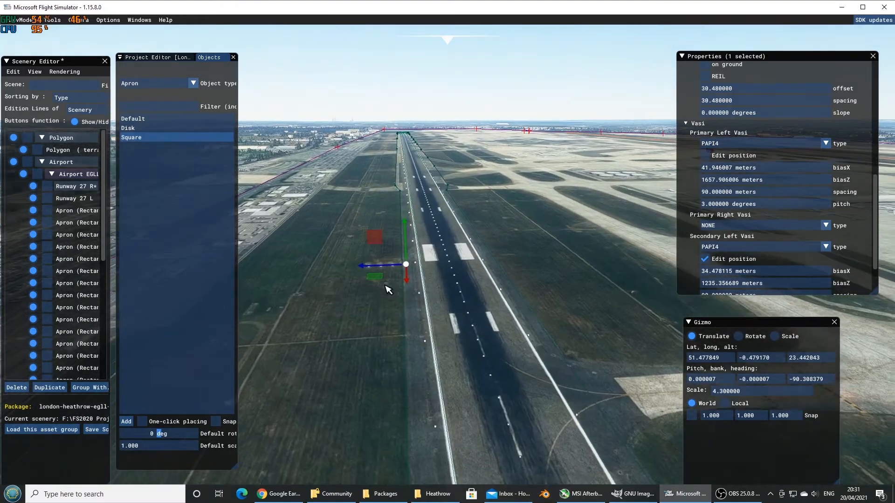
key(a)
key(w)
key(f)
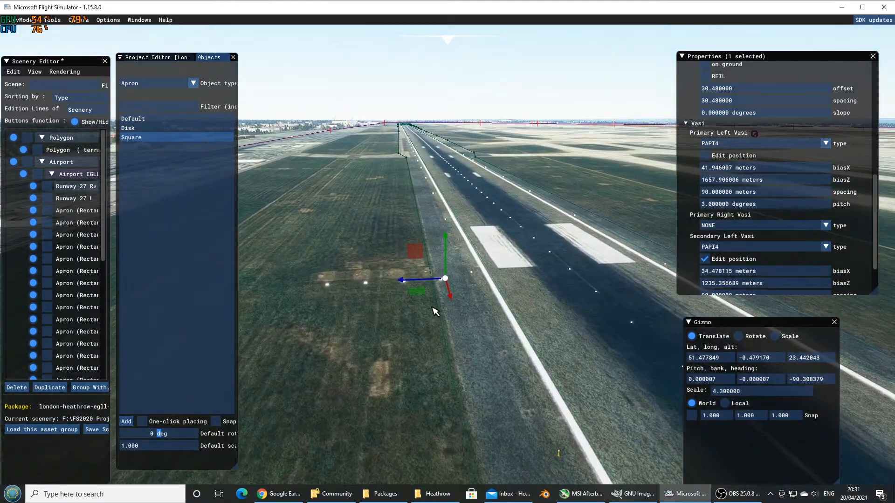
drag(424, 297, 421, 294)
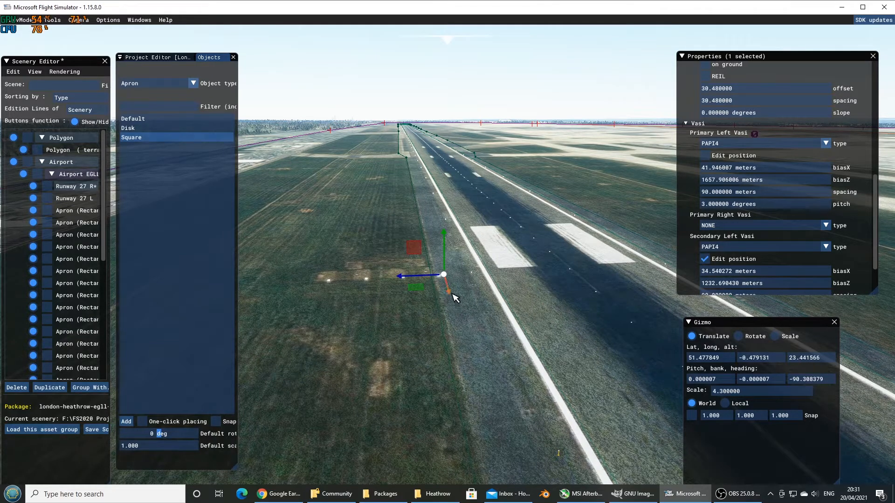
drag(454, 299, 466, 310)
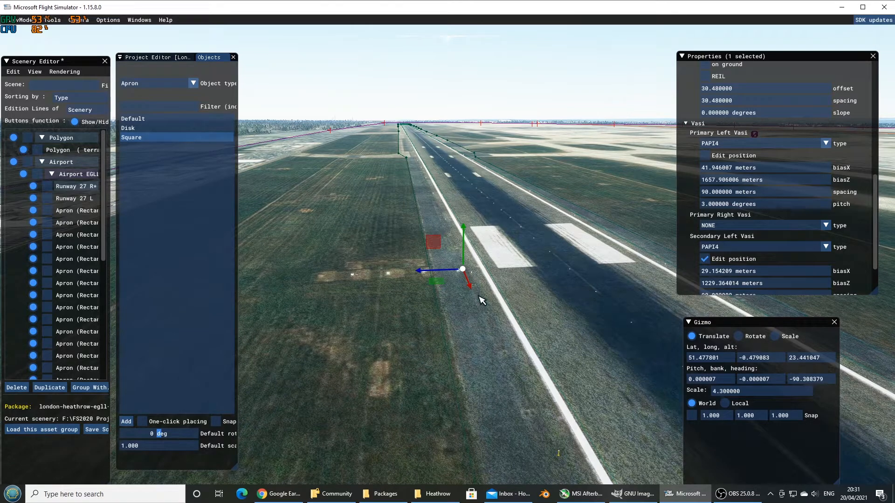
drag(434, 275, 433, 302)
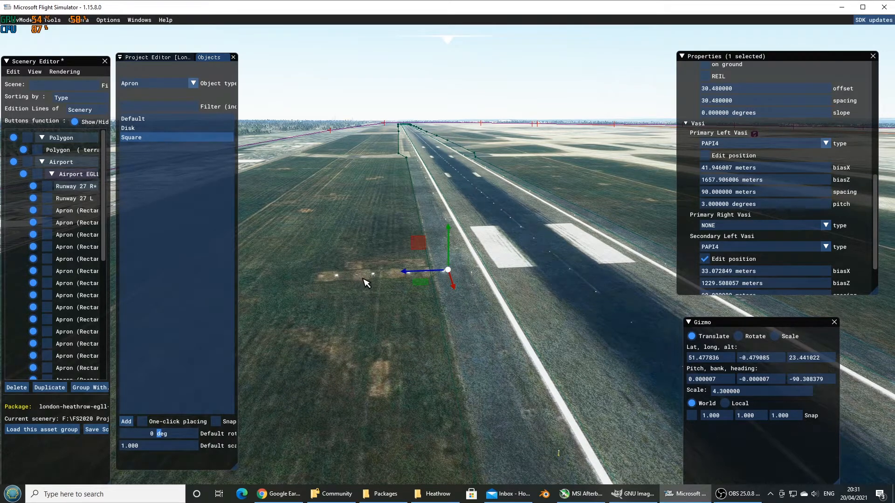
Shift the Secondary Left Vasi sideways onto the light pads, to about biasX 37.1 m, and turn off its Edit position option
mouse_move(402, 271)
mouse_down()
mouse_move(419, 270)
mouse_move(416, 277)
mouse_up()
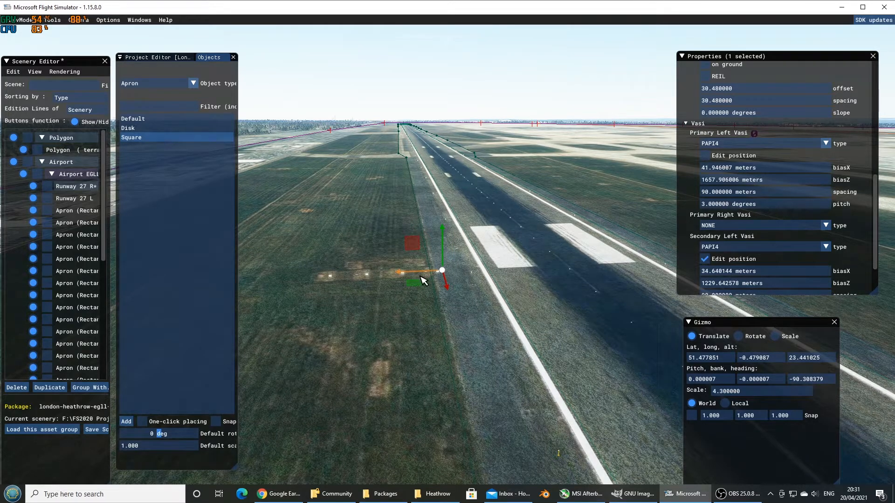
drag(416, 274, 451, 291)
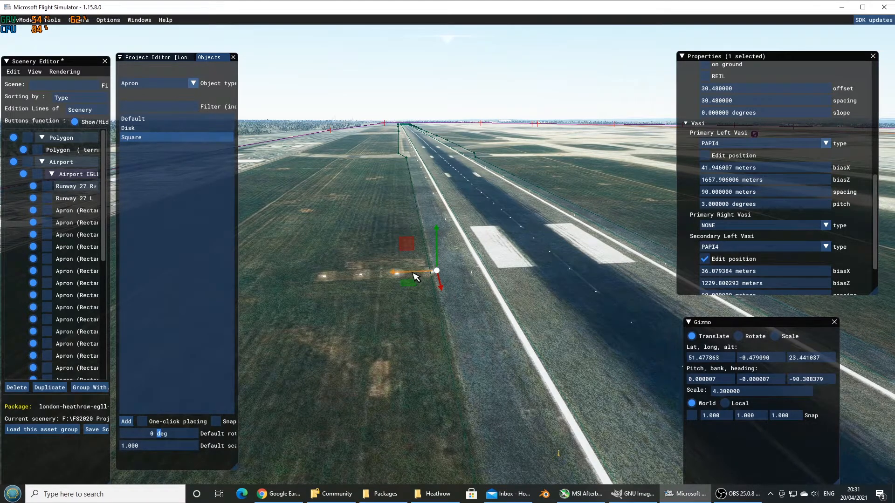
drag(416, 277, 413, 279)
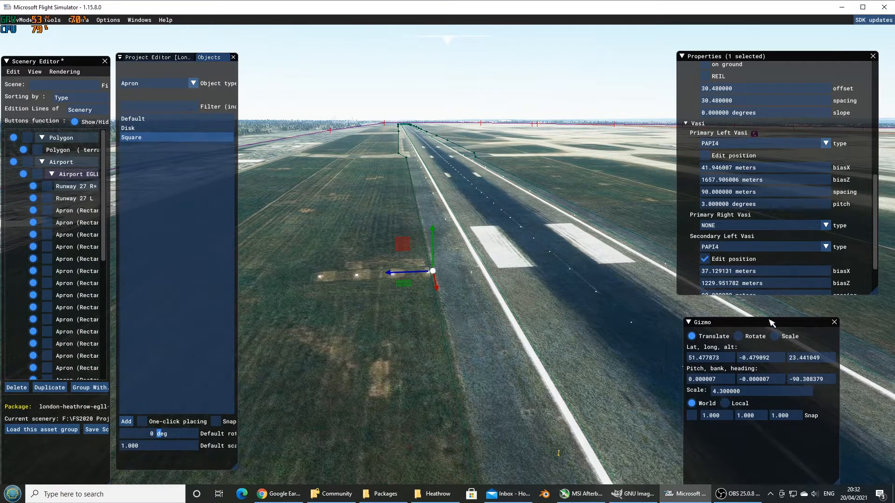
scroll(859, 226, down, 2)
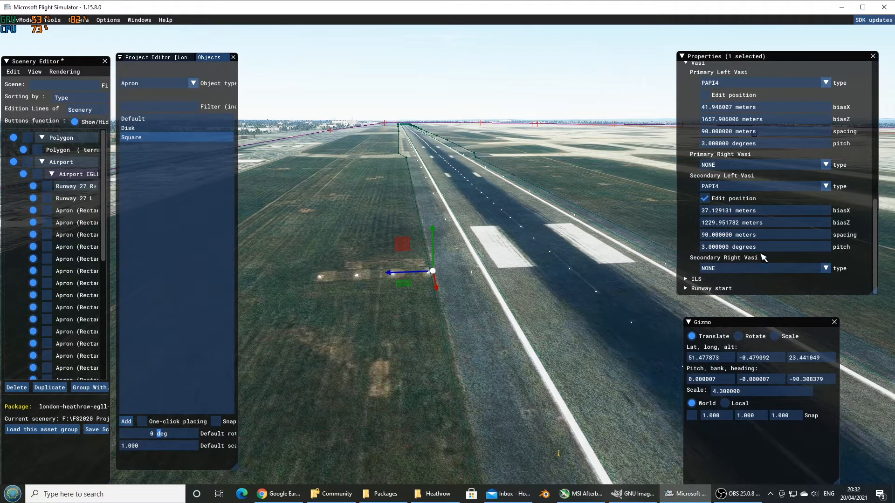
click(710, 199)
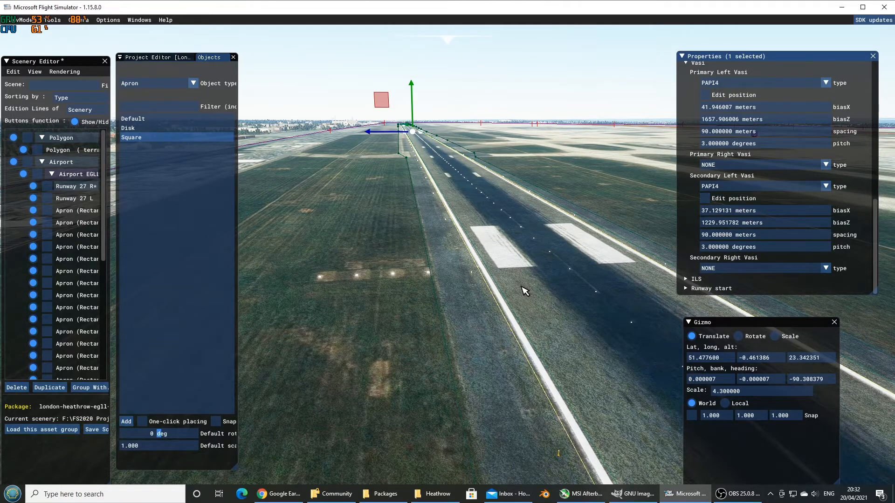
Examine the 09 L PAPI lights against the grass pads and runway markings from farther away along the runway
scroll(521, 287, down, 10)
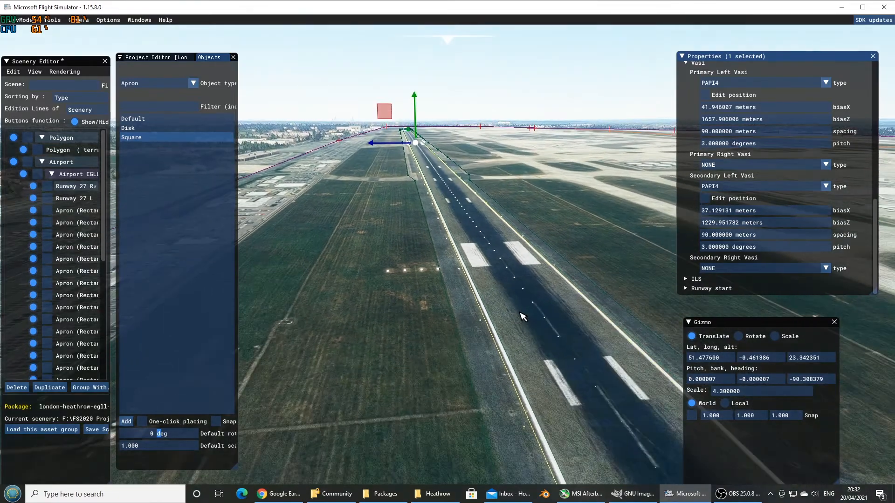
scroll(521, 312, down, 8)
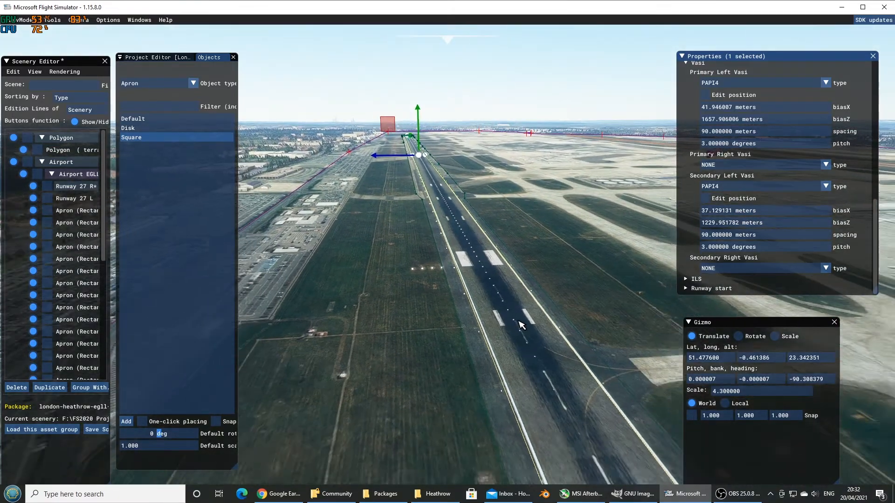
key(w)
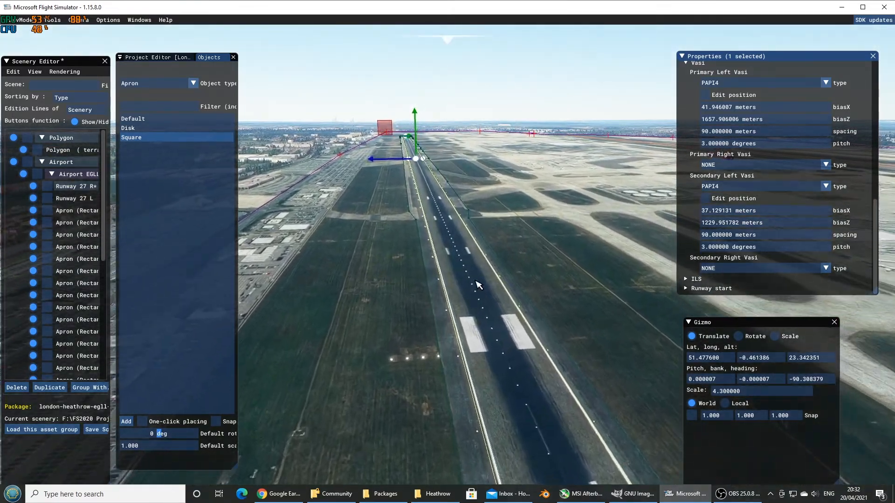
key(w)
key(a)
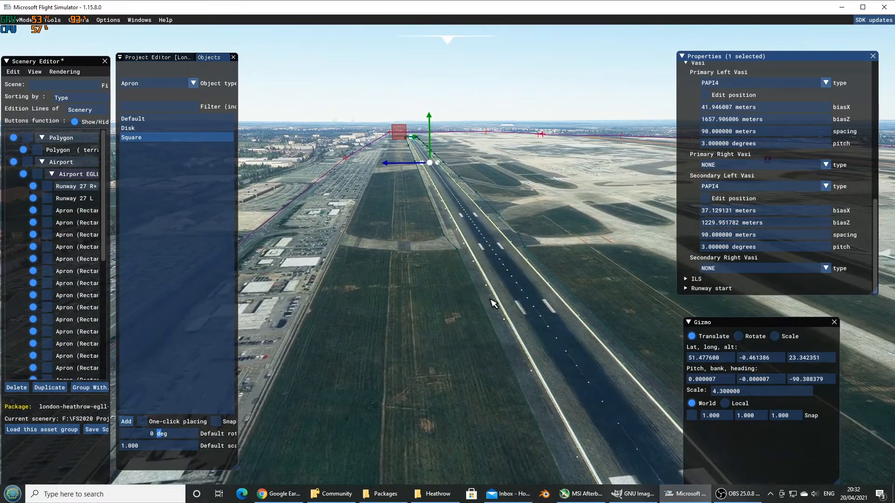
key(w)
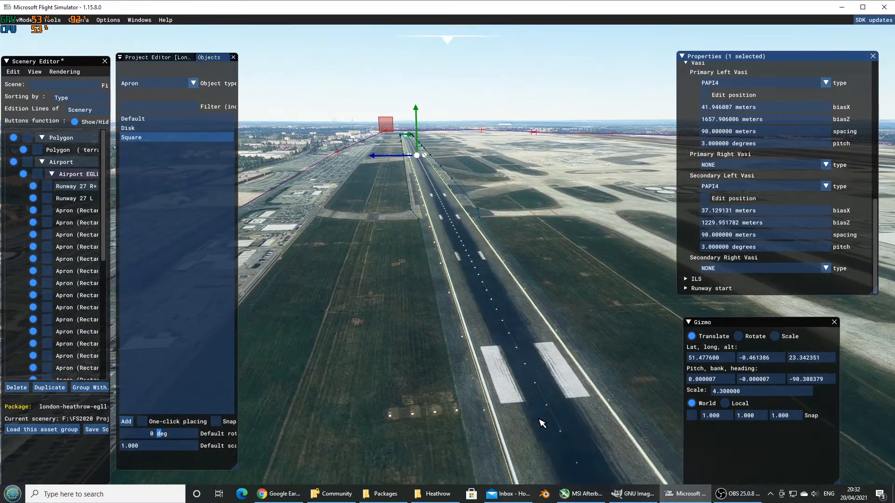
Examine the 09 L PAPI lights from low over the runway threshold, as seen on approach
key(s)
key(f)
right_drag(571, 432, 552, 363)
key(f)
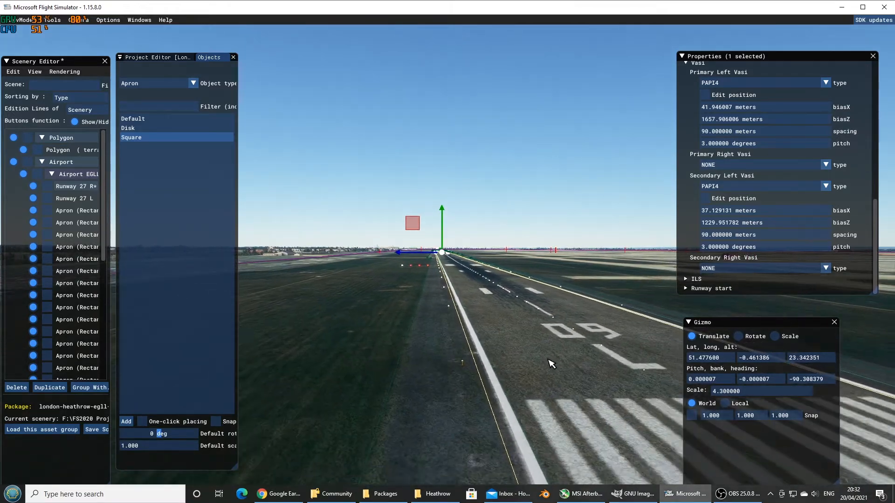
key(w)
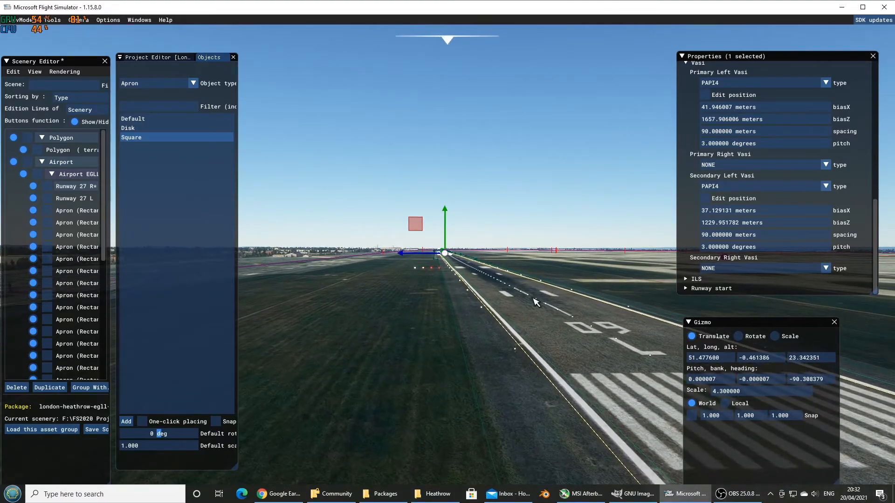
Survey the runway from the 09 L end toward the 27 R end and locate the last placed white centreline stripe
middle_drag(554, 273, 568, 421)
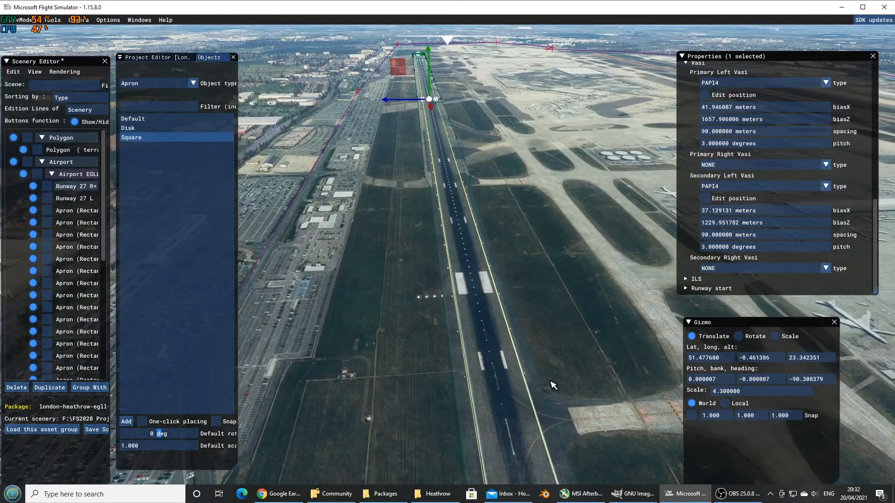
key(a)
middle_drag(551, 381, 523, 358)
key(w)
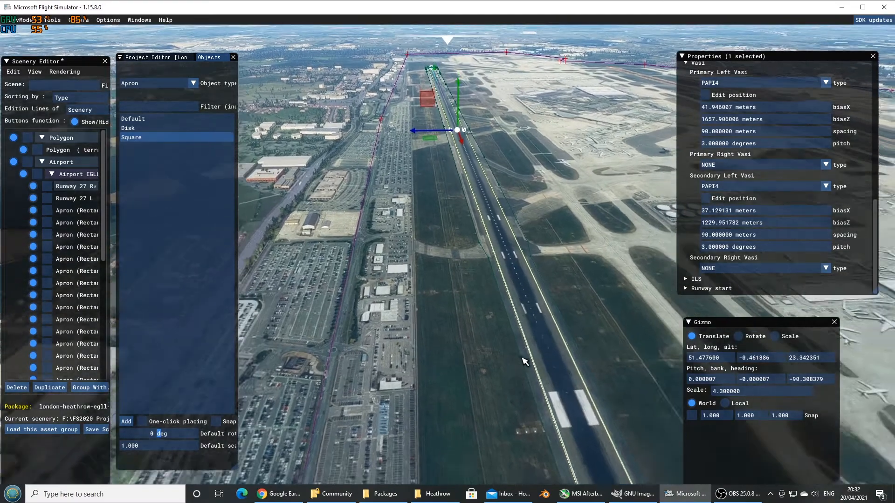
key(a)
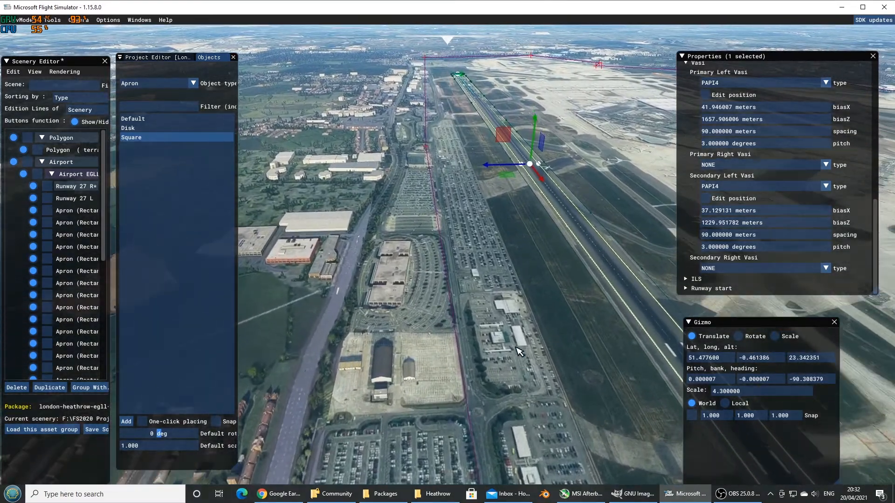
key(w)
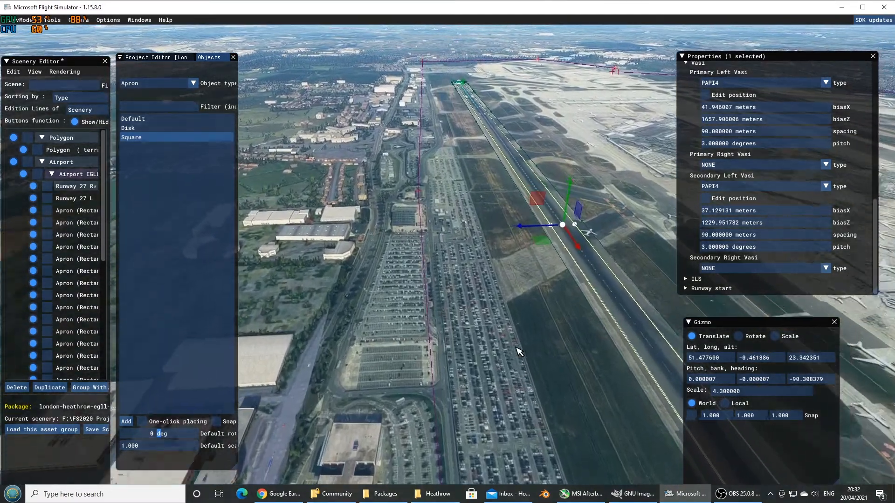
key(w)
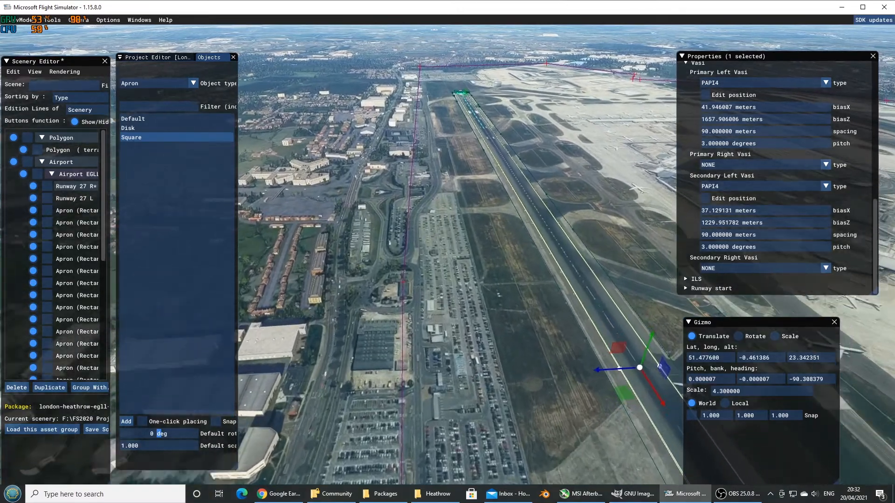
key(w)
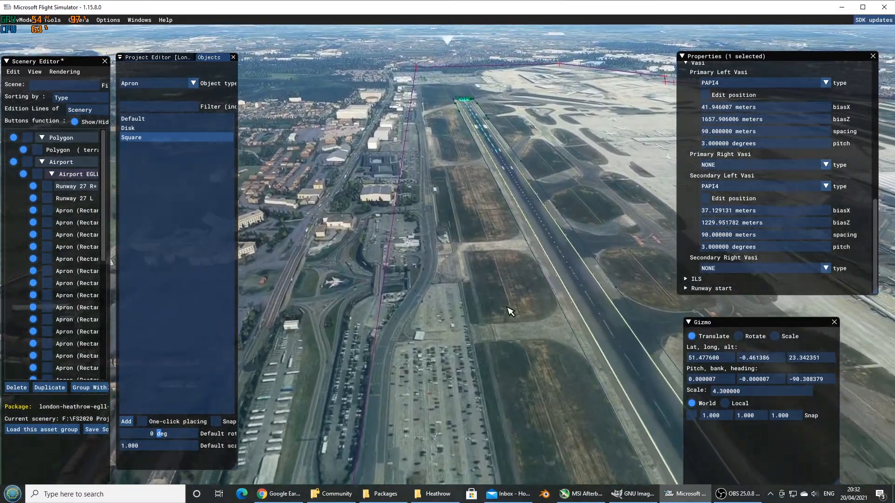
key(w)
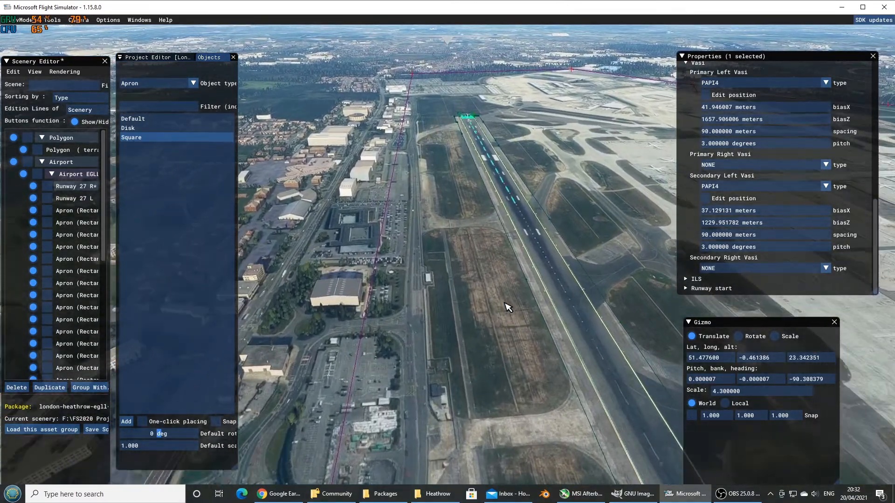
key(w)
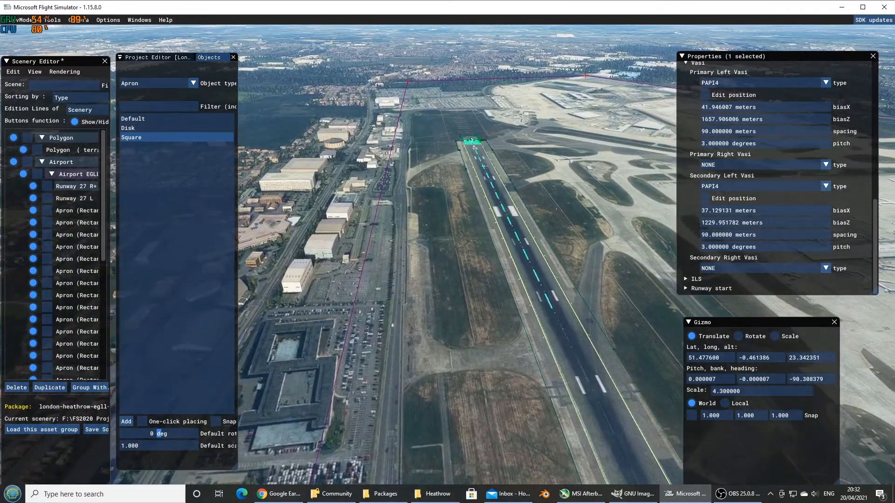
middle_drag(527, 339, 853, 413)
right_drag(488, 357, 623, 370)
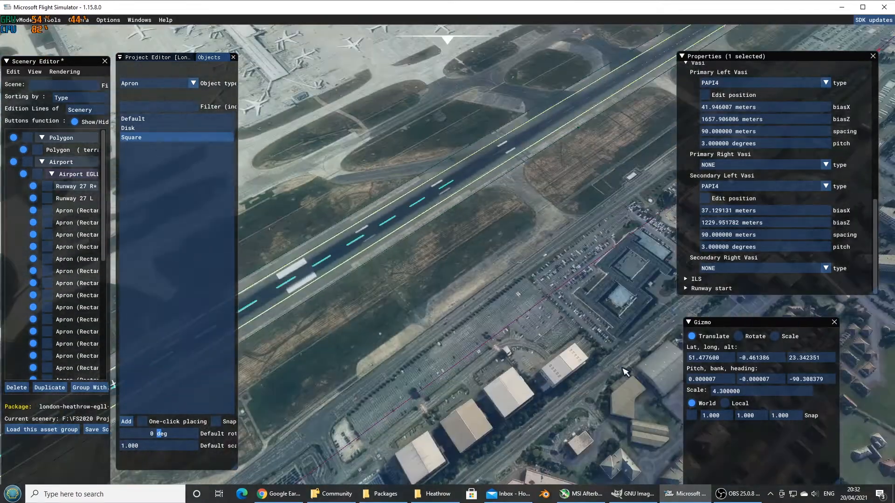
right_drag(513, 345, 699, 356)
right_drag(484, 376, 517, 280)
key(a)
key(w)
key(w)
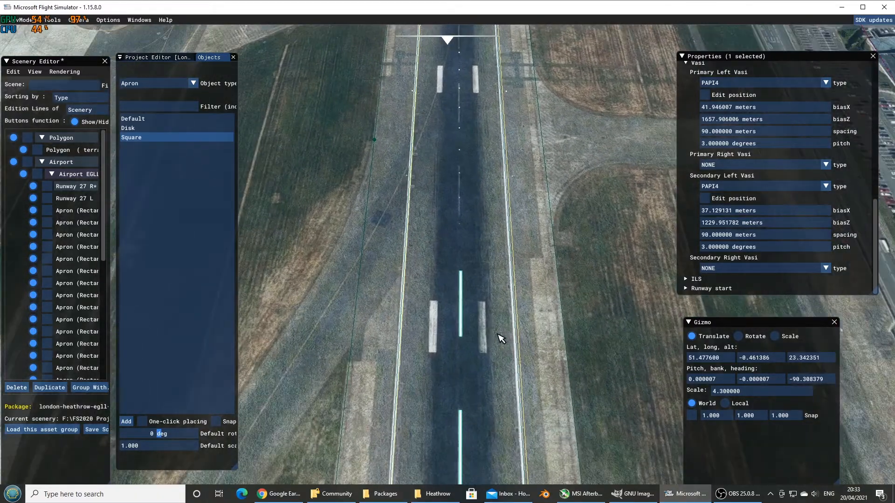
key(w)
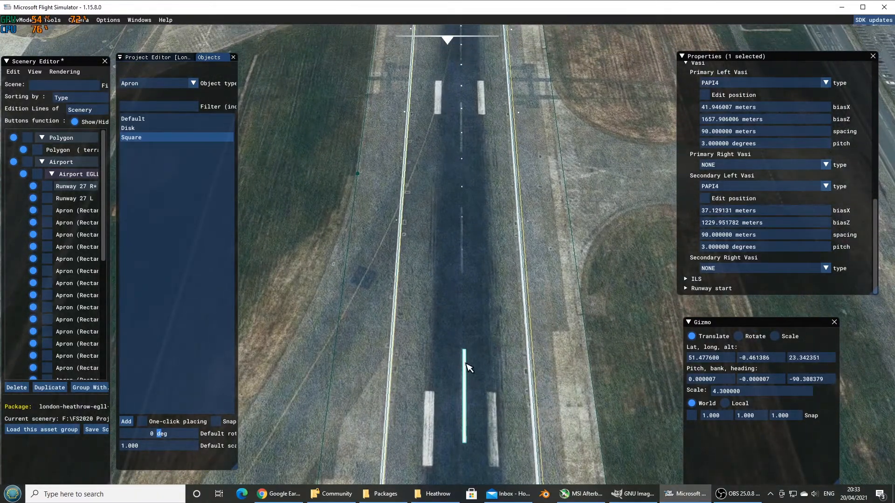
Duplicate the last white centreline Apron rectangle and move the copy along its local axis to the next stripe position, at about longitude -0.445270
click(467, 363)
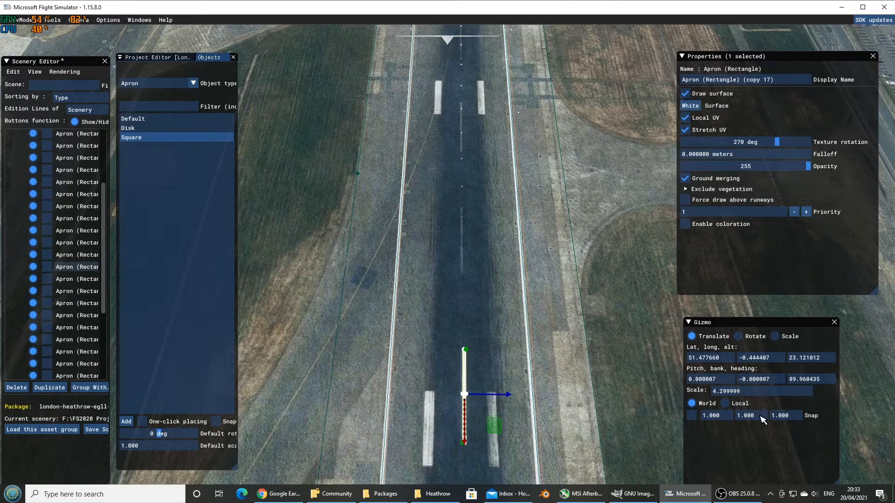
click(725, 404)
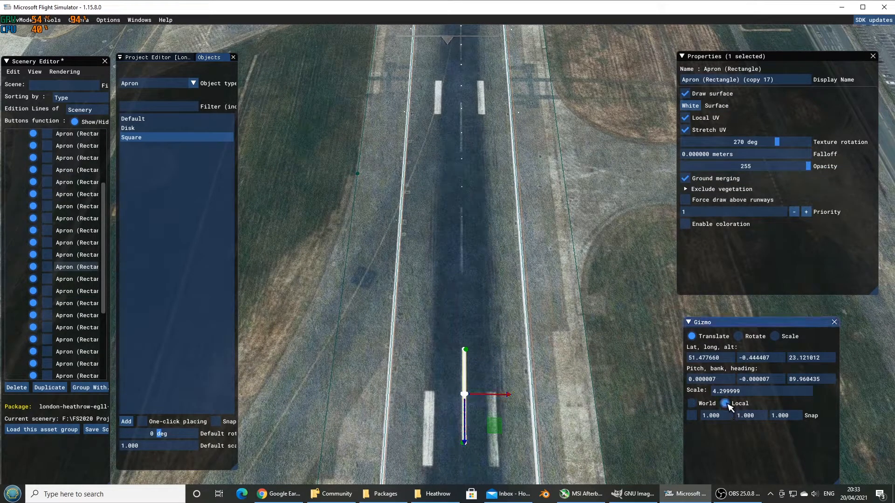
click(57, 388)
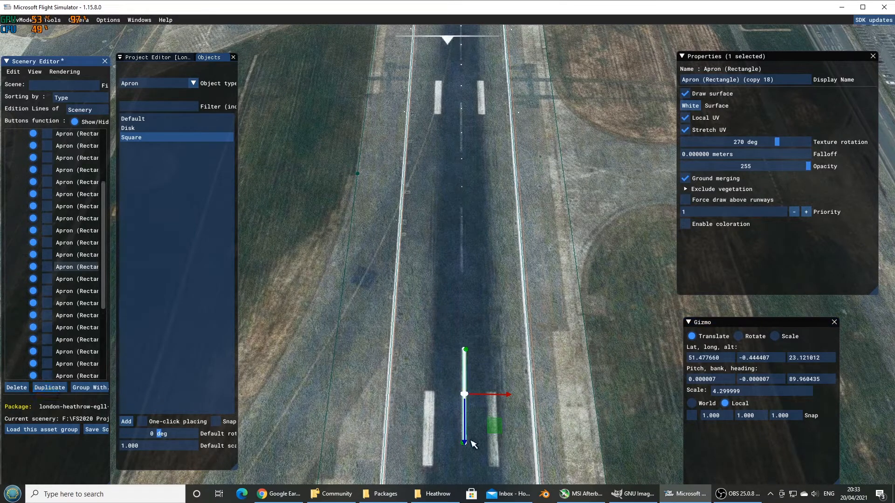
drag(466, 444, 461, 280)
scroll(521, 268, up, 1)
Fine-tune the copied stripe sideways and lengthwise on the runway centreline, to about latitude 51.477654 and longitude -0.445262
key(w)
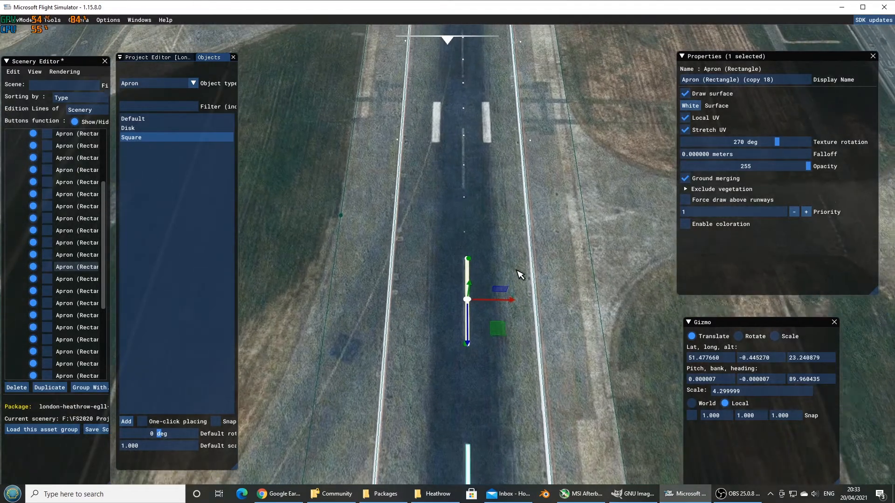
key(d)
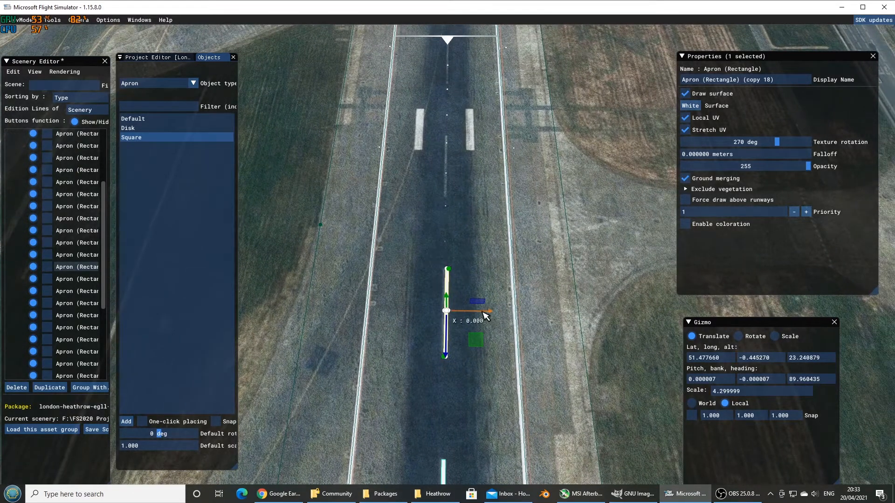
drag(485, 317, 486, 317)
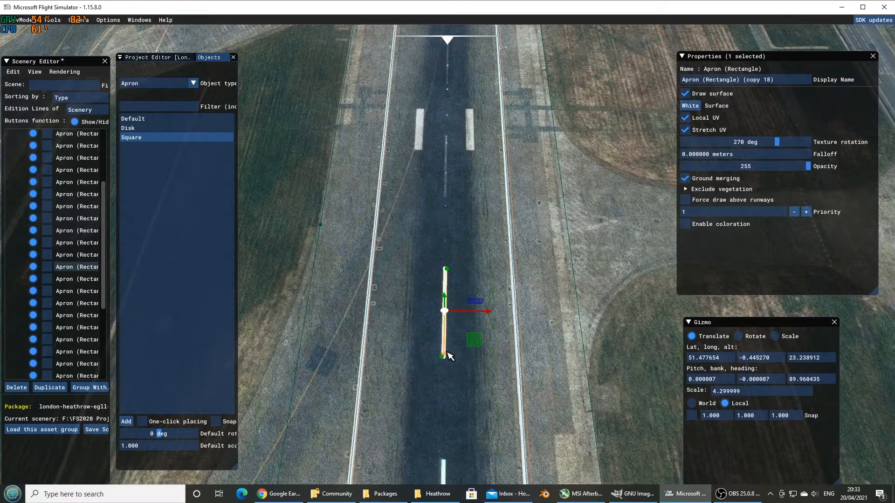
mouse_move(448, 358)
mouse_down()
mouse_move(449, 87)
mouse_move(454, 370)
mouse_move(455, 355)
mouse_up()
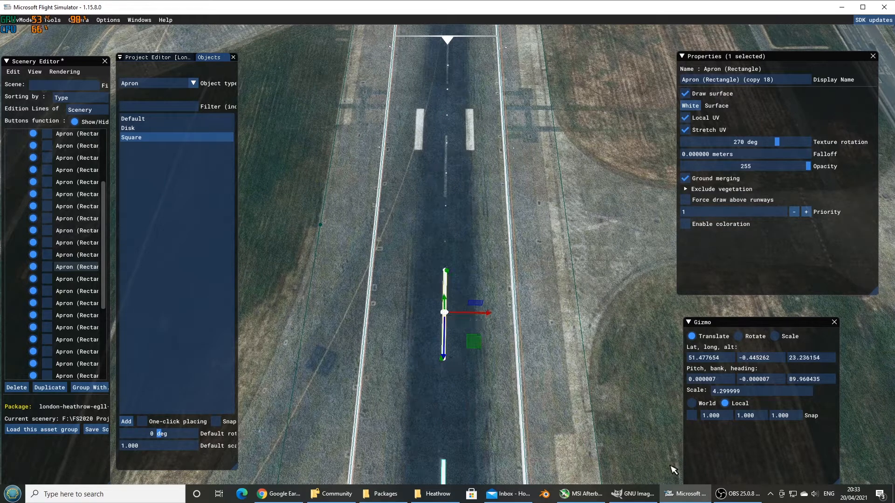
mouse_move(735, 499)
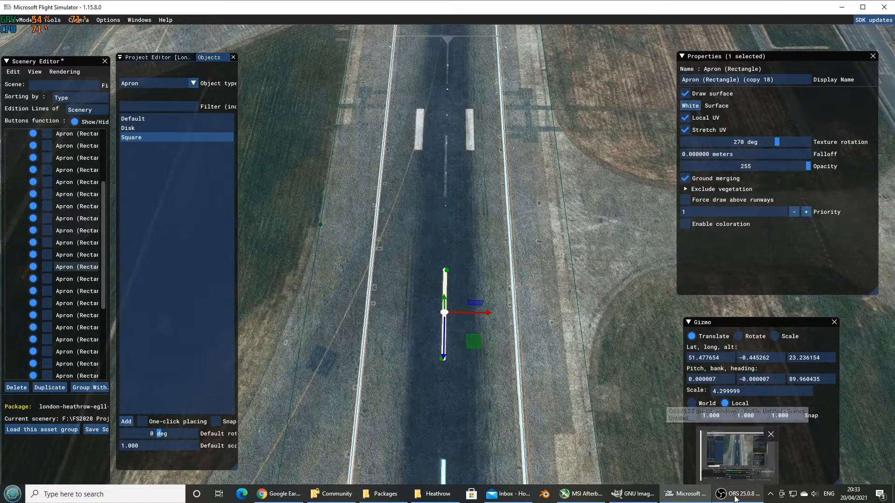
click(735, 498)
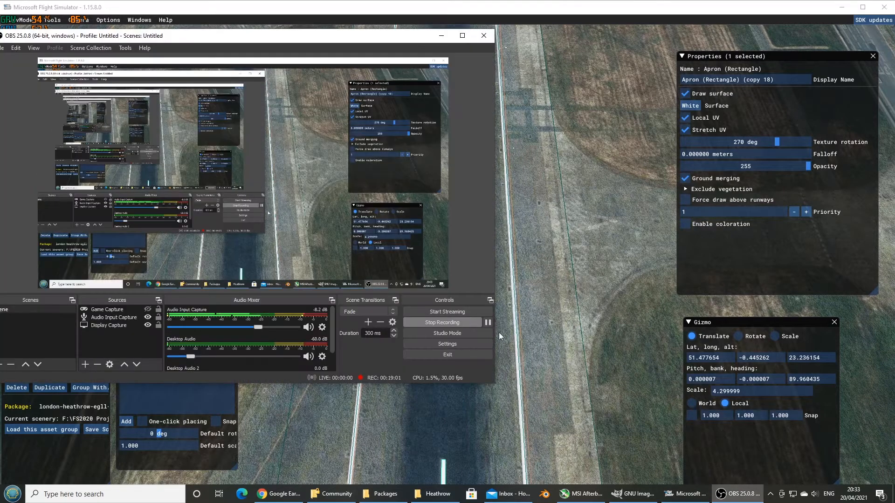
click(488, 323)
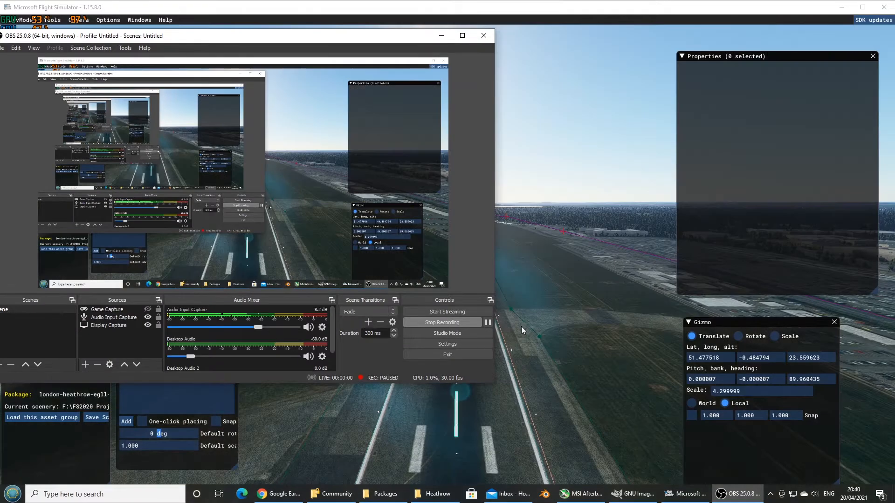
Examine the row of white centreline stripes along Runway 27 R, from low over the surface and from above
click(522, 327)
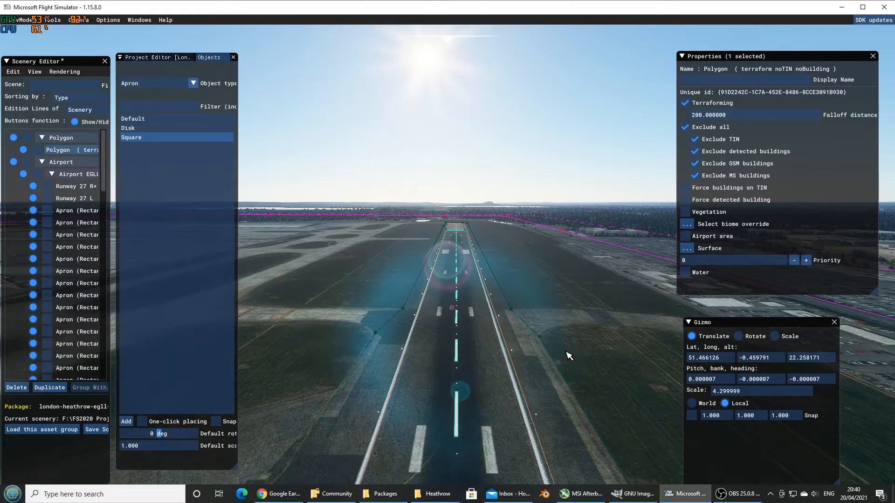
key(f)
mouse_move(561, 371)
right_down()
mouse_move(559, 339)
mouse_move(558, 365)
right_up()
key(f)
key(d)
key(r)
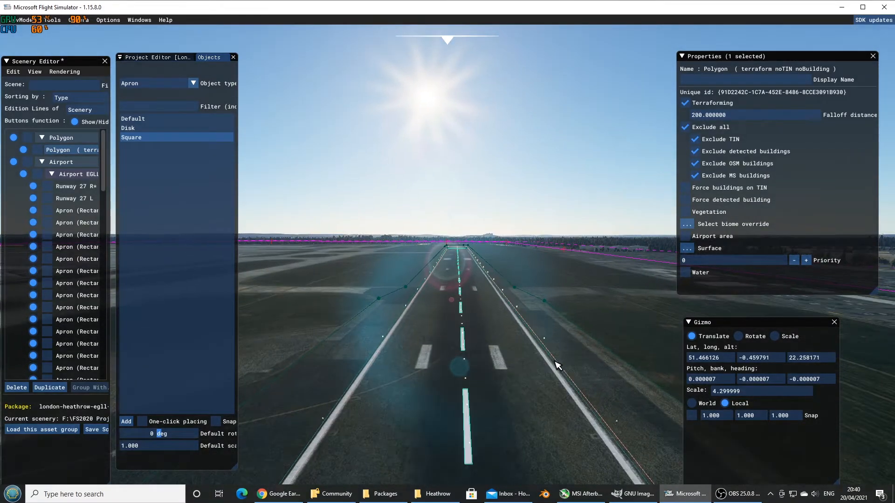
key(s)
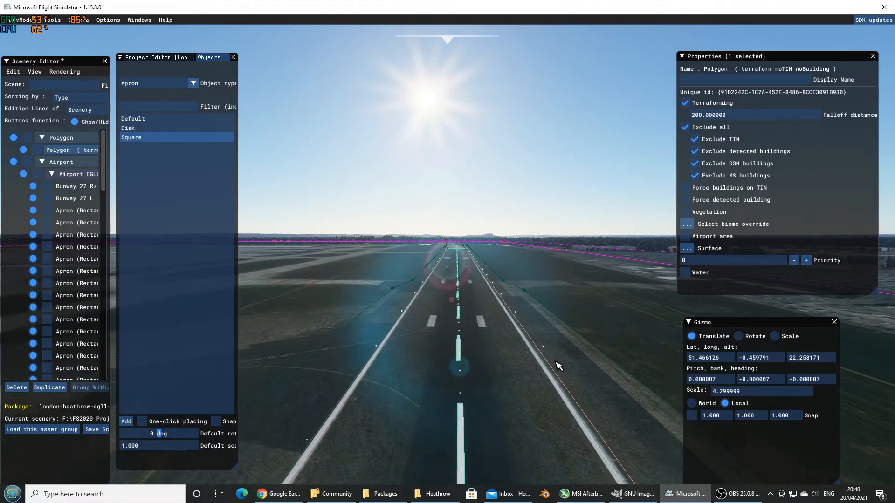
key(s)
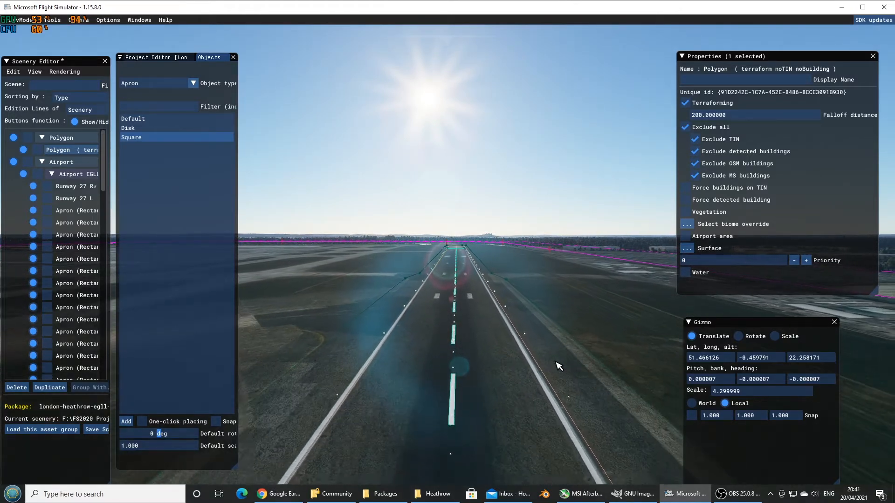
key(s)
key(d)
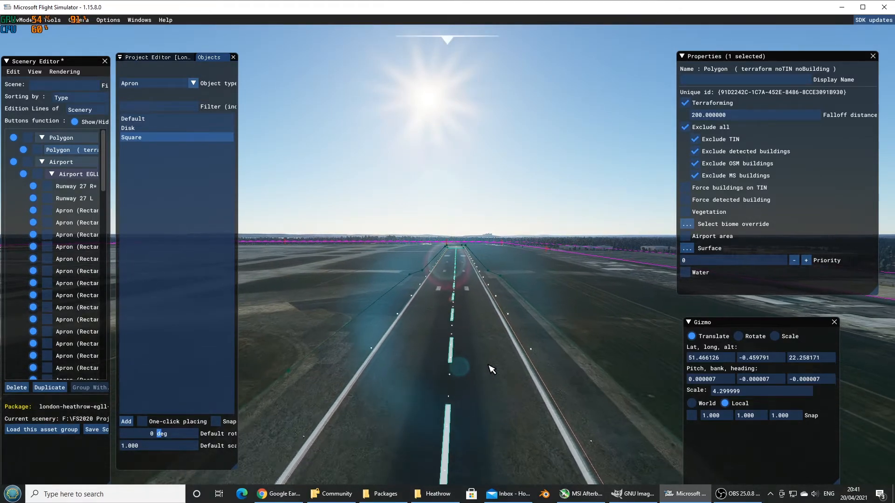
key(a)
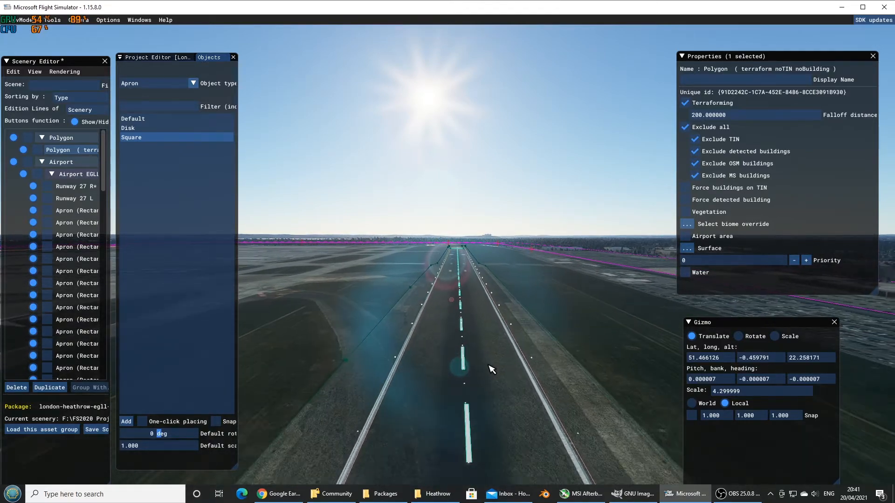
key(d)
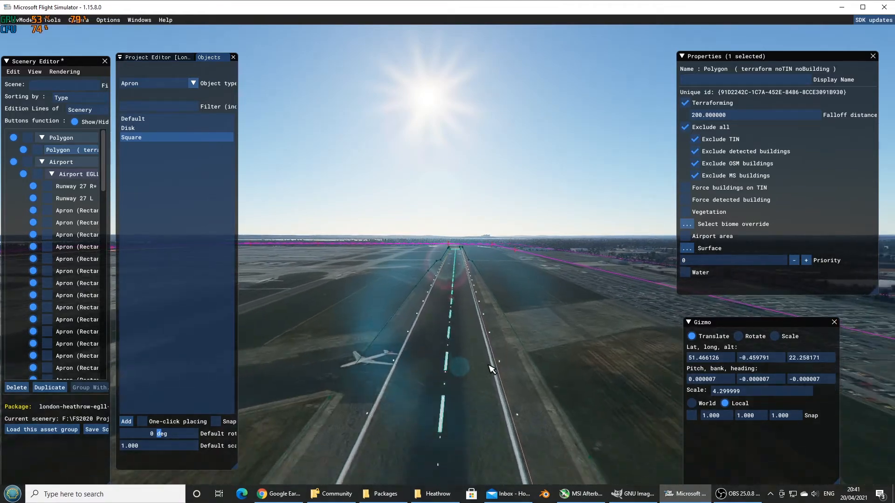
key(s)
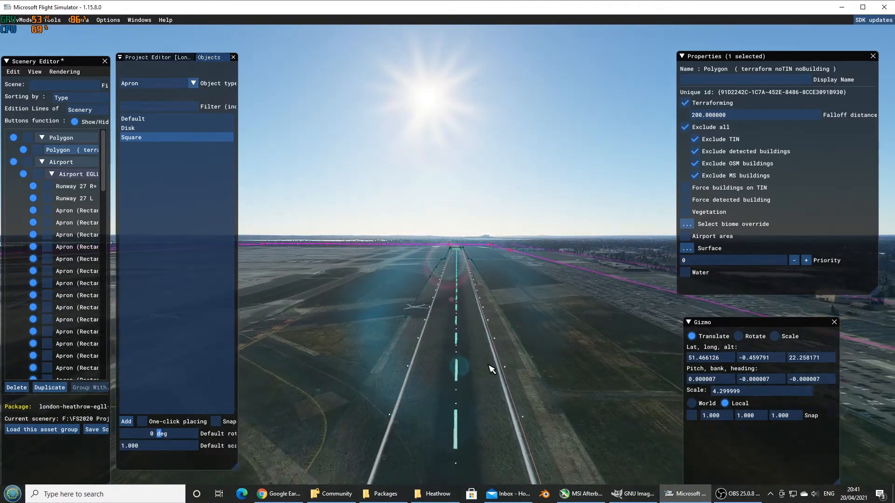
key(s)
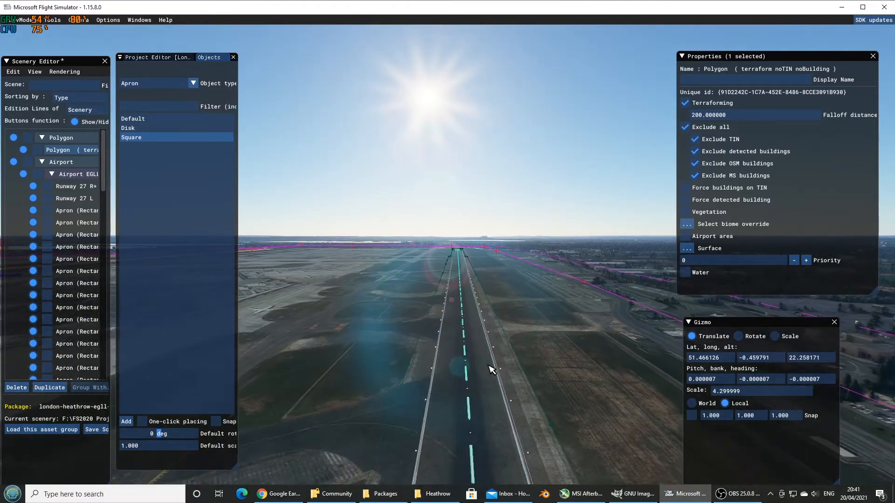
right_drag(553, 291, 541, 443)
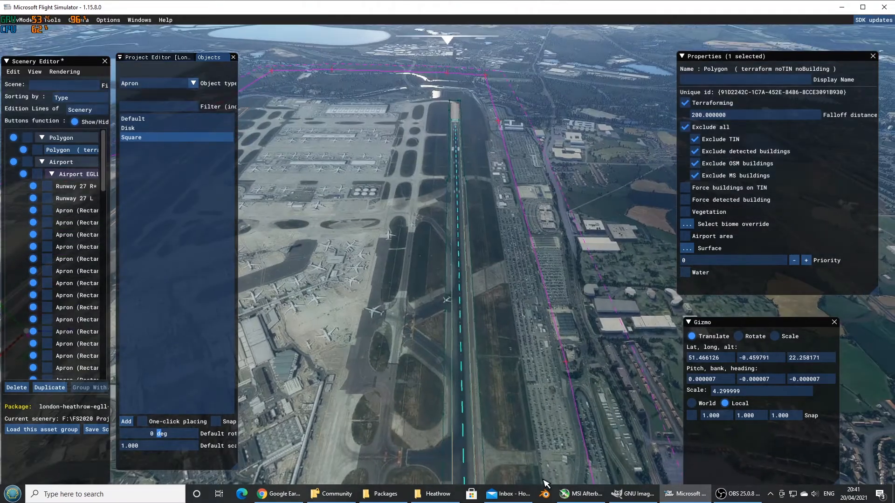
key(w)
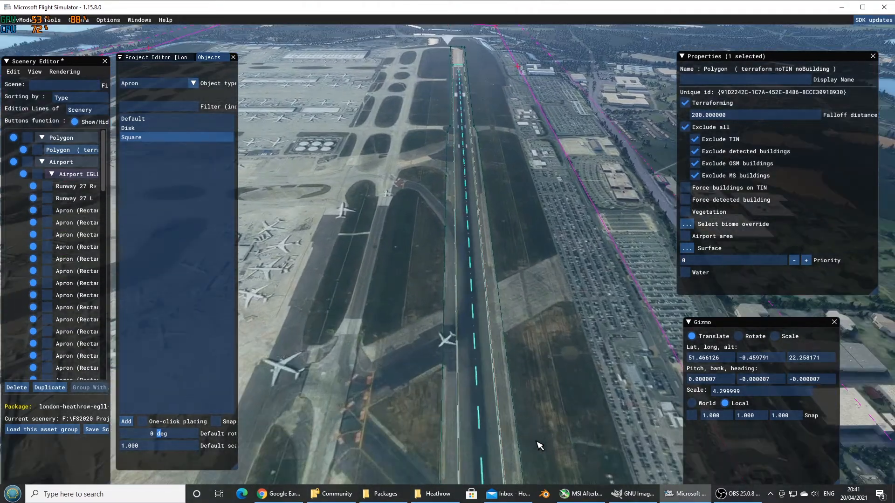
key(w)
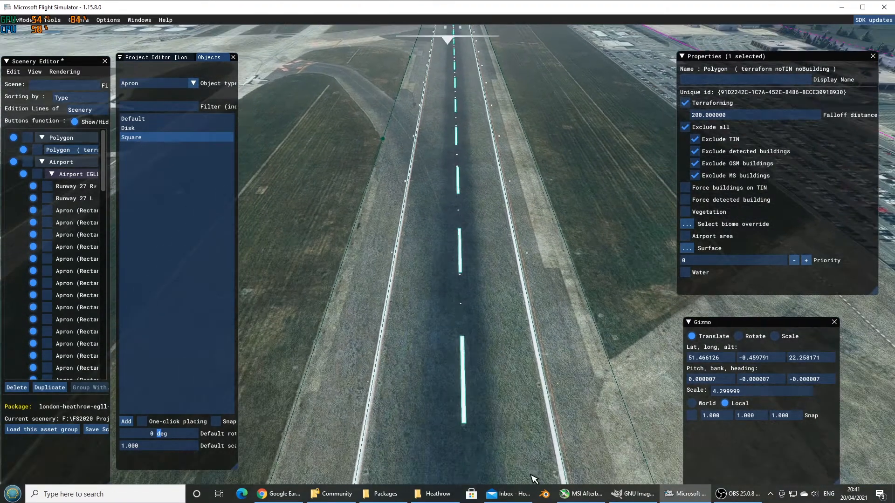
Survey the full length of Runway 27 R from high above, viewing both the 27 R and 09 L ends, and return to the 27 R threshold
key(s)
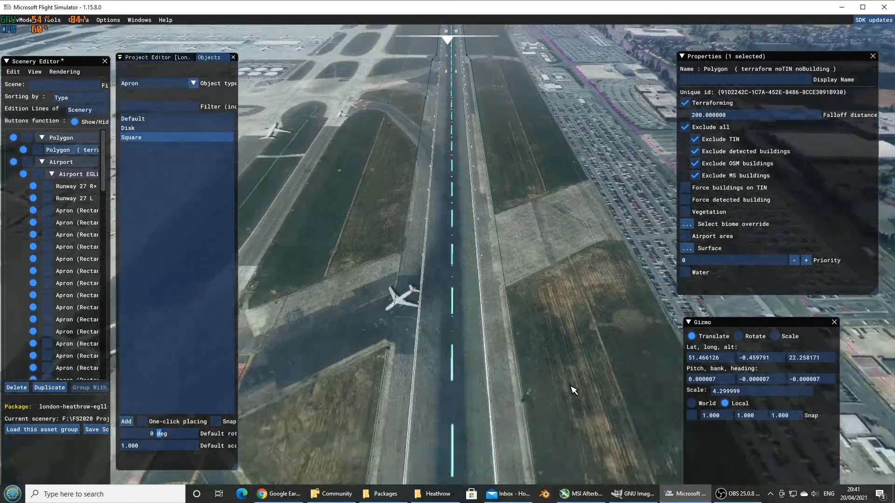
key(s)
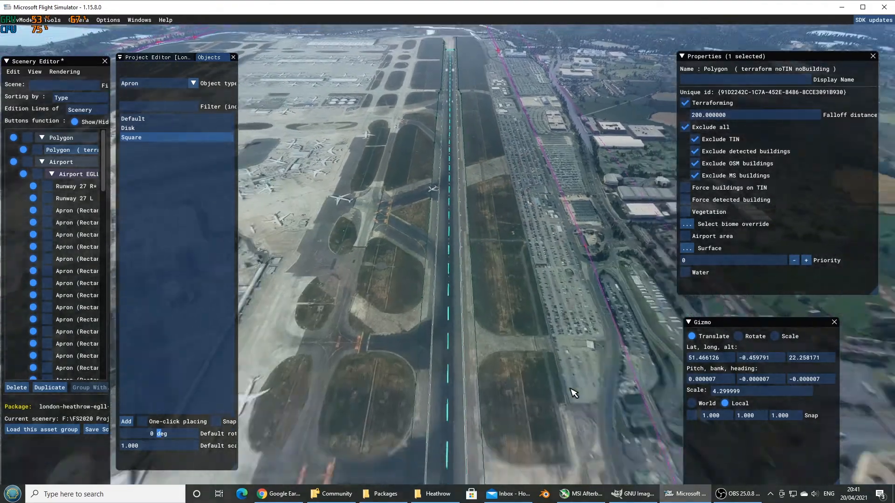
key(s)
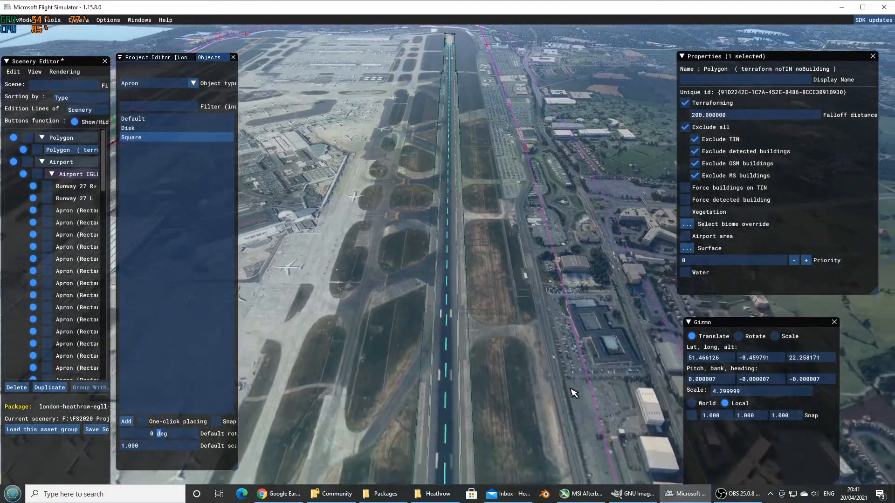
key(s)
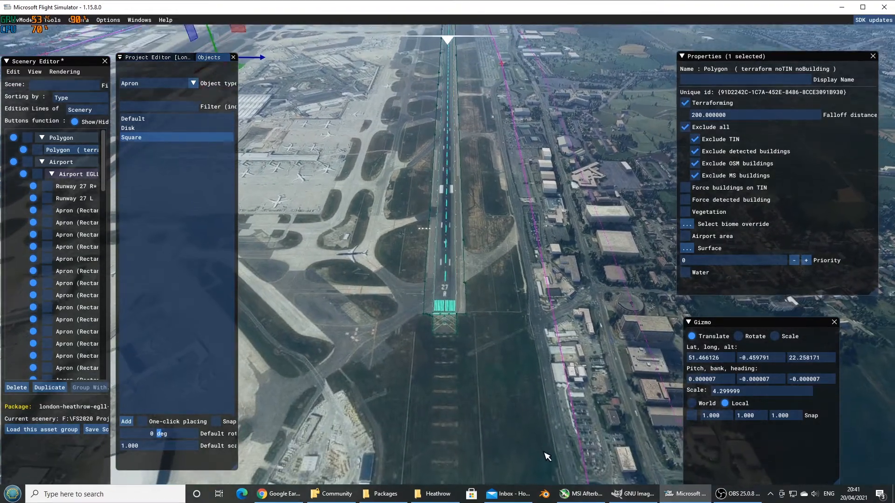
key(w)
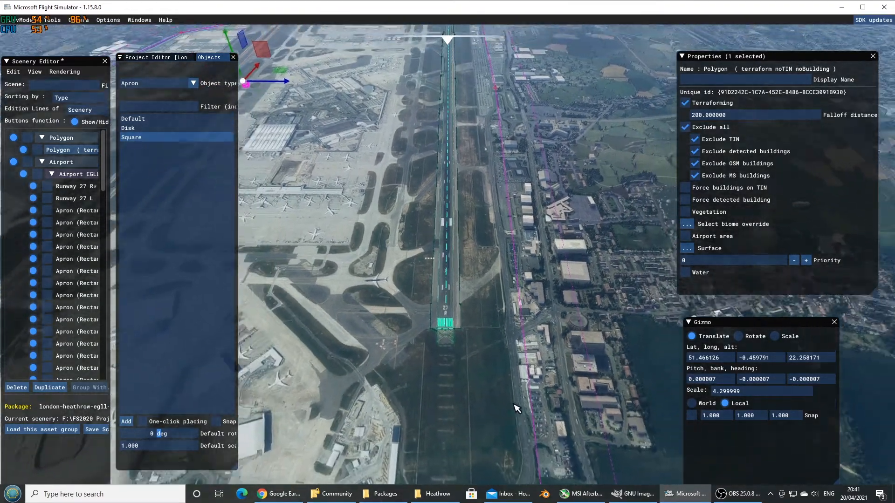
key(s)
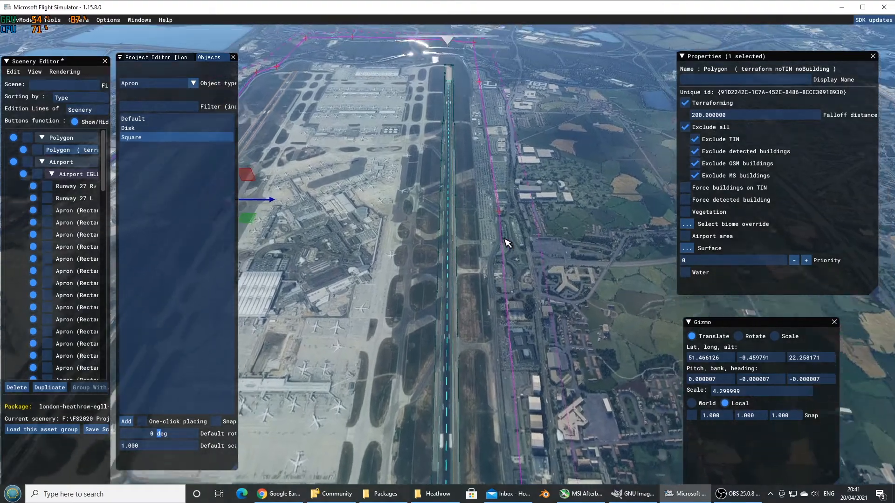
key(w)
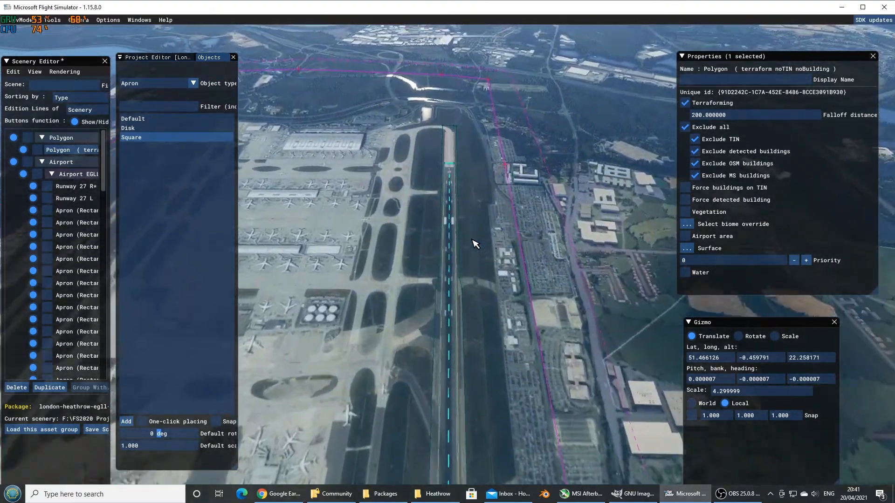
key(w)
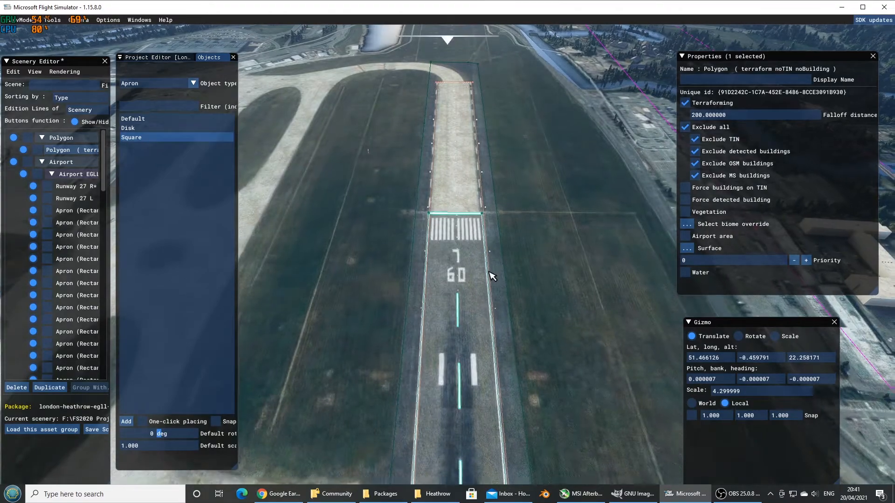
key(s)
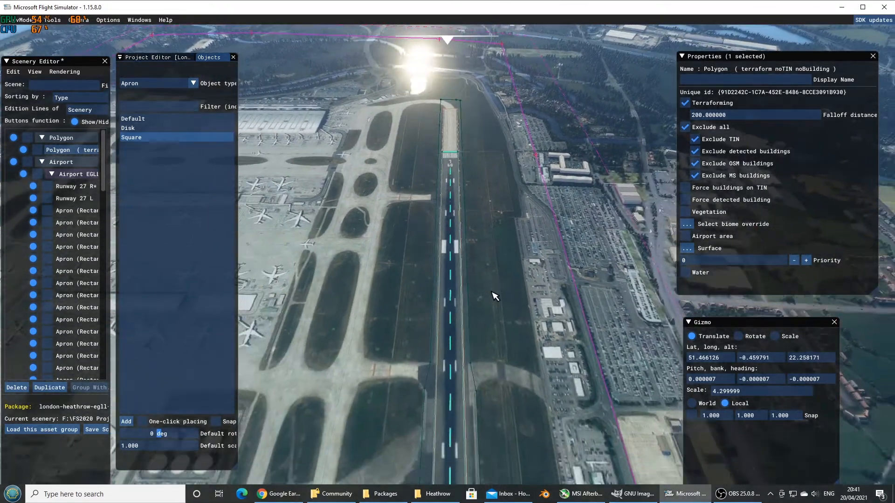
key(s)
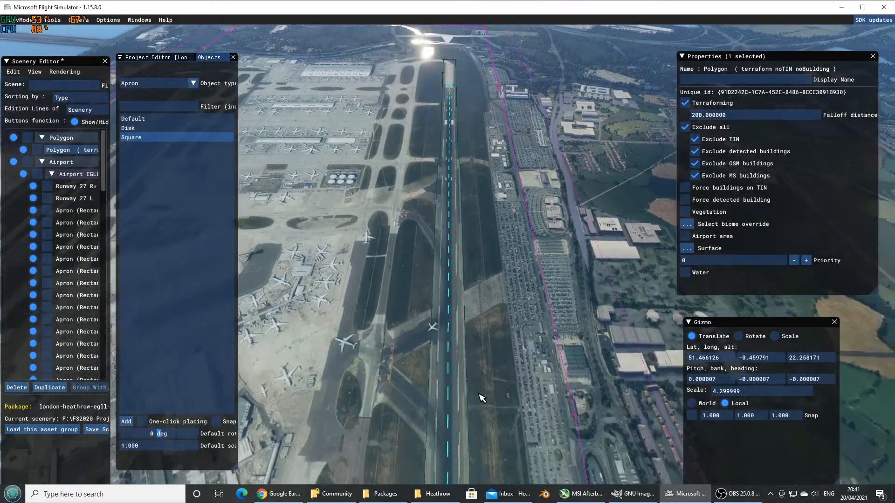
key(s)
key(w)
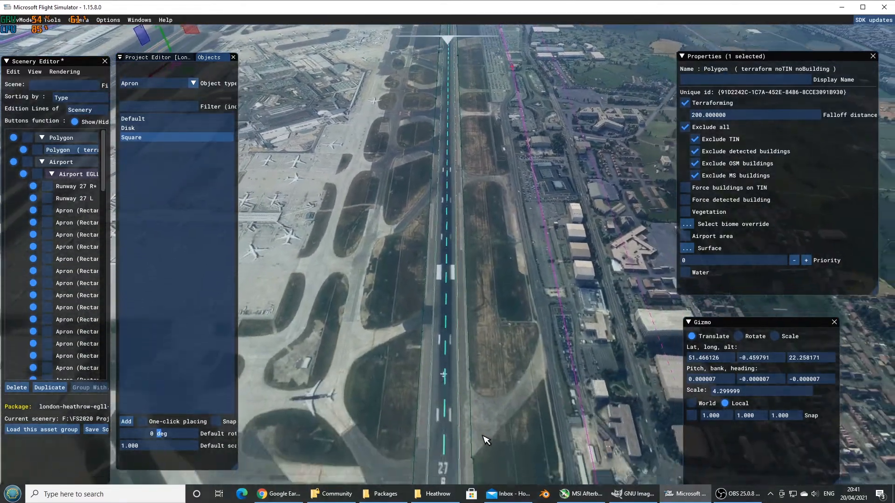
key(s)
key(w)
key(f)
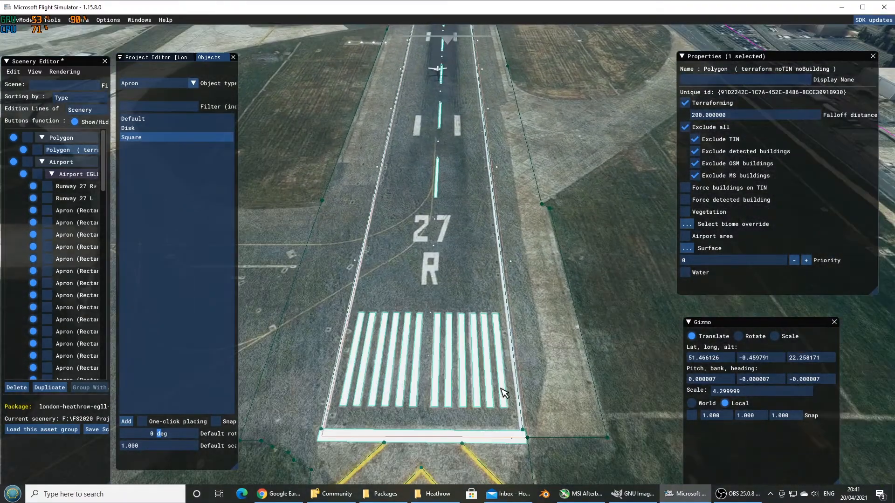
Identify which Apron rectangle entries in the scenery list belong to the outer white stripes of the 27 R threshold
click(503, 368)
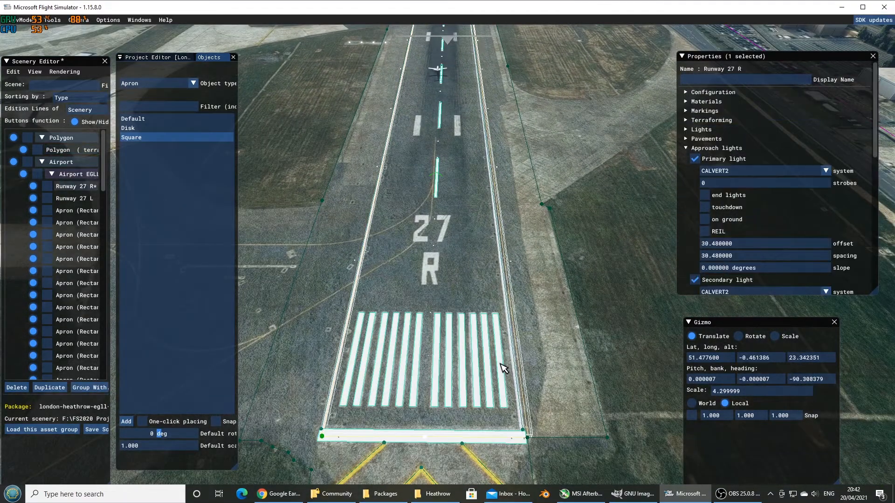
click(503, 369)
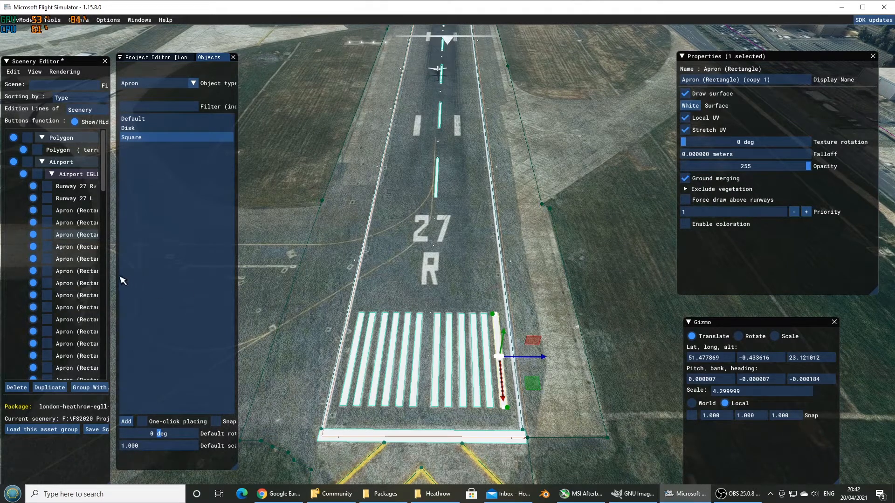
ctrl+click(77, 248)
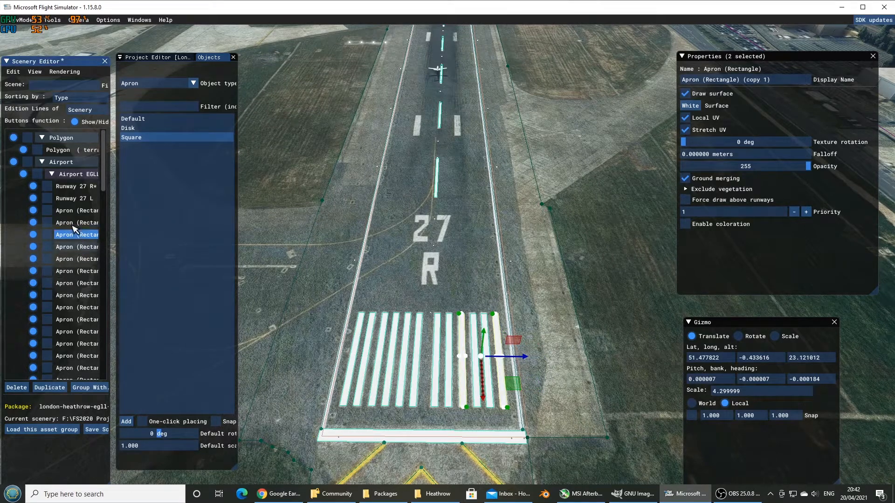
click(72, 223)
click(76, 211)
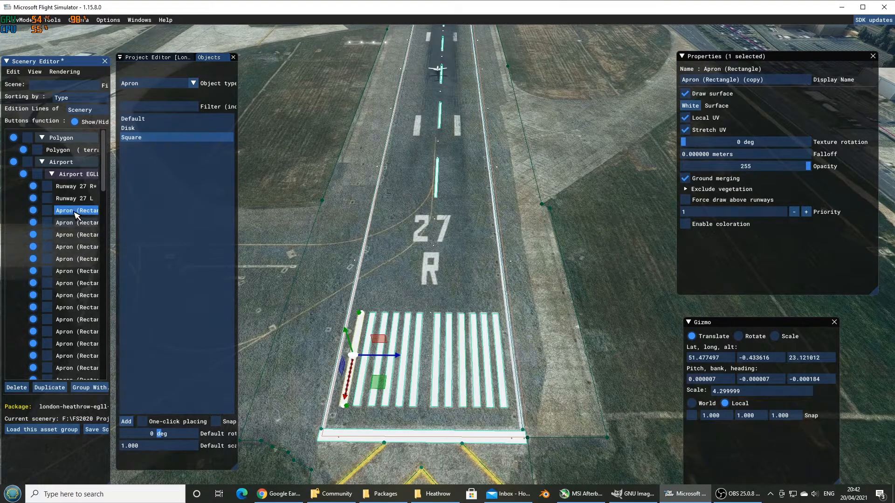
Select the two outermost 27 R threshold stripes together and extend the selection over the following Apron rectangles in the scenery list
click(75, 223)
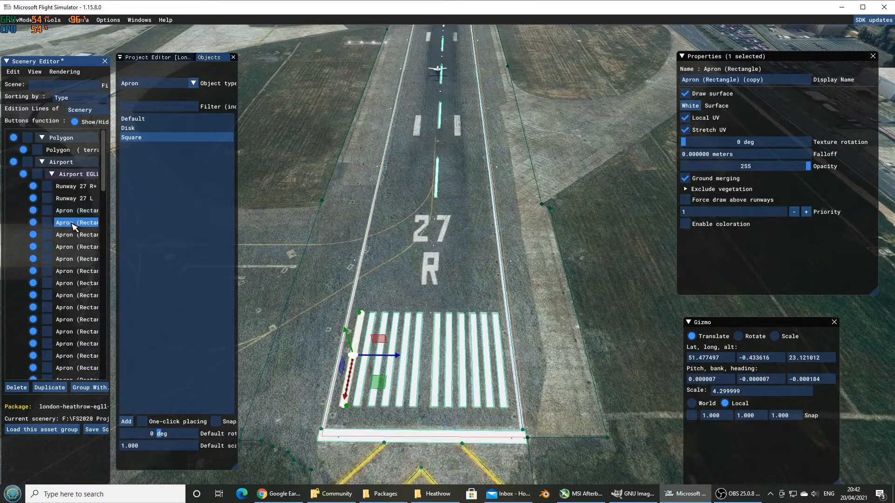
click(76, 235)
ctrl+click(73, 235)
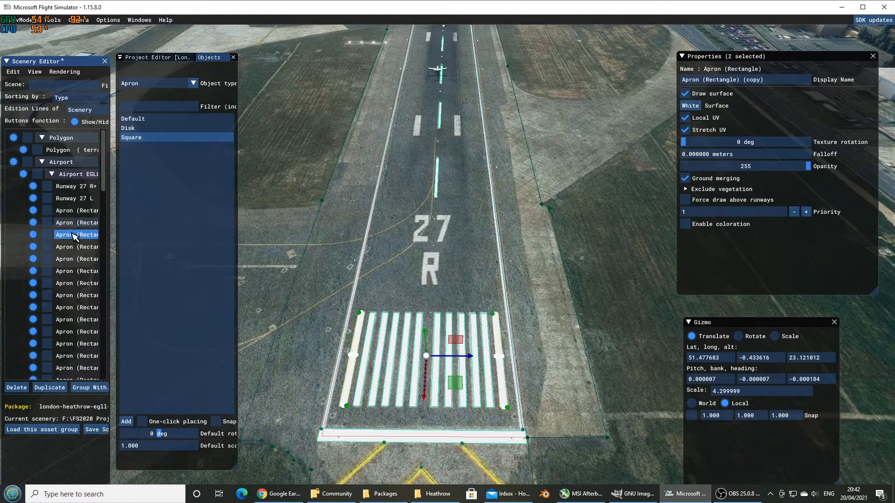
ctrl+click(76, 274)
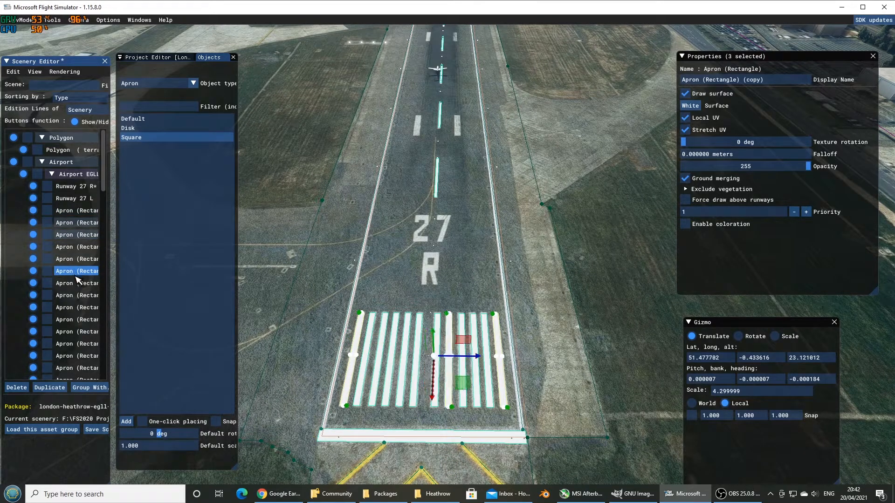
ctrl+click(74, 259)
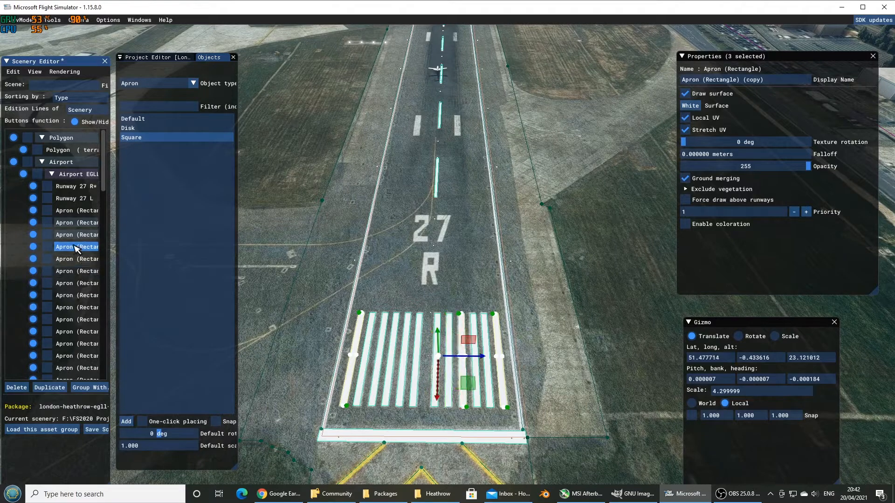
shift+click(77, 296)
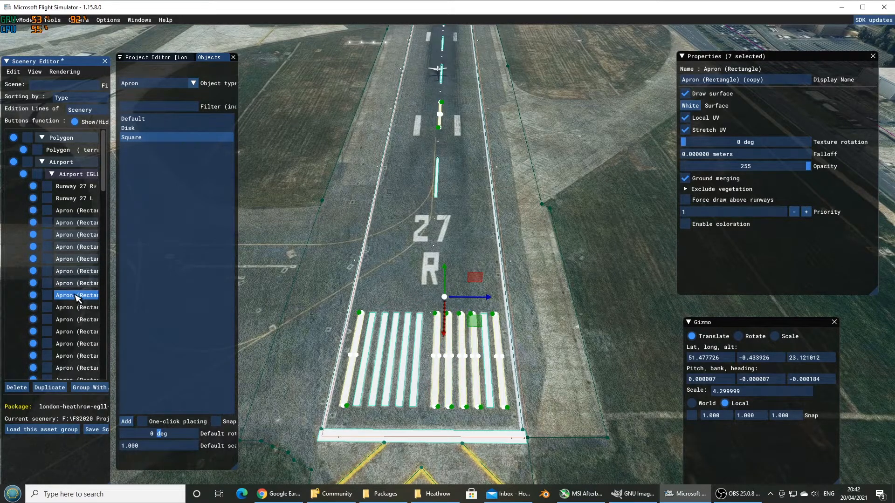
Check the neighbouring apron rectangles in the scenery list to identify which ones are runway 27R threshold stripes
click(77, 271)
click(77, 283)
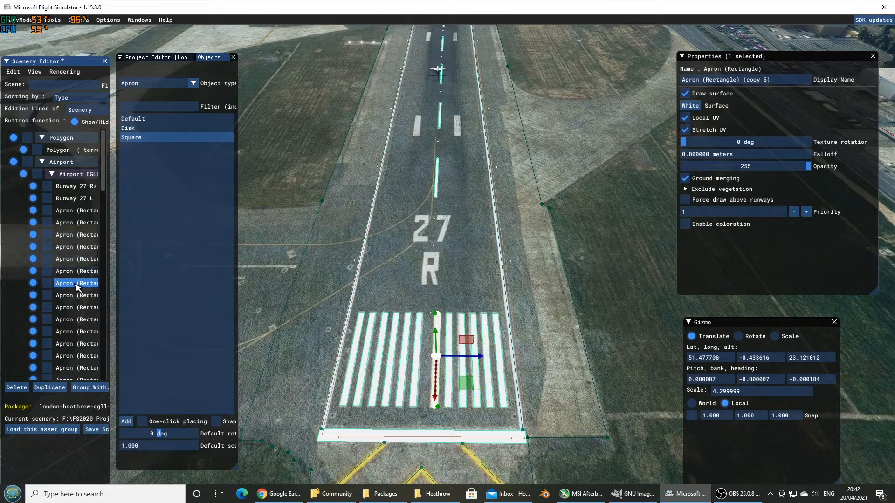
click(77, 294)
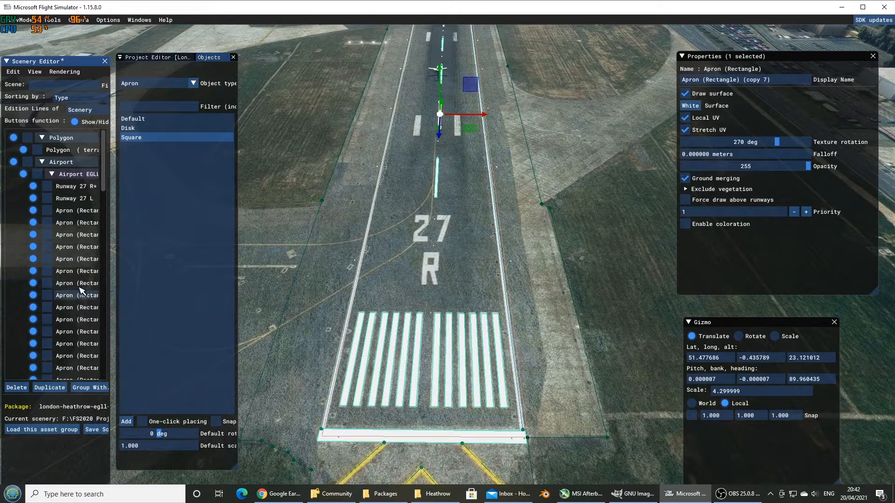
click(79, 288)
click(79, 296)
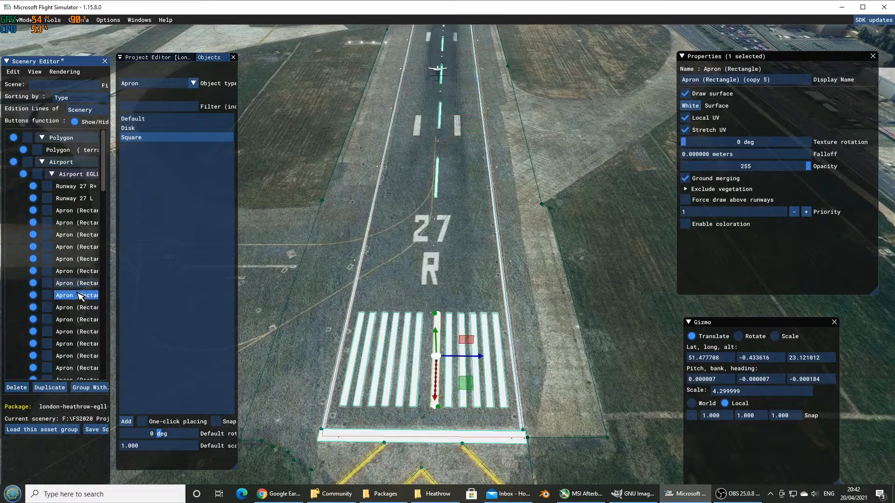
click(76, 285)
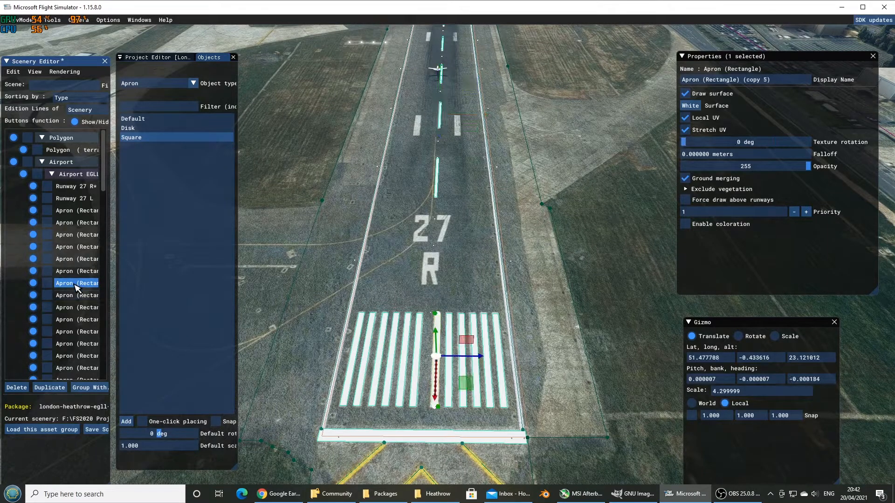
click(80, 223)
ctrl+click(81, 225)
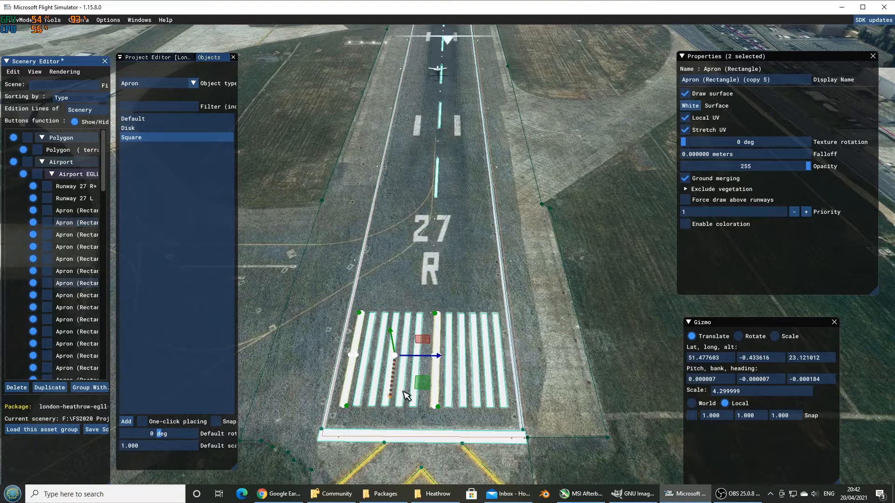
drag(423, 388, 419, 346)
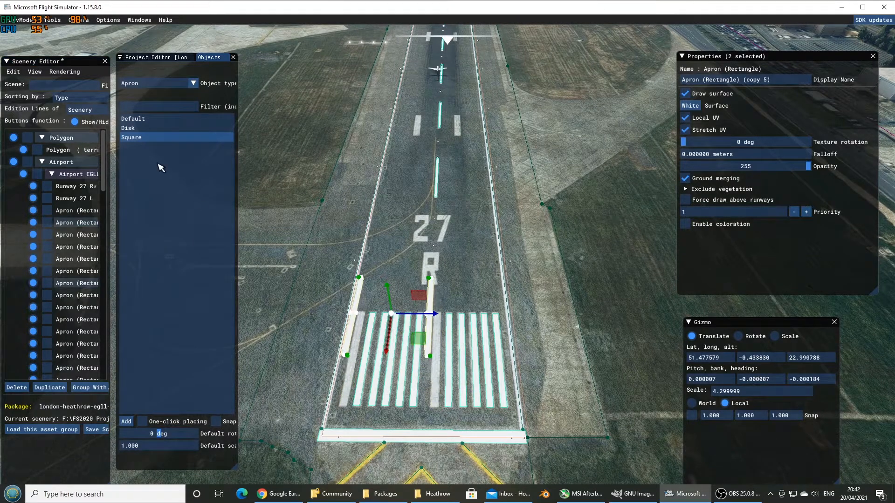
click(13, 72)
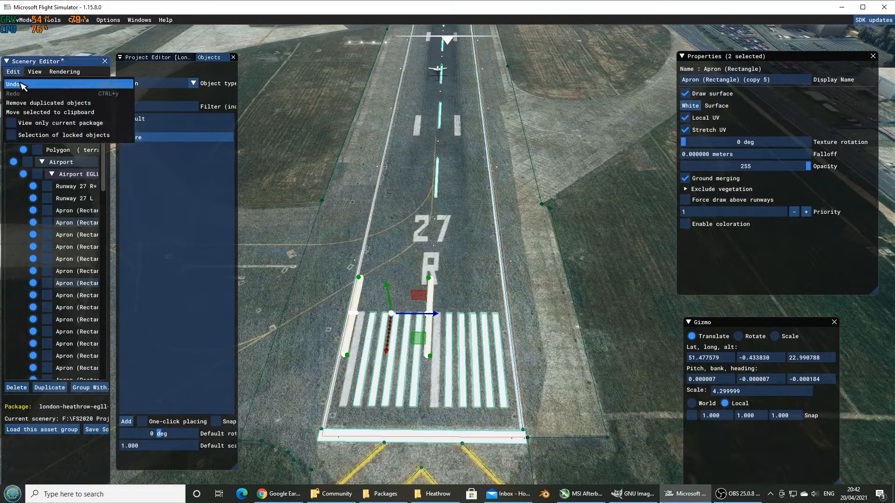
click(24, 83)
Select the six consecutive apron rectangles from copy to copy 5, leaving out the centreline dash copy 7
click(77, 223)
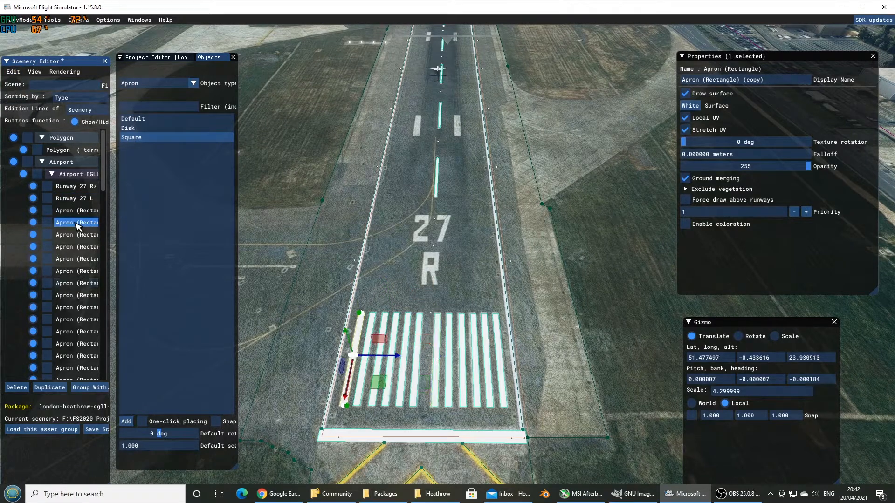
ctrl+click(78, 282)
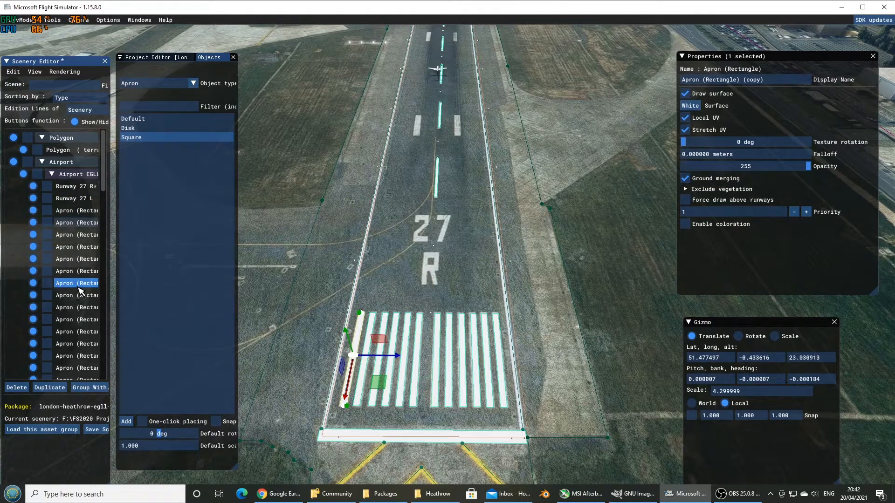
click(75, 234)
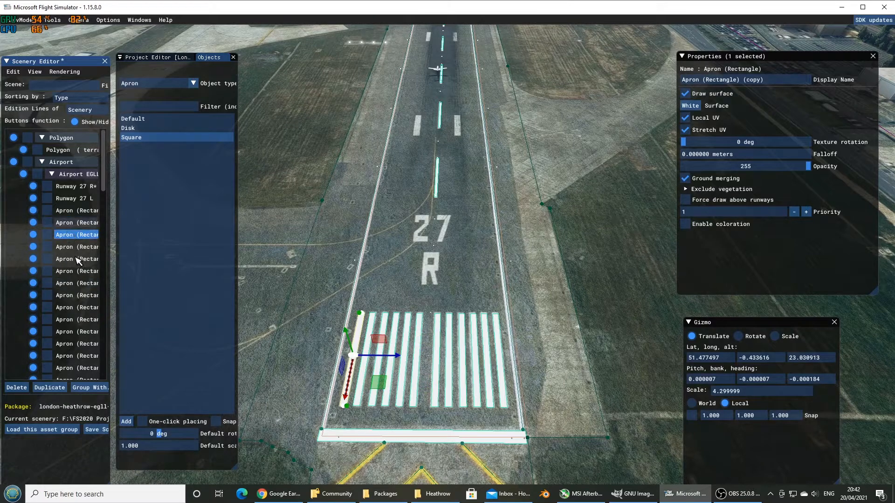
shift+click(75, 272)
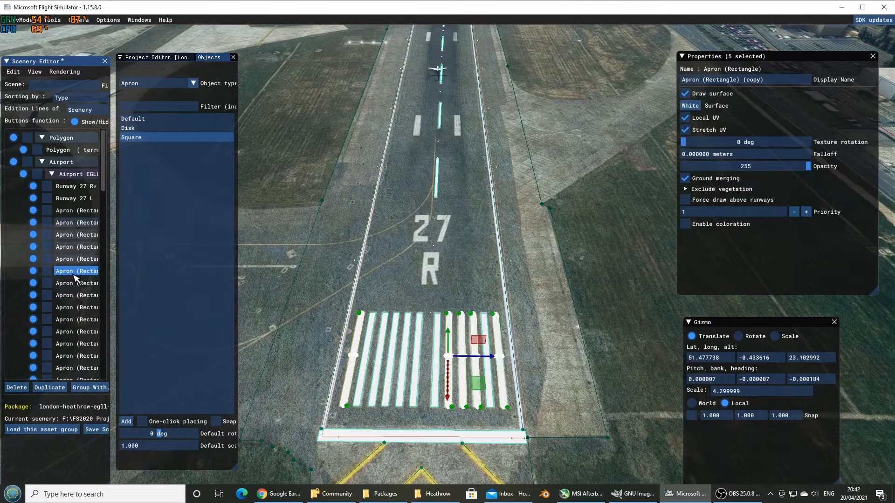
shift+click(76, 285)
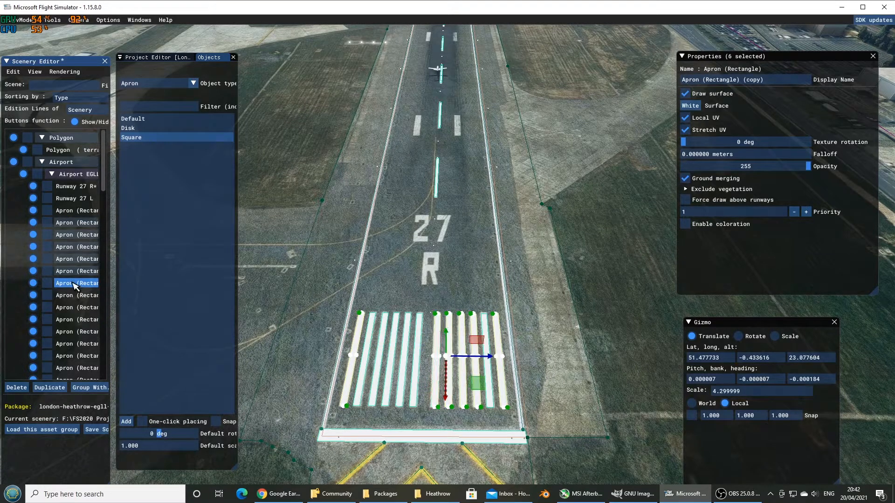
shift+click(74, 295)
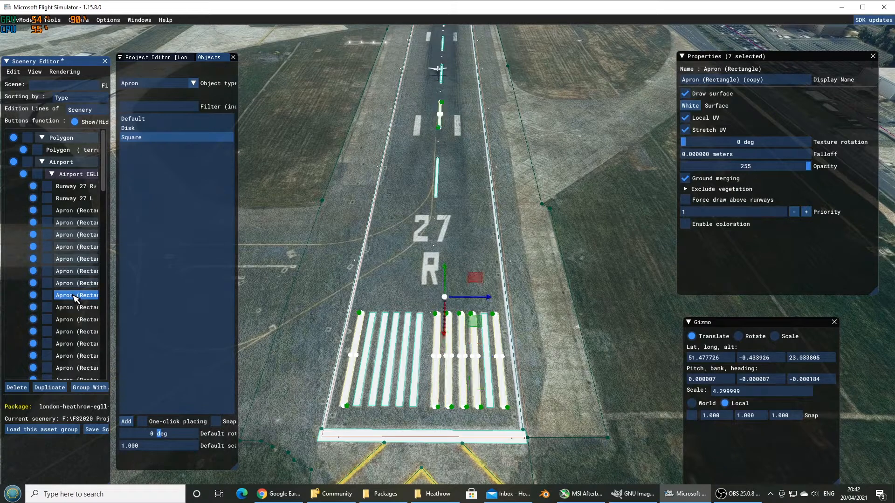
click(74, 284)
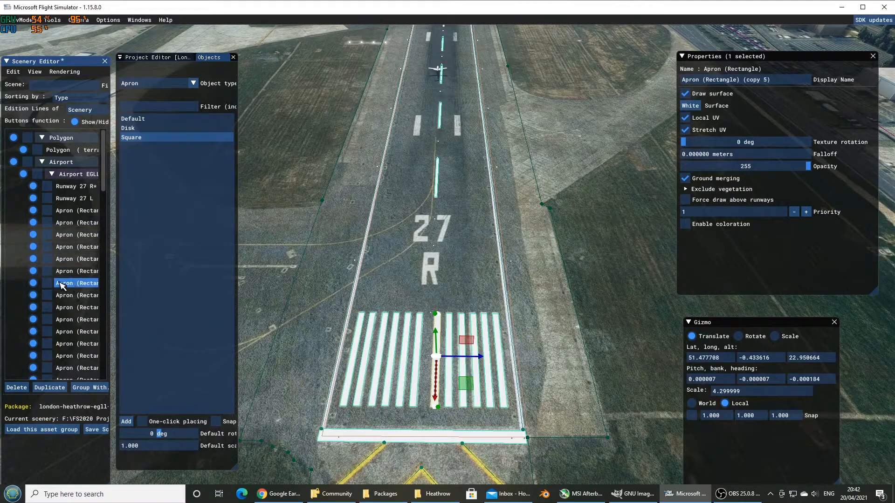
shift+click(70, 222)
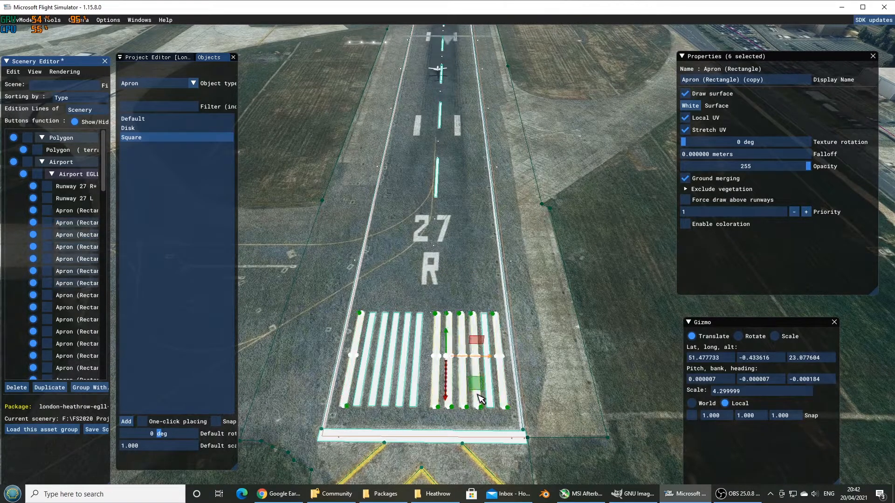
Move the six selected stripes along the runway from the 27R threshold to the 09L threshold markings at the opposite end
drag(476, 387, 477, 346)
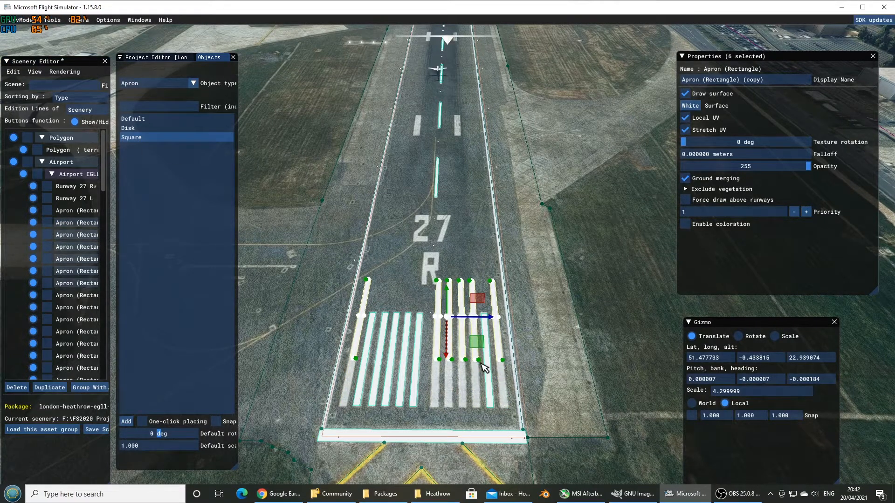
key(s)
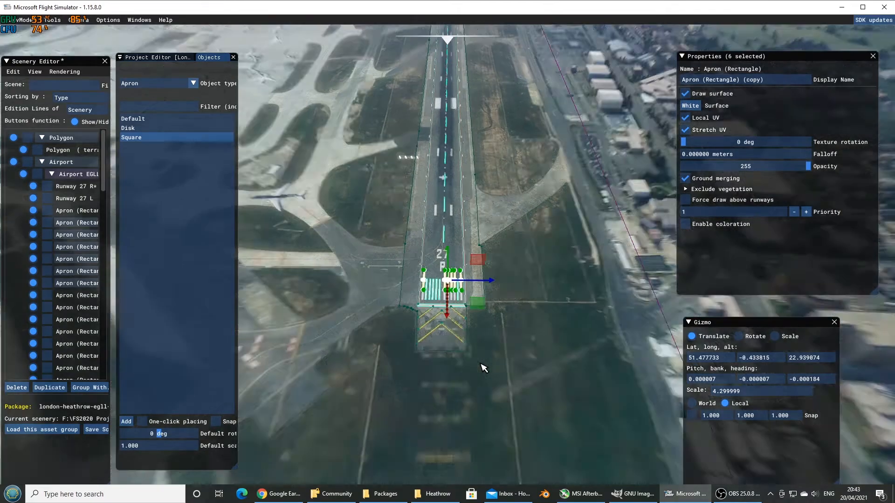
key(s)
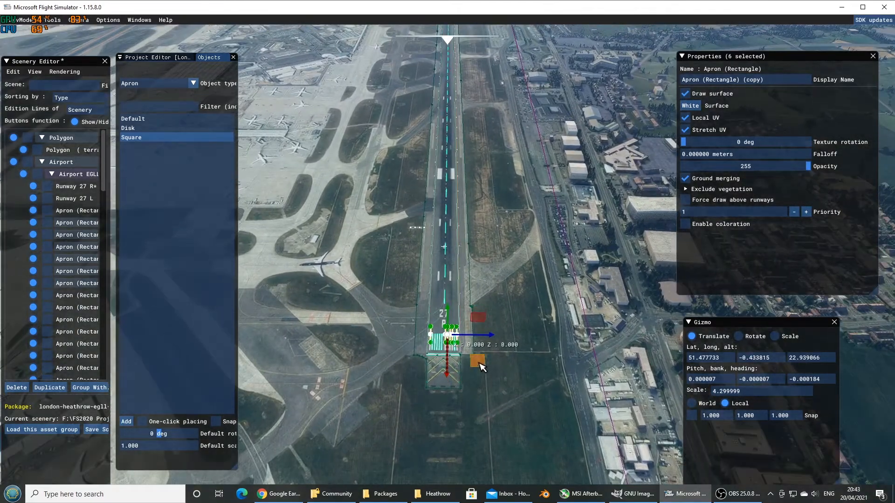
drag(480, 366, 487, 294)
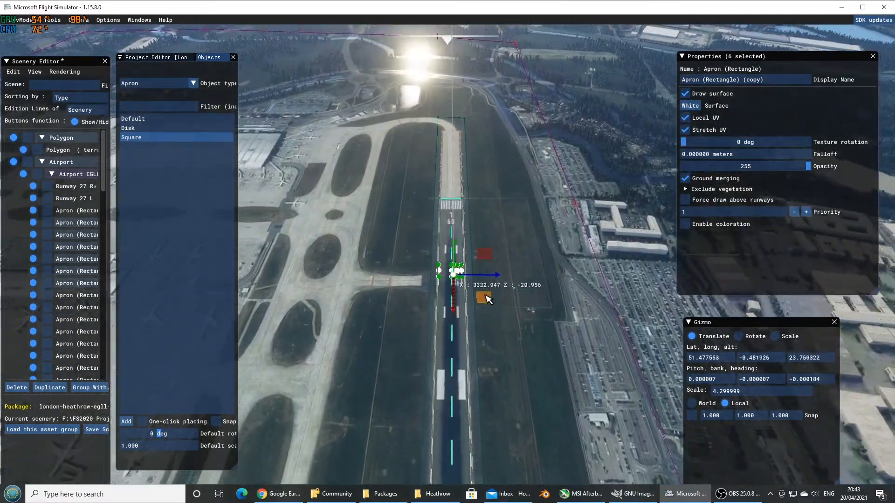
key(w)
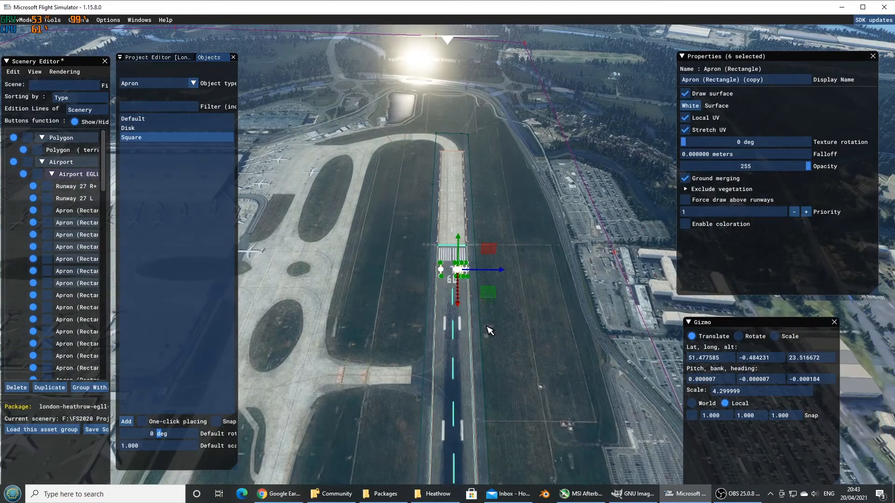
key(f)
key(w)
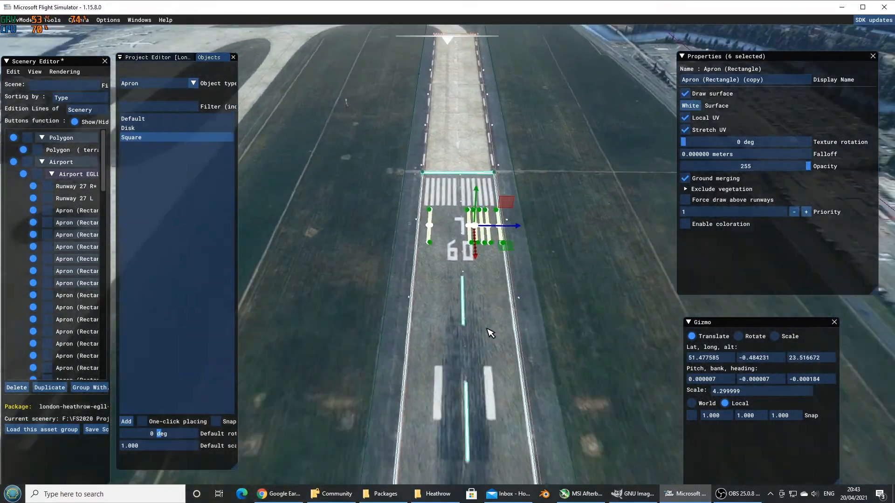
key(d)
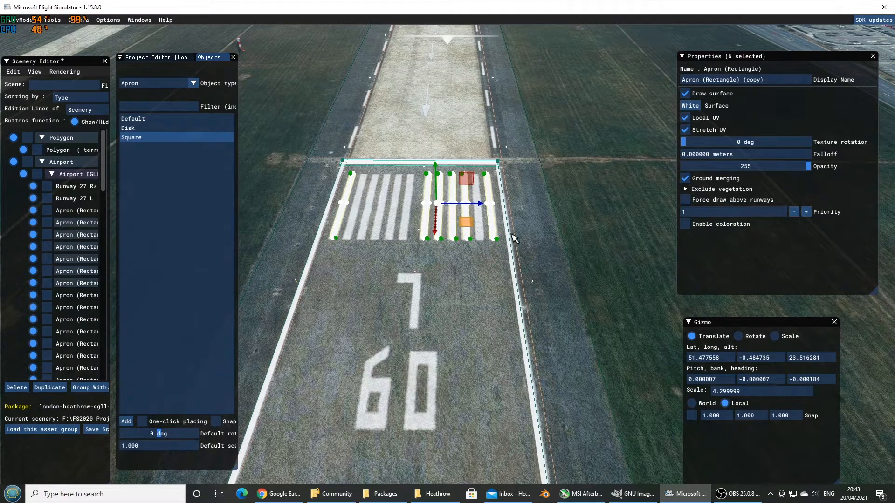
Fine-align the six stripes lengthwise with the painted 09L threshold stripes, working from an overhead view
right_drag(551, 202, 552, 369)
key(a)
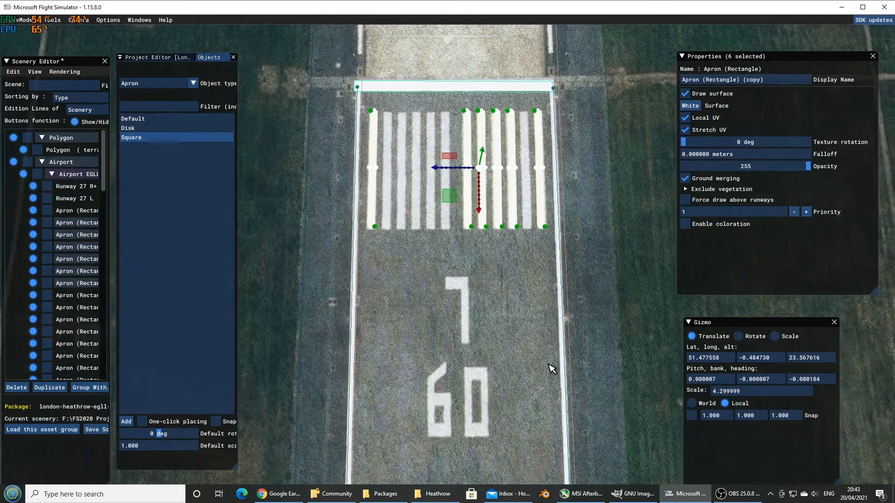
key(r)
key(w)
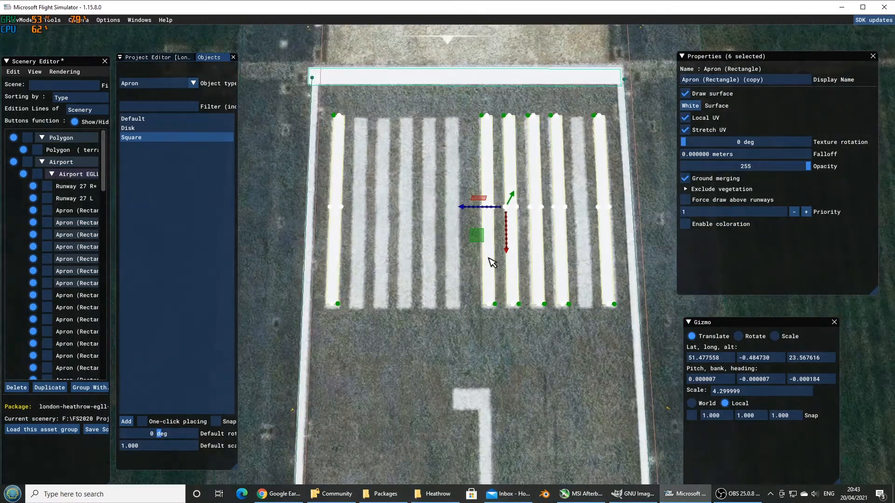
drag(480, 238, 481, 239)
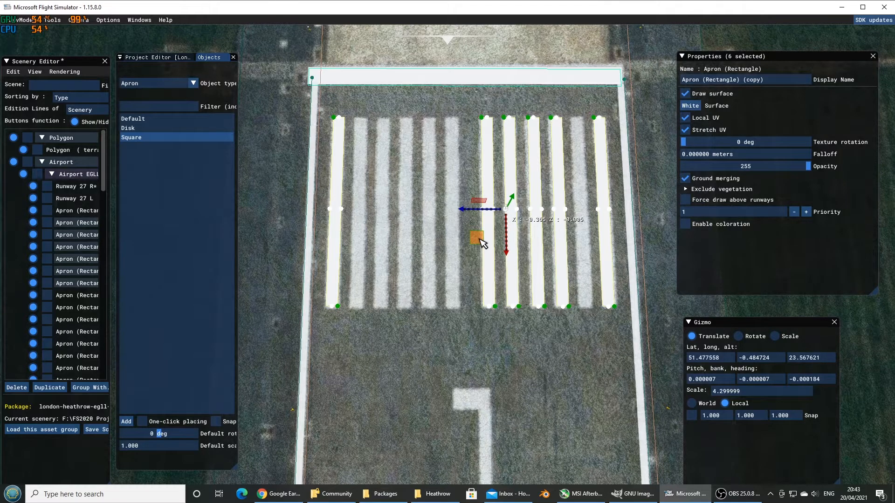
Duplicate the outermost stripe beside the uncovered group three times, placing the copies over the next three painted stripes
click(341, 182)
click(340, 182)
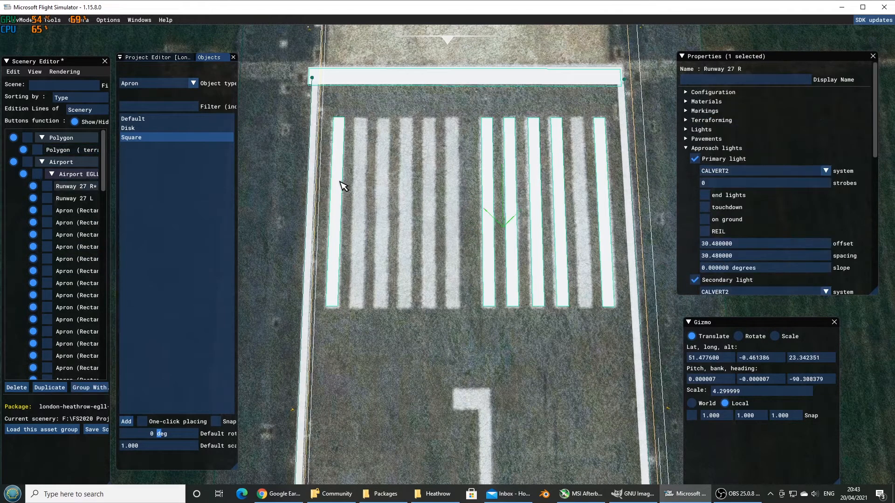
click(341, 181)
click(340, 182)
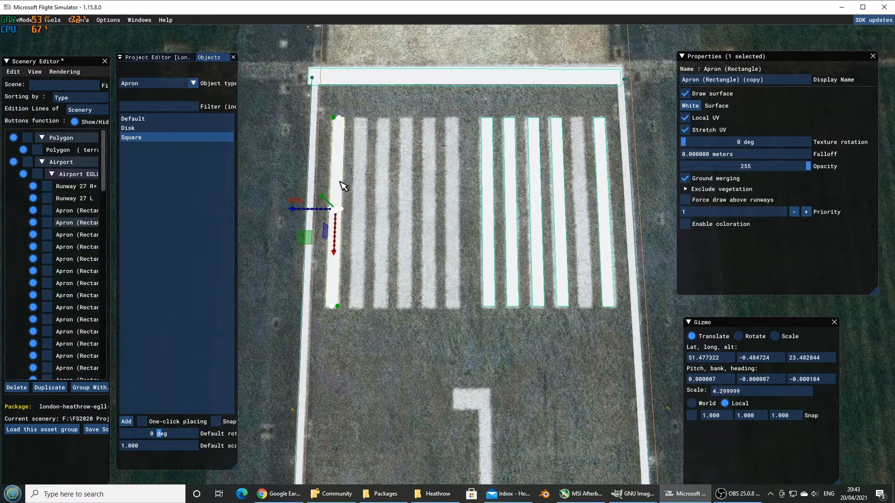
click(50, 388)
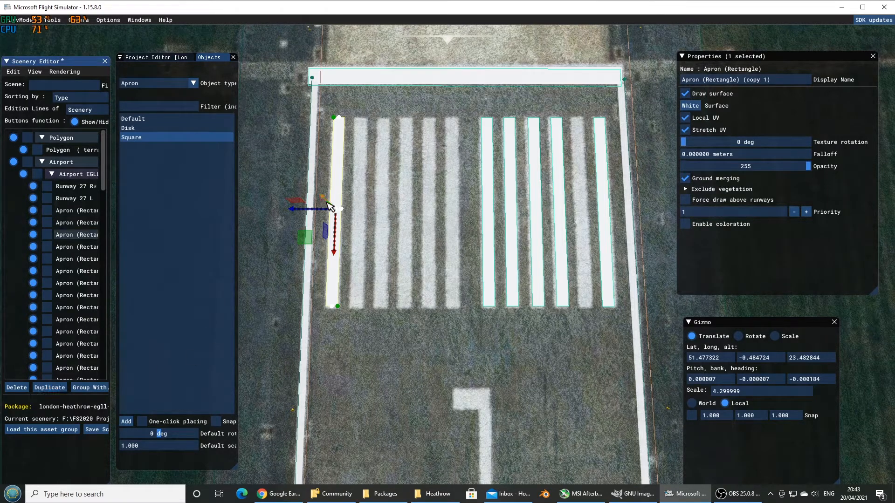
drag(309, 209, 375, 217)
click(49, 387)
click(50, 387)
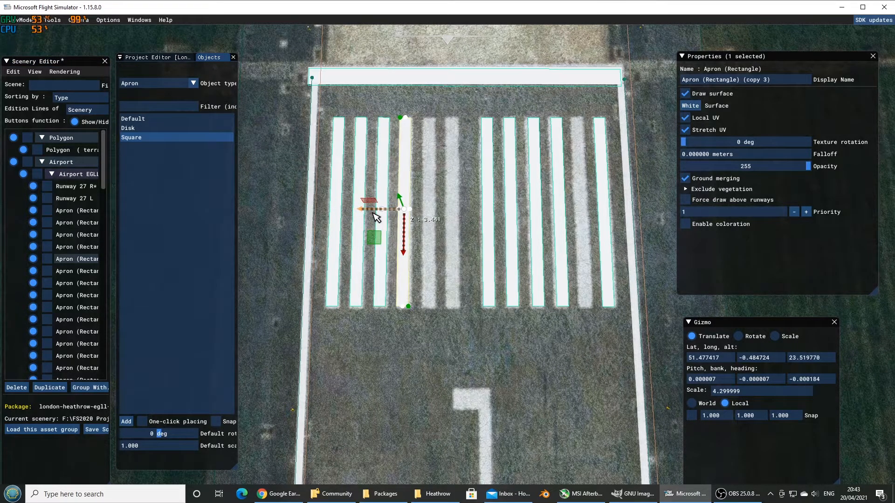
drag(375, 217, 377, 219)
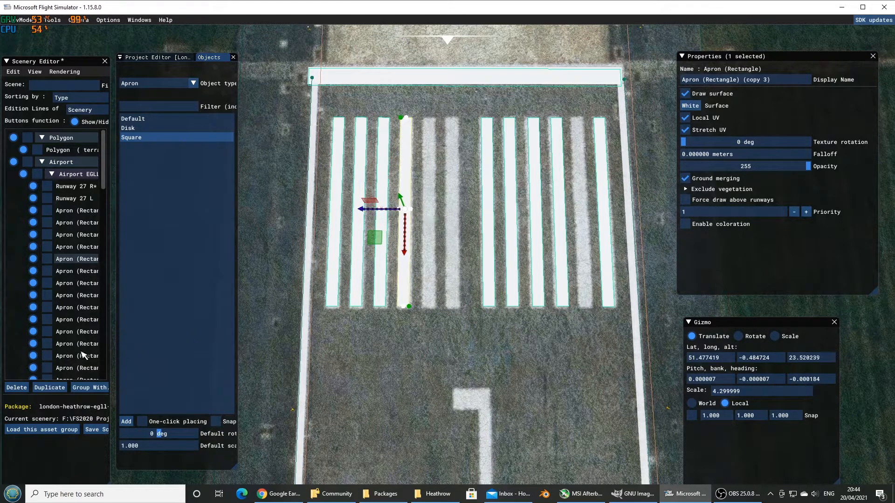
Duplicate the stripe three more times, covering the last two painted stripes of that group and the gap in the other group
click(49, 387)
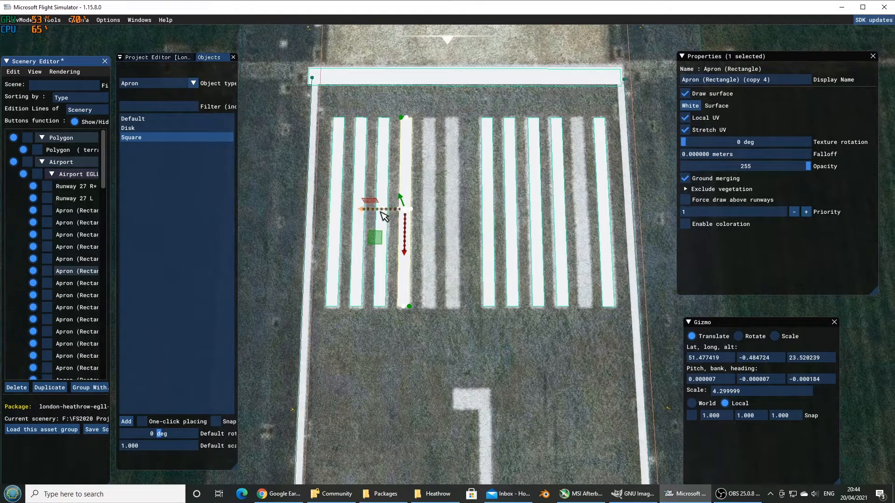
drag(383, 216, 418, 224)
click(49, 387)
click(55, 387)
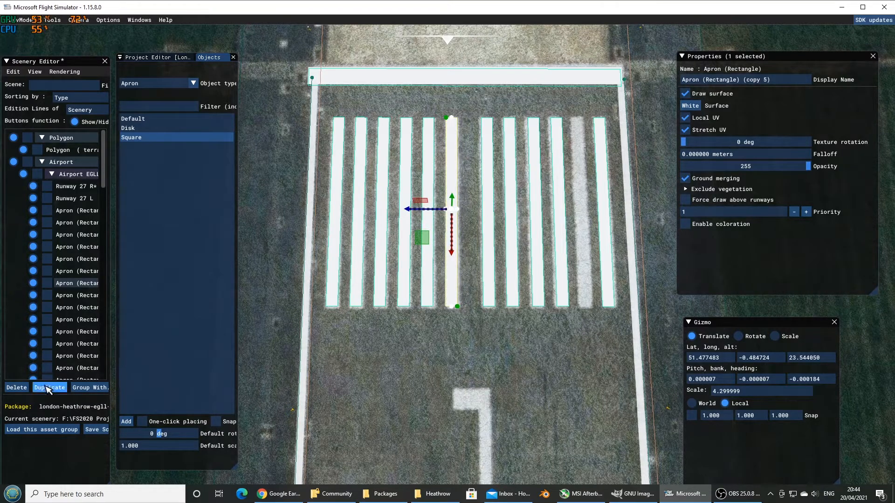
drag(427, 216, 554, 233)
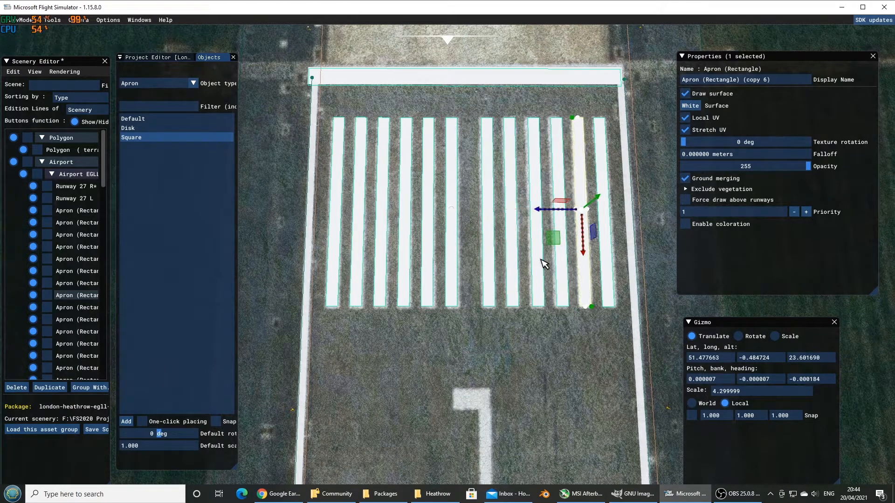
scroll(495, 356, down, 2)
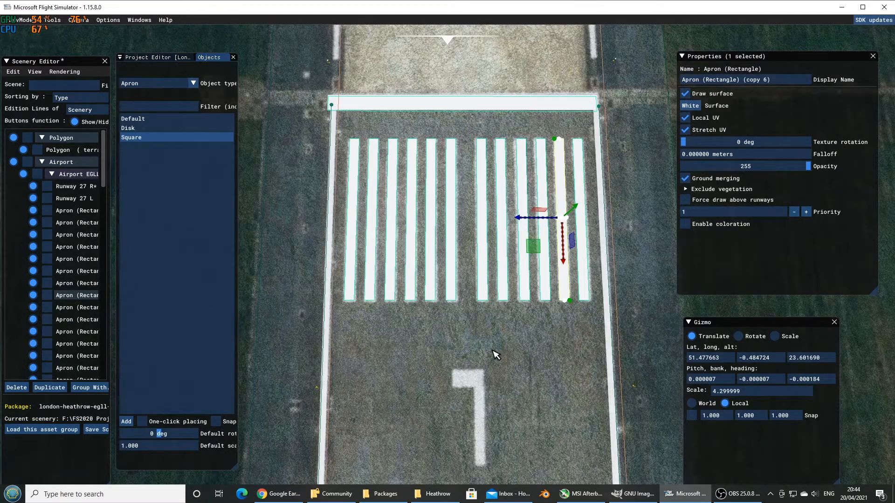
scroll(495, 356, down, 4)
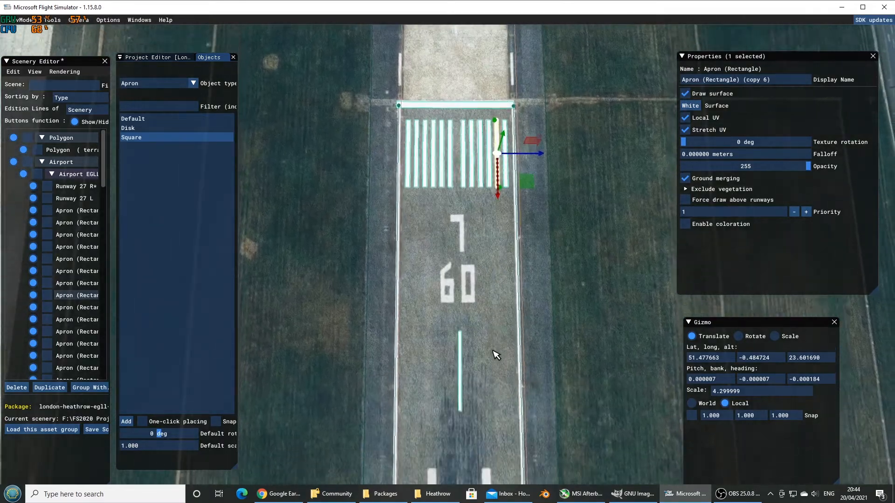
At the 27R threshold, duplicate the white stripe beside the uncovered outermost marking and place the copy over that marking
key(s)
key(s)
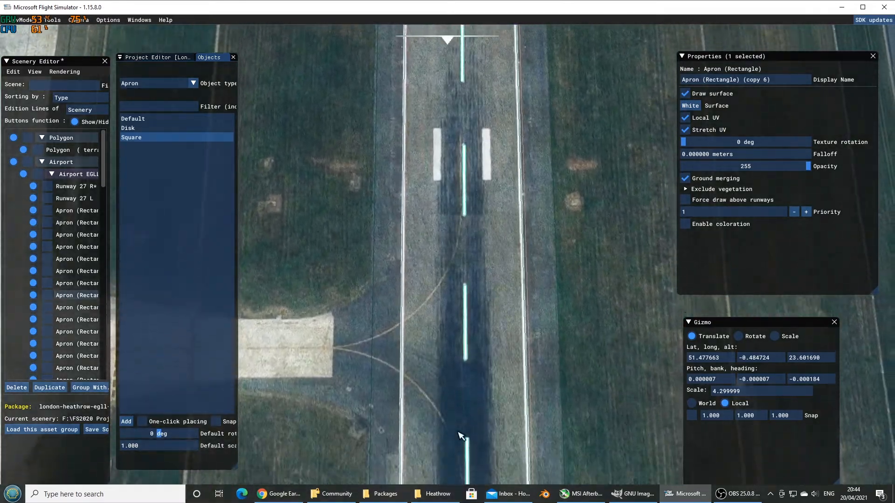
key(s)
scroll(438, 350, down, 2)
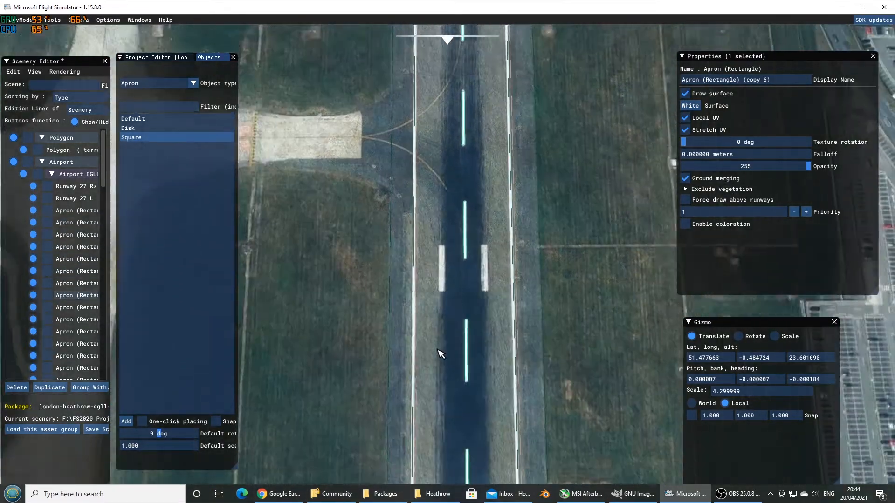
key(s)
scroll(438, 351, down, 4)
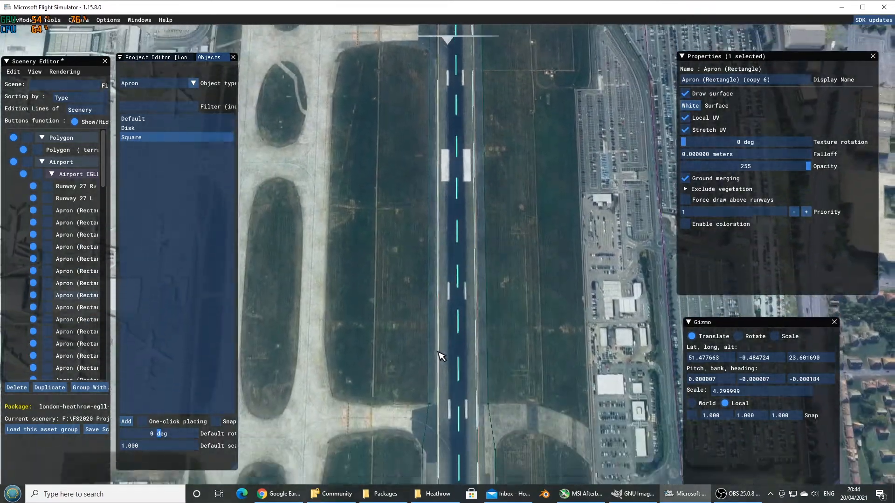
scroll(465, 379, down, 3)
key(s)
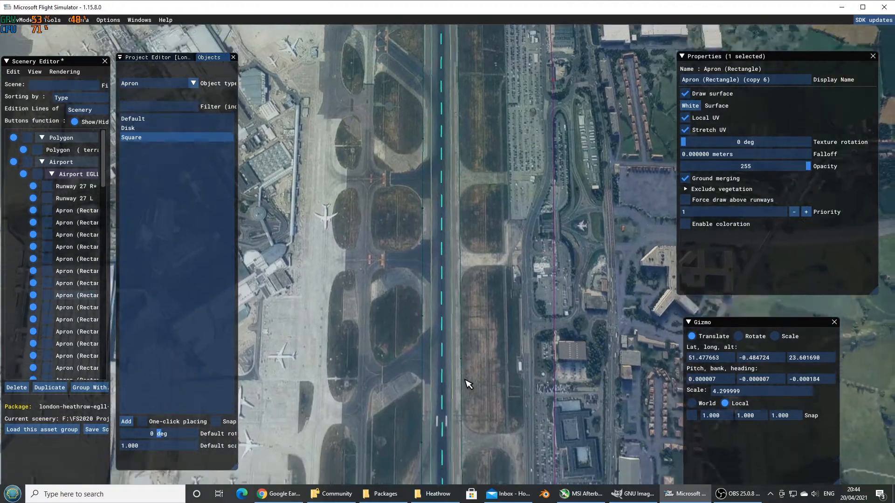
scroll(468, 383, up, 2)
scroll(466, 385, up, 5)
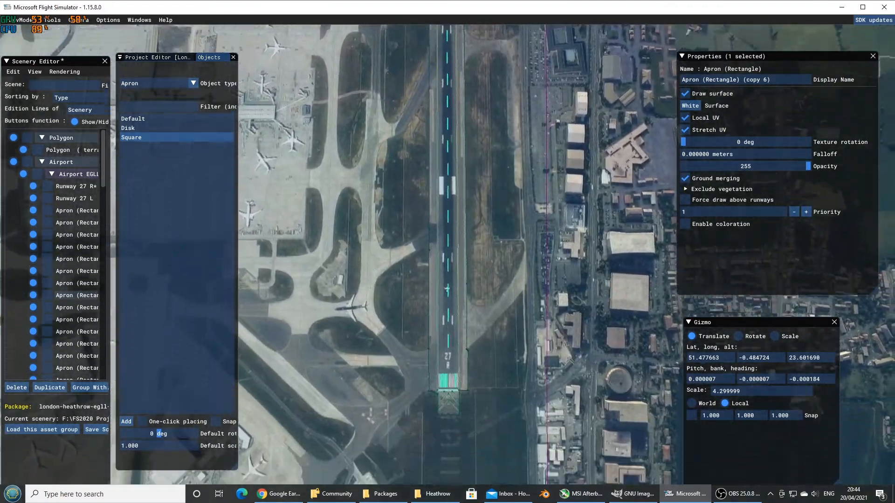
scroll(466, 384, up, 4)
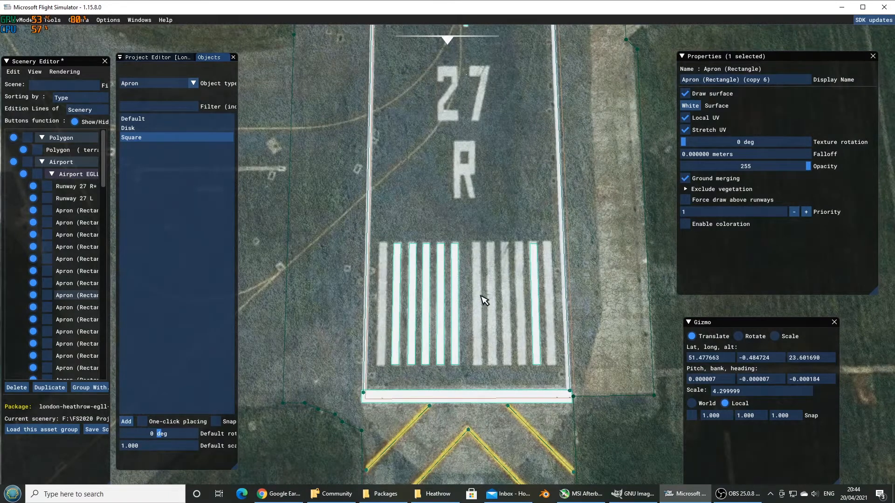
click(397, 300)
click(396, 300)
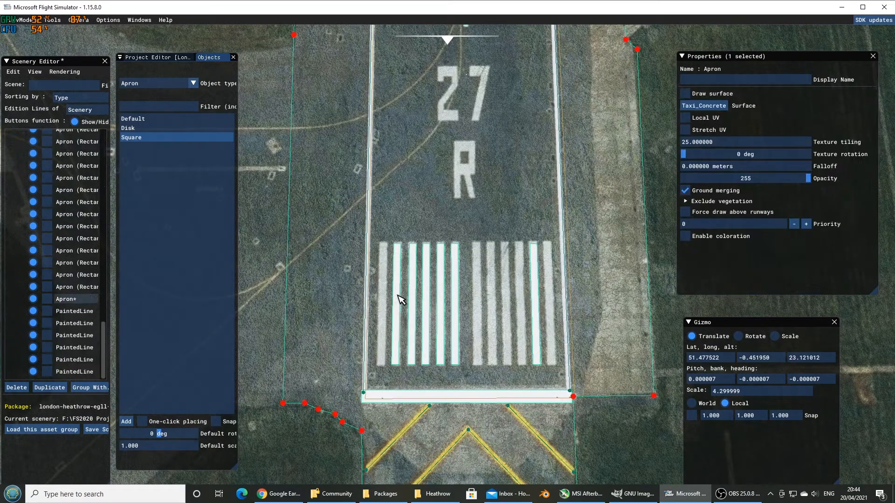
scroll(401, 327, up, 5)
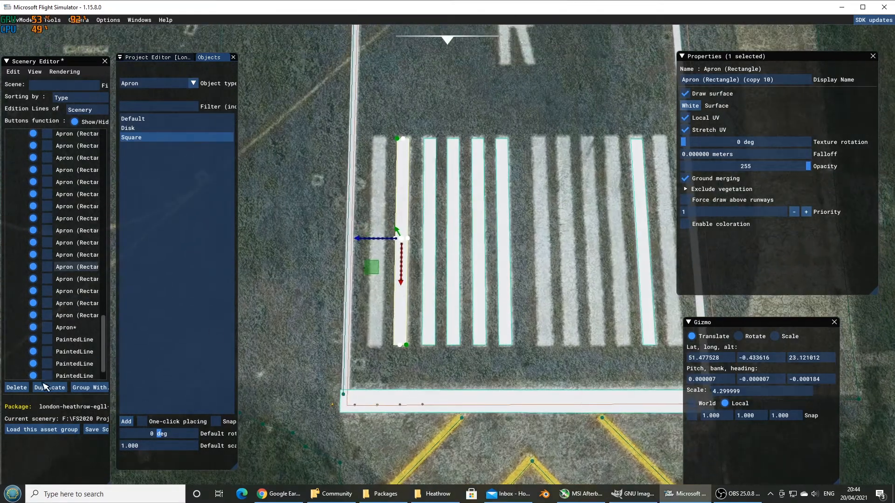
click(43, 389)
drag(378, 243, 353, 250)
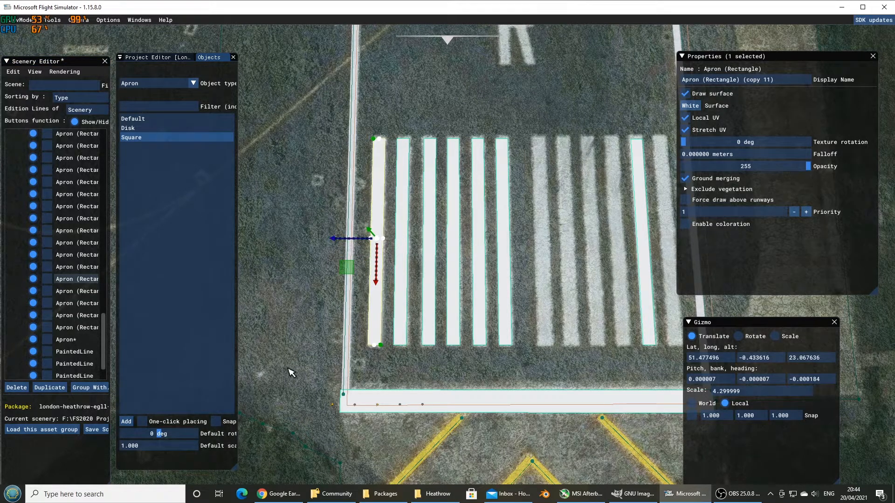
Duplicate the stripe three times over the first three painted stripes of the other group, nudging the third copy lengthwise
click(49, 387)
drag(346, 243, 511, 267)
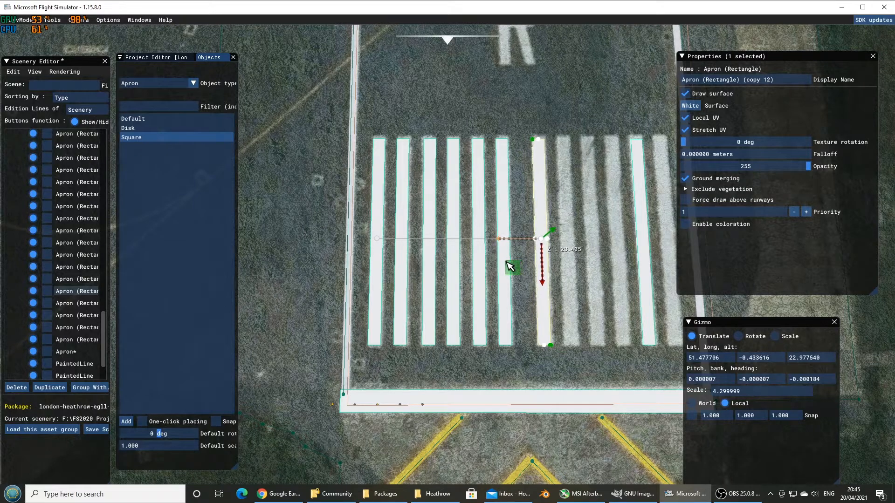
click(50, 387)
drag(508, 239, 535, 242)
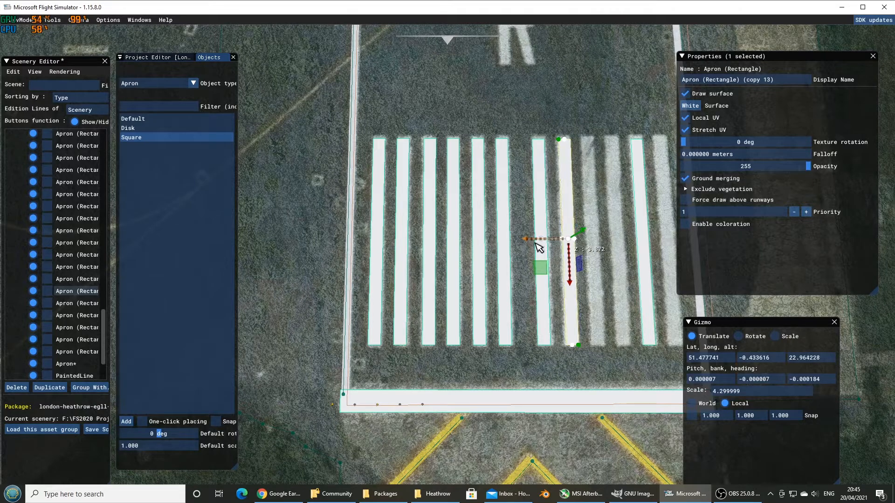
click(50, 387)
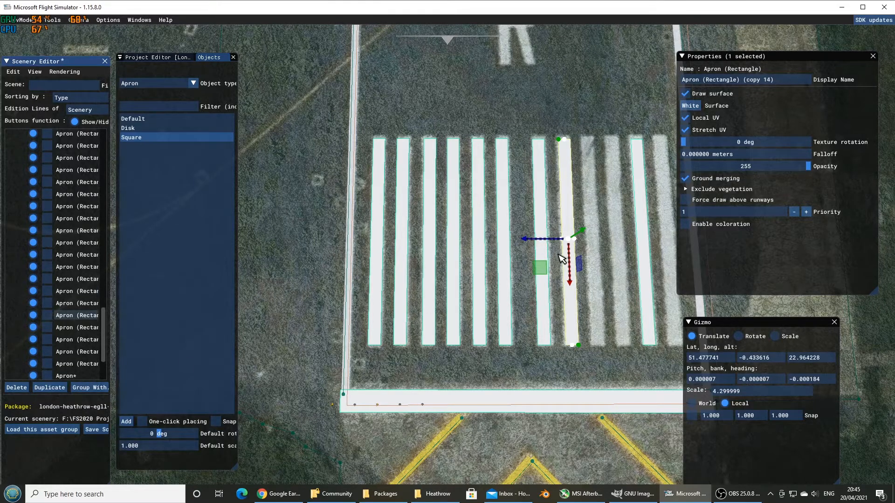
drag(543, 240, 567, 241)
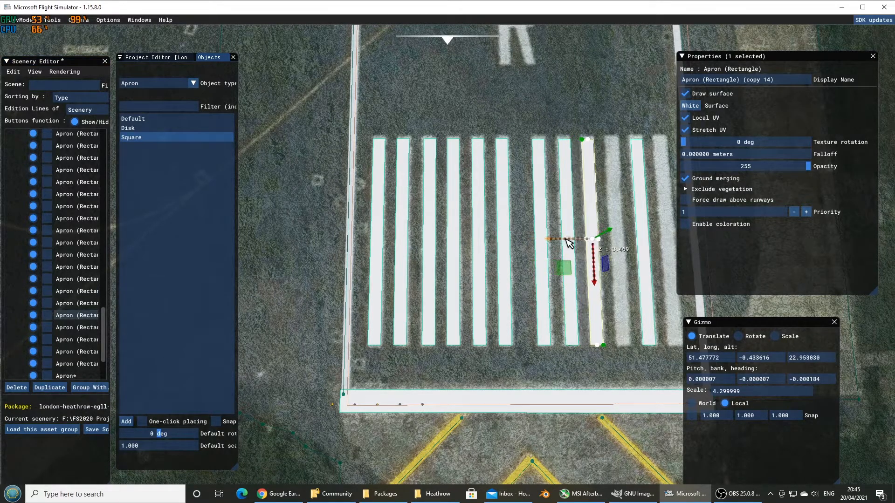
drag(597, 278, 597, 277)
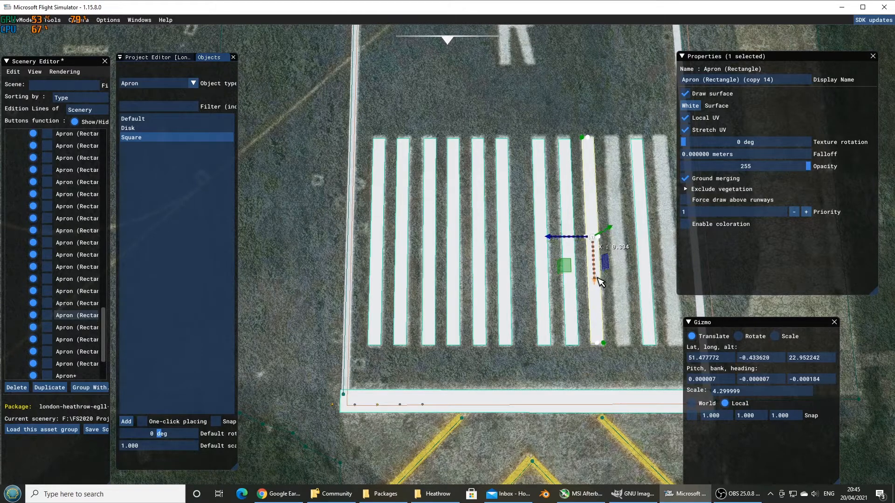
Duplicate the stripe twice more, covering the last two uncovered painted stripes on either side of the existing outer stripe
click(49, 387)
drag(559, 240, 584, 241)
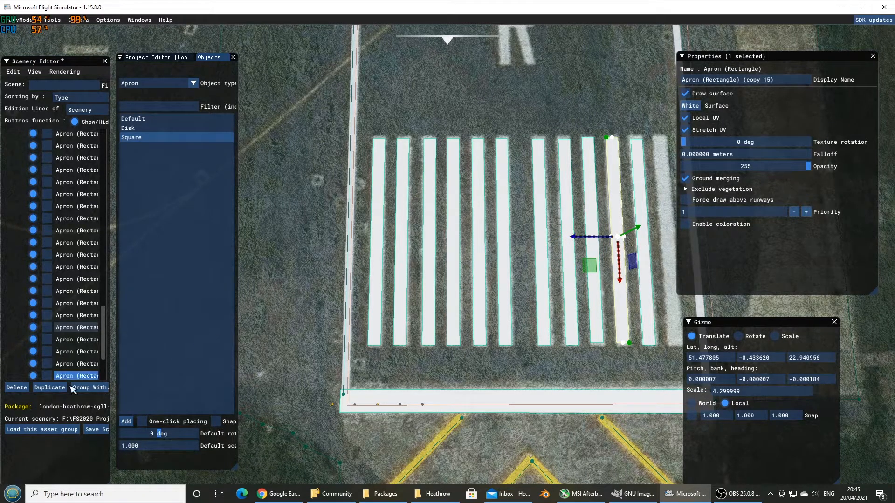
click(50, 388)
drag(582, 239, 633, 240)
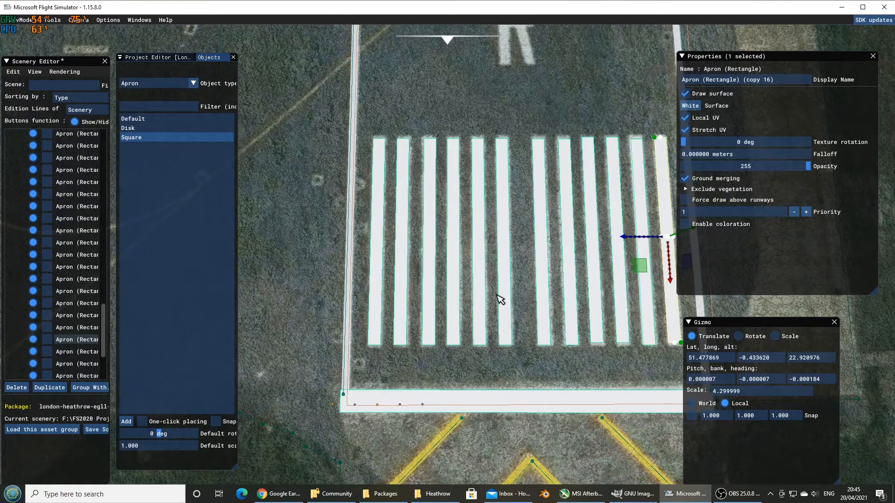
Duplicate the outermost 27R stripe and move the copy along the runway to the wide painted block beside the centreline
scroll(500, 299, down, 4)
scroll(500, 299, up, 4)
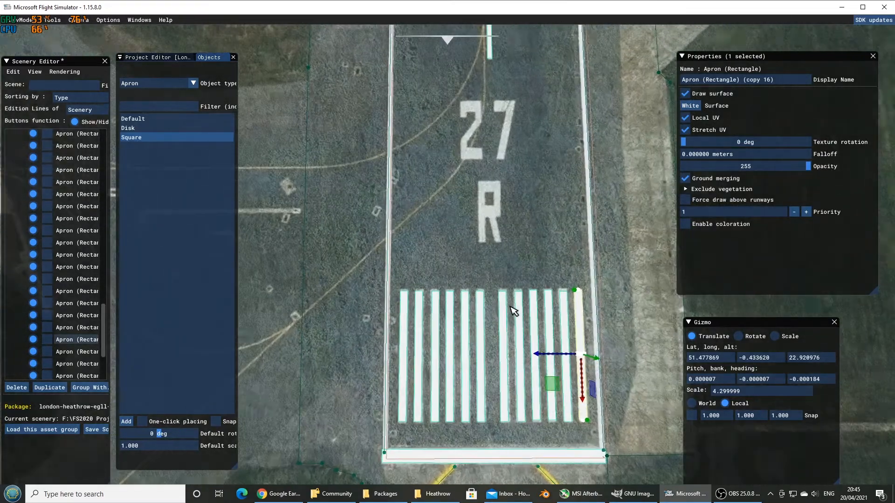
scroll(510, 335, down, 1)
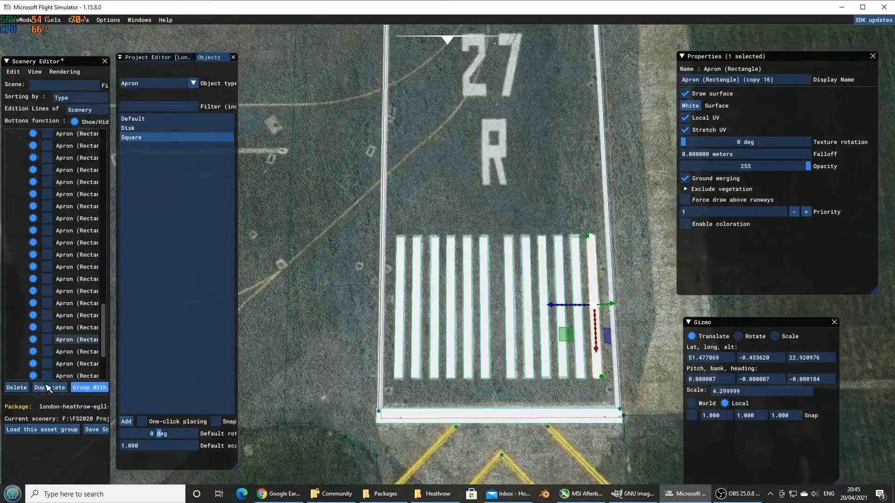
click(49, 387)
drag(571, 341, 514, 256)
scroll(565, 273, up, 3)
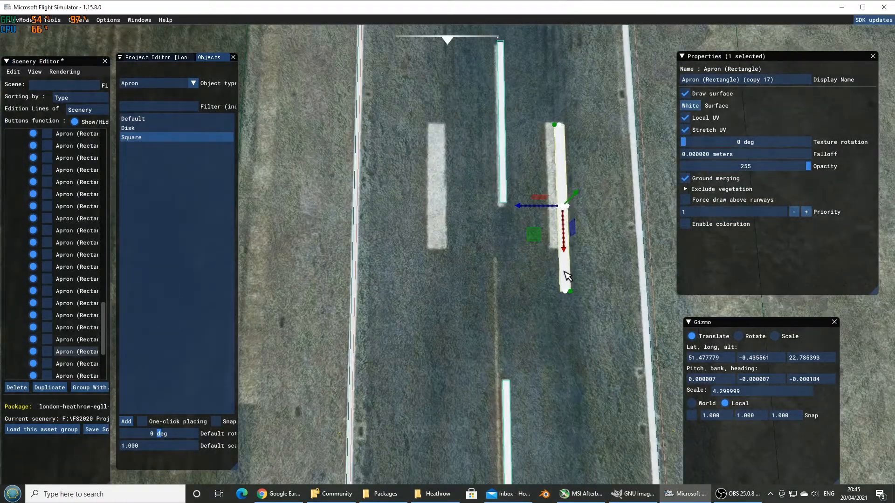
scroll(568, 276, down, 3)
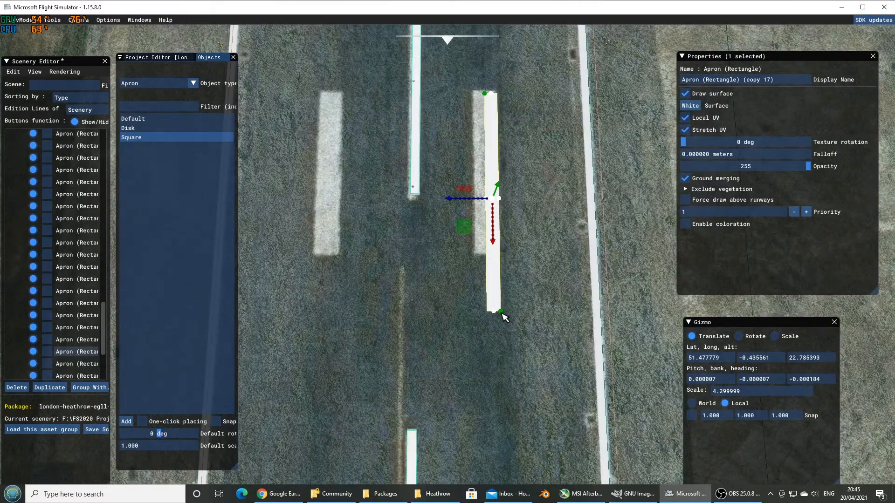
Try to reshape the copied rectangle from its corner points and undo the last adjustment
click(501, 312)
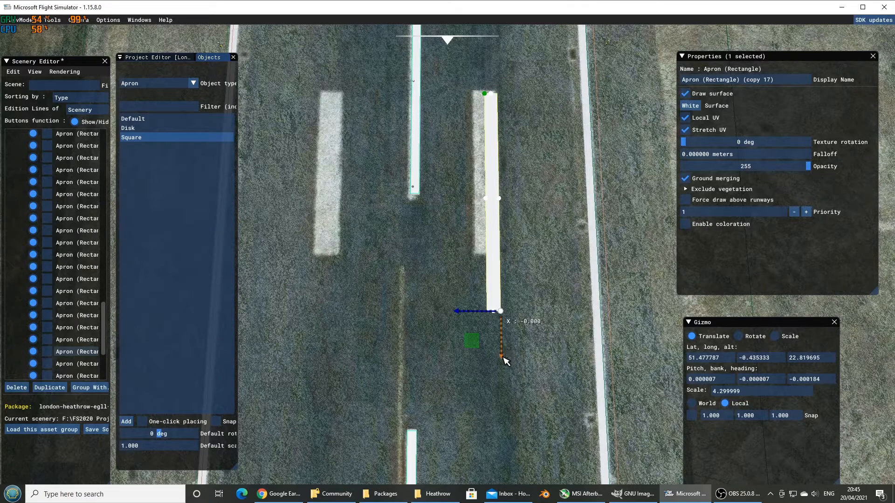
click(485, 94)
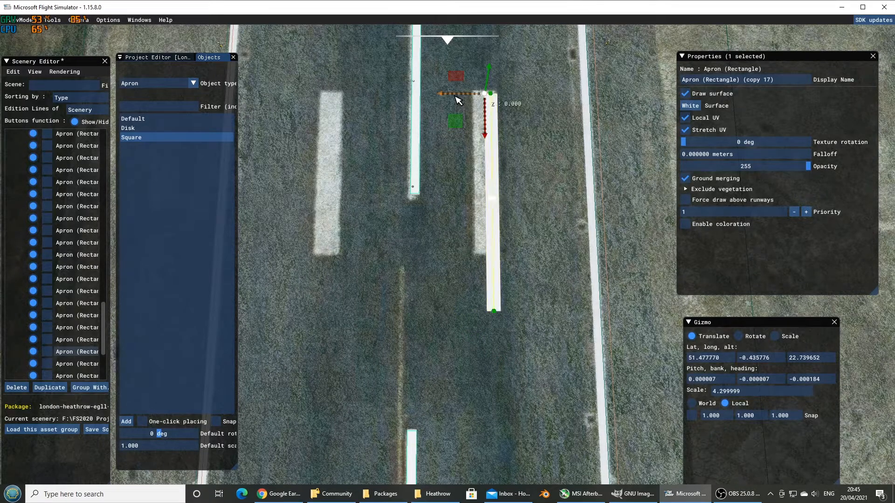
click(13, 71)
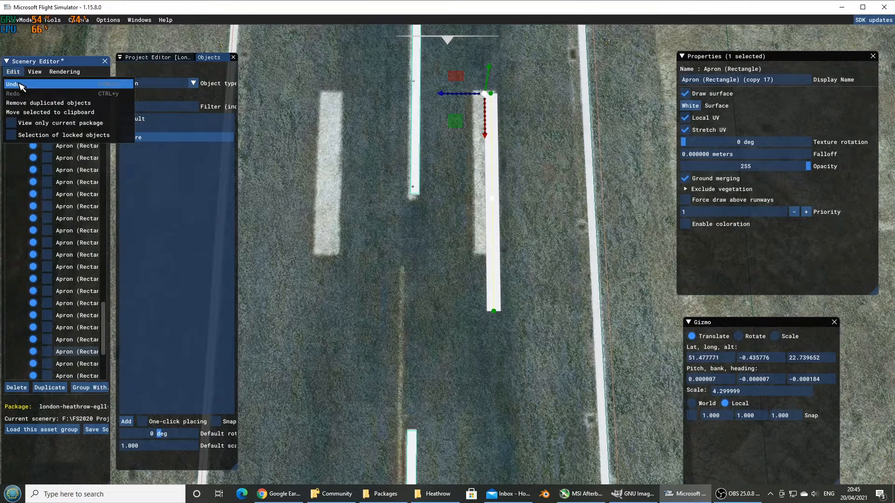
click(21, 82)
Widen the copied rectangle slightly toward the centreline, working from its far corner point
click(501, 313)
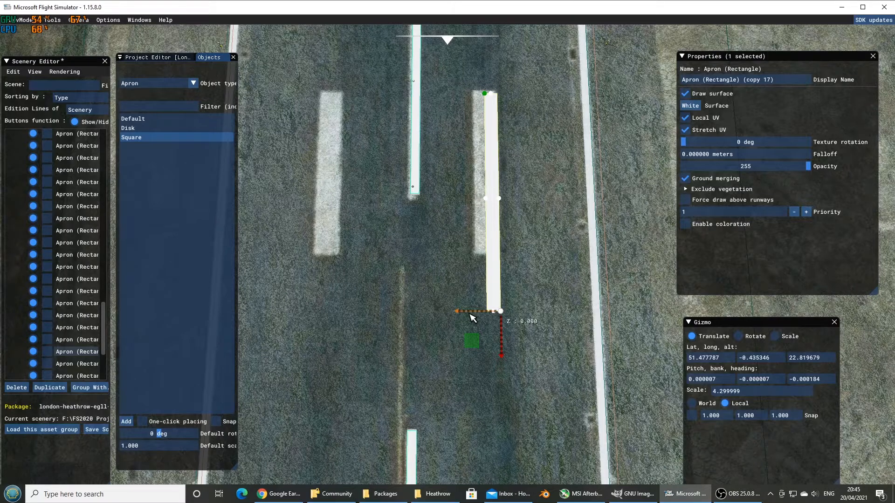
drag(470, 314, 465, 315)
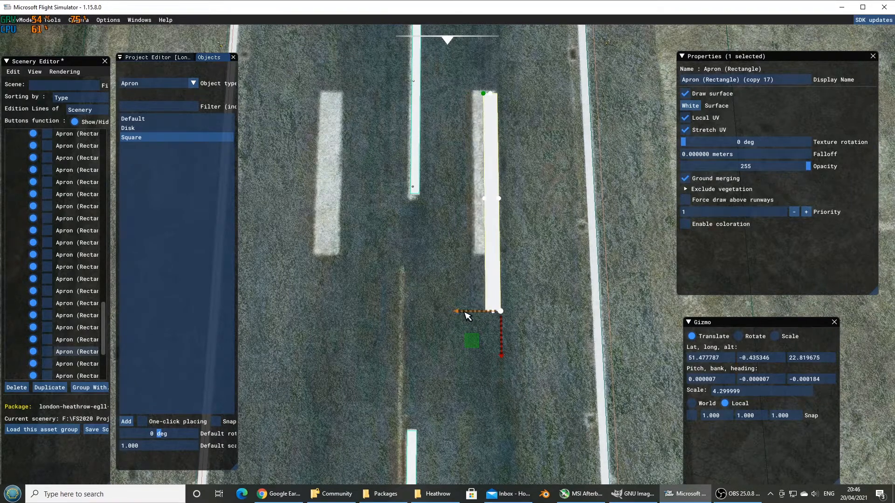
scroll(469, 317, up, 3)
middle_drag(510, 335, 509, 335)
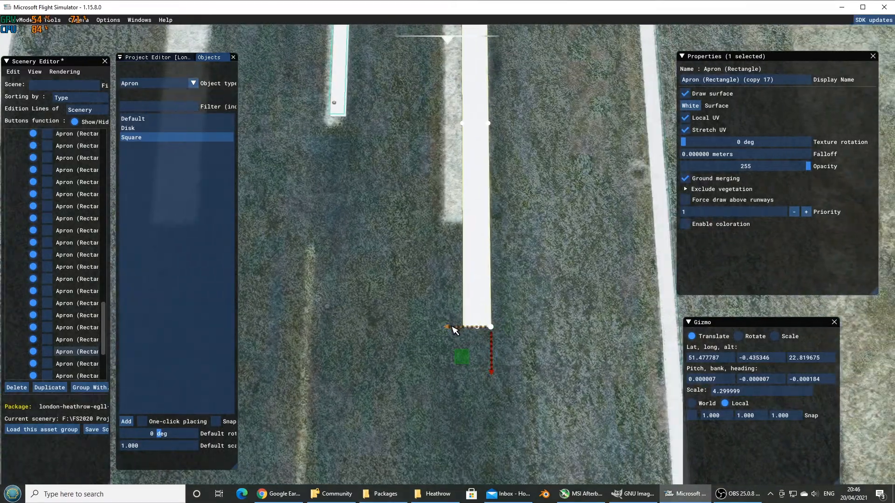
Move the rectangle onto the plain runway in line with the painted block and widen it to the block's width
click(489, 131)
click(487, 130)
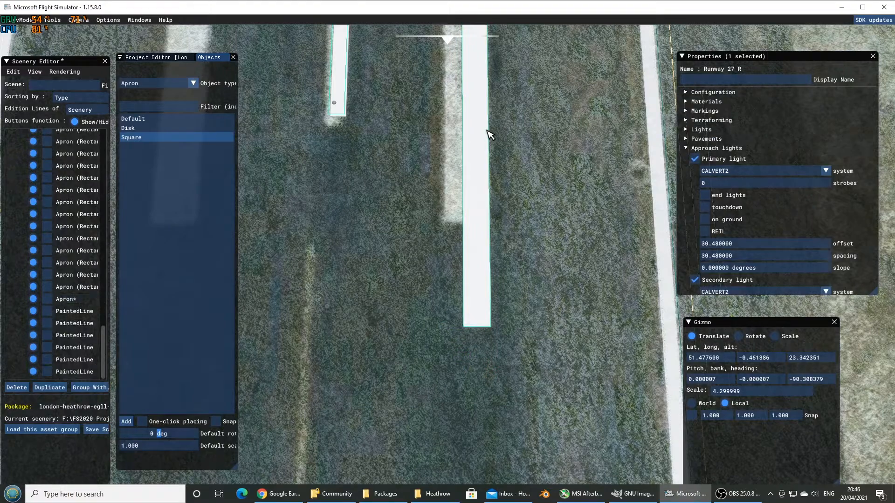
click(484, 132)
click(483, 133)
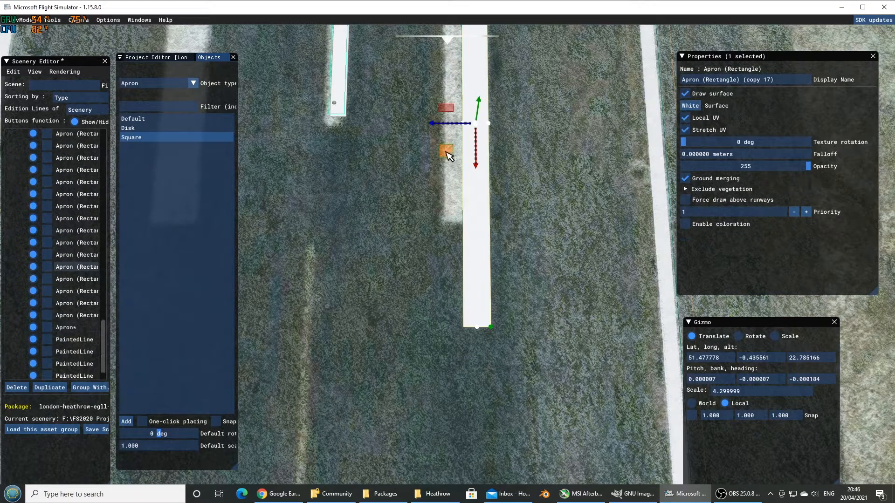
drag(444, 149, 433, 258)
scroll(442, 225, down, 3)
click(473, 353)
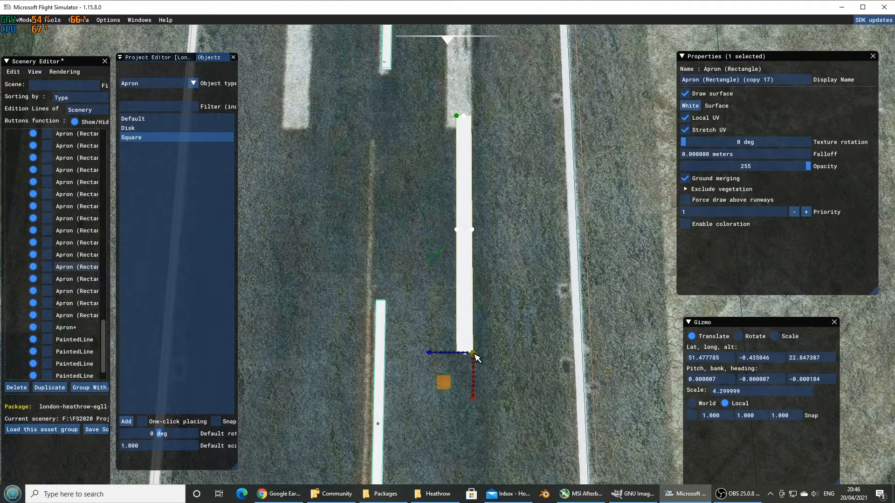
drag(437, 355, 440, 355)
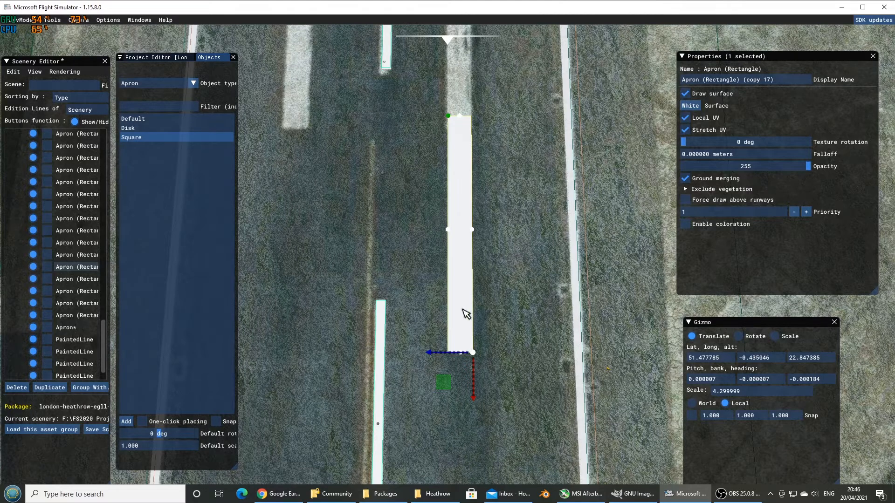
Select the widened rectangle and move it back along the runway over the painted block
click(462, 287)
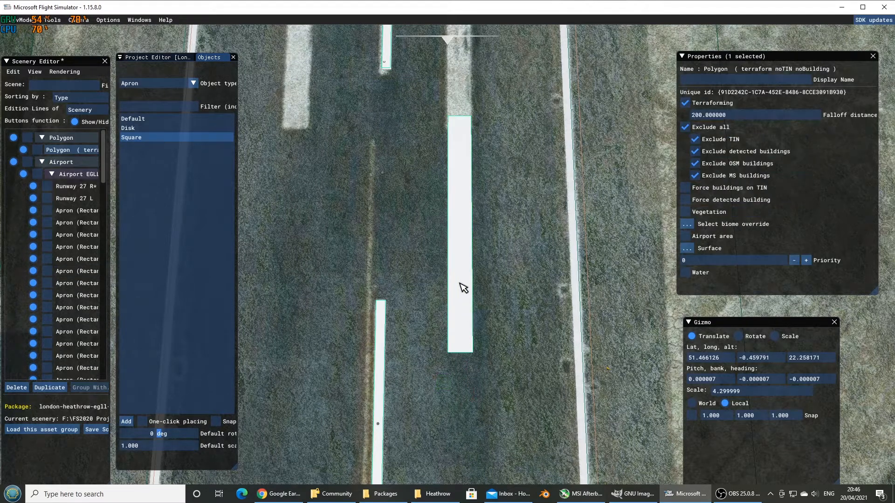
click(461, 286)
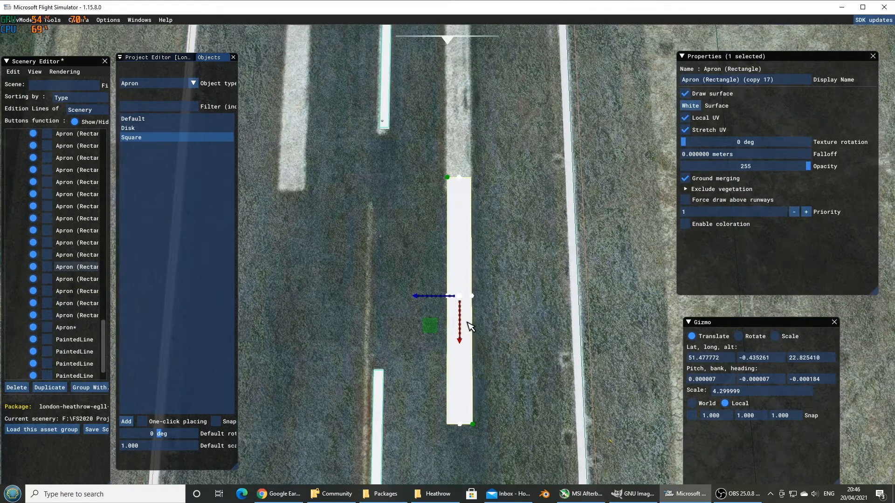
drag(465, 344, 466, 286)
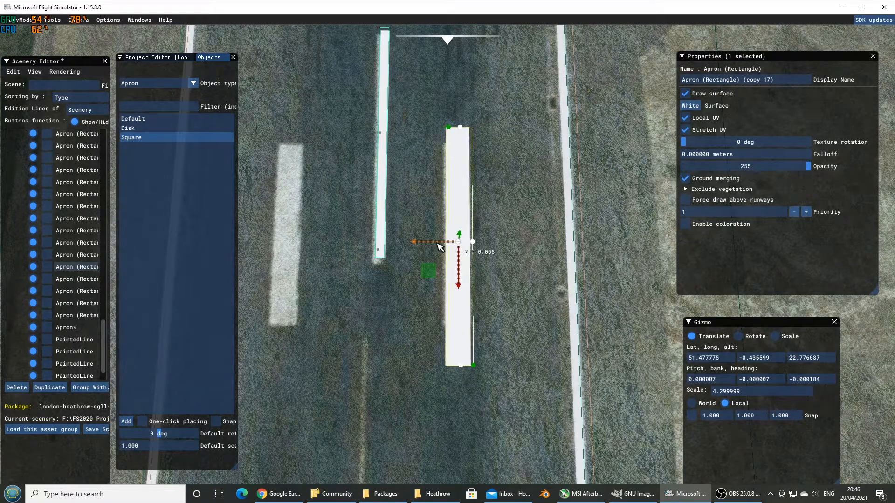
Move the rectangle beside the painted block and scale it down to about 3.31 so its length matches the block
drag(426, 241, 451, 252)
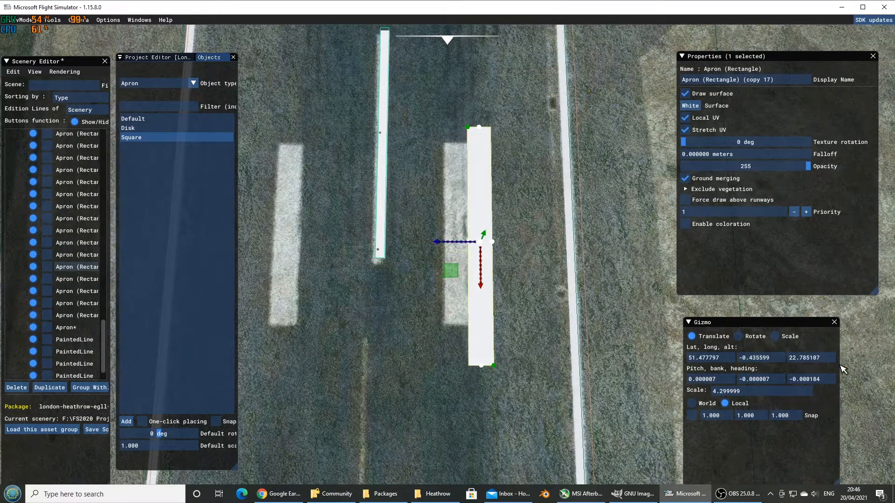
click(791, 340)
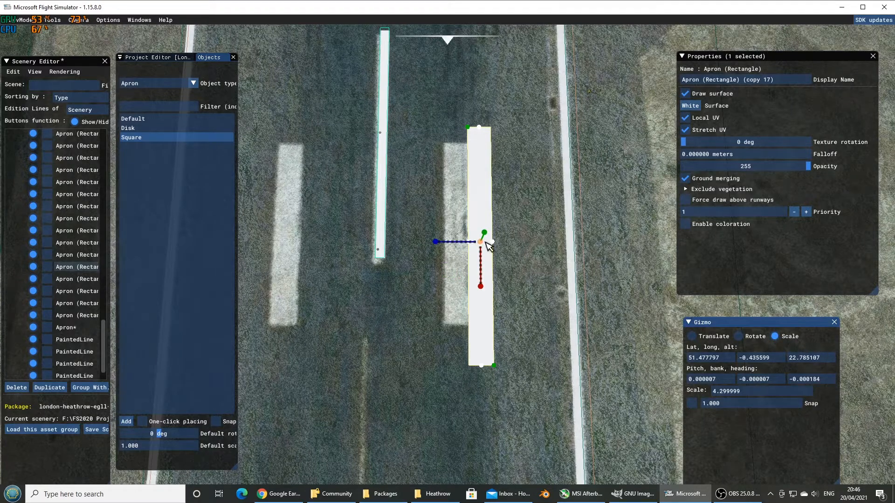
drag(483, 247, 468, 241)
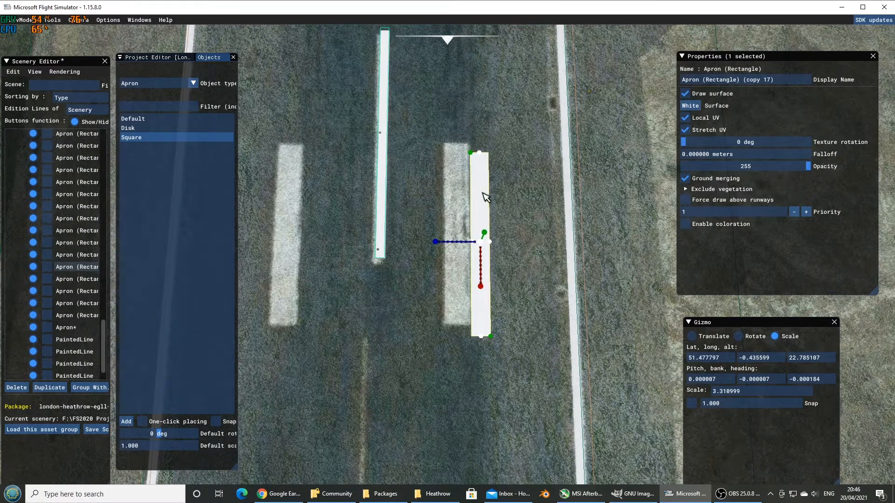
Move the scaled rectangle back over the painted block, lining up its ends and outer edge, and reselect it
click(692, 336)
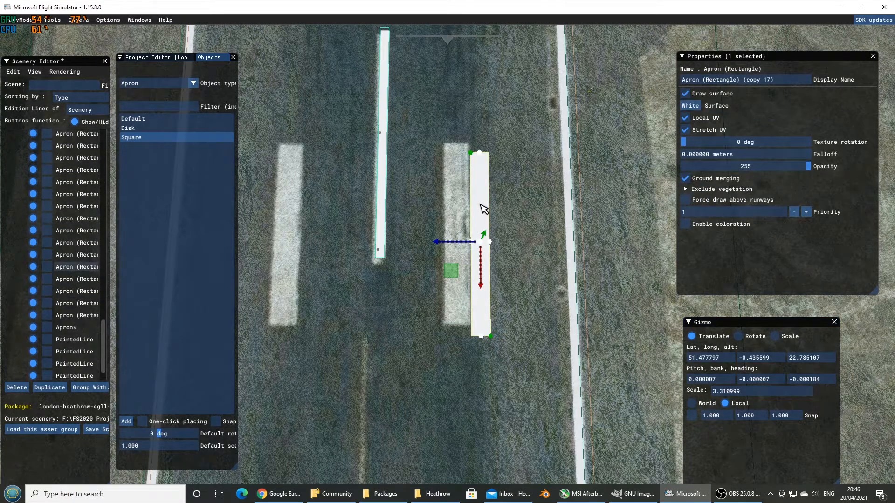
drag(485, 286, 433, 260)
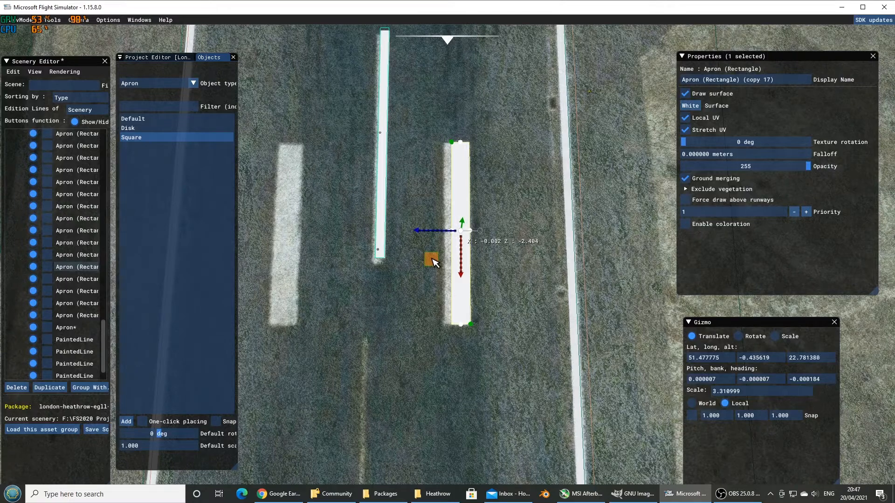
click(542, 300)
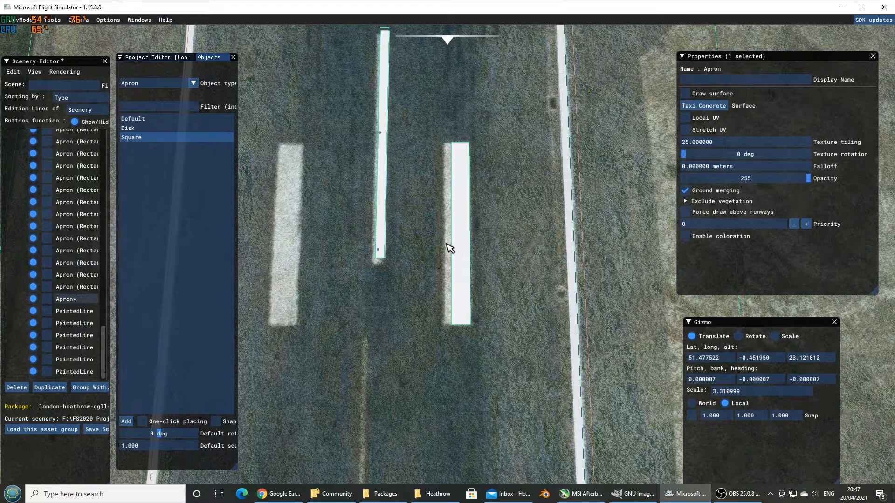
click(461, 238)
click(463, 240)
click(465, 242)
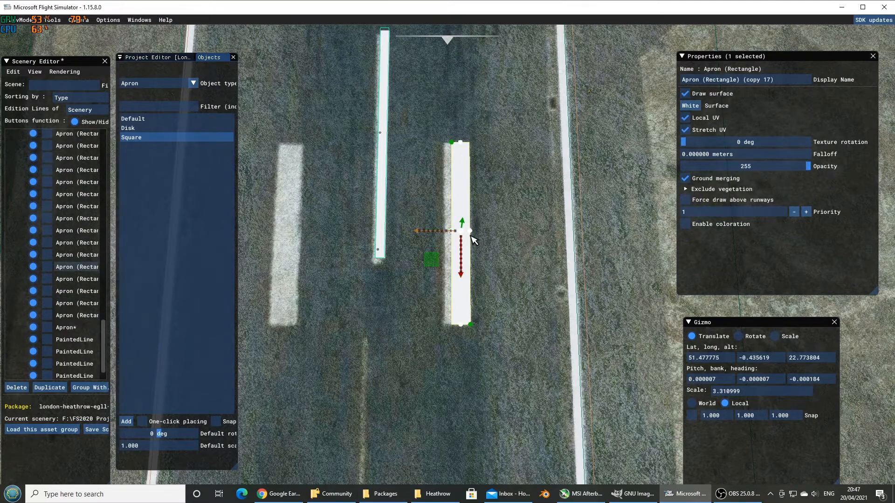
Widen the rectangle toward the centreline from its corner point nearest the 27R threshold
scroll(490, 244, up, 2)
scroll(493, 242, up, 2)
key(w)
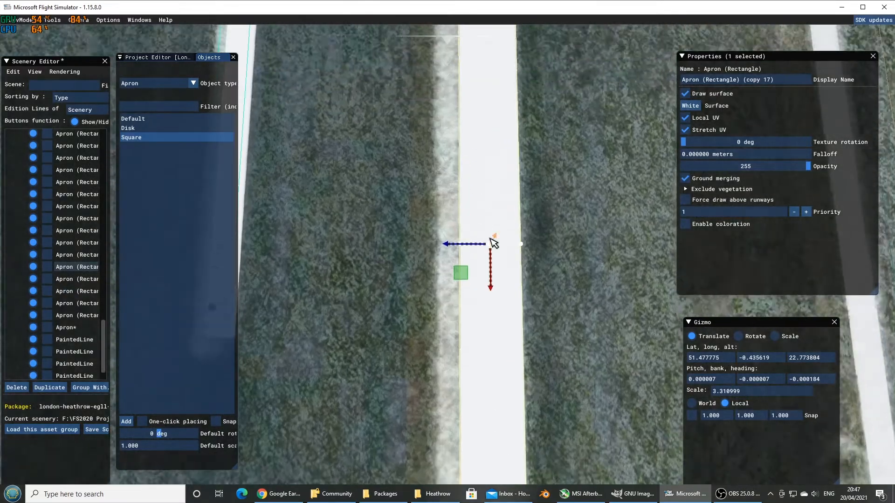
scroll(493, 241, down, 1)
key(s)
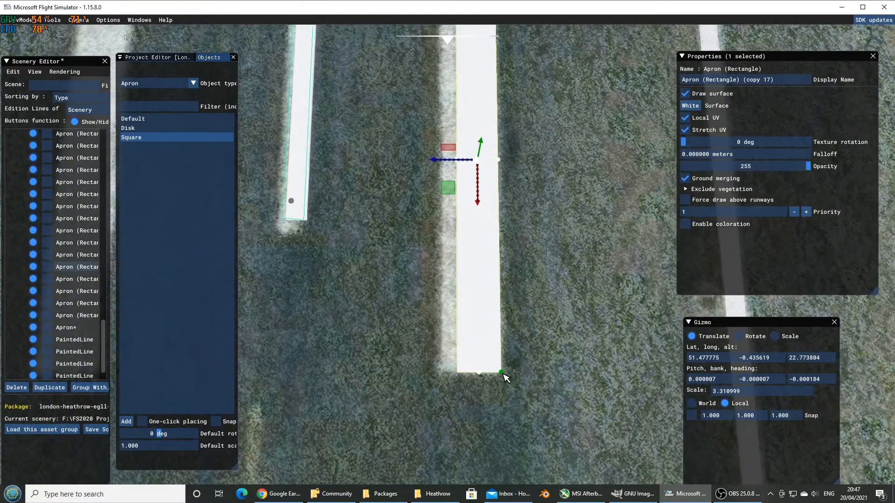
click(502, 373)
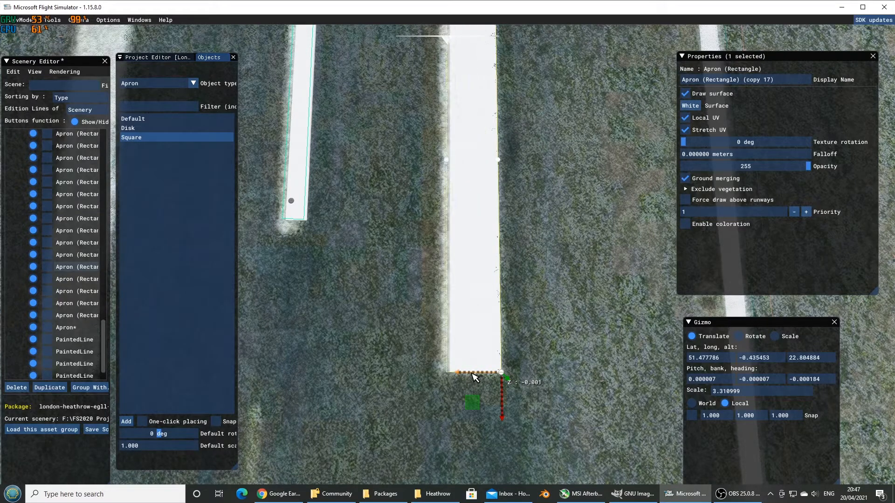
drag(472, 373, 472, 370)
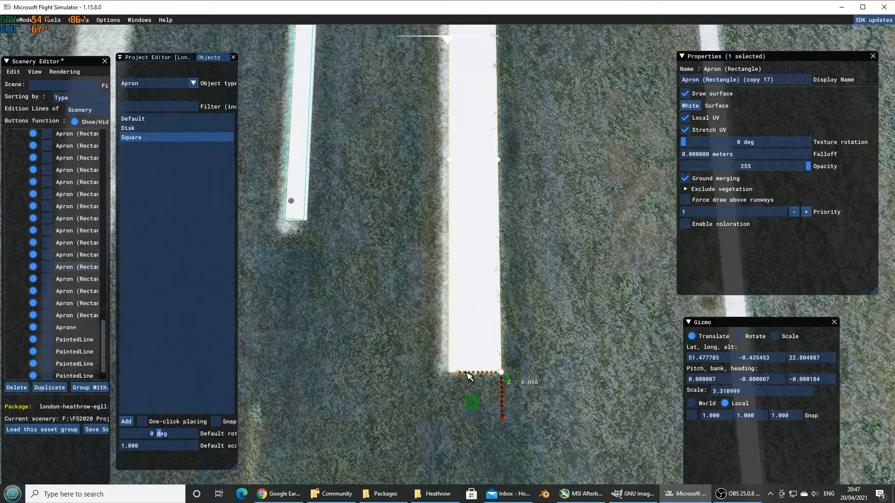
drag(469, 376, 473, 374)
scroll(473, 376, up, 2)
key(s)
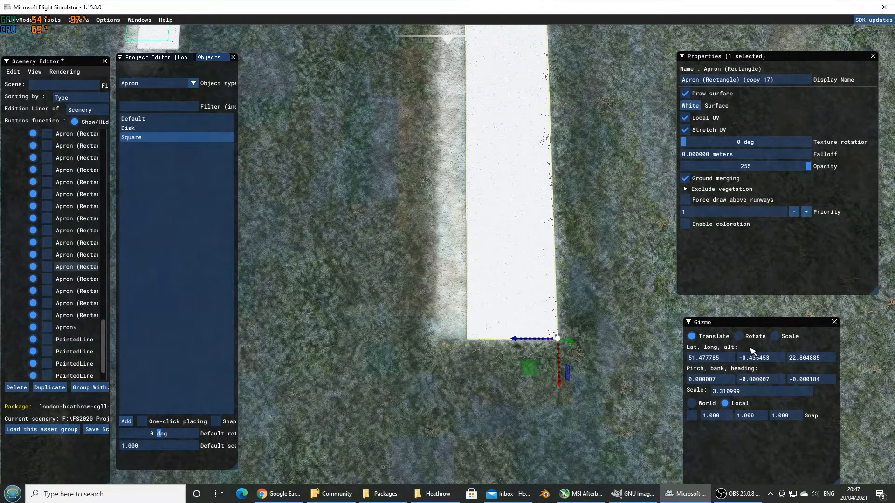
Fine-tune the same corner point's sideways position so the rectangle covers the painted block's full width
click(776, 337)
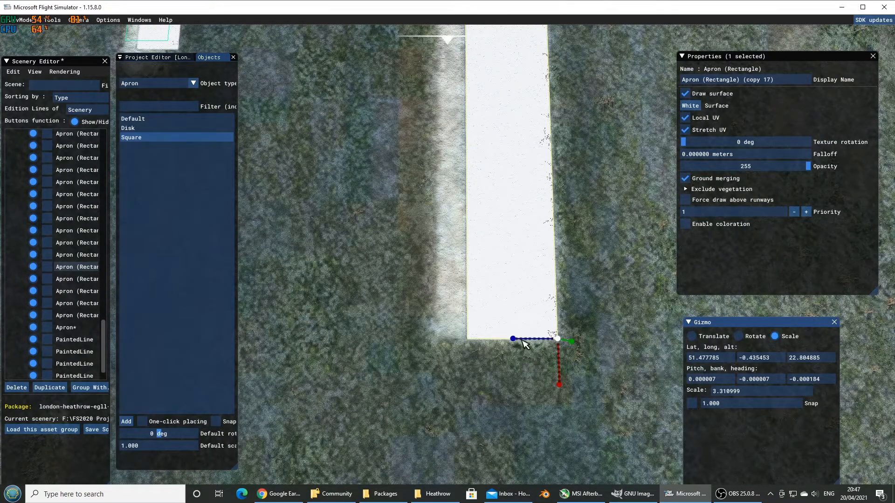
click(692, 336)
drag(521, 344, 524, 345)
scroll(580, 252, down, 5)
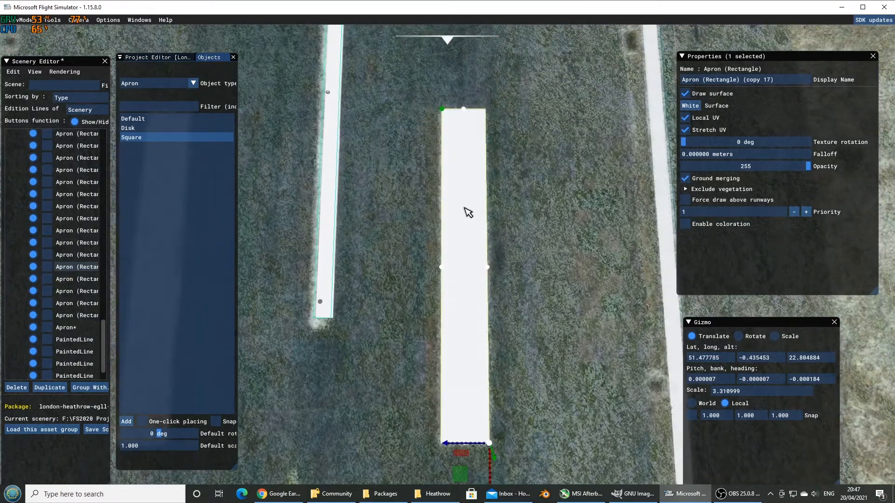
Duplicate the fitted rectangle and move the copy across the centreline over the matching painted block
click(468, 213)
click(469, 212)
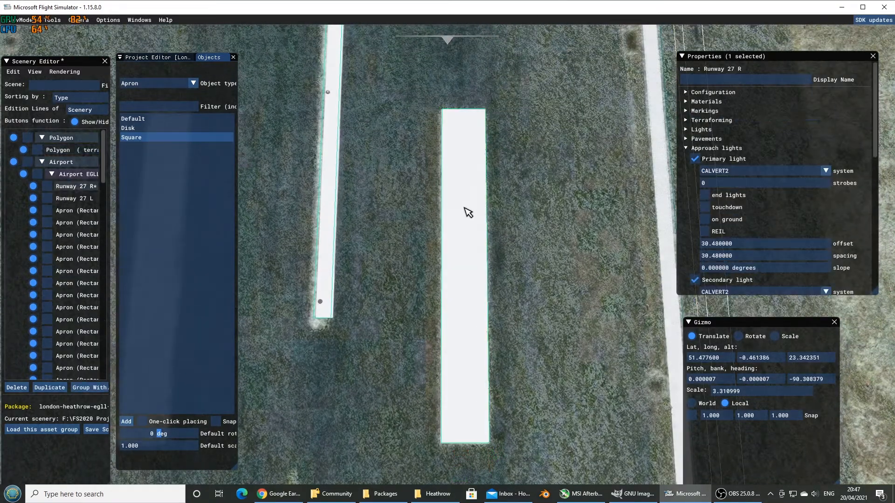
click(469, 212)
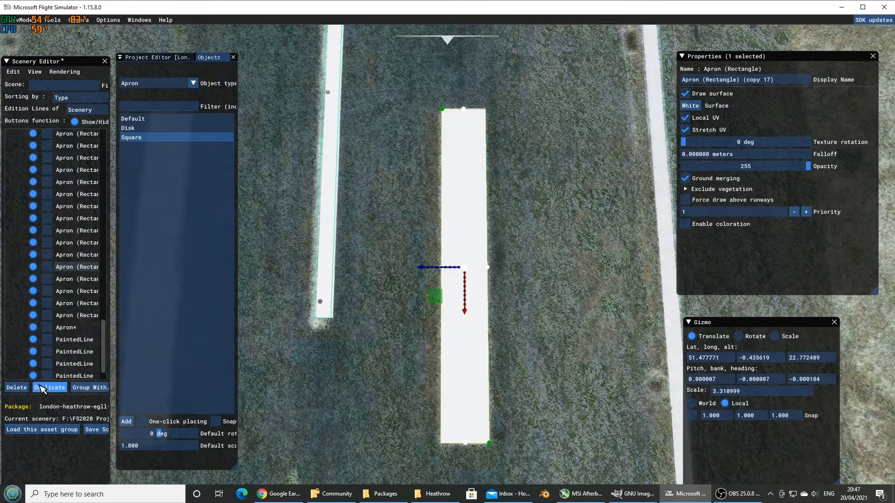
click(50, 387)
scroll(320, 353, down, 4)
key(a)
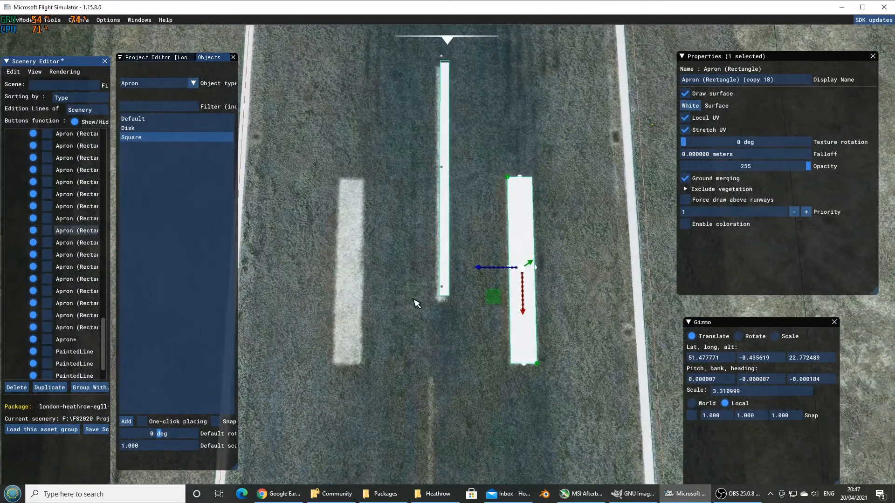
drag(482, 275, 318, 294)
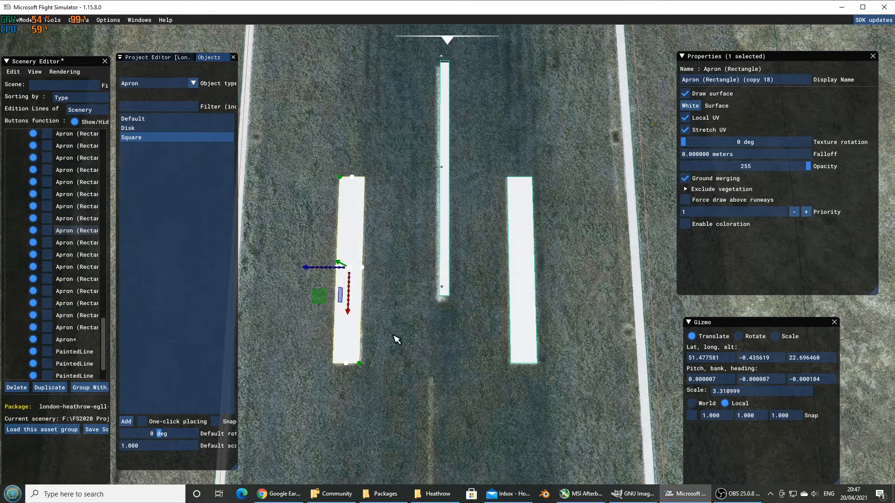
Duplicate the rectangle onto the next pair of painted blocks, one copy per block, spaced about 21.6 m across the centreline
key(s)
key(r)
key(s)
key(r)
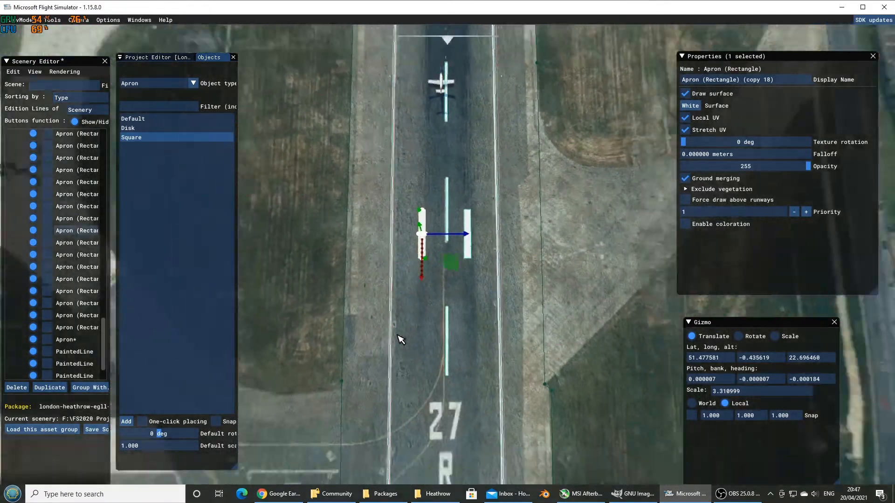
key(w)
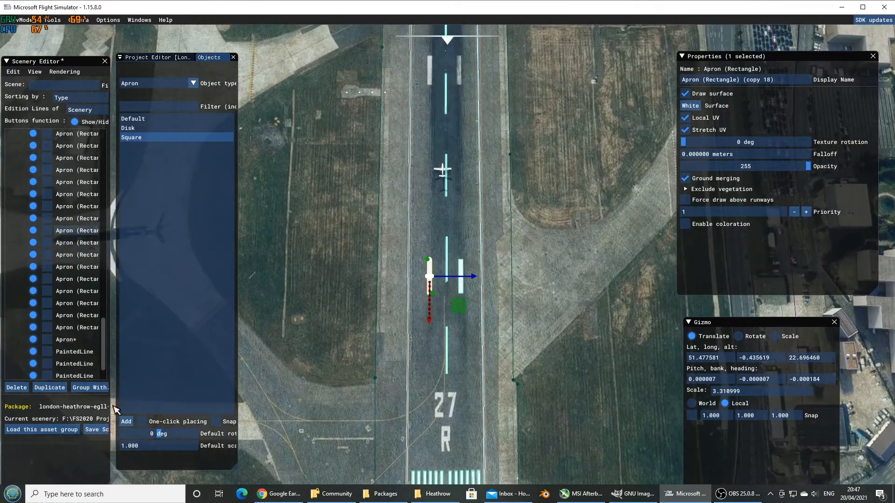
click(48, 388)
key(w)
drag(429, 320, 434, 277)
key(w)
key(w)
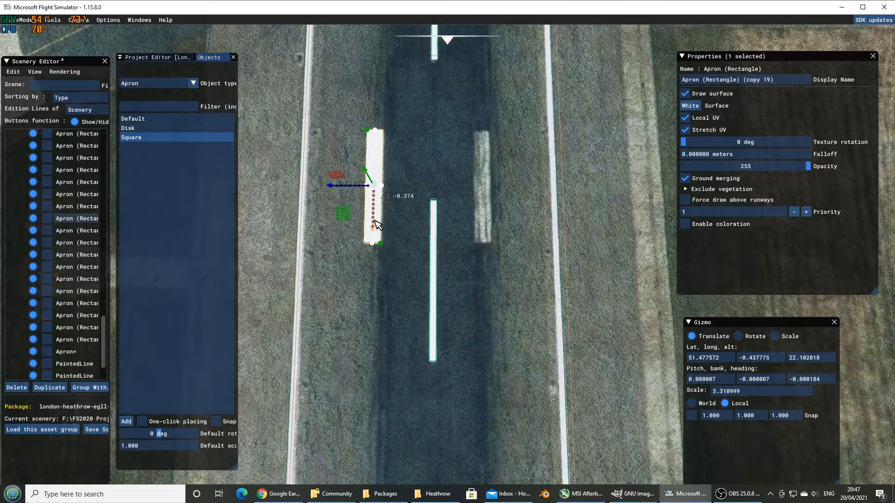
click(49, 387)
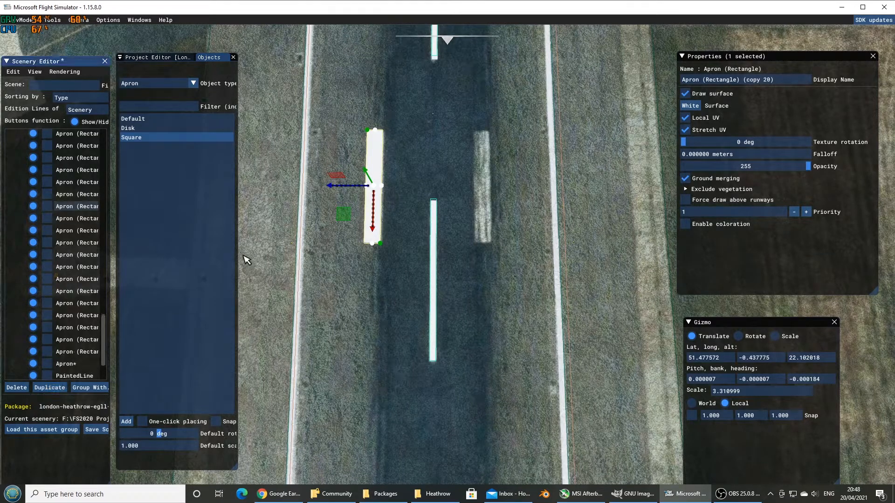
drag(344, 189, 453, 187)
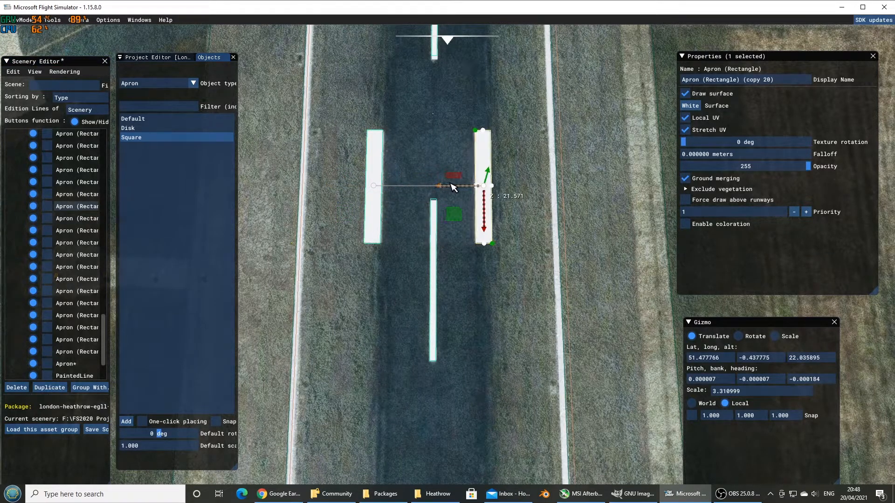
Duplicate the rectangle further along the runway and again about 22 m across, covering both blocks of the following pair
click(49, 387)
scroll(444, 293, down, 5)
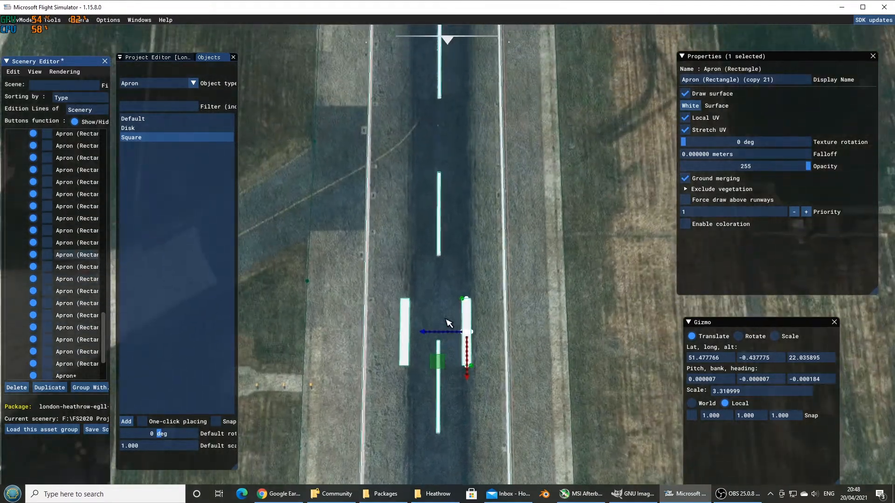
drag(444, 388, 430, 255)
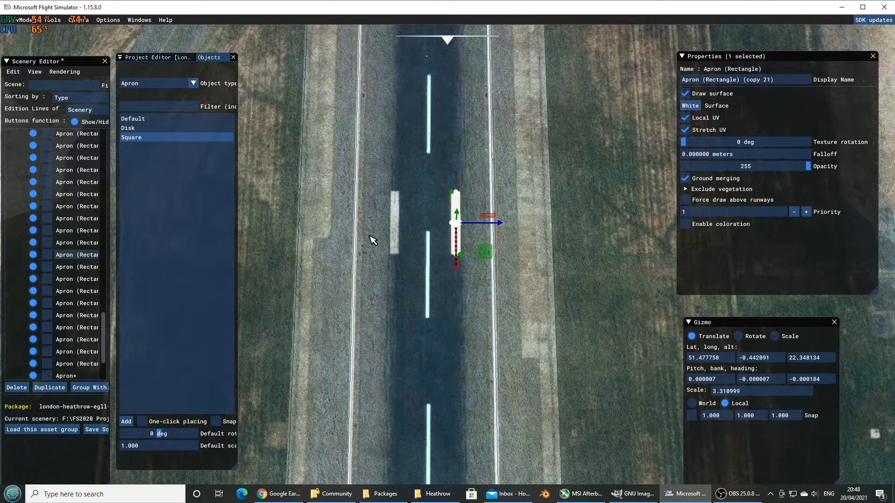
scroll(373, 238, up, 3)
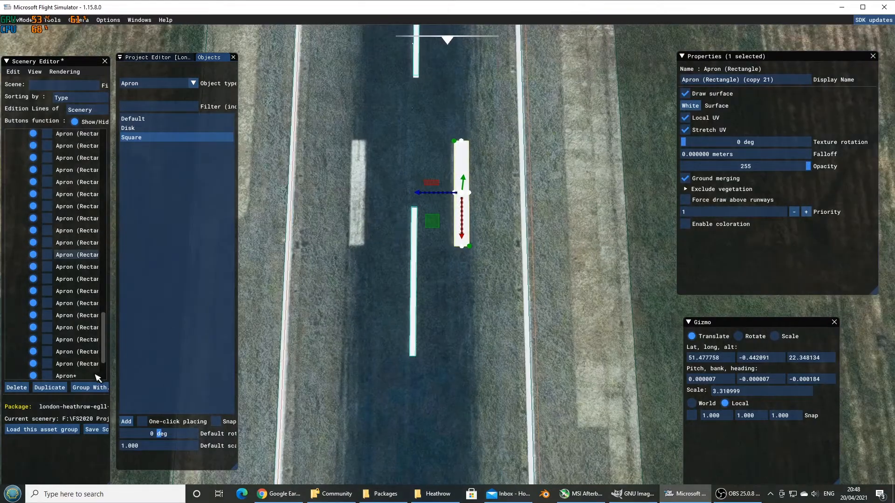
click(49, 387)
drag(438, 196, 333, 214)
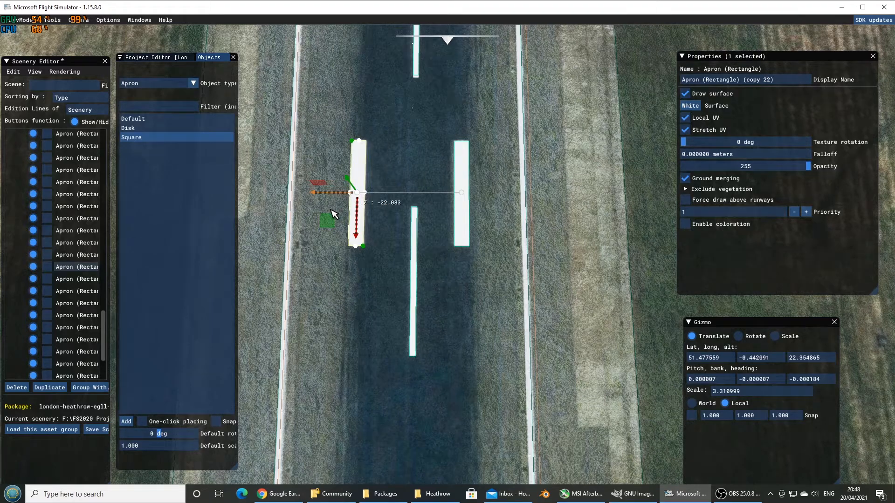
Duplicate the rectangle about 150 m further along the runway and once more across the centreline, covering both painted blocks there
click(49, 387)
scroll(388, 353, down, 1)
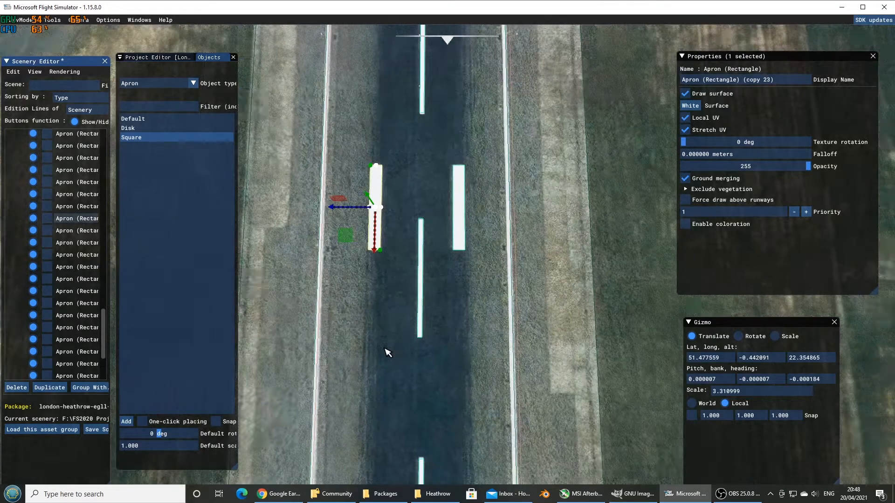
key(r)
key(w)
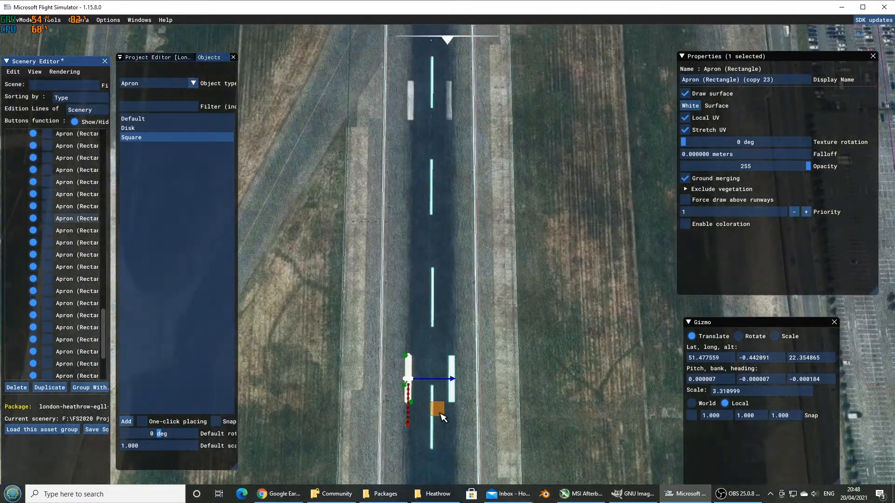
drag(441, 414, 440, 296)
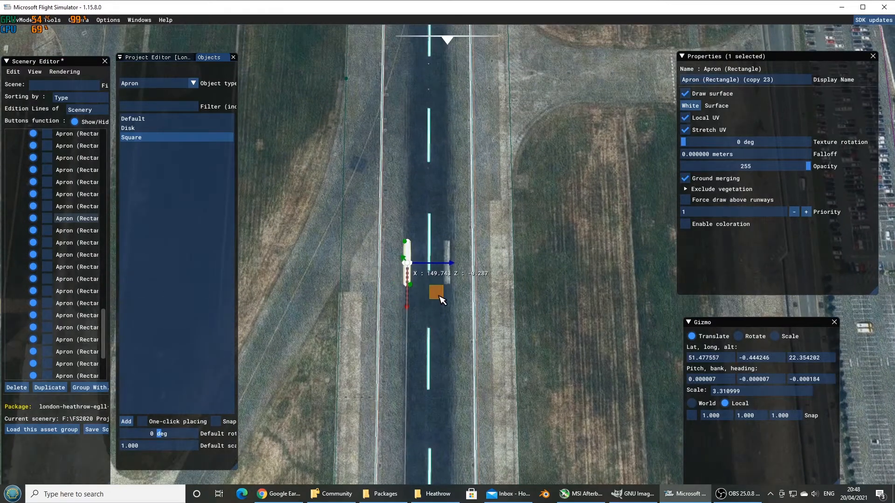
scroll(439, 298, up, 5)
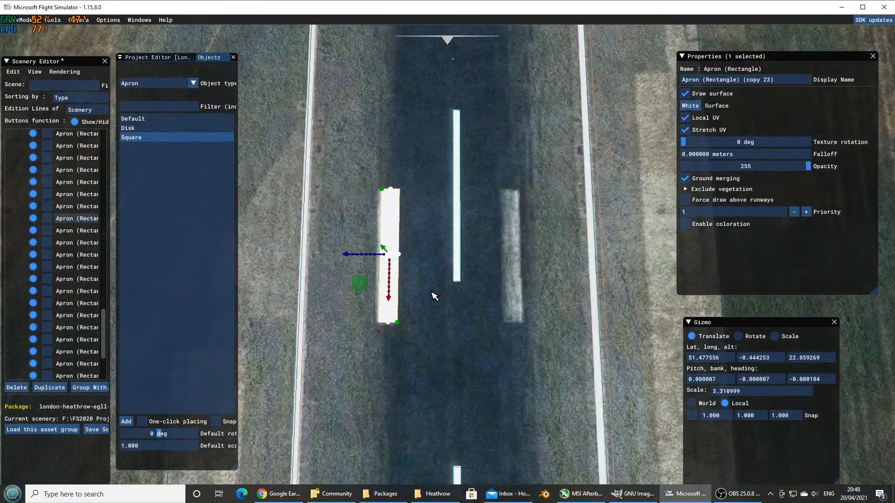
key(a)
drag(415, 257, 414, 257)
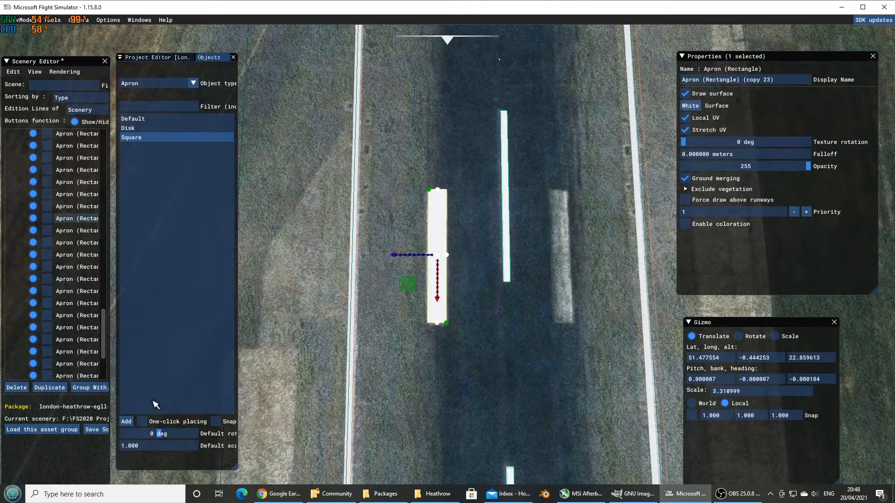
click(44, 391)
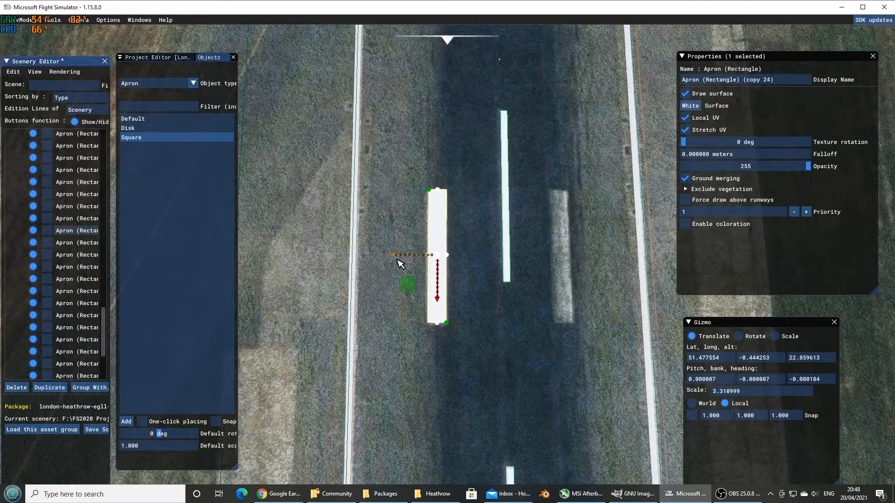
drag(398, 260, 527, 262)
Cover the next pair of painted blocks beyond with two more rectangle copies, one on each side of the centreline
drag(530, 267, 397, 227)
click(50, 388)
click(49, 388)
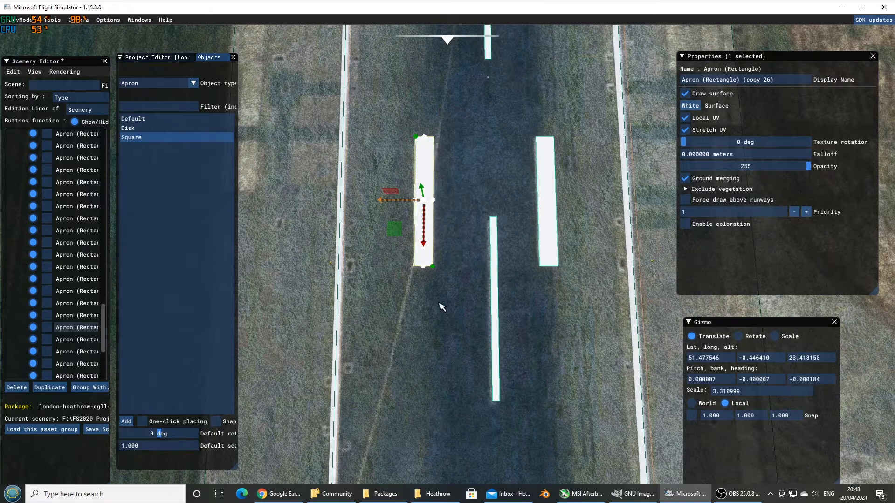
scroll(480, 390, down, 2)
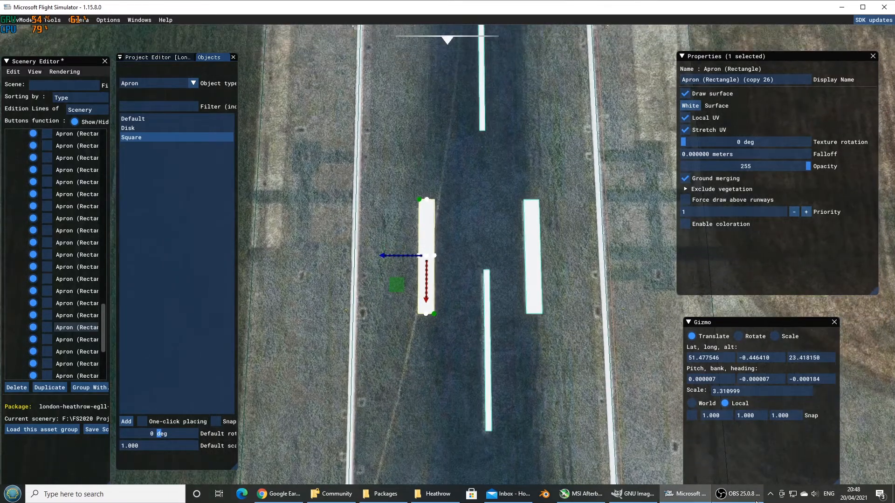
Duplicate the white rectangle nearest the painted 09 and place the copy beside the wide aiming-point block further along the runway
click(739, 494)
click(487, 322)
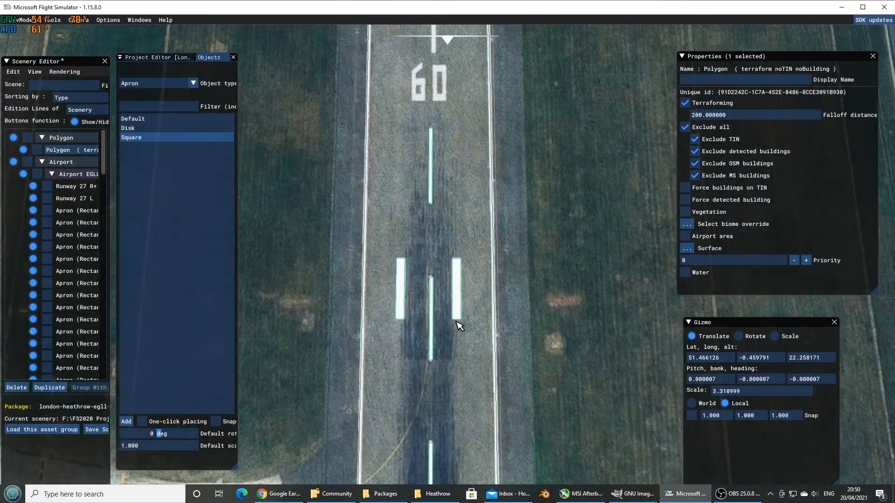
click(462, 304)
click(462, 302)
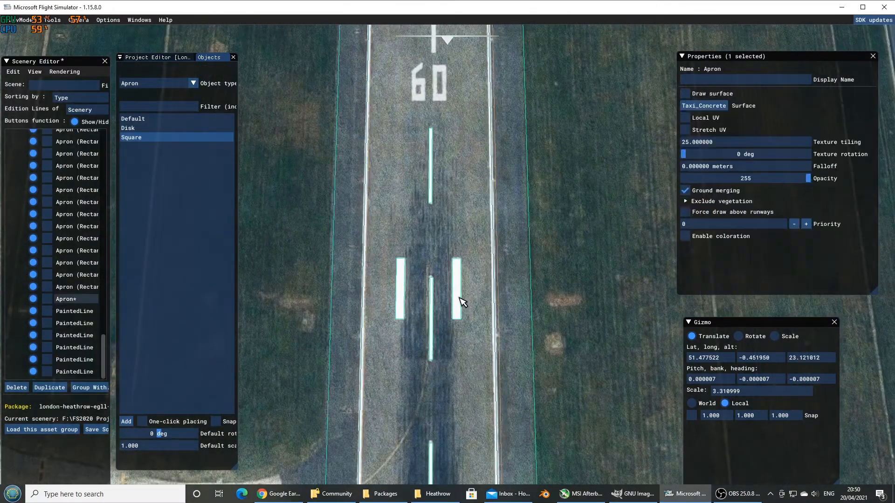
click(461, 302)
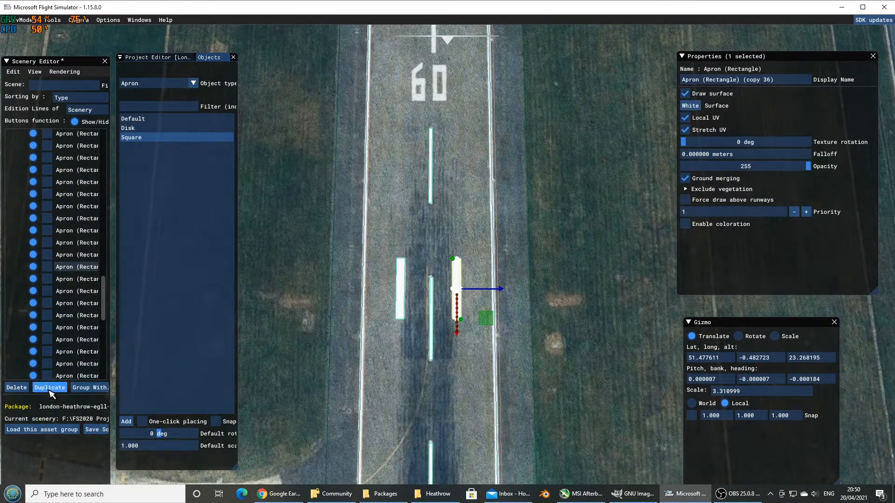
drag(486, 320, 529, 371)
scroll(526, 361, up, 5)
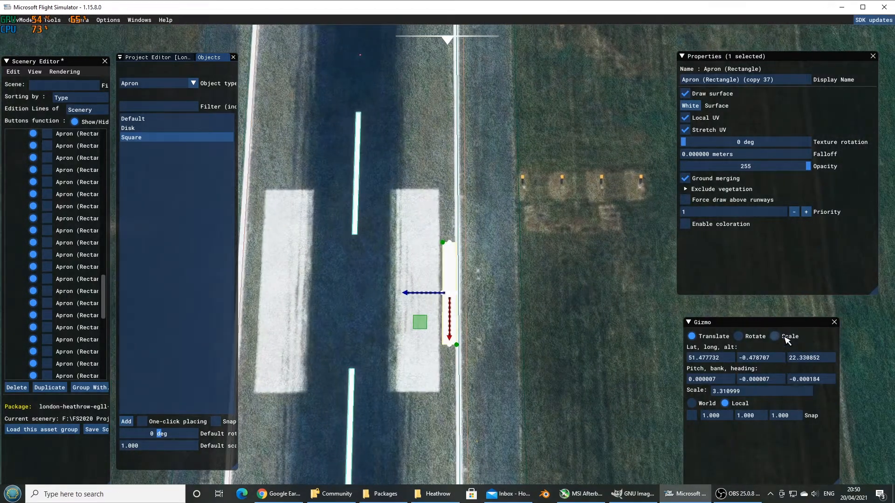
Scale the copy to about 6.56 to match the wide block's length, and align it with the block's outer edge
click(776, 337)
drag(452, 296, 501, 336)
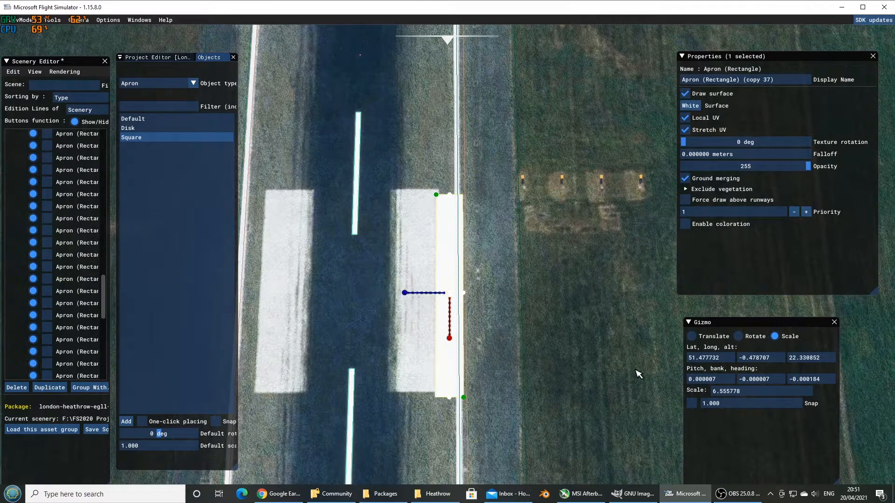
click(692, 336)
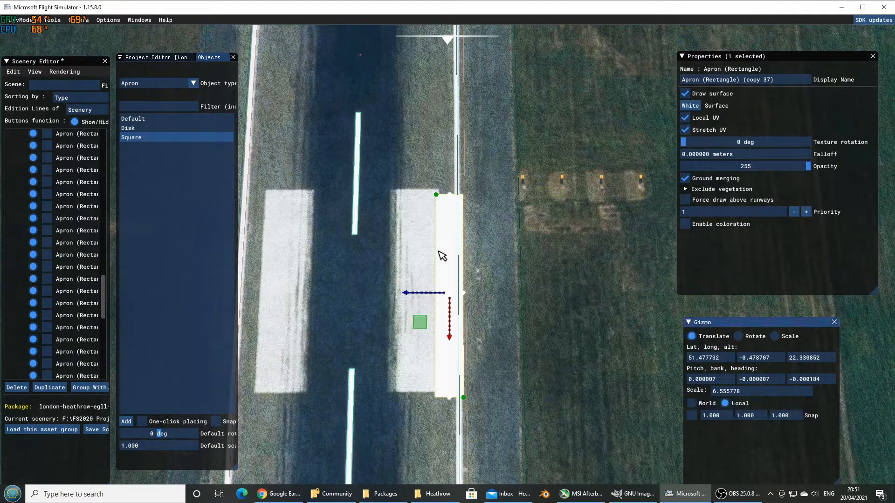
drag(452, 333, 456, 329)
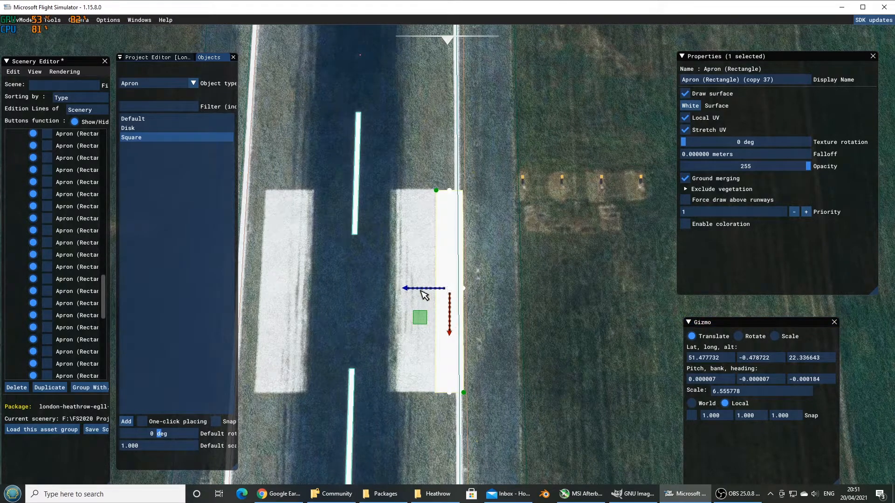
drag(422, 290, 409, 307)
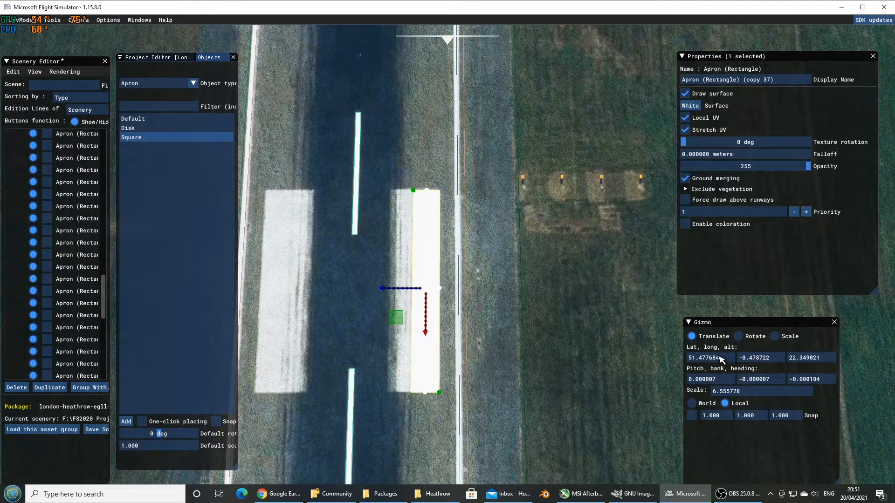
Move the rectangle's corner point towards the centreline so the rectangle covers the full width of the painted block
click(439, 394)
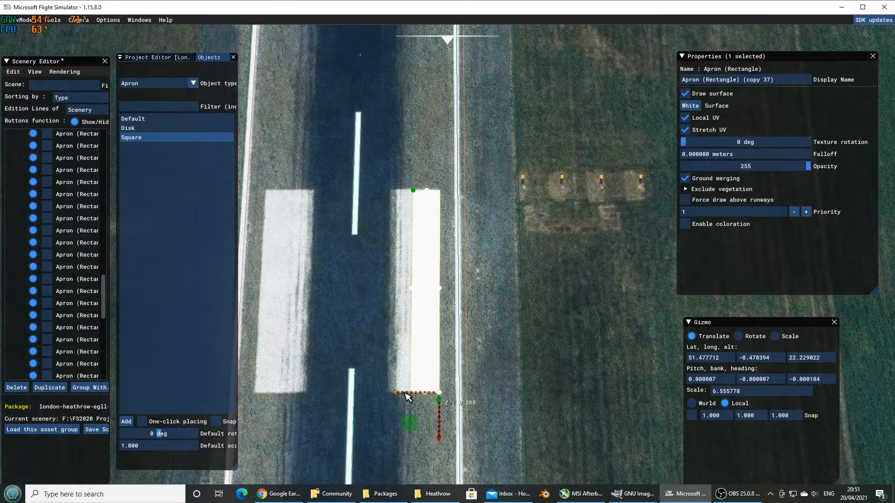
drag(405, 392, 404, 393)
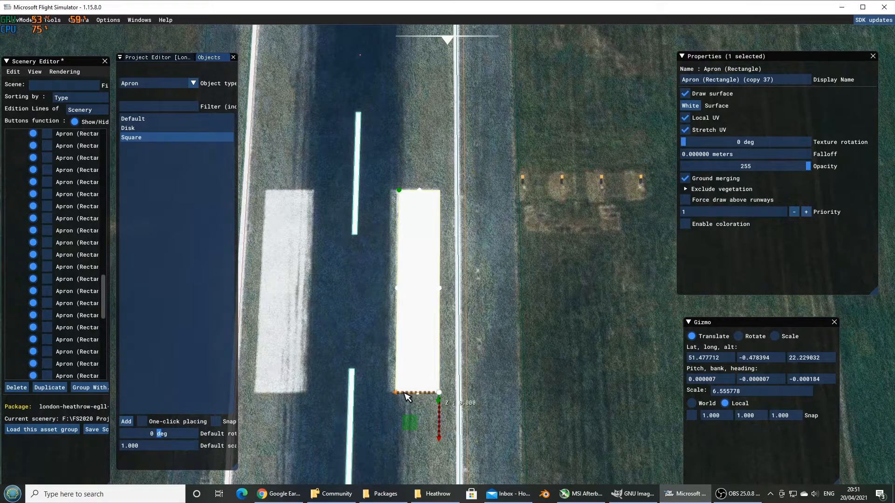
drag(407, 396, 404, 396)
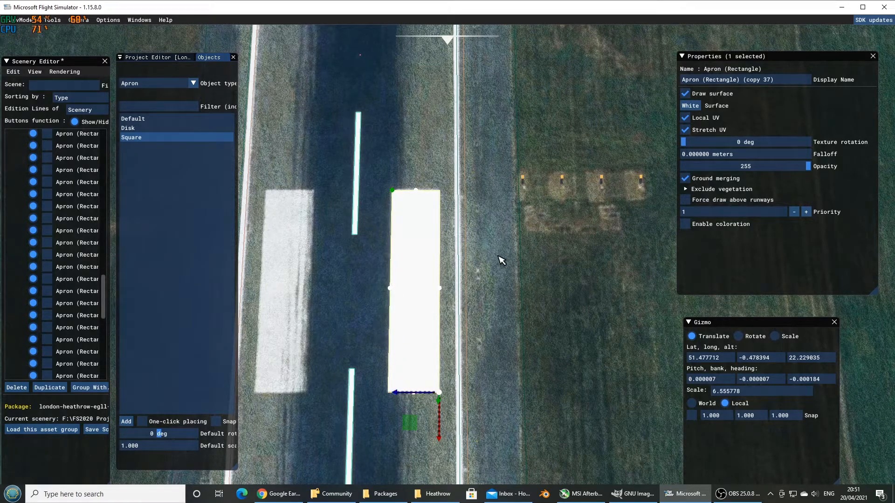
click(418, 282)
click(419, 282)
click(419, 281)
click(418, 281)
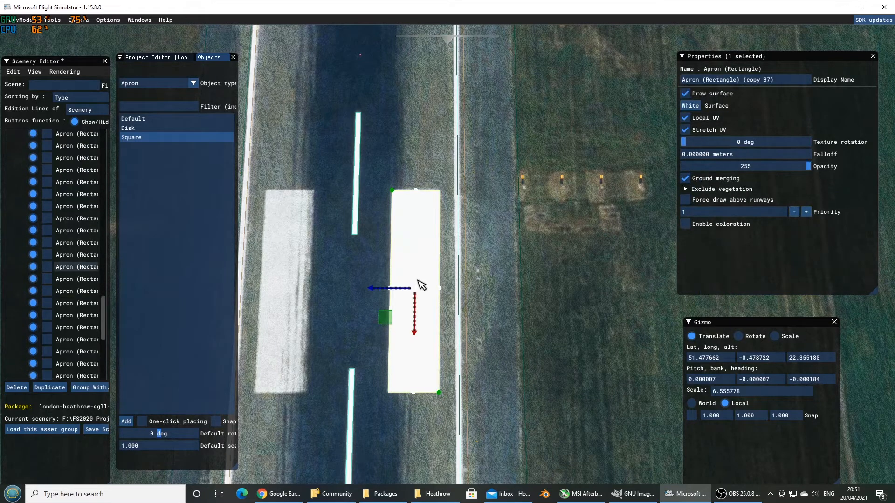
Try rotating the wide rectangle to a heading of -1 degree
click(739, 337)
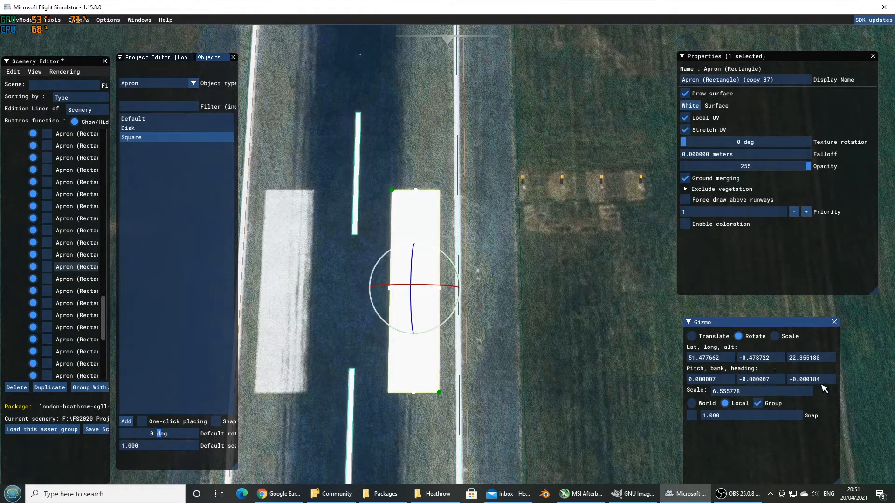
double_click(826, 380)
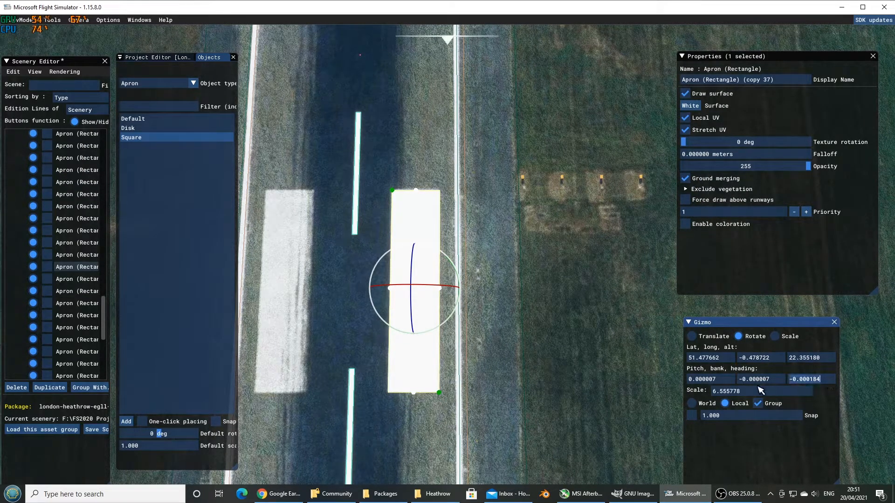
key(BackSpace)
key(BackSpace)
key(BackSpace)
key(BackSpace)
key(BackSpace)
key(BackSpace)
key(BackSpace)
key(BackSpace)
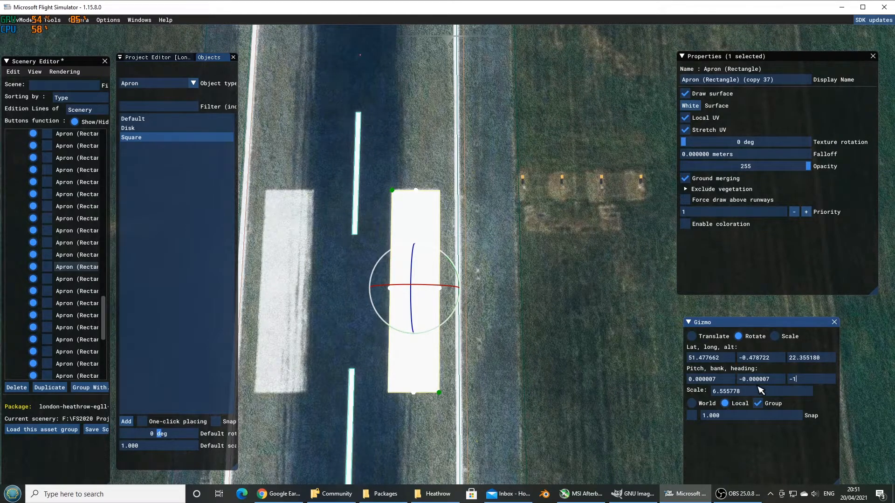
text(1)
key(Return)
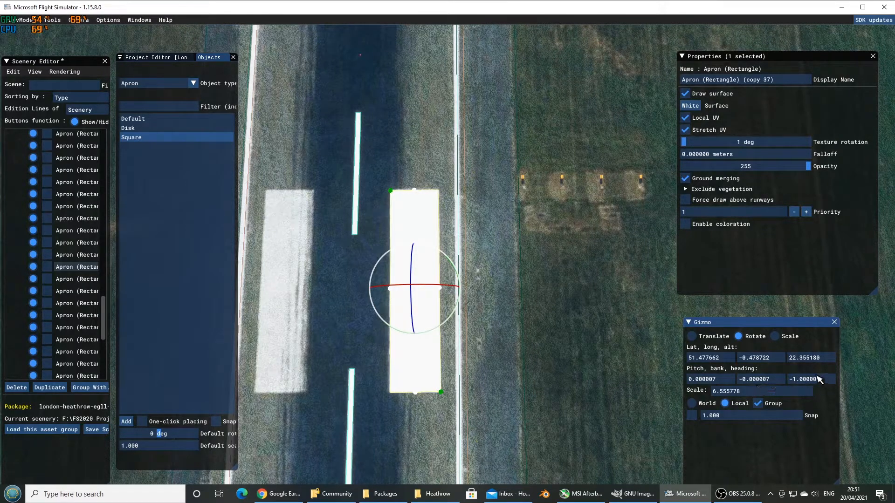
Try smaller headings of -0.5 and -0.3 degrees on the wide rectangle
click(825, 380)
text(-)
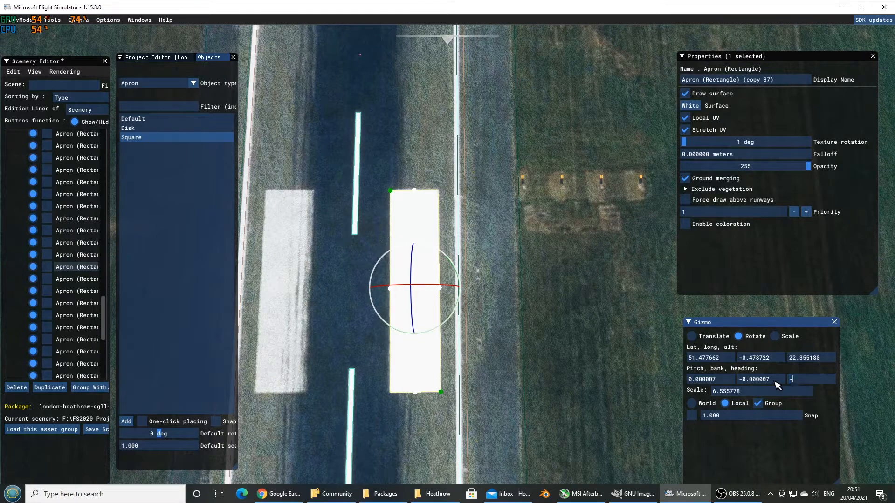
text(0.5)
key(Return)
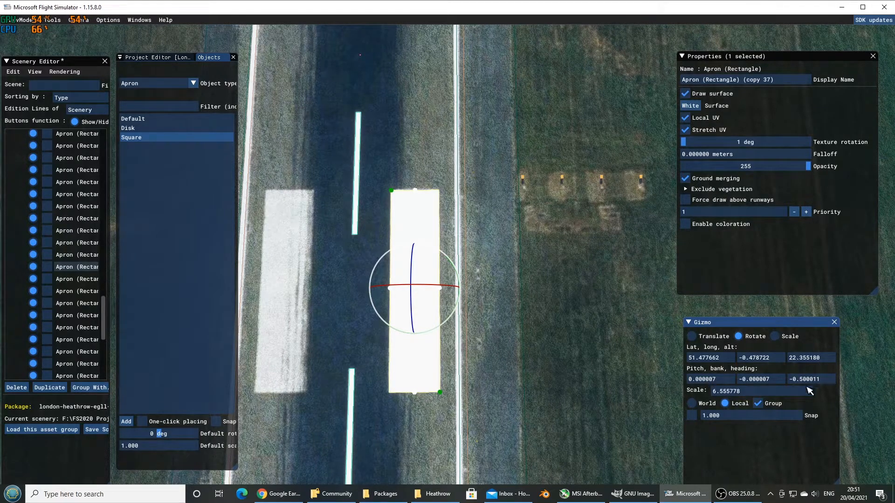
click(826, 380)
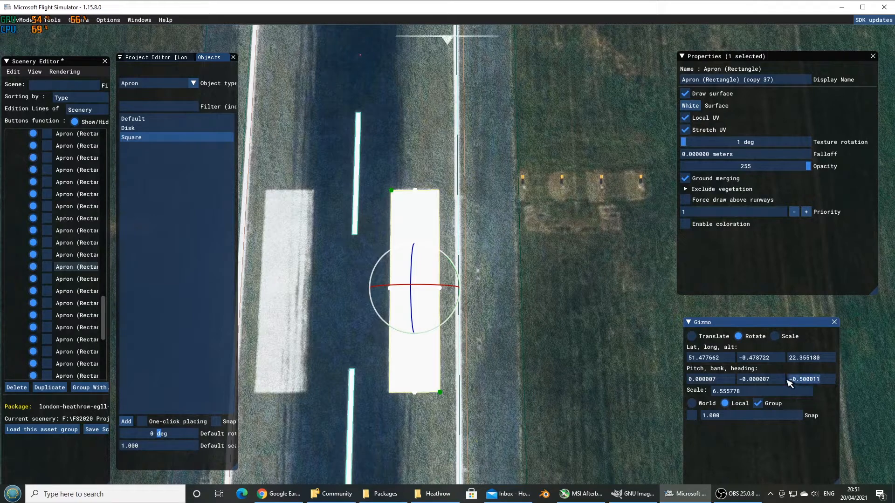
text(-0)
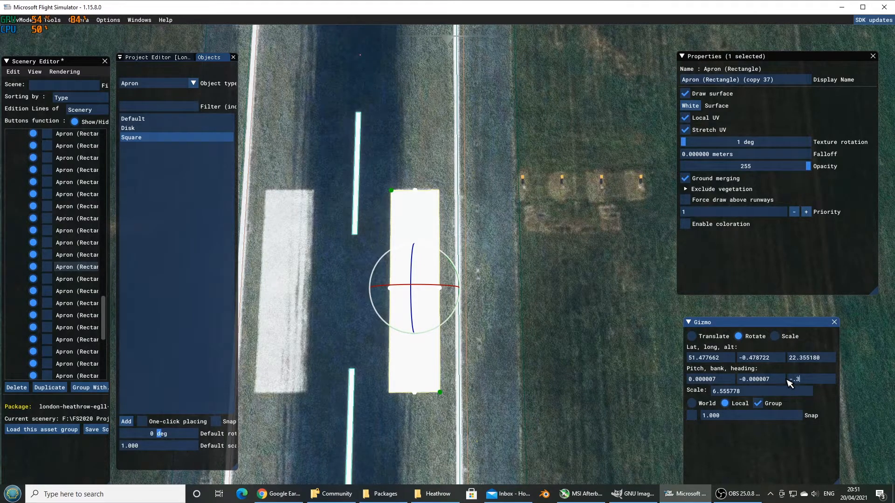
text(.3)
key(Return)
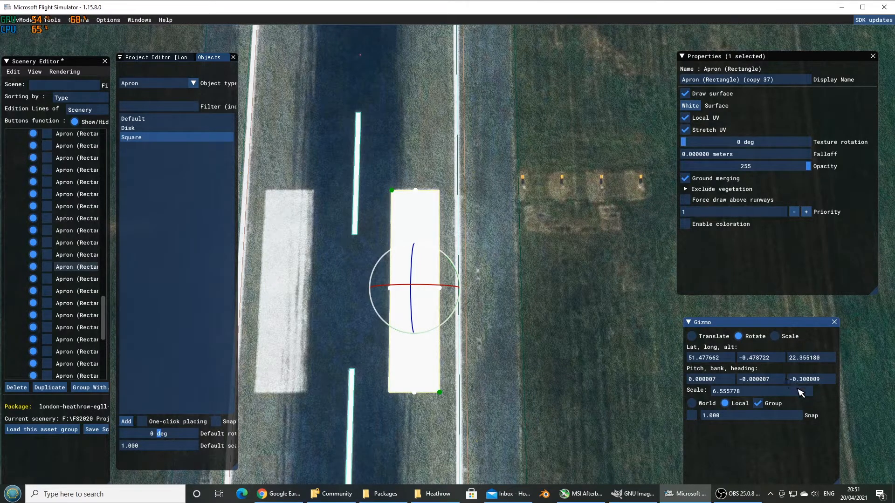
Try a heading of -0.2 degrees on the wide rectangle, and finally set its heading to -0
click(820, 380)
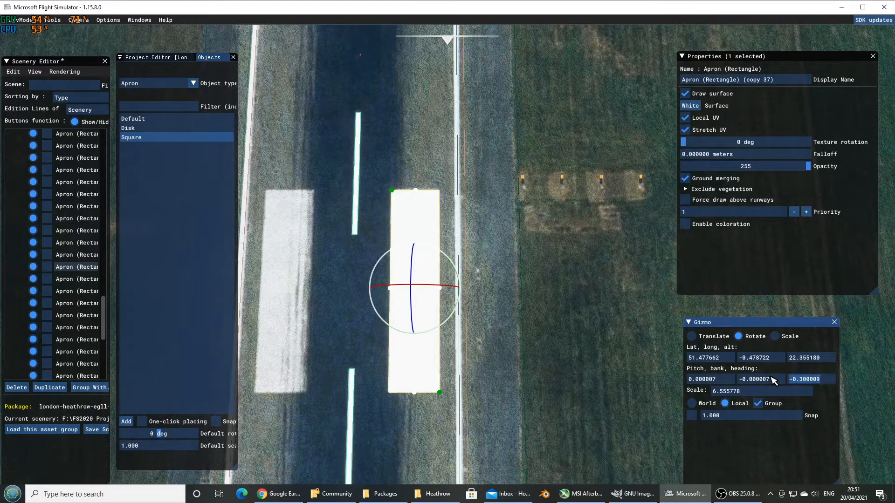
text(-)
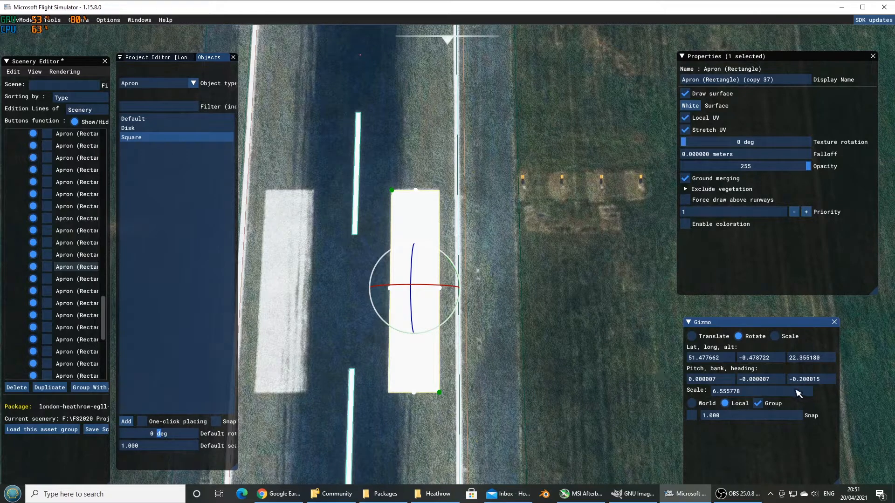
click(828, 382)
text(-0)
key(Return)
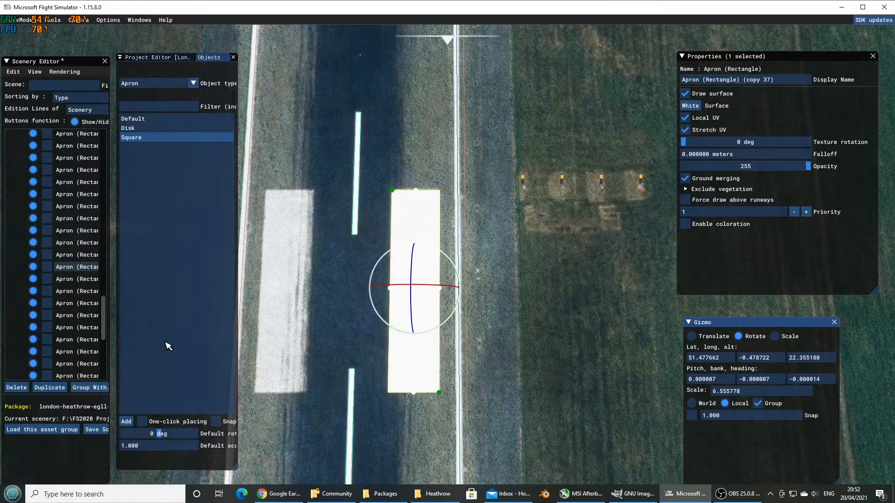
Duplicate the wide rectangle and move the copy straight across the centreline onto the opposite wide block
click(697, 336)
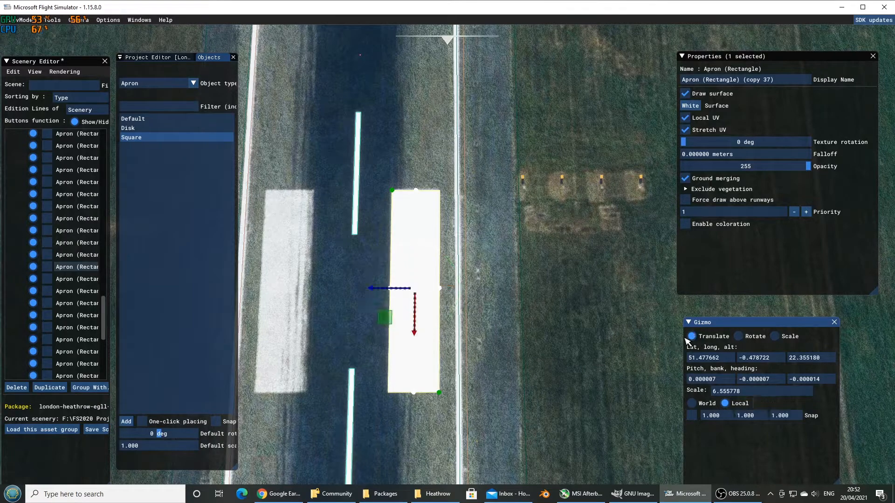
click(49, 388)
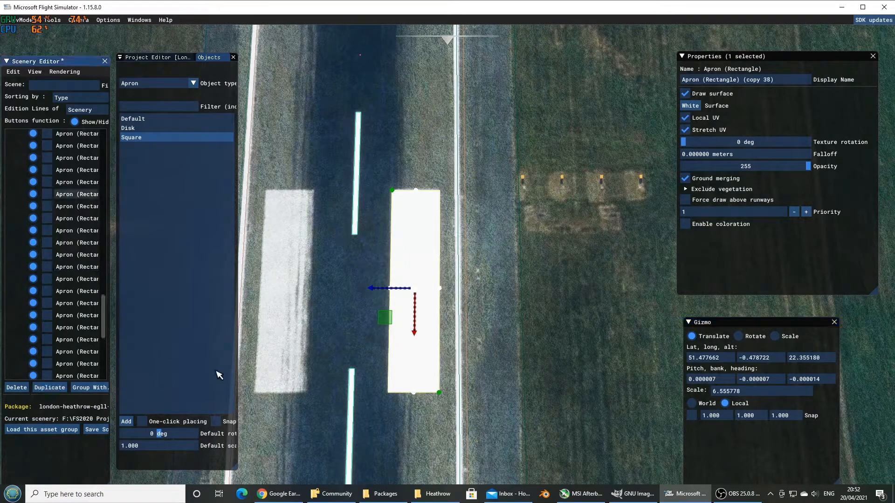
drag(389, 291, 255, 296)
key(a)
key(s)
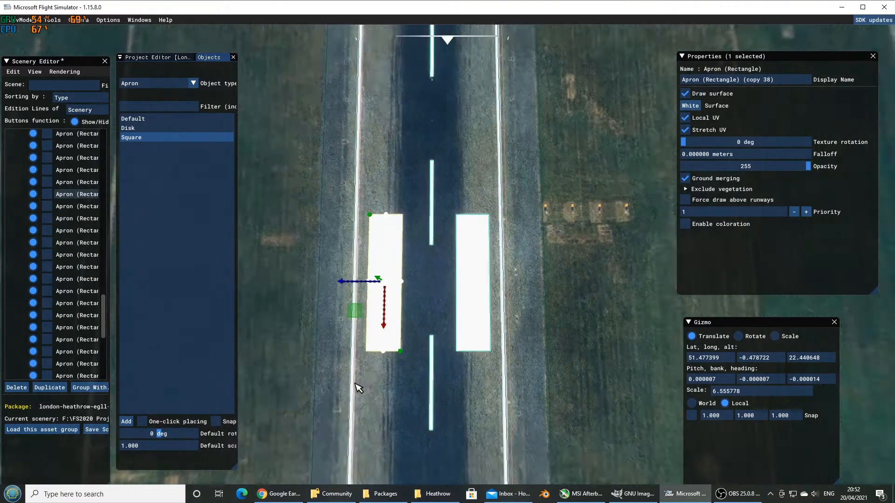
key(s)
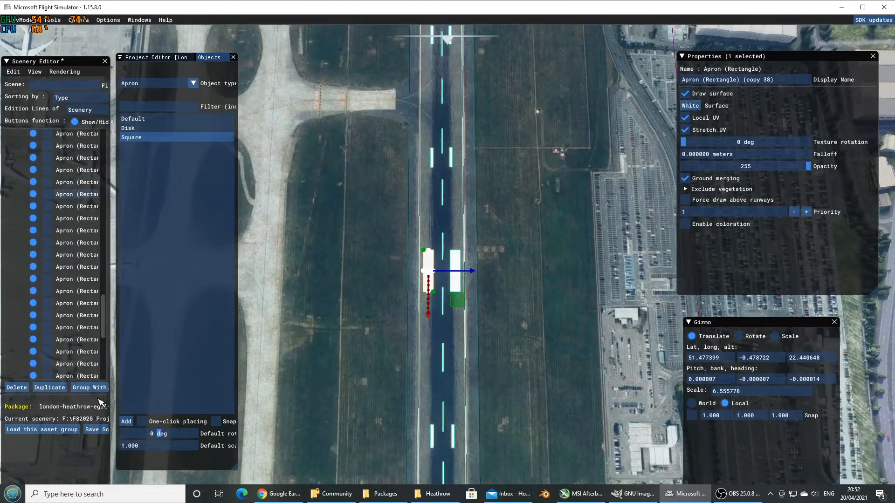
Duplicate the wide rectangle about 2.7 km along the runway and fit the copy over one wide block near the other end
click(49, 388)
key(s)
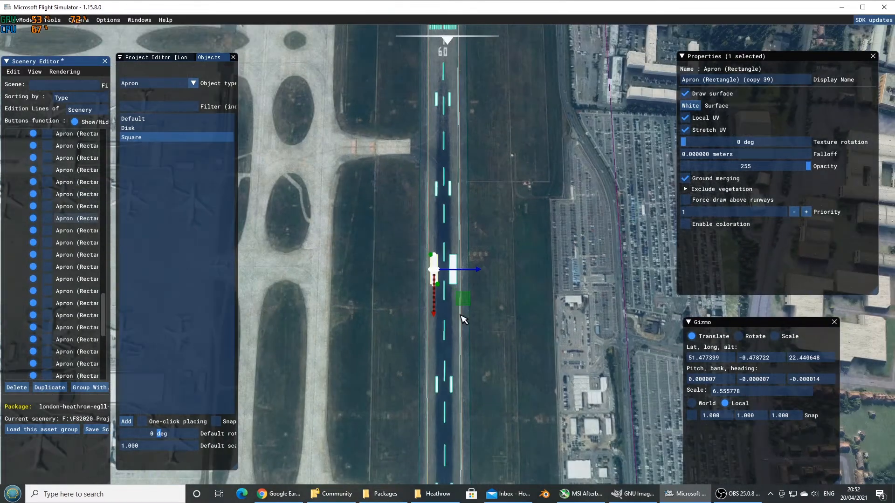
key(w)
drag(468, 308, 499, 401)
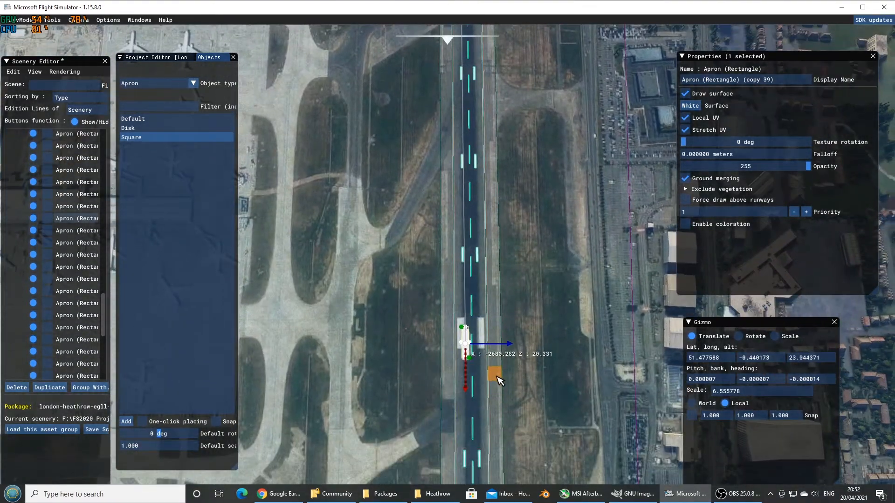
drag(492, 367, 495, 383)
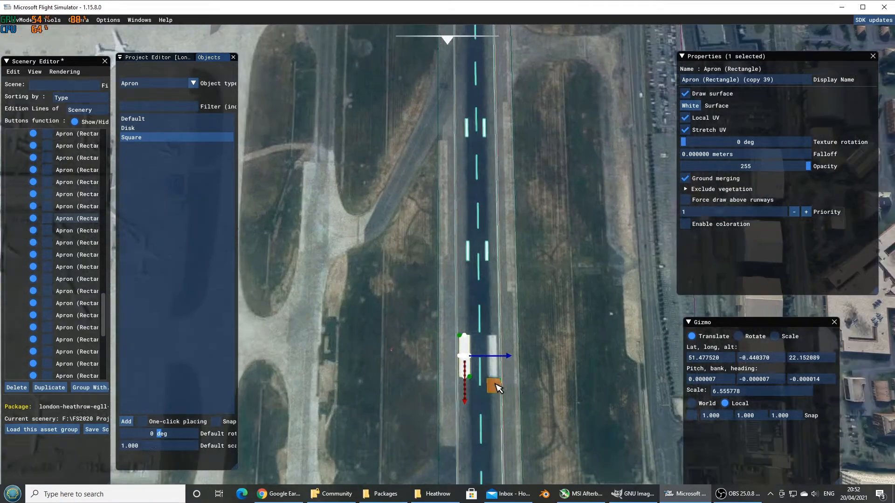
key(w)
key(a)
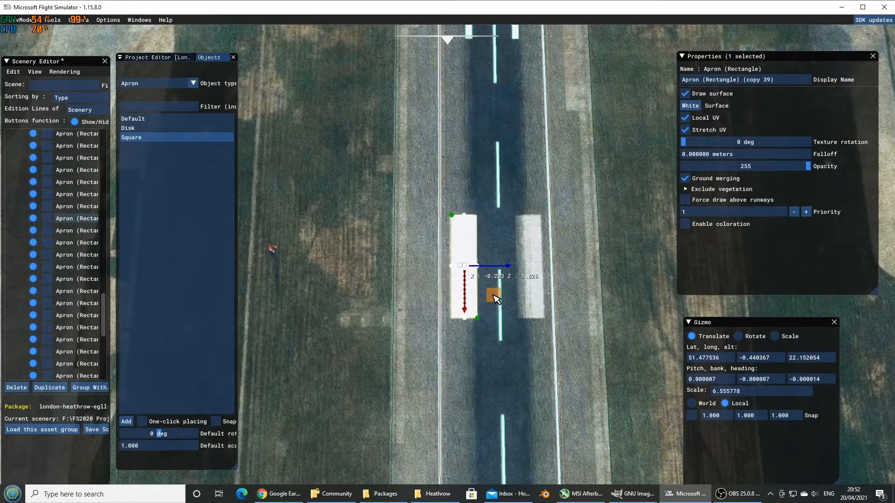
Duplicate the far-end wide rectangle once more and place it across the centreline over the second wide block
drag(493, 298, 563, 296)
click(49, 387)
scroll(505, 343, down, 5)
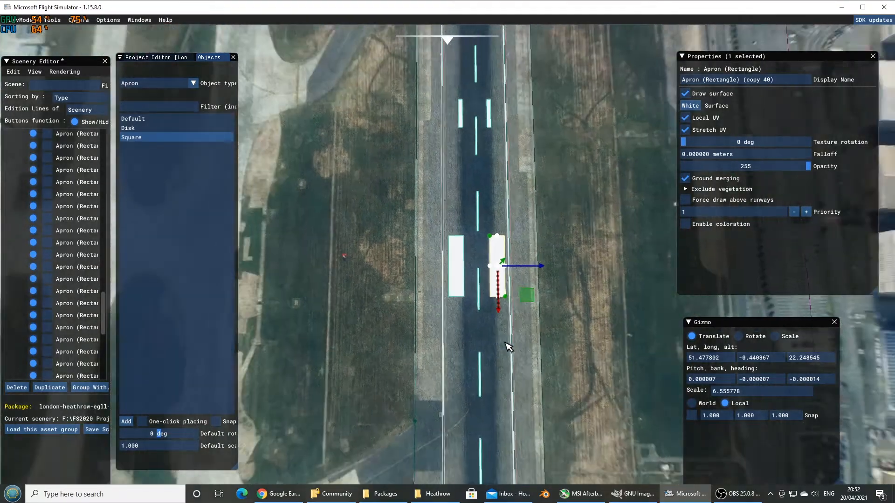
scroll(508, 346, down, 8)
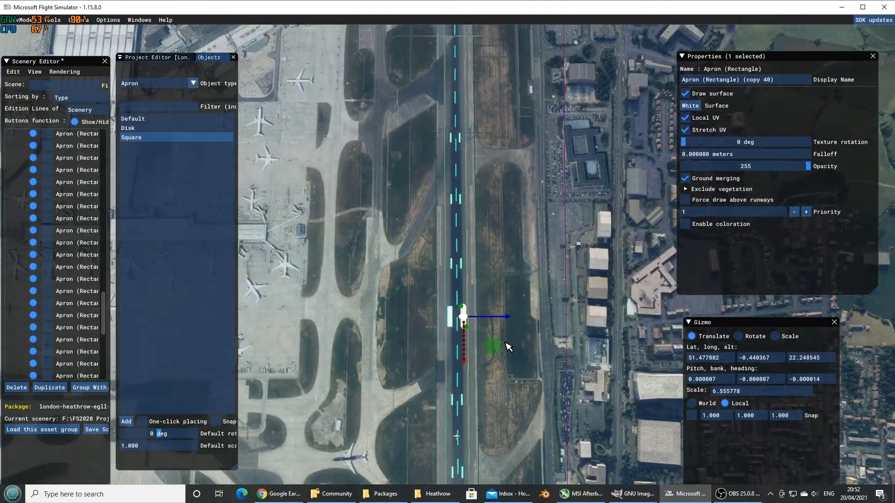
scroll(69, 277, up, 1)
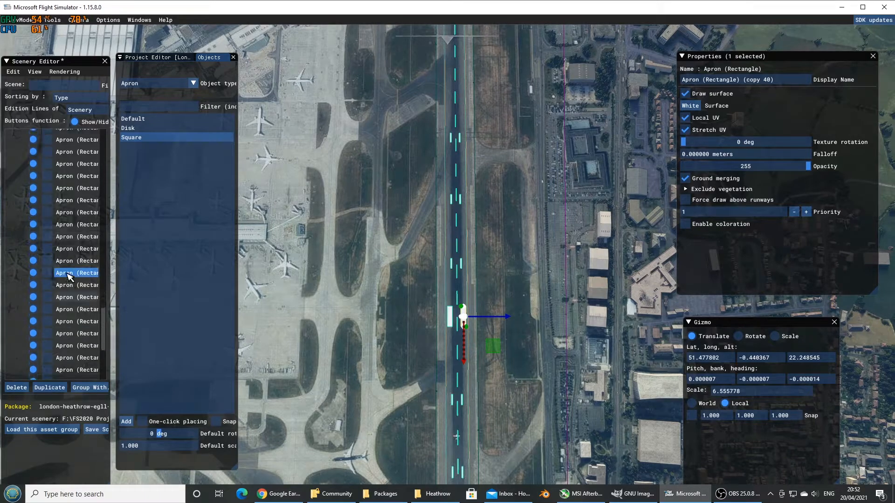
Turn on surface drawing for the large Taxi_Concrete apron beneath the runway, name it Apron 27R, and save the scenery
scroll(77, 275, down, 3)
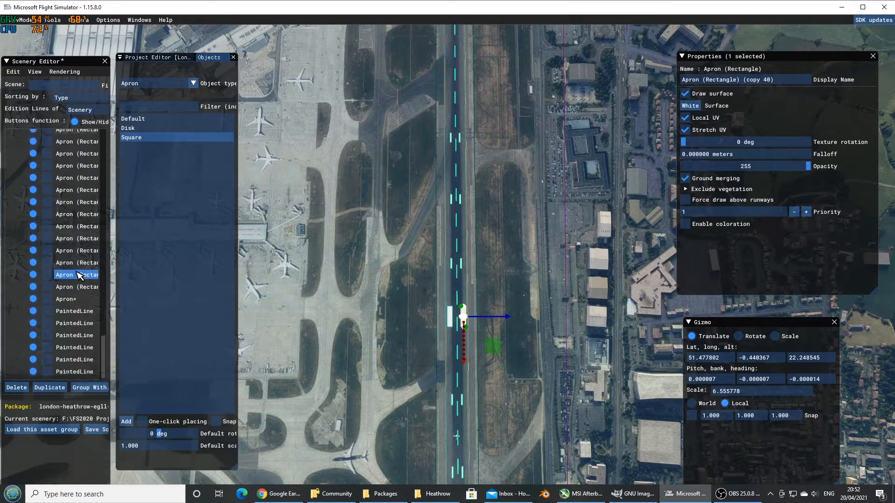
scroll(75, 274, up, 5)
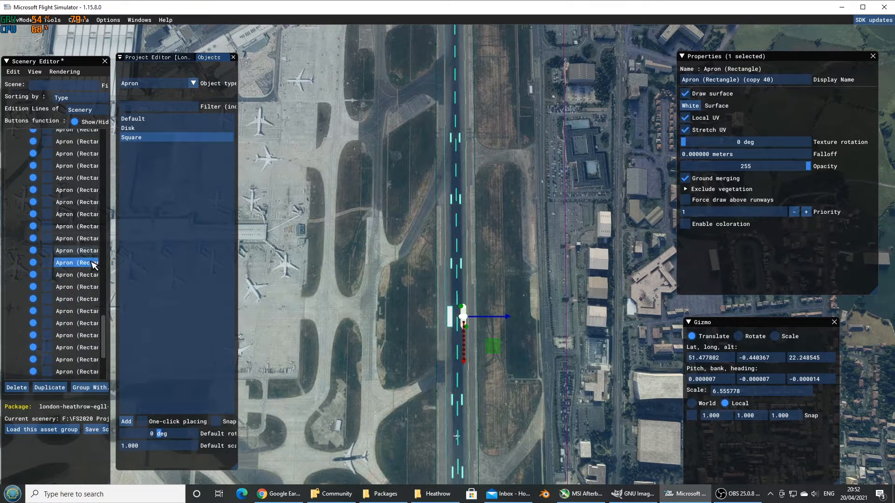
scroll(70, 274, up, 10)
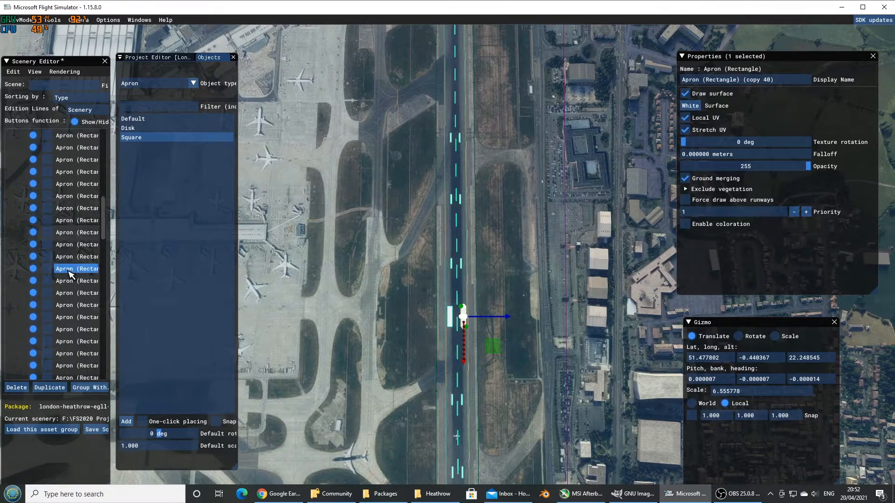
scroll(70, 274, up, 3)
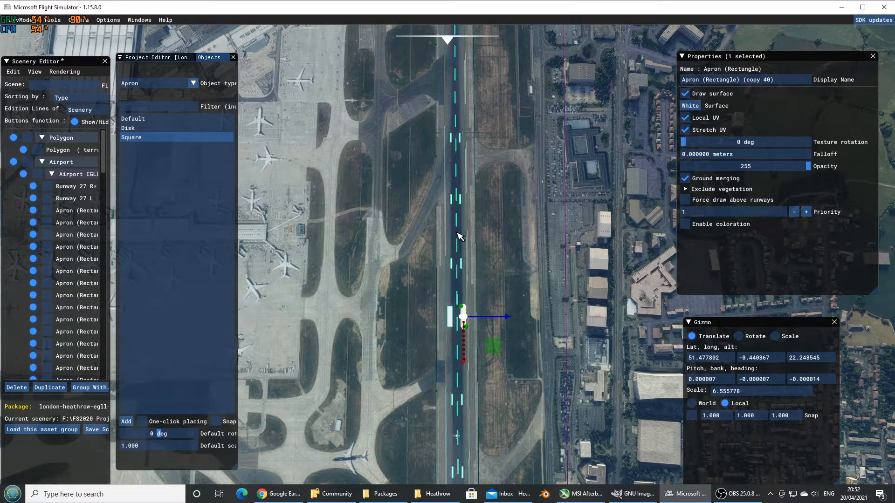
key(s)
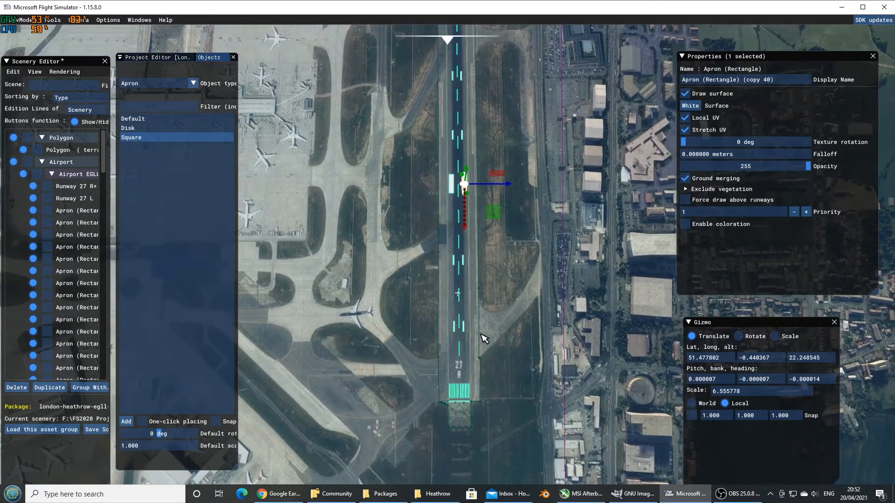
click(483, 337)
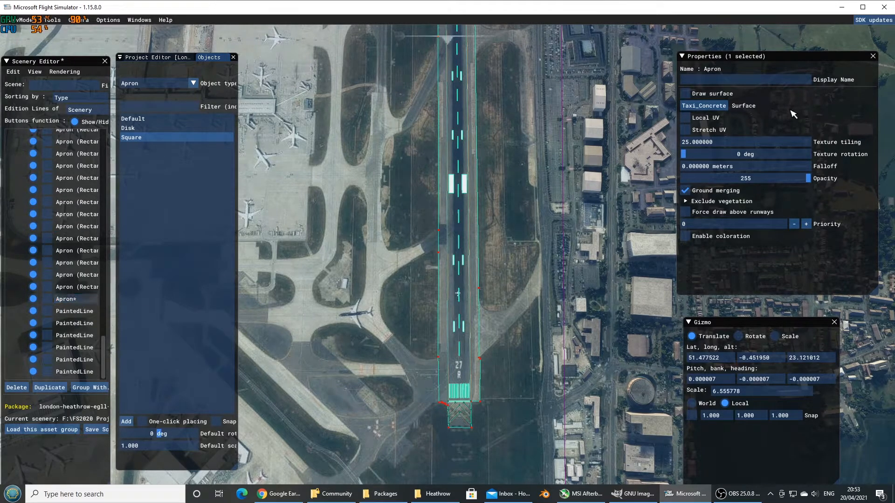
click(686, 93)
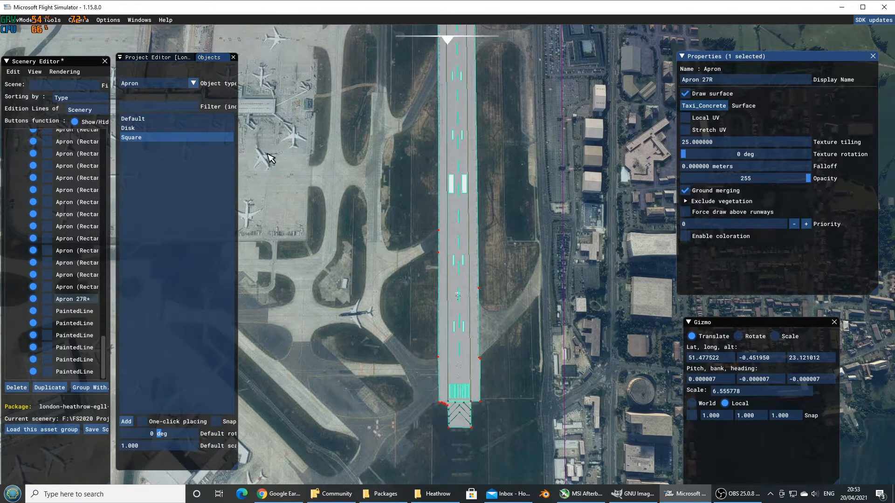
click(96, 430)
Try to select the whole run of apron rectangles in the scenery list by picking the first and the last one
drag(104, 355, 116, 167)
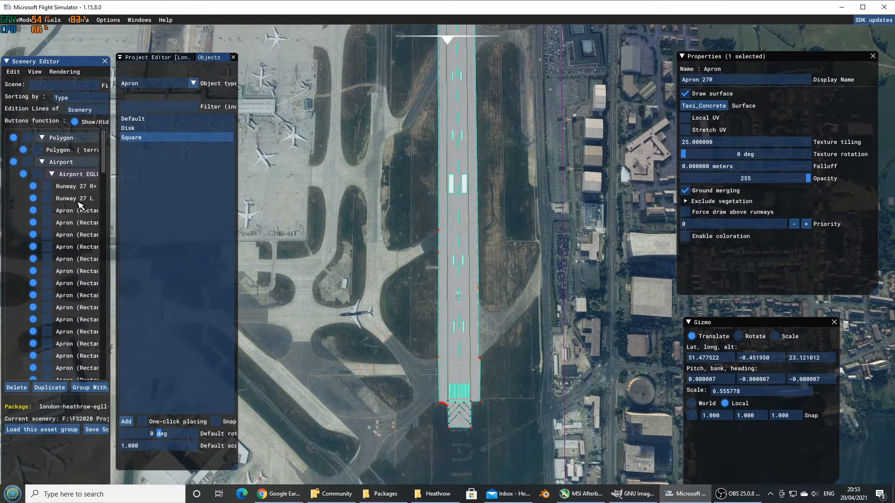
click(83, 212)
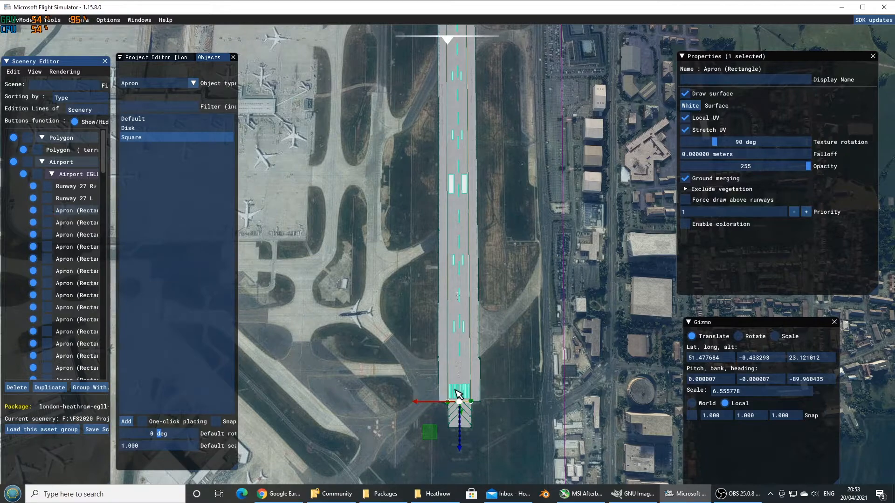
scroll(457, 394, up, 5)
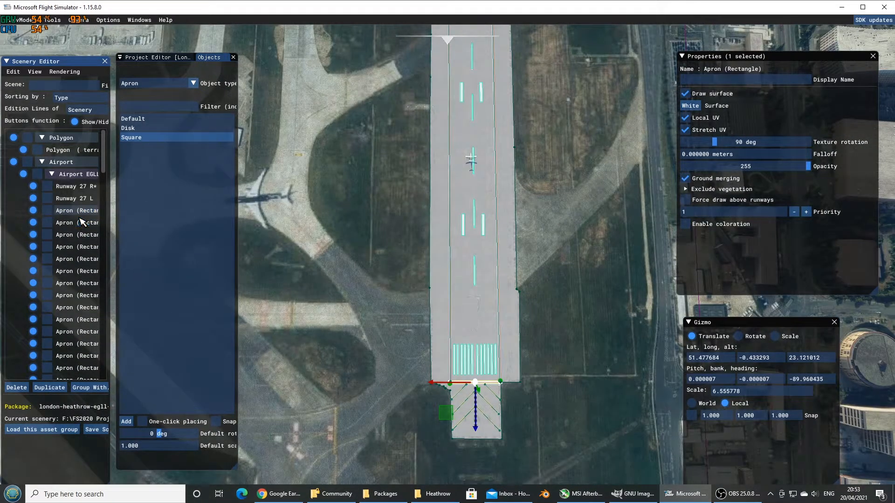
scroll(74, 341, down, 1)
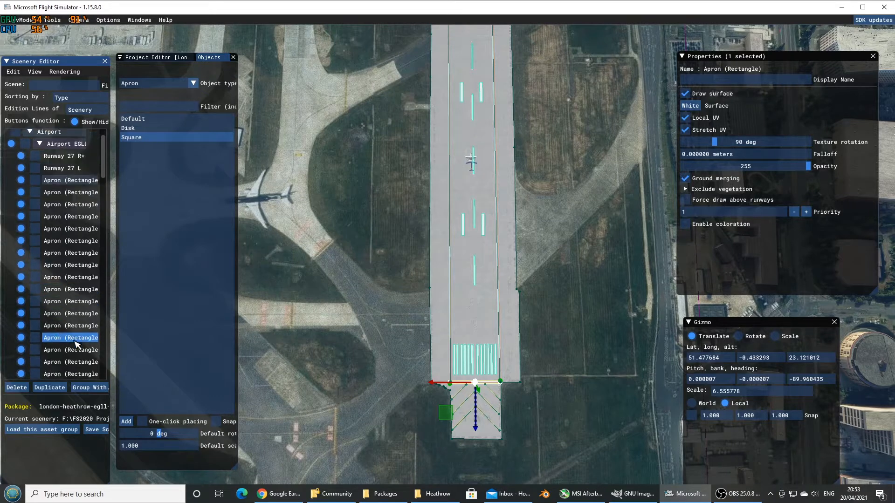
scroll(74, 344, down, 2)
scroll(77, 345, down, 5)
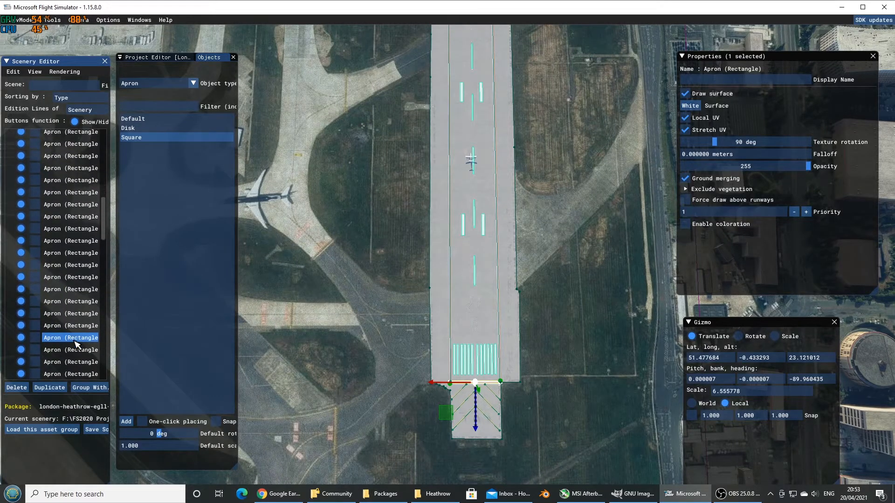
scroll(70, 254, up, 1)
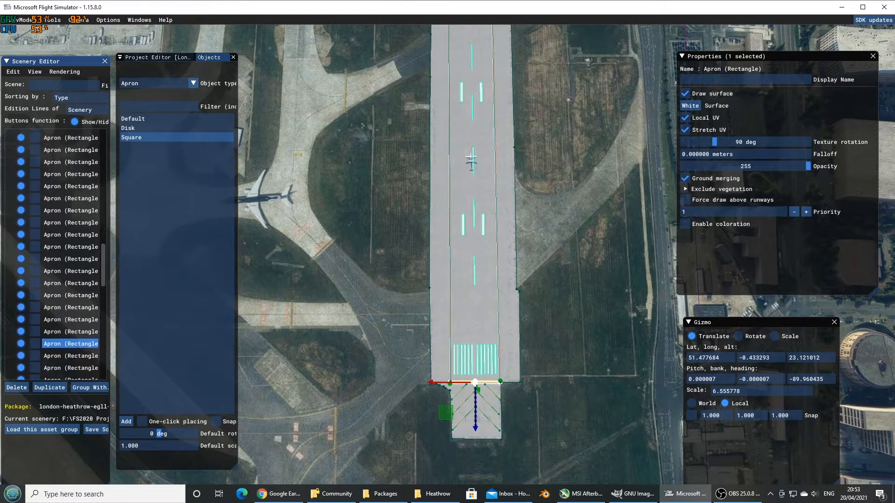
scroll(76, 342, down, 4)
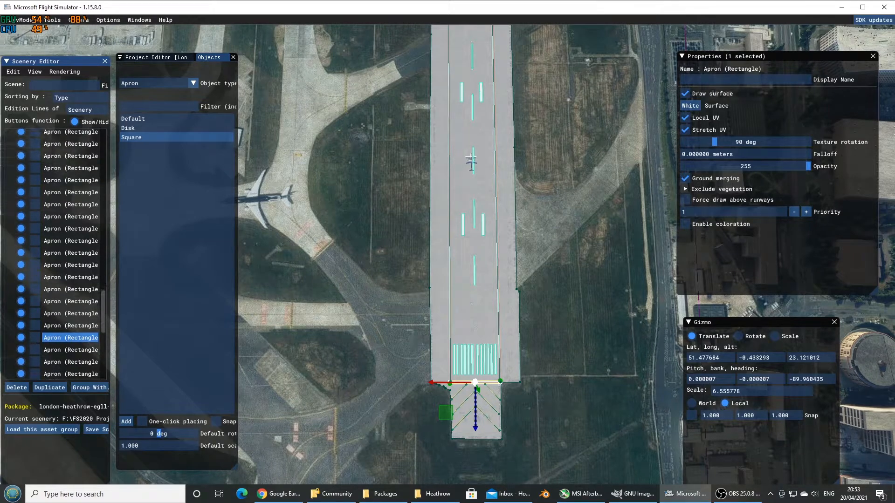
scroll(77, 343, up, 5)
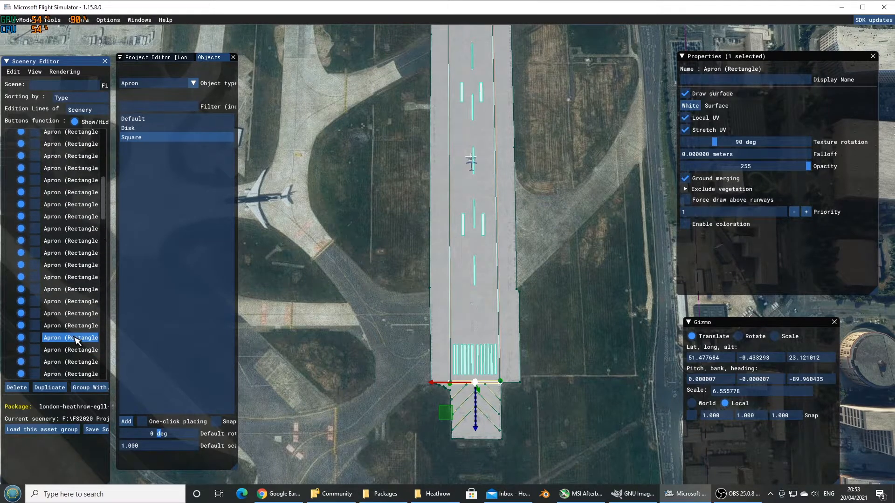
scroll(77, 341, up, 5)
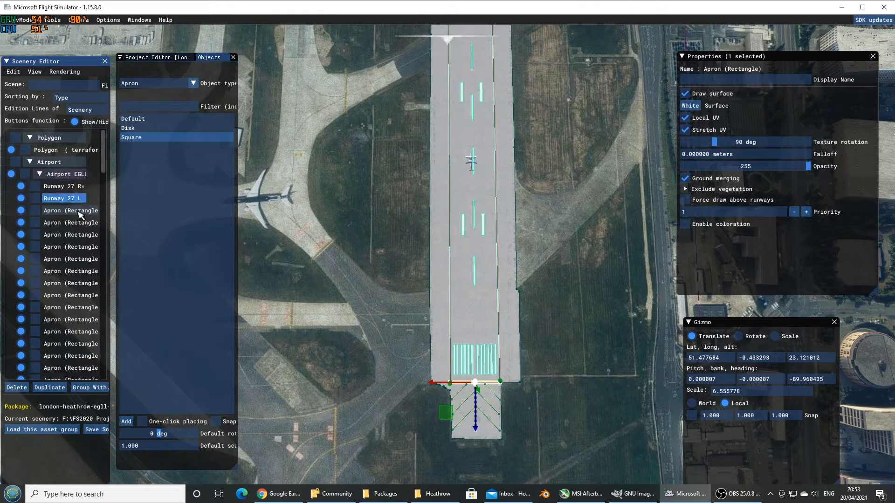
click(71, 271)
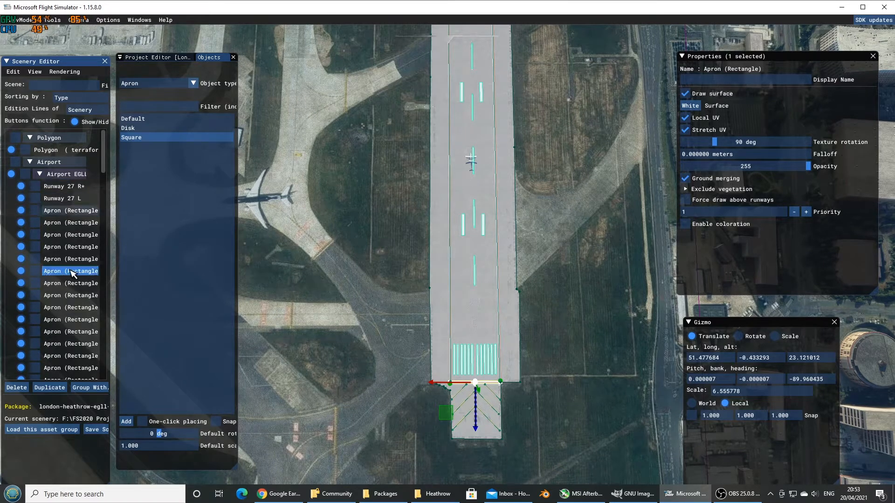
scroll(67, 283, down, 3)
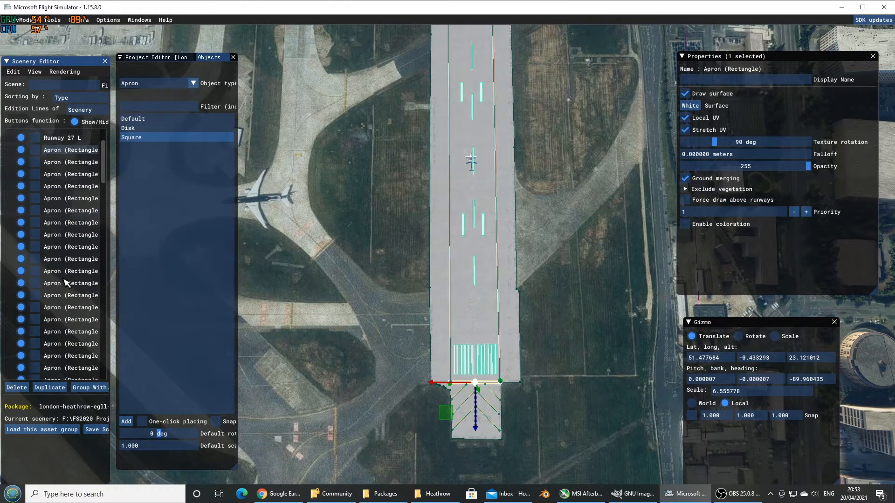
scroll(67, 283, down, 5)
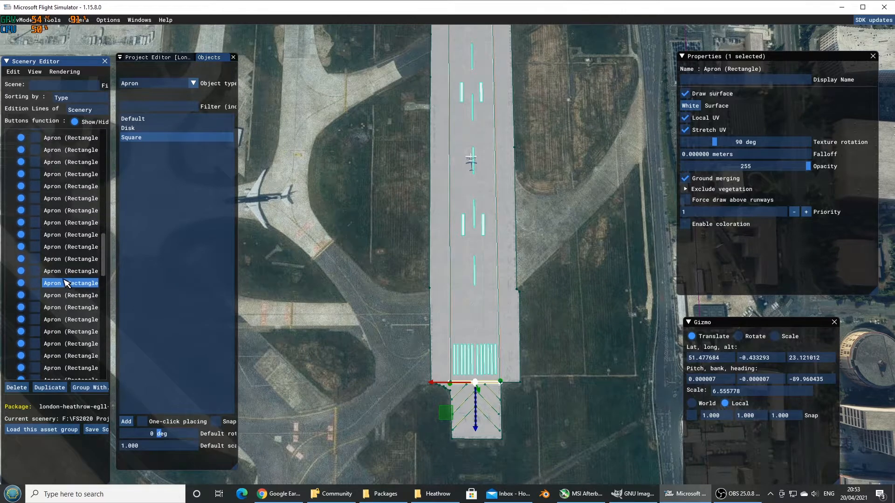
scroll(67, 283, down, 3)
scroll(67, 283, down, 3)
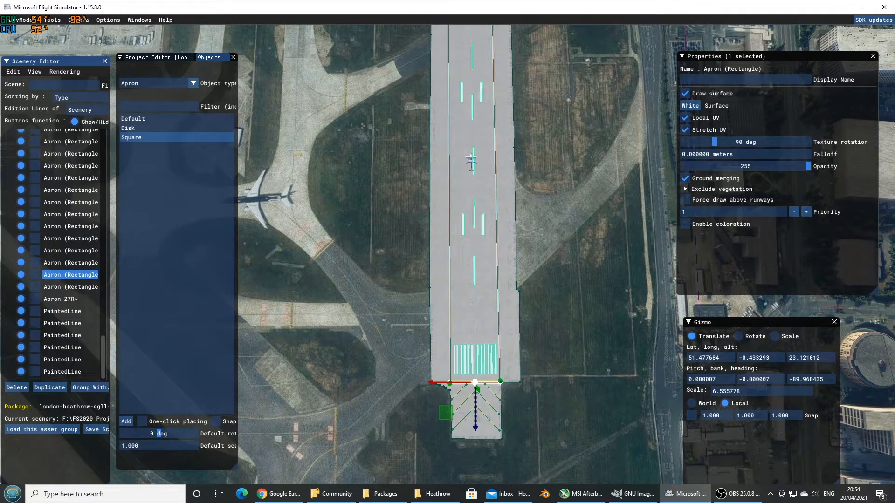
click(66, 288)
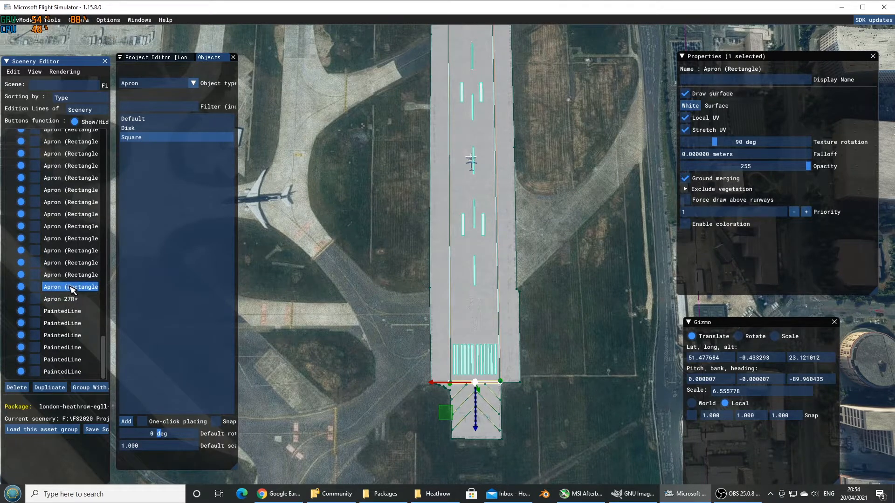
ctrl+click(70, 289)
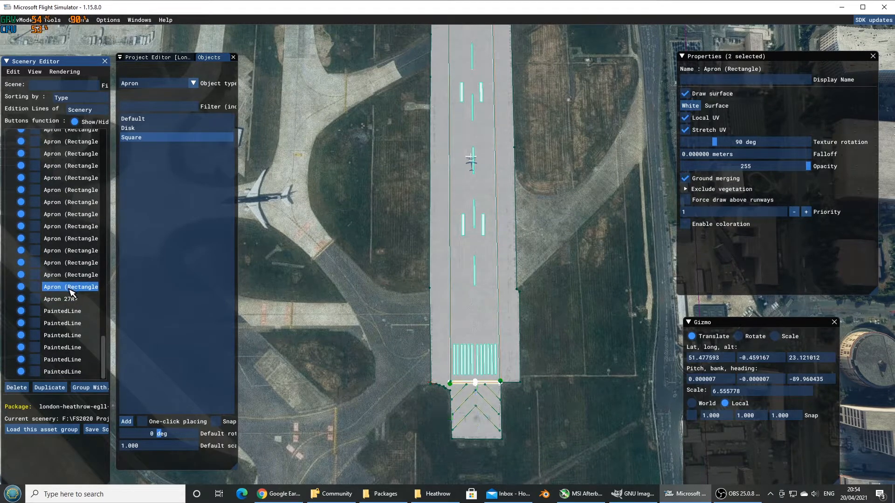
Select all the apron rectangles in the scenery list as one range, from below Runway 27 L to just above Apron 27R
scroll(65, 275, up, 8)
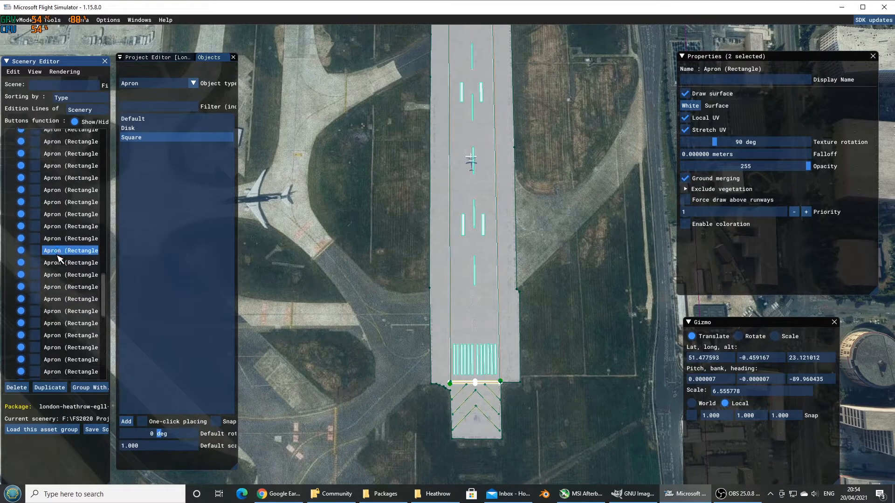
scroll(59, 257, up, 6)
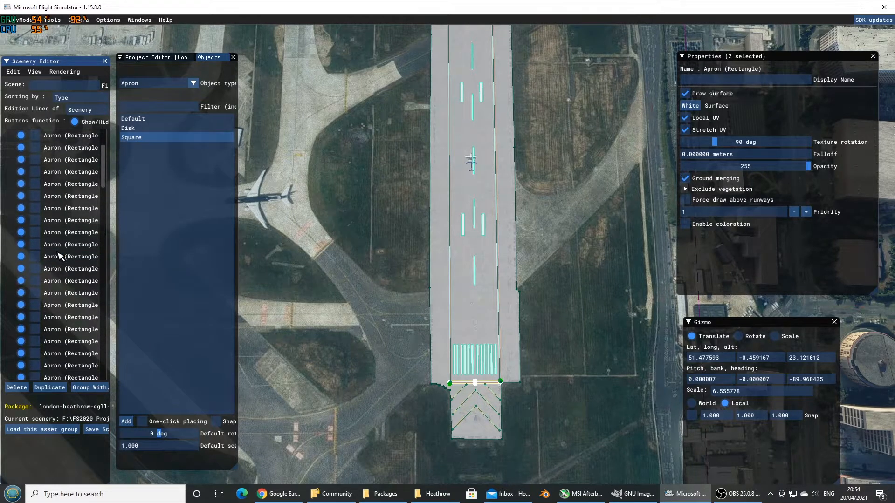
click(70, 234)
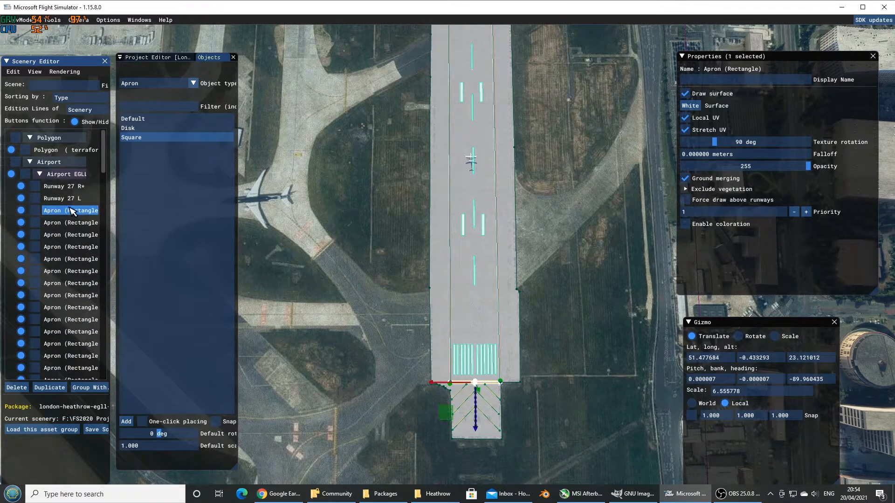
scroll(77, 260, down, 4)
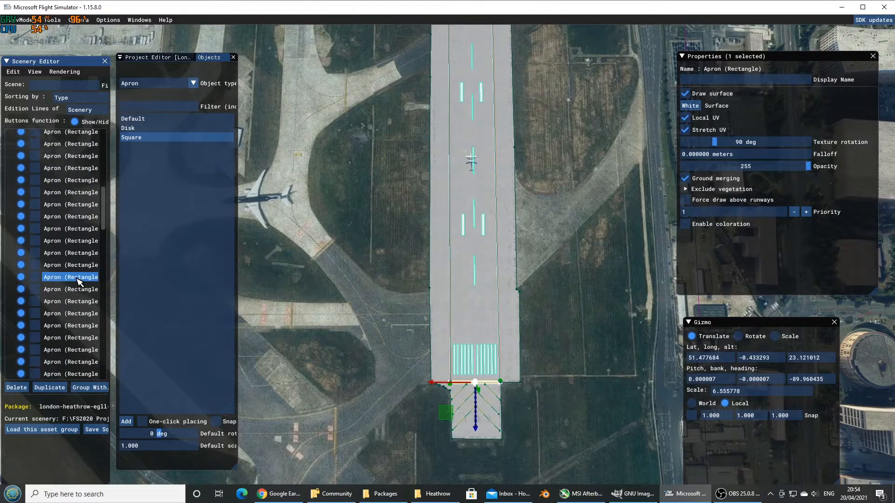
scroll(78, 283, down, 3)
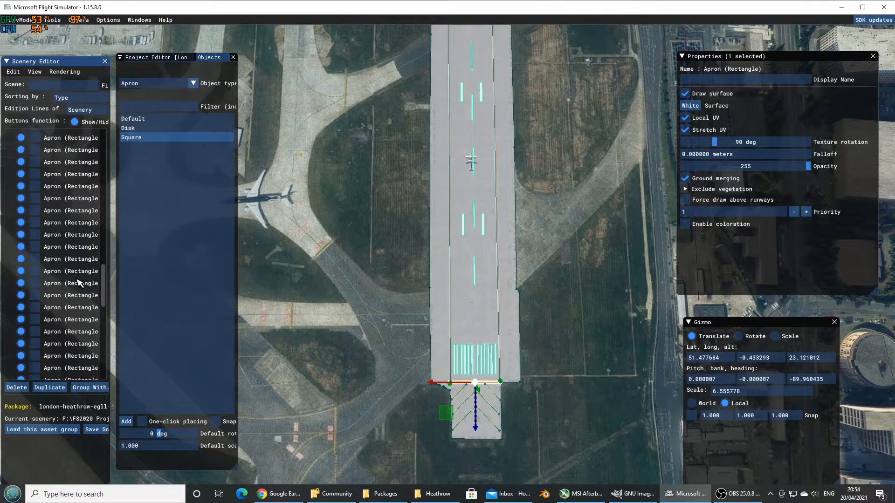
scroll(78, 282, down, 3)
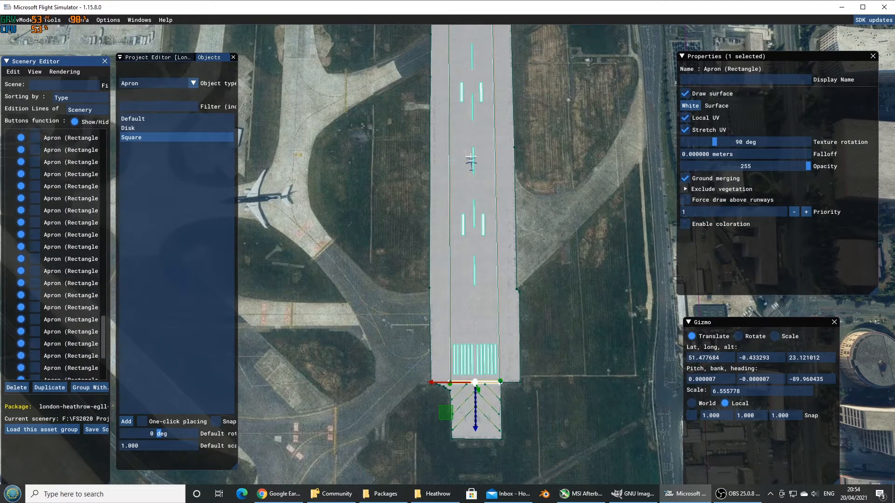
scroll(78, 275, down, 3)
shift+click(77, 288)
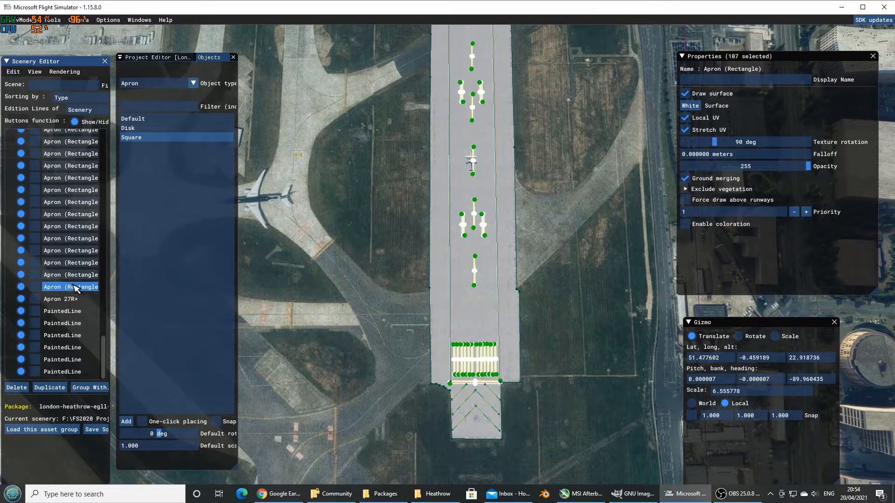
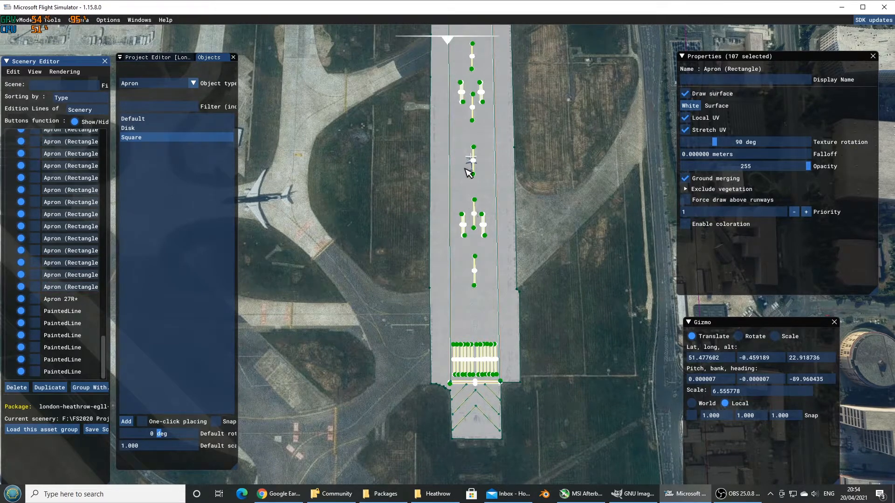
Inspect the selected marking rectangles along the full length of the runway
scroll(473, 266, down, 3)
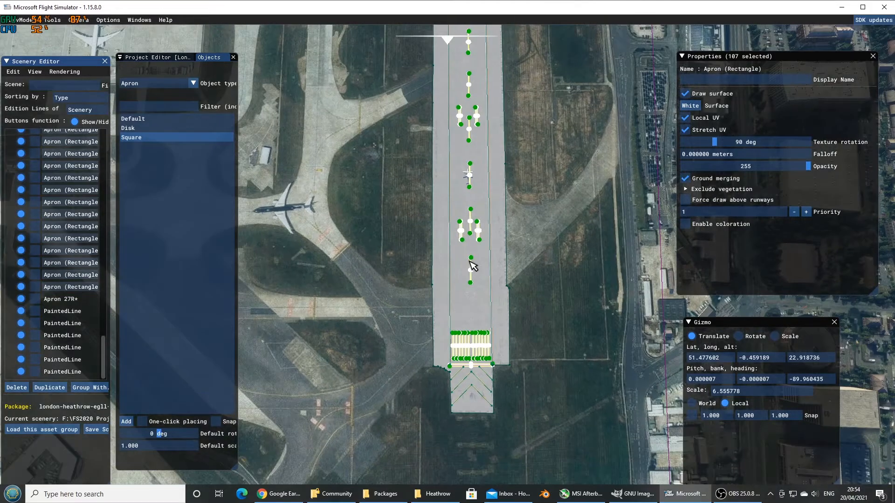
key(w)
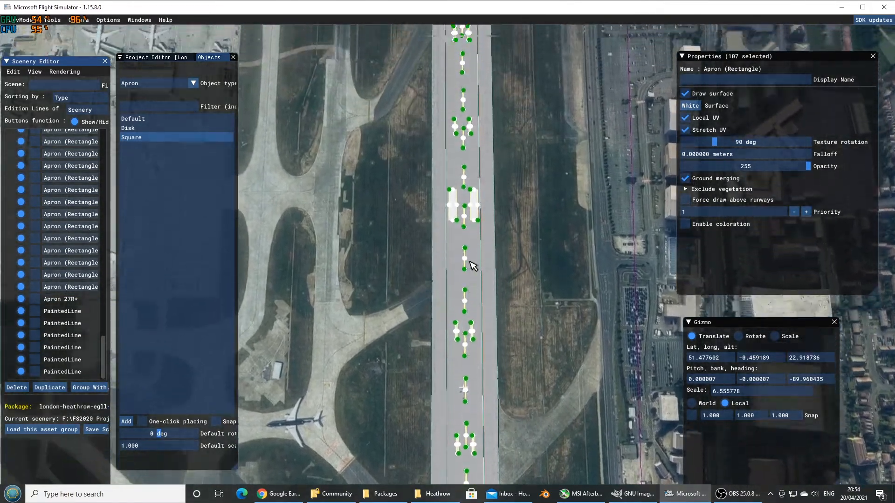
key(w)
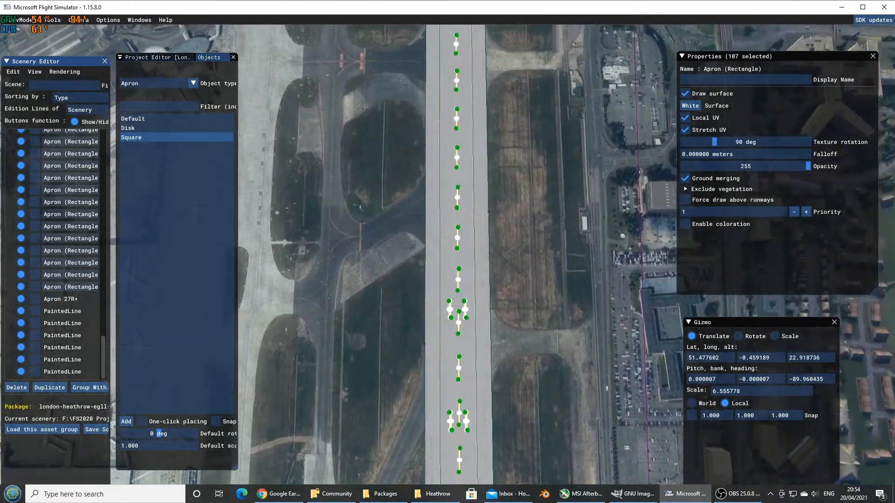
key(w)
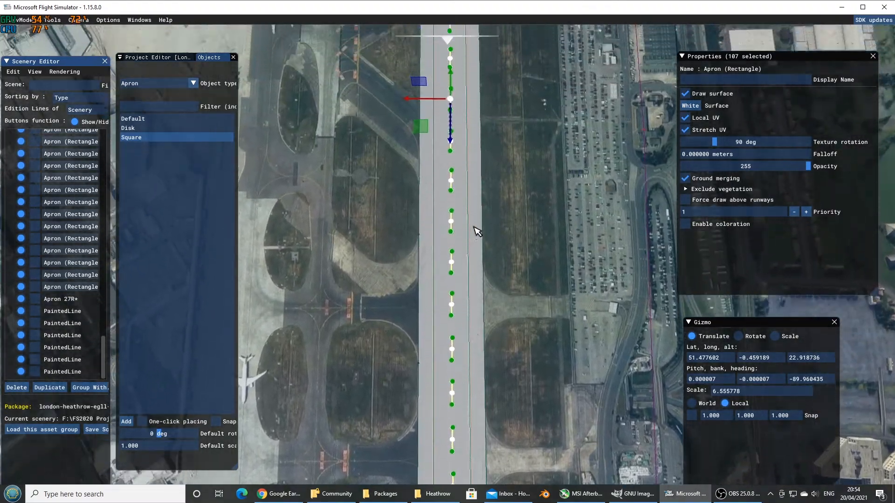
key(w)
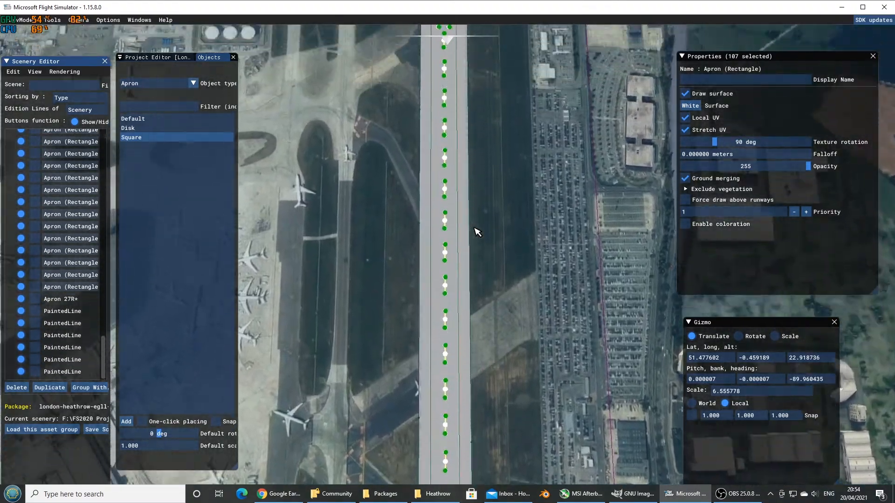
key(w)
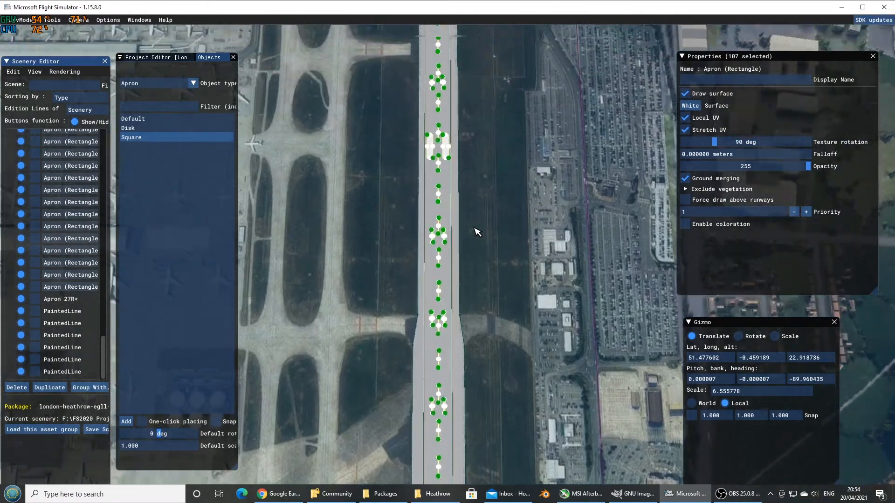
key(w)
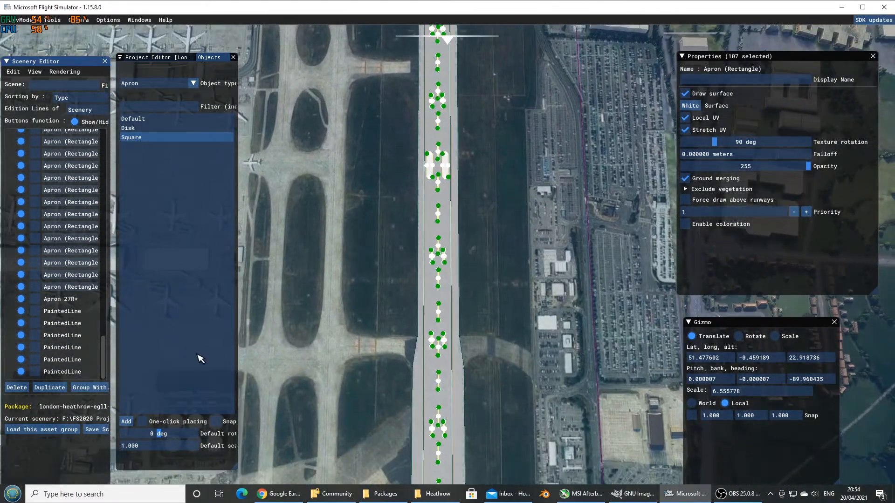
Try to group the selected rectangles with the new group name Apron Runway Markings, moving them to target group Airport EGLL (Heathrow Airport)
right_click(75, 239)
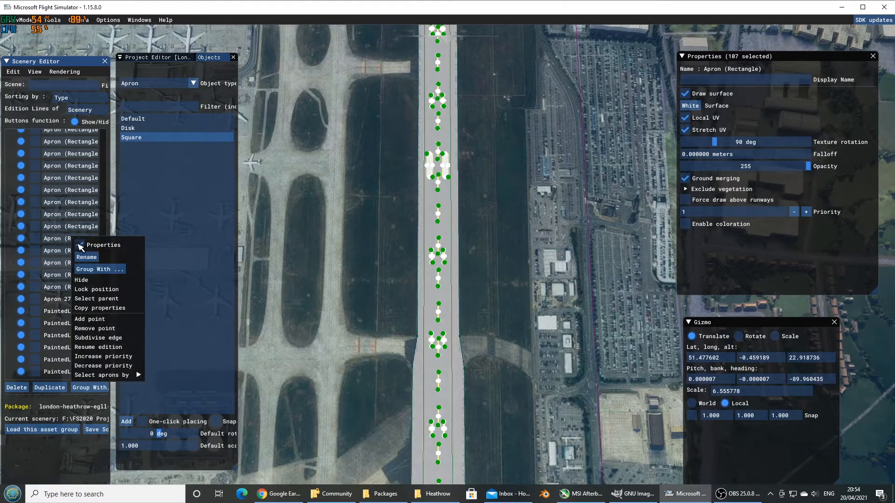
click(114, 270)
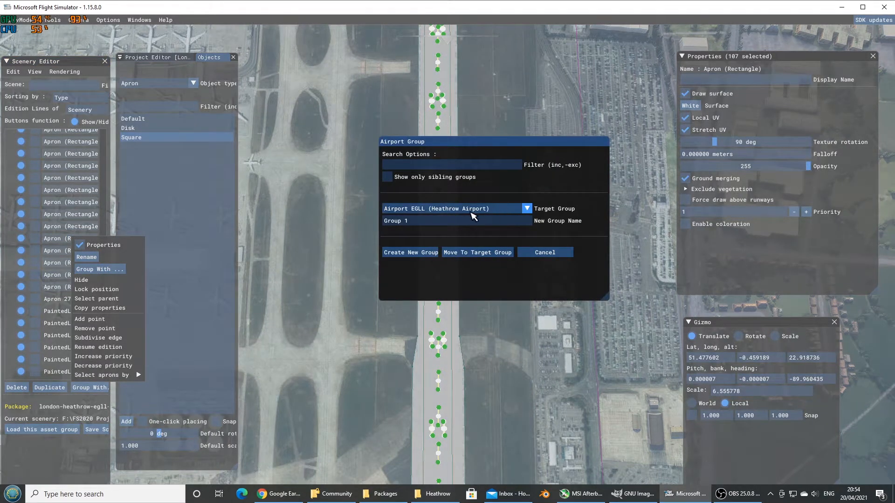
click(422, 223)
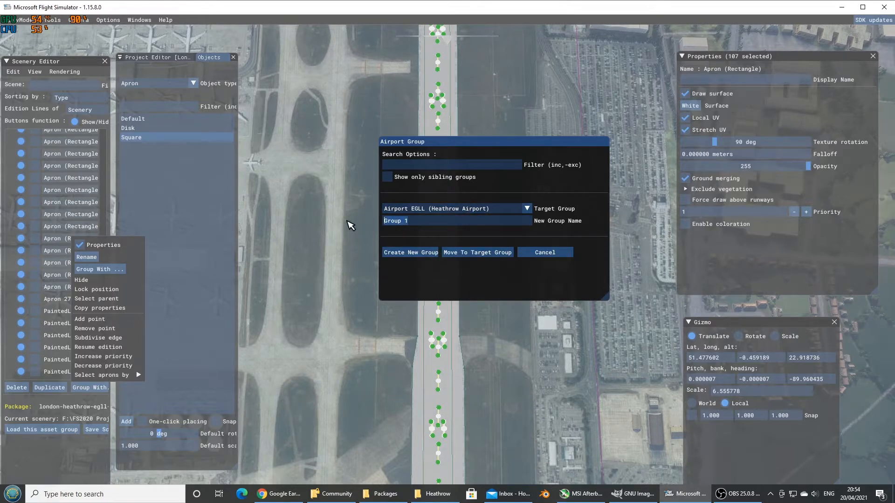
text(Apron M)
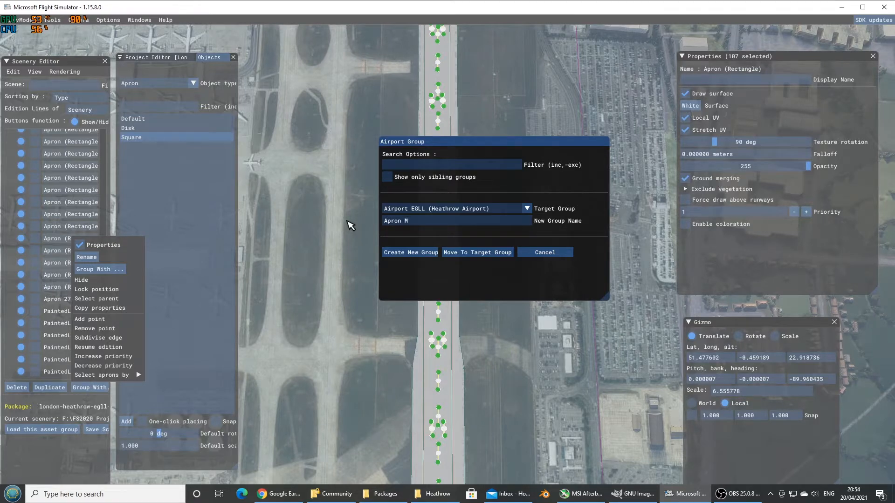
key(BackSpace)
key(BackSpace)
key(BackSpace)
key(BackSpace)
key(BackSpace)
key(BackSpace)
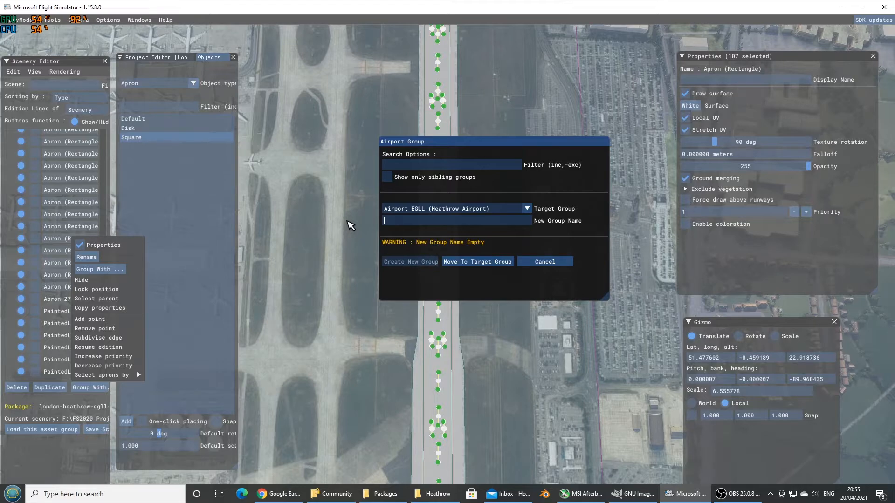
text(Apro)
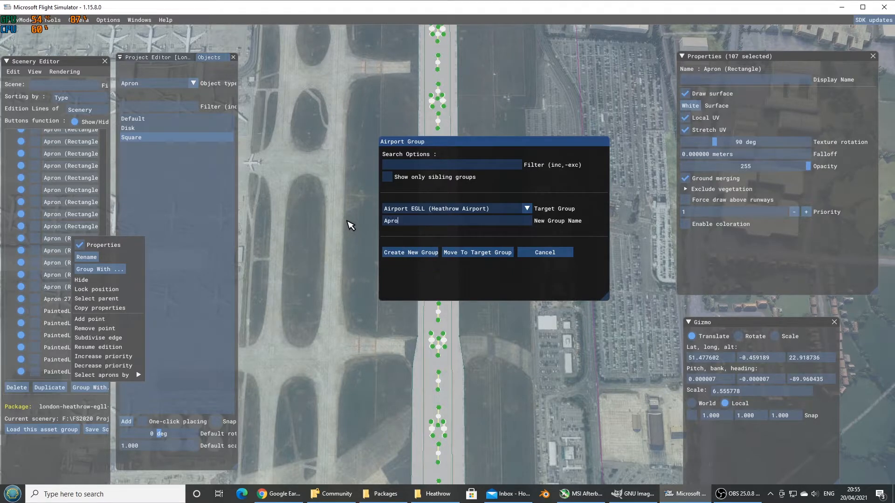
text(n Runway Markings)
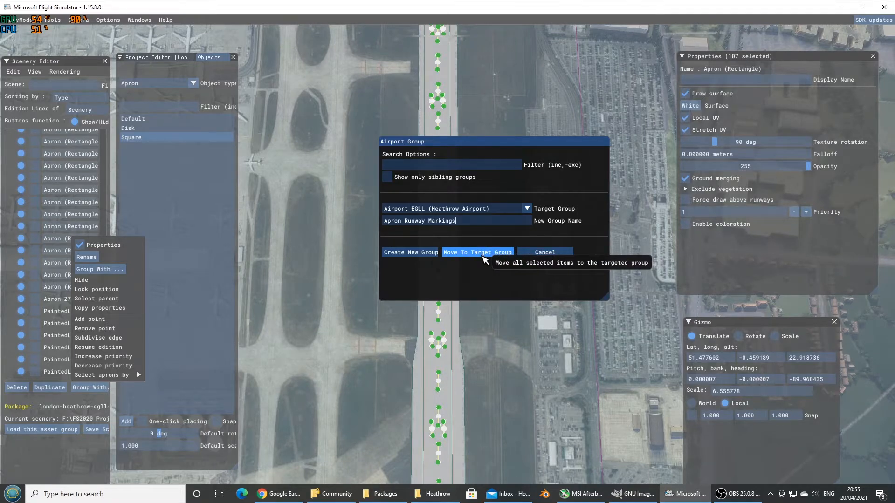
click(483, 256)
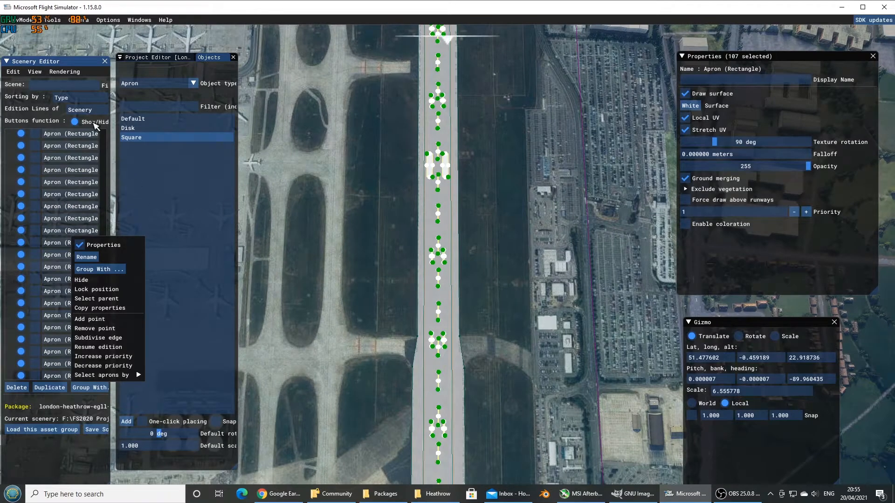
Look through the scenery list up to its beginning for the new group, keeping the sorting by Type
click(55, 244)
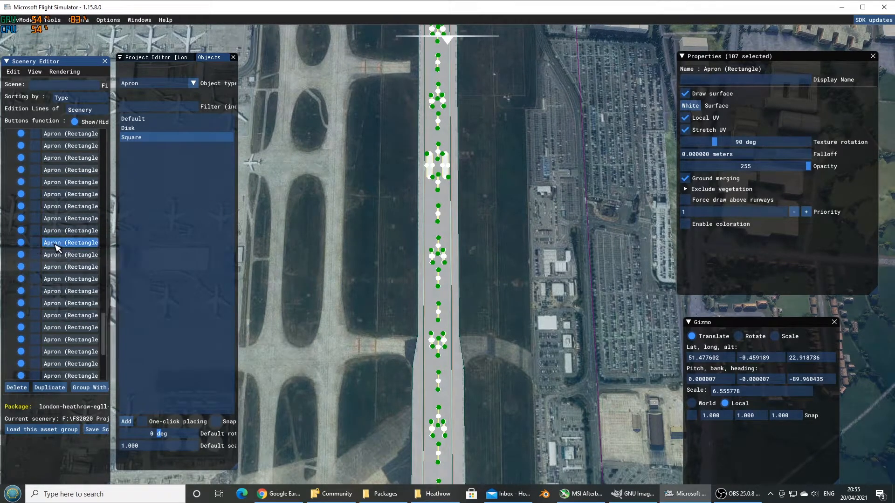
scroll(56, 248, up, 15)
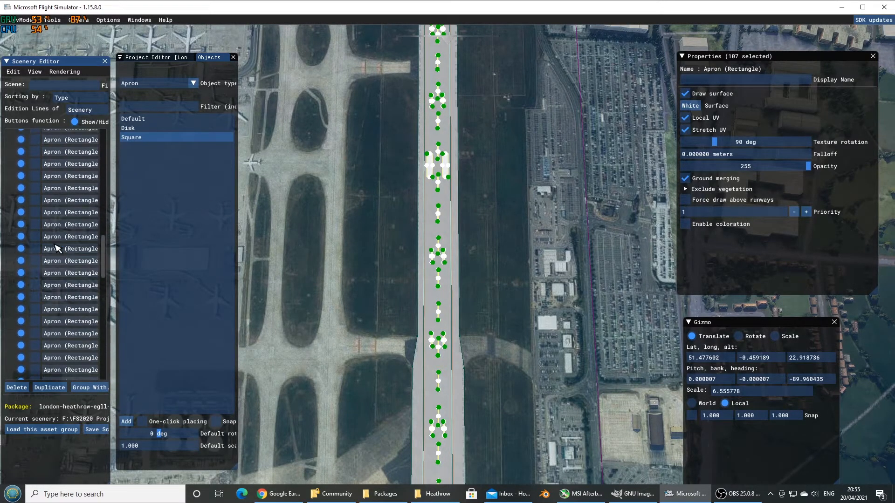
scroll(56, 247, up, 5)
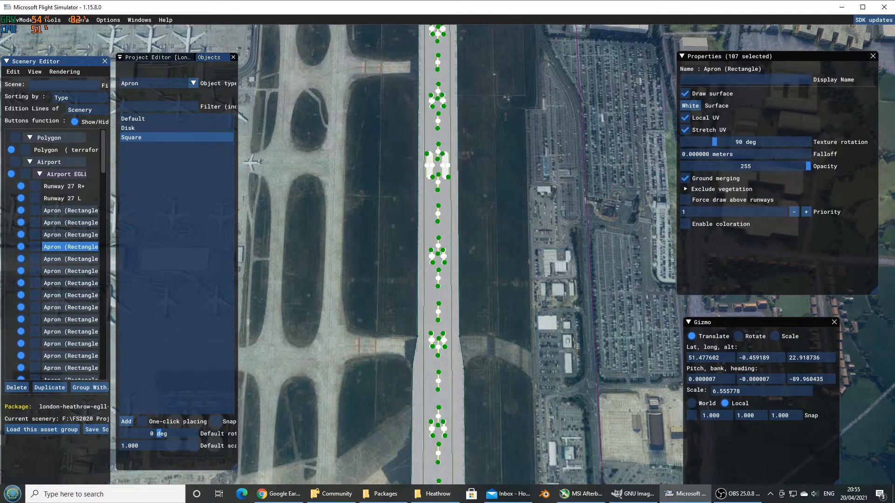
click(85, 99)
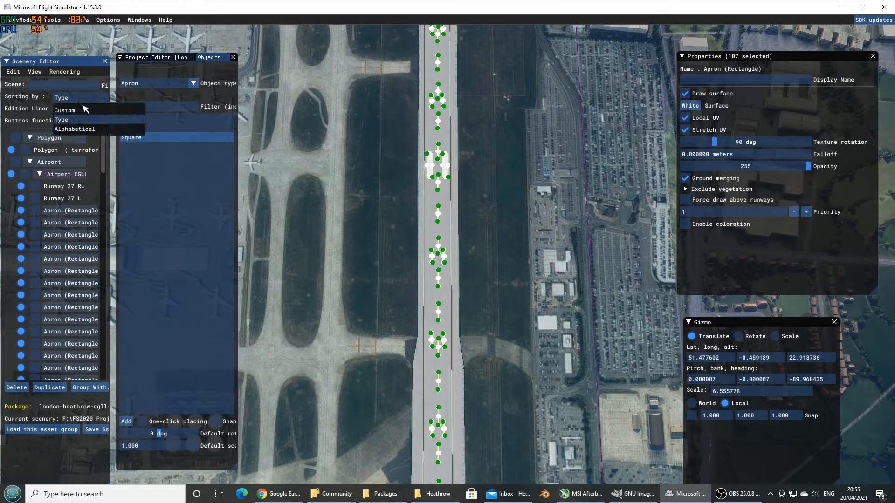
click(75, 119)
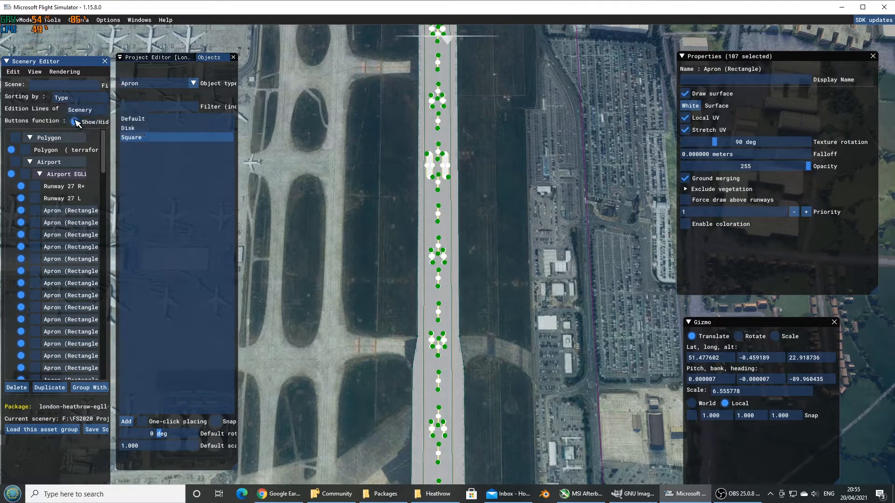
Select the Airport EGLL entry and check its contents down to the painted lines for the markings group
click(40, 174)
click(39, 174)
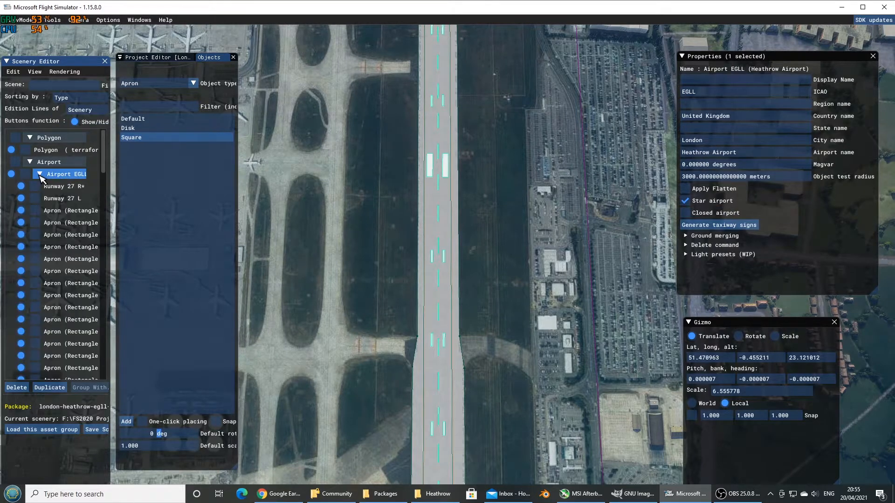
click(56, 309)
scroll(56, 314, down, 5)
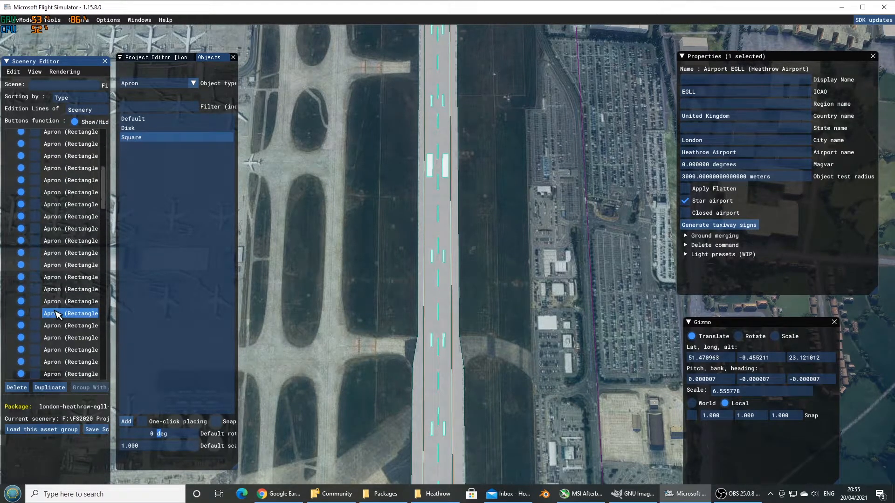
scroll(57, 315, down, 5)
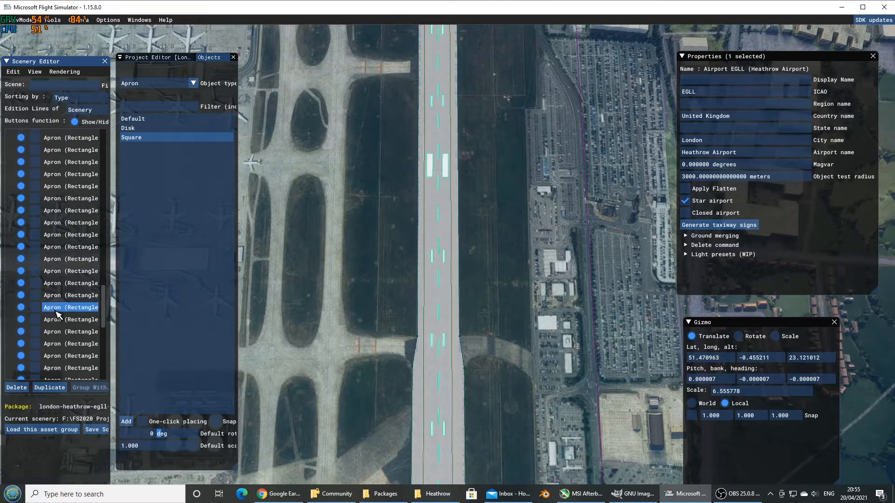
scroll(57, 315, down, 2)
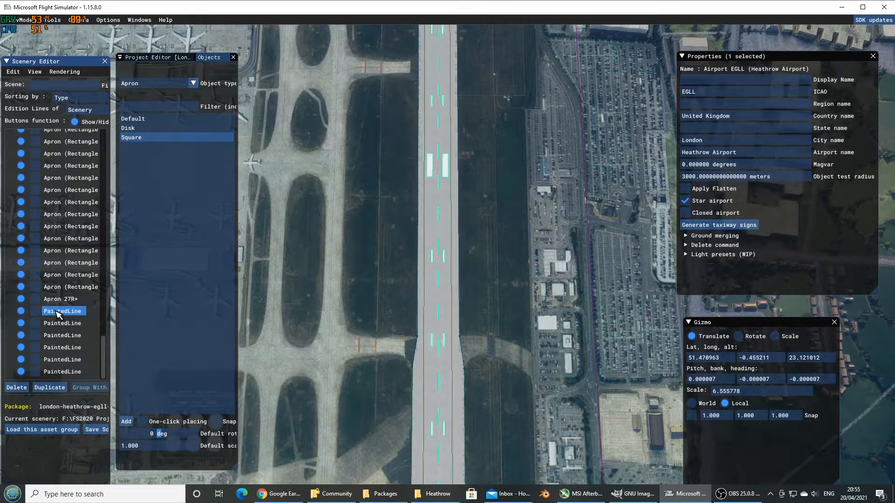
Select all the apron rectangles again as one range, from just below Runway 27 L to just above Apron 27R
scroll(57, 315, up, 10)
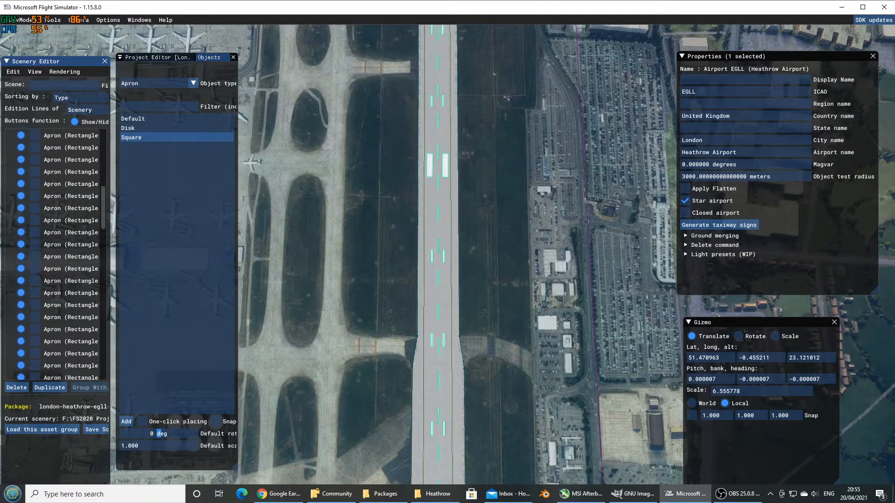
scroll(52, 287, up, 8)
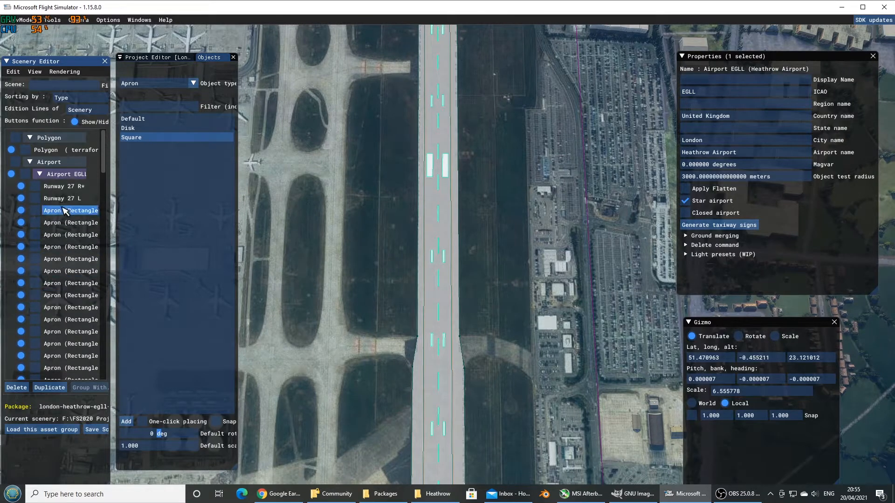
click(64, 214)
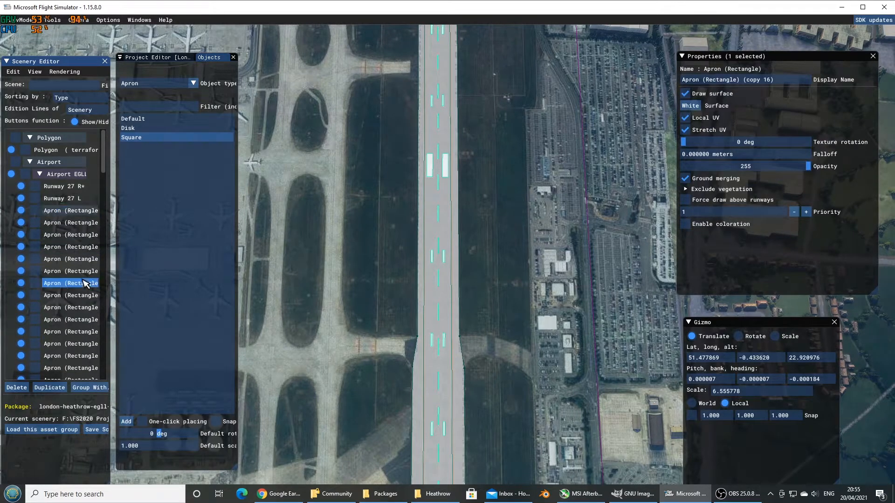
scroll(84, 283, down, 6)
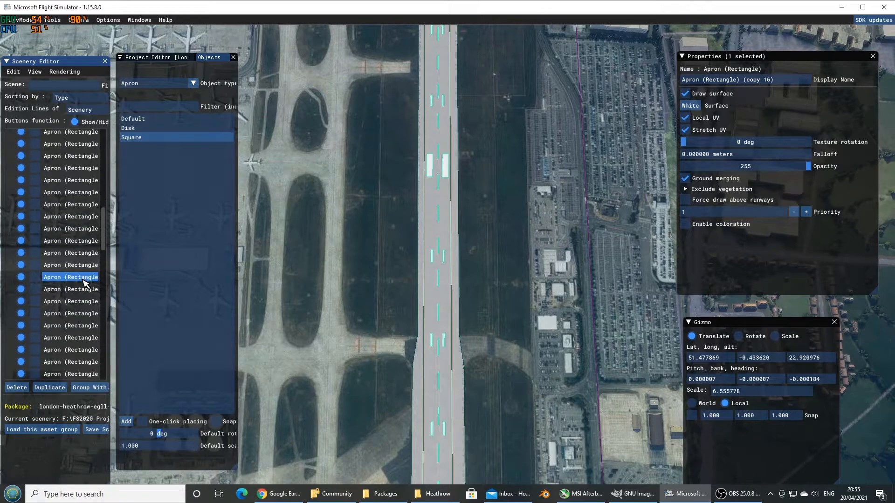
scroll(84, 282, down, 8)
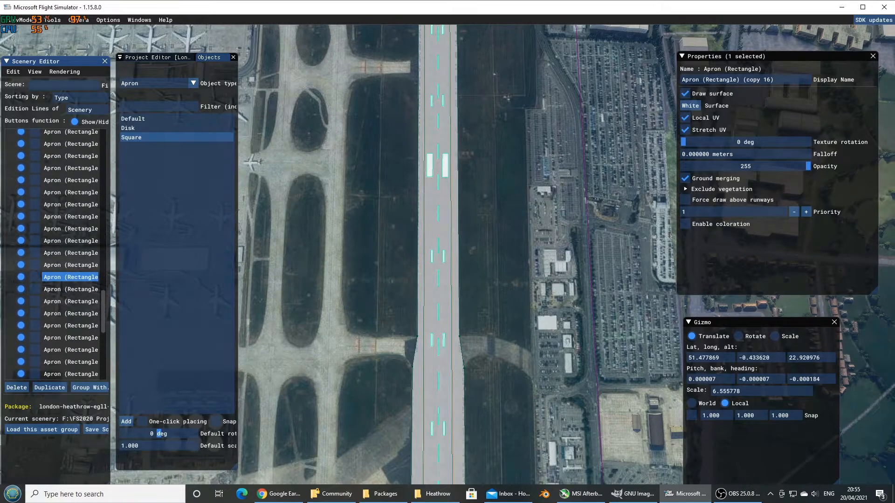
scroll(83, 280, down, 2)
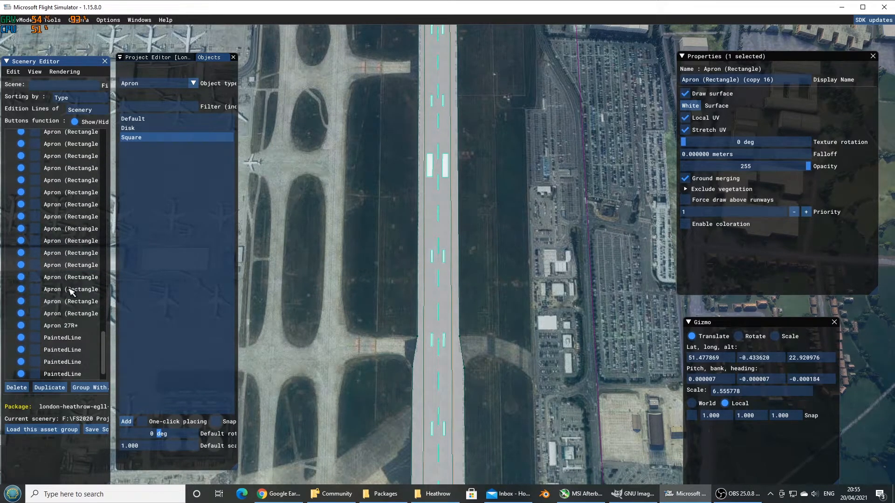
shift+click(74, 313)
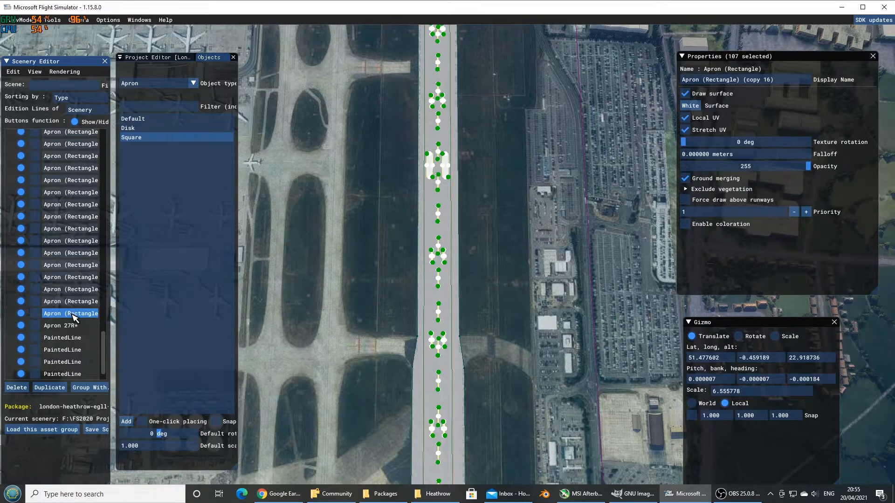
Create a new group named ApronRunwayMarkings from the selected apron rectangles
right_click(76, 278)
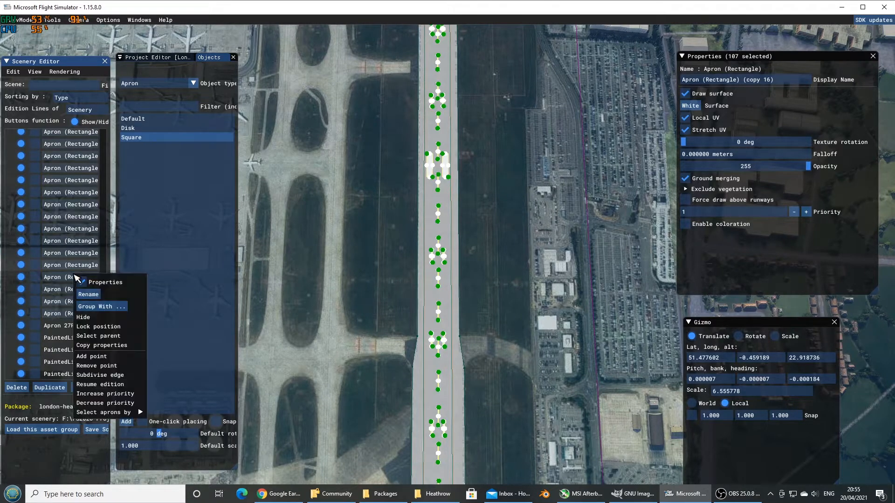
click(111, 306)
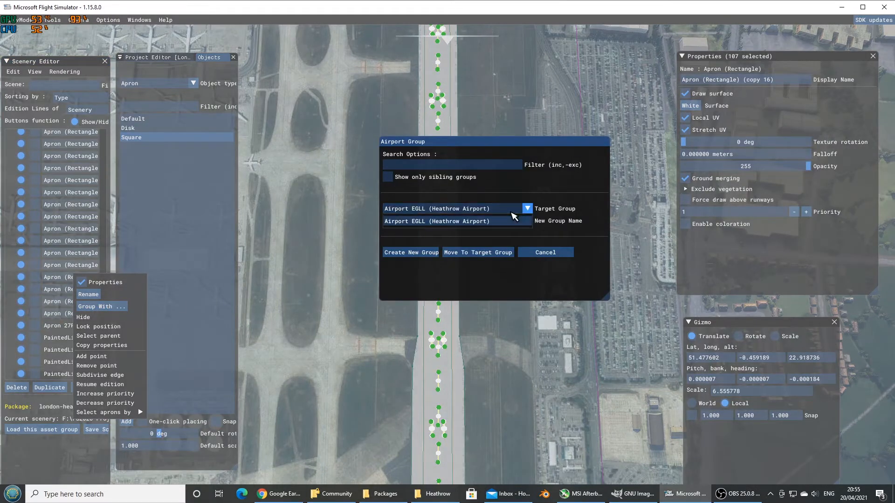
click(514, 221)
key(ctrl+a)
text(Group 1)
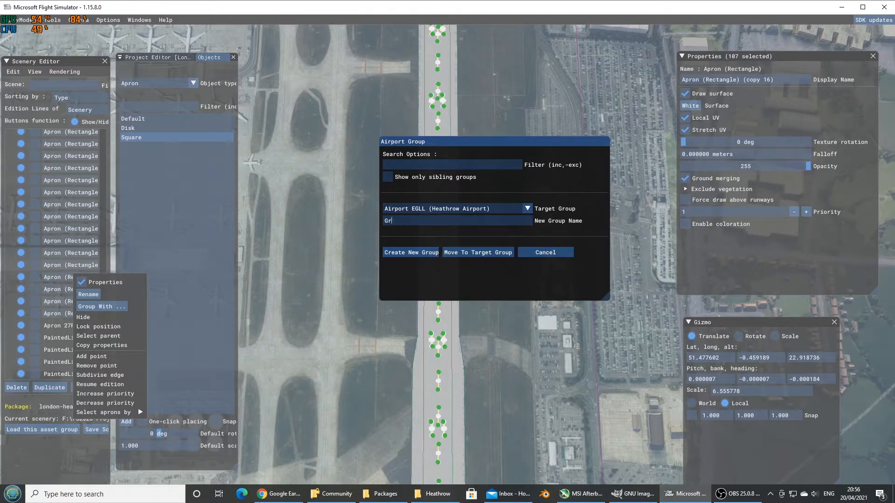
key(BackSpace)
key(BackSpace)
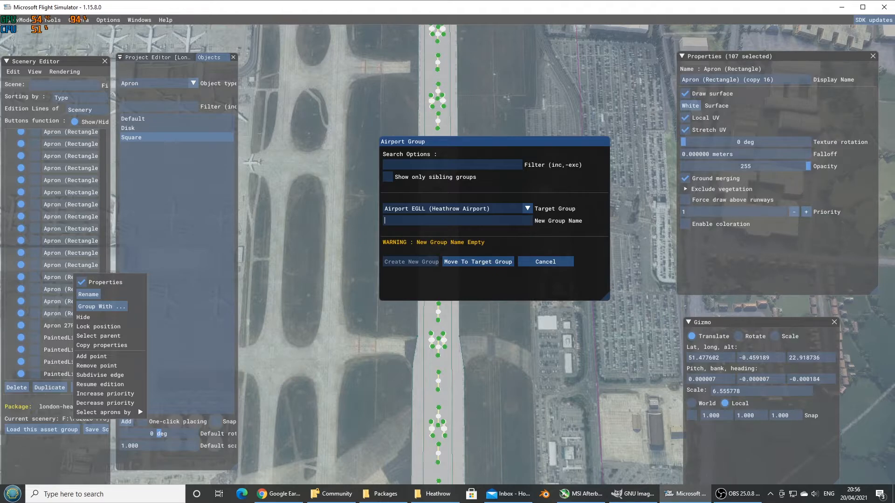
text(A)
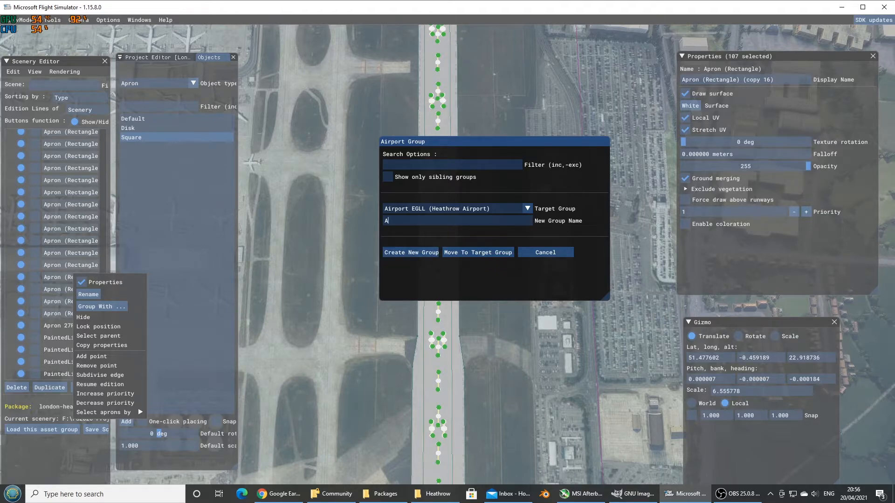
text(pron Runway Markin)
key(BackSpace)
key(BackSpace)
click(392, 253)
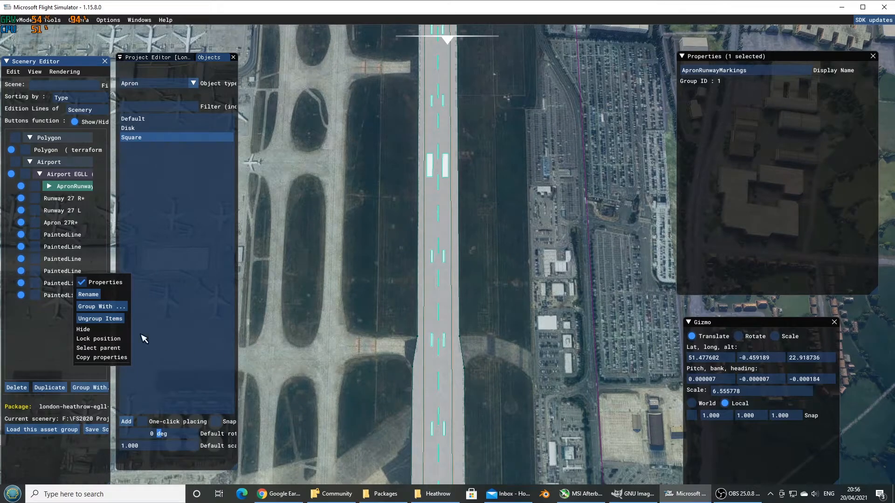
Expand the ApronRunwayMarkings group and select all its apron rectangles, from the first down to the one just above Runway 27 R
click(51, 191)
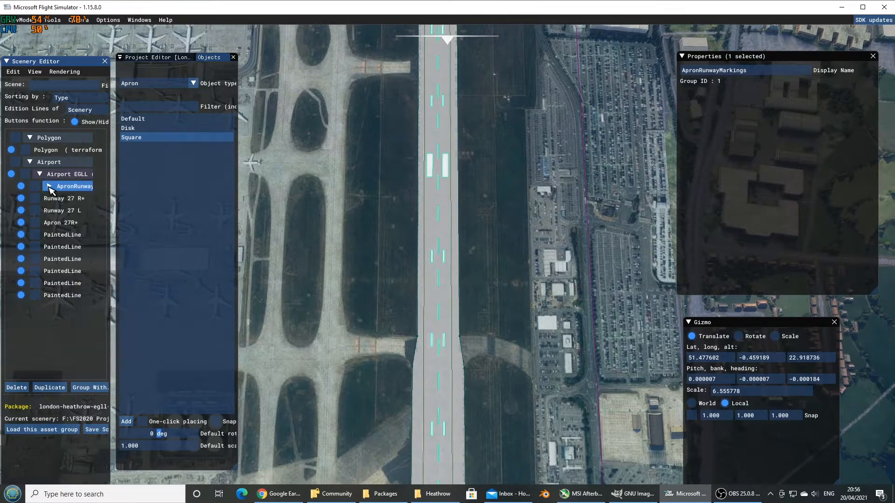
click(49, 186)
click(71, 201)
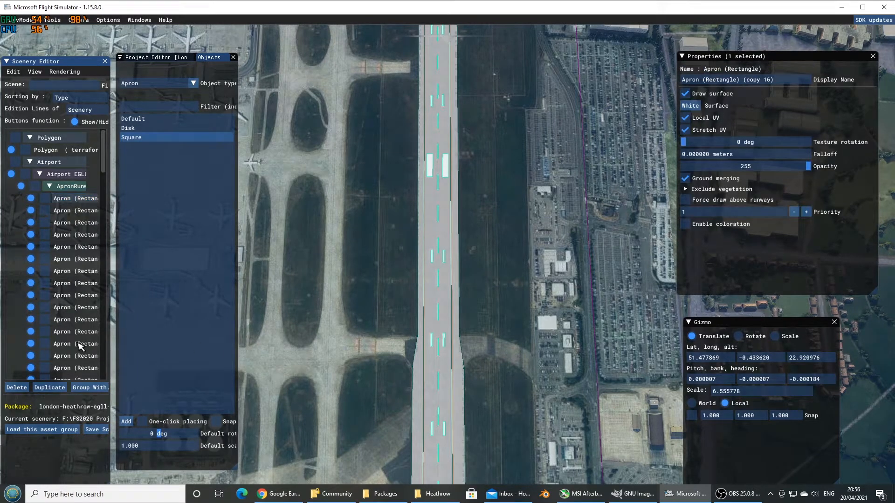
scroll(86, 311, down, 3)
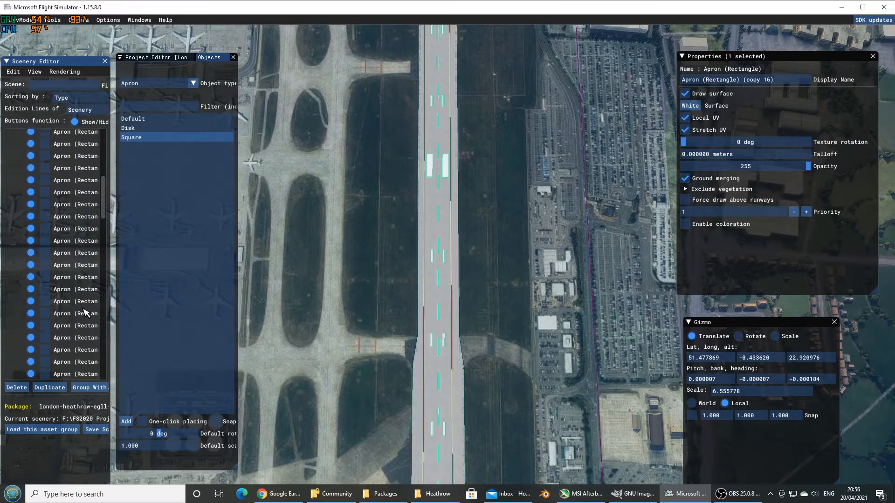
scroll(86, 311, down, 5)
click(75, 313)
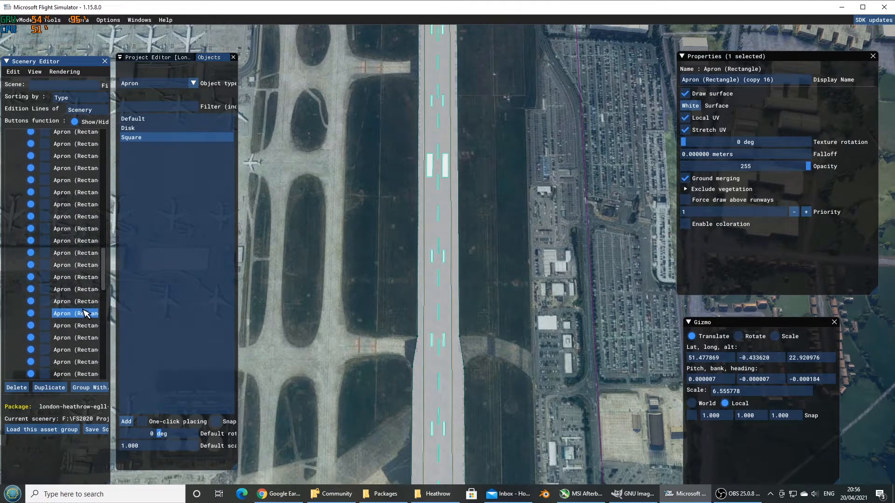
scroll(86, 312, down, 1)
scroll(85, 311, down, 4)
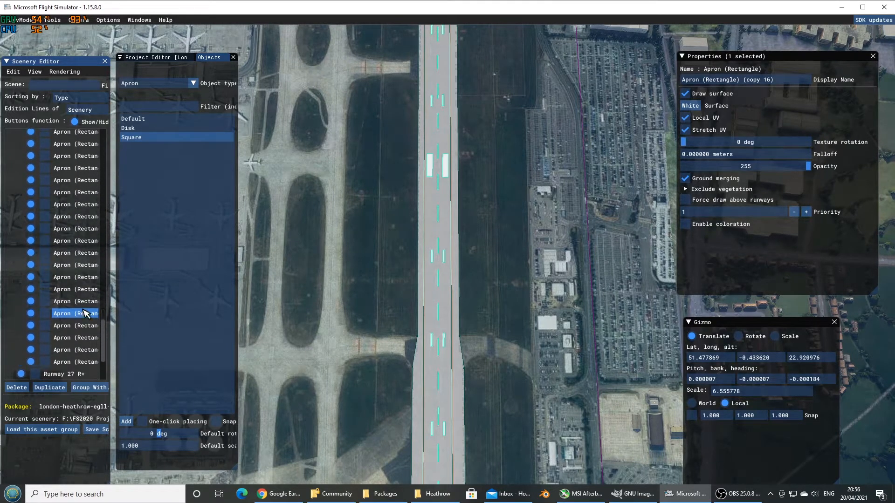
click(72, 331)
shift+click(72, 331)
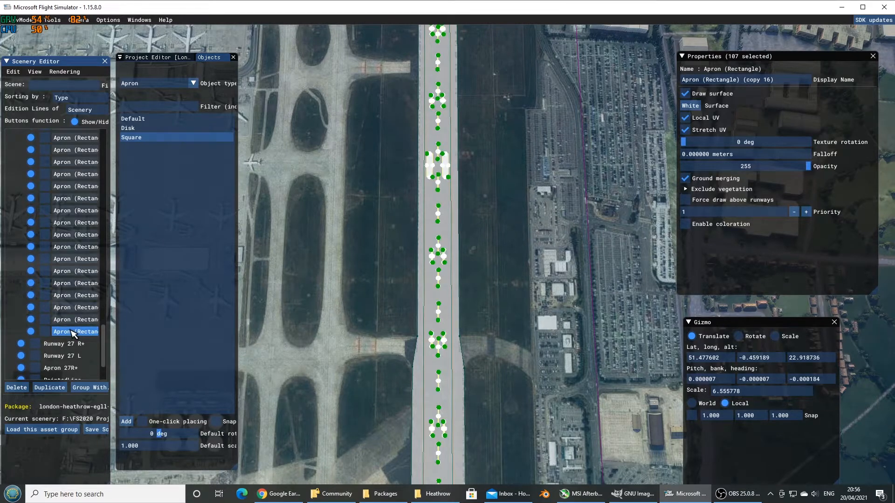
Duplicate the selected rectangles and move the copies across the airport onto the southern runway, to latitude about 51.464866
click(50, 388)
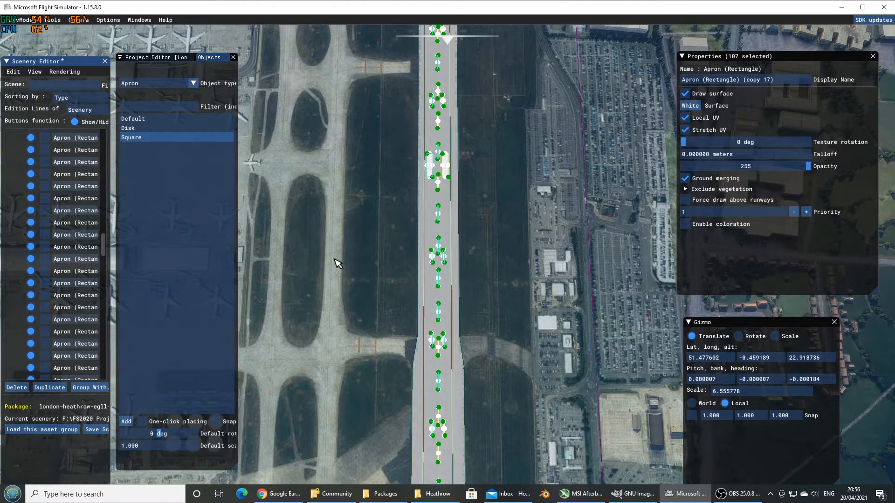
scroll(337, 259, down, 5)
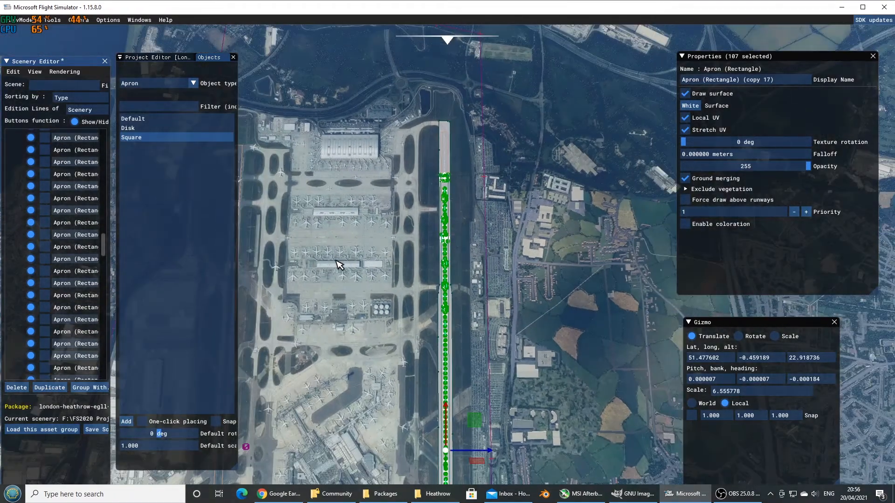
key(s)
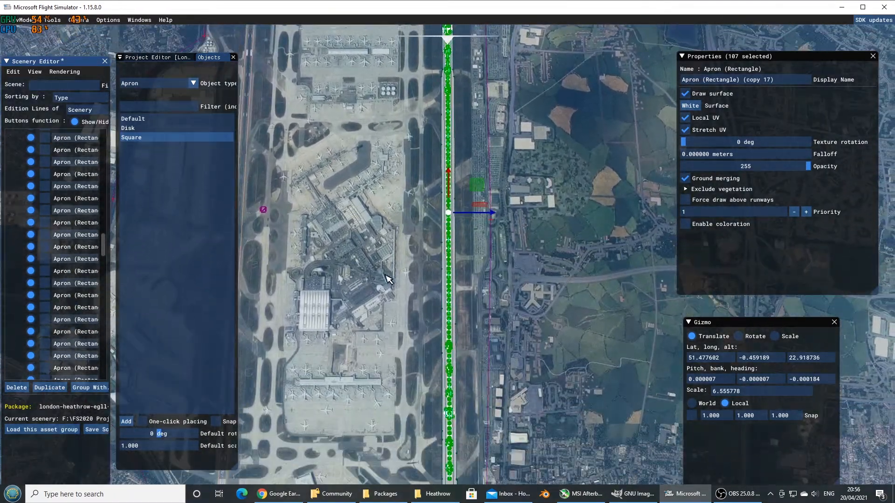
drag(482, 213, 440, 226)
key(a)
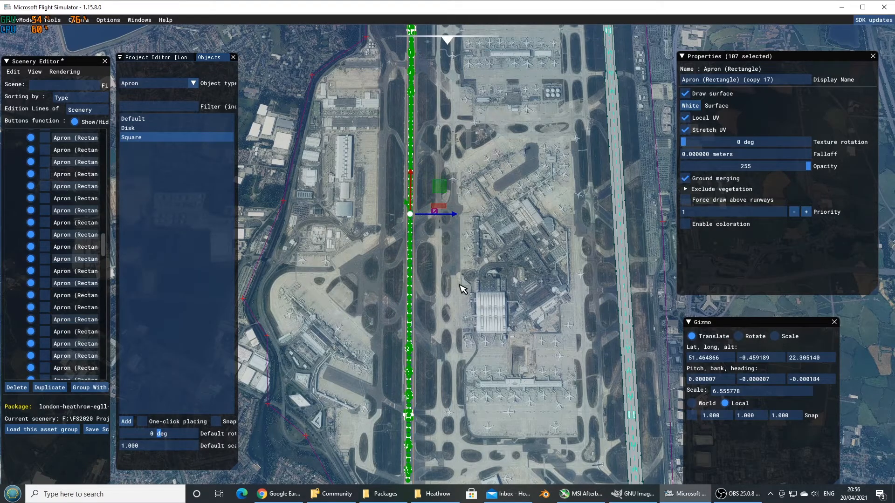
Shift the copied markings west along the southern runway to longitude about -0.459818
key(f)
key(w)
key(a)
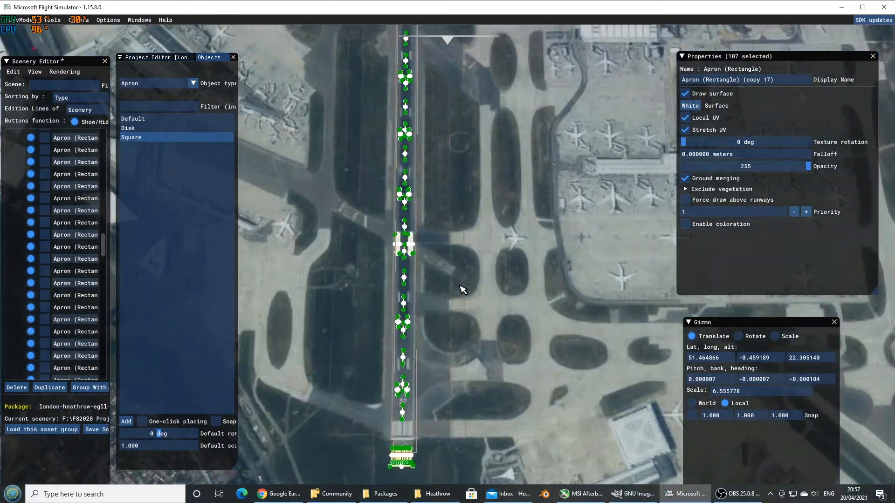
key(f)
key(s)
key(r)
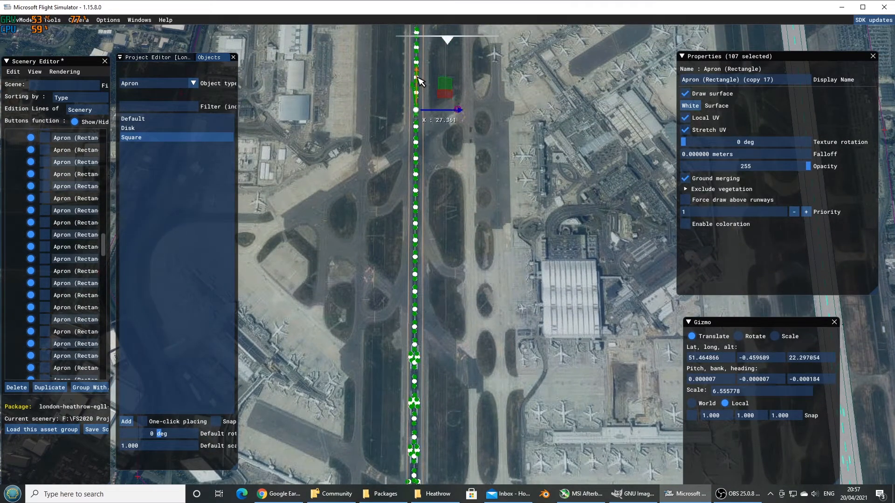
key(f)
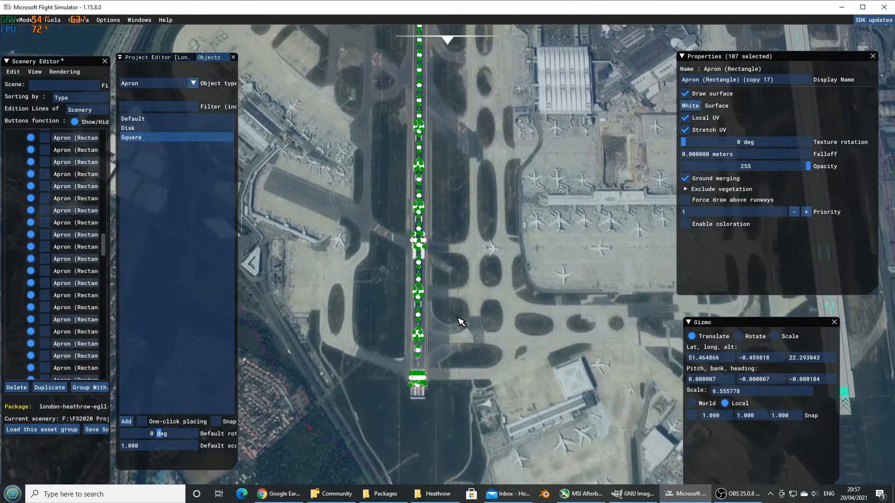
Examine how the copied markings line up with the painted threshold bars, aiming points and touchdown marks near the 27 L number
scroll(455, 320, up, 5)
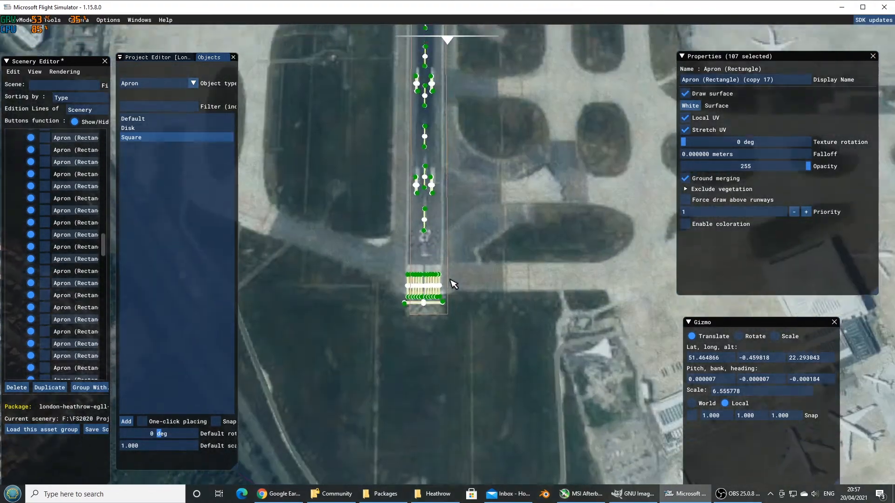
scroll(454, 283, up, 3)
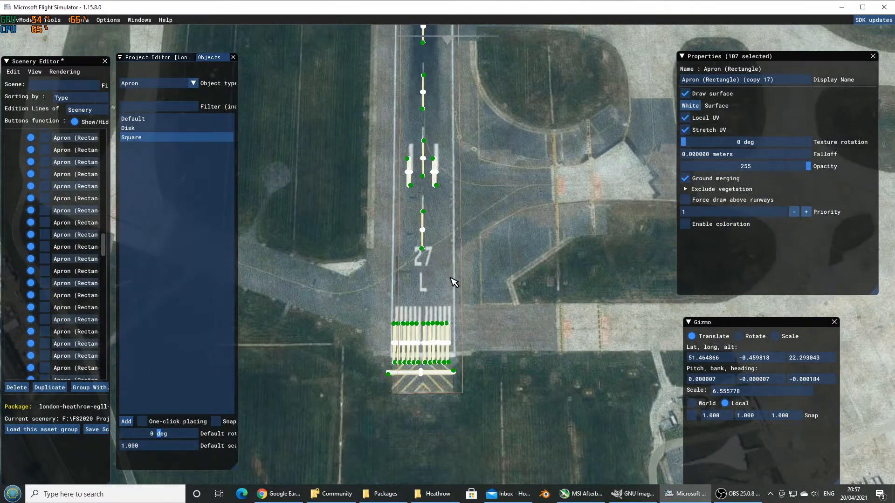
scroll(454, 282, down, 2)
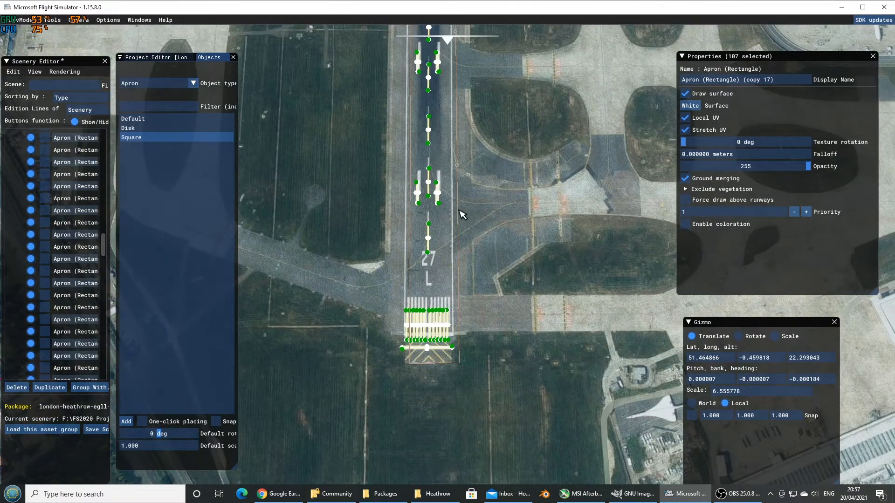
scroll(485, 168, up, 5)
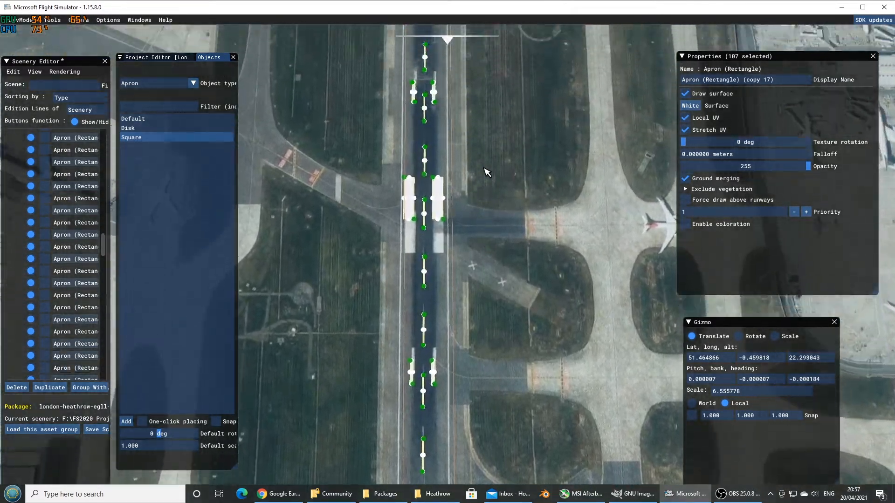
key(r)
key(s)
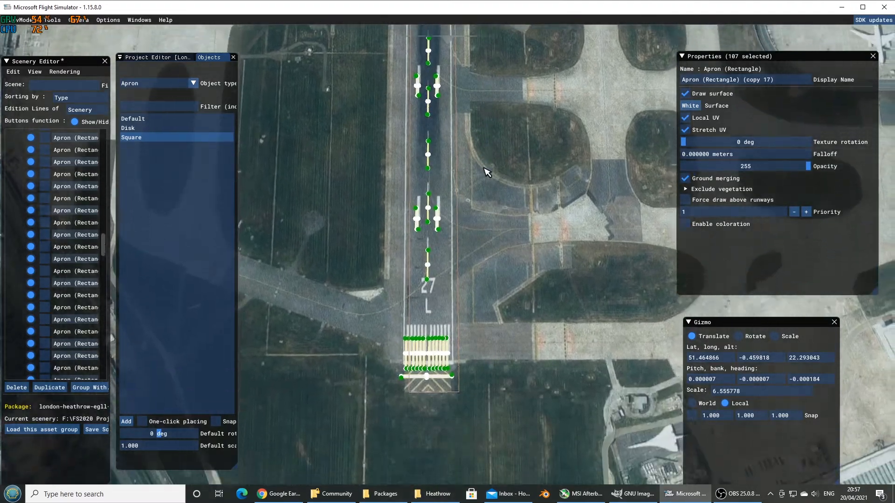
key(s)
key(w)
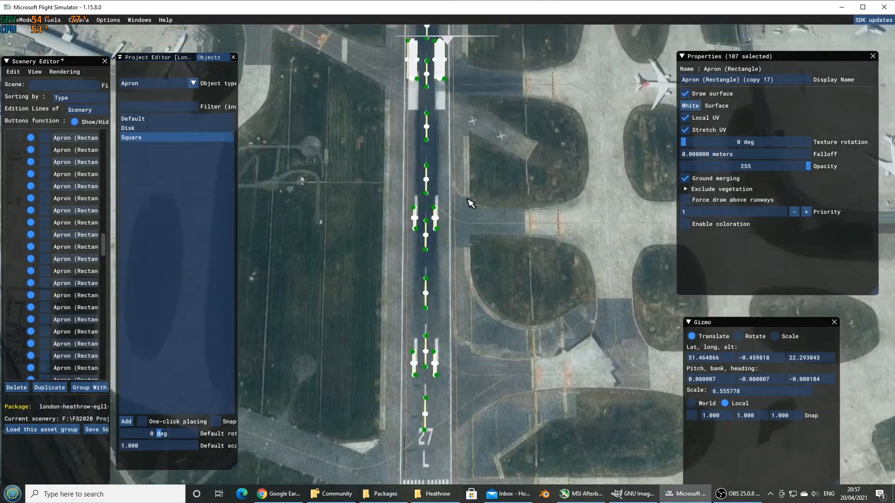
Shift the copied markings slightly back east along the southern runway to longitude about -0.459630
key(w)
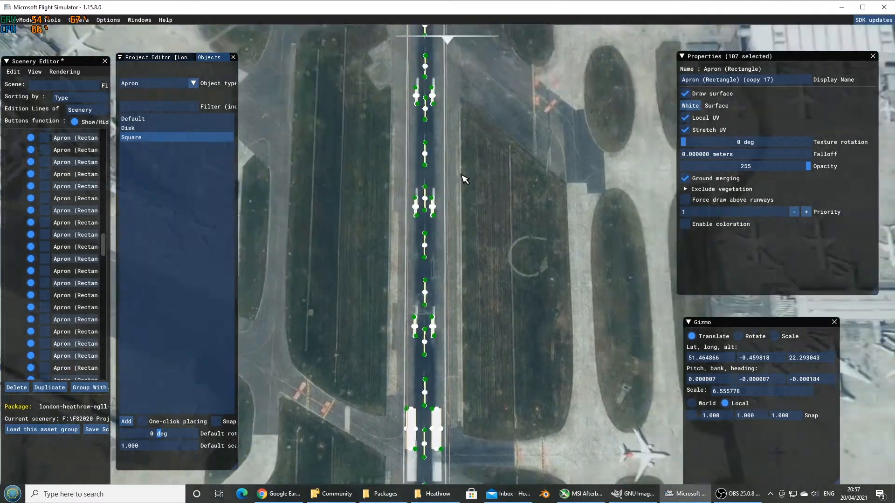
key(w)
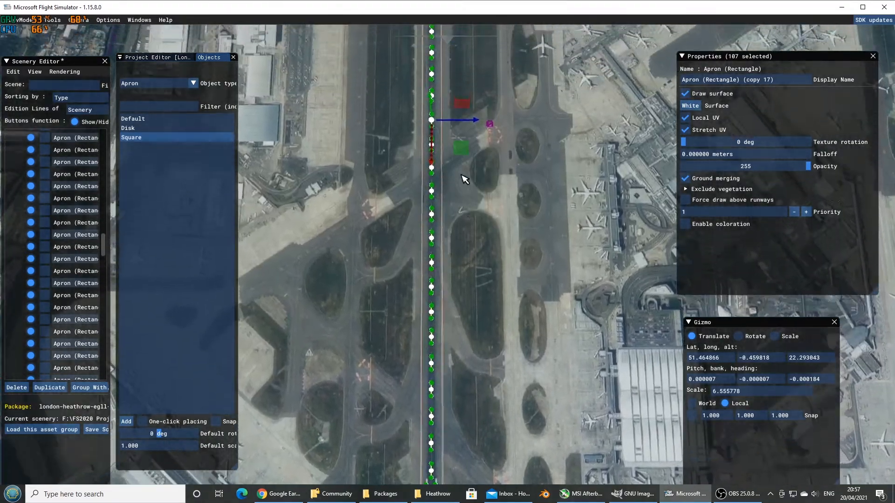
key(w)
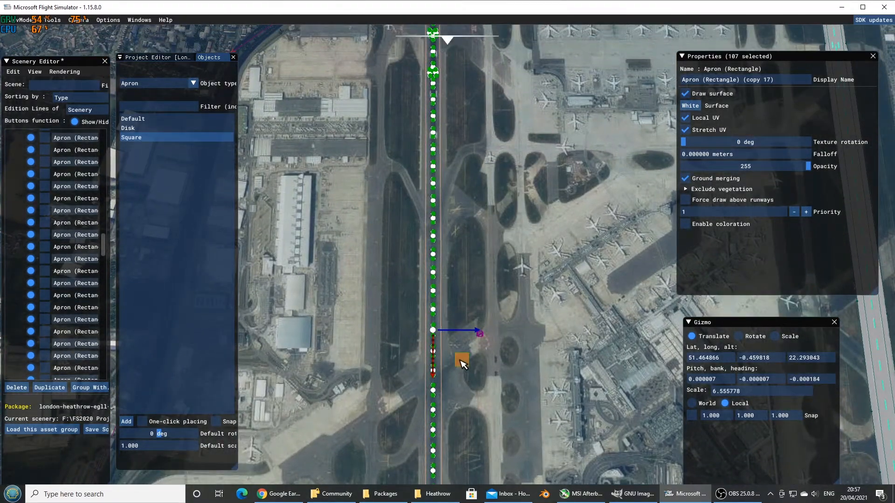
key(s)
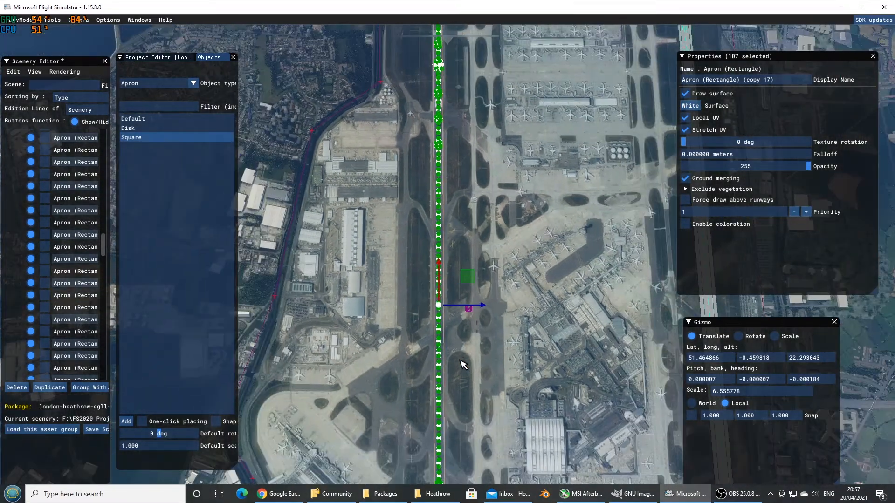
key(w)
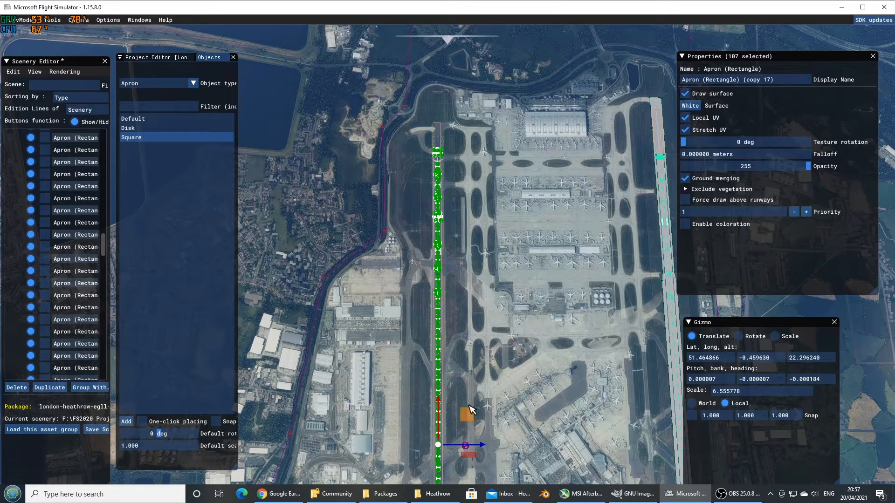
Check the copied markings against the painted ones at the southern runway's western threshold and back along its centreline
key(w)
key(r)
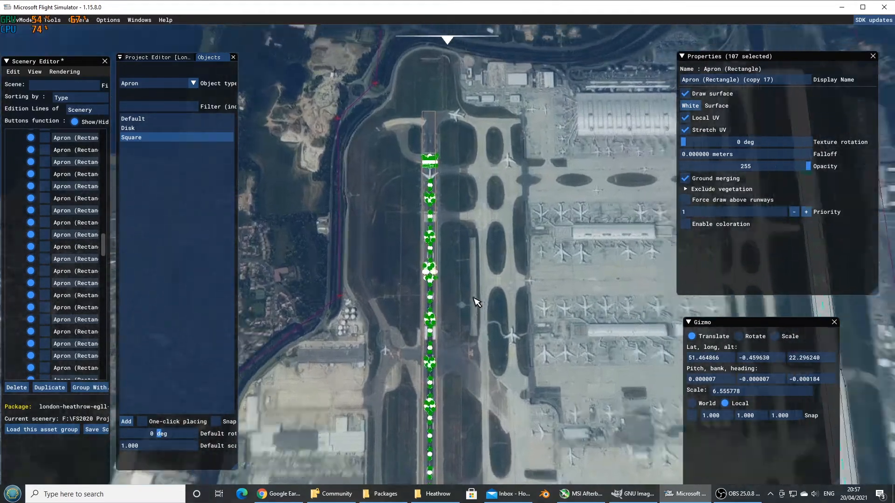
key(w)
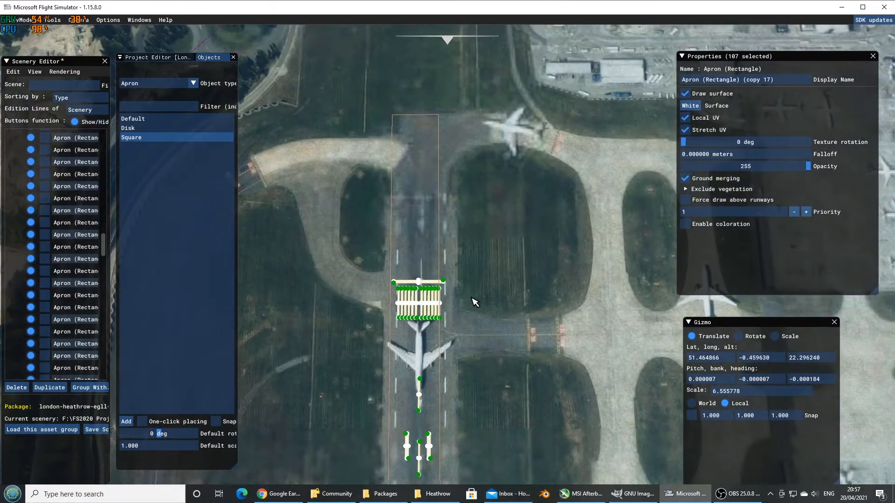
key(s)
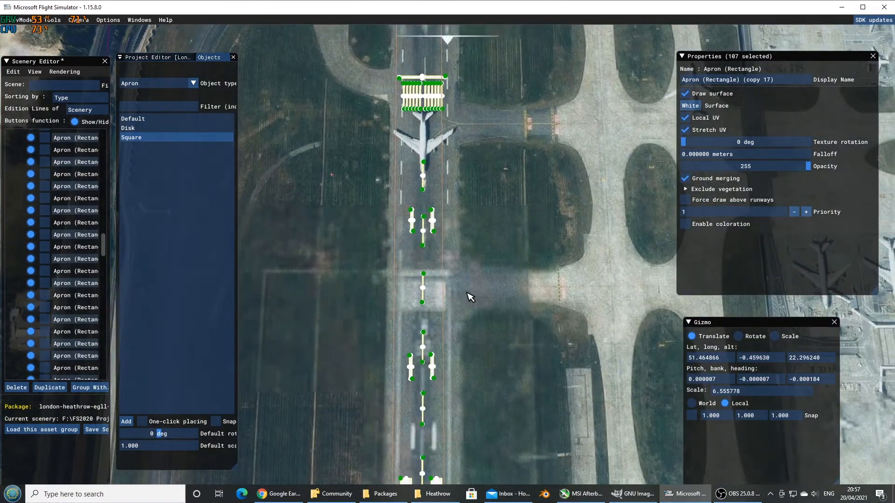
key(s)
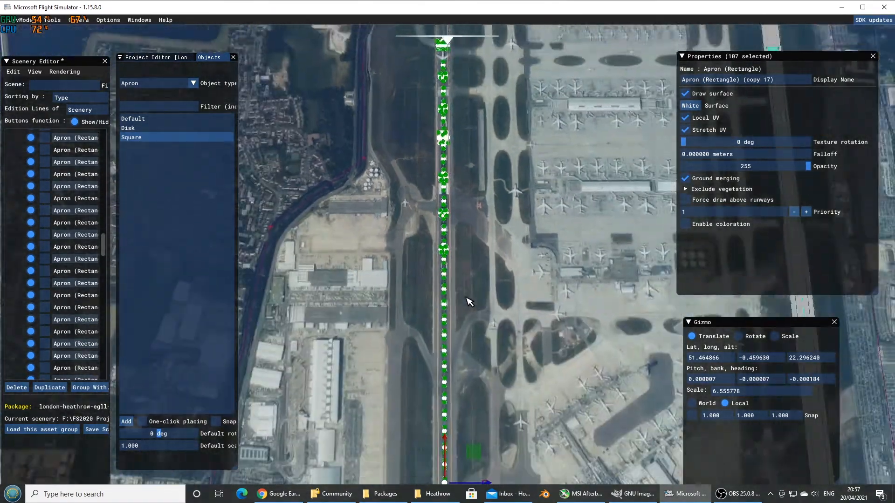
key(s)
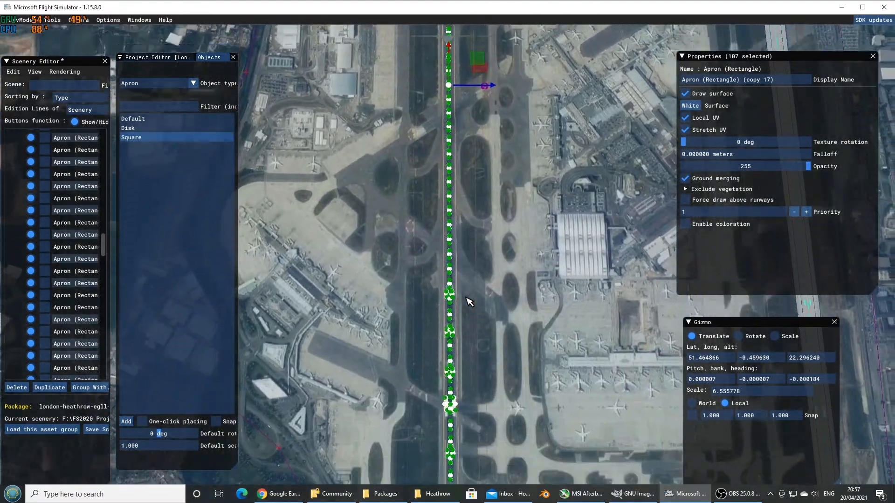
Compare the copied threshold bars and touchdown marks with the painted ones at the 27 L end
key(s)
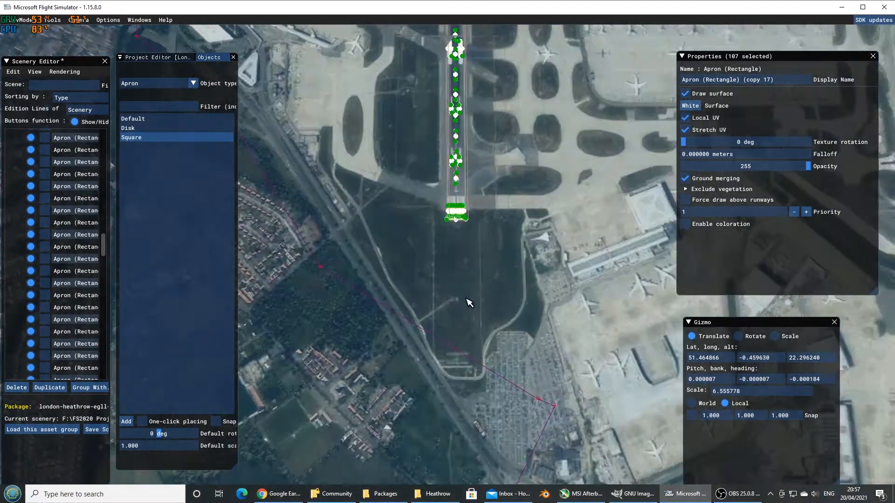
key(w)
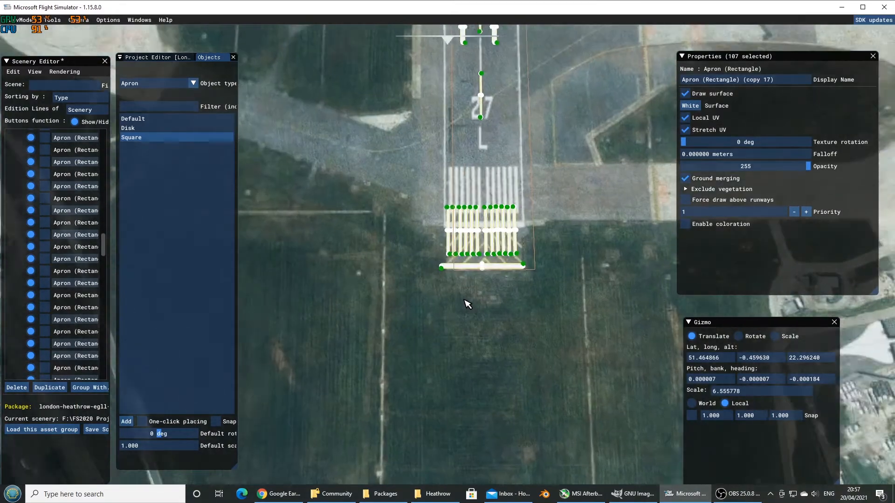
key(d)
key(w)
key(d)
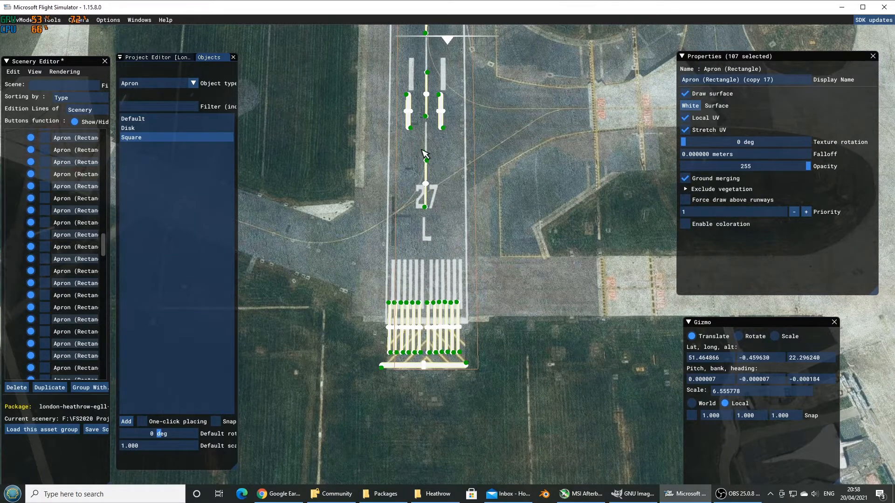
click(741, 495)
click(488, 322)
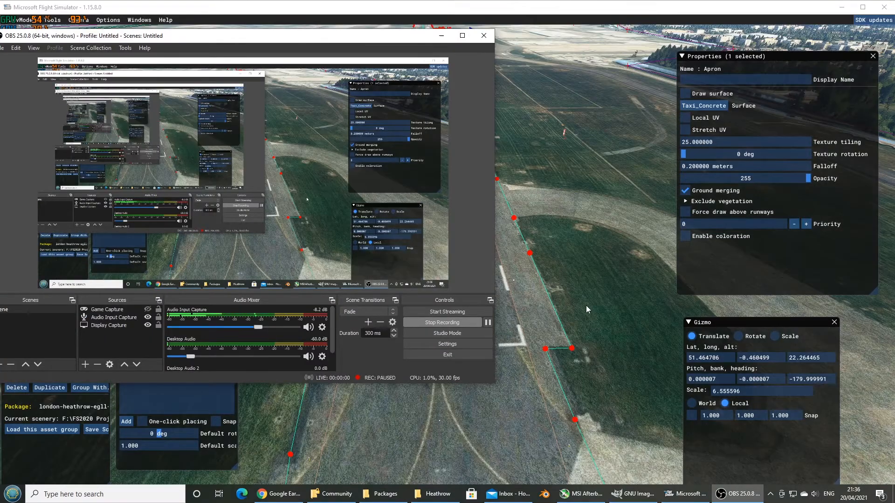
click(585, 306)
click(490, 302)
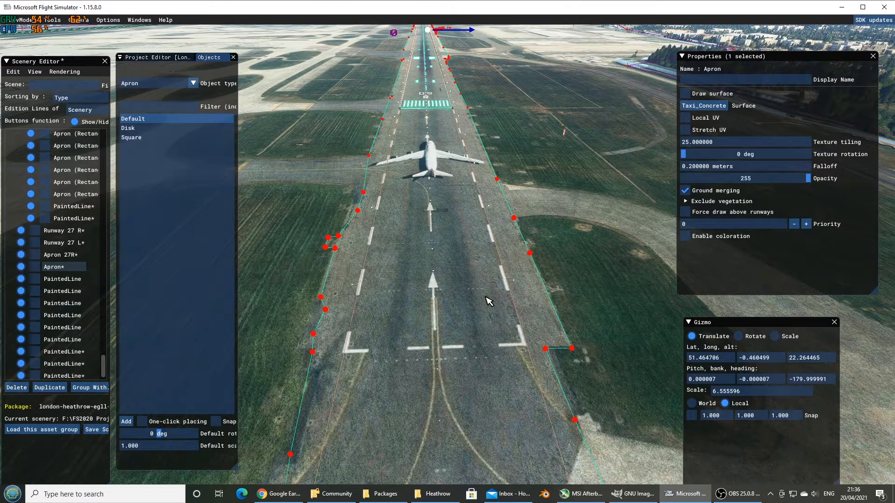
Draw the Taxi_Concrete apron surface over the 09 R runway end to examine its coverage, and turn surface drawing off again
scroll(455, 253, down, 3)
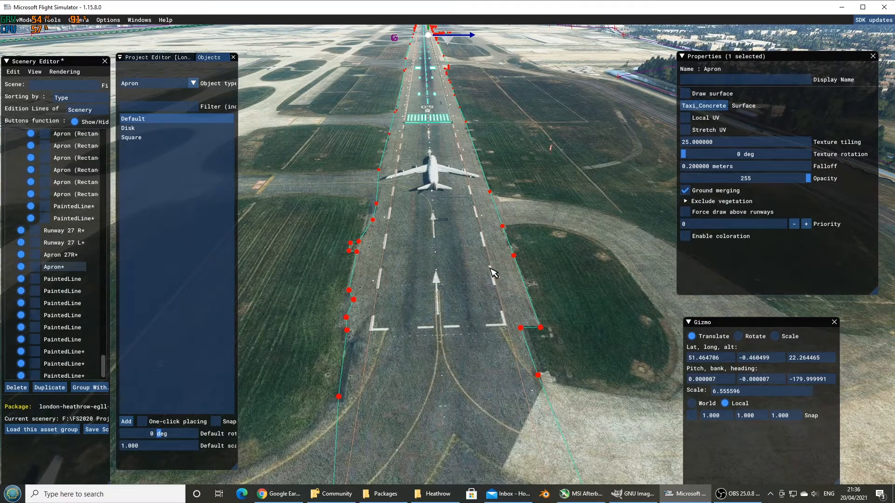
scroll(493, 272, up, 5)
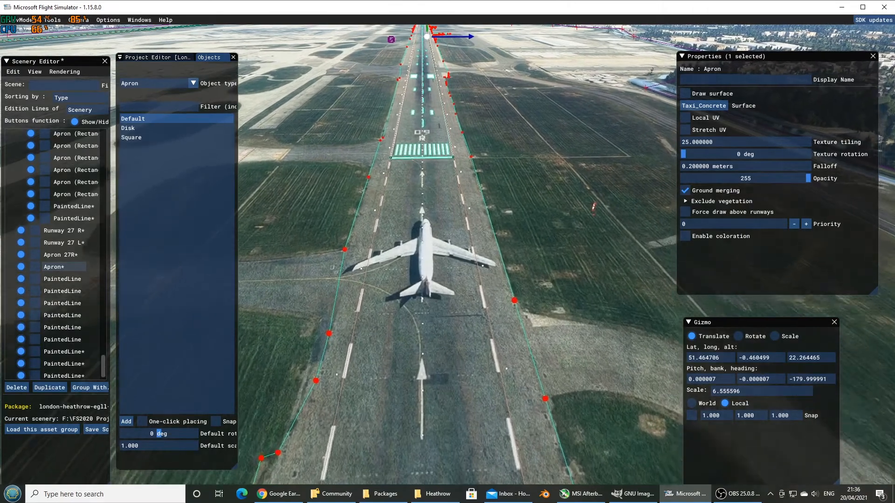
key(w)
key(a)
key(a)
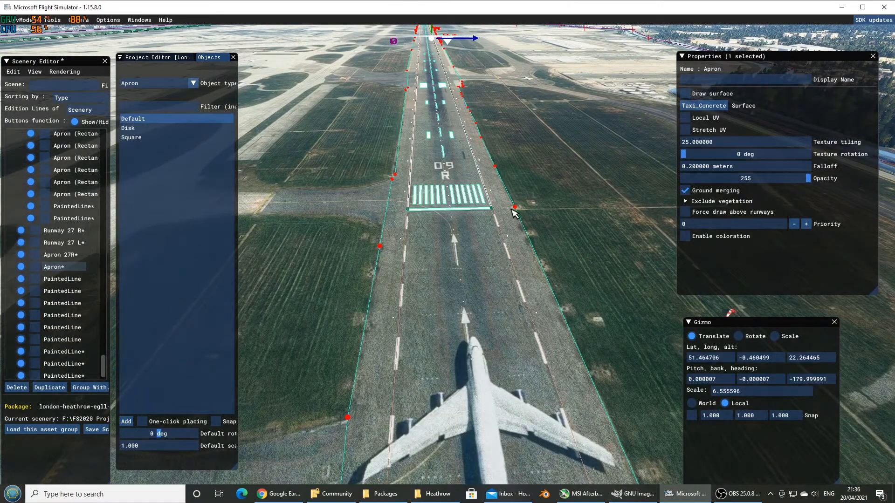
click(687, 95)
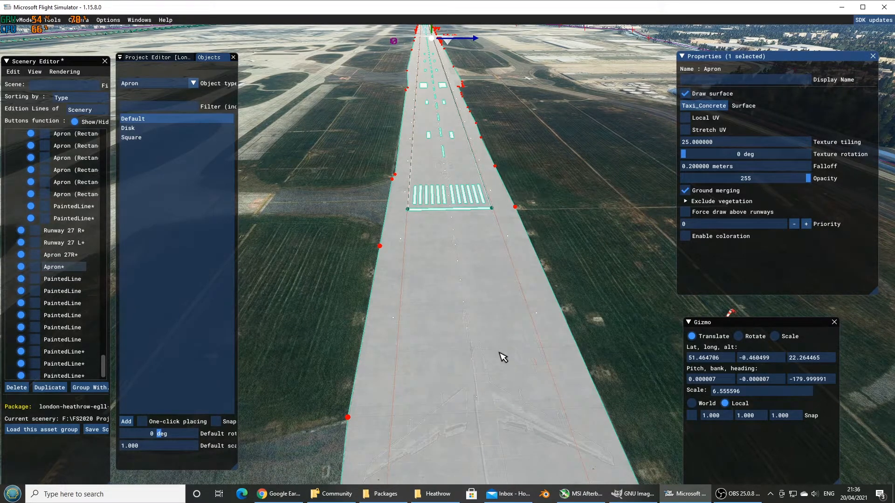
key(w)
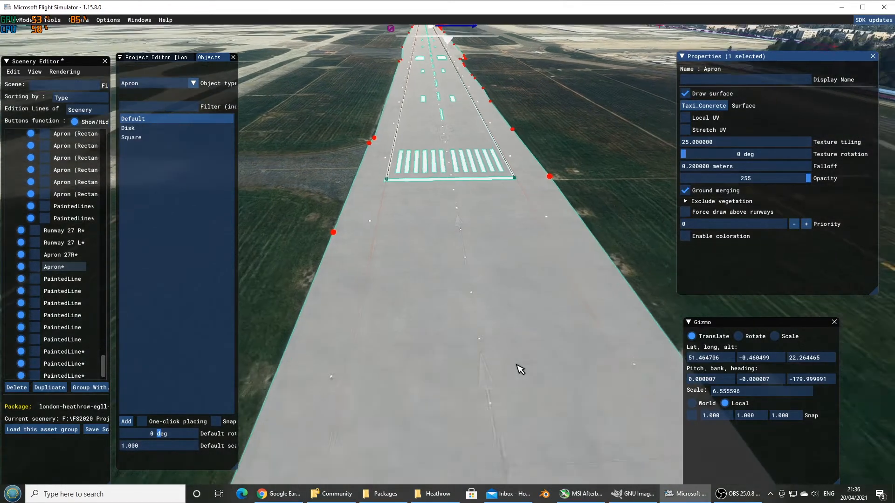
key(w)
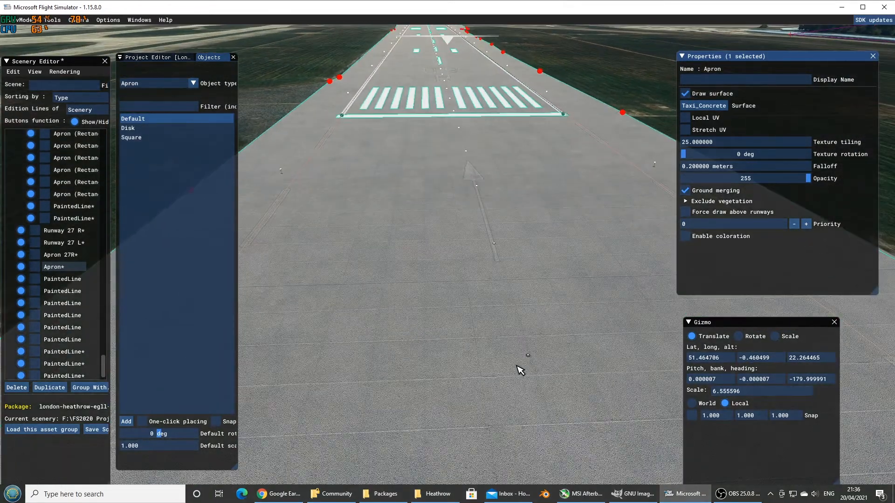
key(s)
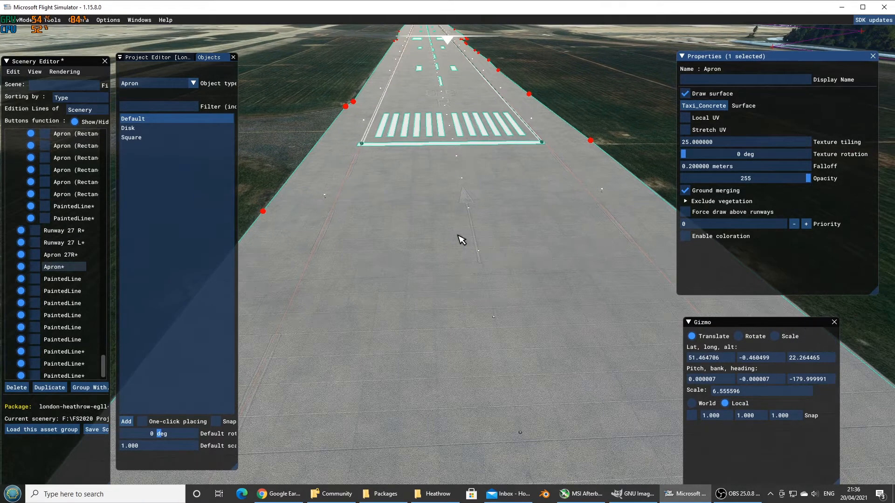
key(s)
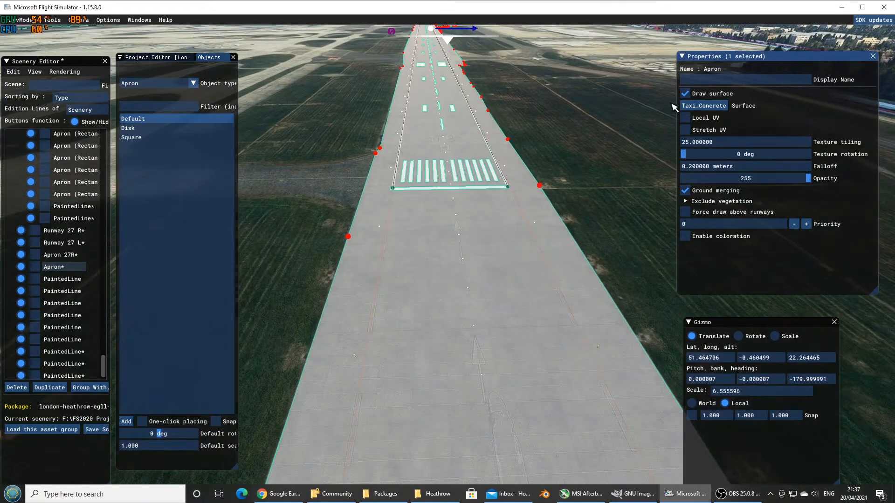
click(685, 94)
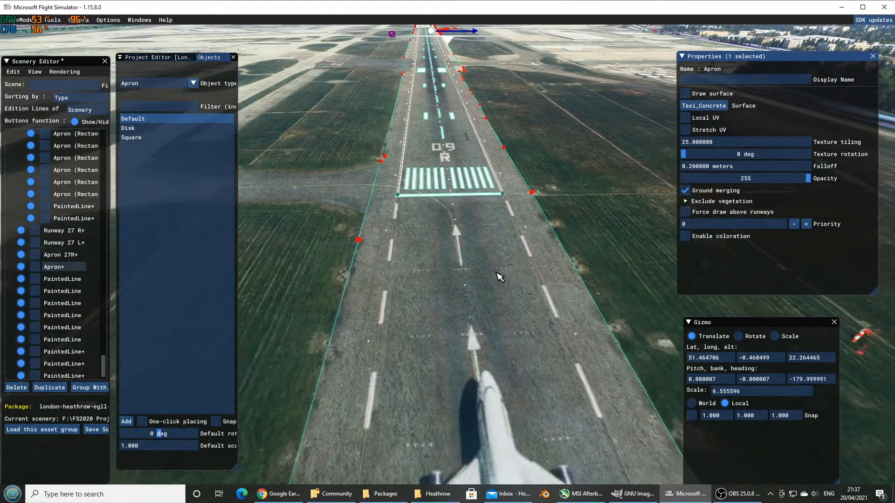
Select Runway 27 L at its 09 R end and bring up its lights and approach lights settings
key(s)
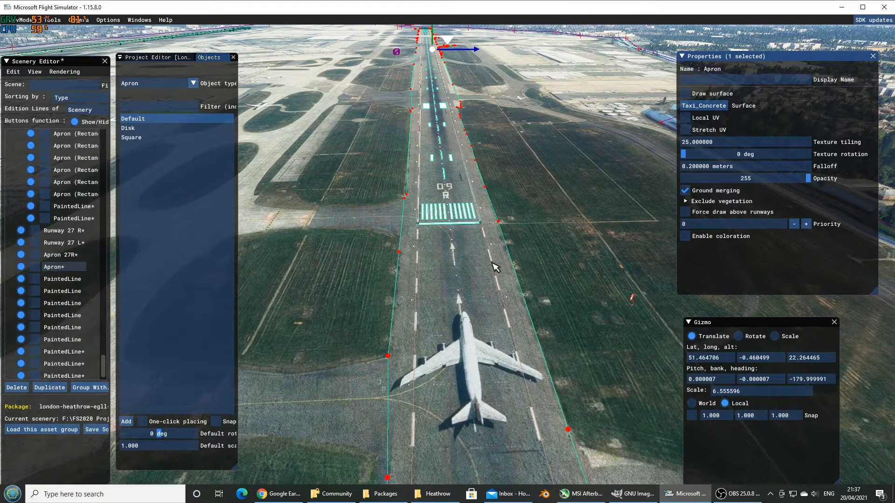
click(471, 264)
click(472, 264)
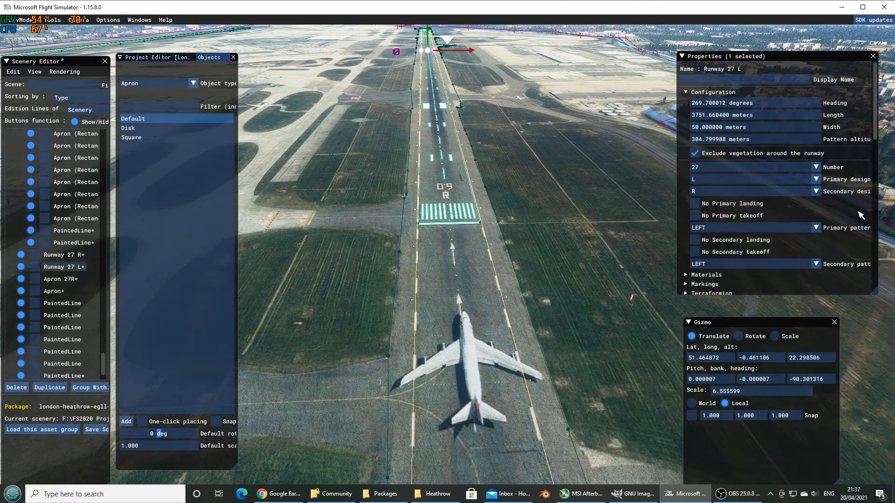
key(s)
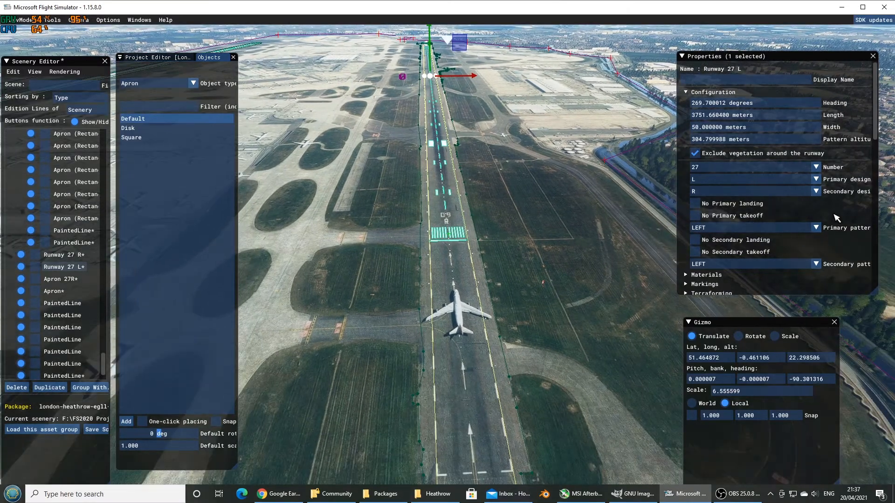
scroll(839, 213, down, 5)
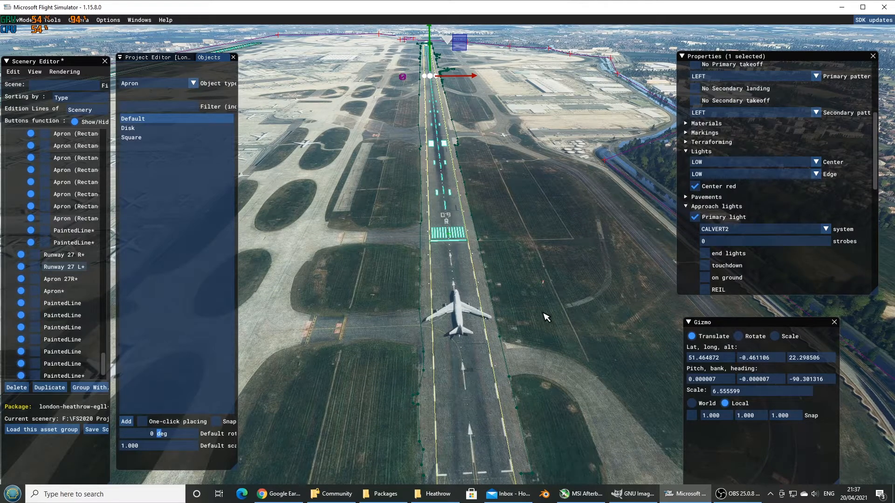
Set Runway 27 L's Secondary Left Vasi type to PAPI4
key(s)
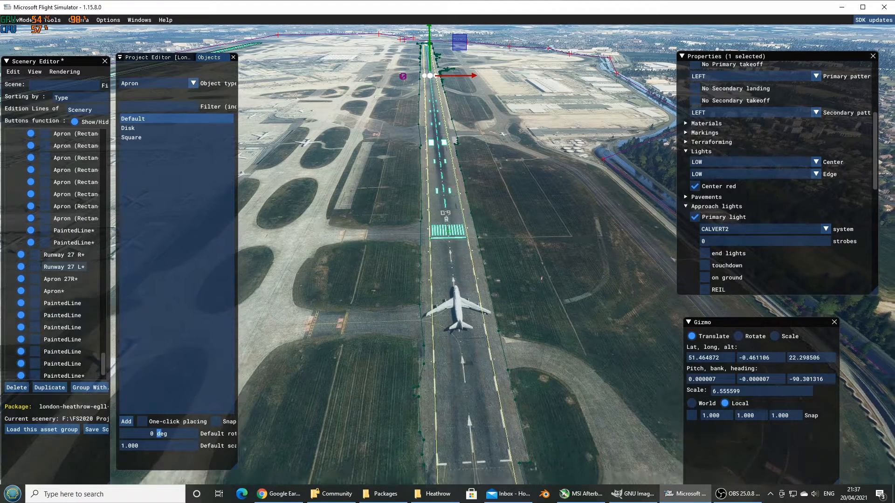
key(w)
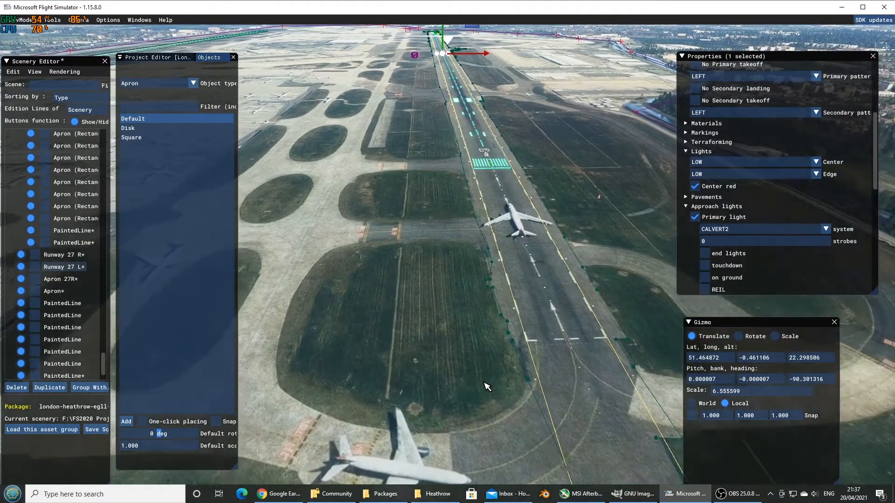
key(w)
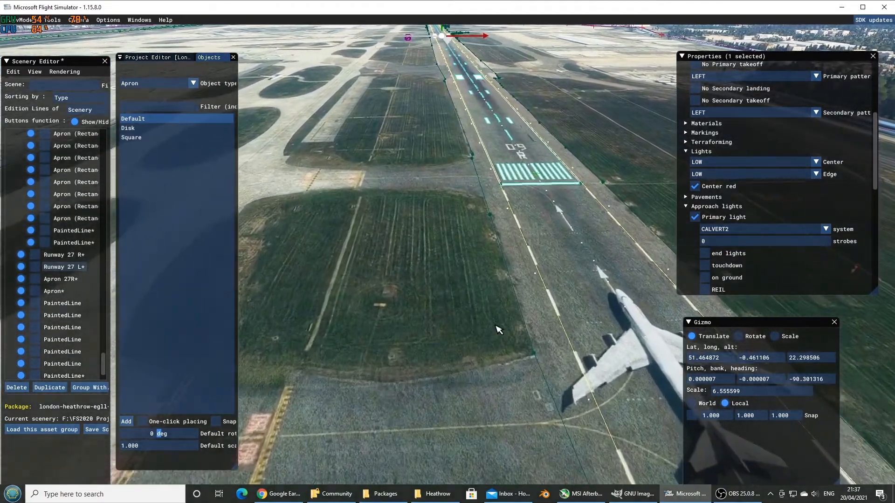
key(w)
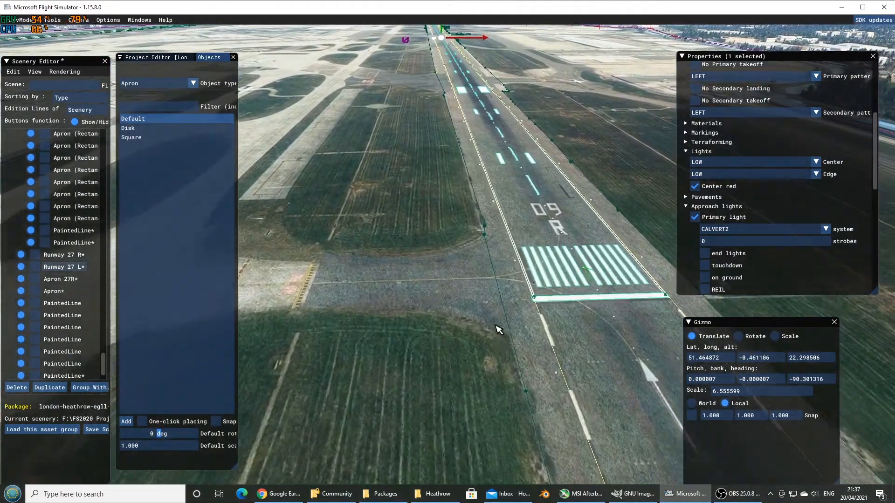
key(w)
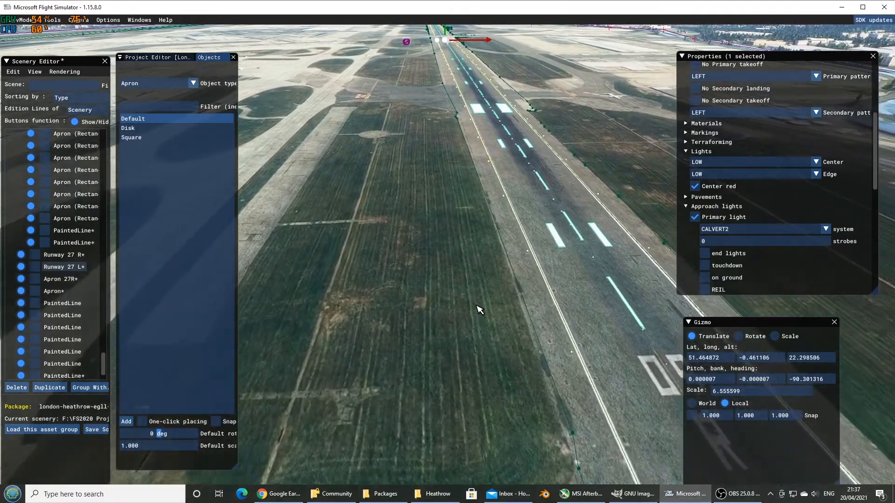
key(w)
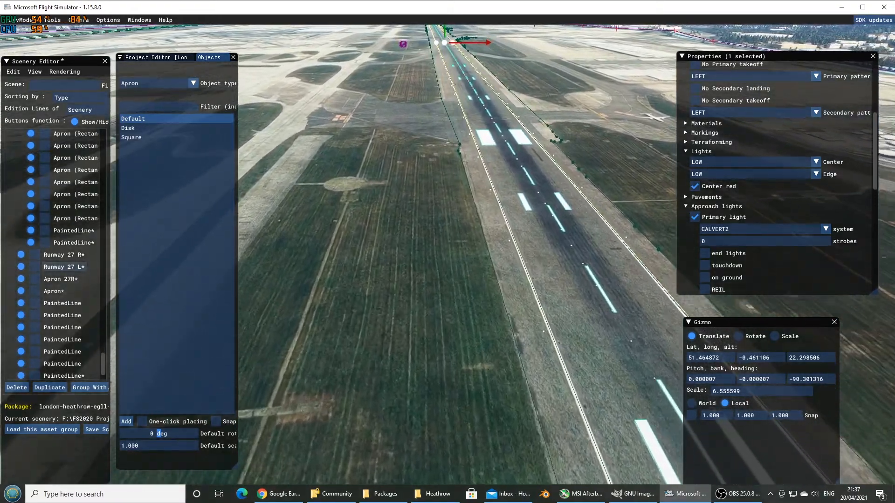
key(w)
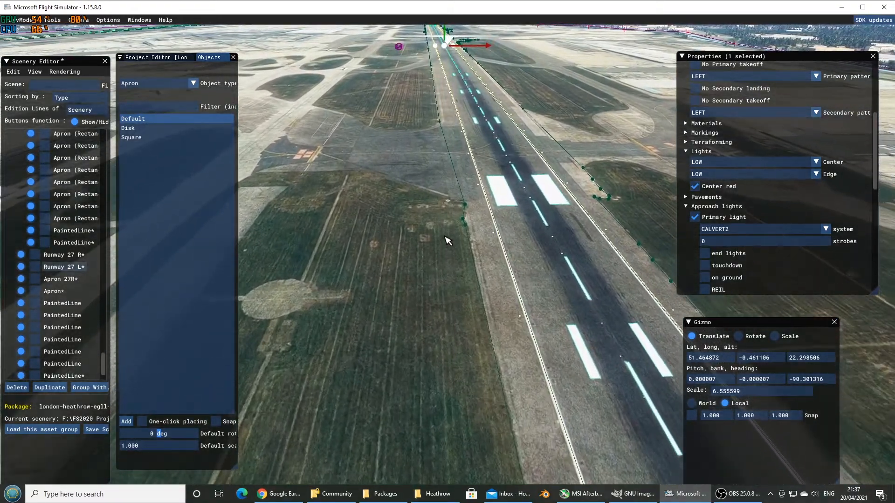
scroll(775, 276, down, 1)
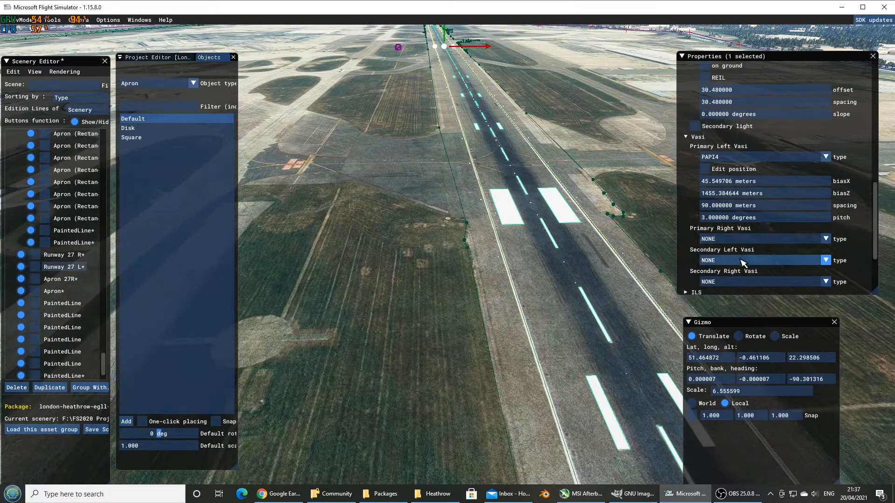
scroll(741, 305, down, 1)
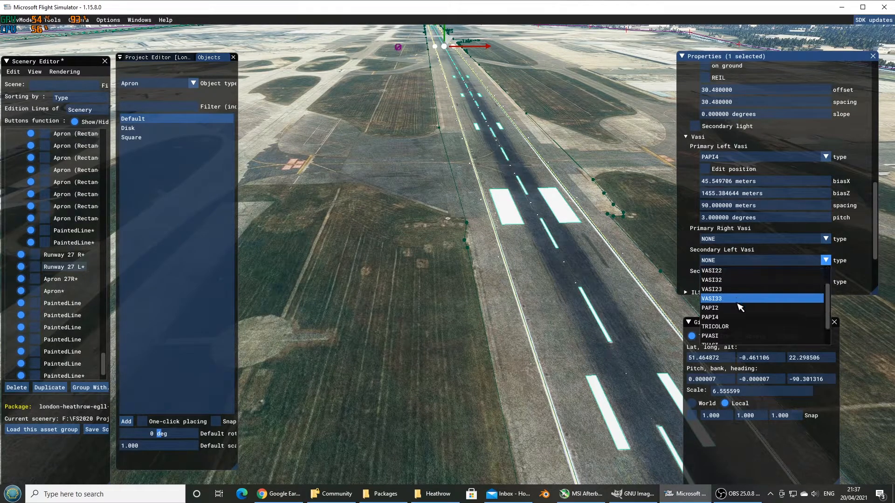
click(727, 318)
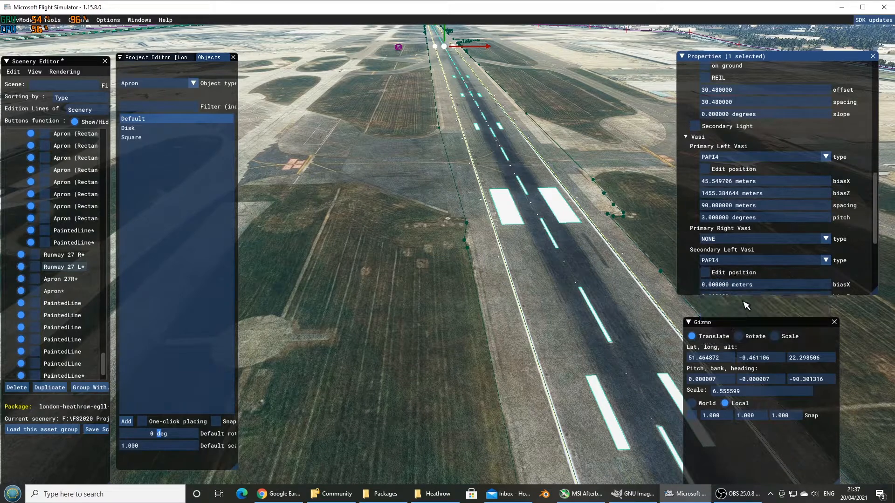
Enable position editing for the secondary left PAPI and move it along the runway to the 09 R aiming-point markings, longitude about -0.476249
click(705, 273)
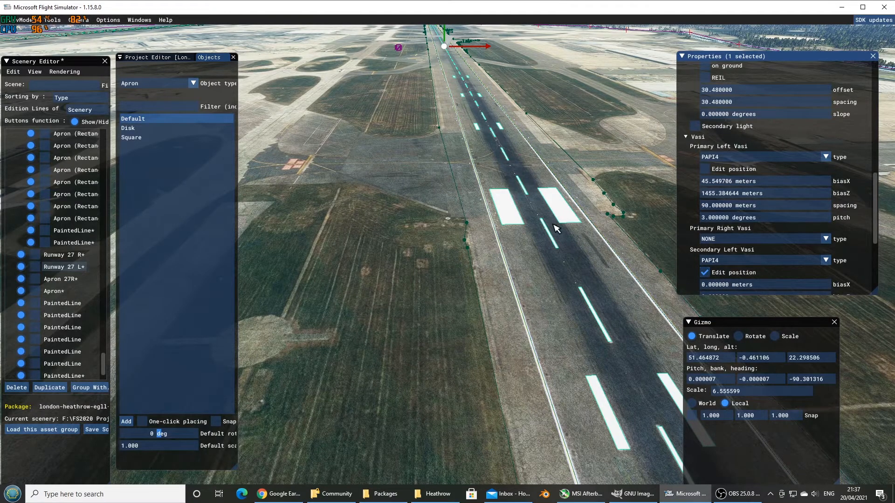
key(r)
key(a)
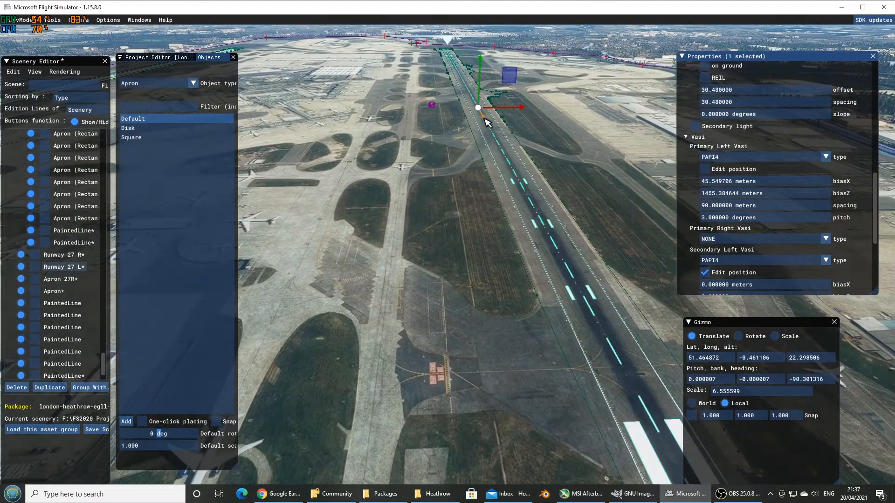
drag(483, 116, 536, 300)
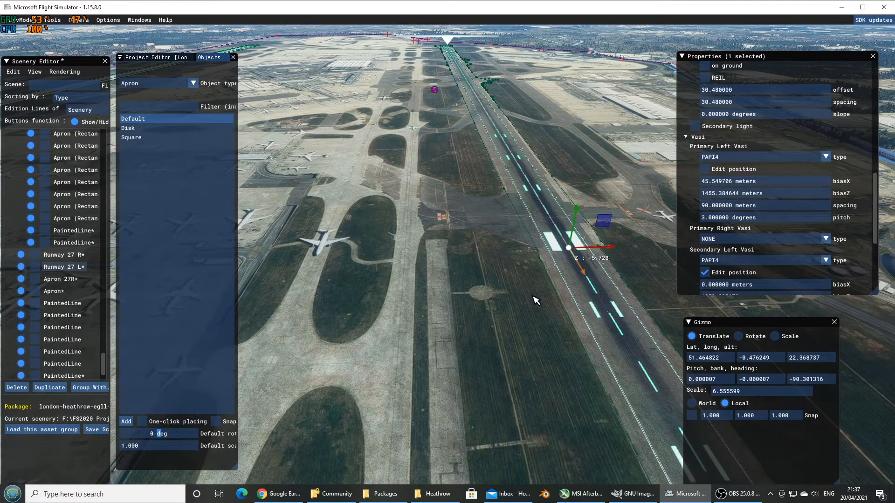
Move the secondary left PAPI sideways to the grass edge beside the aiming-point markings, with a biasX of about 33.63 meters
key(d)
key(w)
key(w)
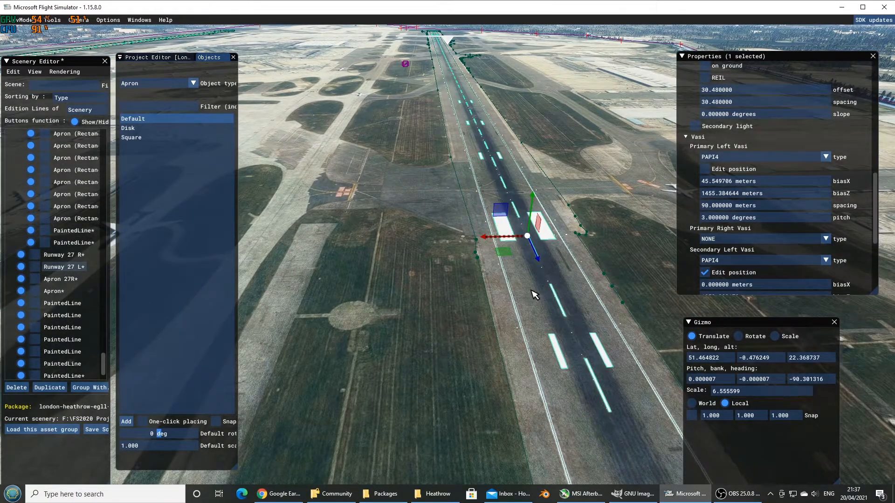
key(w)
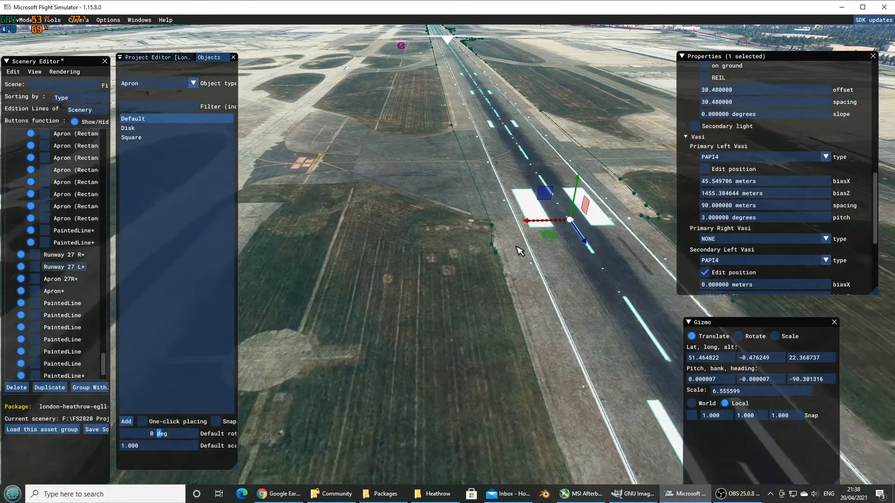
drag(534, 246, 478, 242)
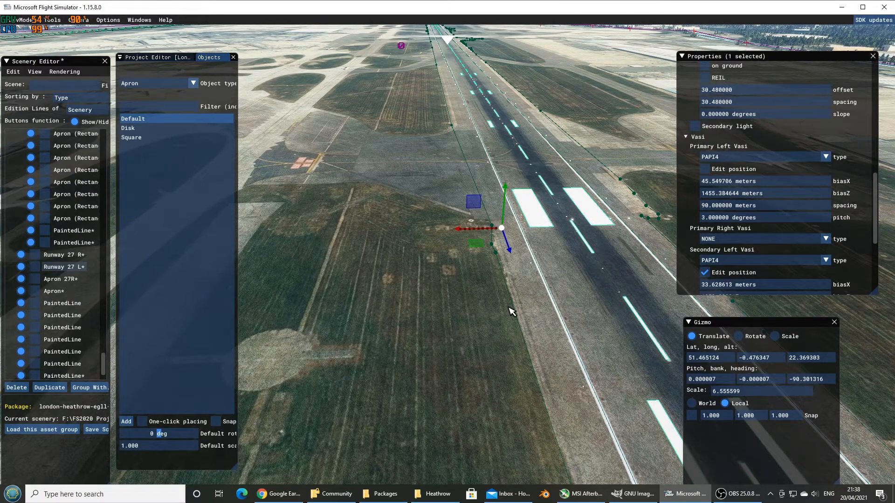
scroll(498, 293, up, 6)
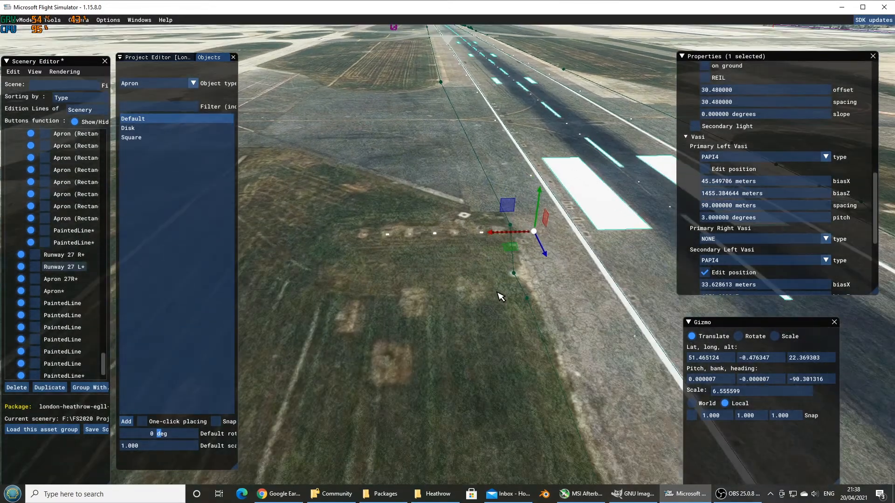
Fine-tune the secondary left PAPI's sideways position to a biasX of about 38.83 meters and turn off its position editing
key(d)
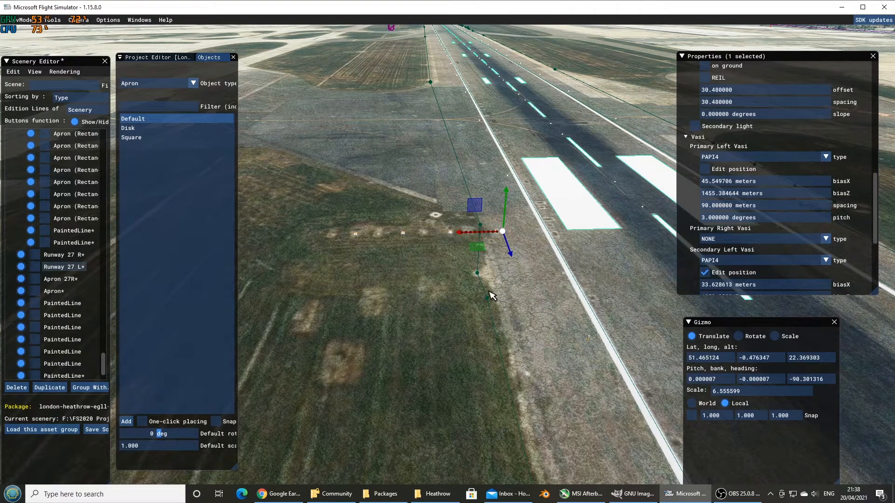
drag(479, 248, 463, 250)
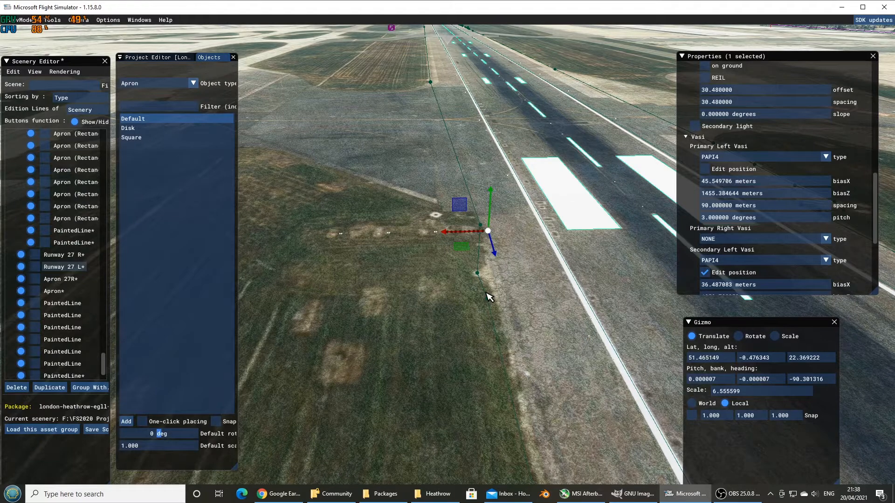
key(a)
drag(501, 236, 492, 236)
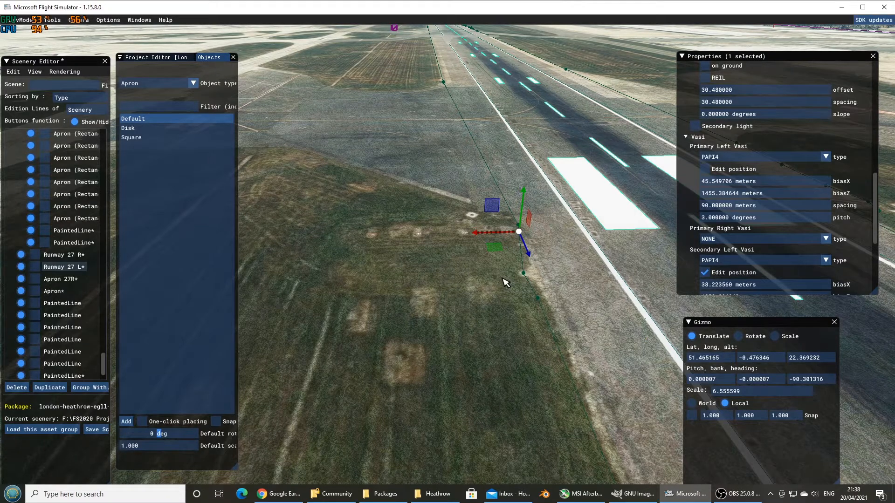
key(d)
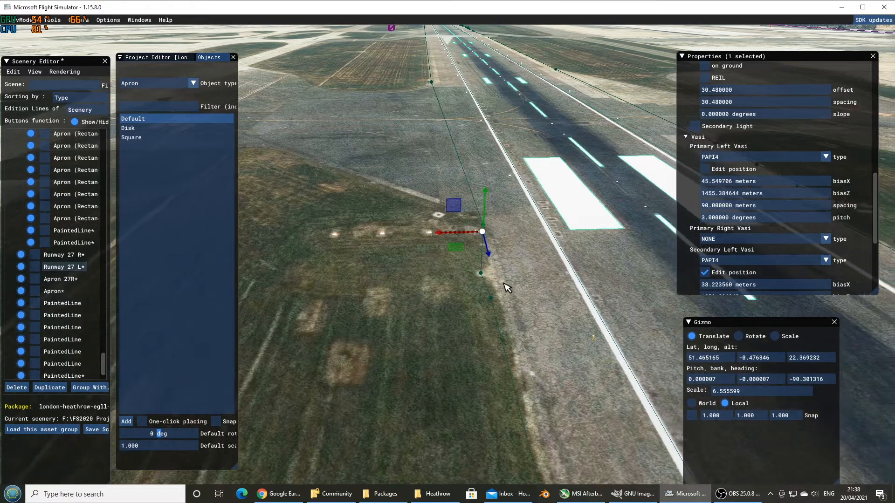
drag(411, 233, 409, 236)
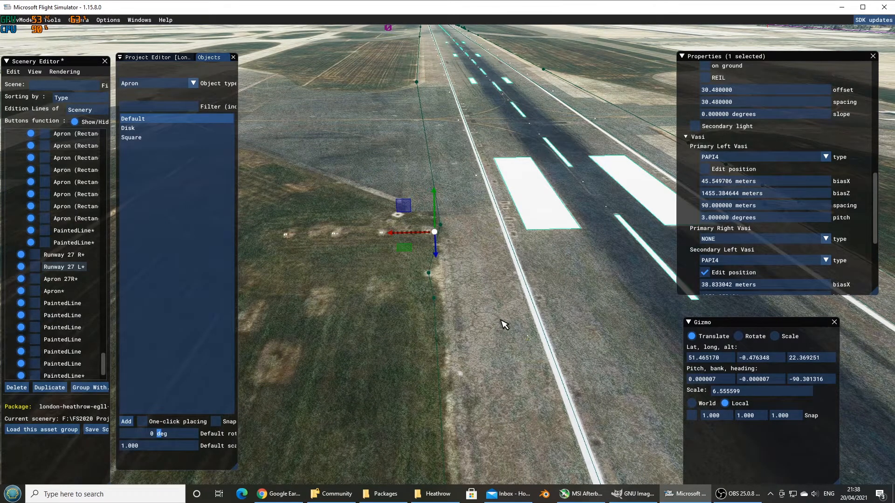
click(705, 273)
Set the simulation's local time to 20h so the runway lighting can be judged from beyond the 09 R end
key(w)
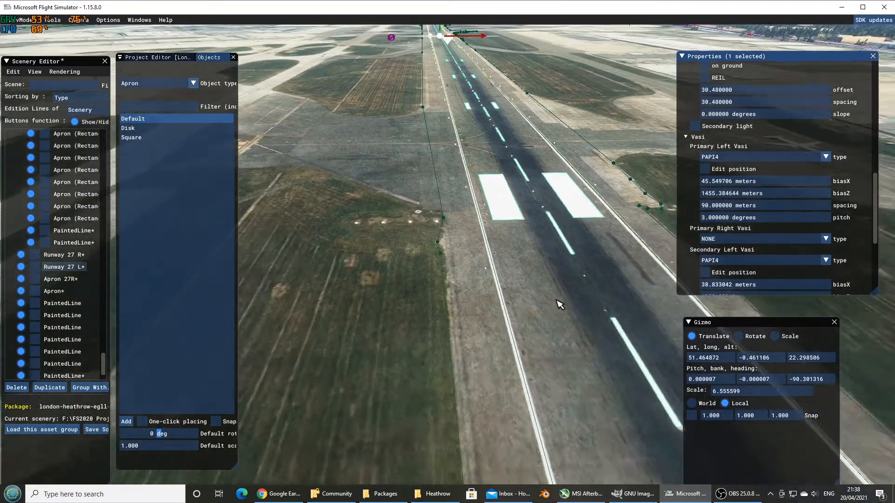
key(r)
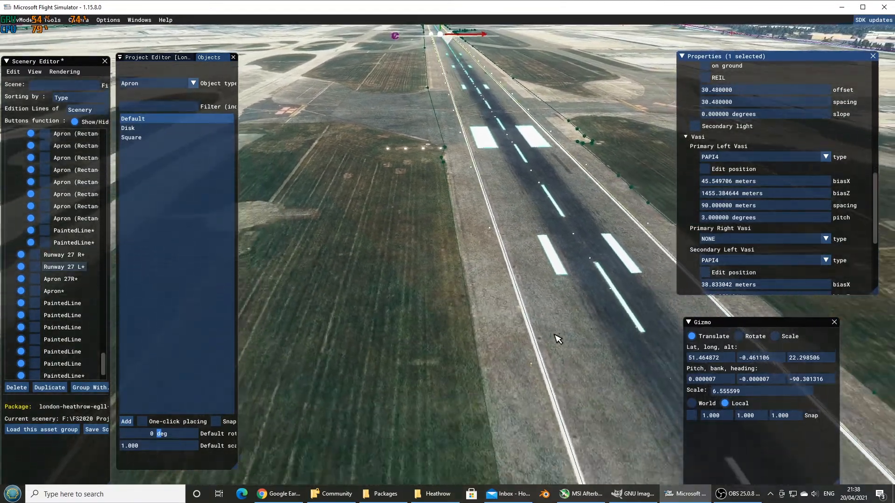
key(s)
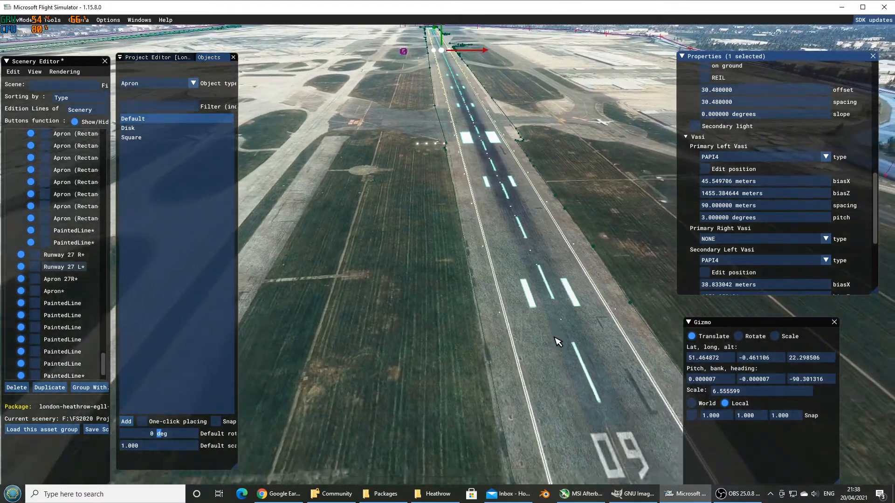
key(s)
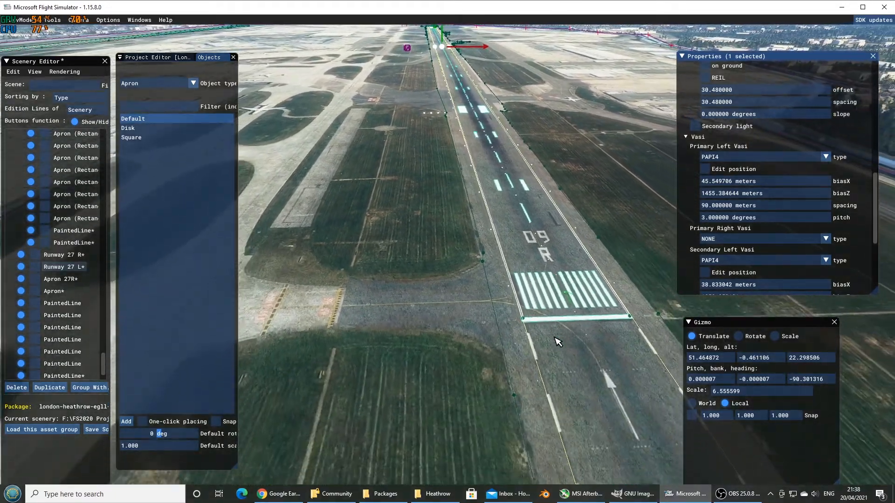
key(s)
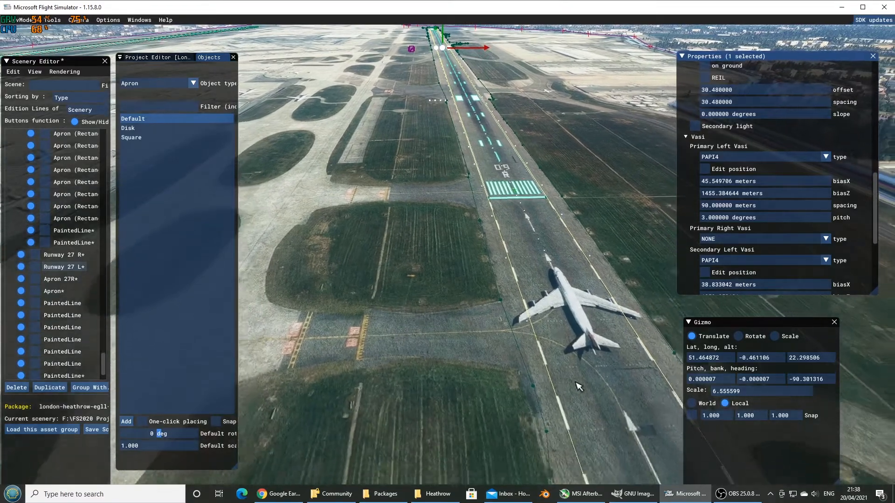
key(s)
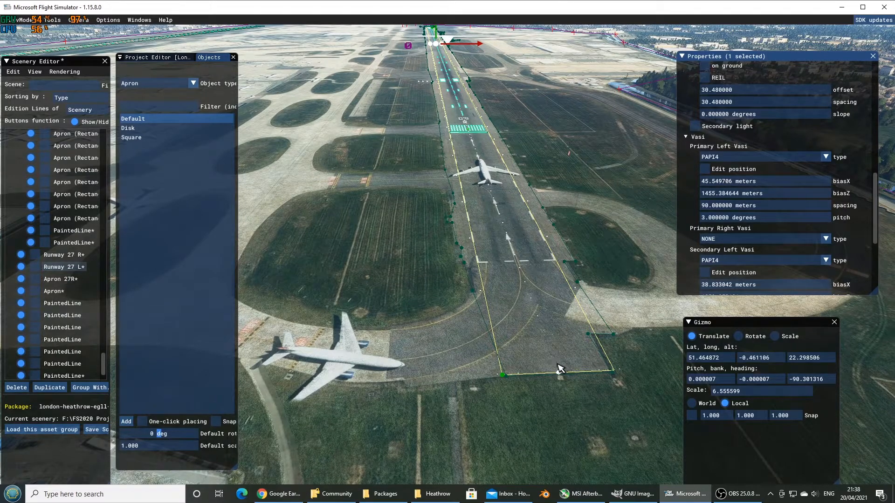
click(77, 20)
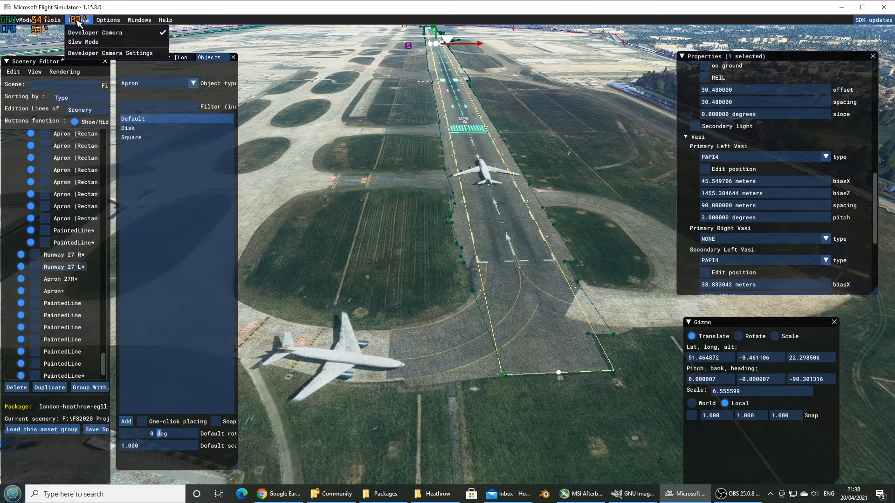
mouse_move(108, 20)
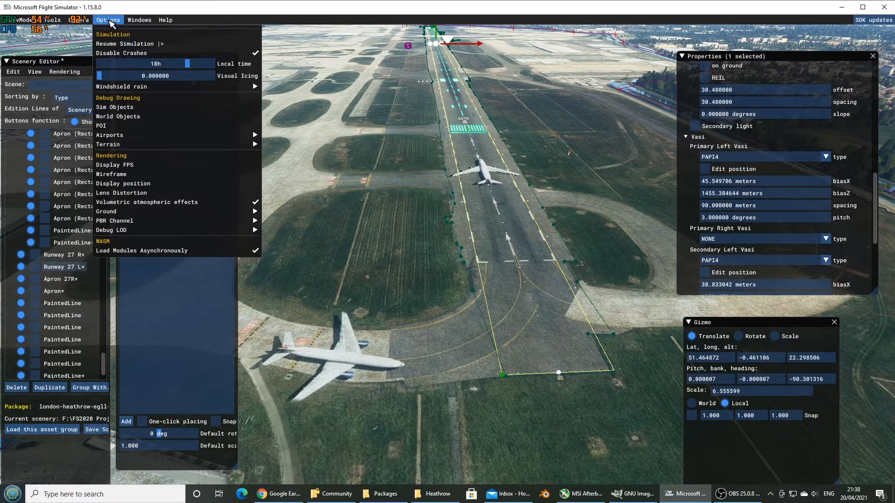
drag(189, 69, 200, 65)
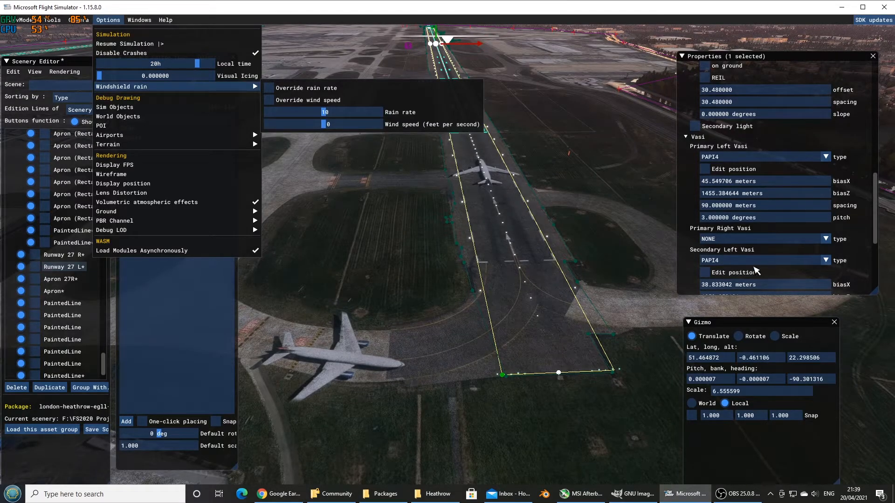
Enable the secondary approach light in Runway 27 L's approach lights settings
click(869, 235)
scroll(866, 244, down, 3)
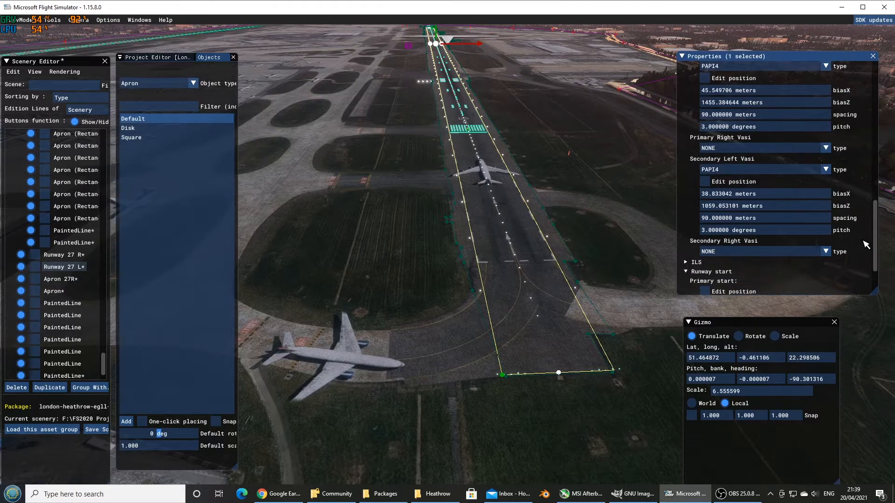
scroll(866, 244, down, 2)
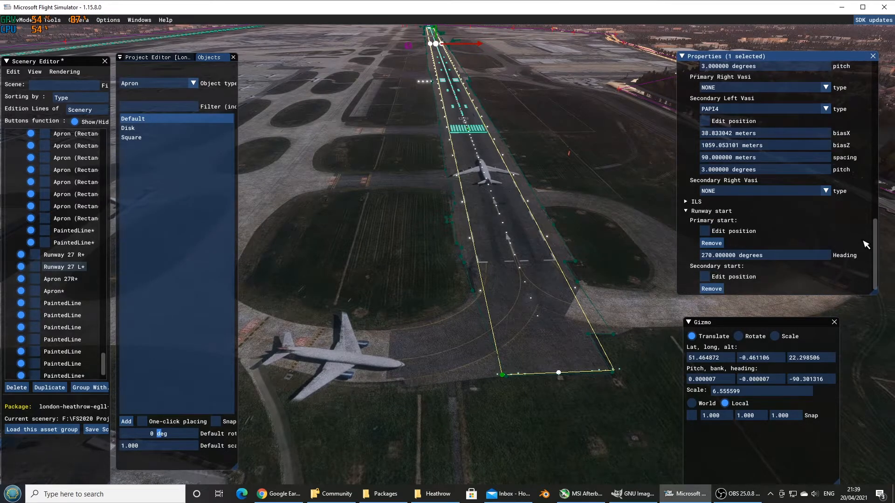
scroll(866, 244, down, 1)
scroll(866, 244, up, 2)
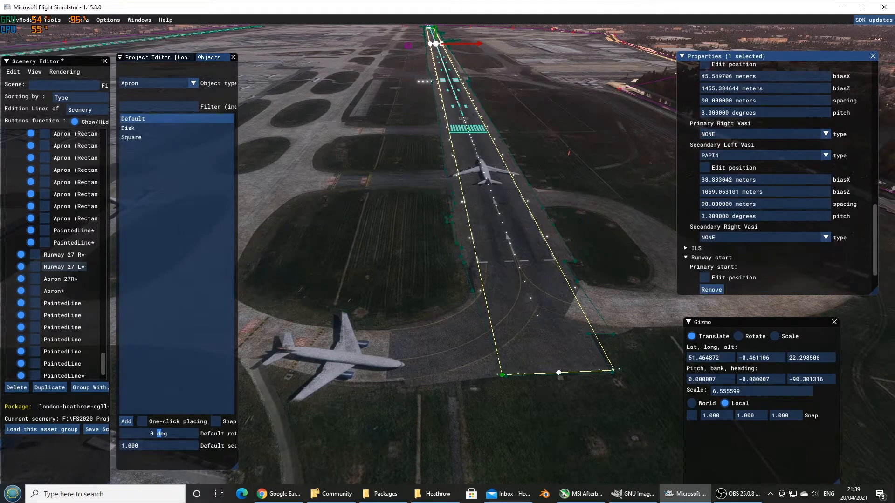
scroll(784, 177, up, 2)
scroll(784, 177, up, 5)
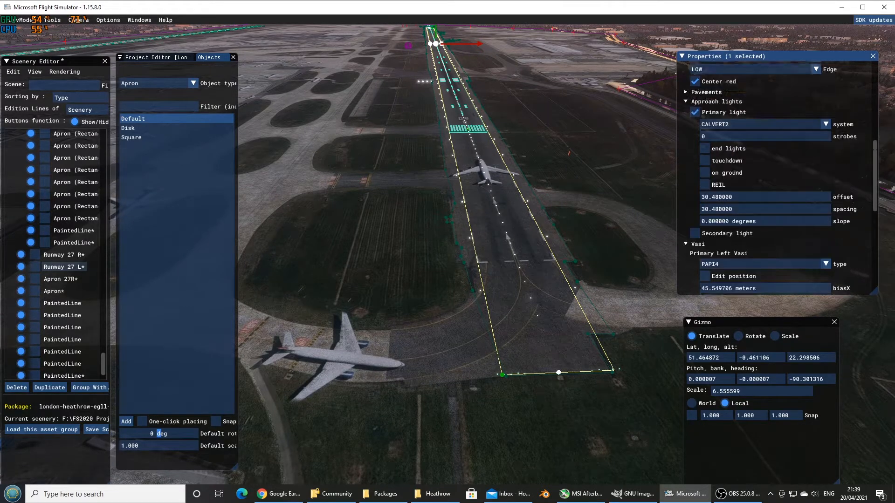
click(694, 233)
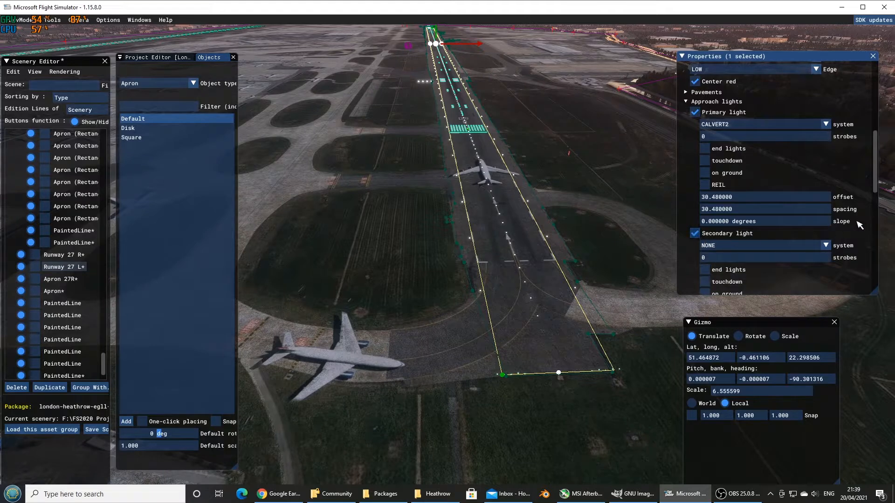
Set the secondary approach light system of Runway 27 L to CALVERT2
scroll(853, 227, down, 2)
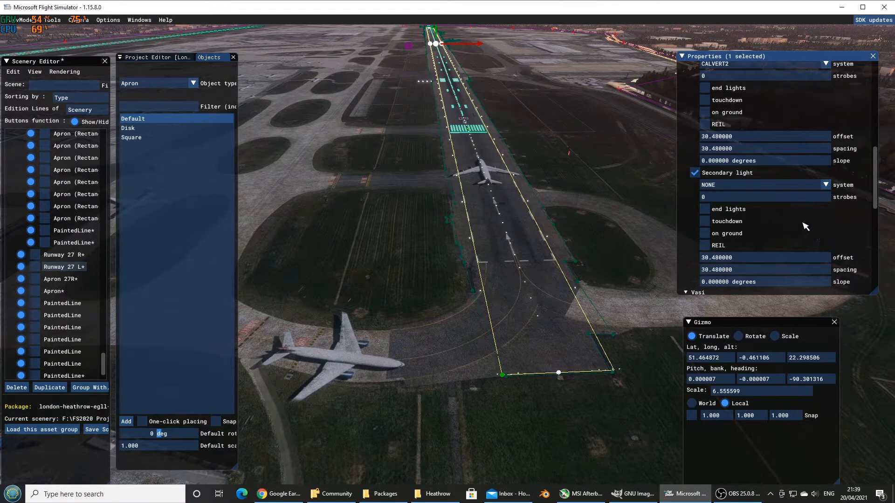
click(752, 186)
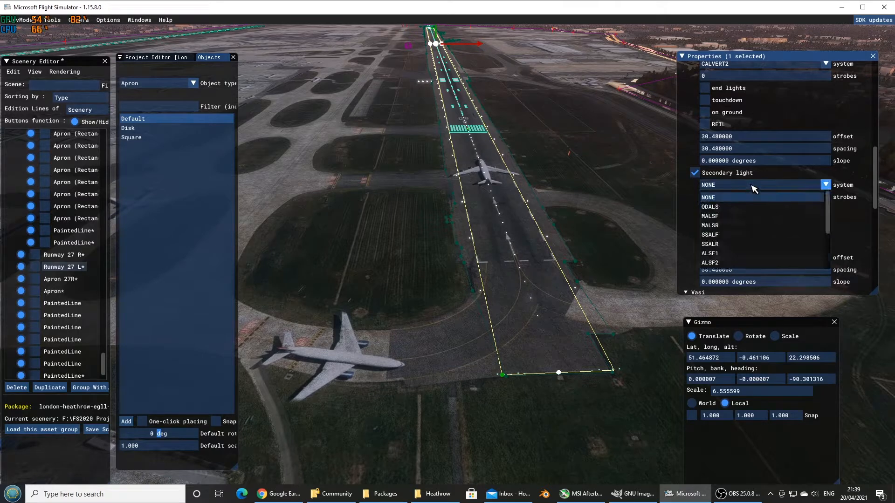
scroll(754, 228, down, 2)
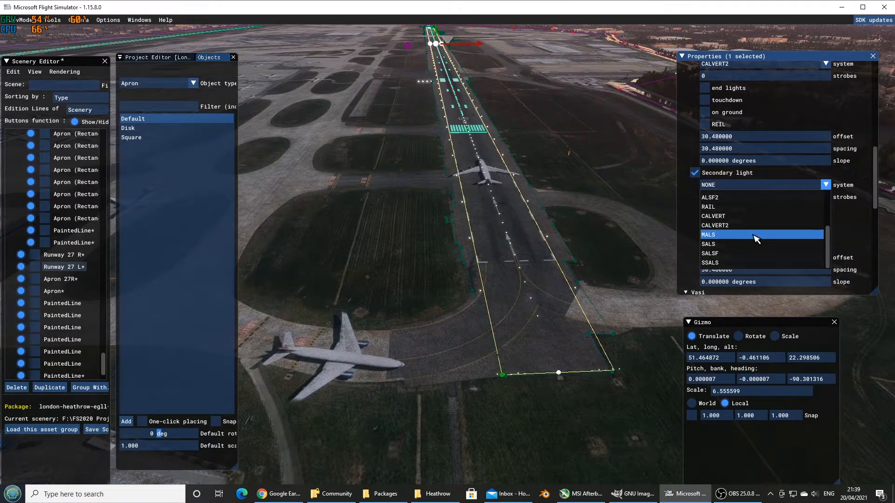
click(751, 226)
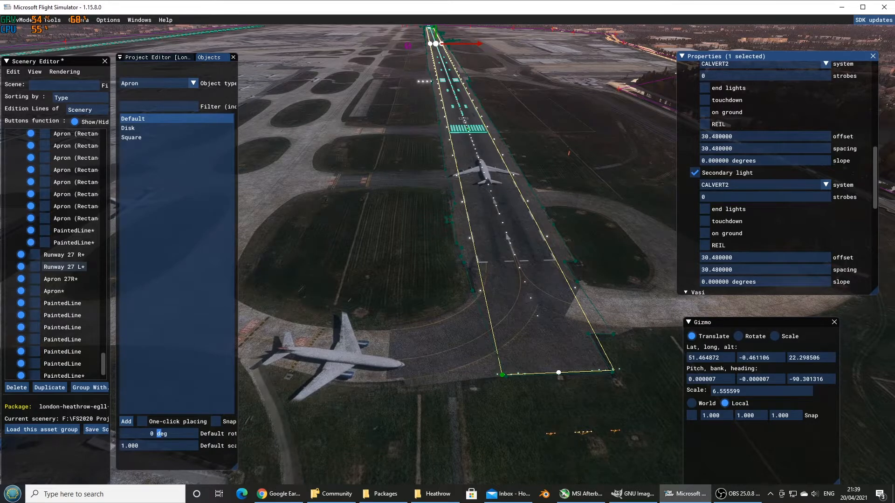
Examine where the secondary approach lights sit relative to the 09 R threshold and the end of the pavement
key(w)
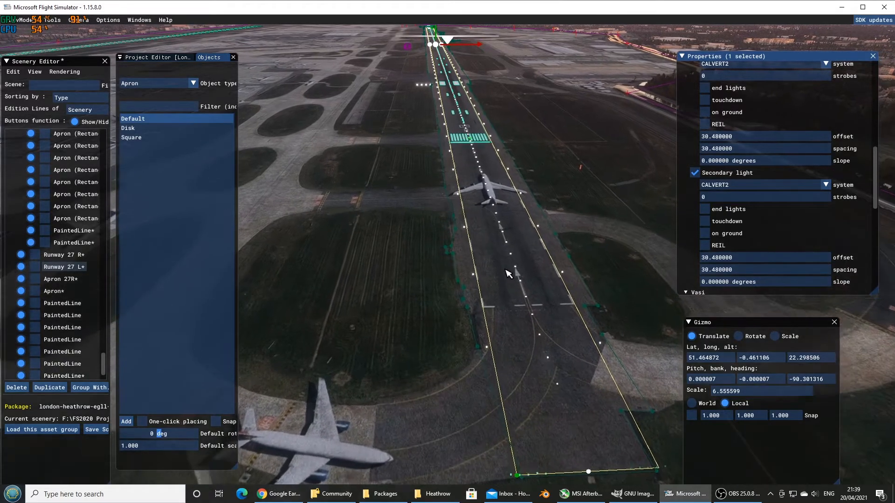
key(w)
key(d)
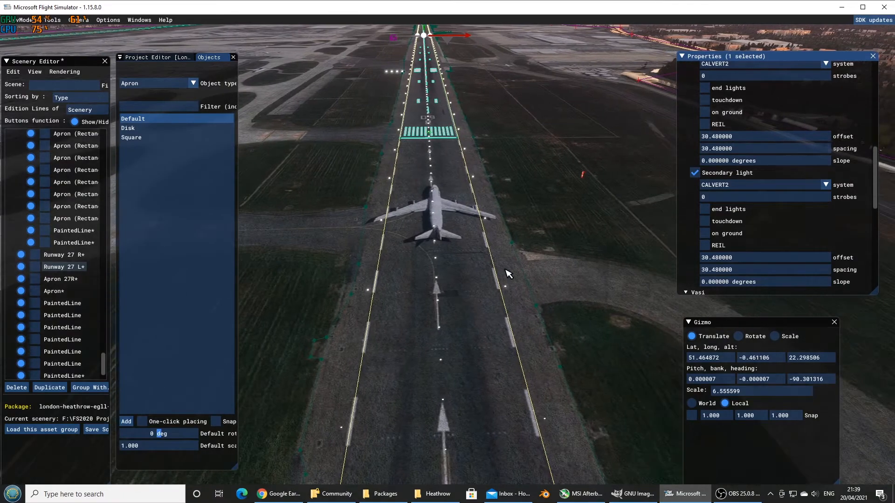
key(s)
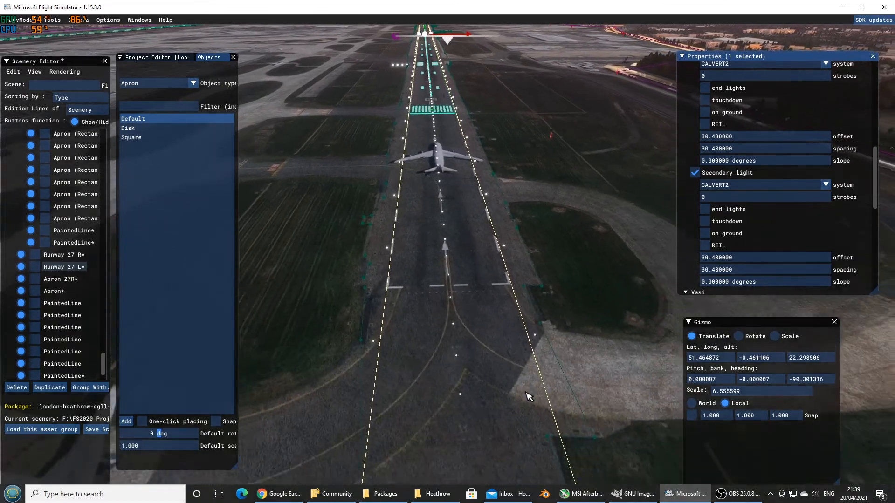
key(s)
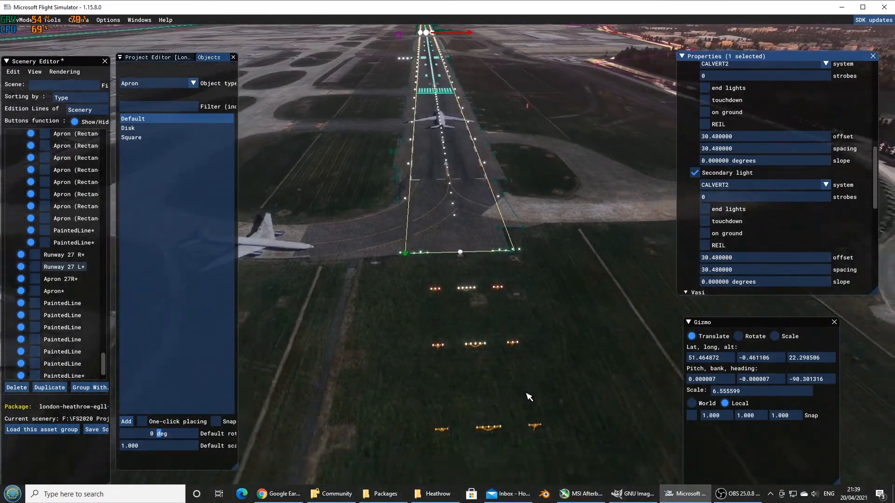
key(s)
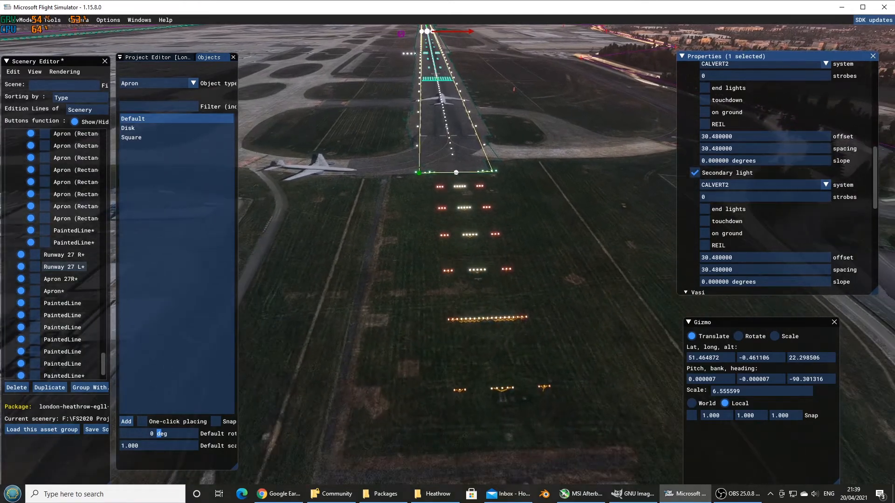
key(w)
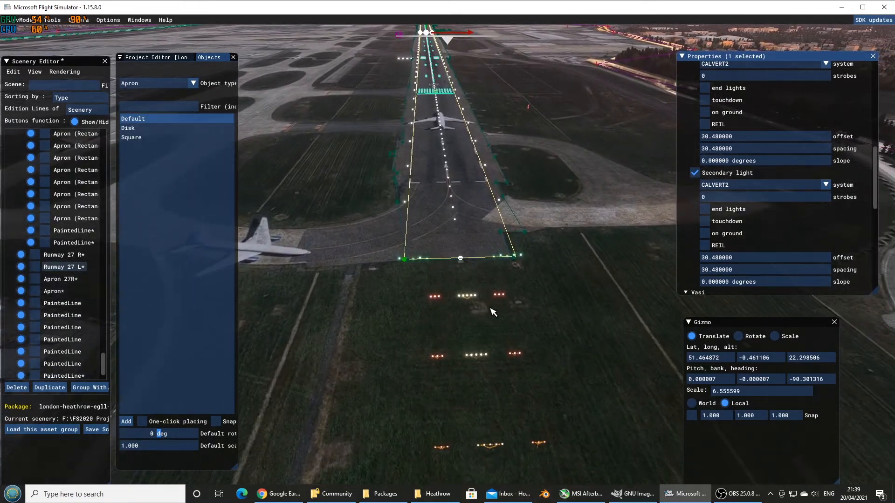
key(w)
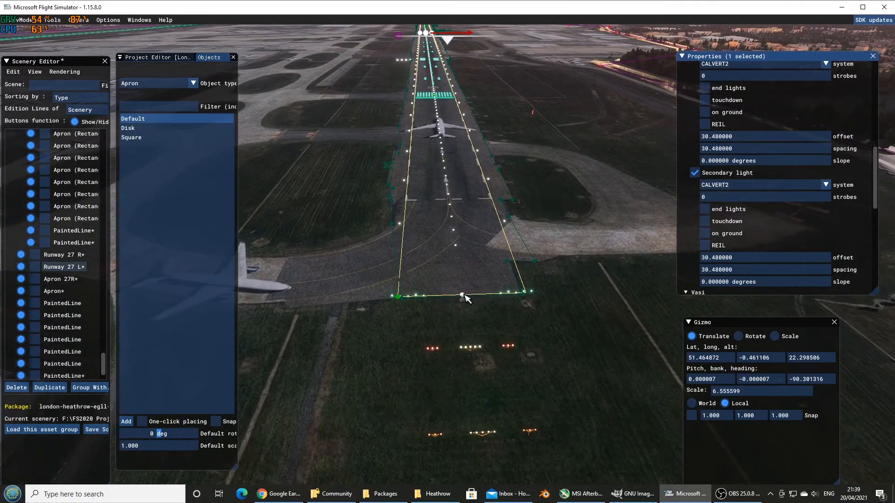
Move the 09 R end point of Runway 27 L along the centreline to the displaced threshold line, longitude about -0.482361
click(463, 295)
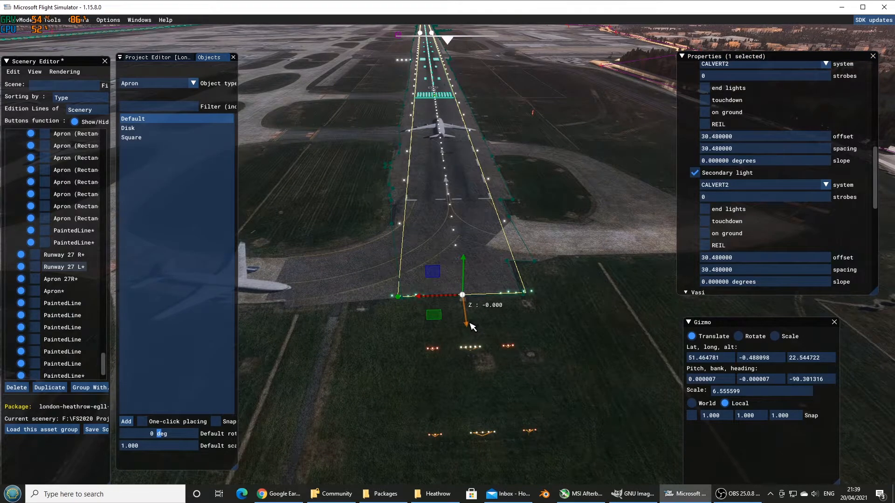
mouse_move(462, 278)
mouse_down()
mouse_move(456, 262)
mouse_move(461, 271)
mouse_up()
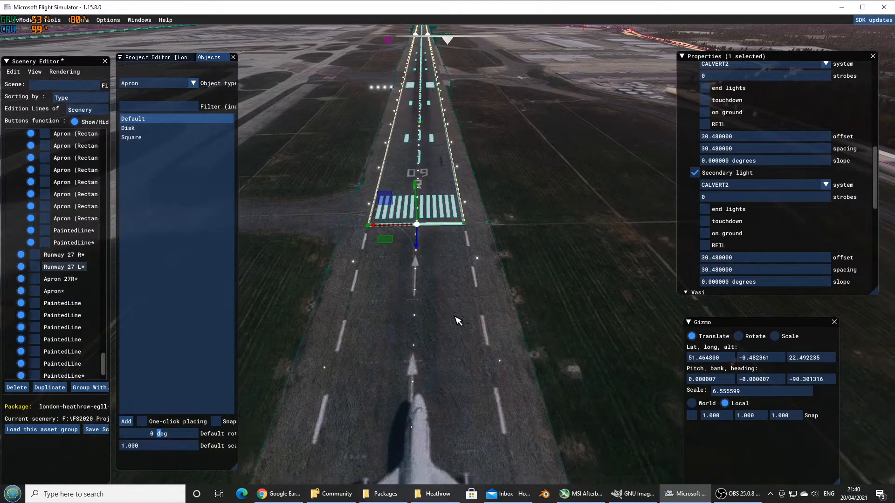
key(s)
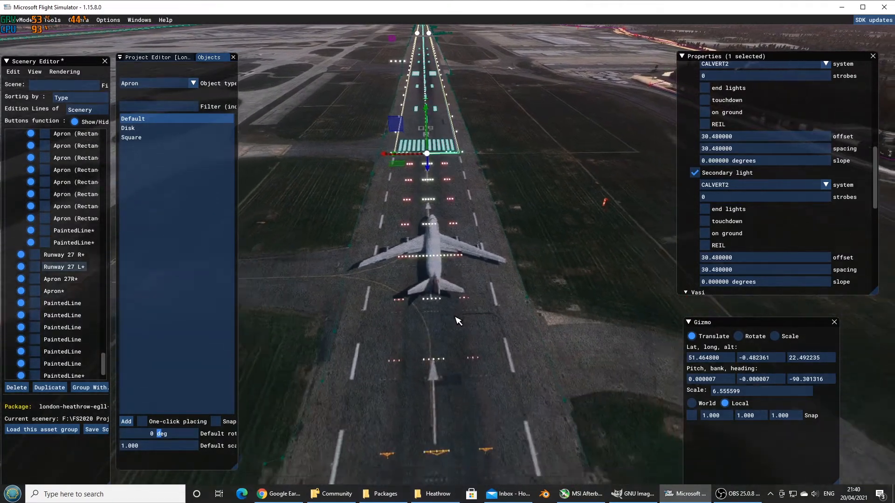
key(s)
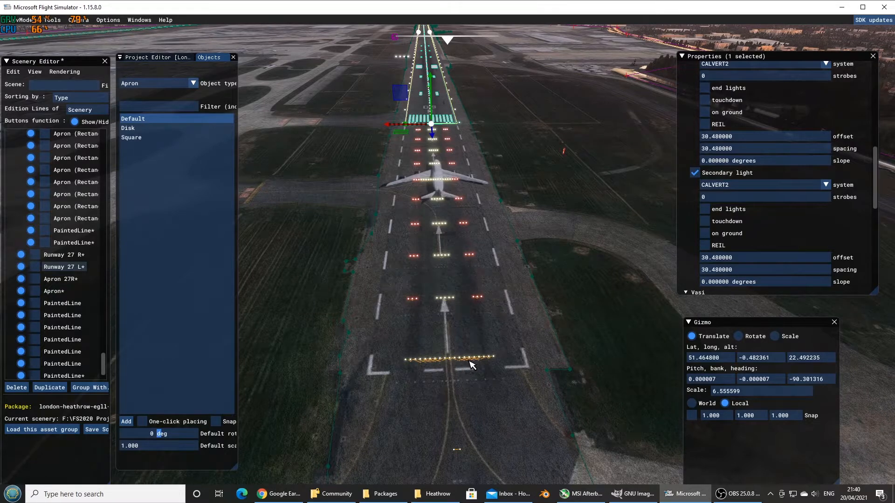
key(s)
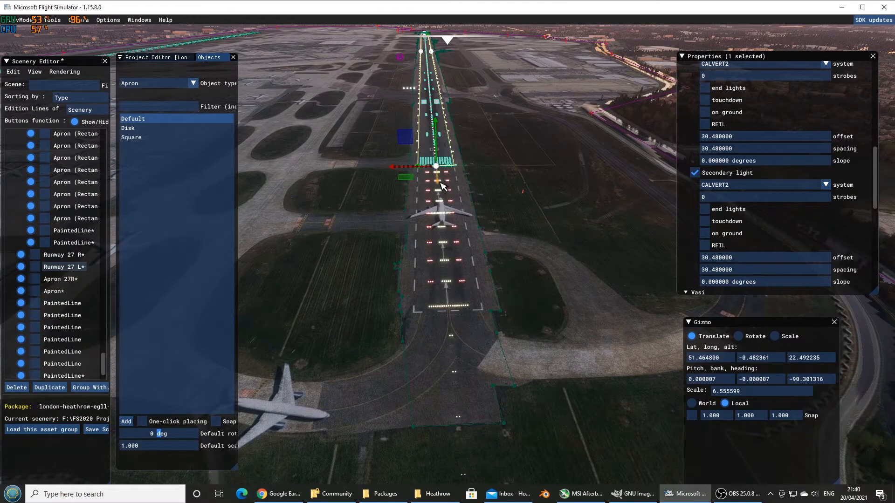
Move the 09 R end point of Runway 27 L back along the centreline to the runway's painted end line, longitude about -0.486804
drag(442, 202, 466, 344)
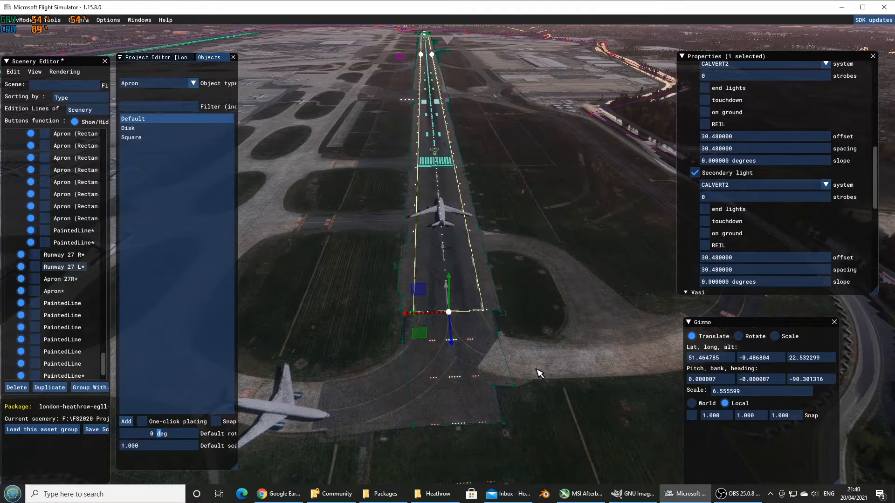
key(f)
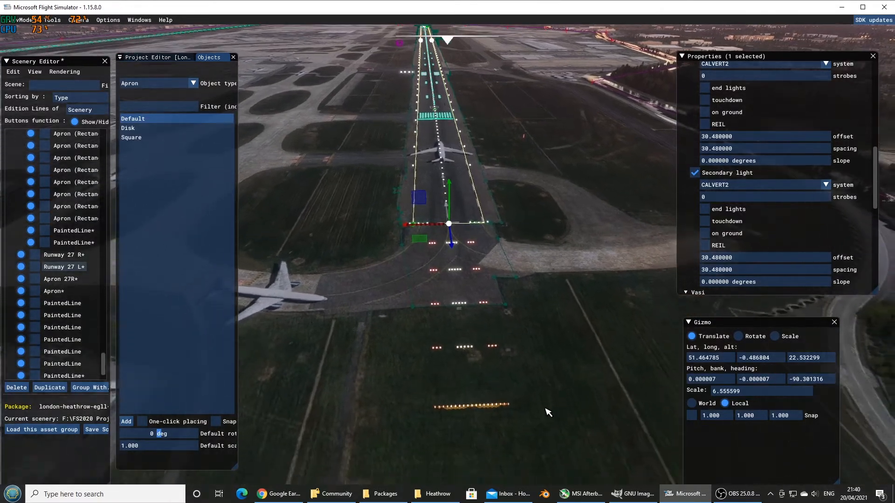
Examine the CALVERT2 approach lights from the 09 R end line of Runway 27 L out across the taxiway and grass
key(w)
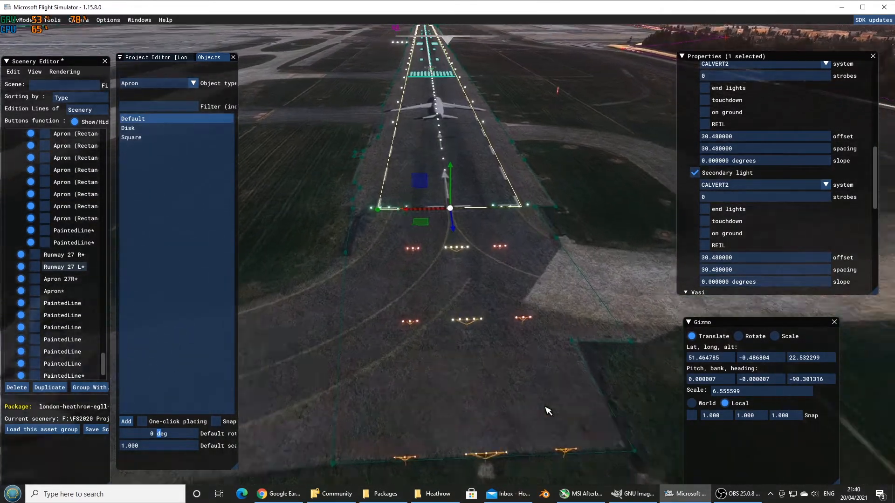
key(w)
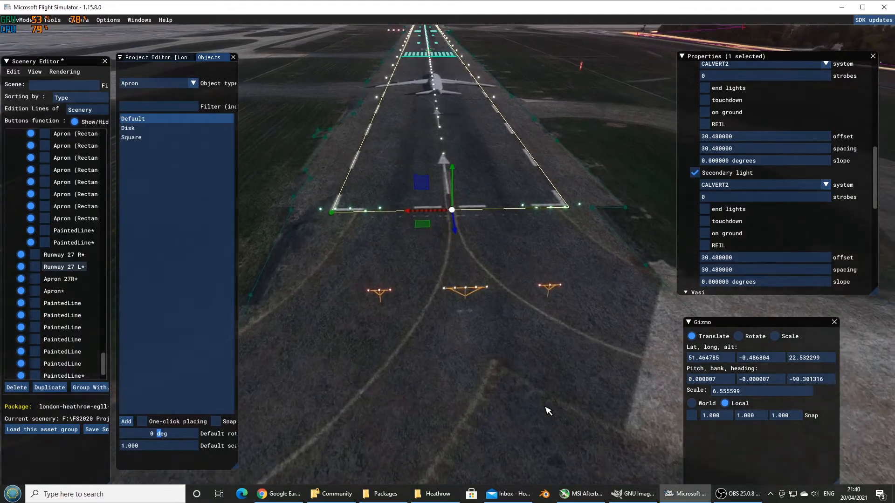
key(s)
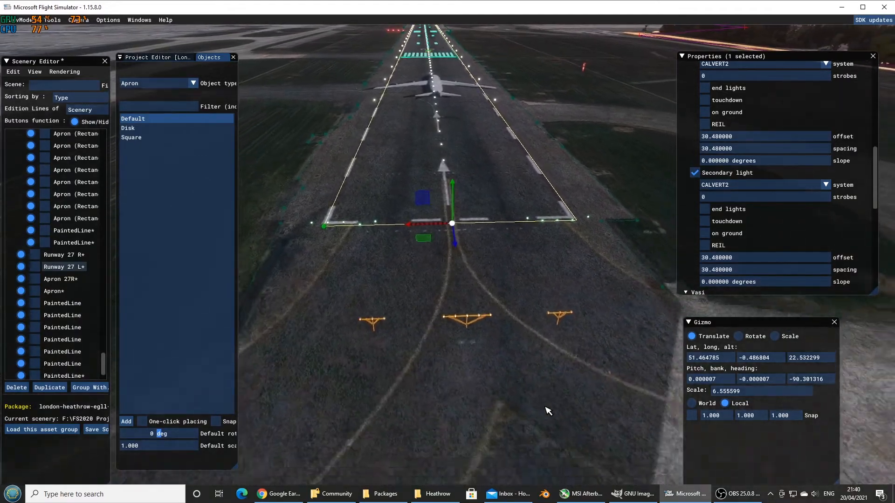
key(s)
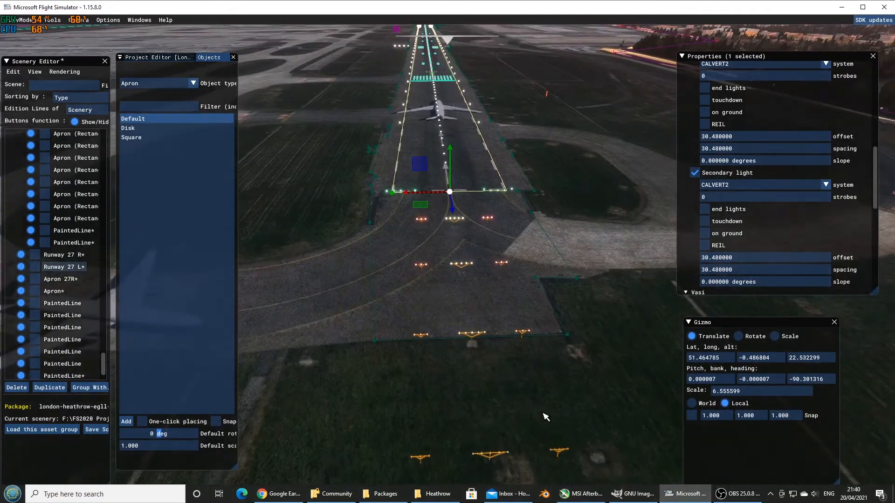
key(s)
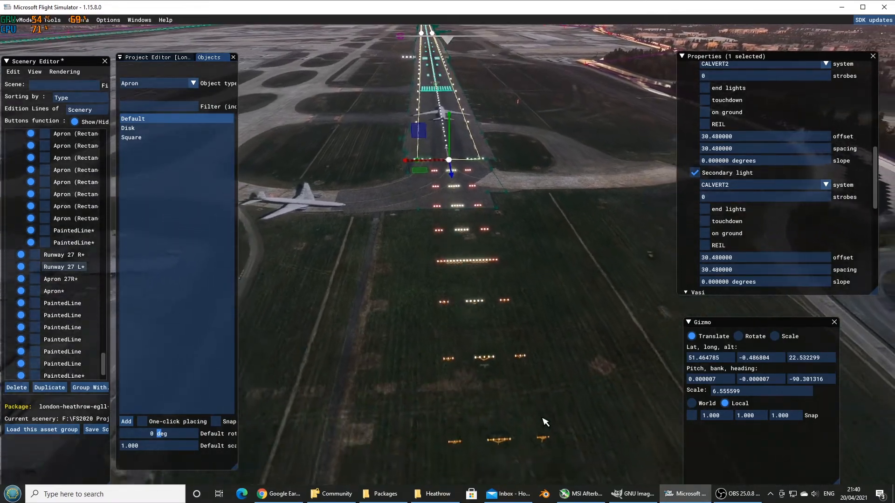
key(s)
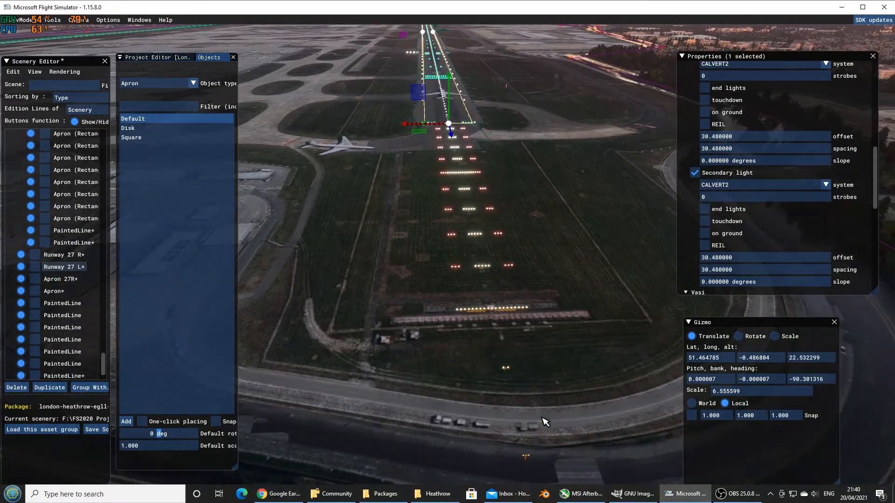
key(w)
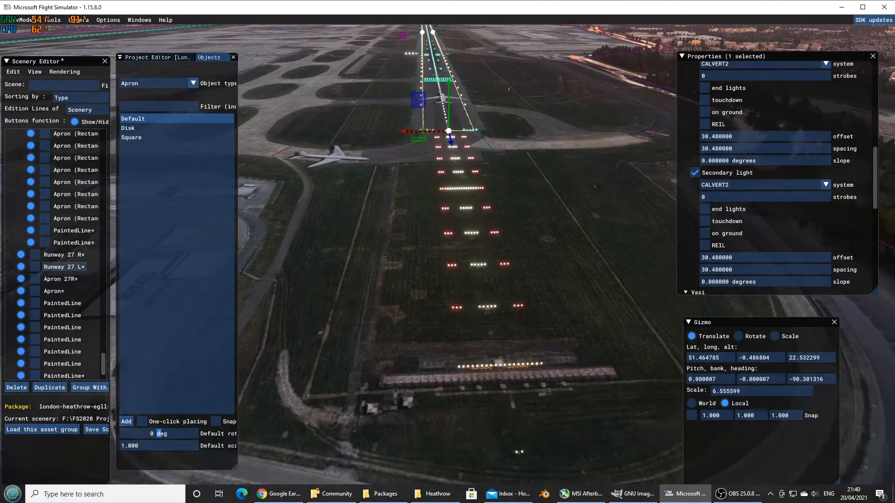
key(r)
key(a)
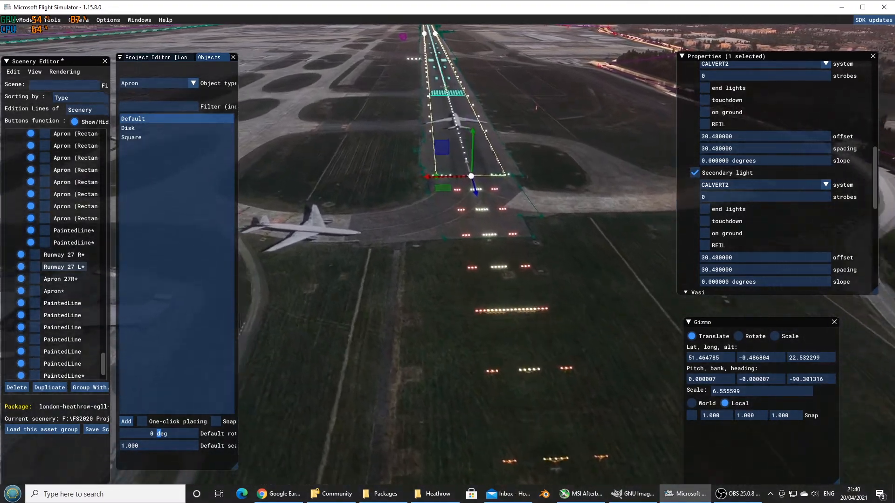
Inspect the approach lights at the 09 L end of Runway 27 R relative to its runway outline and pavement end
key(a)
key(s)
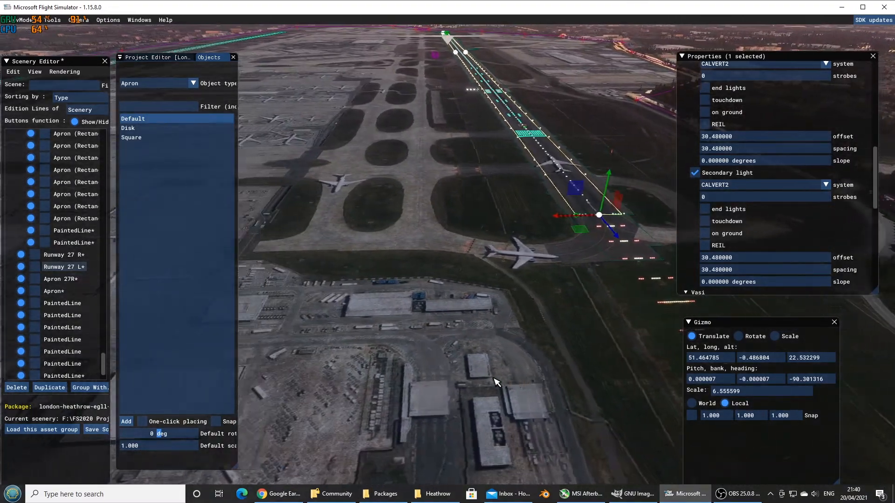
key(a)
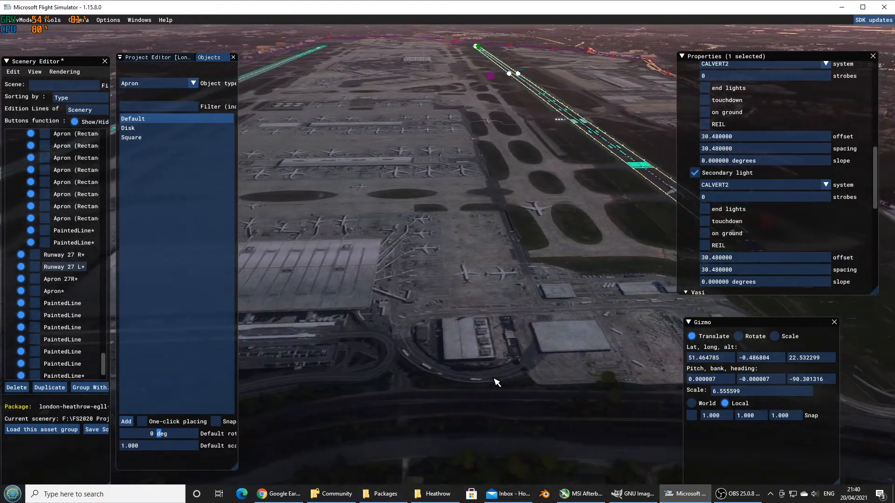
key(a)
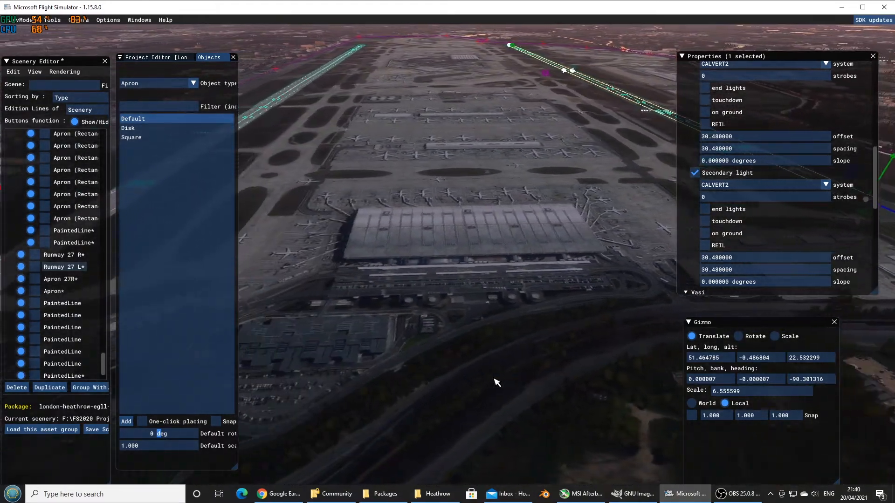
key(a)
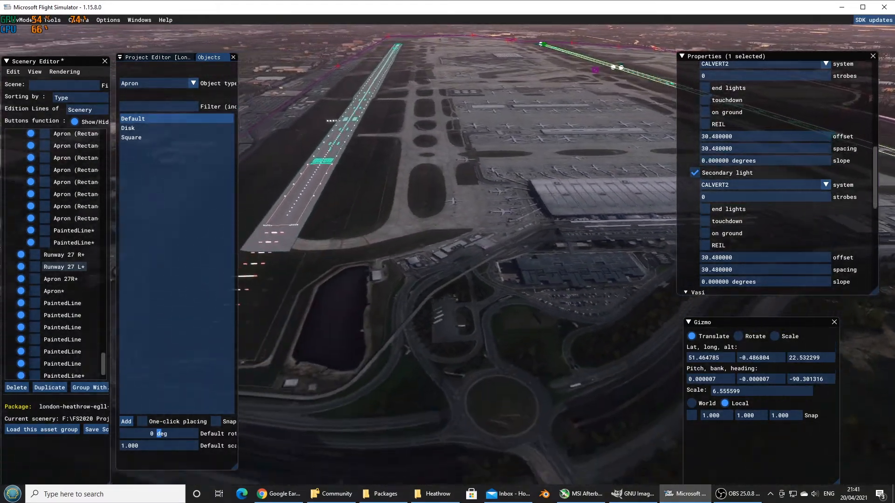
key(a)
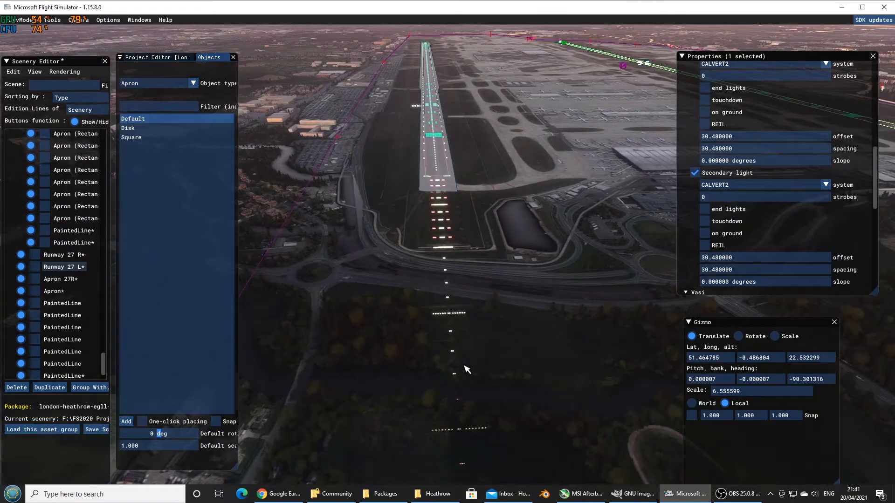
key(w)
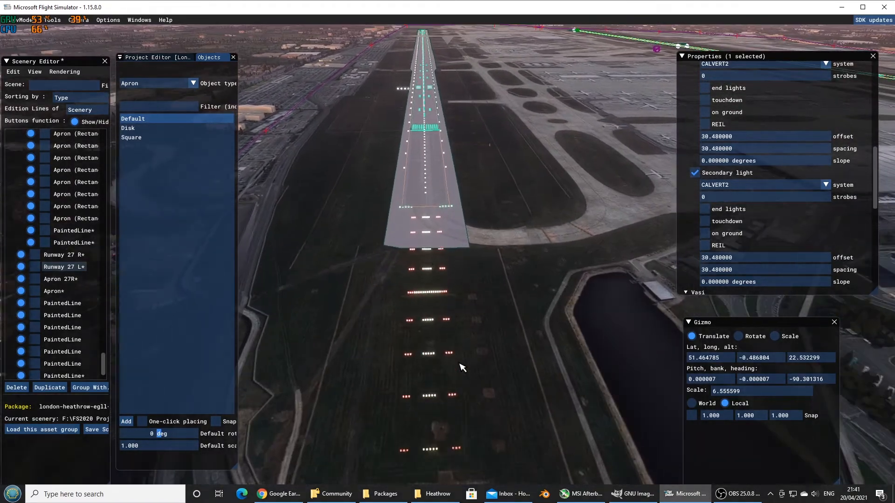
key(w)
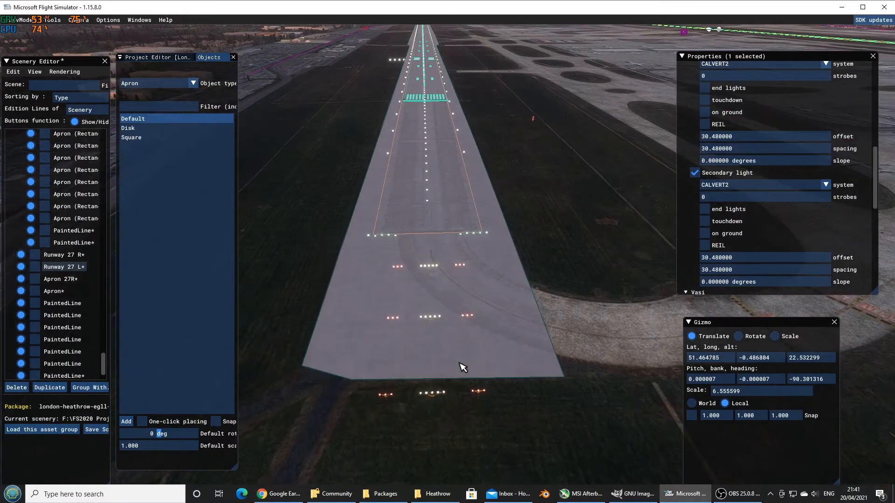
key(w)
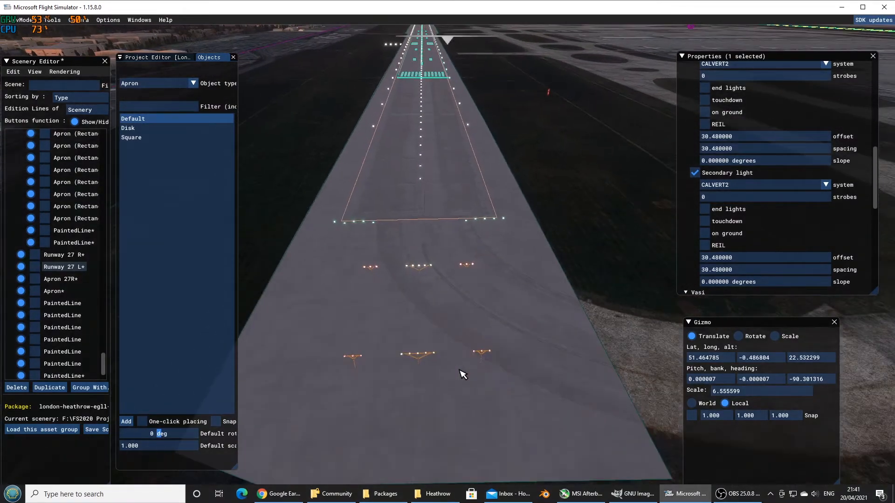
key(s)
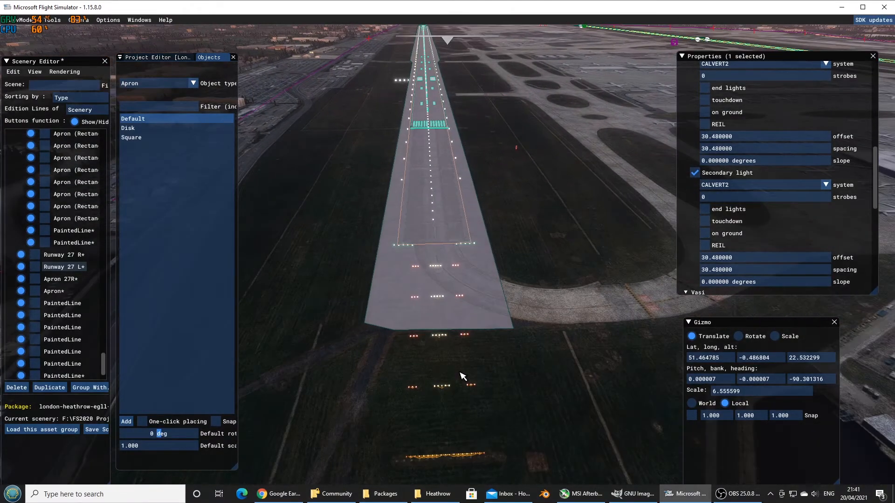
key(s)
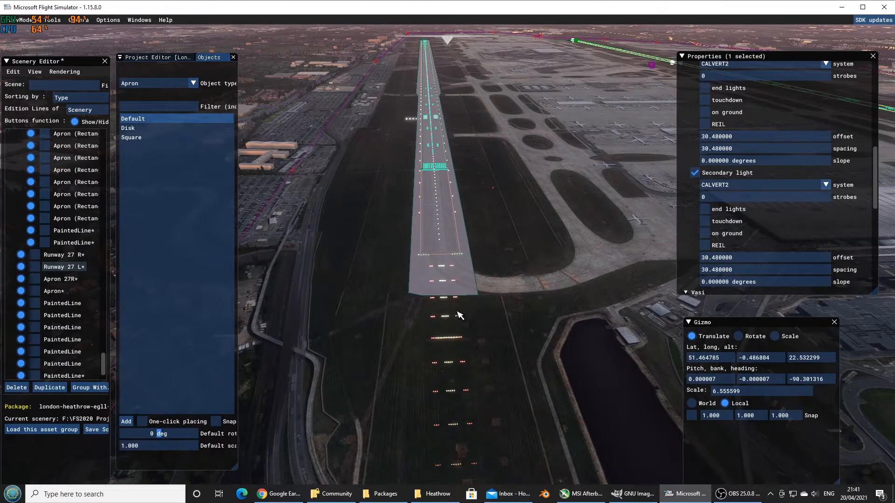
key(w)
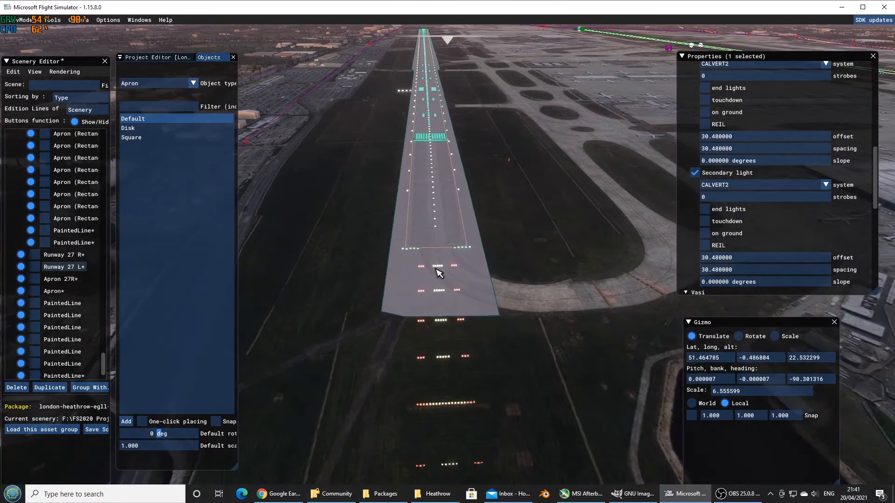
key(w)
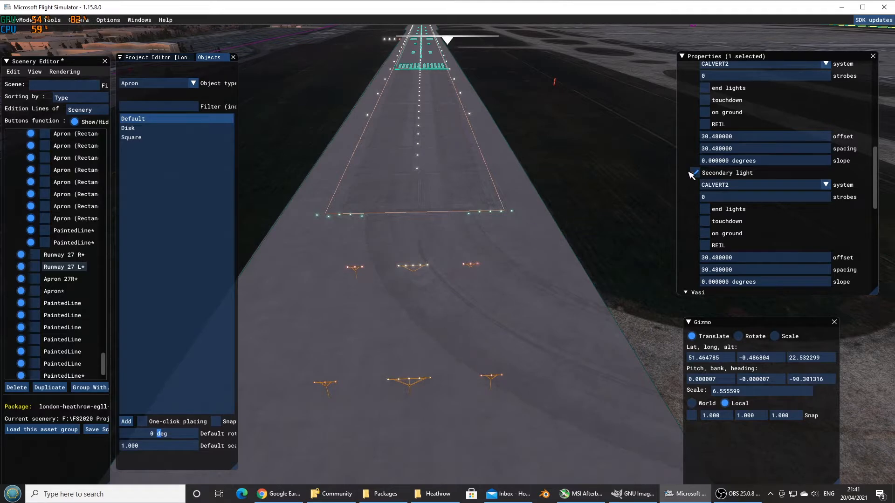
Examine the 09 L end of Runway 27 R from above, from the pavement edge to the displaced threshold and touchdown markings
scroll(824, 221, down, 2)
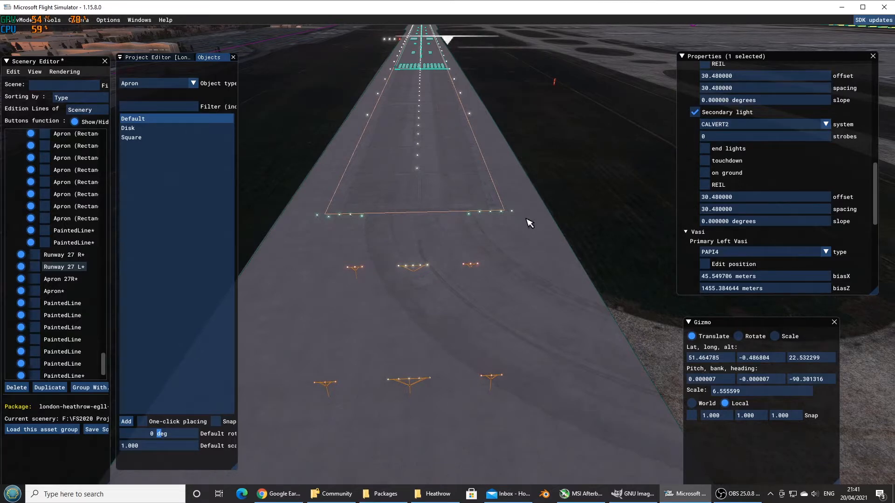
scroll(527, 218, down, 4)
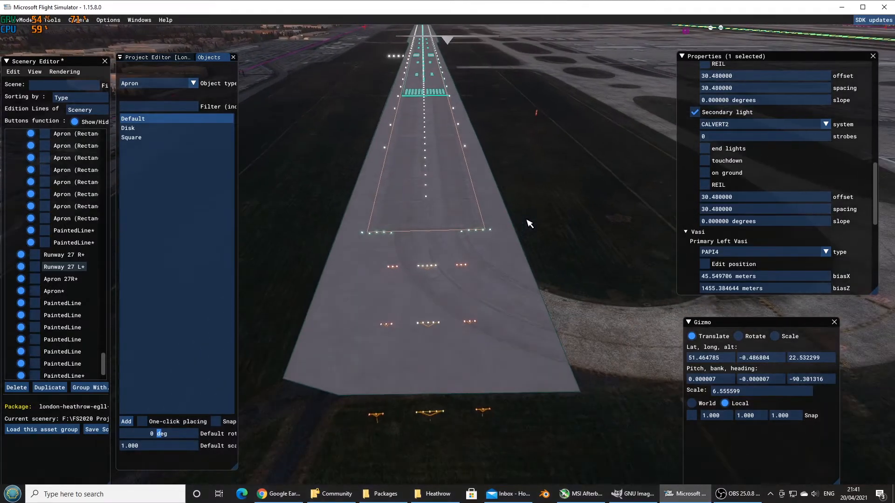
right_drag(536, 192, 529, 306)
scroll(530, 306, down, 4)
key(w)
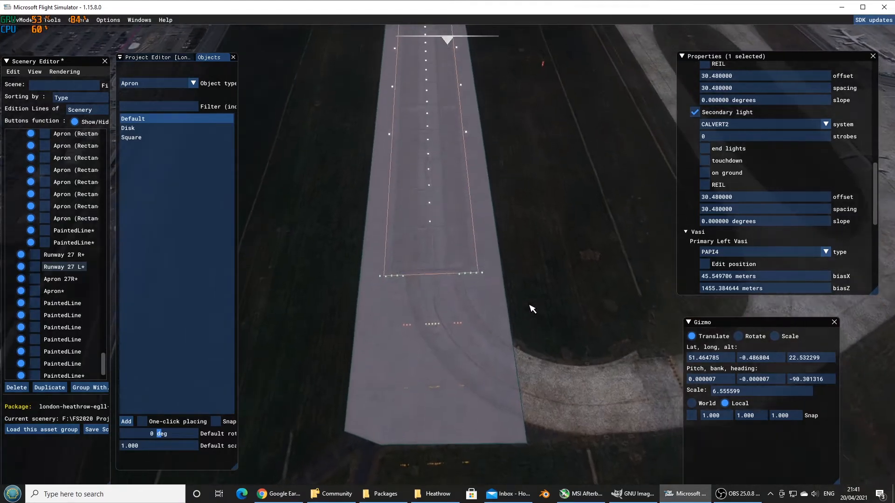
scroll(528, 312, down, 5)
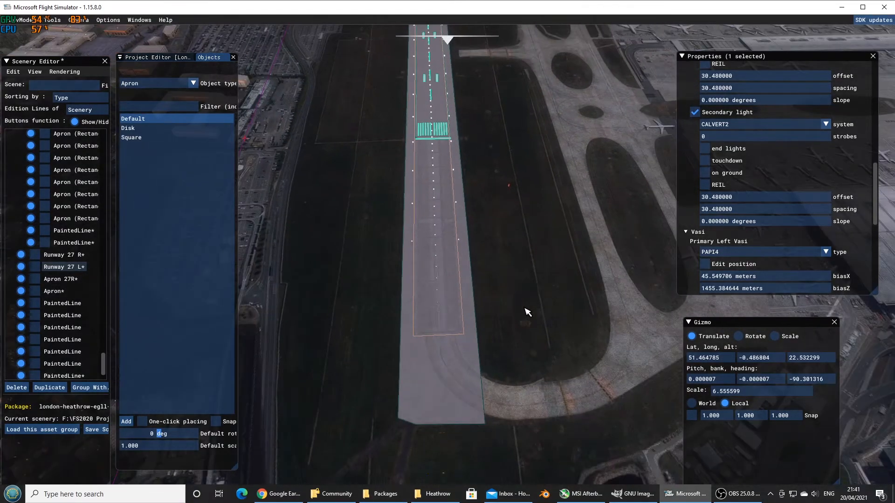
scroll(527, 312, down, 3)
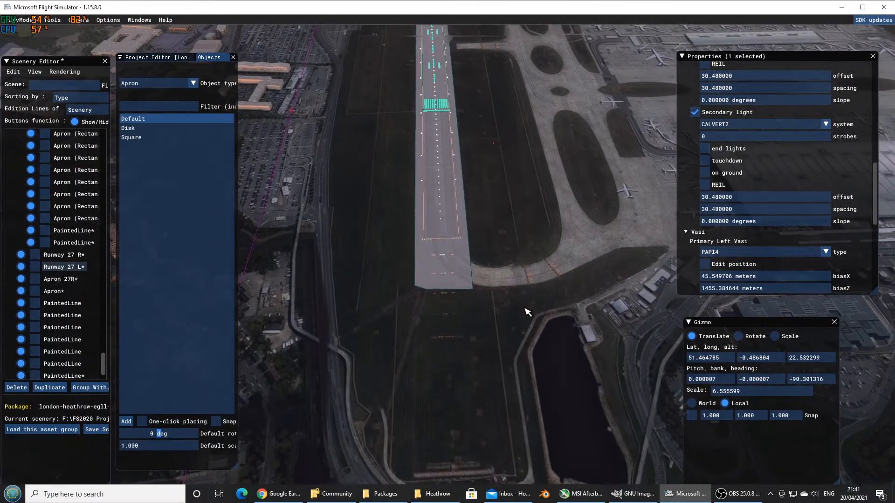
key(w)
key(w)
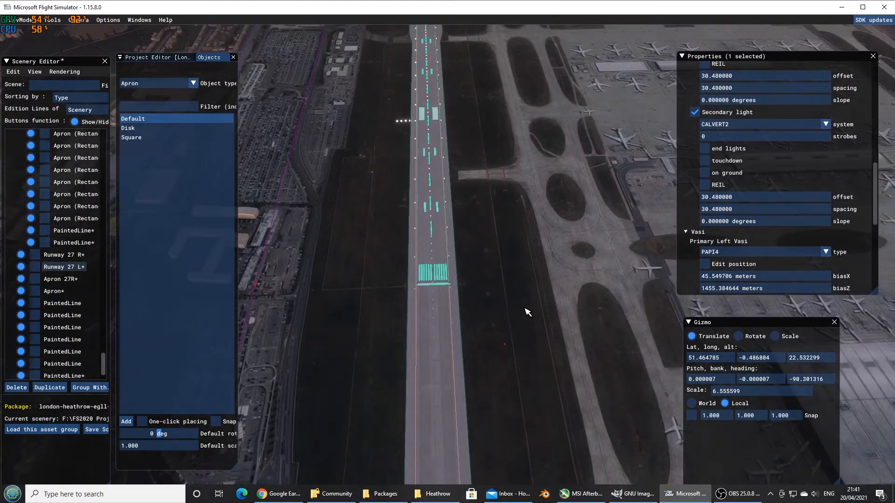
key(s)
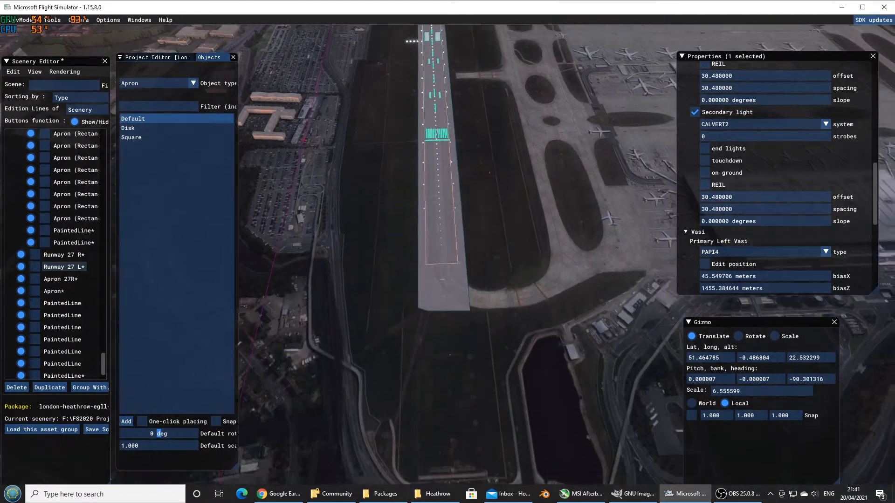
Examine the approach end of the runway and the primary left VASI settings of Runway 27 L
key(s)
scroll(508, 314, up, 1)
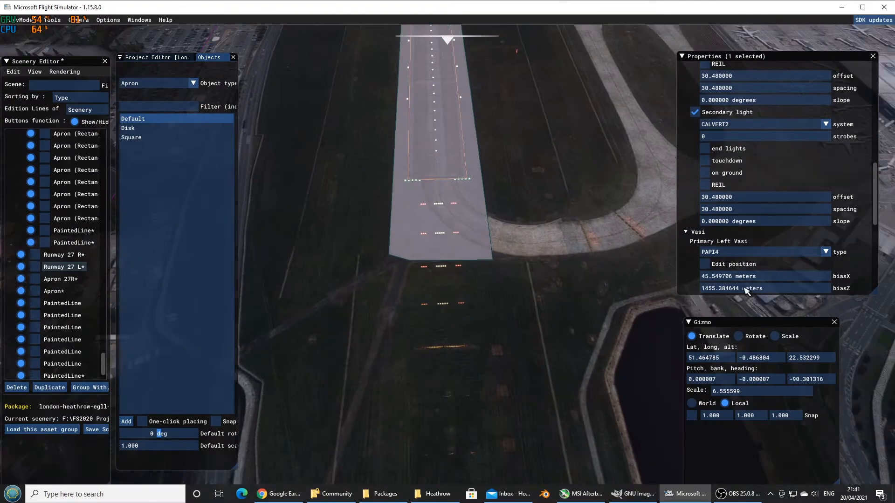
scroll(558, 271, down, 2)
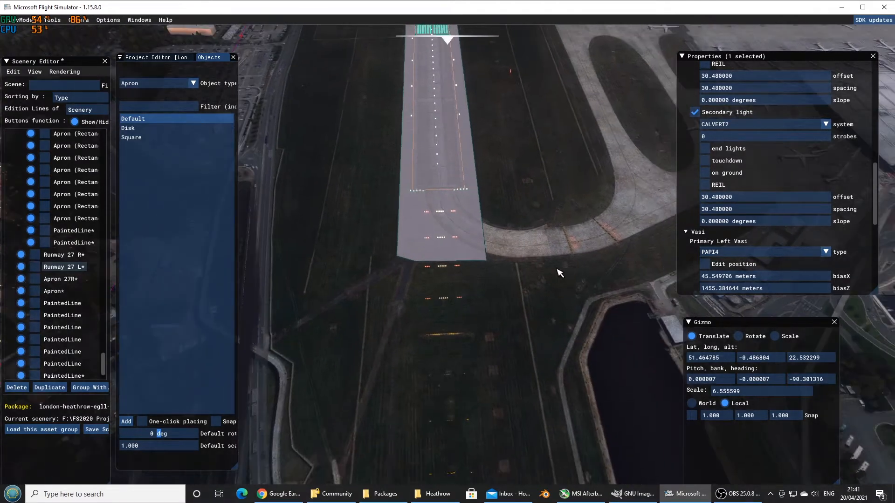
scroll(559, 273, up, 2)
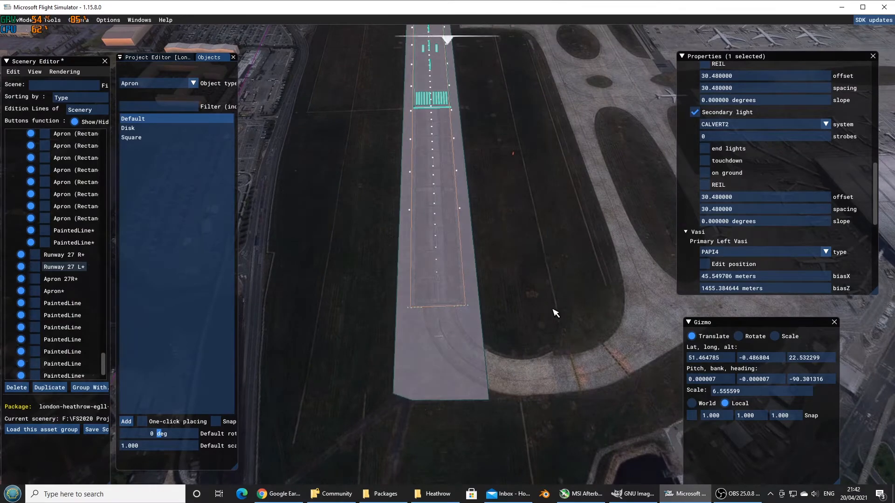
scroll(554, 312, down, 2)
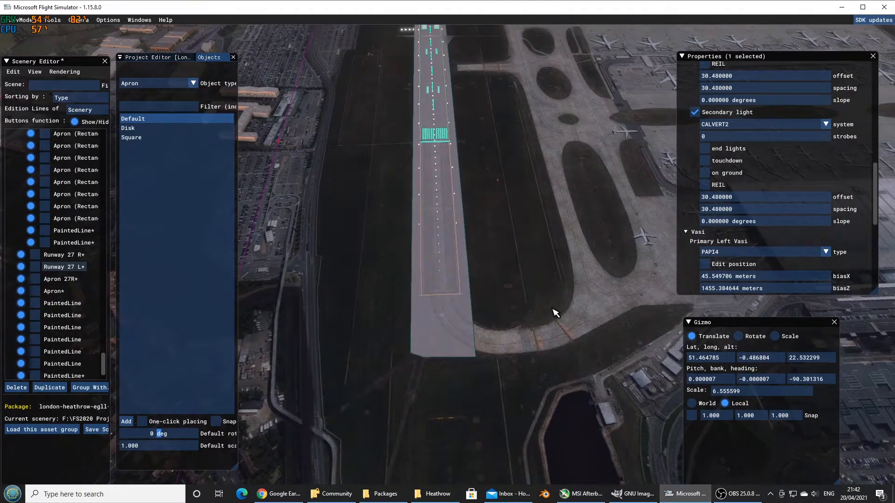
scroll(555, 312, down, 3)
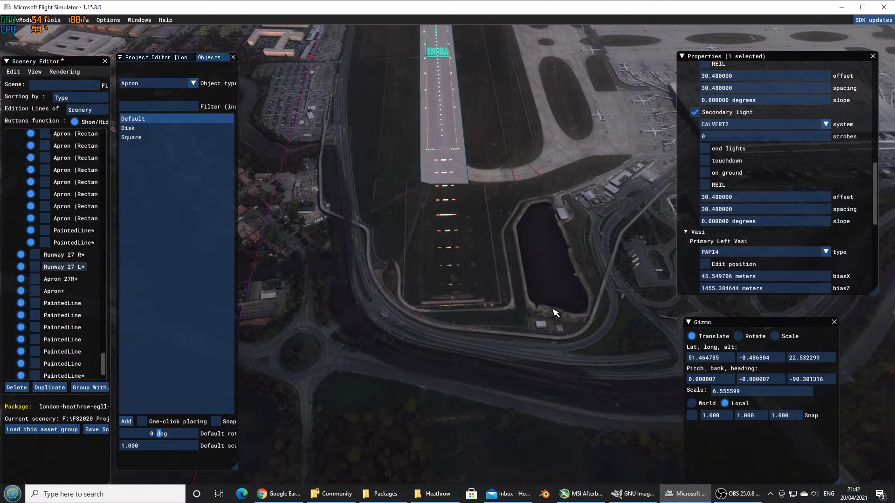
click(757, 256)
click(756, 252)
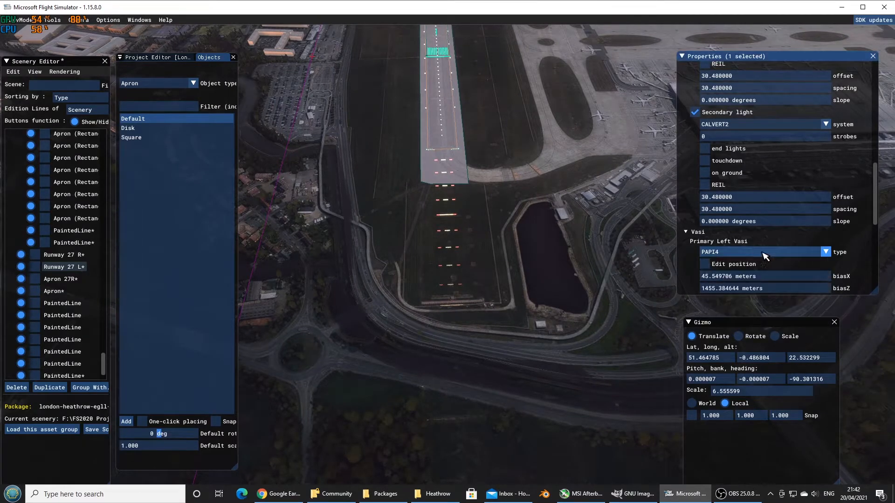
scroll(847, 239, down, 3)
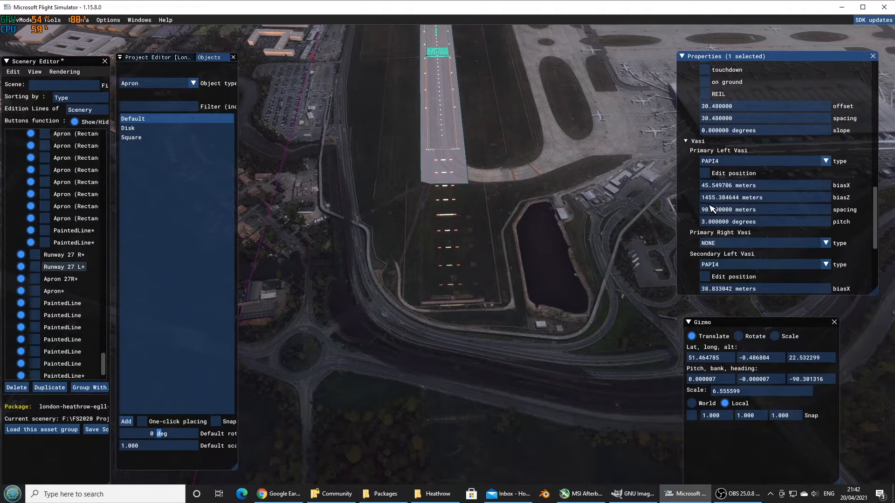
Select Runway 27 R and set its primary approach light system to ALSF1
click(443, 123)
click(443, 123)
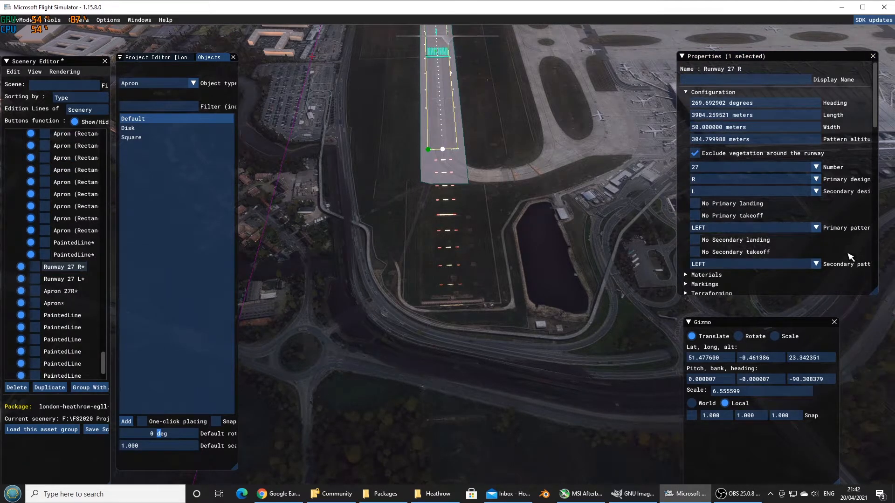
scroll(850, 257, down, 4)
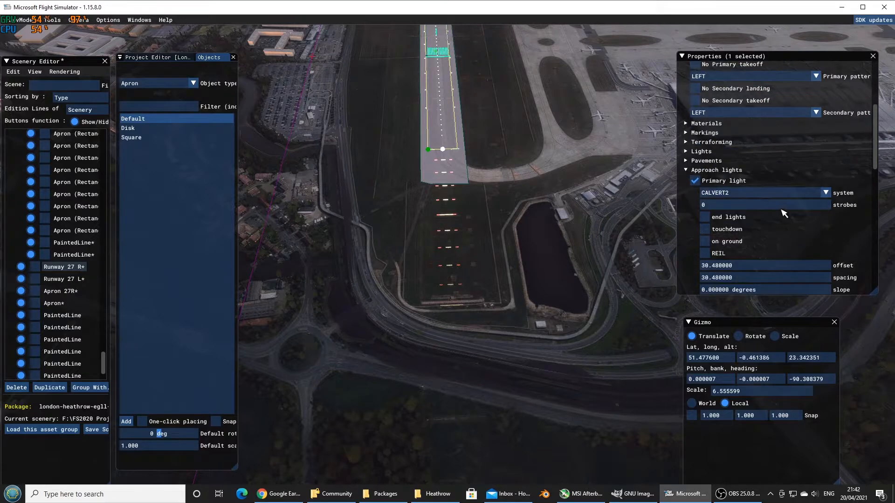
click(761, 194)
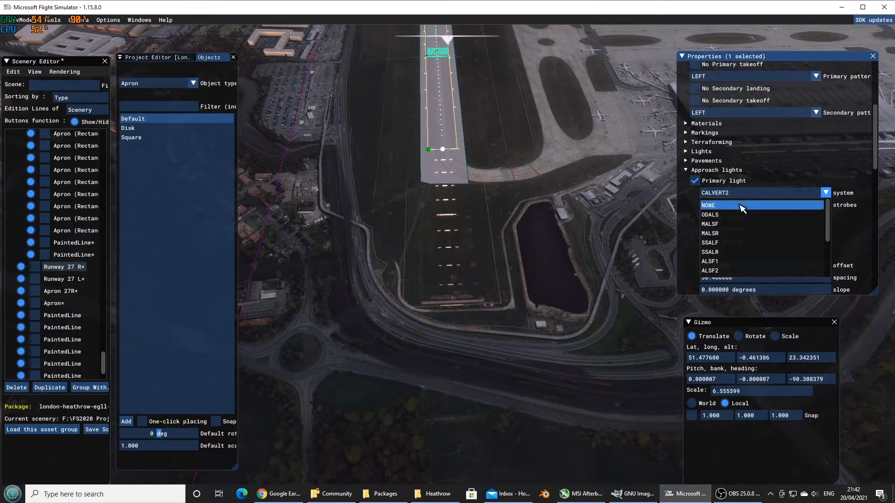
click(724, 262)
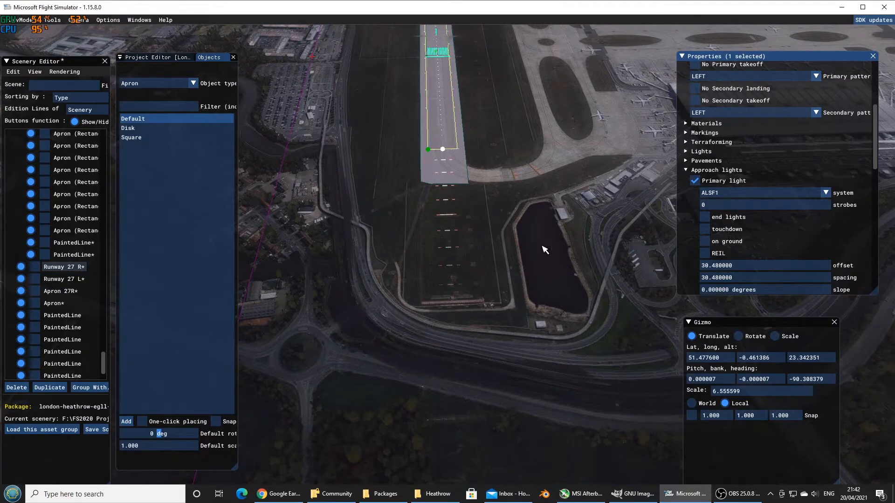
Inspect the approach light rows beyond the runway end and review Runway 27 R's configuration and approach light properties
scroll(488, 245, up, 2)
scroll(488, 244, up, 5)
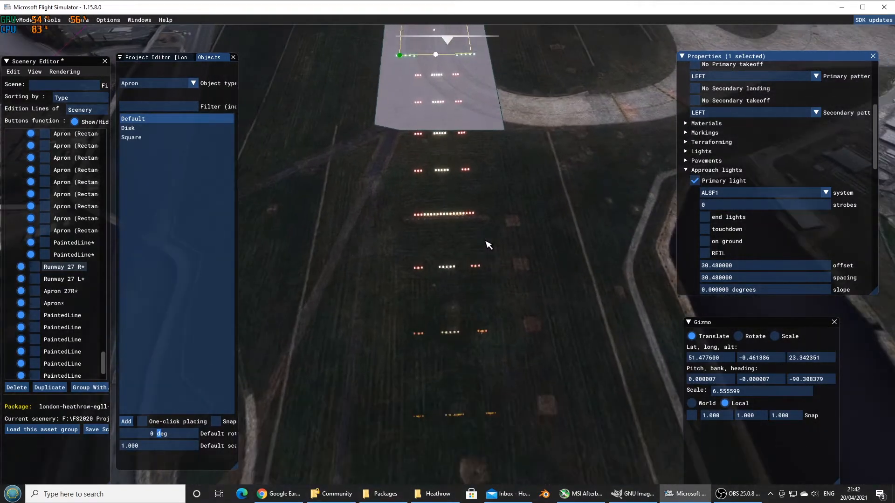
scroll(488, 244, up, 3)
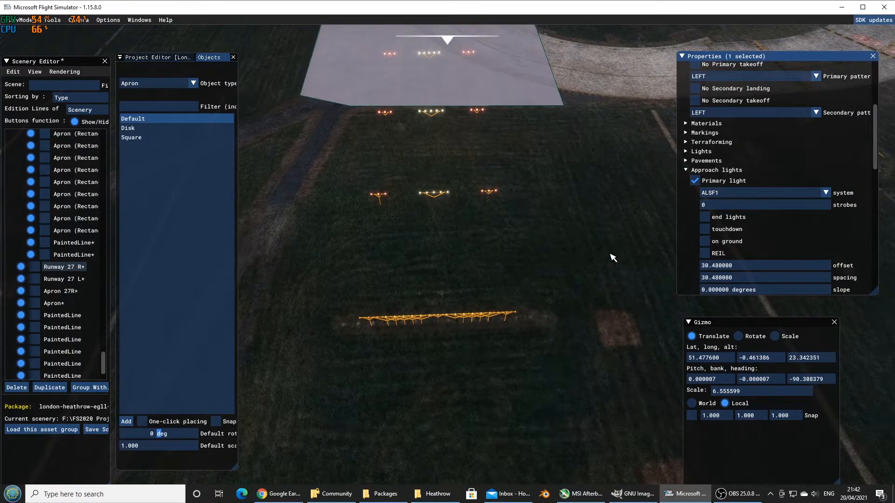
scroll(842, 211, up, 5)
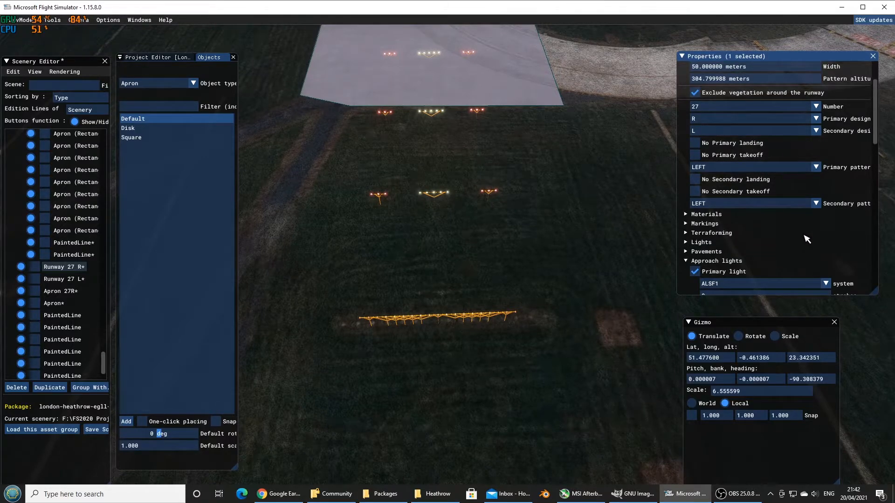
scroll(807, 239, up, 2)
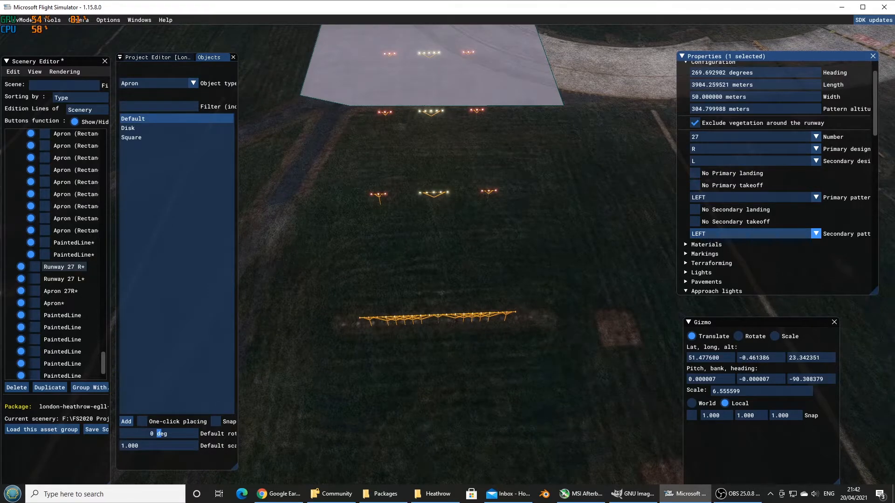
scroll(777, 177, down, 4)
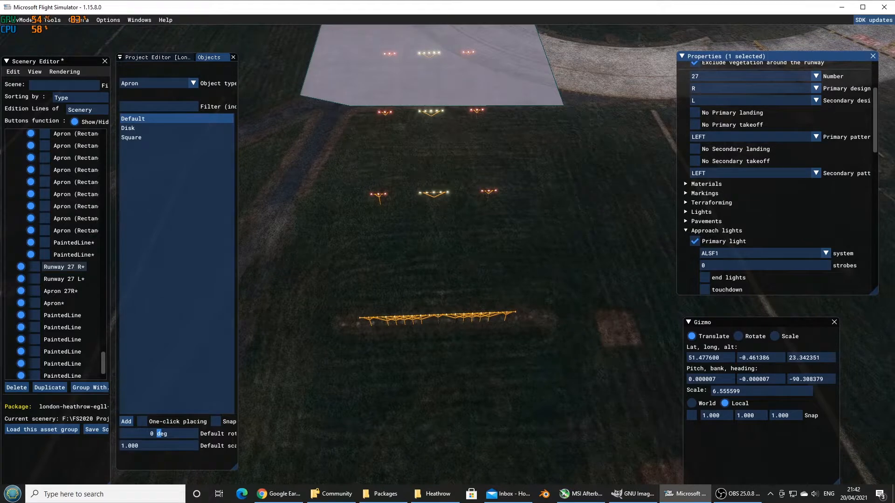
scroll(777, 177, down, 2)
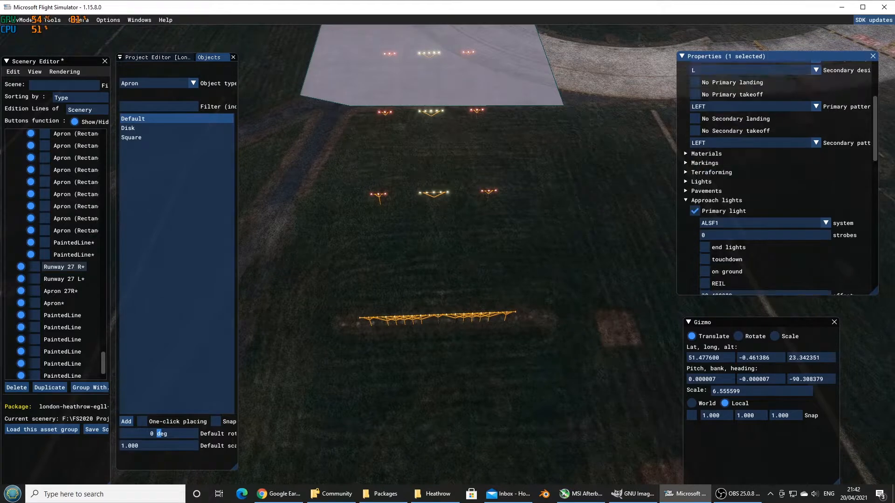
Try to undo and redo the approach light system change on Runway 27 R
click(14, 72)
click(17, 88)
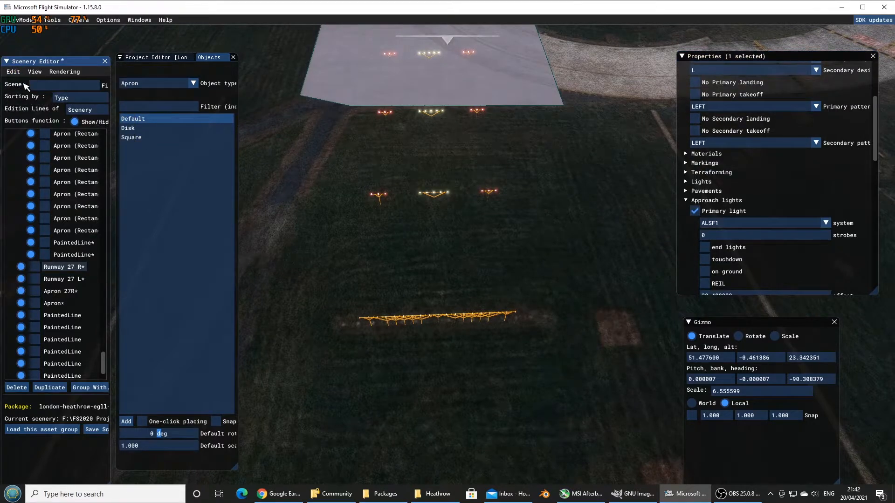
click(14, 72)
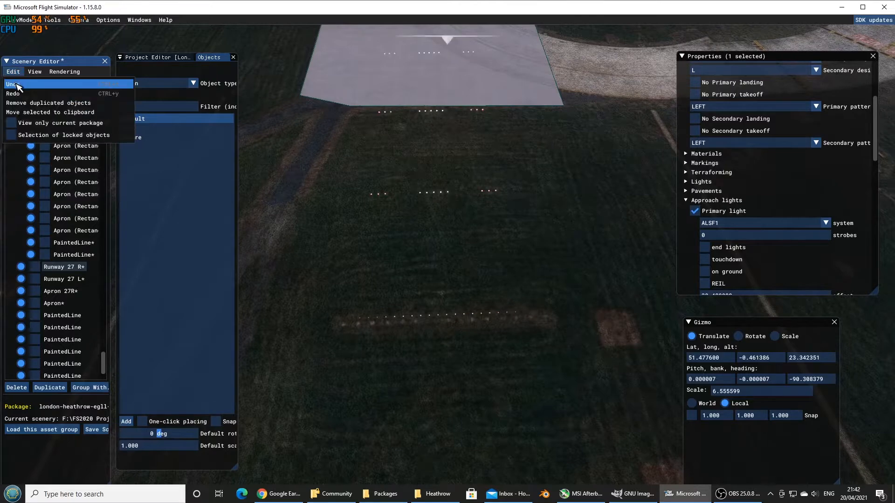
click(16, 85)
click(14, 71)
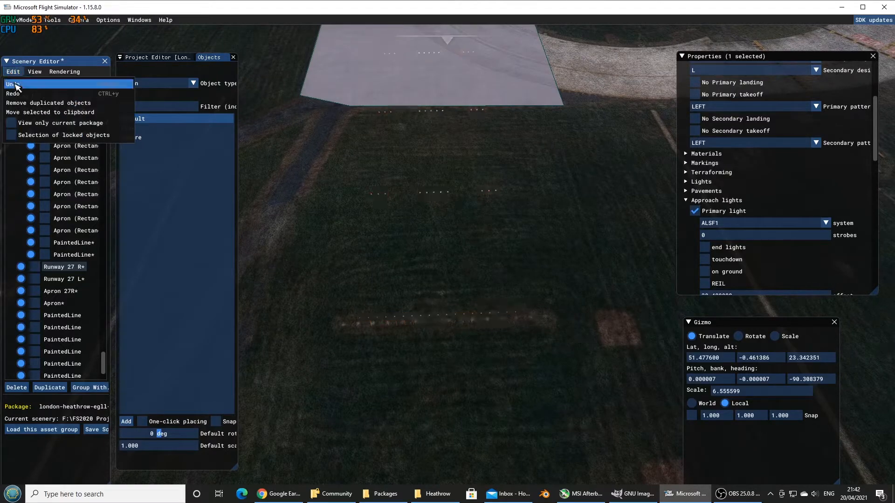
click(15, 85)
click(13, 71)
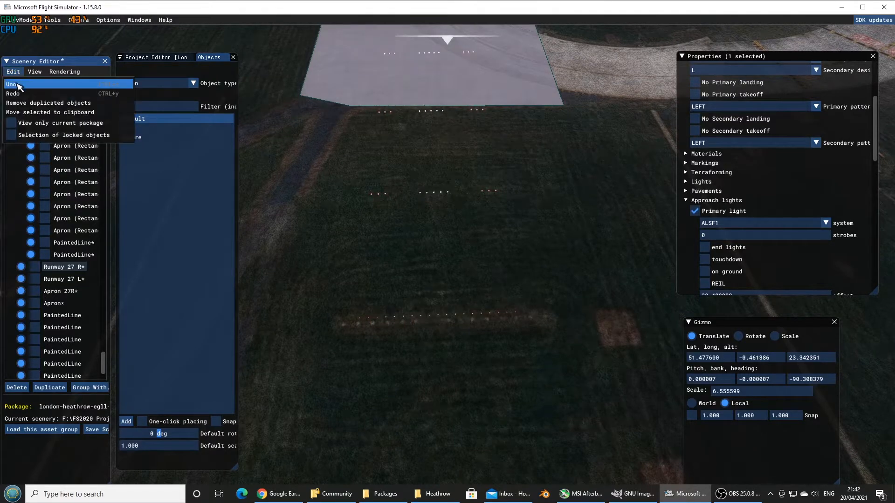
click(18, 85)
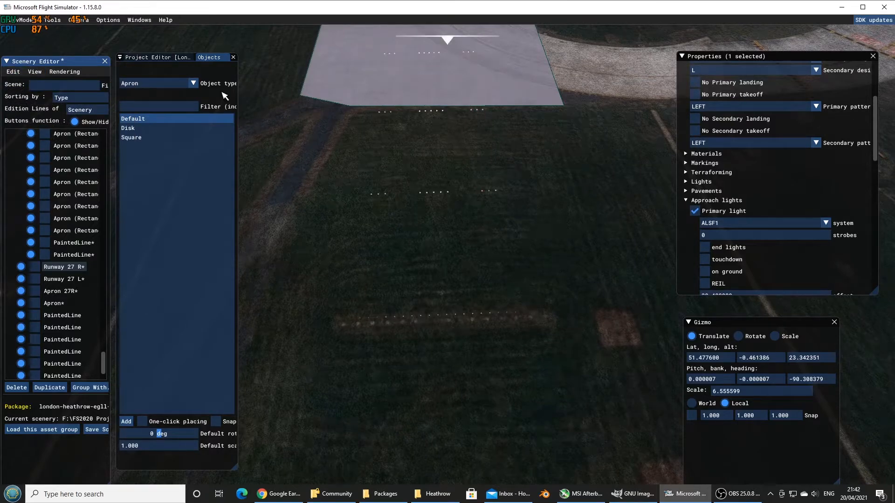
click(14, 71)
click(17, 96)
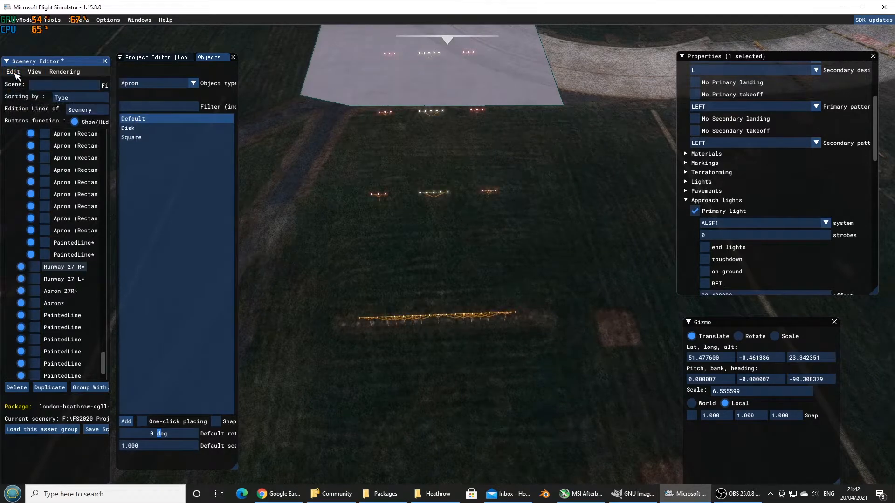
click(14, 72)
click(13, 84)
click(11, 72)
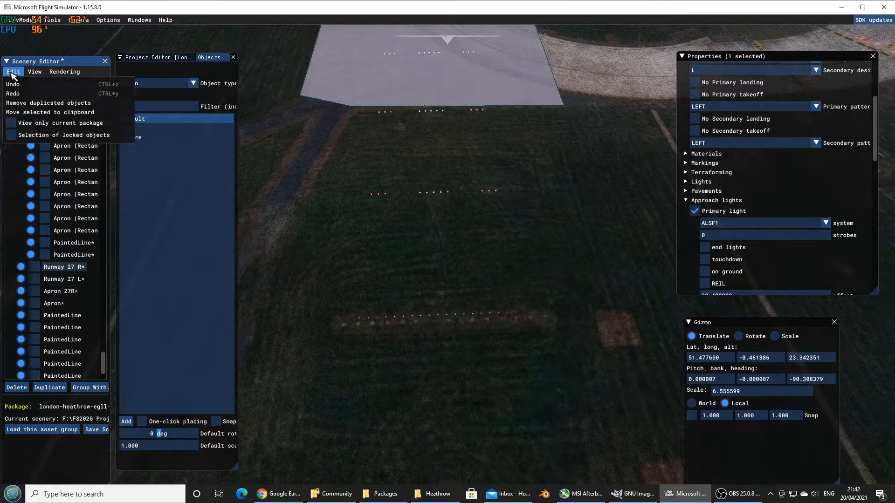
click(16, 94)
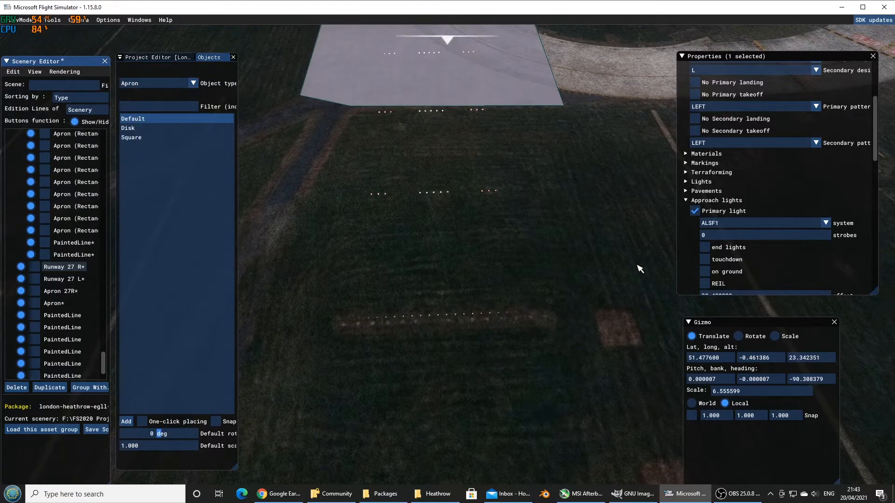
Set Runway 27 R's primary approach light system to CALVERT2 and collapse the approach light settings
click(745, 224)
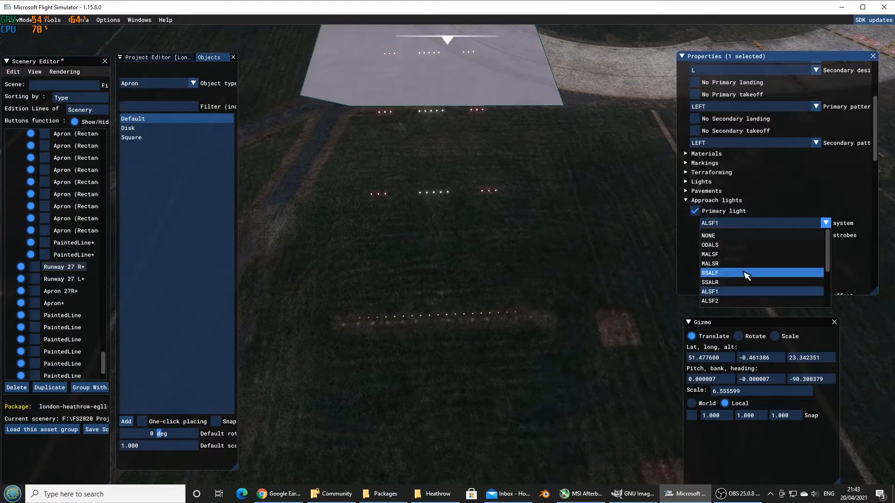
scroll(746, 286, down, 2)
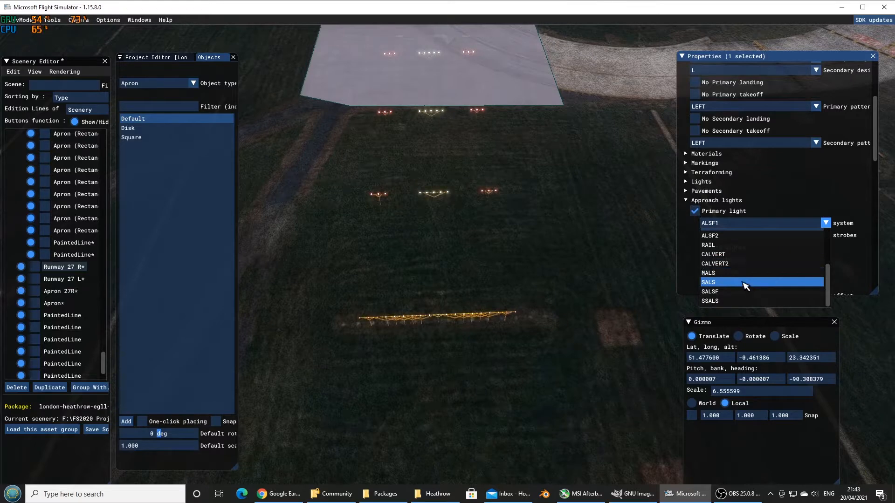
click(737, 264)
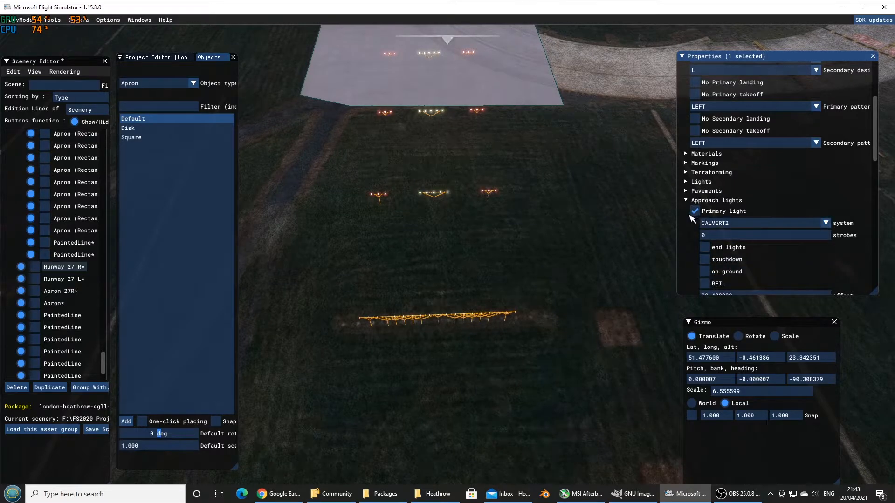
click(694, 200)
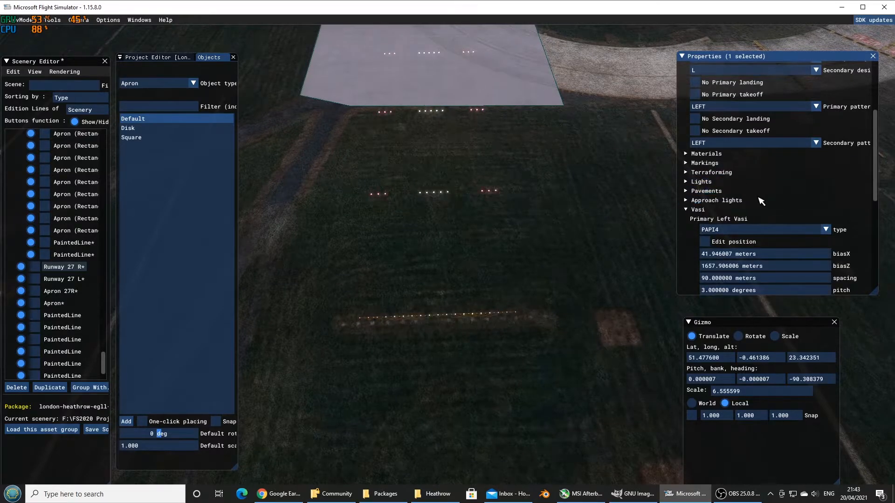
Review Runway 27 R's VASI and configuration properties and look over the approach lights beyond the runway end
scroll(792, 219, down, 5)
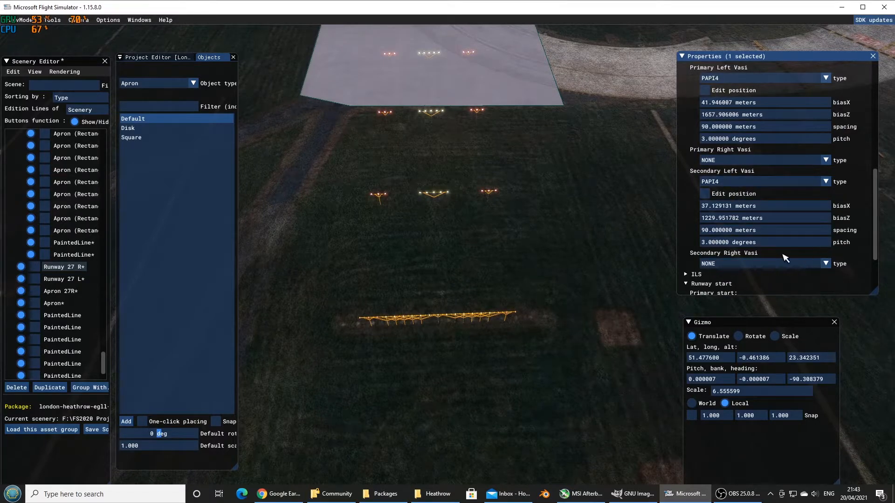
scroll(821, 206, up, 3)
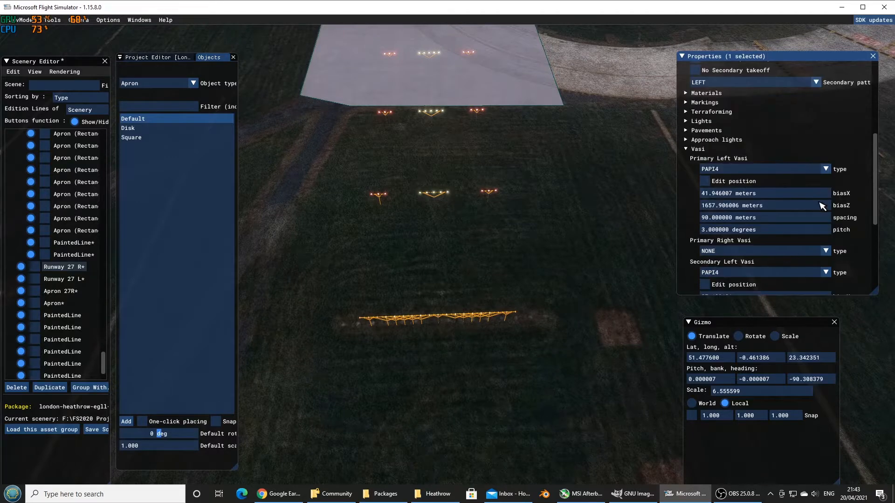
scroll(822, 206, up, 6)
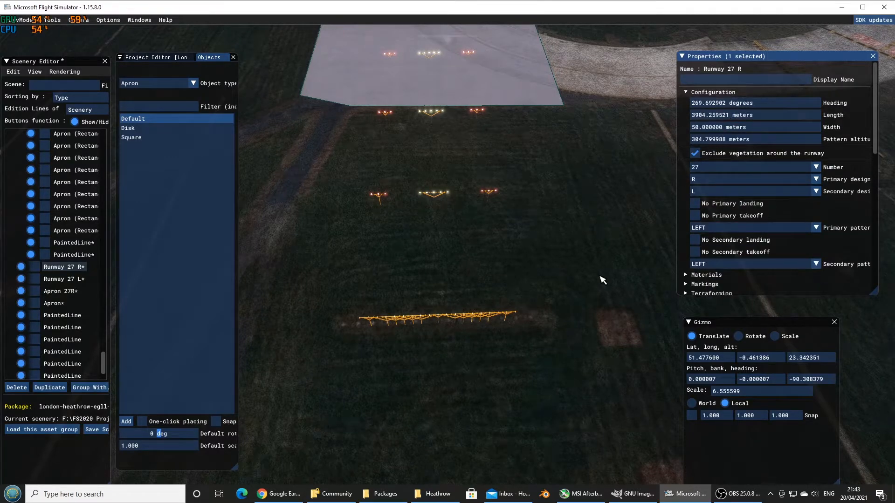
key(d)
key(s)
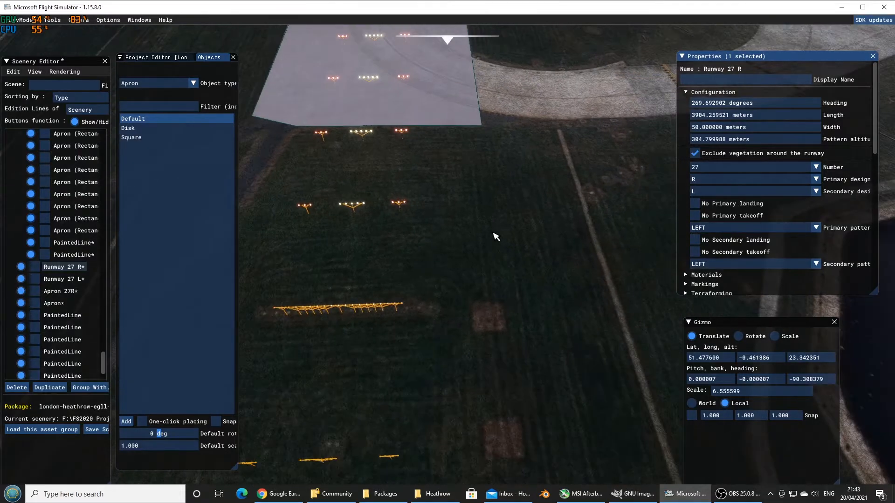
key(a)
key(w)
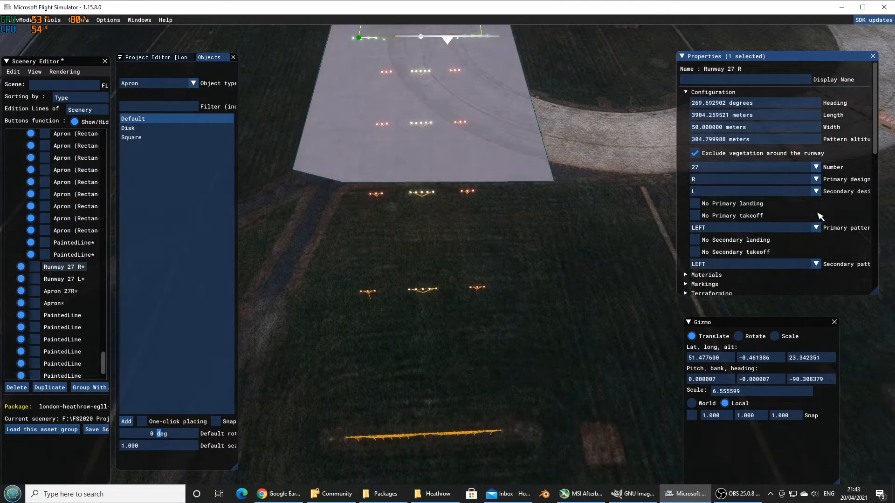
scroll(837, 252, down, 3)
scroll(837, 253, down, 2)
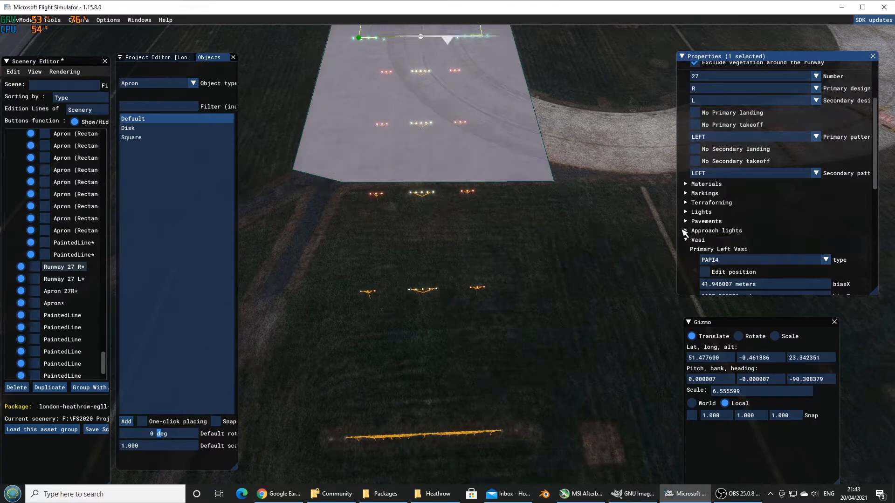
Expand Runway 27 R's approach light settings and bring the secondary light options into view
click(701, 230)
scroll(815, 222, down, 3)
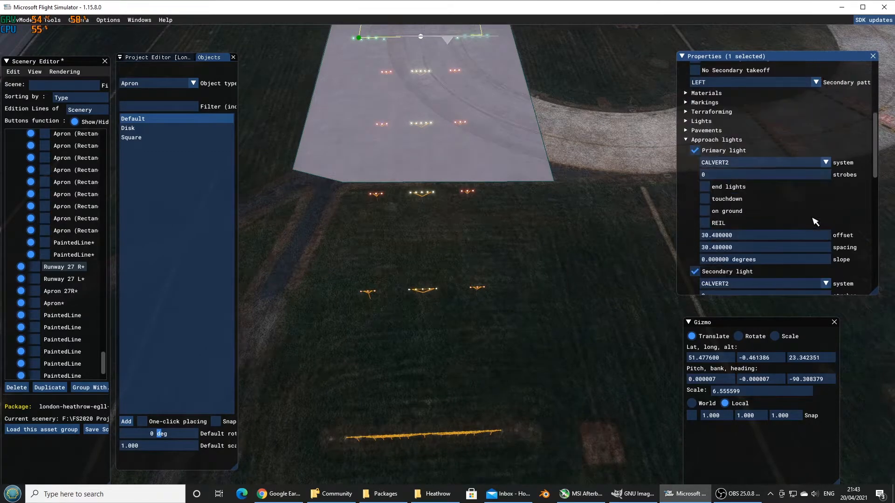
scroll(831, 240, down, 2)
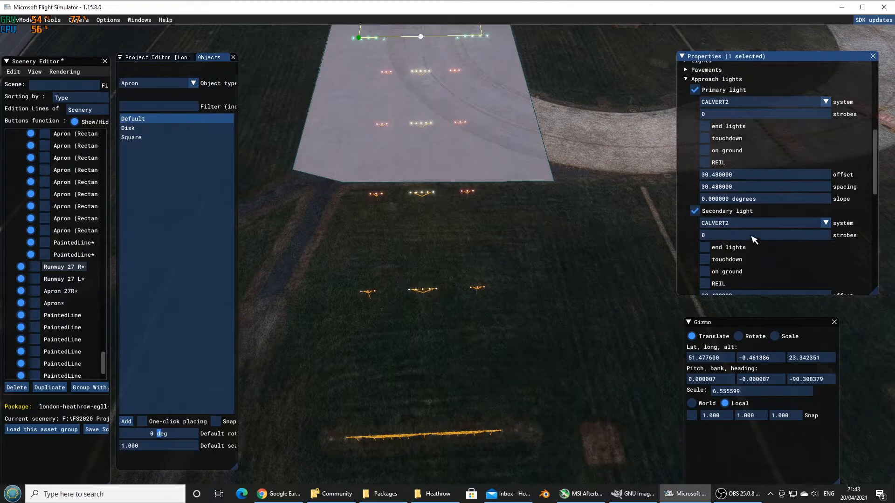
Try the ODALS and MALSF systems for Runway 27 R's secondary approach light and inspect the light rows beyond the runway end
click(738, 223)
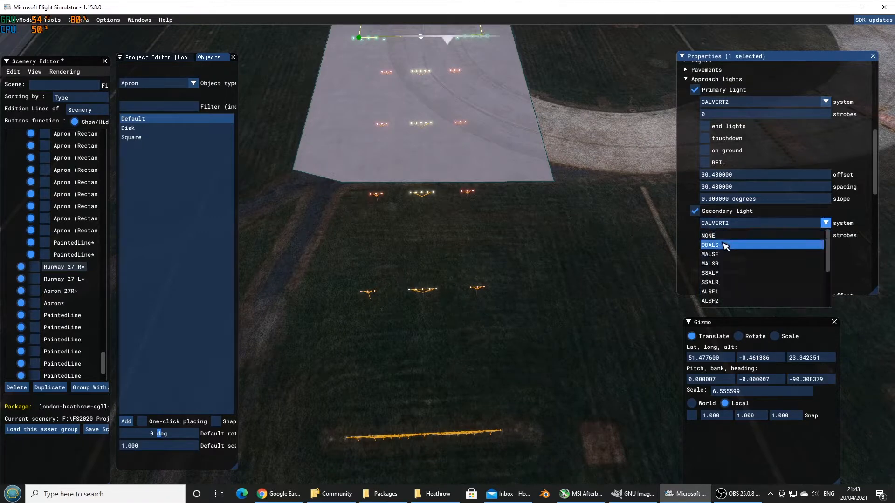
click(726, 245)
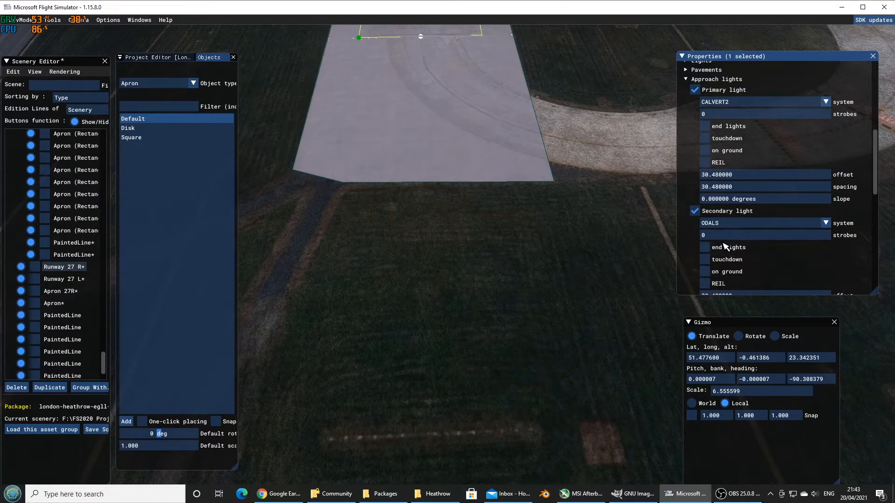
click(746, 224)
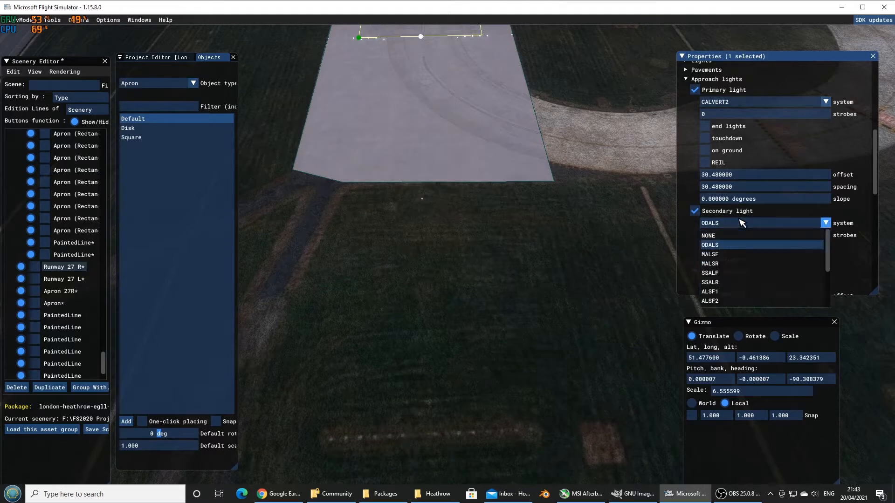
click(735, 256)
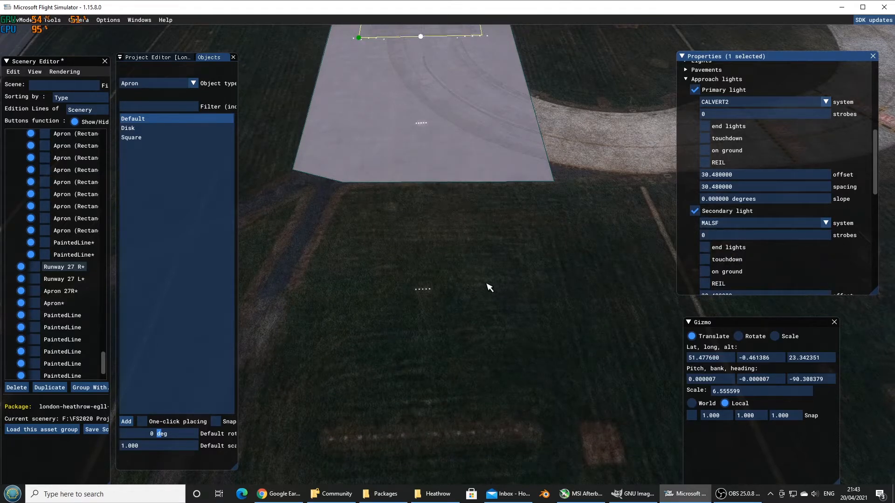
key(s)
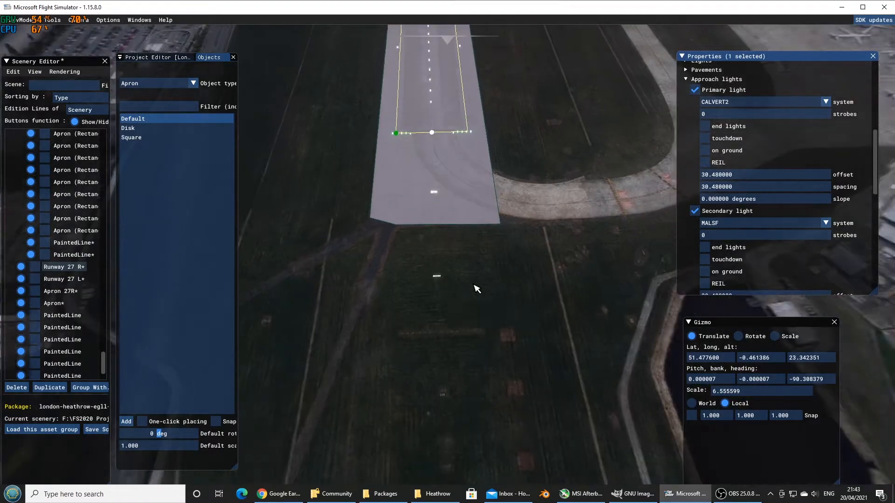
key(s)
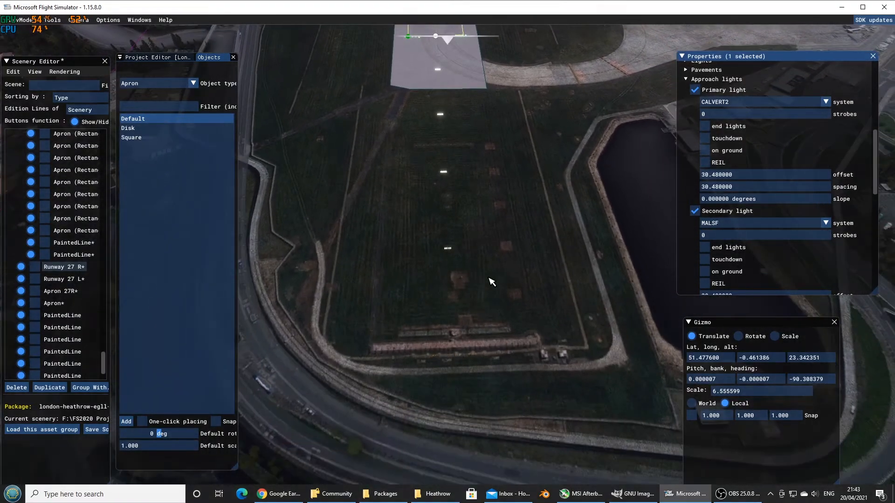
key(w)
Try the MALSR and SSALF systems for Runway 27 R's secondary approach light
click(728, 224)
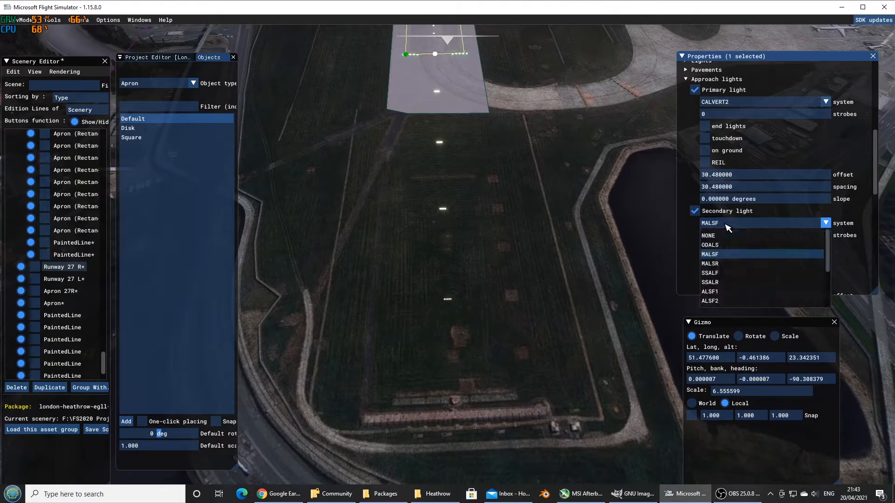
click(728, 264)
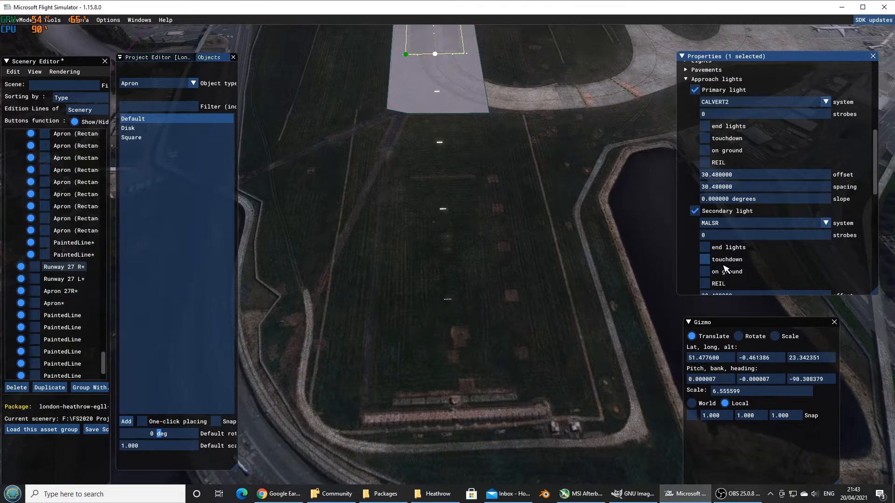
click(746, 225)
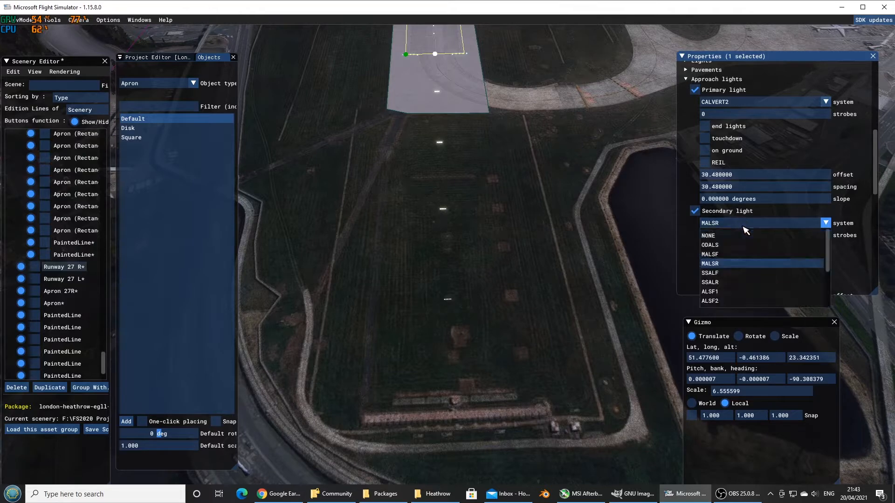
click(725, 273)
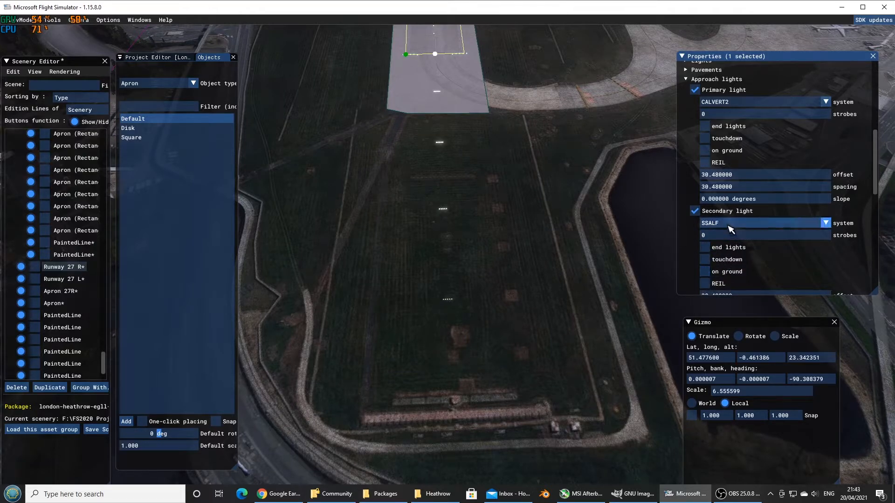
Try the SSALR system for the secondary approach light and check its layout along the approach
click(735, 226)
click(728, 283)
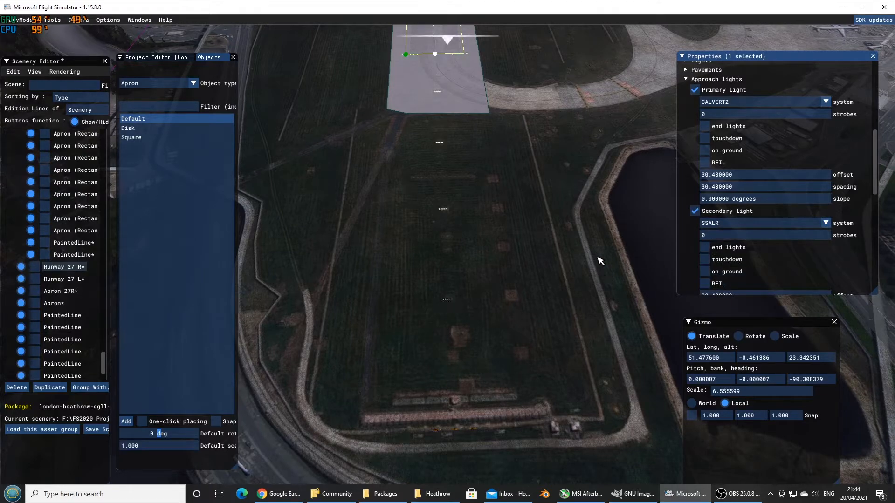
key(s)
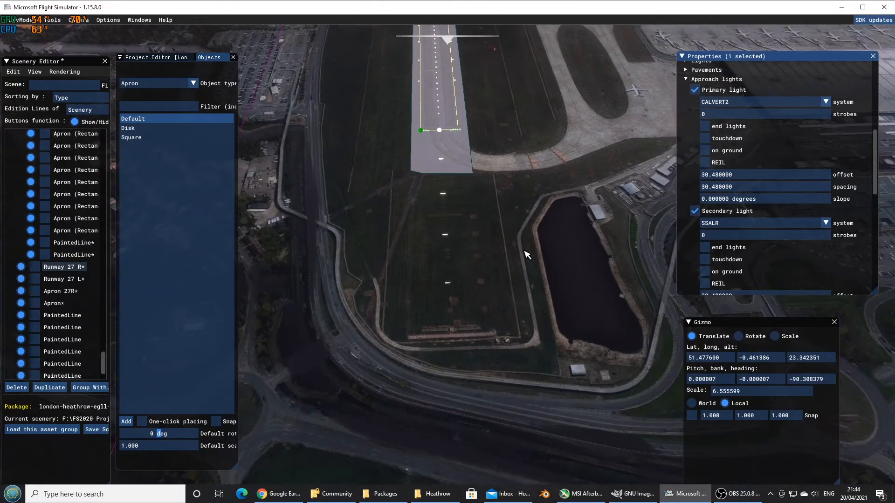
key(w)
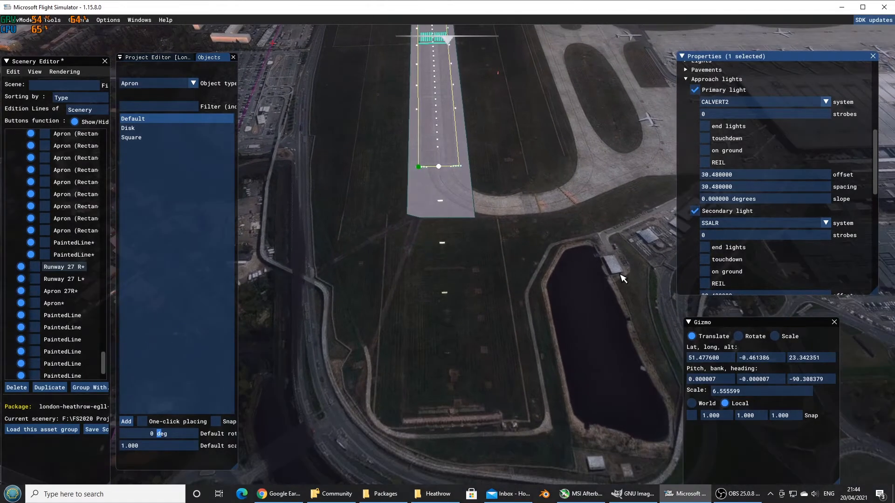
Try the ALSF1 system for the secondary approach light and inspect its light bars up close at the runway end
click(751, 224)
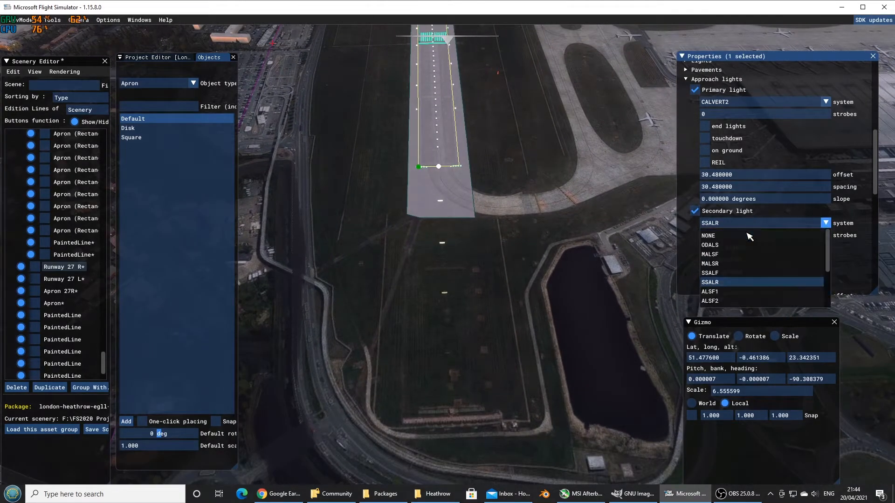
click(730, 295)
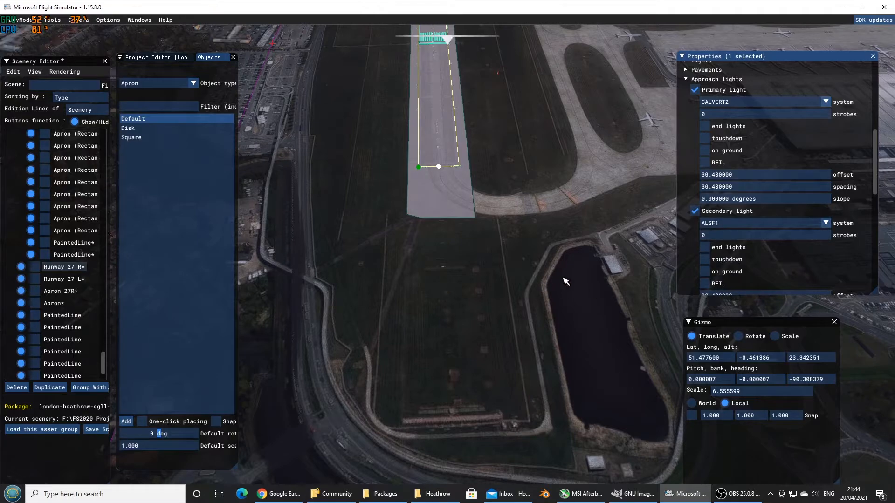
key(w)
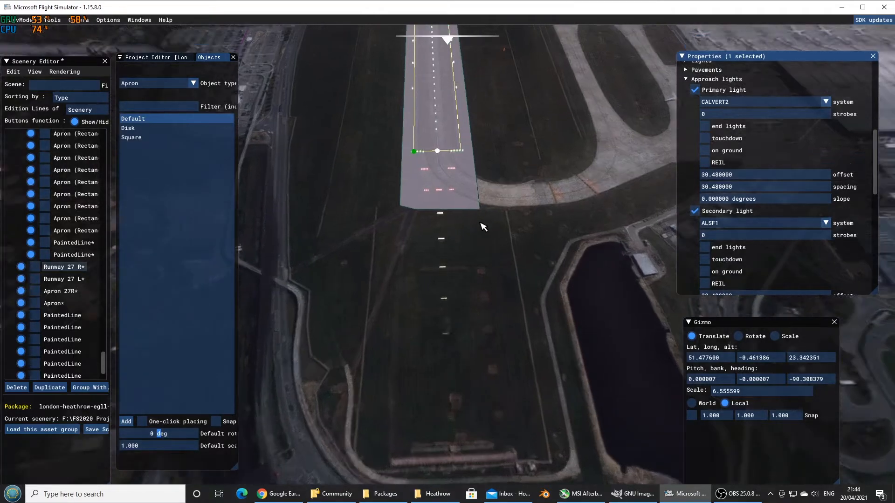
key(w)
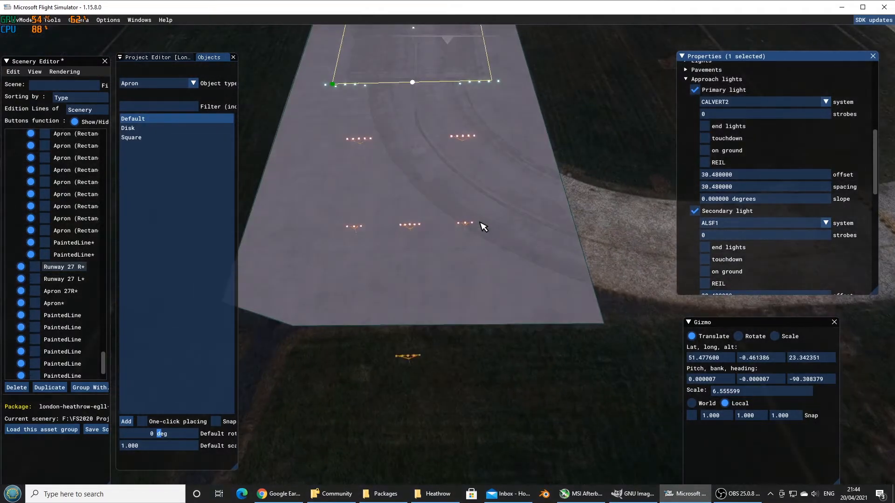
key(s)
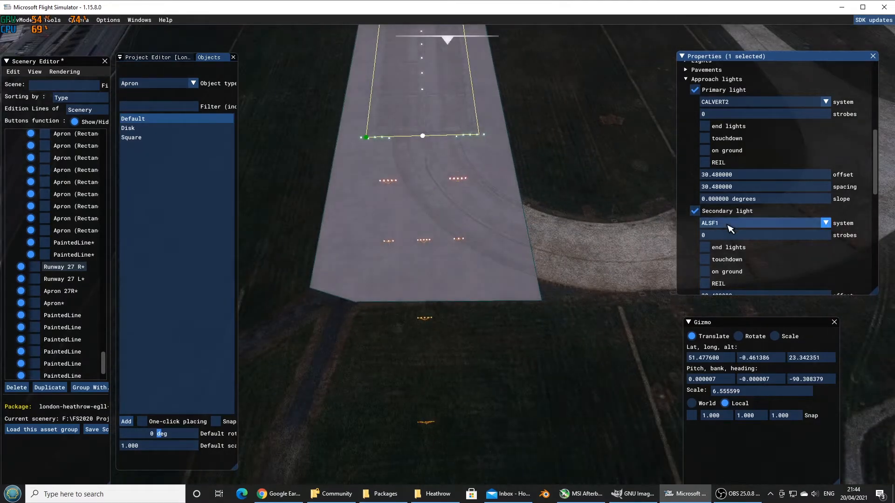
Try the SALS system for Runway 27 R's secondary approach light and examine the bars on the pavement before the threshold
click(730, 224)
scroll(741, 279, down, 2)
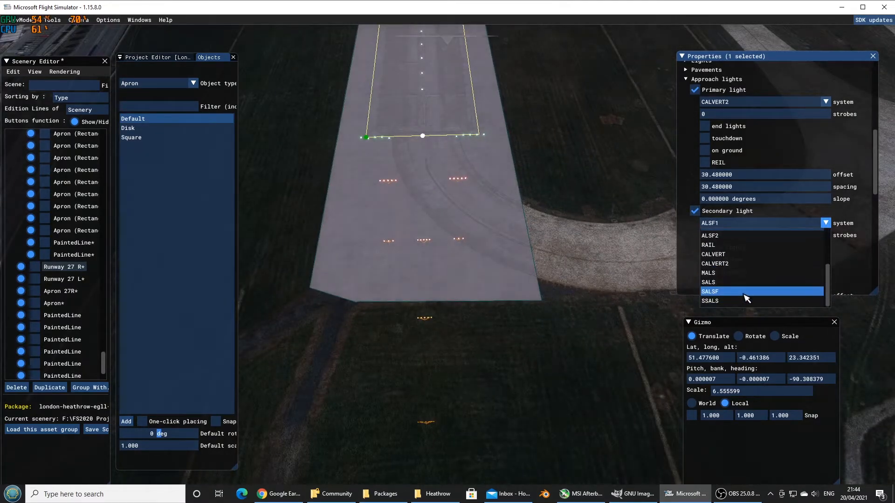
click(721, 282)
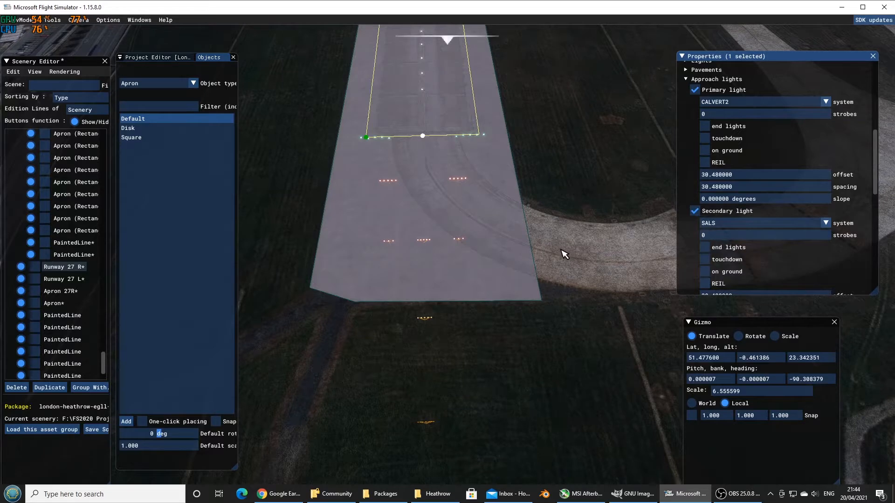
scroll(459, 244, up, 5)
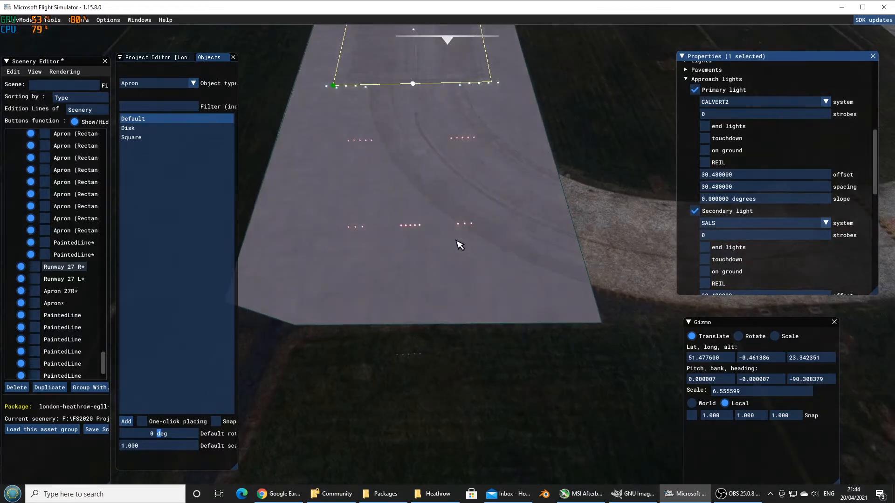
Set Runway 27 R's secondary approach light system to MALS and check the light rows from the approach to the threshold
click(736, 223)
scroll(751, 286, down, 2)
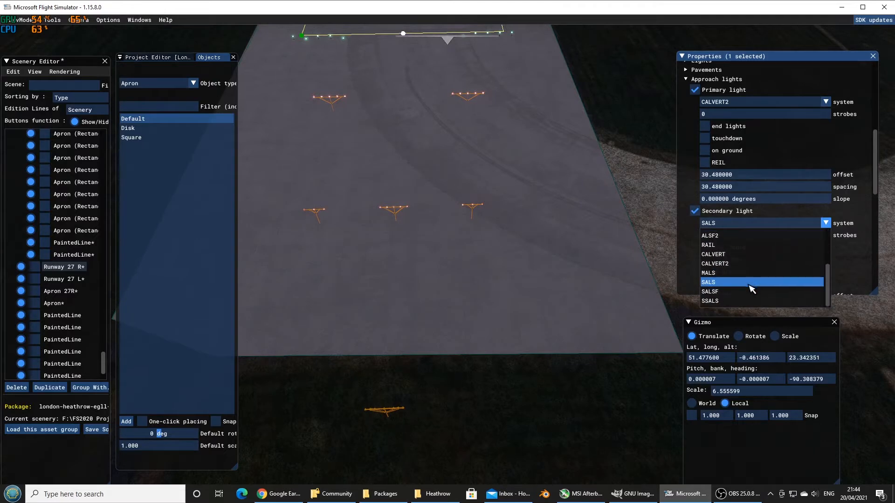
click(725, 273)
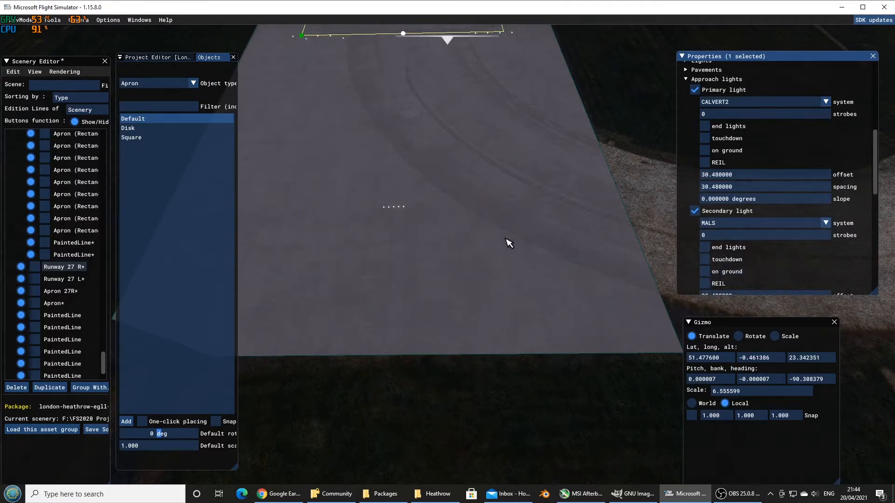
key(s)
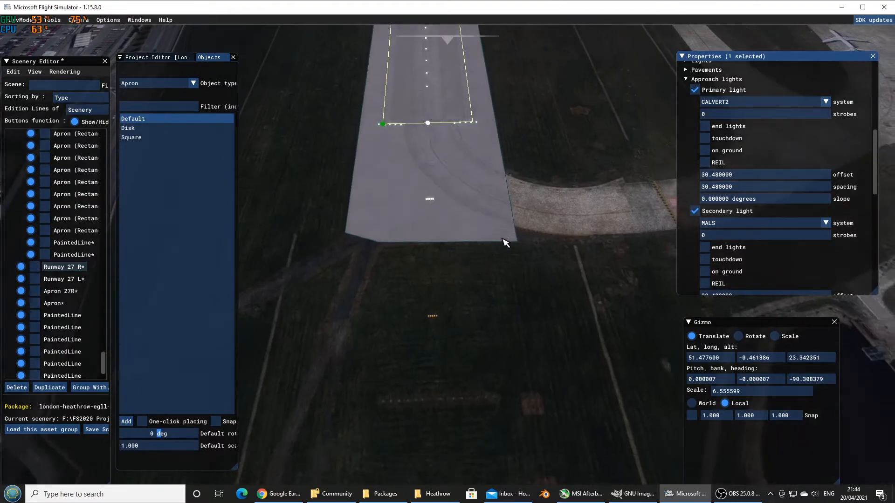
key(s)
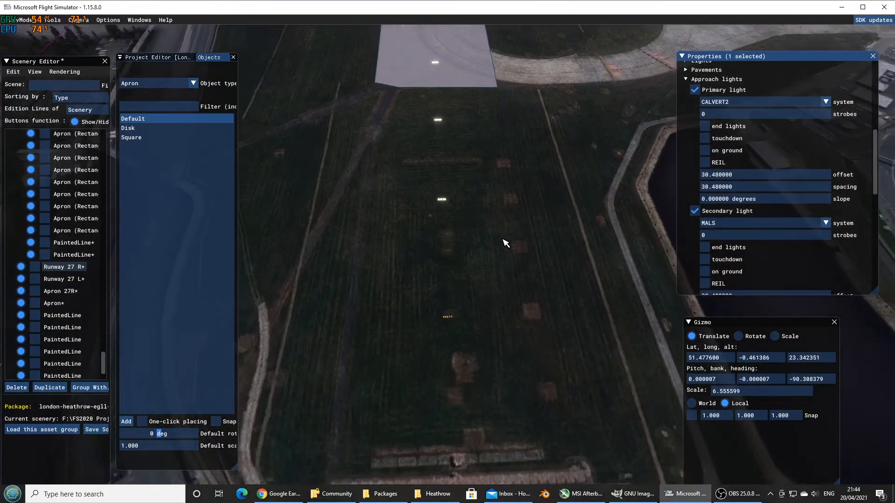
key(w)
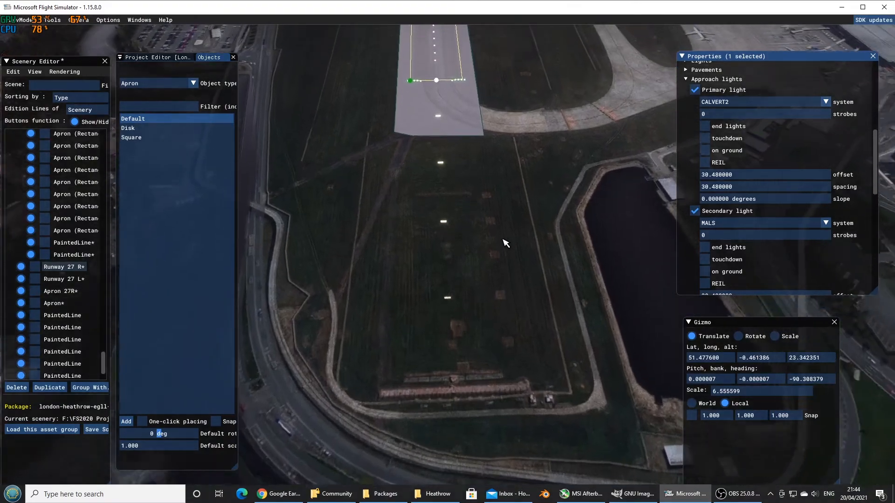
key(w)
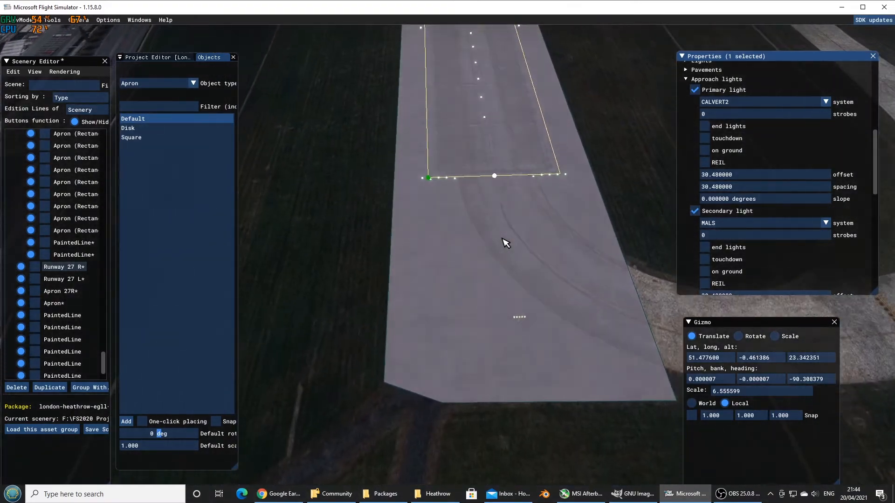
key(s)
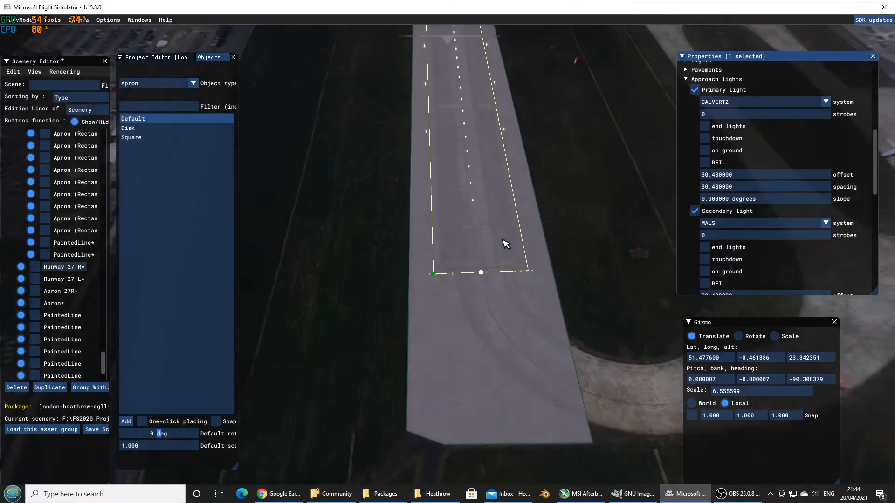
Examine the approach light rows of the parallel runway across the airport for comparison
middle_drag(539, 290, 551, 321)
key(d)
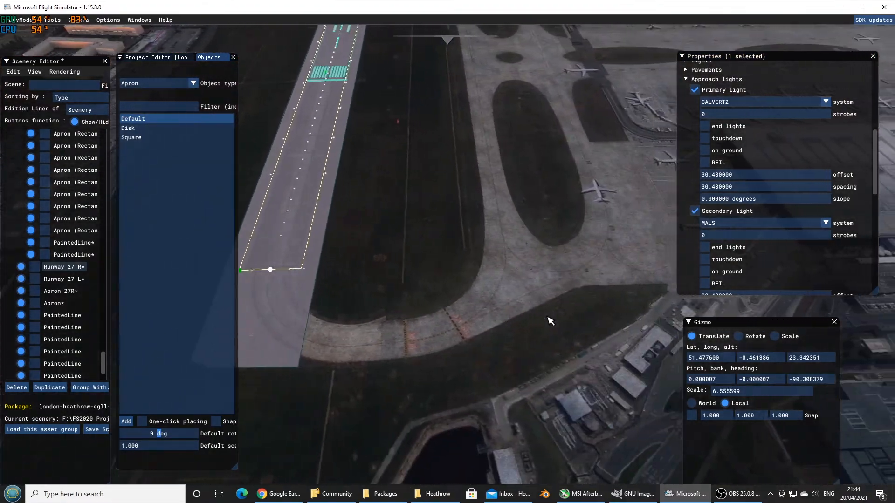
key(d)
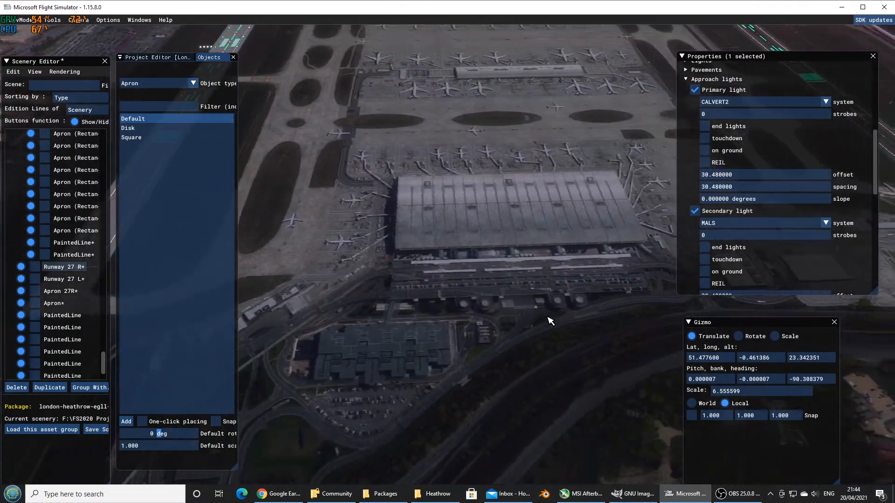
key(d)
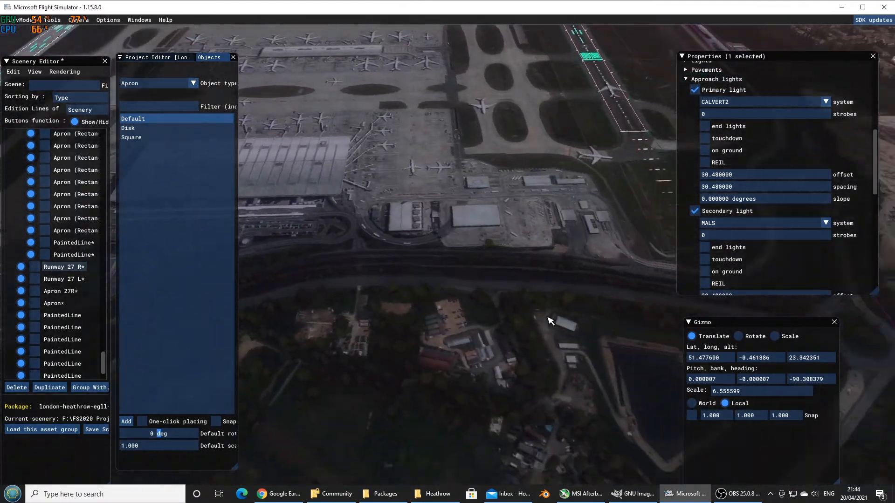
key(d)
key(w)
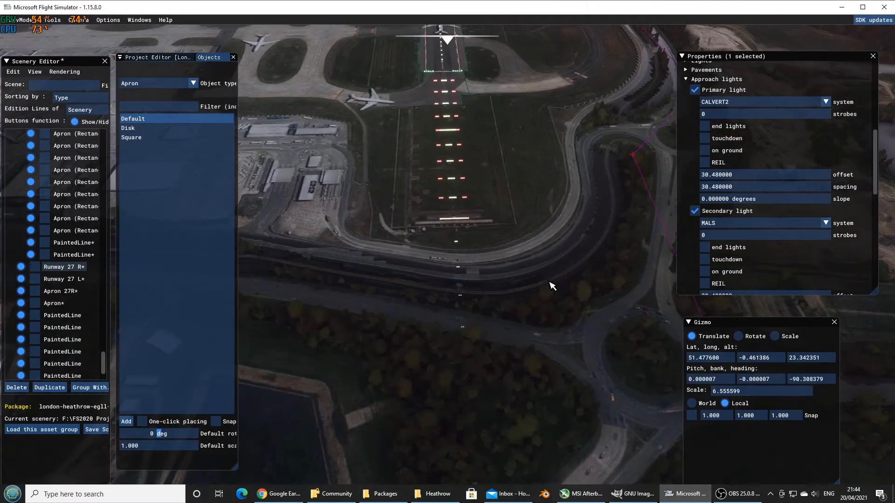
key(w)
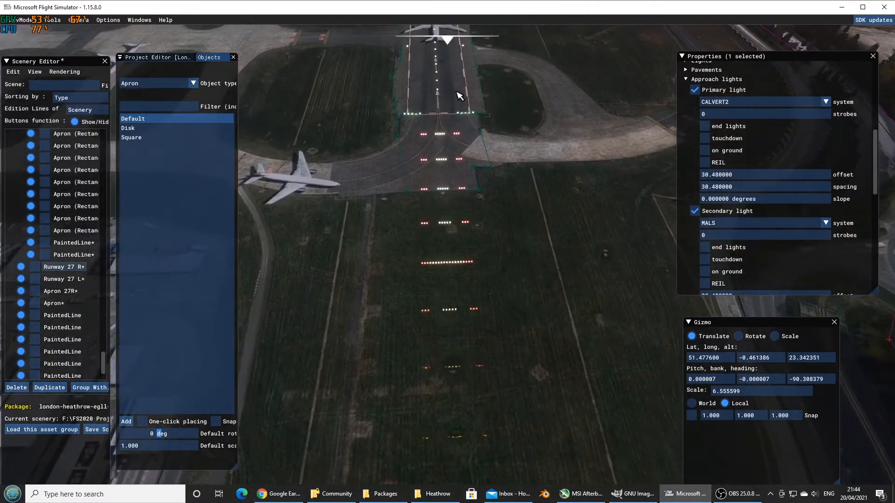
Set the secondary approach light system of Runway 27 L to MALS
click(457, 96)
click(457, 95)
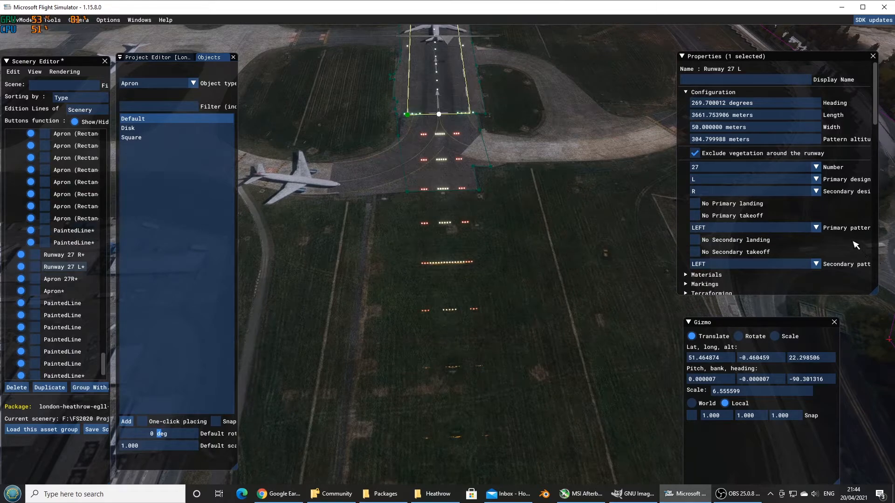
scroll(855, 245, down, 3)
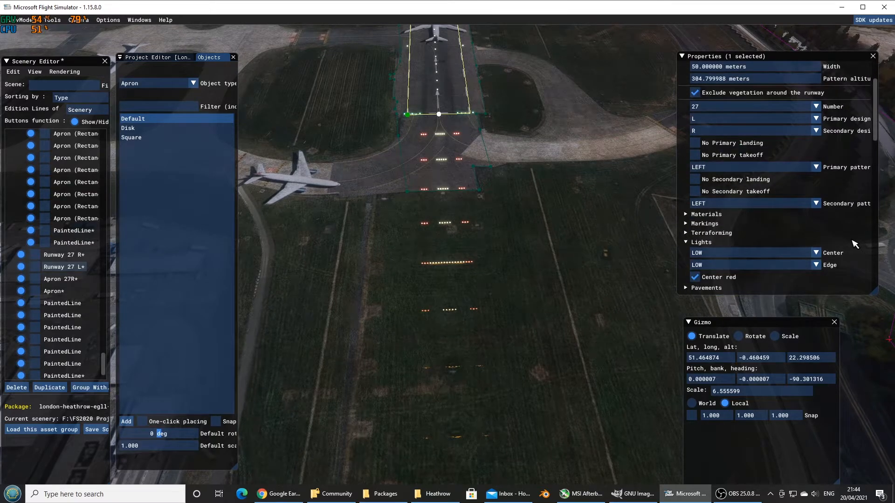
scroll(856, 245, down, 3)
scroll(855, 245, down, 5)
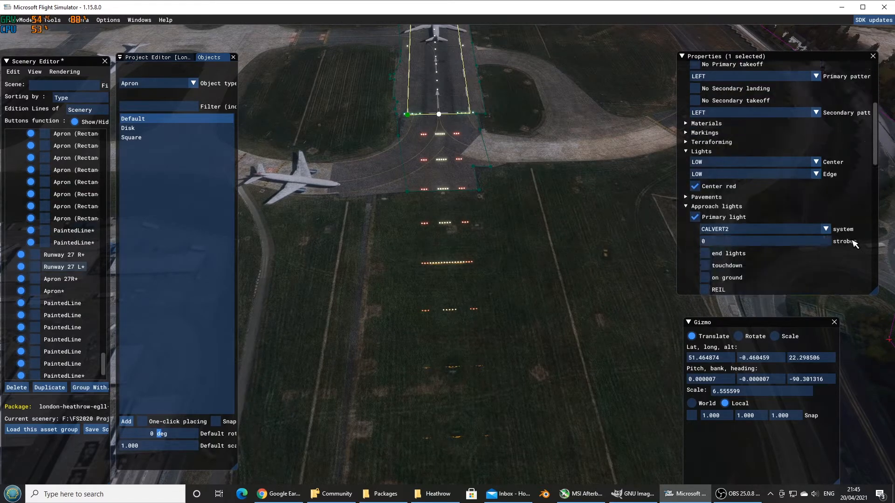
scroll(854, 244, down, 2)
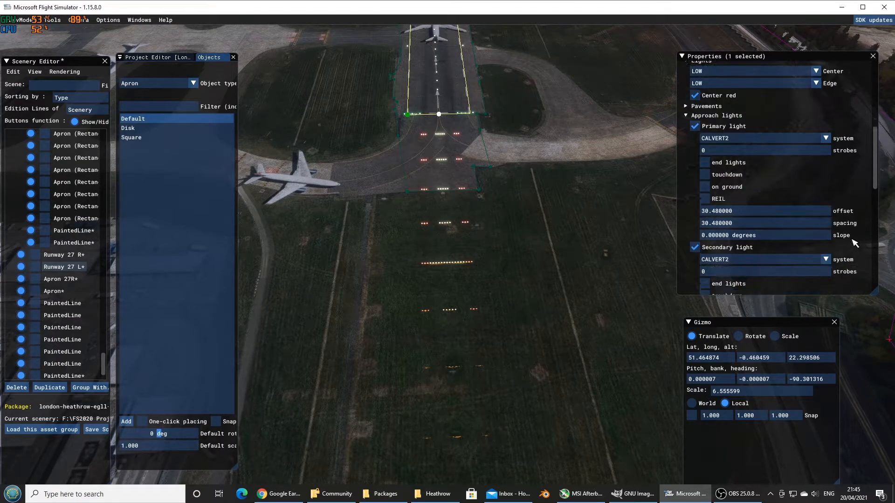
click(785, 261)
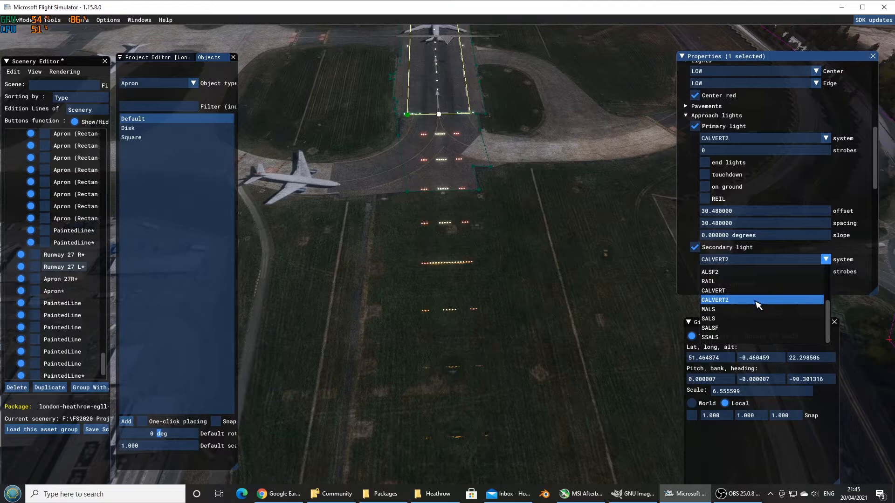
click(733, 310)
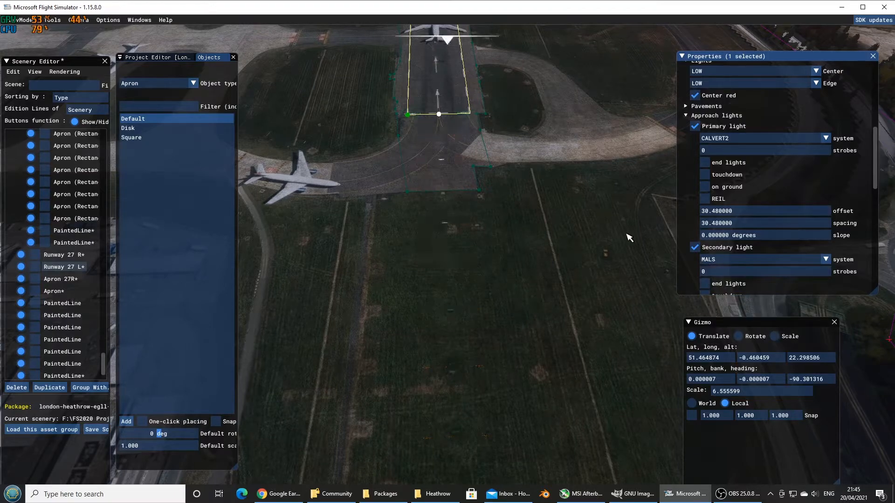
Examine the MALS light bars before Runway 27 L's secondary end and the pavement up to the 09 R threshold markings
key(a)
key(w)
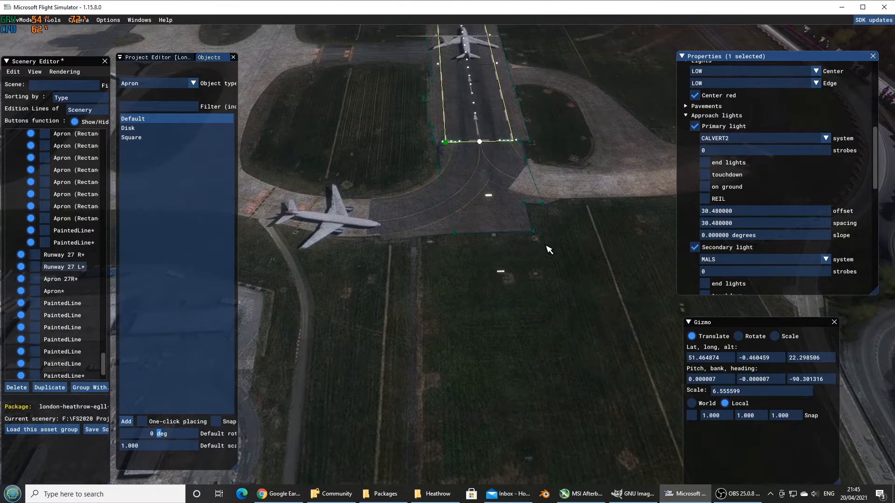
key(s)
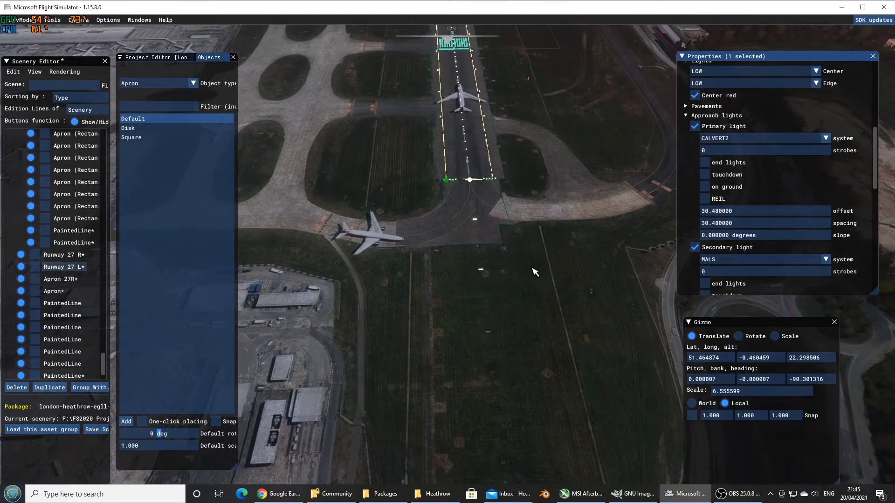
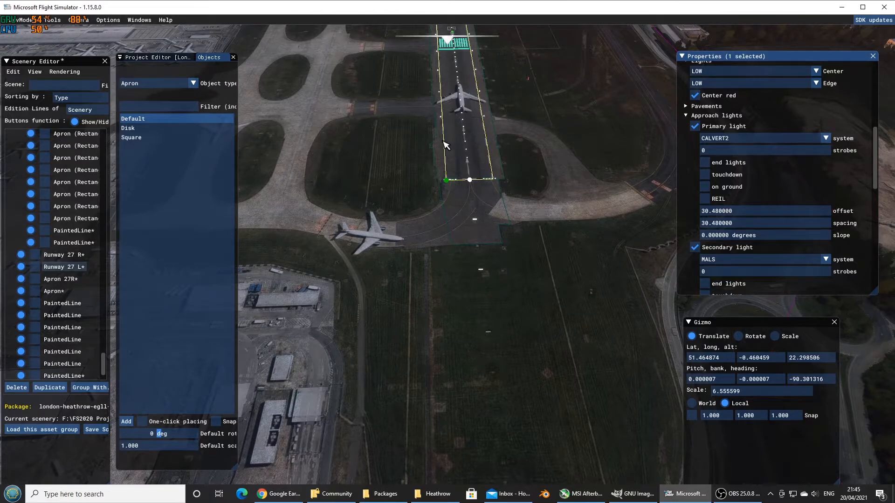
scroll(483, 201, up, 2)
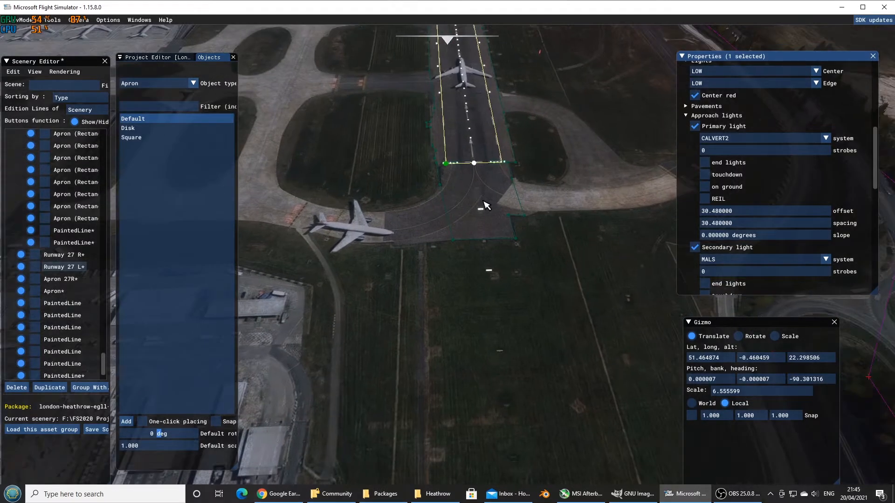
key(w)
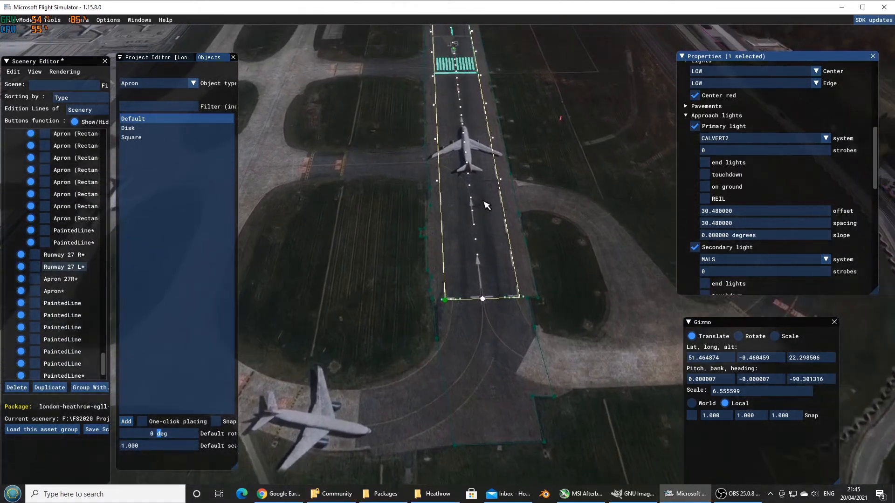
key(w)
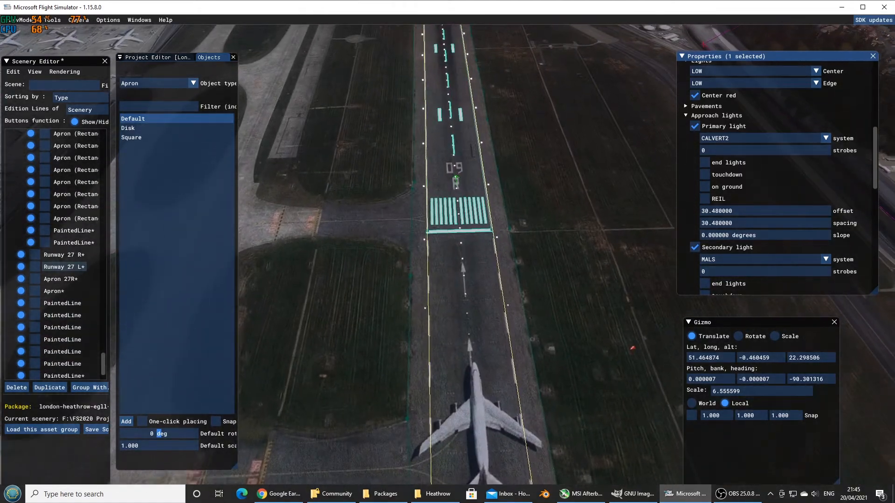
key(a)
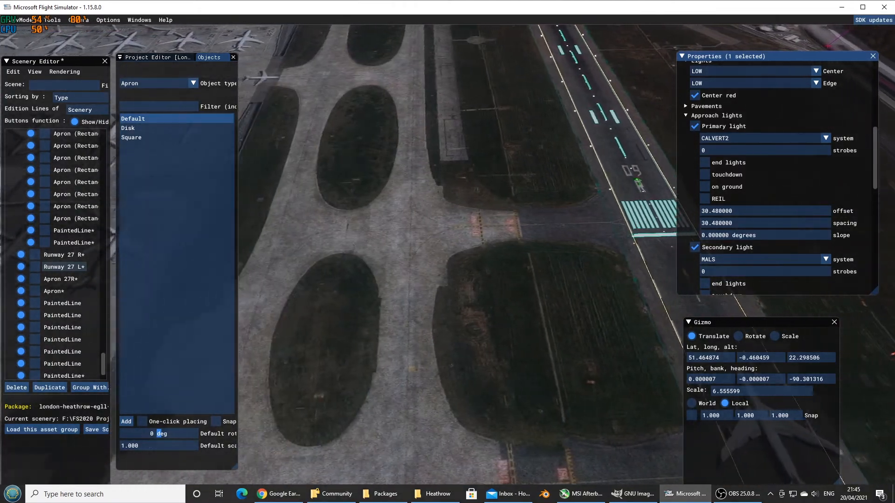
key(a)
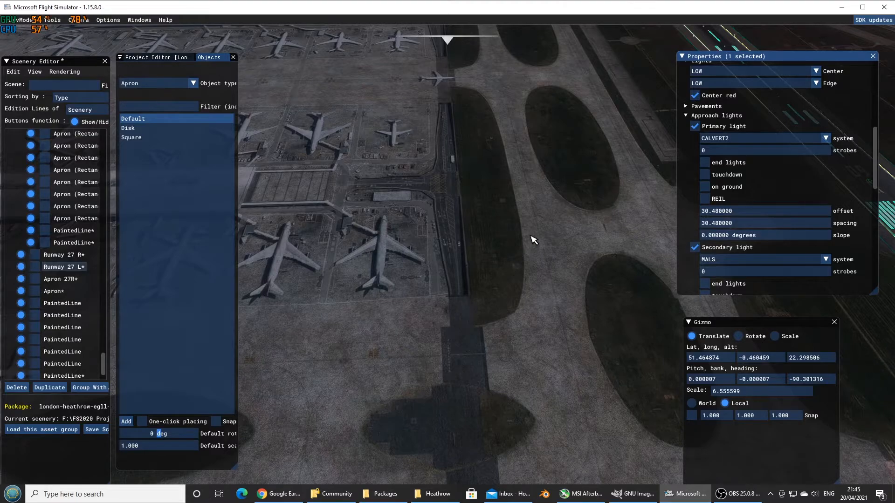
key(s)
key(s)
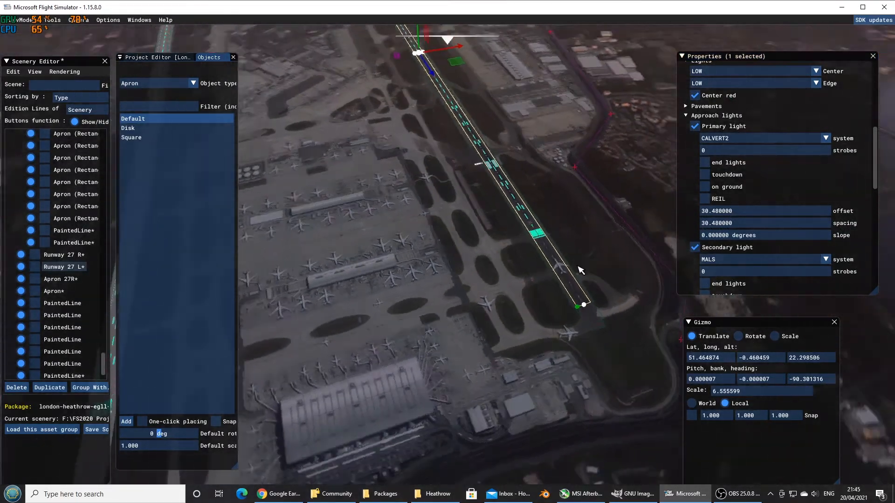
Survey Runway 27 L along its length from the secondary end towards the primary end
right_drag(581, 270, 793, 252)
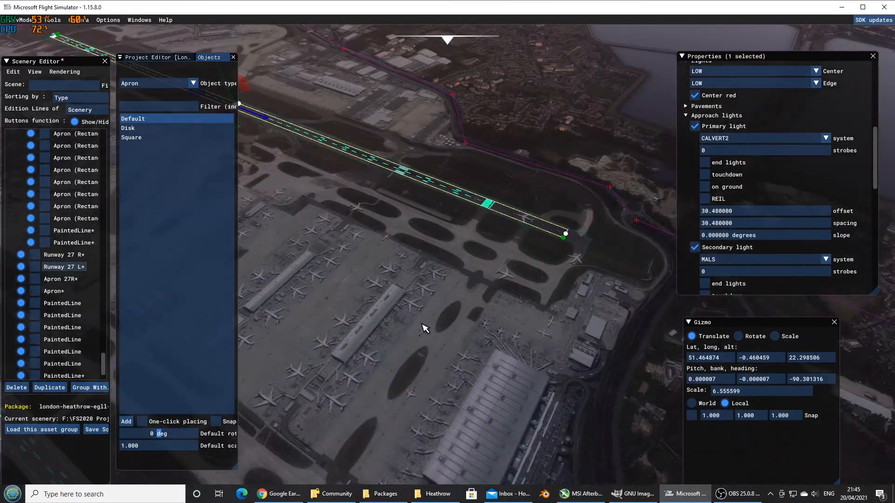
right_drag(423, 328, 839, 299)
right_drag(471, 397, 637, 352)
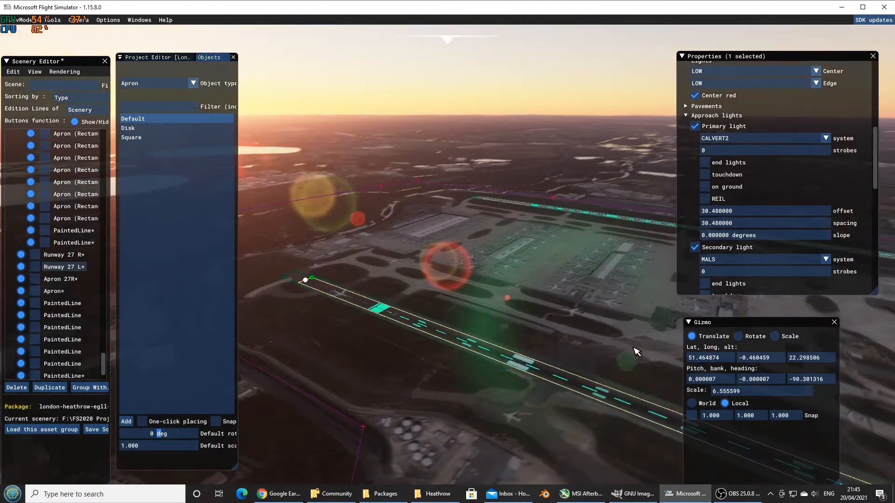
key(s)
key(d)
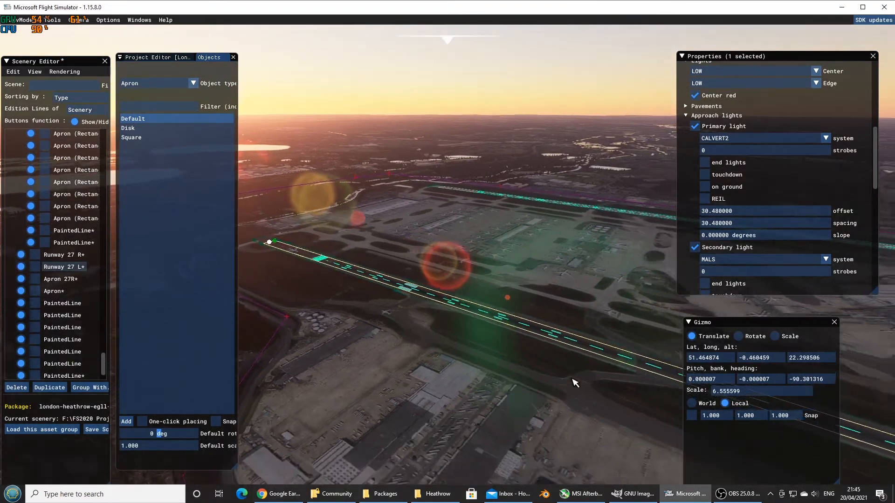
key(s)
key(d)
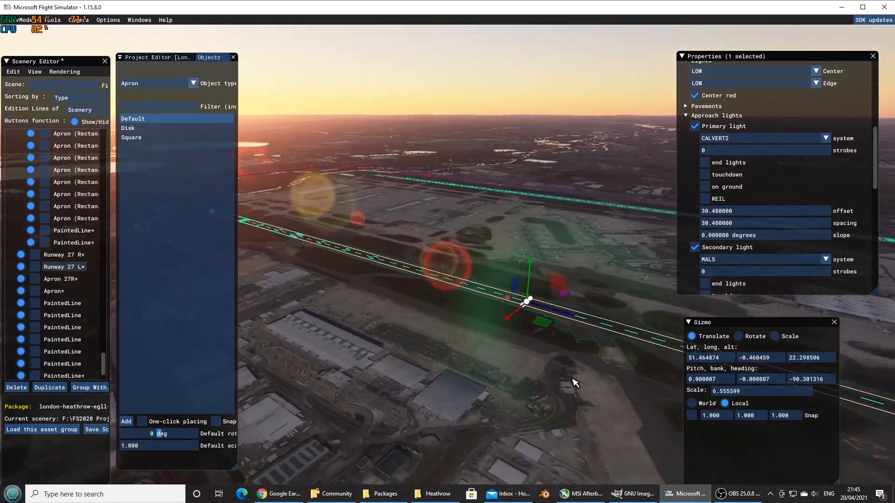
key(s)
key(d)
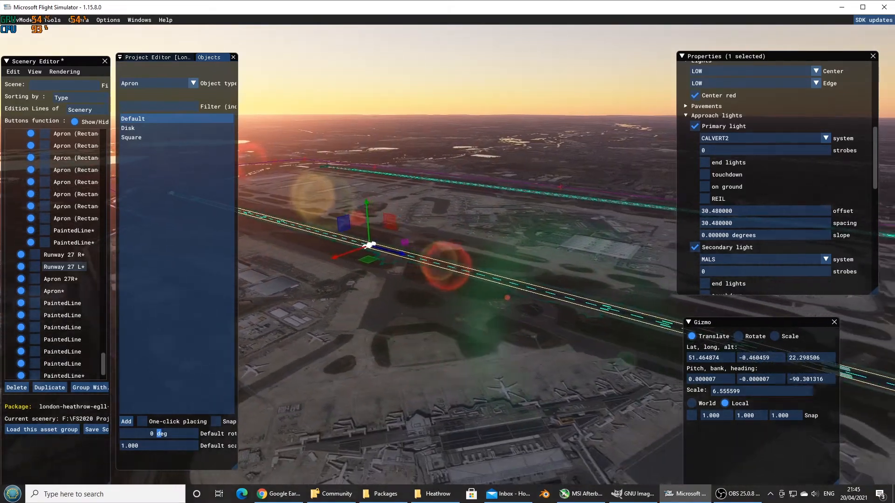
key(s)
key(d)
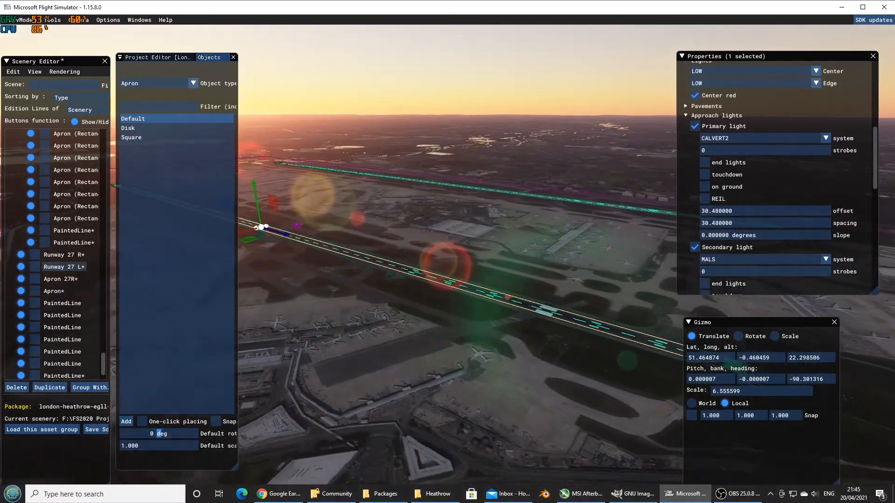
Examine the CALVERT2 approach light rows of Runway 27 L's primary end from the threshold out over the surrounding land
right_drag(592, 334, 410, 317)
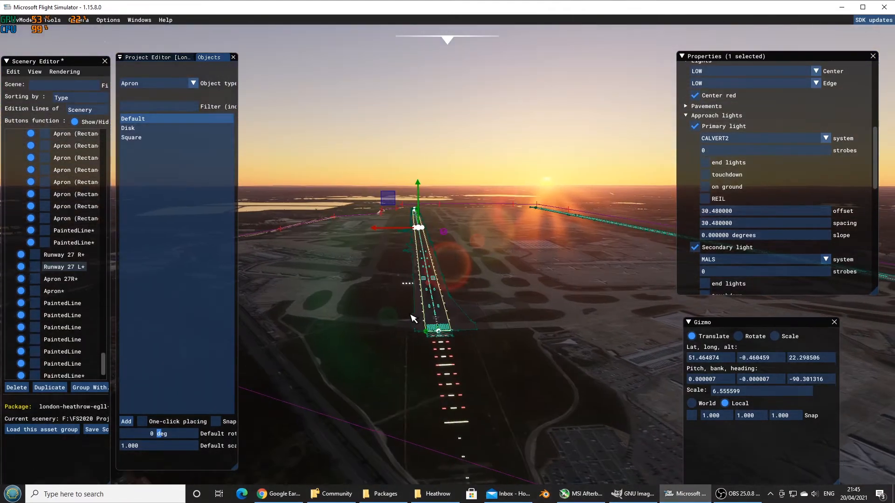
key(s)
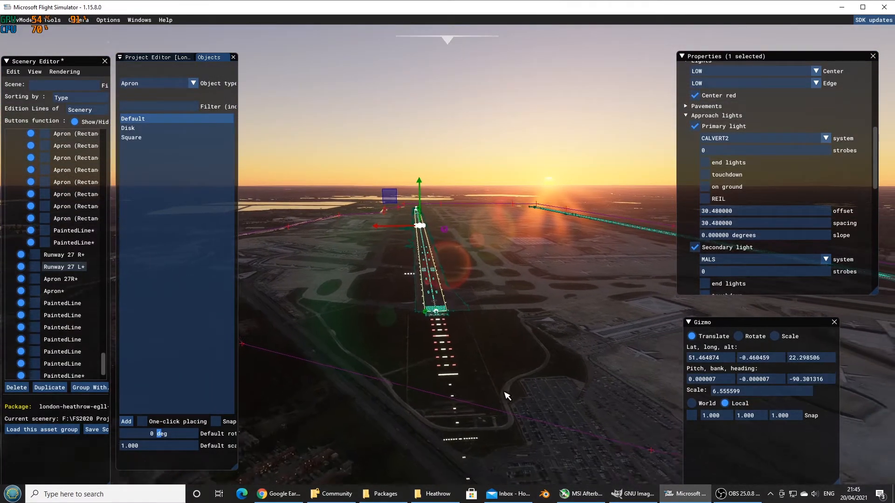
key(d)
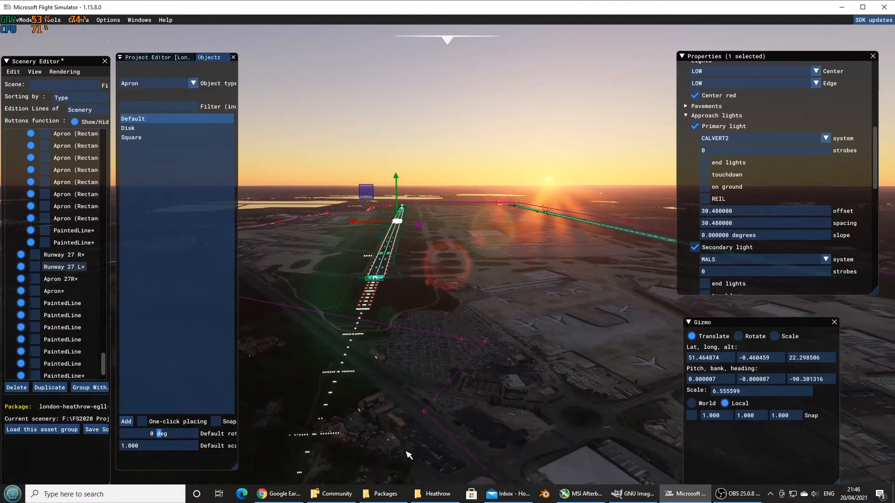
key(s)
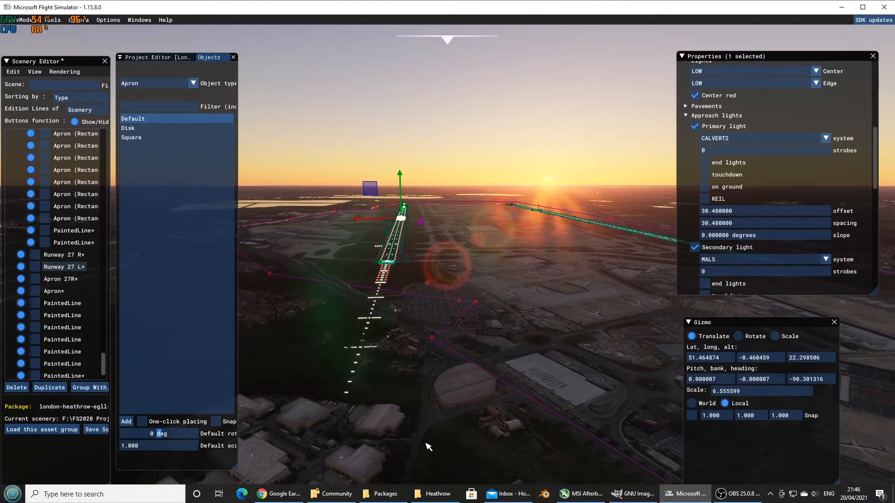
key(a)
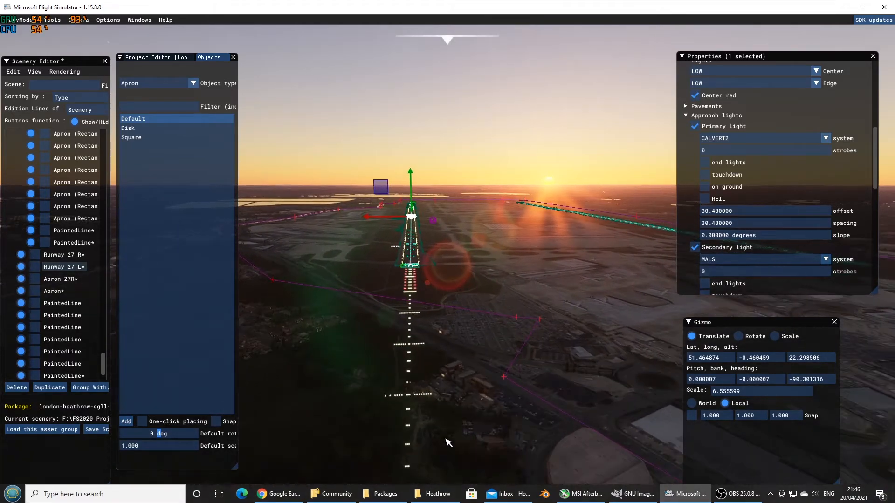
key(w)
key(s)
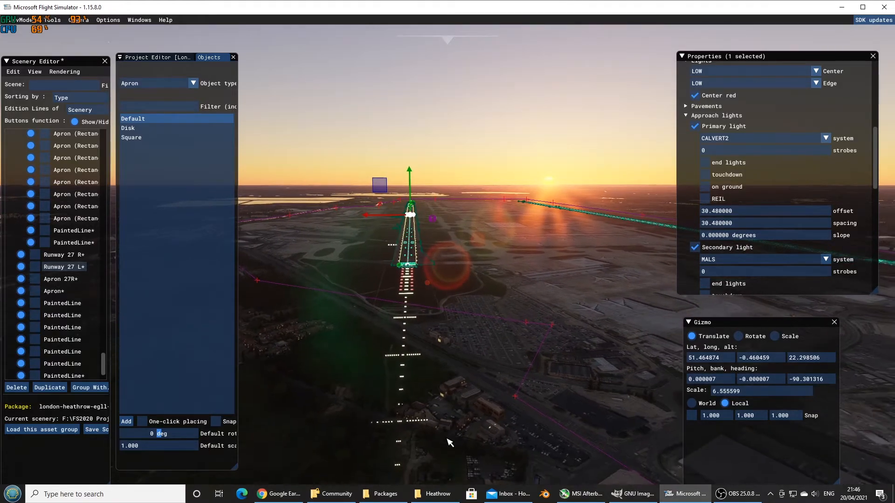
key(s)
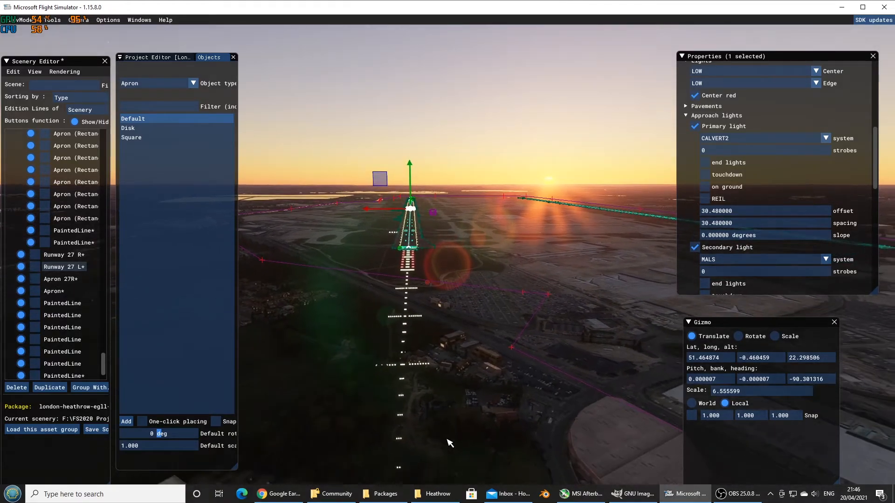
key(s)
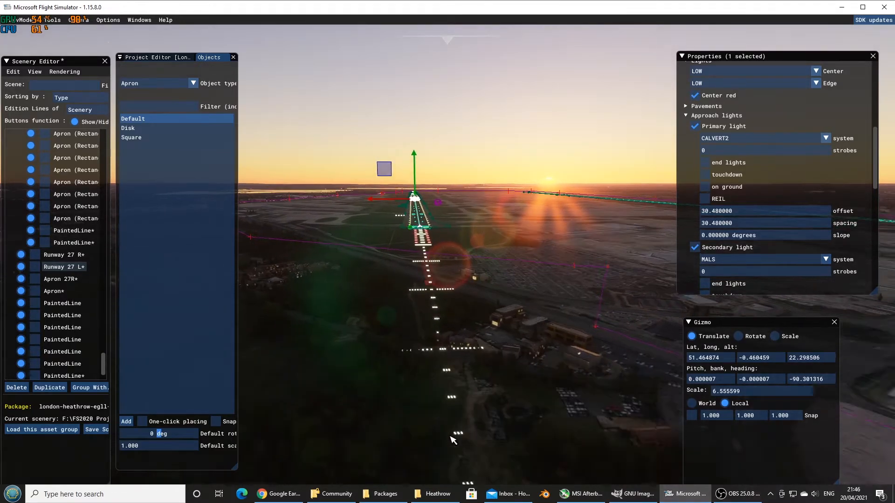
key(w)
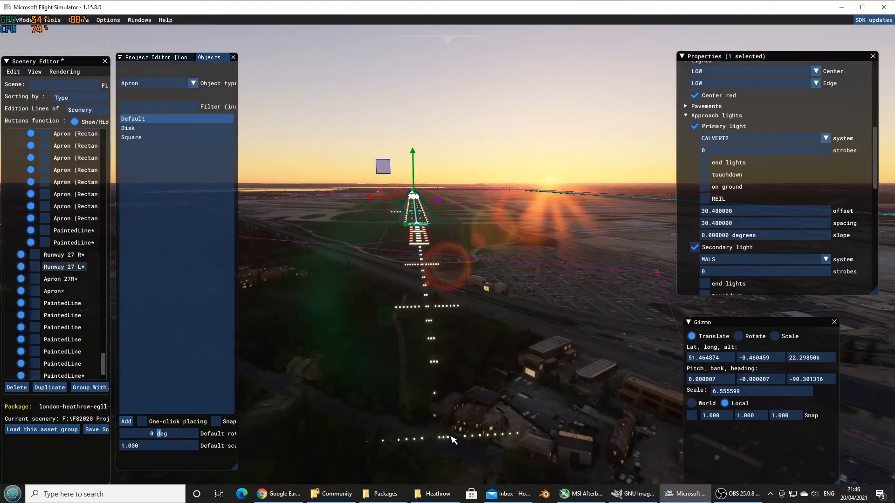
Set the simulation's local time to 13h and view Runway 27 L's primary approach lights over the terrain in daylight
click(107, 20)
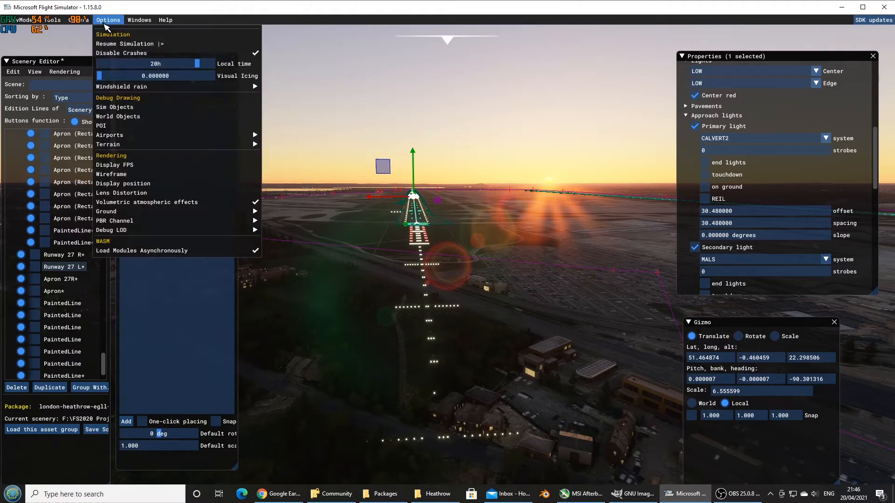
drag(192, 64, 164, 70)
key(s)
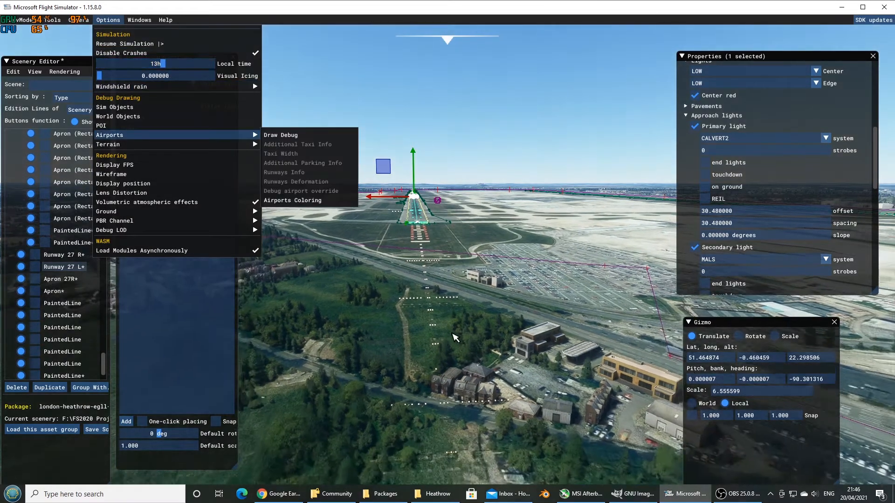
key(s)
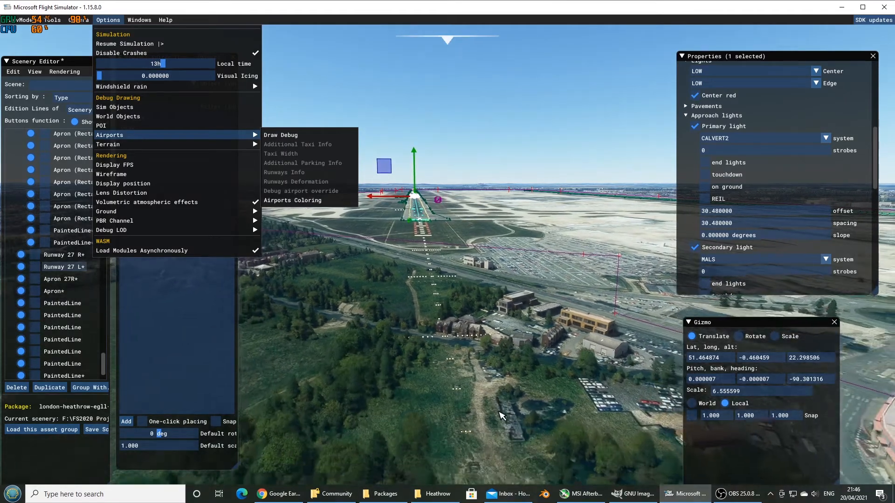
click(515, 346)
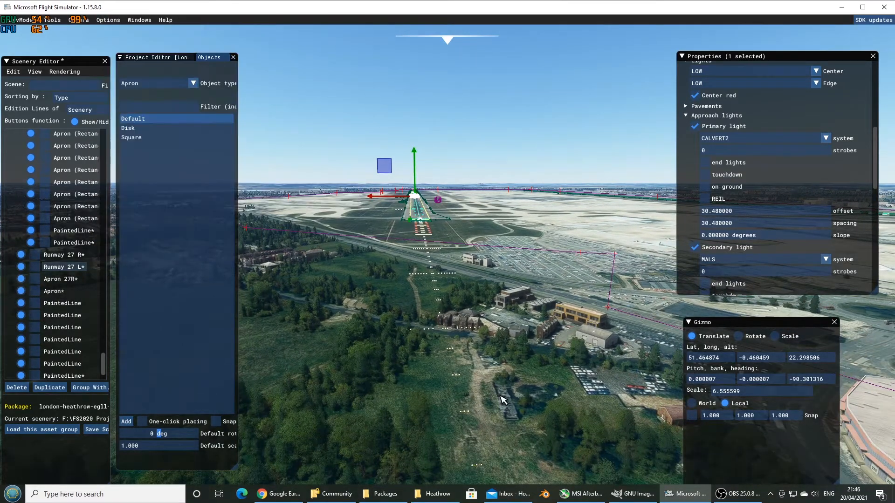
key(r)
right_drag(516, 346, 486, 418)
key(s)
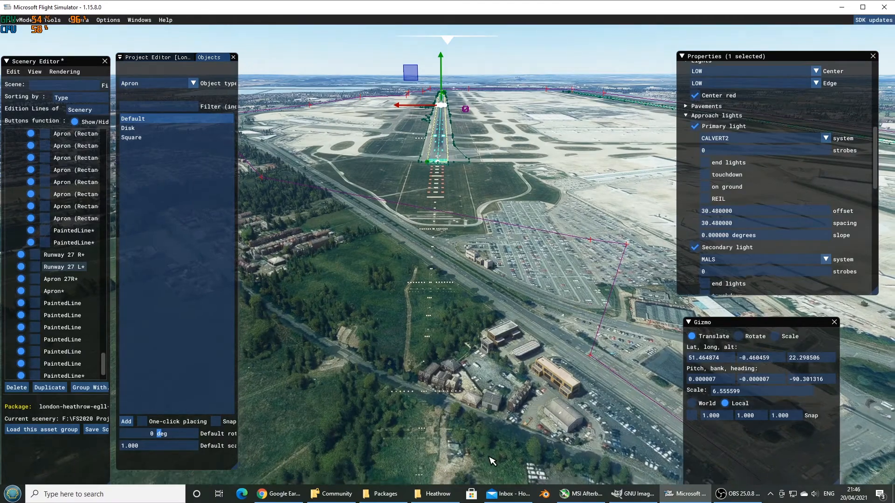
Examine Runway 27 L's primary CALVERT2 approach lights in daylight over the fields, trees and buildings out to the outermost rows
key(s)
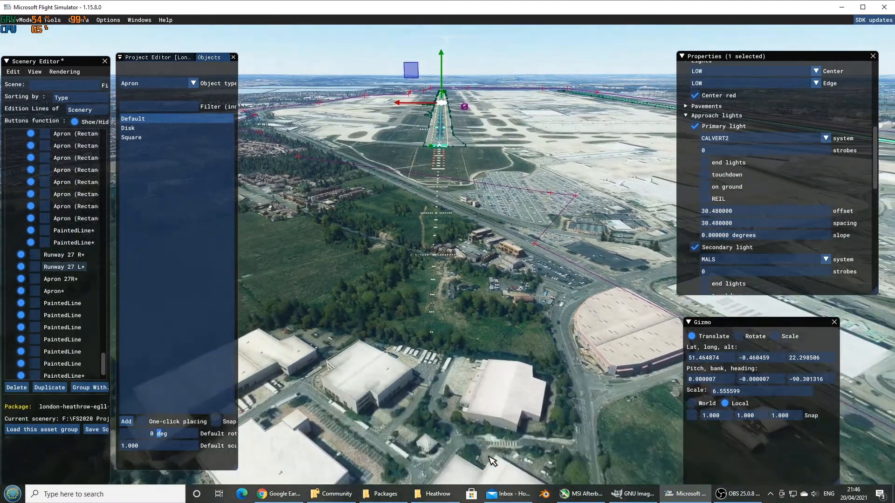
key(w)
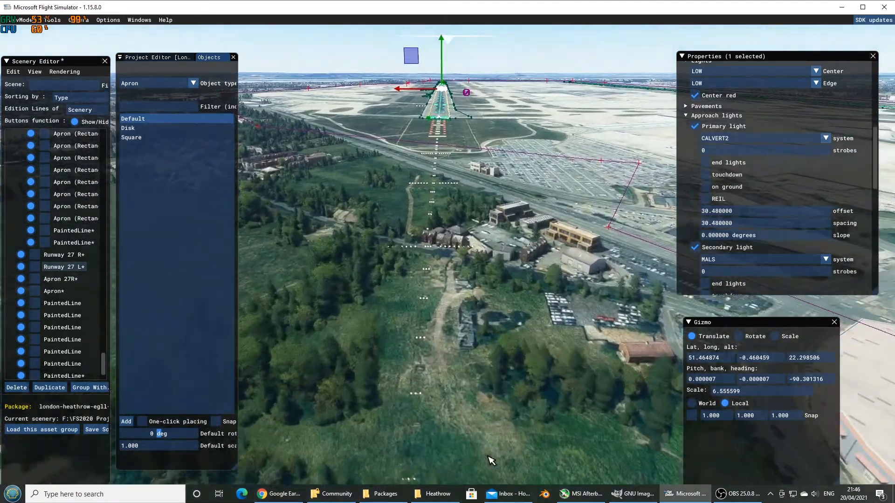
key(w)
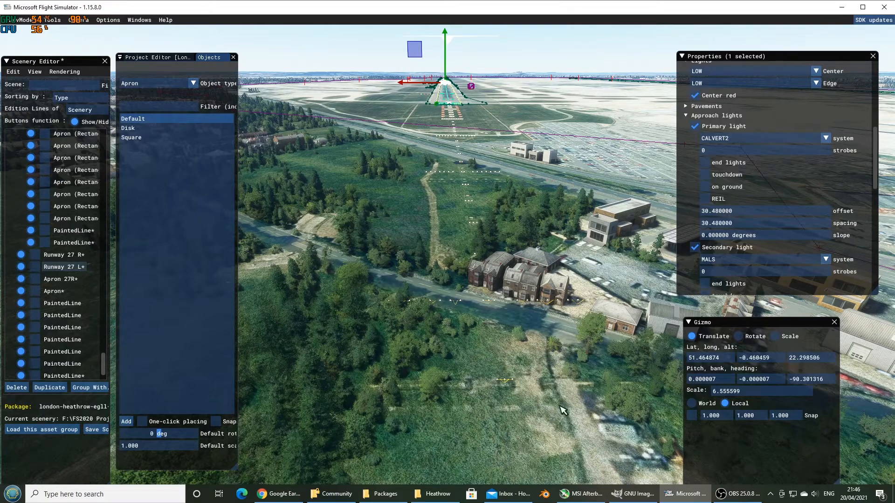
key(s)
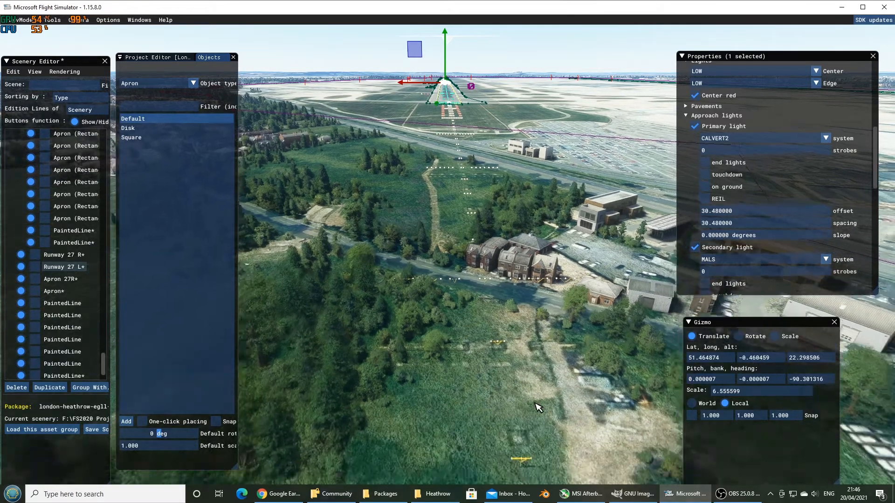
key(s)
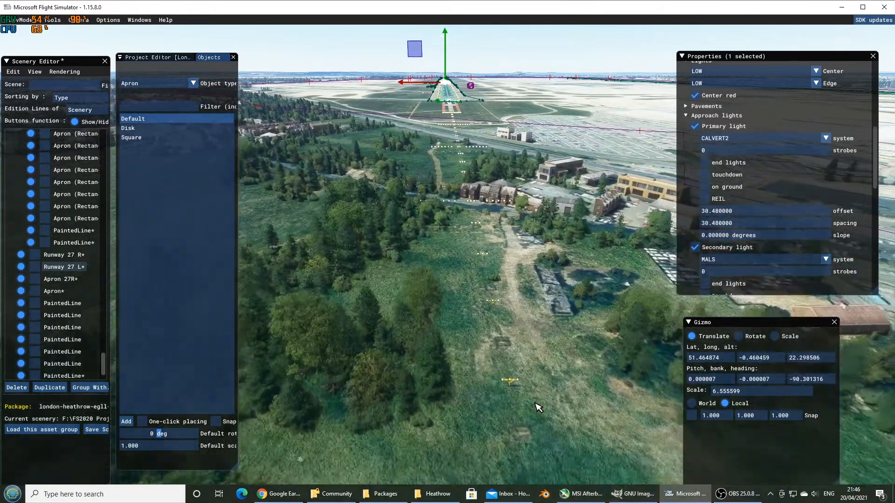
key(s)
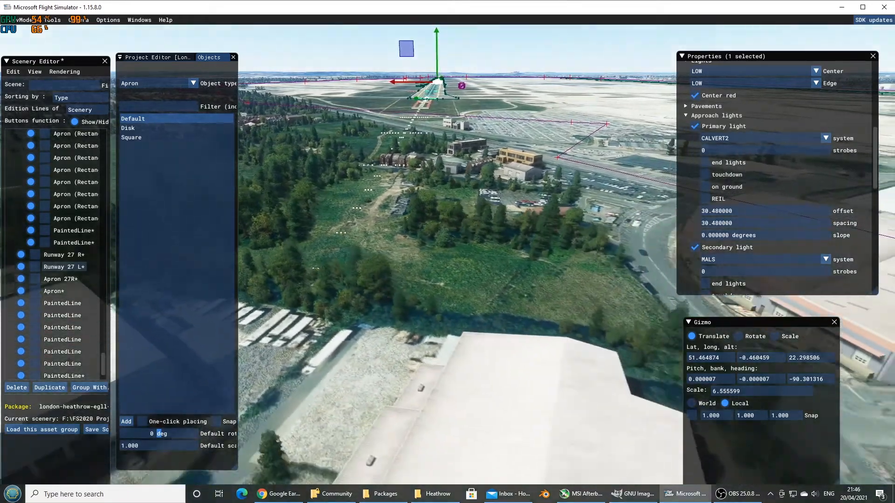
key(s)
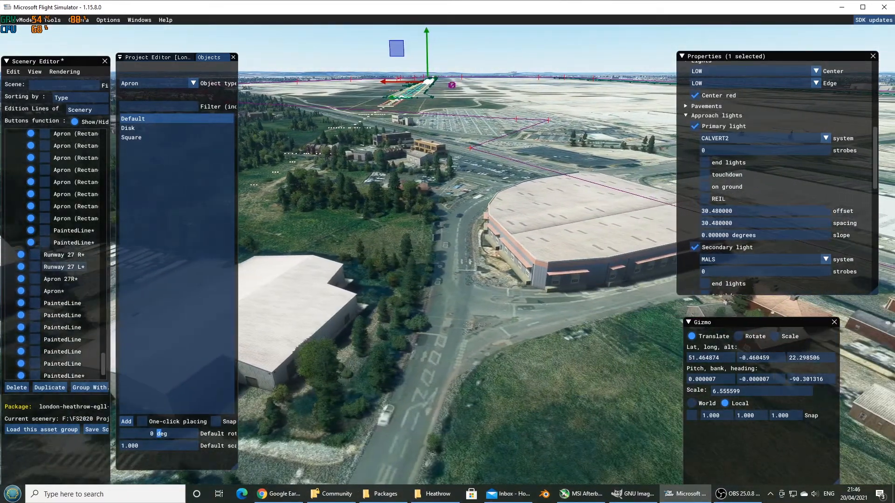
key(s)
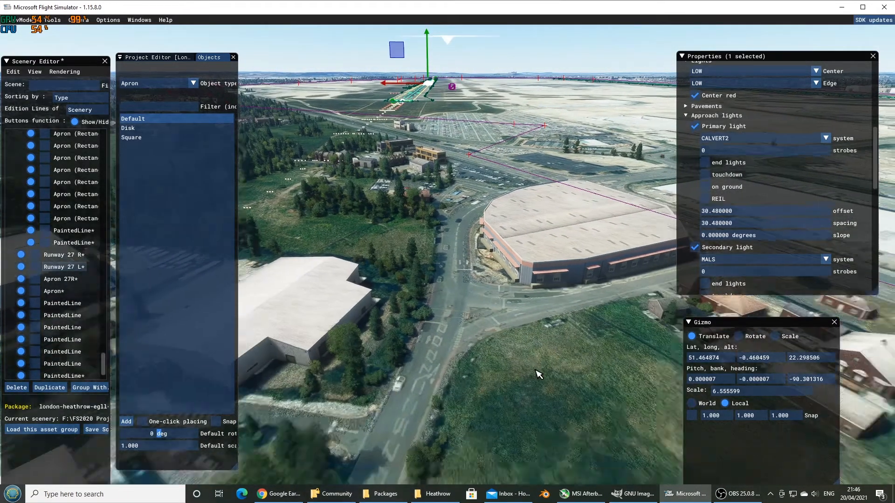
key(s)
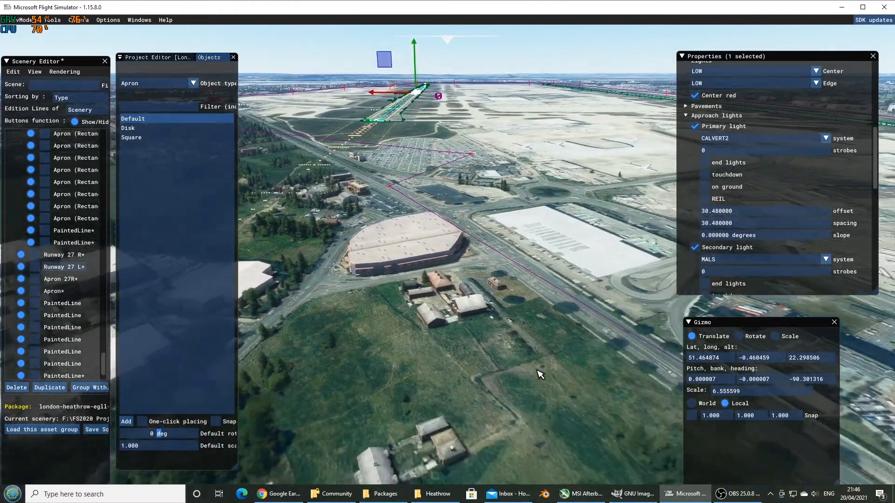
Inspect the outer approach light rows of Runway 27 R's primary end over the woodland and the edge of the car park
key(s)
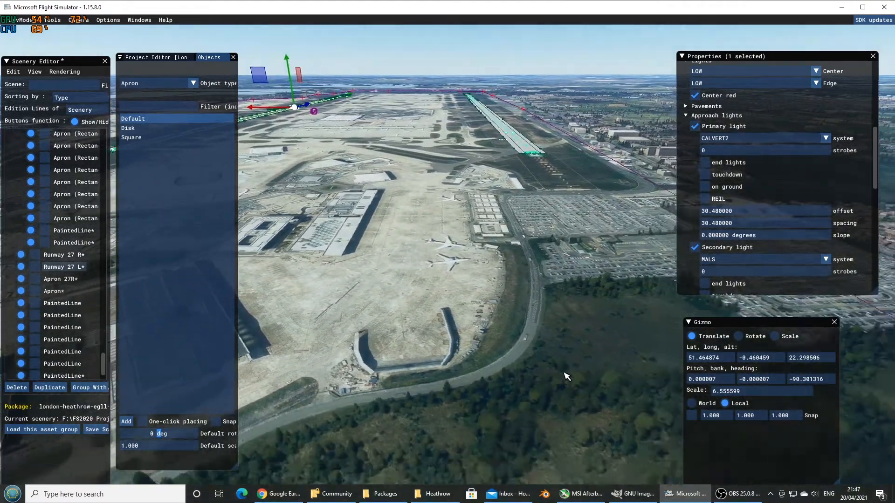
key(s)
key(d)
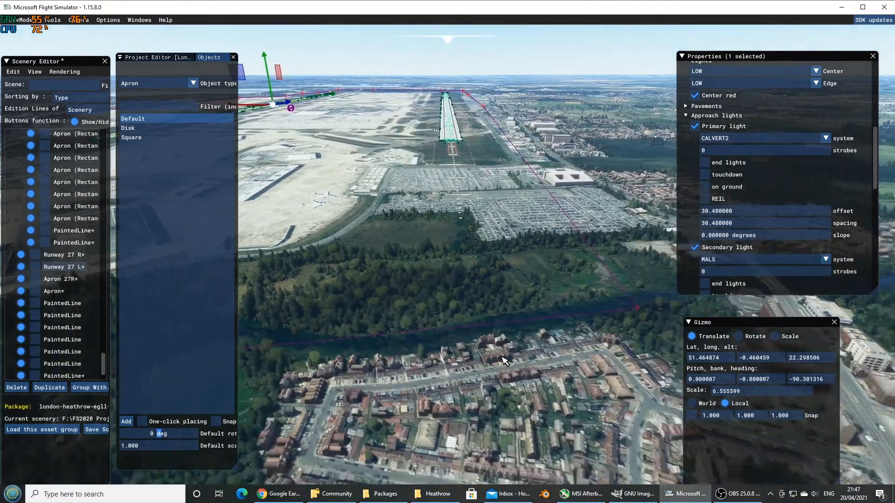
key(w)
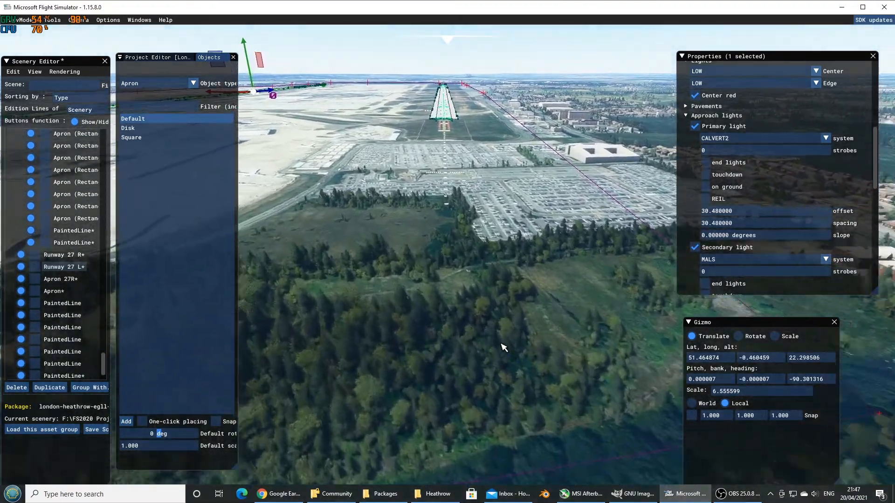
key(w)
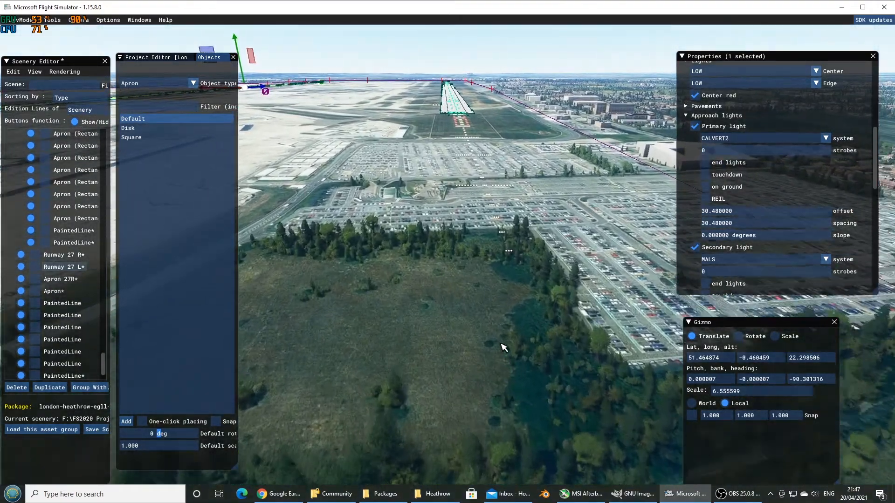
key(w)
key(w)
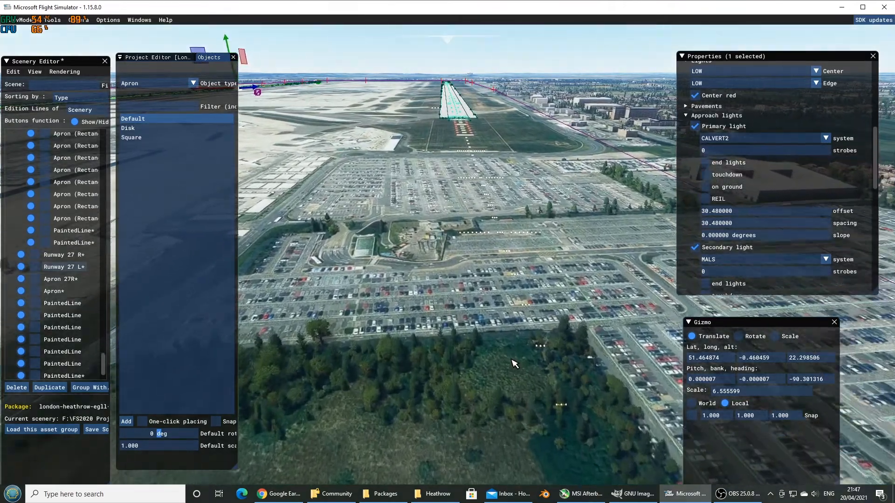
Follow Runway 27 R's approach light rows across the car park and grass up to the primary threshold
key(w)
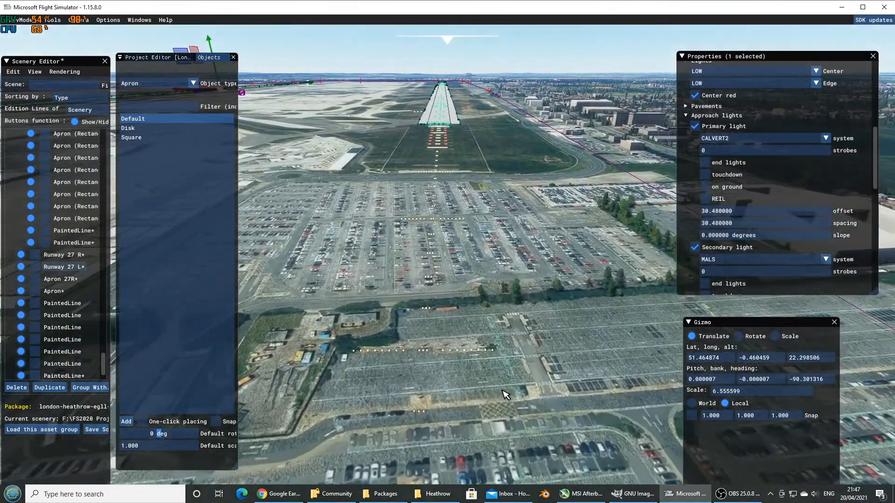
key(w)
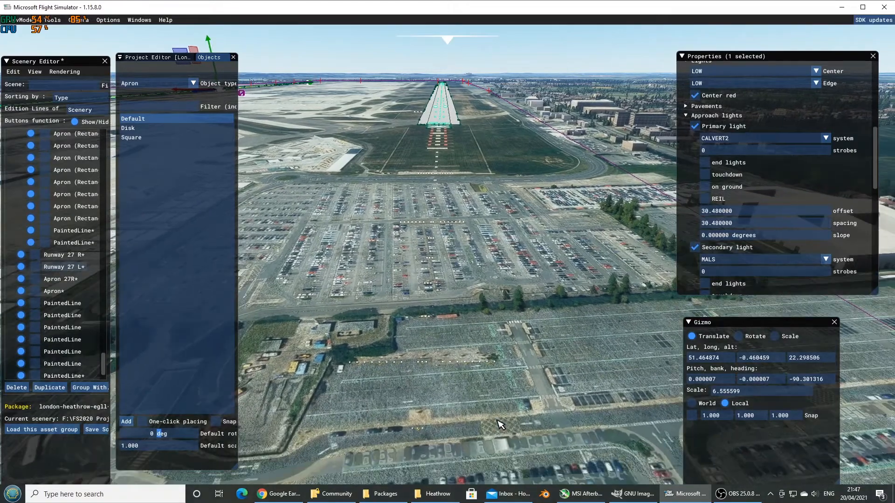
key(w)
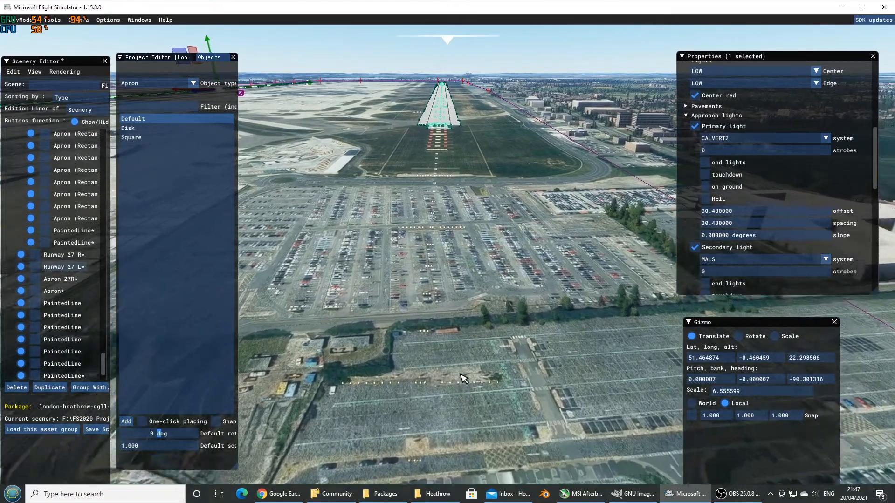
key(w)
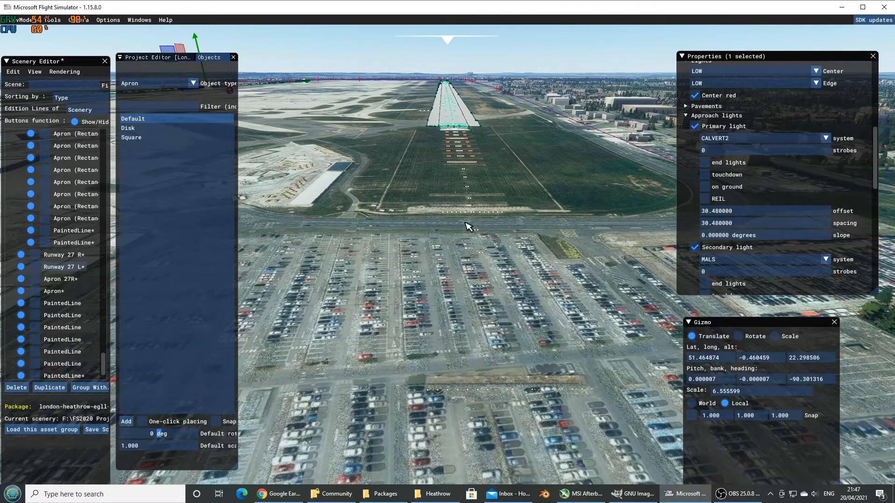
key(w)
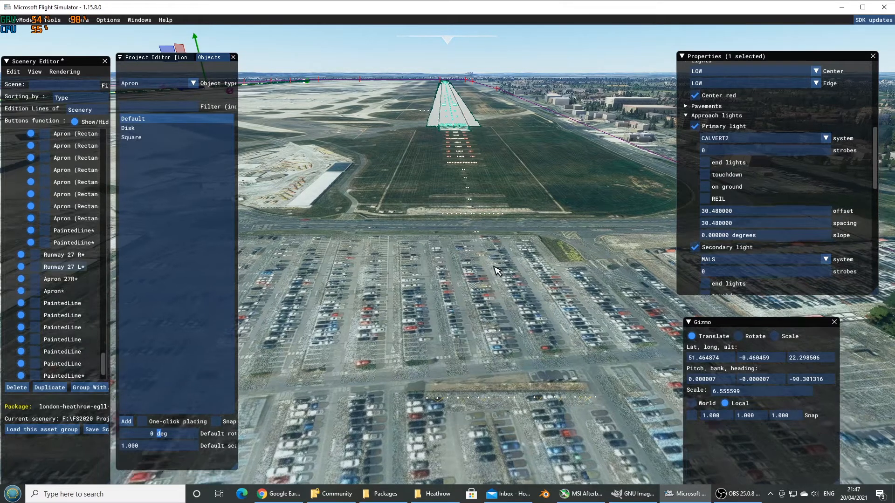
key(w)
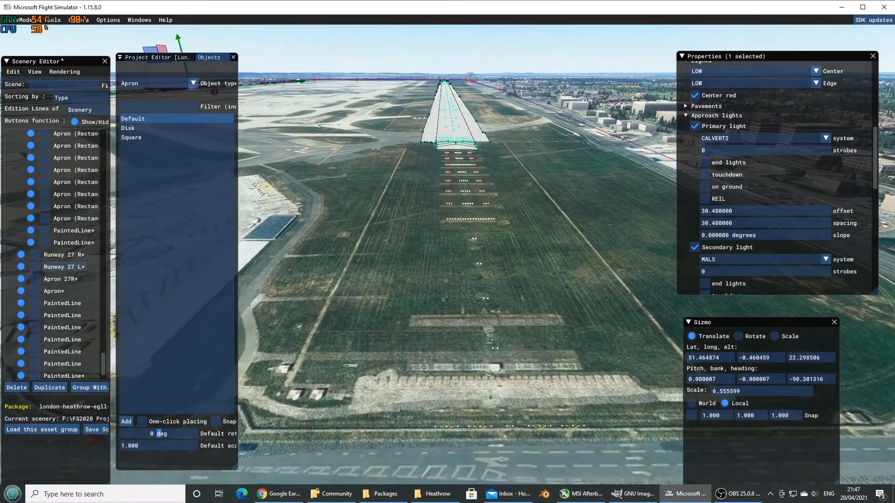
key(space)
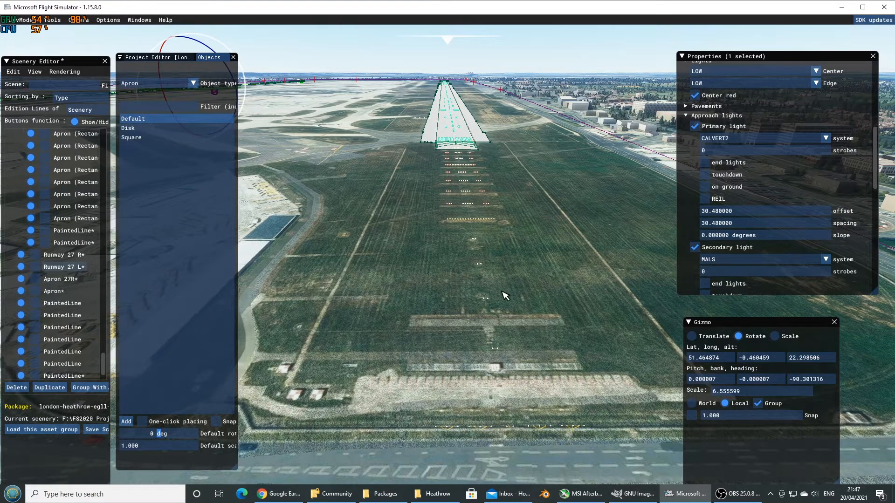
key(s)
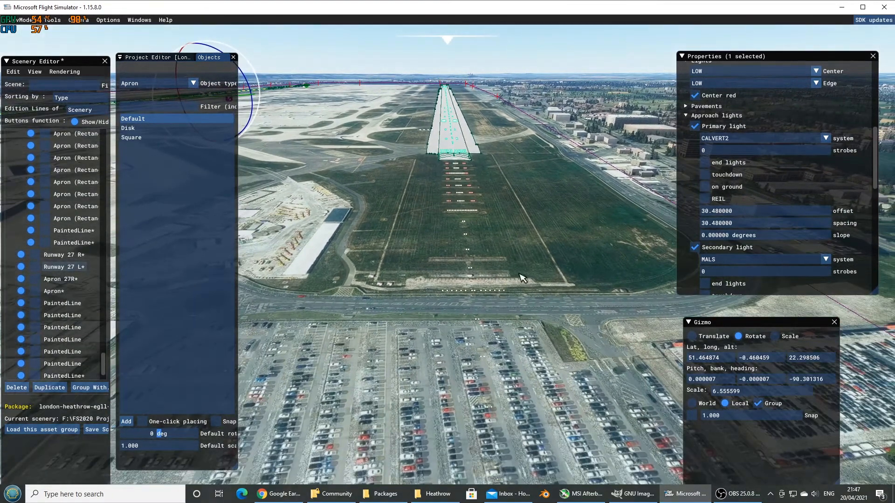
click(739, 494)
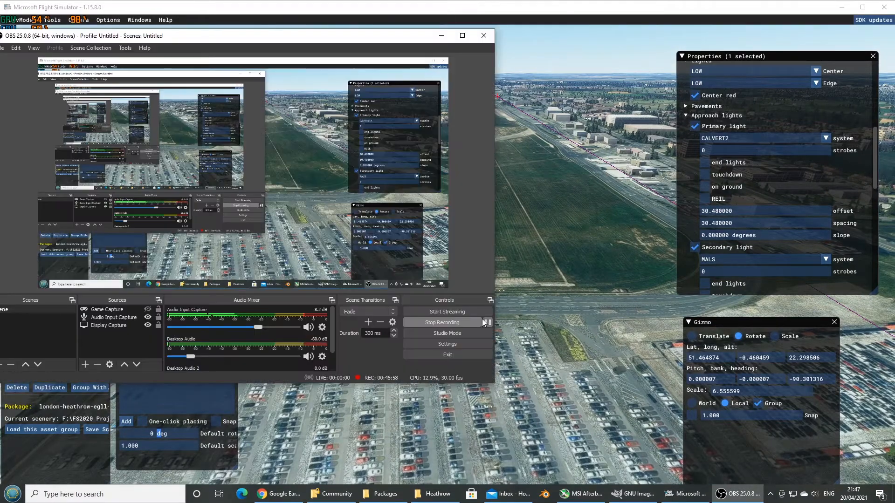
click(488, 323)
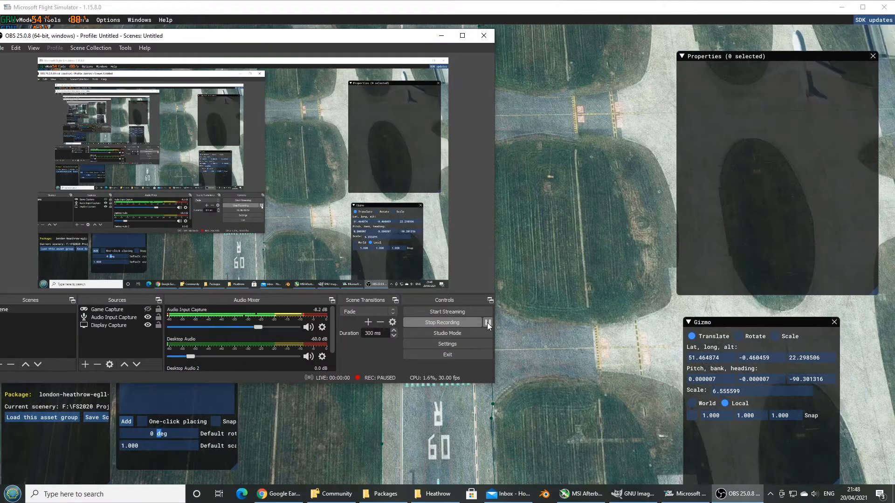
click(545, 273)
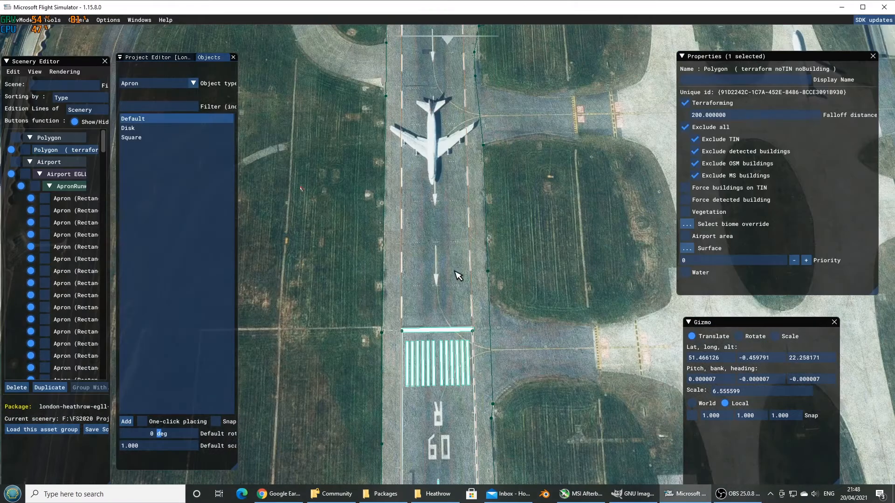
Examine the displaced-threshold arrows, dashed edge lines and threshold markings at Runway 27 L's 09 R end from above
key(s)
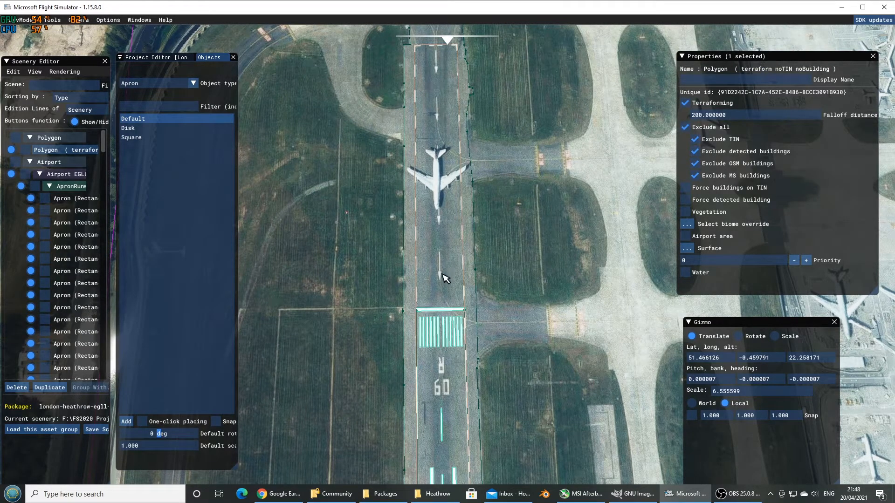
scroll(444, 264, up, 5)
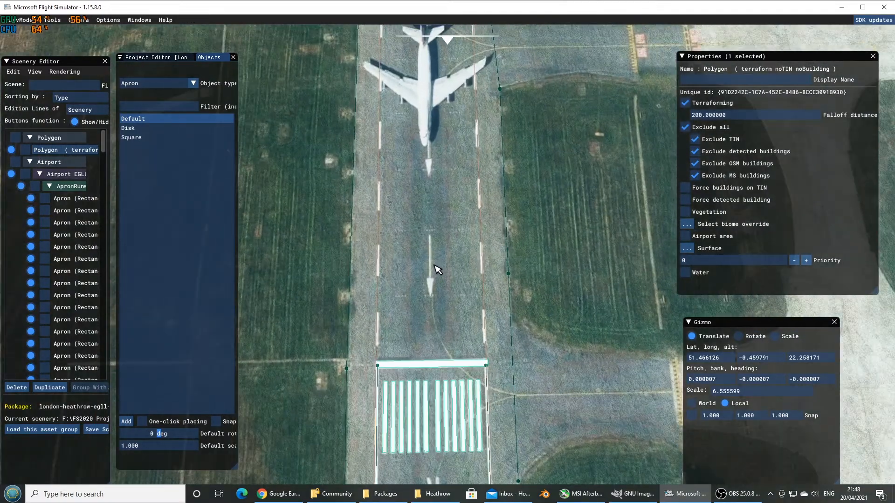
scroll(437, 269, up, 1)
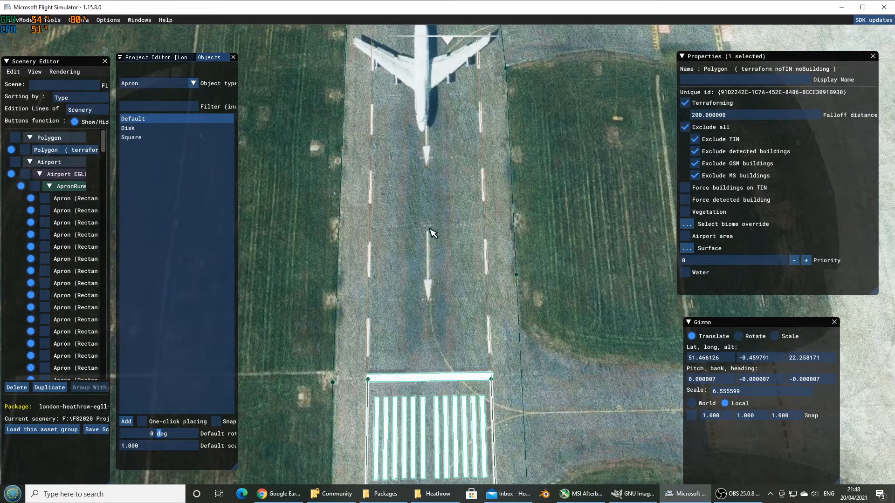
scroll(436, 299, down, 2)
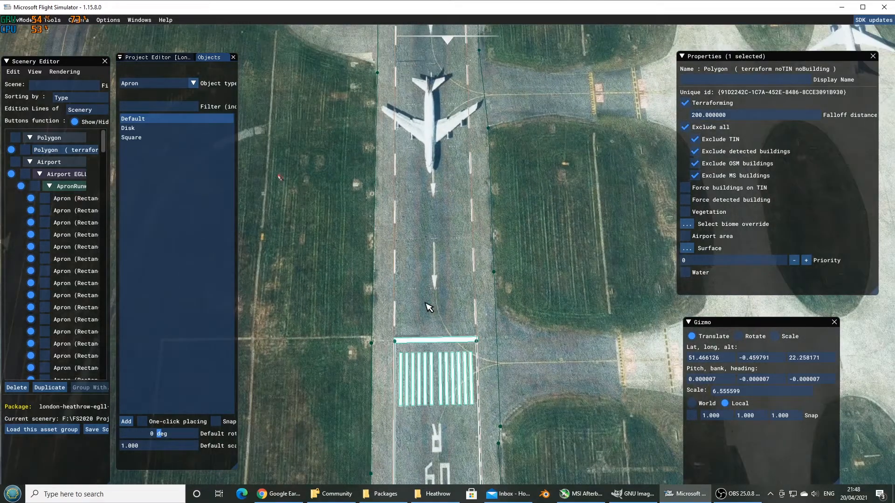
key(s)
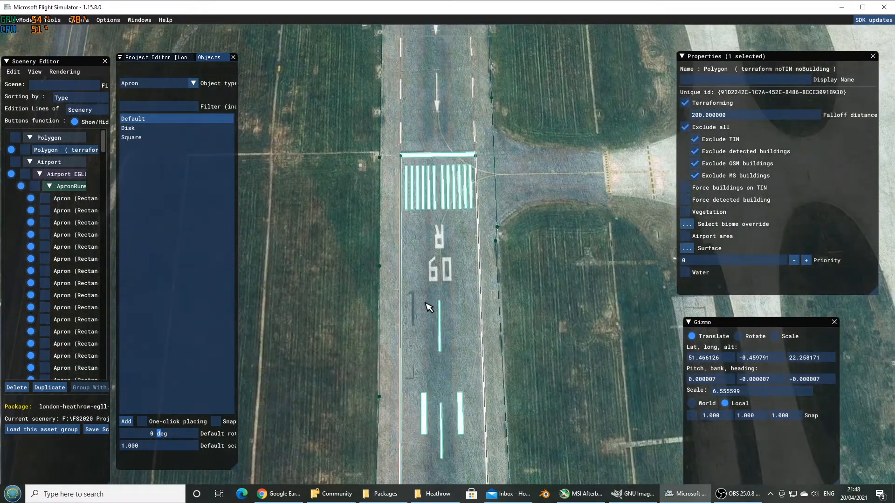
scroll(429, 303, up, 2)
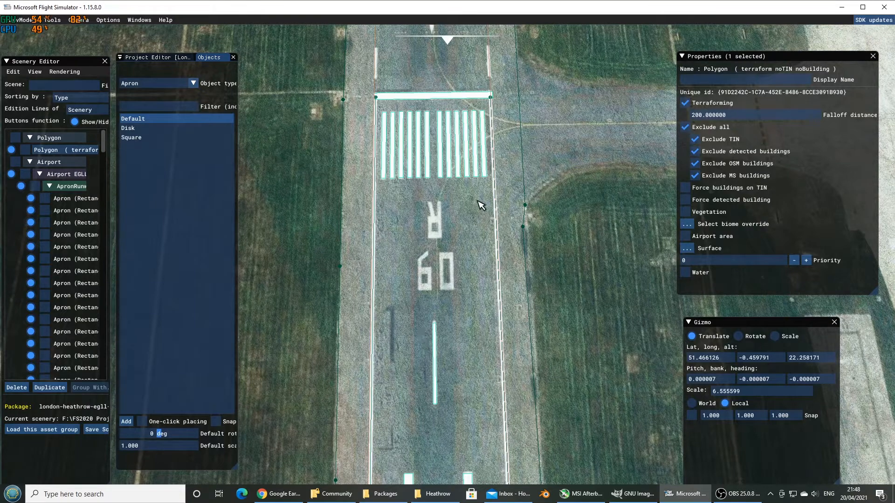
key(w)
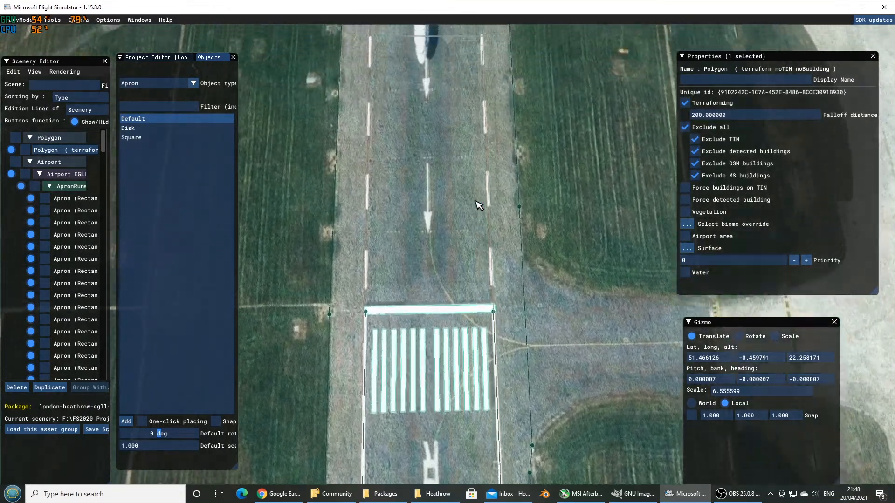
key(w)
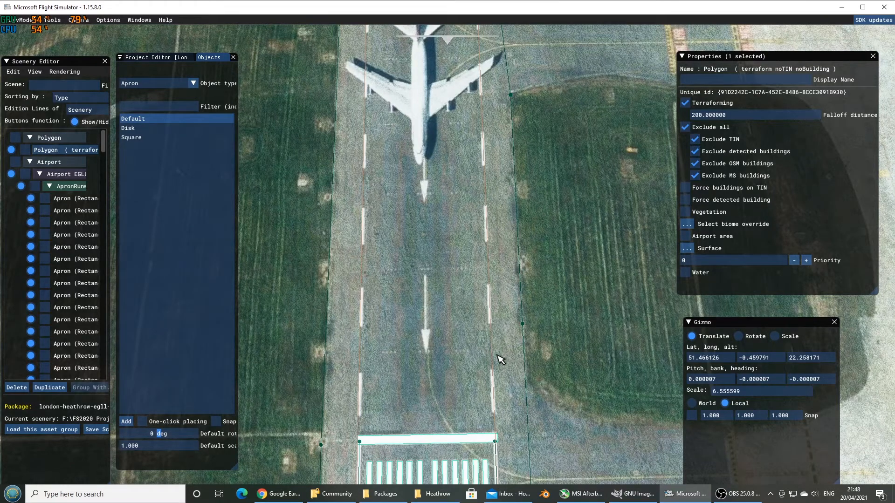
Set up one-click placing of PaintedLine objects of type WIDE_WHITE beside the 09 R displaced threshold
key(s)
key(a)
key(f)
key(d)
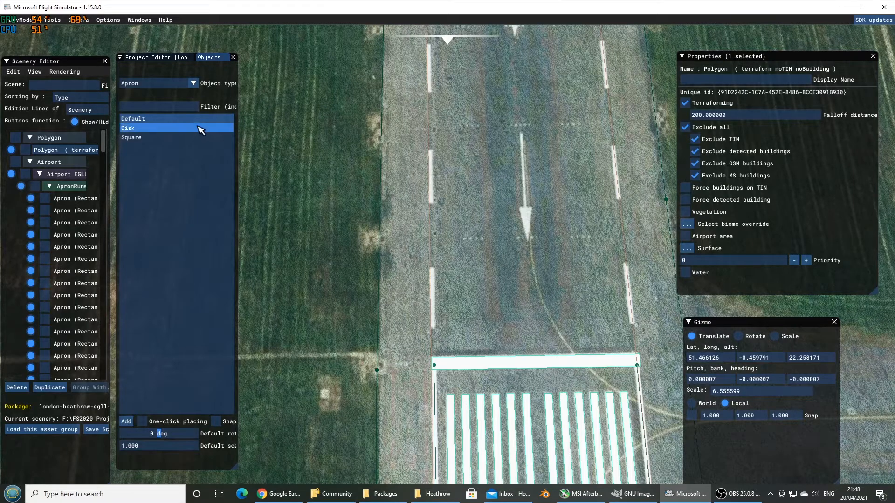
click(186, 85)
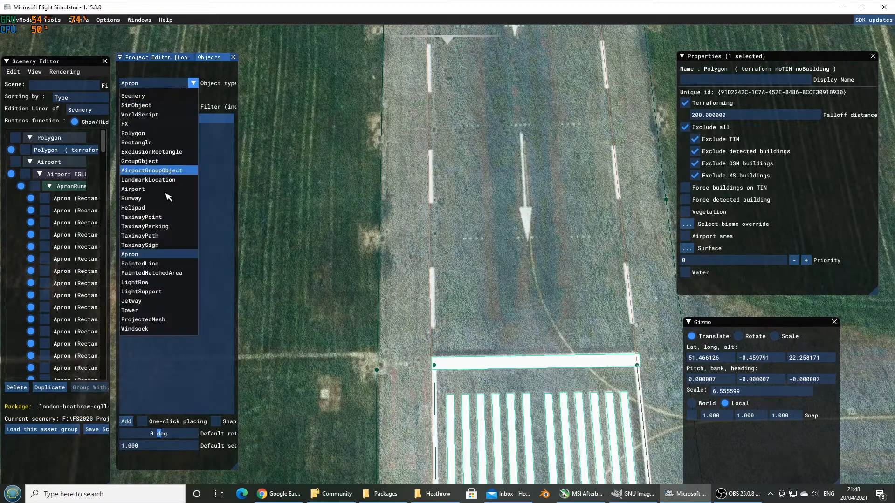
click(157, 265)
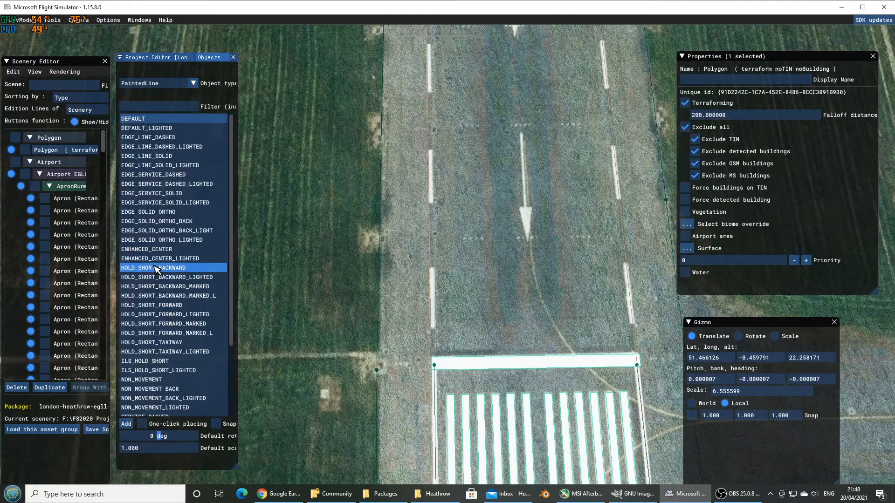
scroll(188, 358, down, 3)
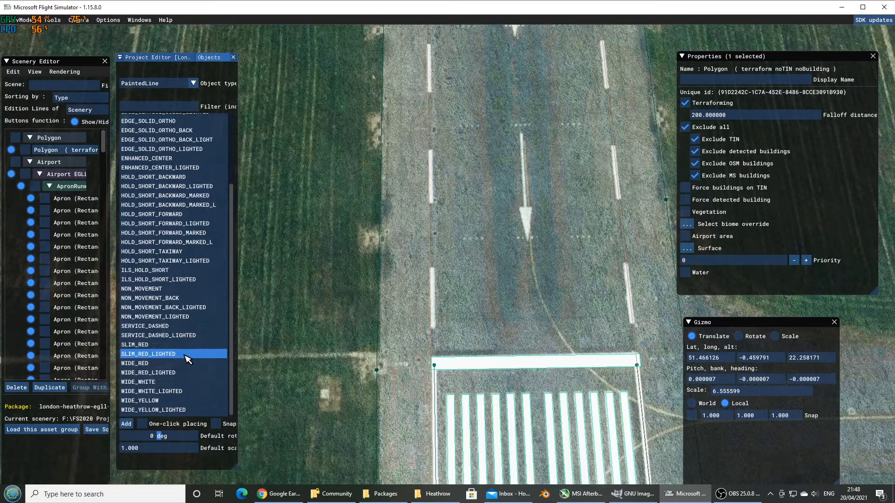
click(153, 383)
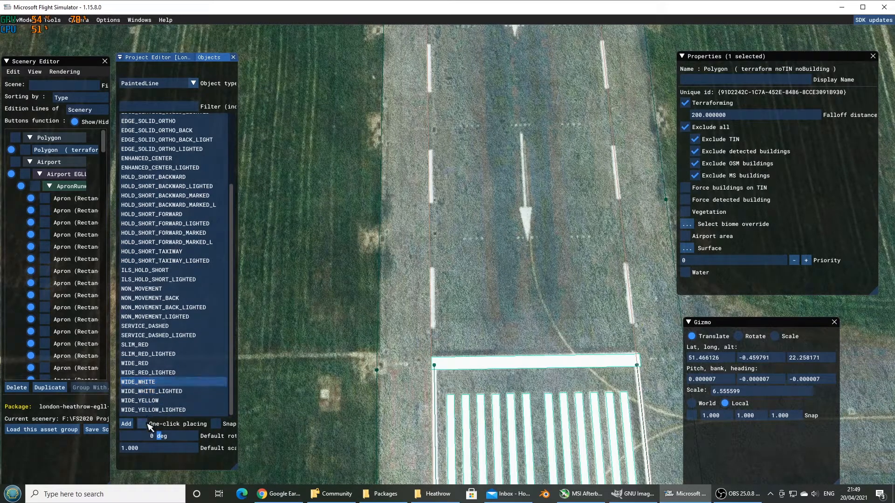
click(141, 423)
Trace the two dashes nearest the 09 R threshold bar on the runway's left edge with separate WIDE_WHITE painted lines
click(473, 317)
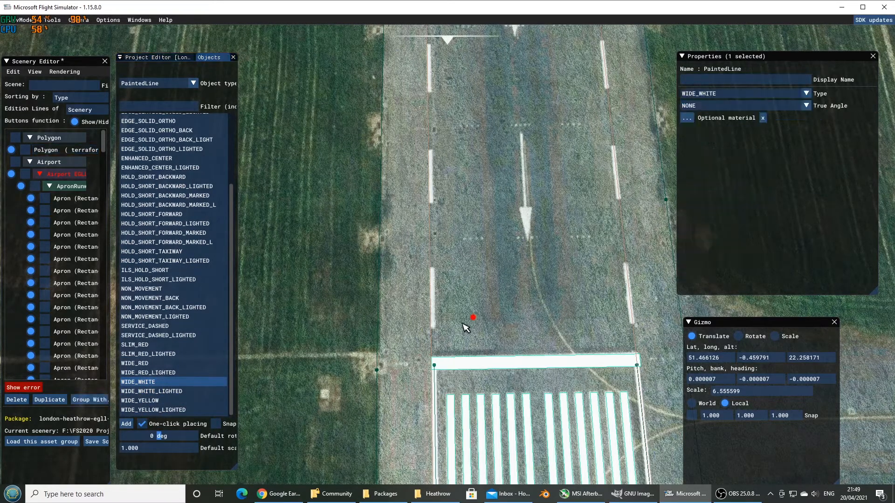
click(433, 328)
click(432, 270)
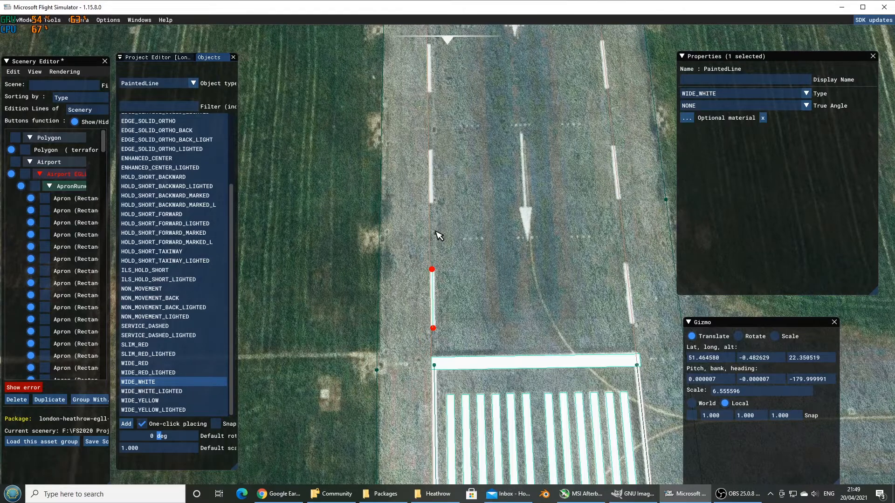
key(w)
click(443, 279)
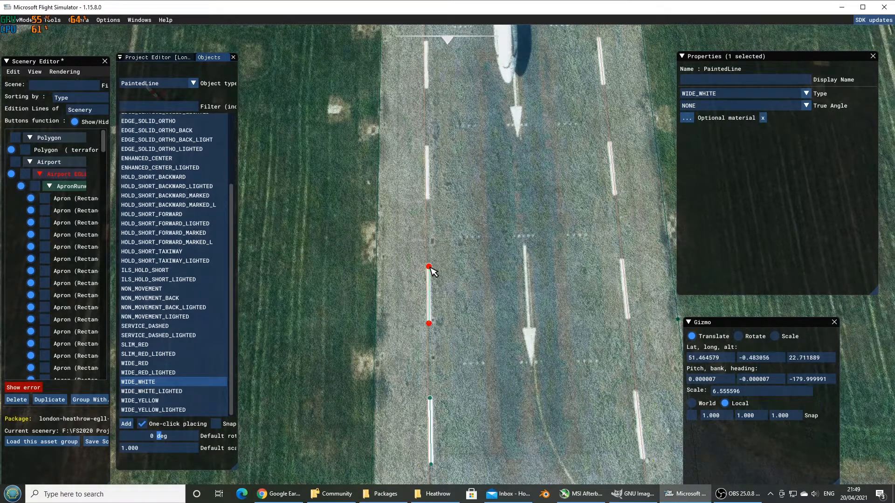
click(429, 268)
Trace the third and fourth left-edge dashes from the threshold bar, just ahead of the aircraft's left wing, with WIDE_WHITE lines
key(w)
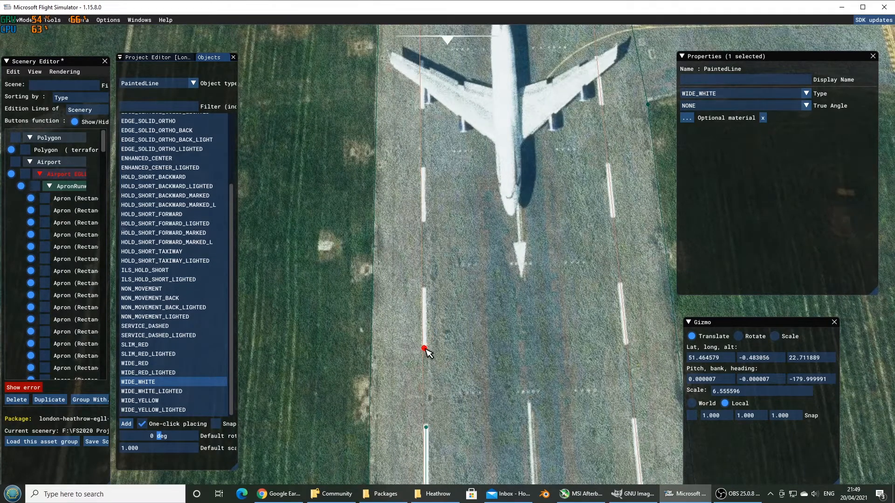
click(425, 350)
click(424, 290)
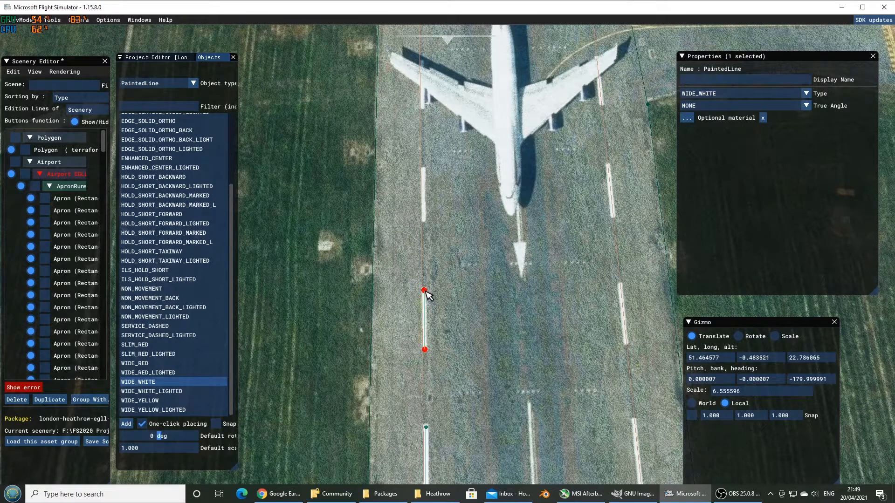
click(423, 222)
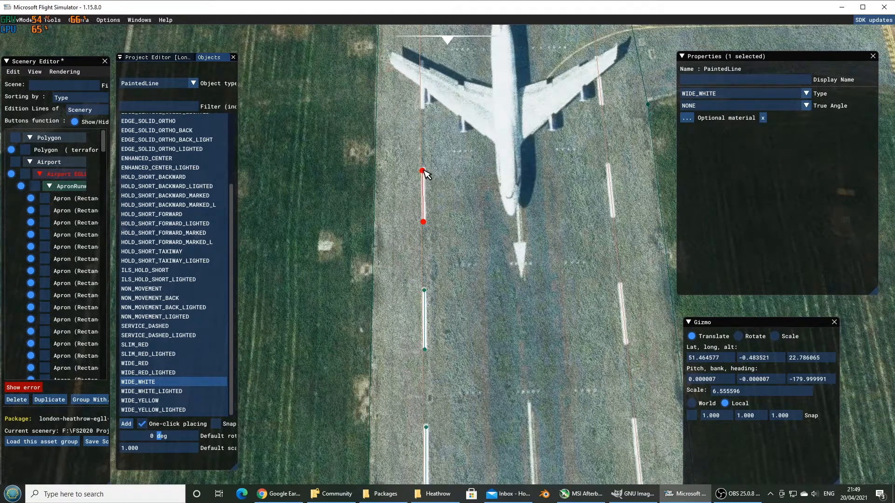
click(423, 170)
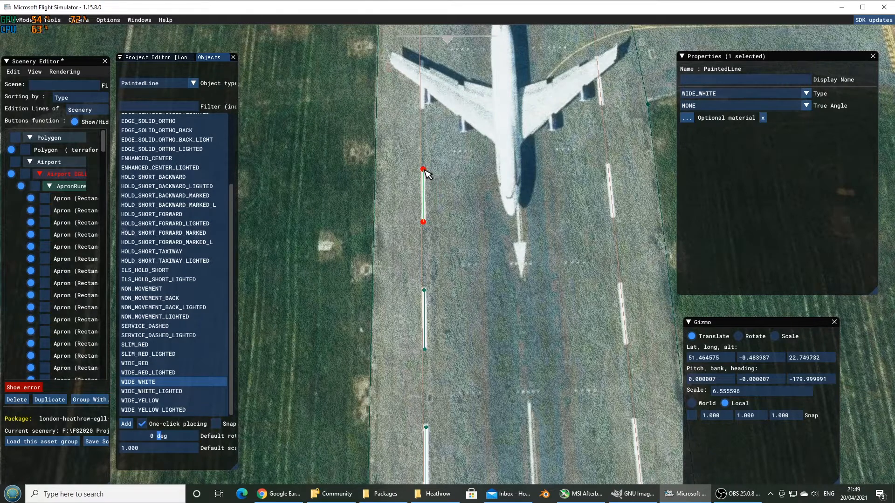
Trace the left-edge dash at the aircraft's wing and the one just behind its tail with WIDE_WHITE painted lines
key(w)
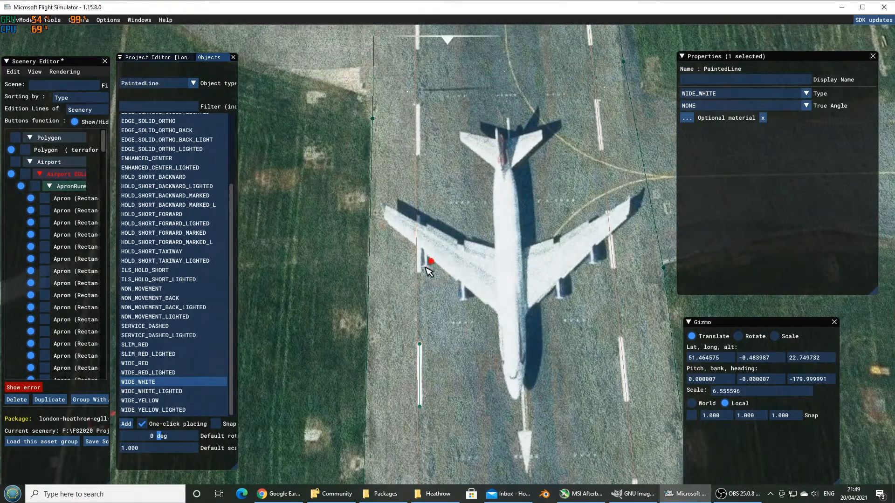
click(419, 273)
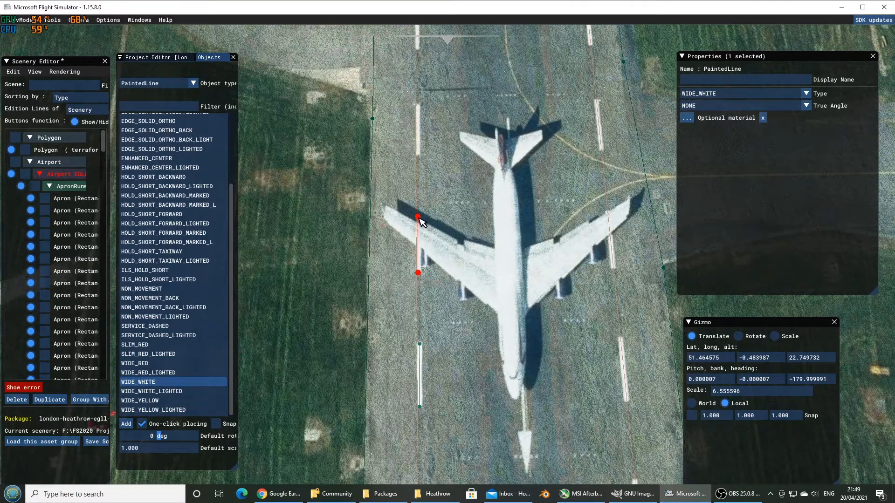
click(418, 217)
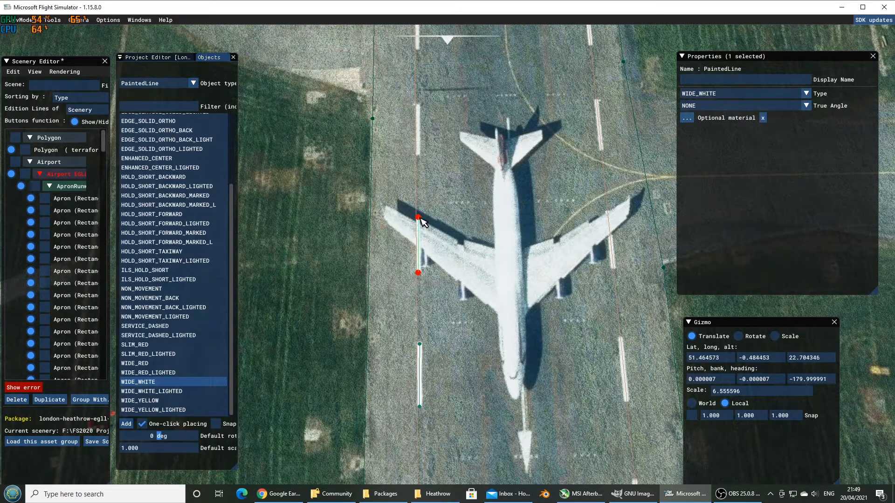
key(Up)
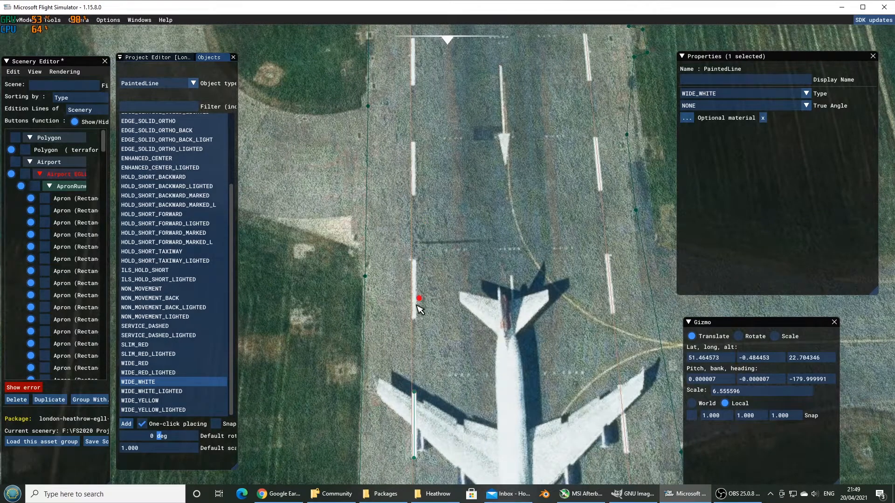
click(414, 320)
click(414, 262)
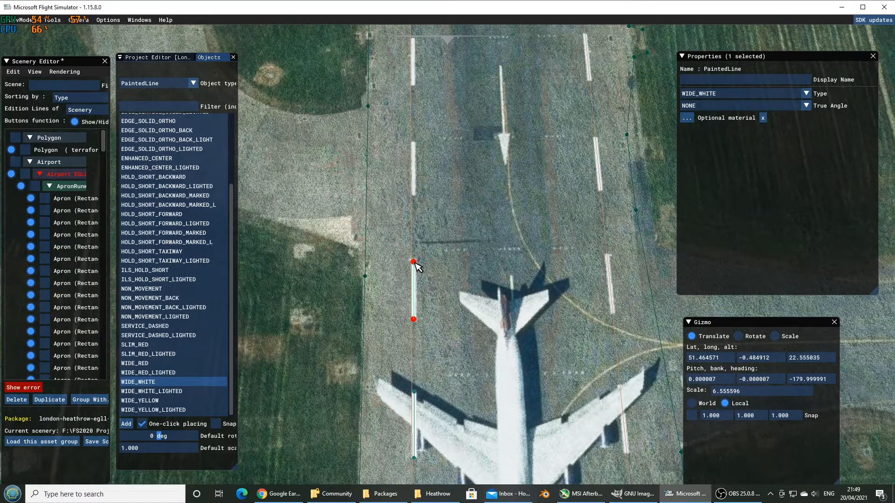
Trace the seventh and eighth left-edge dashes from the threshold bar with WIDE_WHITE painted lines
key(Up)
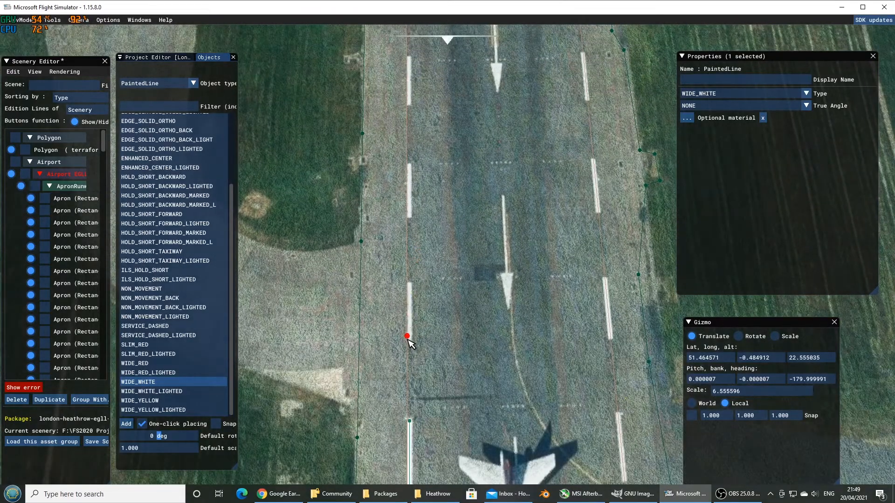
click(410, 344)
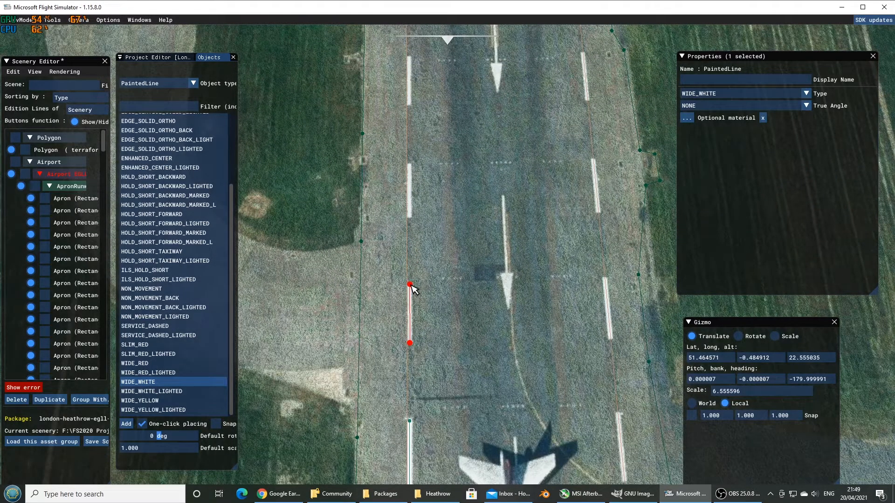
click(410, 285)
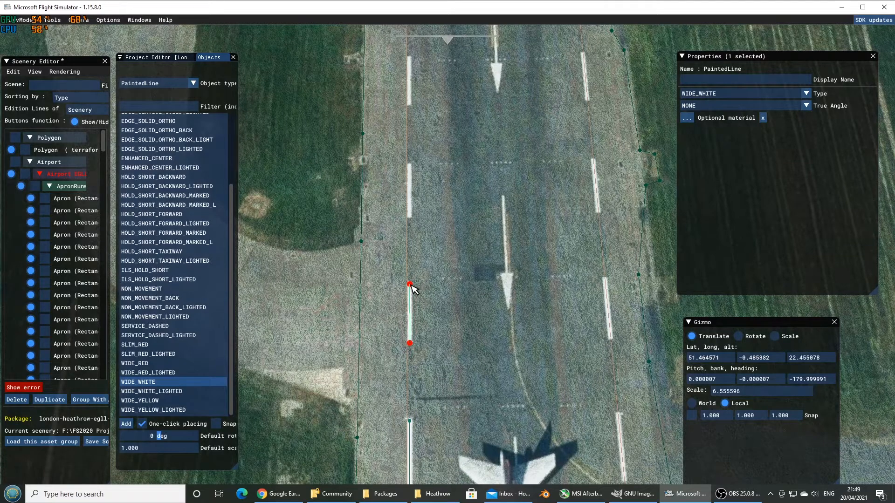
click(410, 218)
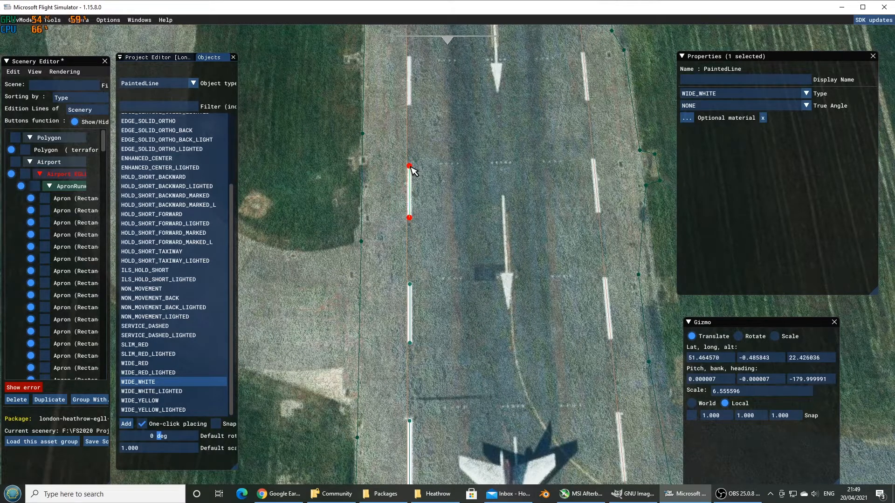
click(409, 166)
Trace the last left-edge dash and the L-shaped left corner marking at the runway's end with WIDE_WHITE painted lines
key(w)
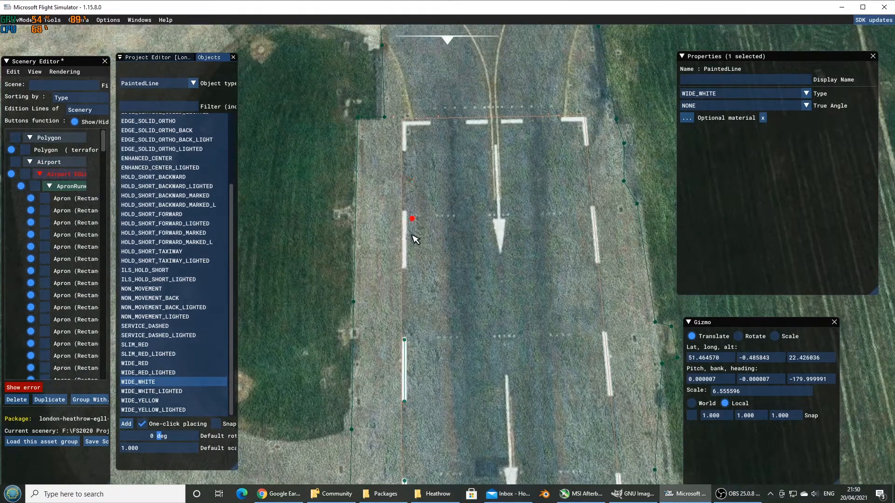
click(404, 267)
click(405, 213)
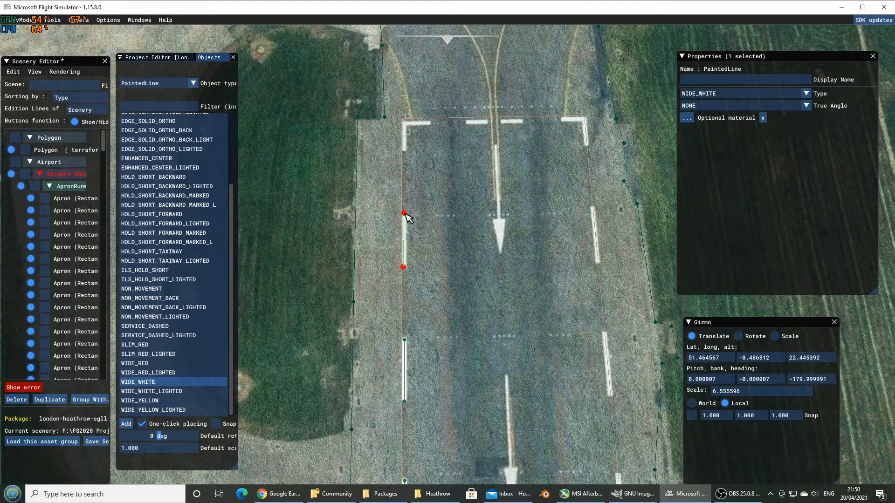
click(405, 152)
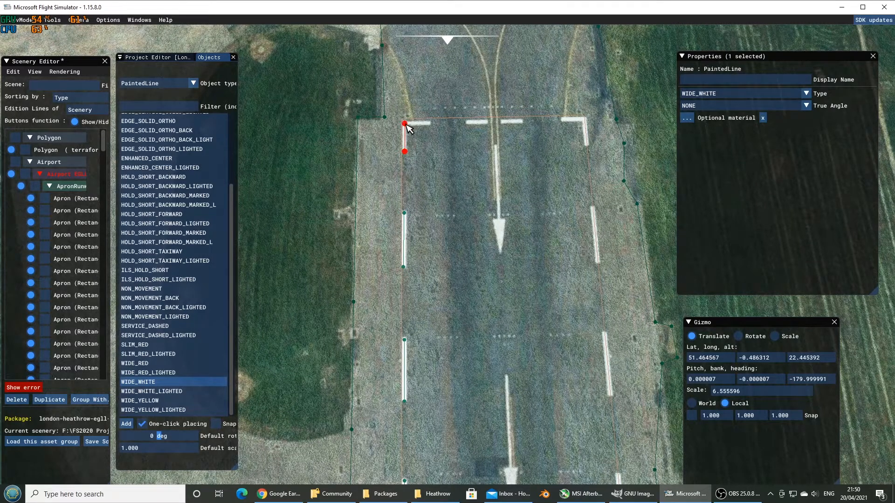
click(405, 124)
double_click(429, 125)
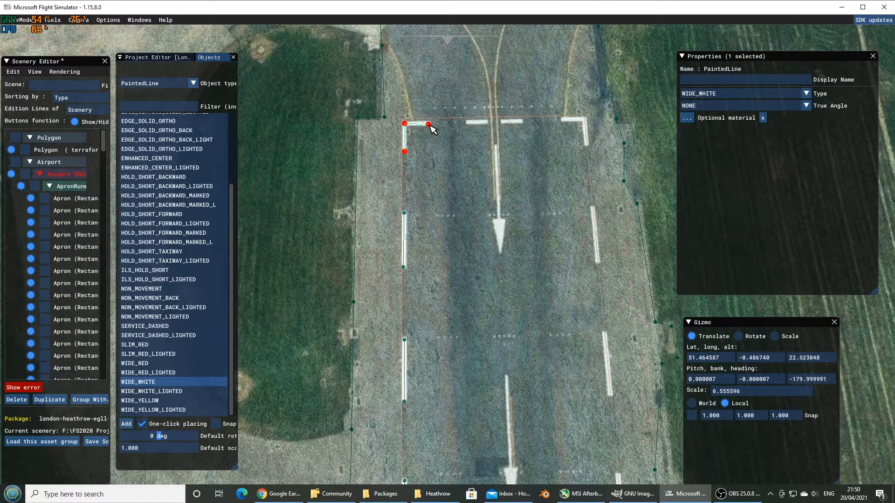
Trace the two short bars beside the centreline and the L-shaped right corner marking at the runway's end with WIDE_WHITE lines
click(488, 108)
click(467, 122)
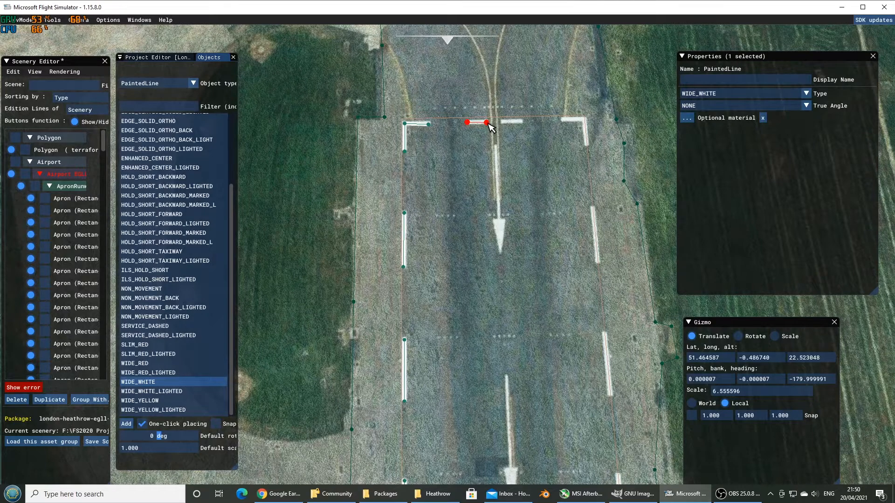
double_click(487, 122)
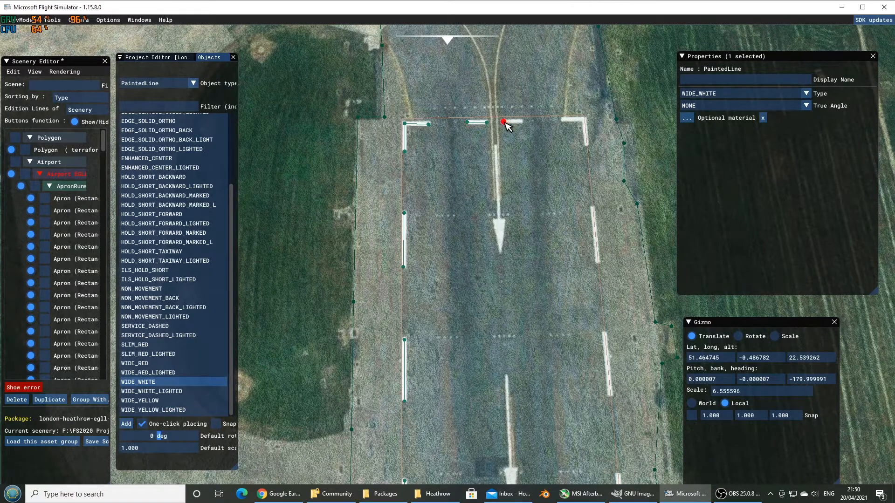
click(504, 122)
double_click(522, 122)
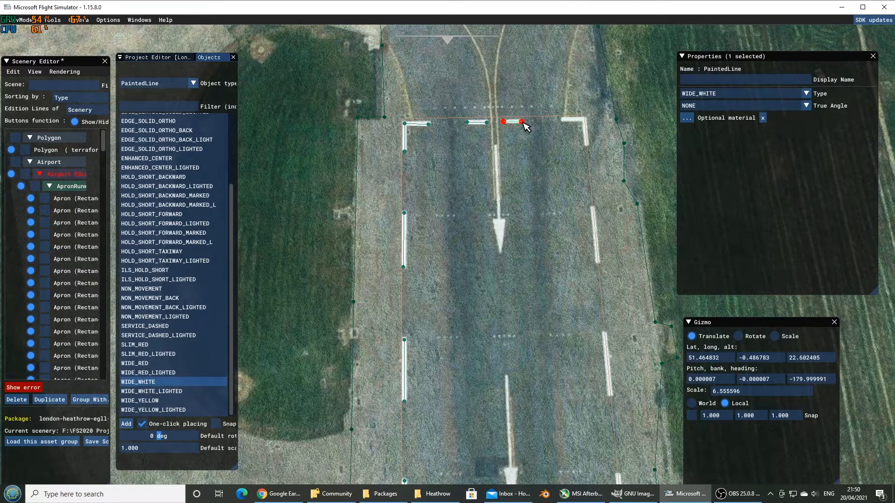
click(563, 120)
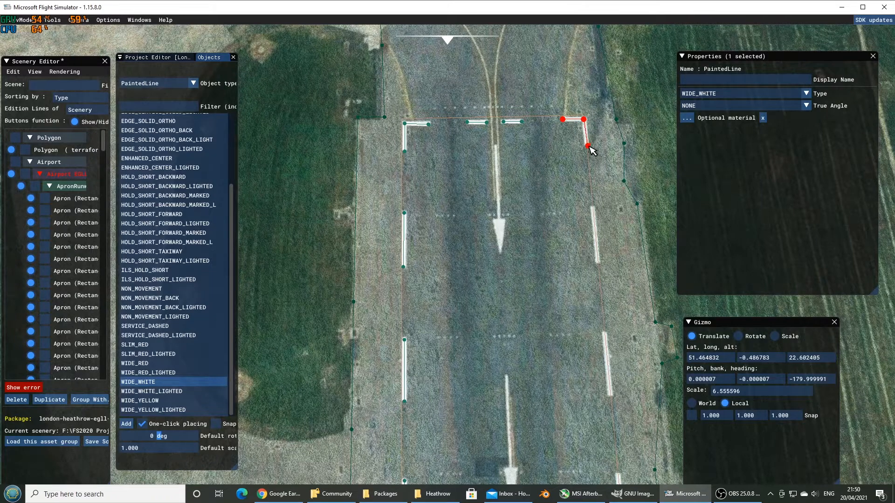
double_click(587, 145)
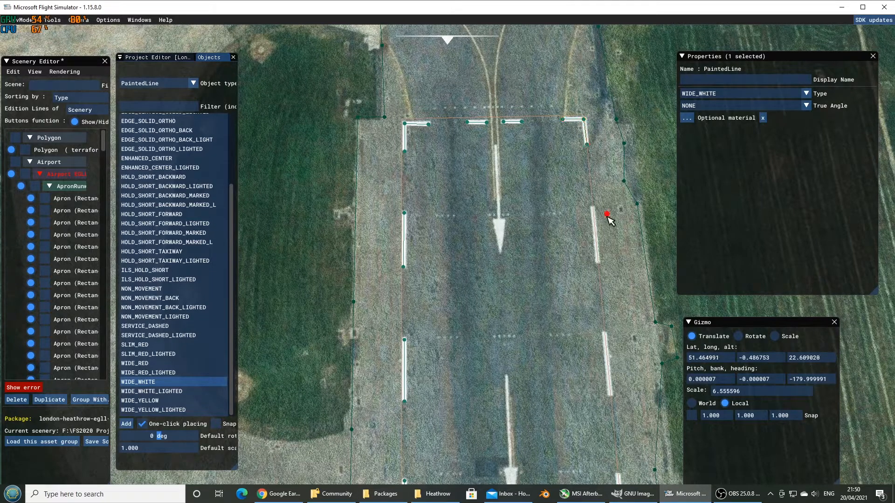
Trace the two right-edge dashes nearest the runway's end corner with separate WIDE_WHITE painted lines
click(593, 209)
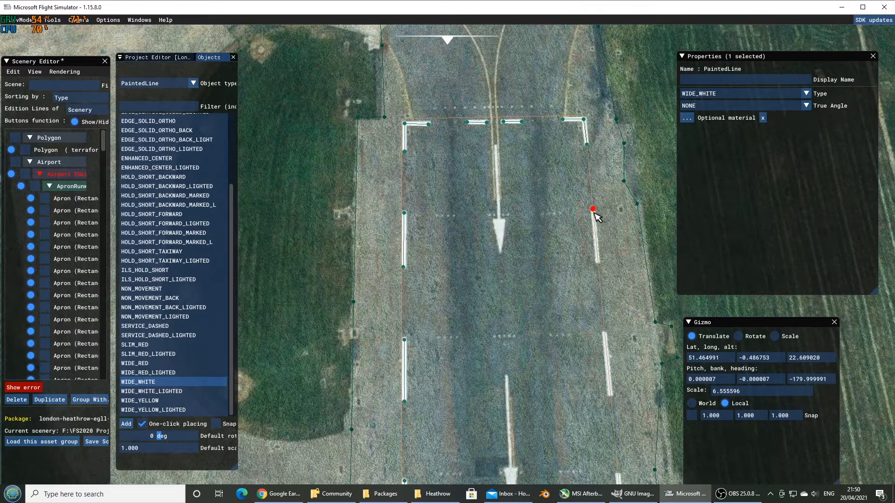
double_click(598, 264)
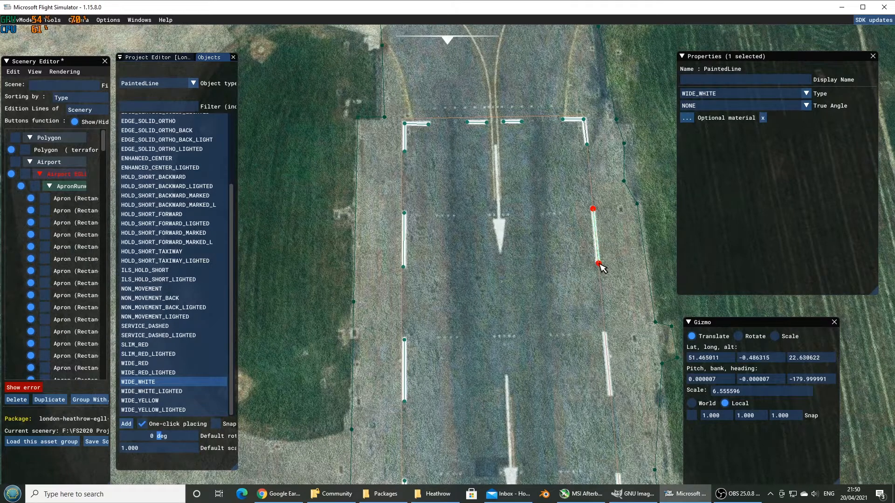
click(603, 334)
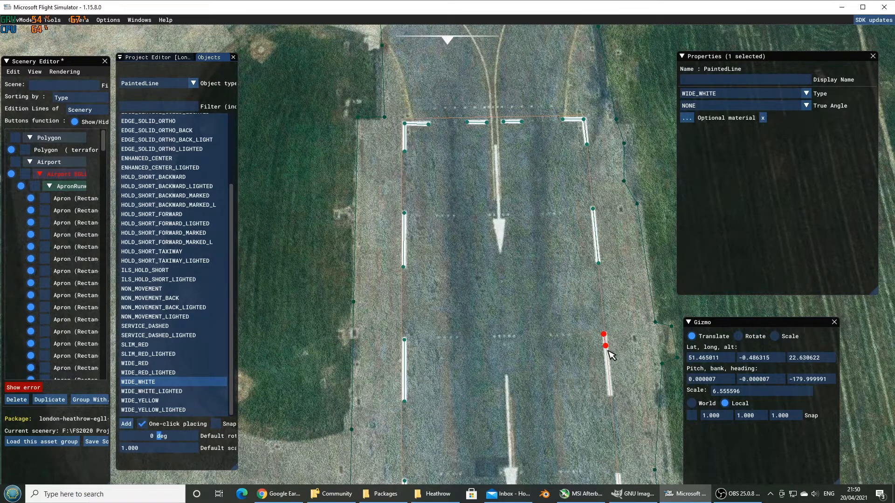
double_click(610, 396)
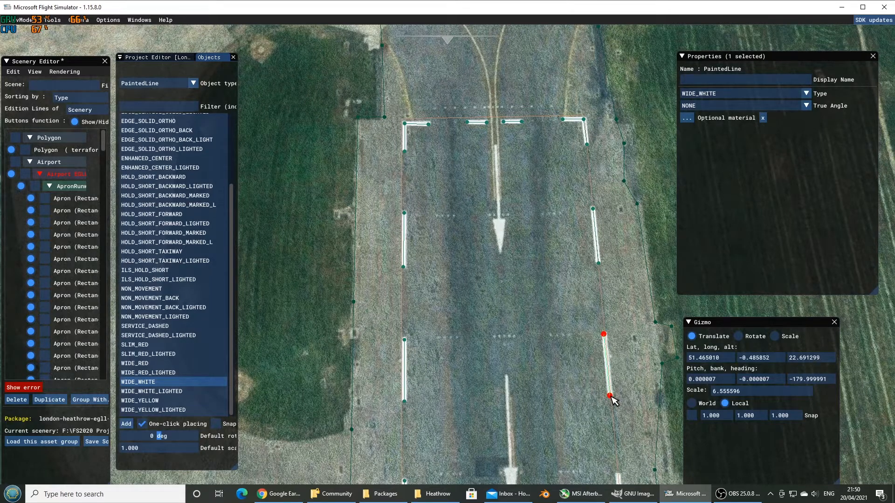
Trace the third and fourth right-edge dashes from the runway's end corner with separate WIDE_WHITE painted lines
key(s)
key(d)
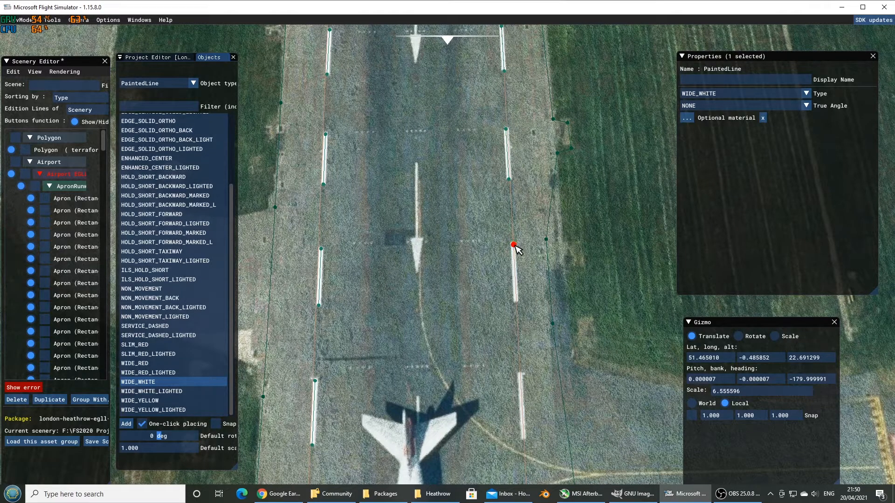
click(513, 245)
click(516, 302)
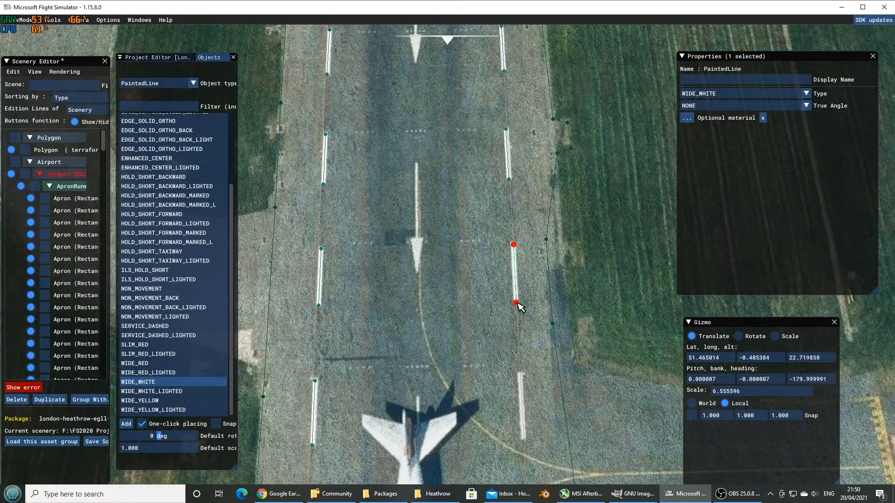
click(519, 375)
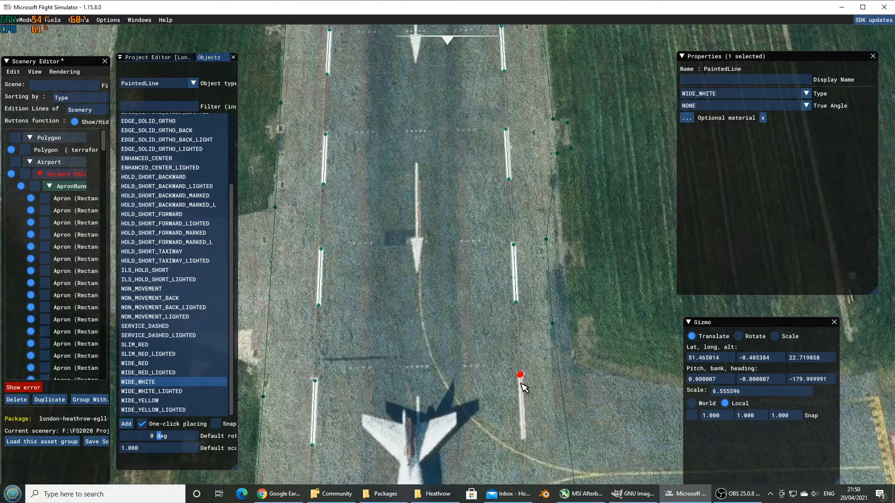
click(523, 439)
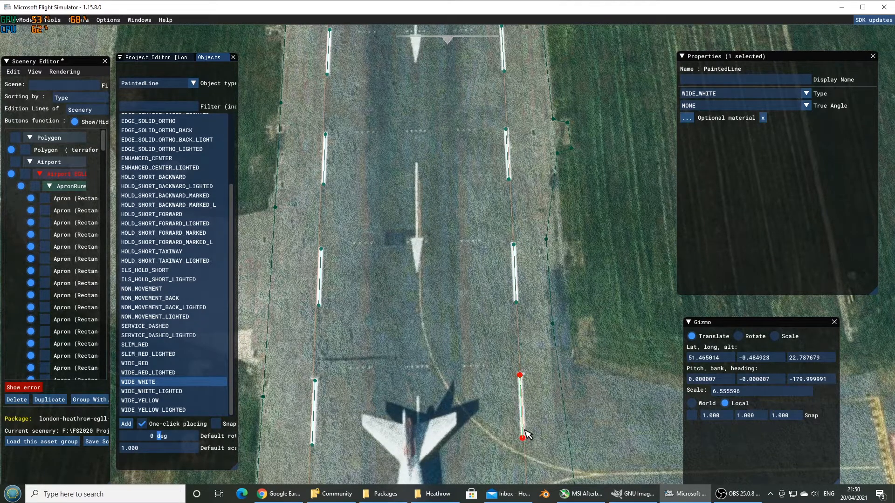
Trace the fifth and sixth right-edge dashes, at and just beyond the aircraft's wing, with separate WIDE_WHITE painted lines
key(s)
key(s)
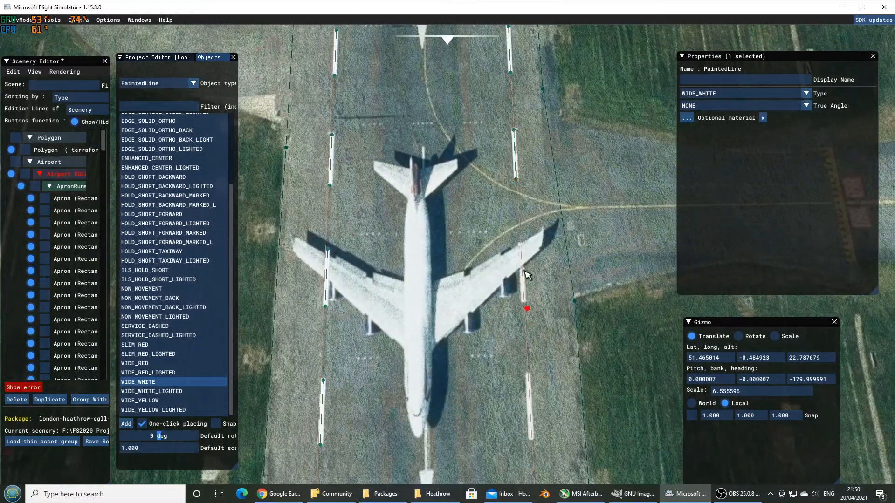
click(520, 247)
click(524, 301)
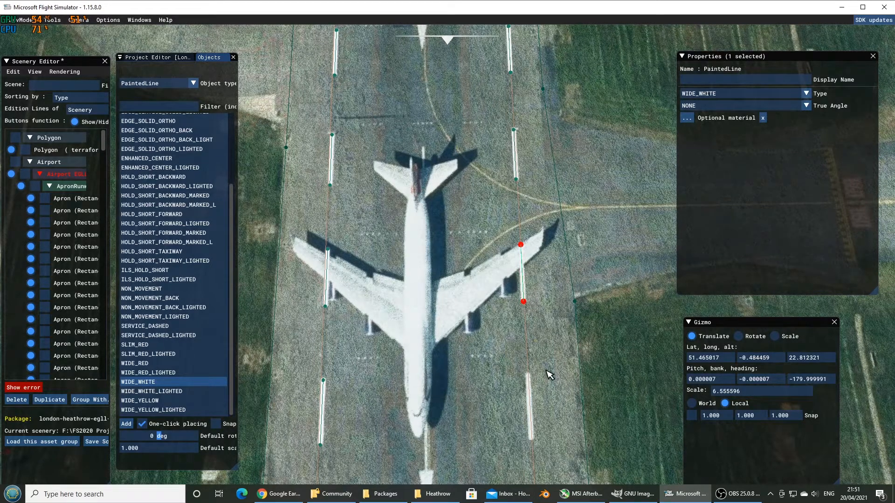
click(529, 378)
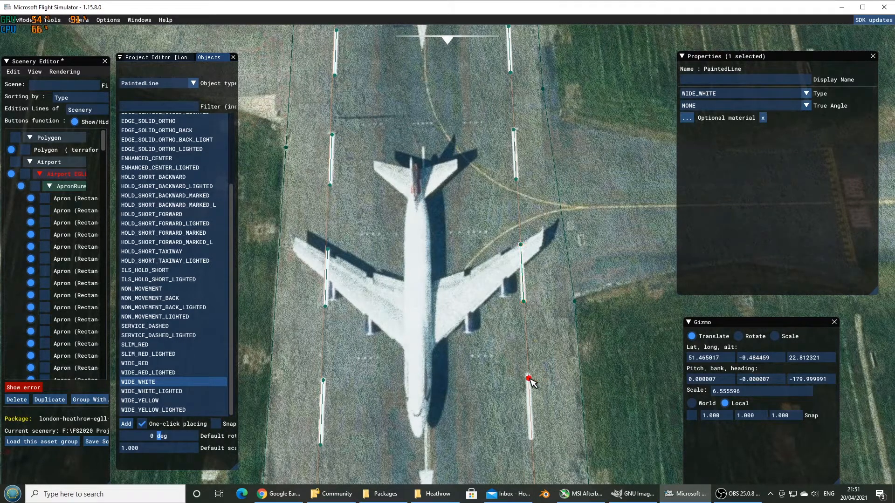
double_click(531, 441)
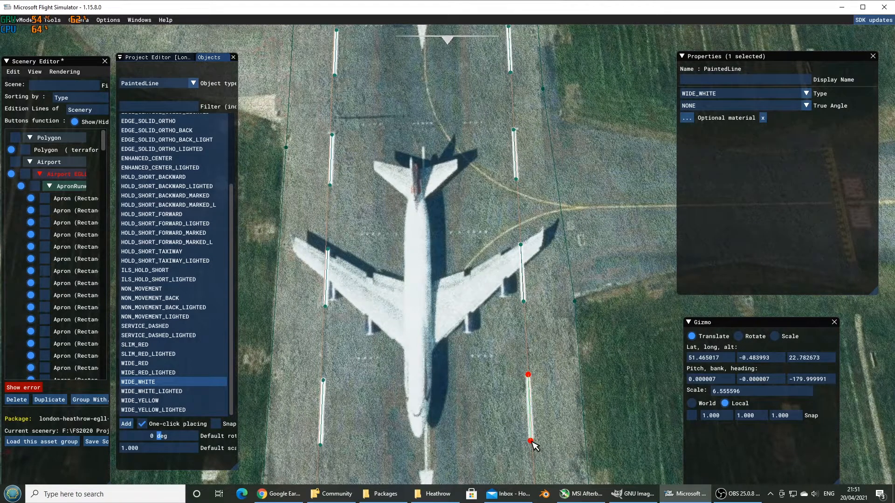
Trace the seventh and eighth right-edge dashes towards the 09 R threshold bar with separate WIDE_WHITE painted lines
key(s)
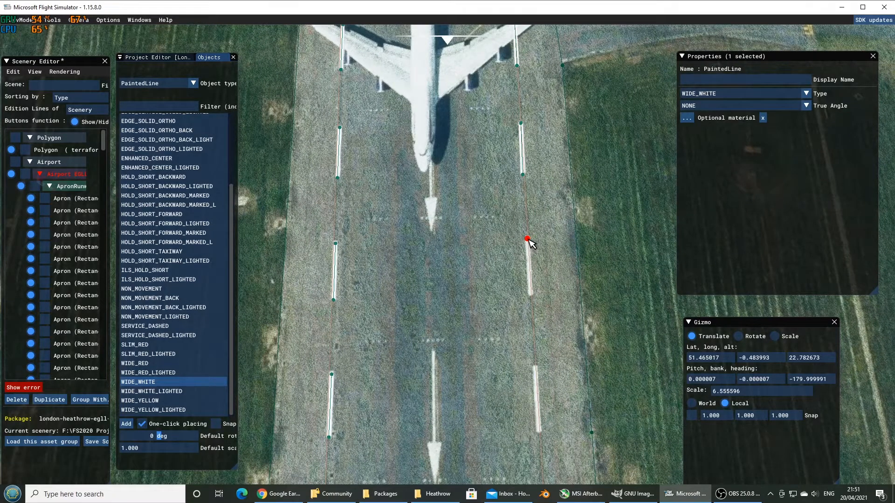
click(527, 239)
double_click(531, 297)
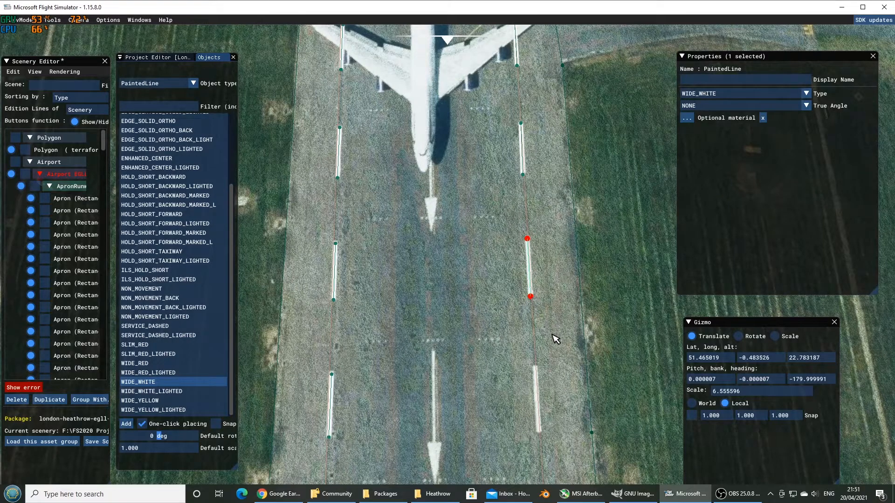
click(534, 373)
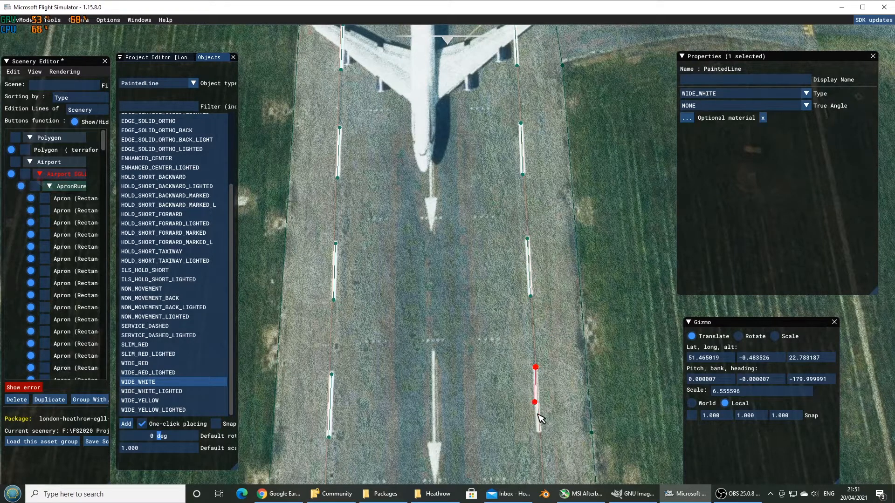
double_click(540, 432)
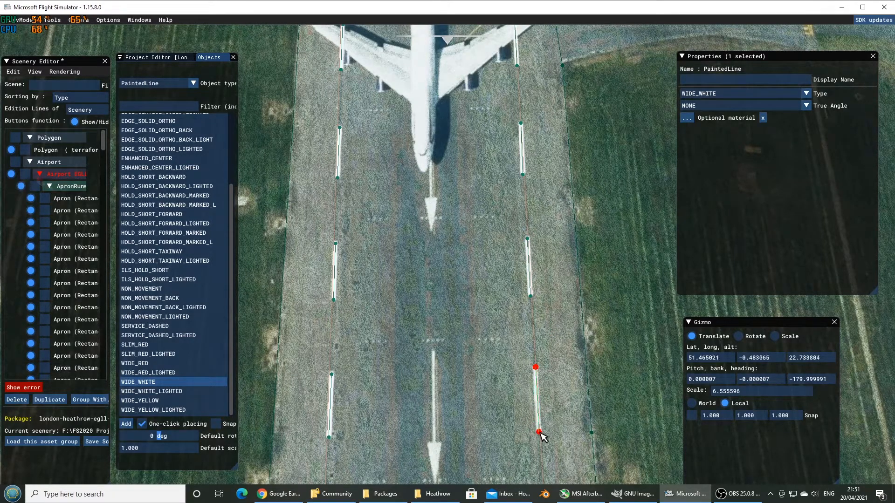
Trace the last right-edge dash just before the 09 R threshold bar with a WIDE_WHITE painted line
key(s)
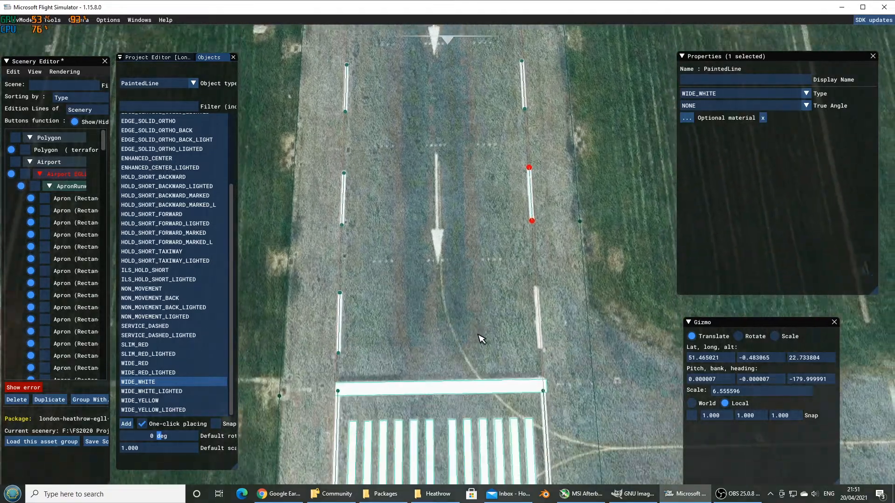
click(550, 263)
click(534, 227)
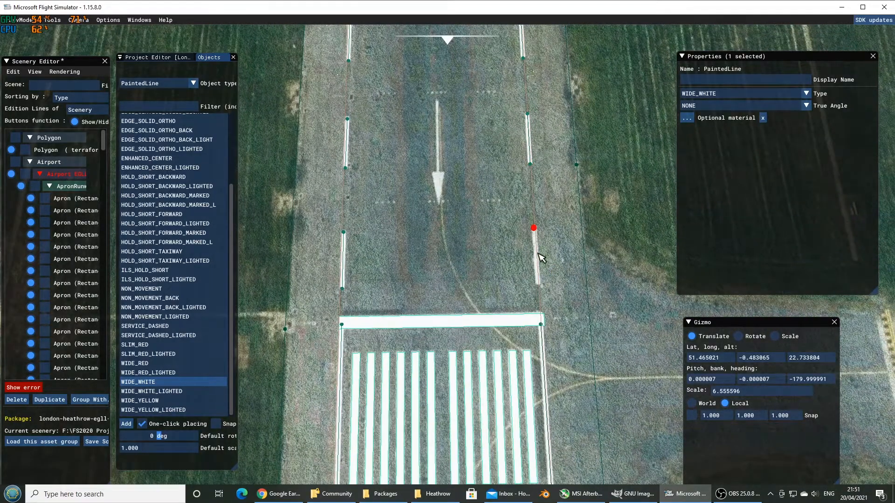
double_click(538, 284)
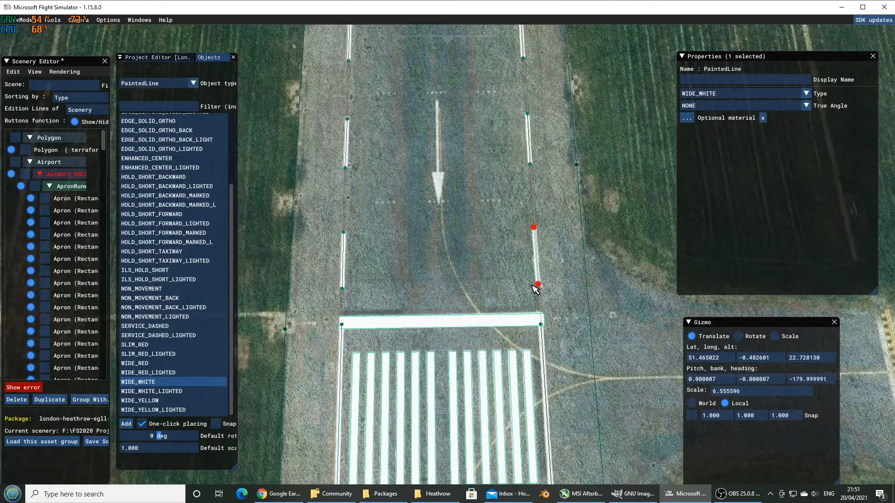
Disable one-click placing and turn off surface drawing for Apron 27R at the 09 L end of the other runway
key(s)
key(r)
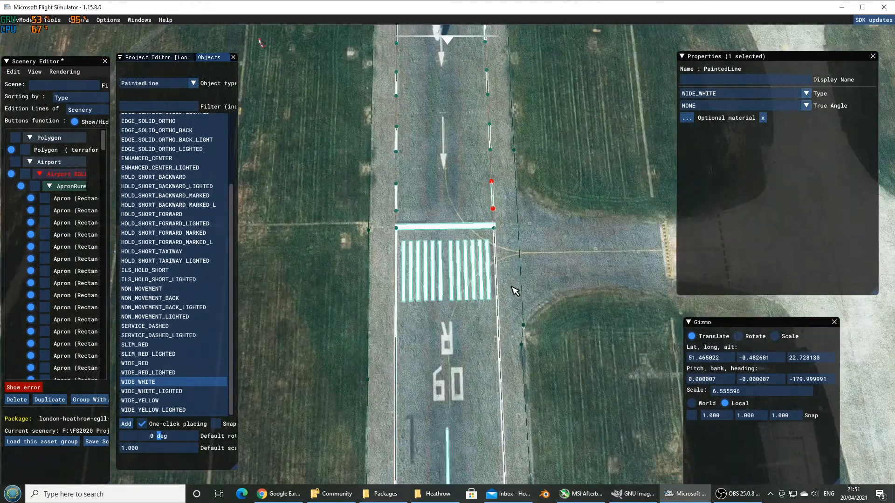
key(r)
key(d)
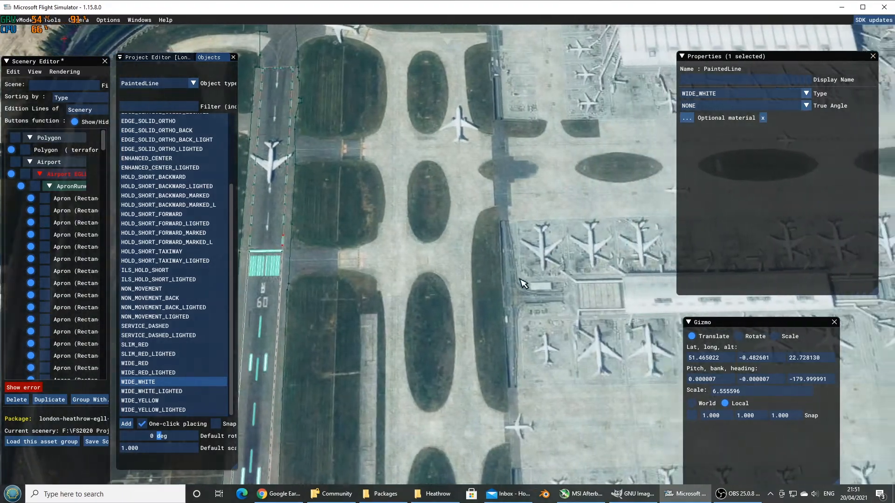
key(a)
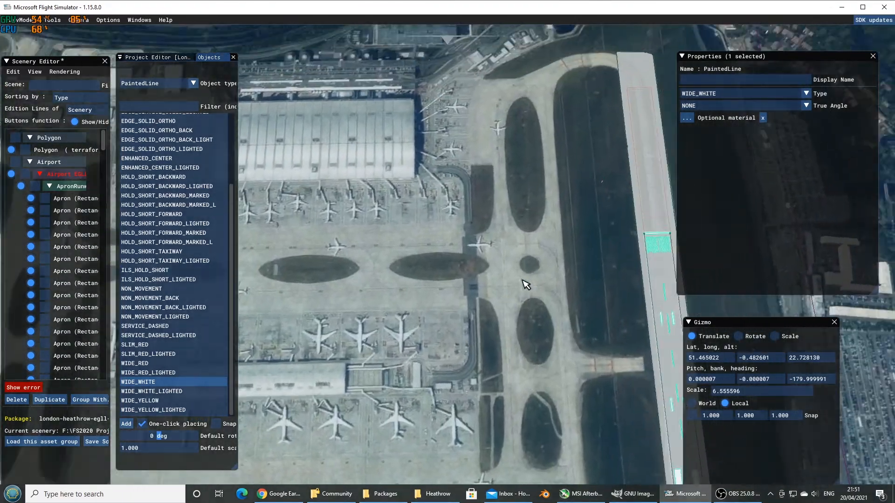
key(f)
key(d)
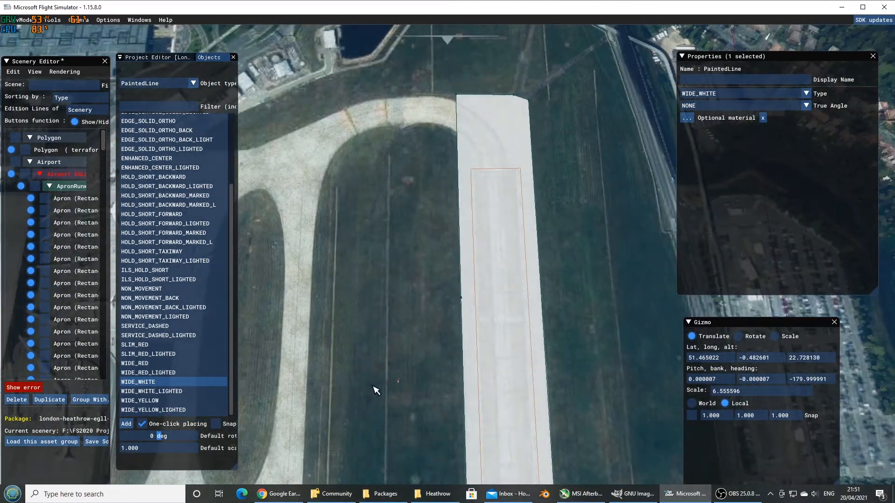
click(142, 424)
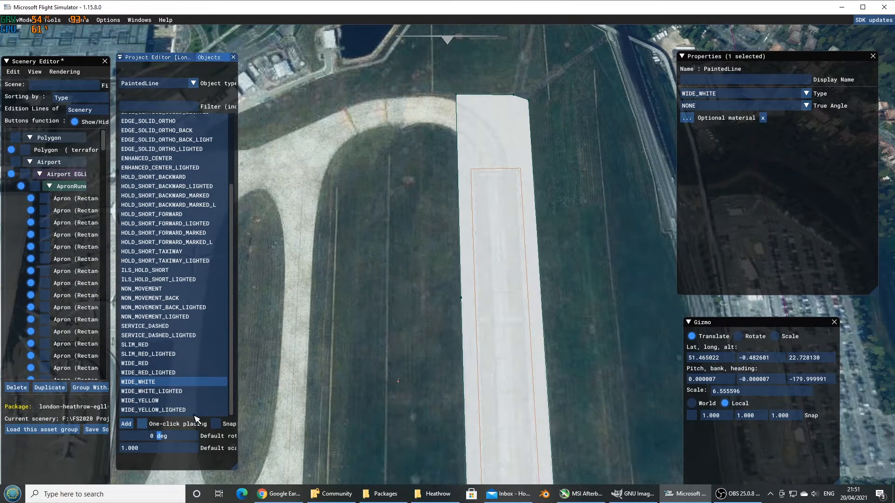
click(514, 263)
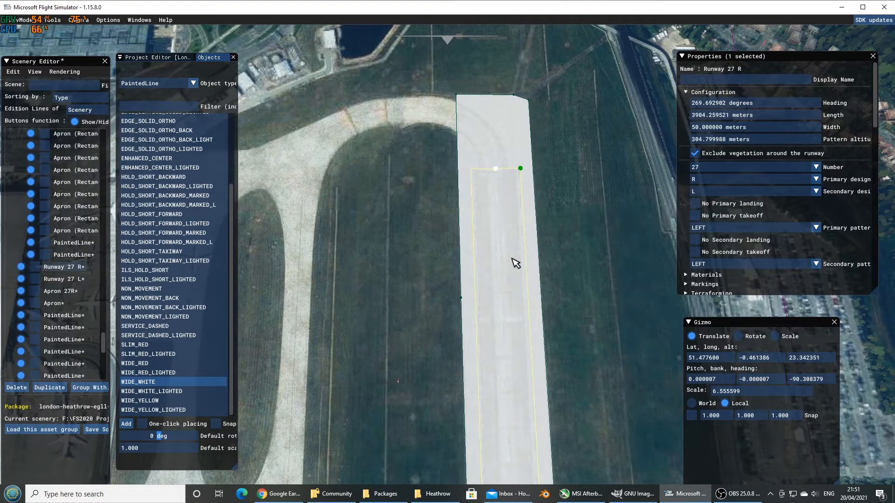
click(516, 263)
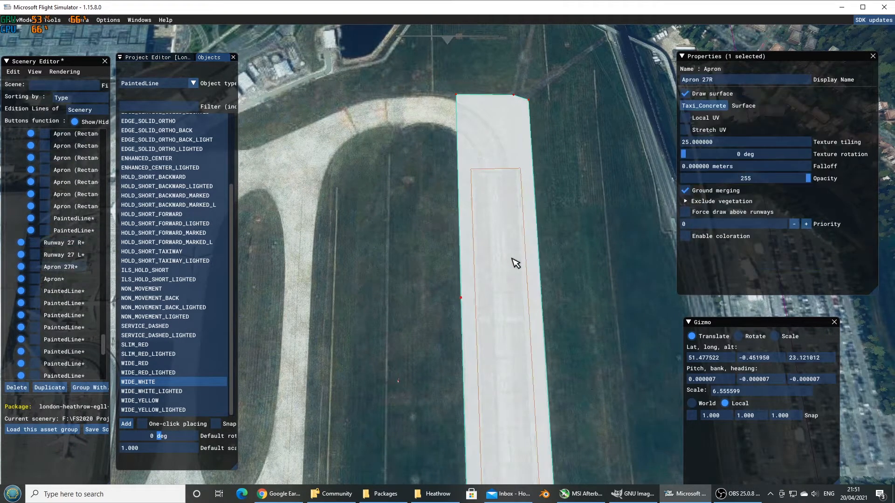
click(693, 97)
Switch to Google Earth and examine the displaced-threshold markings at the 09 L end of the northern runway
scroll(535, 323, up, 3)
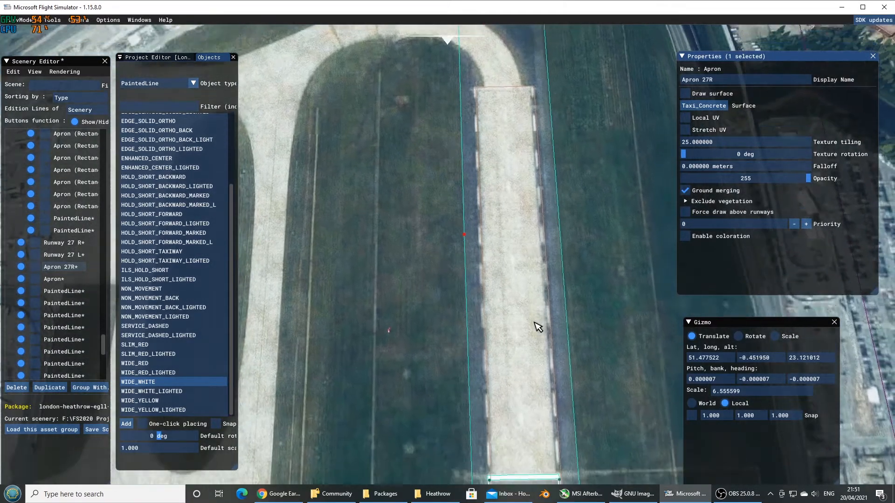
key(s)
scroll(534, 324, up, 2)
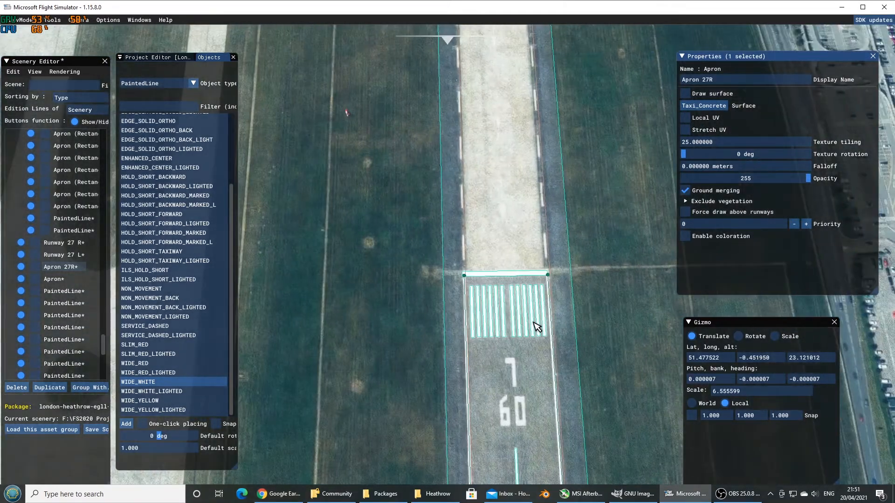
key(w)
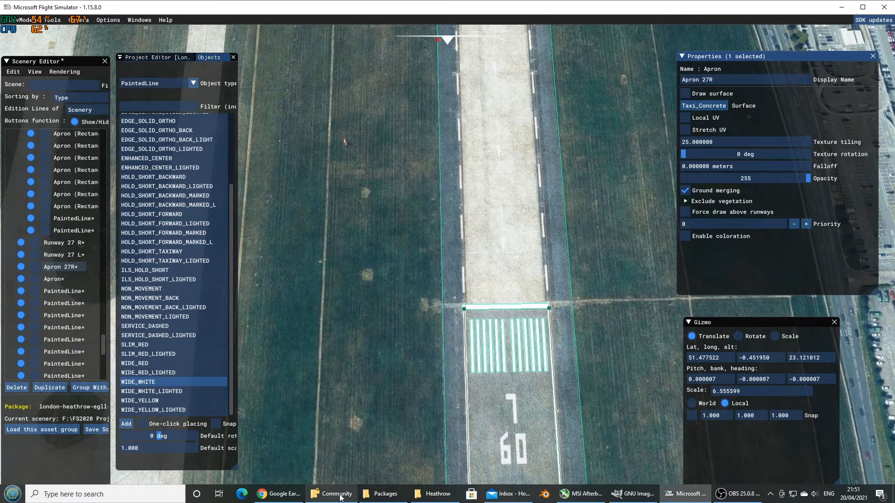
click(291, 493)
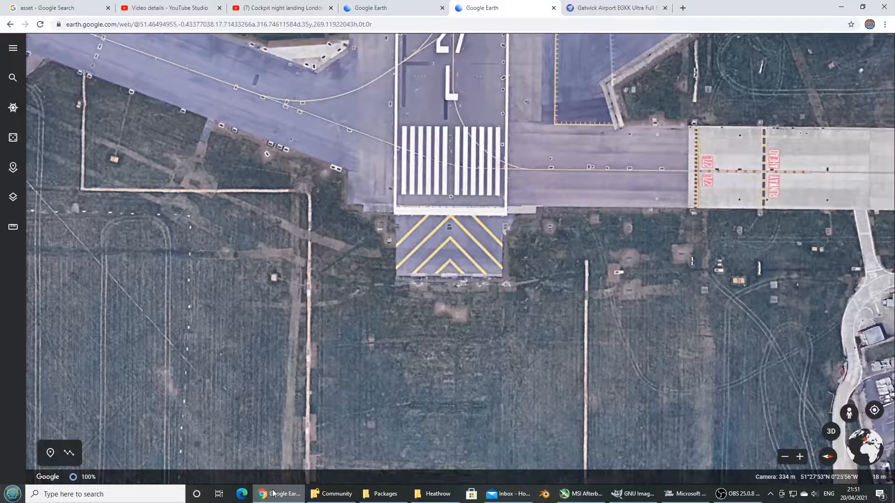
scroll(538, 142, down, 3)
scroll(539, 142, down, 2)
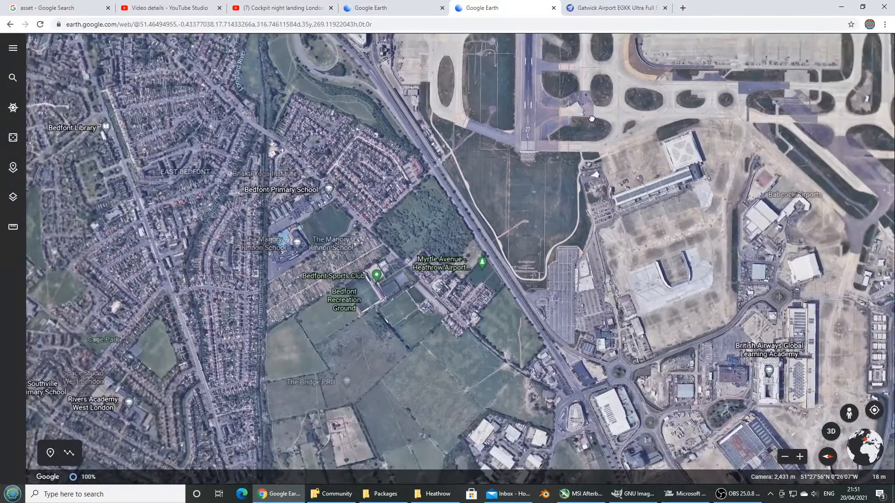
drag(689, 145, 368, 210)
drag(527, 93, 518, 301)
drag(520, 223, 524, 324)
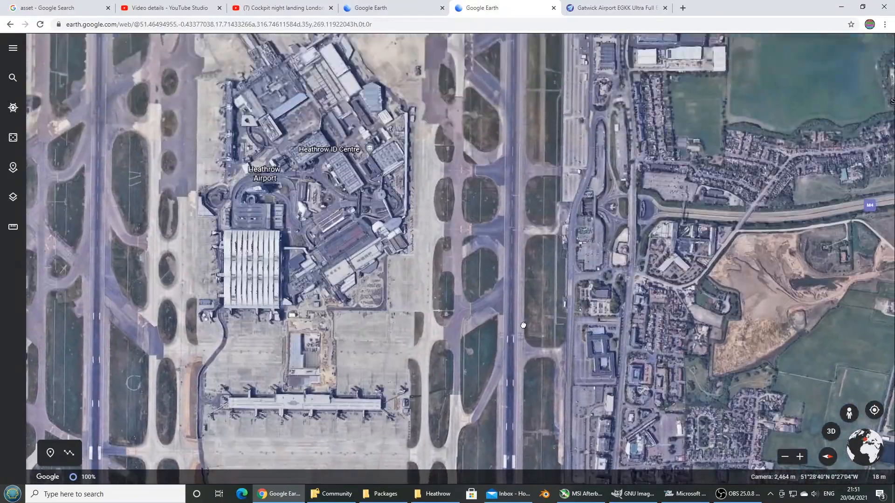
drag(521, 135, 525, 321)
drag(541, 133, 524, 298)
scroll(497, 262, up, 5)
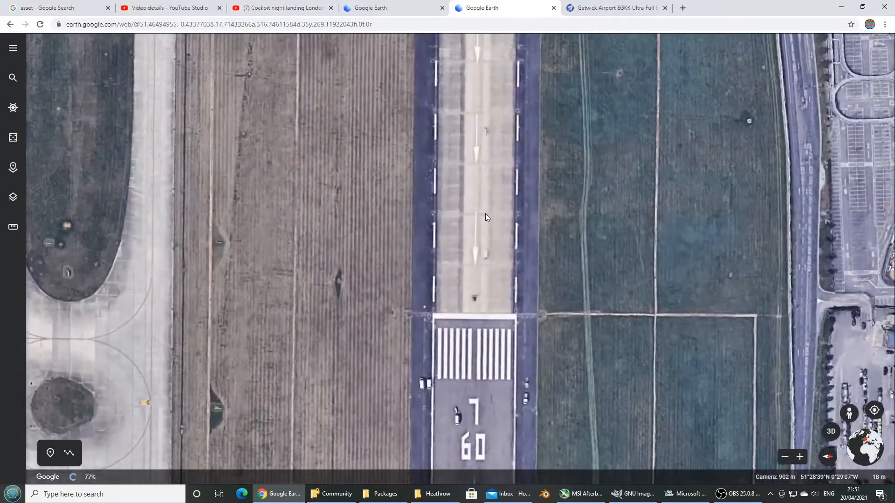
drag(485, 214, 534, 340)
scroll(535, 332, down, 3)
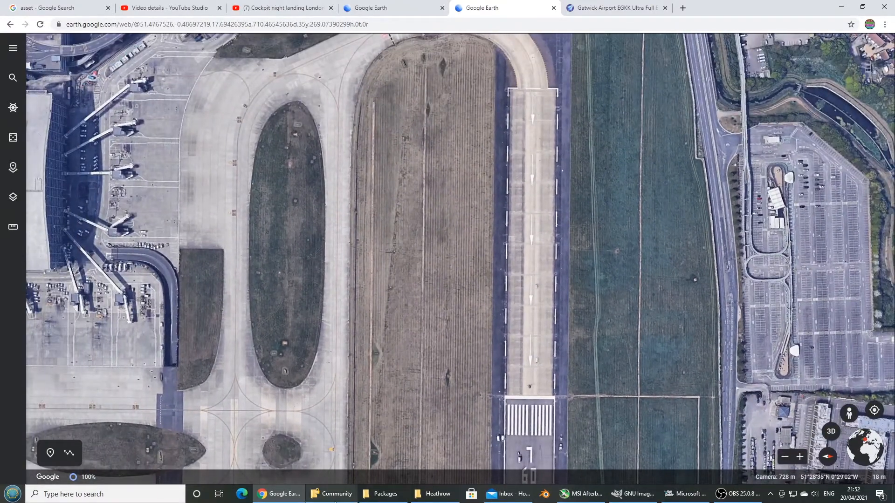
Return to Microsoft Flight Simulator, re-enable one-click placing and trace the left-edge dash nearest the 09 L threshold bar with a WIDE_WHITE line
click(678, 497)
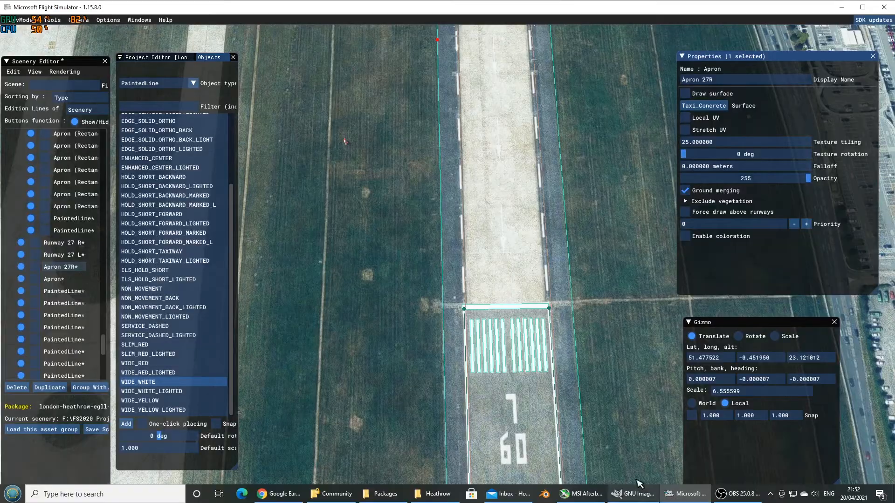
scroll(459, 270, up, 3)
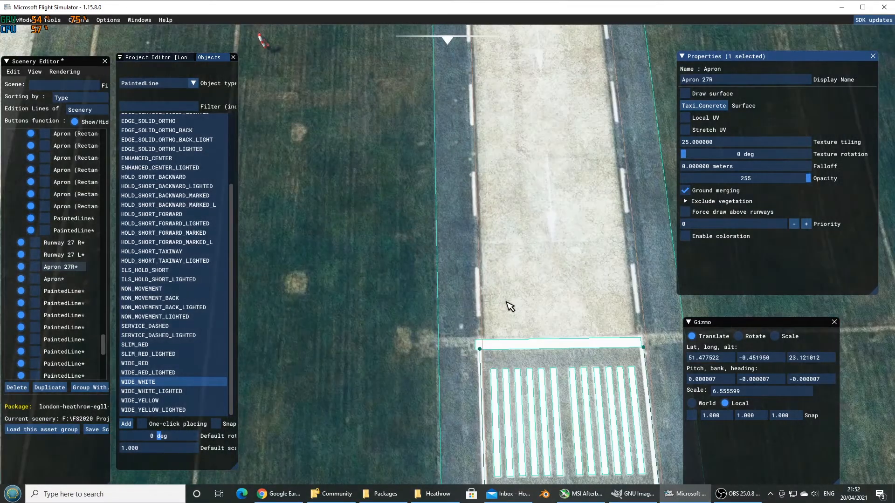
click(507, 309)
click(141, 423)
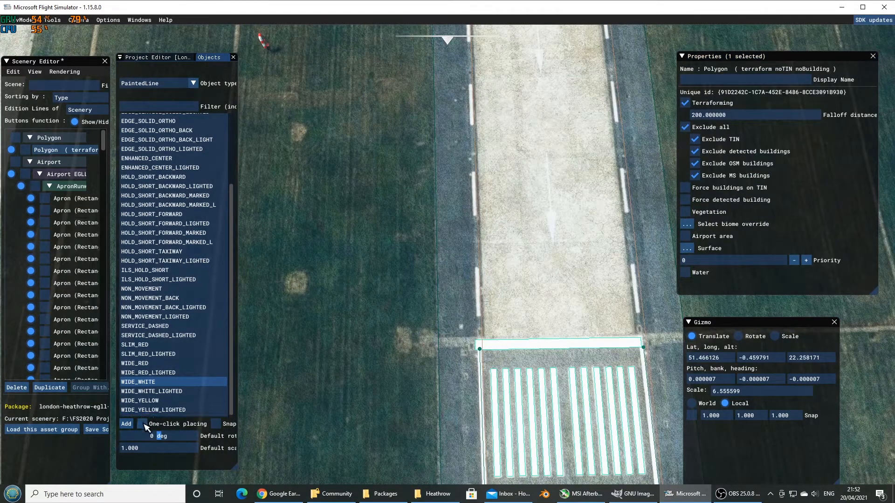
click(496, 305)
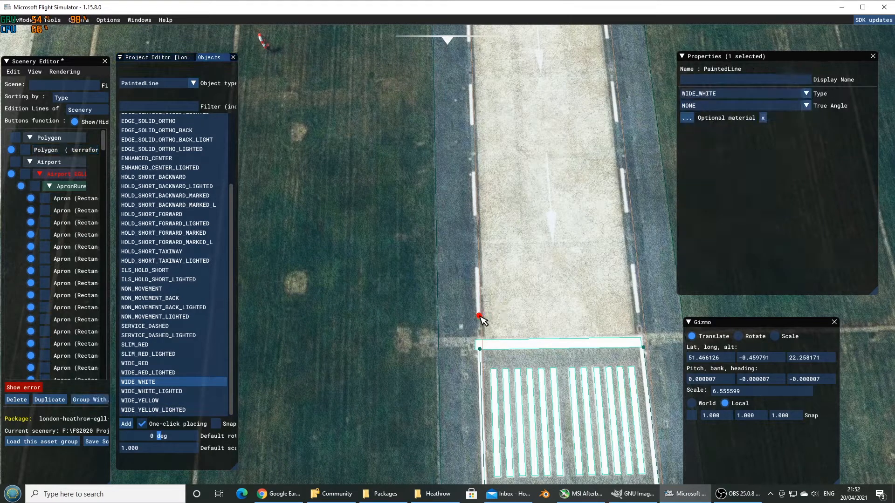
click(478, 315)
click(477, 270)
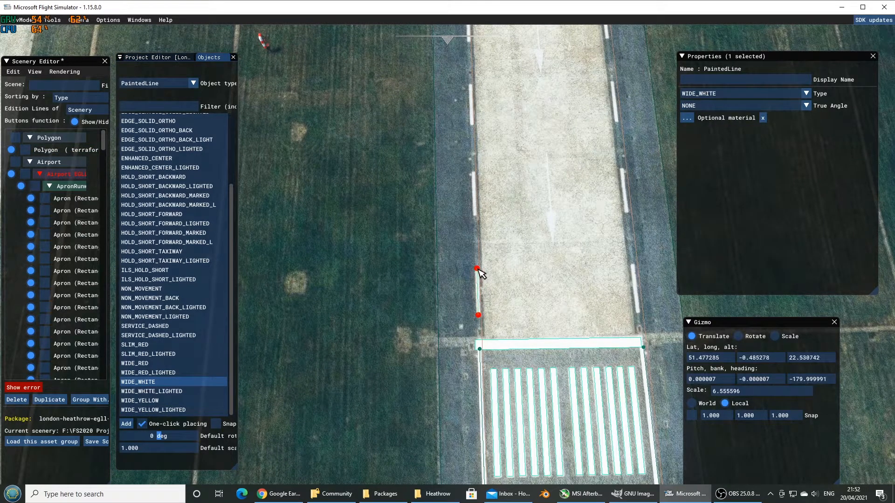
Trace the second and third left-edge dashes before the 09 L threshold bar with WIDE_WHITE painted lines
click(475, 215)
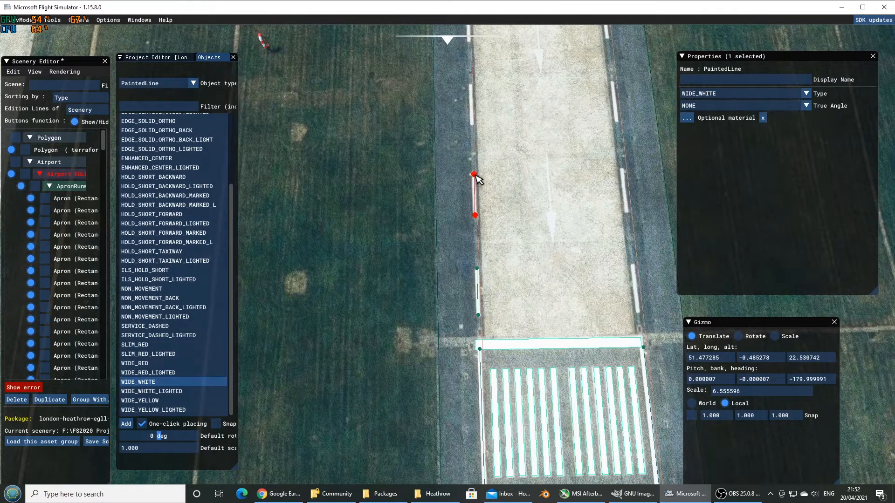
click(474, 174)
key(w)
click(472, 244)
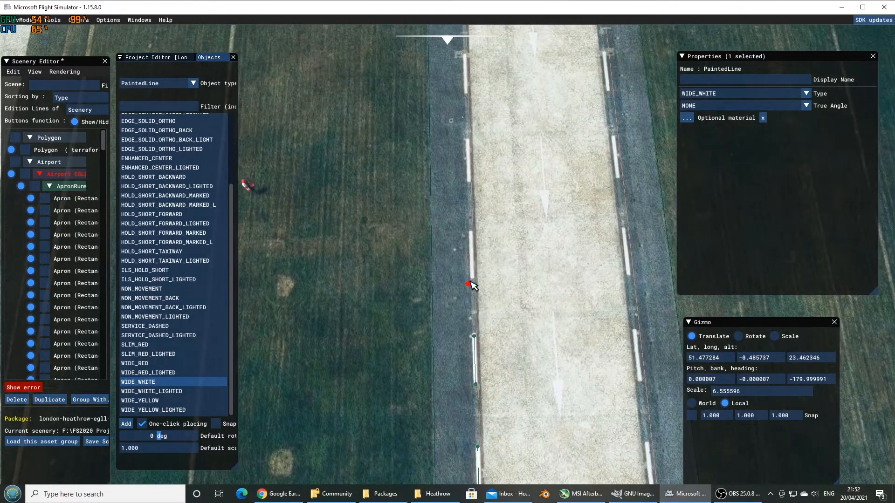
click(472, 279)
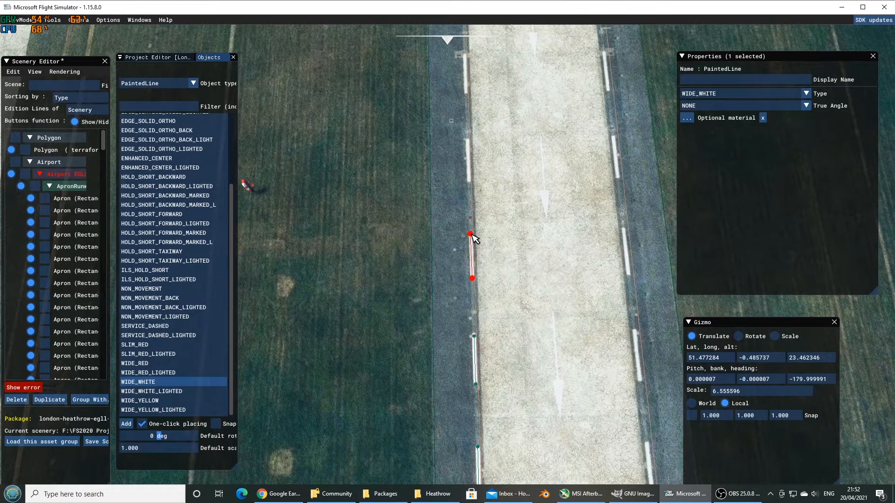
click(470, 233)
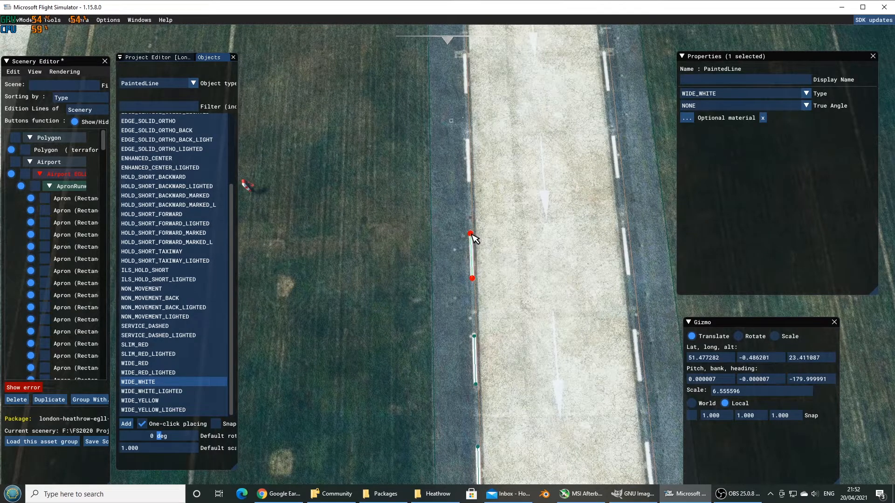
Trace the fourth and fifth left-edge dashes from the 09 L threshold bar with WIDE_WHITE painted lines
click(469, 182)
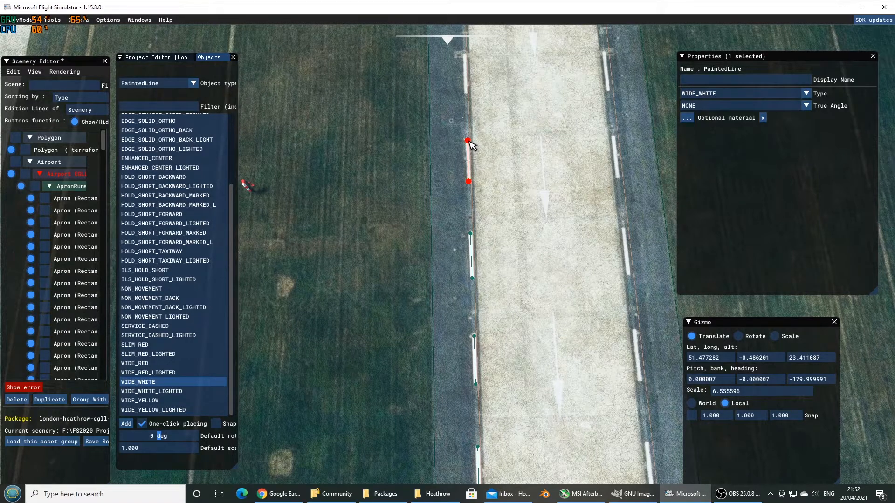
click(468, 141)
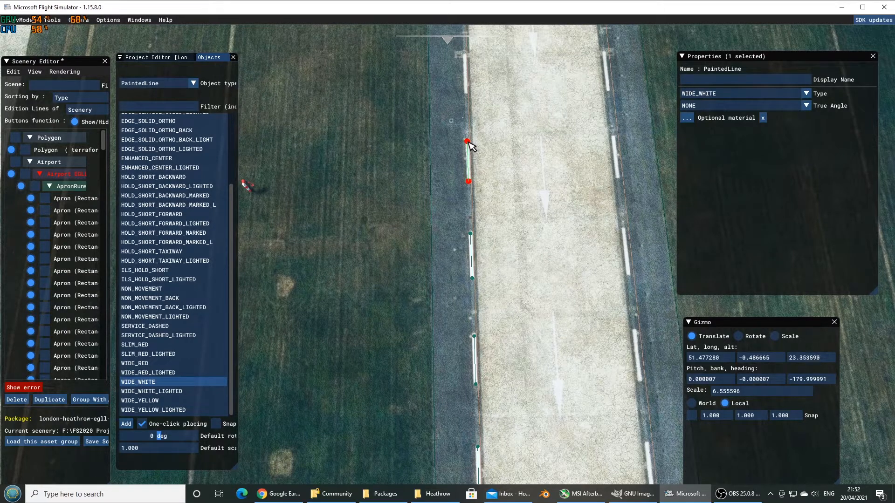
key(w)
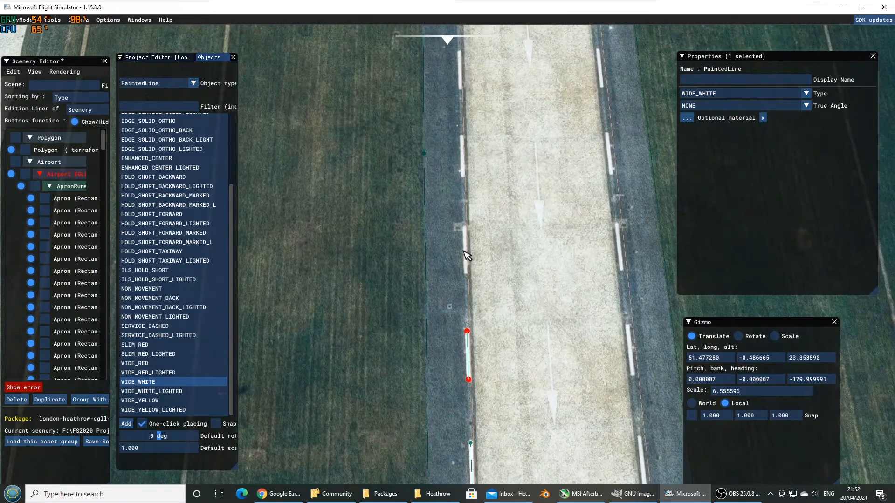
click(465, 268)
click(464, 228)
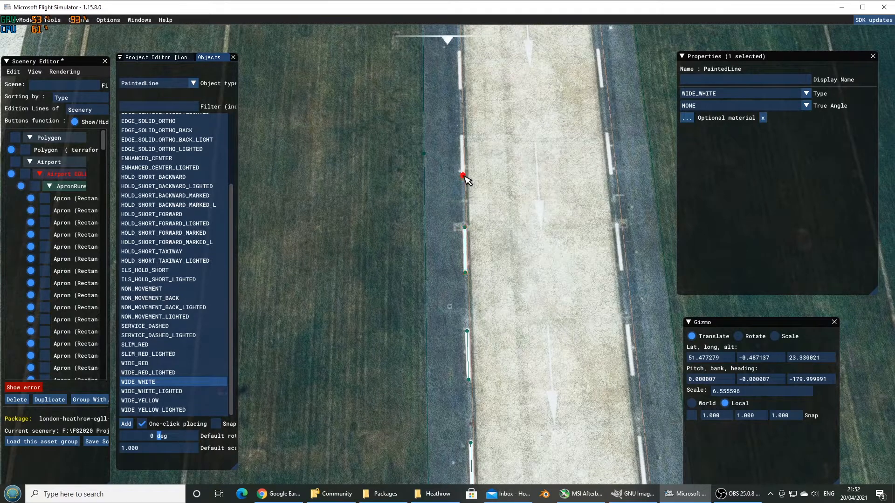
Trace the sixth and seventh left-edge dashes from the 09 L threshold bar with WIDE_WHITE painted lines
click(463, 137)
key(w)
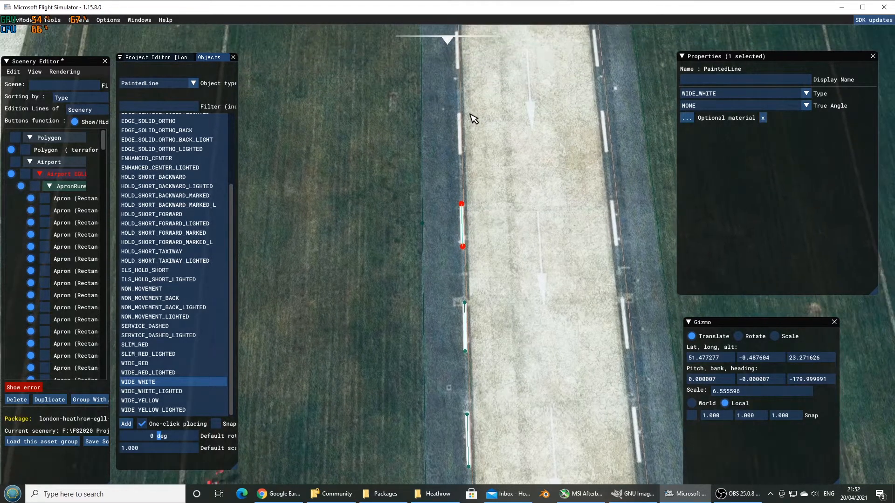
key(w)
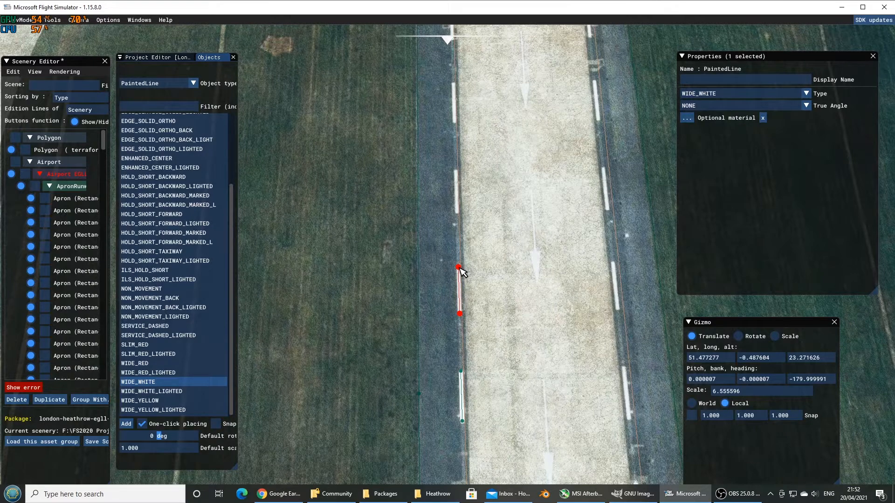
click(459, 267)
Trace the last two left-edge dashes before the runway-end corner marking with WIDE_WHITE painted lines
click(457, 212)
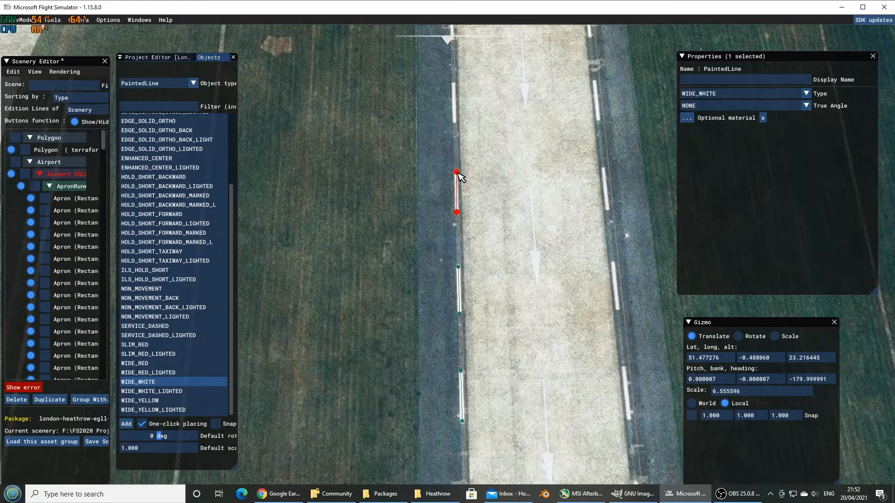
double_click(457, 172)
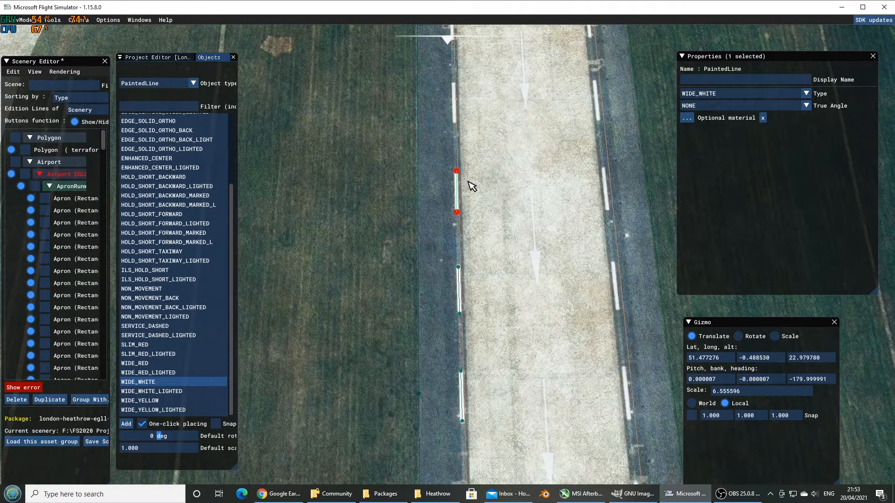
key(w)
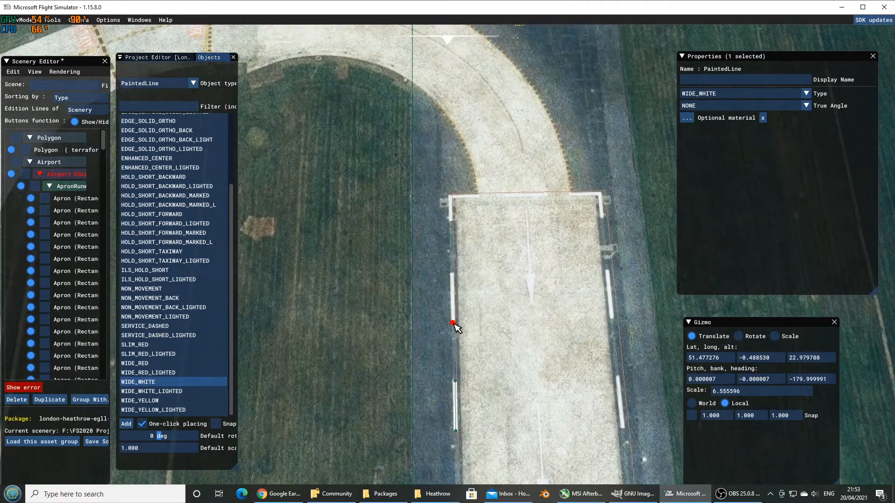
click(453, 322)
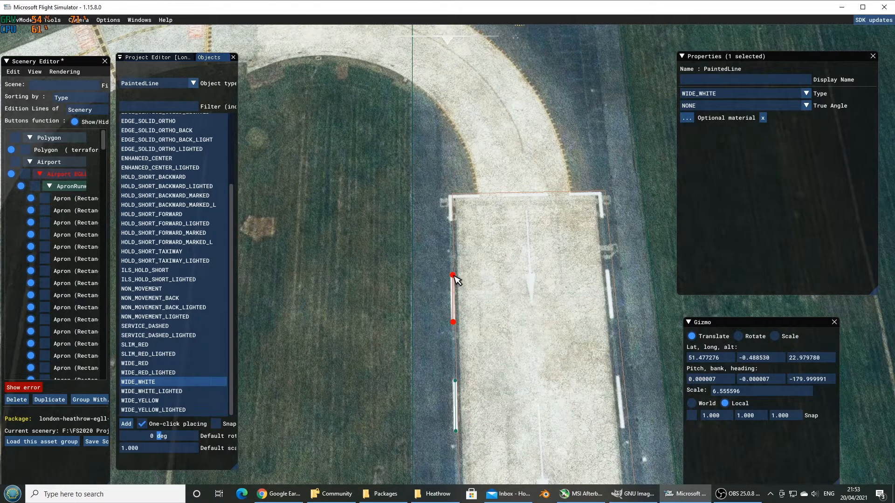
double_click(453, 275)
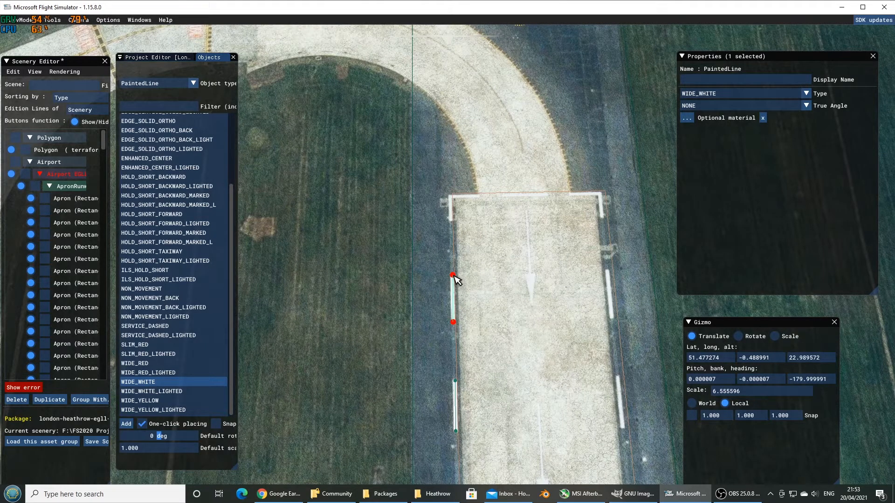
Trace the L-shaped left corner marking at the pavement end of 09 L as one WIDE_WHITE painted line
click(450, 220)
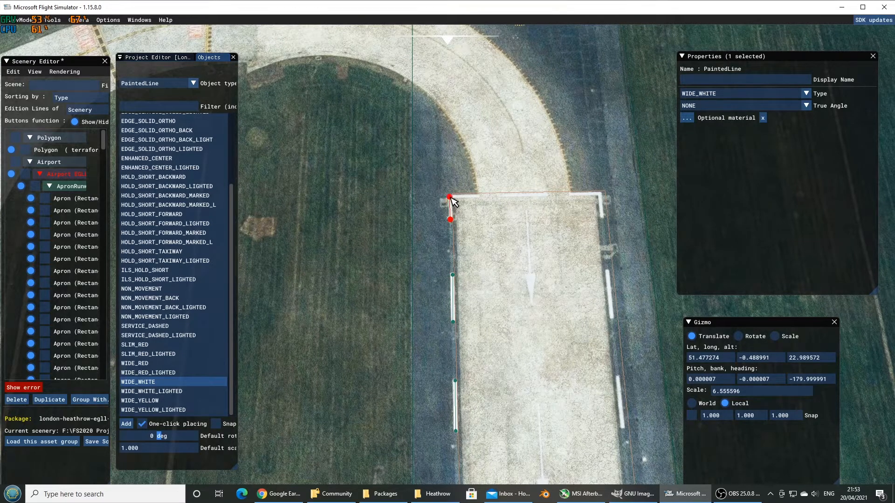
click(451, 197)
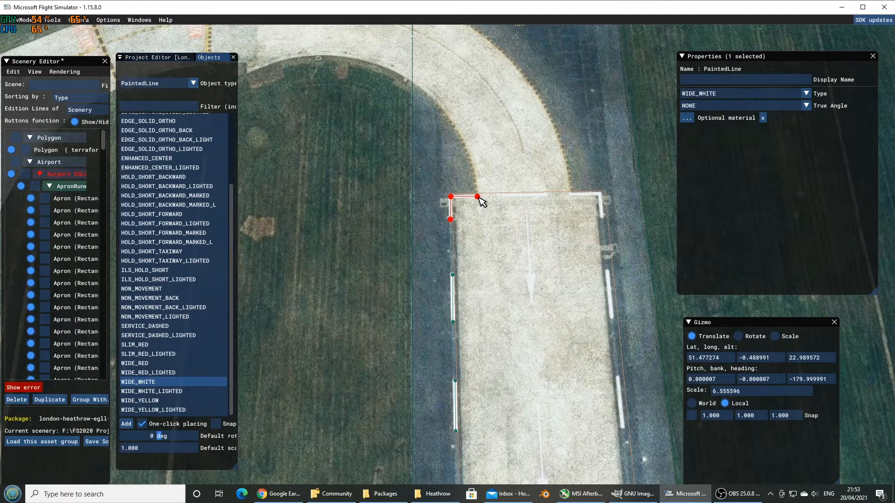
click(477, 196)
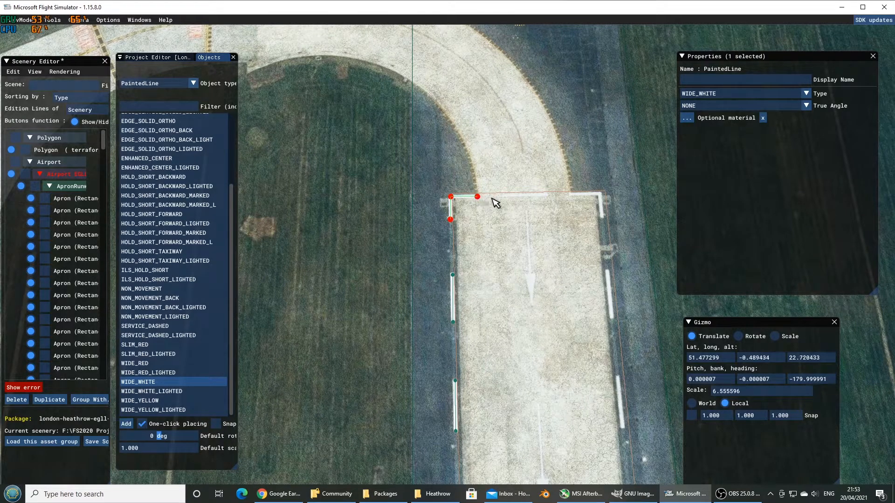
right_click(512, 198)
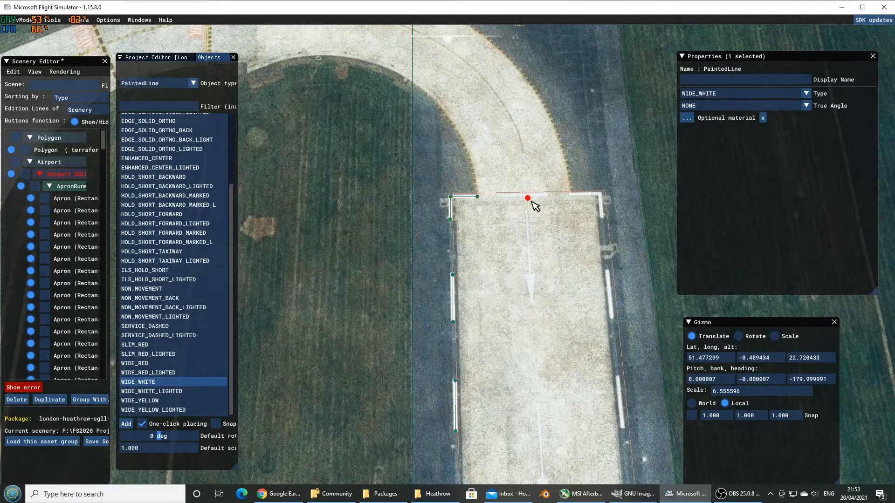
Paint a WIDE_WHITE dash across the middle of the runway end and trace the L-shaped right corner marking
click(502, 196)
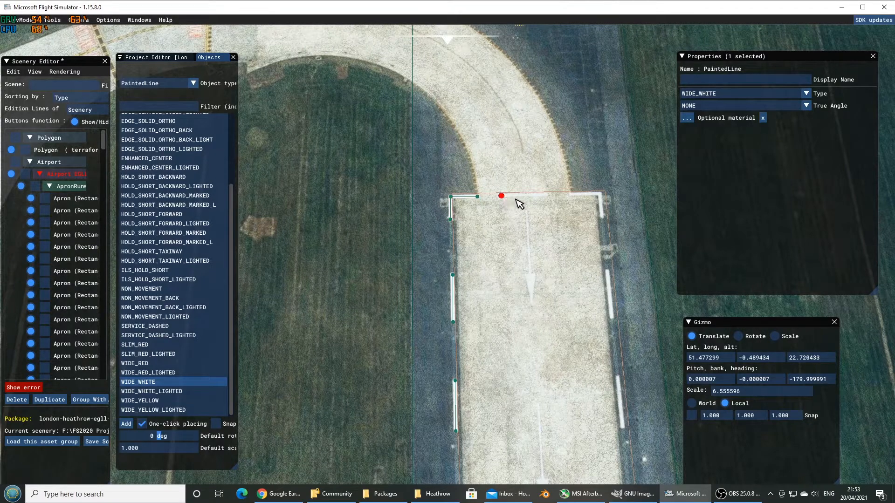
click(545, 195)
right_click(579, 202)
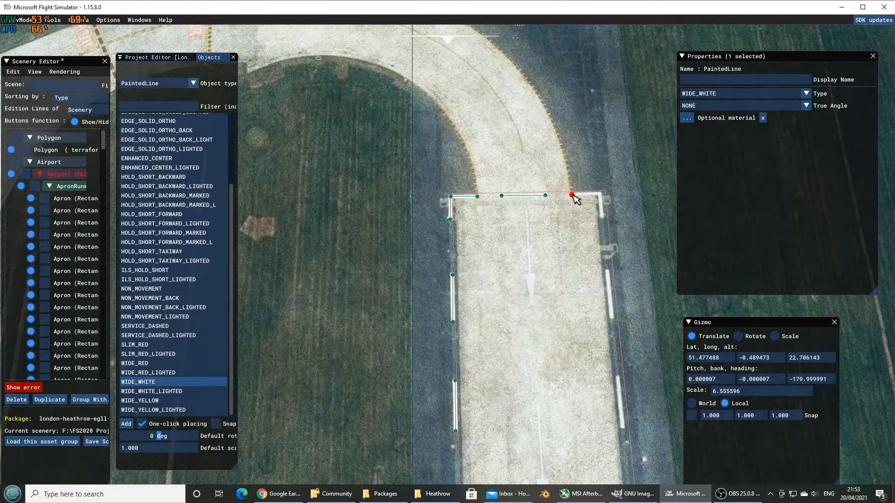
click(572, 195)
click(600, 194)
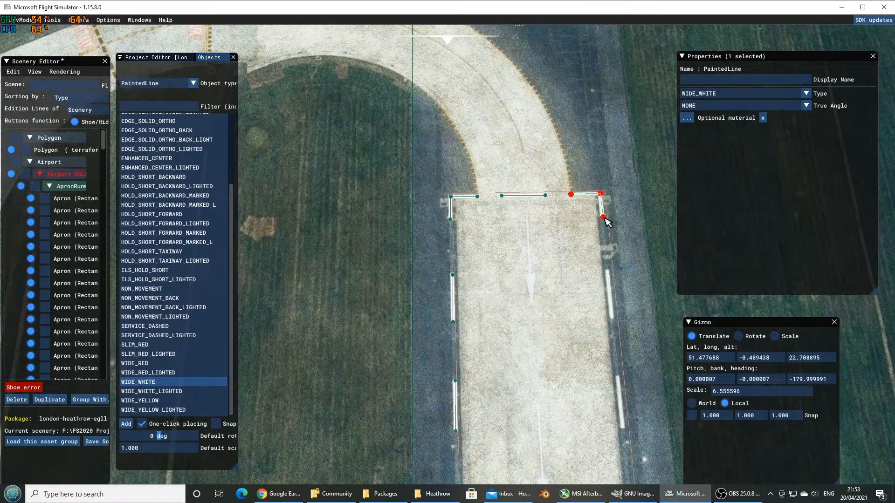
click(604, 217)
Trace the first two right-edge dashes after the runway-end corner with WIDE_WHITE painted lines
key(s)
key(d)
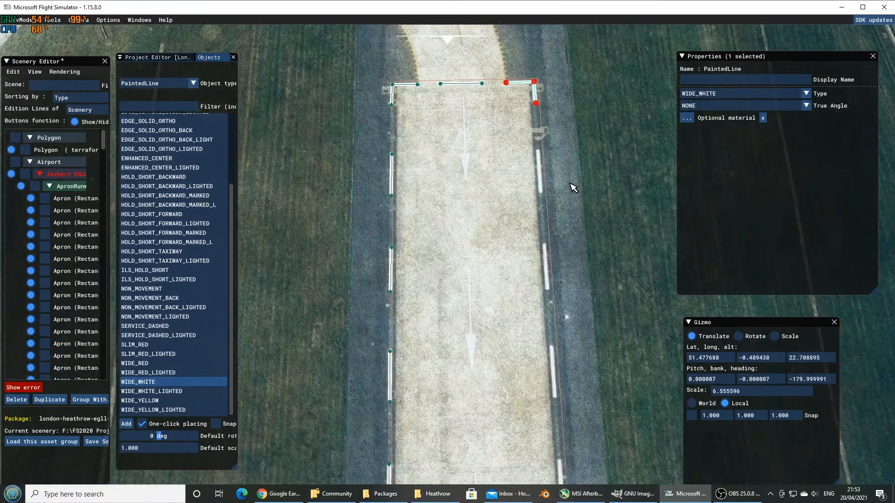
click(539, 152)
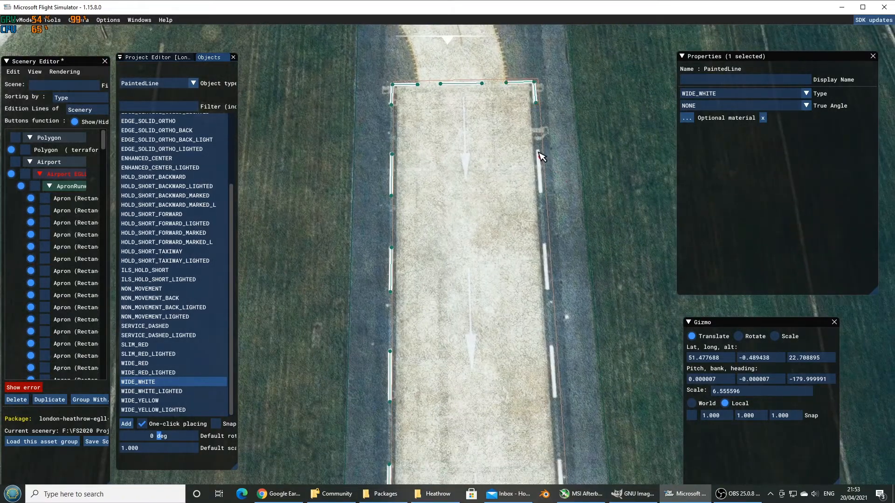
click(540, 192)
click(550, 235)
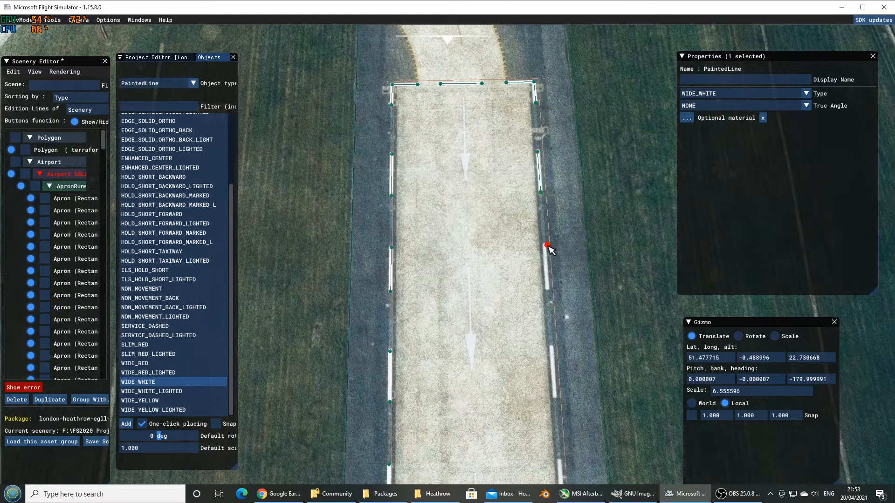
click(545, 246)
click(547, 289)
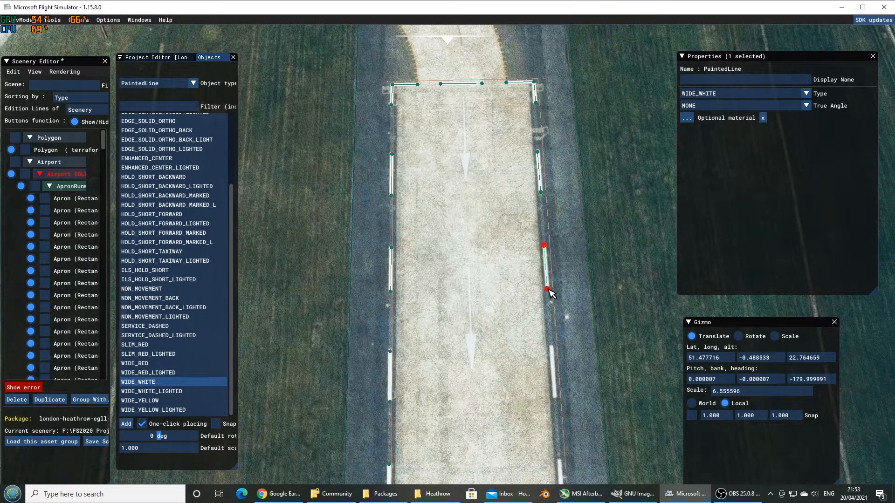
Trace the third and fourth right-edge dashes from the runway-end corner with WIDE_WHITE painted lines
click(551, 347)
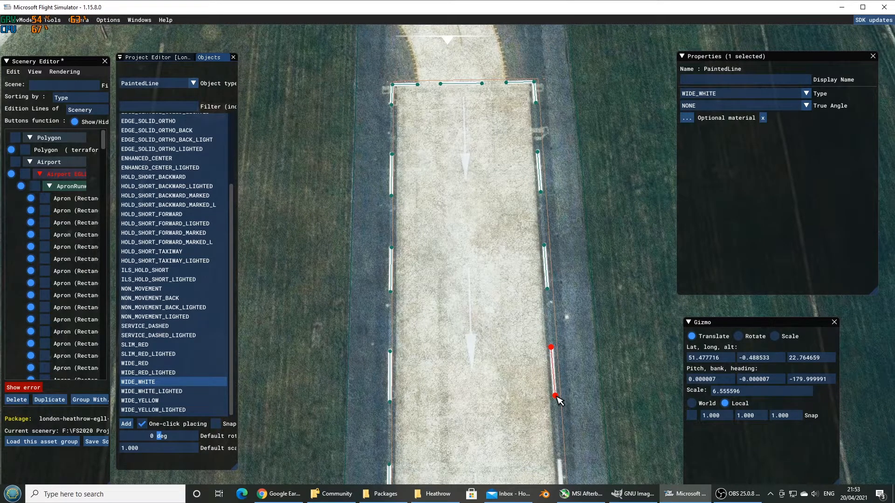
click(556, 396)
key(s)
click(570, 332)
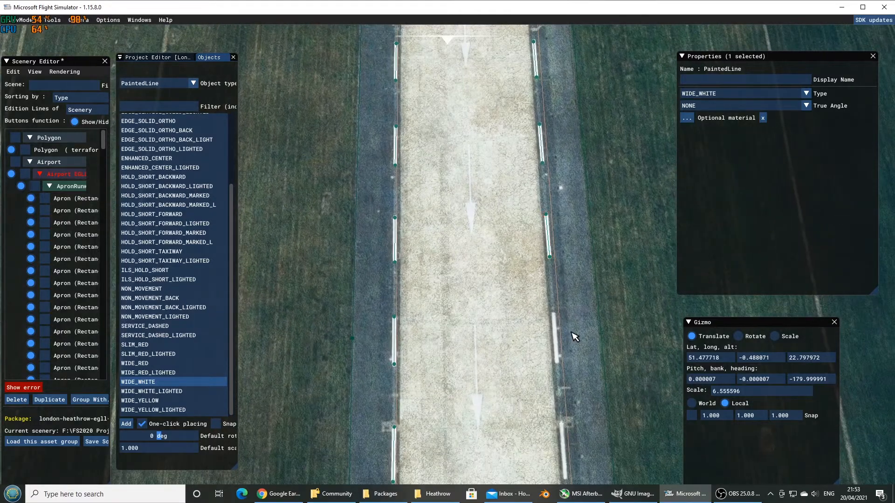
click(552, 317)
click(558, 363)
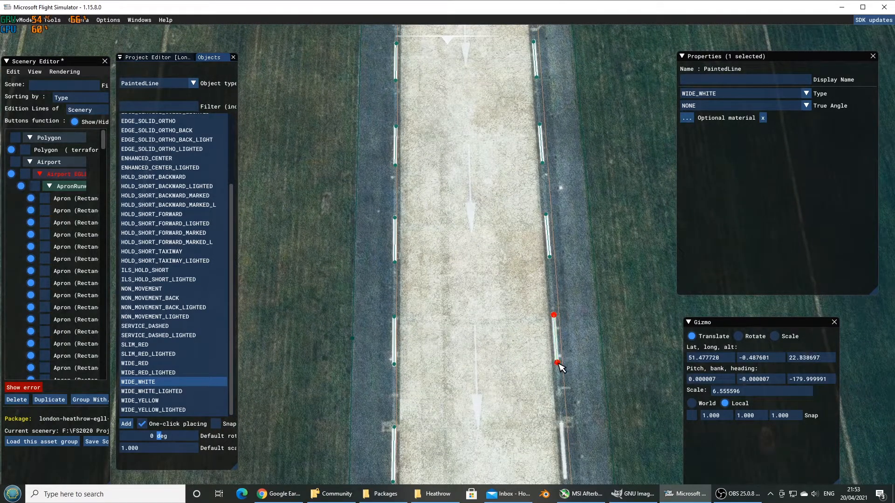
Trace the fifth, sixth and seventh right-edge dashes from the runway-end corner with WIDE_WHITE painted lines
key(s)
click(556, 292)
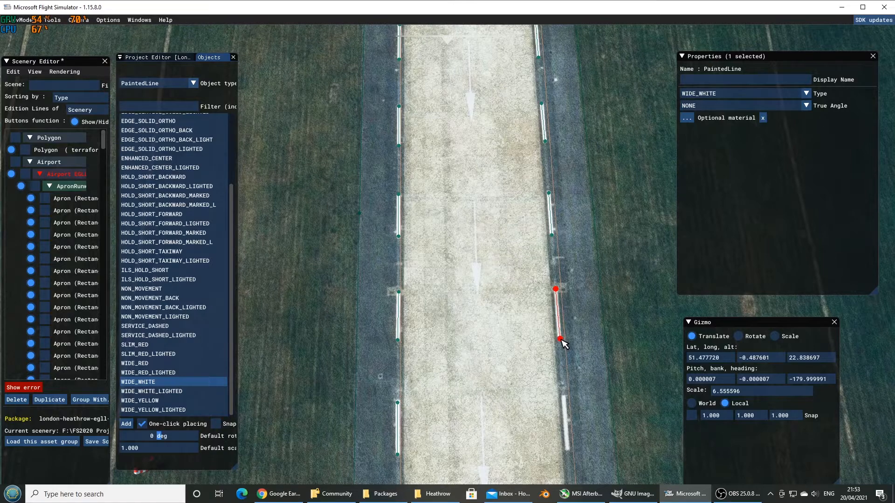
click(560, 340)
key(s)
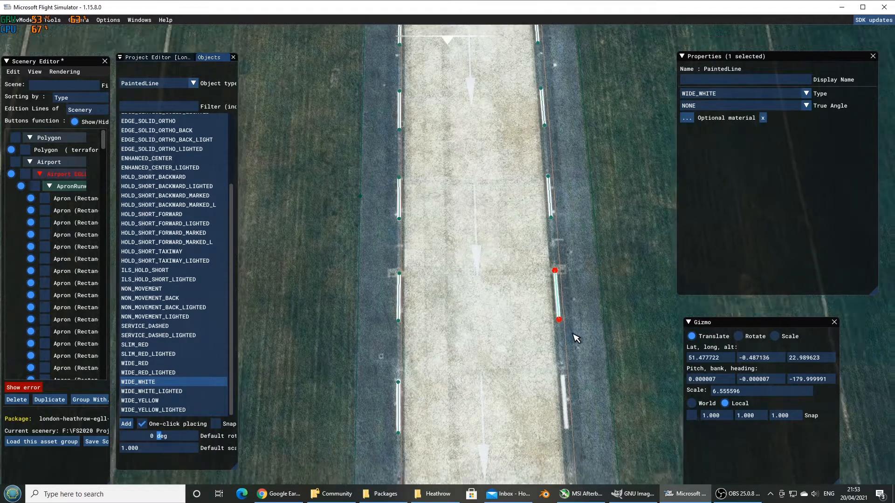
click(559, 270)
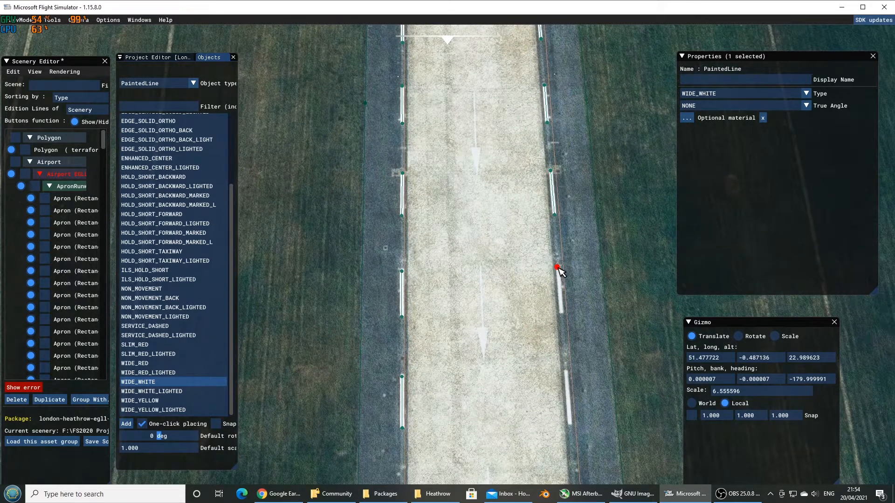
click(561, 314)
click(566, 371)
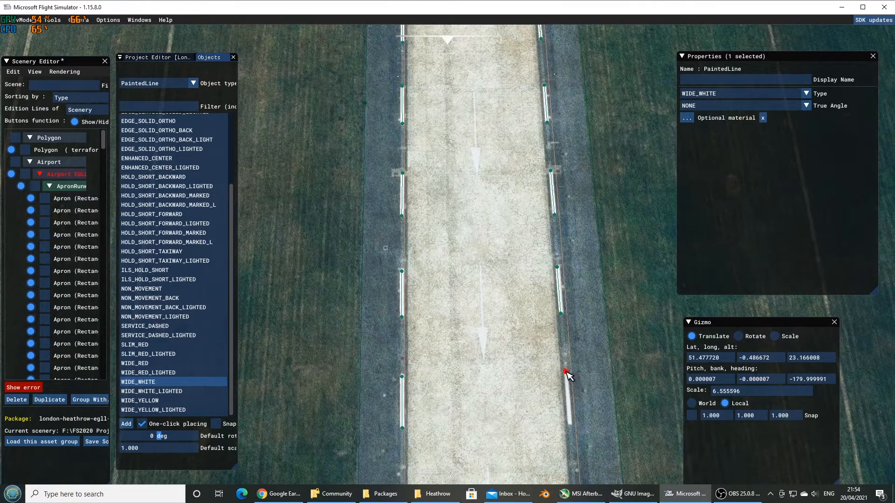
click(569, 423)
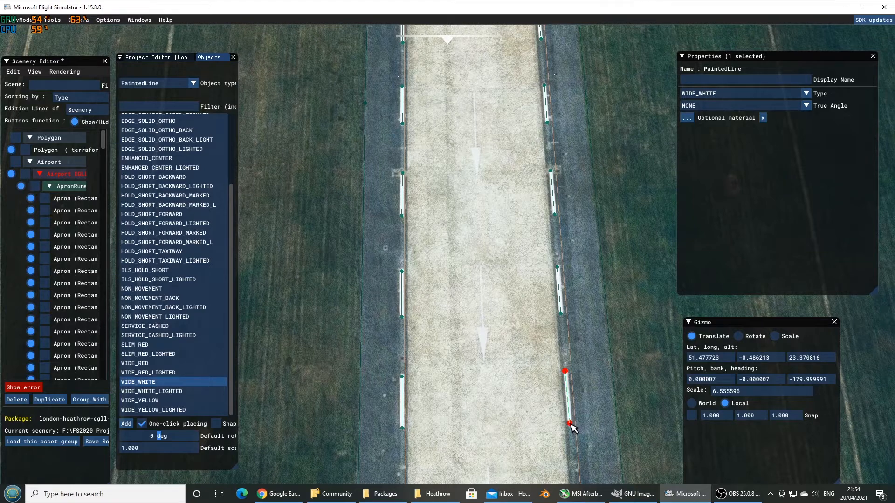
Trace the last two right-edge dashes before the white threshold bar with WIDE_WHITE painted lines and turn off one-click placing
key(s)
key(d)
key(space)
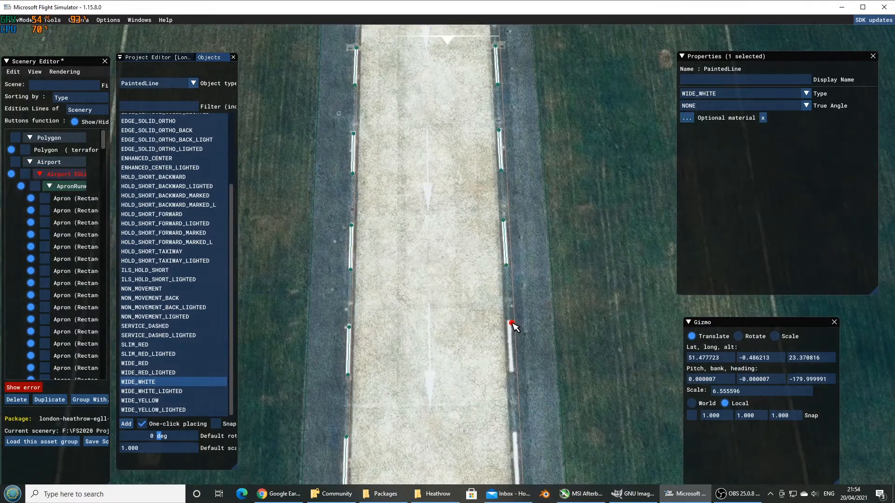
click(510, 322)
click(513, 372)
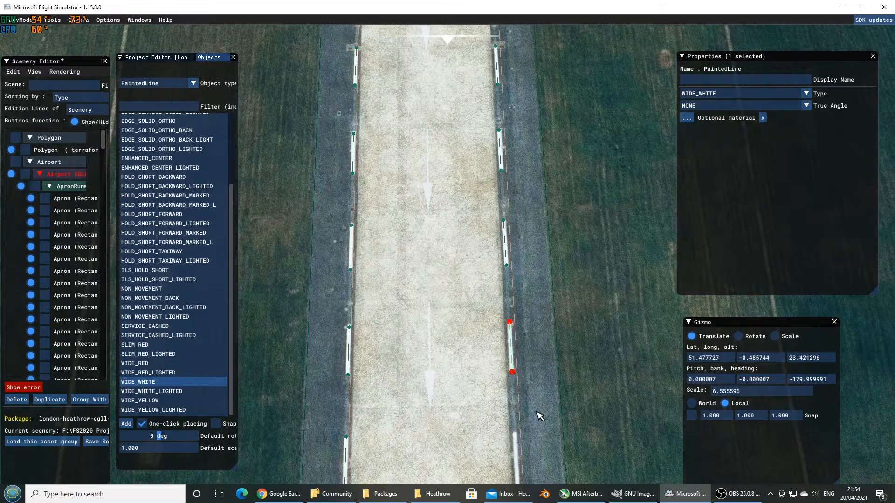
key(s)
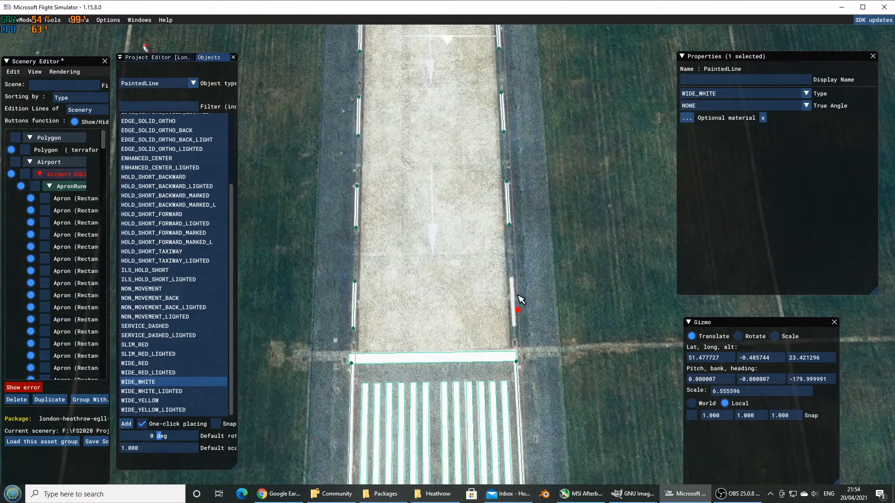
click(511, 280)
click(515, 327)
click(142, 423)
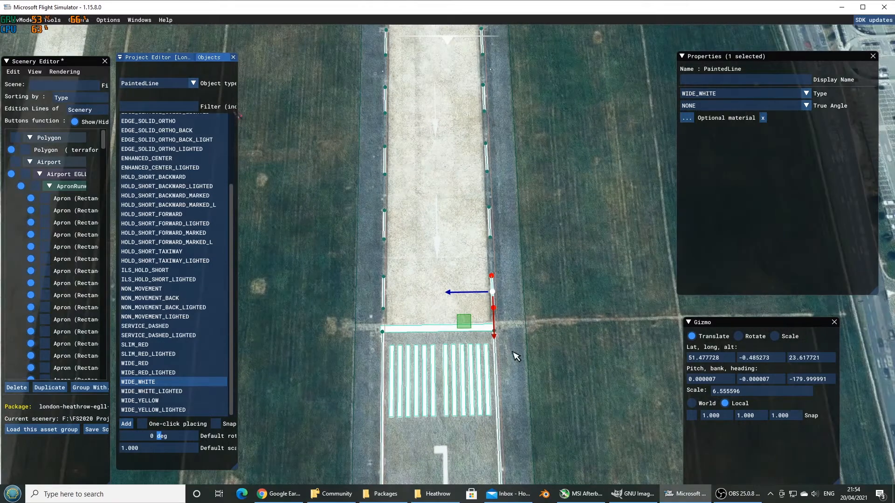
Enable surface drawing for Apron 27R and set the simulation's local time to 6h
click(519, 356)
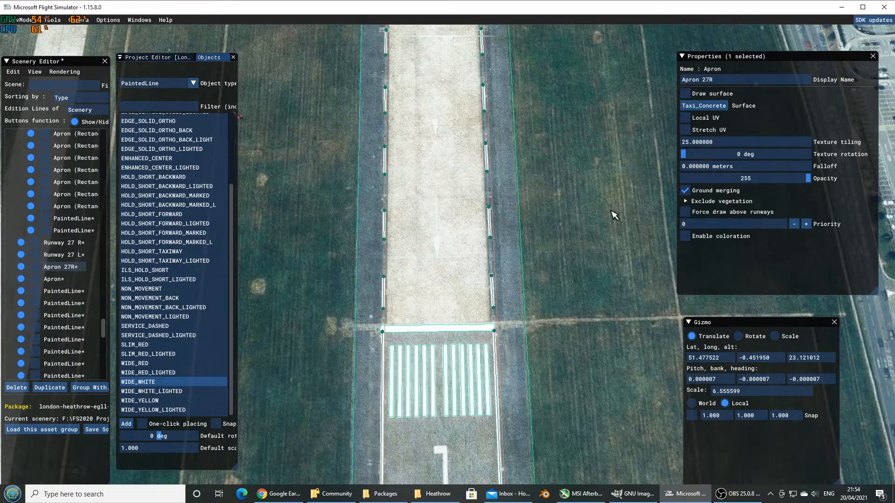
click(685, 94)
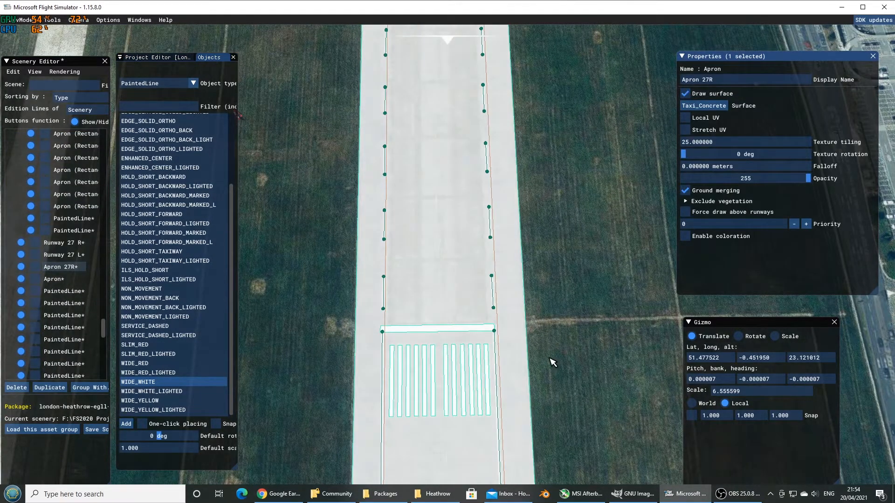
click(108, 20)
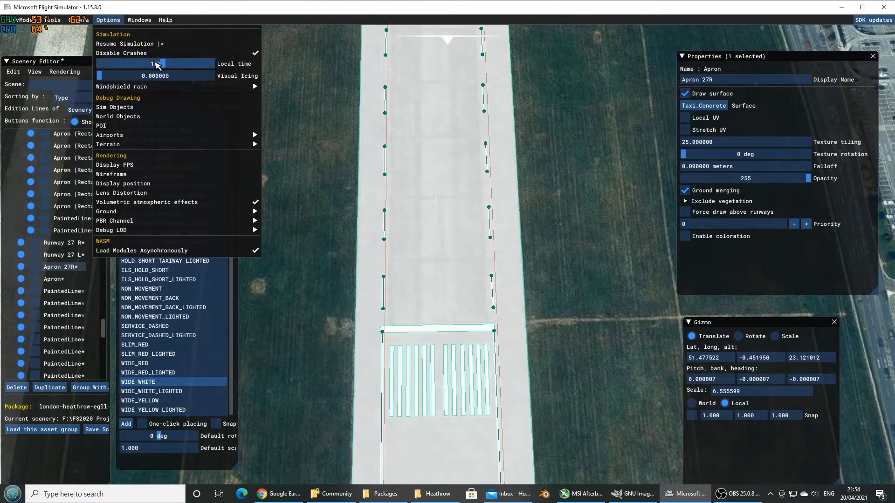
drag(165, 64, 131, 71)
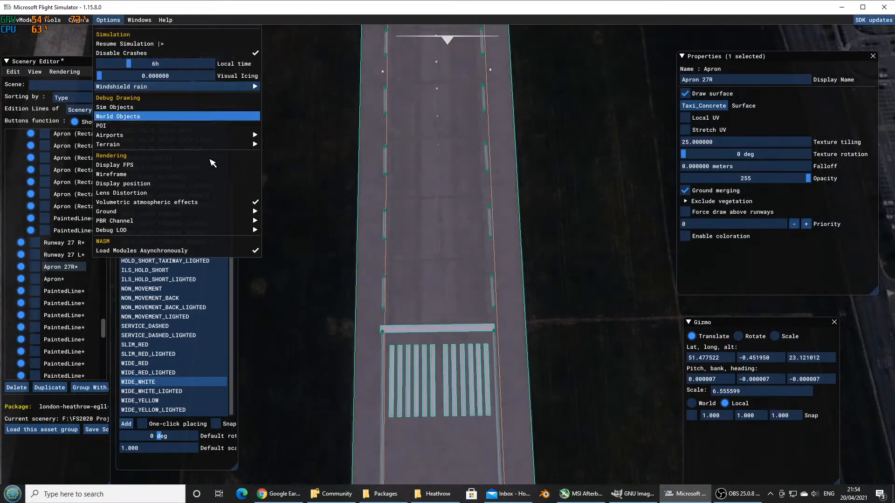
click(579, 376)
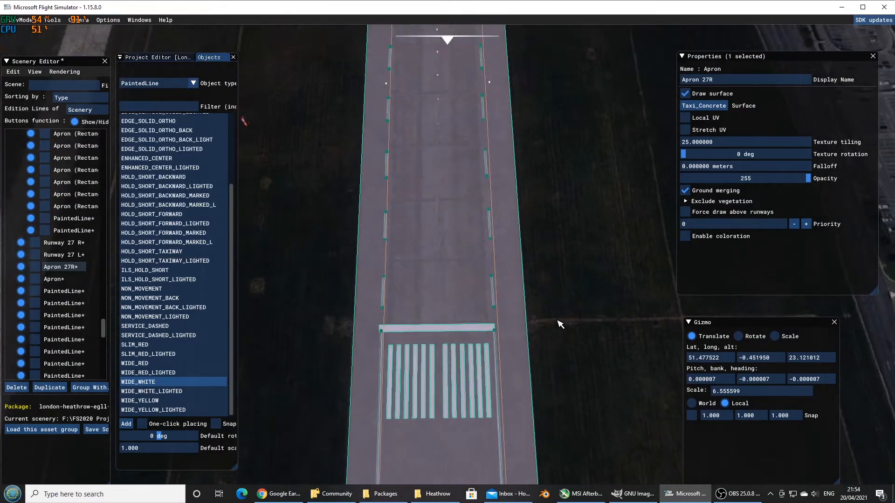
Examine the displaced-threshold markings and runway lights in the dawn light from beyond the runway end
right_drag(559, 264, 580, 335)
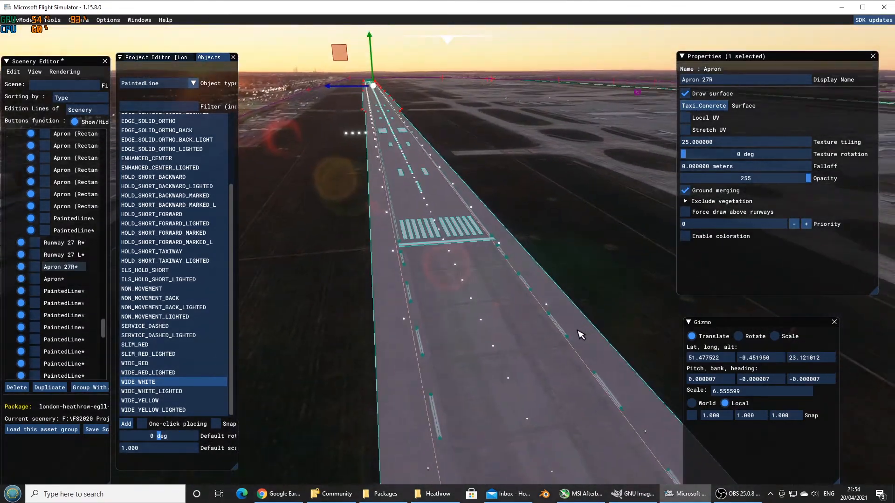
key(s)
key(d)
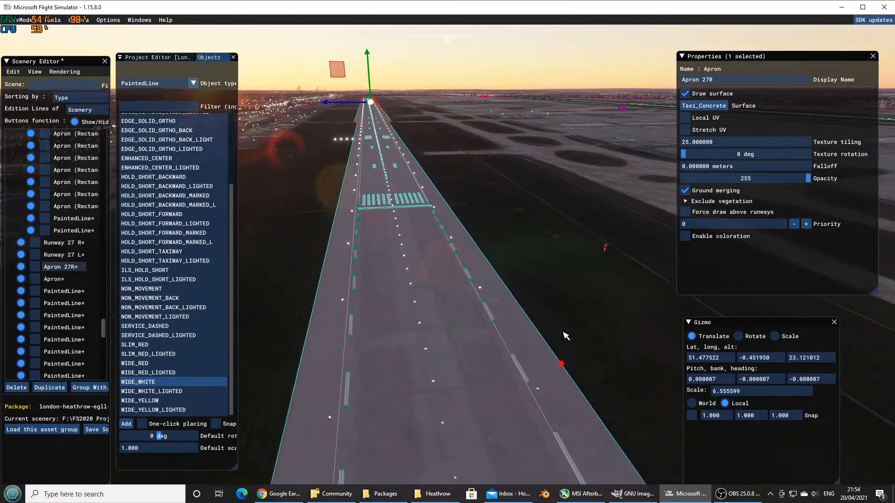
key(a)
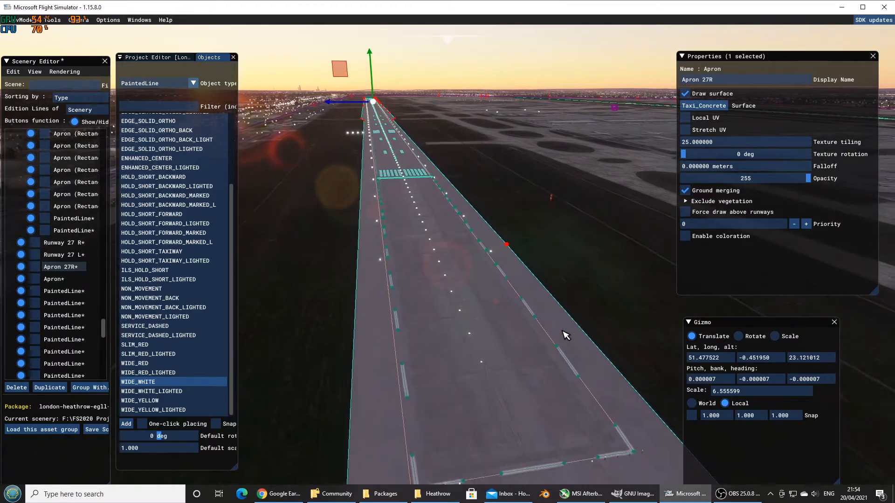
right_drag(567, 353, 512, 392)
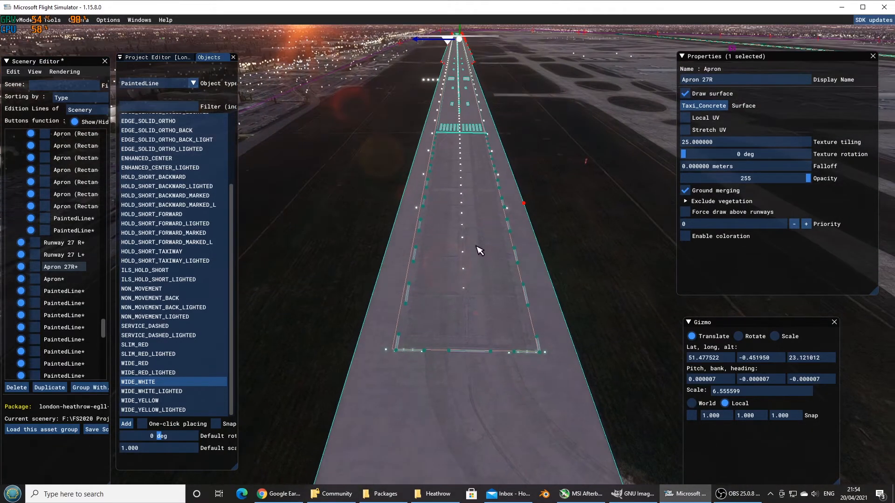
key(f)
right_drag(485, 292, 504, 322)
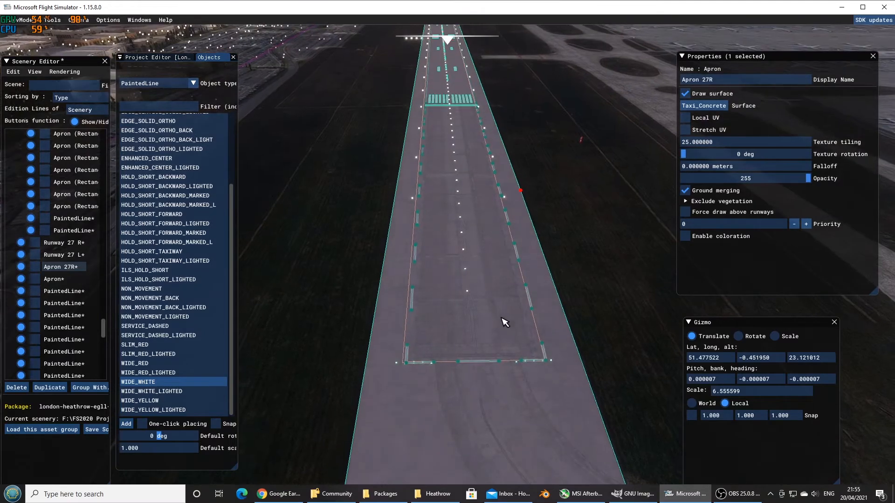
key(w)
key(w)
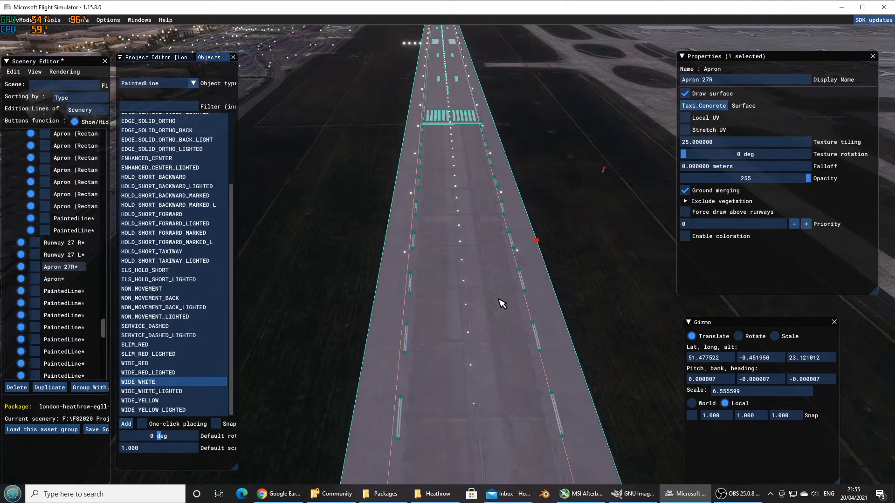
key(s)
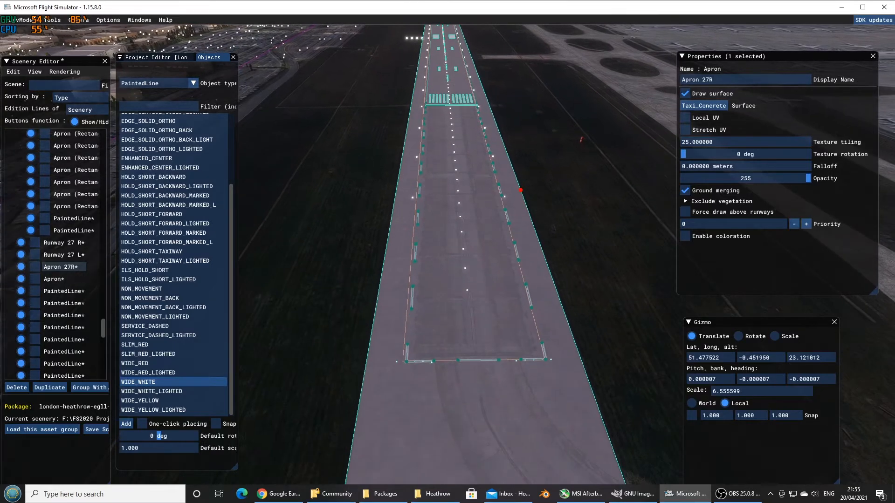
click(741, 495)
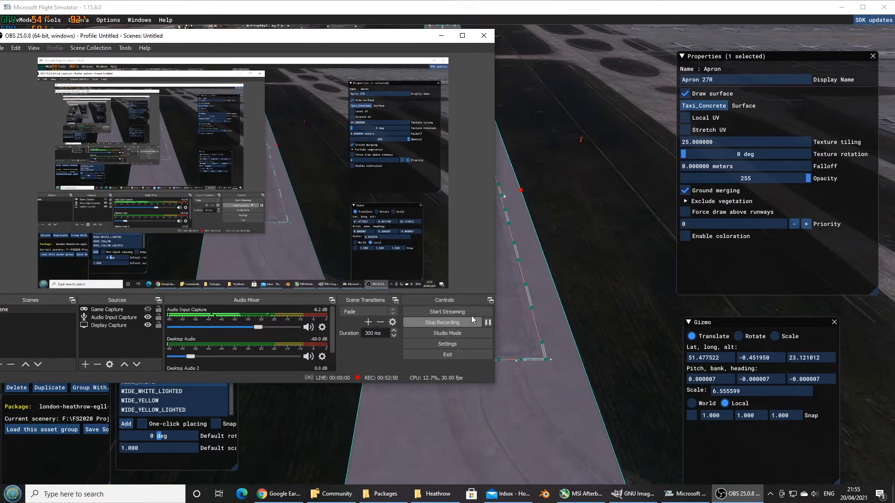
click(488, 323)
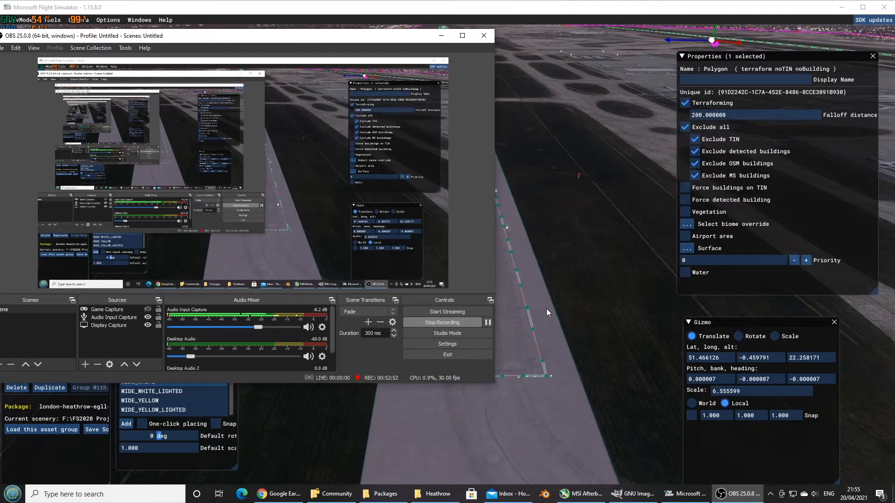
click(547, 309)
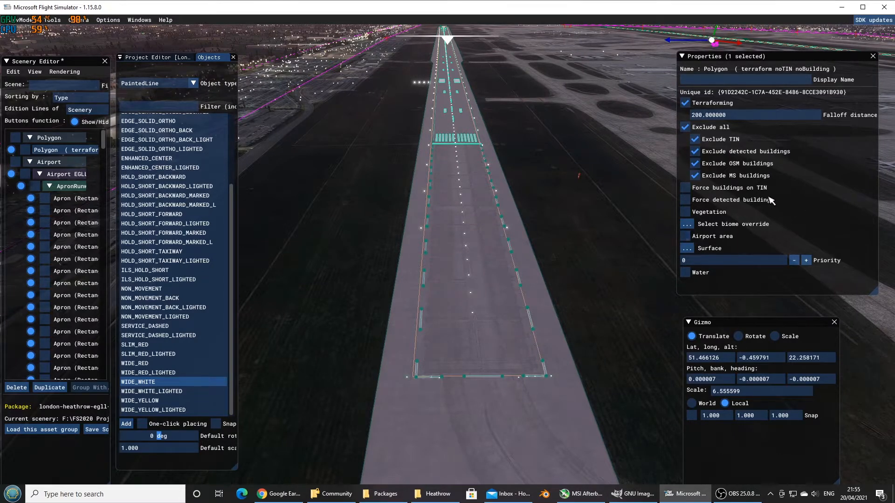
Select Runway 27 R, review its primary and secondary approach light settings and examine the approach lights beyond the runway end
click(500, 273)
click(499, 272)
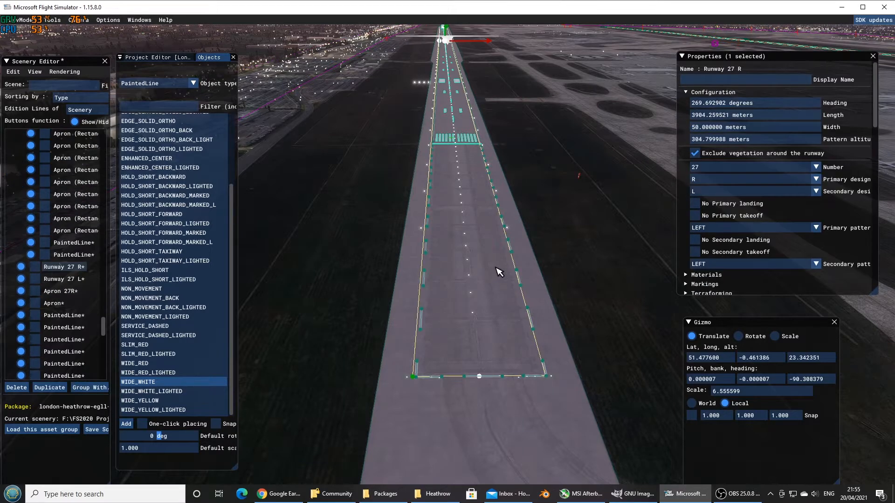
click(499, 272)
click(498, 273)
scroll(861, 211, down, 3)
scroll(863, 214, down, 6)
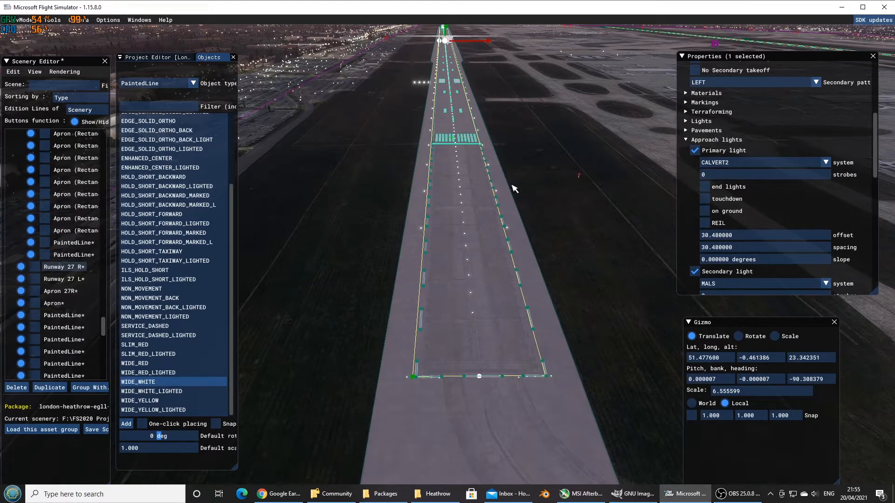
scroll(846, 238, down, 2)
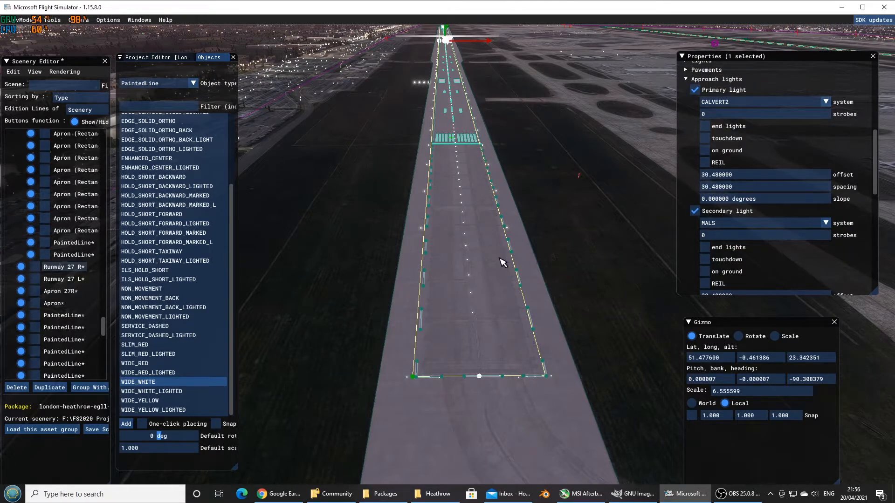
scroll(498, 313, down, 3)
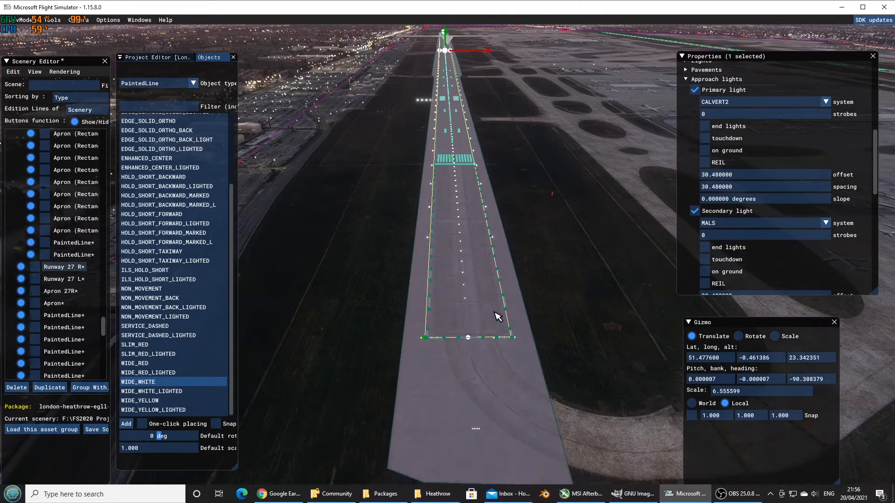
scroll(498, 317, down, 3)
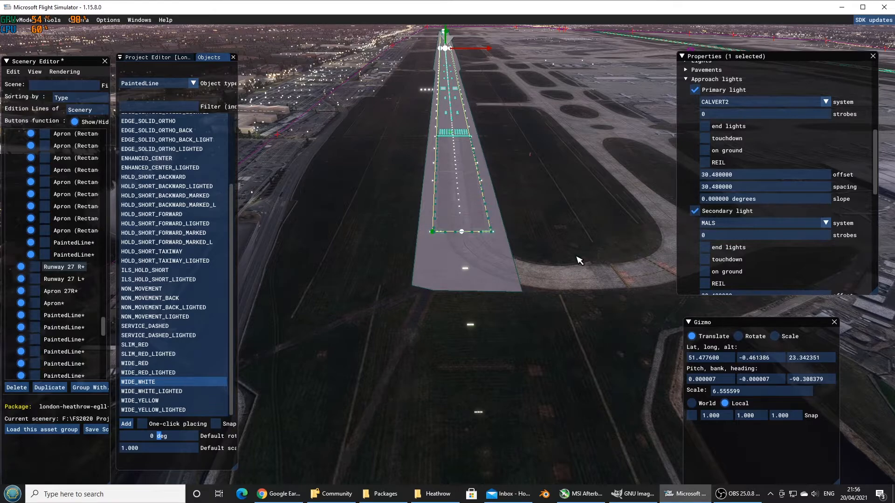
click(720, 495)
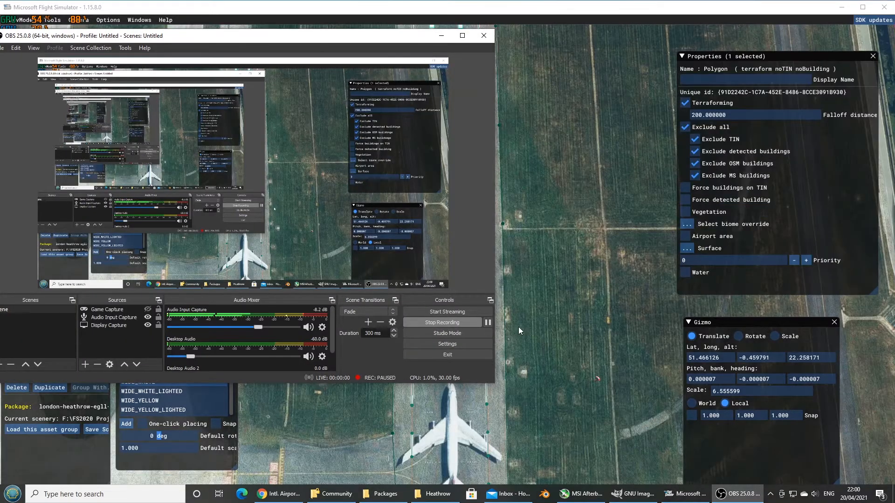
click(519, 327)
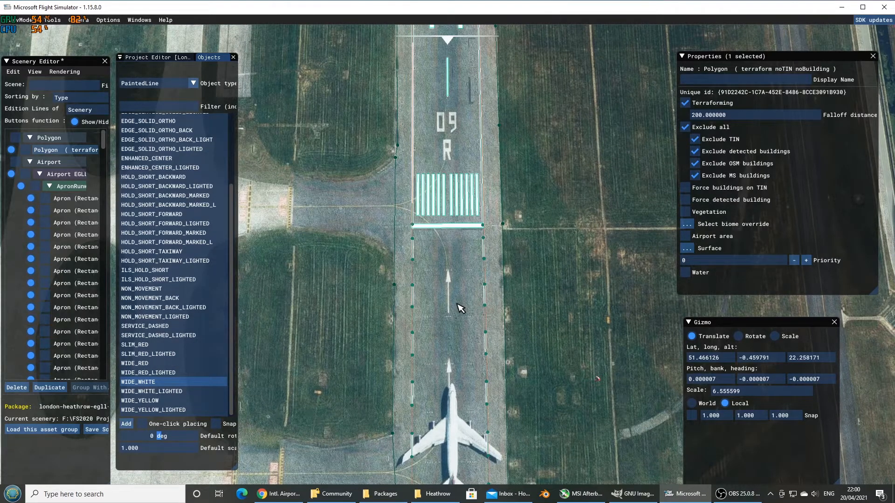
Examine the white centreline arrow ahead of the 09 R threshold bar up close
scroll(460, 298, up, 3)
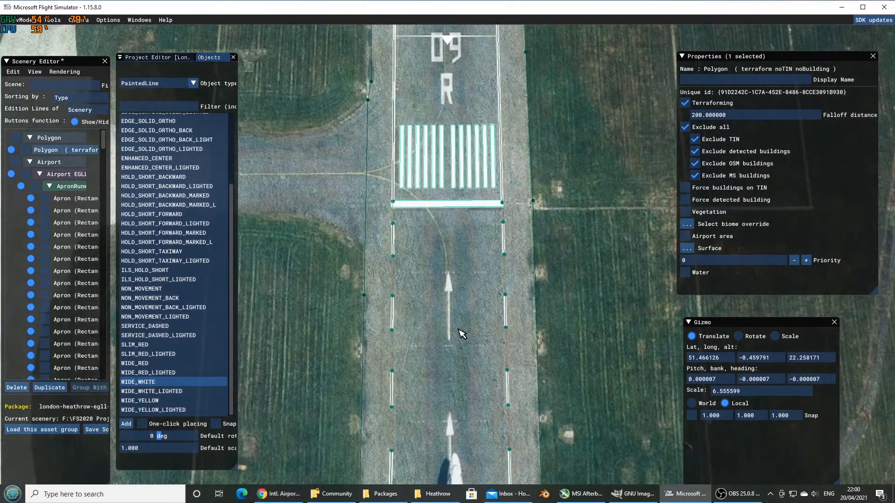
scroll(459, 330, up, 4)
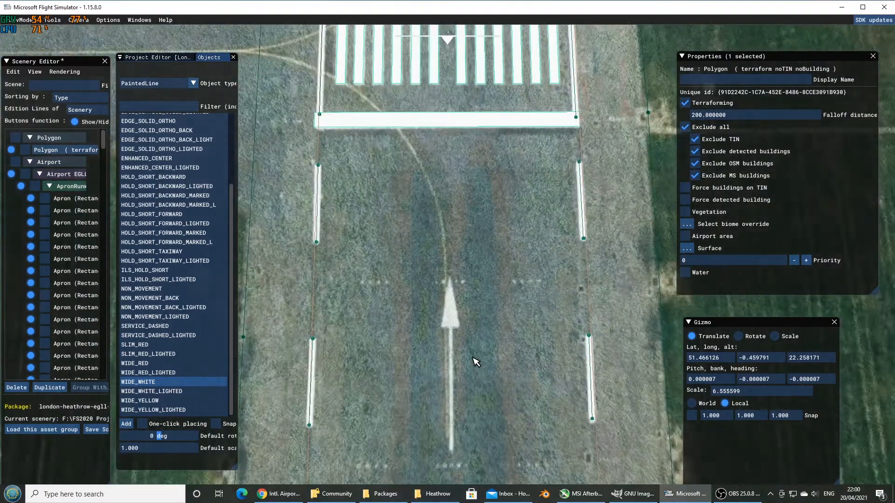
scroll(476, 362, up, 3)
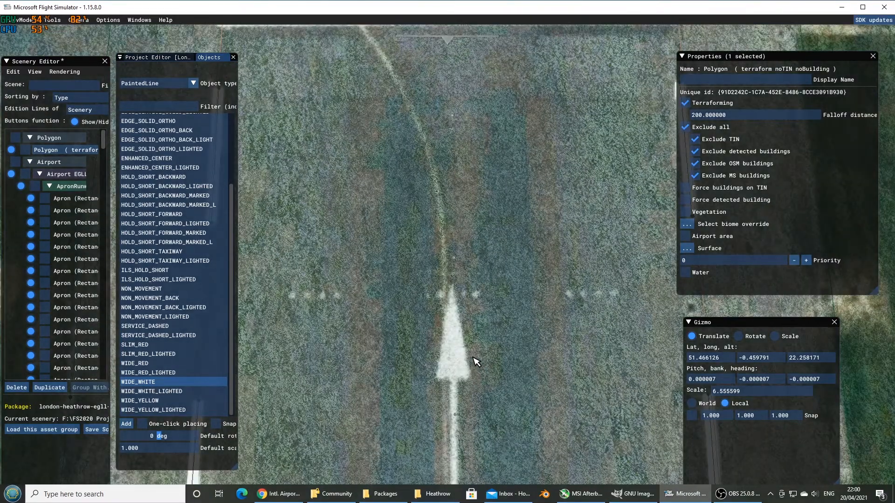
key(s)
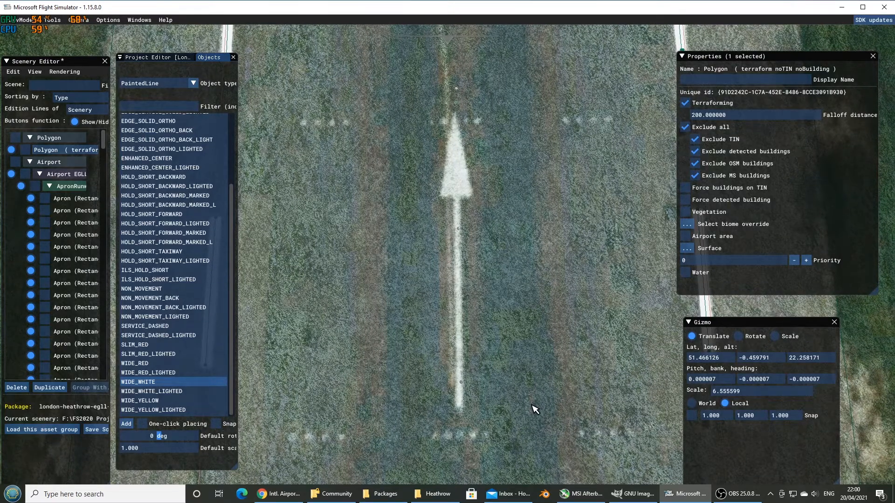
Switch to GIMP and create a new 1920 × 1080 image
click(635, 494)
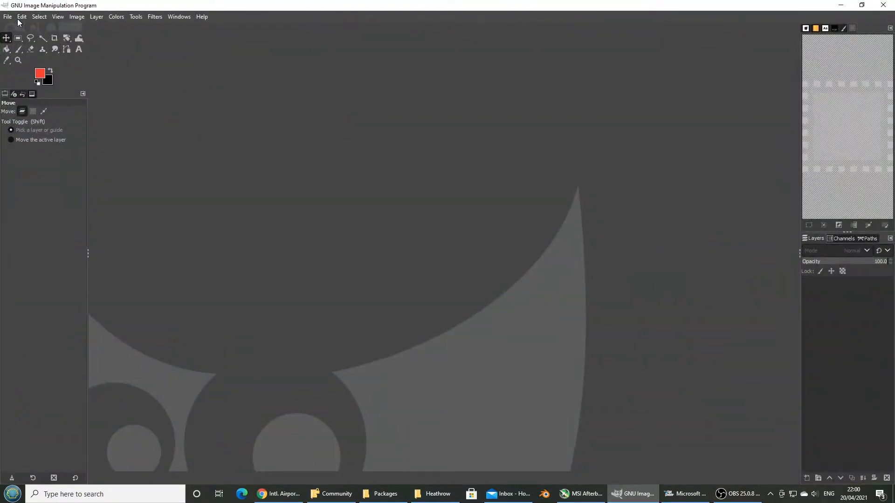
click(7, 17)
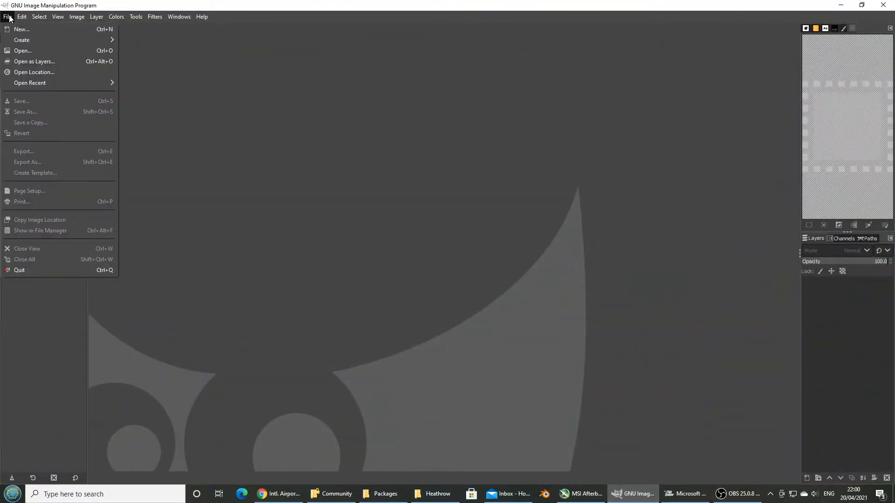
click(19, 30)
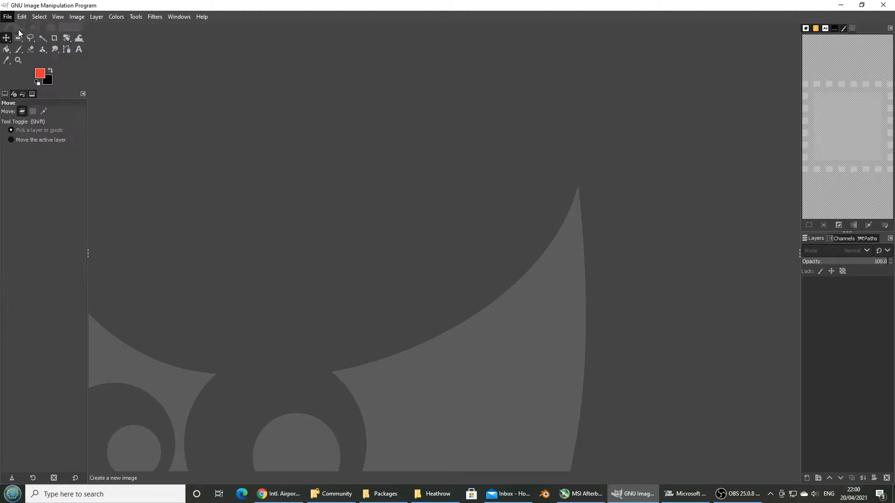
click(121, 121)
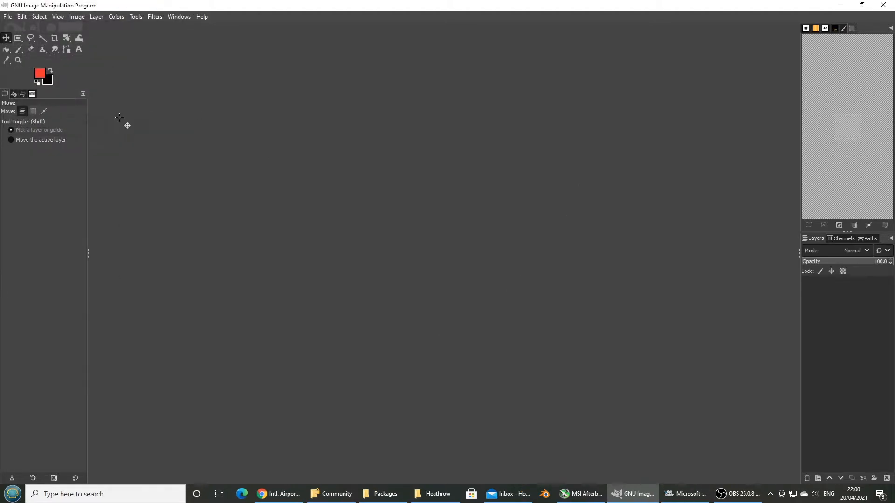
click(26, 18)
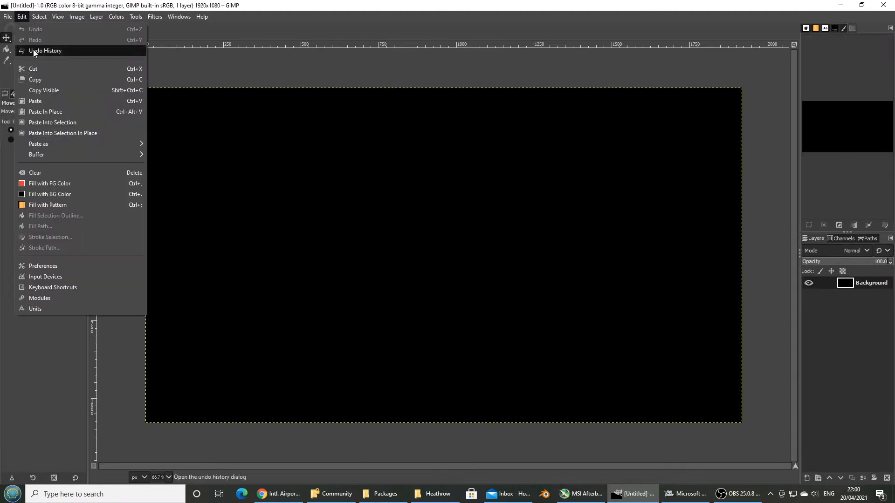
Paste the copied simulator screenshot of the centreline arrow into the 1920 × 1080 image
click(47, 99)
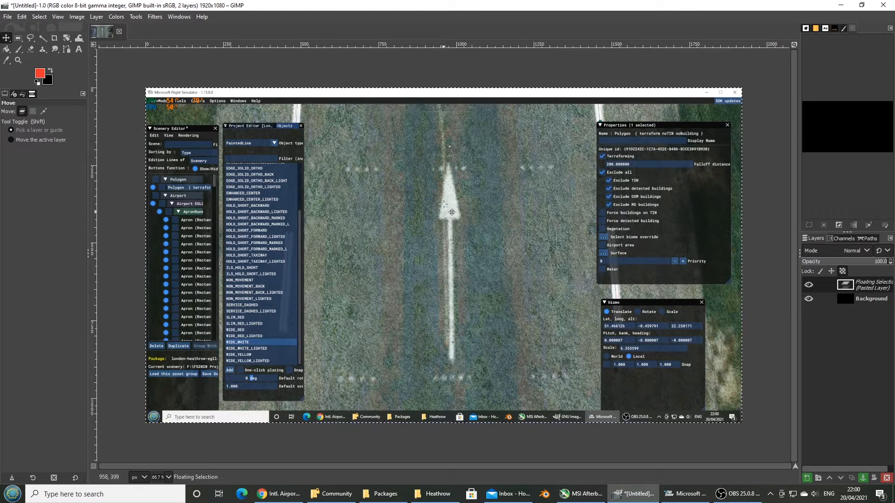
click(742, 495)
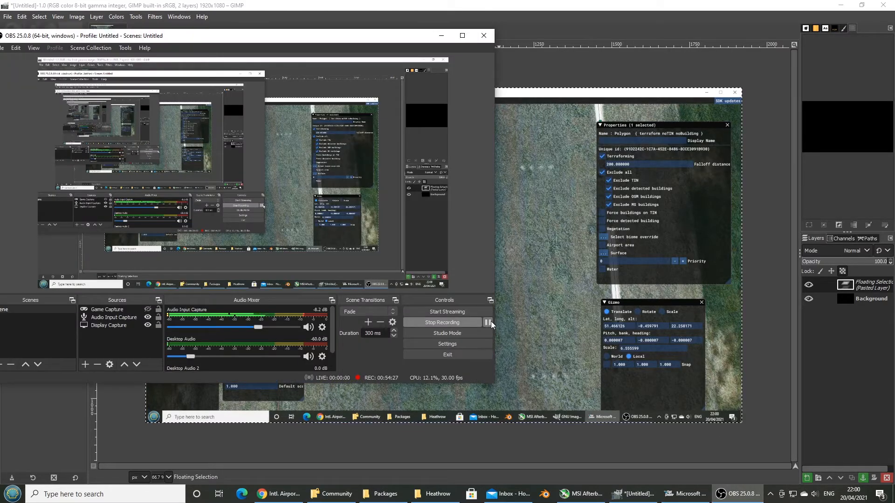
click(531, 74)
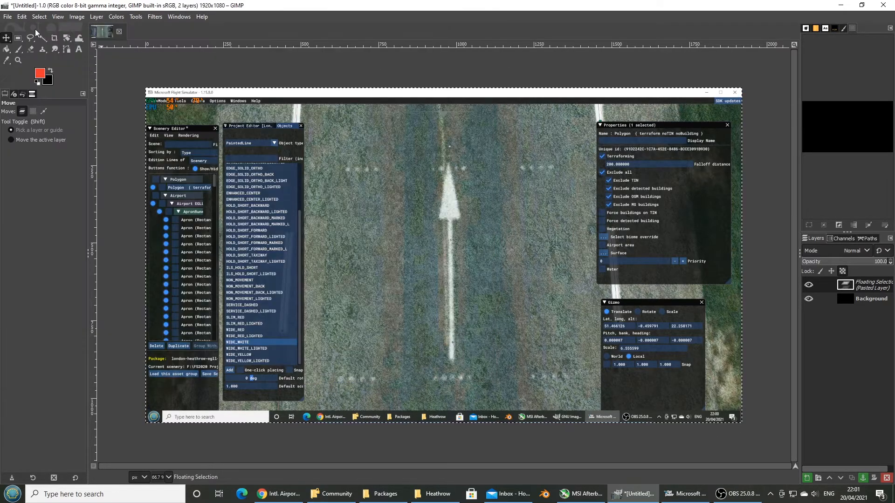
Start another new image and set both its width and height to 2024 px
click(8, 17)
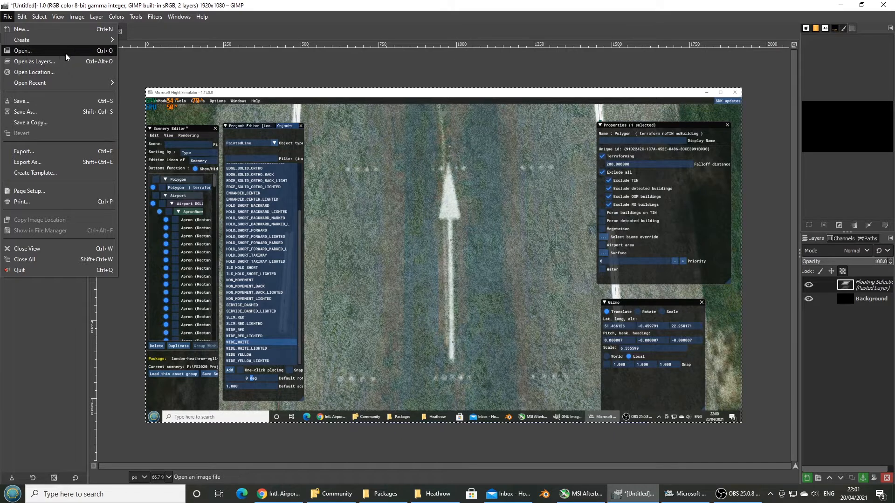
click(33, 29)
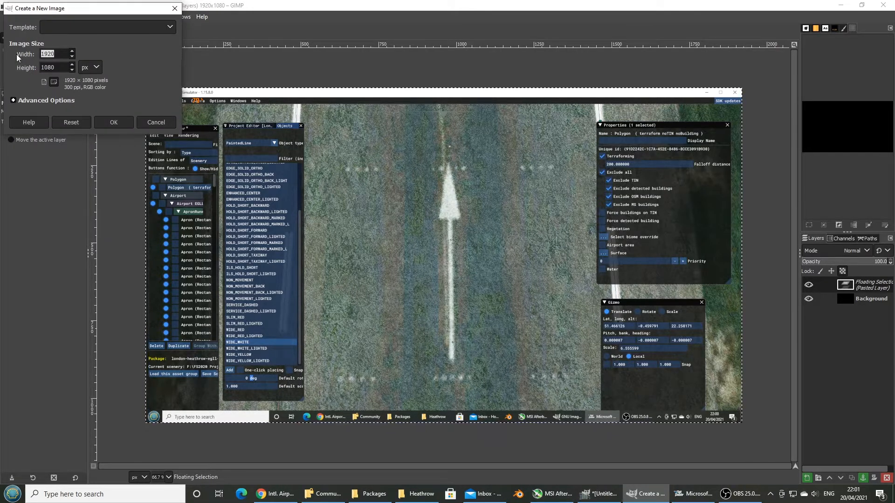
text(2024)
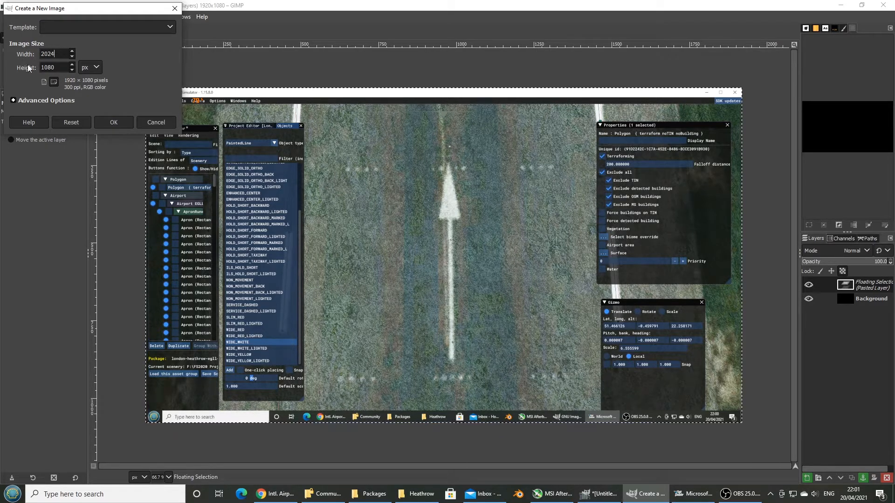
click(59, 68)
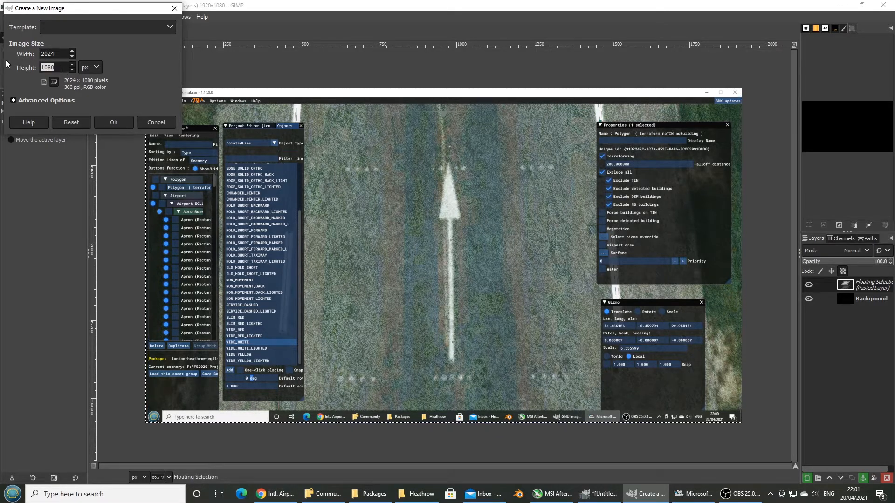
text(2024)
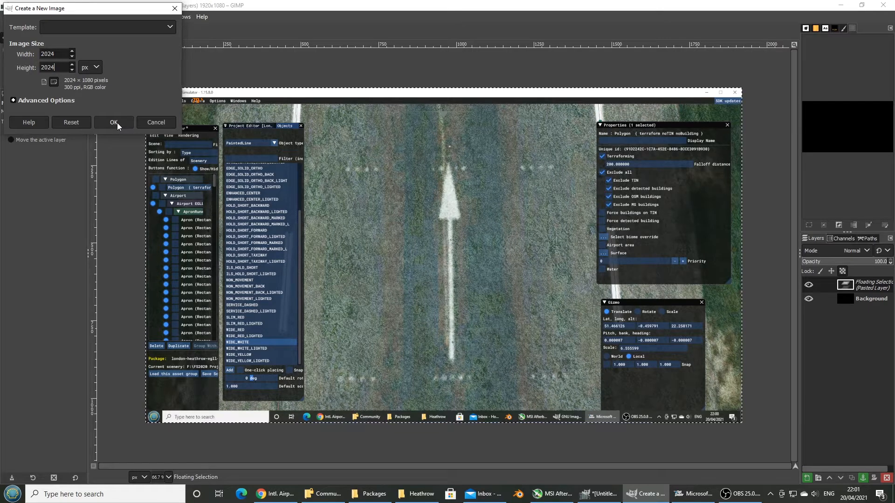
click(61, 53)
Open Calculator from the Windows search and calculate 512 × 4
click(52, 493)
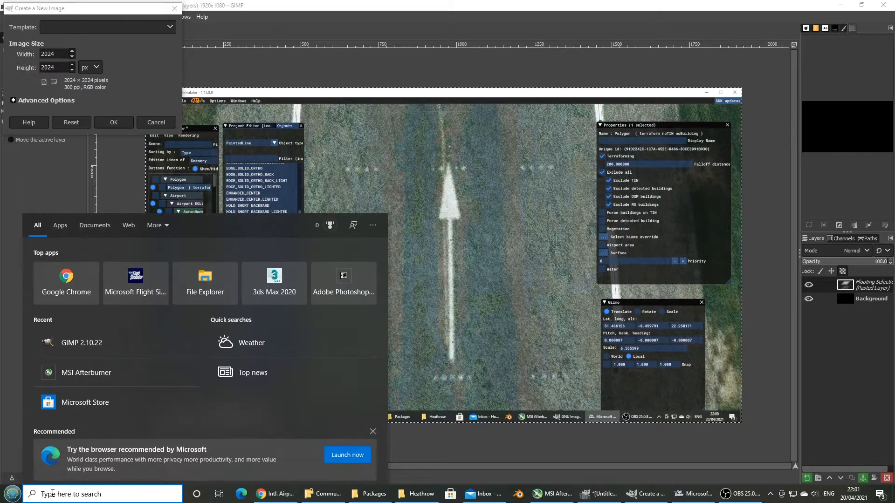
text(calculator)
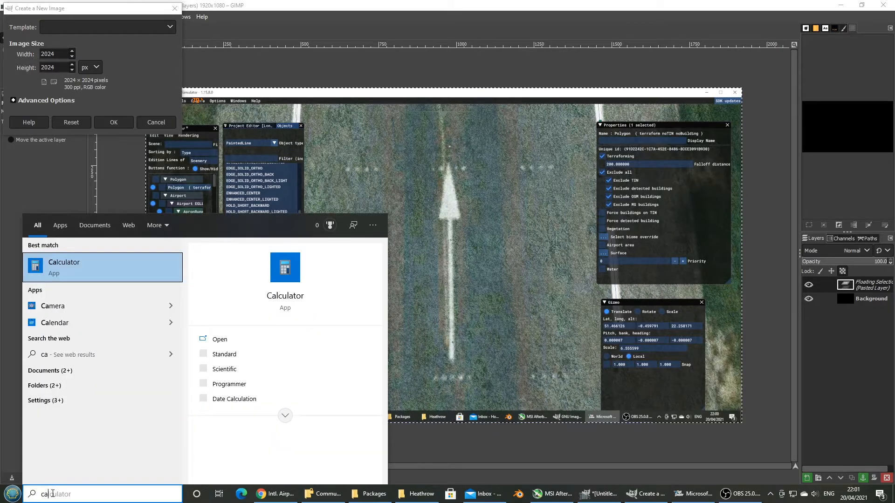
click(95, 256)
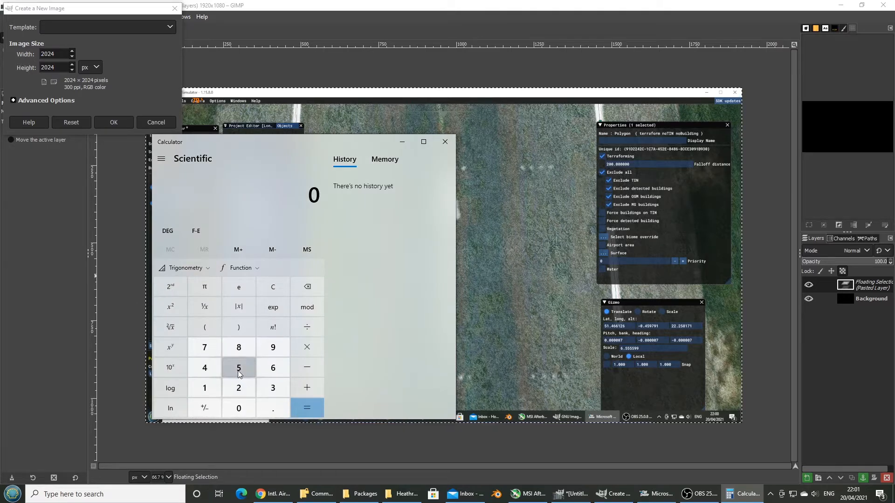
click(238, 367)
click(205, 388)
click(239, 388)
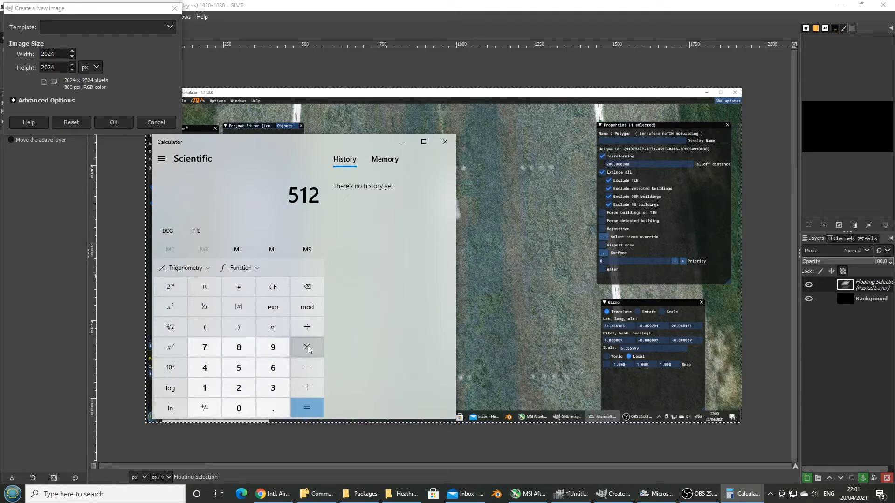
click(306, 347)
click(205, 368)
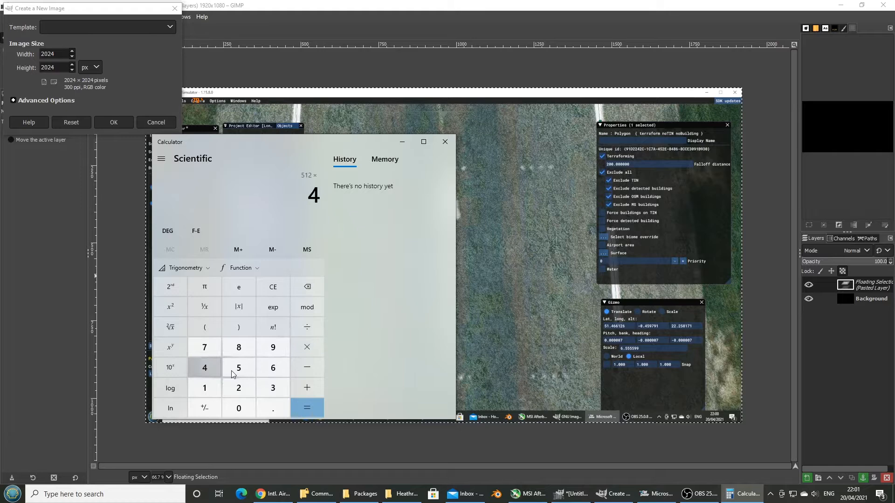
click(307, 408)
Return to GIMP's new-image settings and create the image at 2048 × 2048 px
click(113, 211)
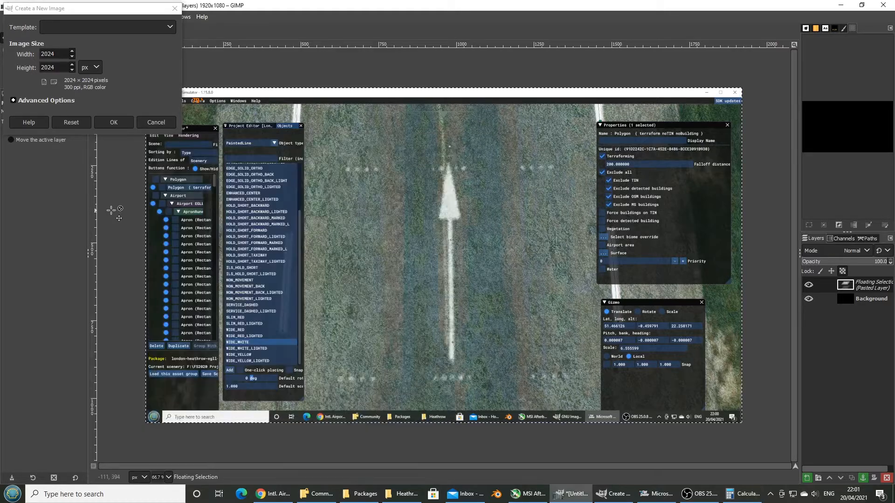
click(59, 53)
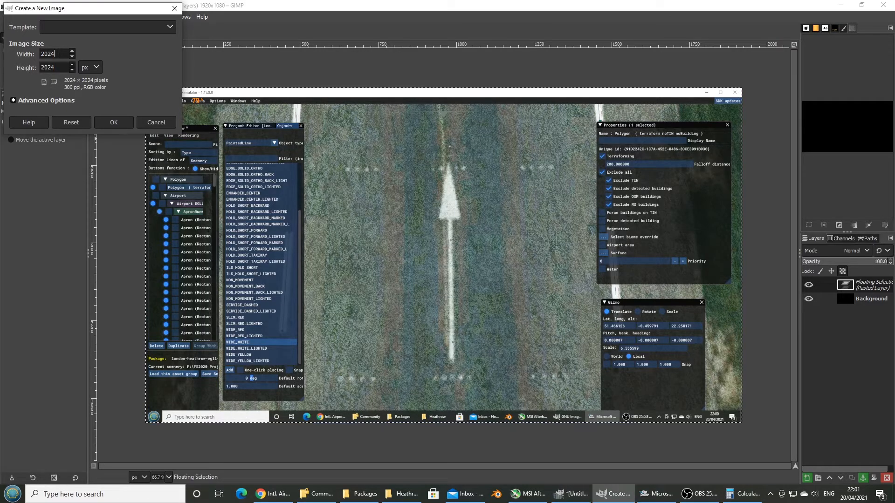
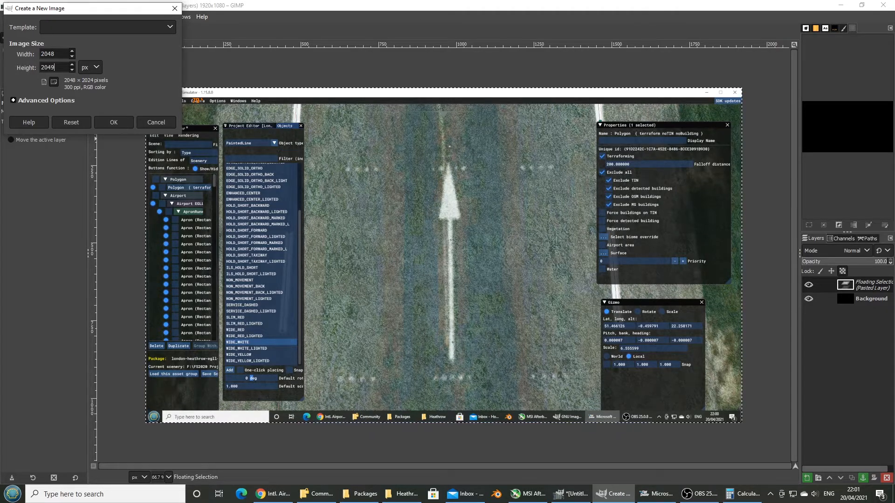
click(115, 122)
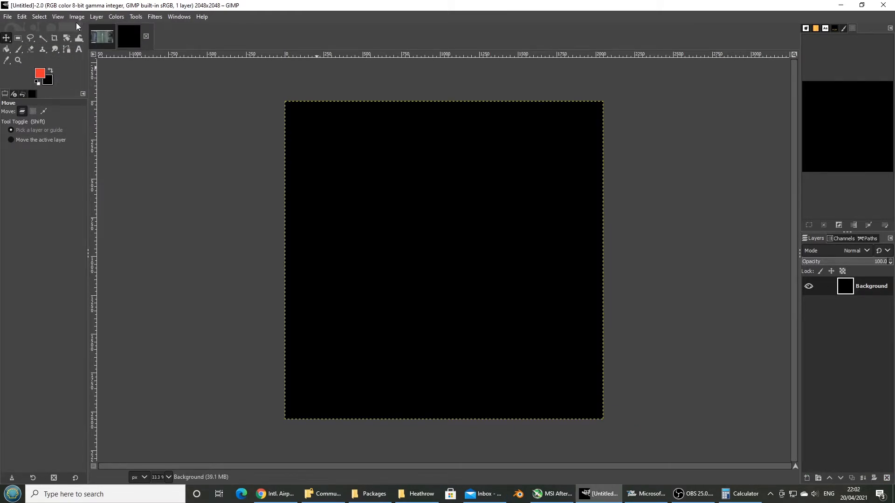
Add a 2048 × 2048 px layer in Erase mode with a transparent fill above the background
click(96, 18)
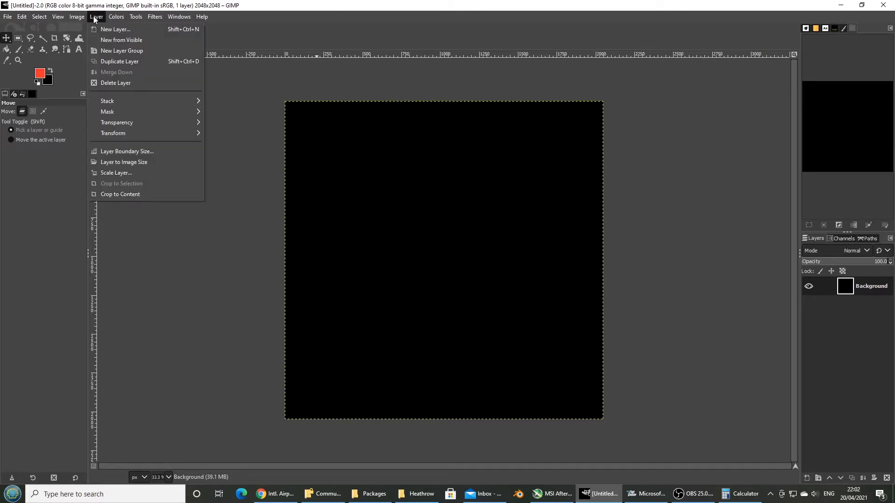
click(115, 28)
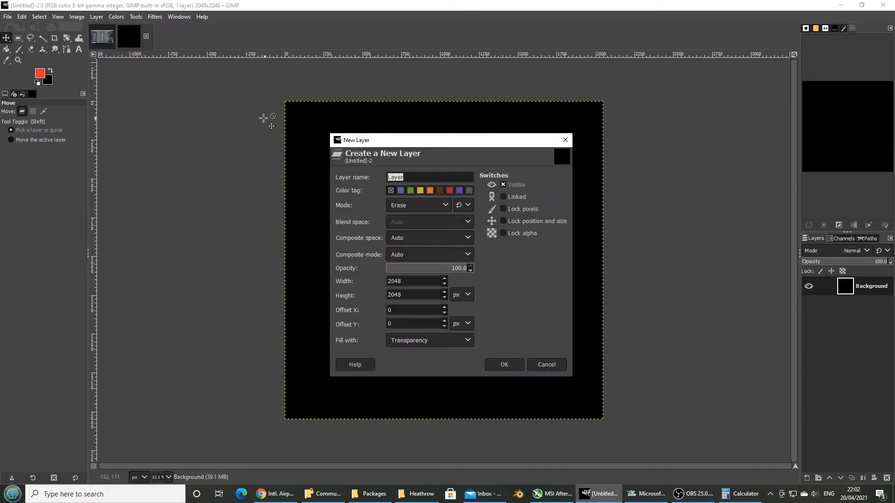
click(502, 365)
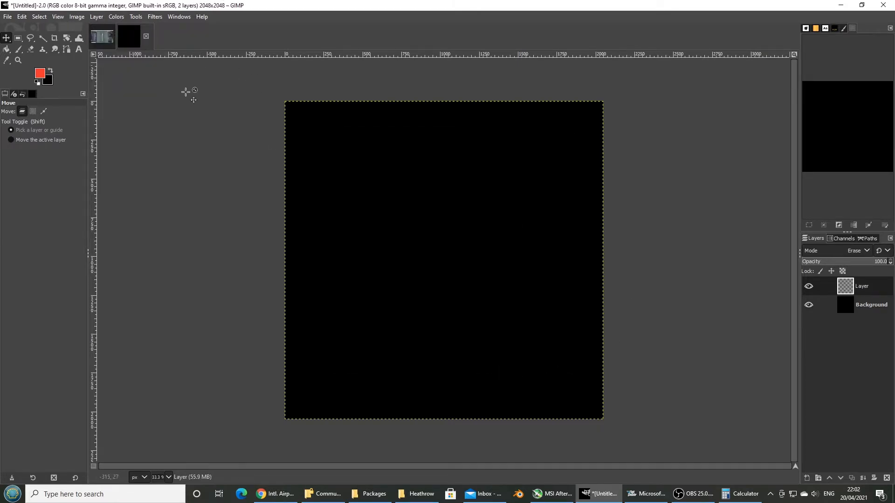
Try pasting the simulator screenshot into the 2048 × 2048 image and undo the paste
click(19, 17)
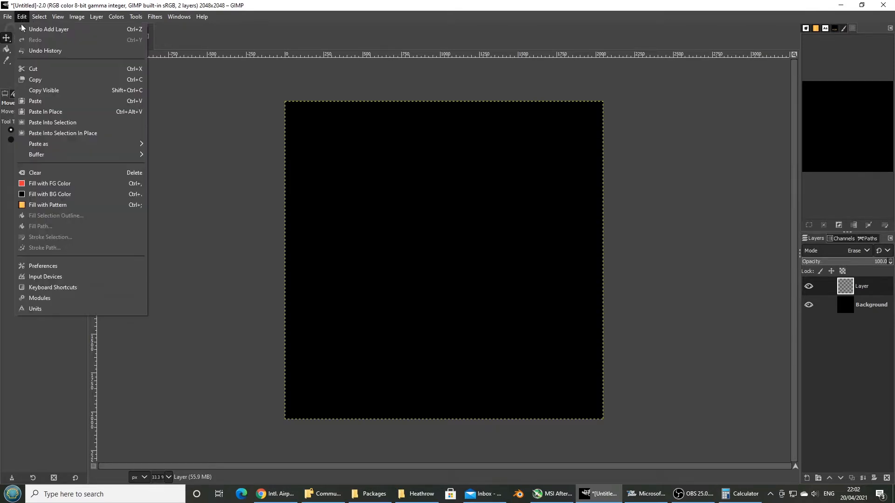
click(51, 102)
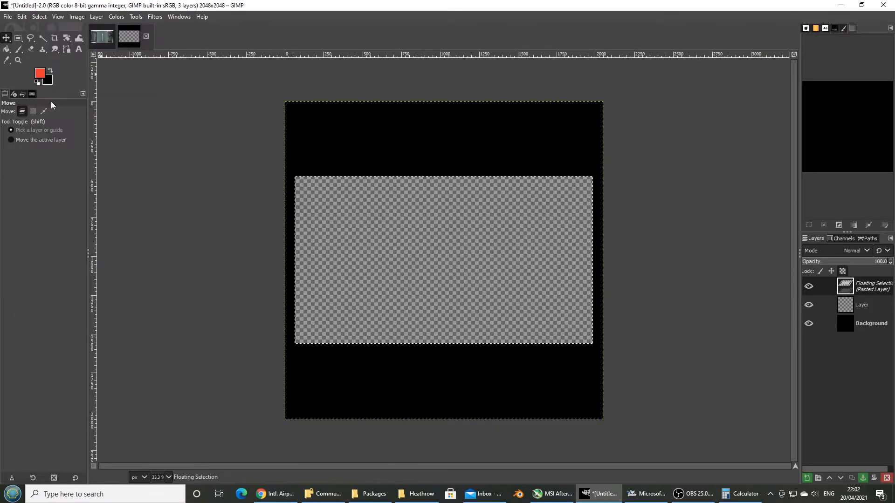
click(20, 17)
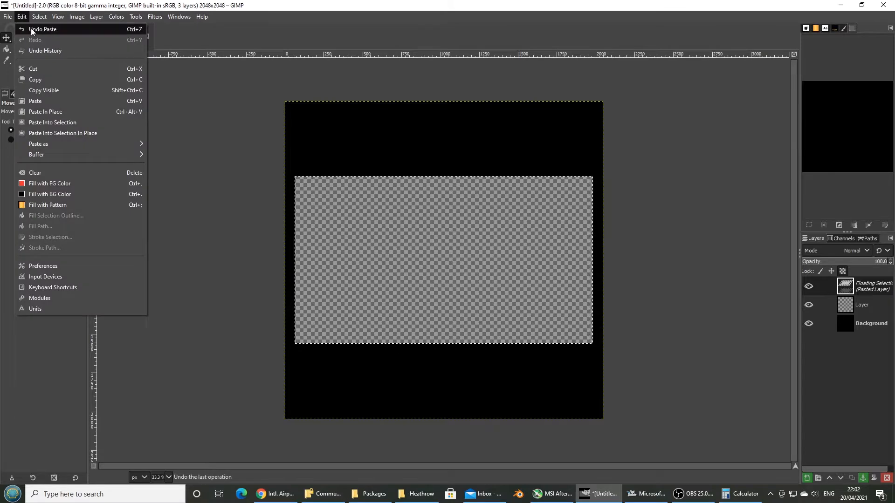
click(33, 22)
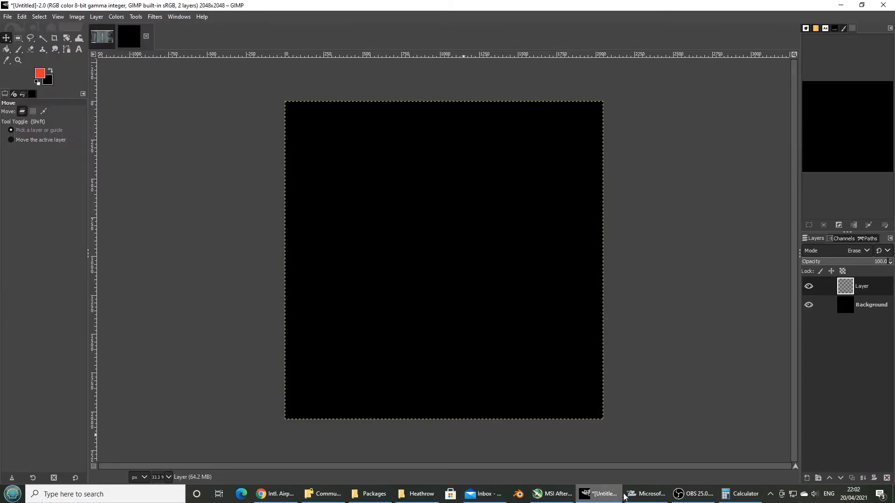
Switch to Flight Simulator's arrow view and back to GIMP, and paste the screenshot over the transparent layer
click(651, 495)
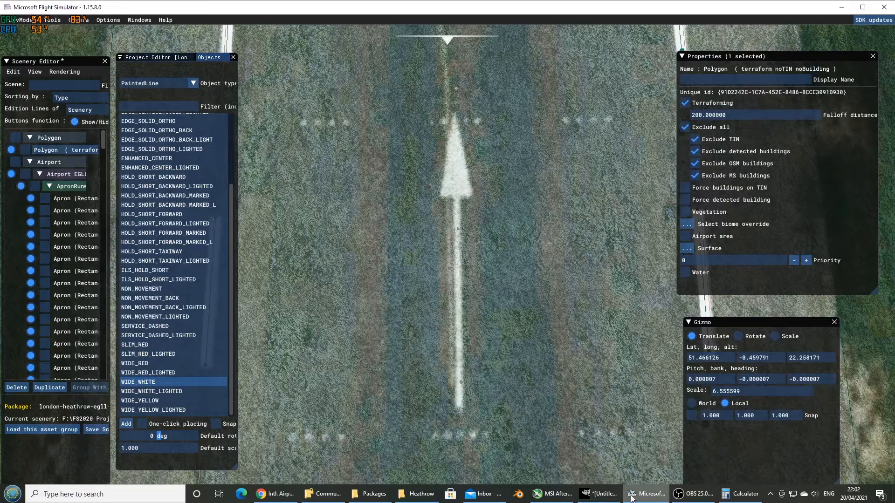
click(600, 494)
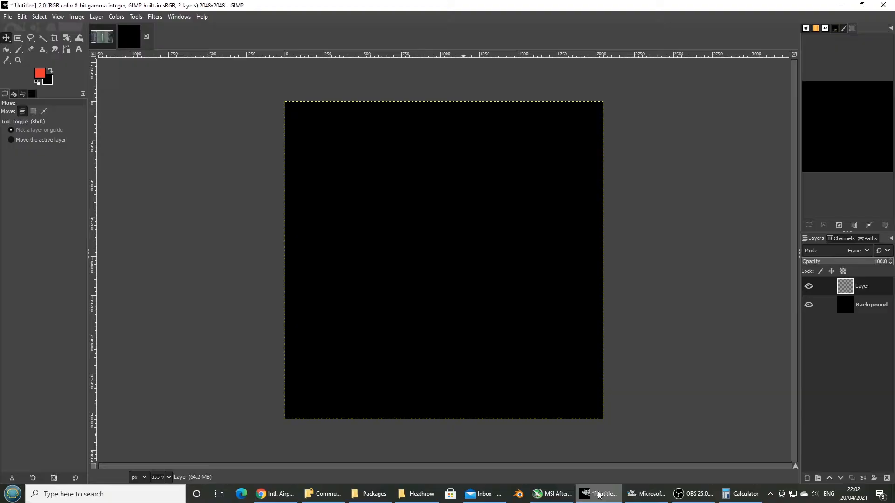
click(23, 17)
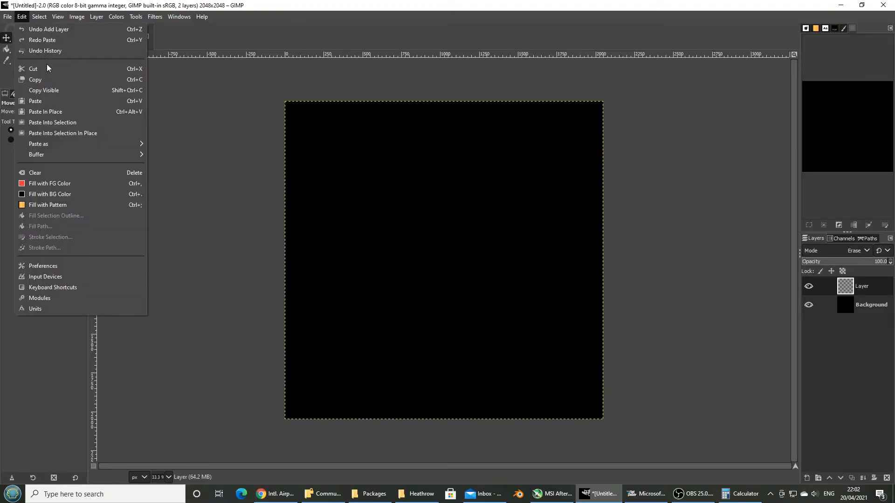
click(48, 101)
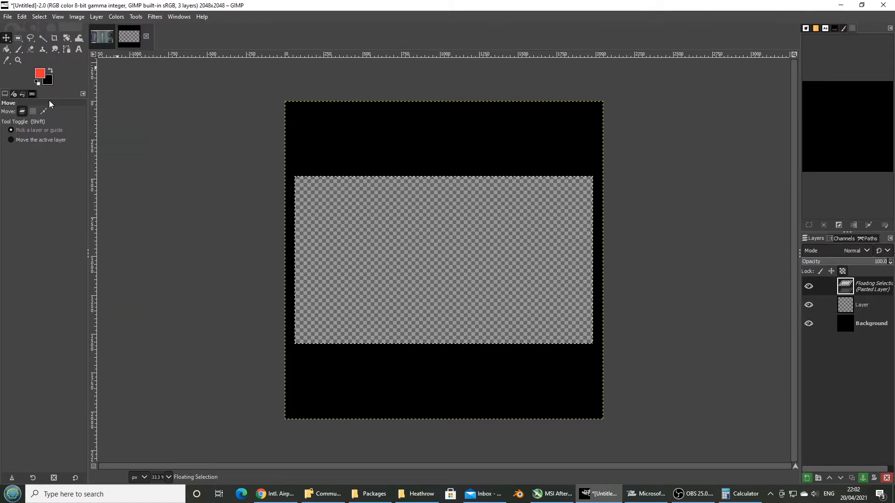
In the 1920 × 1080 image, nudge the pasted screenshot slightly and anchor it to the background
click(104, 40)
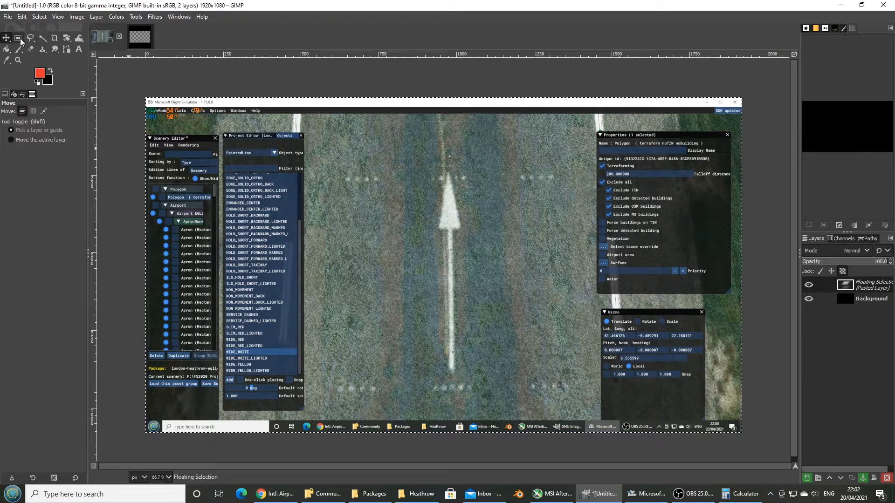
mouse_move(410, 199)
mouse_down()
mouse_move(107, 41)
mouse_move(326, 196)
mouse_move(415, 201)
mouse_up()
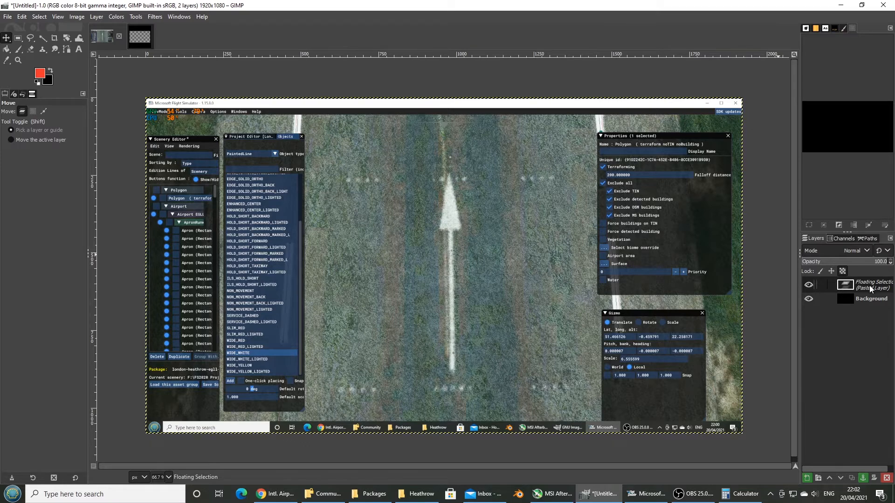
click(861, 479)
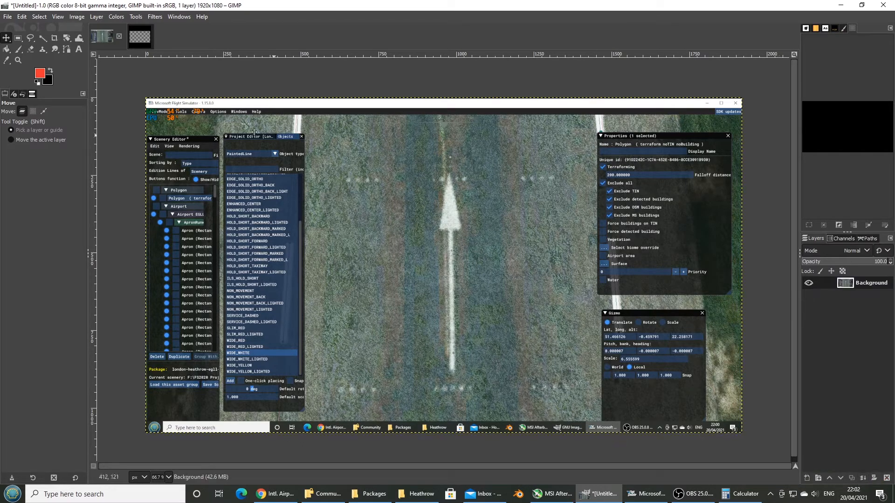
Go back to the 2048 × 2048 image and anchor its floating selection to the transparent layer
click(139, 37)
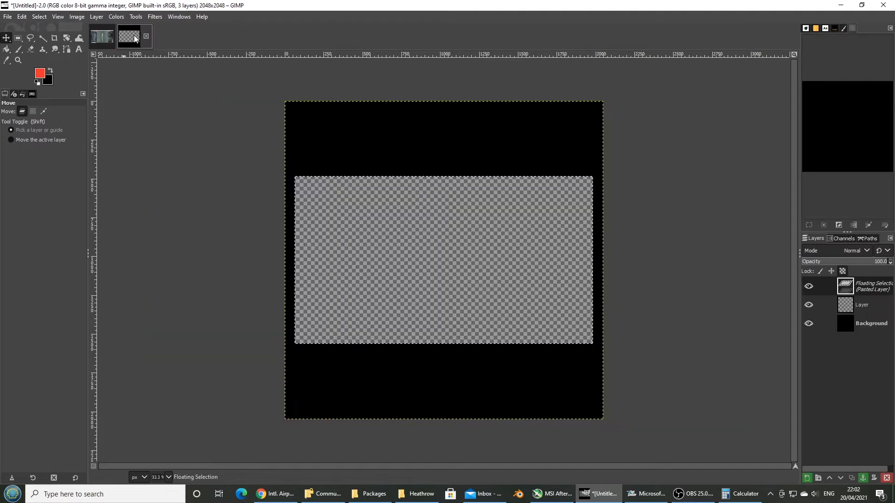
click(21, 17)
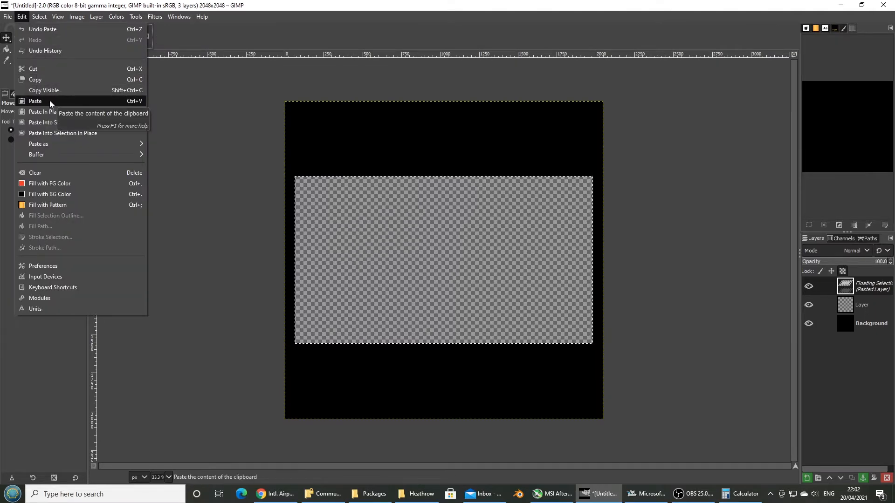
click(865, 477)
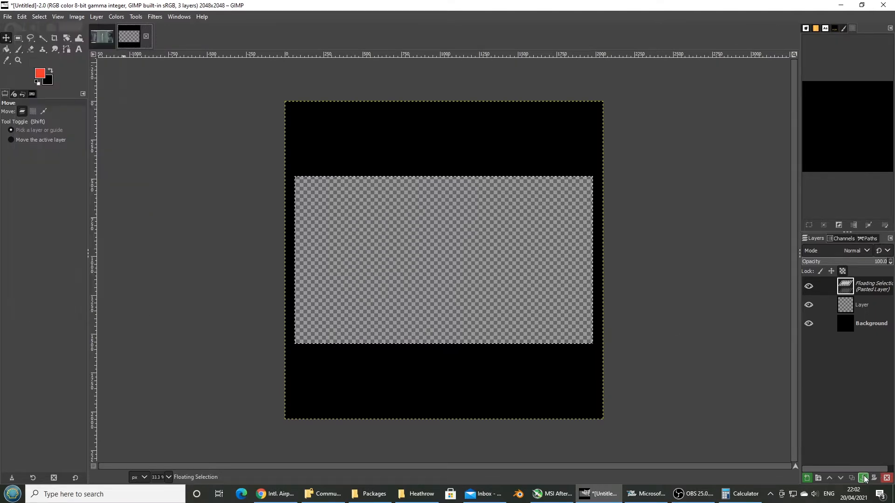
click(863, 476)
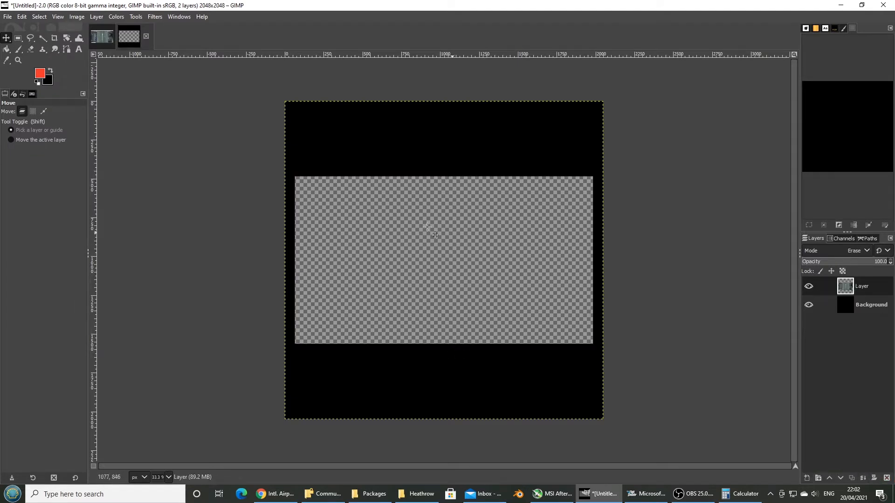
Try pasting the clipboard screenshot in place above the screenshot layer and undo the paste
click(22, 17)
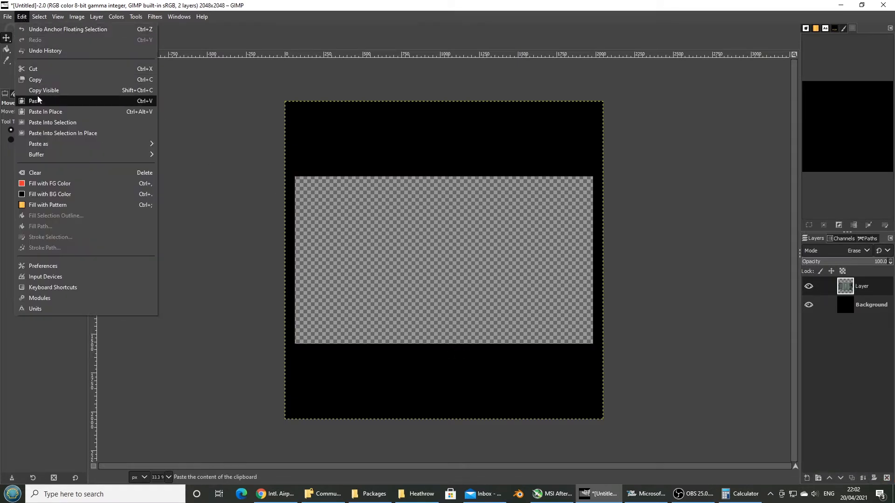
click(53, 113)
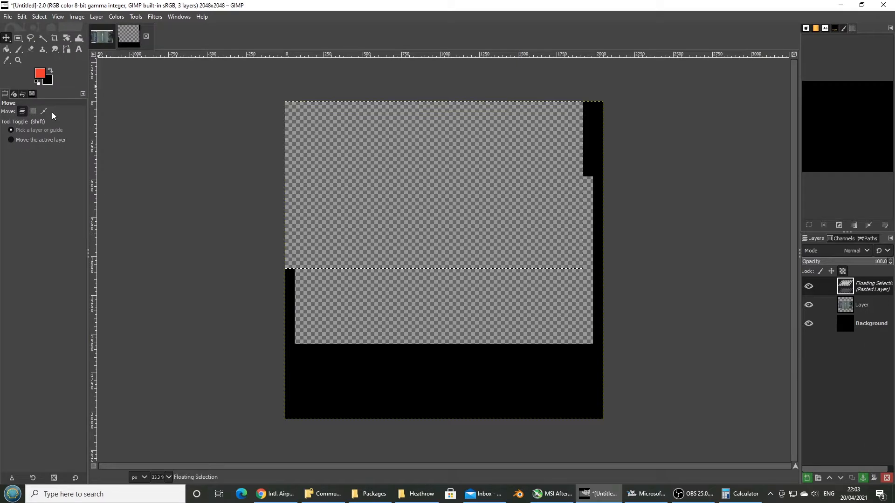
click(24, 17)
mouse_move(34, 17)
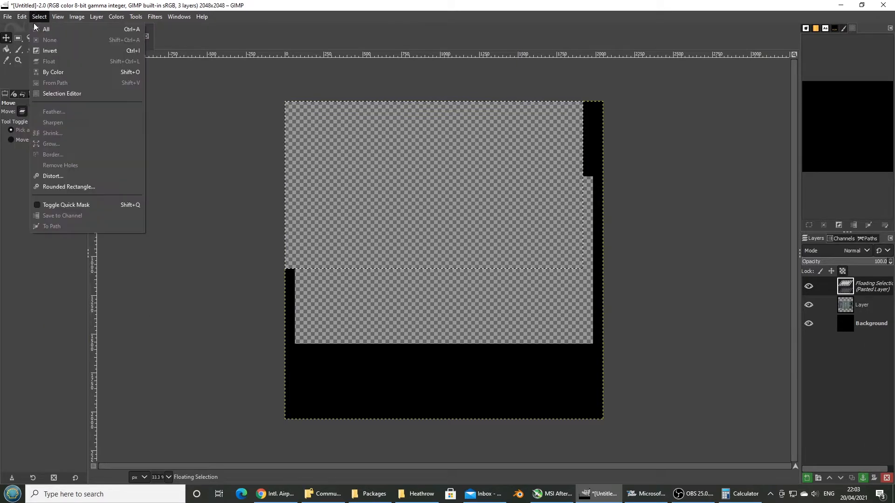
click(42, 29)
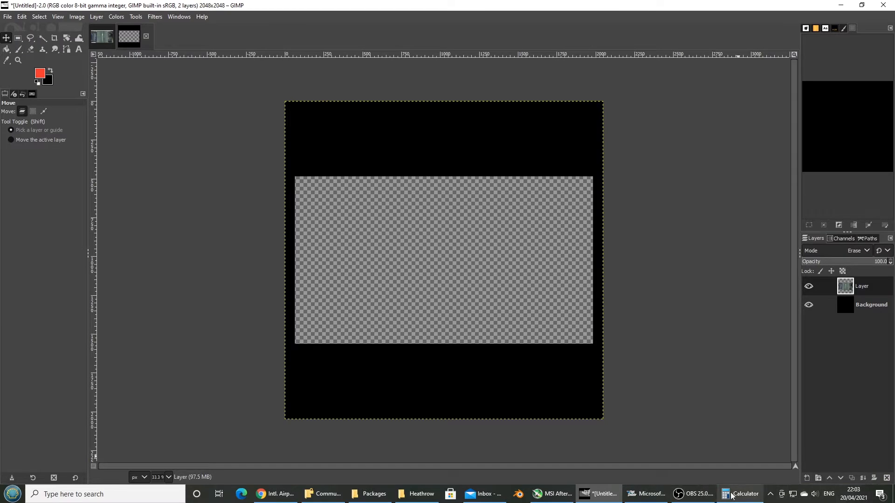
Hide the black Background layer so that only the screenshot layer is displayed
click(693, 494)
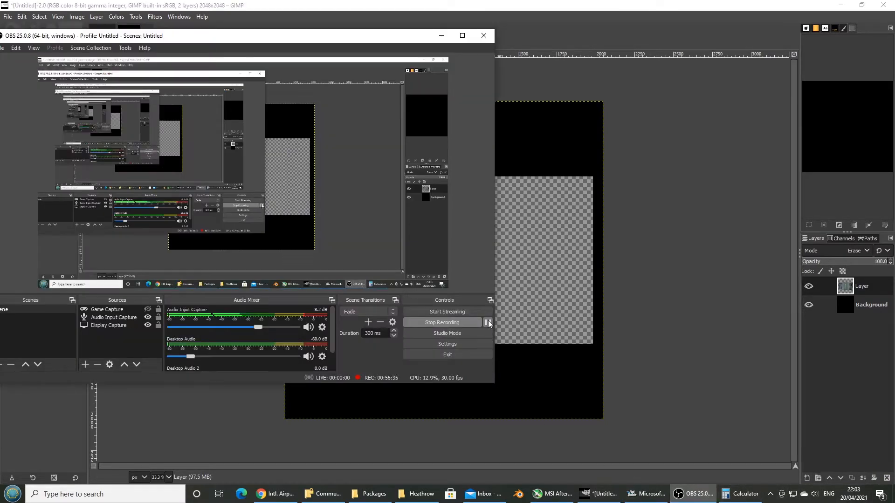
click(650, 313)
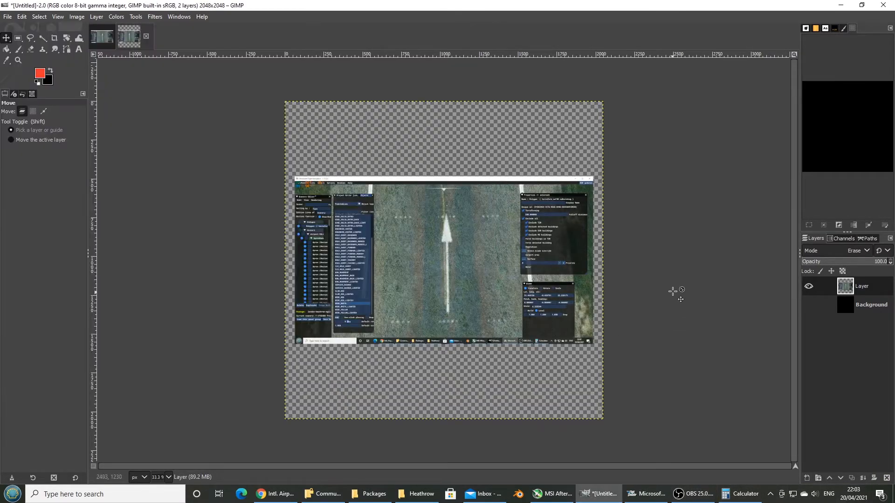
click(809, 305)
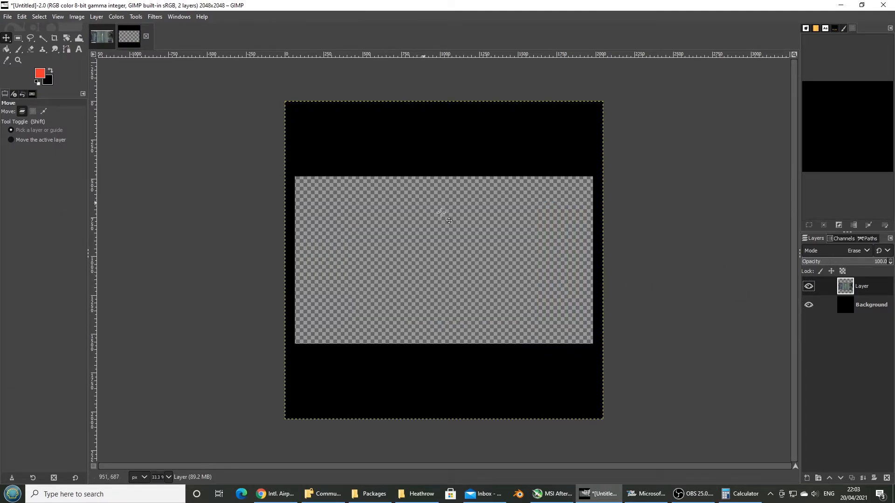
click(808, 305)
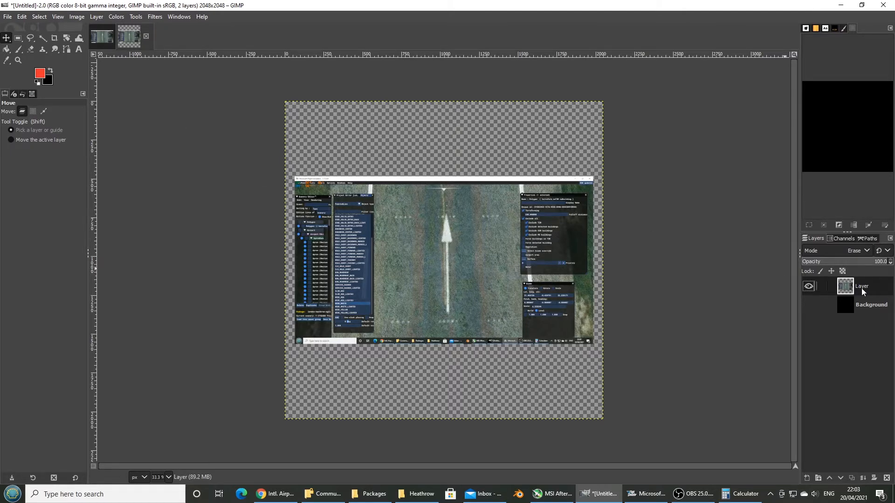
click(95, 17)
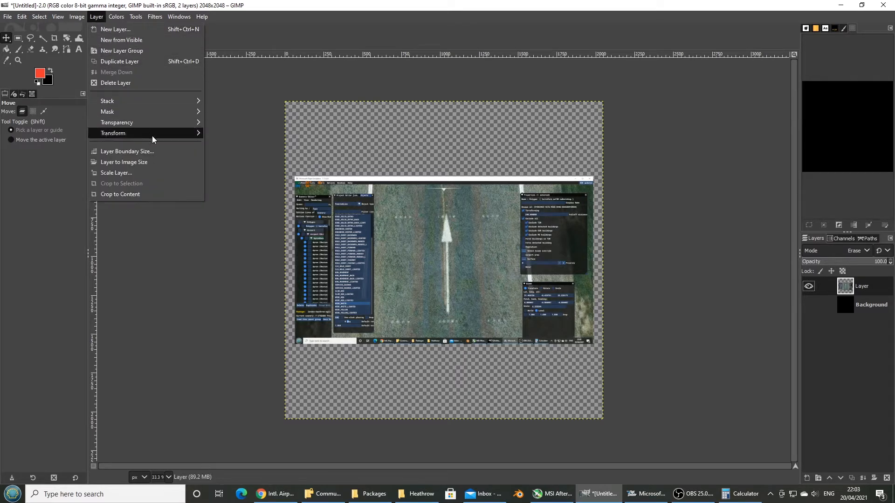
mouse_move(153, 136)
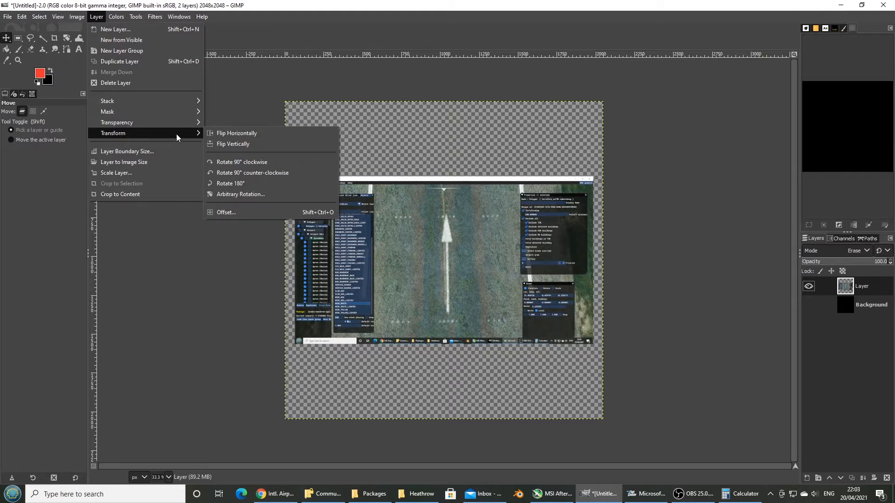
click(77, 44)
click(73, 19)
mouse_move(25, 19)
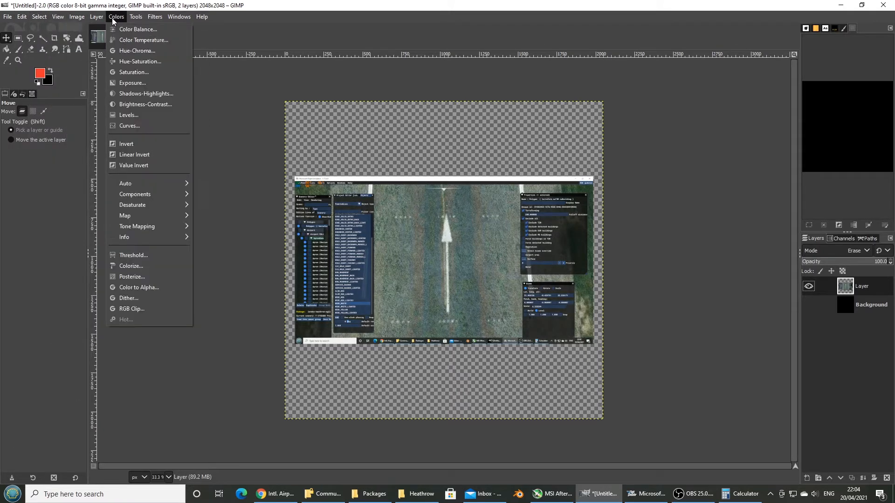
mouse_move(85, 20)
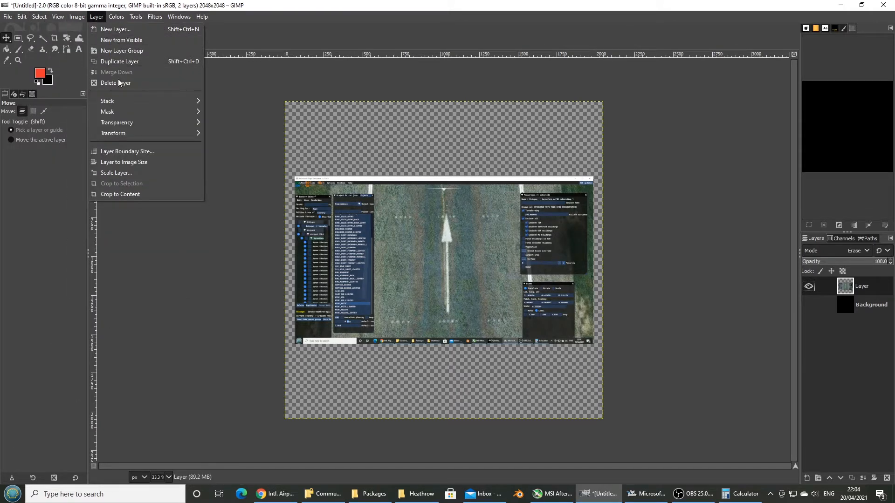
mouse_move(150, 136)
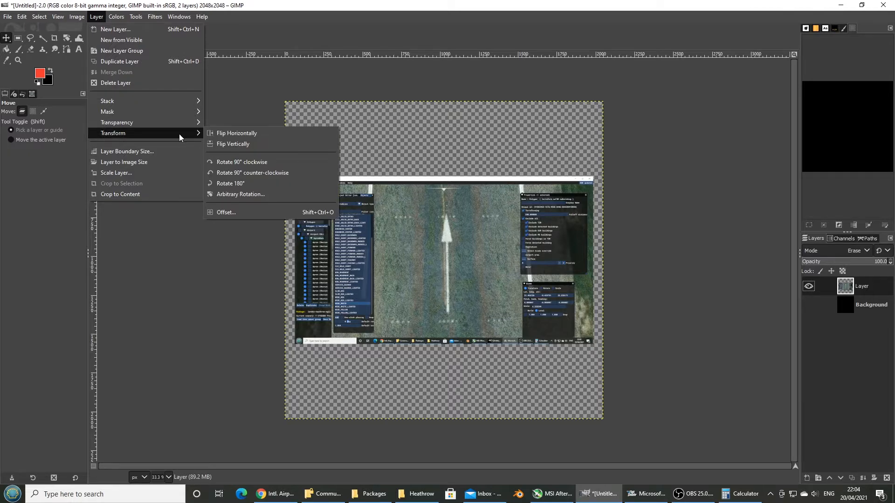
Nudge the screenshot layer slightly up and to the right within the 2048 × 2048 canvas
click(471, 268)
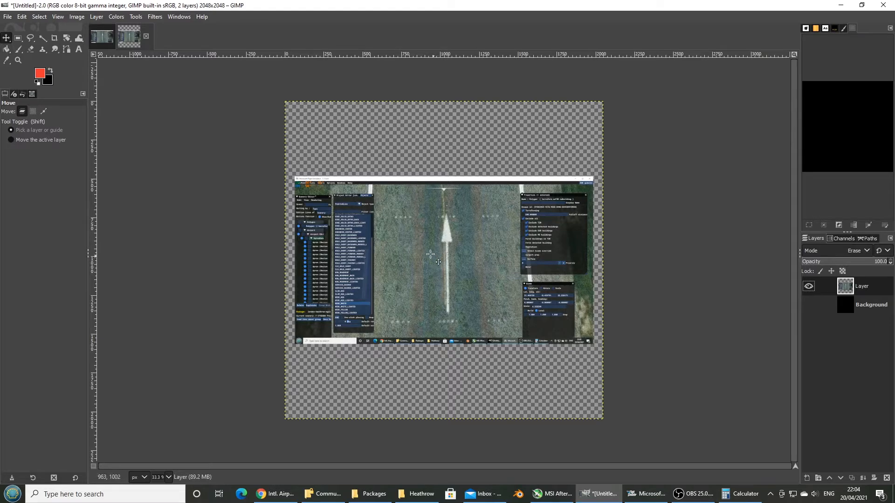
shift+drag(431, 254, 433, 253)
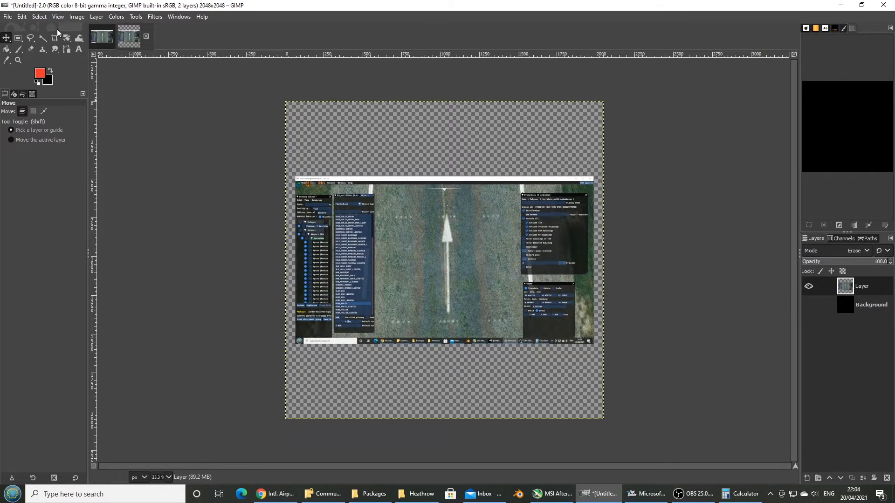
click(97, 18)
mouse_move(140, 123)
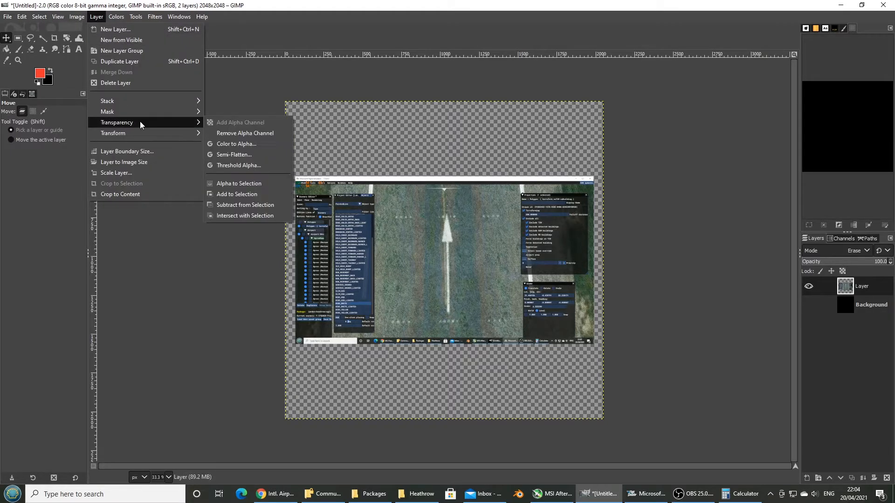
mouse_move(169, 133)
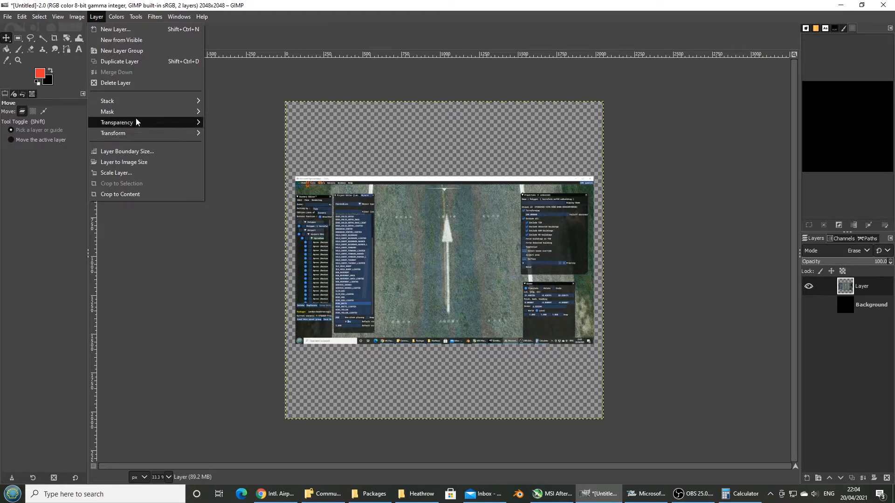
mouse_move(60, 19)
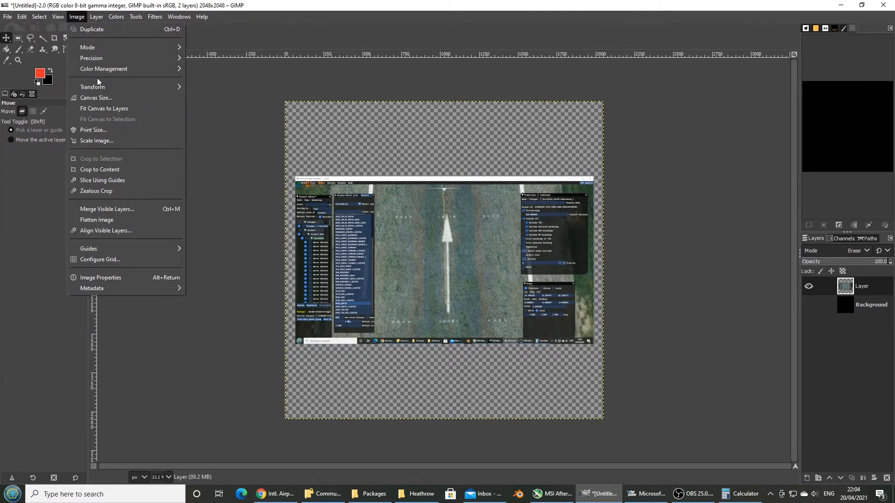
mouse_move(118, 89)
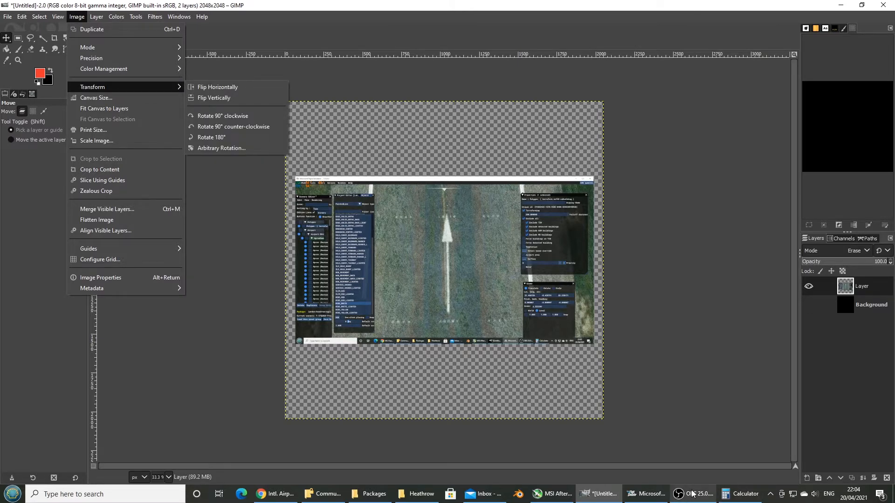
click(710, 499)
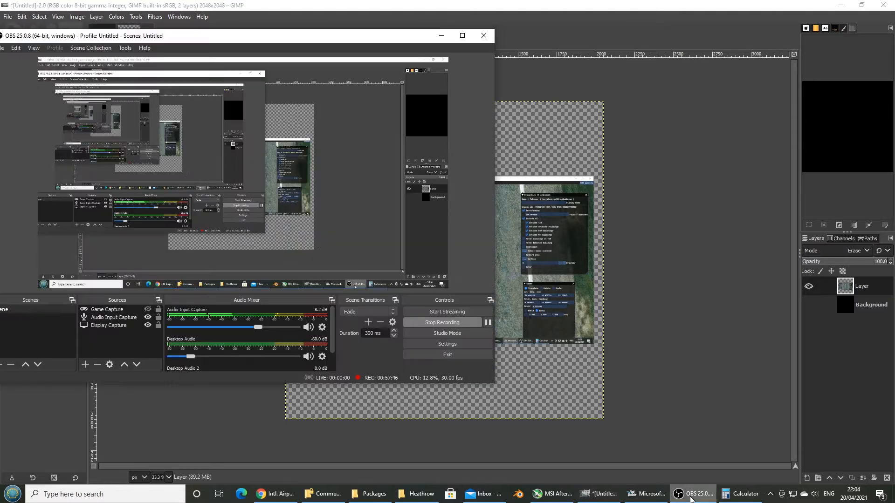
click(487, 323)
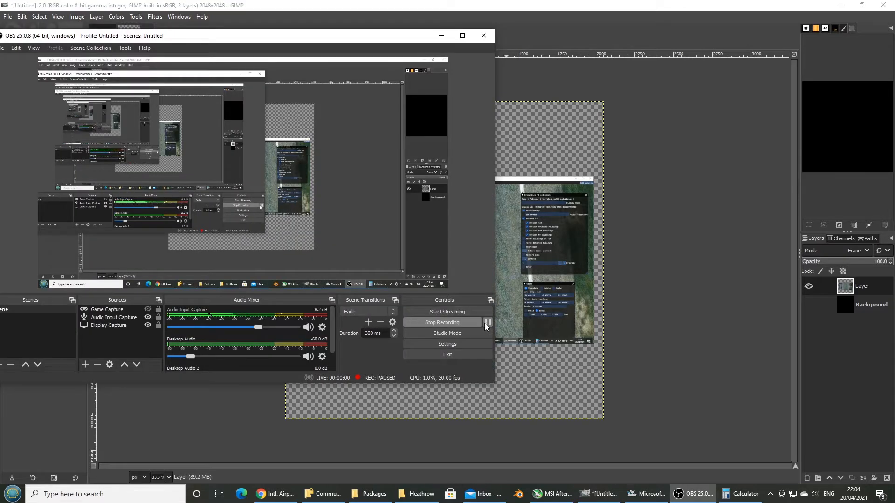
click(640, 285)
click(97, 18)
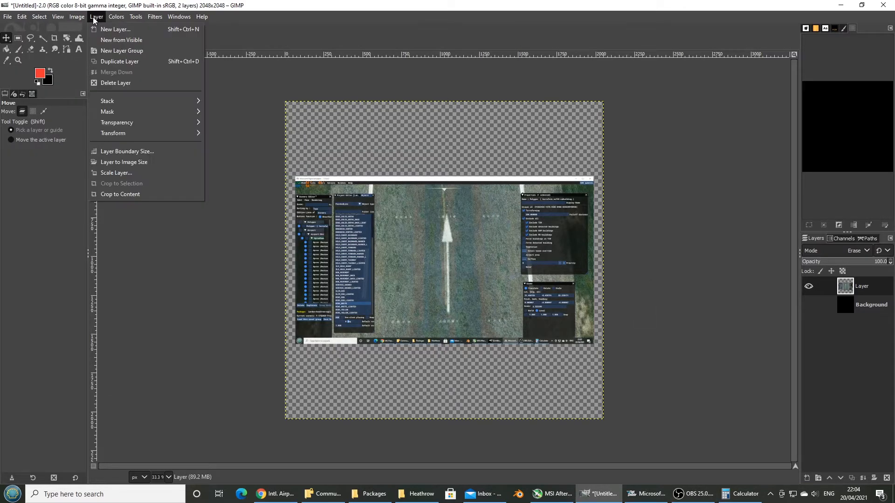
Scale the screenshot layer proportionally to 5000 px wide and add a new layer above it
click(114, 176)
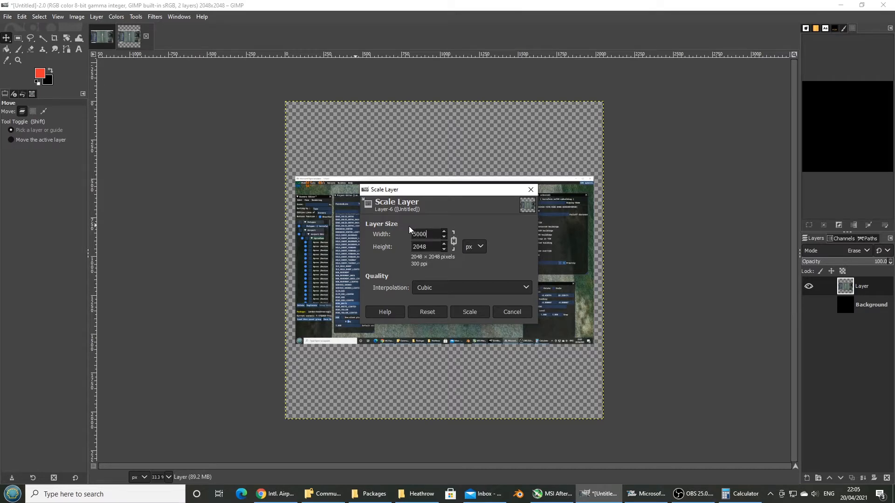
click(475, 311)
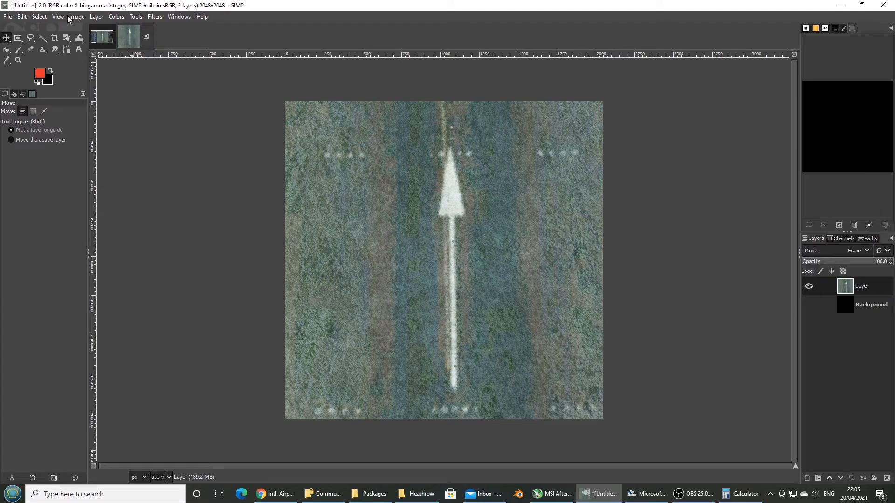
click(96, 17)
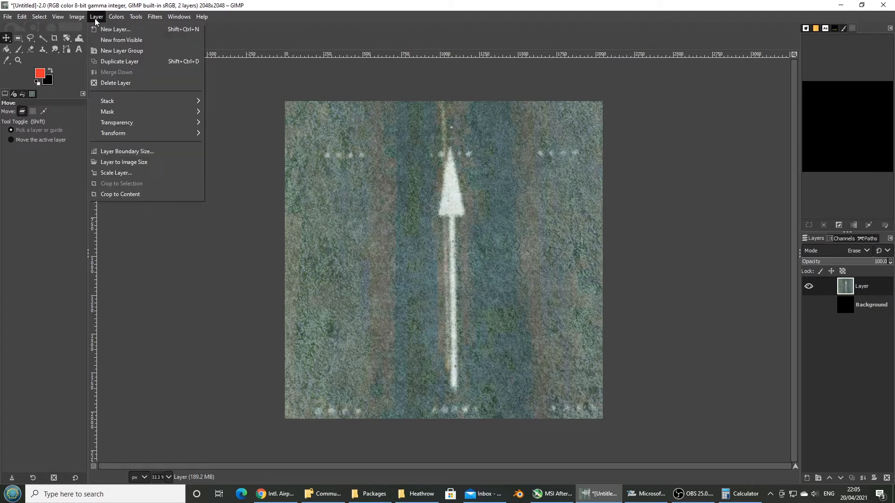
click(117, 29)
click(508, 364)
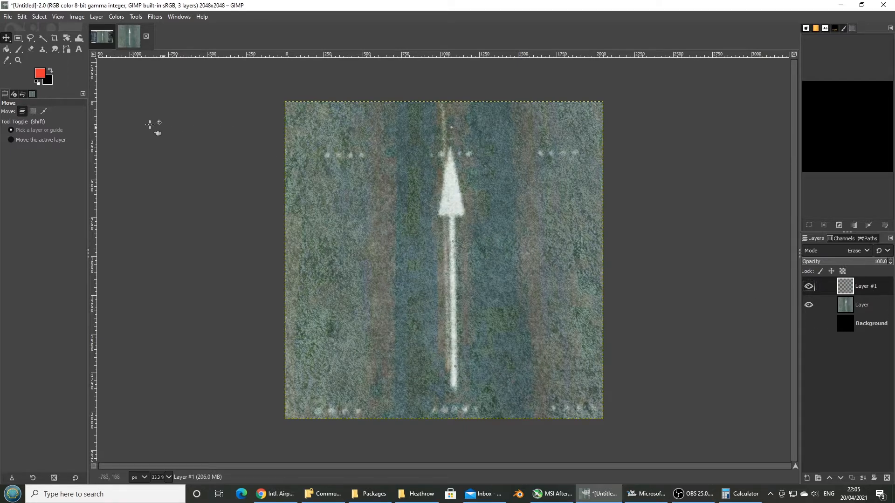
Outline the white runway arrow, both head and shaft, with a polygonal Free Select selection on the new layer
click(31, 37)
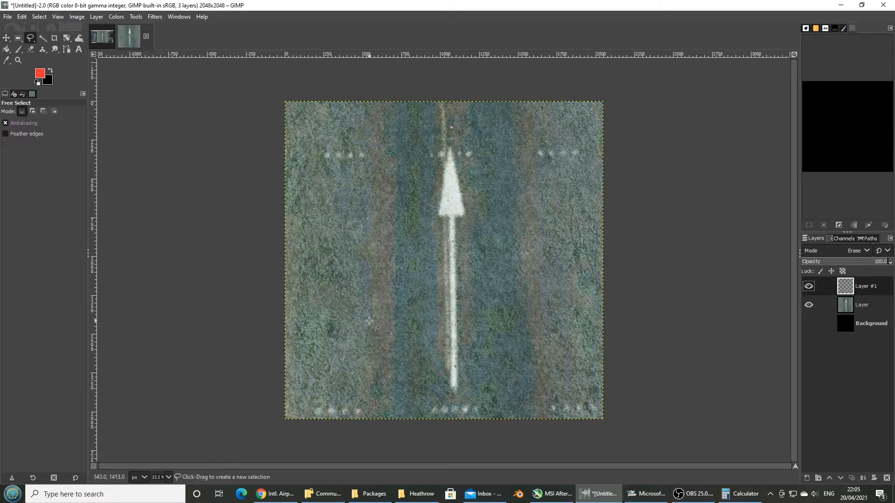
click(458, 388)
click(450, 389)
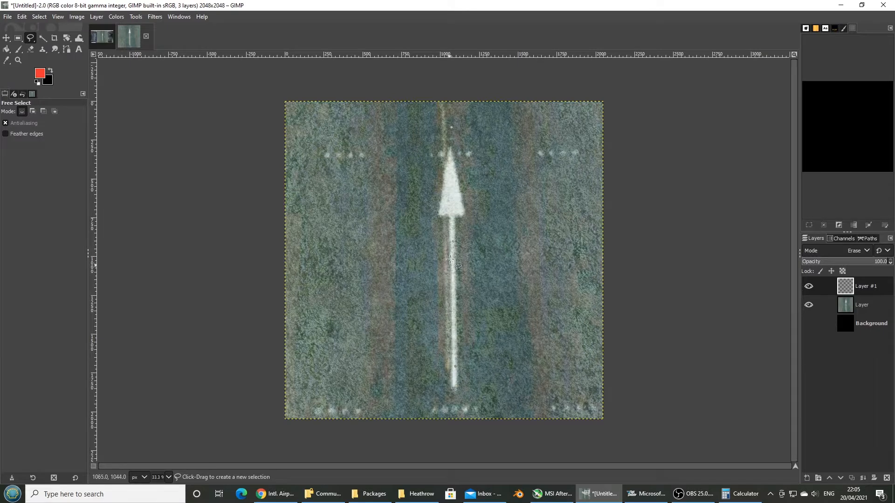
double_click(448, 215)
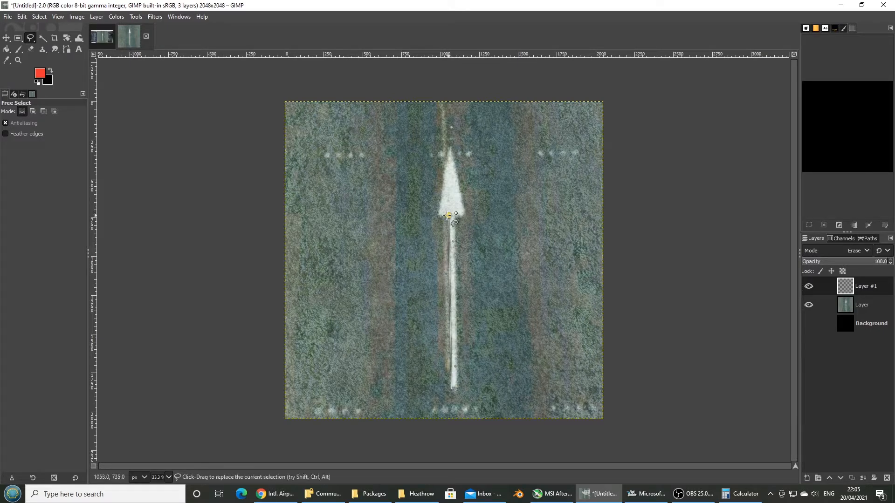
click(438, 215)
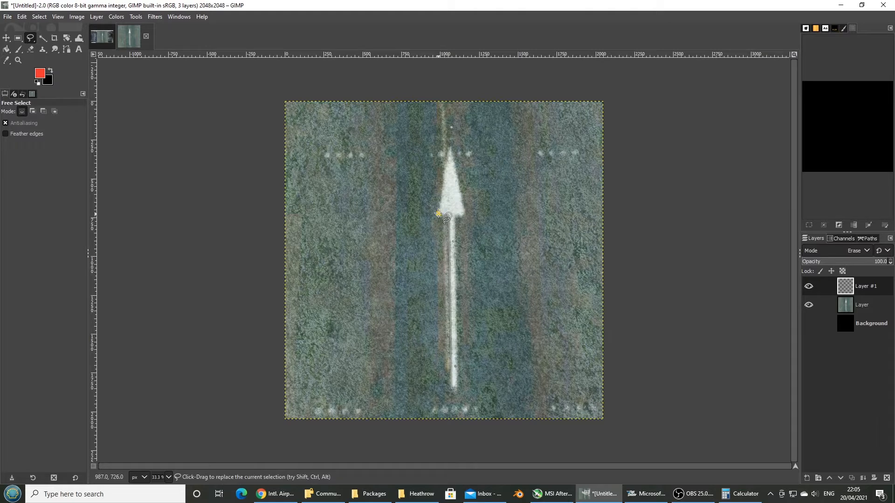
click(449, 149)
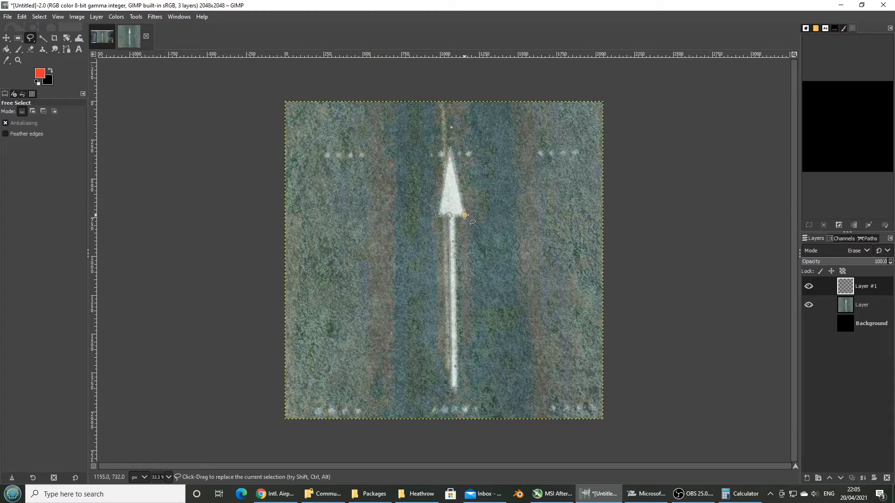
click(455, 215)
double_click(459, 387)
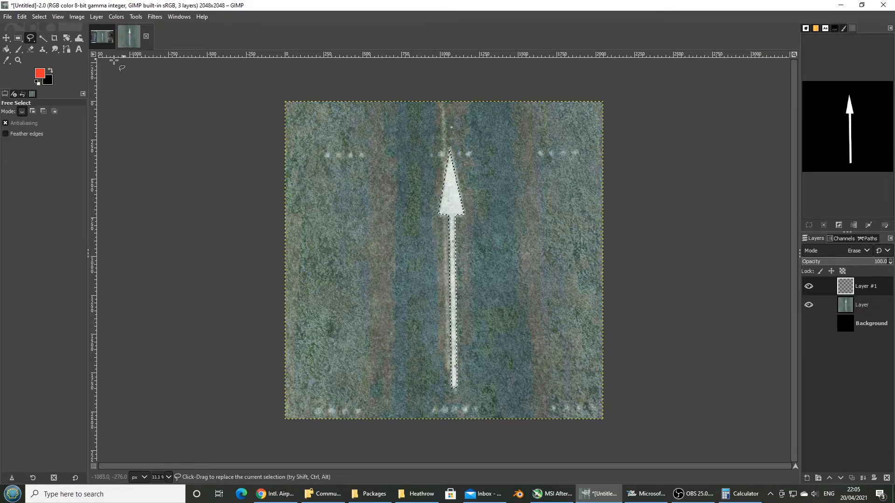
Check the arrow selection with the screenshot layer hidden, show that layer again and clear the selection
click(810, 306)
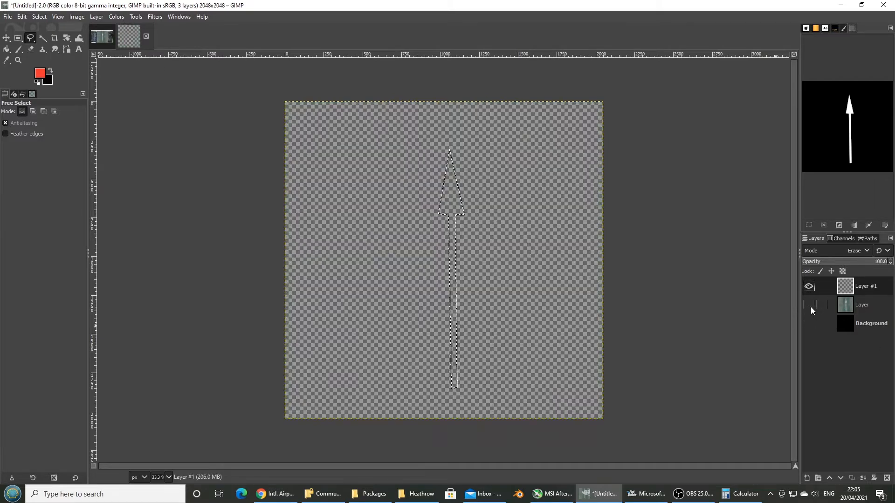
click(809, 305)
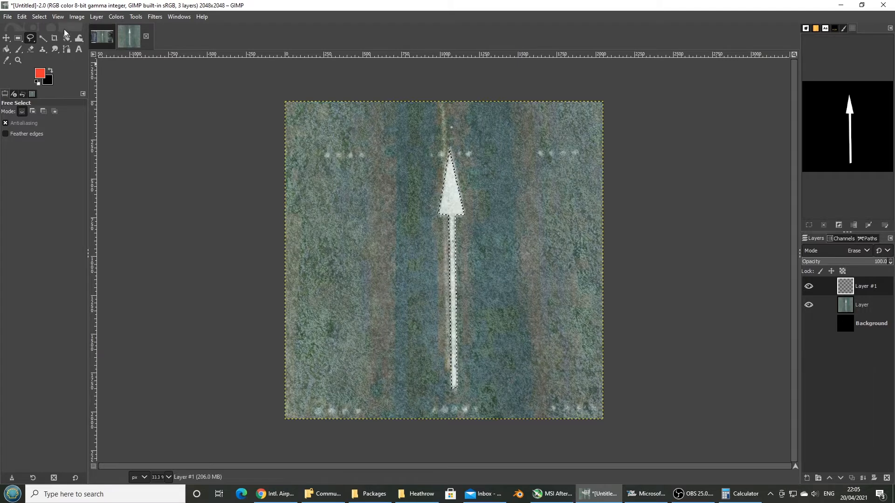
click(39, 17)
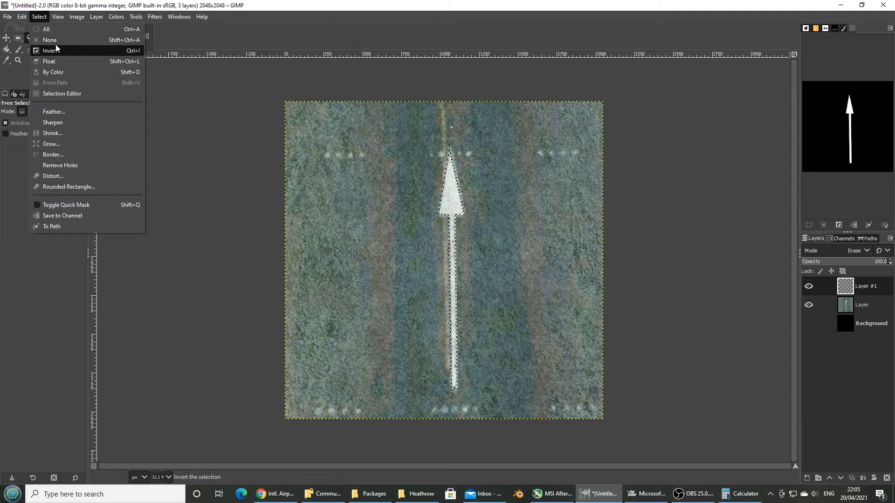
click(54, 42)
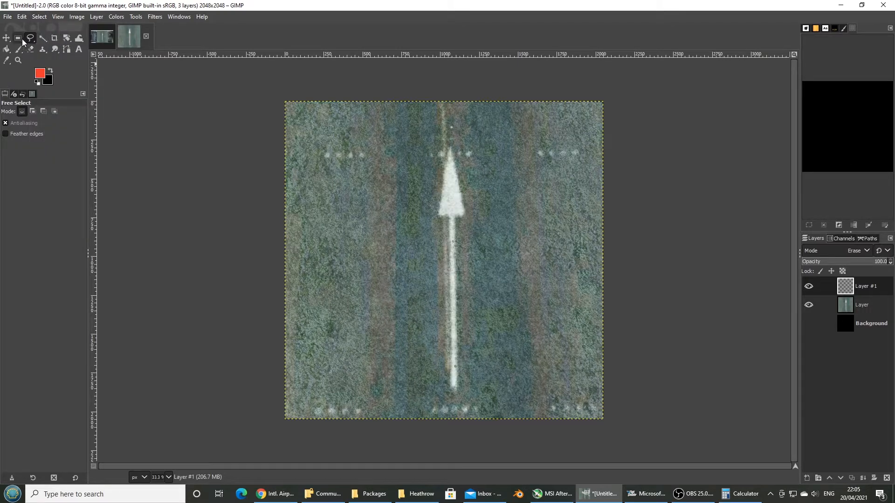
Try to retrace the arrow's outline with Free Select from the base of its head, and clear the selection
click(449, 216)
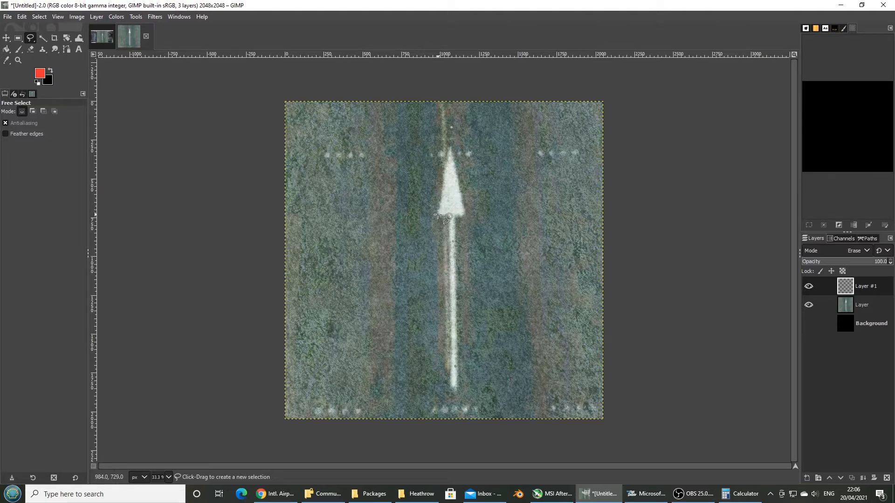
click(437, 215)
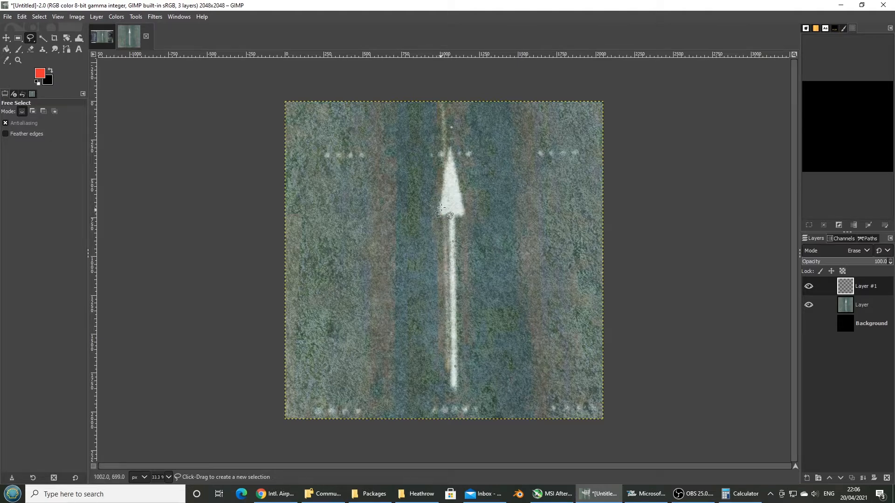
click(449, 148)
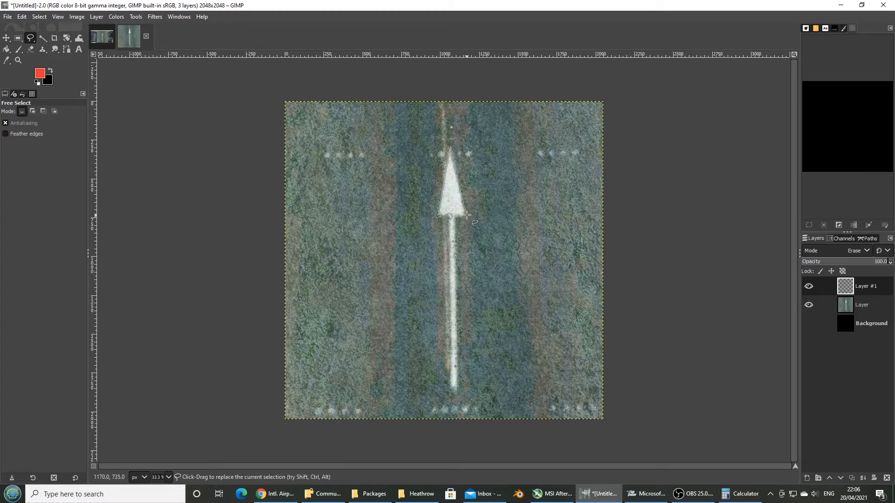
double_click(359, 158)
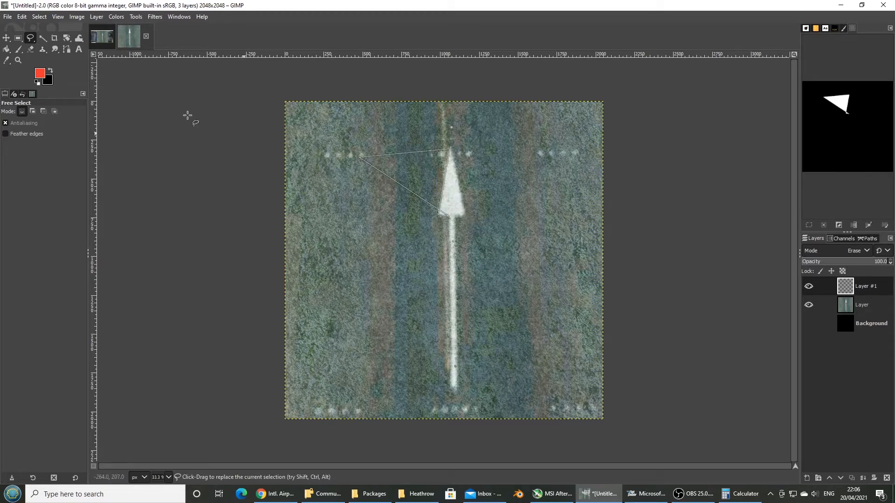
click(39, 16)
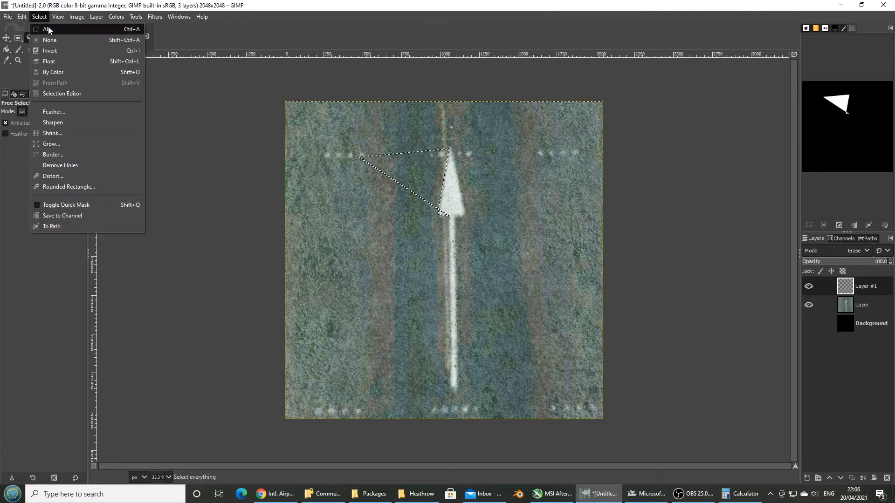
click(56, 40)
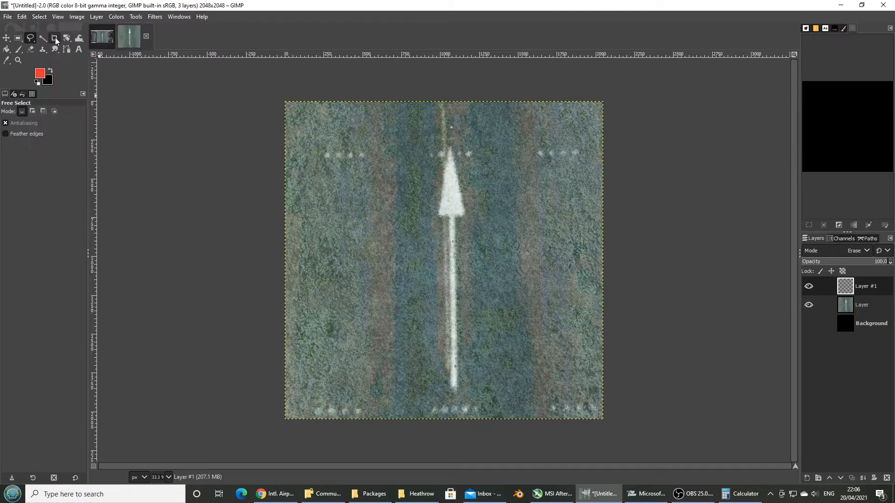
click(693, 494)
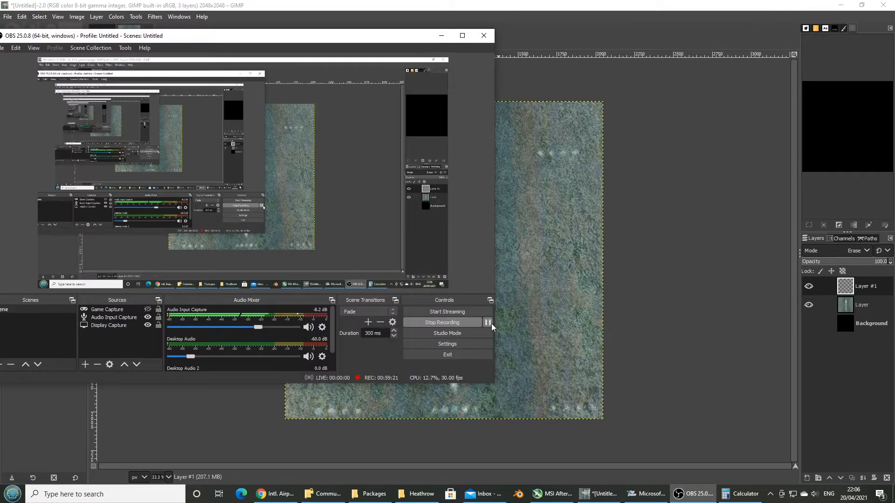
click(488, 322)
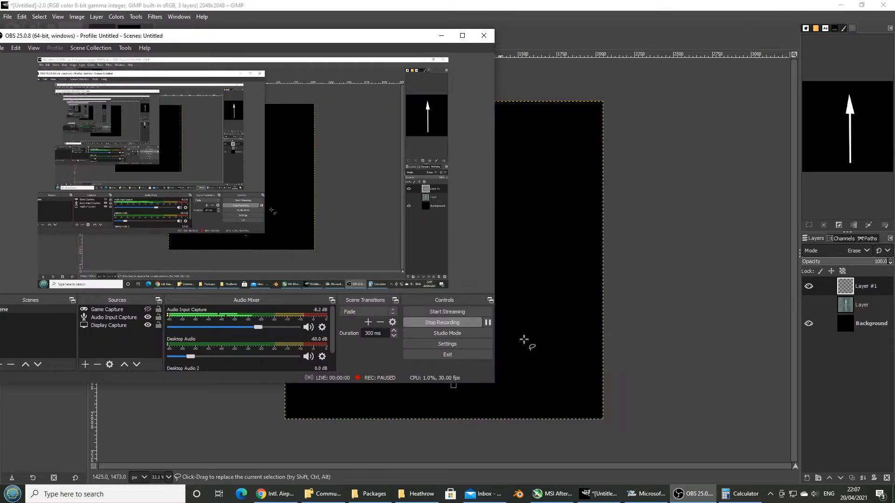
click(523, 340)
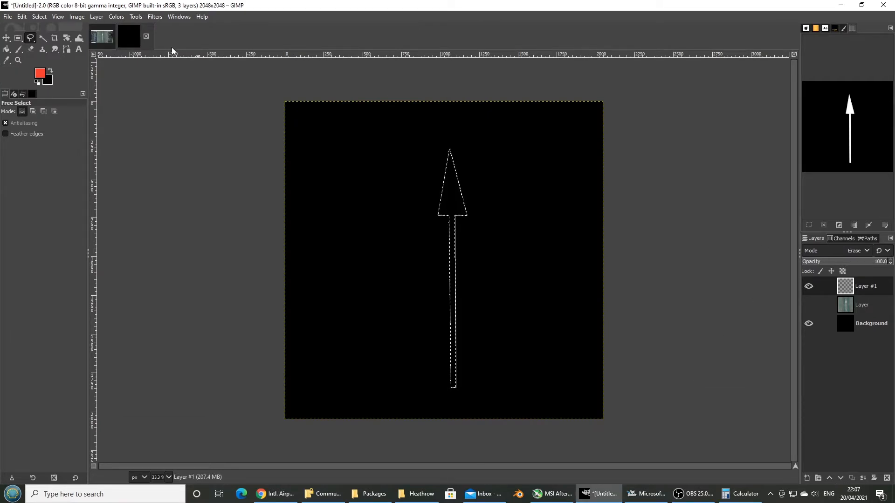
Set the foreground color to pure white (ffffff)
click(21, 17)
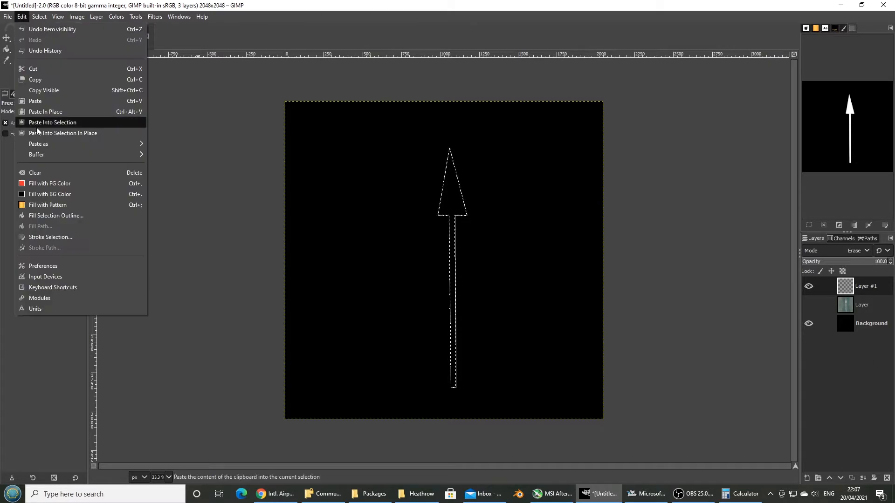
click(196, 104)
click(39, 74)
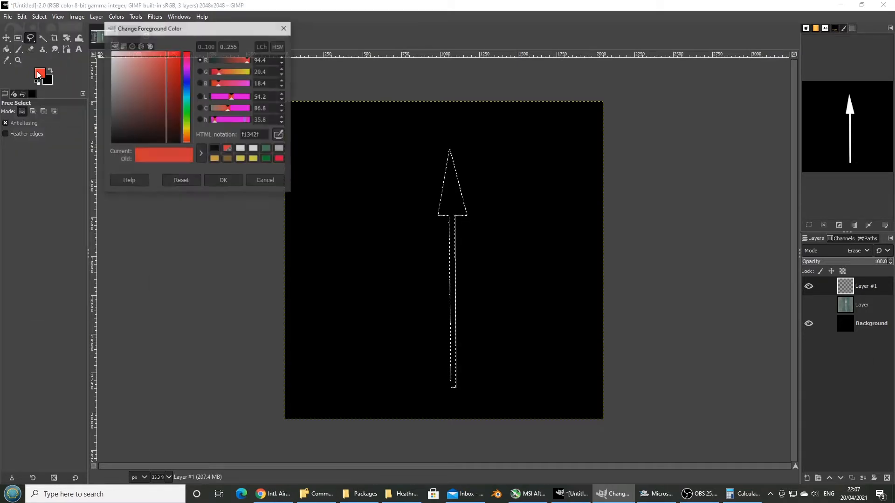
click(241, 149)
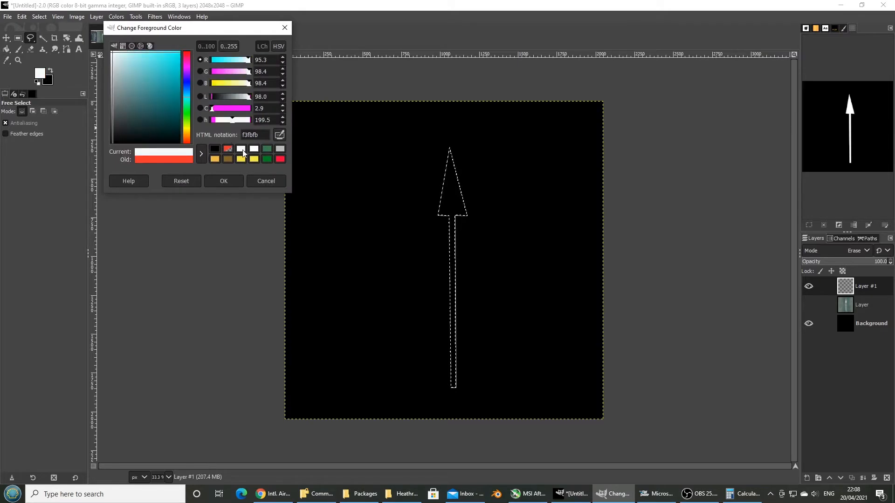
click(231, 181)
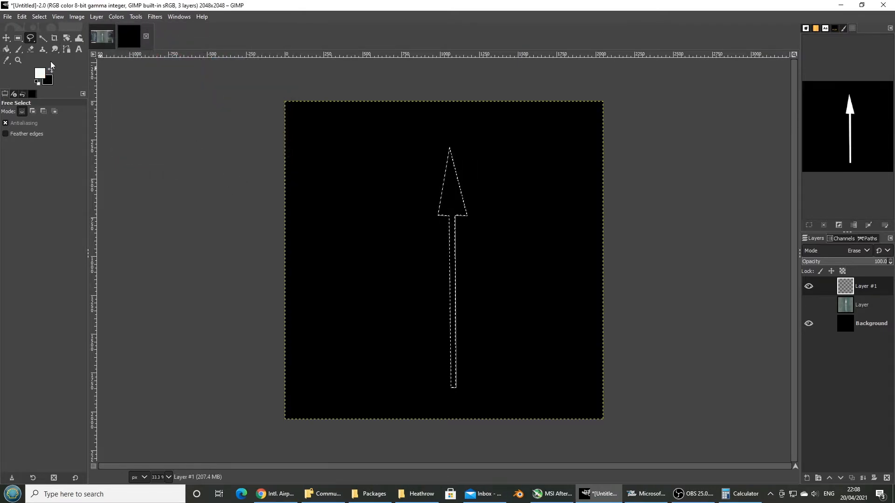
click(41, 74)
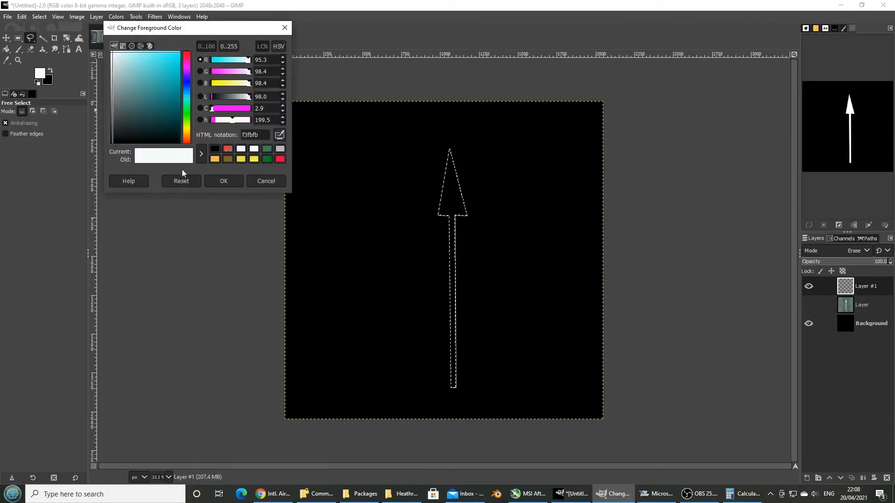
click(254, 150)
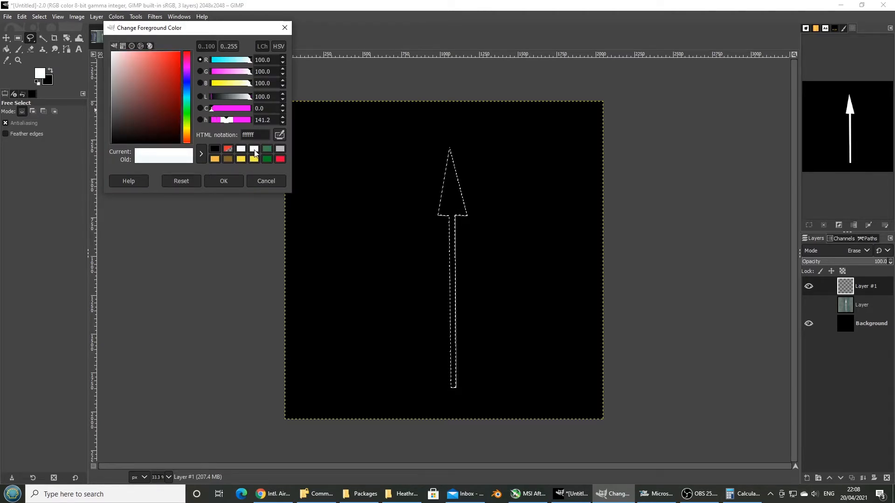
click(223, 181)
Fill the arrow selection on Layer #1 with the foreground color and hide the Background layer
click(22, 16)
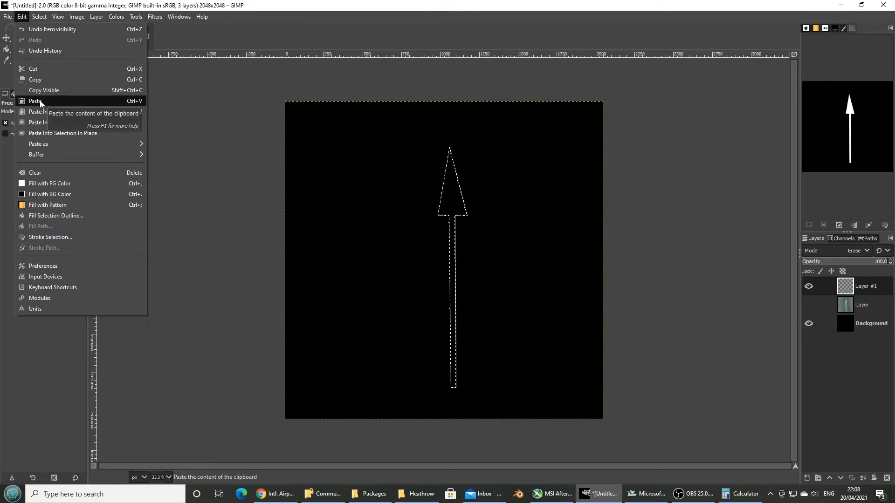
click(46, 183)
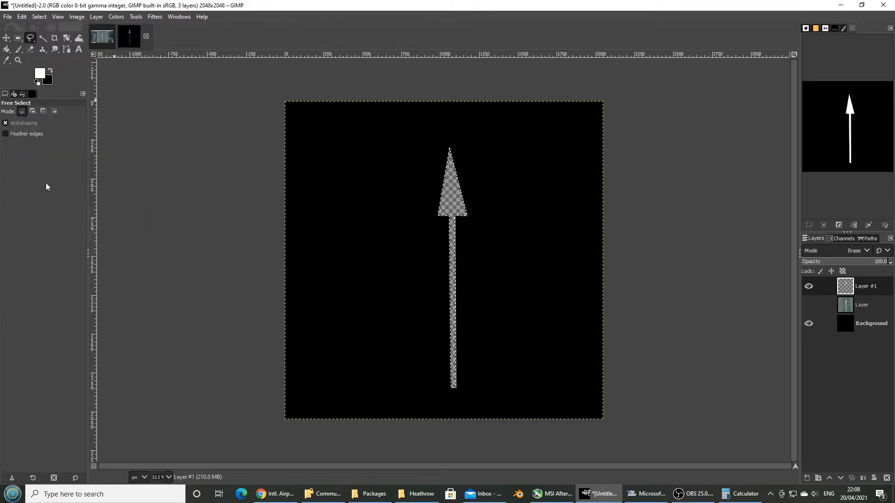
click(809, 325)
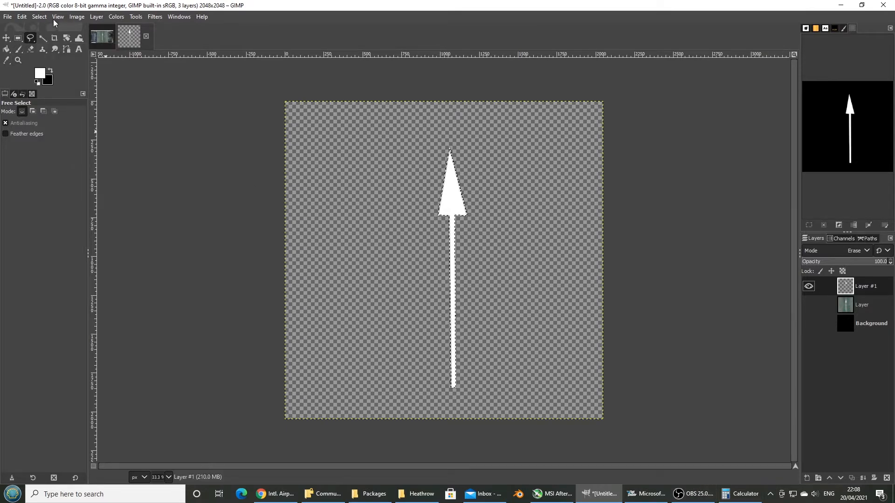
Clear the selection around the filled white arrow
click(39, 17)
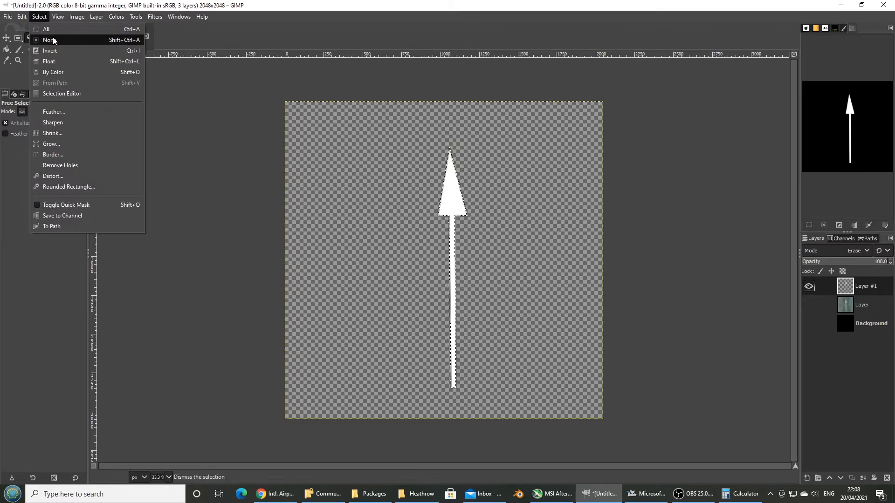
click(50, 40)
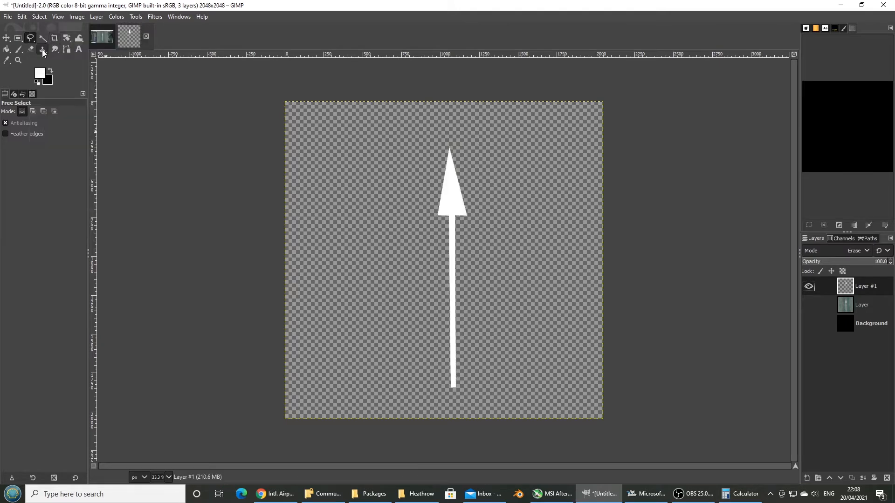
Try to trim the arrowhead's right base with a rectangular selection of about 171 × 111 px, and undo the clearing
click(18, 39)
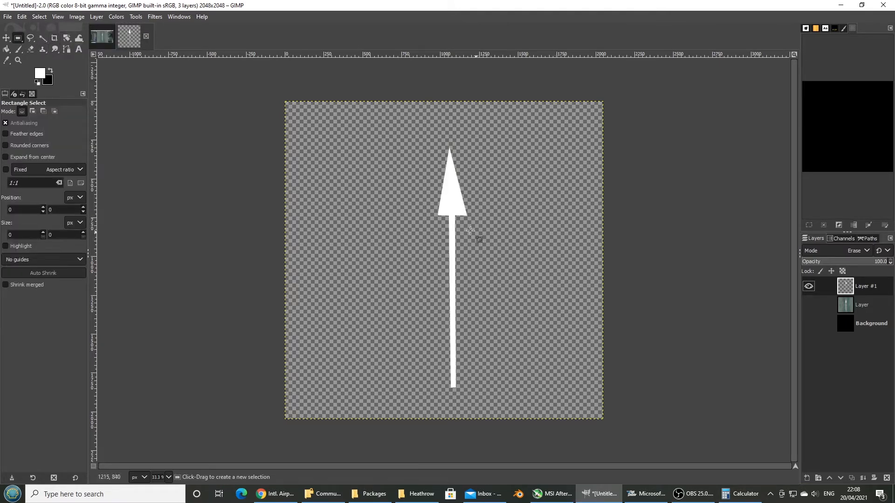
drag(482, 230, 452, 210)
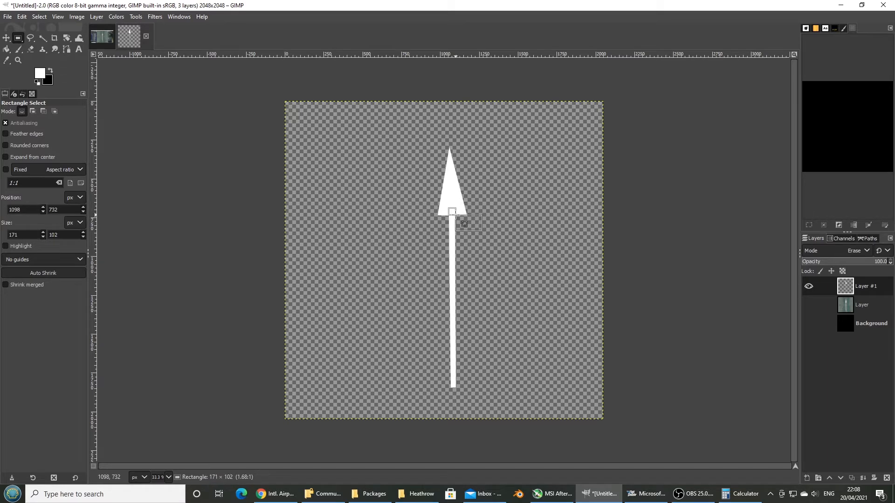
drag(456, 214, 456, 214)
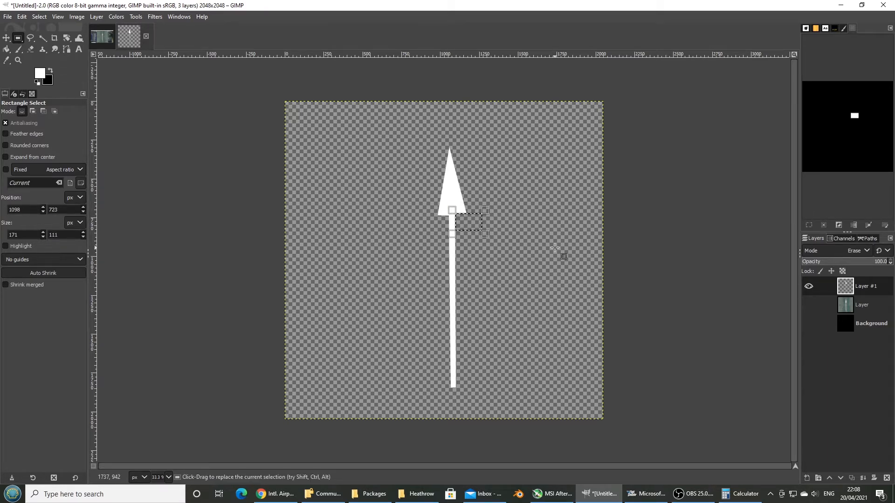
click(22, 17)
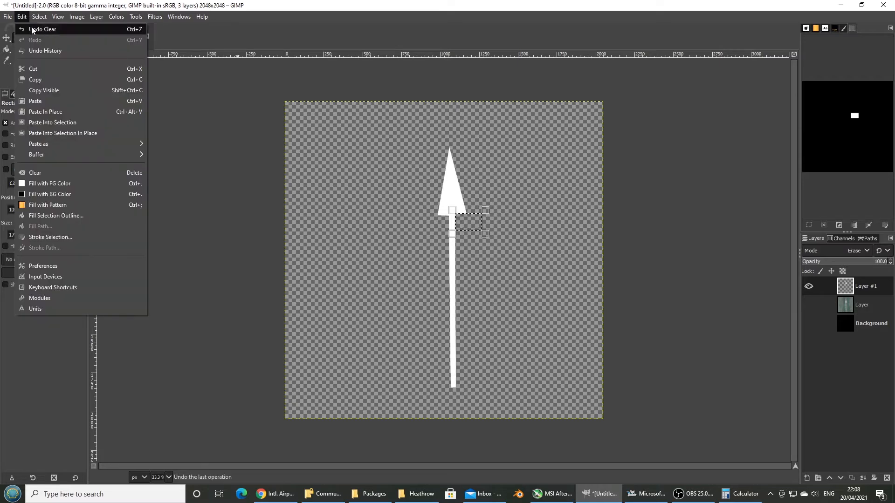
click(33, 30)
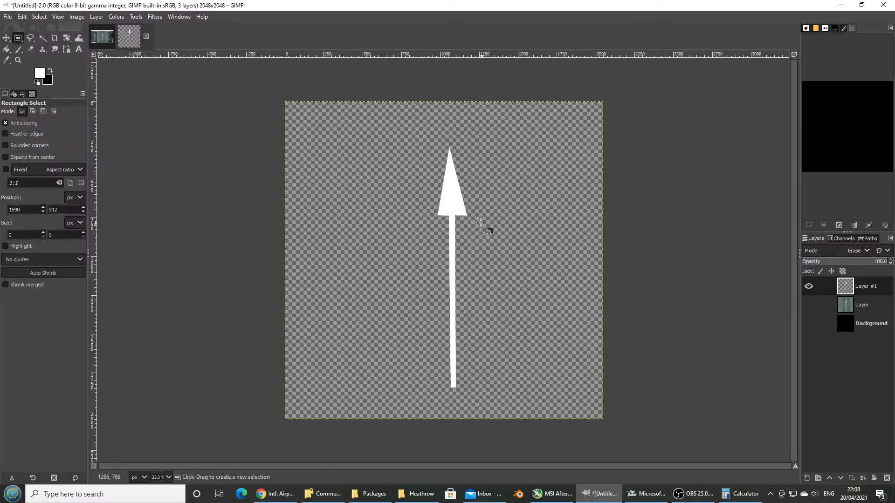
Select a rectangle of about 180 × 99 px beside the shaft, just under the arrowhead's right base, and dismiss the selection
drag(484, 231, 453, 212)
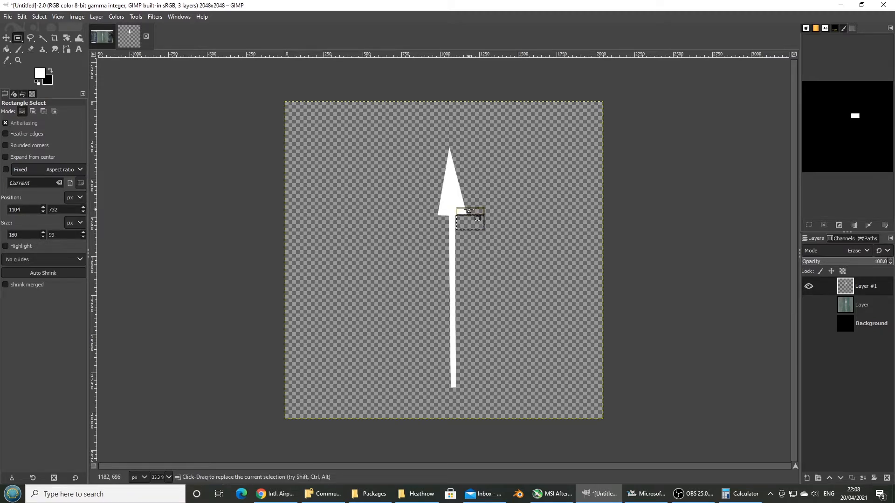
click(12, 40)
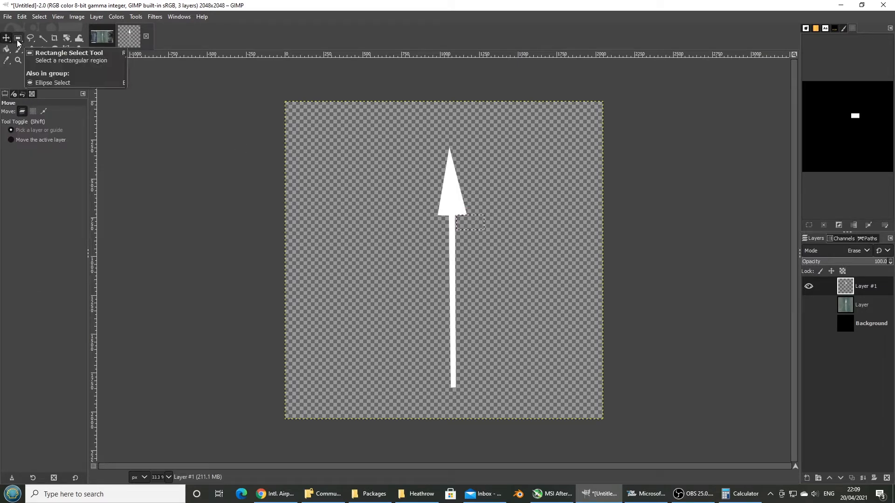
click(44, 19)
click(46, 40)
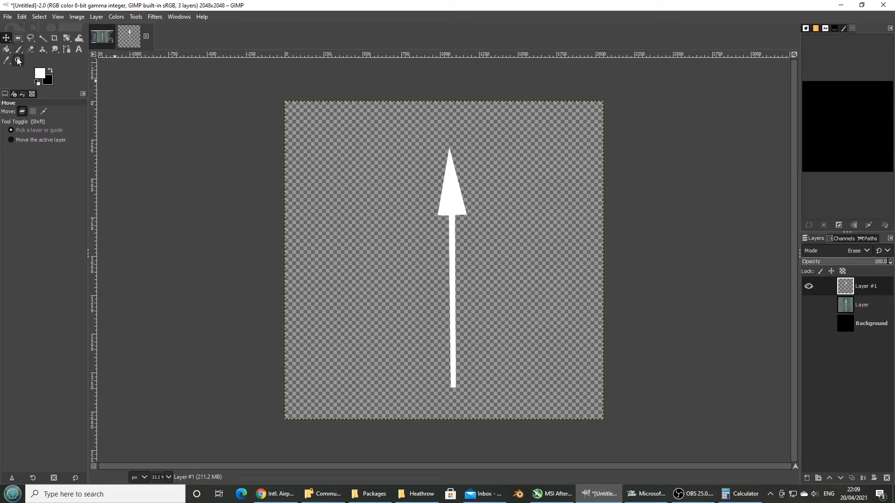
Set the Eraser to the 2. Hardness 100 brush with a size of 120
click(30, 49)
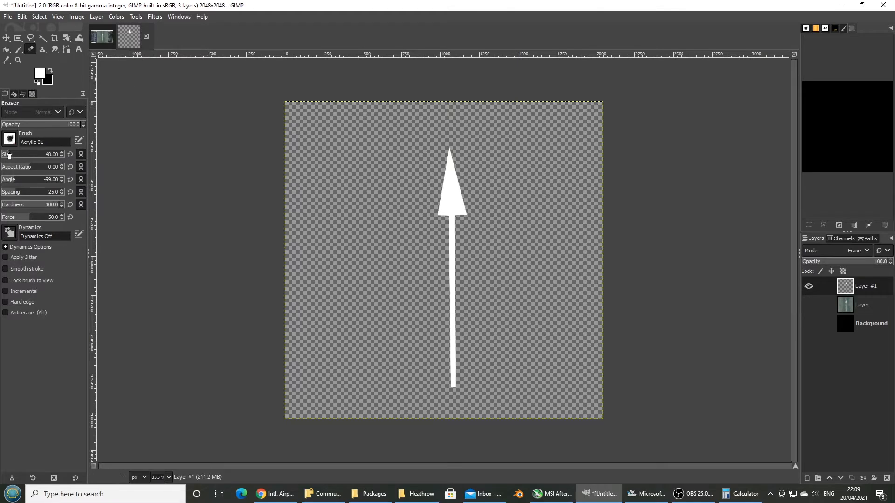
drag(11, 155, 23, 155)
click(10, 139)
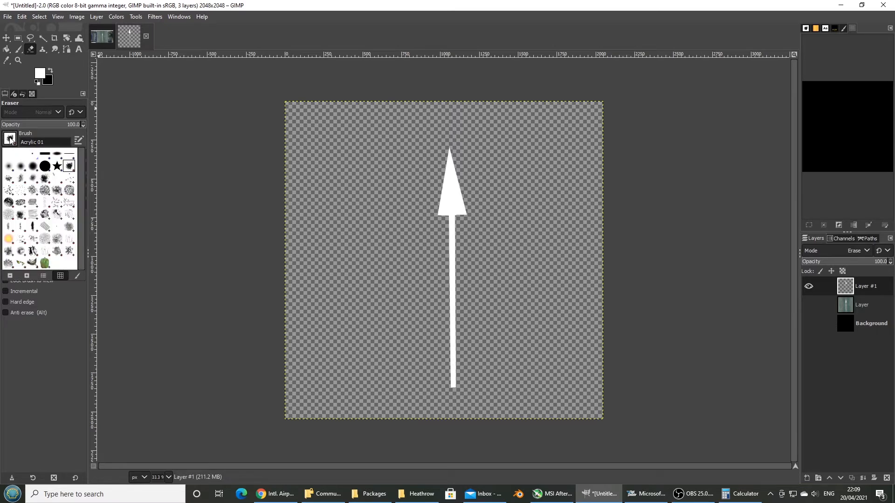
click(45, 155)
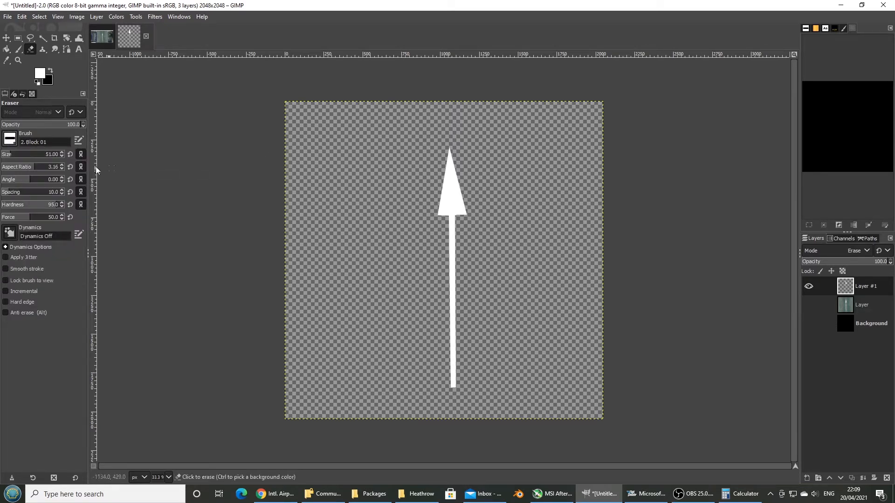
click(9, 139)
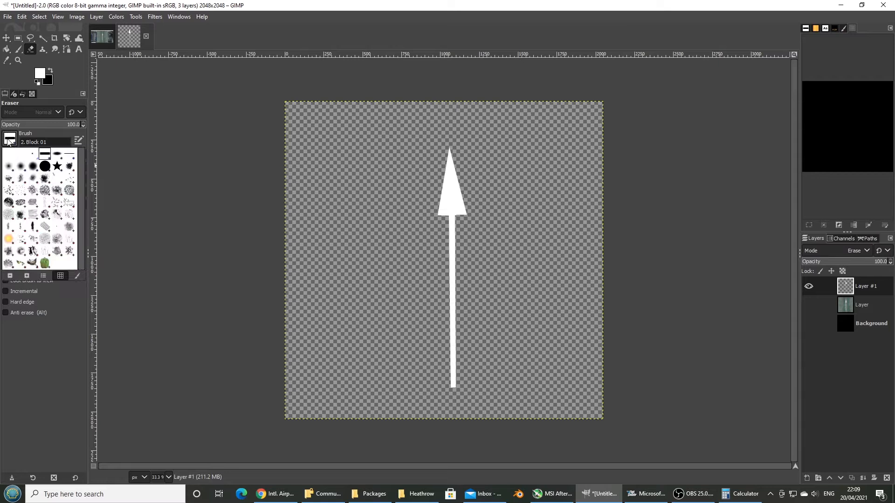
click(45, 166)
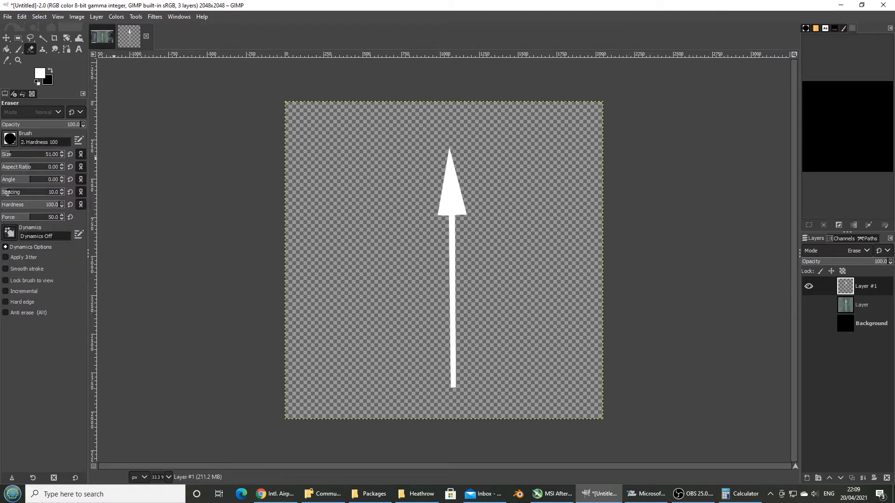
drag(8, 155, 10, 155)
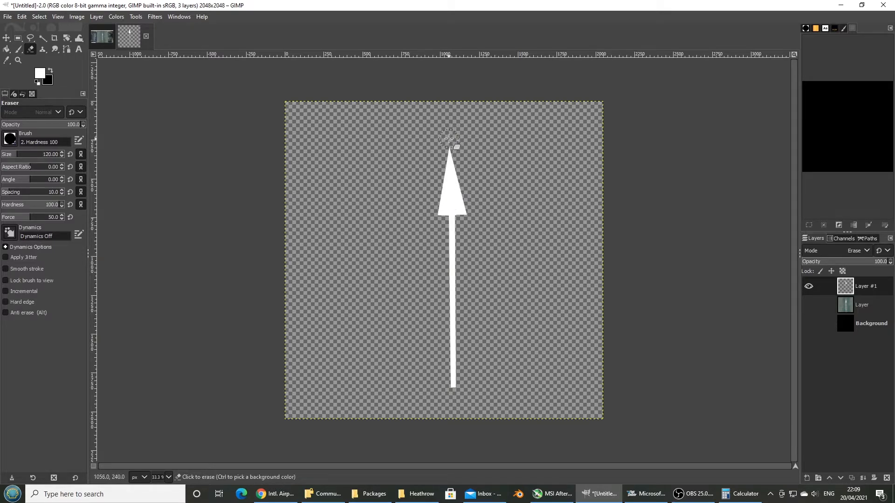
Try to blunt the arrow's tip with the Eraser, and undo the erasing
click(450, 141)
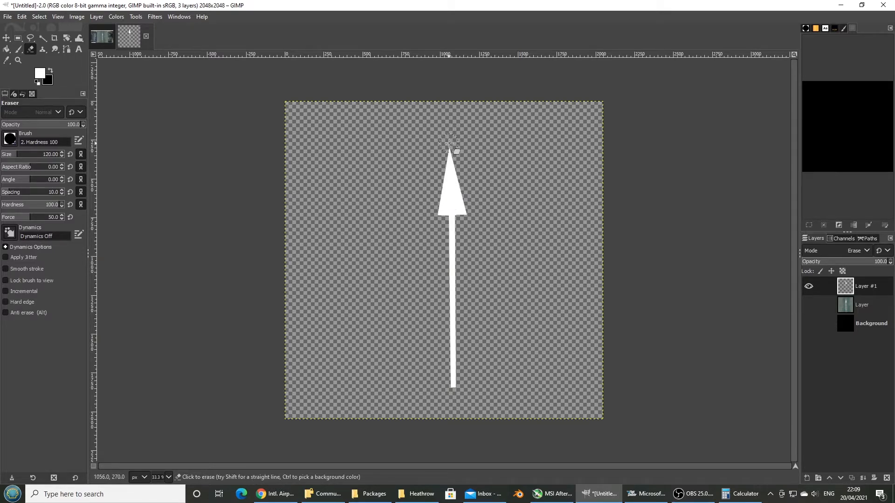
click(450, 150)
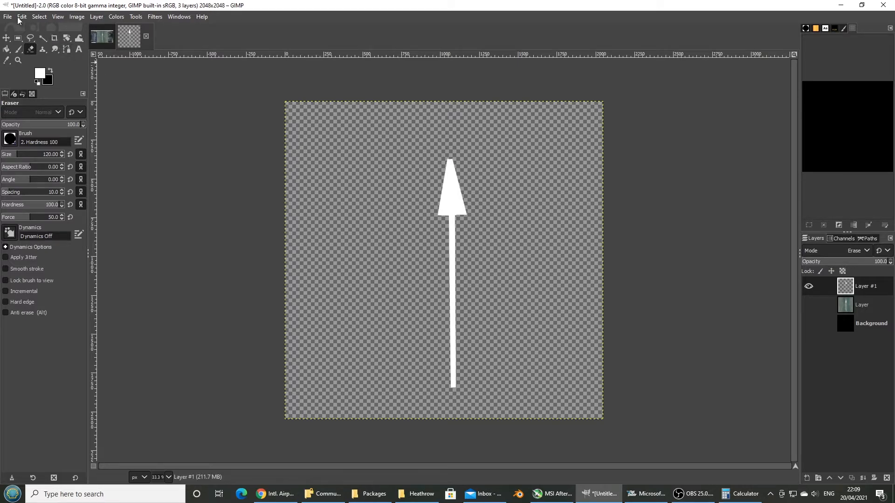
click(21, 16)
click(31, 29)
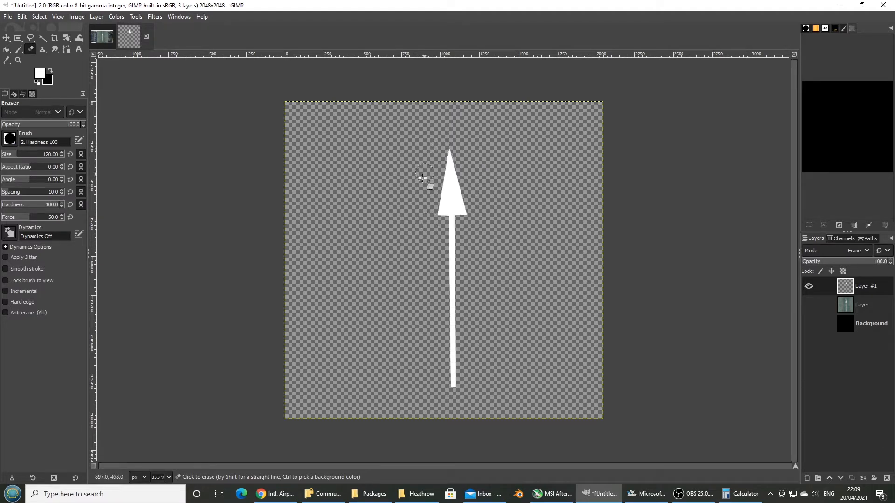
click(23, 17)
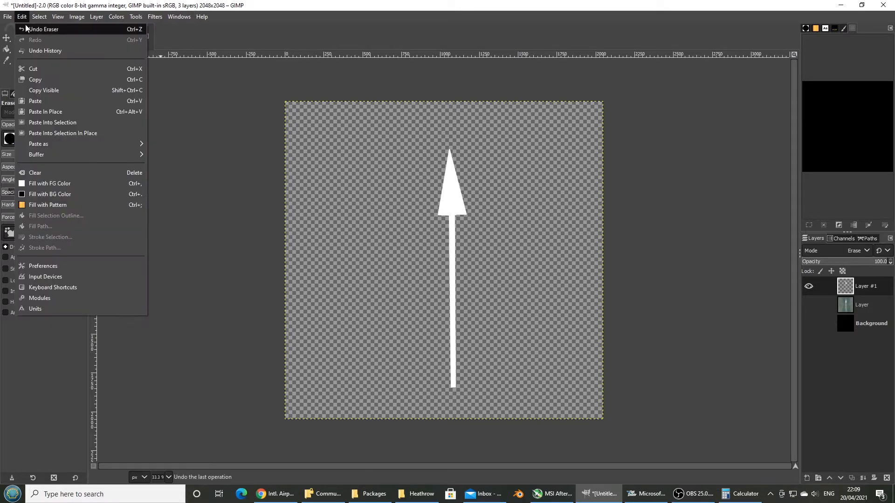
click(26, 28)
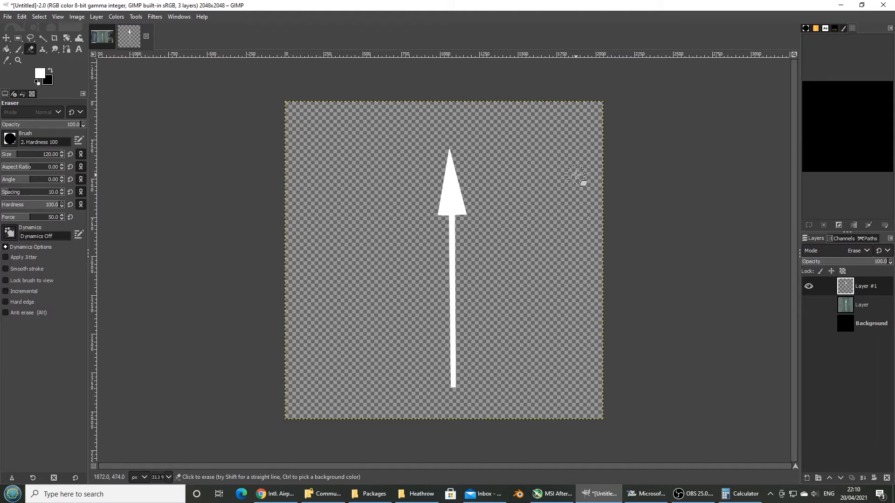
Start exporting the image and choose FS2020 Projects/Heathrow/London-Heathrow-EGLL-mkvy/PackageSources/materials/Textures as the destination folder
click(8, 17)
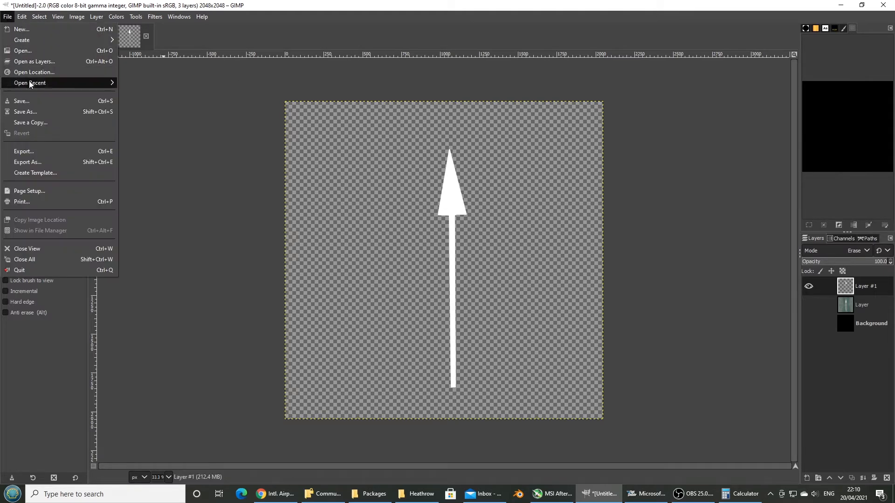
click(45, 161)
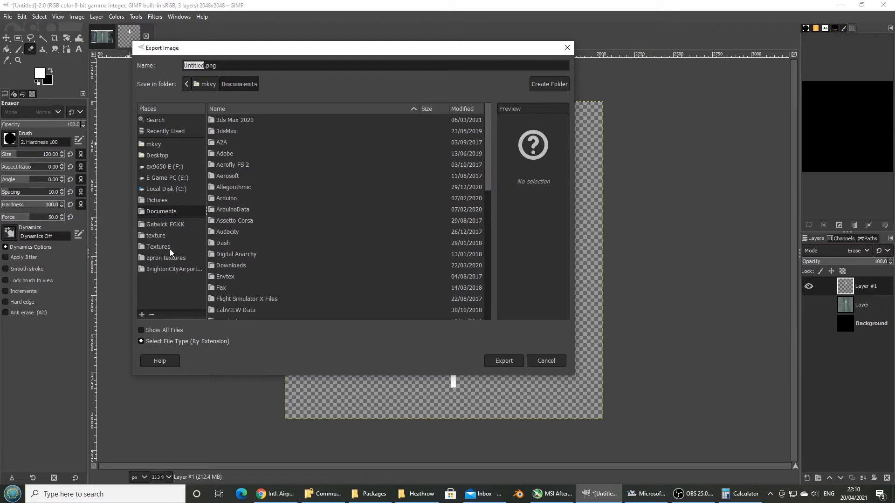
click(169, 268)
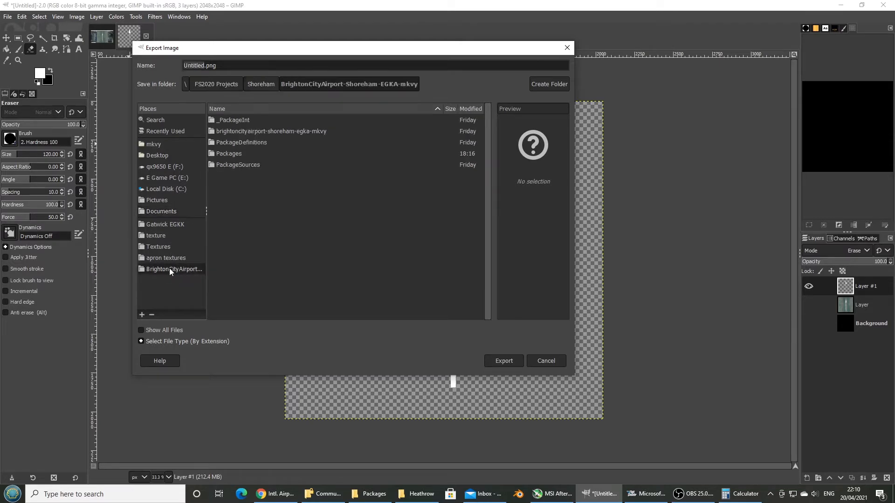
click(220, 87)
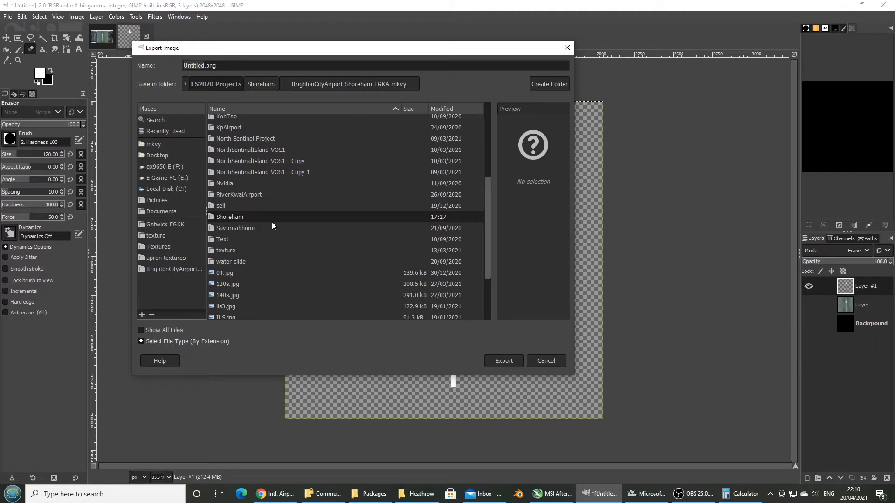
scroll(271, 219, up, 5)
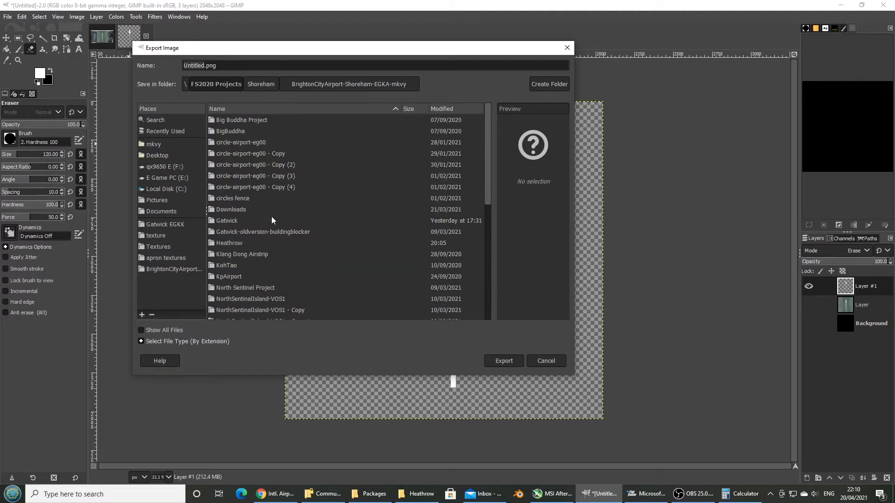
double_click(238, 243)
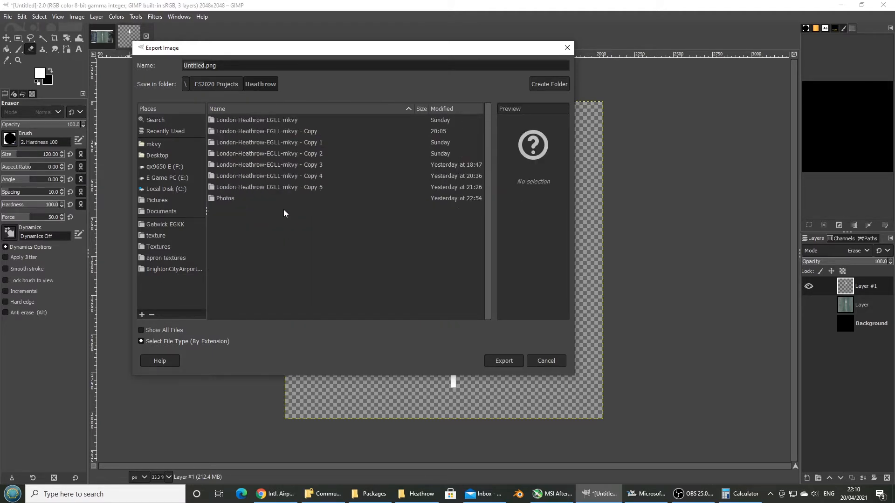
double_click(268, 120)
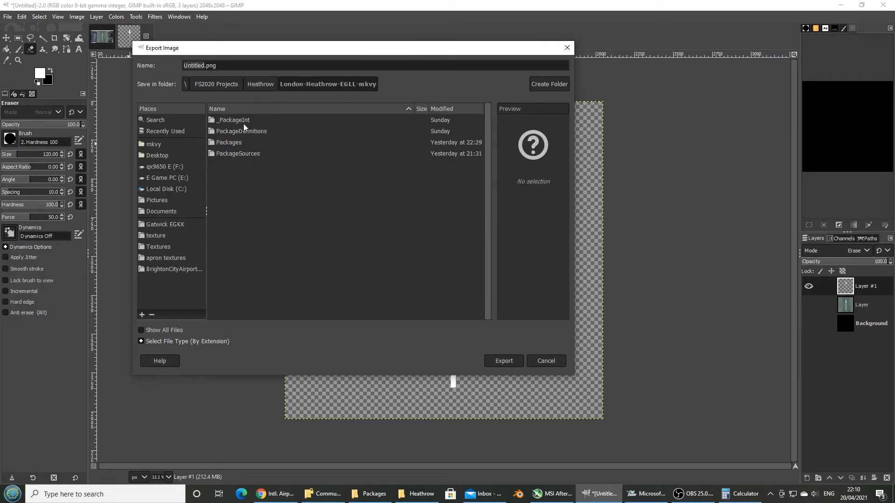
double_click(239, 152)
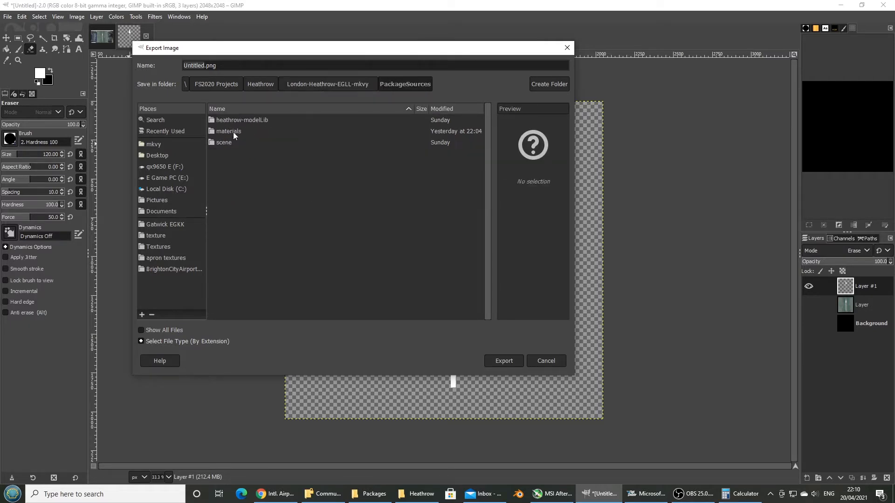
double_click(228, 130)
double_click(233, 119)
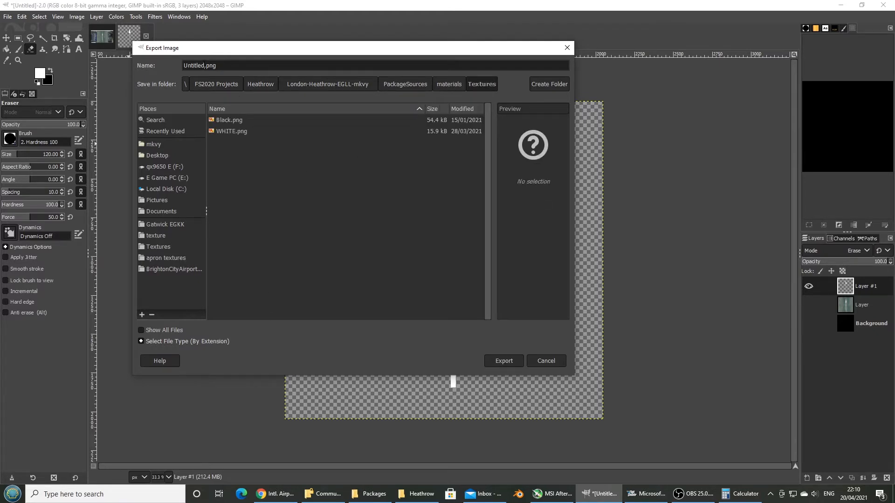
Name the file runwayarrow.png and export it as a PNG with the default export options
double_click(193, 65)
text(runwayarrow)
click(504, 361)
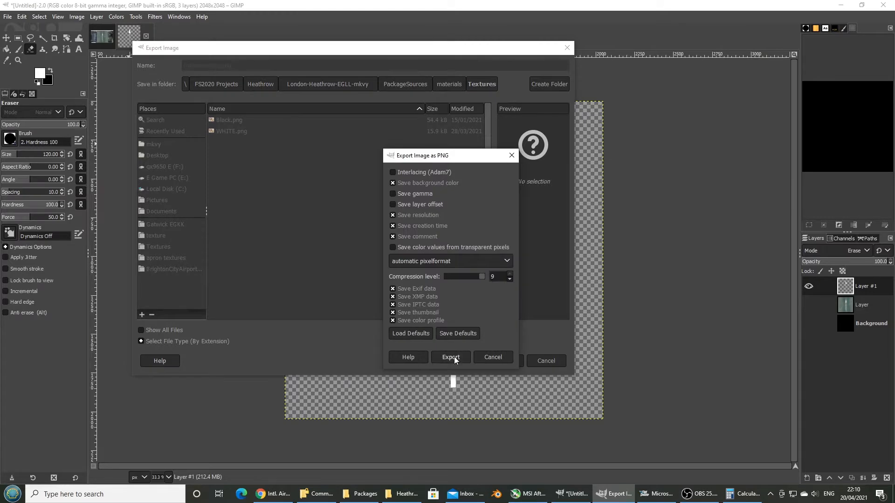
click(453, 357)
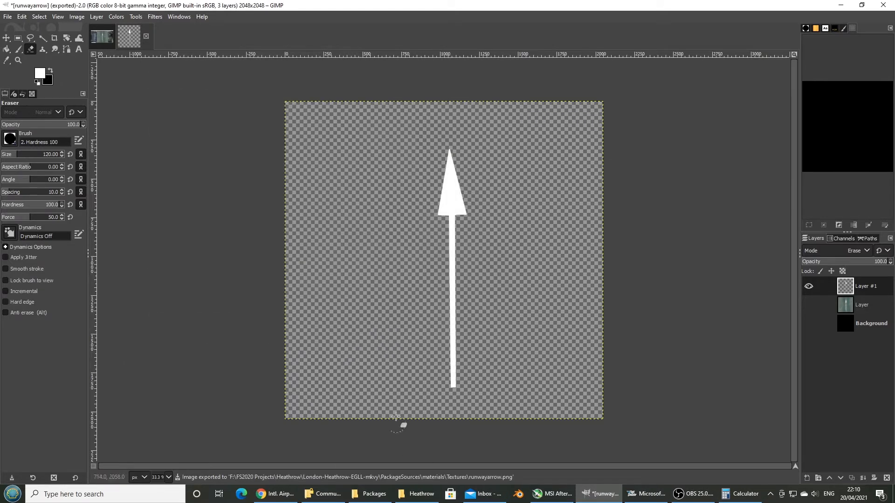
Switch to Microsoft Flight Simulator and select Runway 27 L at its painted arrow in the scenery view
click(687, 495)
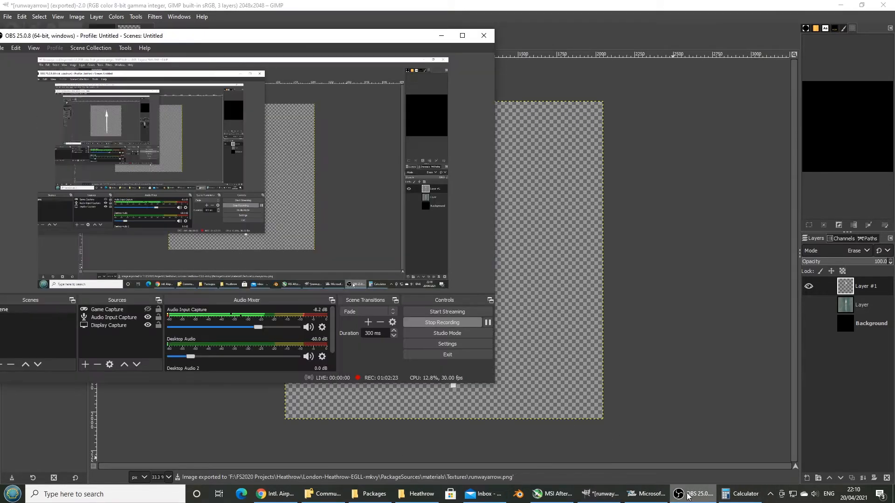
click(599, 495)
click(598, 495)
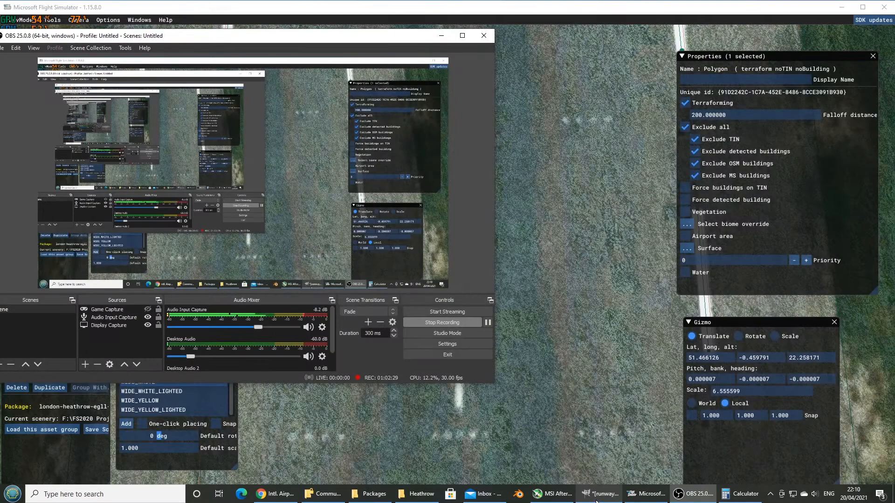
click(572, 355)
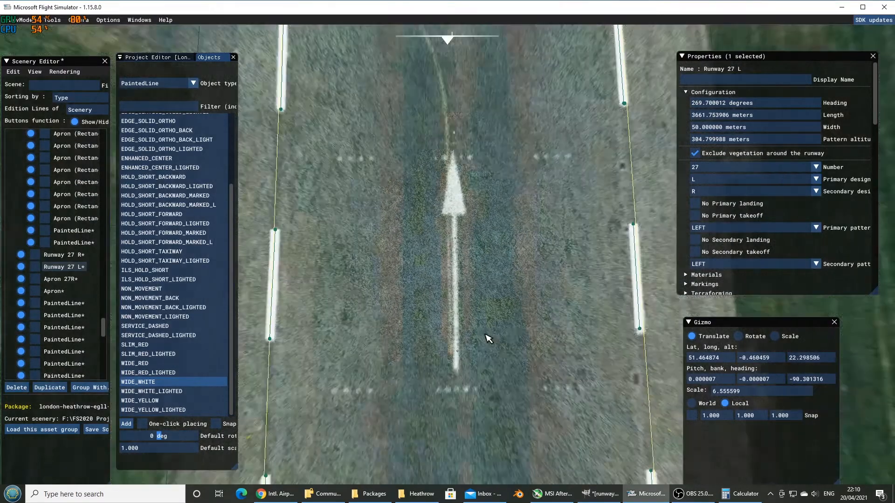
scroll(488, 339, down, 3)
key(w)
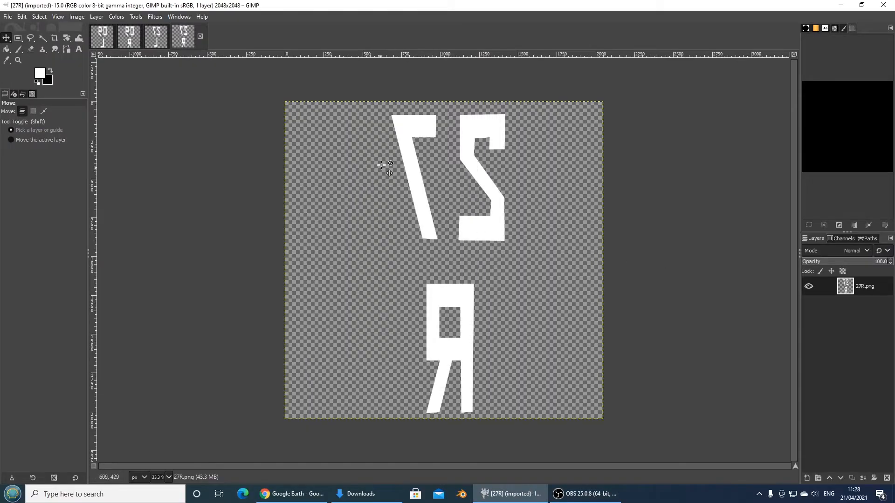
Switch to Google Earth and examine the 27L runway designation and the layout around that end of the runway
click(291, 493)
scroll(380, 351, down, 5)
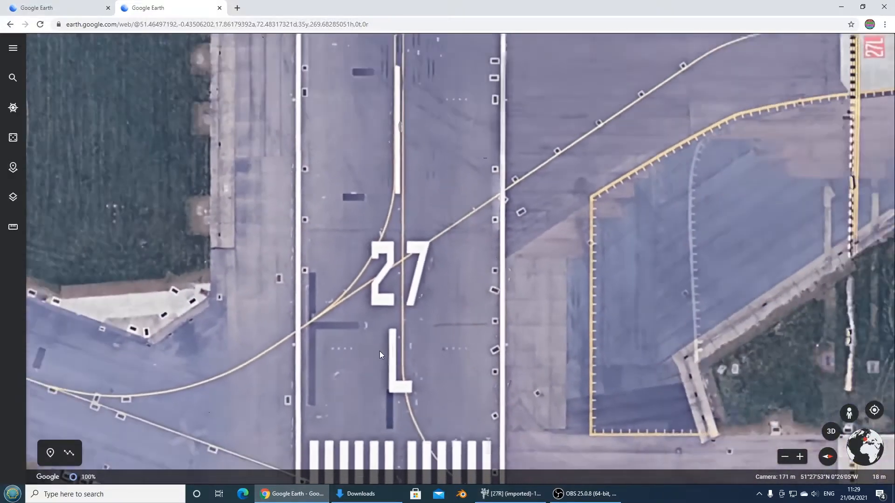
drag(473, 366, 345, 307)
scroll(387, 328, down, 1)
scroll(387, 328, down, 3)
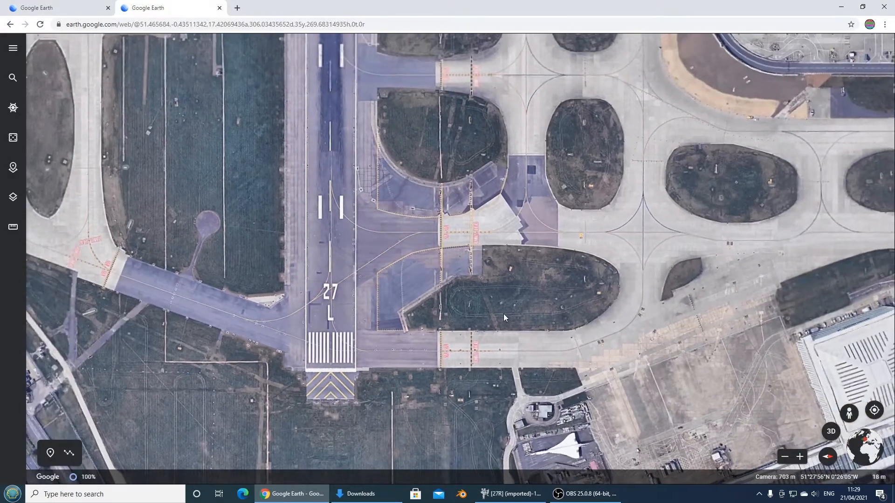
drag(502, 314, 471, 303)
drag(149, 271, 372, 262)
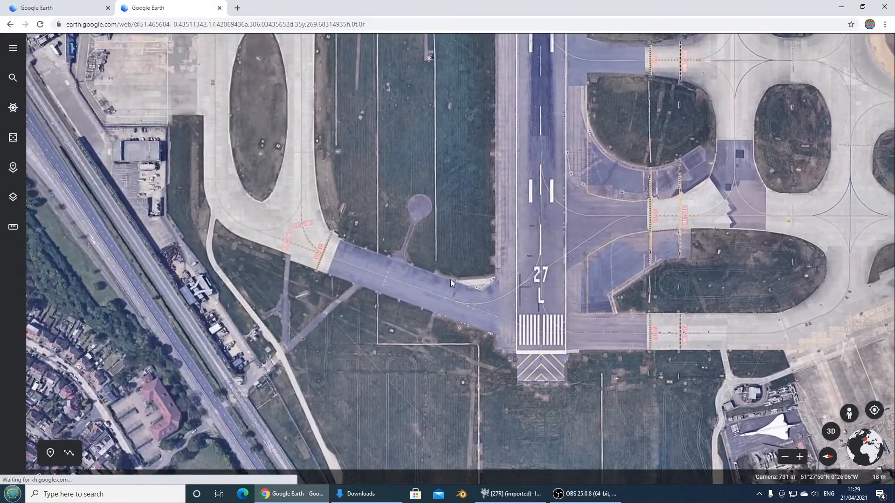
Switch to GIMP and look through the mirrored 09L, 09R, 27L and 27R designation images
click(512, 494)
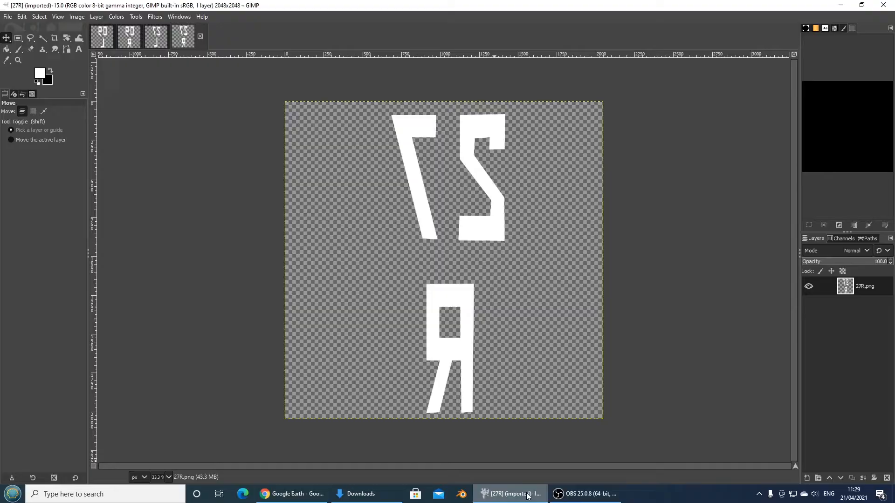
click(107, 41)
click(137, 36)
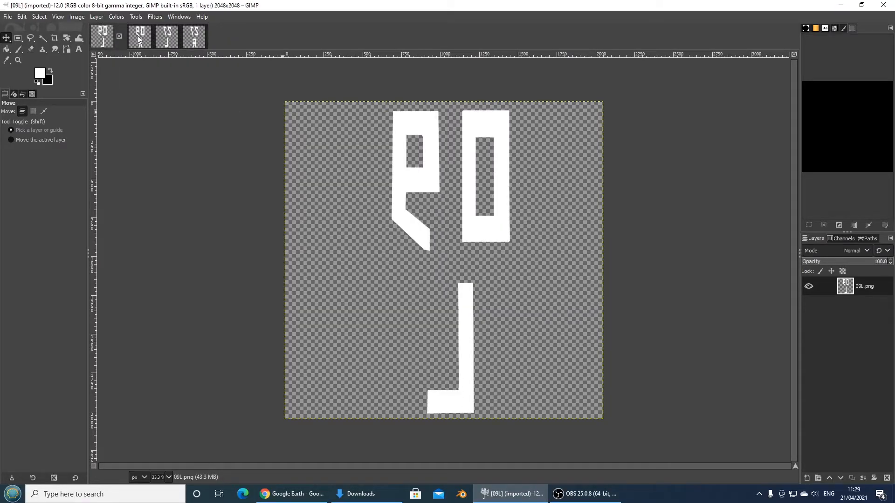
click(167, 40)
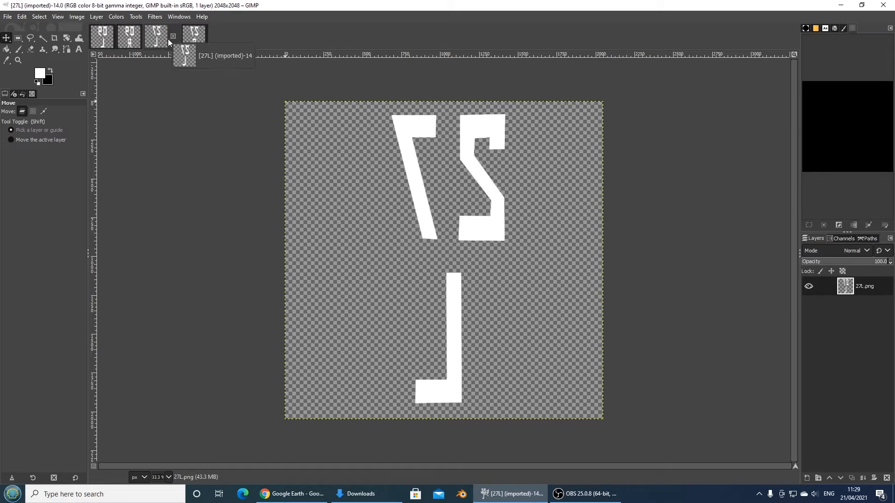
click(189, 43)
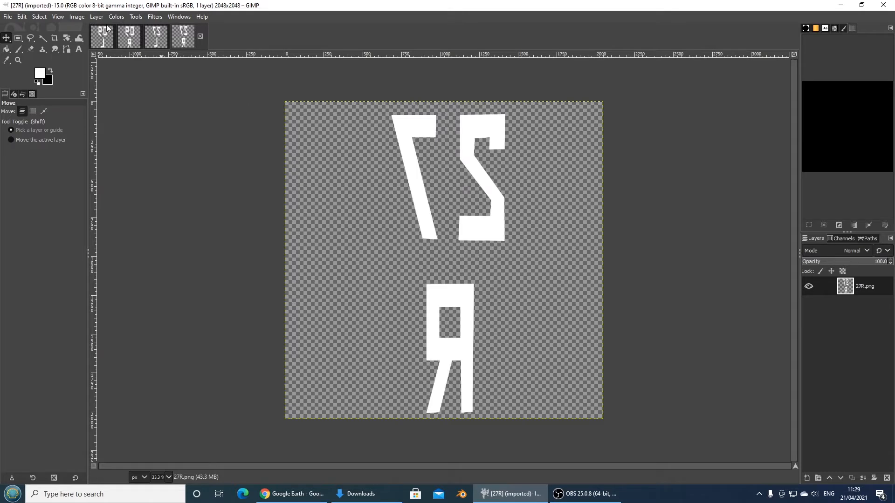
Flip the 27R image horizontally so its characters read normally, and undo the flip
click(77, 18)
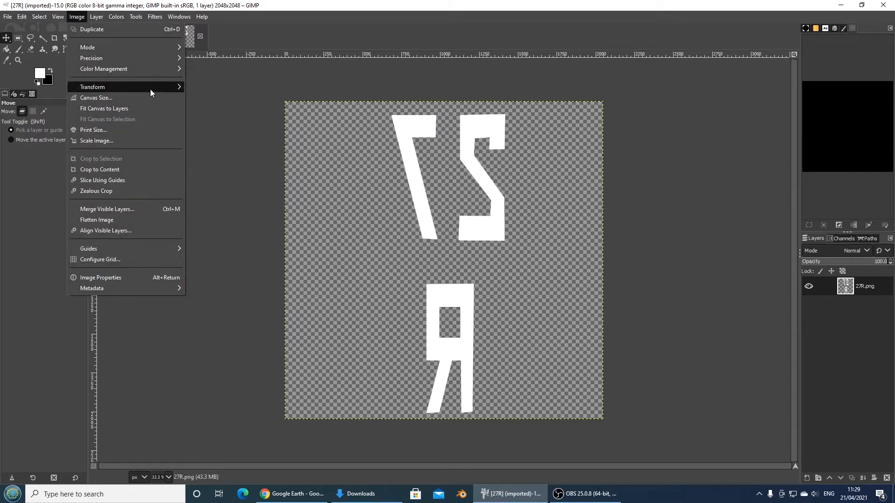
mouse_move(159, 90)
click(213, 88)
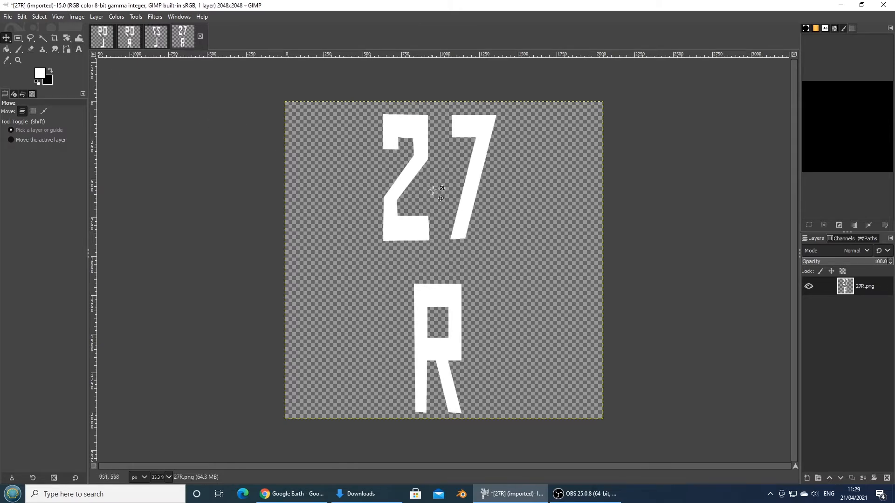
click(22, 16)
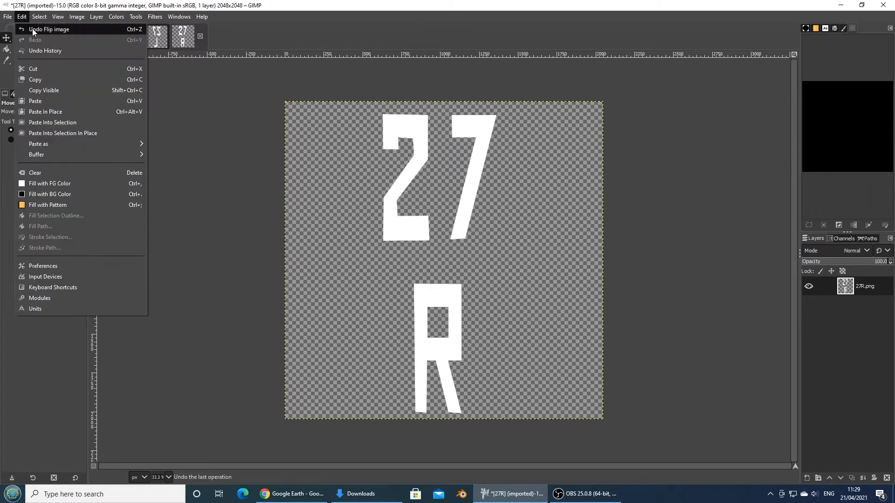
click(33, 29)
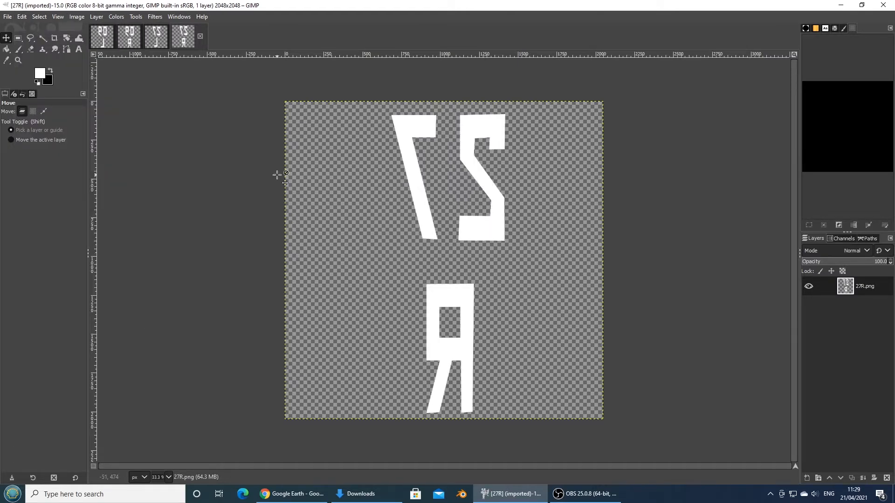
Go through all four open runway designation images once more, ending on 27R
click(111, 43)
click(136, 41)
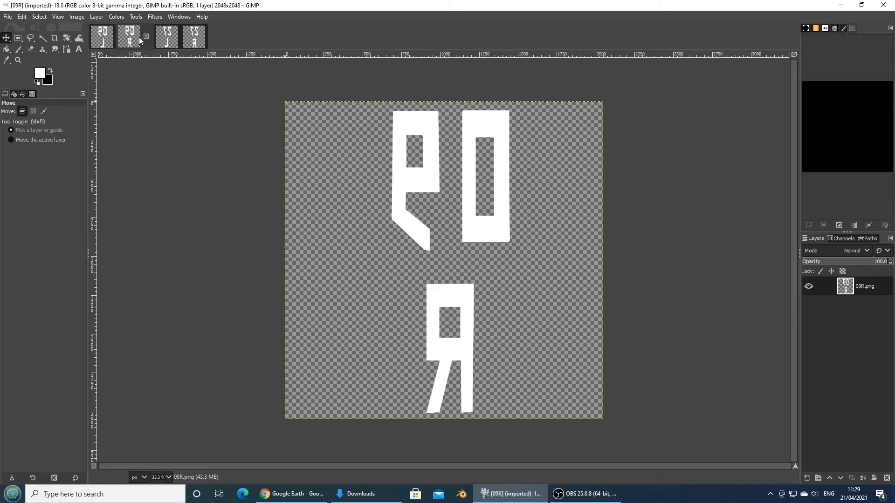
click(166, 39)
click(193, 40)
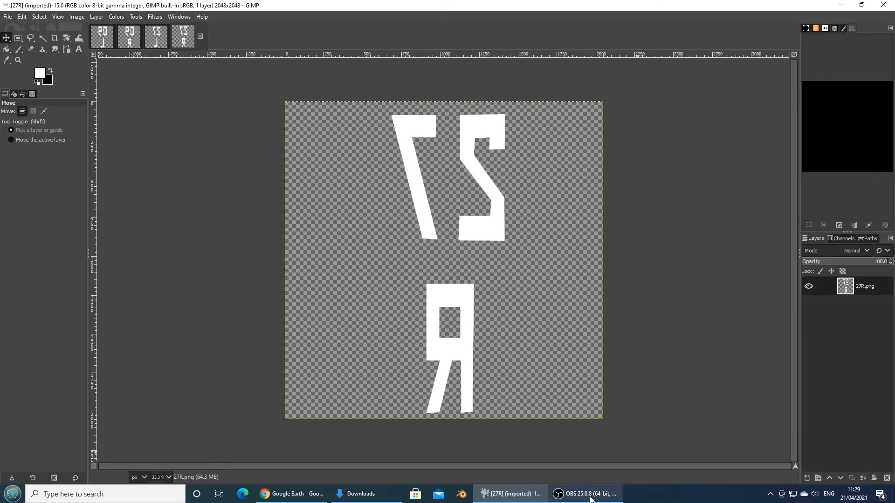
click(615, 491)
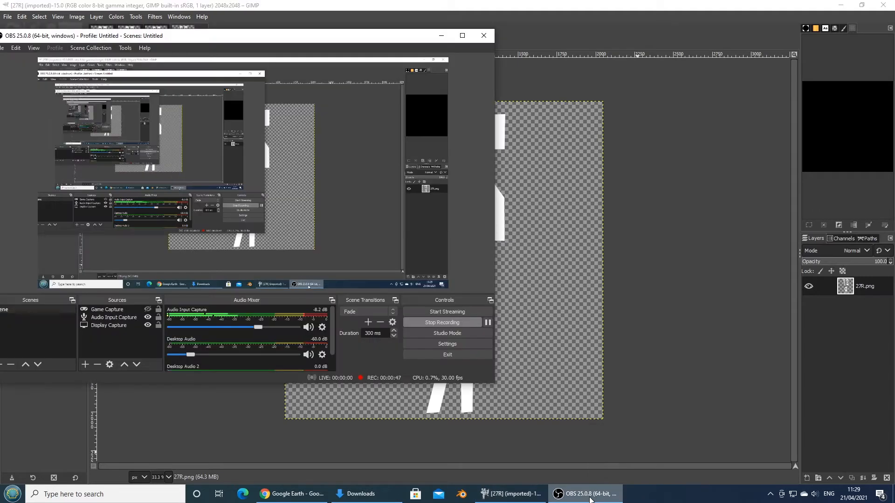
click(488, 322)
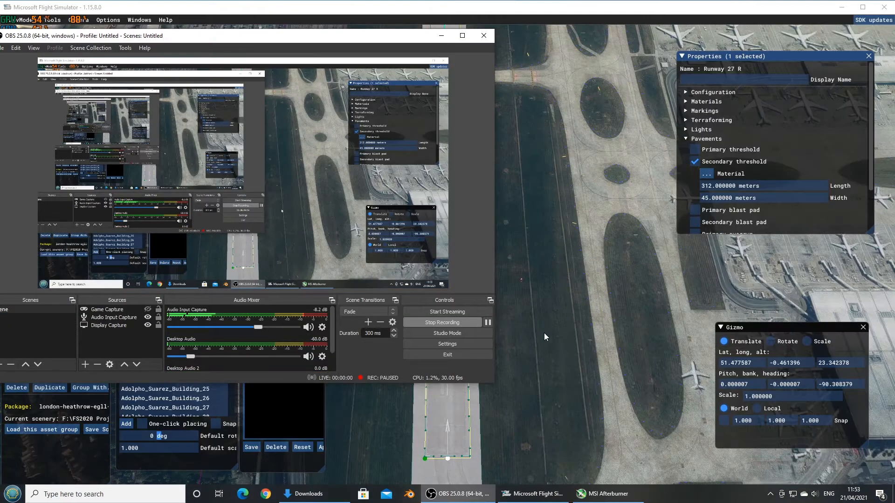
Switch to Microsoft Flight Simulator and examine the runway end with the arrows leading up to the displaced threshold
click(550, 336)
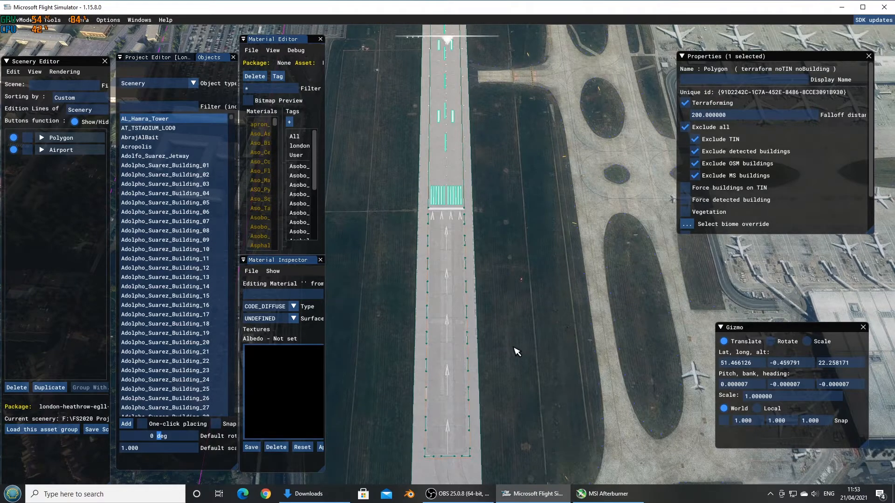
key(s)
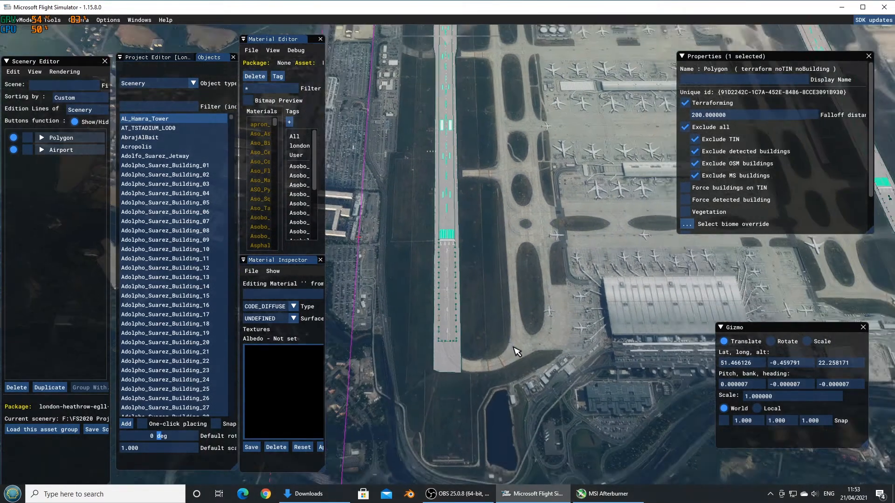
key(w)
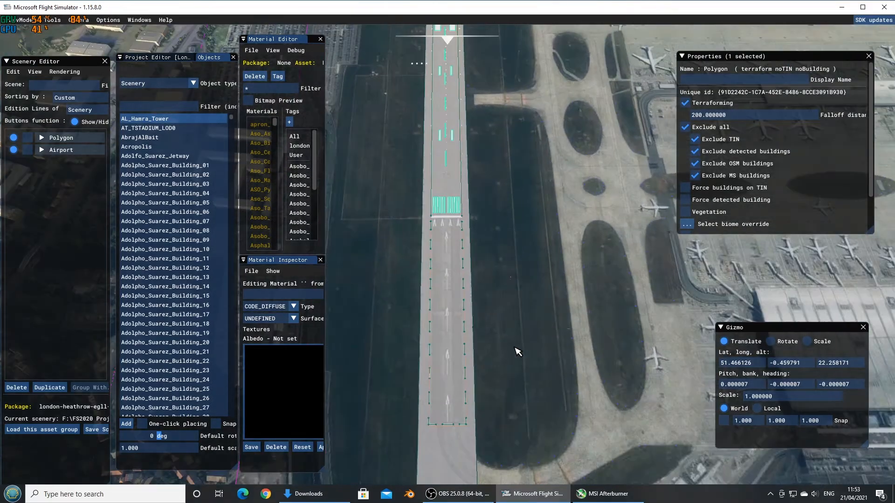
key(s)
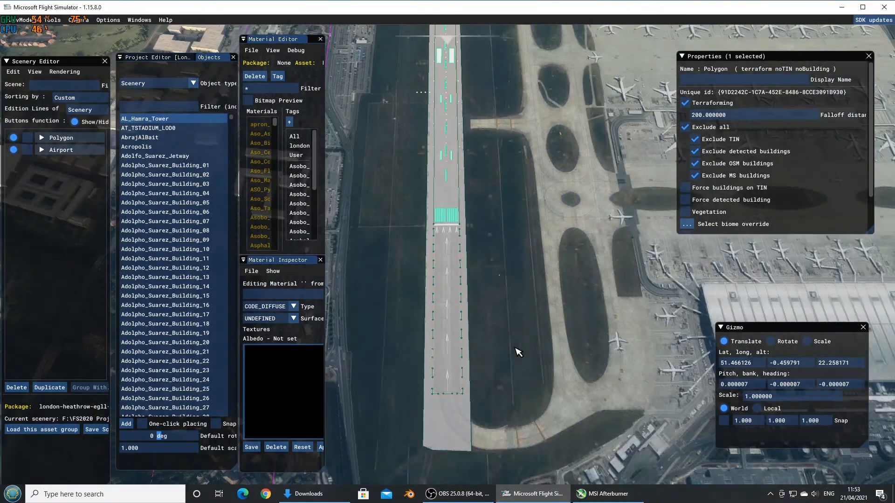
key(s)
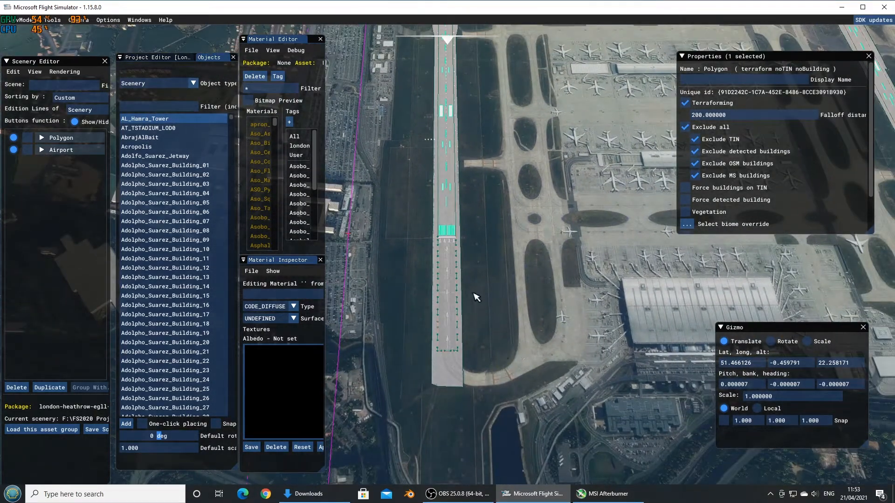
key(s)
key(s)
key(w)
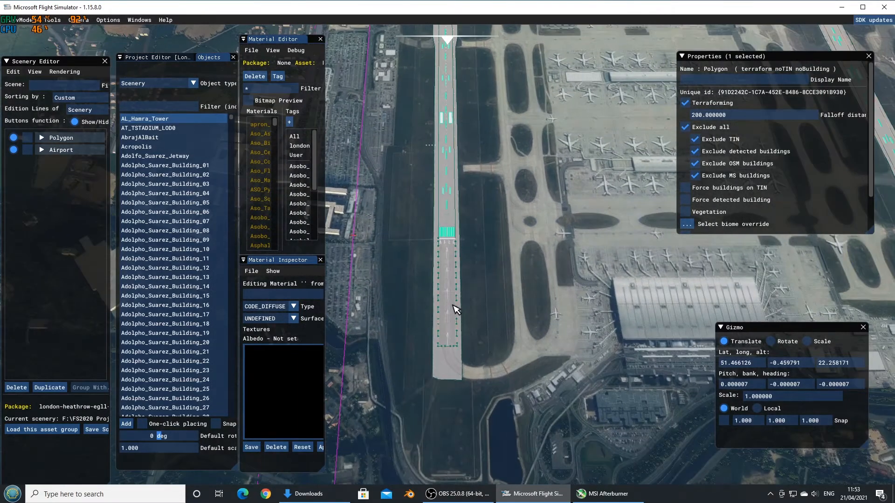
key(w)
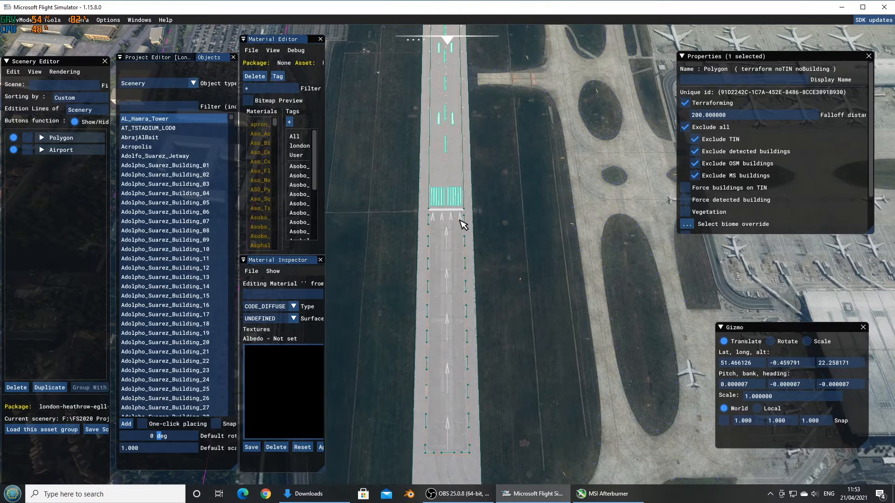
Select Runway 27 R and review its Secondary threshold pavement settings against the arrowed section in the scenery view
click(462, 242)
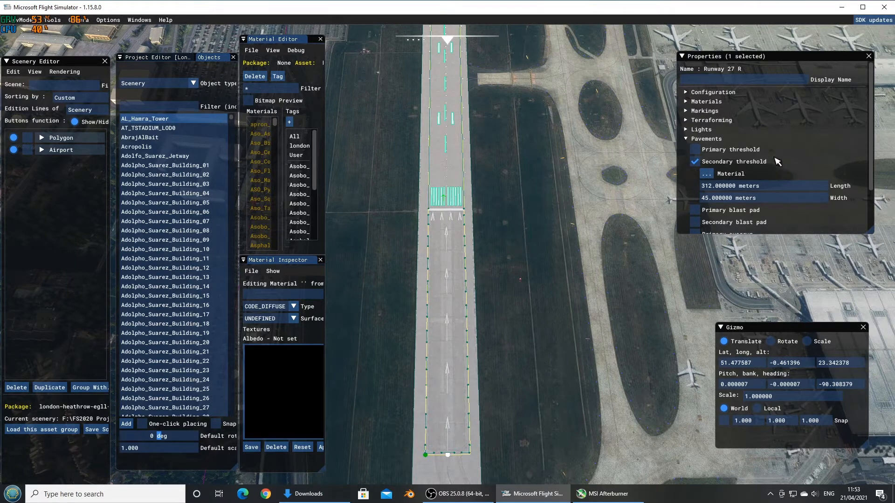
scroll(788, 167, down, 1)
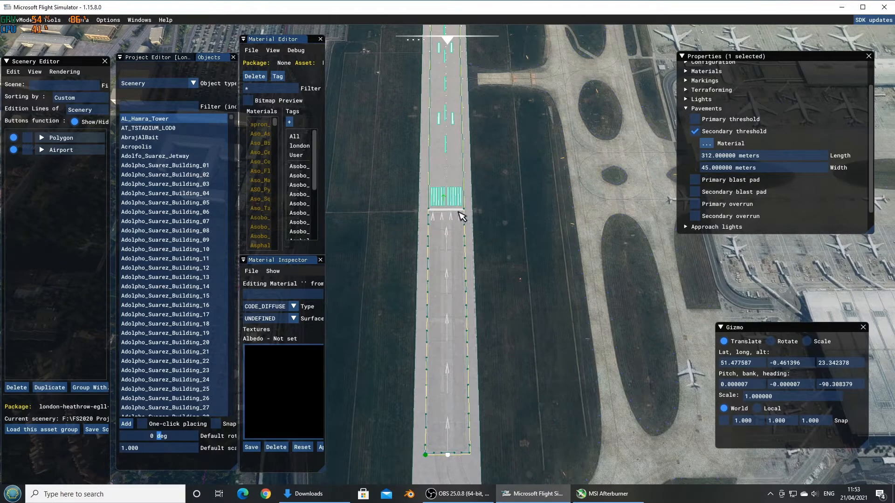
scroll(440, 216, down, 1)
scroll(456, 354, up, 3)
scroll(455, 354, up, 1)
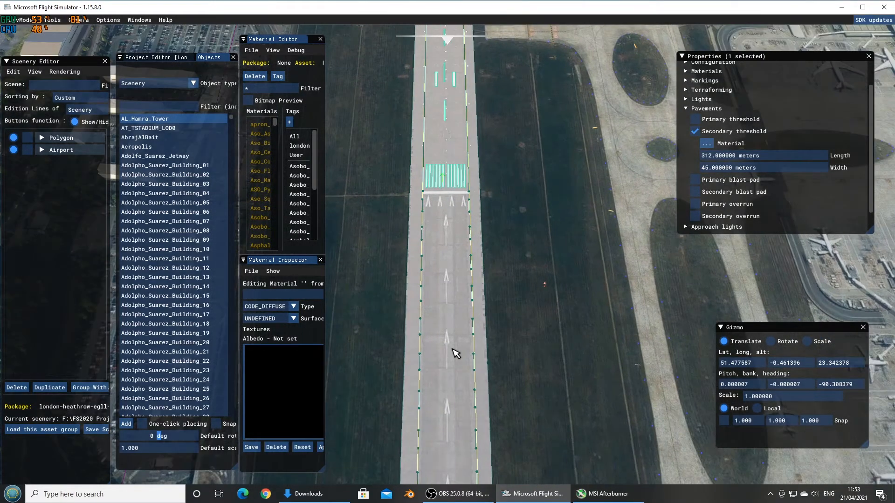
scroll(456, 354, down, 2)
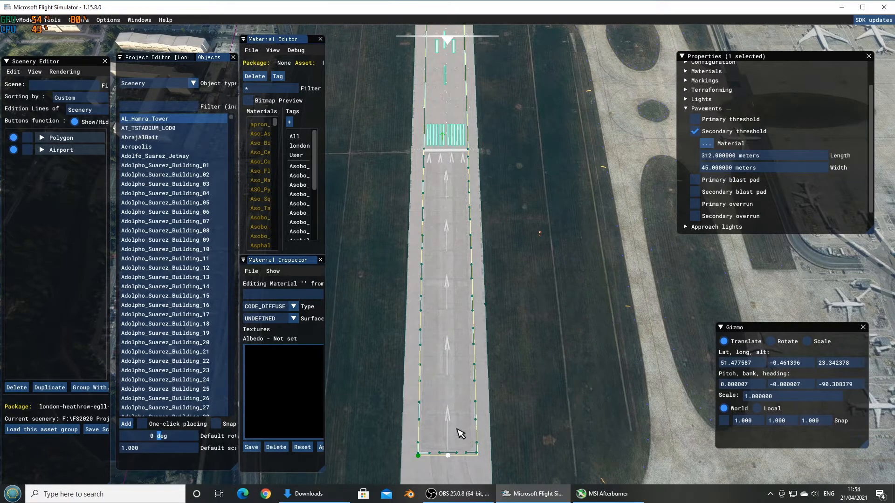
Select Apron 27R covering the runway and turn its Draw surface option off and back on
click(464, 110)
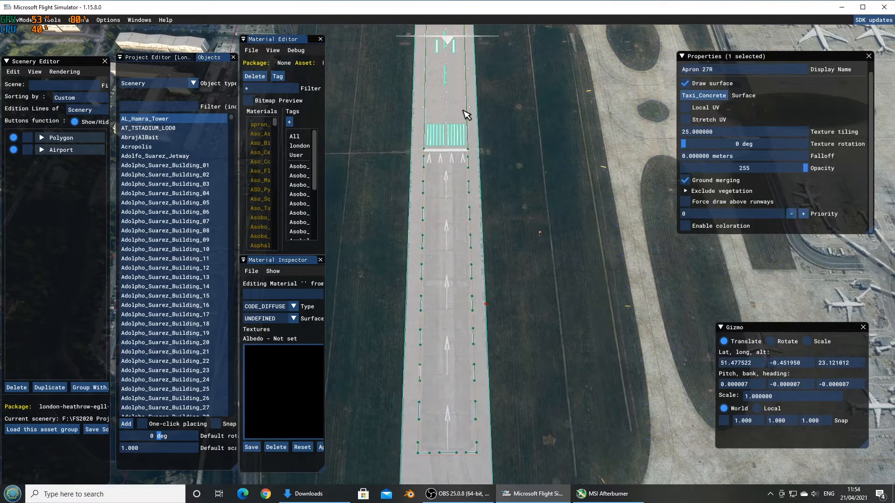
click(464, 113)
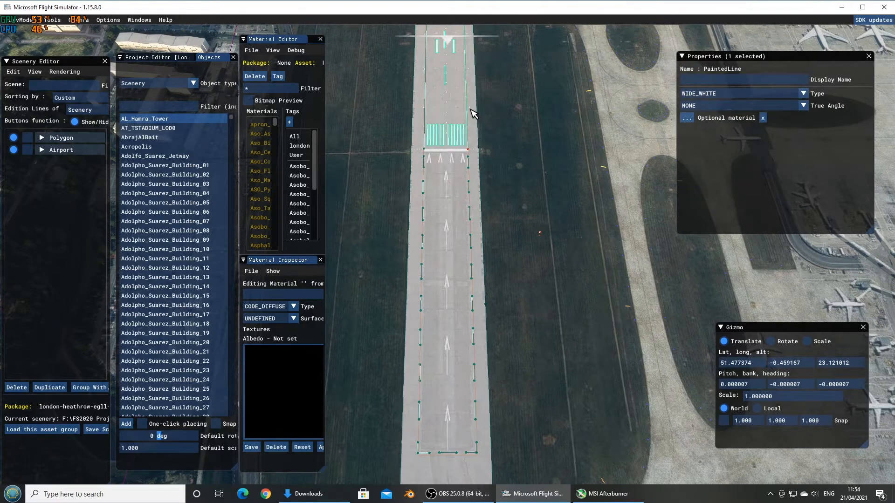
click(476, 125)
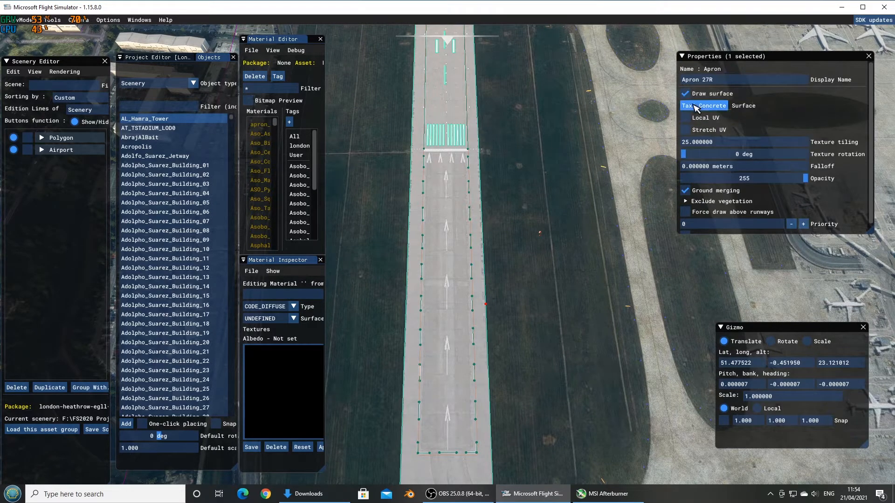
click(686, 96)
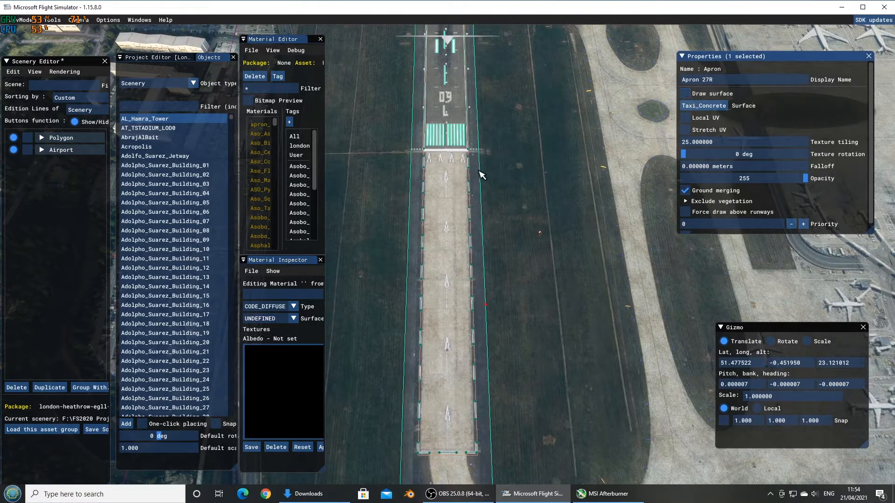
click(685, 94)
Examine the painted arrows and the row of chevrons before the threshold bar up close
scroll(468, 180, up, 2)
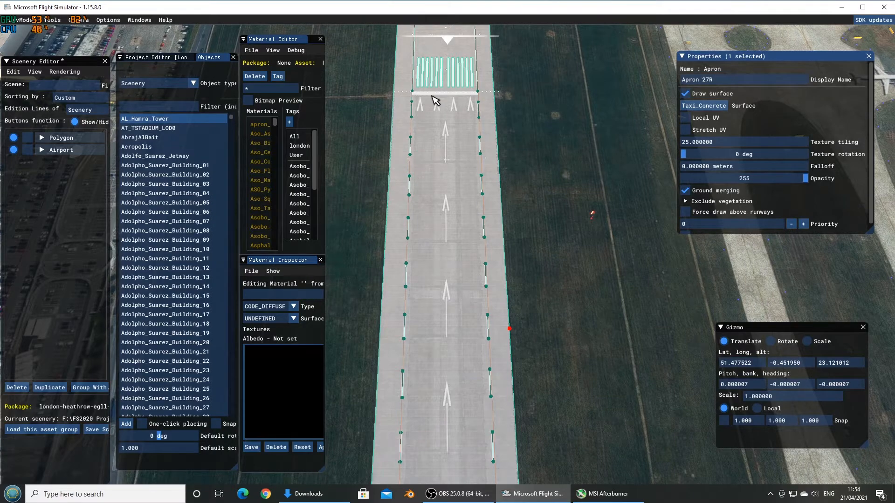
key(w)
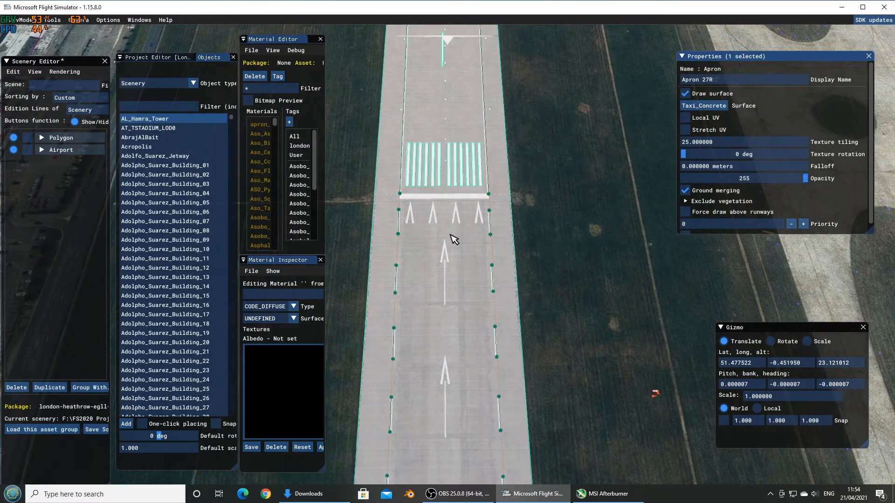
scroll(451, 239, up, 5)
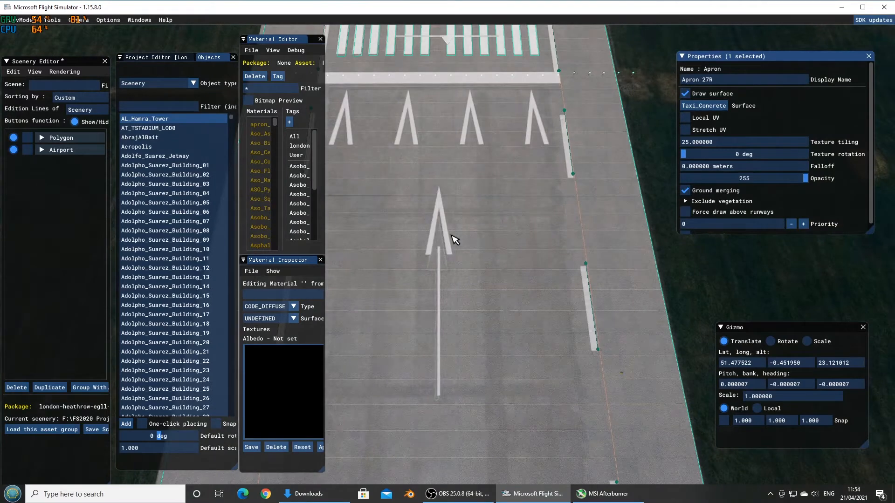
scroll(455, 239, down, 5)
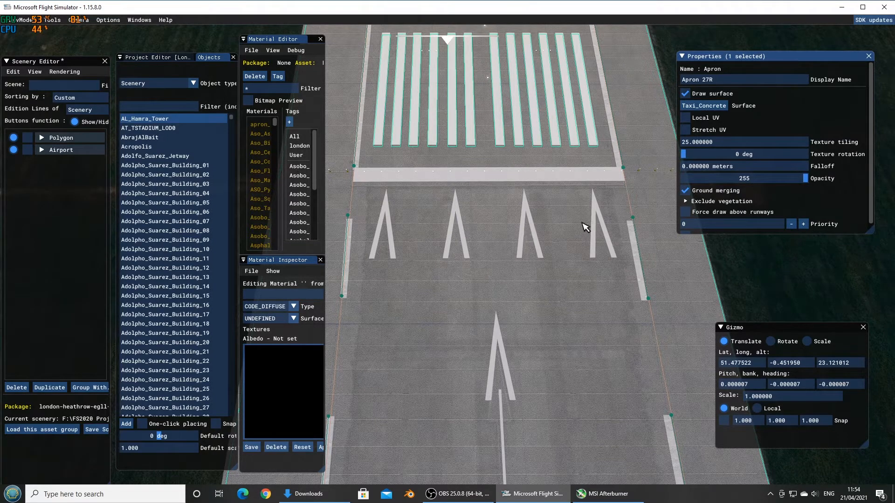
Select Runway 27 R and examine its displaced threshold section from the threshold bar back to the runway end
click(565, 90)
click(565, 90)
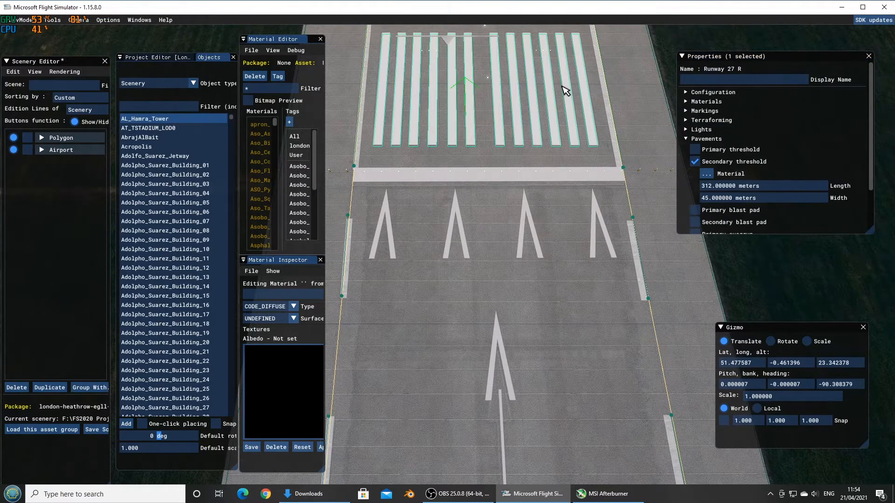
scroll(835, 141, down, 3)
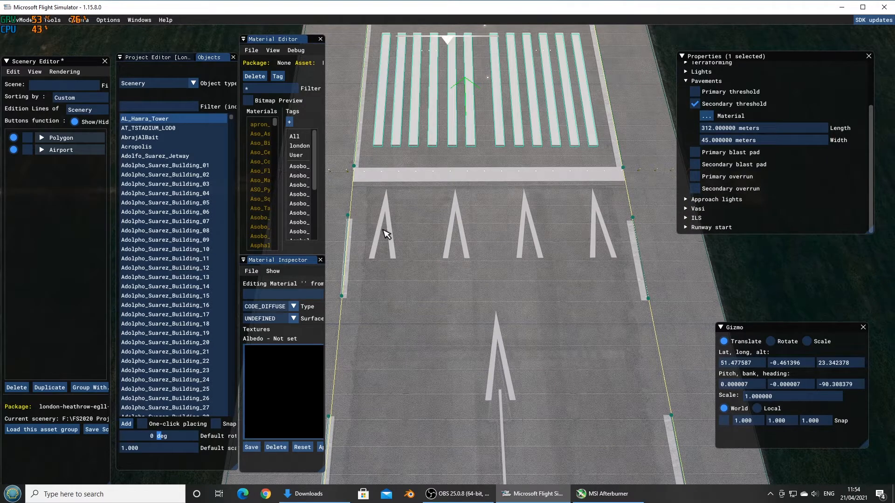
scroll(523, 236, down, 5)
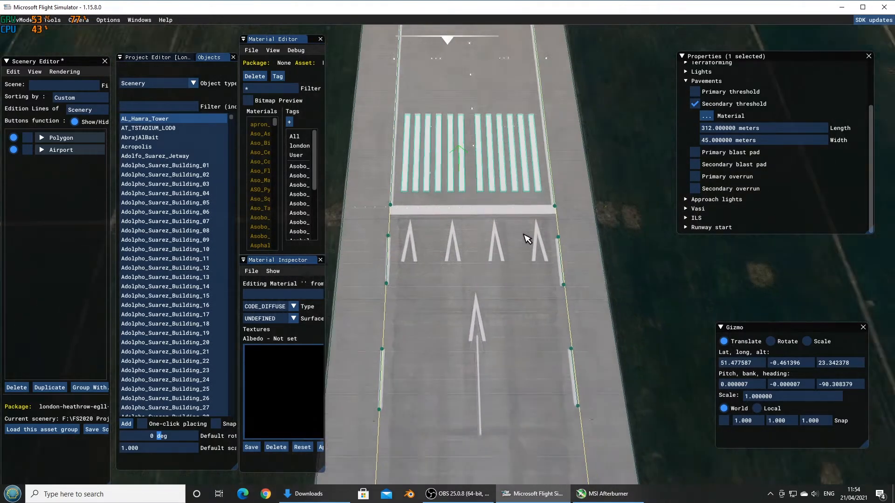
scroll(528, 241, down, 5)
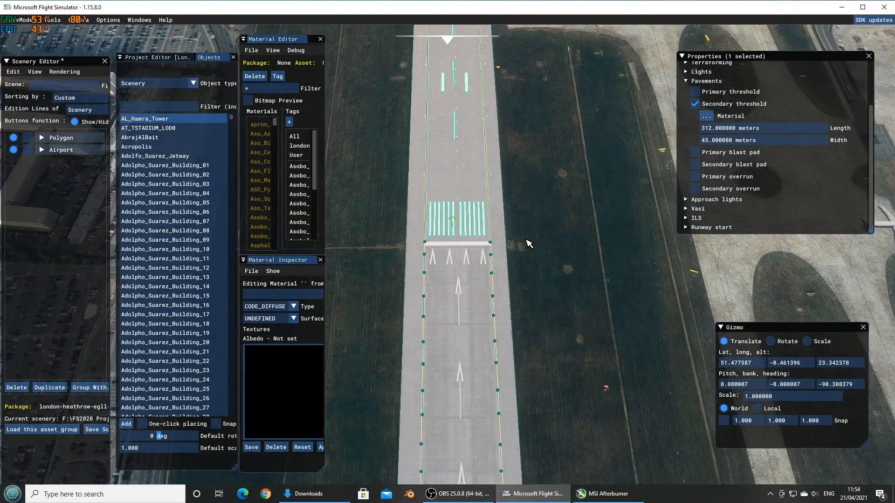
key(s)
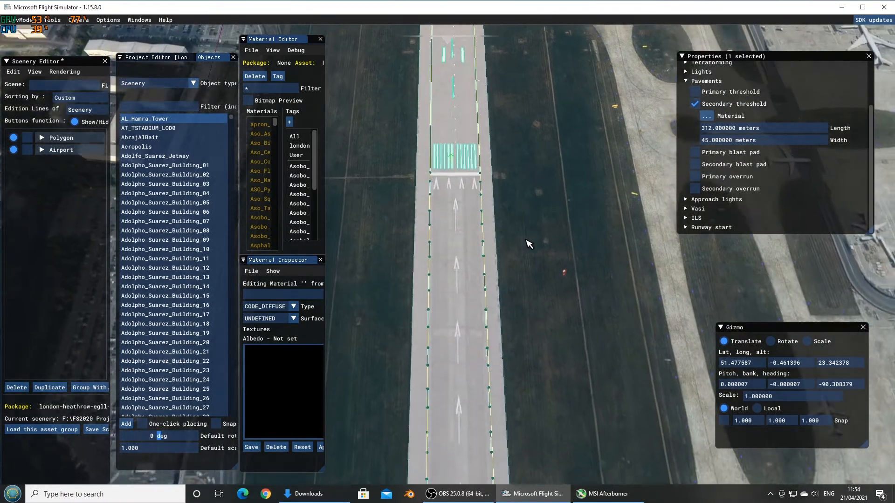
key(s)
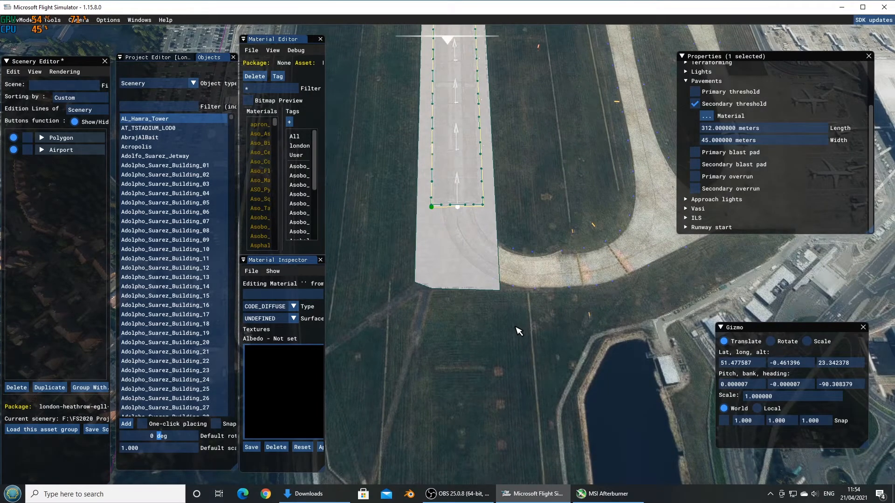
Set the simulation's local time to 20h while viewing Runway 27 R from beyond its approach end
middle_drag(515, 327, 555, 260)
key(s)
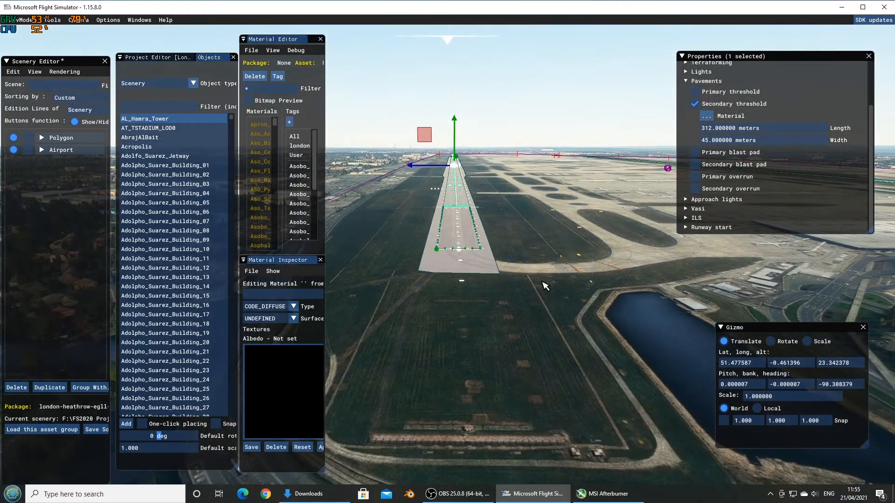
key(s)
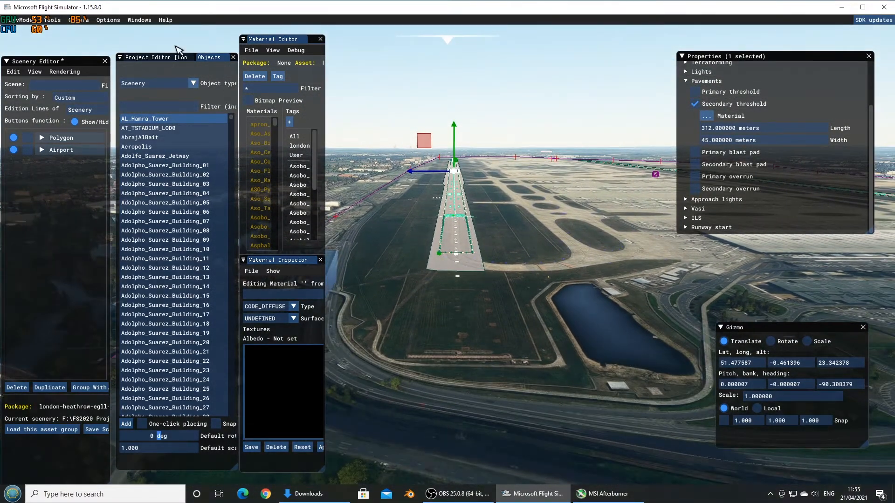
click(108, 20)
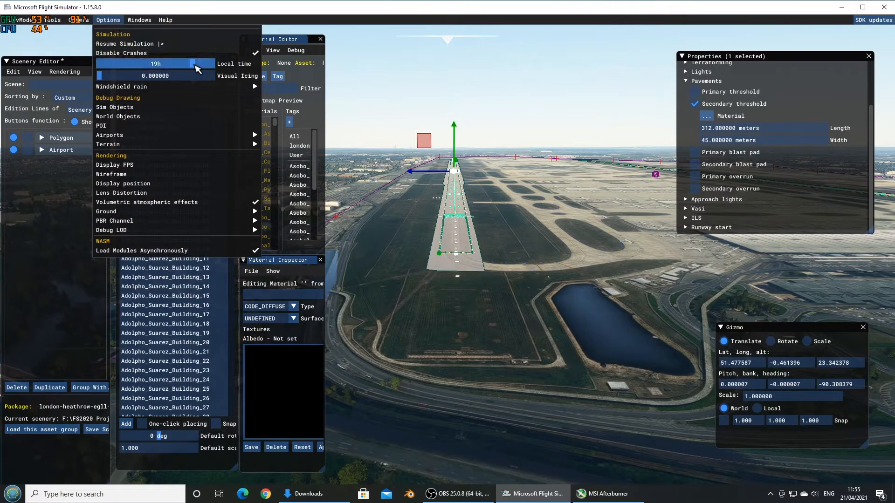
click(197, 63)
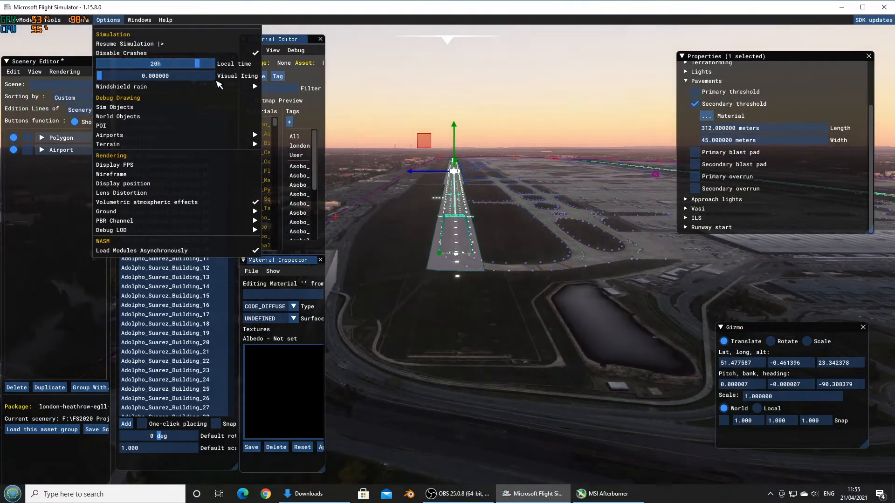
mouse_move(219, 86)
click(817, 182)
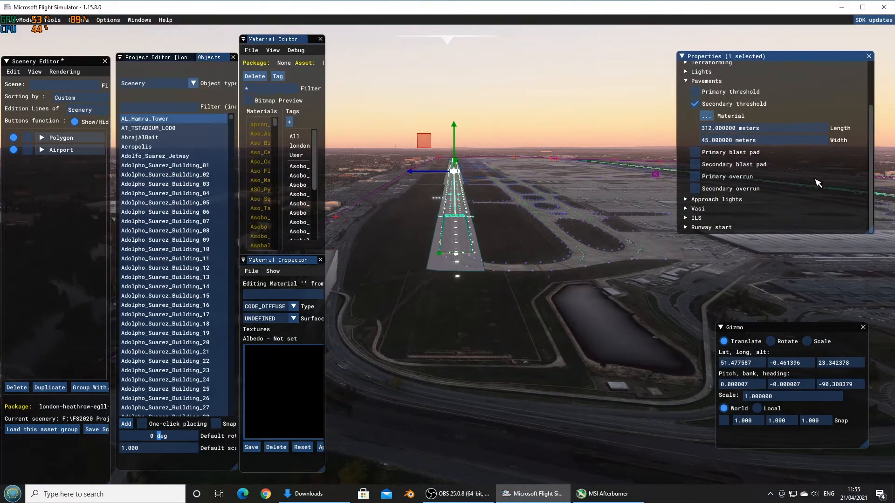
Expand the Approach lights settings of Runway 27 R and review its primary and secondary light options
click(794, 200)
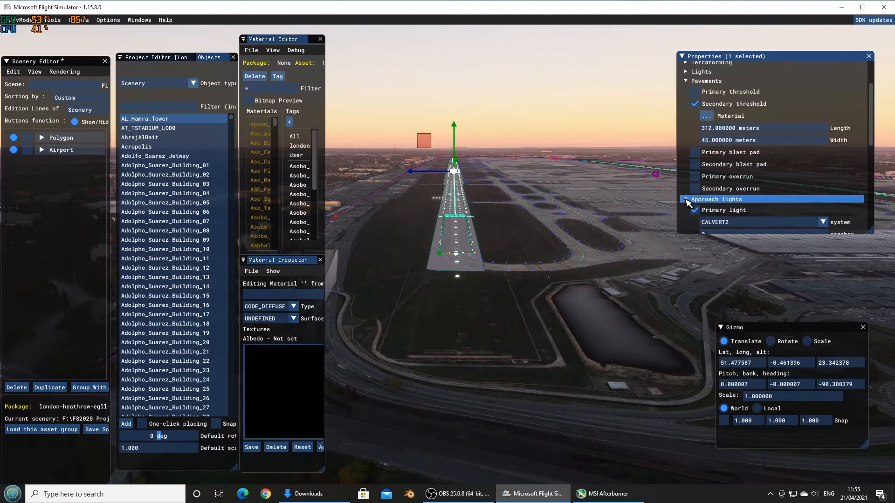
scroll(800, 198, down, 3)
scroll(826, 208, down, 6)
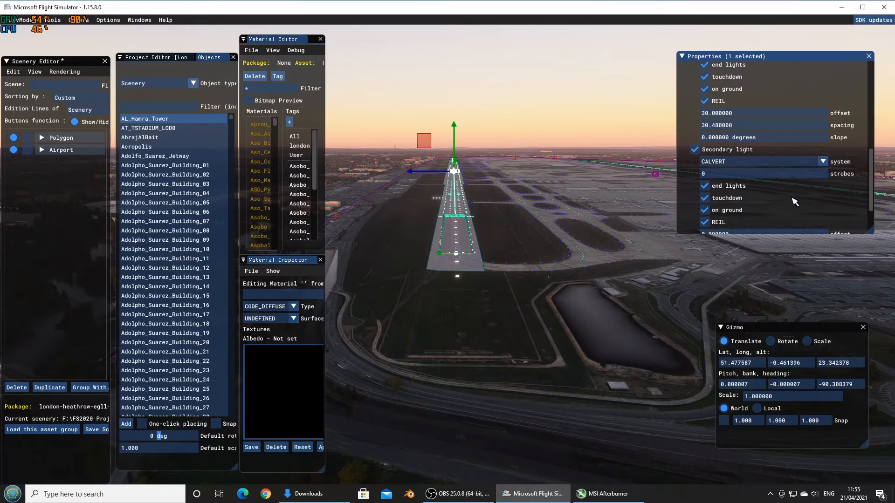
scroll(795, 201, up, 8)
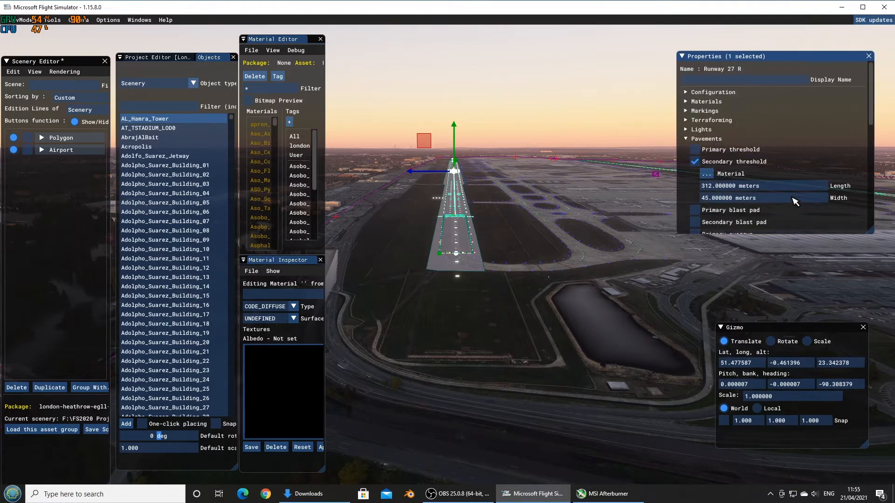
scroll(795, 202, down, 6)
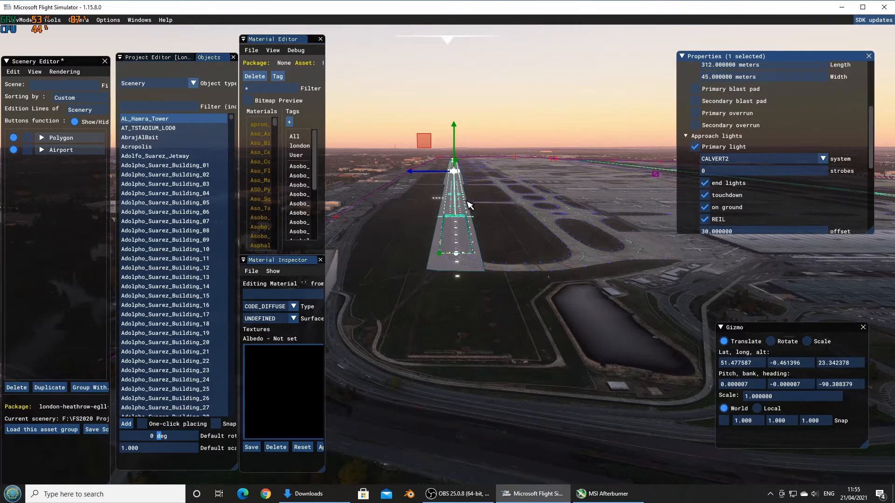
Reselect Runway 27 R in the scenery and review its Secondary light settings for the approach lights
key(s)
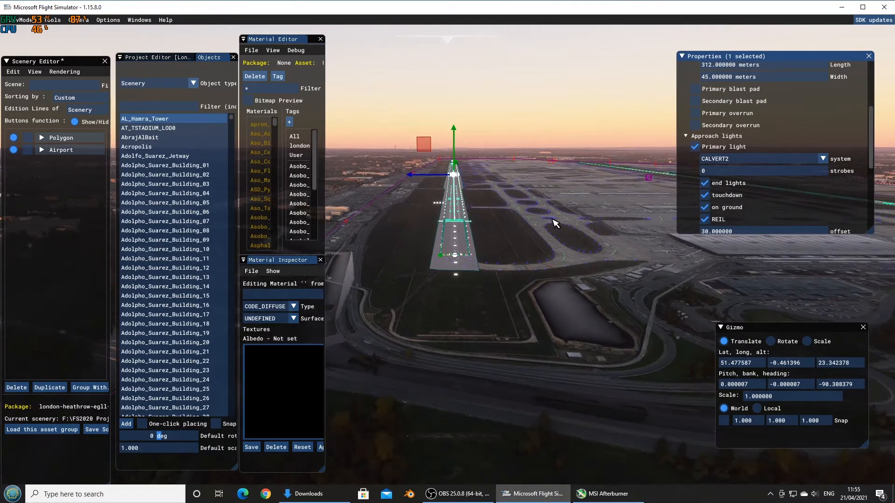
key(d)
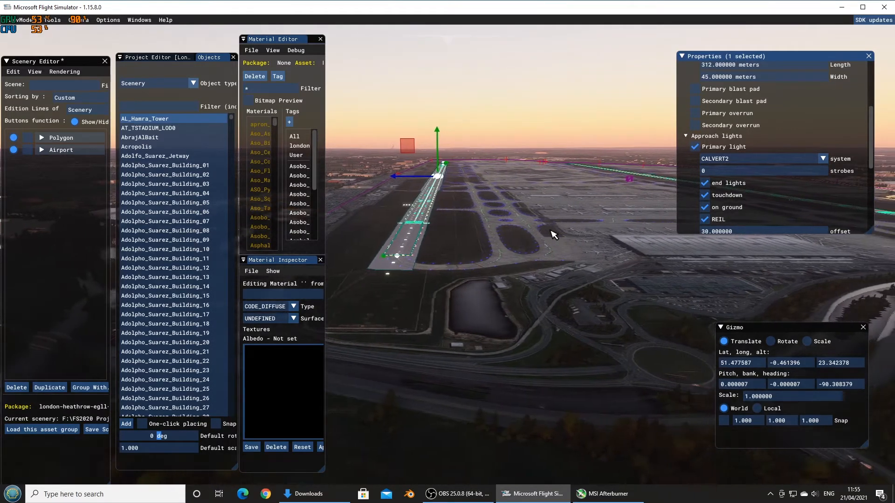
key(d)
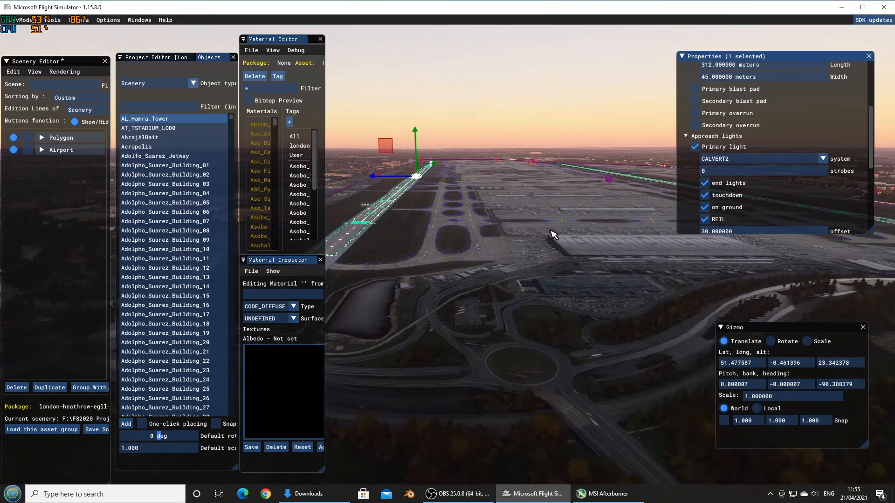
click(412, 208)
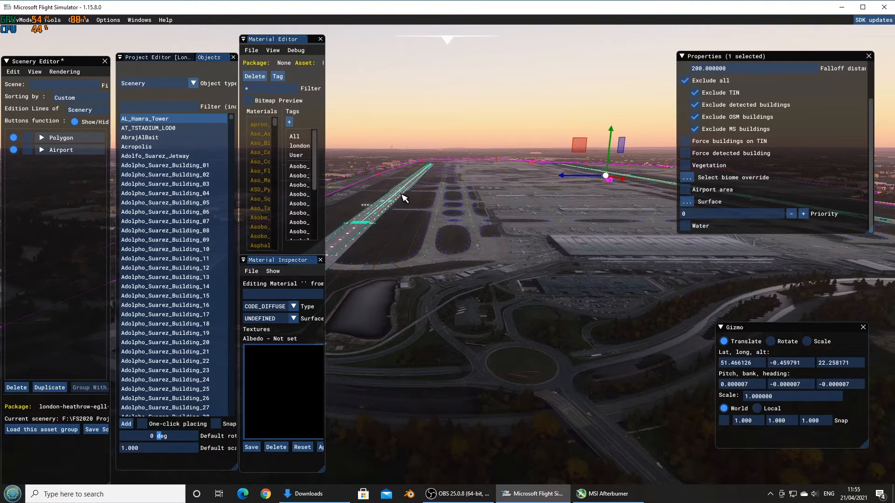
click(403, 198)
click(403, 198)
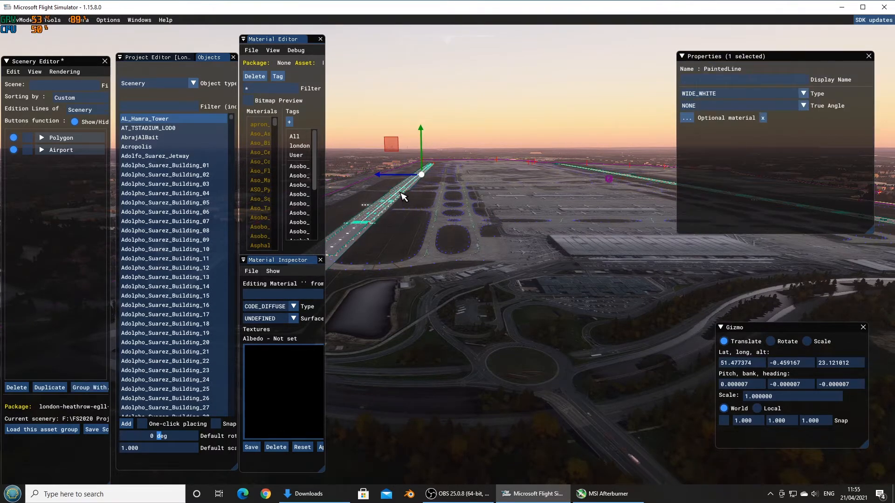
click(408, 195)
click(410, 184)
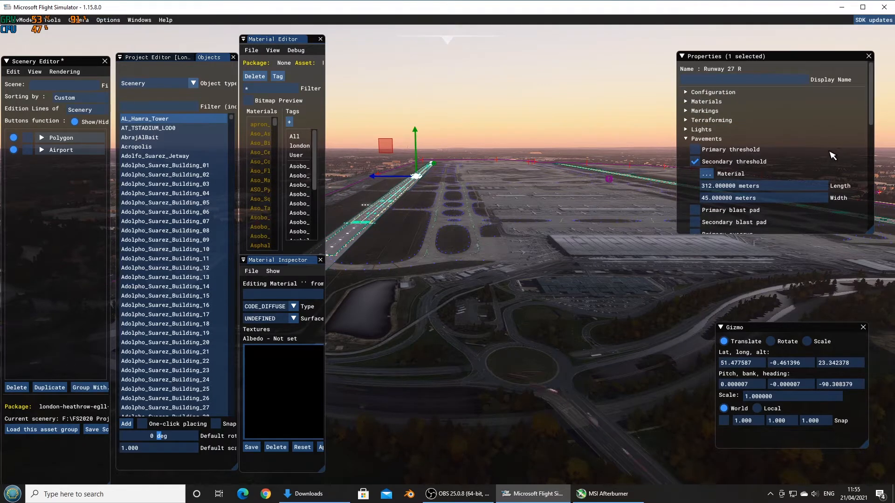
scroll(839, 158, down, 5)
scroll(823, 146, down, 3)
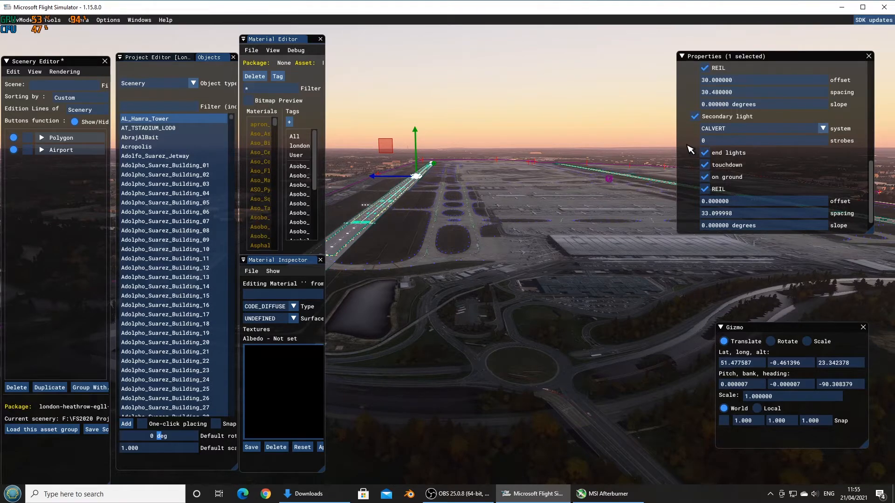
Examine the lit airfield across to the other parallel runway and its approach end
click(554, 213)
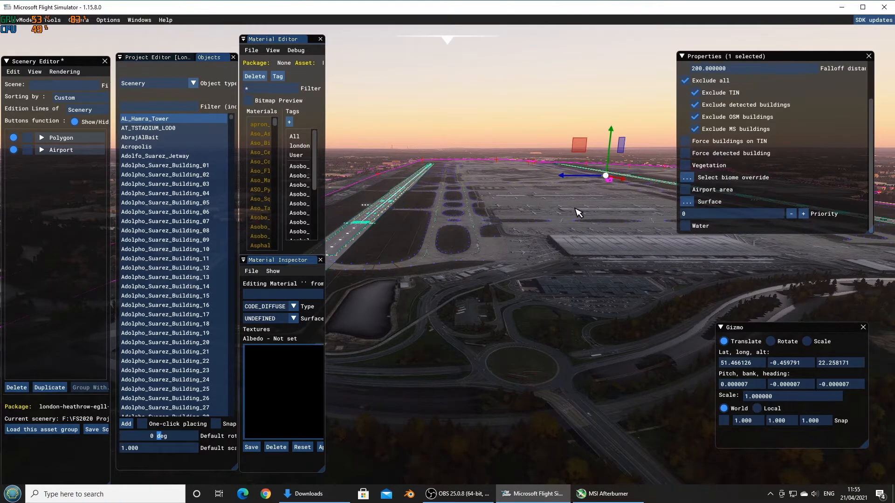
key(d)
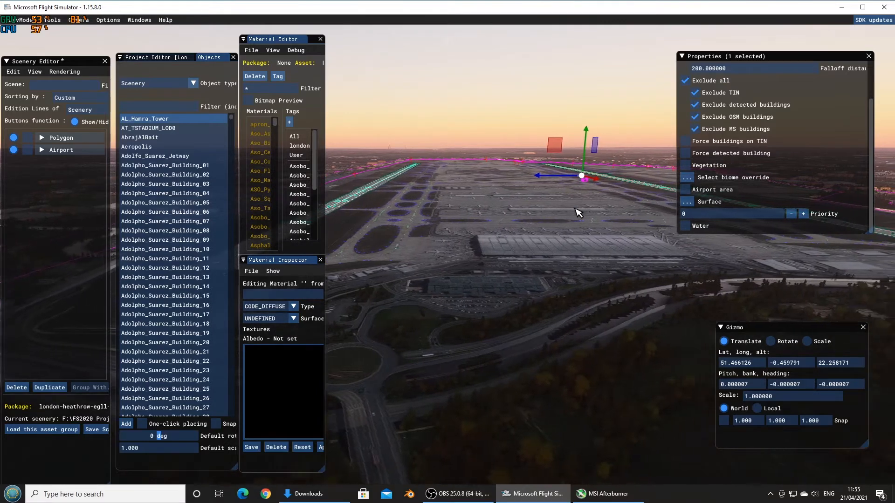
key(d)
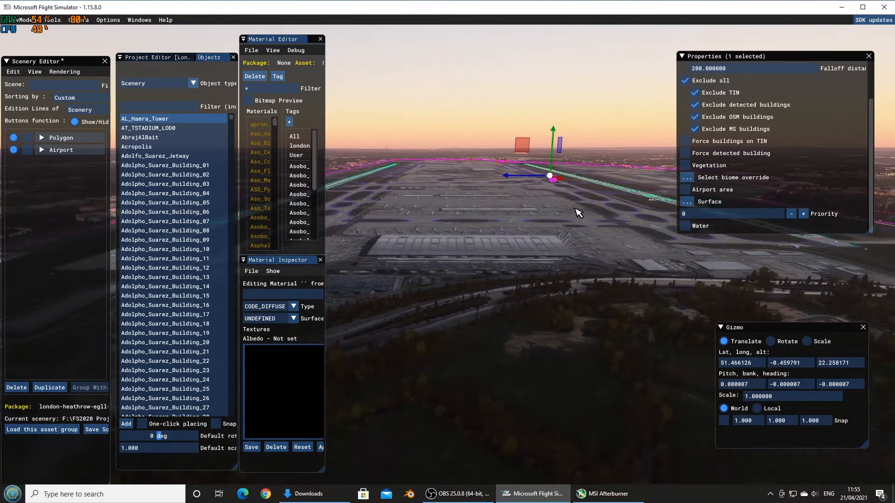
key(d)
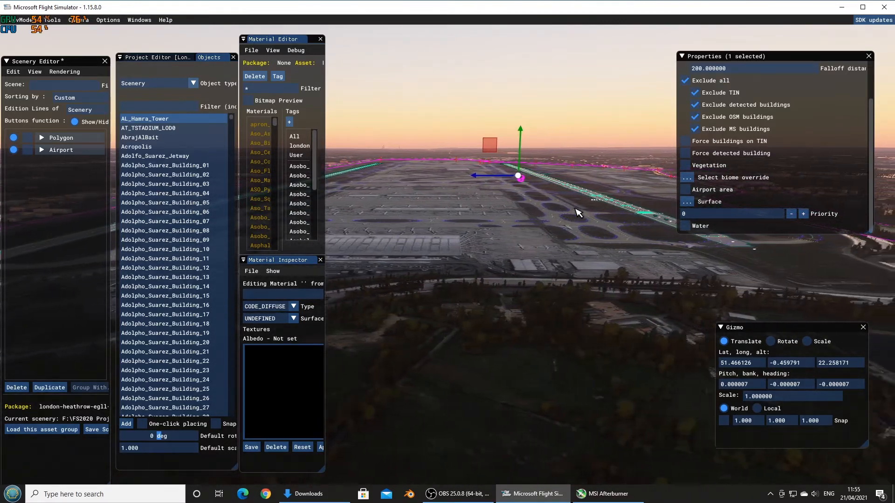
key(d)
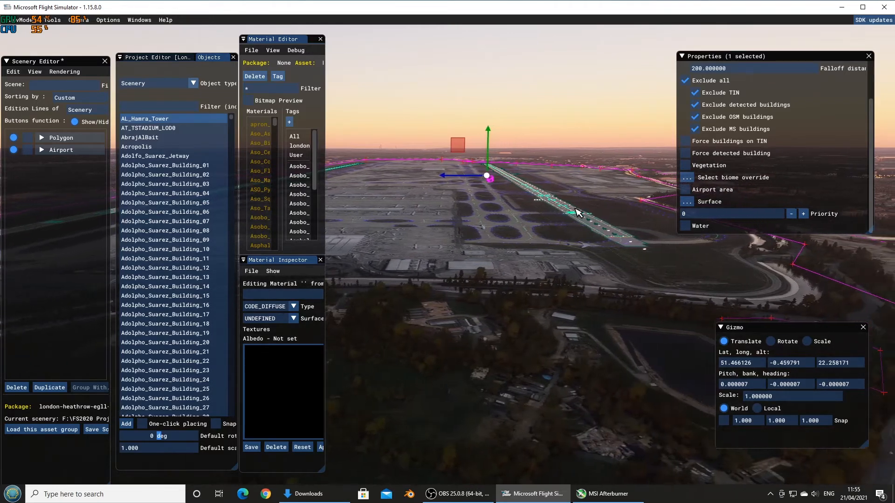
key(d)
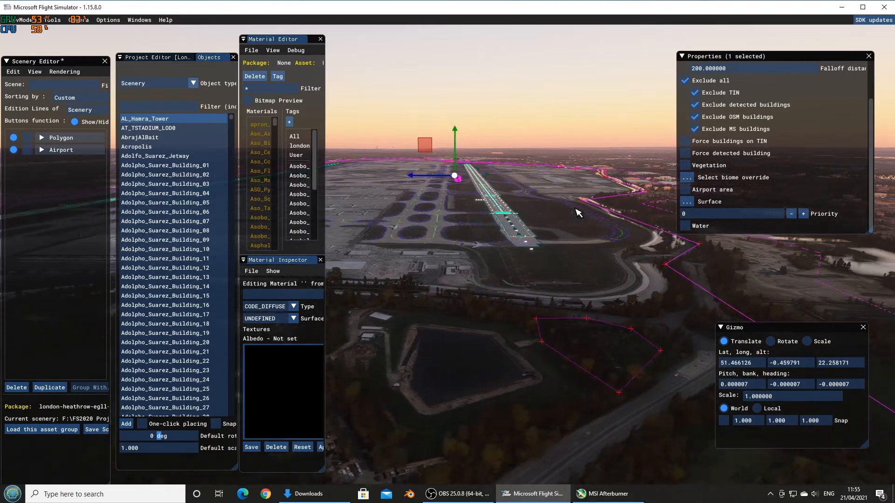
key(d)
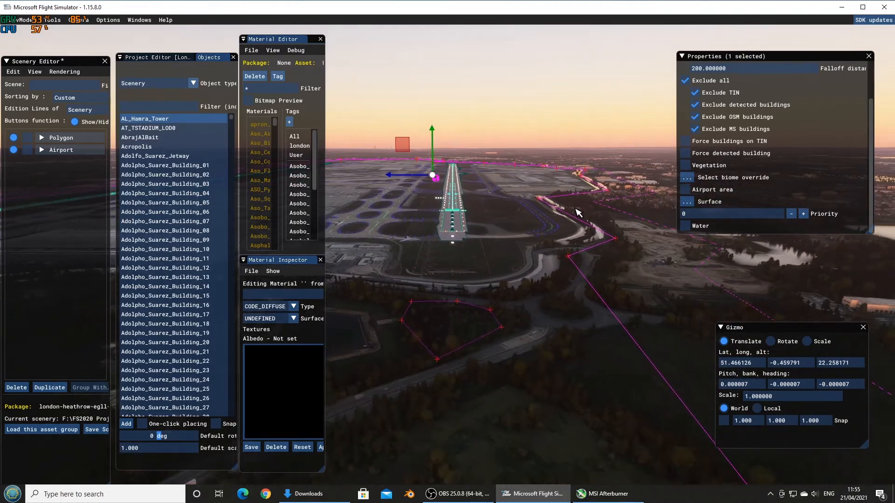
key(s)
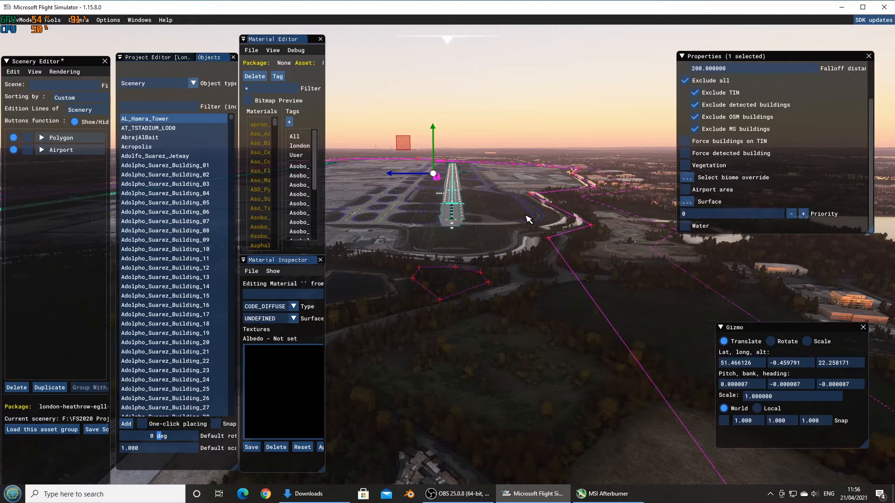
key(w)
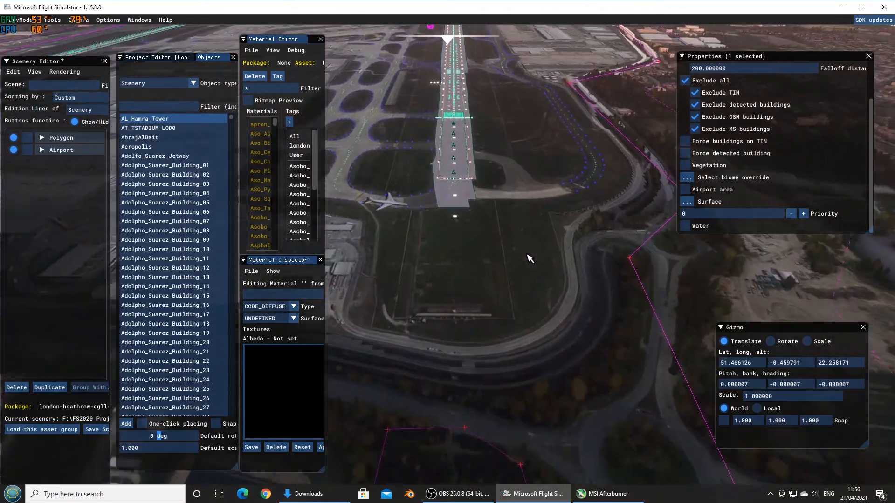
key(w)
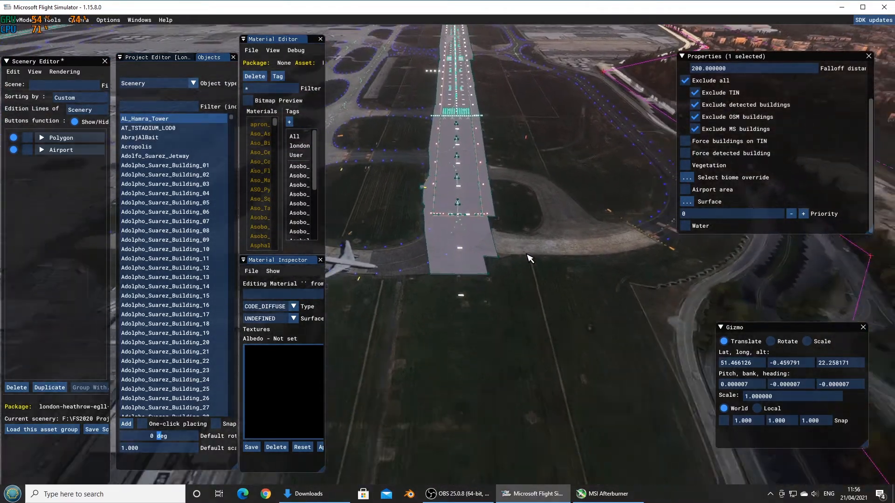
key(s)
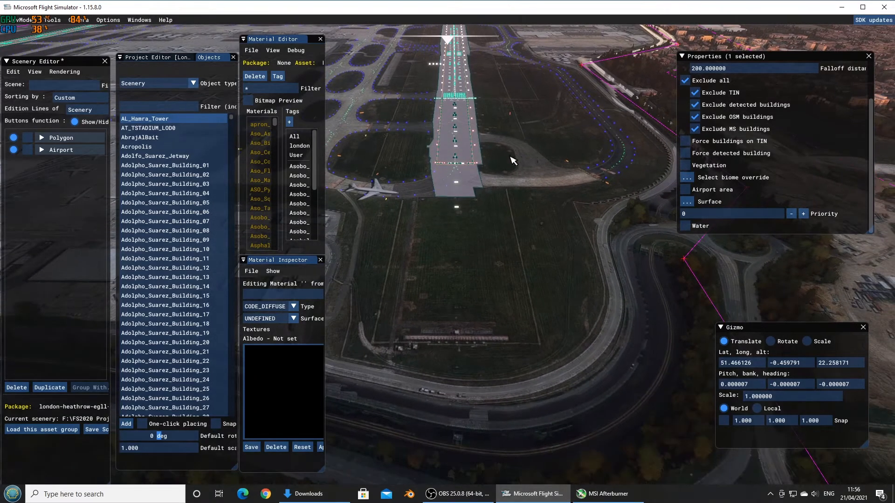
Select Runway 27 L and examine the lights around its displaced threshold and runway end up close
click(461, 76)
click(462, 76)
click(461, 75)
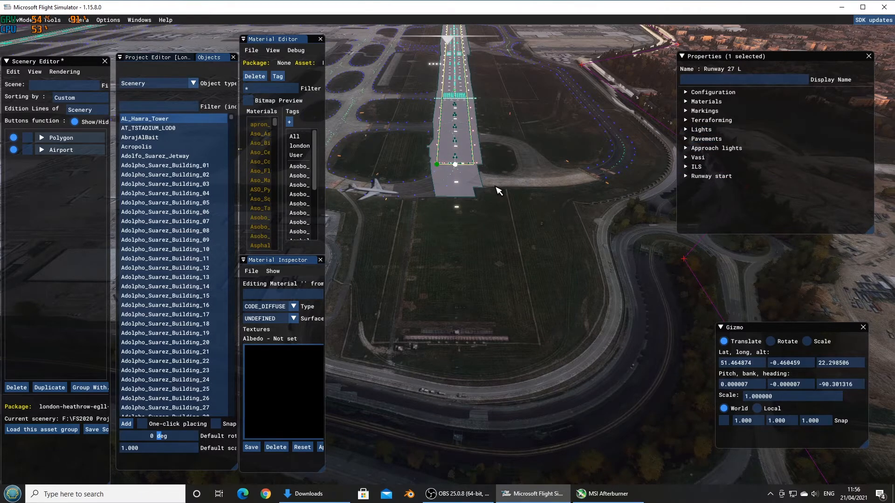
scroll(498, 186, up, 6)
scroll(502, 189, up, 5)
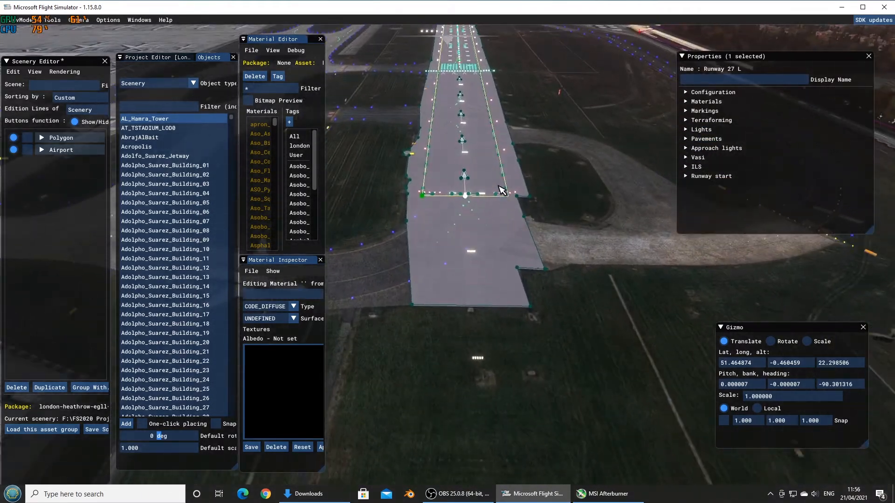
Reload the london-heathrow-egll asset group in the scenery editor
key(w)
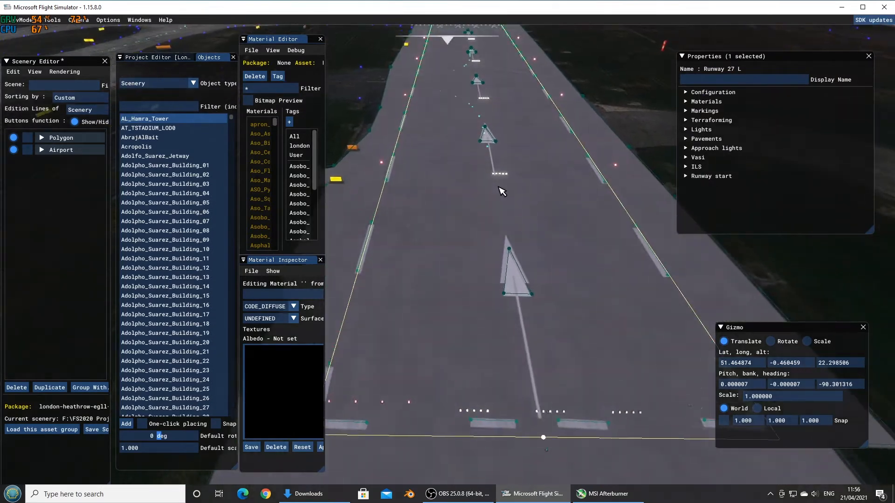
key(s)
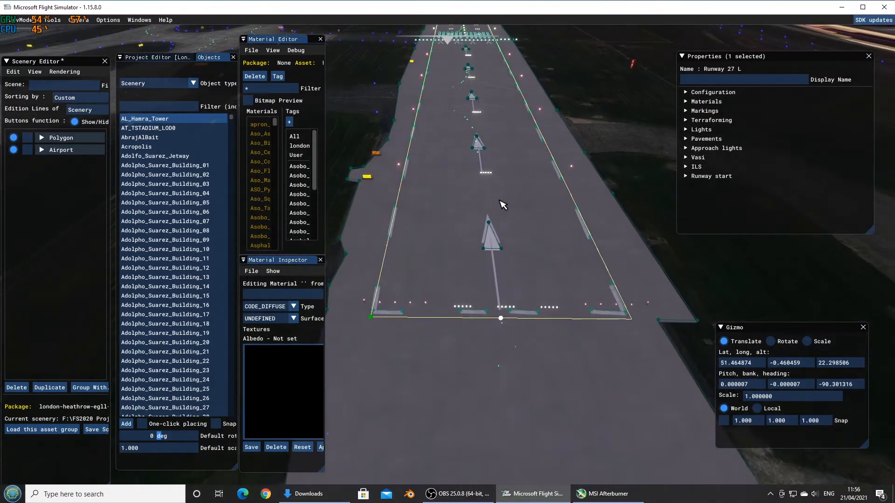
key(s)
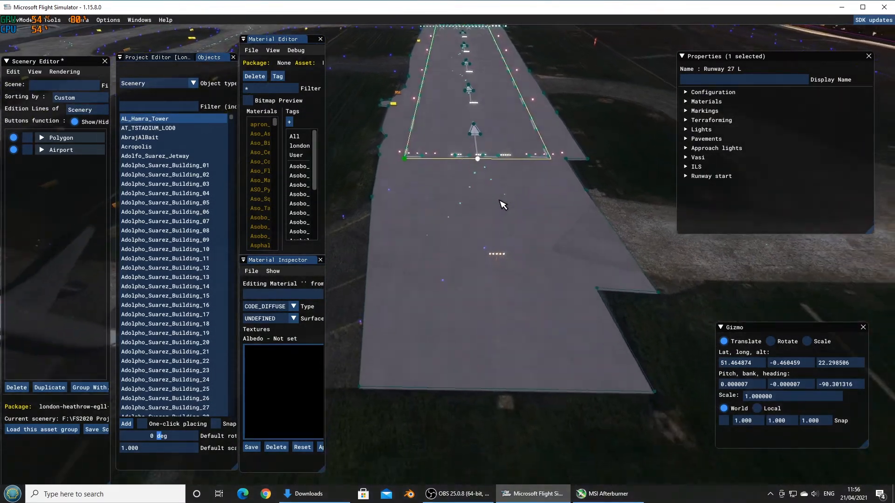
key(s)
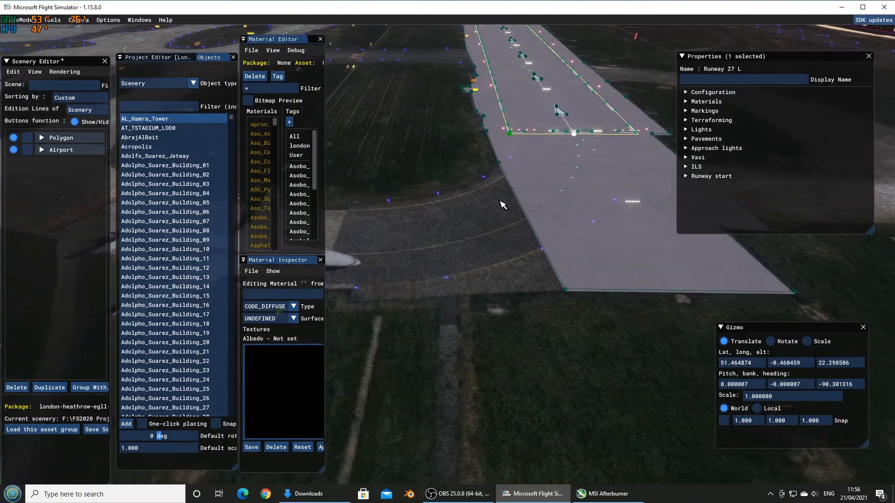
key(a)
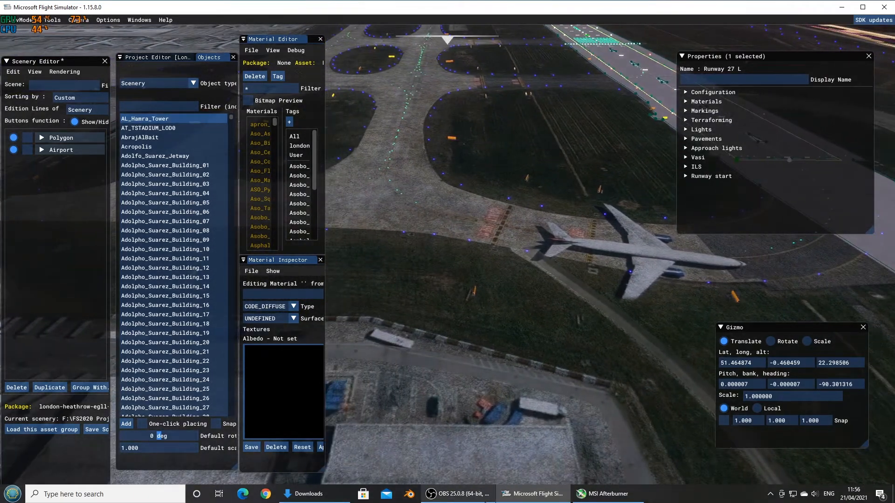
mouse_move(485, 502)
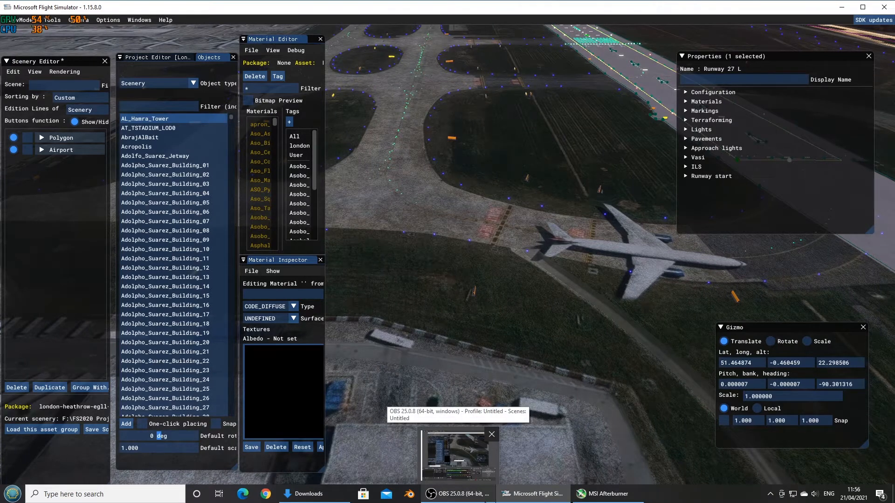
click(50, 431)
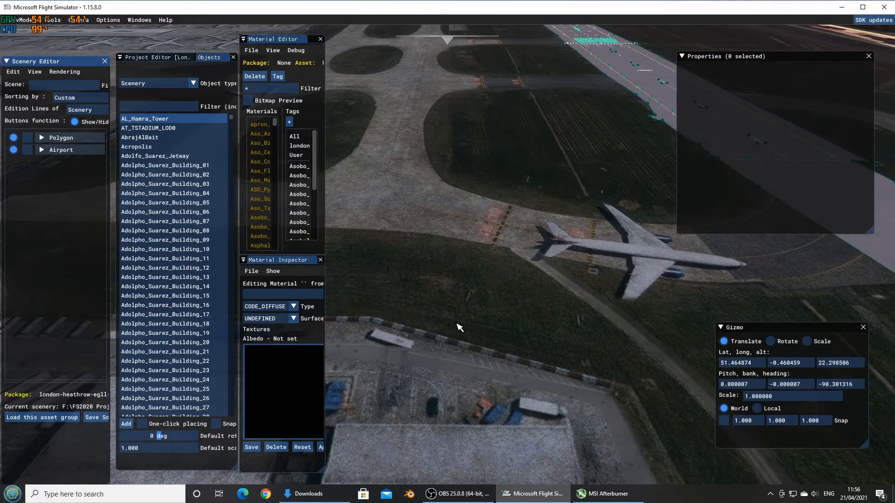
Examine the approach lights extending from the displaced-threshold end of Runway 27 L across the grass and perimeter road
key(d)
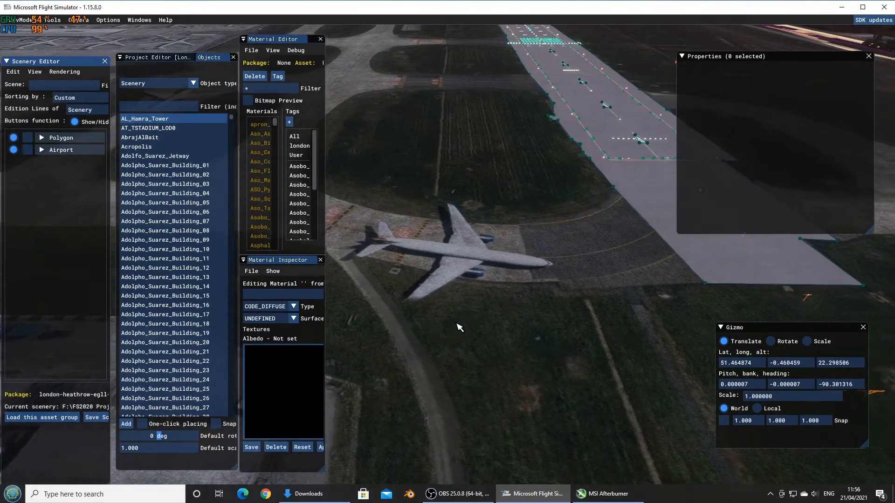
key(d)
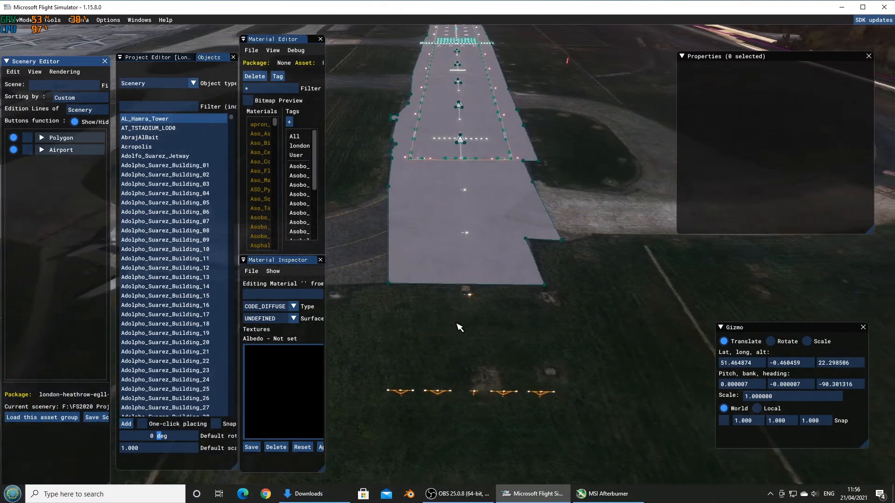
key(a)
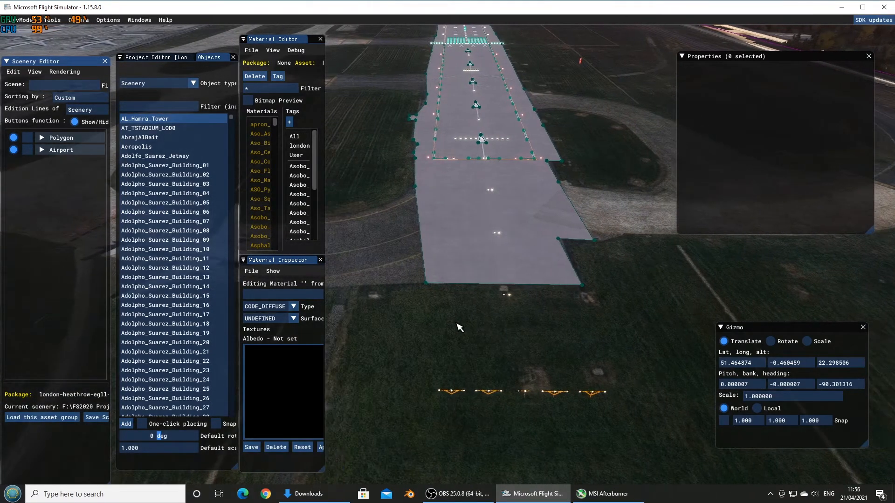
key(s)
key(s)
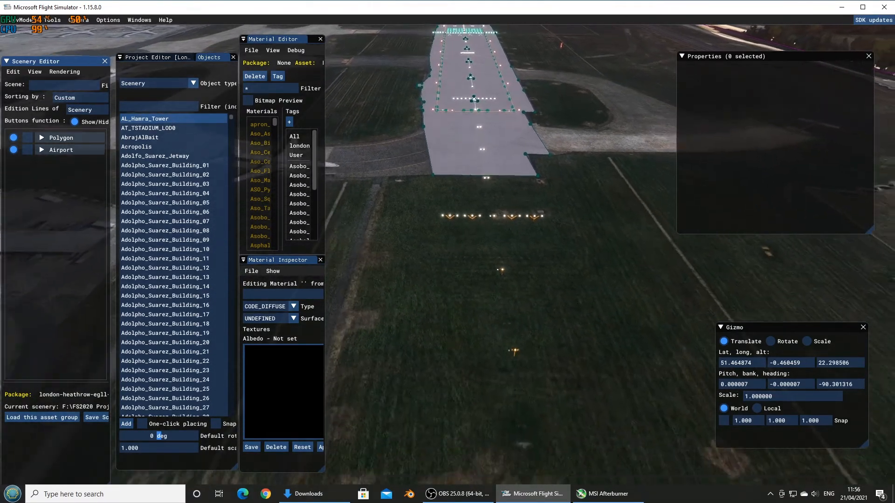
key(s)
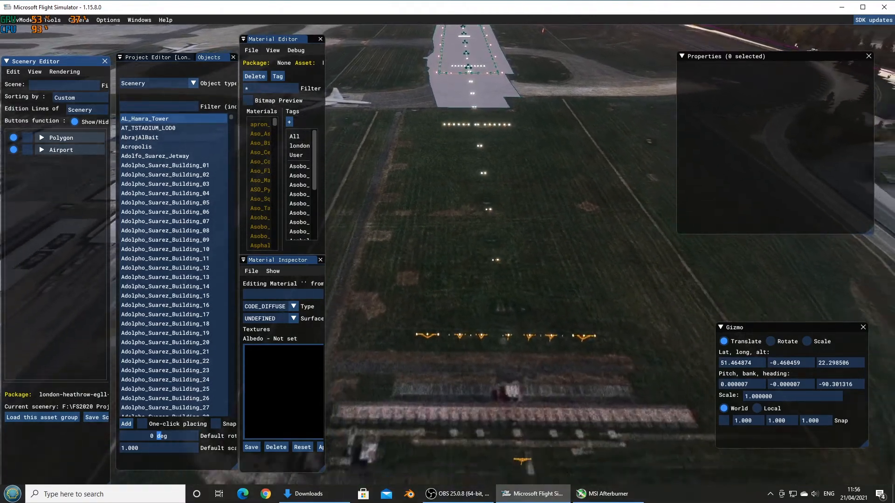
key(s)
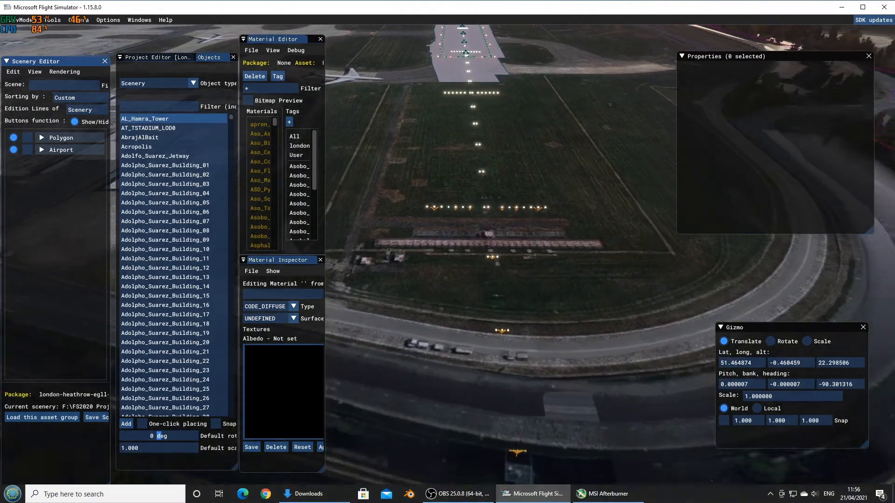
key(s)
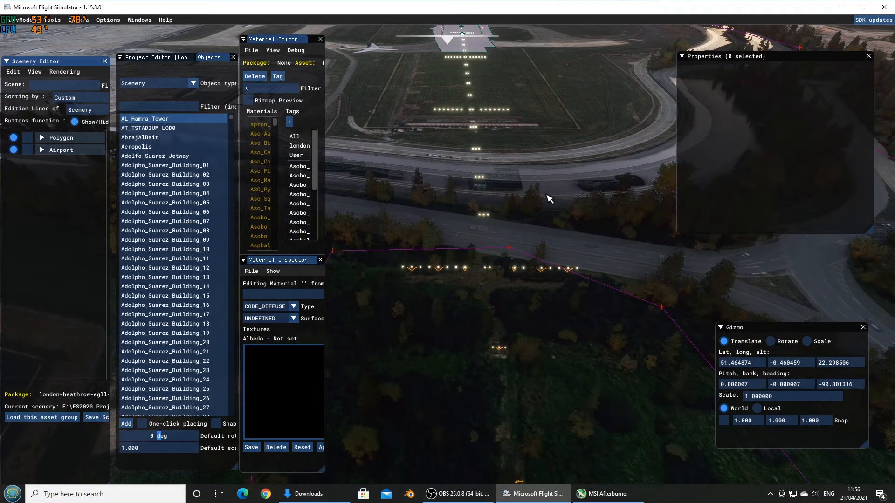
key(s)
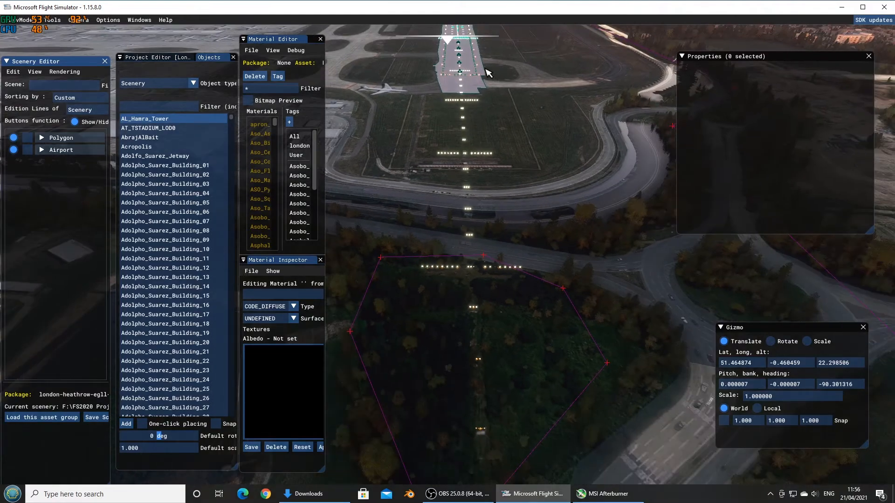
Select Runway 27 L in the scenery and expand its Pavements settings to review the Secondary threshold
click(474, 59)
click(474, 59)
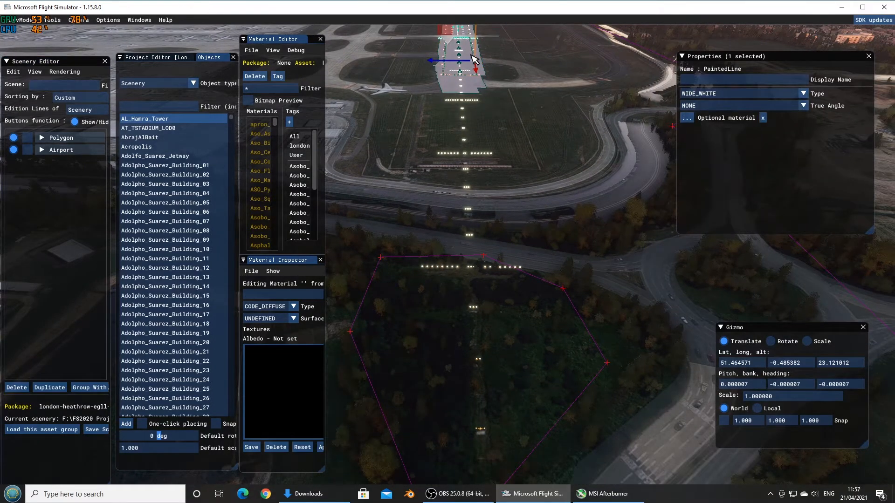
key(w)
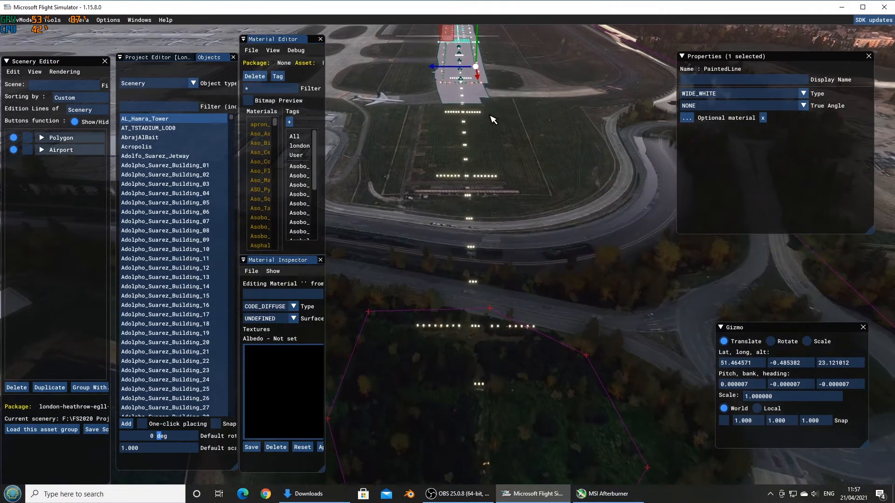
key(w)
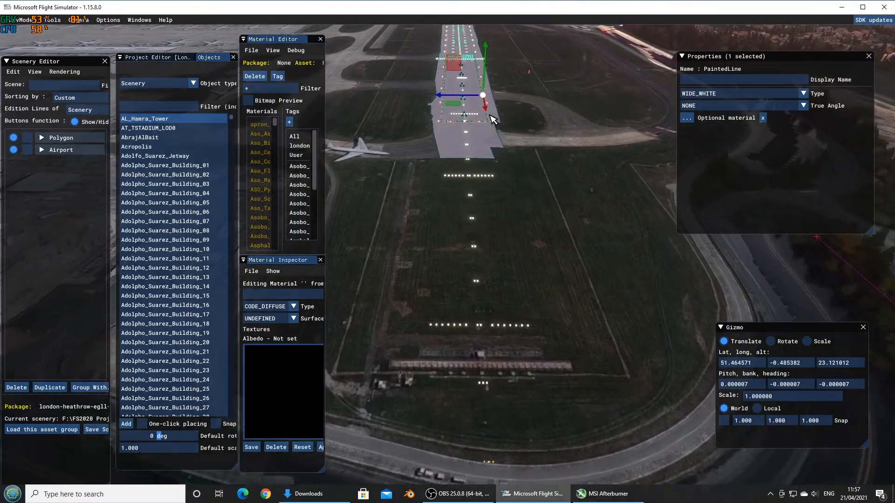
key(w)
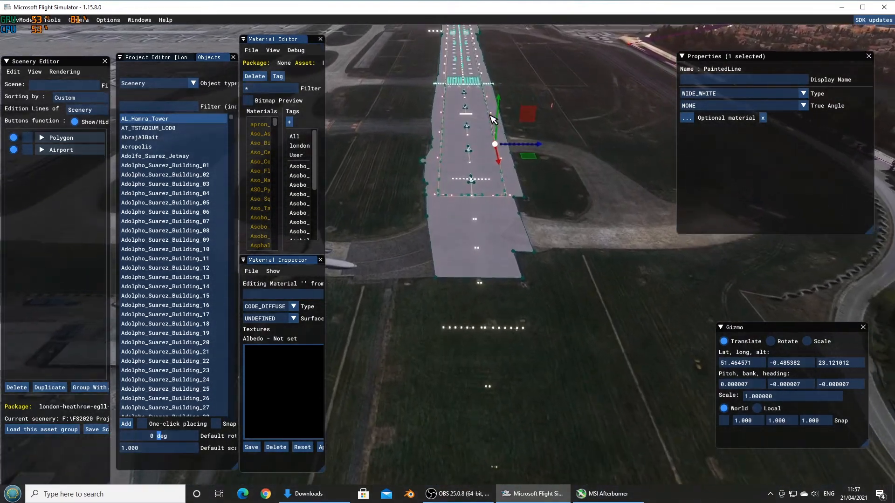
key(w)
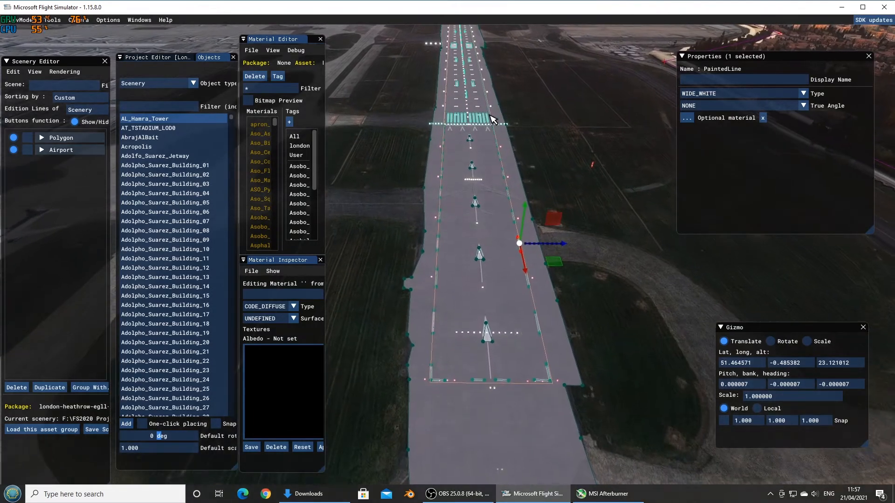
click(482, 96)
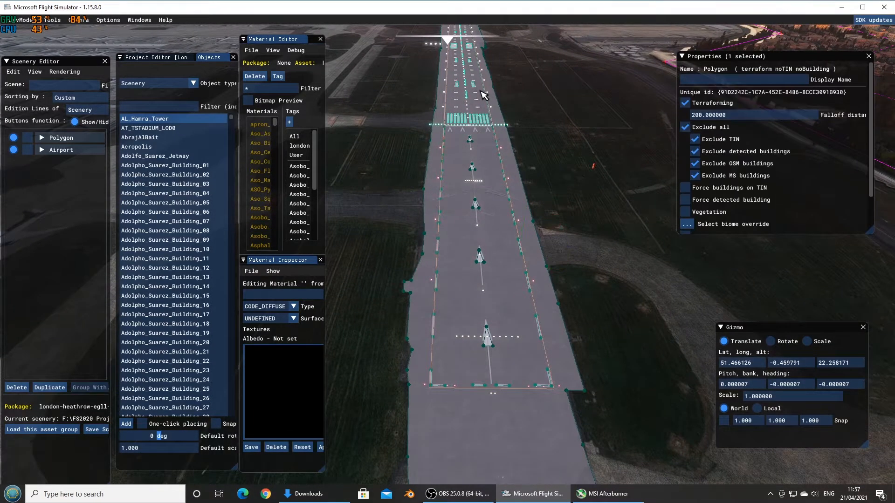
click(483, 96)
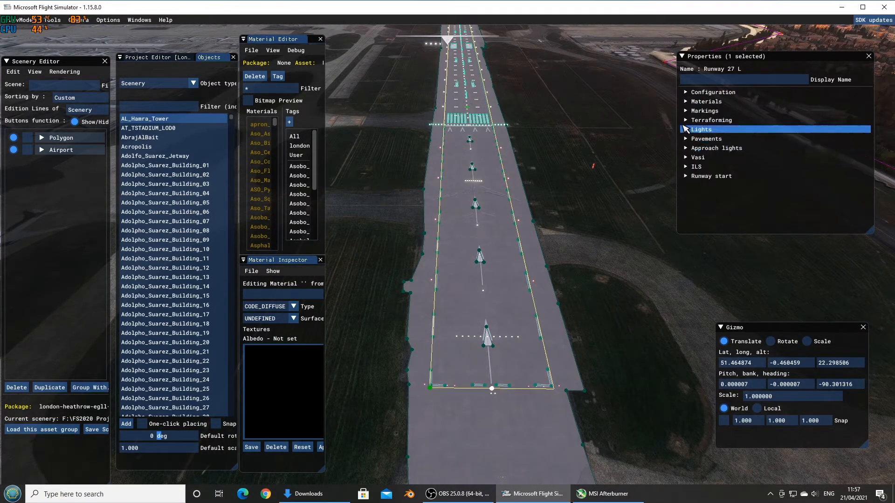
click(688, 140)
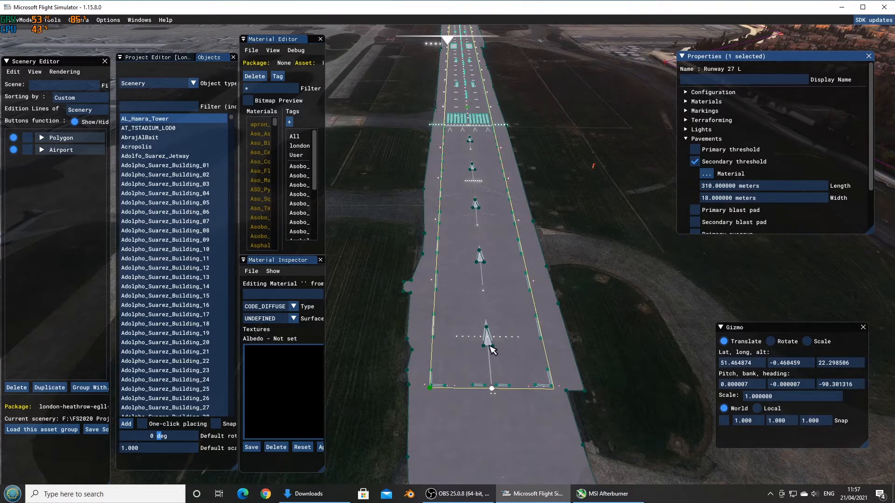
Examine the displaced-threshold arrows of Runway 27 L up close and the paved area beyond its end
scroll(508, 343, up, 5)
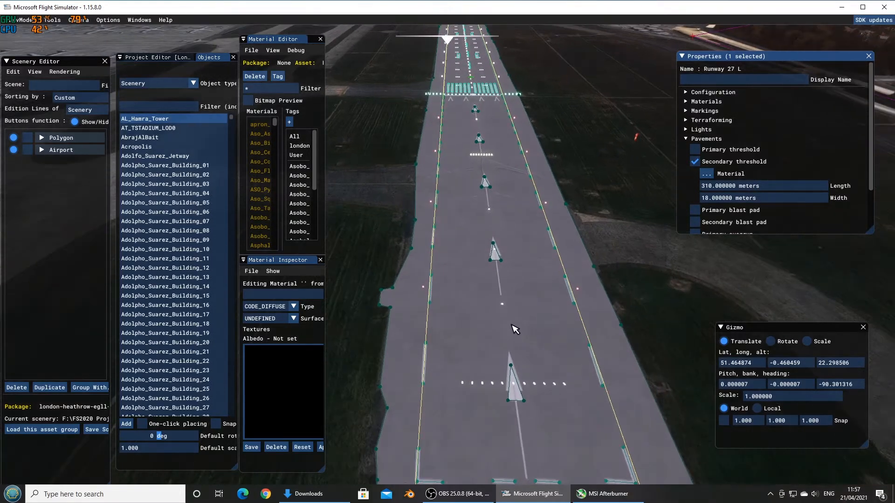
scroll(517, 289, up, 1)
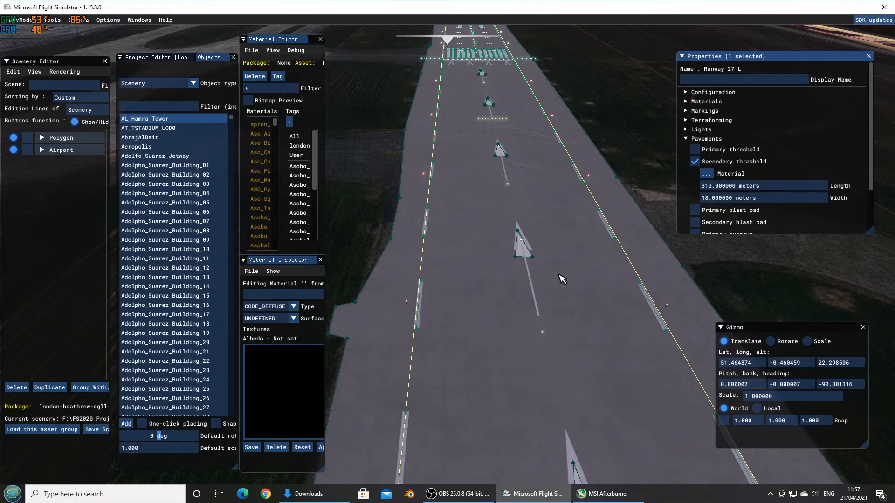
key(s)
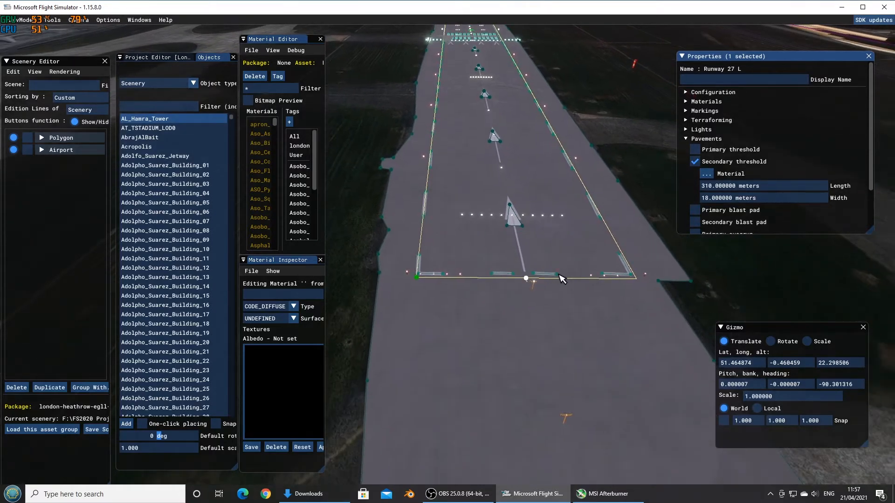
key(s)
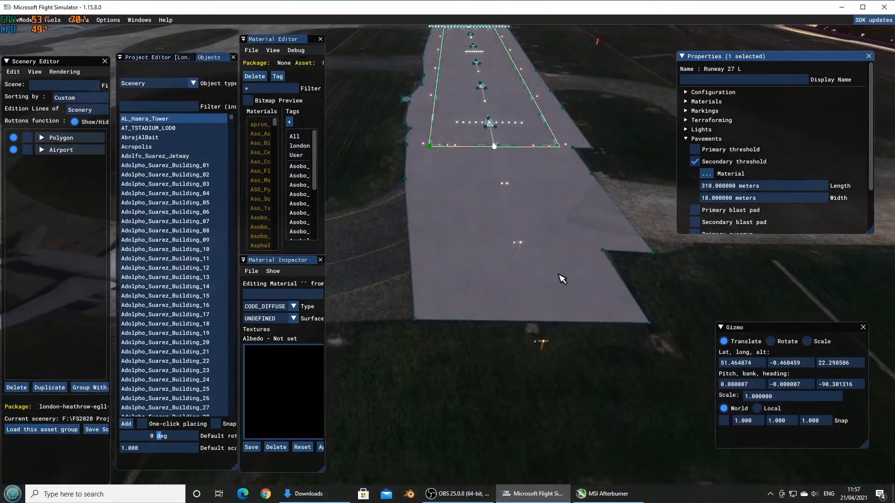
key(s)
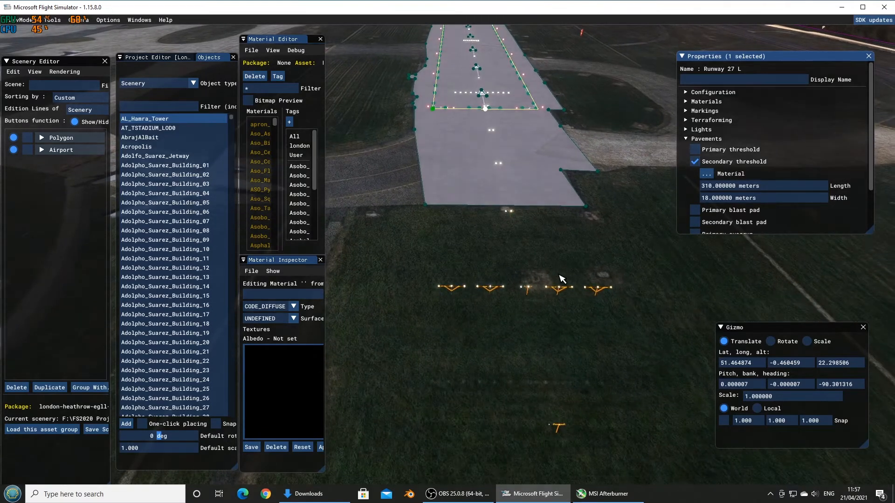
Expand the Approach lights settings of Runway 27 L and review its Primary light and Secondary light options
scroll(811, 142, down, 3)
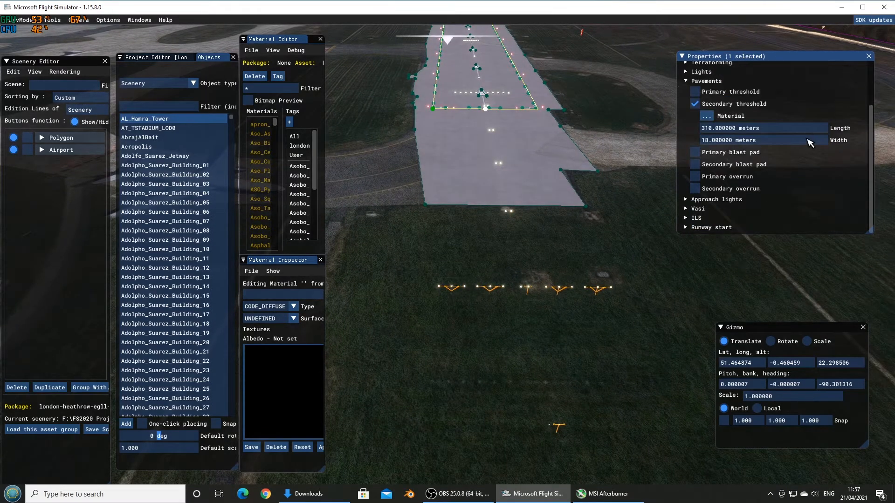
click(703, 199)
scroll(830, 189, down, 3)
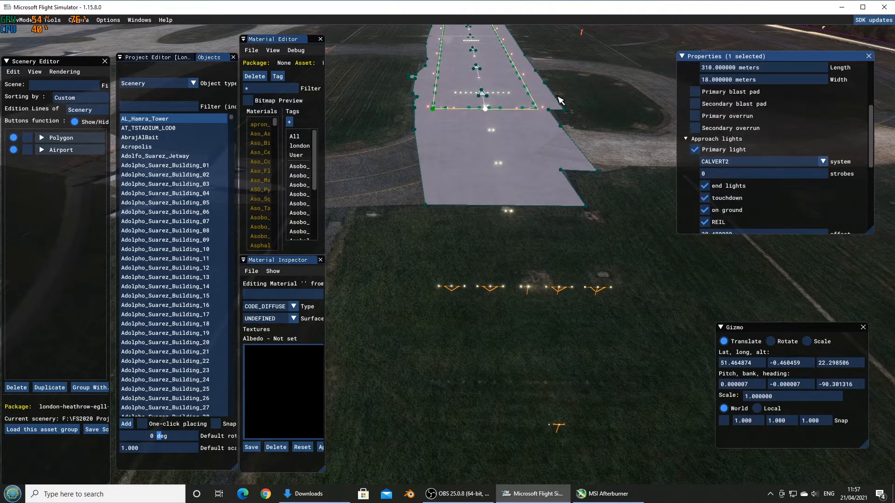
scroll(798, 194, down, 4)
scroll(792, 189, down, 4)
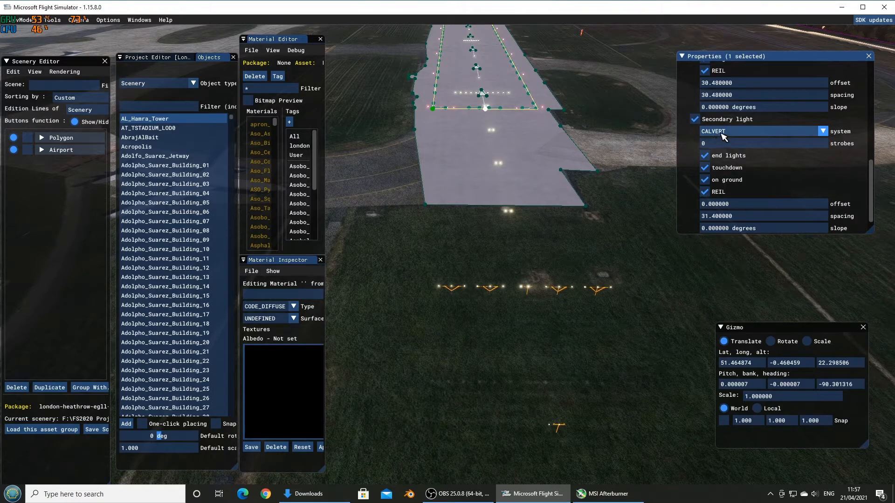
scroll(815, 181, down, 2)
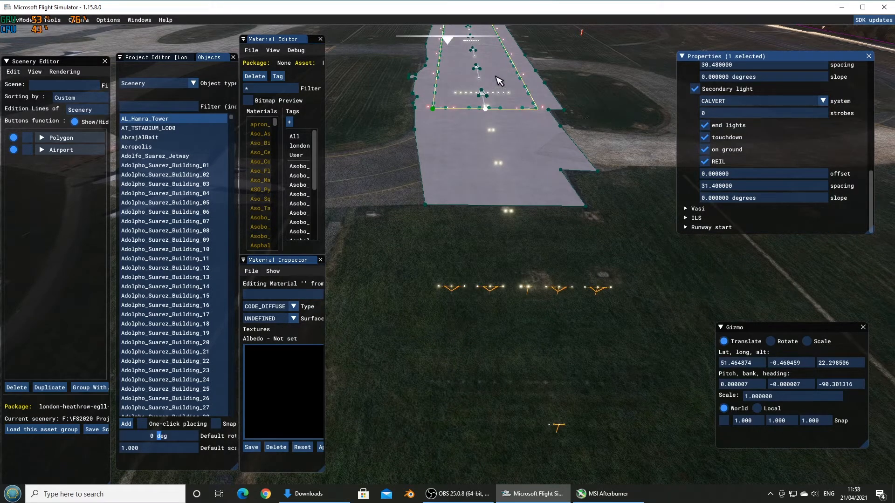
Examine the spacing of the approach light rows from the Runway 27 L threshold out to the wooded area
mouse_move(538, 31)
scroll(539, 220, down, 8)
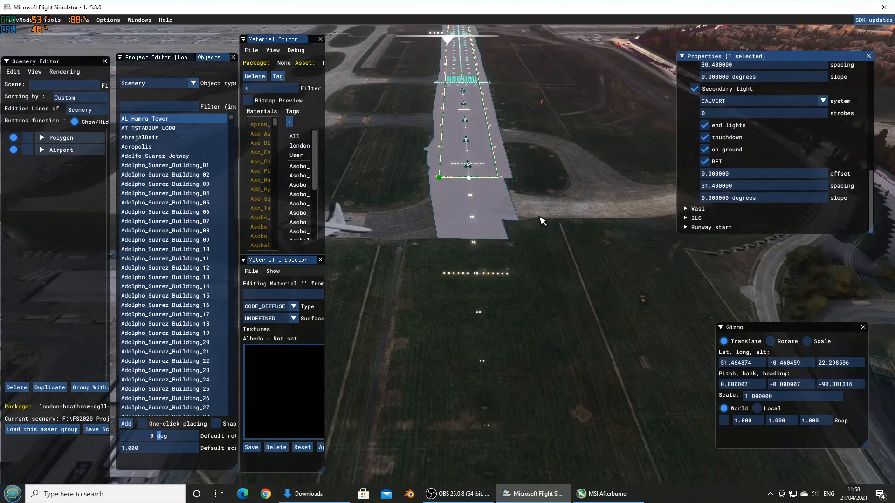
scroll(542, 221, down, 10)
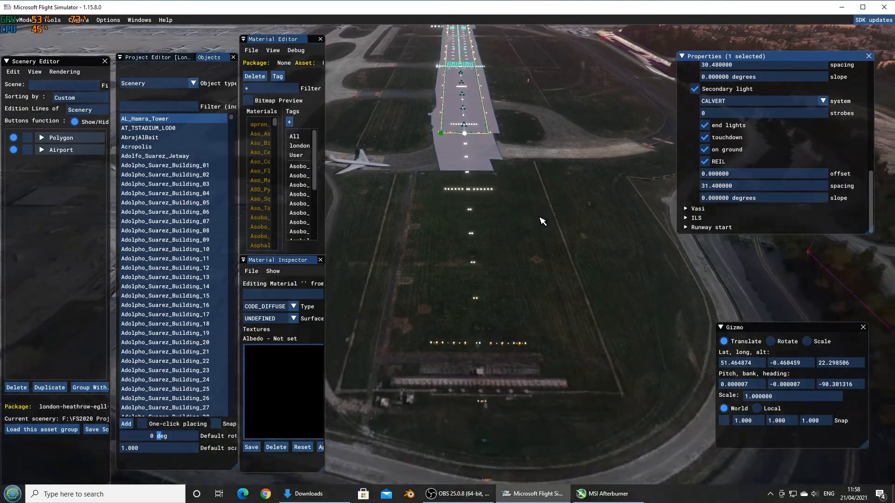
scroll(542, 221, down, 10)
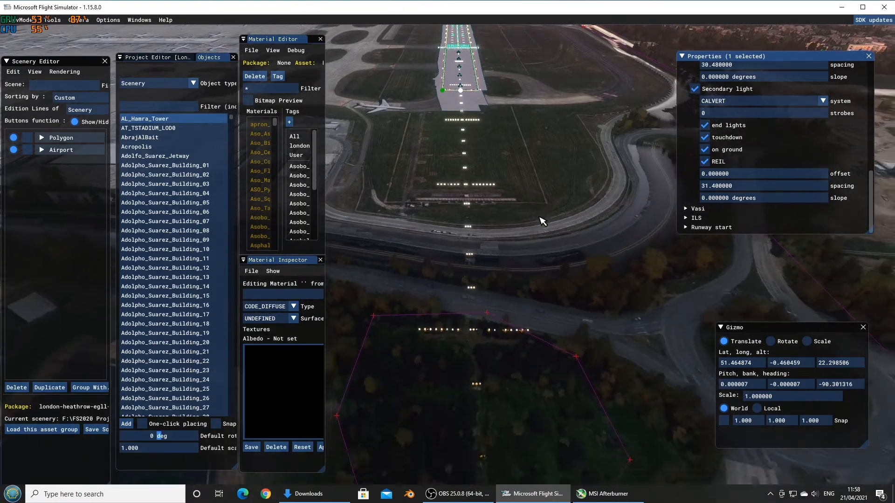
Examine the outer approach light rows of the selected runway where they cross the wooded area and the road
scroll(541, 220, down, 10)
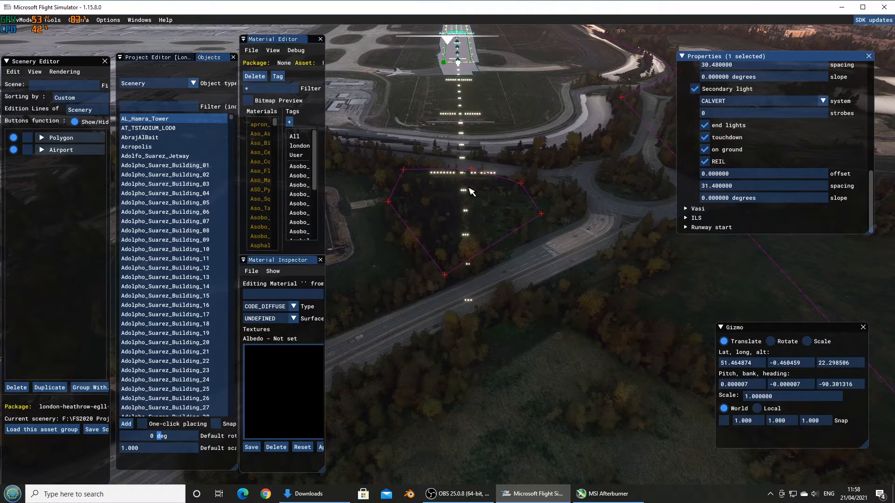
scroll(491, 185, up, 5)
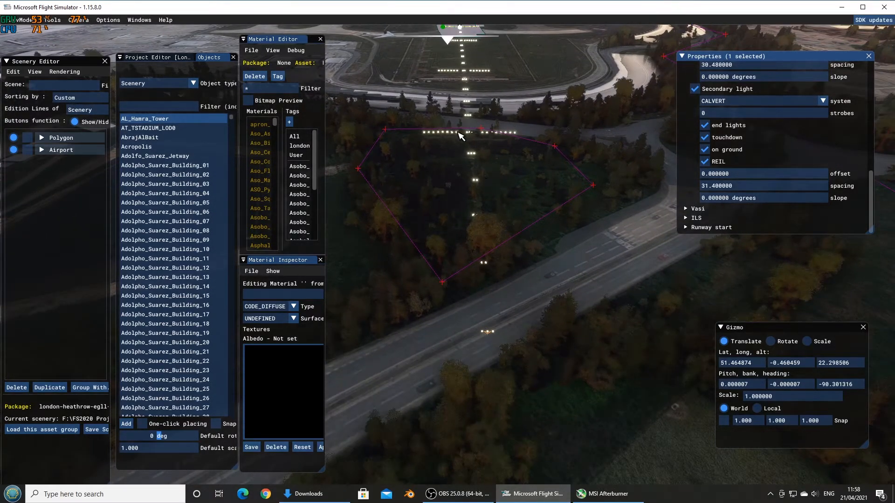
key(a)
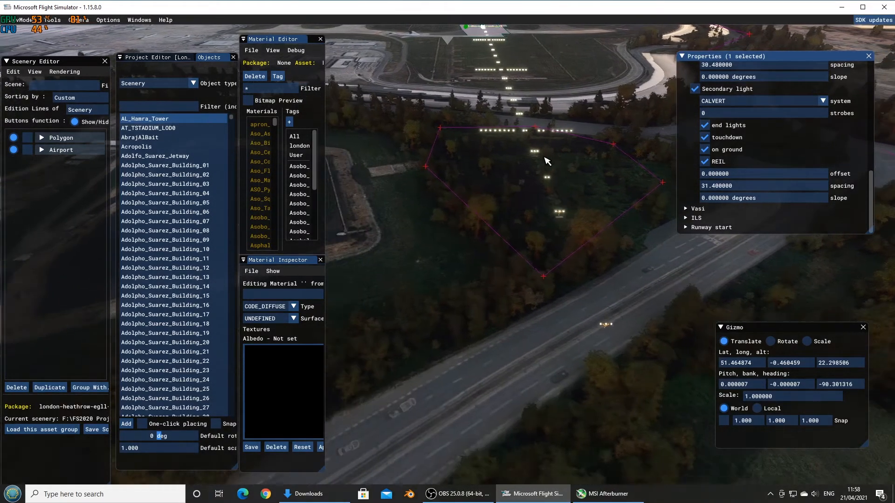
key(s)
key(s)
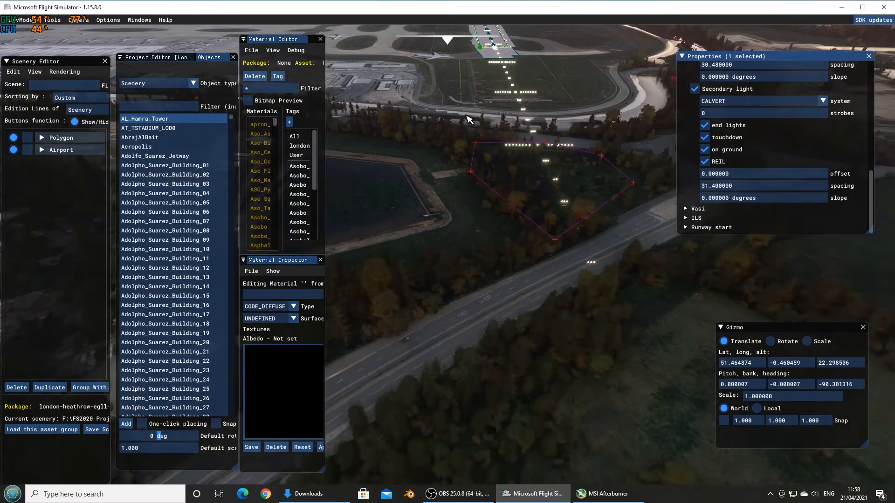
key(s)
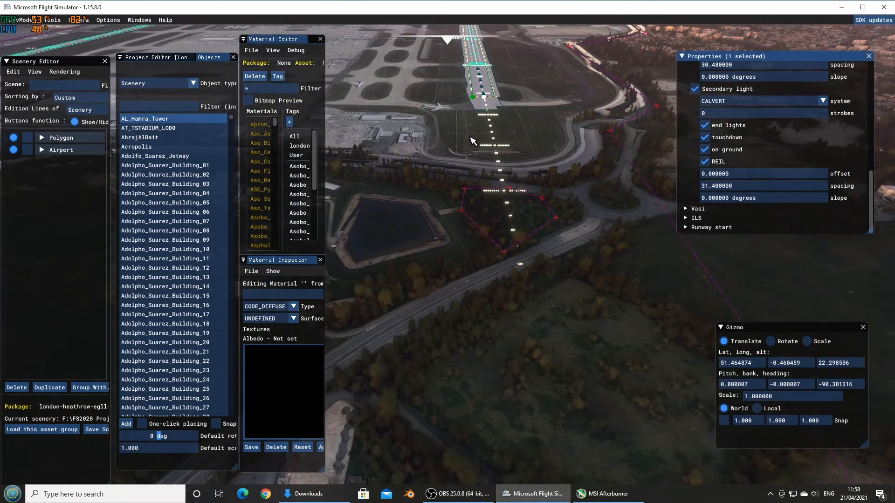
key(s)
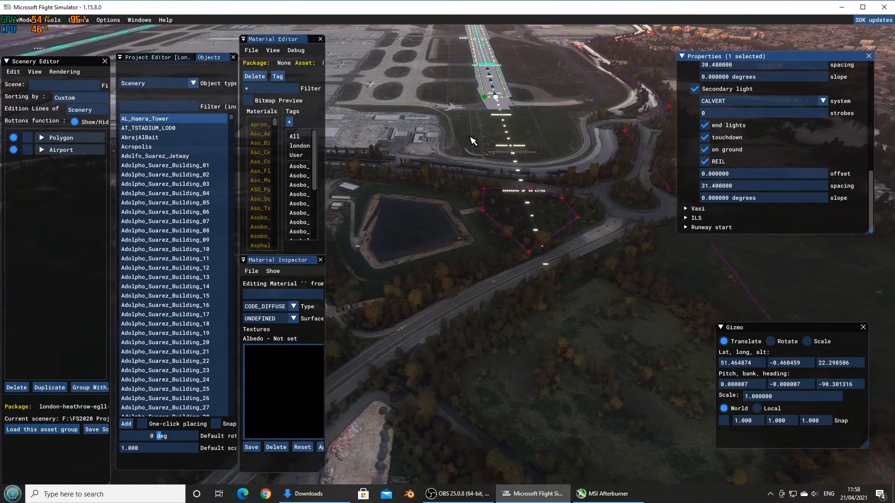
Examine the approach light rows of the parallel runway, from its paved end across the roads to the fields beyond
key(a)
key(a)
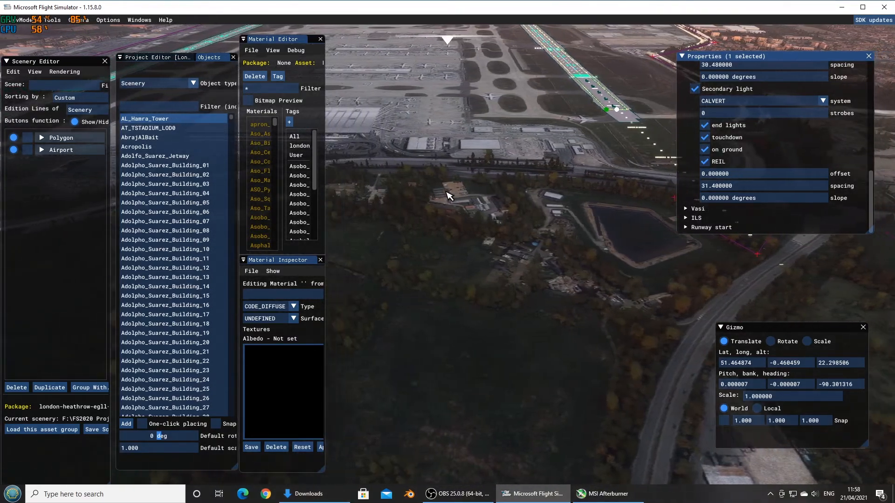
key(a)
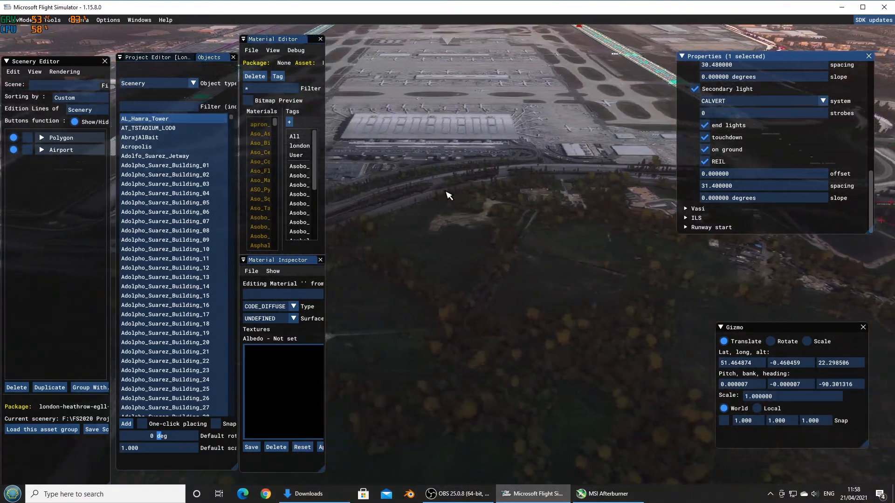
key(a)
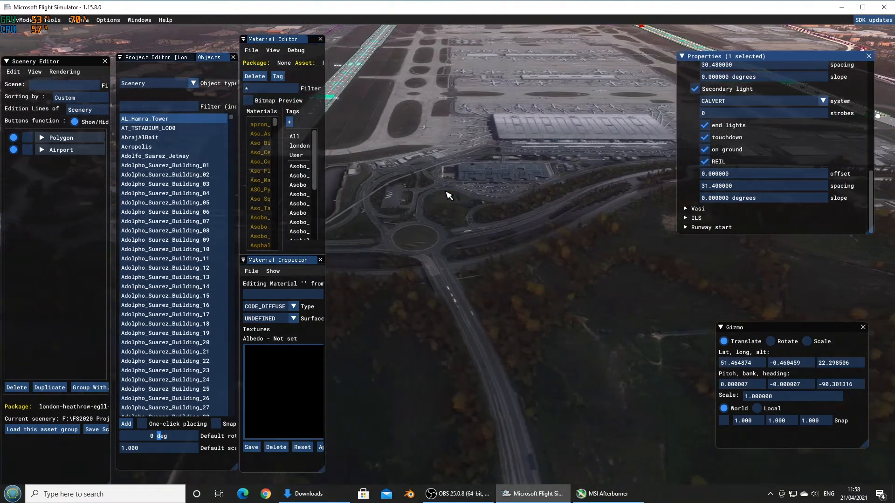
key(a)
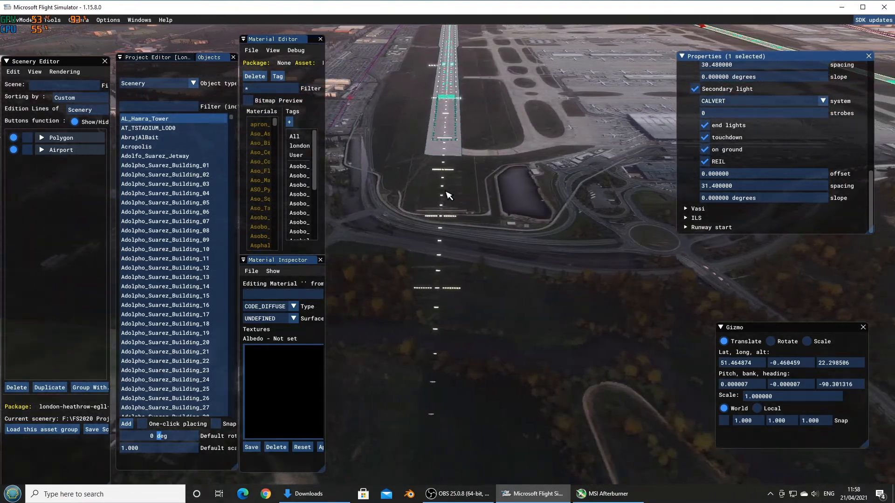
key(a)
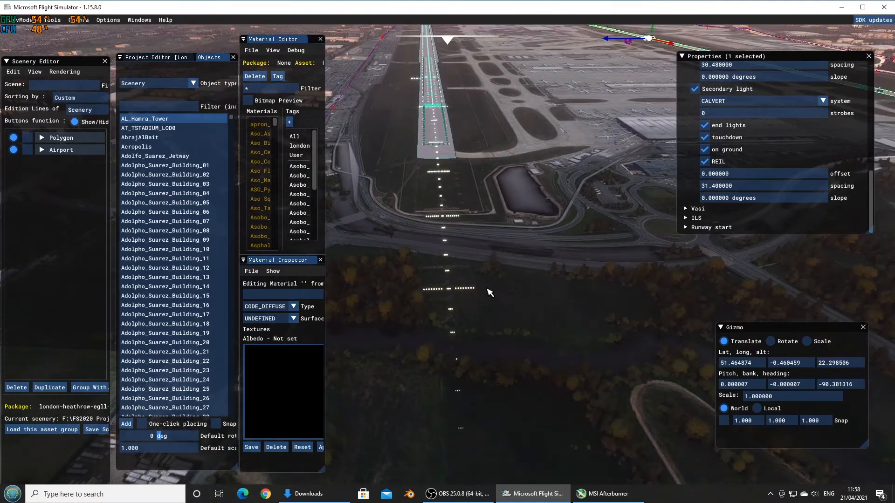
key(w)
key(w)
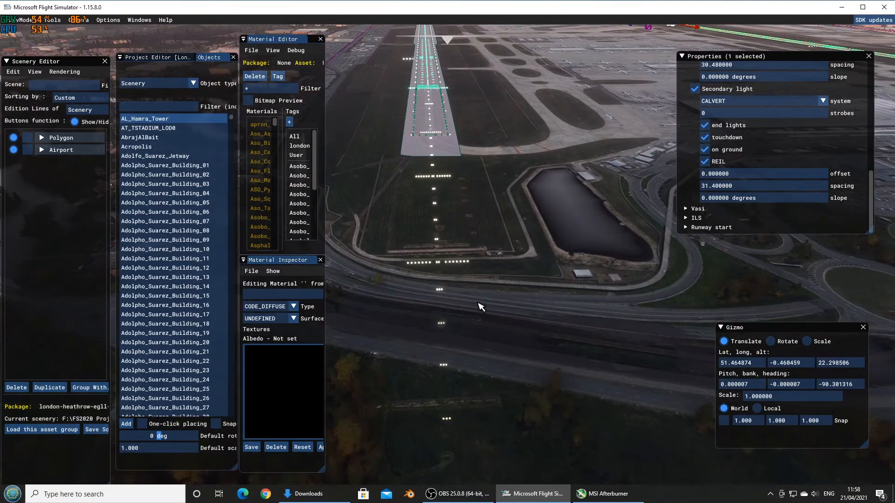
key(f)
key(f)
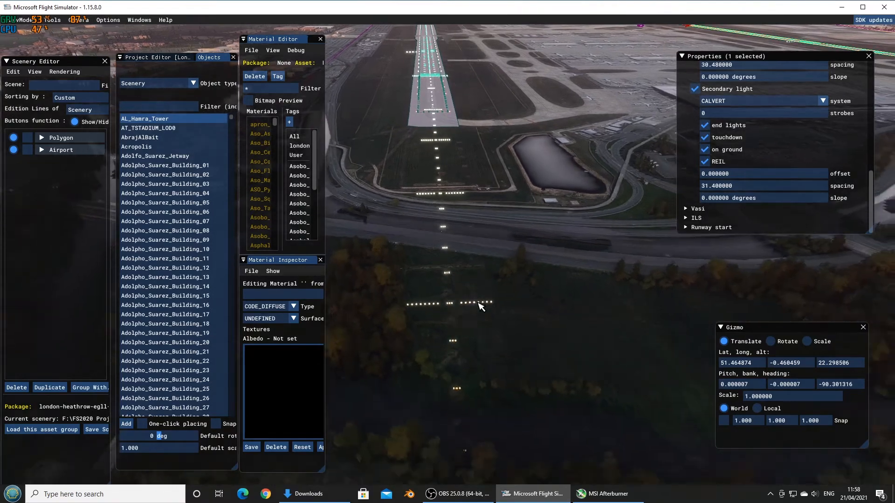
key(w)
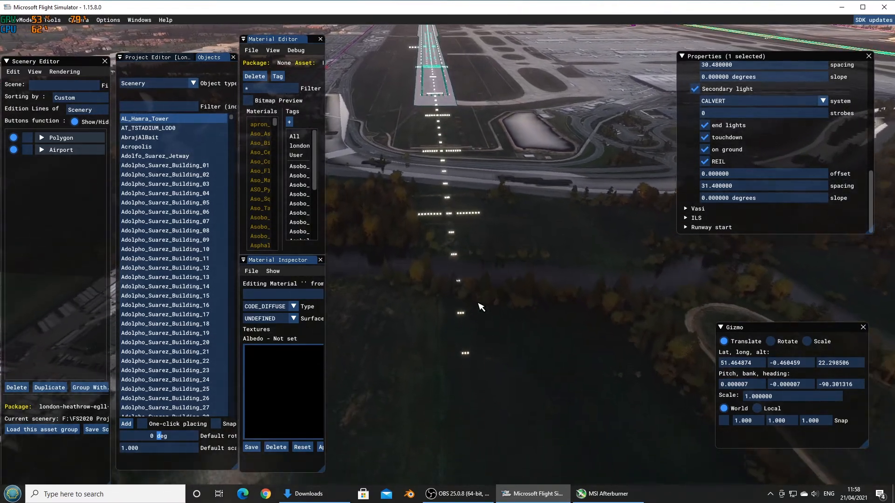
key(w)
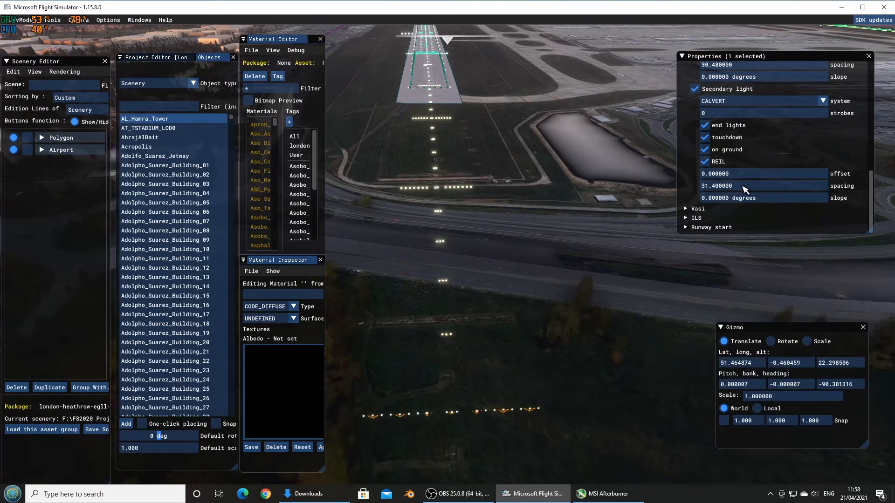
Try spacings of 30 and 25 for the selected runway's Secondary light
click(744, 186)
key(ctrl+a)
text(3)
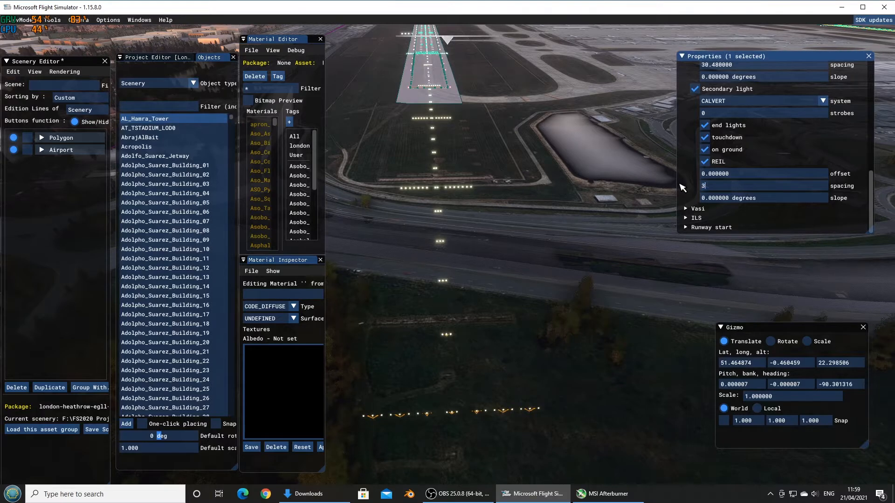
text(0)
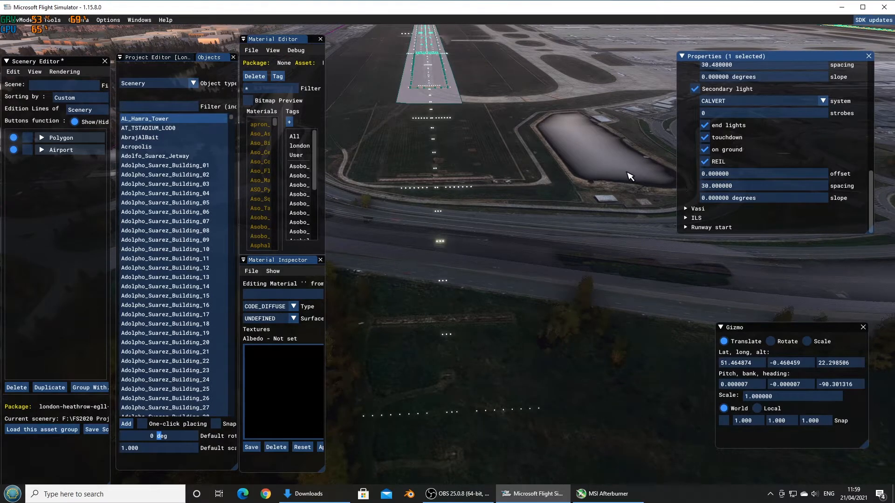
click(747, 188)
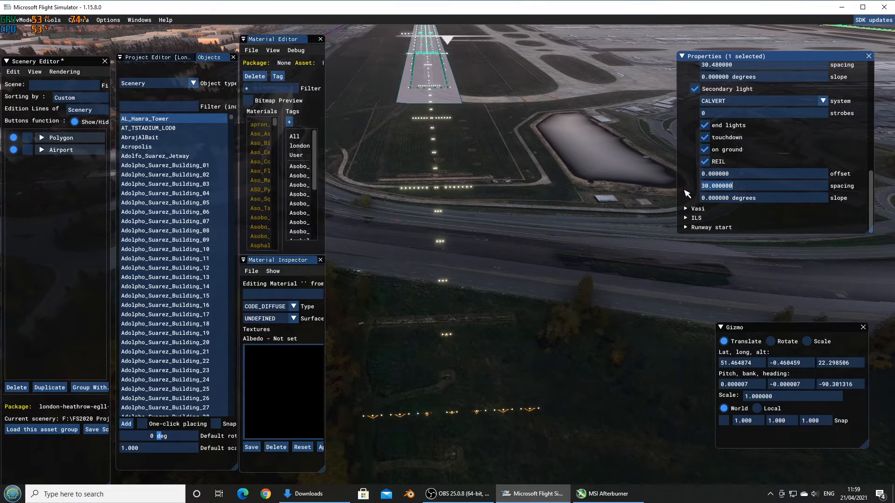
text(25)
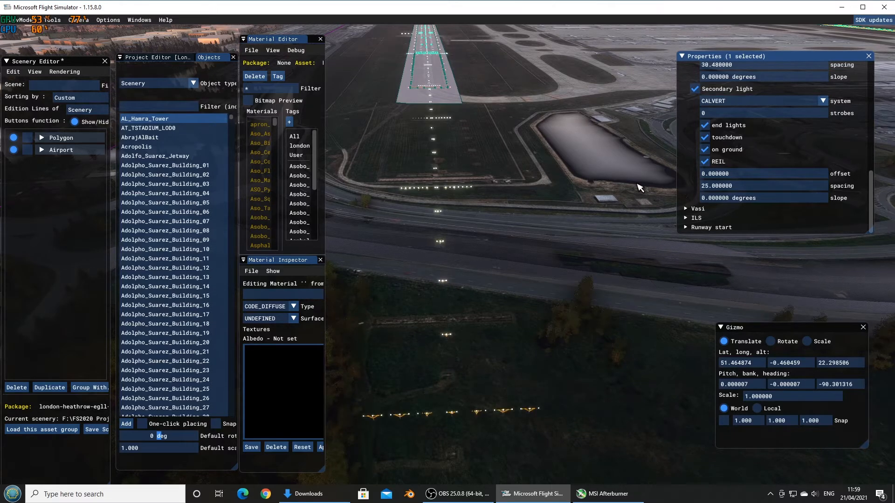
Set the spacing of the selected runway's Secondary light to 20
click(750, 186)
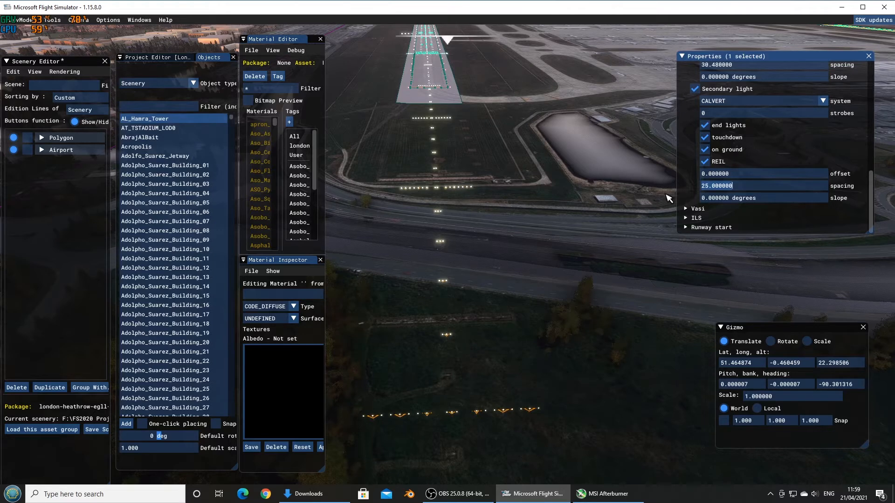
text(20)
key(Return)
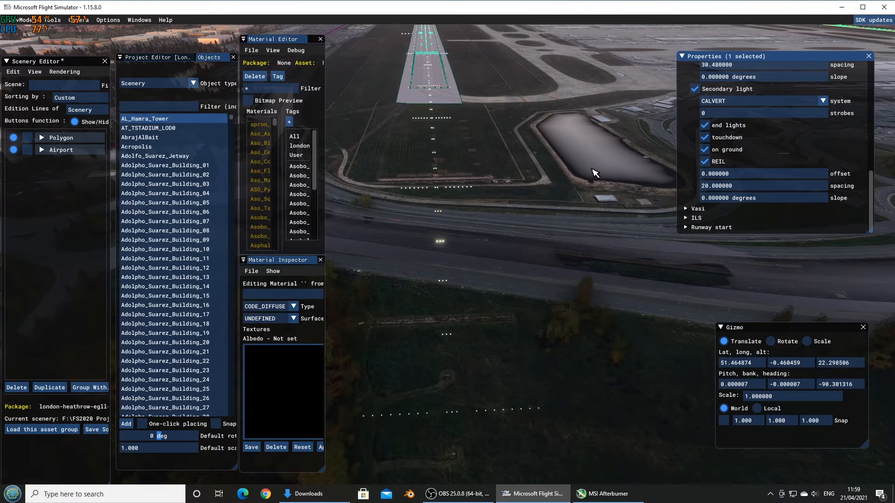
Inspect the parallel runway's approach light rows between the perimeter road and the paved runway end
scroll(457, 115, up, 3)
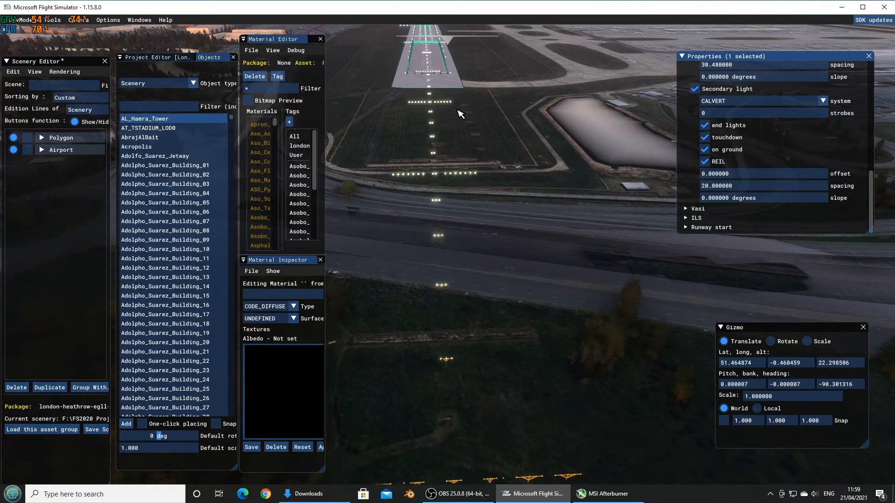
scroll(457, 114, down, 4)
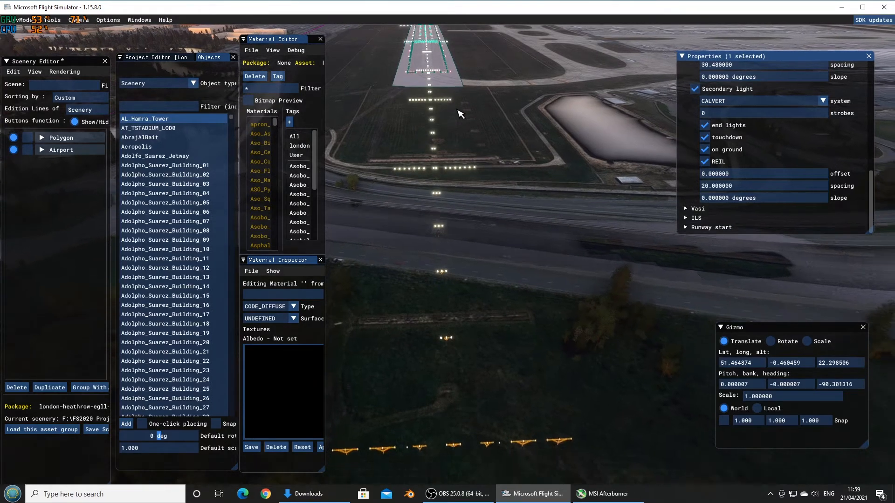
scroll(457, 114, up, 2)
key(w)
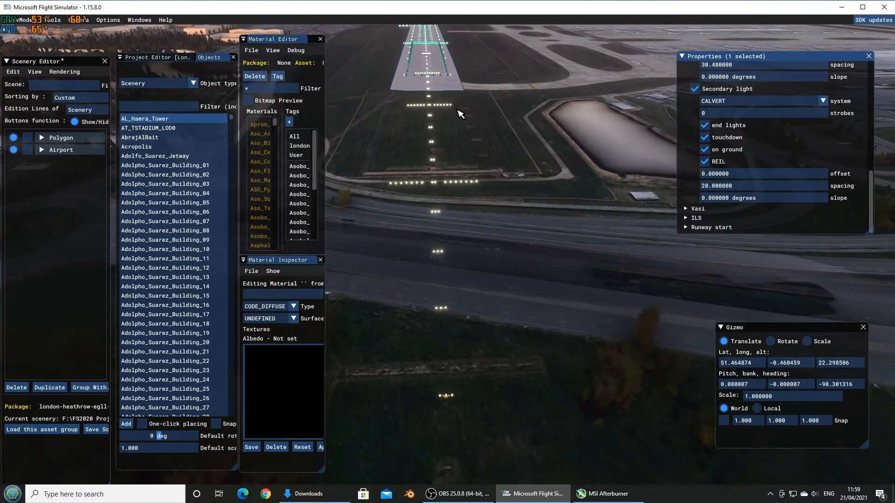
key(w)
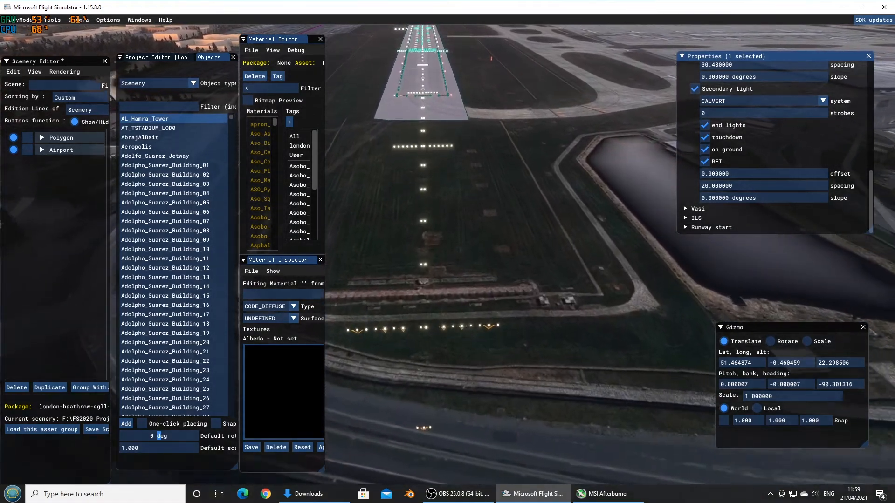
key(w)
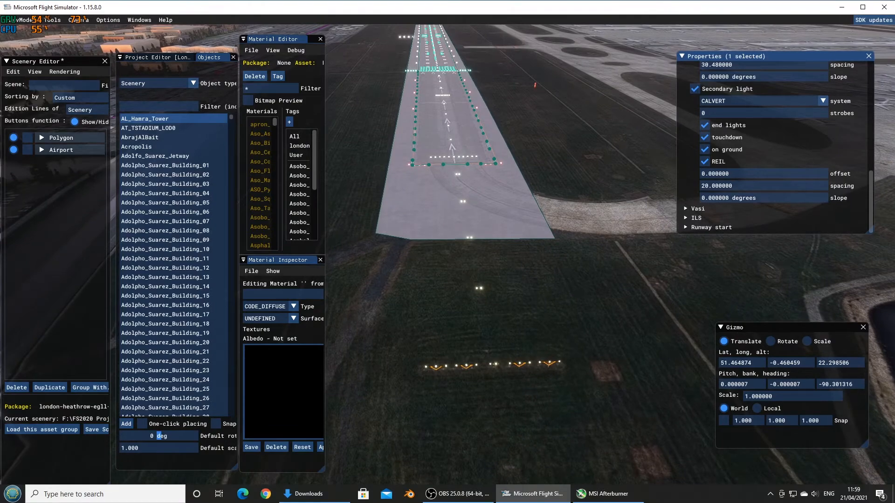
key(s)
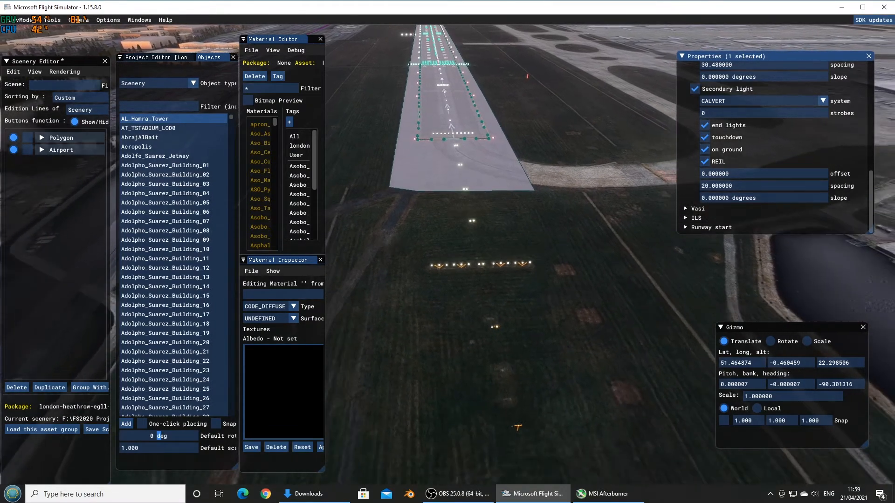
key(s)
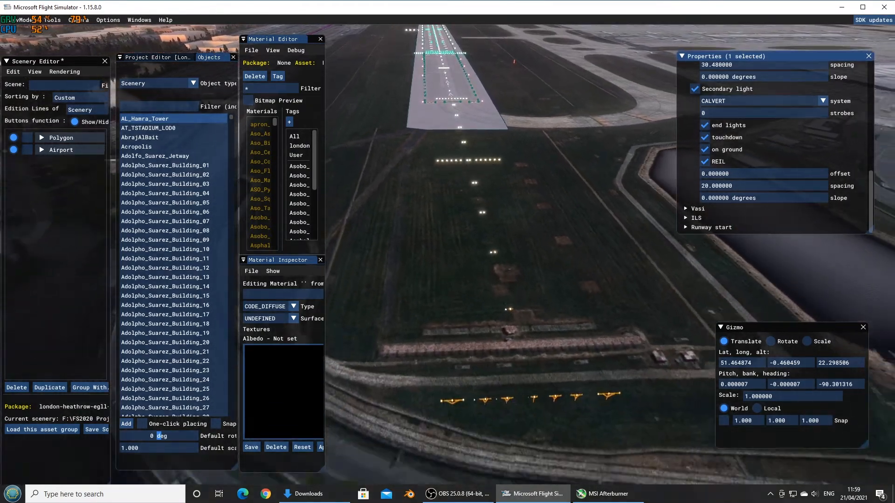
key(s)
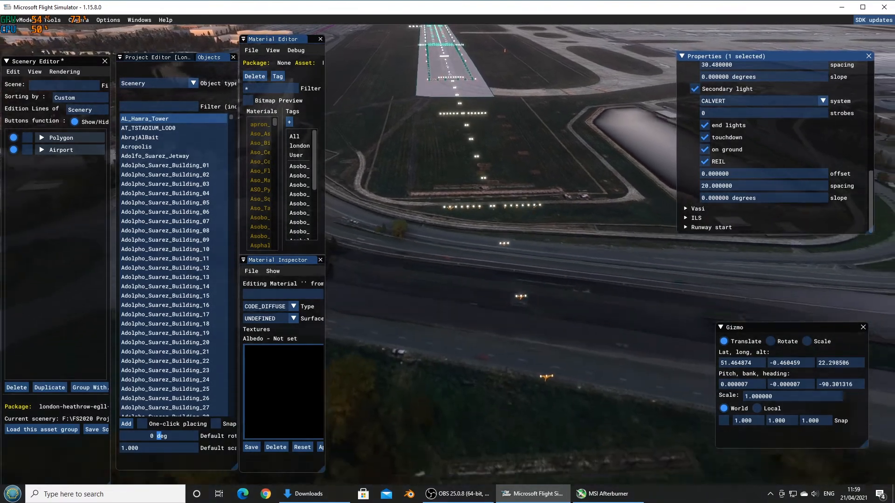
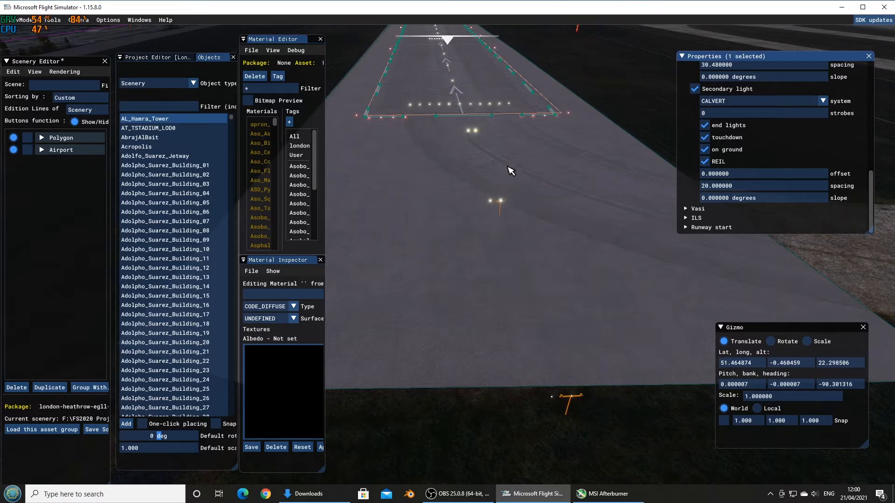
Inspect the arrows and lights at the start of the parallel runway's displaced threshold and the approach lights on the pavement before it
key(w)
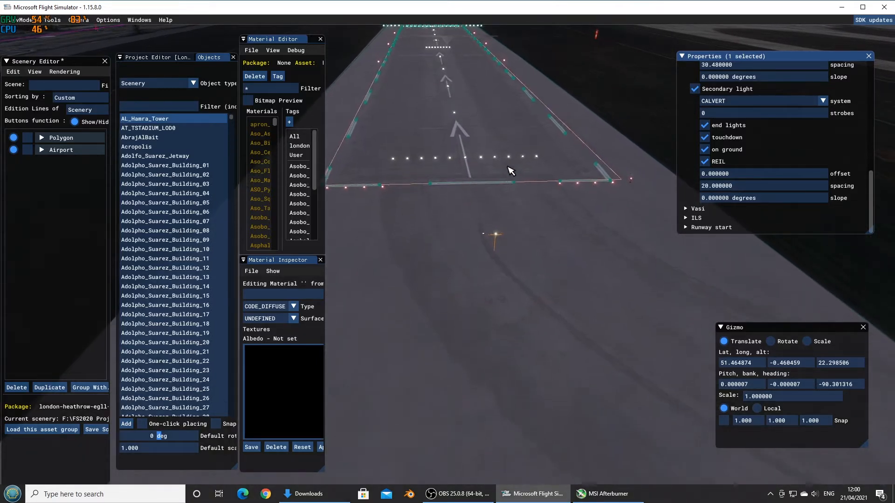
key(w)
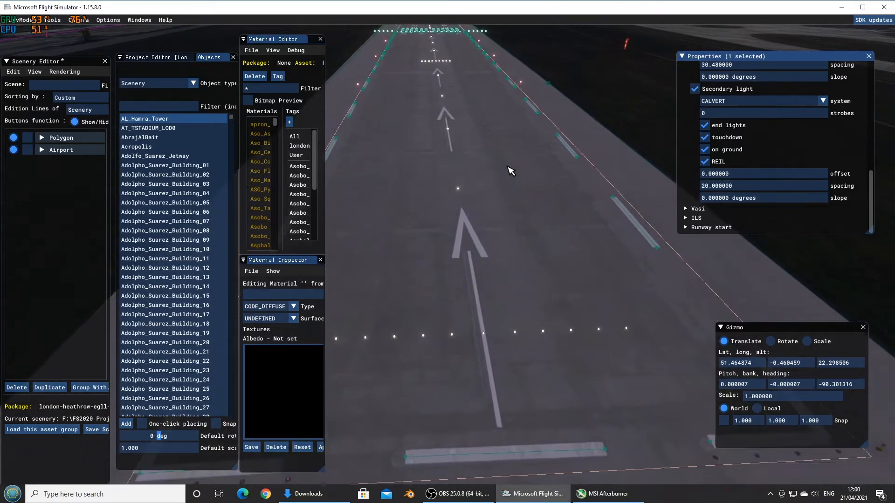
key(w)
key(s)
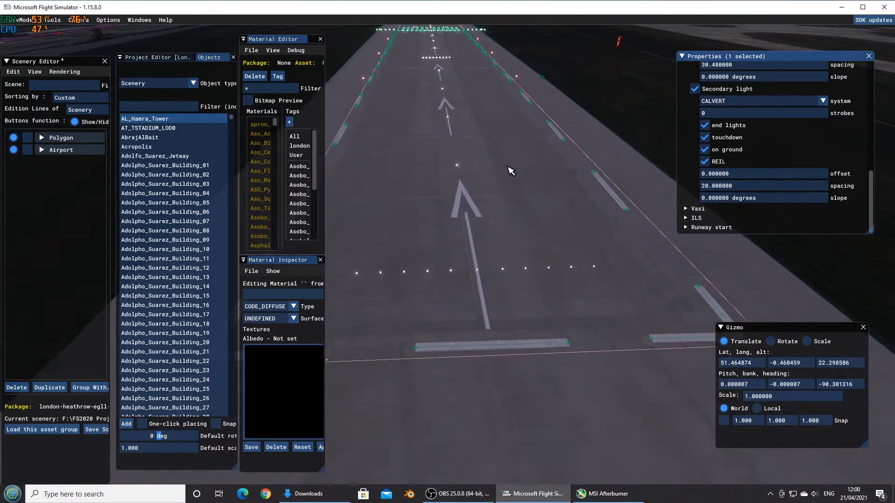
key(s)
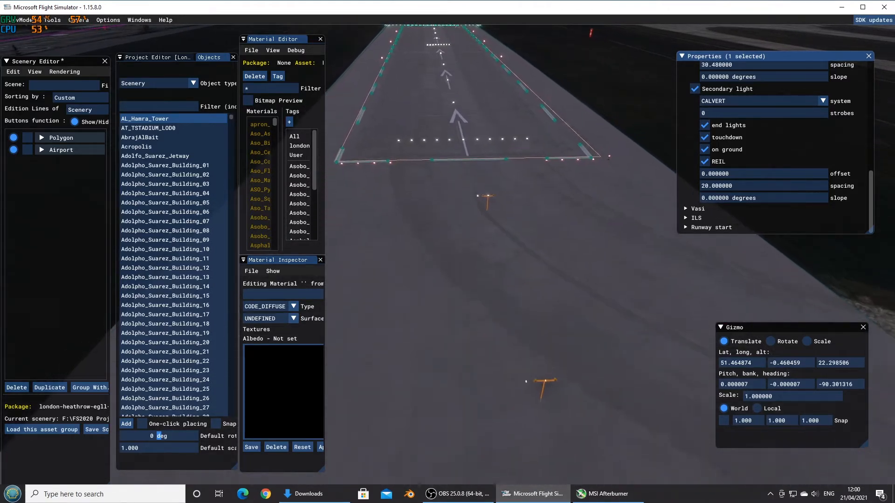
key(s)
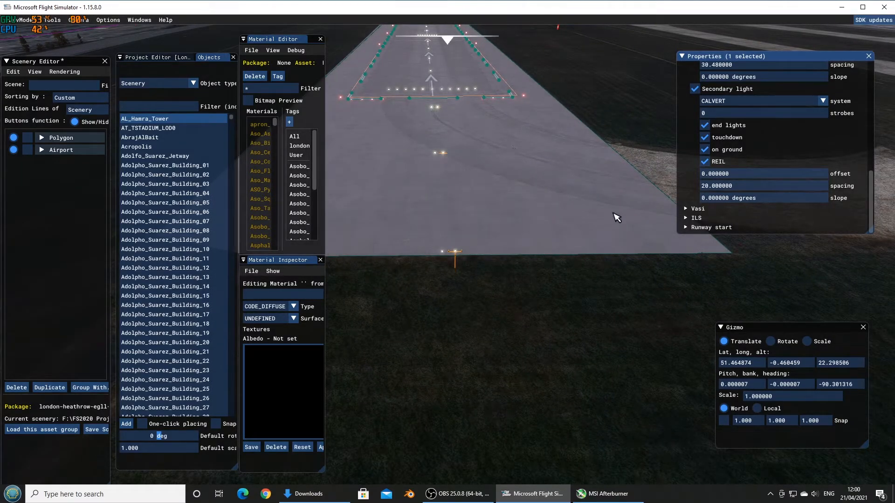
Examine the spacing of the paired approach lights between the parallel runway's pavement edge and its first displaced threshold arrow
key(w)
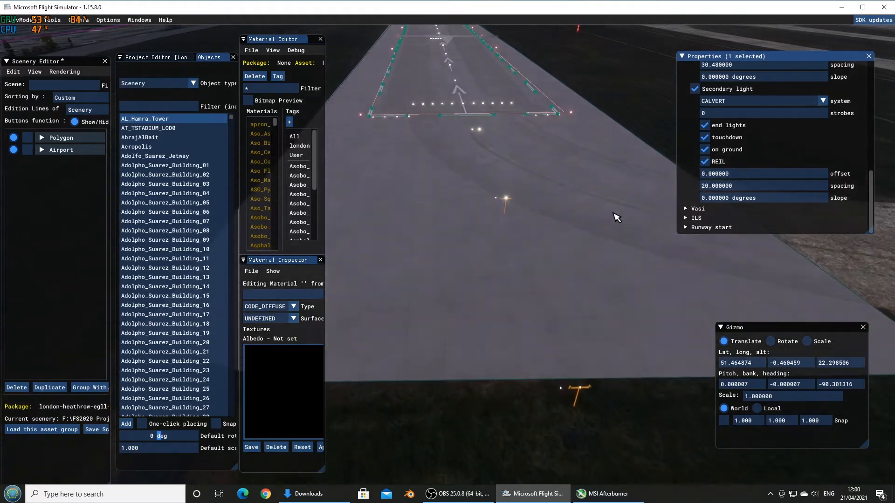
key(w)
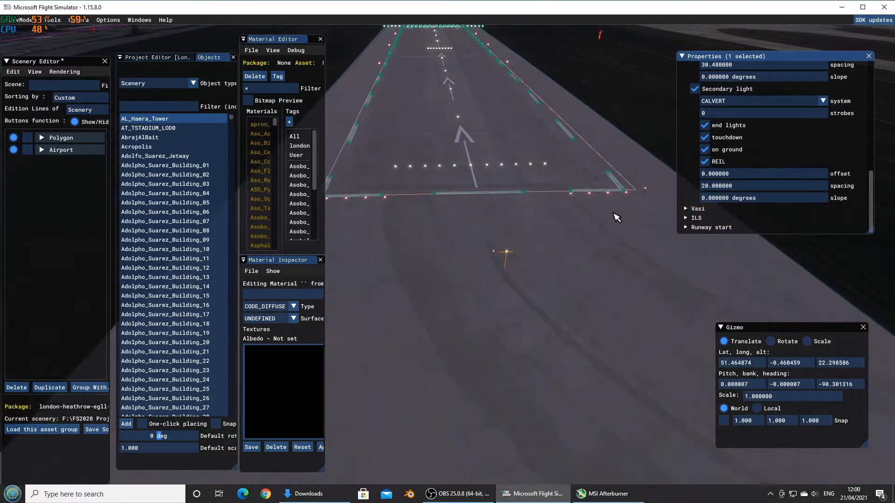
key(d)
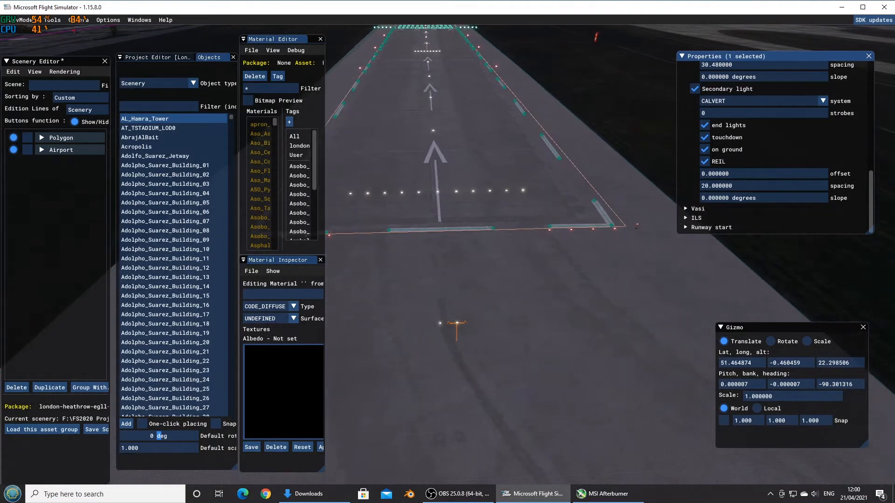
key(s)
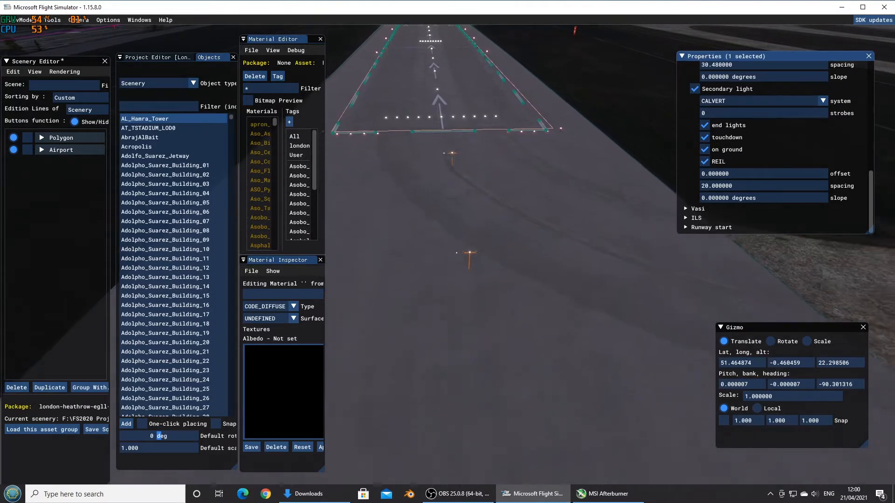
key(s)
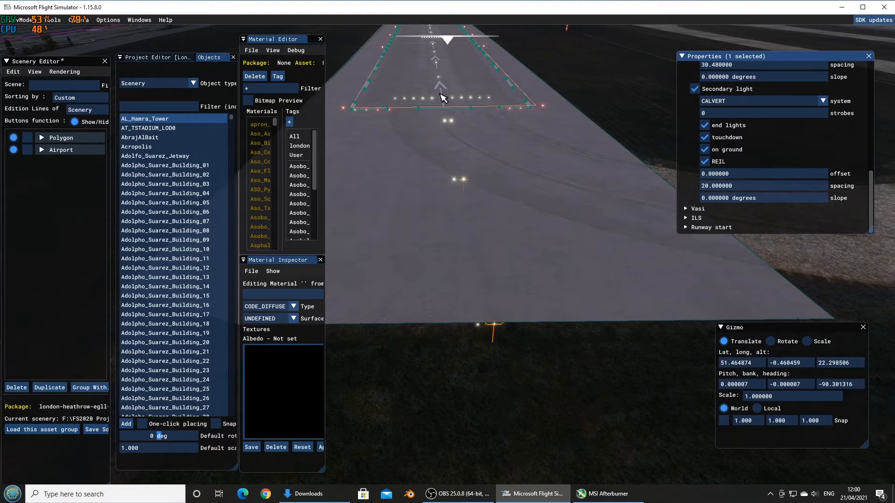
scroll(461, 156, up, 2)
scroll(466, 160, up, 2)
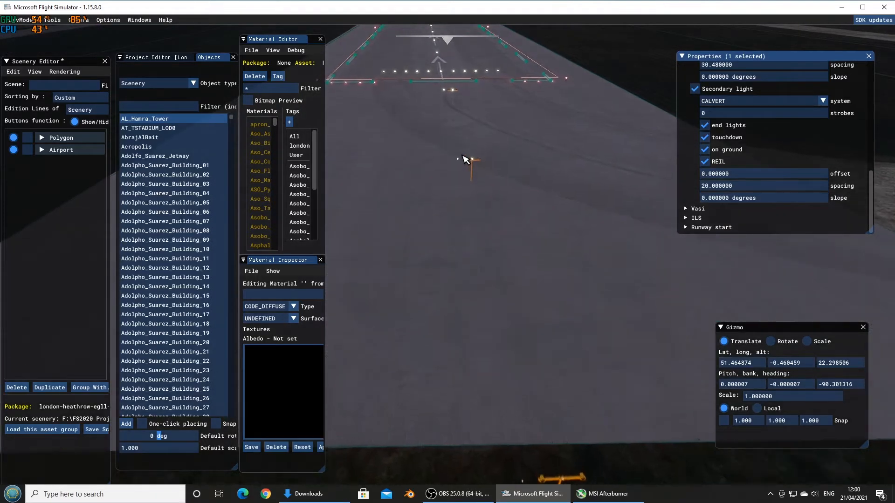
scroll(463, 156, up, 2)
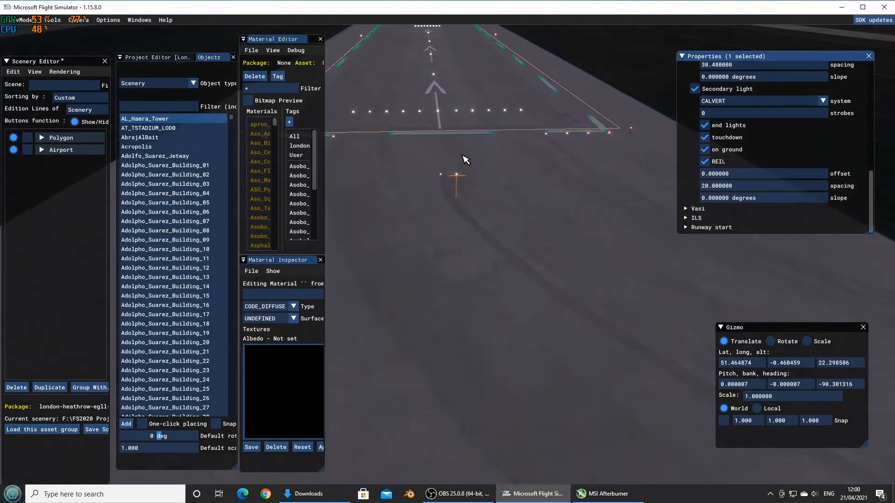
scroll(462, 156, down, 3)
scroll(465, 159, down, 1)
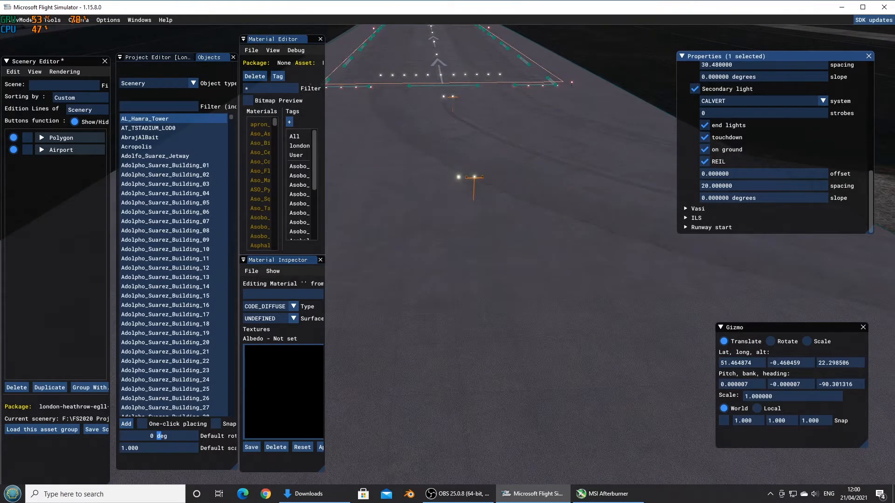
scroll(513, 175, down, 5)
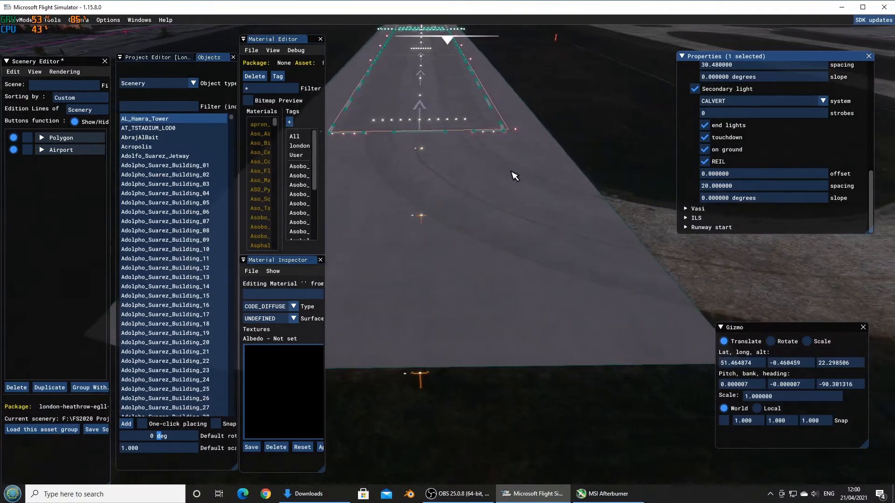
Set the spacing of the selected runway's Secondary light to 31.5
key(s)
key(d)
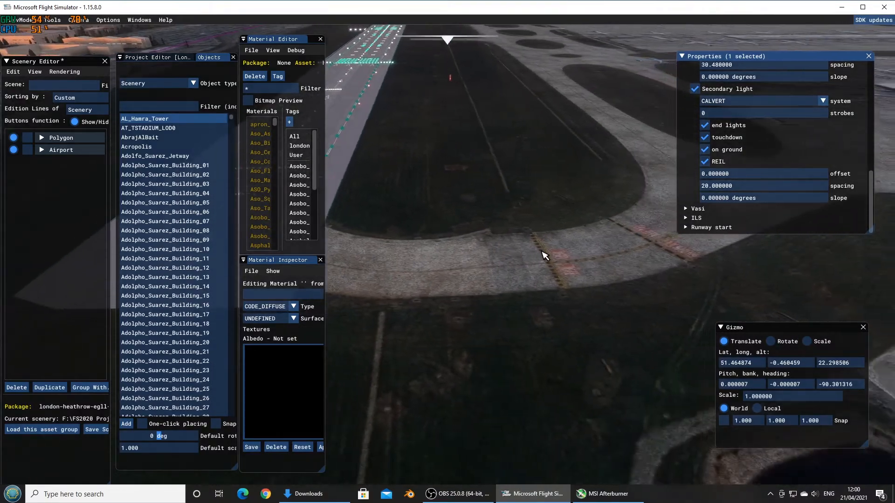
key(d)
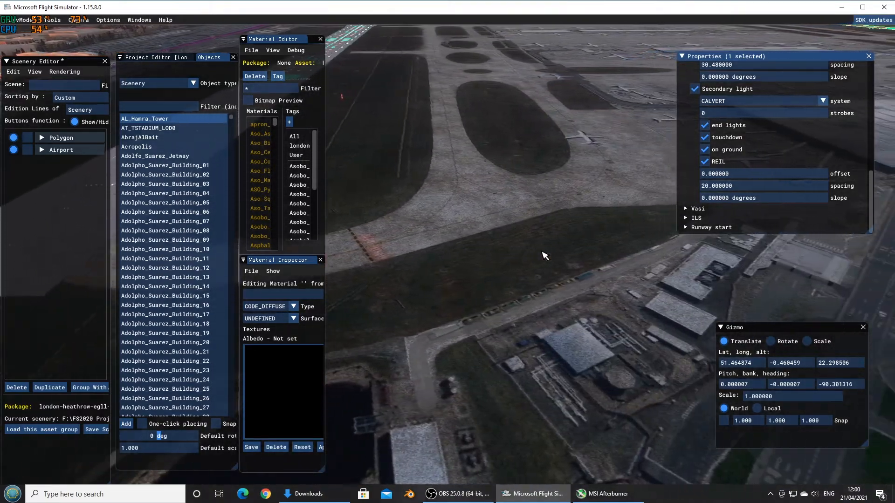
key(d)
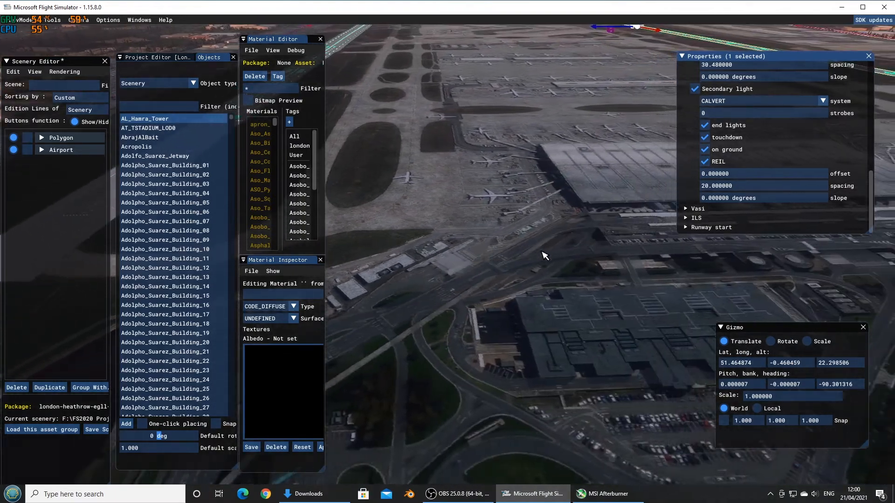
key(d)
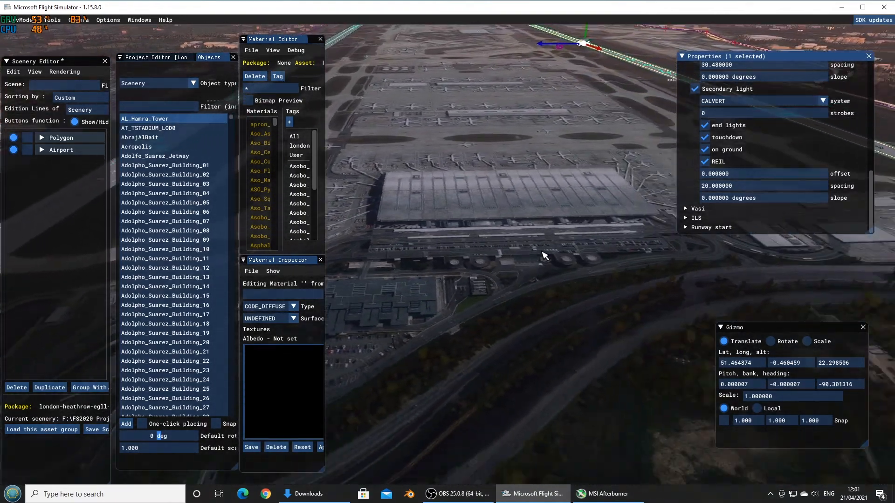
key(d)
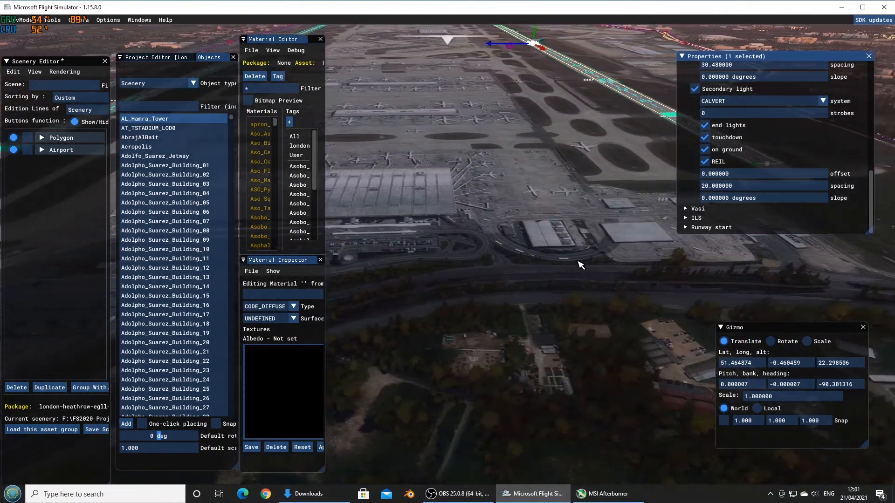
key(d)
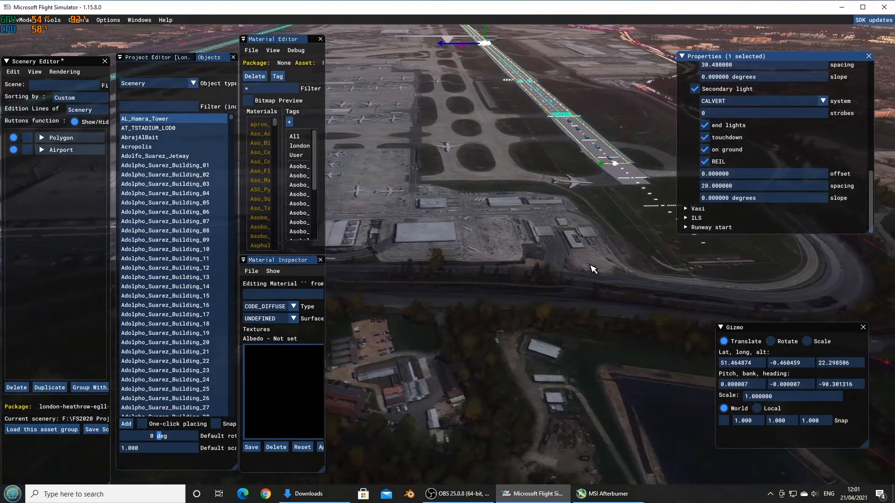
key(d)
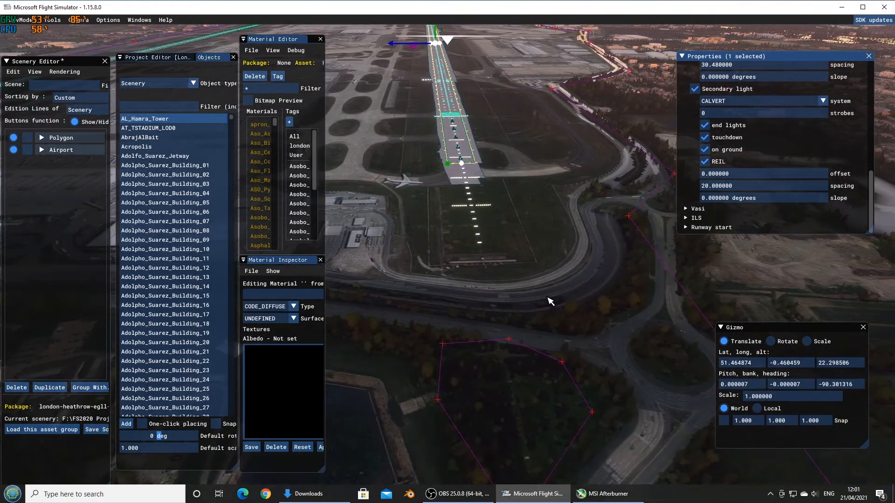
key(s)
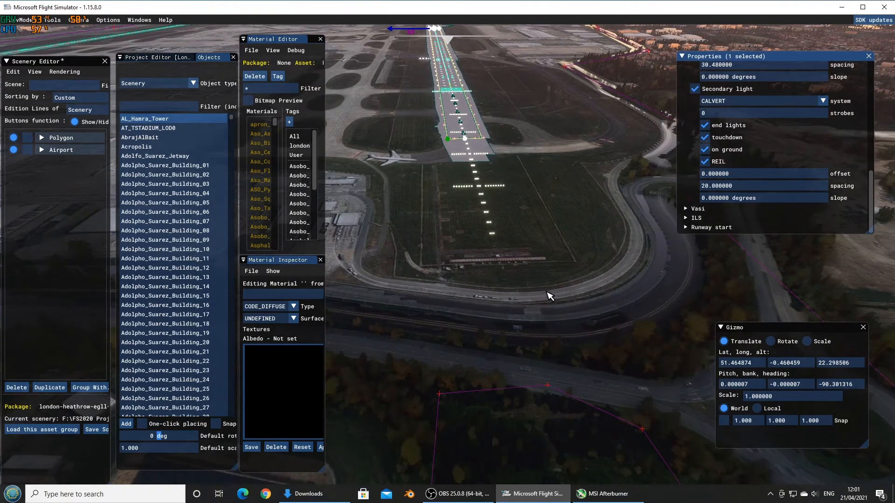
key(s)
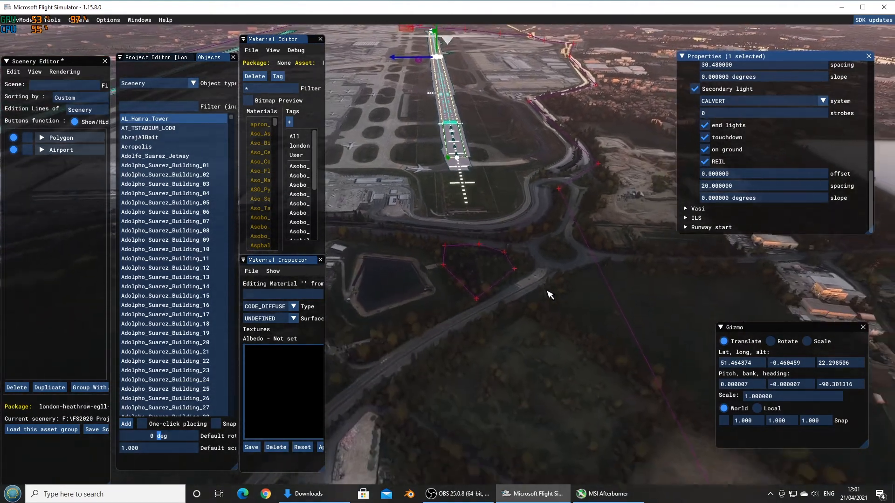
right_drag(561, 310, 520, 278)
key(w)
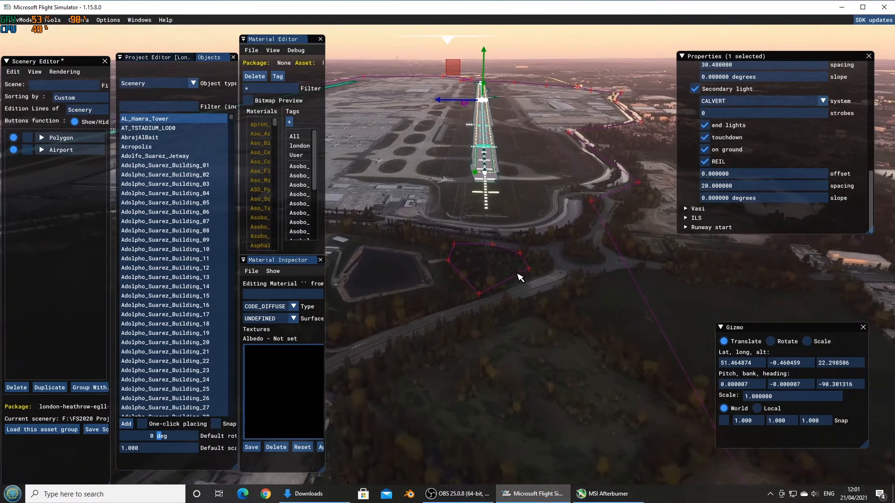
key(w)
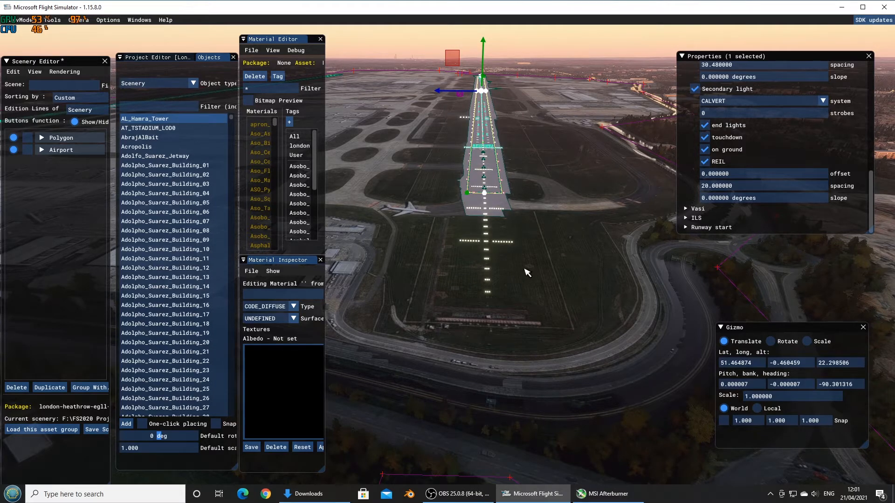
click(742, 186)
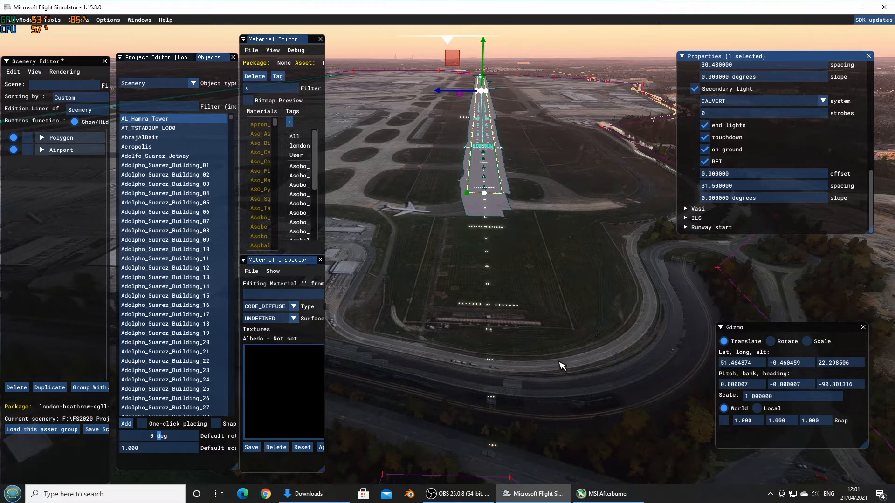
Inspect the selected runway's approach light rows across the perimeter road and review its Pavements and Primary light settings
key(s)
key(s)
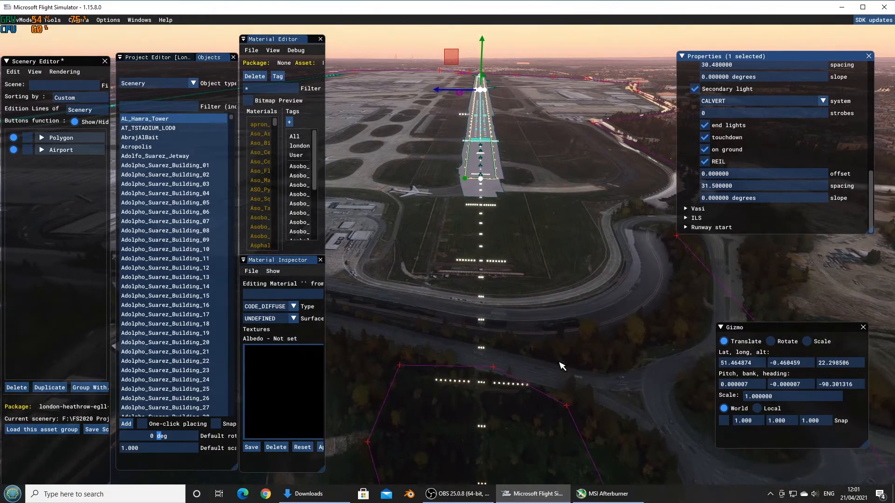
key(w)
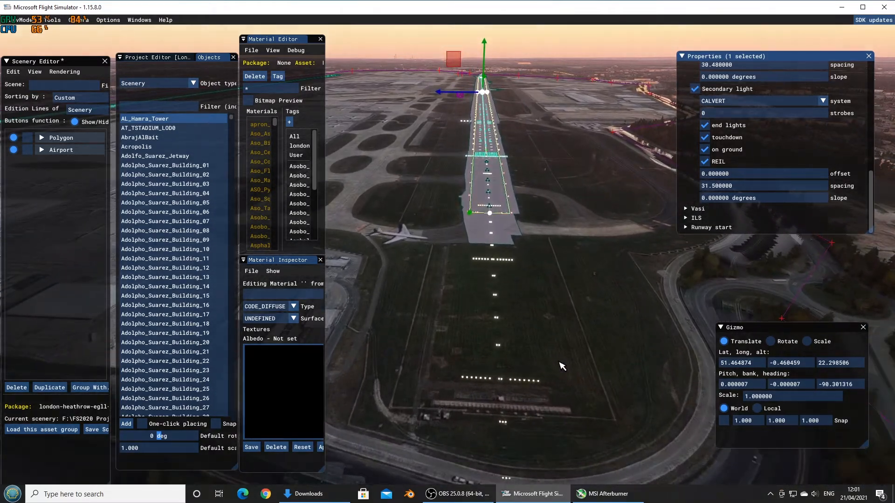
scroll(798, 177, up, 5)
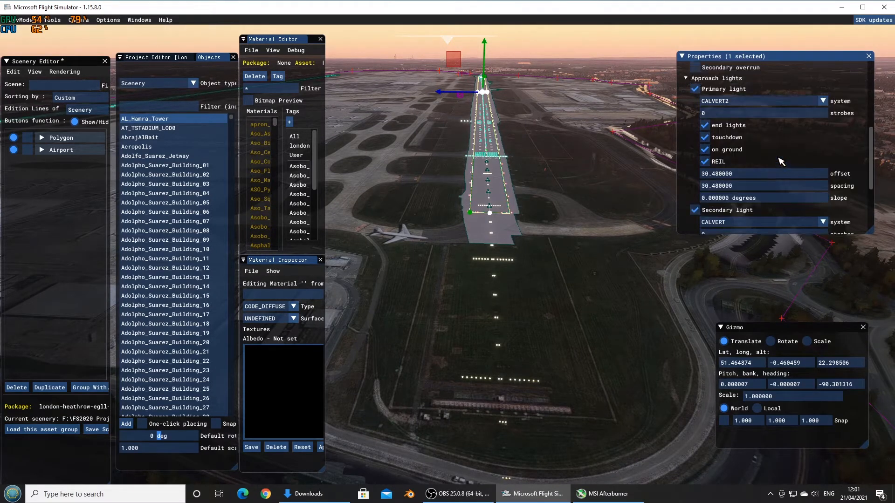
scroll(782, 161, up, 5)
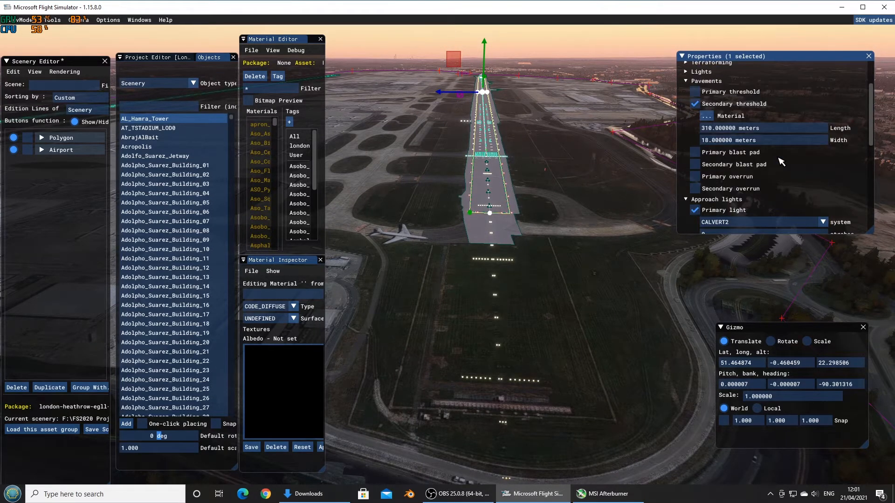
scroll(782, 161, up, 3)
scroll(769, 201, down, 8)
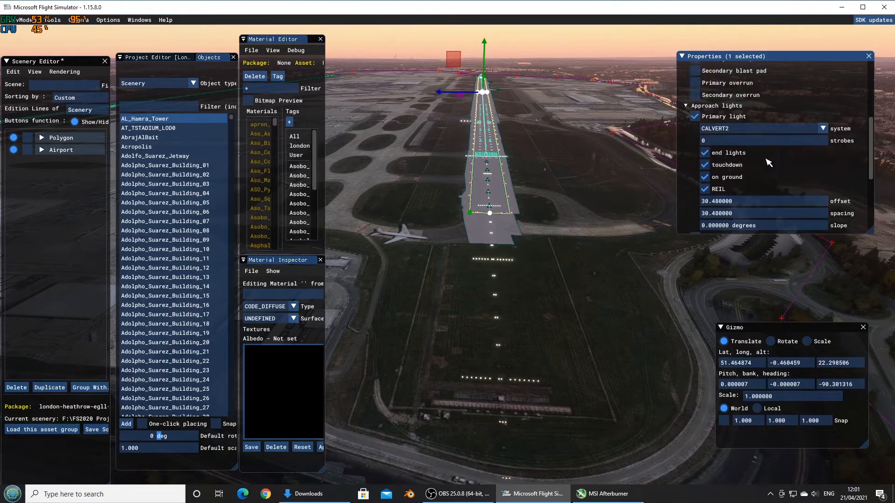
Inspect the selected runway's approach lights from the grass over the pavement to the start of the displaced threshold
key(a)
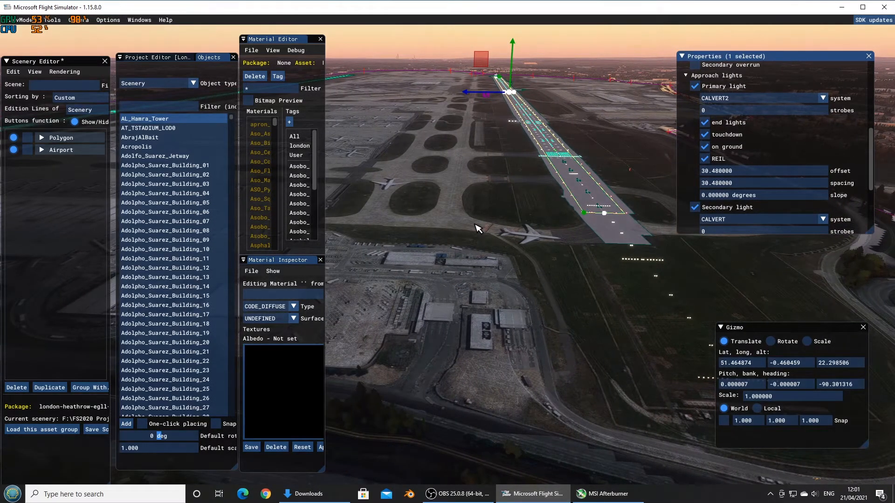
key(d)
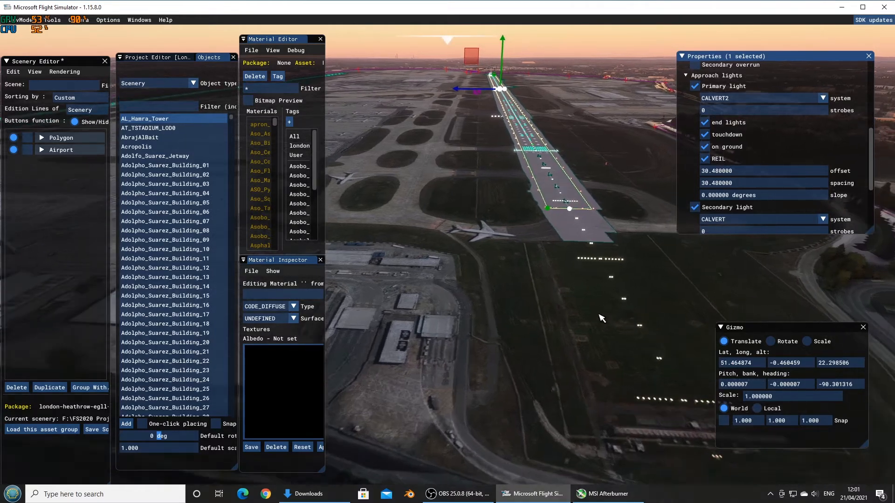
key(w)
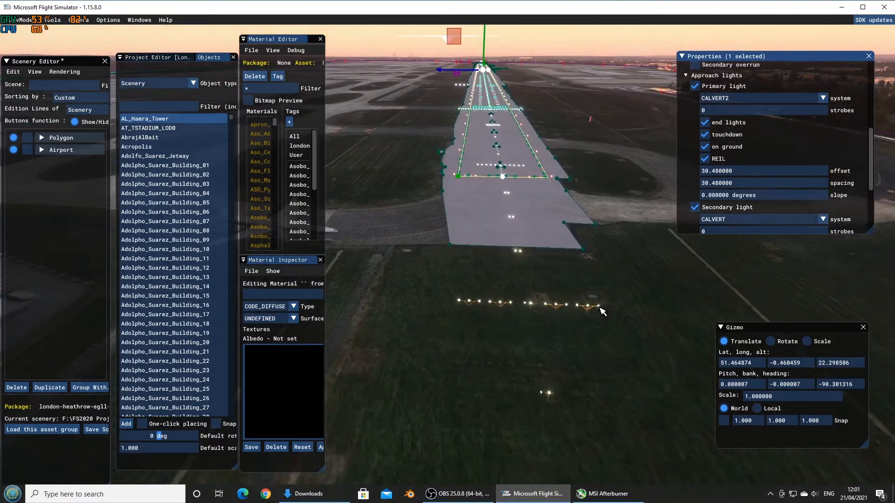
key(w)
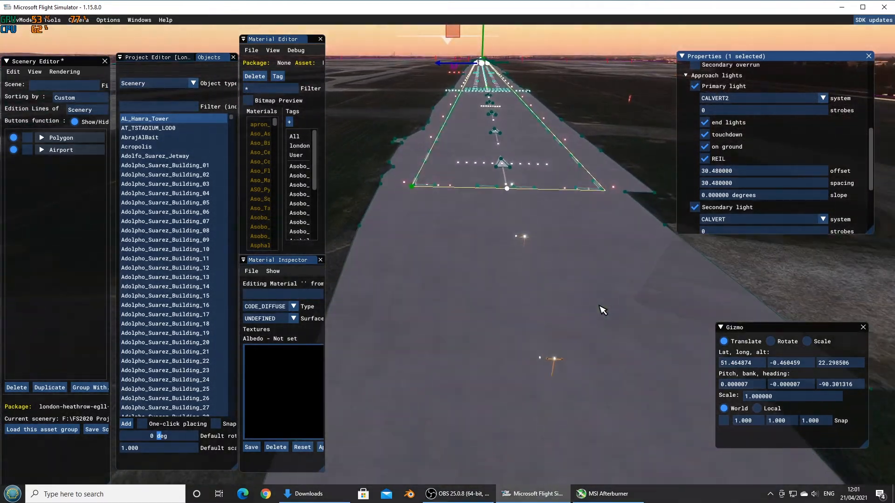
key(s)
key(a)
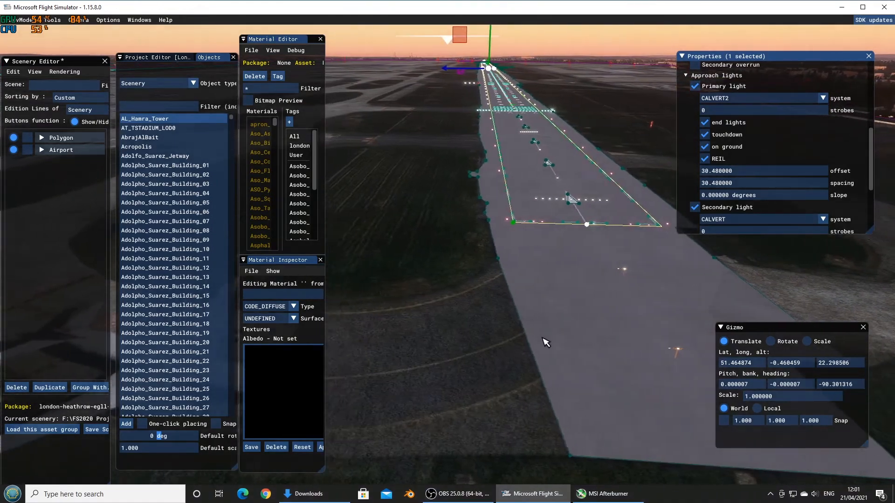
Select the parallel runway, Runway 27 R, on the far side of the terminal area
key(s)
key(a)
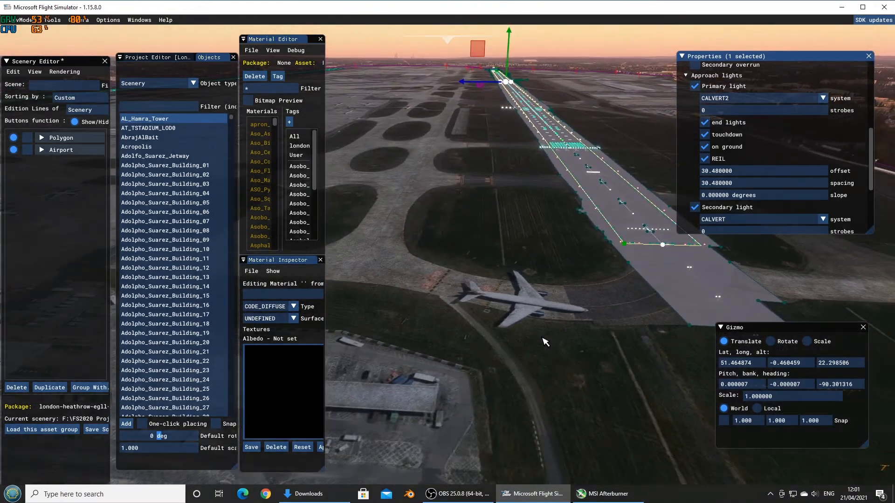
key(s)
key(a)
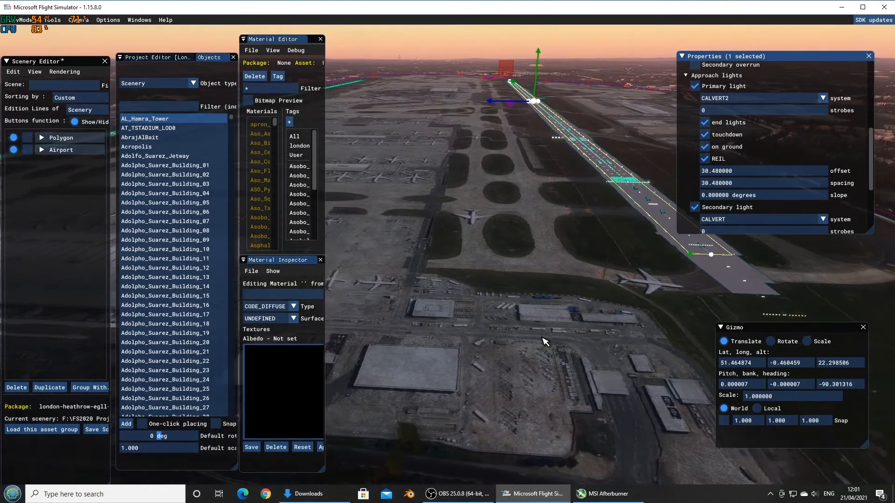
key(s)
key(a)
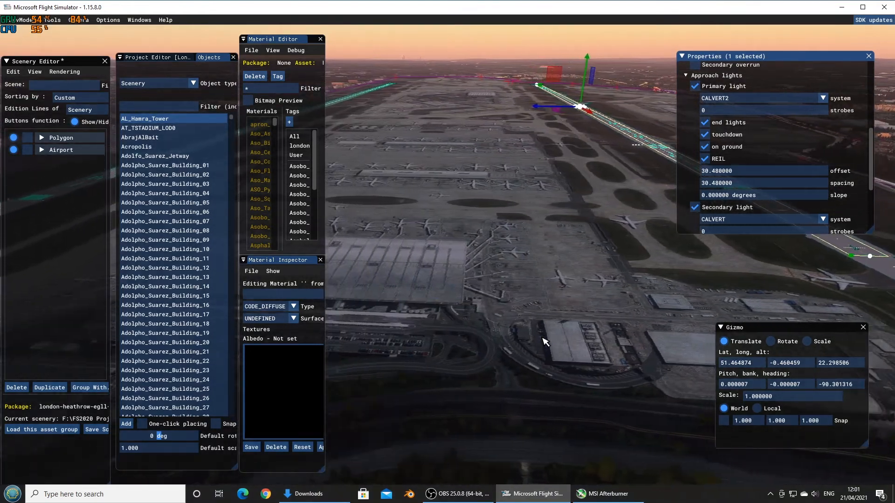
key(a)
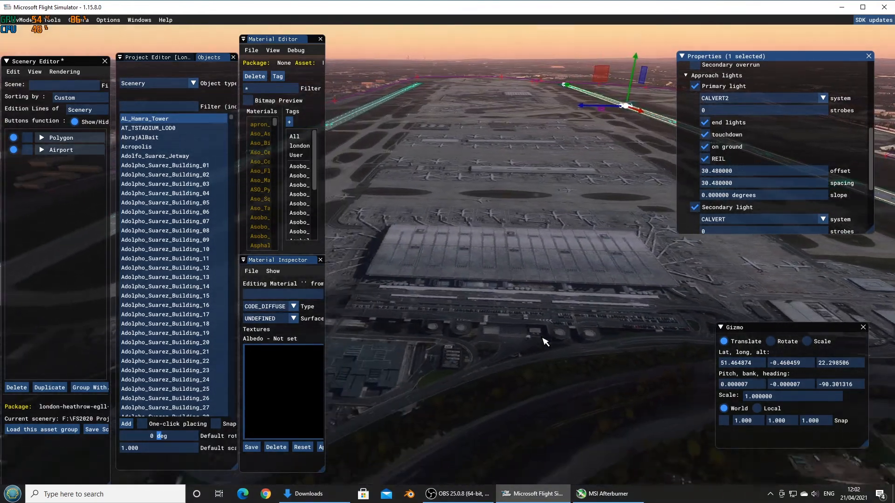
key(a)
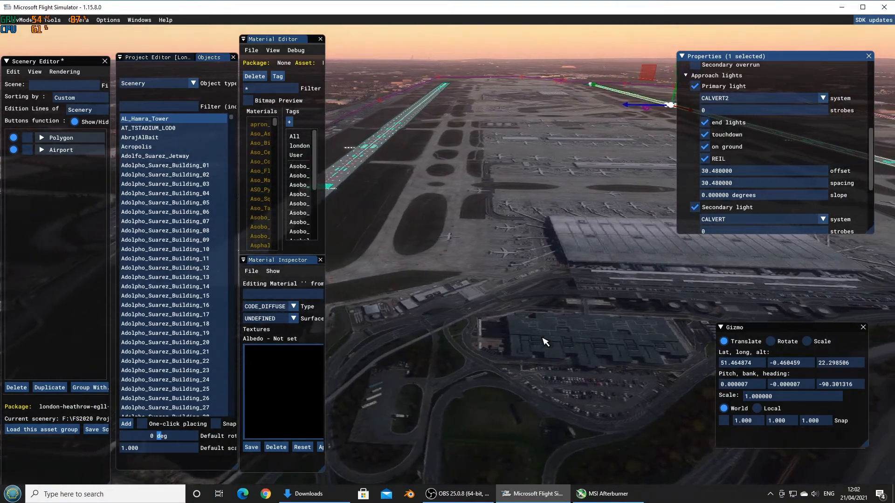
key(a)
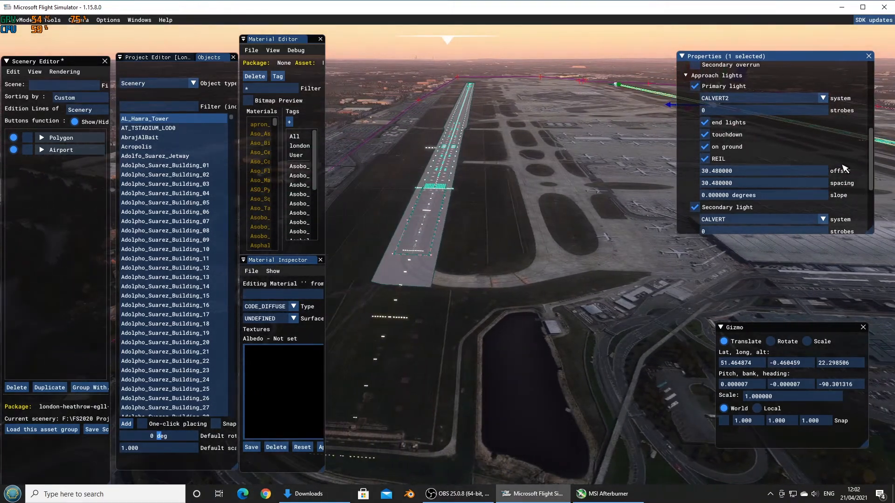
scroll(846, 142, up, 3)
scroll(846, 142, up, 3)
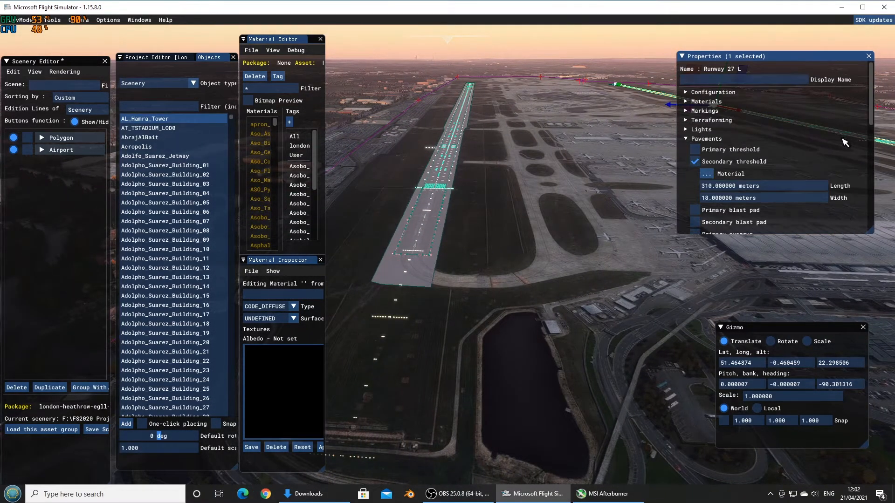
scroll(846, 142, down, 3)
scroll(846, 142, up, 3)
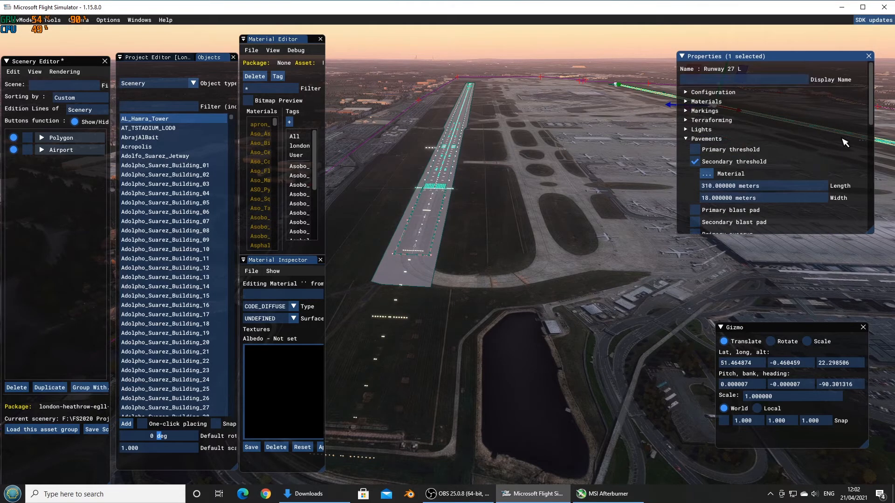
click(466, 120)
click(466, 120)
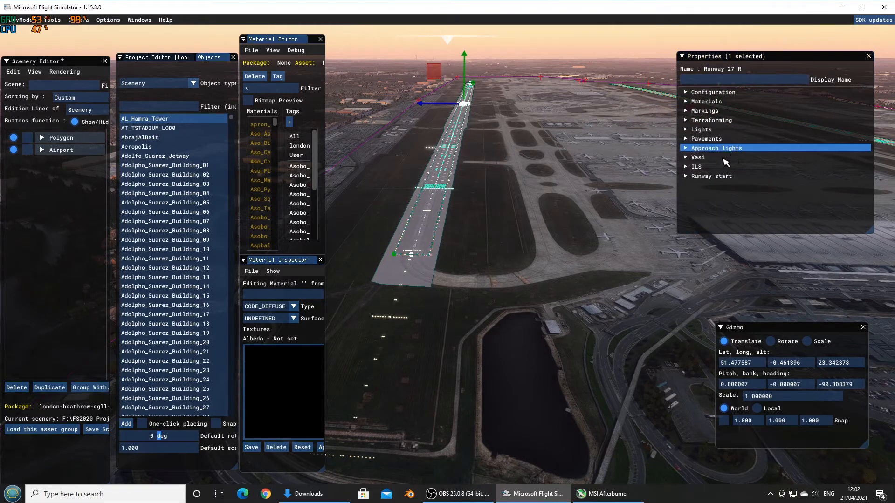
Expand Runway 27 R's Approach lights properties and bring the Secondary light's offset and spacing values into view
click(684, 148)
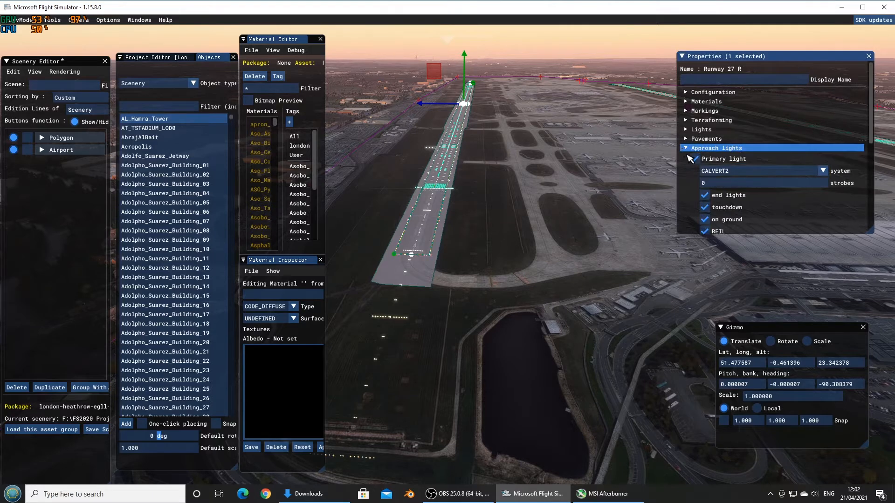
scroll(816, 211, down, 3)
scroll(816, 211, down, 1)
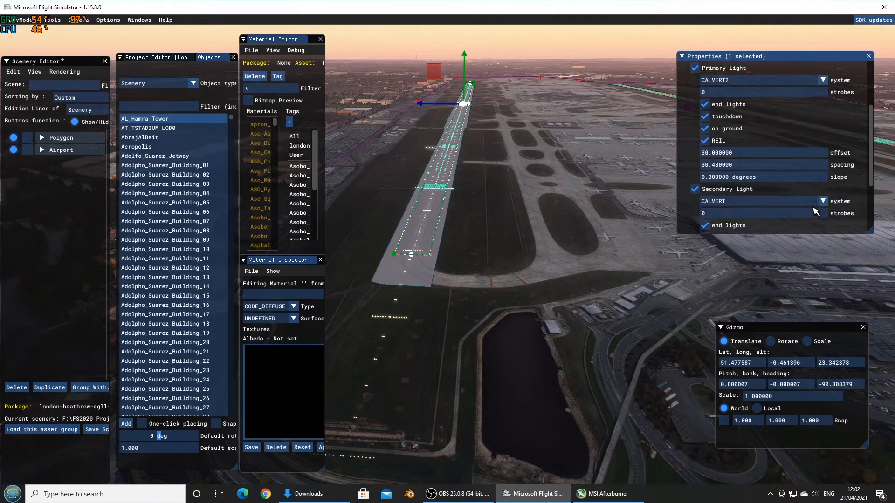
scroll(816, 211, down, 3)
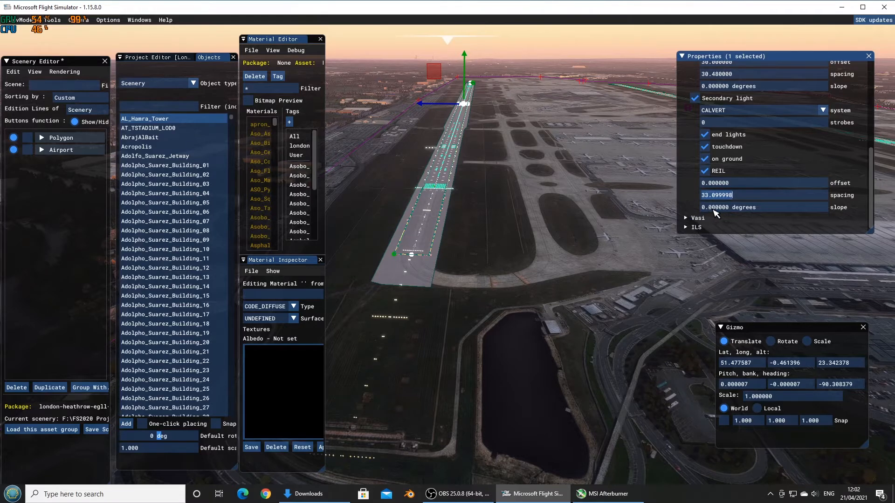
Try spacings of 30 and 34 for Runway 27 R's Secondary light and compare the light rows near the pavement
text(0)
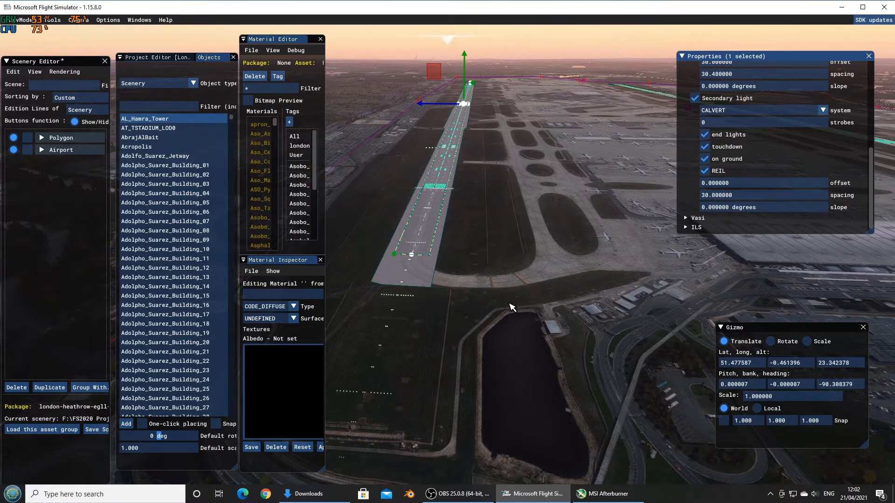
right_drag(513, 307, 510, 332)
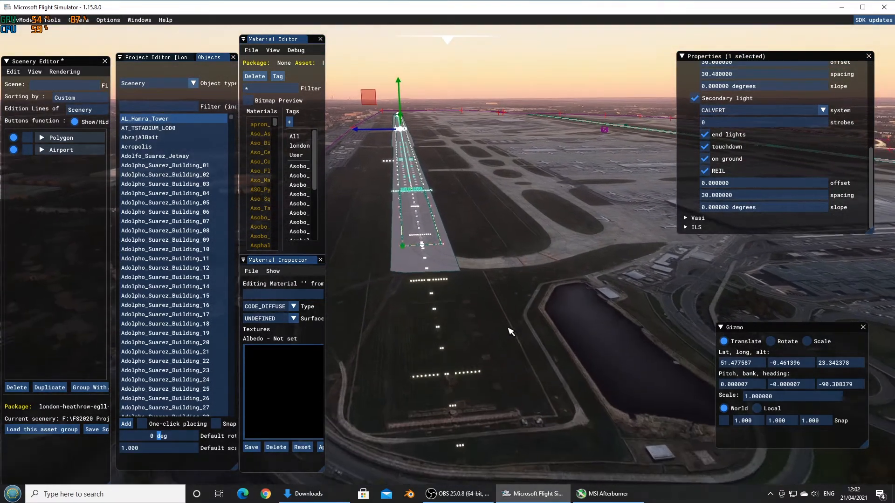
key(w)
click(745, 197)
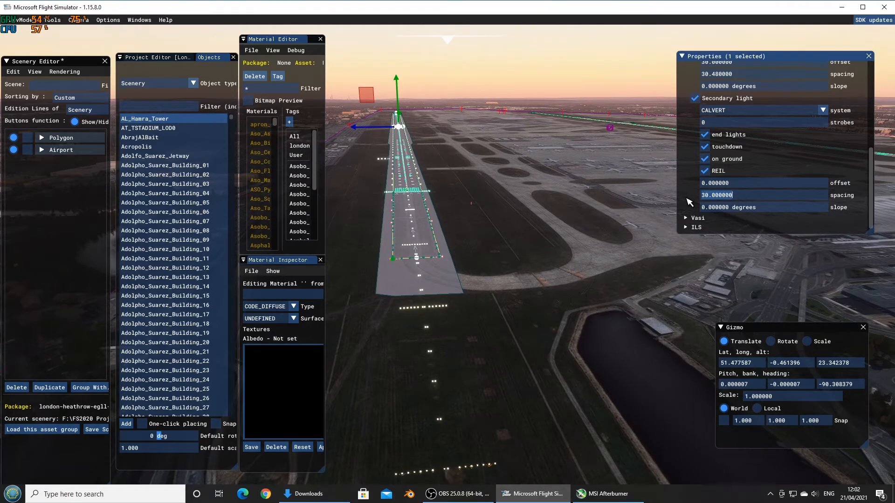
text(34)
key(Return)
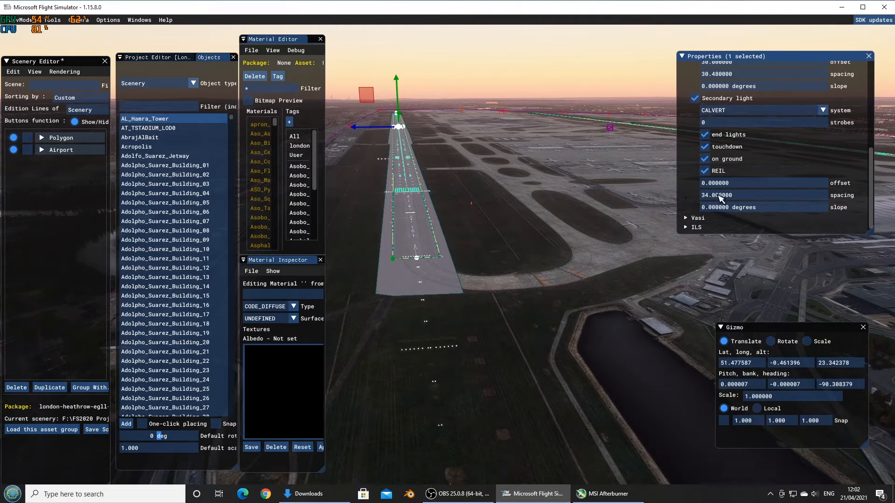
Set the spacing of Runway 27 R's Secondary light to 33
click(745, 199)
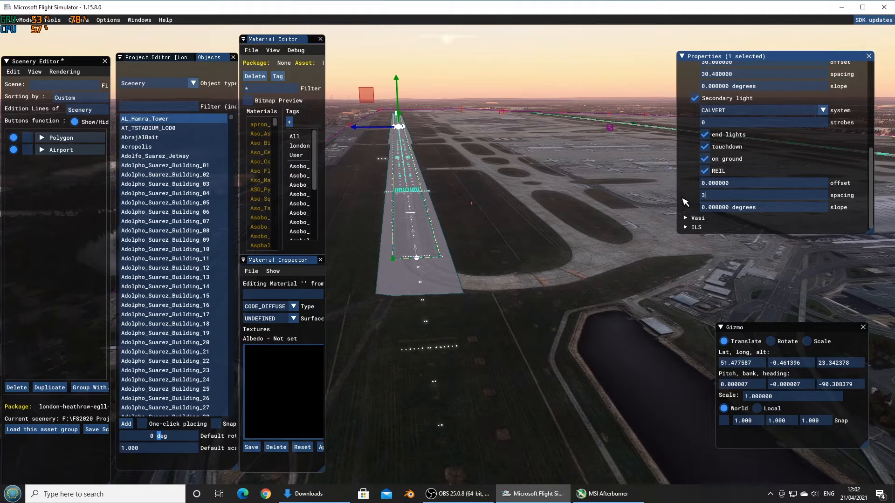
text(33)
key(Return)
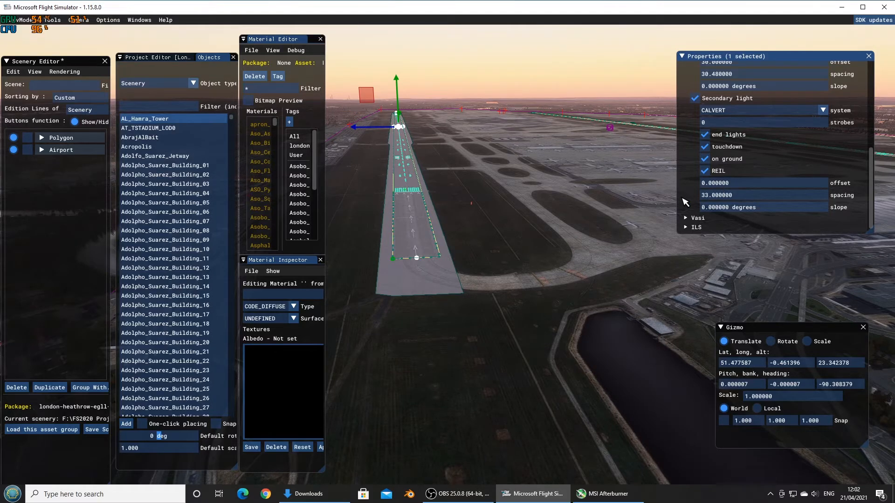
Inspect Runway 27 R's approach light rows out past the perimeter road and review its Primary and Secondary light settings
middle_drag(498, 311, 486, 285)
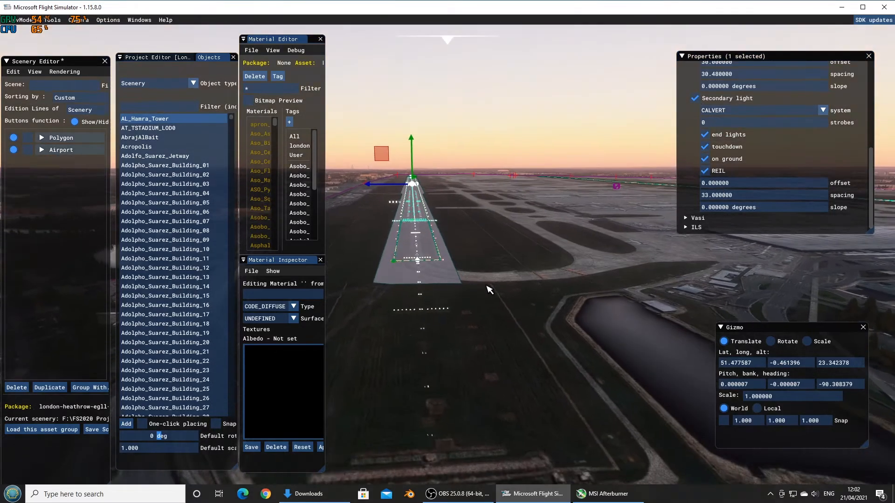
key(s)
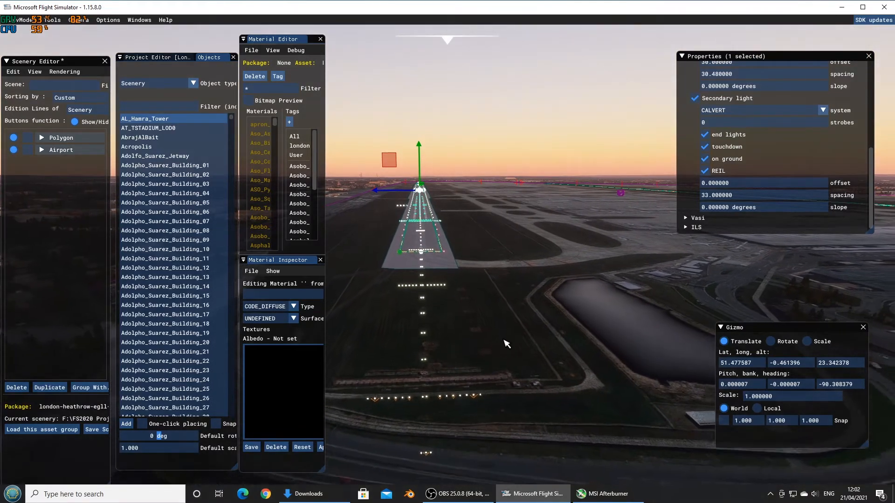
key(s)
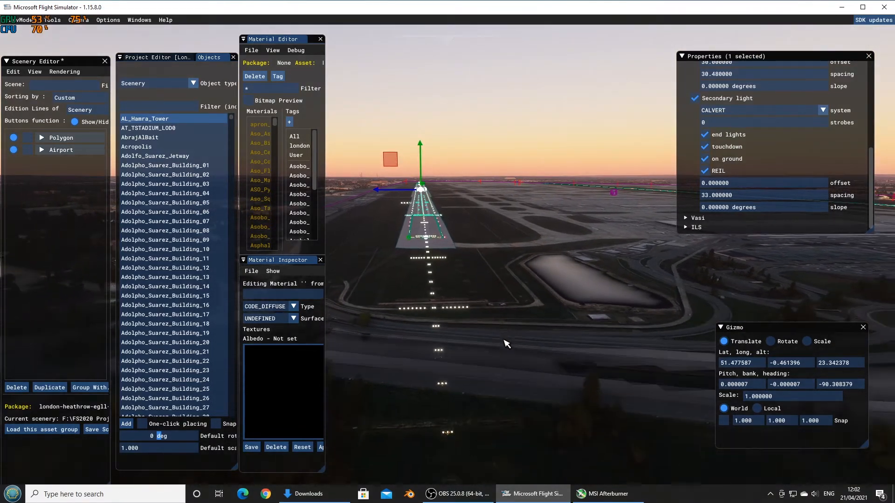
key(s)
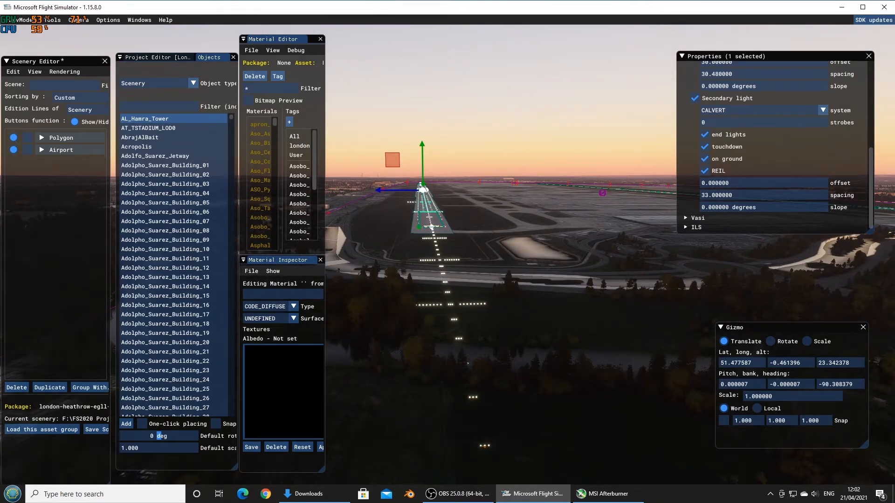
scroll(856, 168, up, 5)
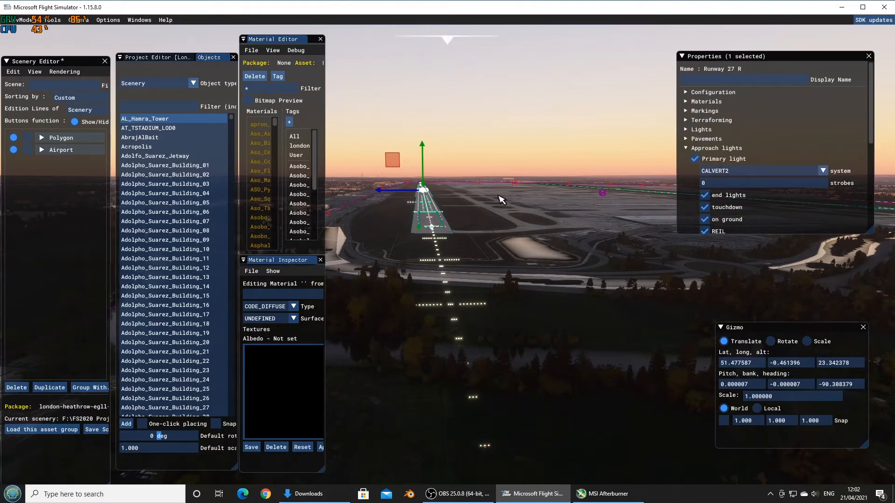
scroll(823, 148, down, 5)
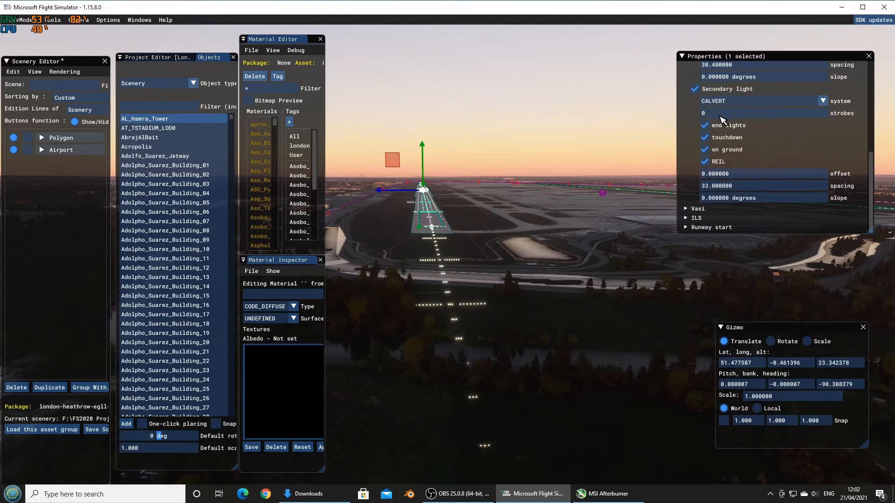
Examine Runway 27 R's approach lights from the outermost rows over the pavement to the first displaced threshold arrows
key(w)
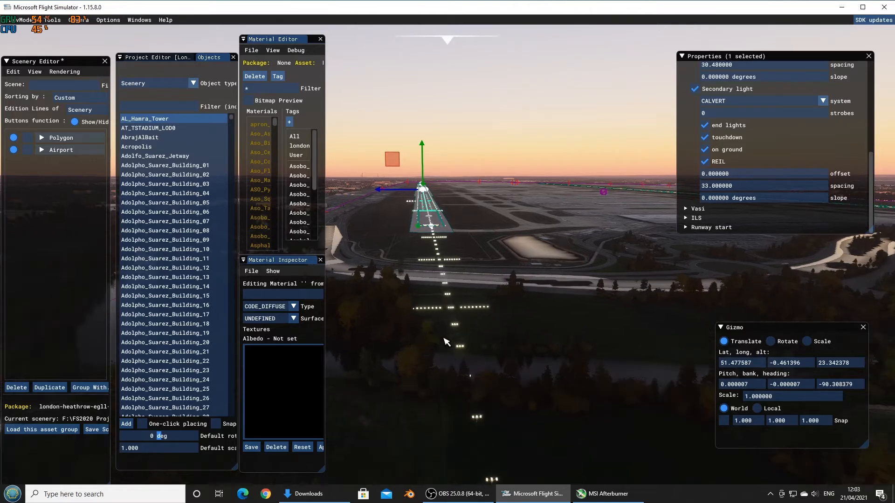
key(w)
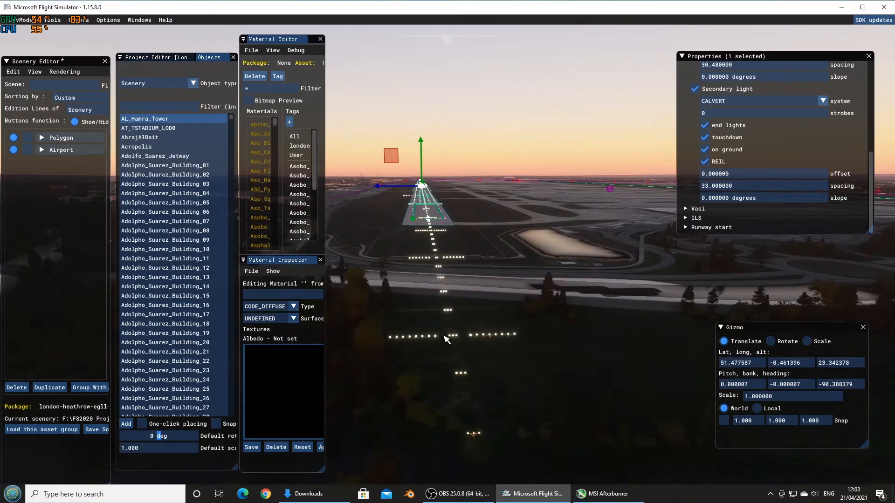
key(w)
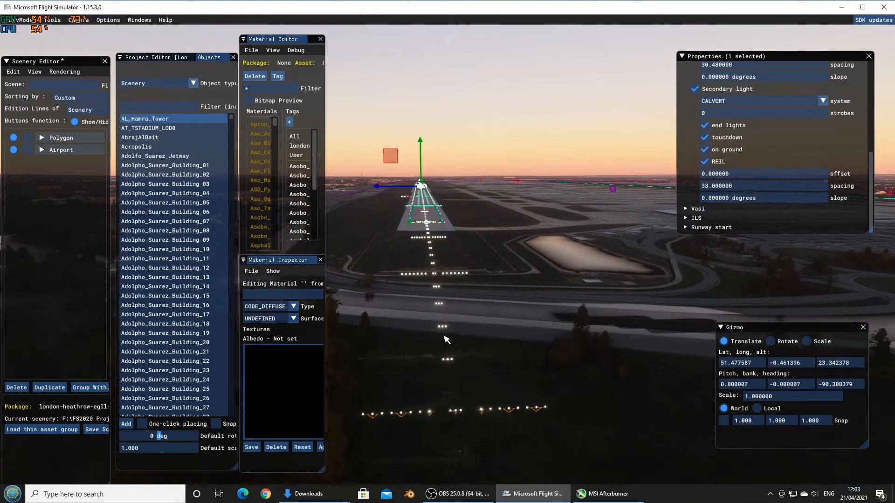
key(w)
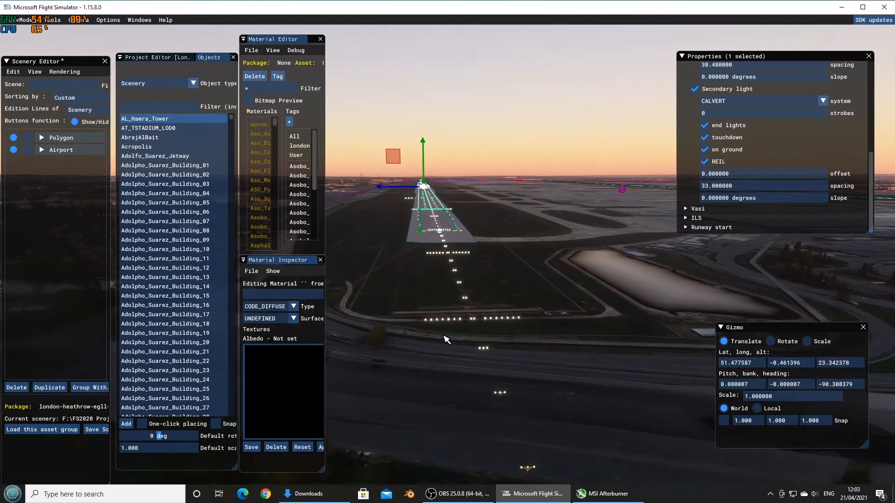
key(w)
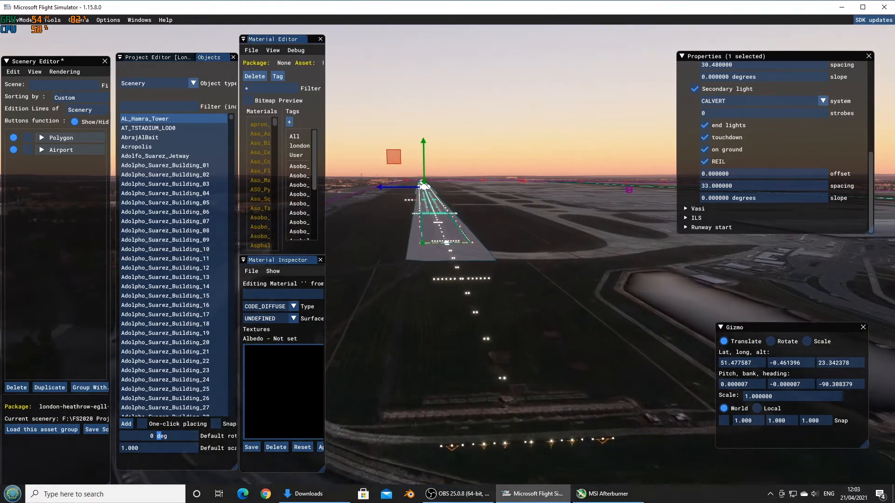
key(w)
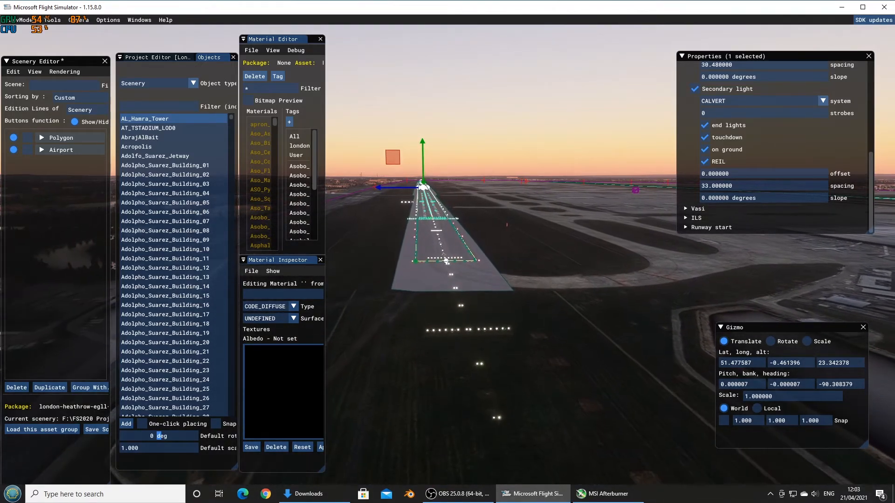
key(w)
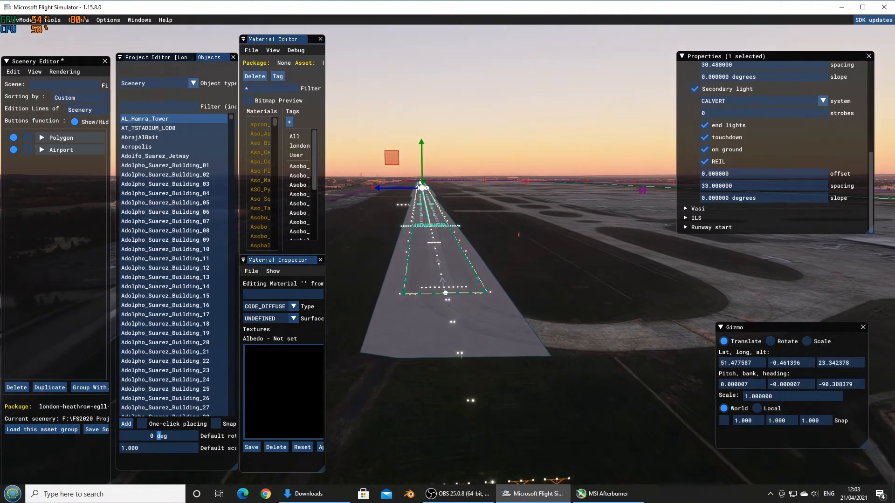
key(w)
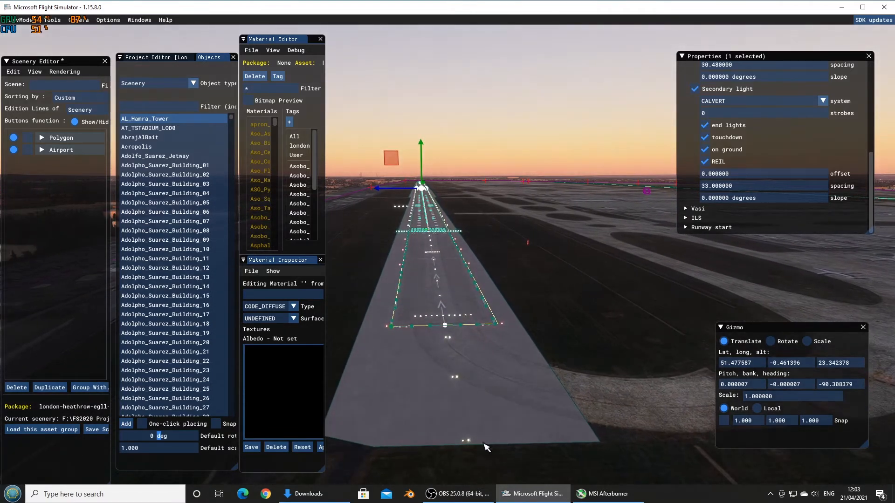
key(w)
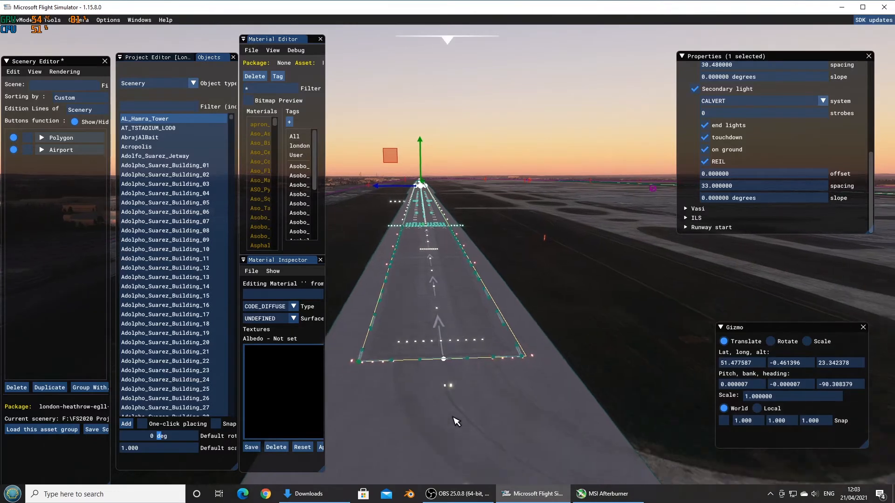
key(w)
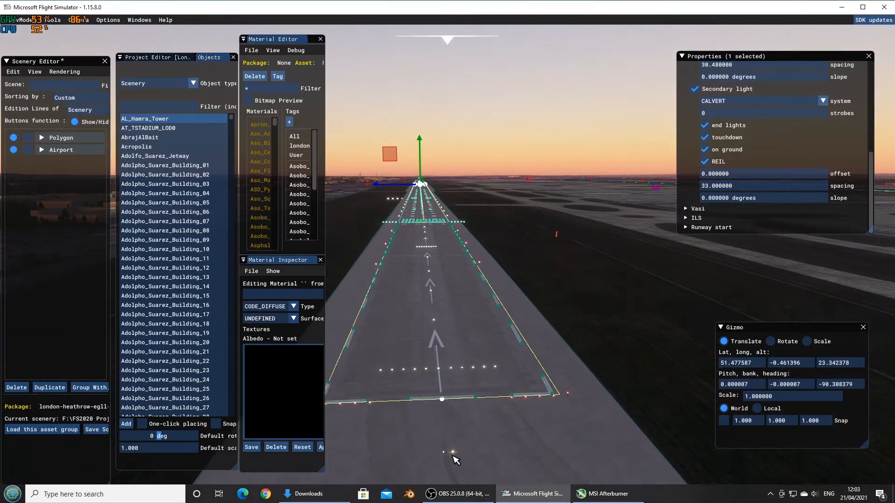
key(w)
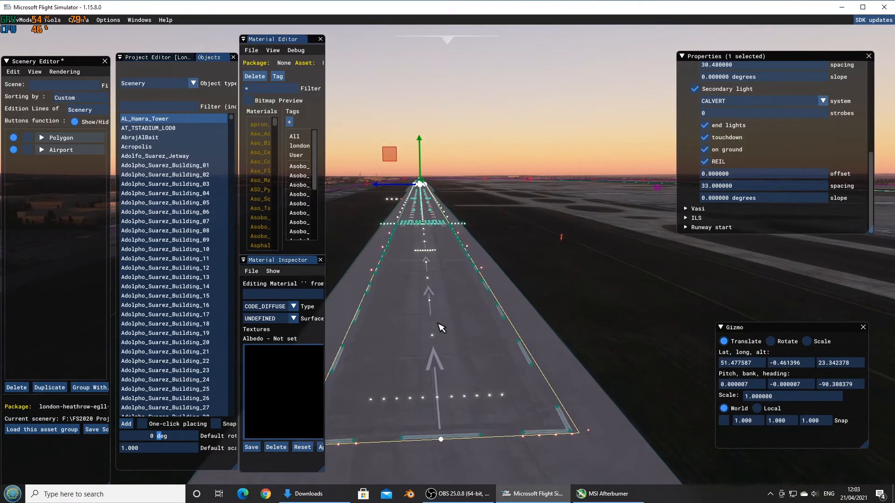
Examine the displaced threshold arrows, light rows and threshold bars along Runway 27 R at low height
key(w)
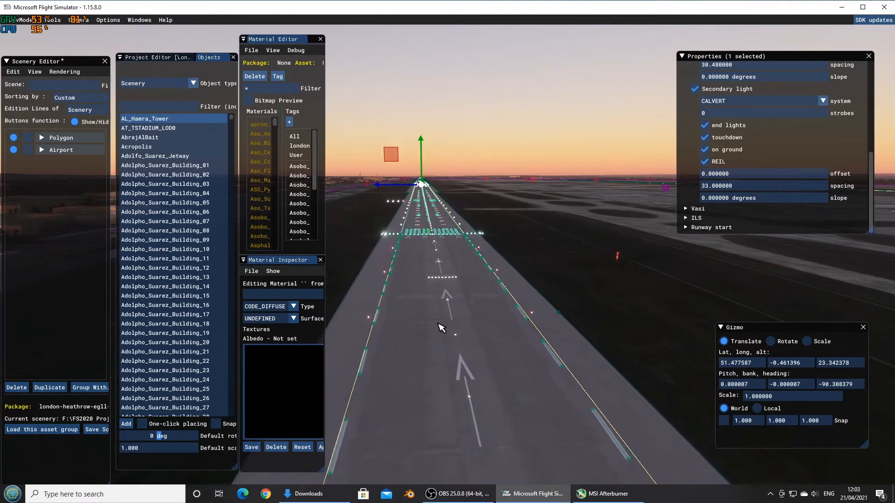
key(w)
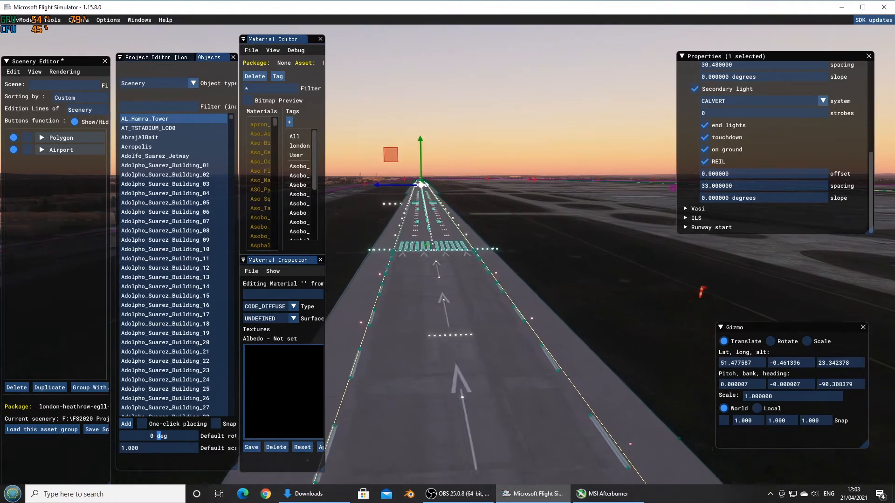
key(w)
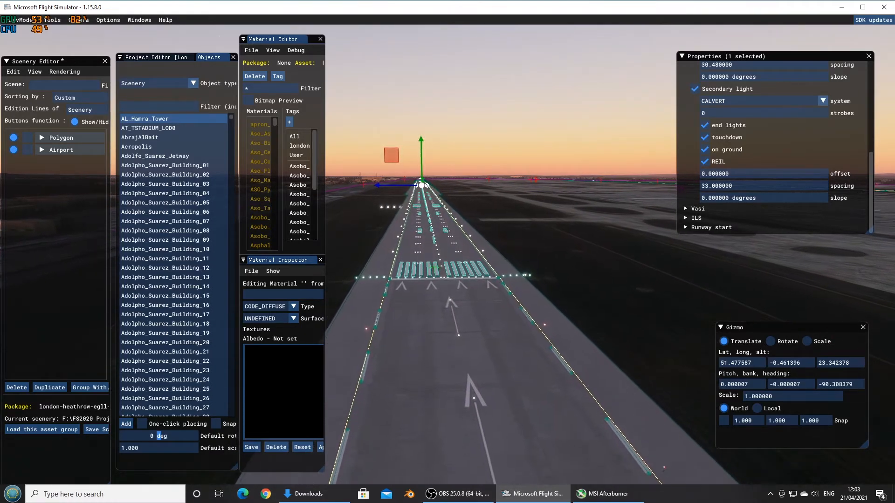
key(w)
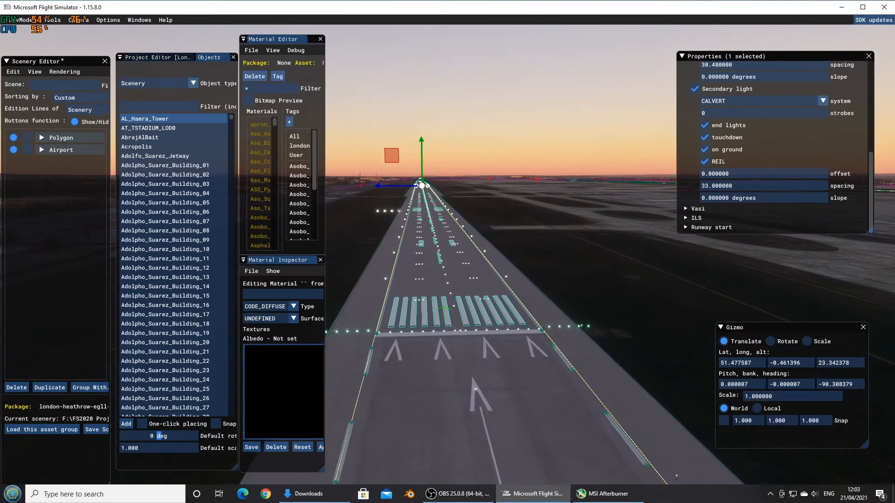
key(w)
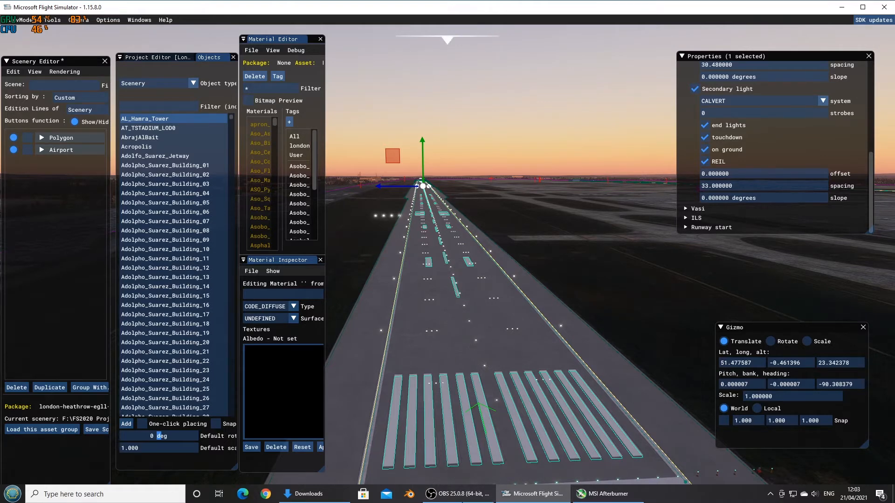
click(457, 494)
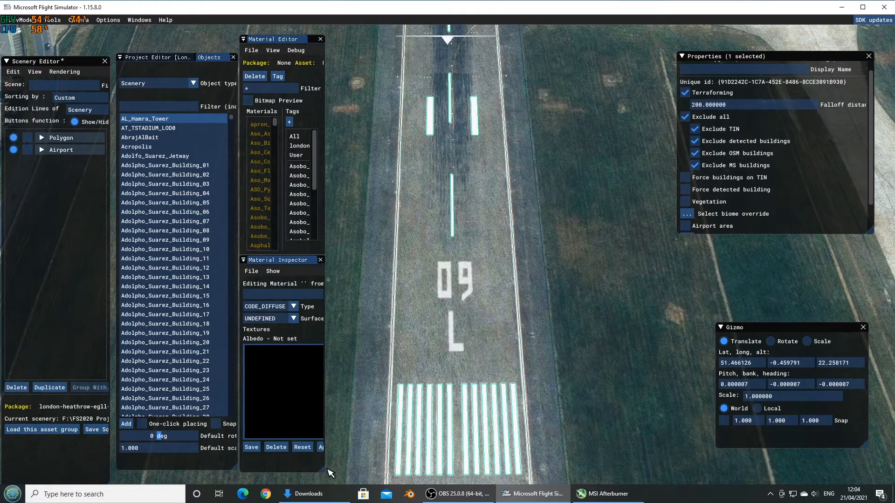
Add a Square apron object on the runway over the 09 L designation in the aerial image
drag(324, 473, 368, 472)
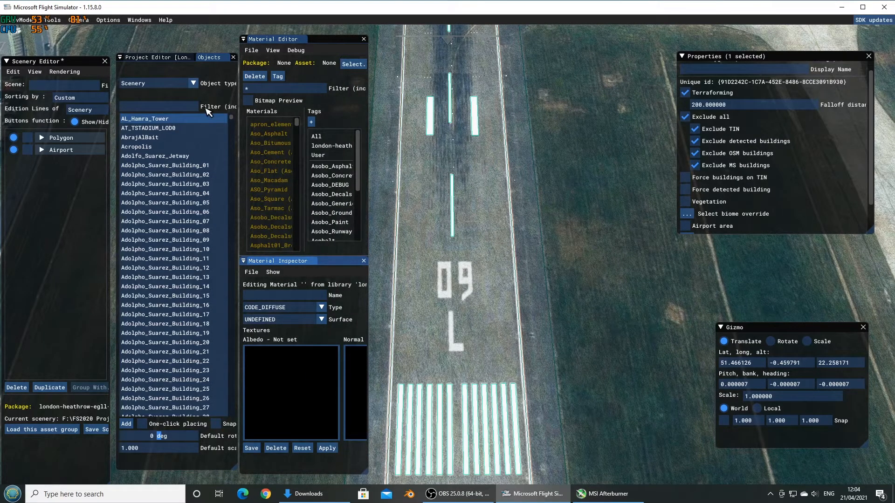
click(186, 83)
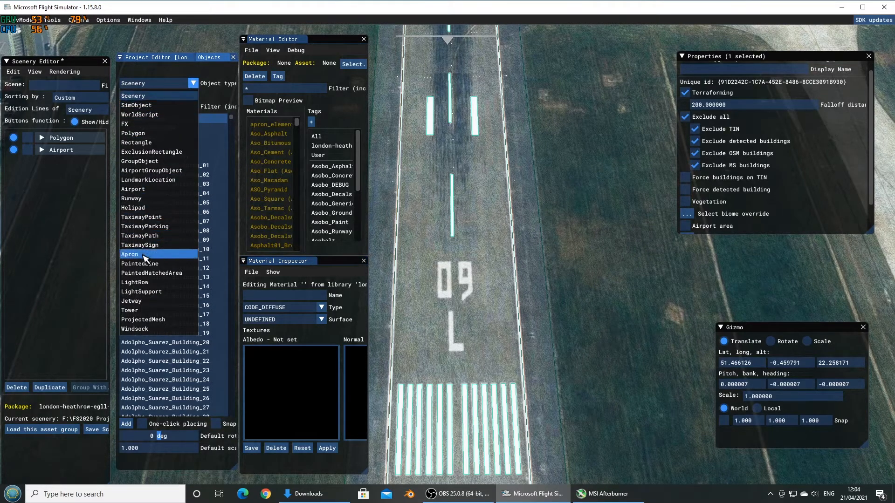
click(149, 254)
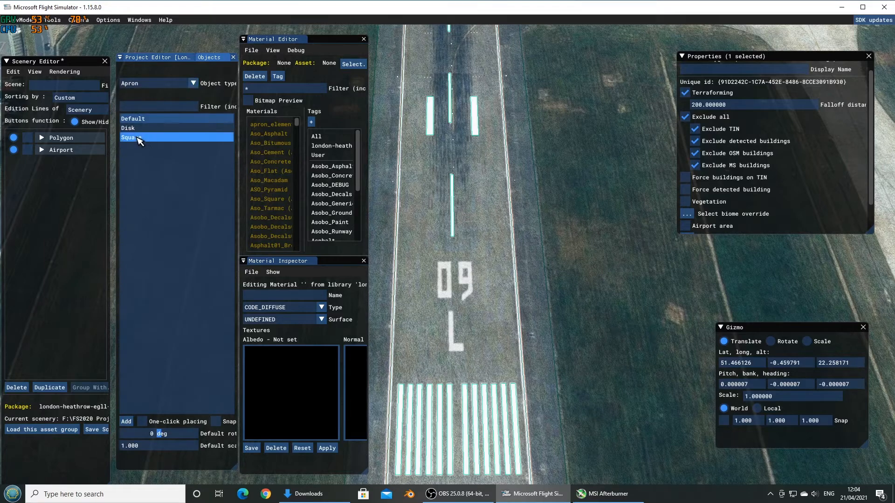
click(140, 138)
click(126, 421)
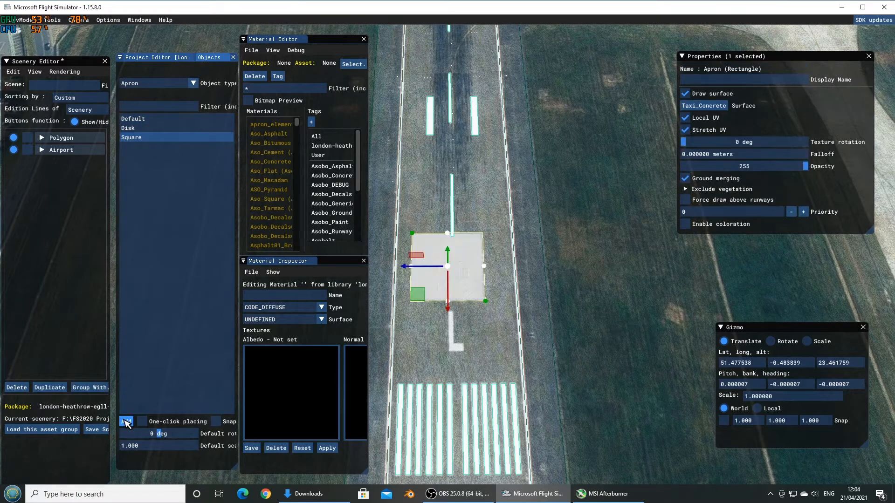
Create a new material named 09L with the surface type PAINT
scroll(448, 293, up, 3)
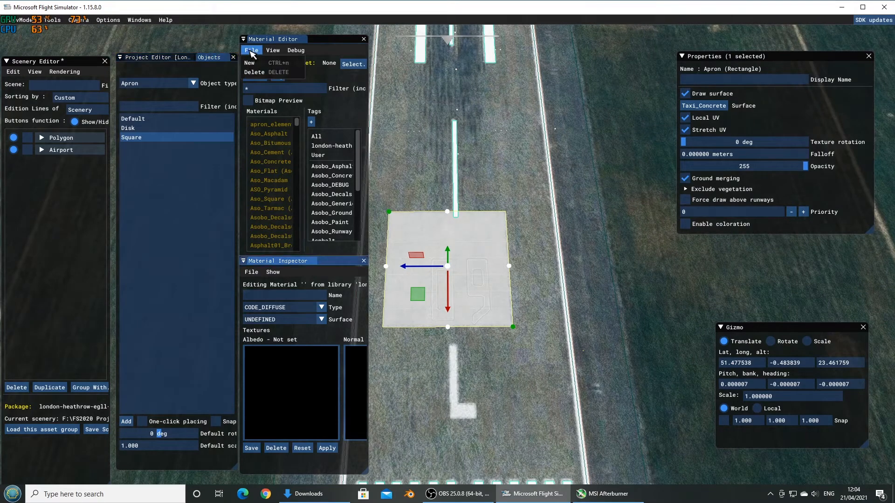
click(275, 295)
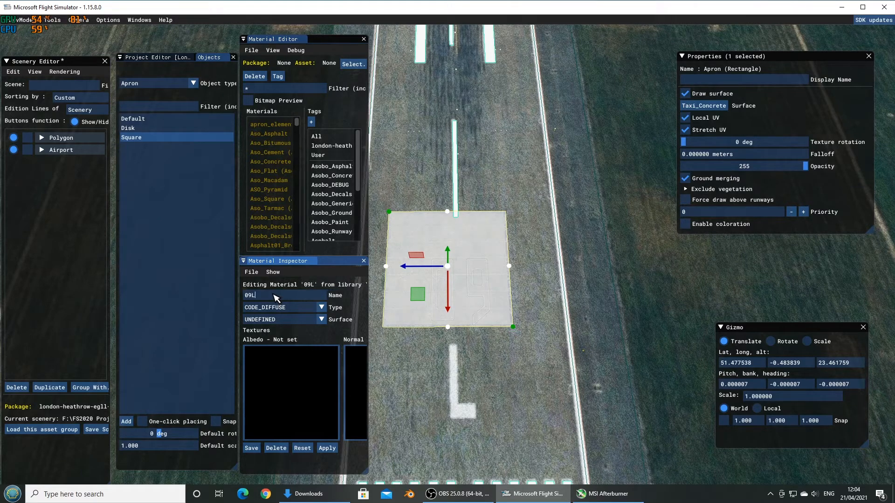
click(292, 321)
scroll(298, 373, down, 5)
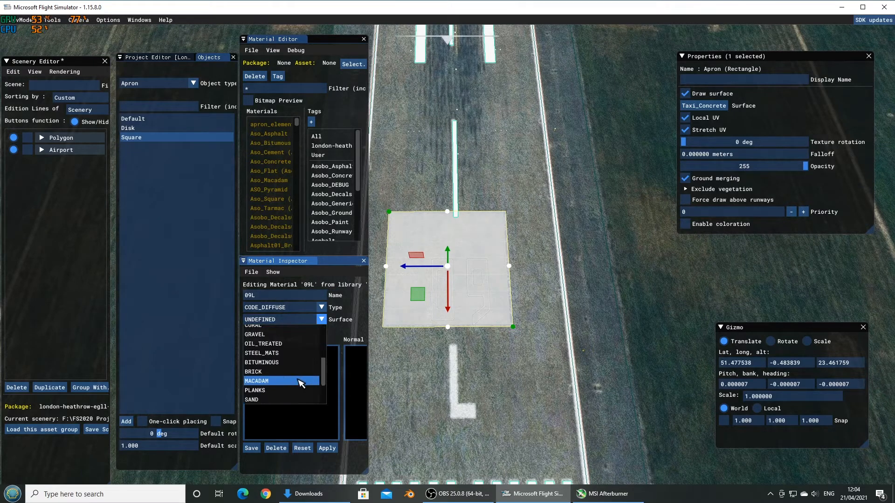
click(297, 379)
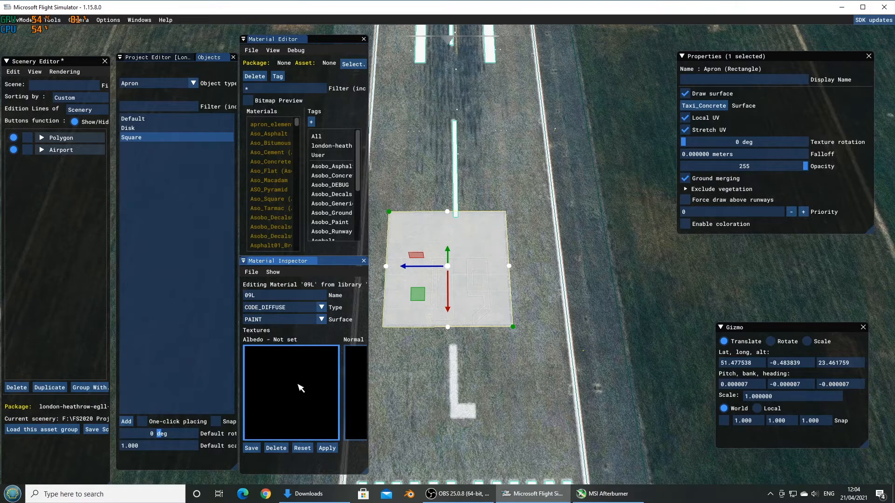
Load 09L.png from the Textures folder as the 09L material's albedo texture and save the material
click(296, 382)
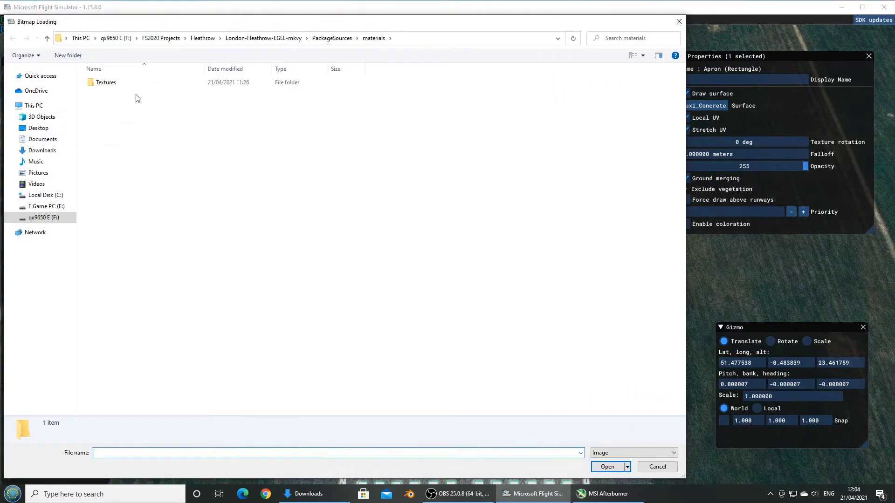
double_click(107, 84)
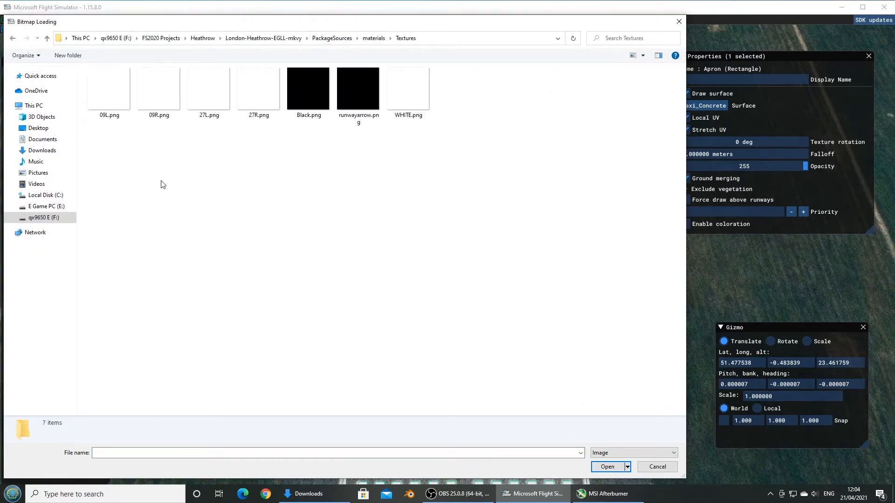
double_click(111, 97)
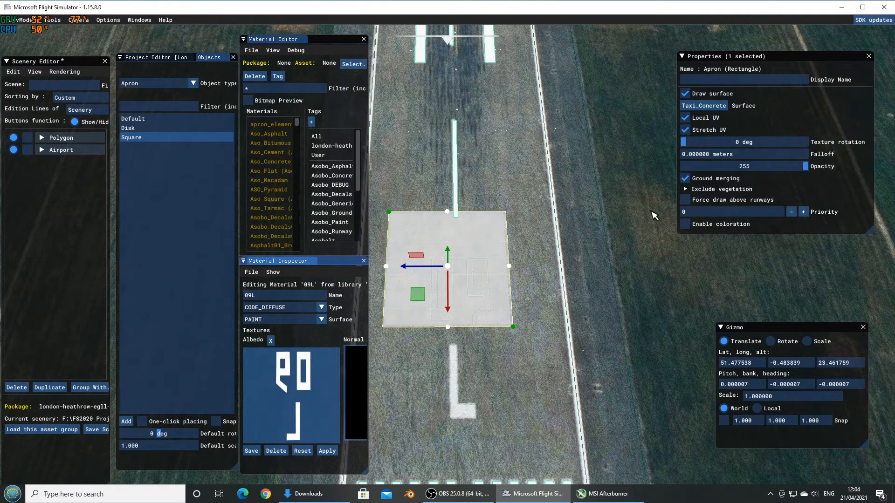
click(252, 451)
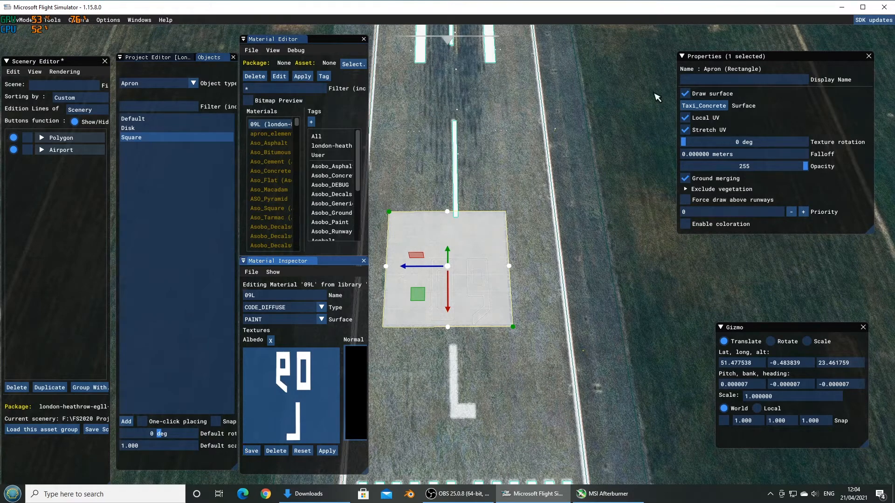
Assign the 09L material to the square apron's surface and rotate the apron to a heading of about -91.4 degrees
click(711, 106)
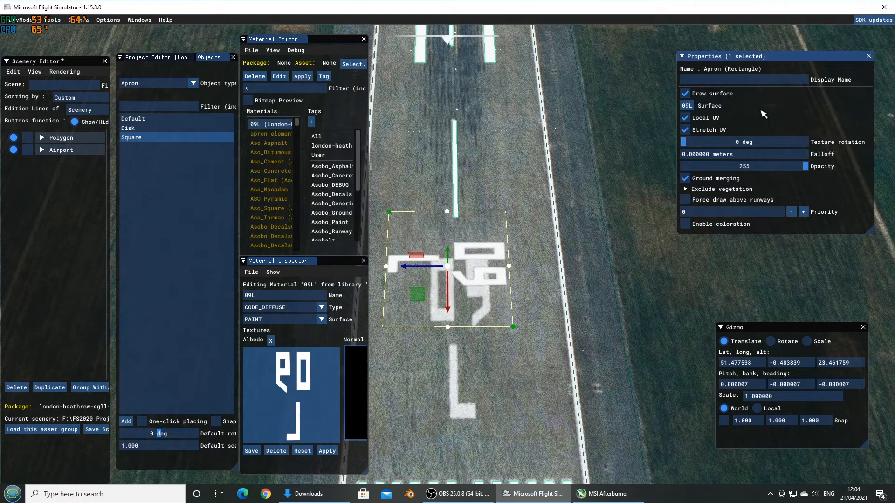
click(771, 342)
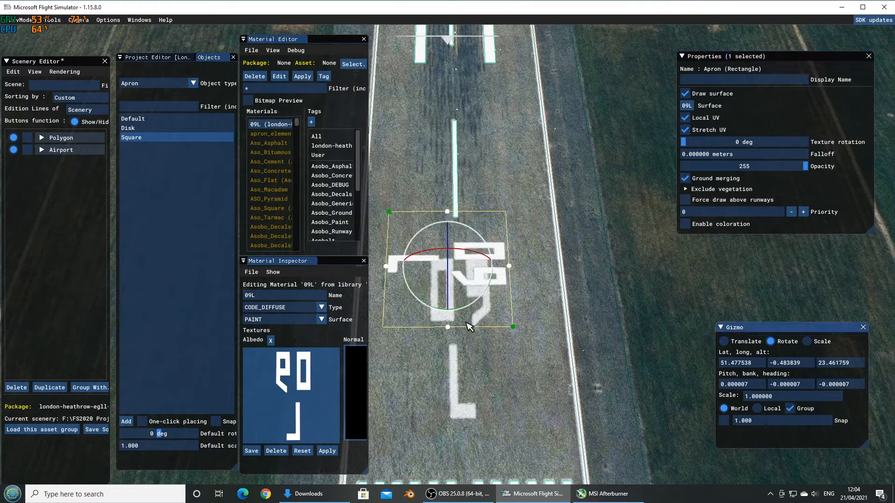
drag(461, 315, 506, 262)
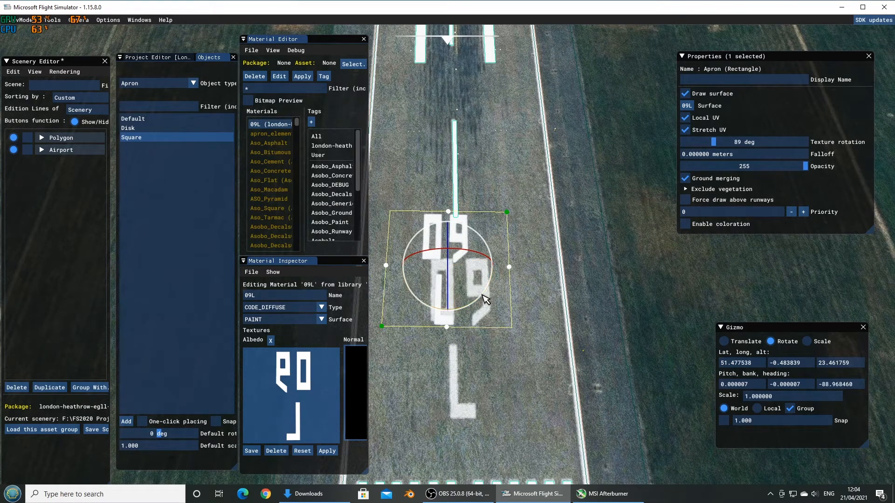
drag(485, 299, 487, 299)
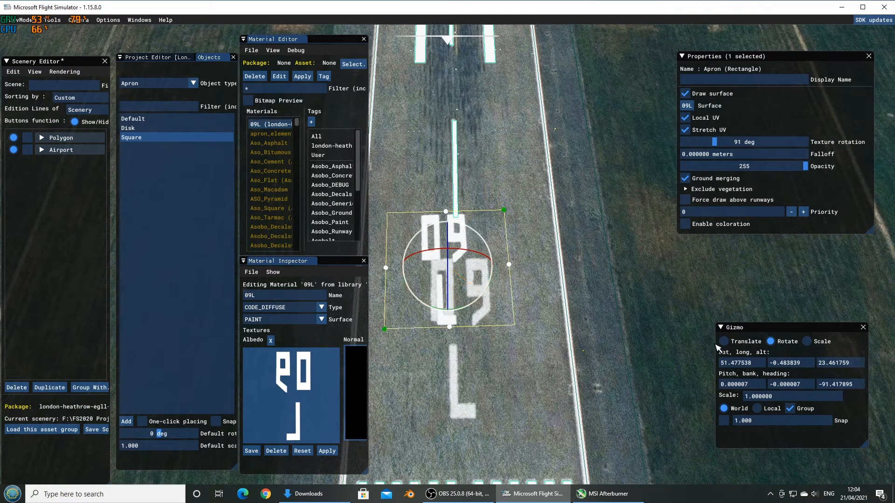
Scale the 09L apron to 1.36 and move it over the designation painted in the aerial image
click(724, 342)
drag(418, 294, 485, 345)
click(806, 342)
click(724, 342)
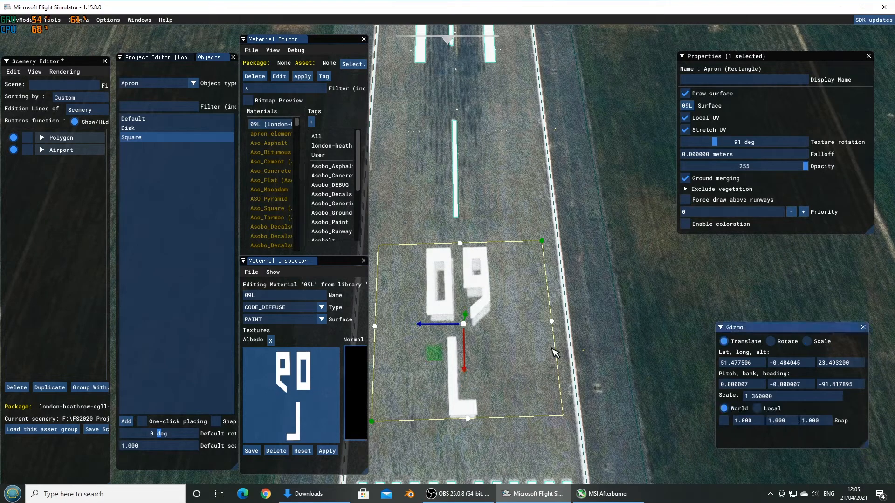
drag(431, 357, 484, 382)
Fine-tune the 09L apron's heading to about -89.7 degrees, aligning it with the designation in the aerial image
click(771, 341)
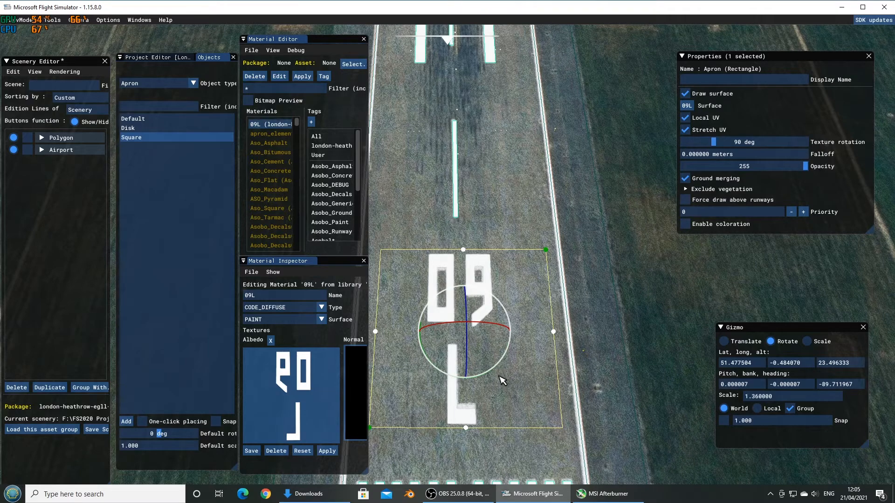
click(724, 341)
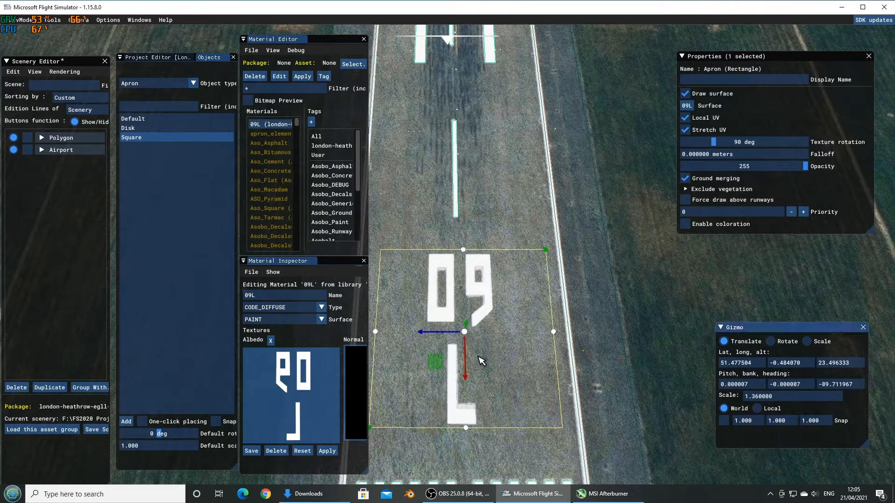
drag(468, 371, 468, 370)
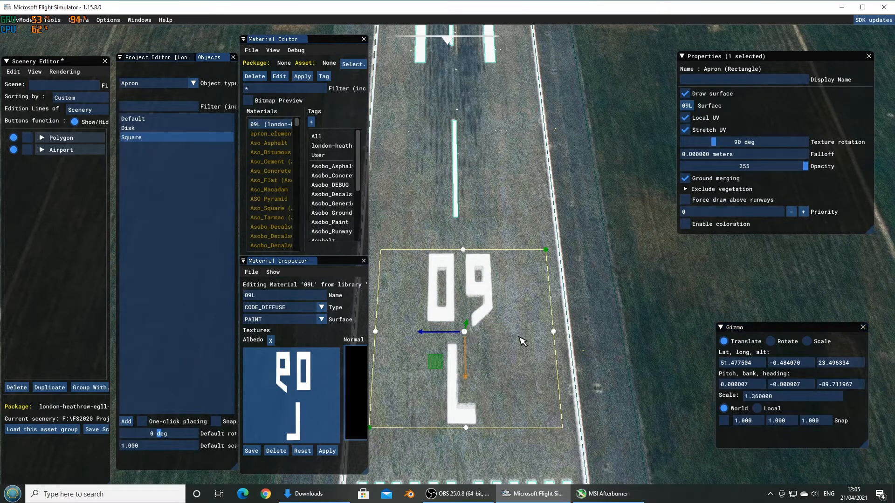
Enable Draw surface on Apron 27R and set the 09L apron's priority to 1
click(593, 204)
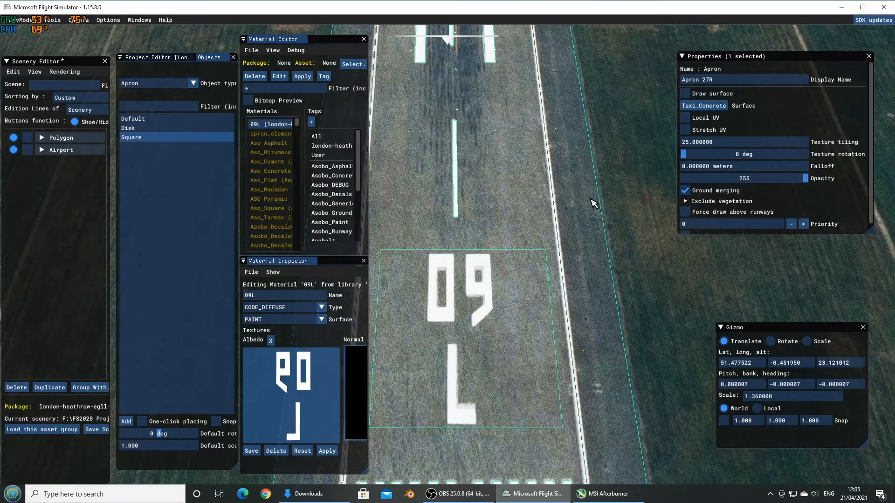
click(687, 94)
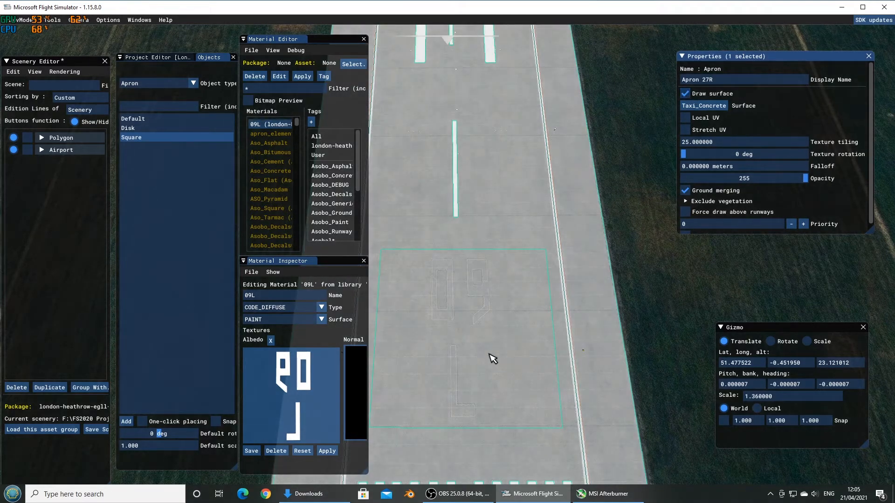
click(496, 311)
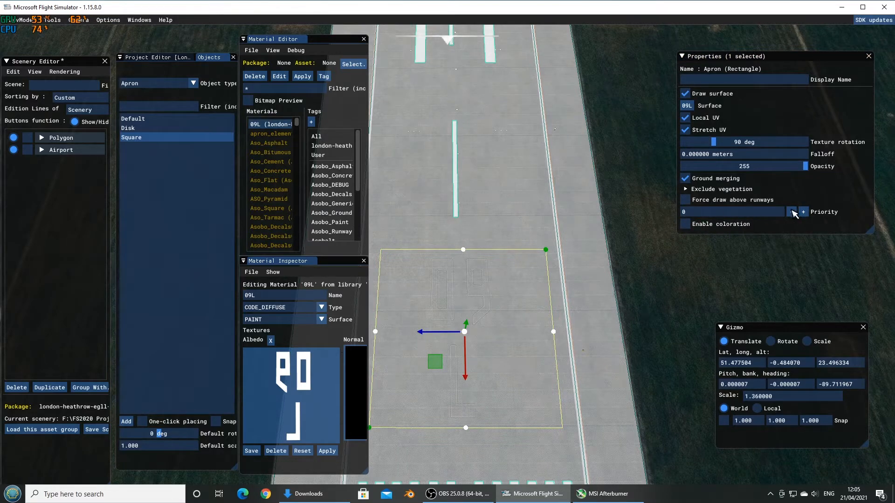
click(581, 206)
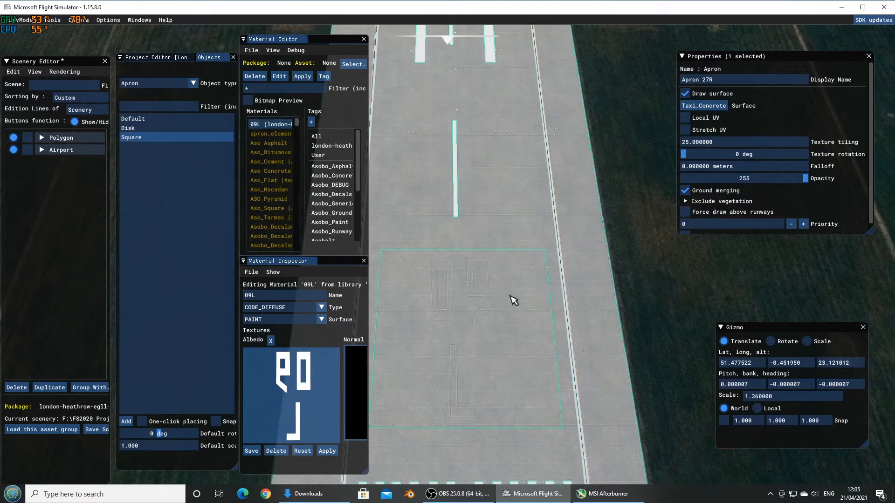
click(536, 305)
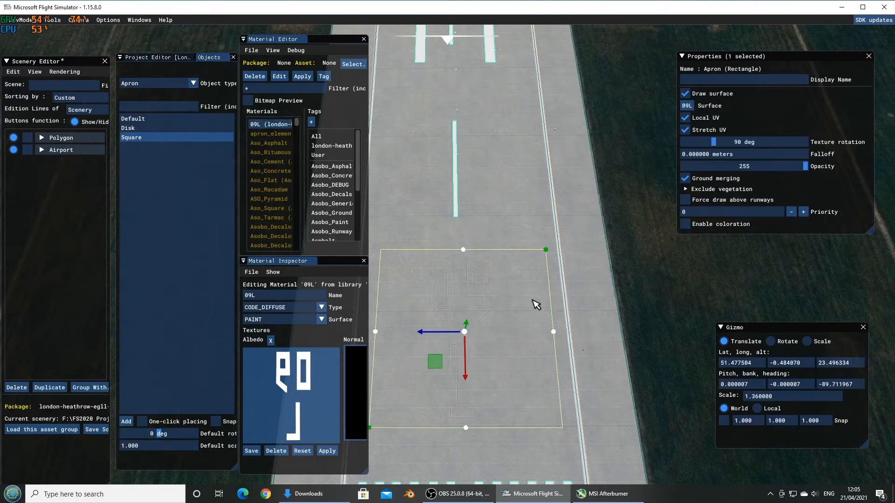
click(804, 212)
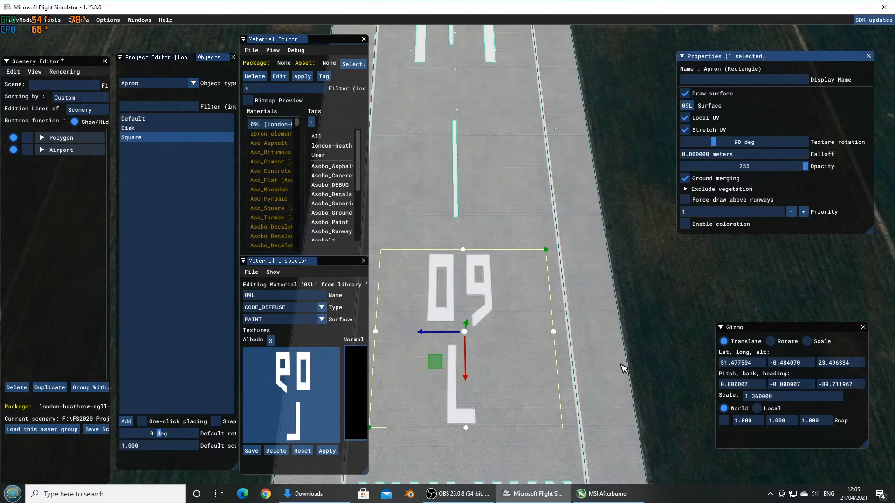
scroll(523, 345, down, 10)
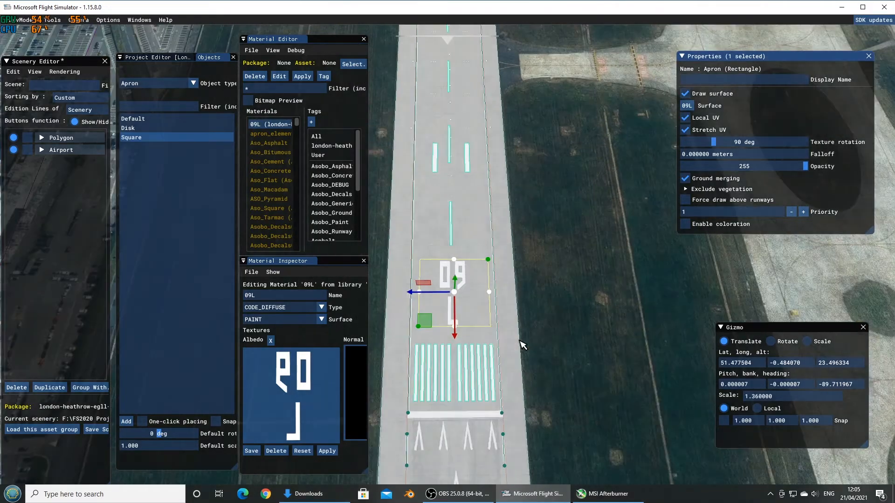
scroll(522, 345, down, 3)
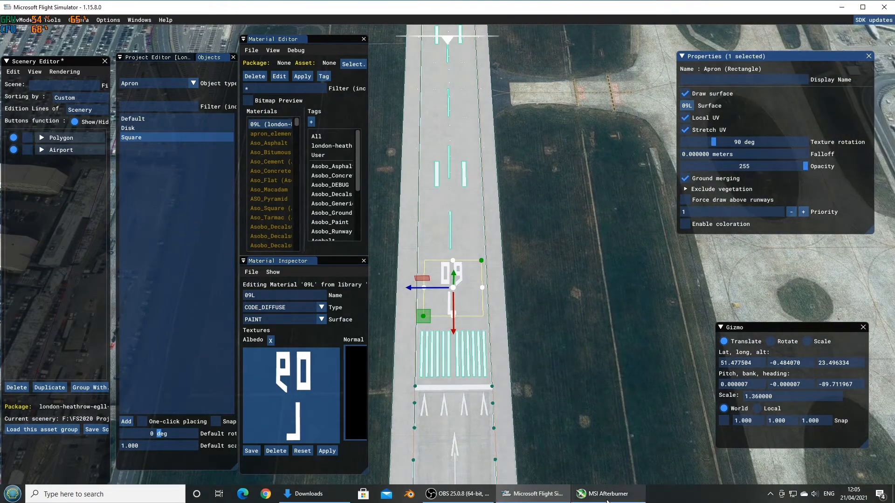
click(476, 486)
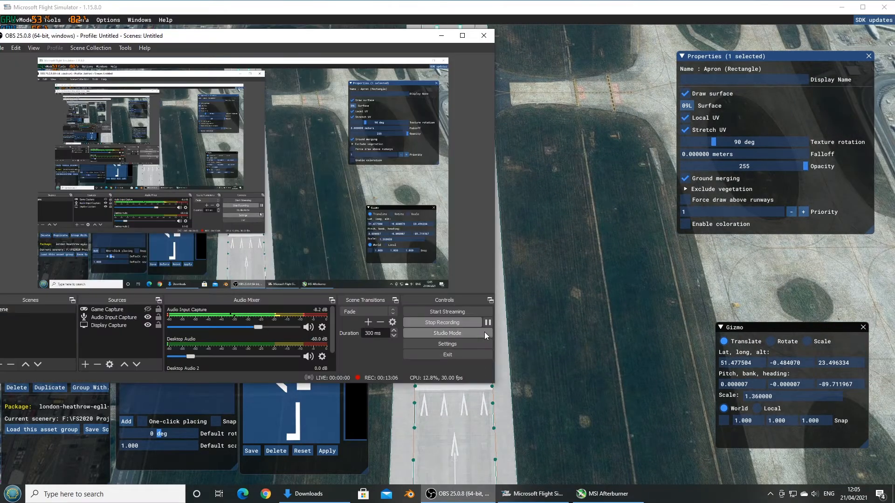
Examine the 27L runway end, including its designation, threshold stripes, yellow chevrons and approach lights
click(488, 322)
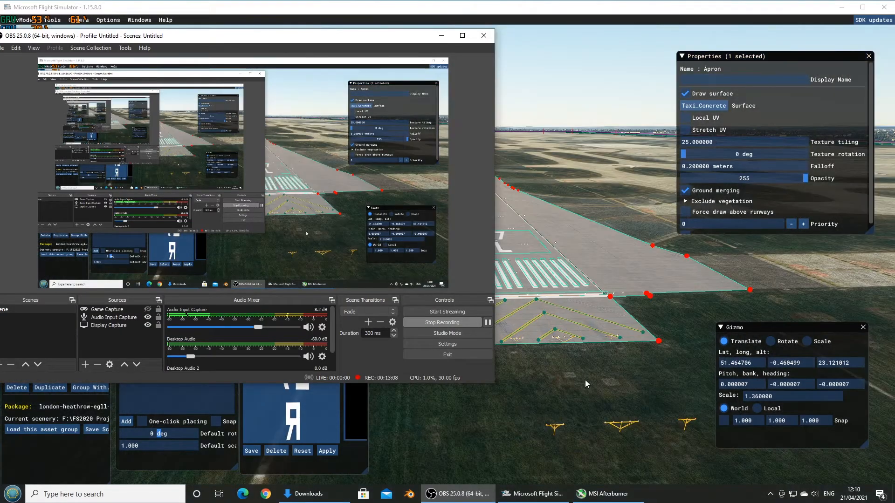
click(586, 379)
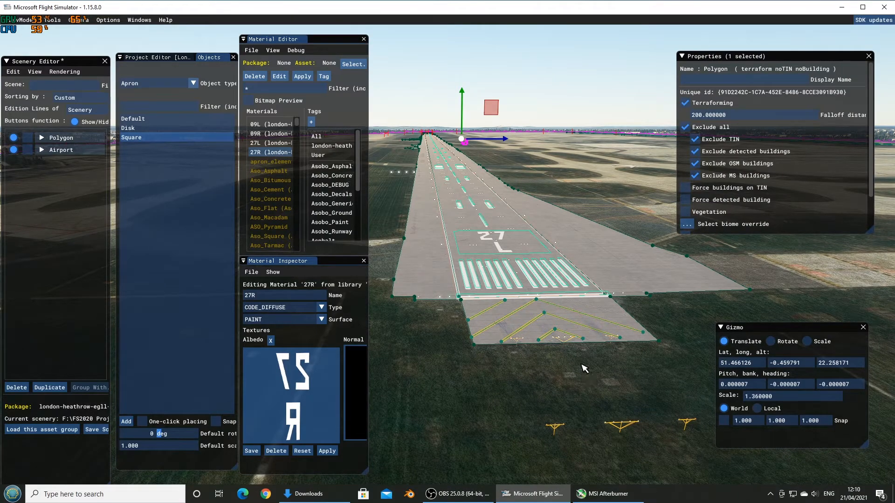
click(603, 281)
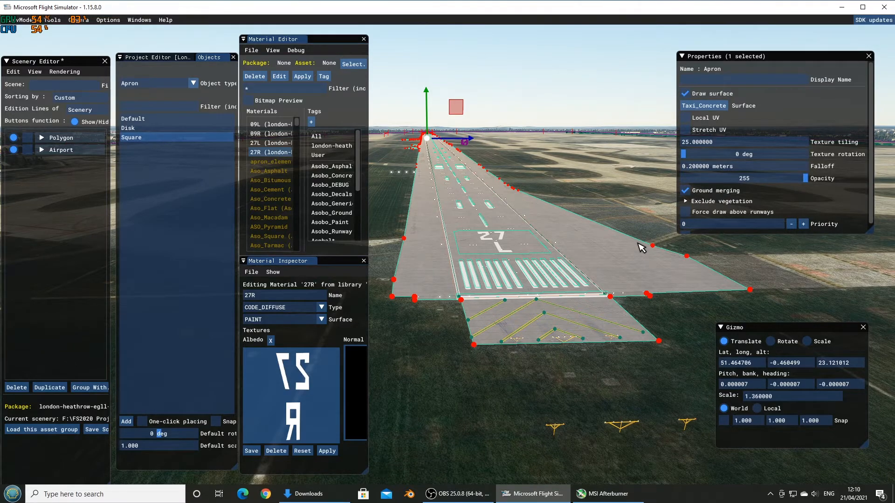
click(586, 181)
key(s)
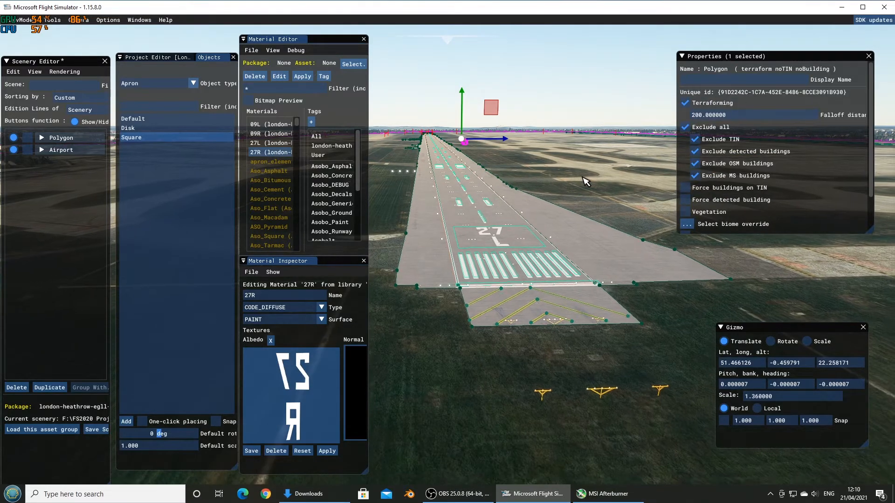
key(s)
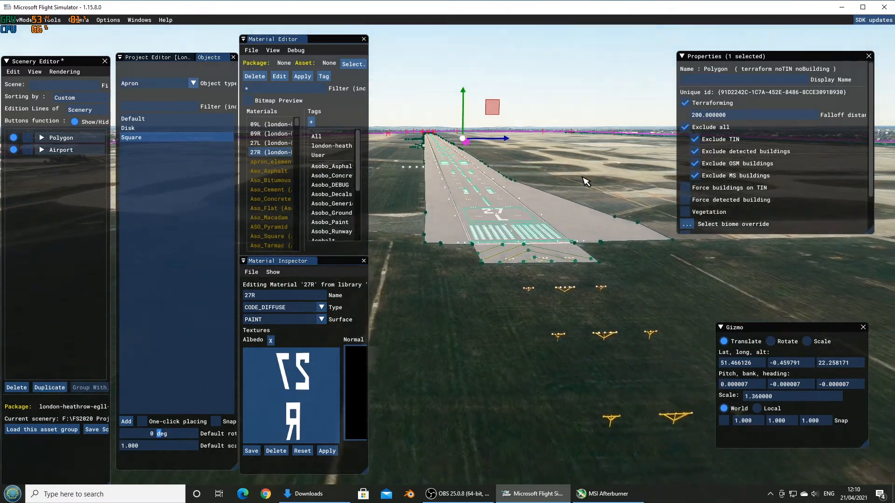
key(w)
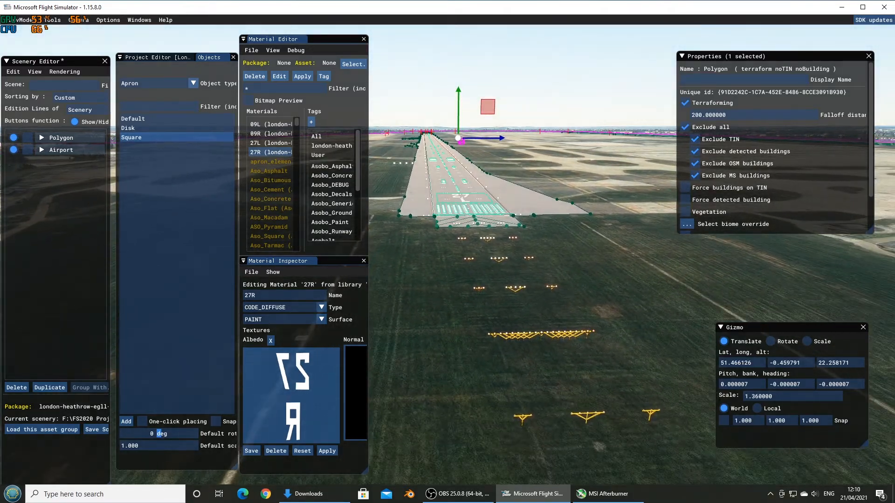
key(w)
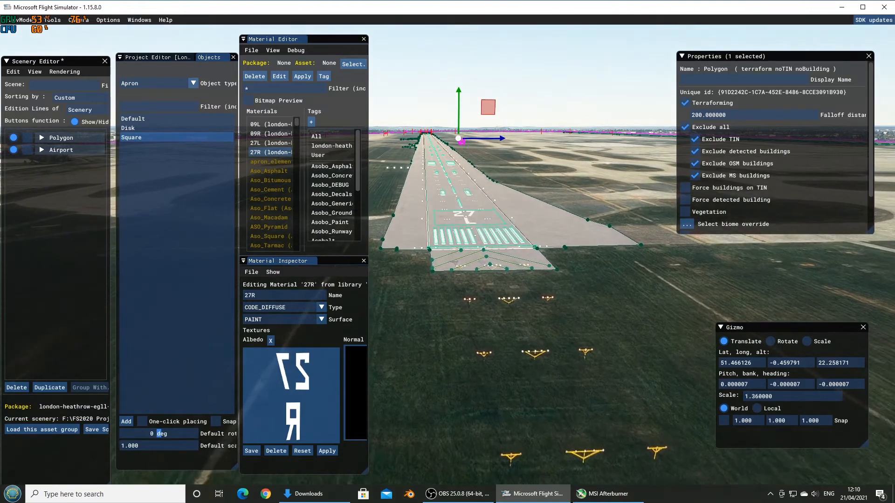
key(w)
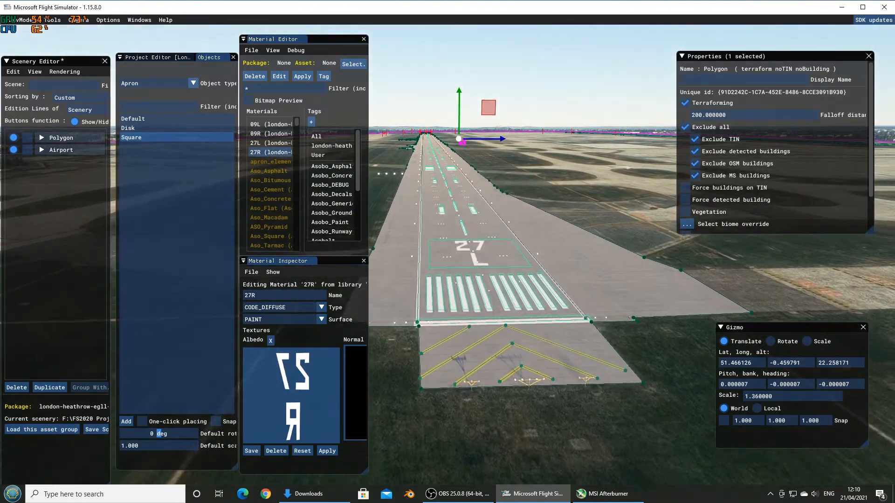
key(w)
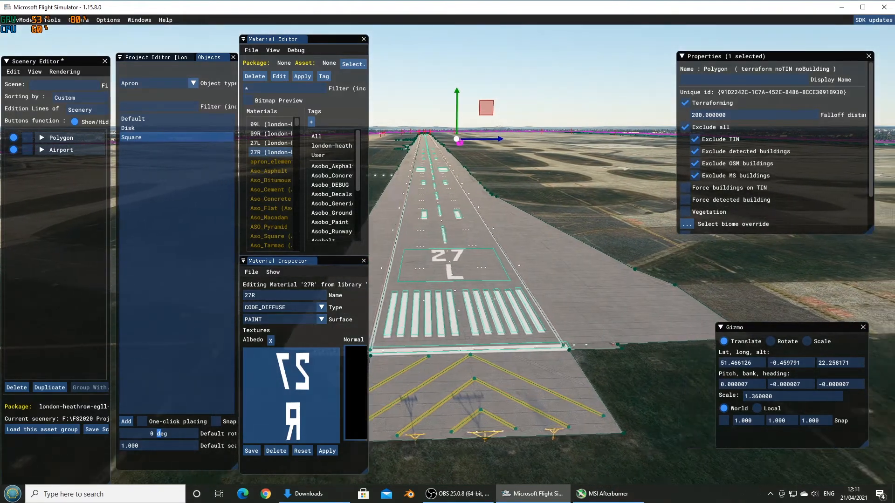
Cross the airport to the 27R runway end and examine its designation, threshold stripes and chevron markings
key(d)
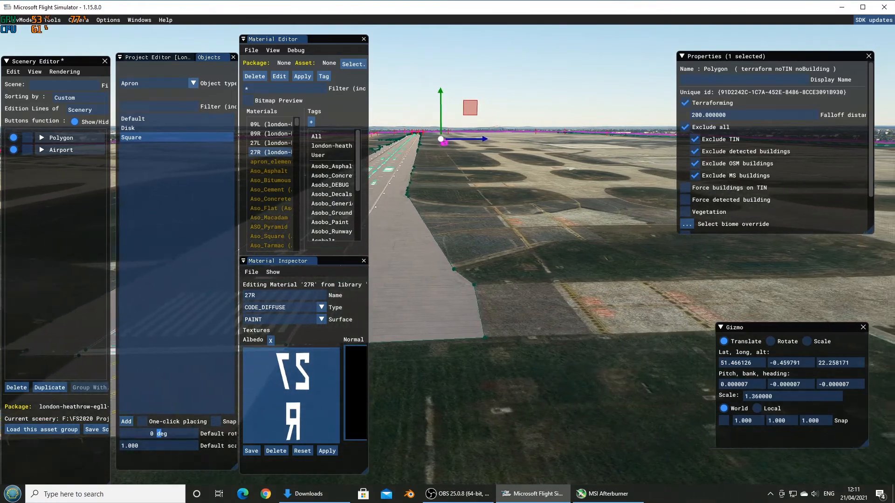
key(s)
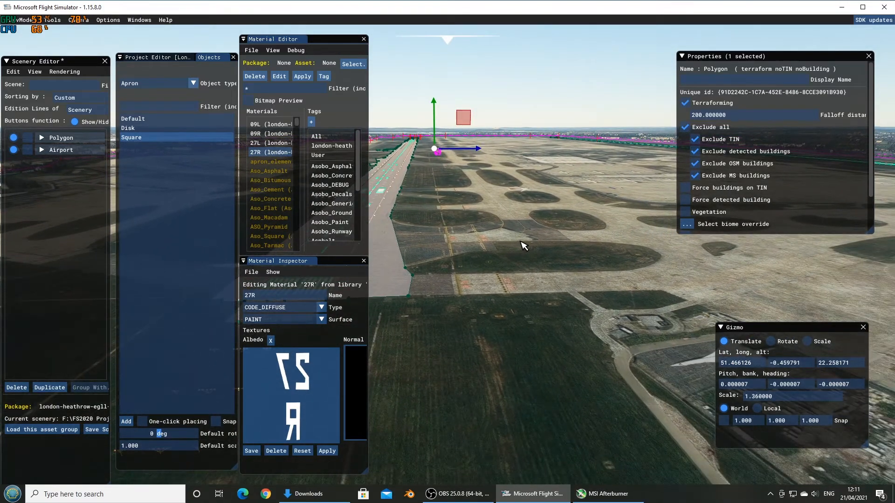
key(d)
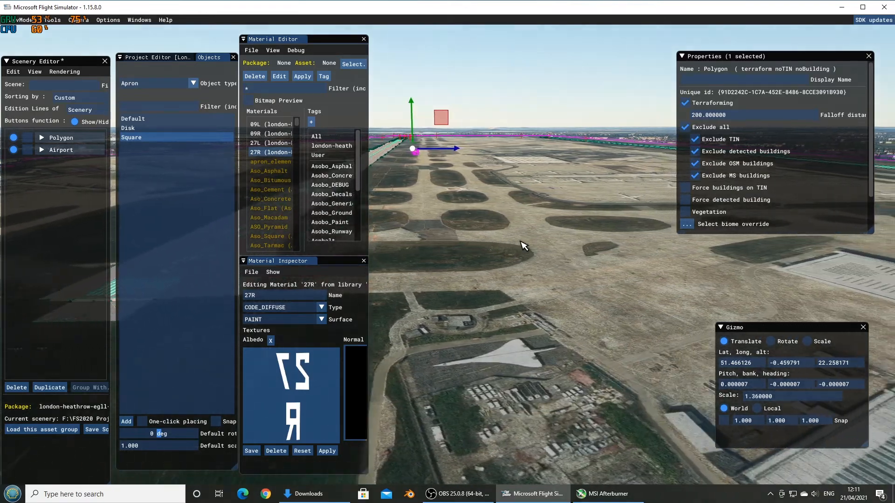
key(d)
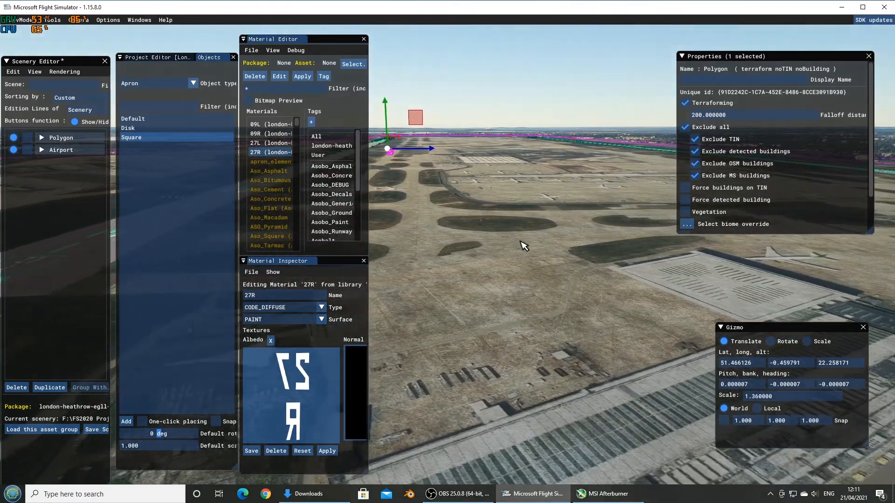
key(d)
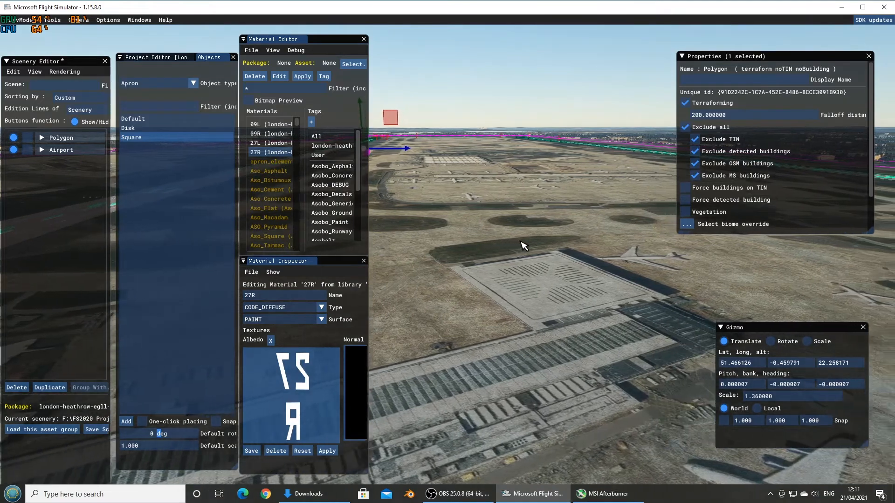
key(d)
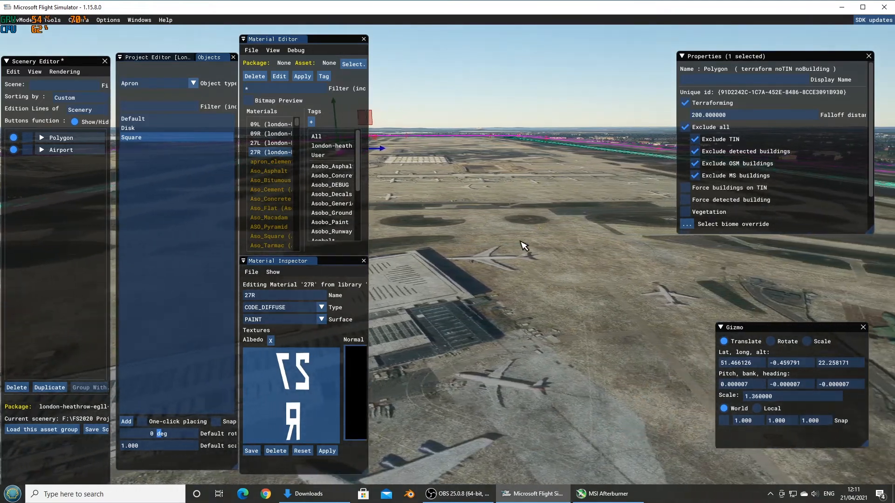
key(d)
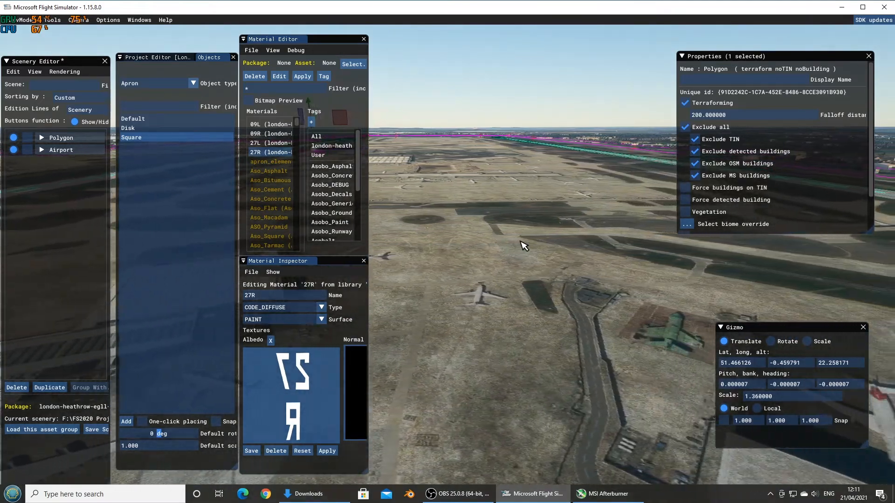
key(d)
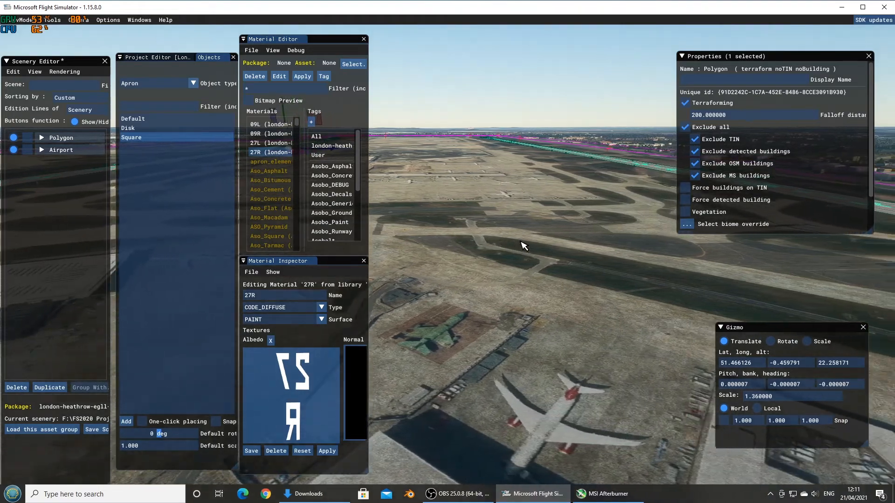
key(d)
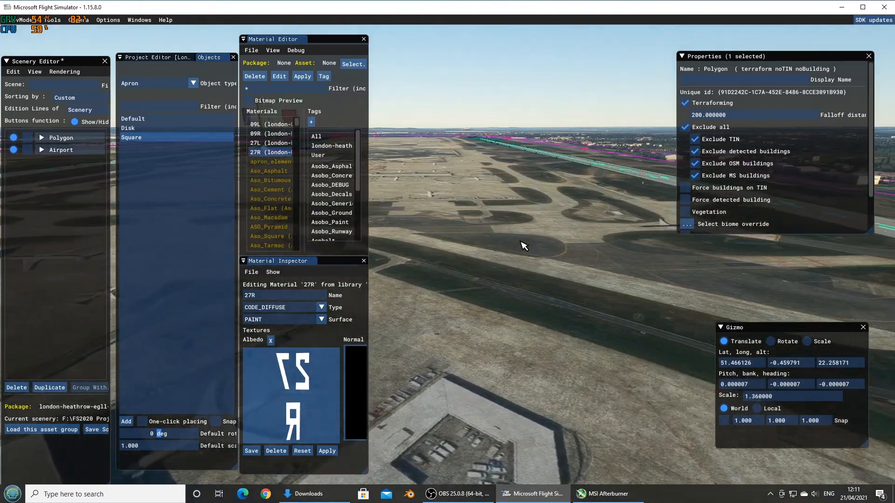
key(d)
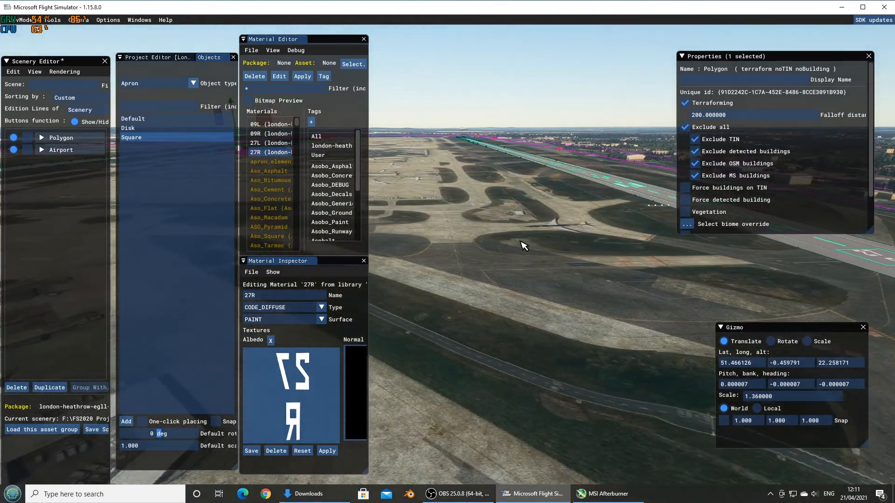
key(d)
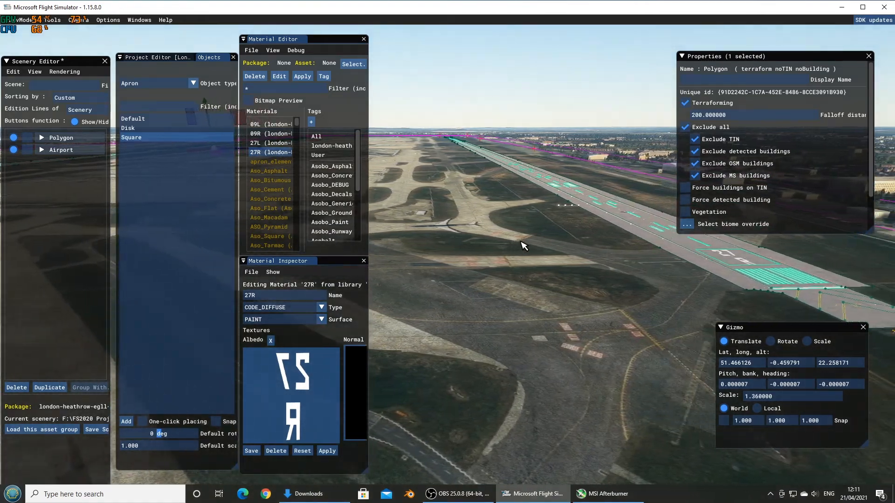
key(d)
key(w)
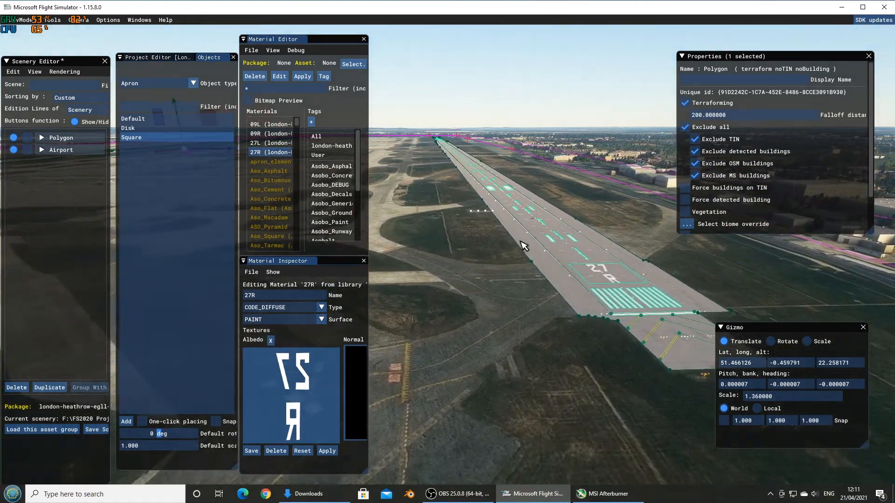
key(w)
key(d)
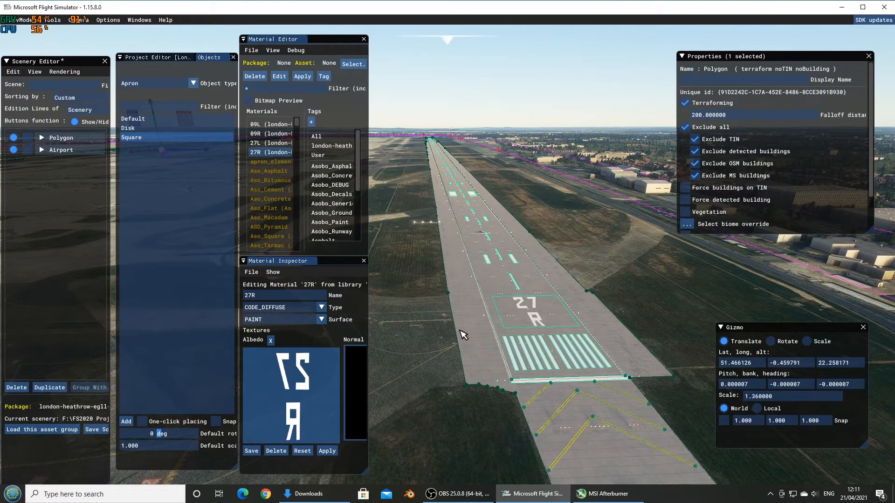
Switch to Google Earth and examine the 27R threshold and its surrounding taxiways in the aerial imagery
click(449, 494)
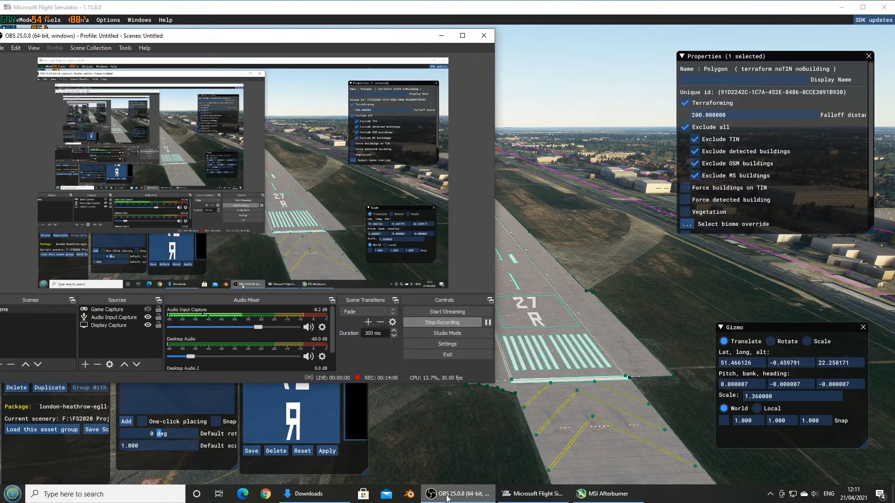
click(488, 322)
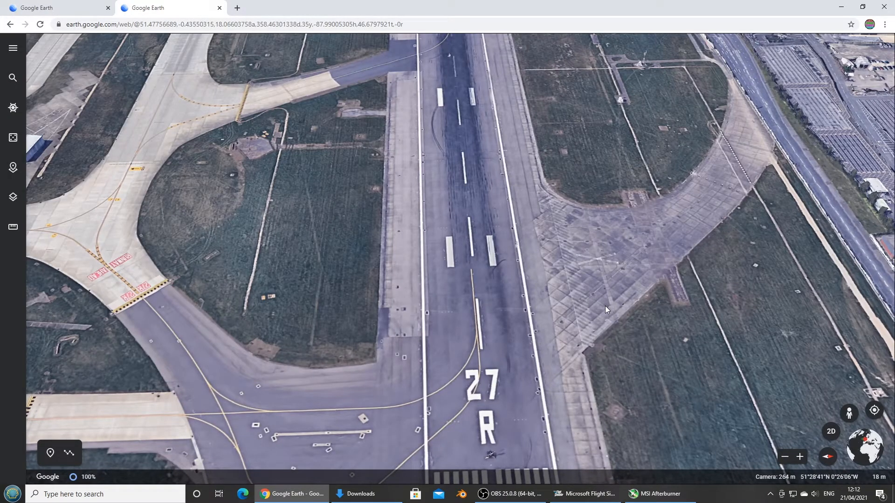
scroll(535, 371, down, 5)
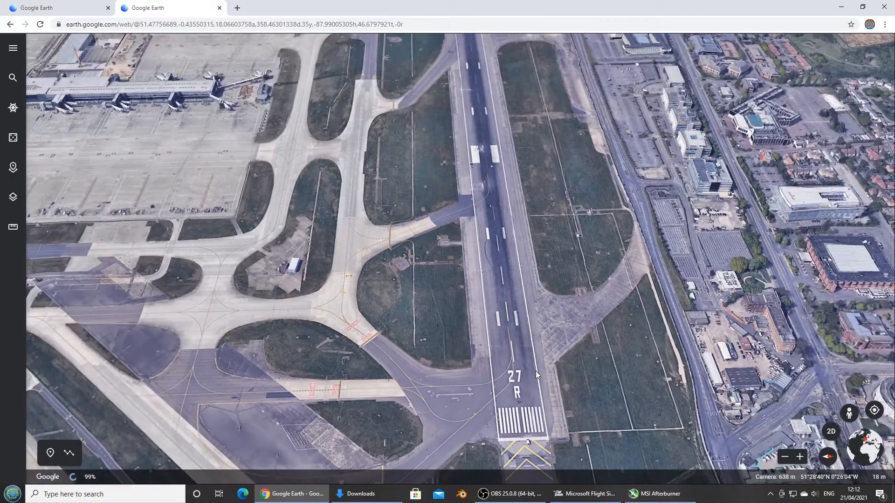
Examine the surface and painted markings around the runway 27R threshold in the satellite imagery
scroll(535, 371, up, 5)
scroll(551, 307, up, 2)
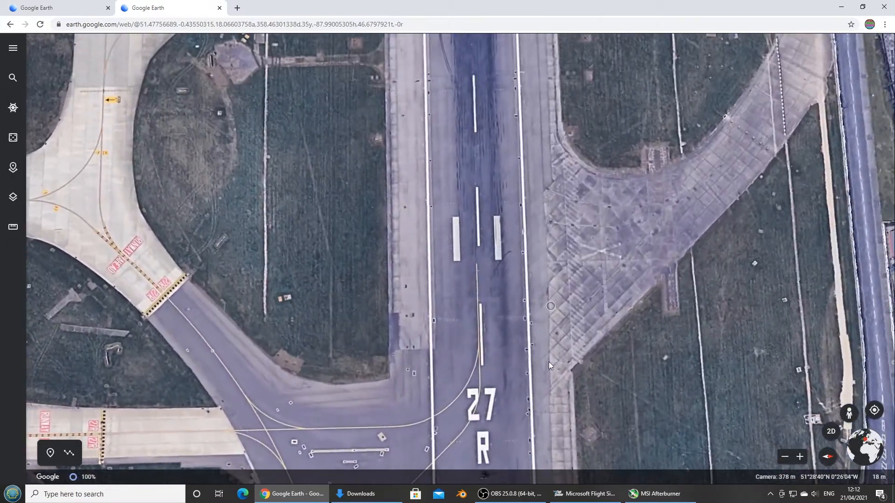
scroll(548, 287, down, 3)
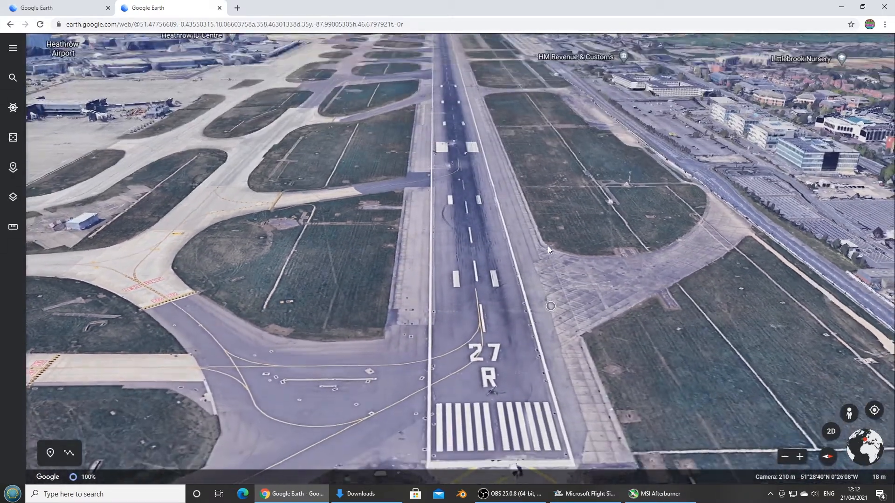
scroll(548, 275, up, 5)
scroll(547, 279, down, 2)
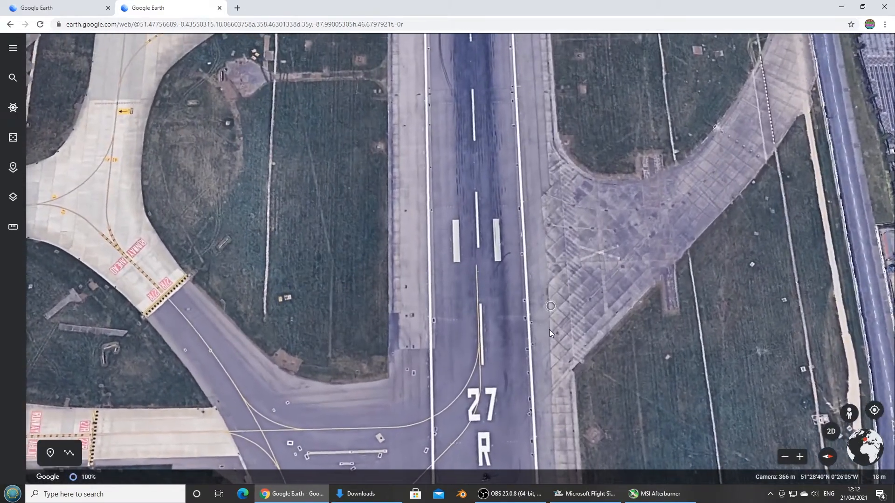
drag(699, 204, 681, 358)
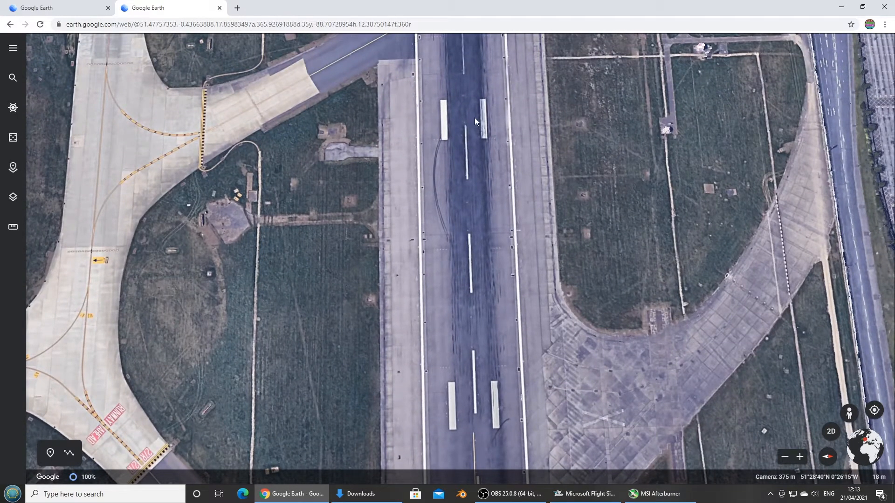
middle_drag(497, 336, 503, 237)
drag(488, 374, 471, 271)
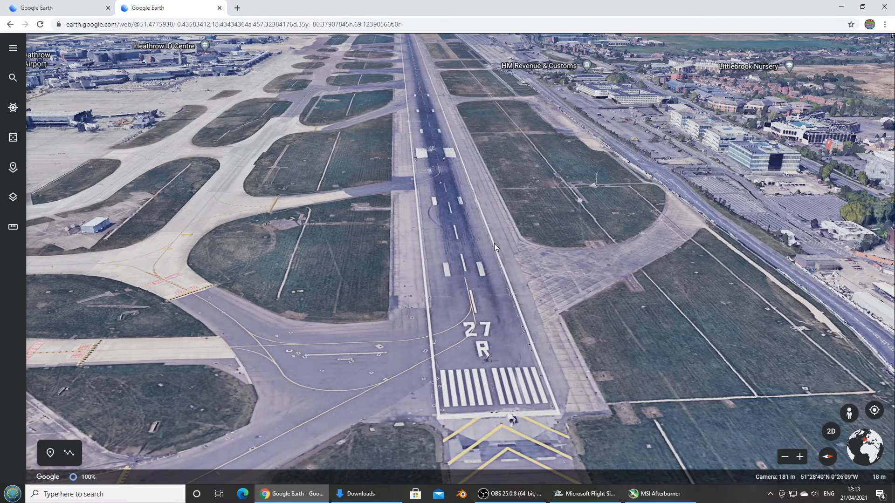
drag(493, 241, 503, 383)
Inspect the aiming point blocks and tyre wear in the runway 27R touchdown zone up close
middle_drag(444, 243, 460, 271)
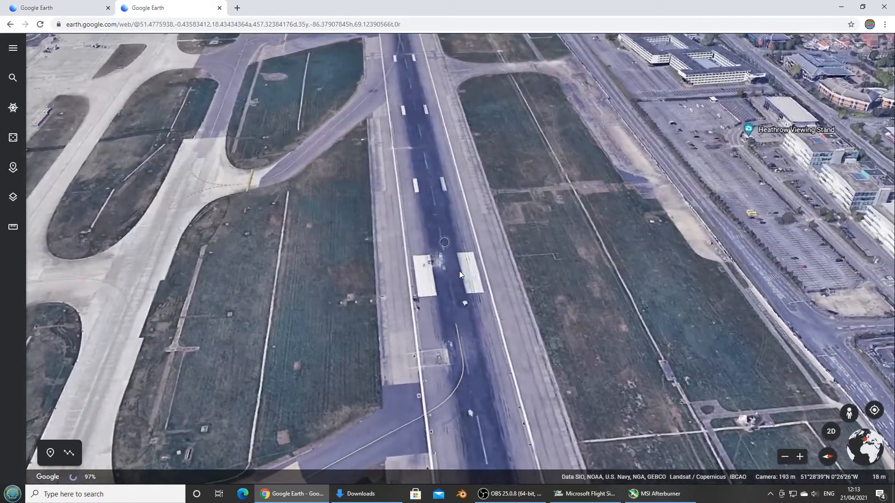
scroll(466, 286, up, 3)
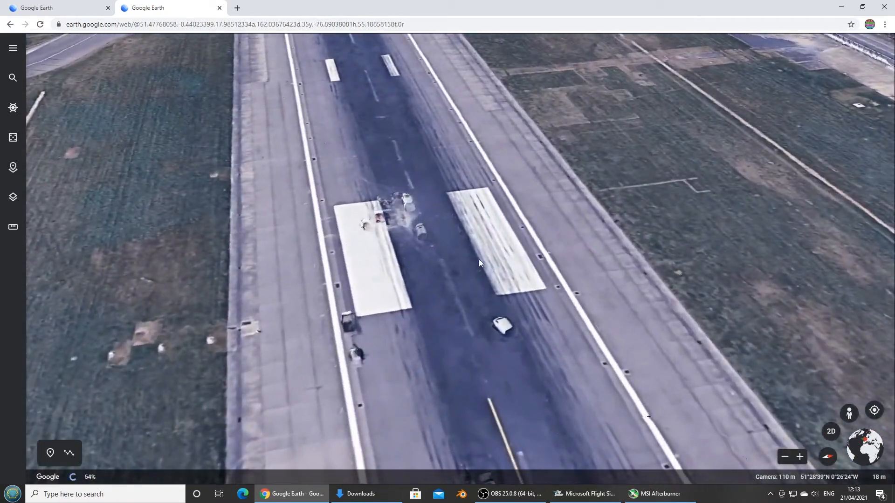
drag(484, 279, 457, 330)
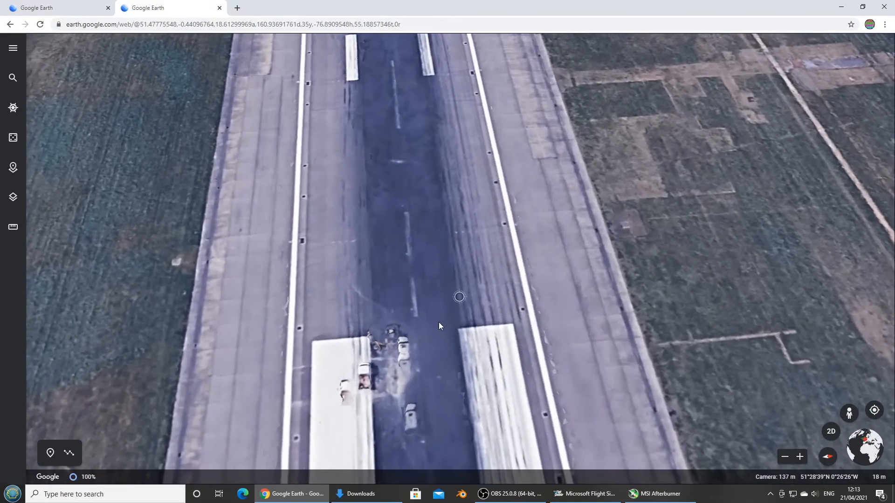
right_drag(416, 282, 405, 151)
scroll(405, 152, down, 5)
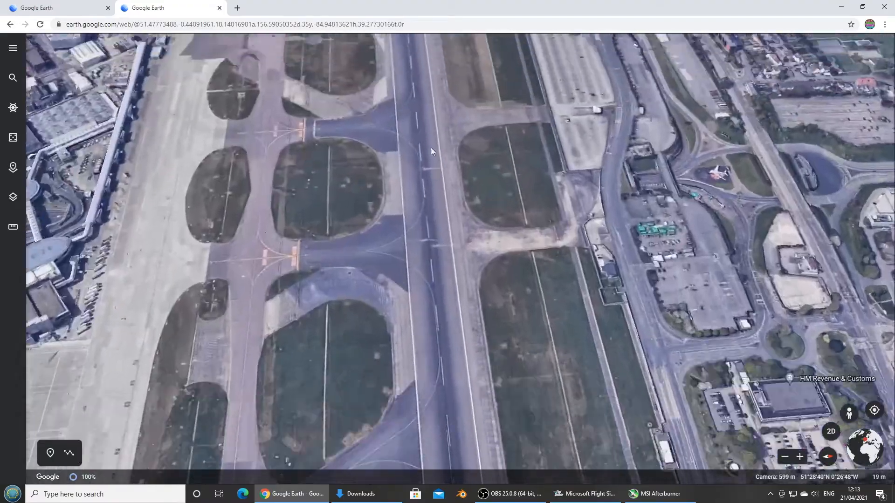
Follow the runway westward and examine its centreline, edge markings and surface wear near the taxiway exits
drag(430, 147, 454, 397)
drag(421, 123, 458, 428)
drag(449, 315, 435, 119)
drag(465, 397, 430, 218)
scroll(434, 229, up, 5)
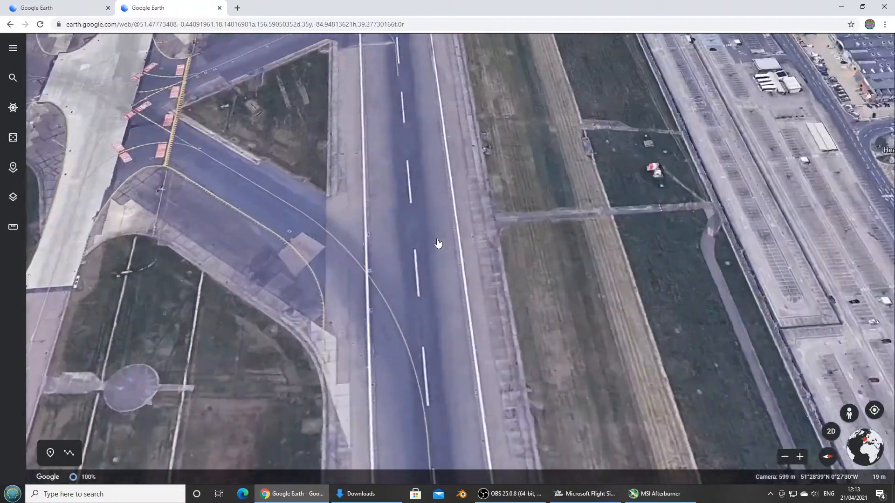
scroll(439, 243, up, 3)
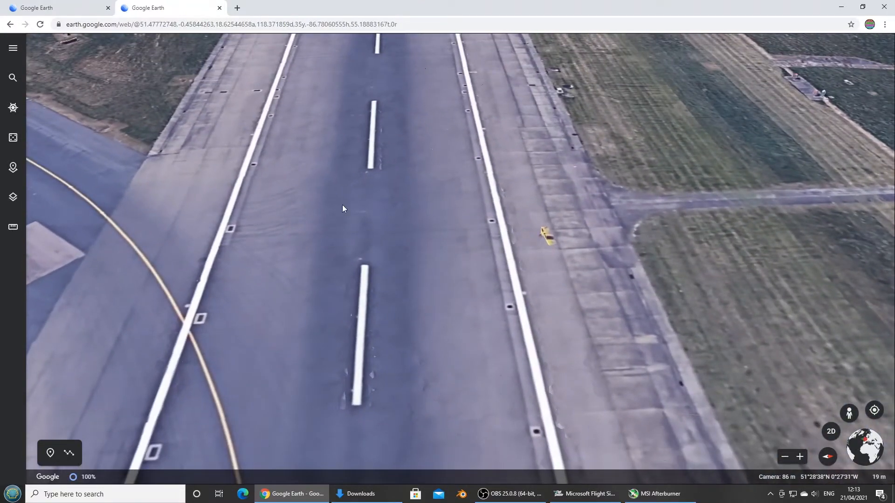
drag(386, 192, 532, 264)
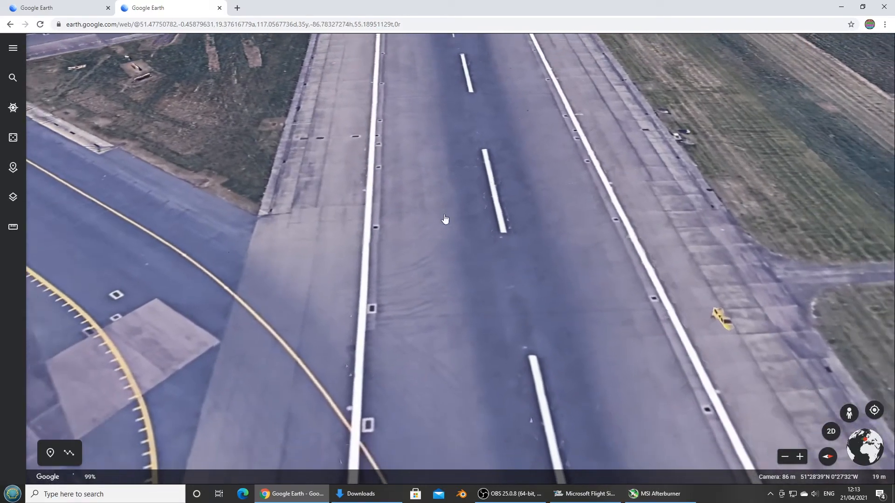
scroll(422, 206, down, 2)
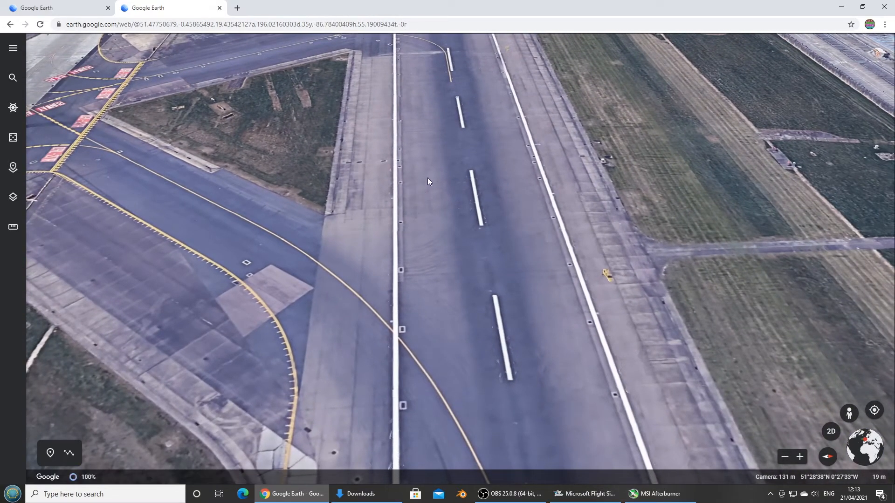
scroll(468, 110, down, 3)
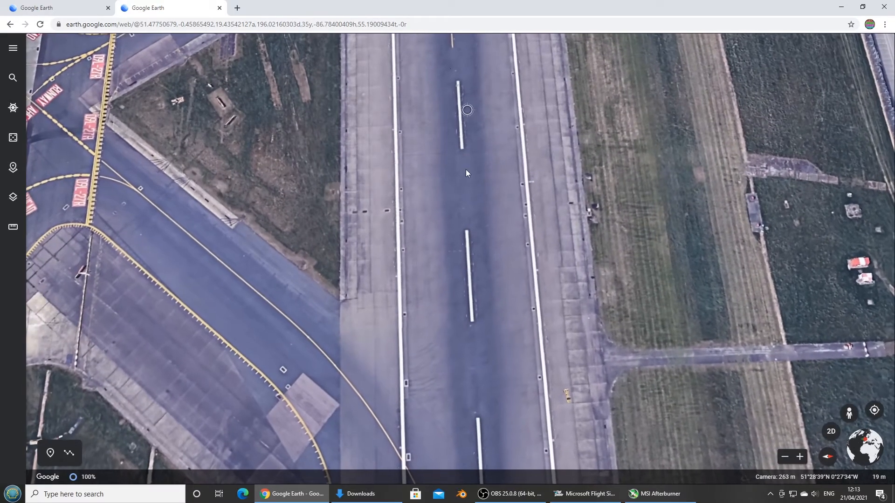
scroll(468, 152, up, 3)
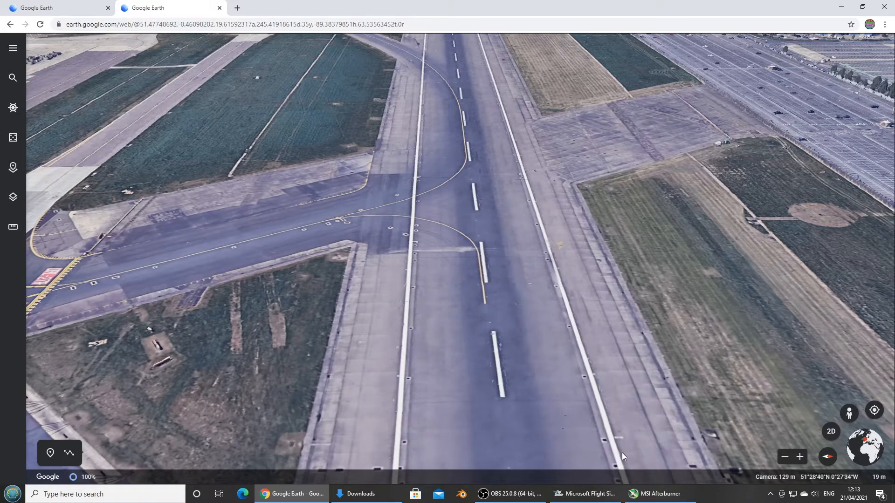
click(511, 494)
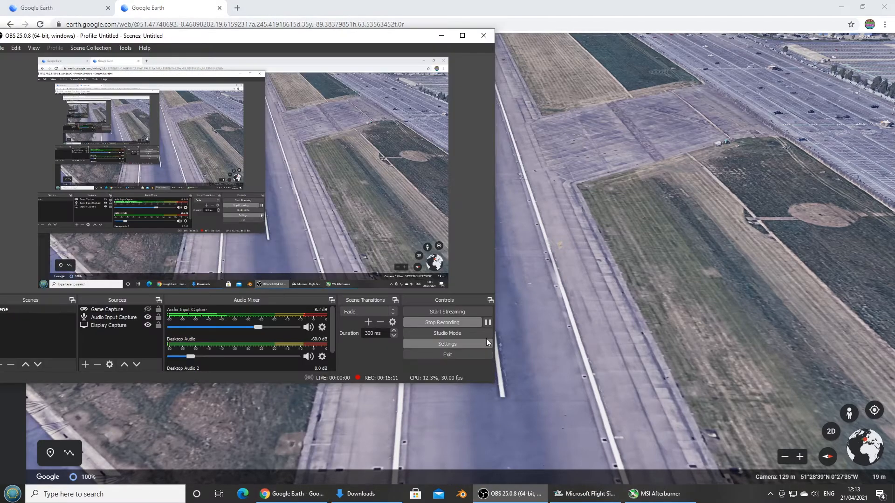
click(487, 322)
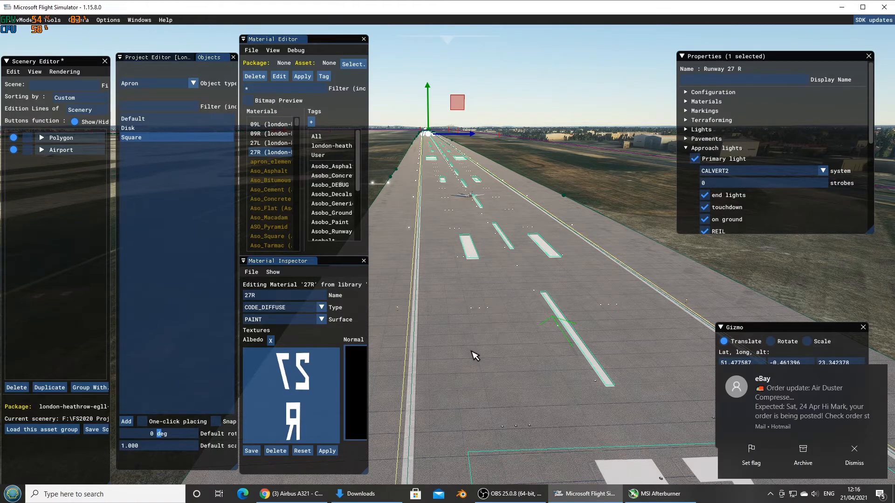
scroll(481, 352, down, 4)
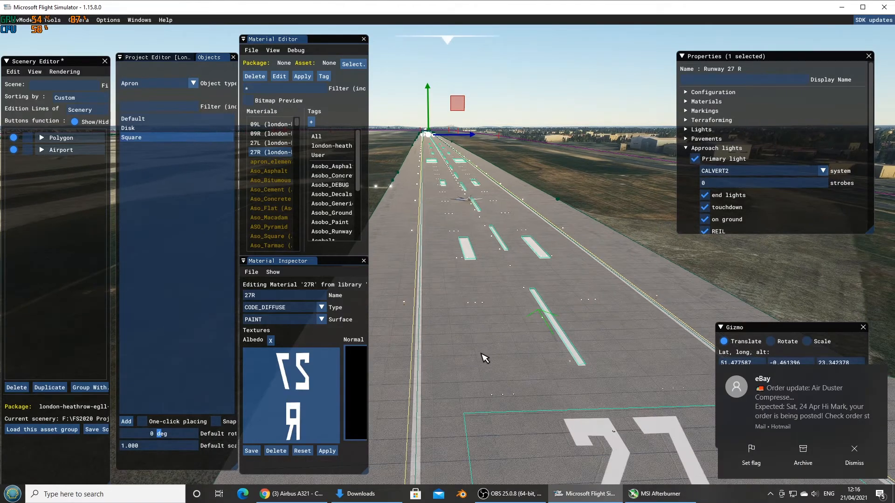
scroll(481, 352, down, 4)
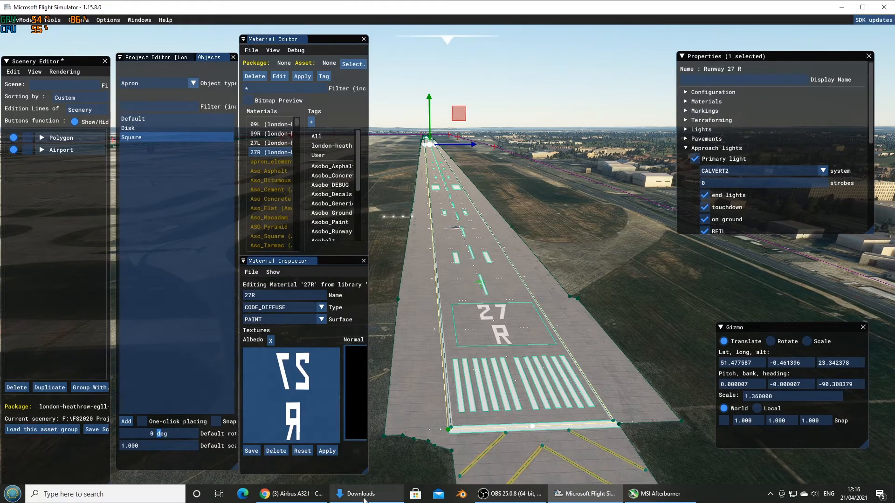
Switch back to Google Earth in the browser and re-examine the surface from the 27R threshold onward
click(299, 498)
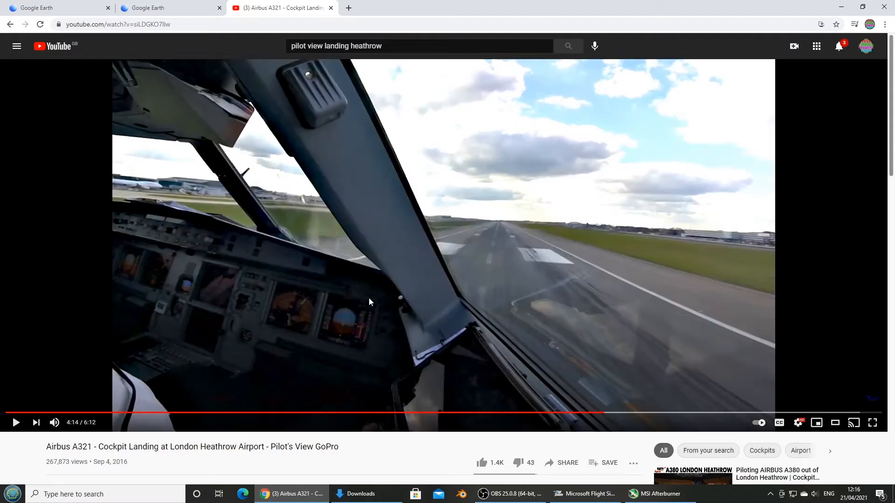
click(140, 8)
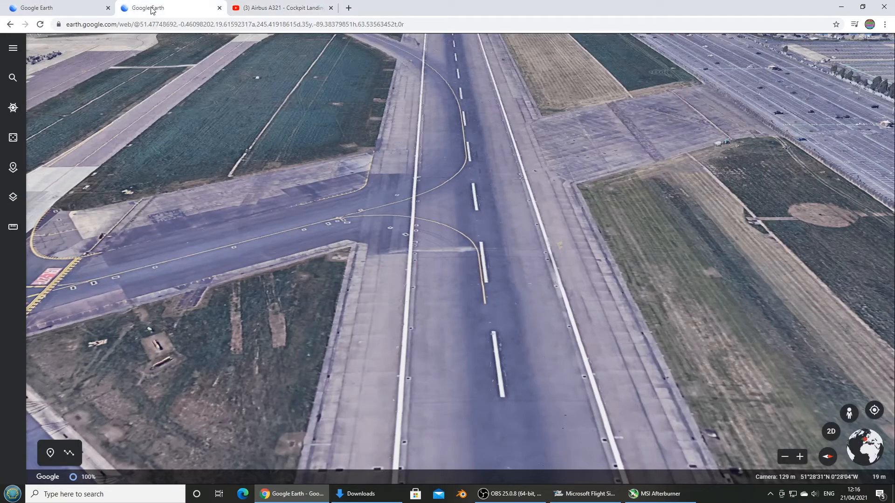
scroll(446, 292, down, 5)
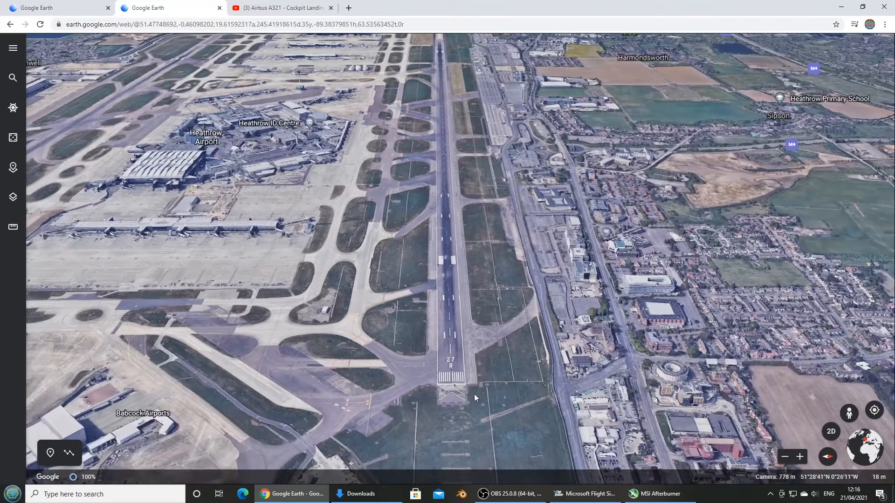
scroll(474, 394, up, 3)
scroll(473, 391, up, 4)
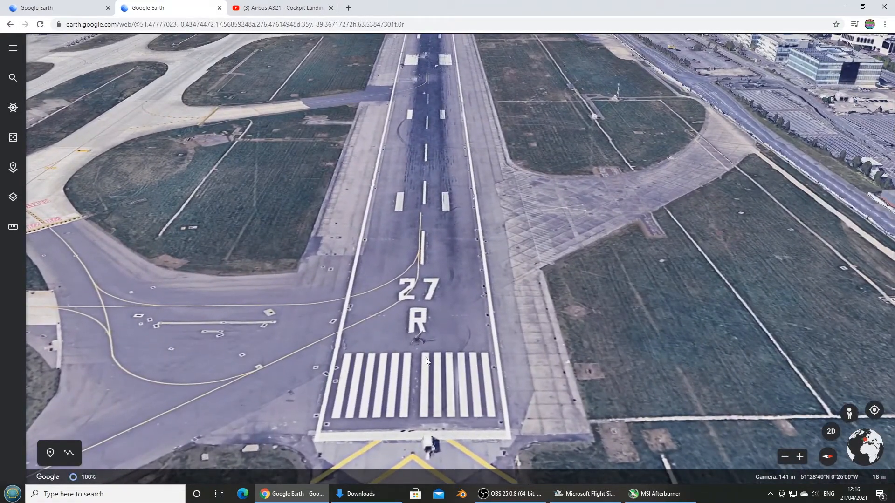
drag(422, 252, 424, 424)
drag(470, 271, 480, 344)
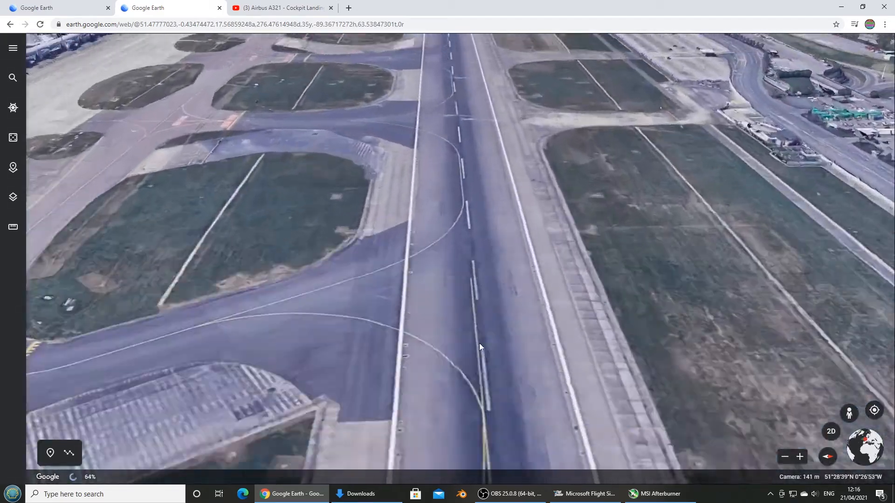
Switch the imagery to a top-down view and follow the runway to the displaced threshold at its far end
key(o)
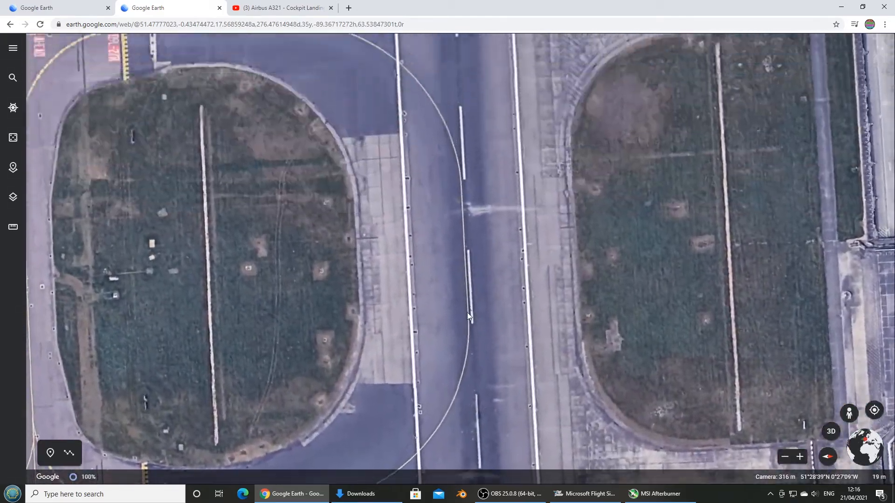
scroll(467, 313, down, 4)
drag(458, 159, 502, 302)
drag(491, 112, 503, 331)
drag(483, 135, 503, 340)
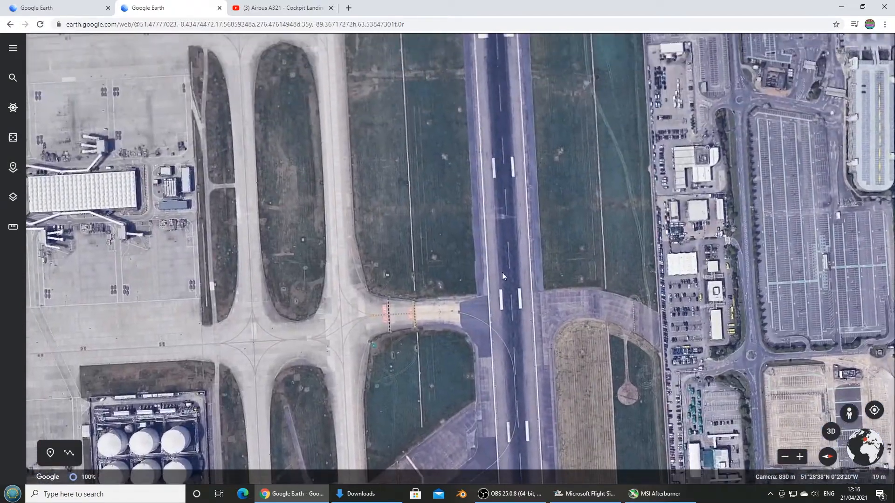
drag(503, 275, 519, 388)
drag(508, 140, 526, 415)
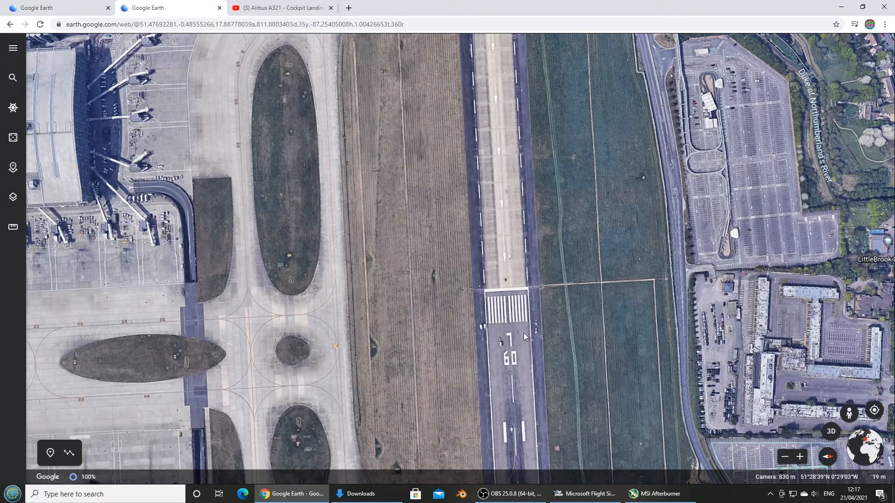
Switch to Microsoft Flight Simulator and review the materials and approach lights properties of Runway 27 R
click(586, 494)
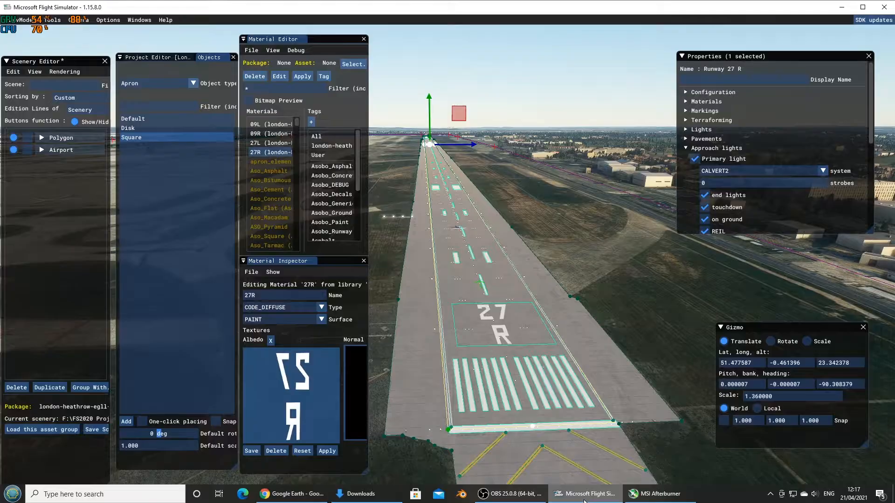
click(686, 102)
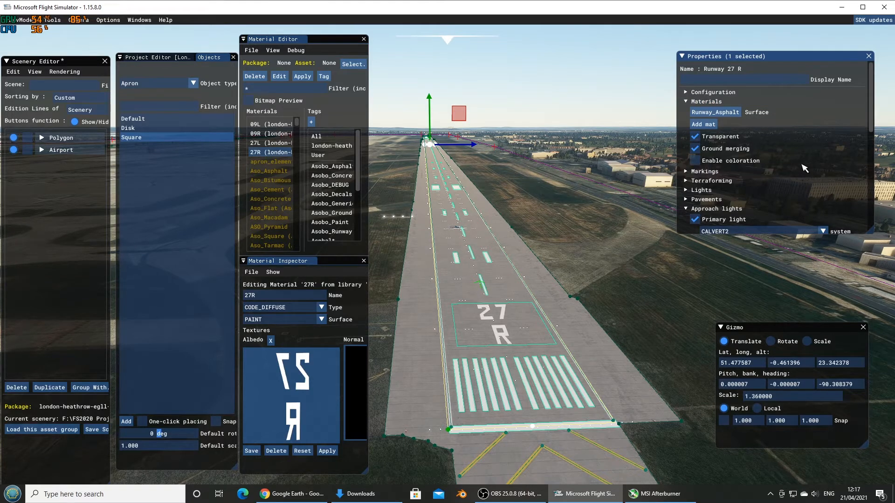
scroll(818, 182, down, 2)
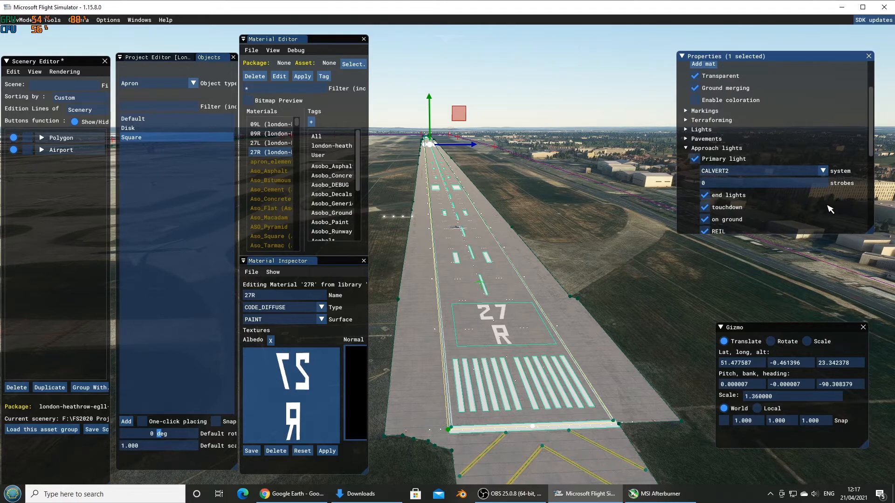
scroll(828, 209, down, 2)
scroll(826, 209, down, 2)
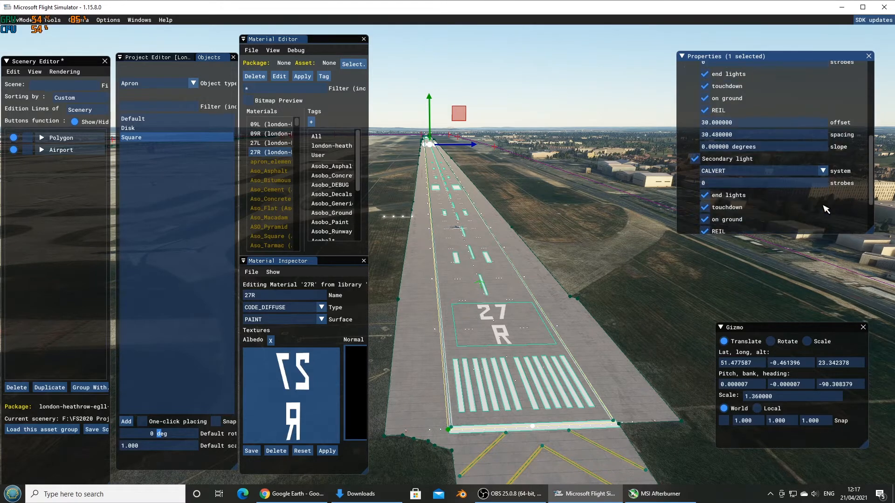
scroll(826, 209, up, 3)
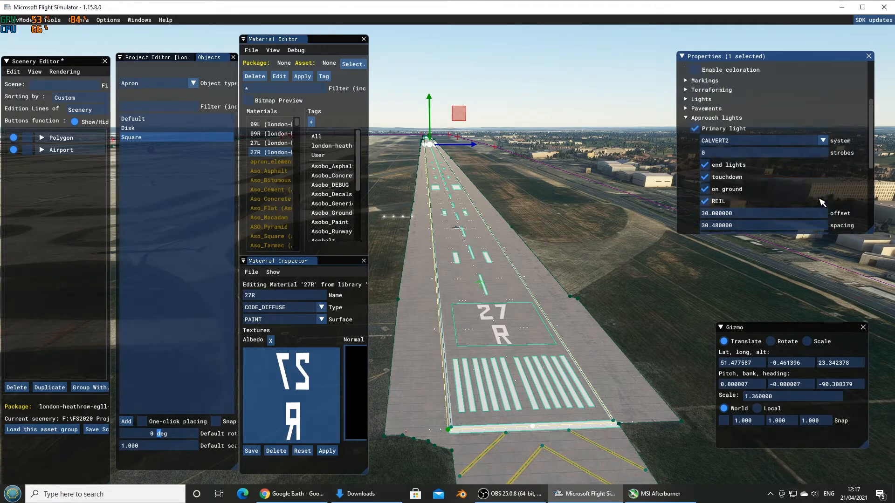
scroll(823, 203, up, 1)
Enable the primary threshold pavement of Runway 27 R and filter the material library by the Asobo_Runway tag
click(744, 139)
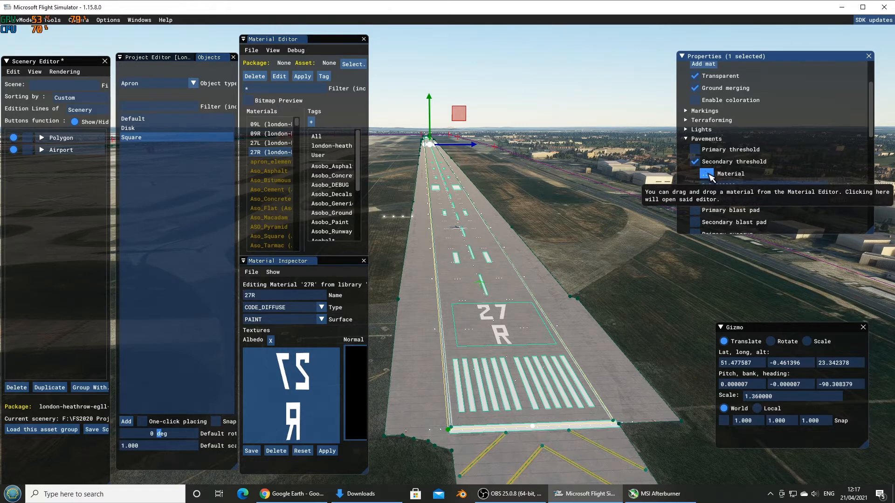
click(695, 150)
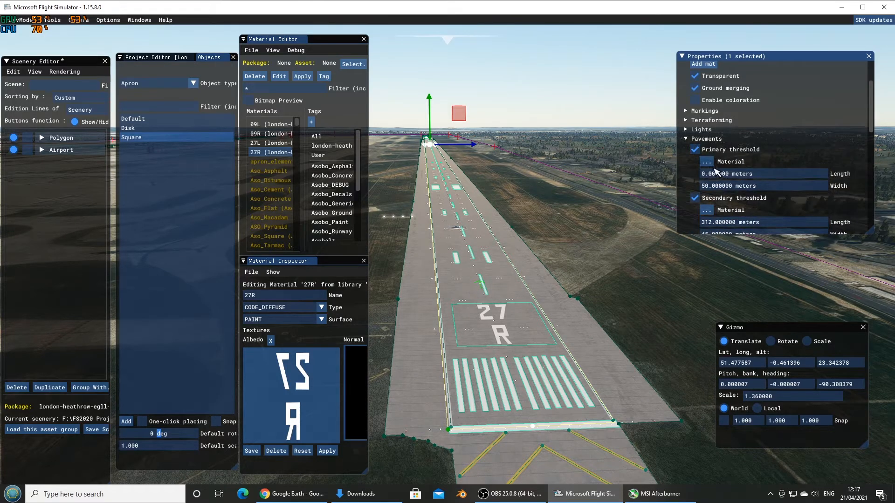
click(706, 162)
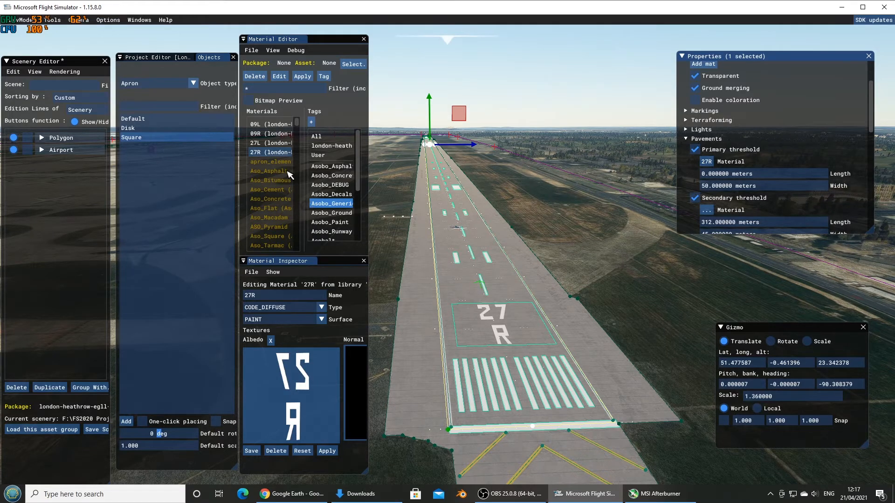
click(331, 166)
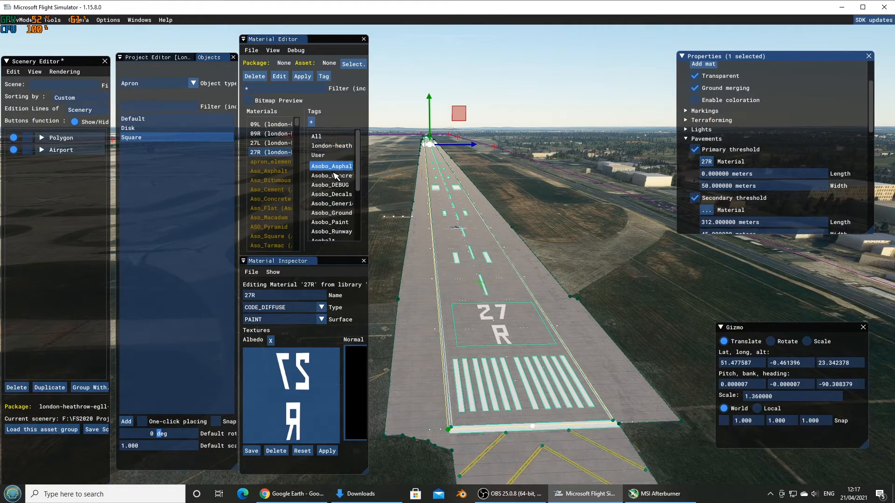
click(334, 175)
click(344, 166)
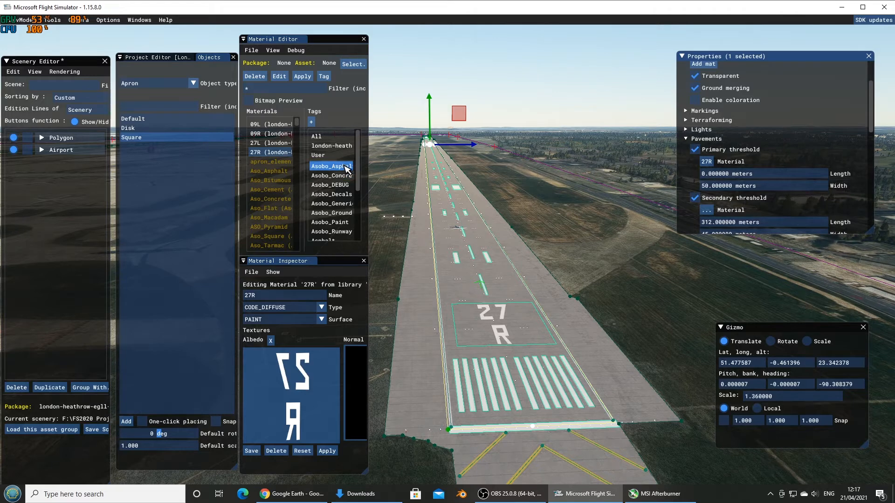
scroll(343, 224, down, 1)
click(341, 202)
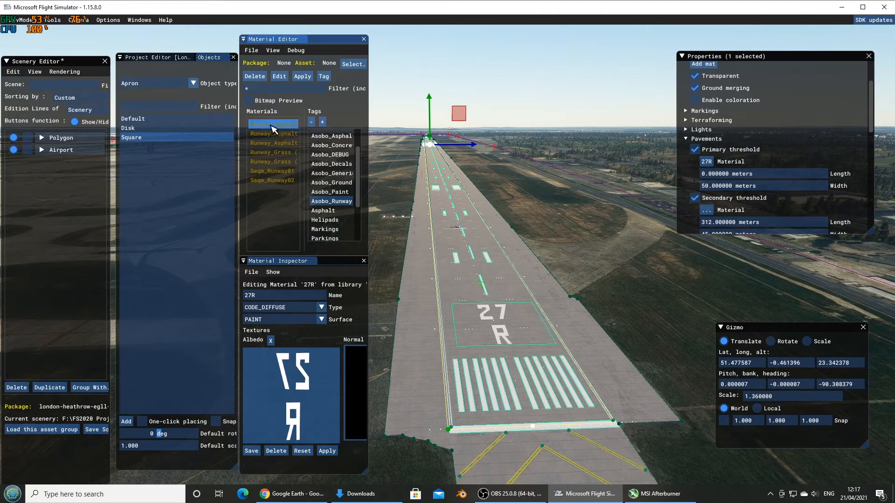
Turn on the bitmap preview and assign the Runway_Asphalt01 material to the primary threshold
click(248, 101)
mouse_move(278, 135)
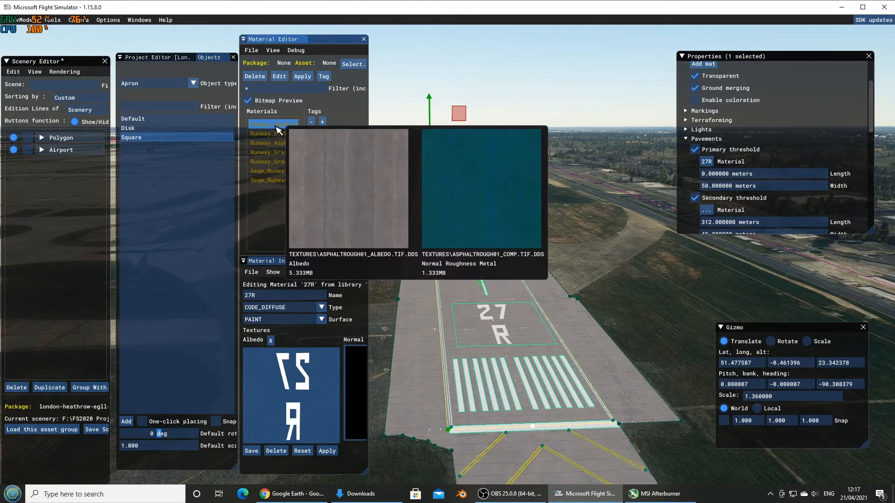
click(276, 125)
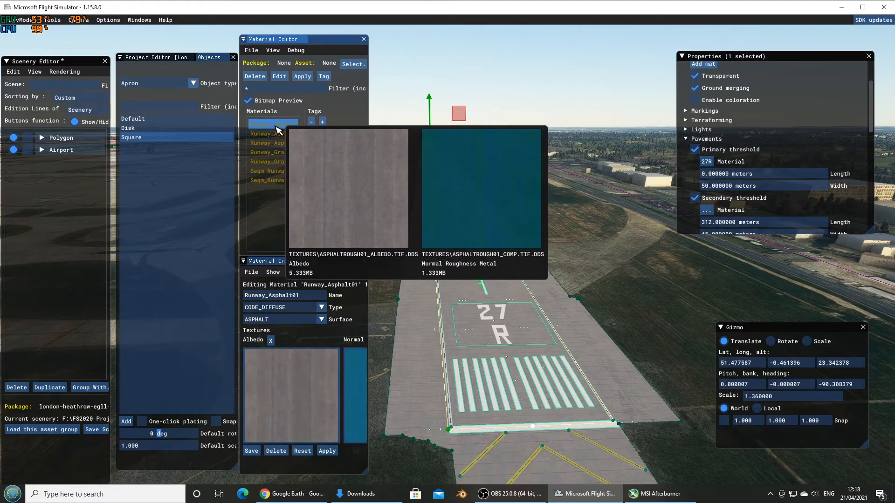
drag(279, 129, 729, 162)
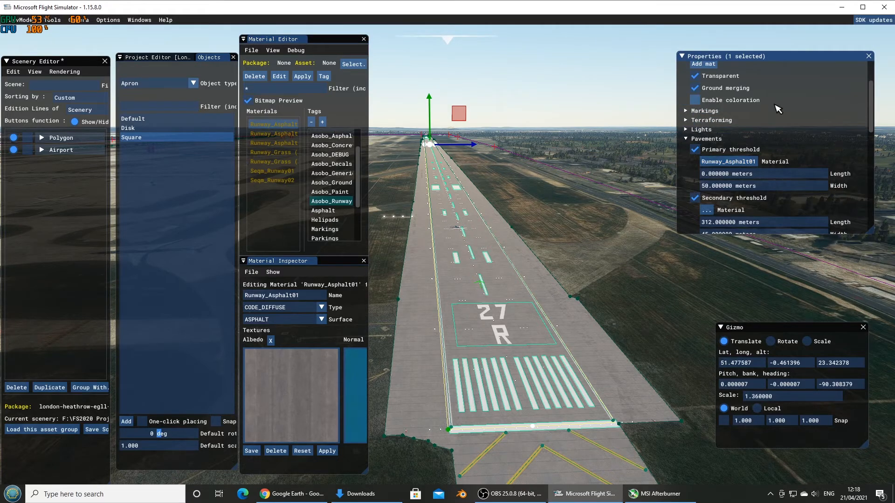
Turn off the Transparent option in the Runway 27 R materials
scroll(819, 131, up, 2)
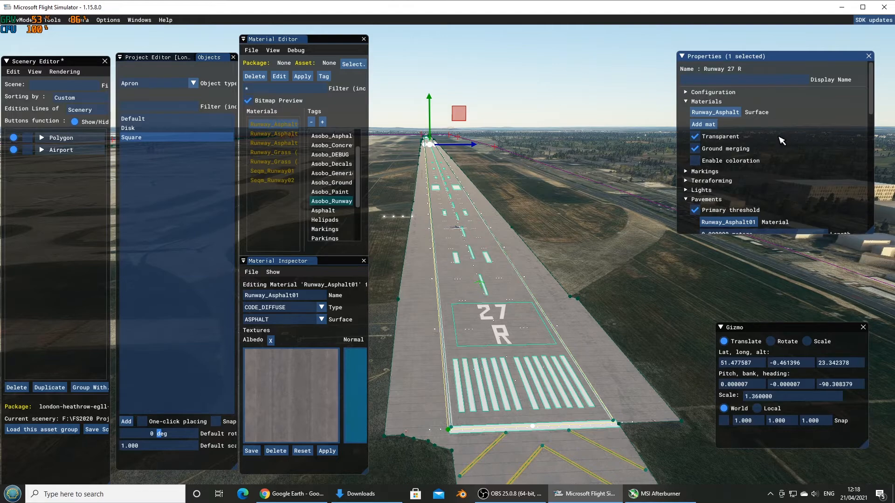
click(483, 229)
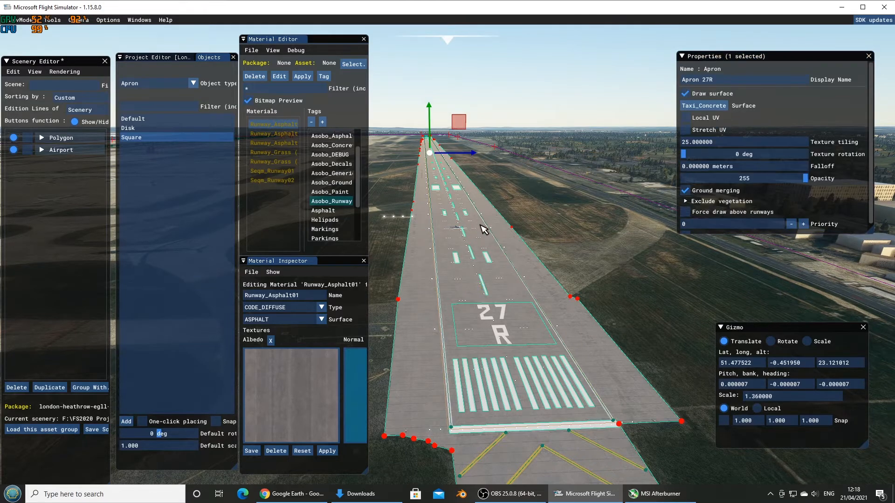
click(484, 228)
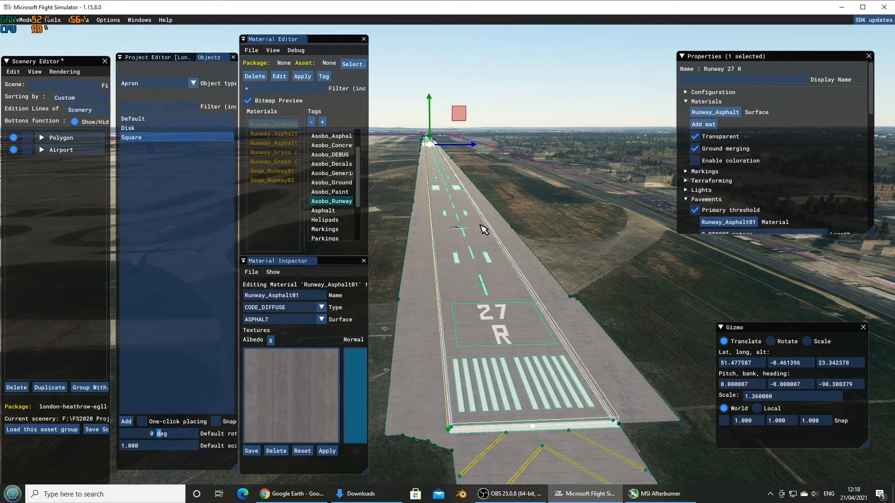
click(695, 136)
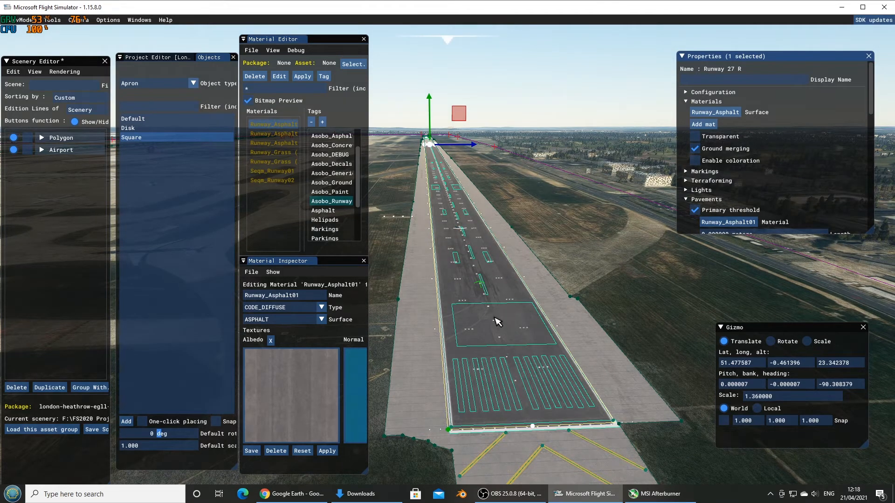
Examine the runway surface and marking outlines from the 27R threshold to the parked aircraft, and review the Apron 27R properties
key(w)
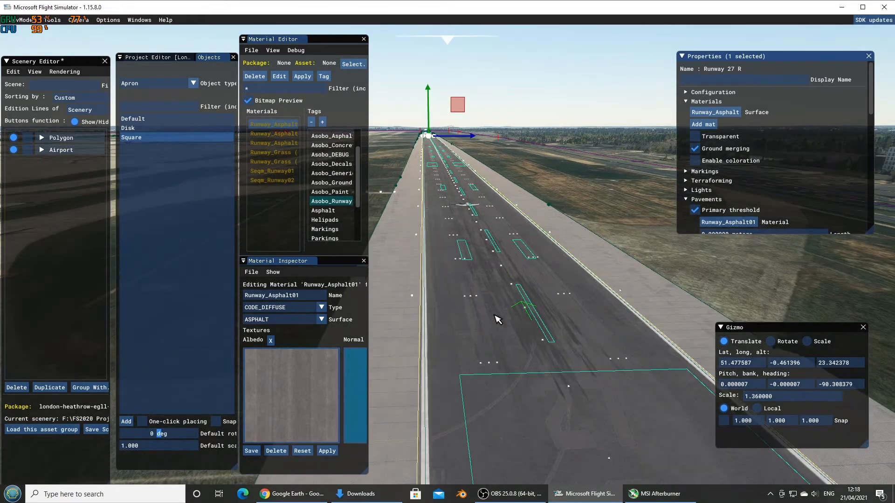
key(s)
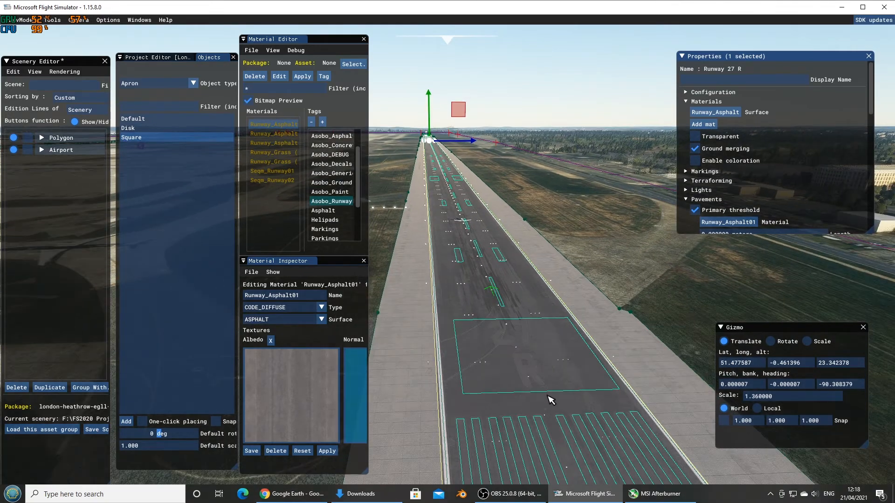
key(s)
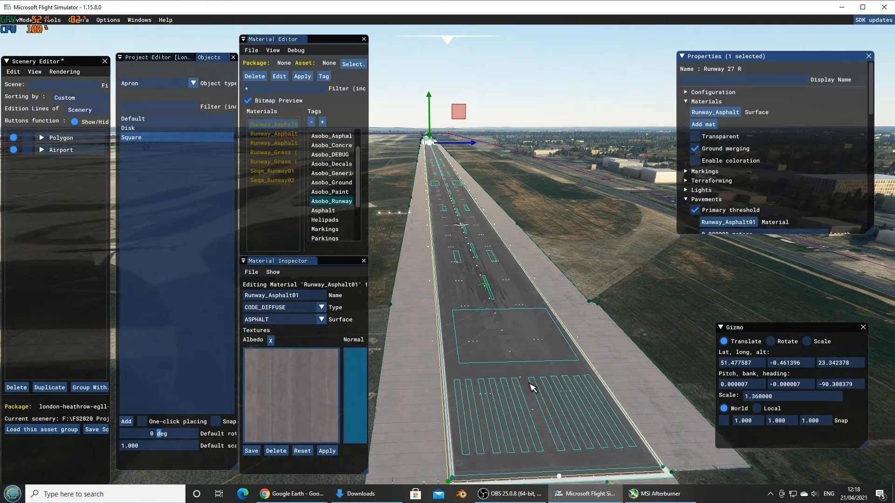
click(539, 325)
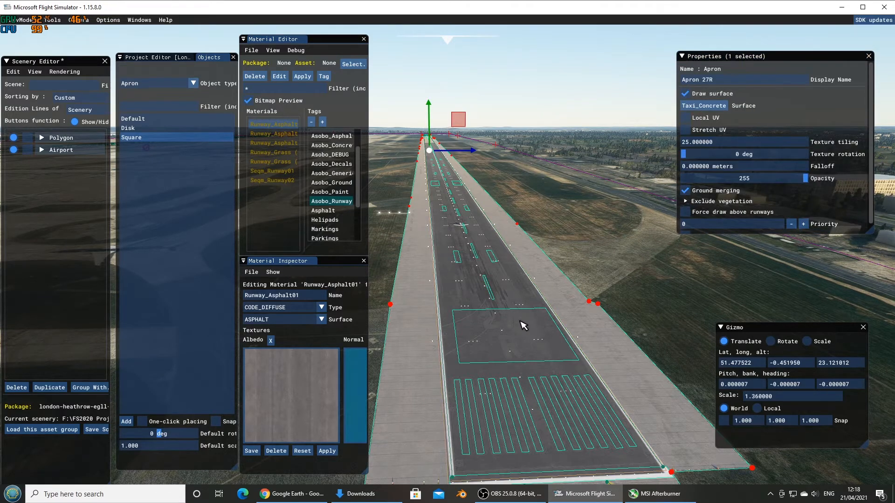
key(w)
key(w)
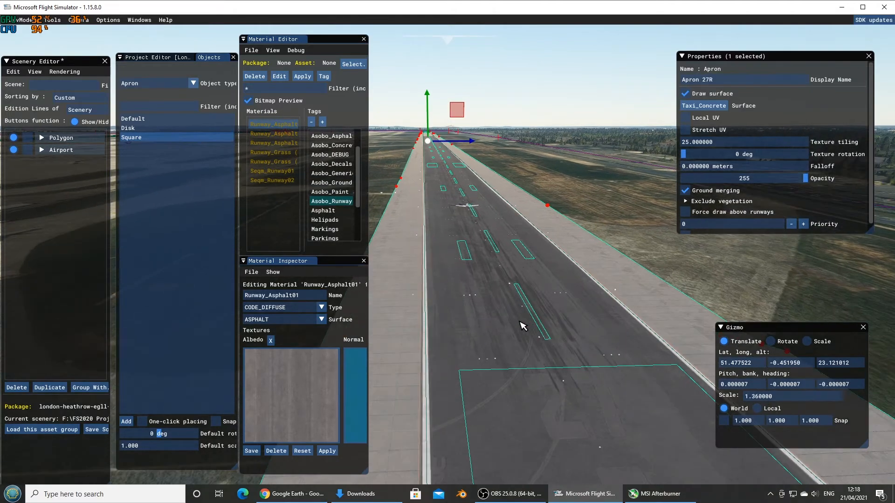
key(s)
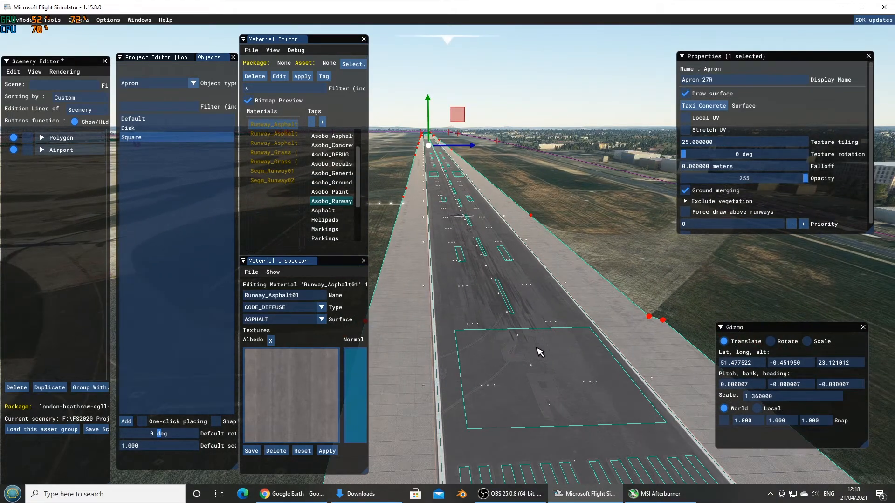
key(s)
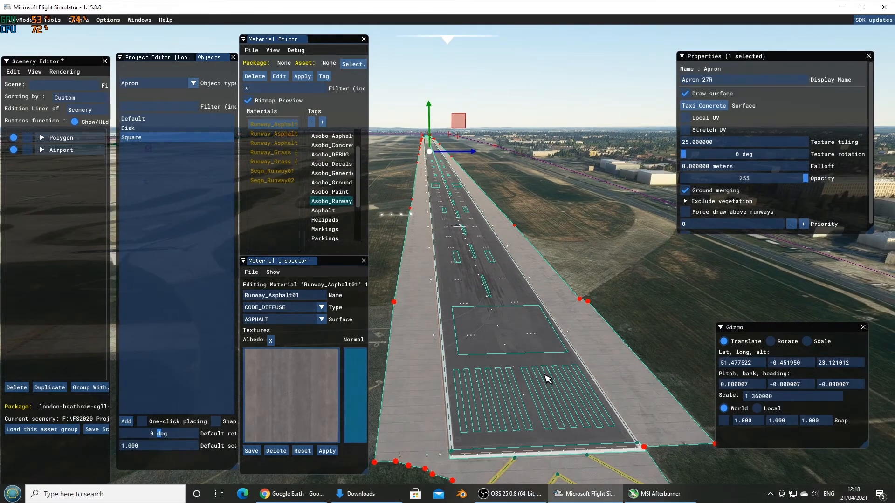
key(w)
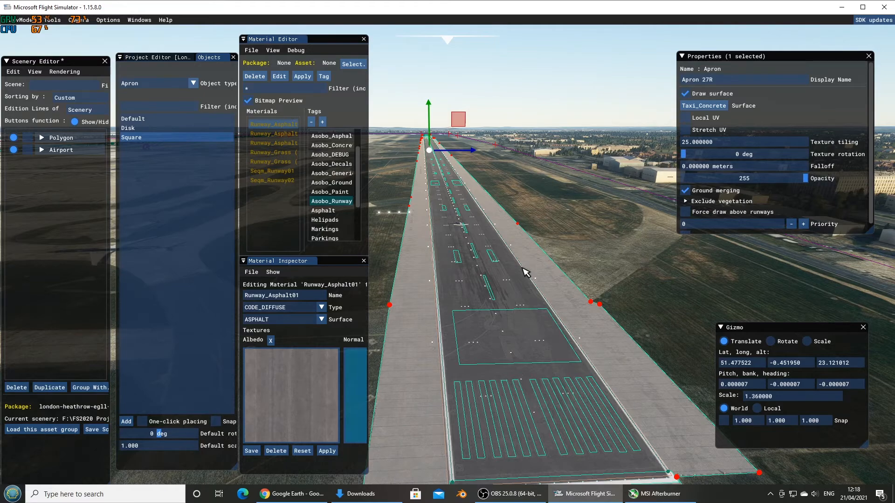
key(w)
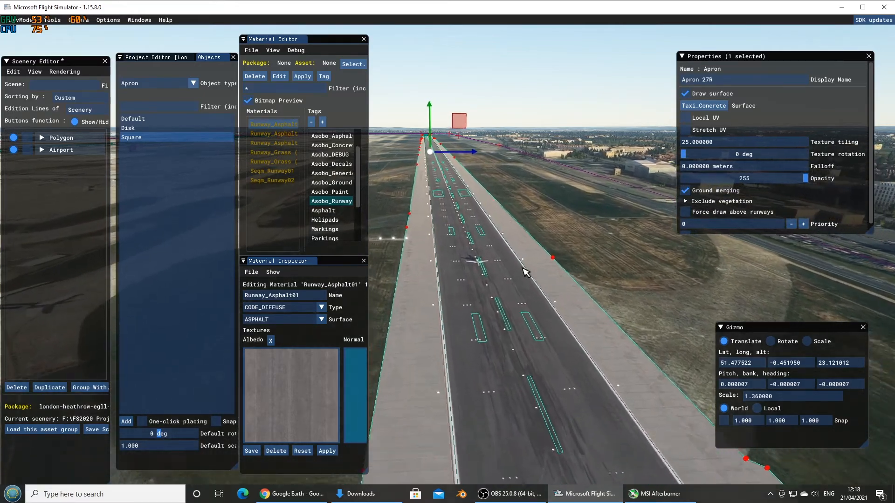
key(w)
key(a)
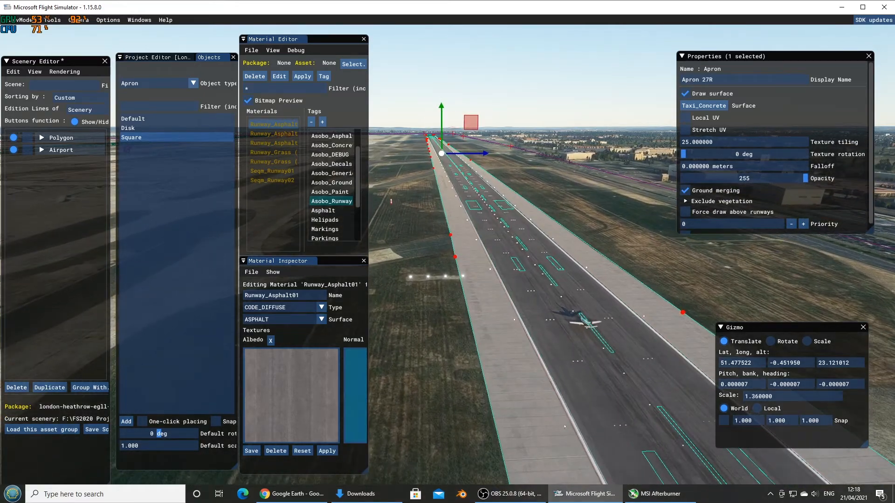
scroll(846, 191, down, 1)
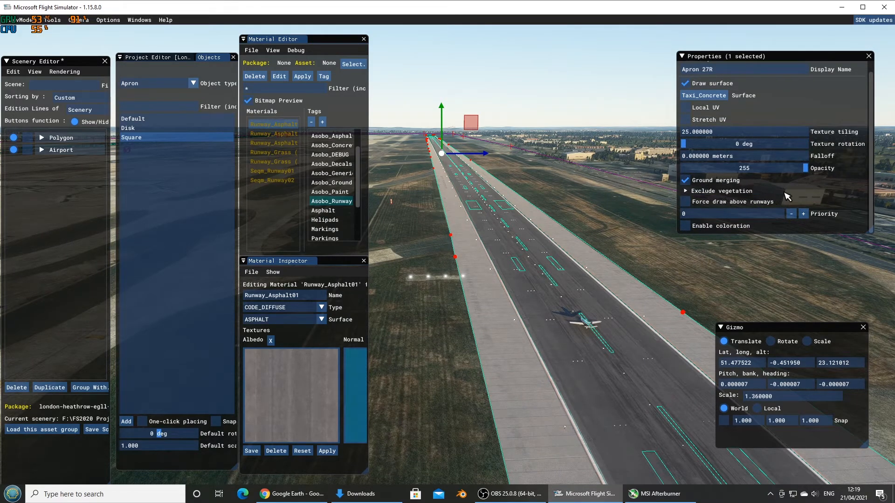
Enable Force draw above runways for the white rectangle apron (copy 18) marking beside the centreline
click(655, 462)
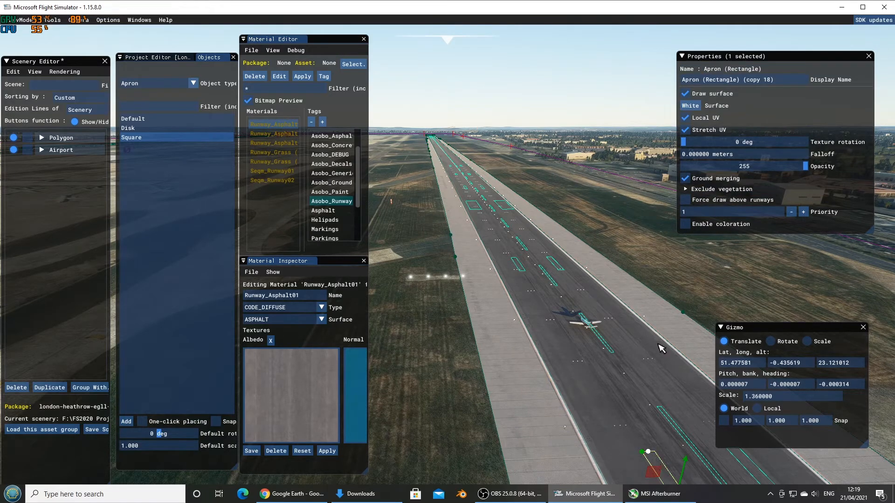
key(s)
key(d)
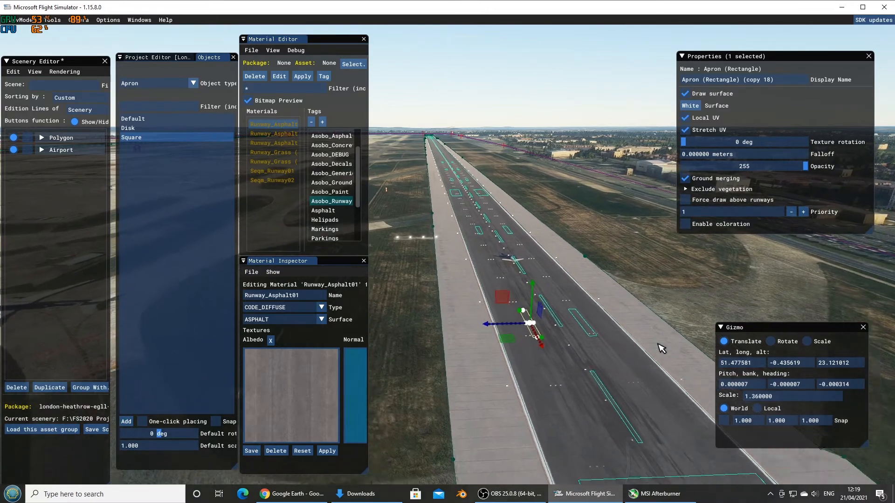
click(685, 201)
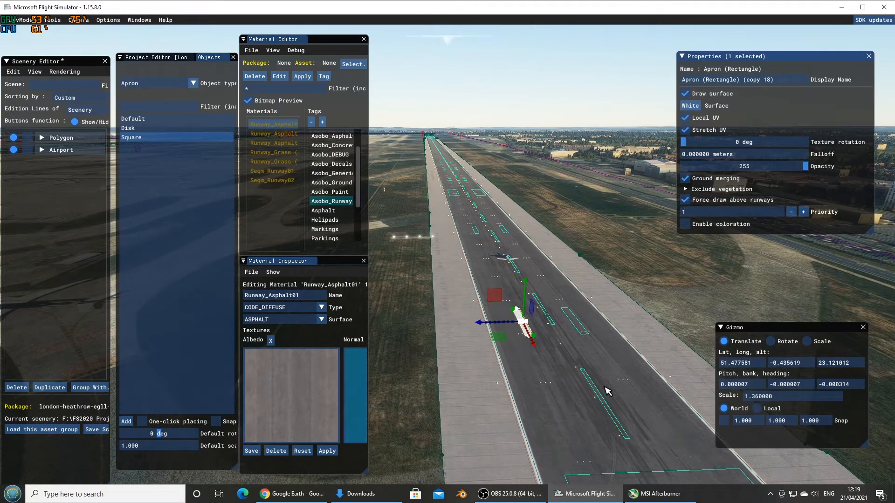
Select Runway 27 R again and follow it past the aircraft, examining the asphalt wear and the remaining marking outlines
click(622, 364)
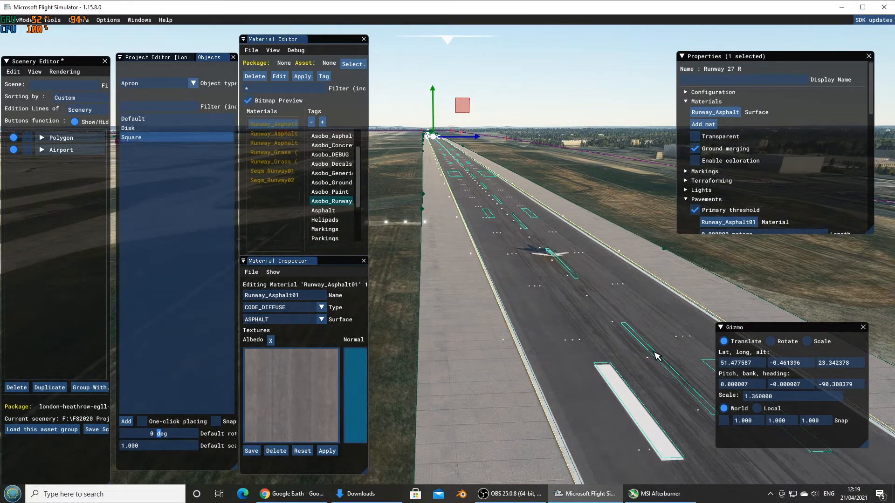
key(d)
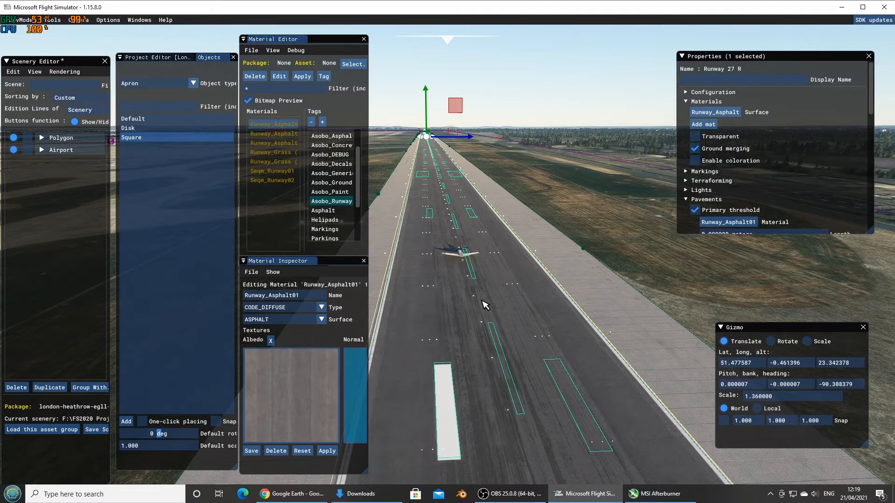
key(w)
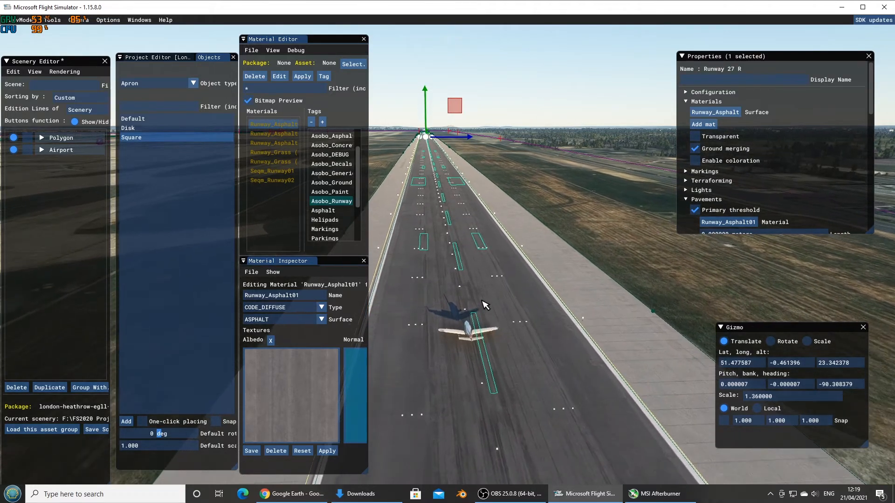
key(w)
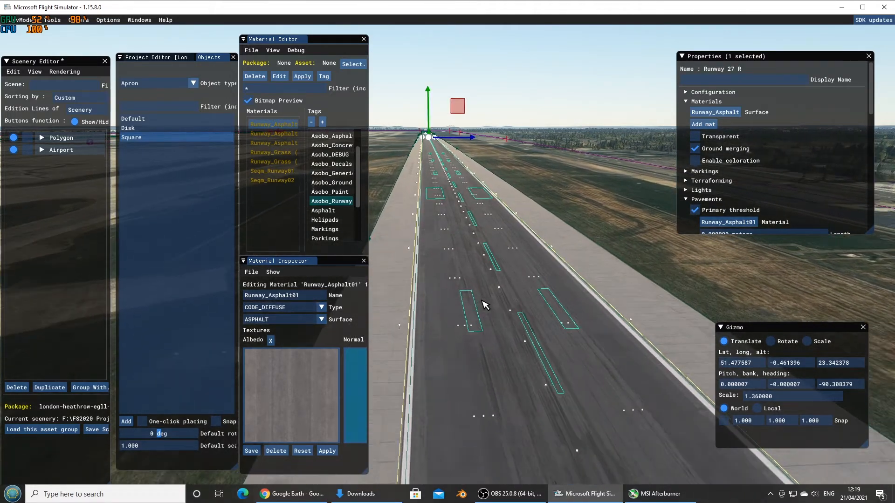
key(w)
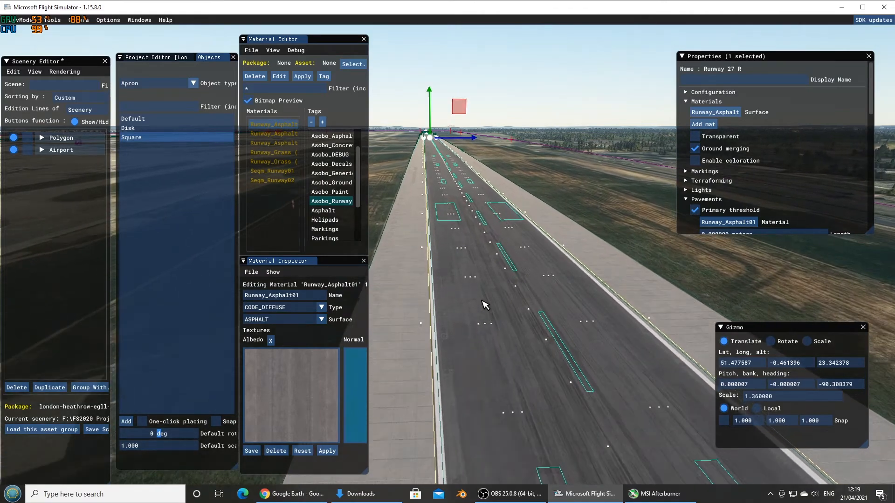
key(w)
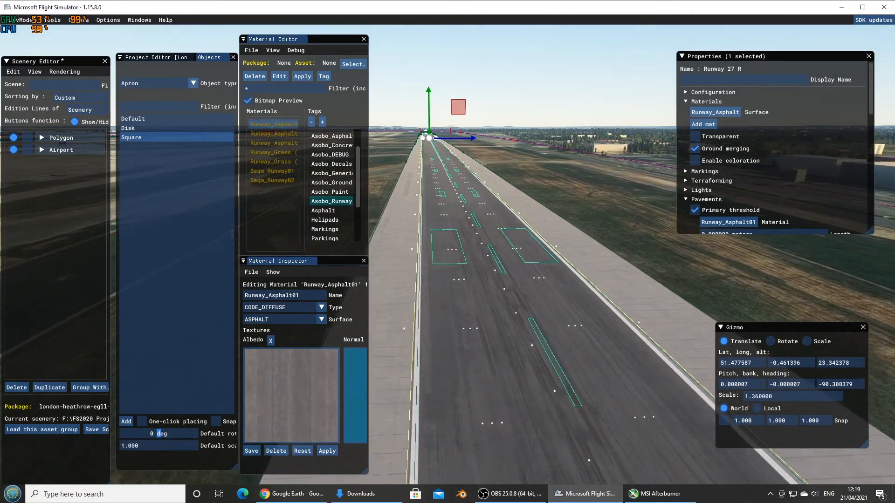
key(w)
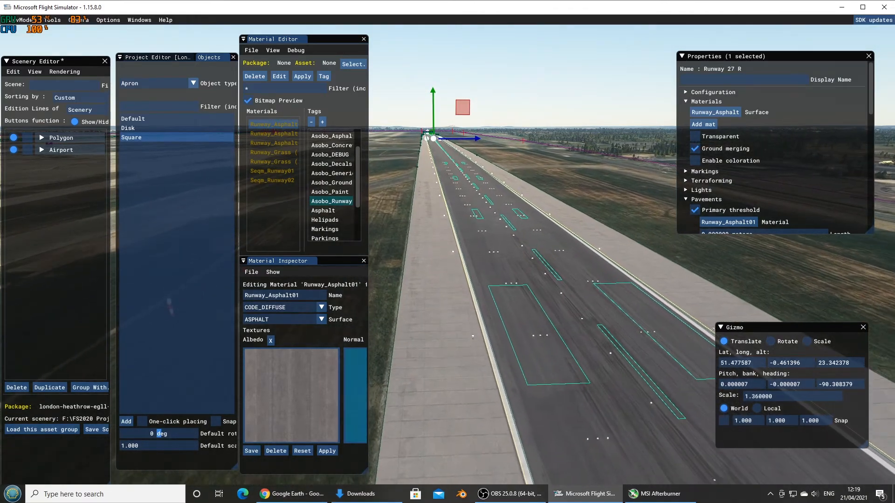
key(w)
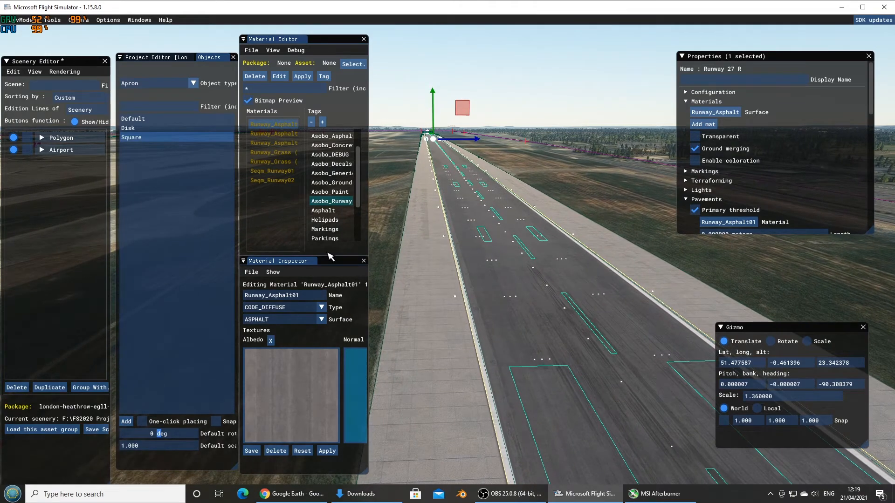
Sort the scenery objects by type and expand Airport EGLL down to its ApronRunwayMarkings group
click(89, 100)
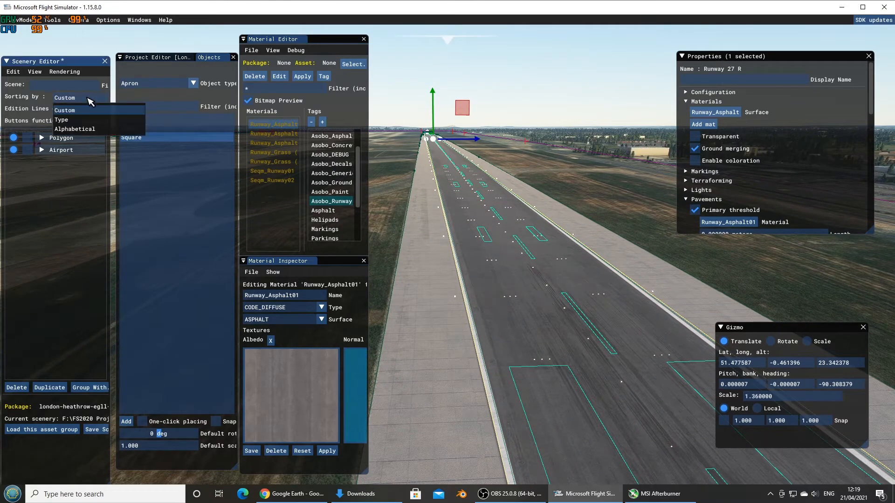
click(76, 120)
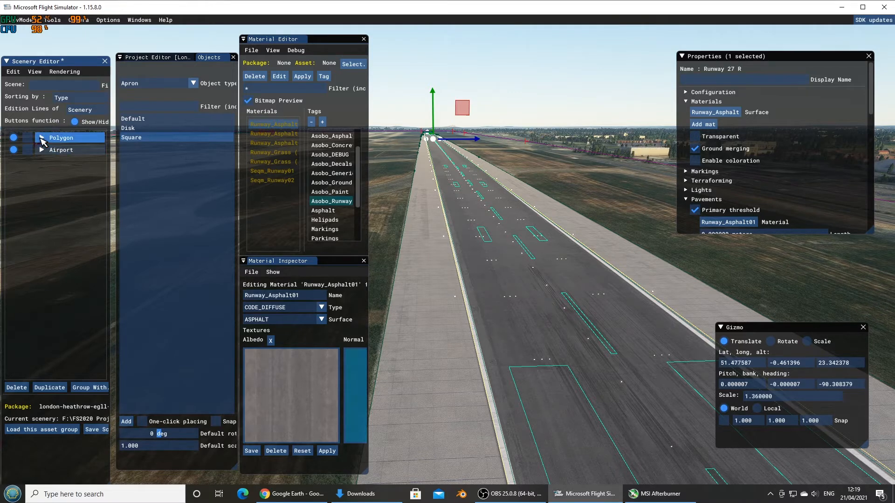
click(41, 139)
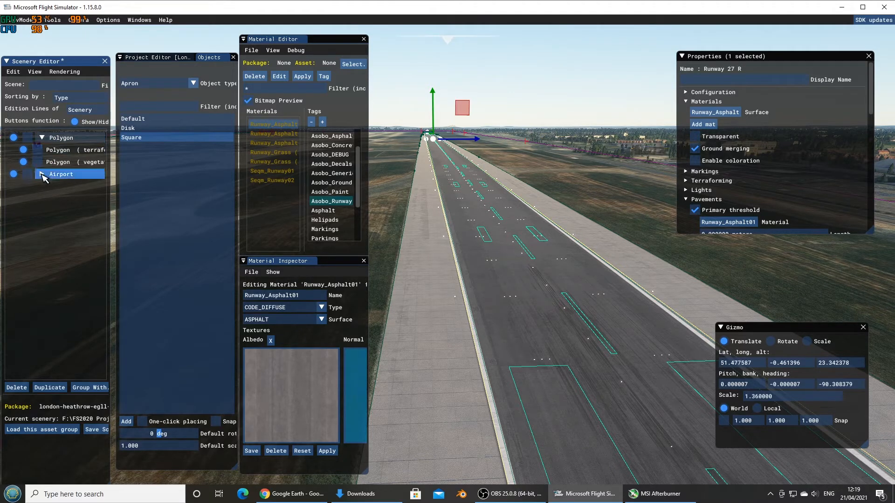
click(43, 174)
click(53, 186)
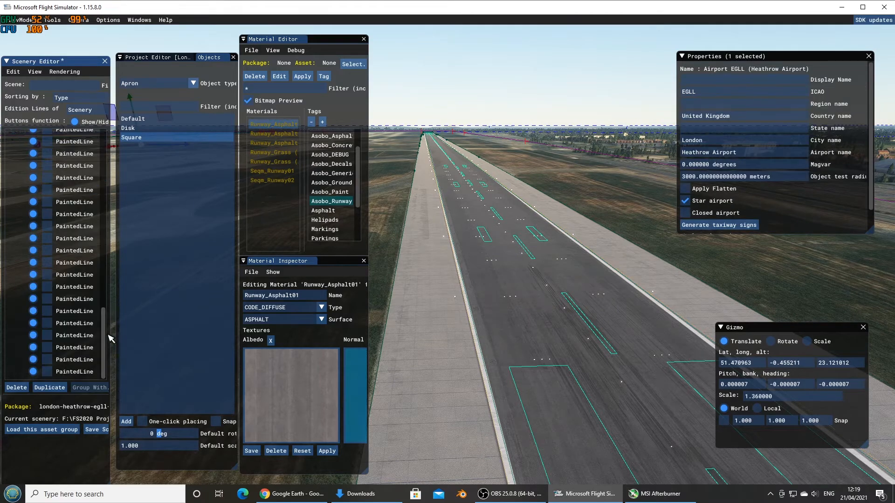
drag(106, 330, 100, 152)
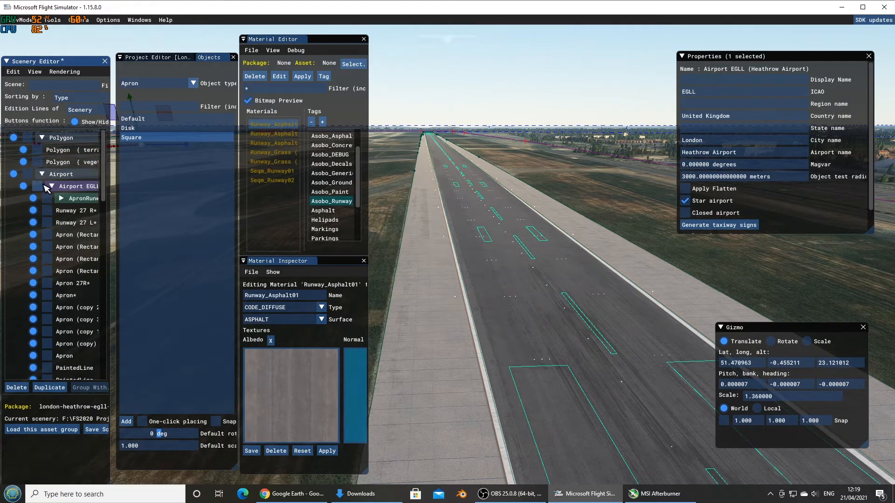
click(64, 199)
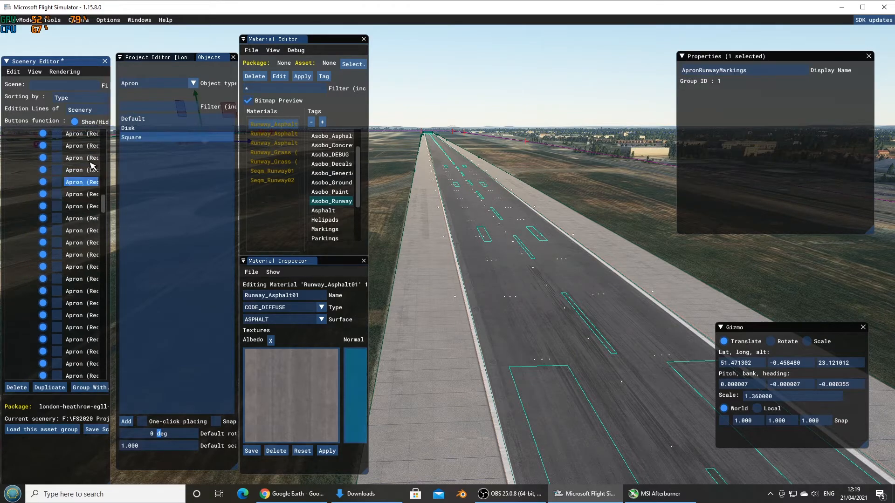
Select all the rectangle aprons in the ApronRunwayMarkings group together and enable Force draw above runways for them
drag(103, 208, 107, 134)
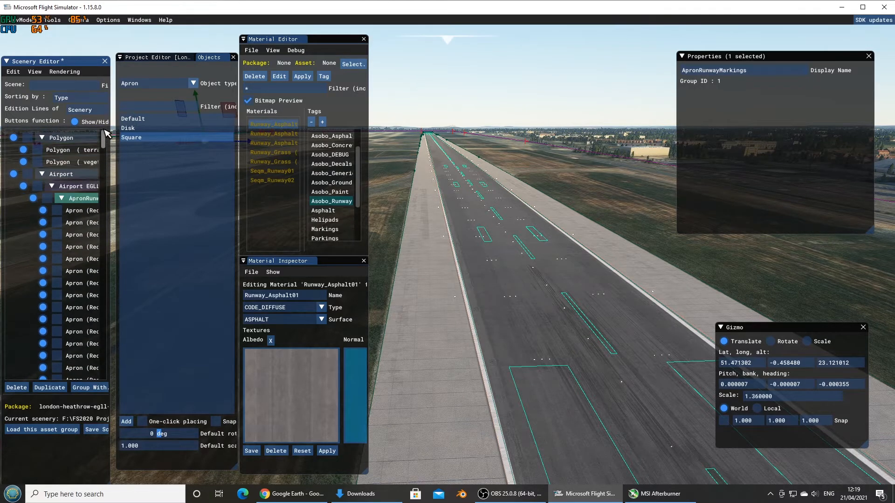
click(78, 211)
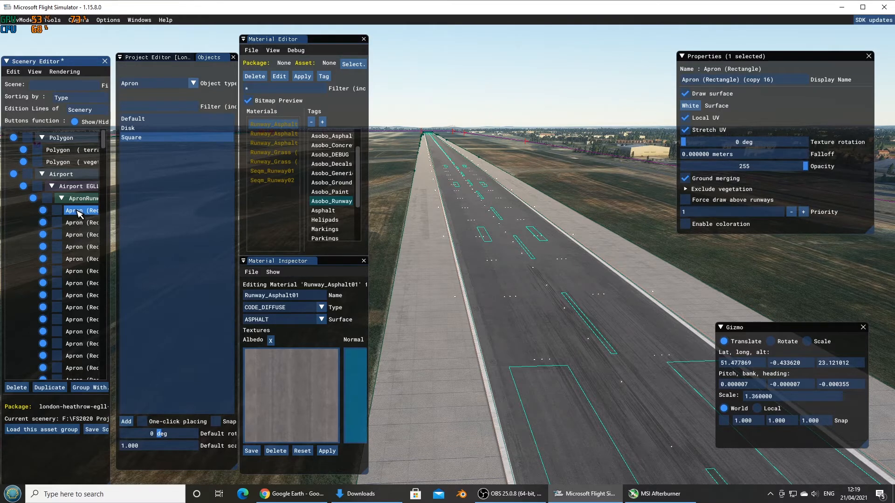
scroll(91, 265, down, 3)
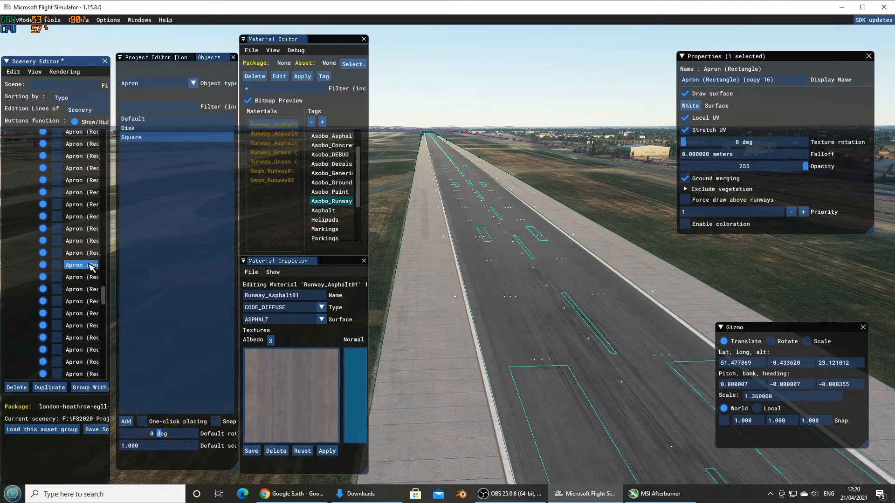
scroll(92, 267, down, 3)
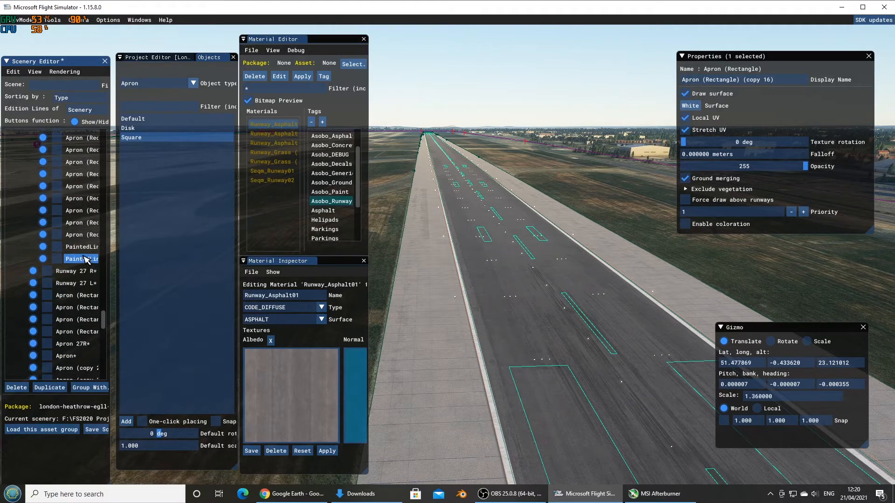
click(79, 235)
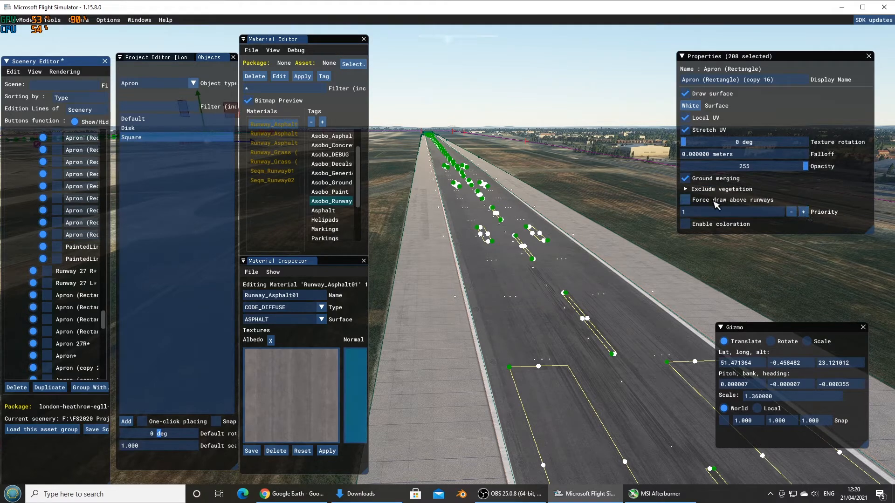
click(685, 200)
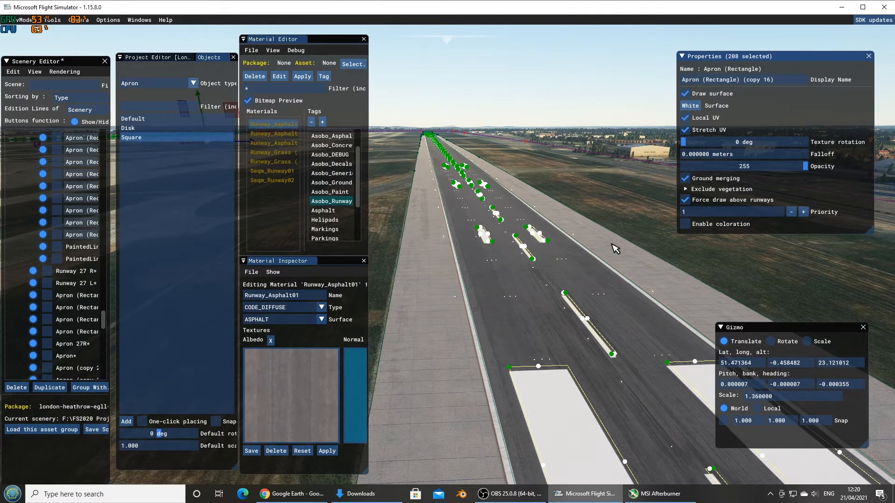
click(611, 234)
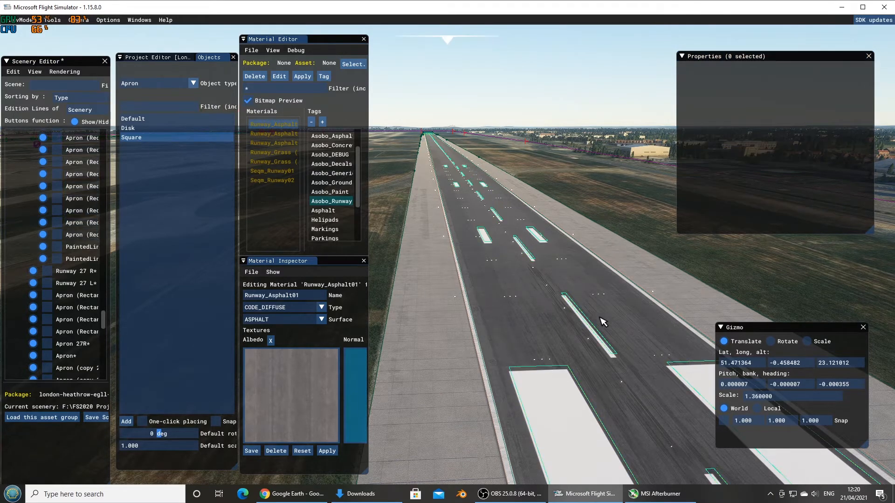
Examine the white touchdown-zone and centreline markings along Runway 27R from above
key(s)
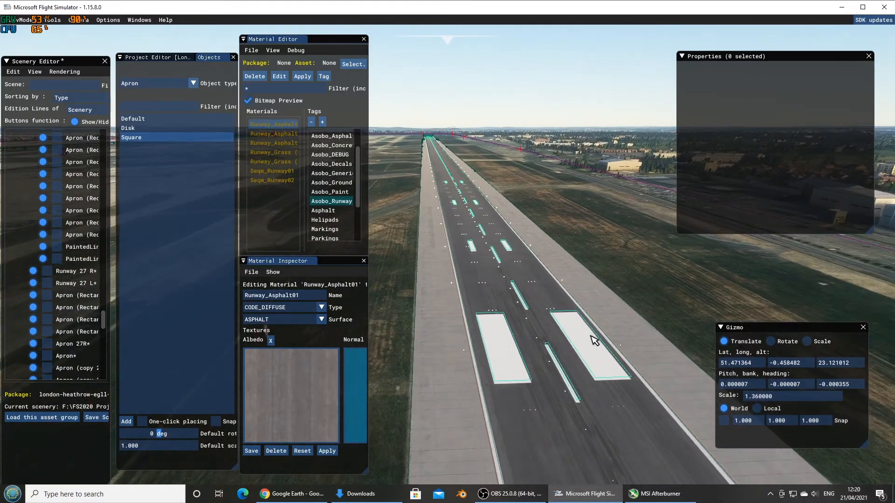
key(s)
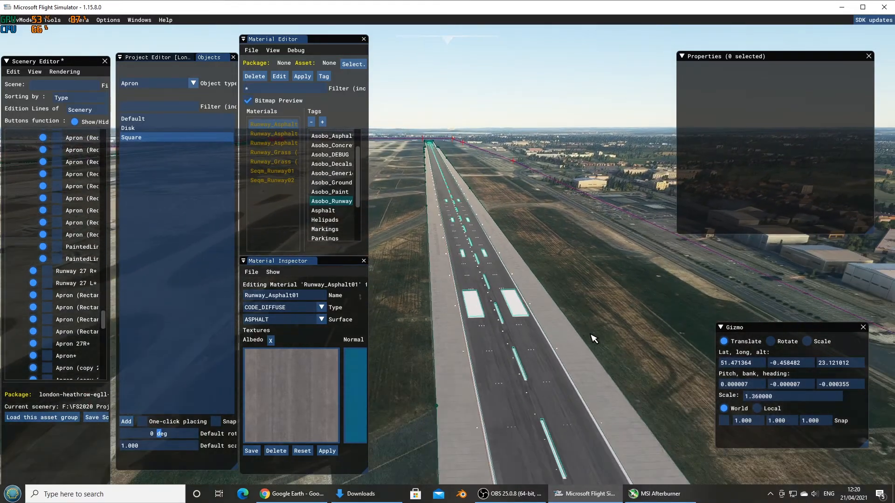
key(s)
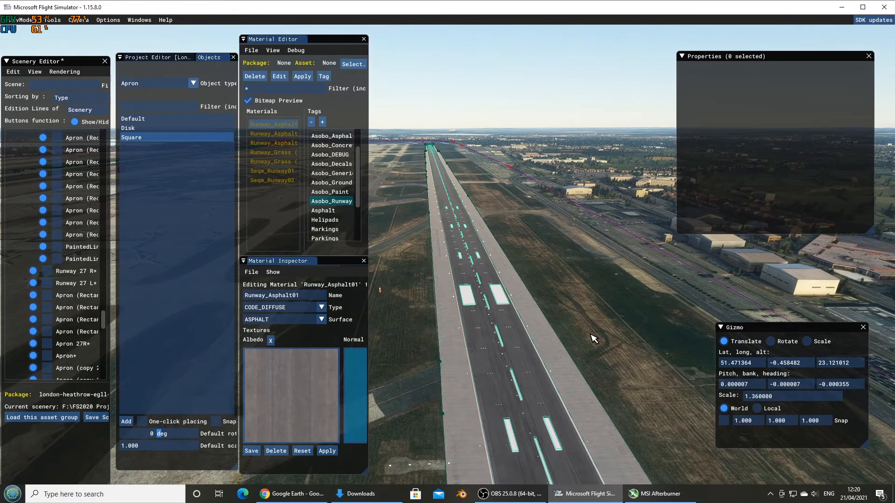
key(s)
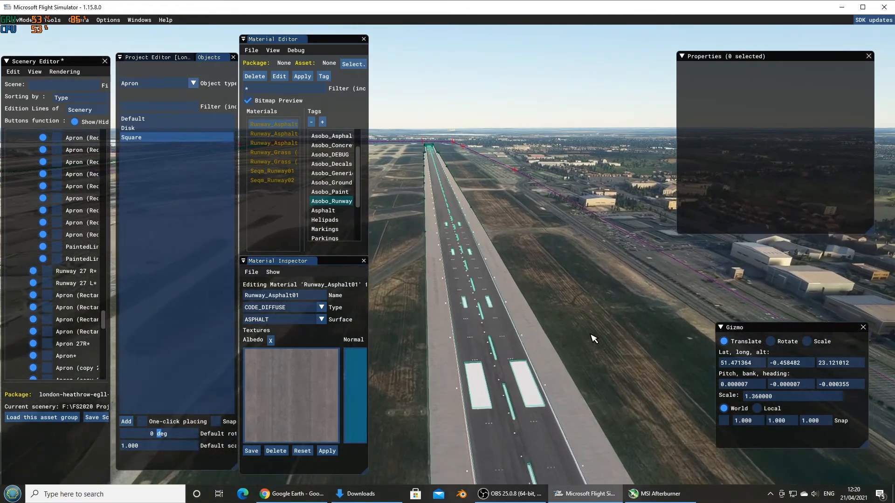
key(s)
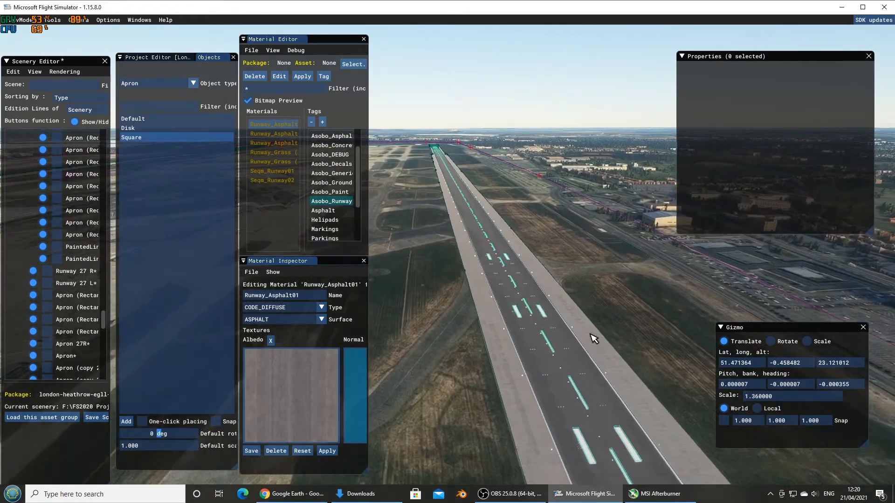
key(s)
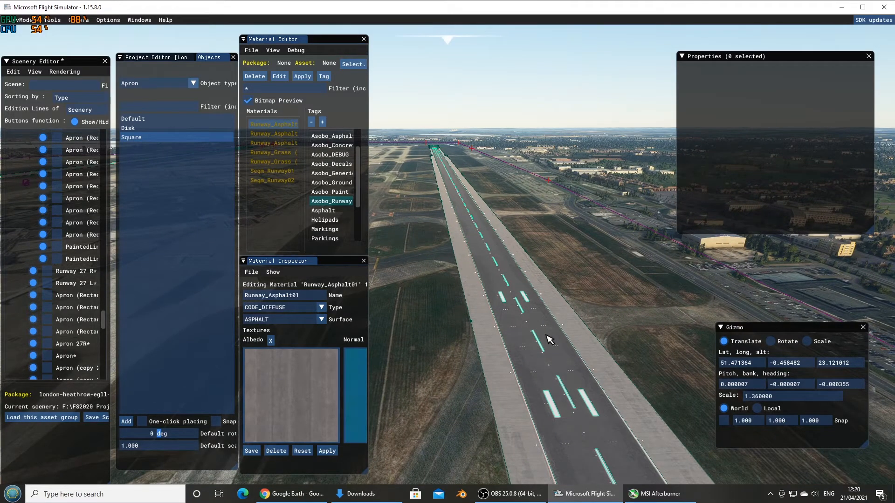
key(w)
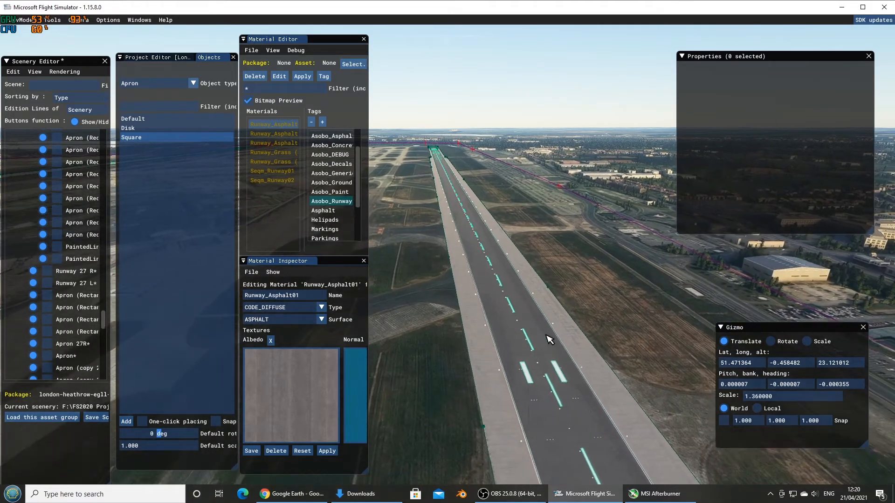
key(w)
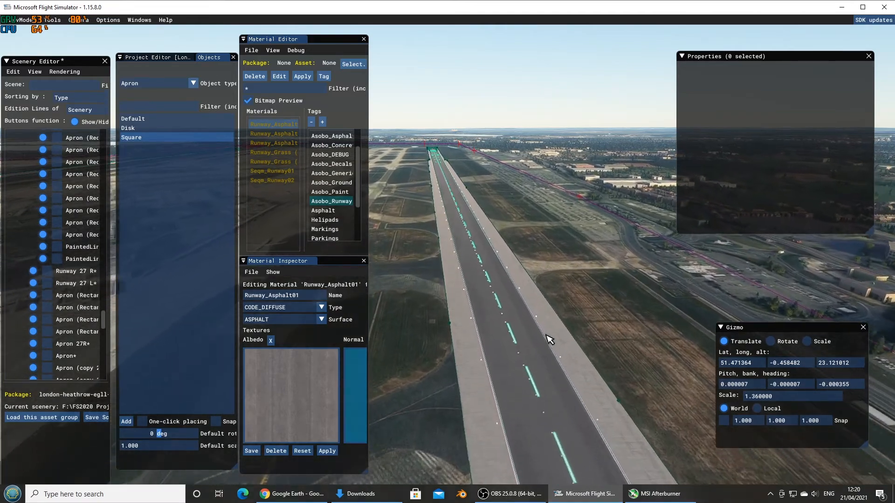
key(w)
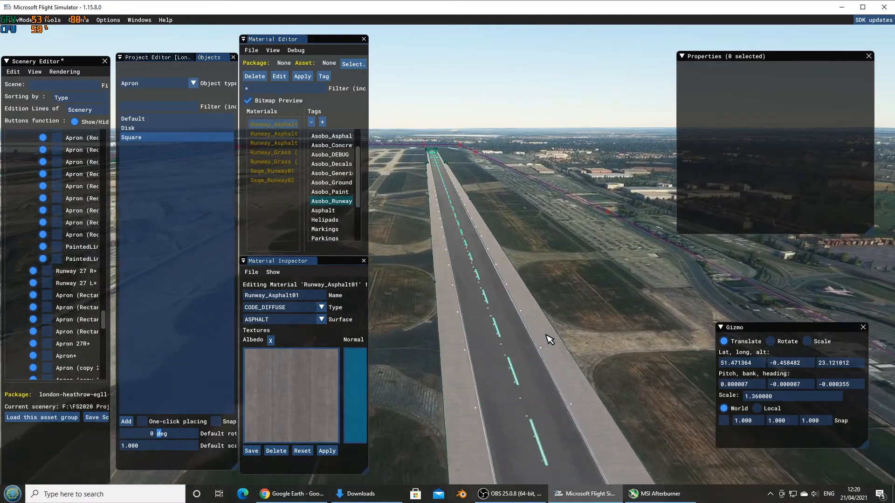
key(w)
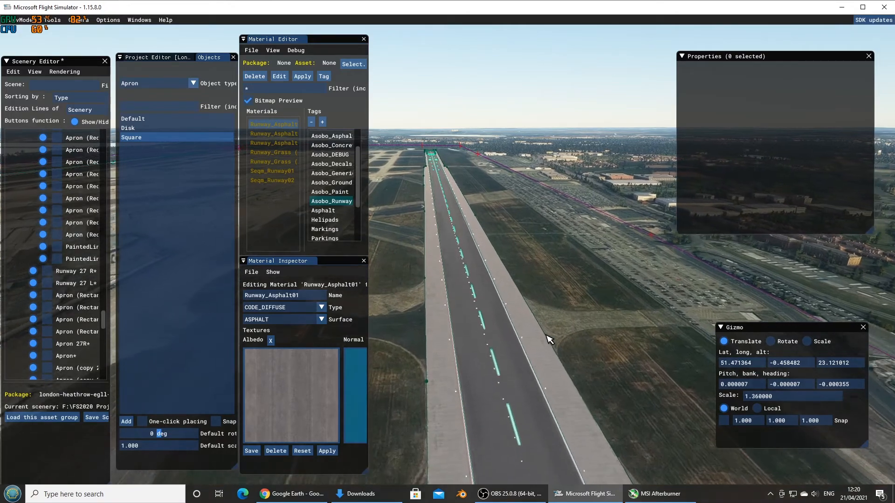
key(w)
key(a)
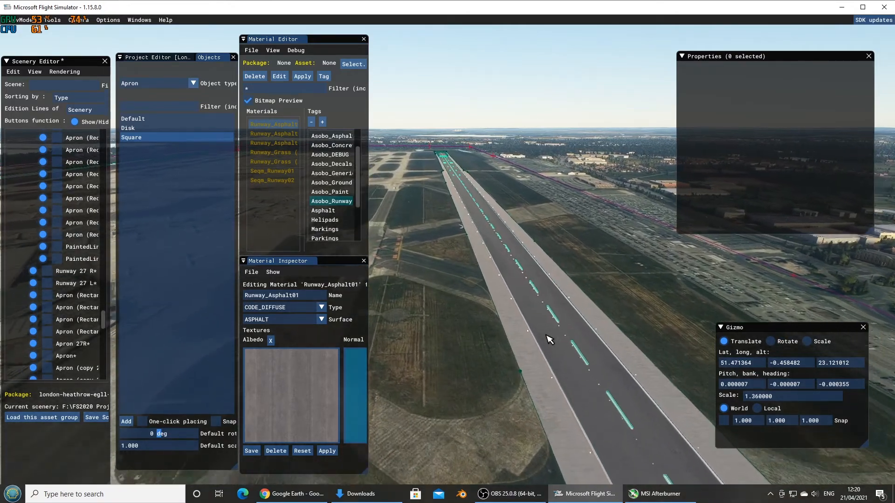
key(w)
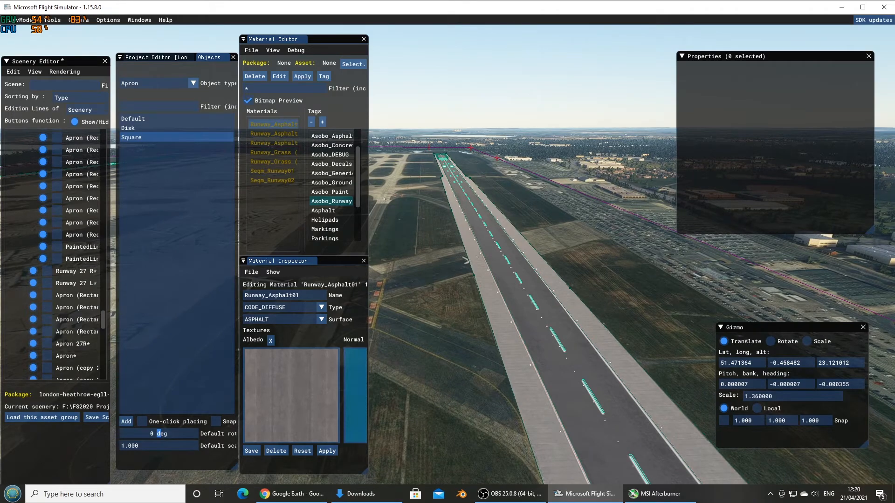
Examine the runway markings from the side, past the taxiways and parked aircraft to the 09L threshold
right_drag(505, 267, 606, 366)
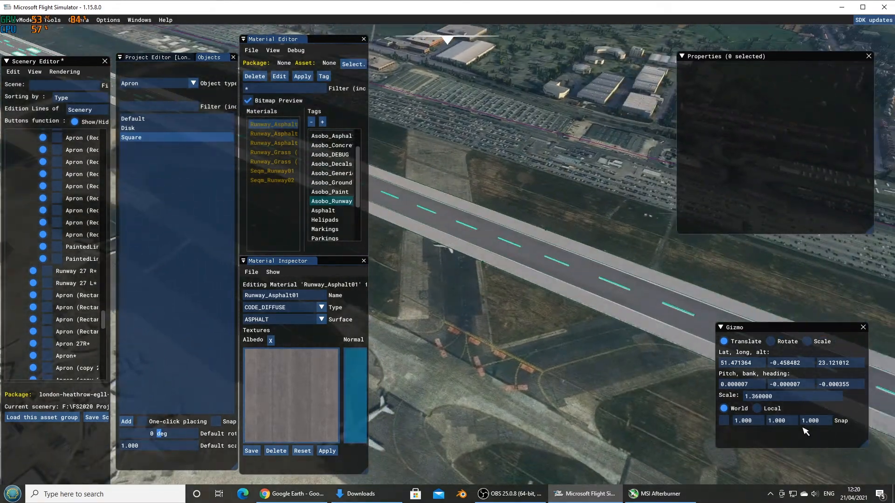
key(a)
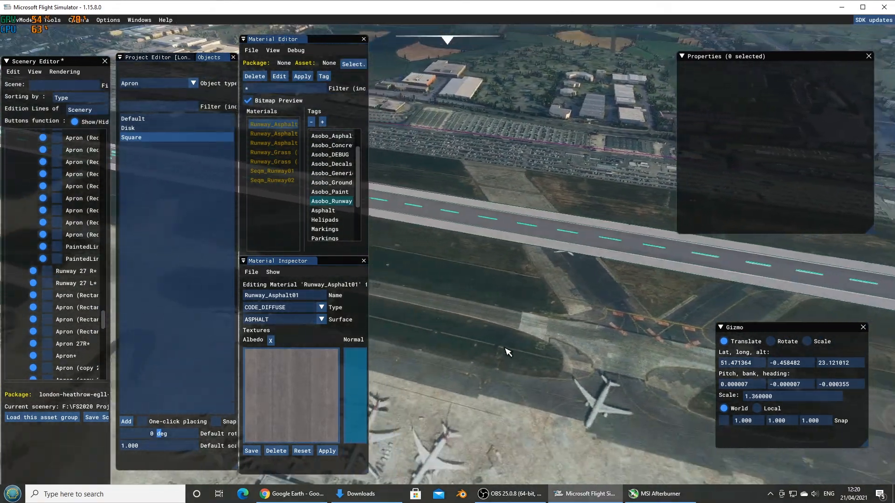
key(a)
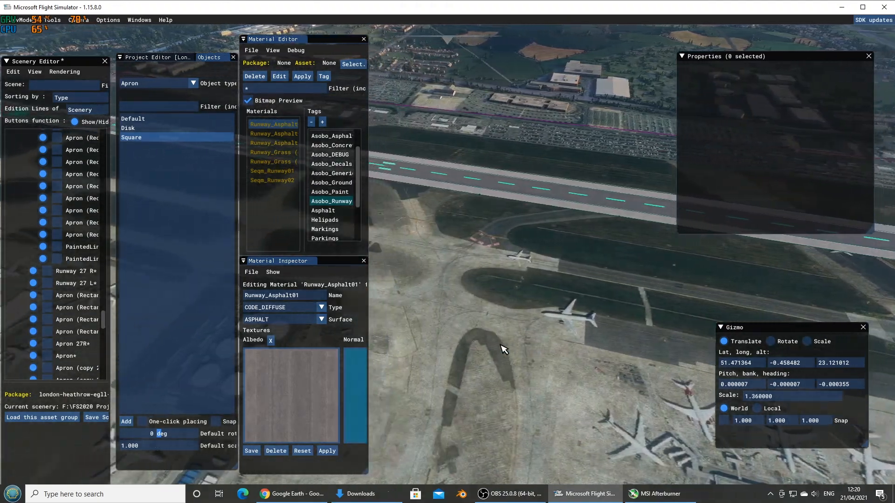
key(a)
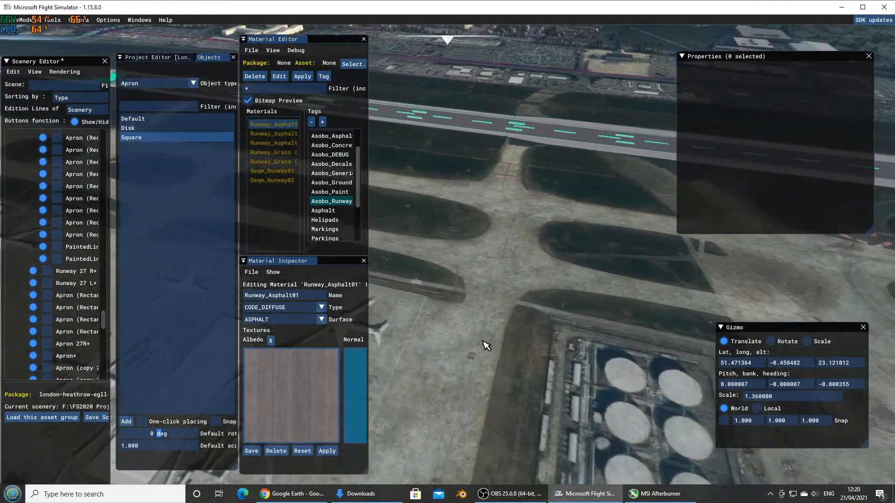
key(w)
key(w)
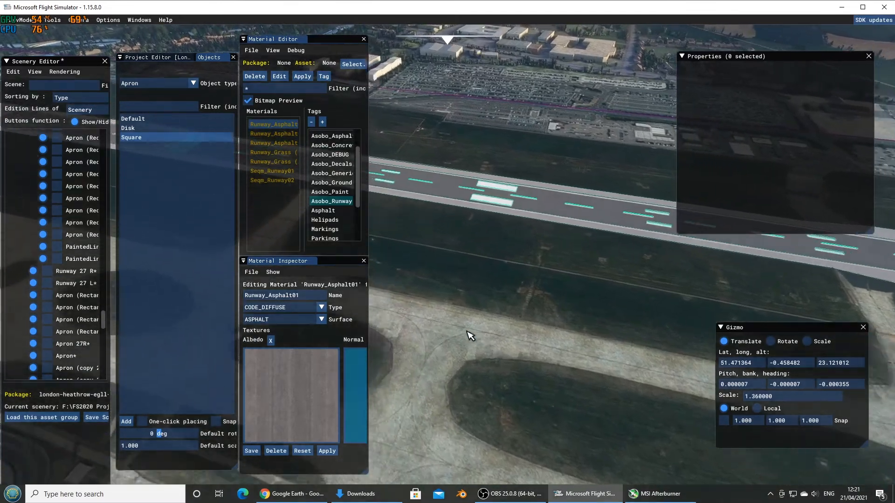
key(a)
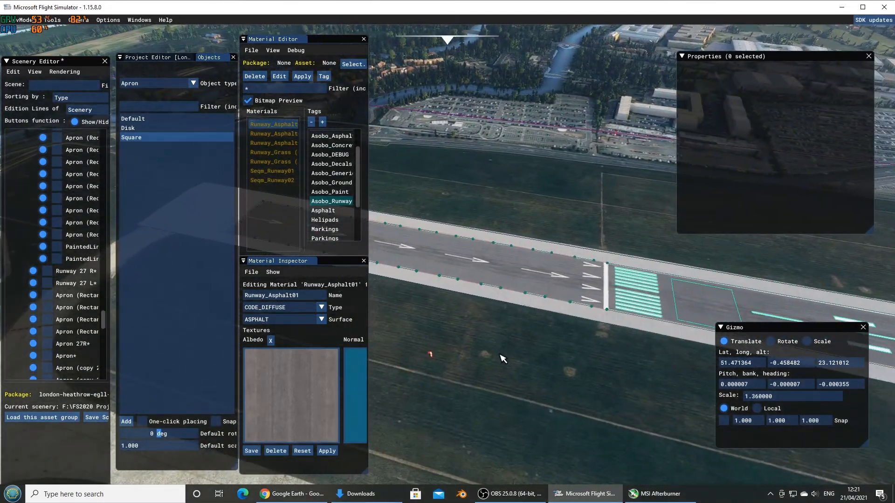
Enable Force draw above runways for the 09L number apron beyond the threshold stripes
right_drag(466, 342, 565, 370)
key(w)
key(d)
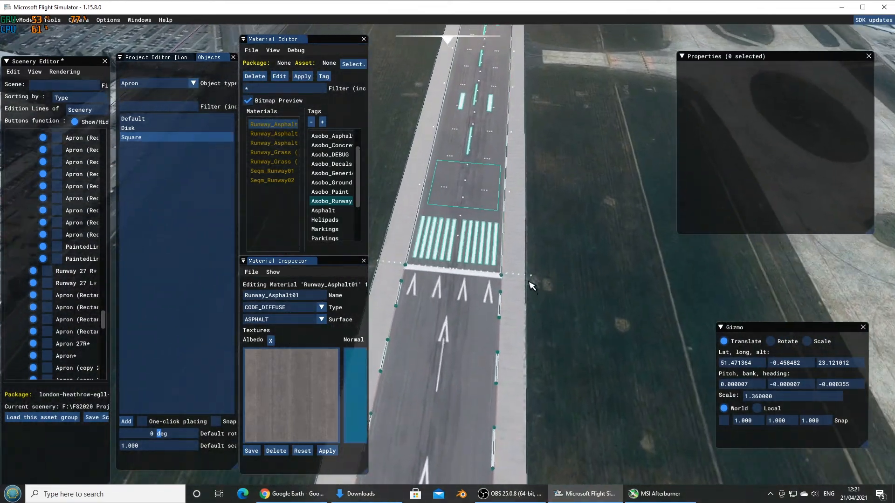
click(497, 240)
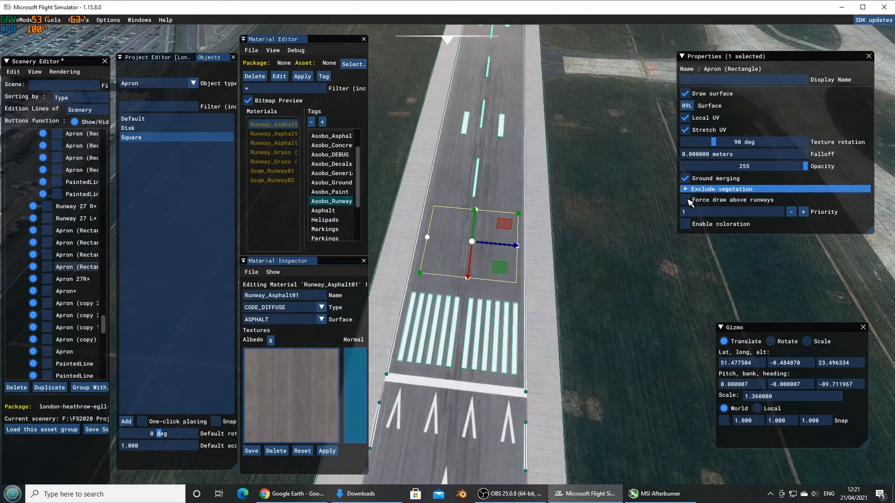
key(s)
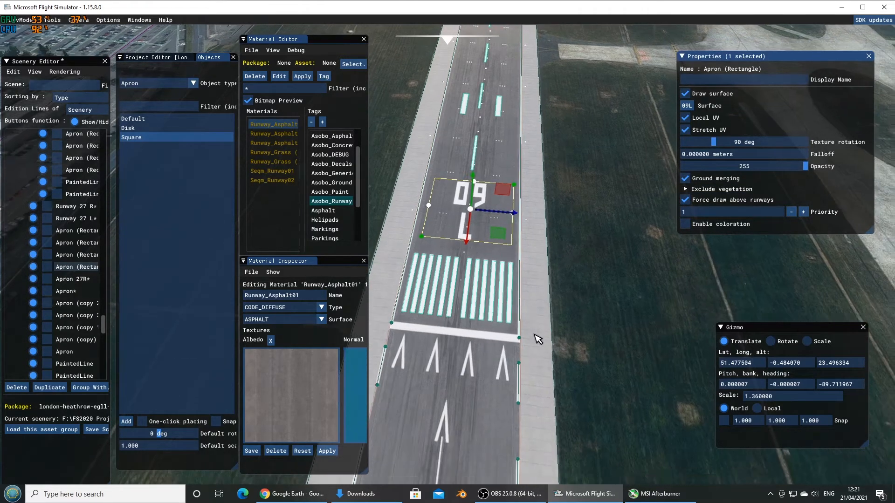
key(s)
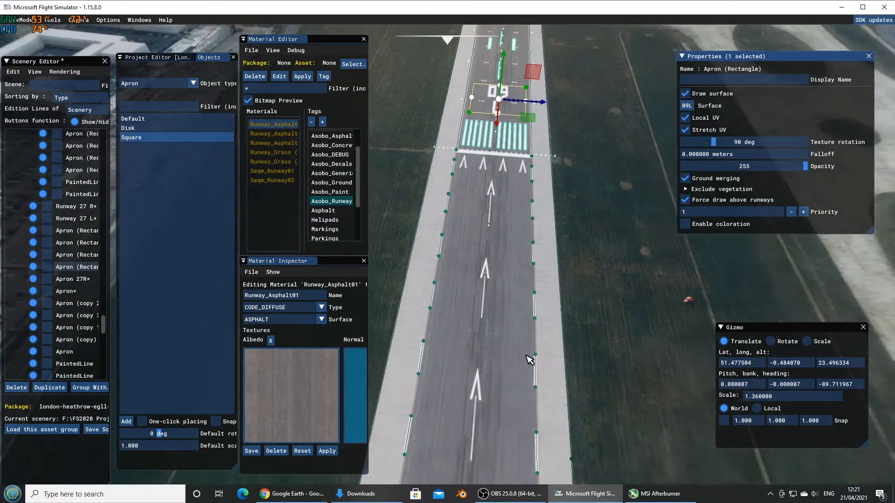
Select Runway 27R, bring its Pavements settings into view and list the Asobo_Concrete materials
key(w)
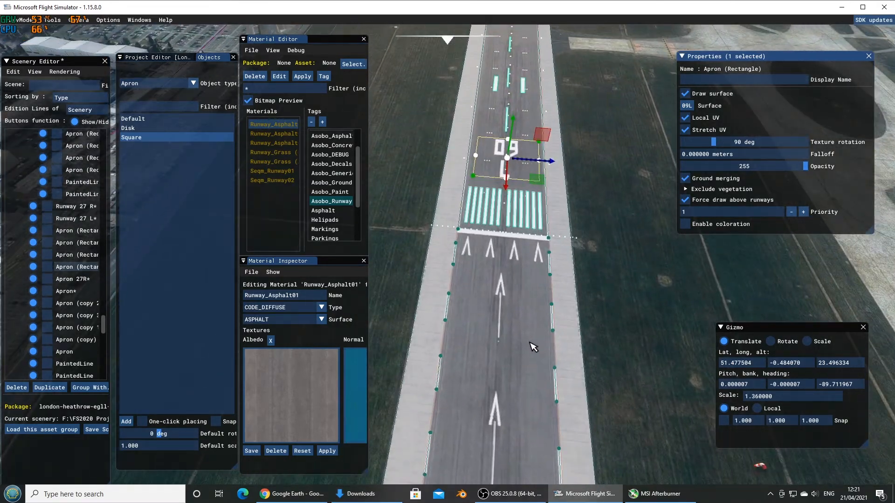
click(533, 344)
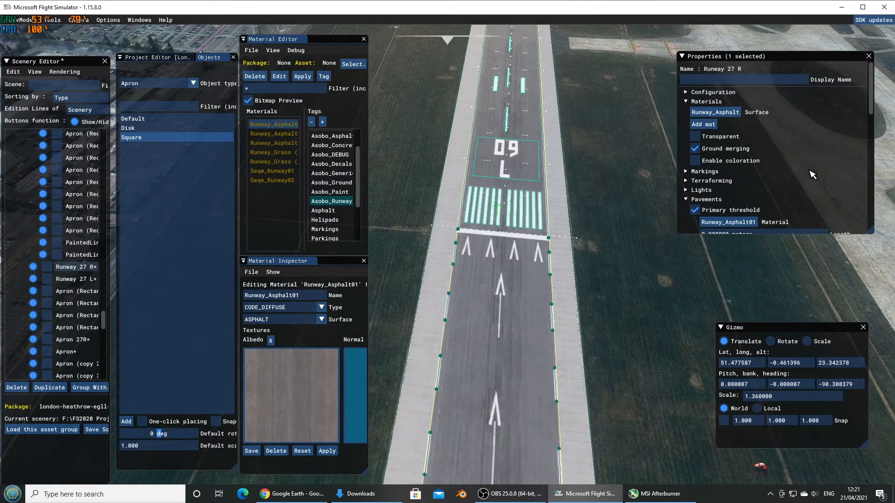
scroll(816, 169, down, 2)
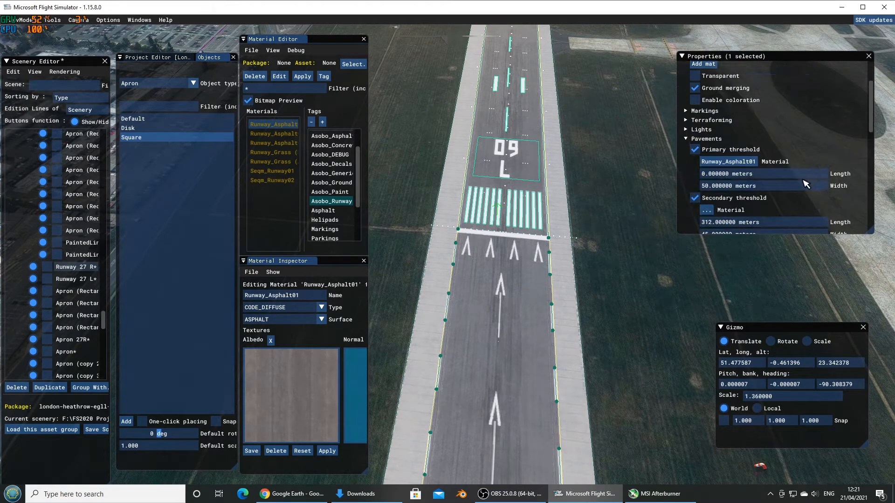
mouse_move(281, 139)
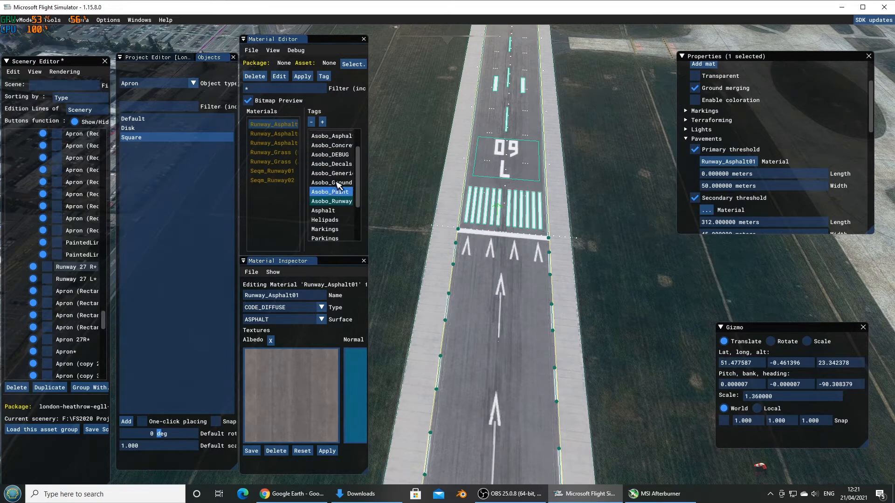
click(332, 145)
Switch to Google Earth and examine the pavement, arrows and edge markings of the displaced section before the 09L threshold
click(319, 501)
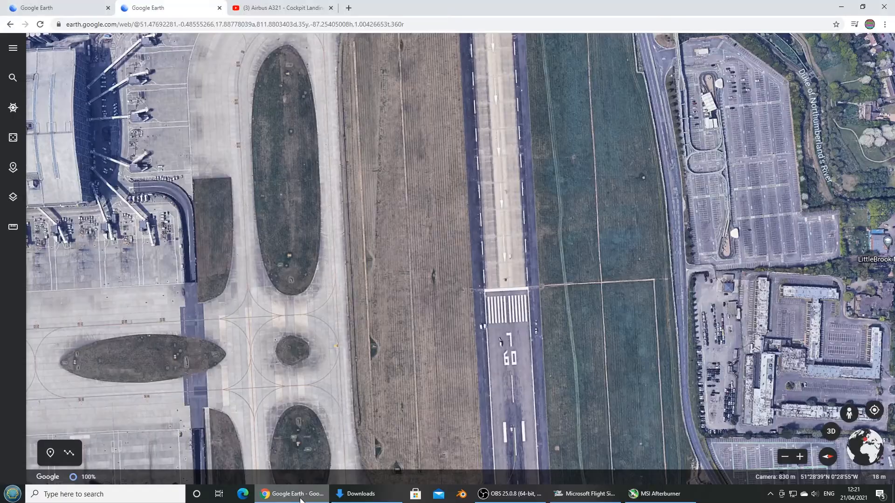
scroll(350, 364, down, 4)
middle_drag(353, 361, 788, 403)
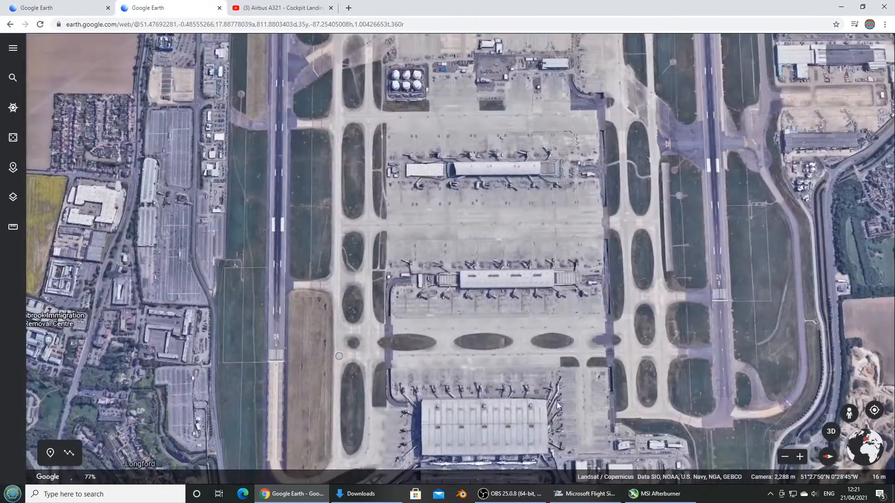
drag(489, 343, 579, 239)
scroll(506, 237, up, 4)
scroll(505, 236, up, 3)
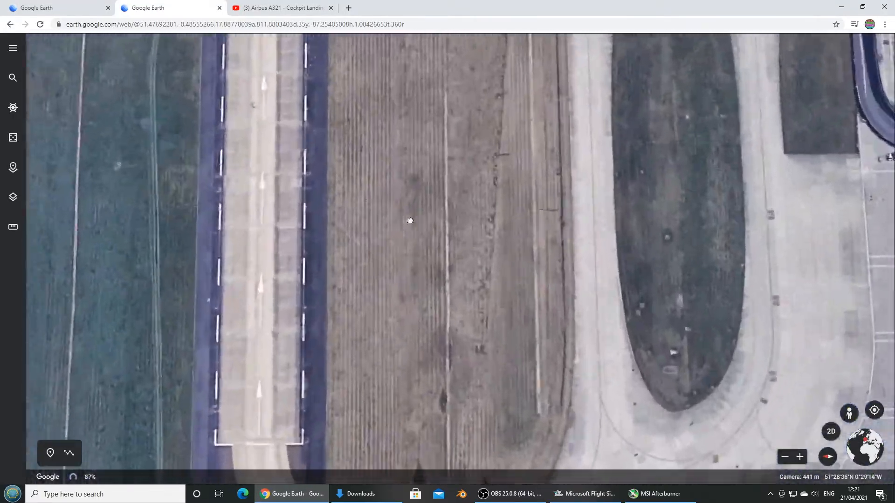
drag(401, 218, 611, 377)
scroll(514, 336, up, 3)
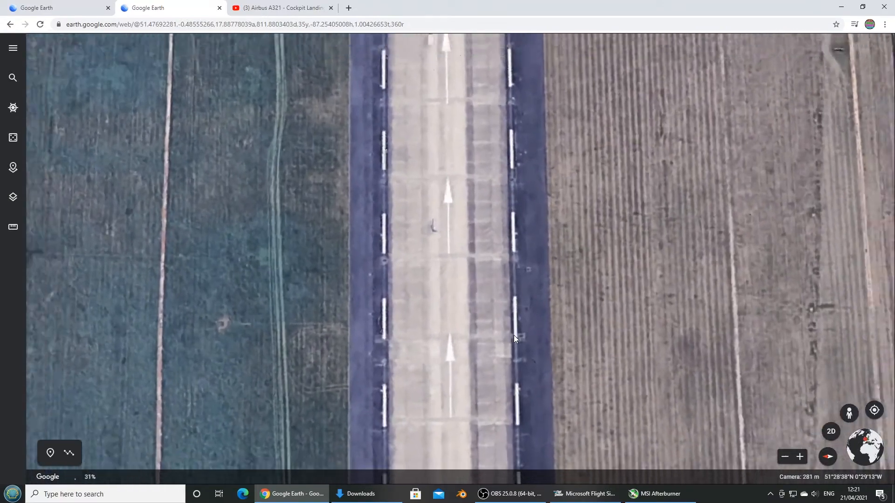
scroll(514, 335, down, 2)
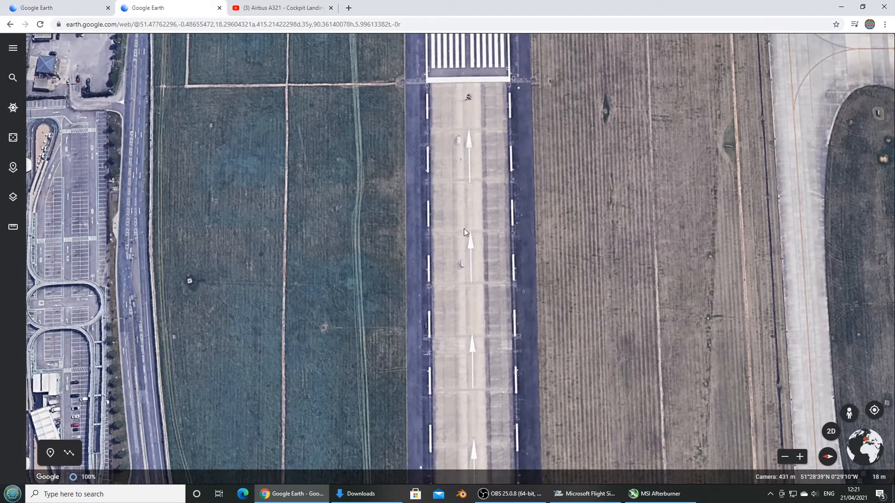
scroll(486, 270, down, 3)
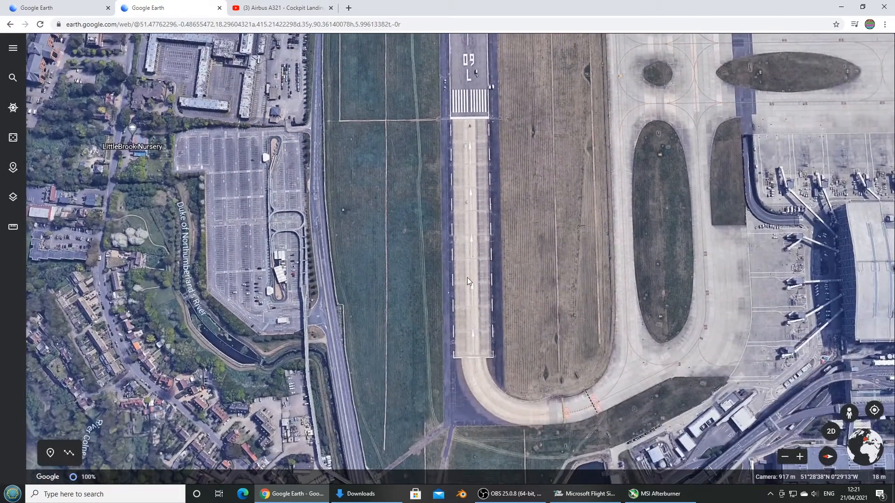
scroll(467, 267, up, 2)
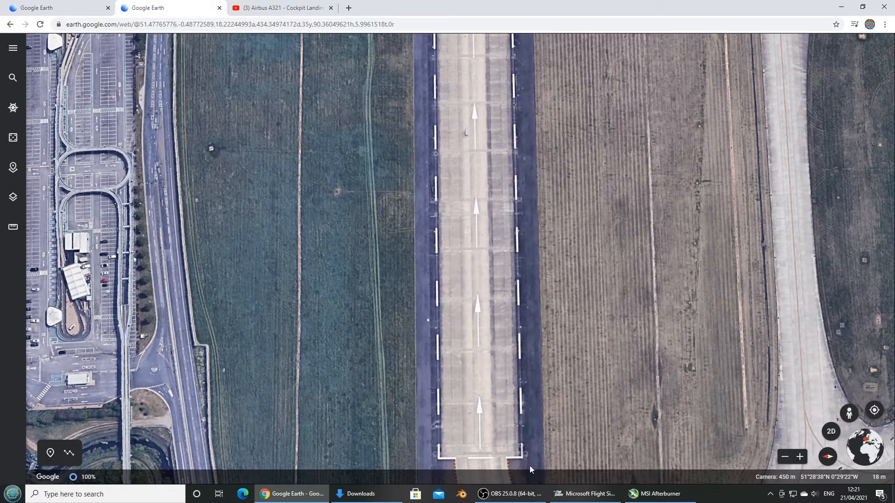
Return to Flight Simulator and assign the Tile_Concrete06_Dirt material to Runway 27R's primary and secondary threshold pavements
click(585, 495)
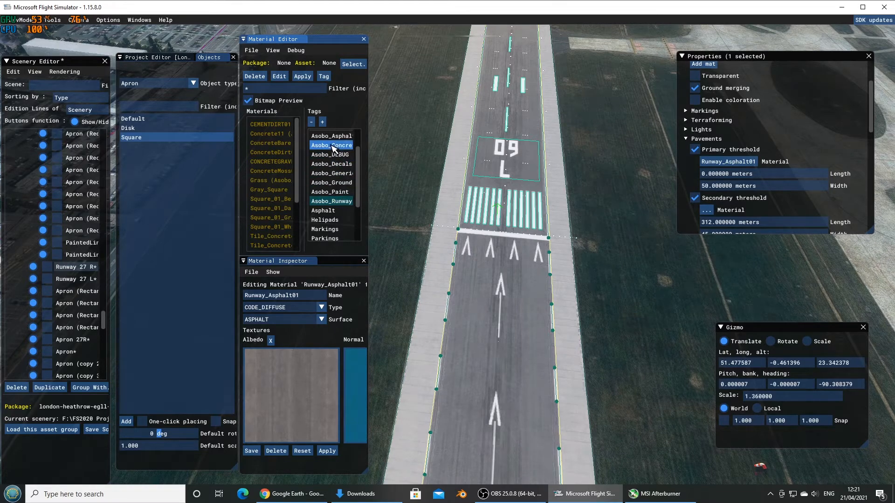
mouse_move(265, 135)
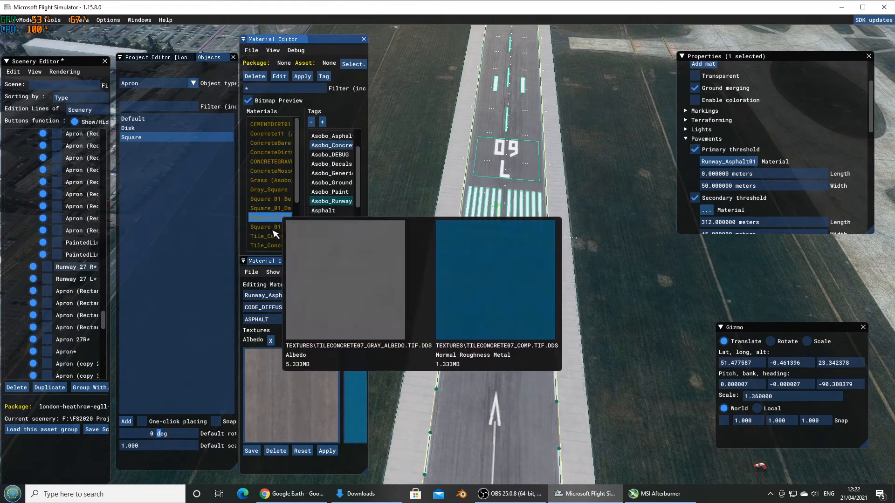
scroll(275, 228, down, 2)
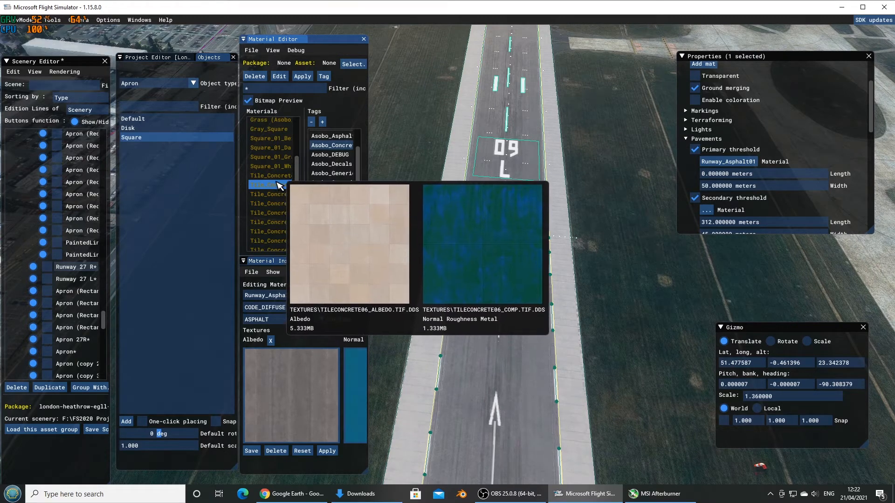
scroll(278, 186, down, 1)
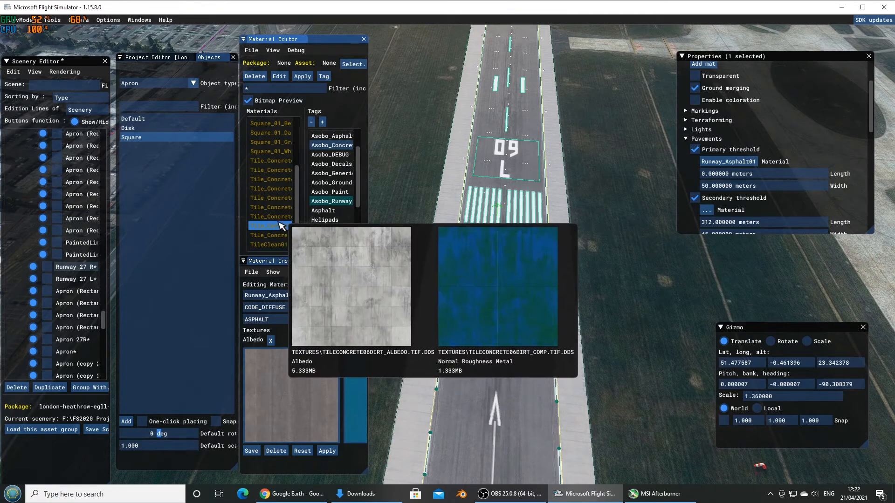
click(276, 171)
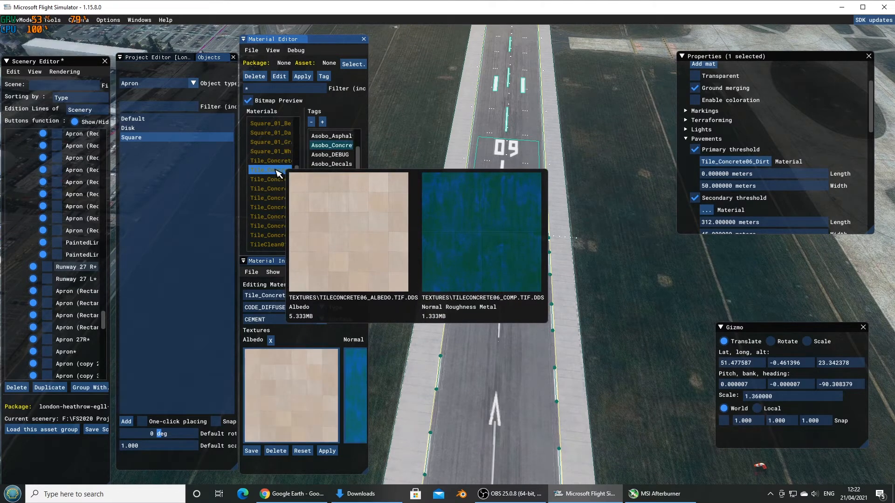
drag(326, 156, 711, 212)
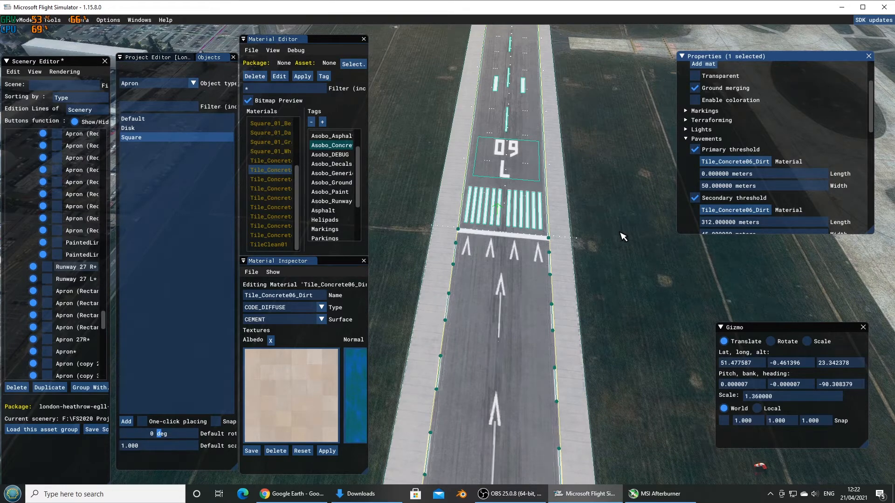
Disable the Primary threshold pavement of Runway 27R and review the runway's remaining material and pavement settings
click(695, 150)
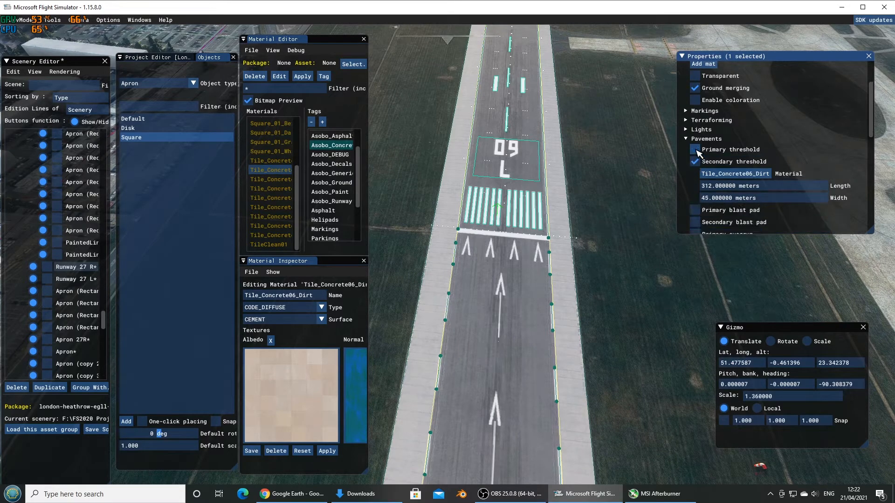
scroll(819, 172, down, 2)
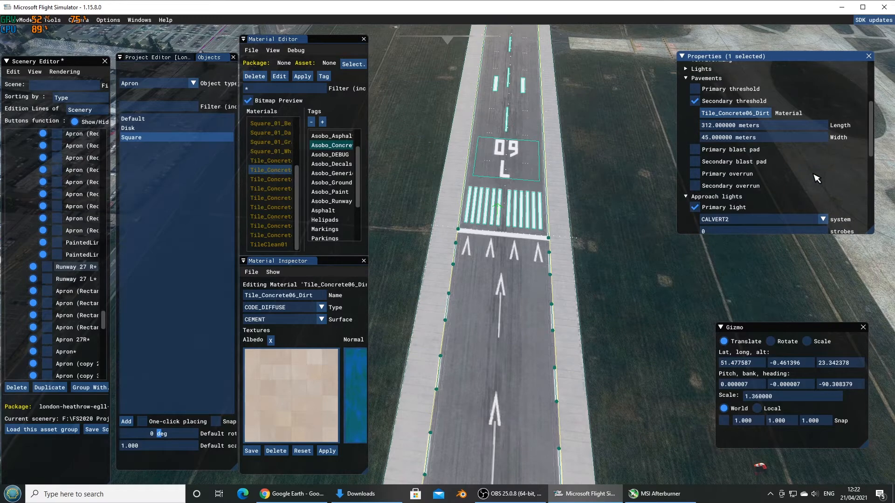
scroll(815, 179, up, 4)
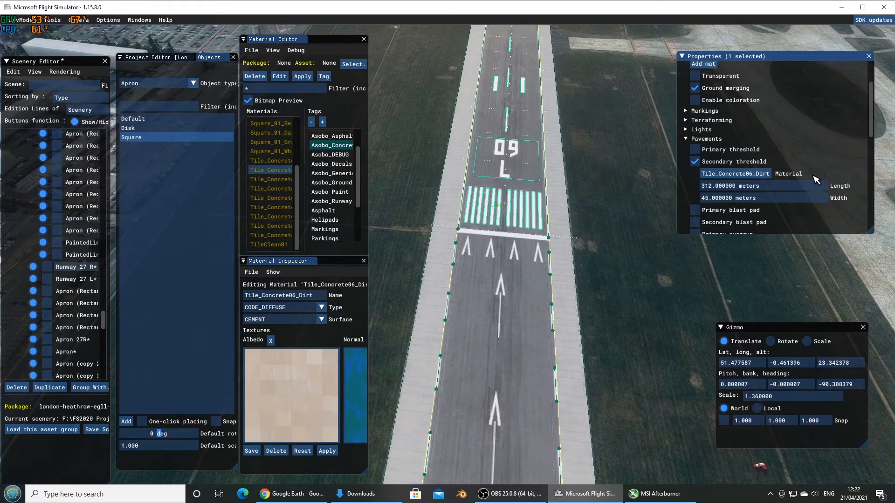
click(535, 112)
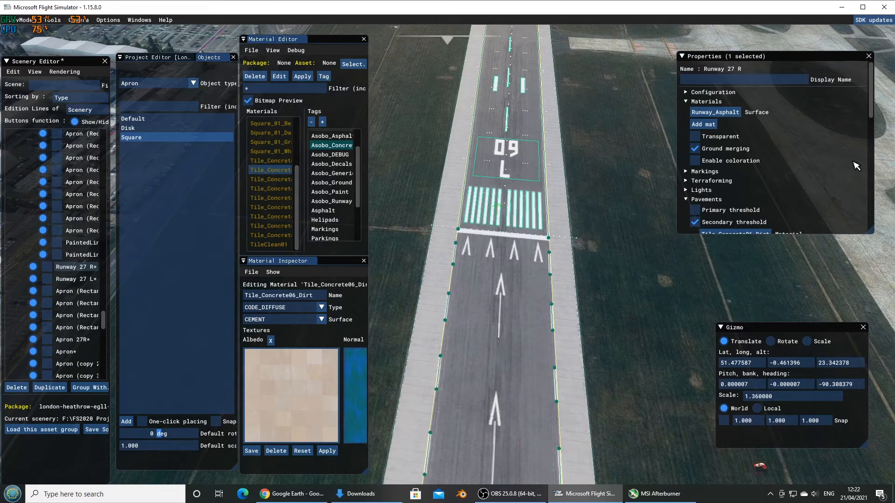
scroll(833, 166, down, 2)
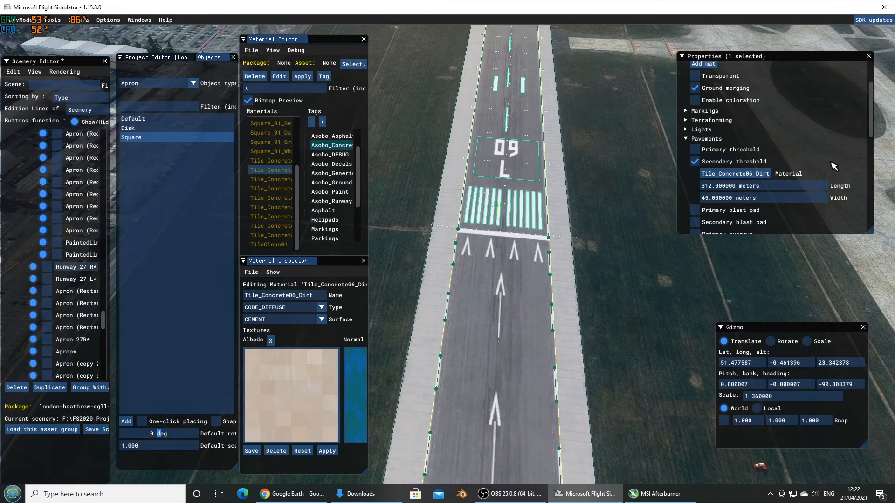
Examine the 09L displaced threshold area from high above and compare it with the parallel runway's end
scroll(569, 273, down, 10)
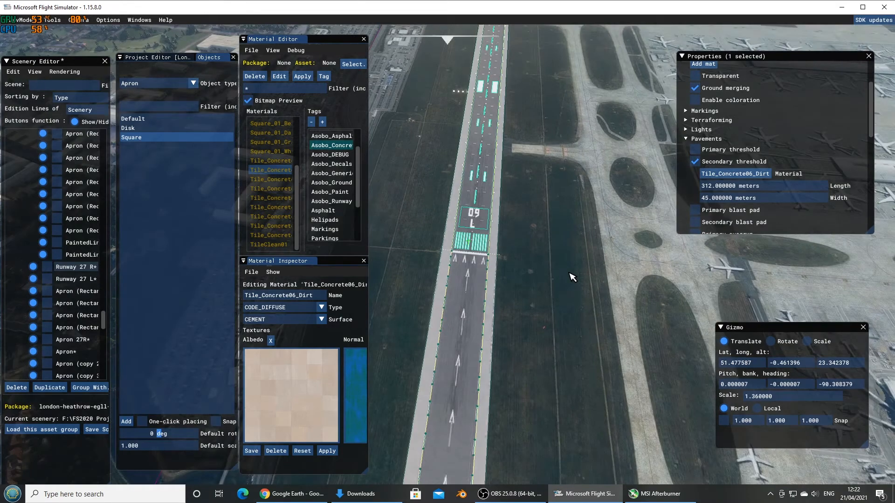
scroll(824, 141, up, 3)
scroll(788, 180, down, 3)
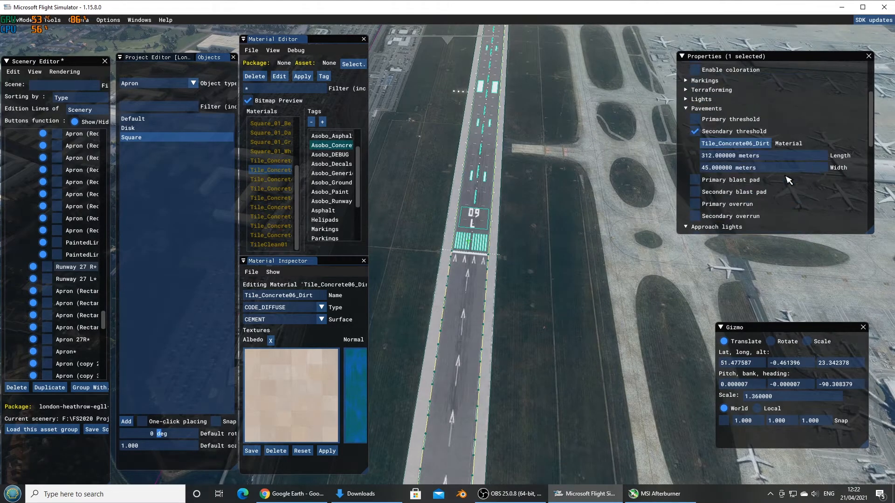
scroll(599, 277, down, 10)
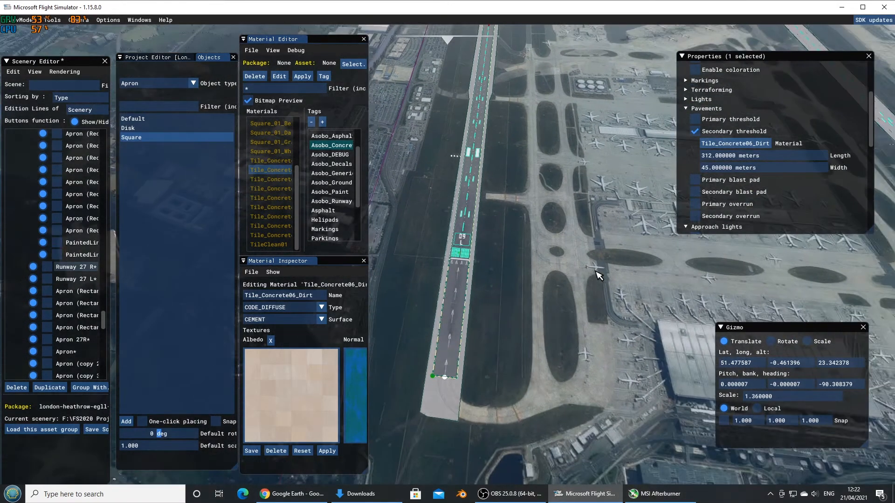
scroll(599, 277, down, 5)
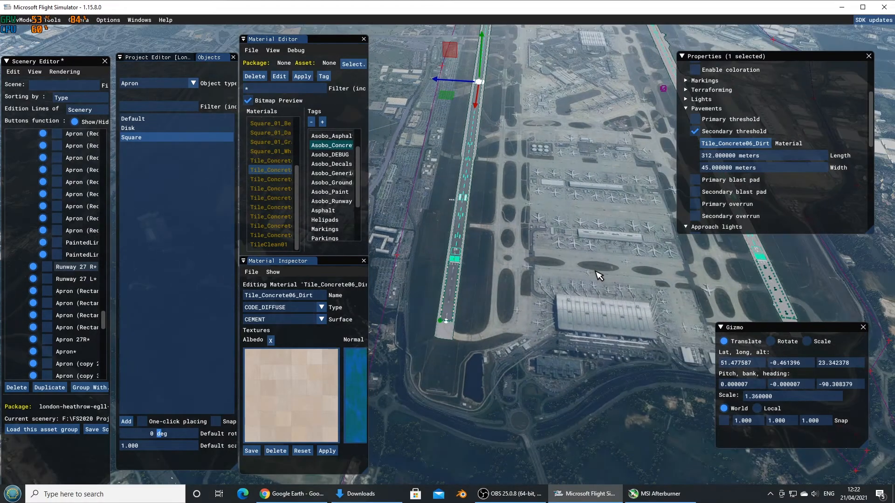
scroll(599, 277, down, 3)
scroll(631, 280, up, 5)
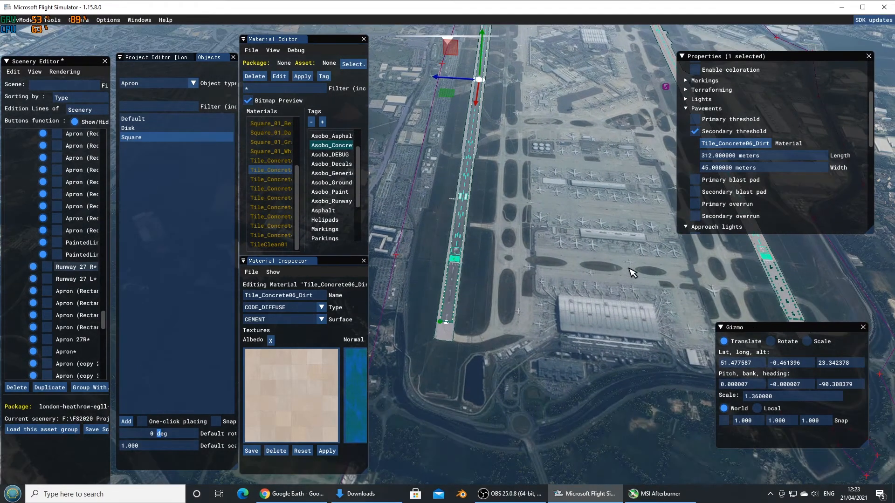
key(d)
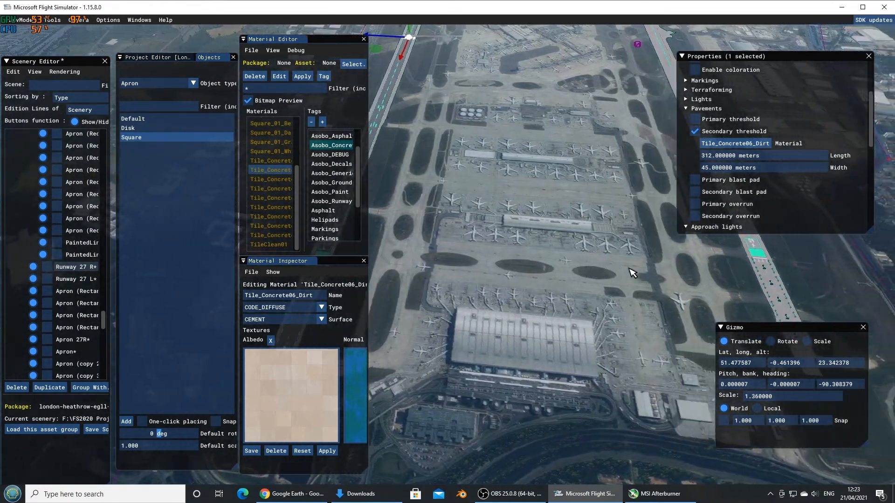
key(d)
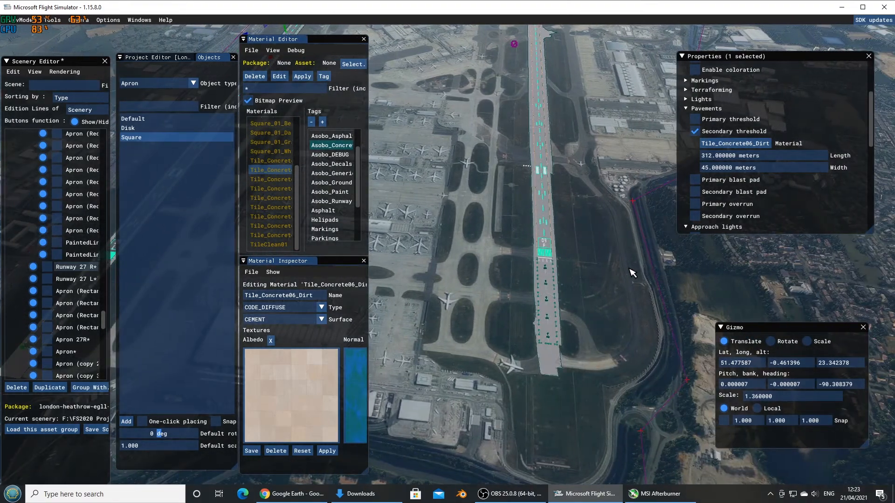
key(a)
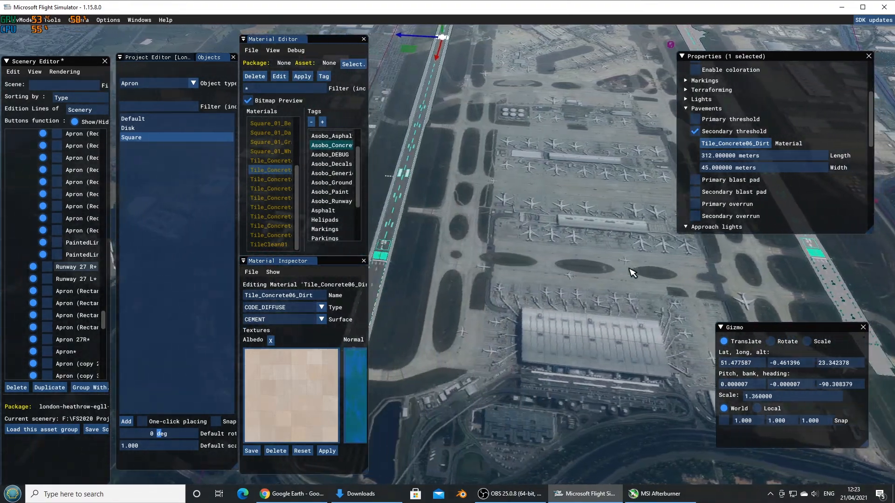
key(a)
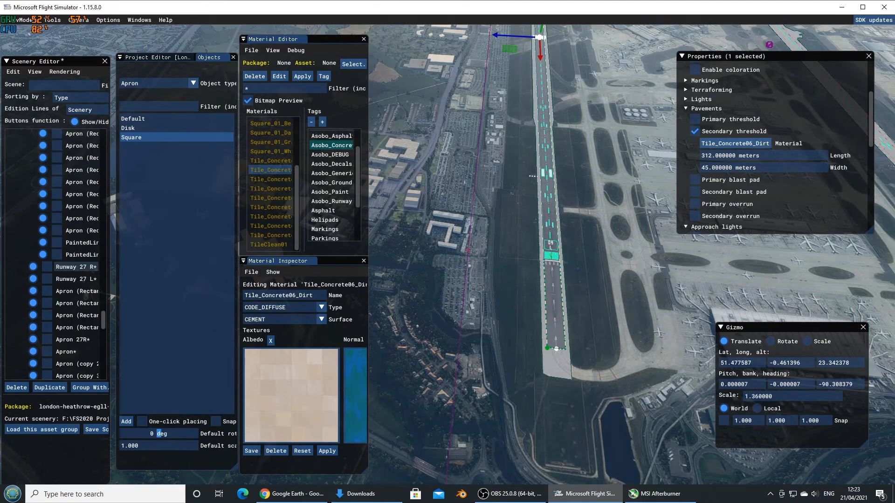
scroll(592, 229, up, 5)
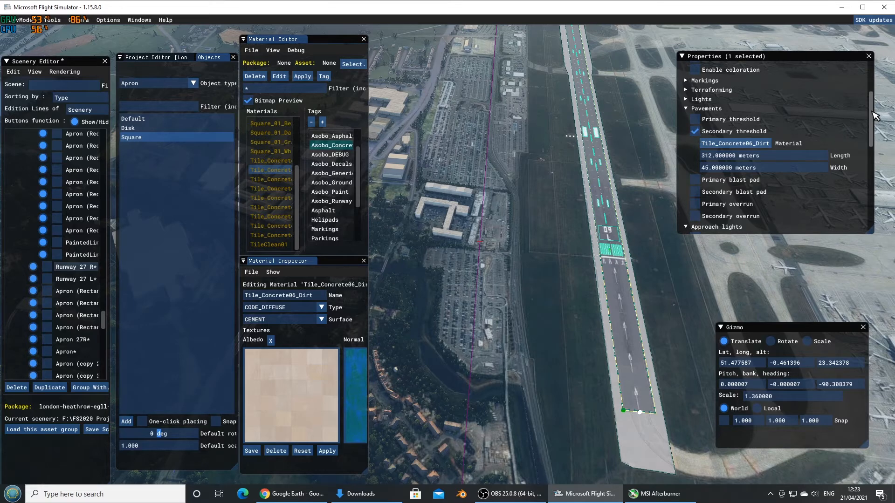
Turn the Secondary threshold pavement of Runway 27R off and back on
mouse_move(871, 115)
mouse_down()
mouse_move(868, 83)
mouse_move(865, 120)
mouse_up()
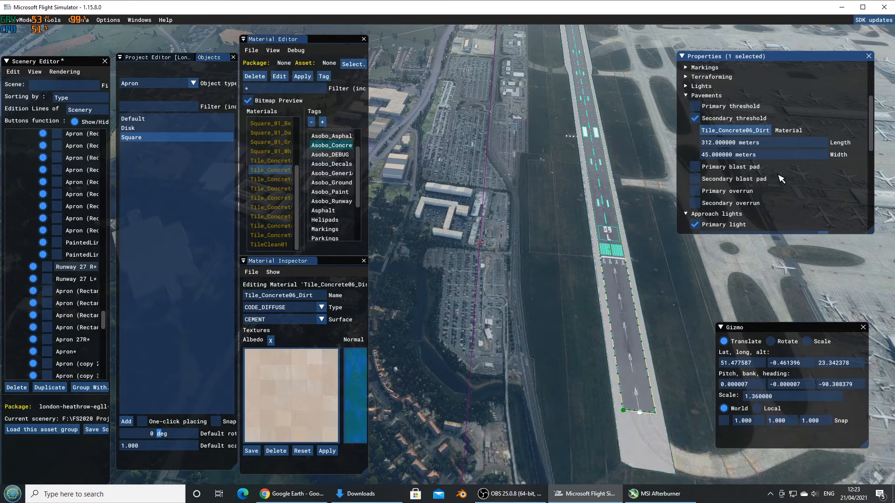
click(695, 119)
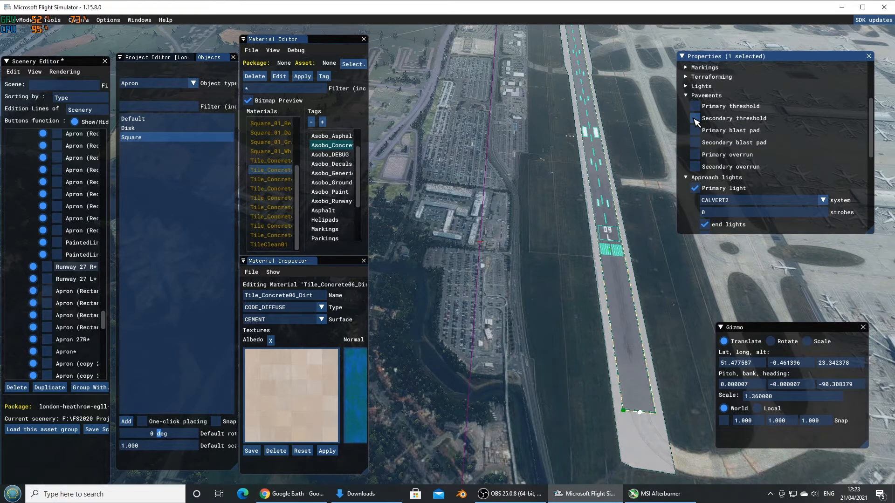
click(695, 118)
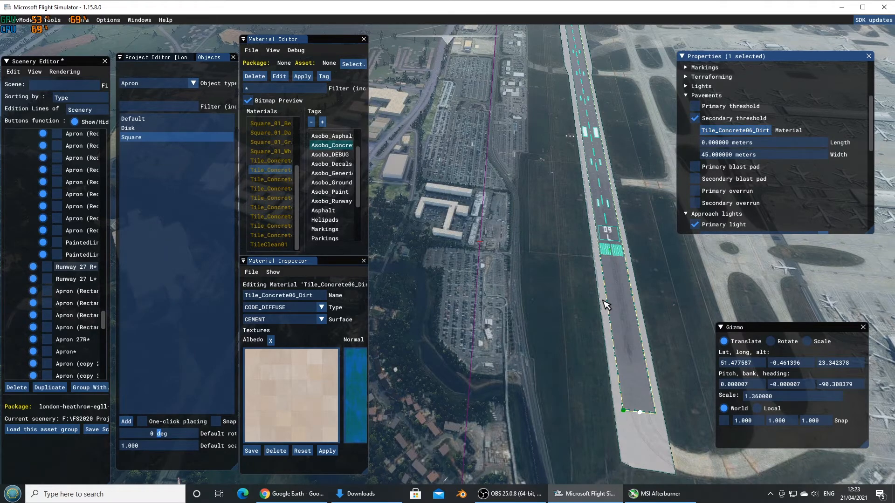
Close in on the 09L displaced threshold and switch Runway 27R's Secondary threshold pavement off and on to compare the surface
scroll(606, 305, up, 5)
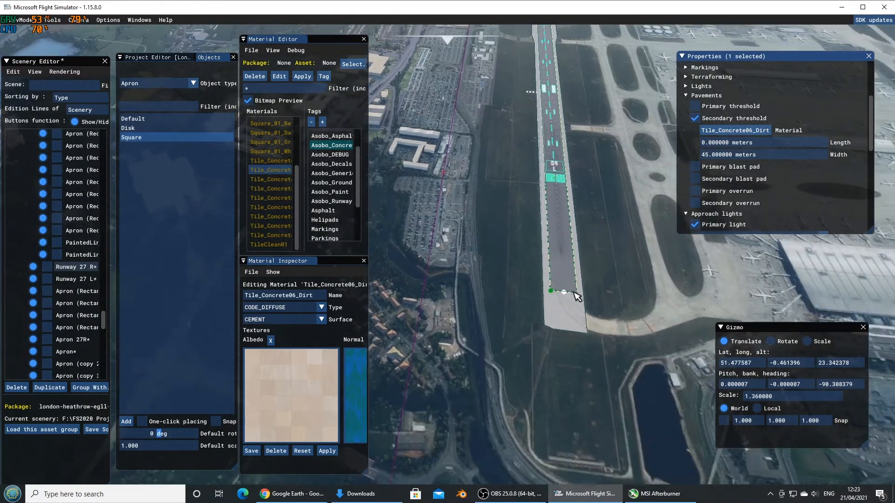
key(w)
key(d)
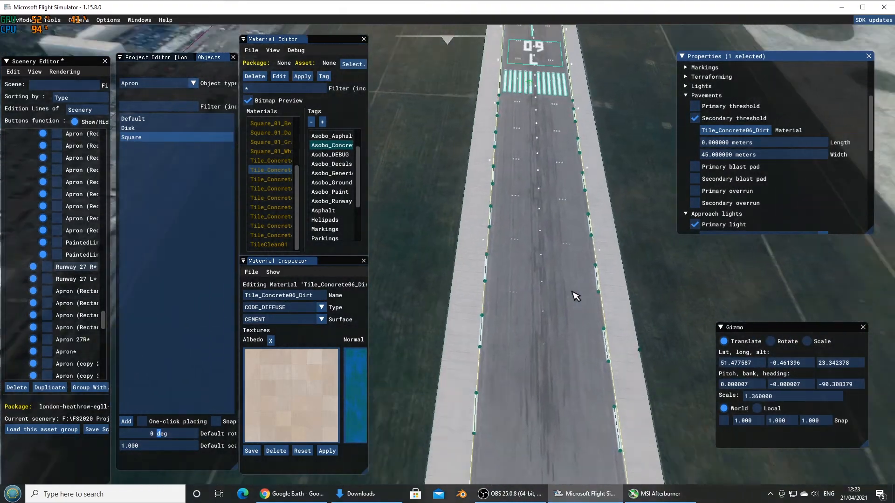
key(w)
key(d)
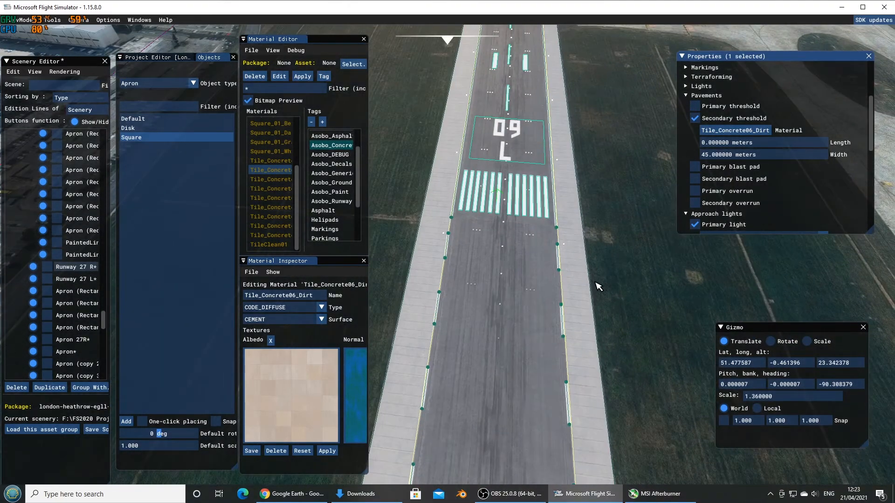
click(695, 119)
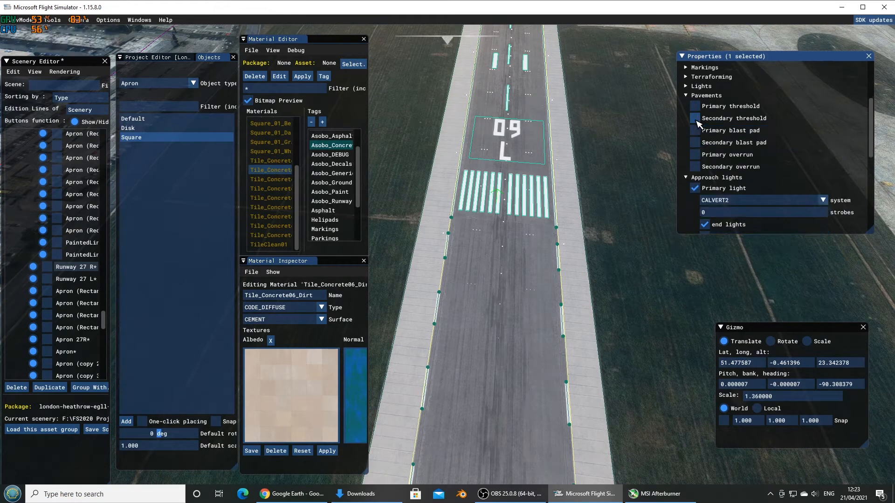
click(695, 118)
Reselect Runway 27R and toggle its Secondary threshold pavement off and back on
click(524, 90)
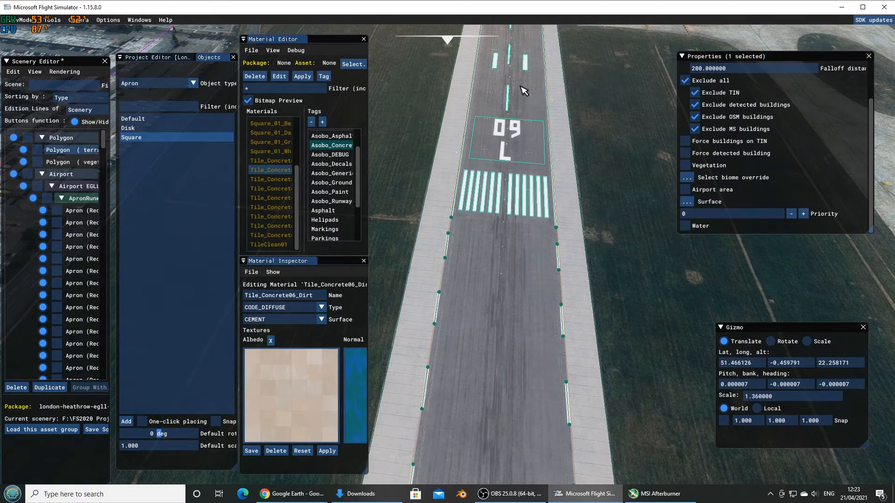
click(524, 90)
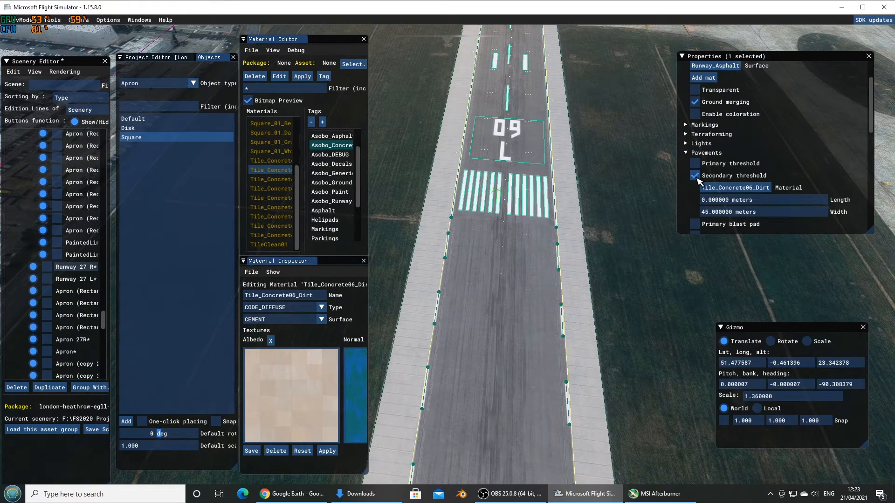
click(695, 175)
click(696, 177)
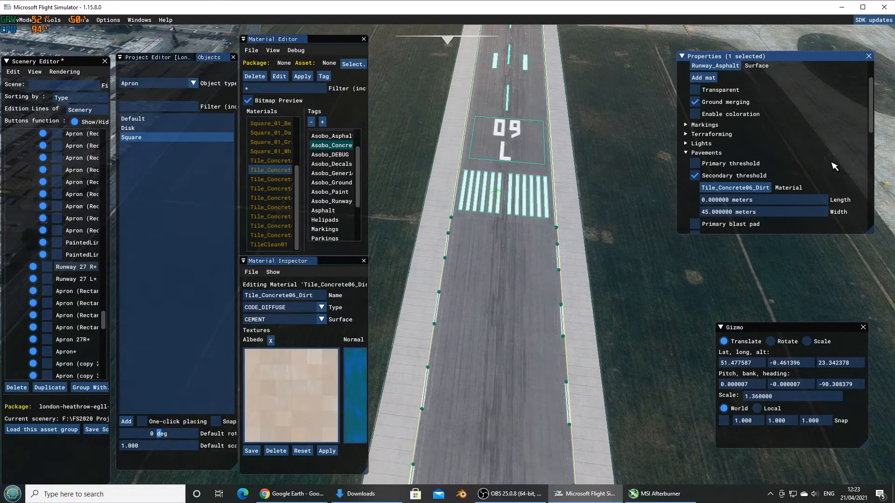
Review Runway 27R's material settings, then disable and re-enable the Secondary threshold pavement while viewing the 09L end from higher up
scroll(833, 167, up, 3)
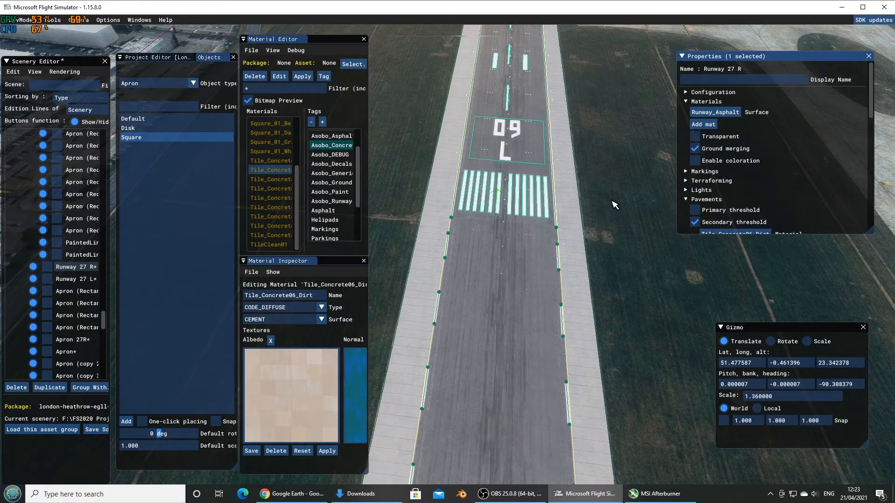
scroll(551, 228, down, 5)
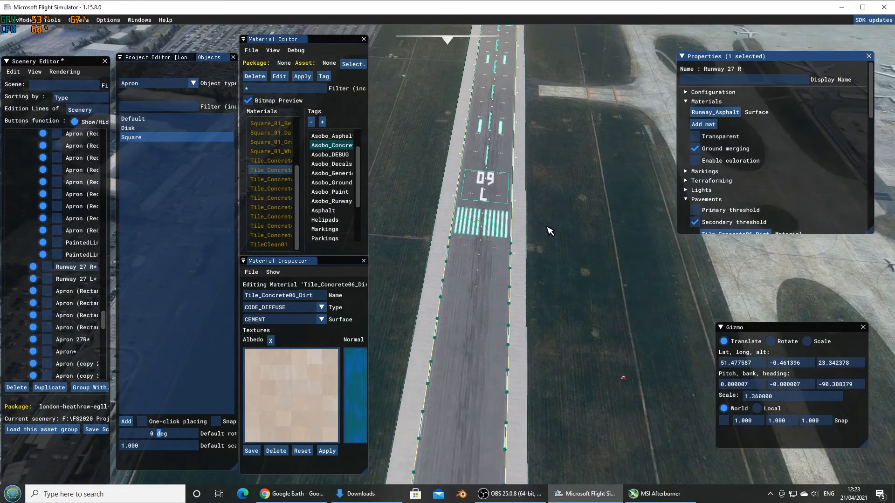
scroll(551, 230, down, 3)
scroll(823, 181, down, 5)
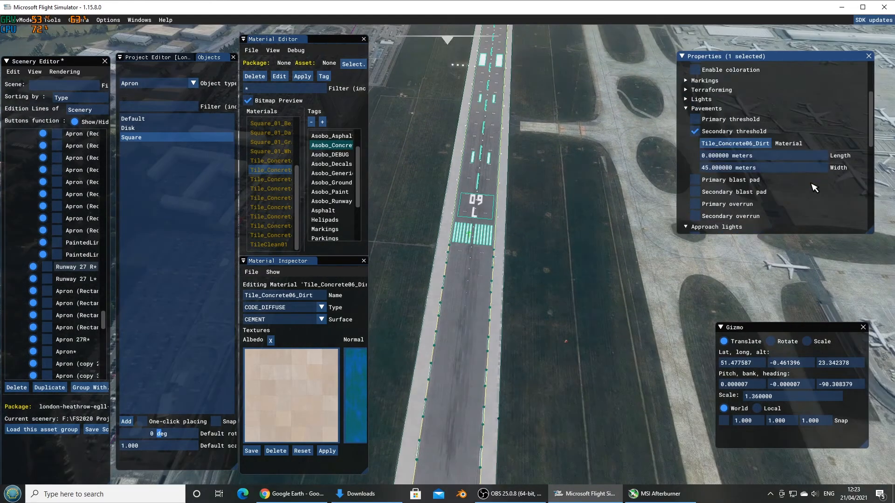
click(695, 131)
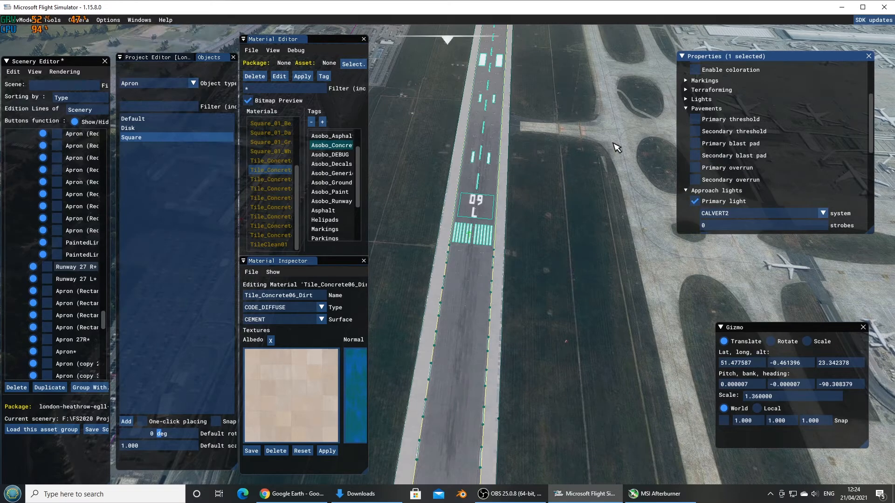
click(695, 131)
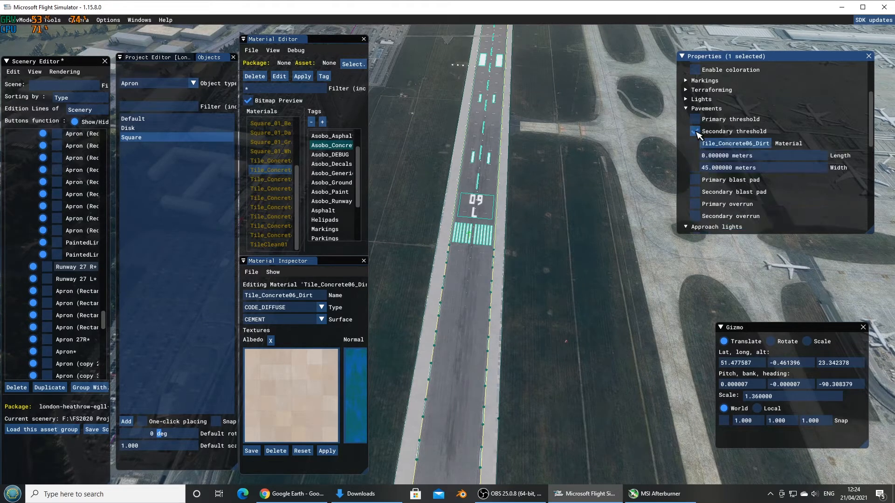
Set the Secondary threshold pavement of Runway 27R to a length of 310 meters and a width of 40 meters
click(764, 155)
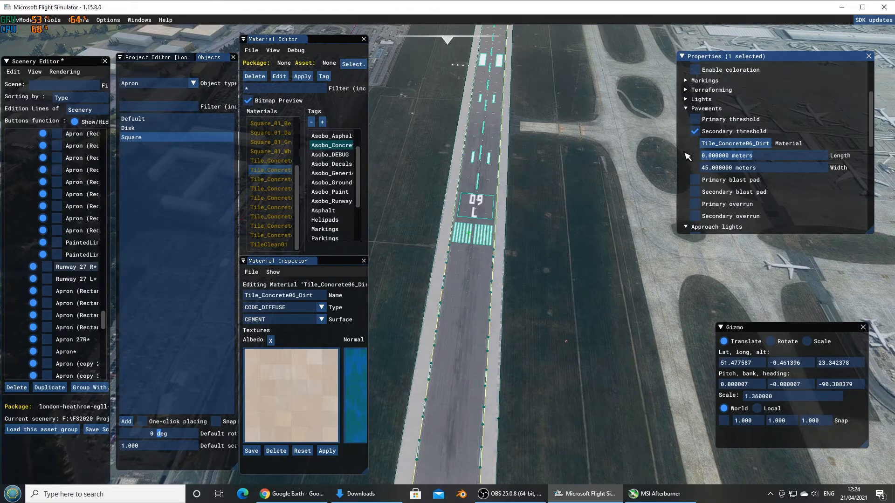
text(310)
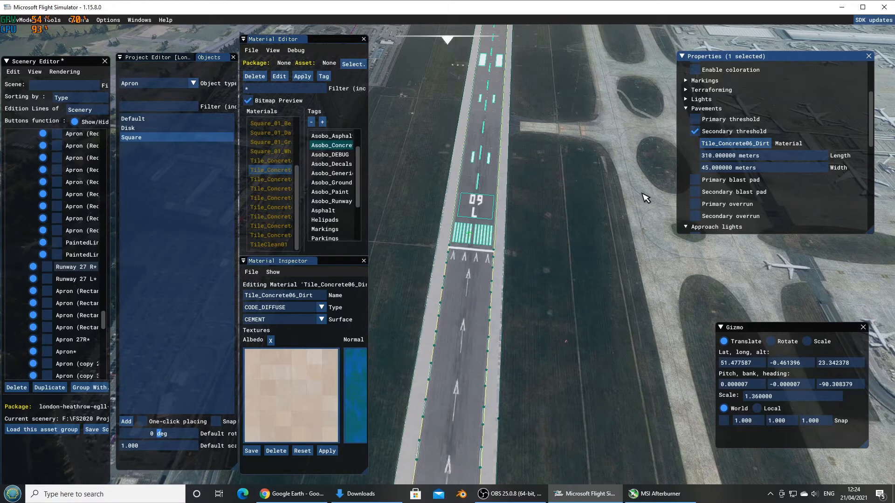
click(751, 169)
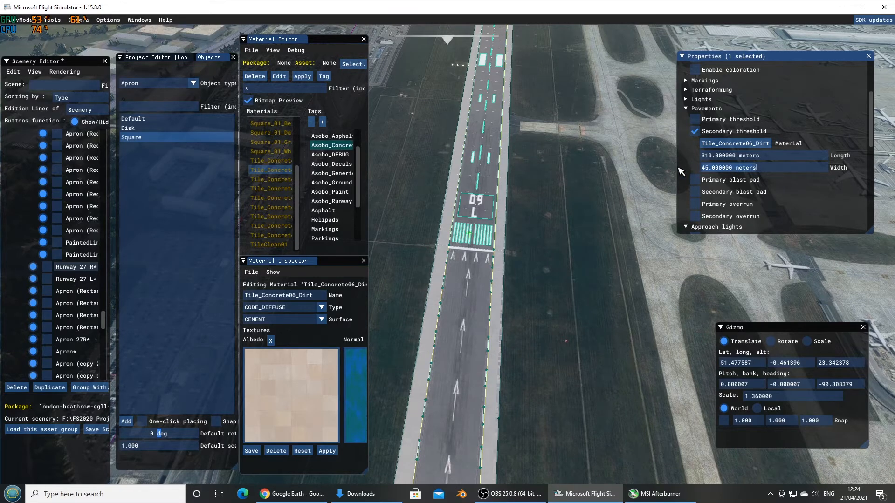
text(40)
key(Return)
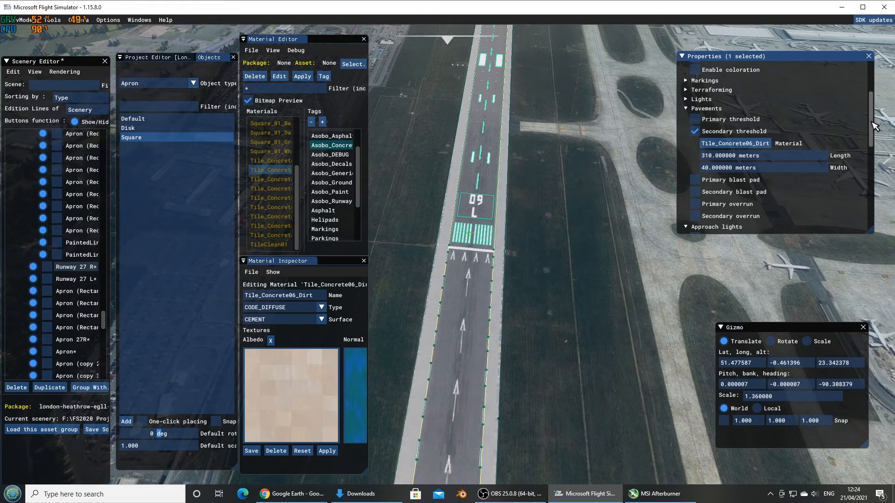
drag(867, 119, 877, 92)
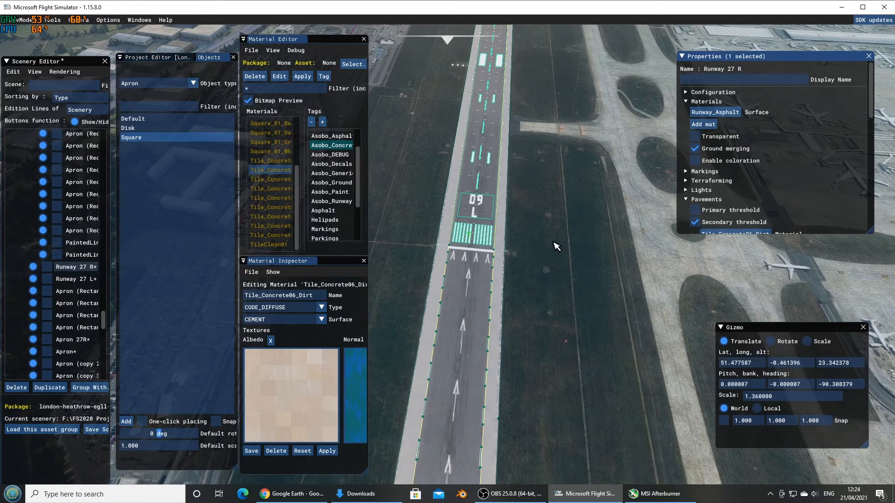
click(565, 279)
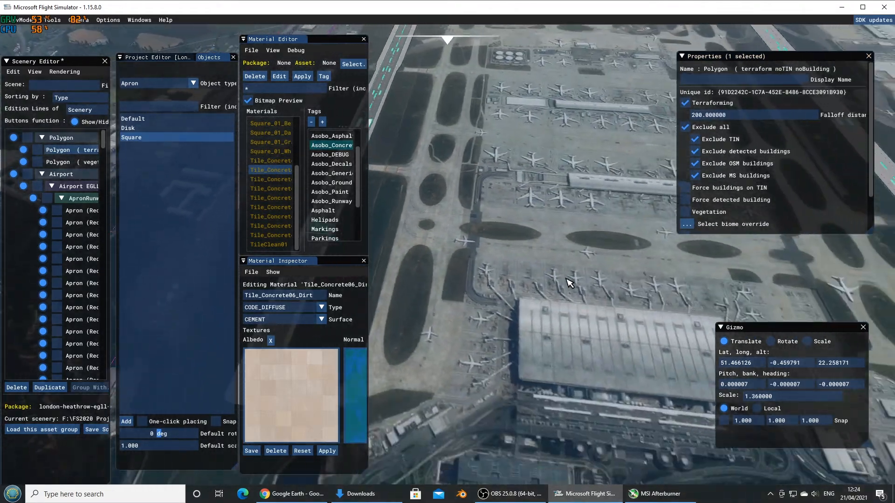
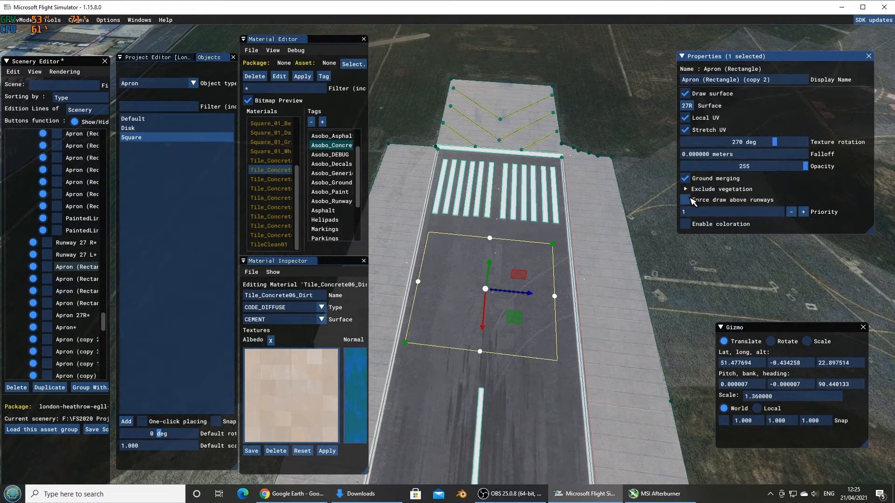
Inspect the full runway from the 27R numbers to the displaced 09L threshold arrows, and select Runway 27R there
key(s)
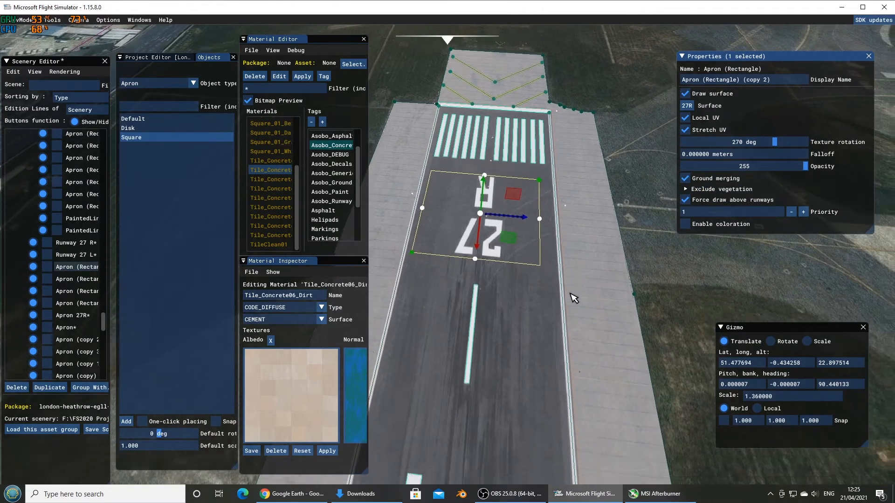
key(a)
key(s)
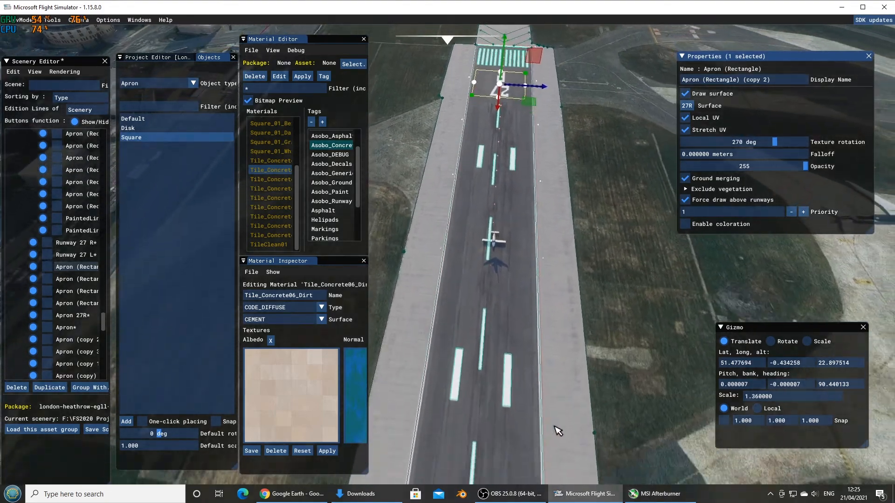
key(w)
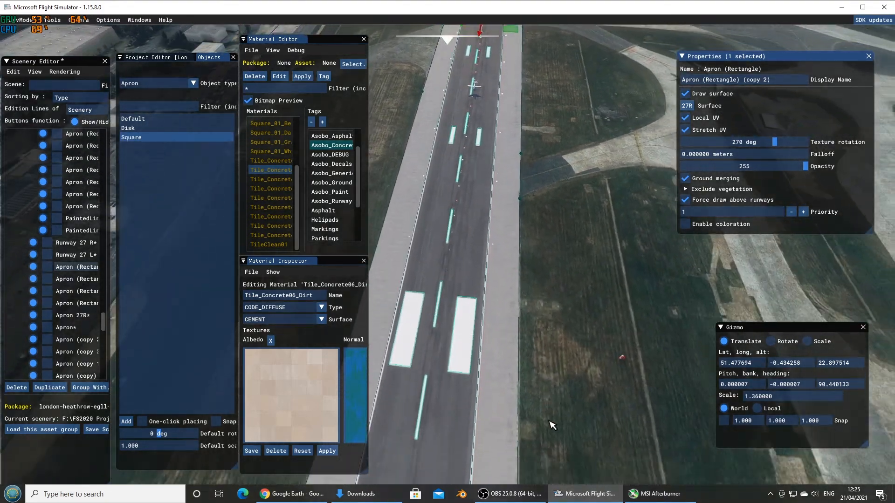
key(w)
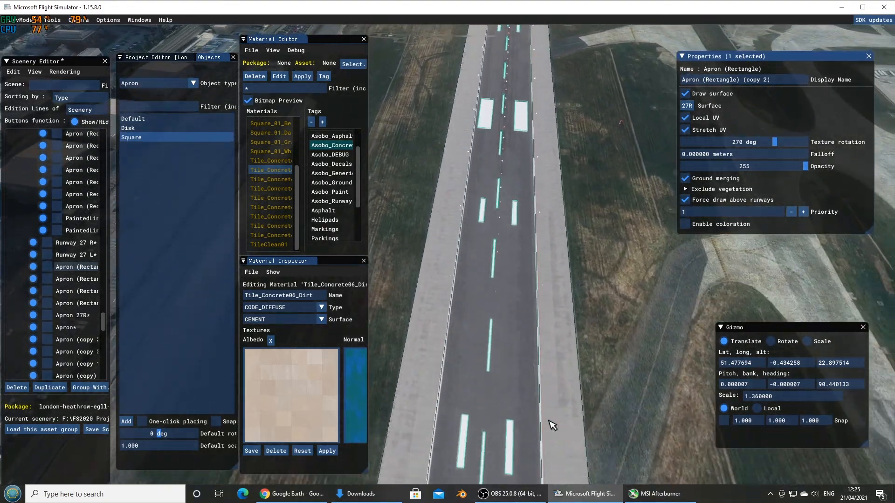
key(s)
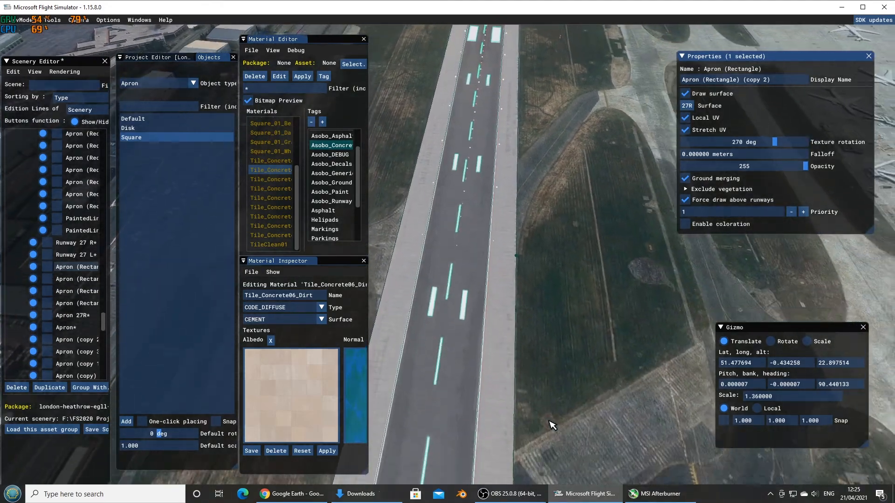
key(a)
key(w)
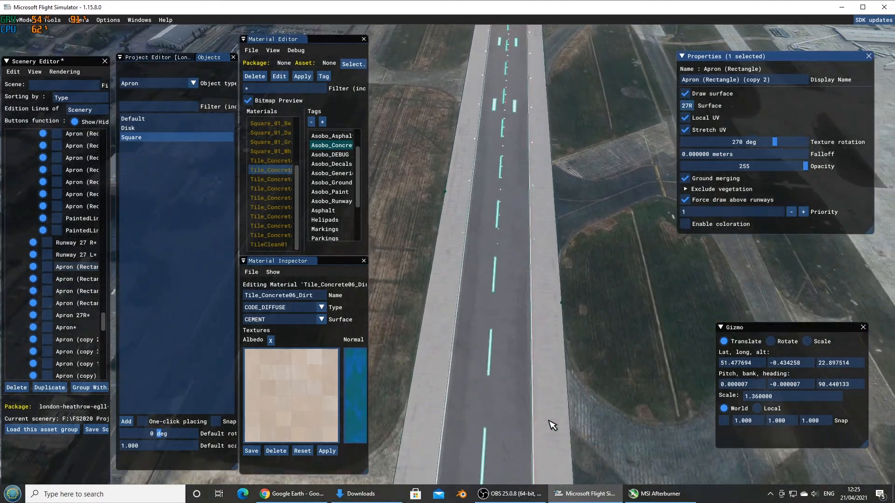
key(s)
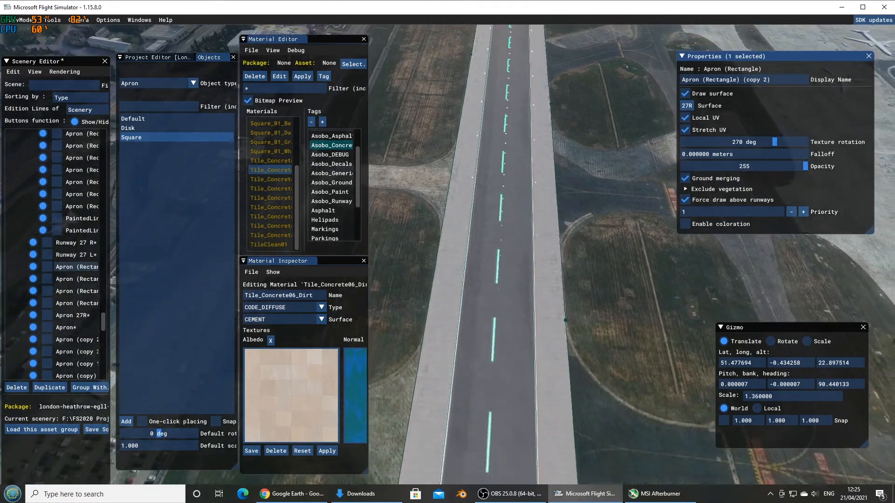
key(d)
key(s)
key(d)
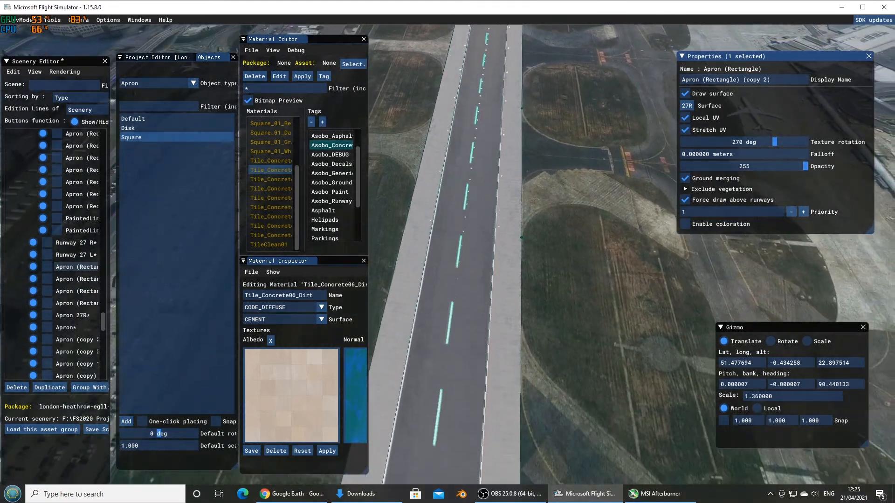
key(s)
key(a)
key(d)
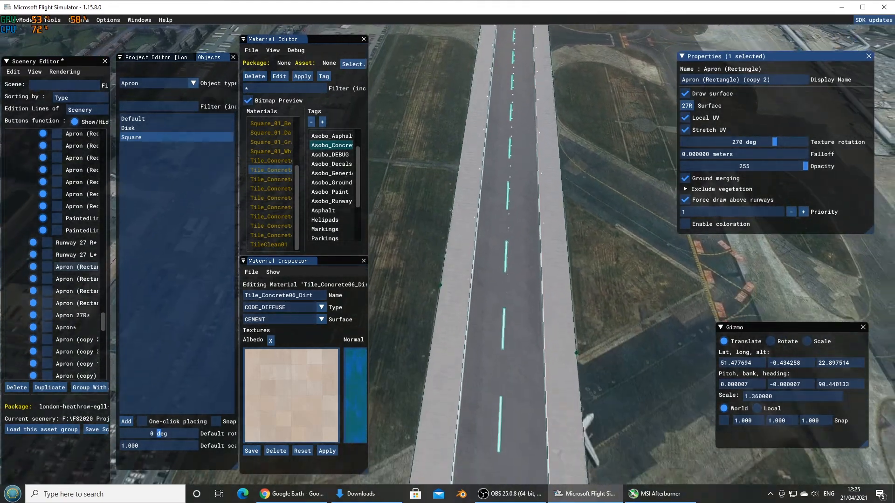
key(s)
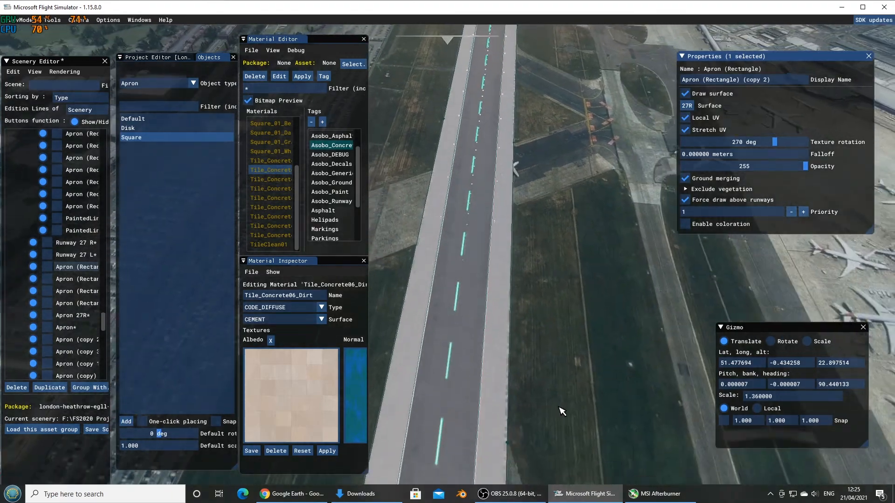
key(s)
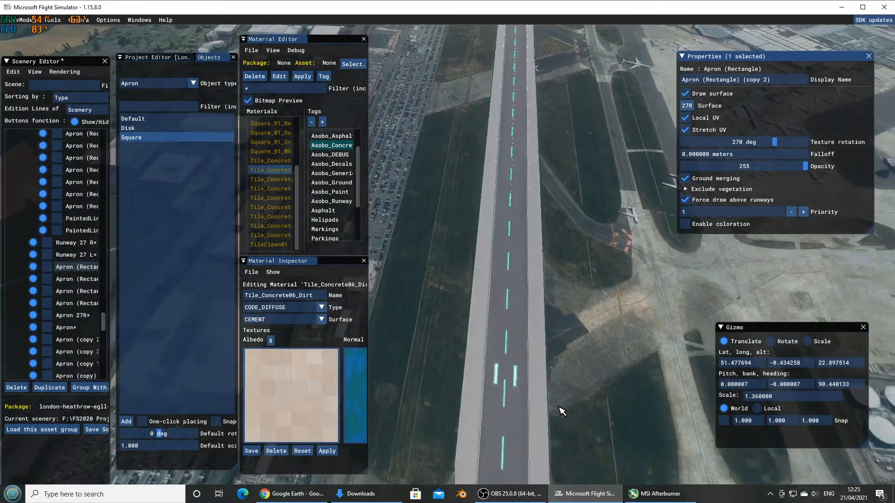
key(w)
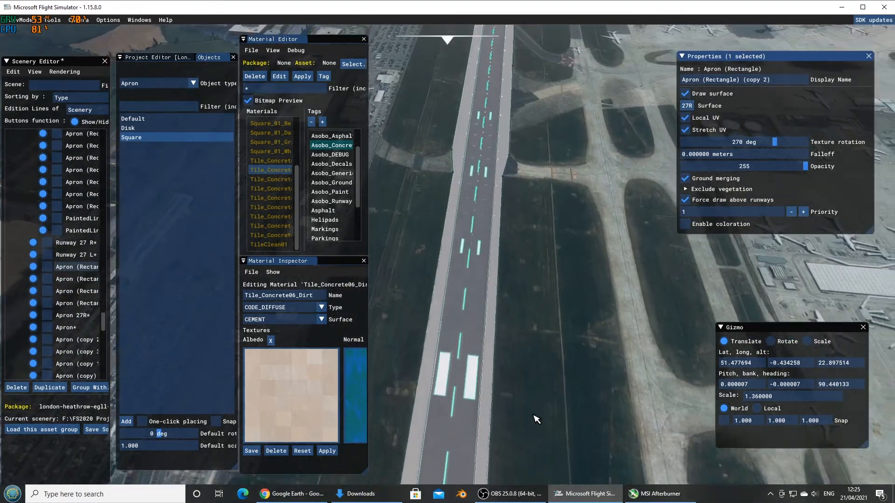
key(f)
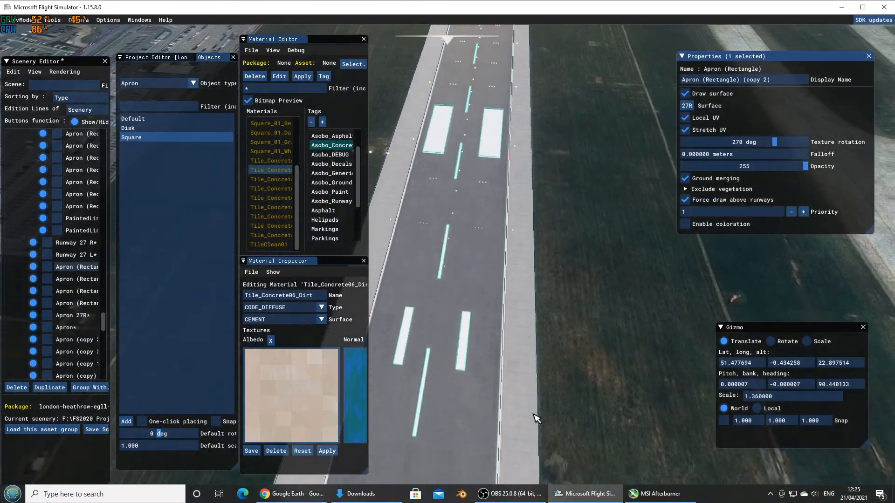
key(a)
key(s)
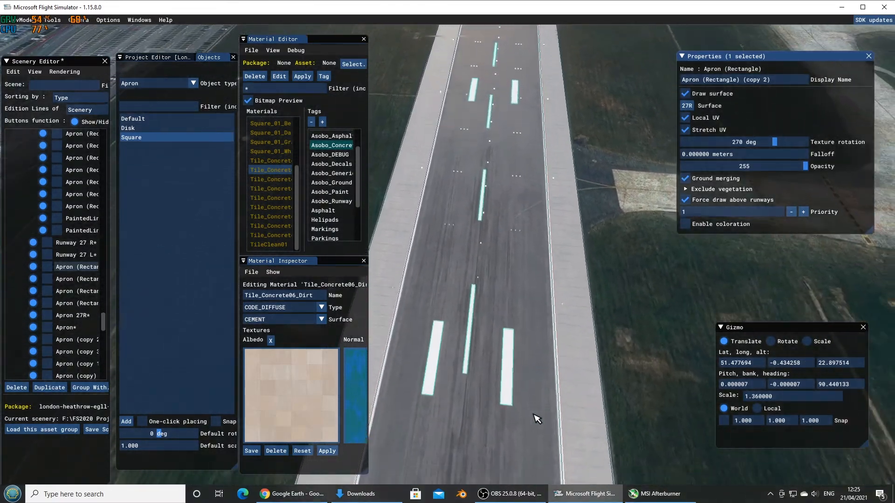
key(s)
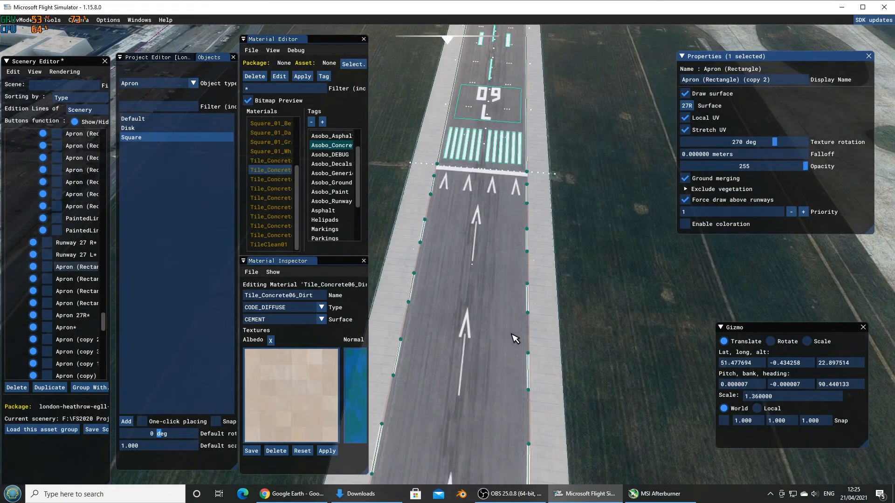
click(515, 338)
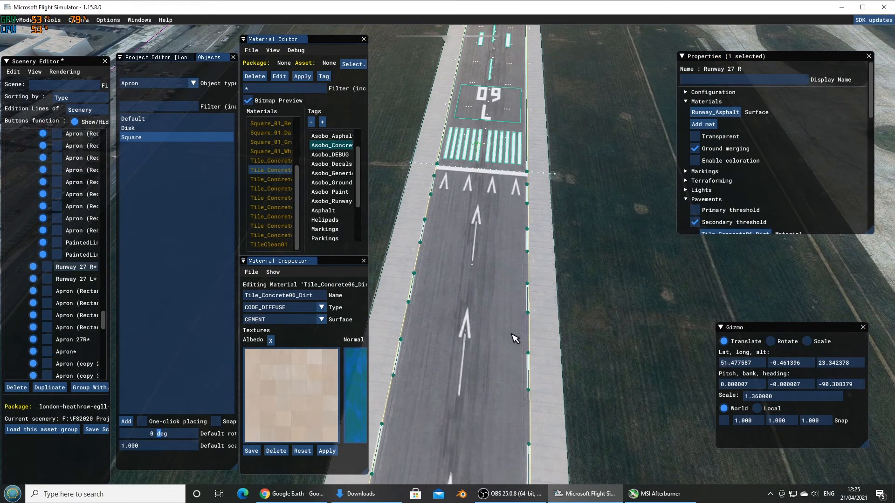
Assign the Tile_Concrete01 material to the Secondary threshold pavement of Runway 27R
scroll(835, 194, down, 2)
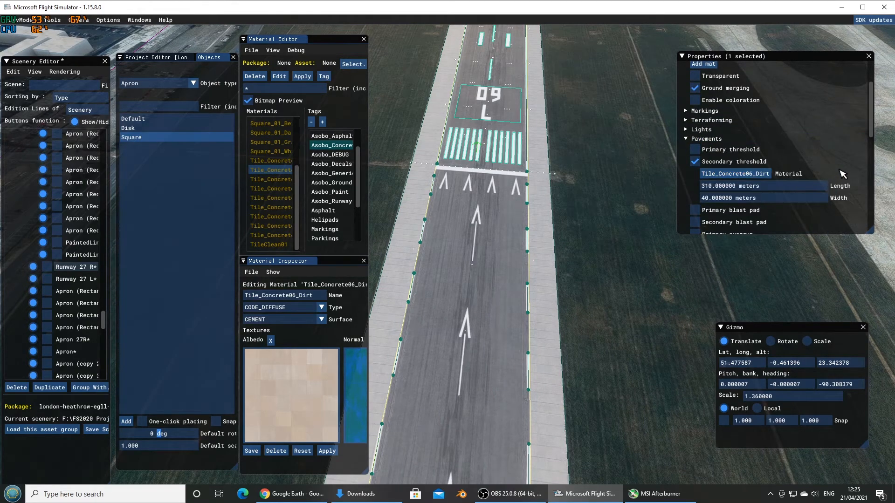
click(273, 161)
drag(701, 169, 705, 174)
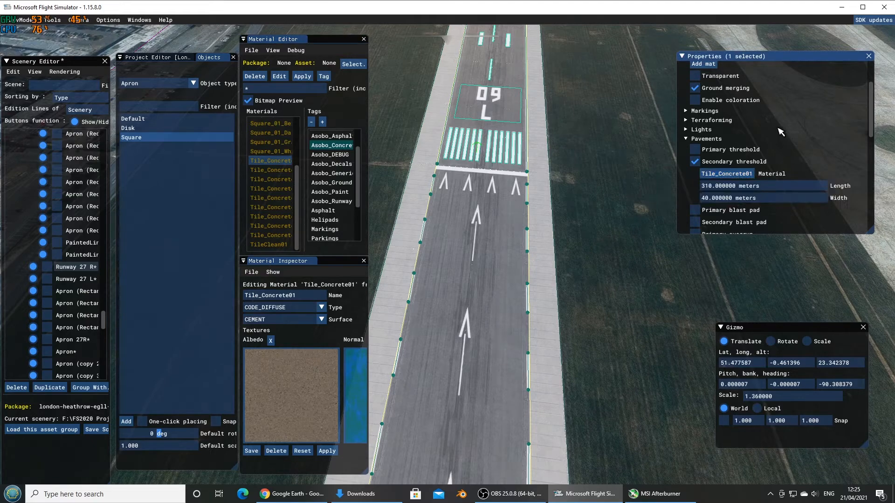
Examine the displaced 09L threshold's surface and arrows from near and far
key(s)
key(s)
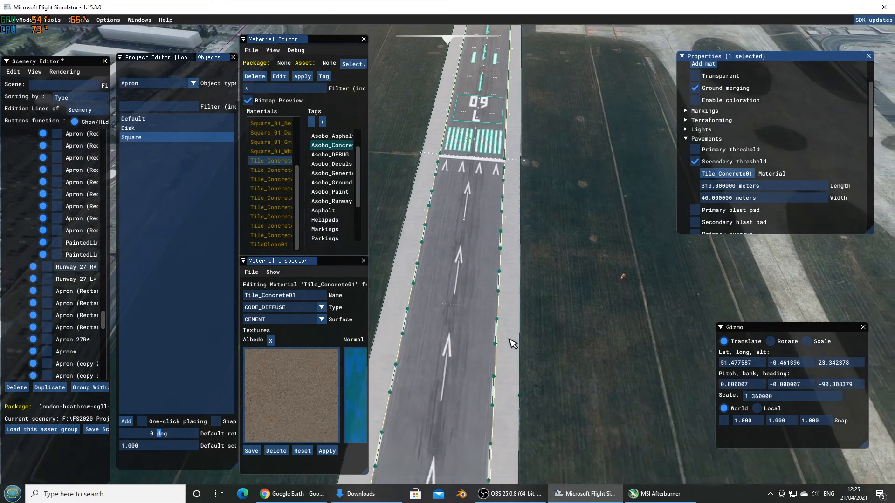
key(a)
key(w)
key(w)
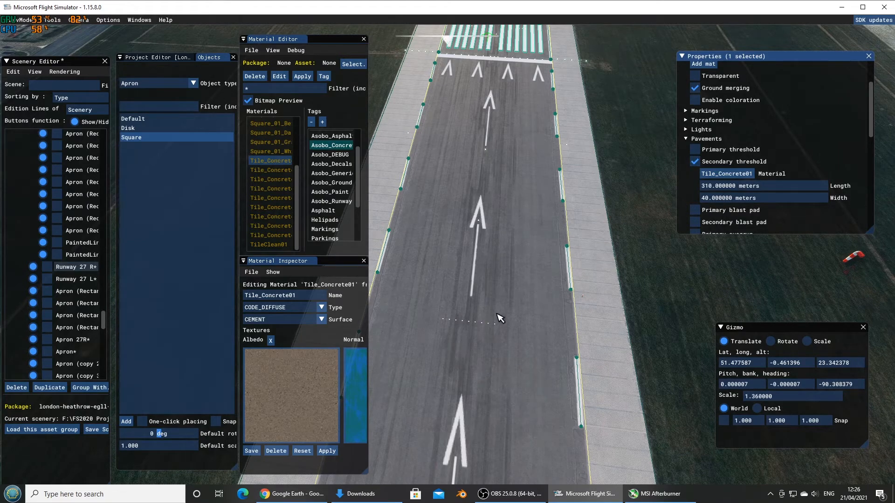
scroll(499, 318, down, 8)
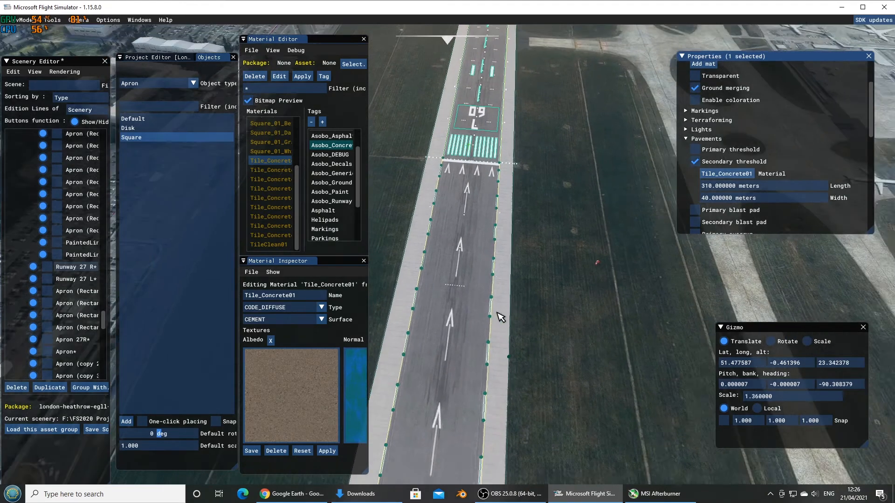
scroll(501, 317, down, 4)
scroll(501, 316, up, 4)
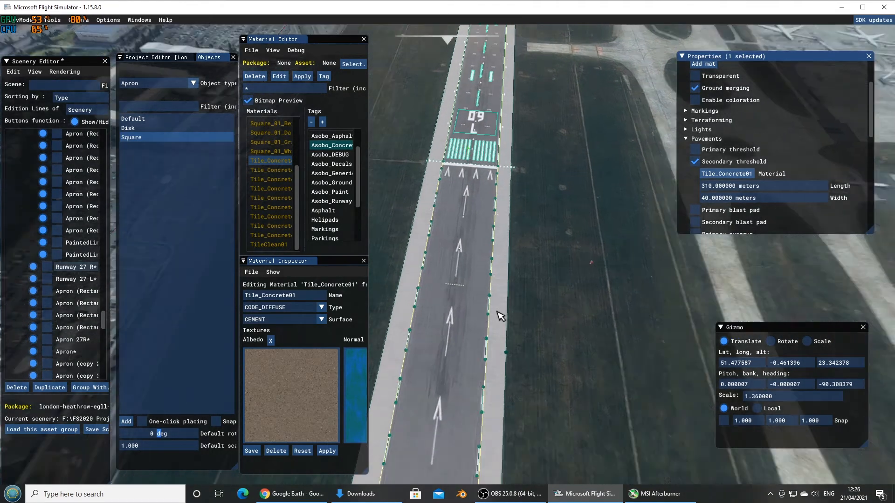
scroll(500, 318, up, 3)
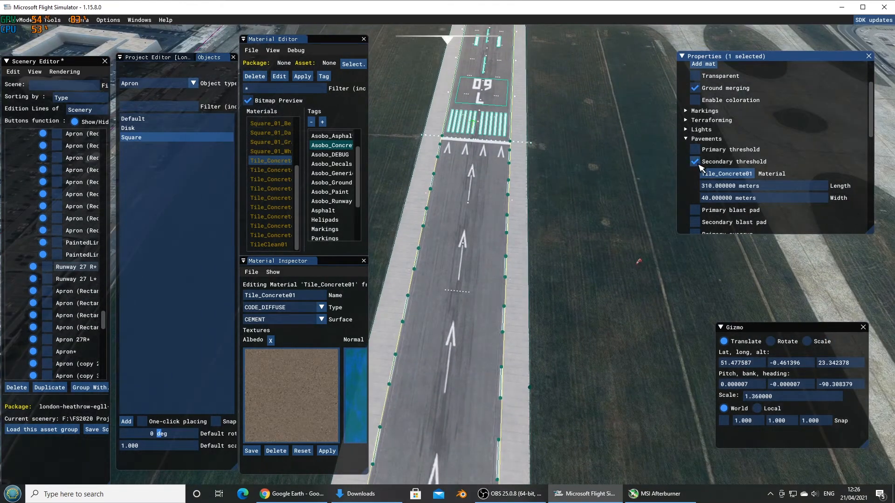
Disable and re-enable Runway 27R's Secondary threshold pavement, and try to undo from the scenery editor's edit commands
click(697, 164)
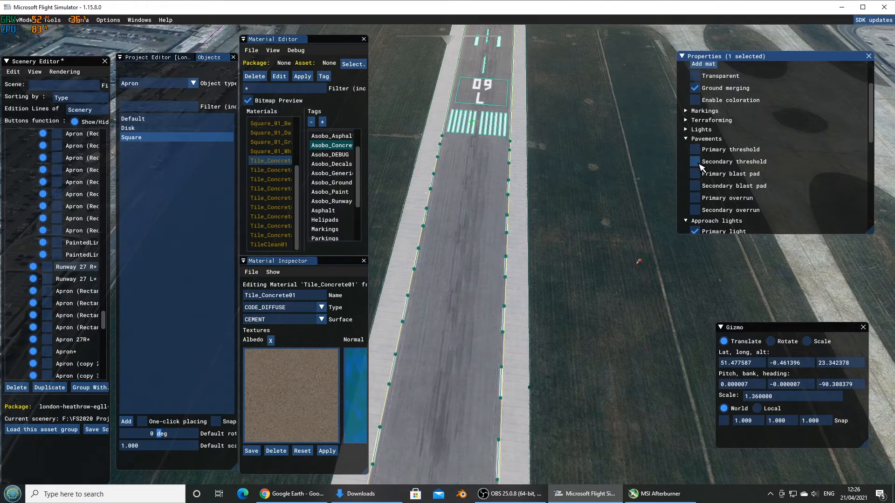
click(696, 163)
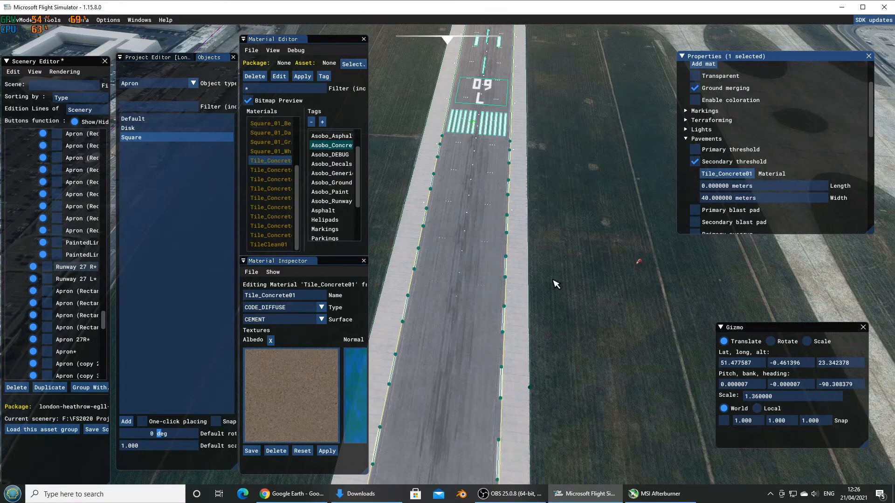
scroll(554, 279, down, 2)
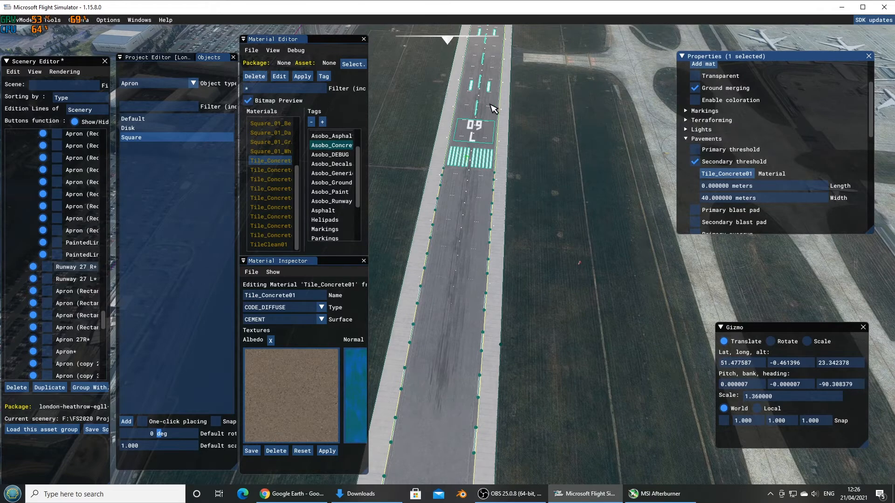
click(13, 73)
click(13, 73)
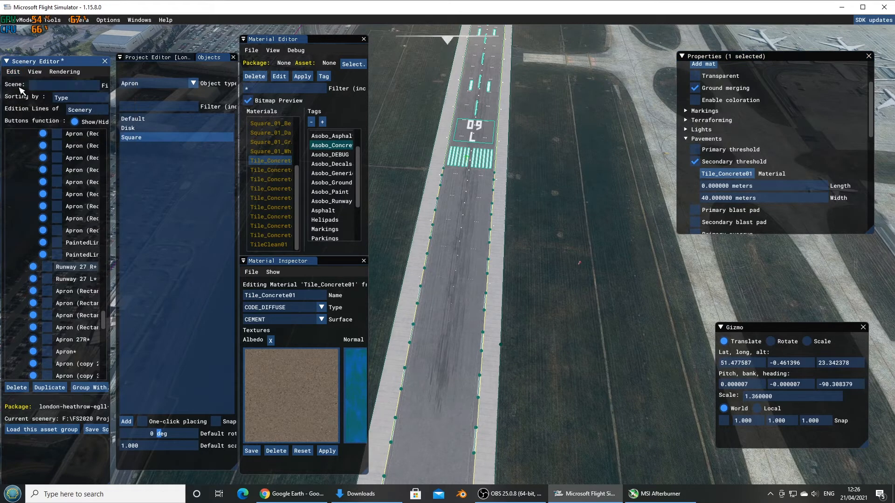
click(14, 74)
click(14, 73)
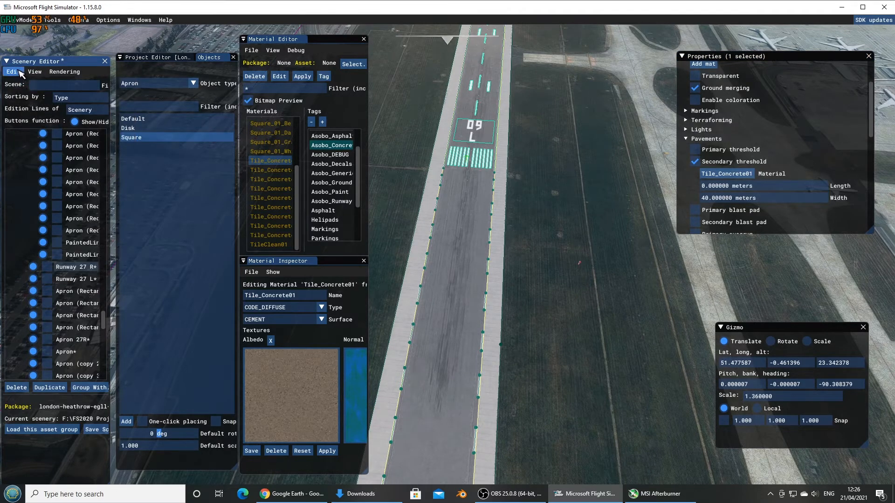
click(15, 73)
click(23, 95)
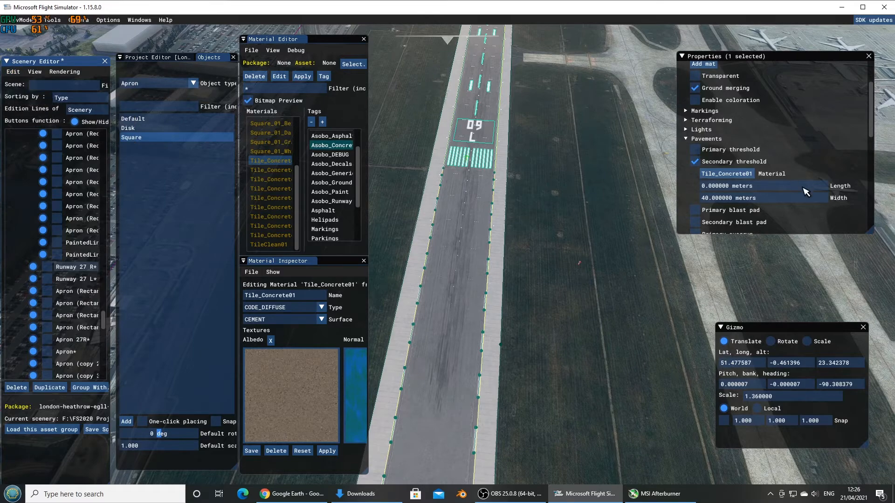
Set the Secondary threshold pavement's length to 310 meters
click(771, 188)
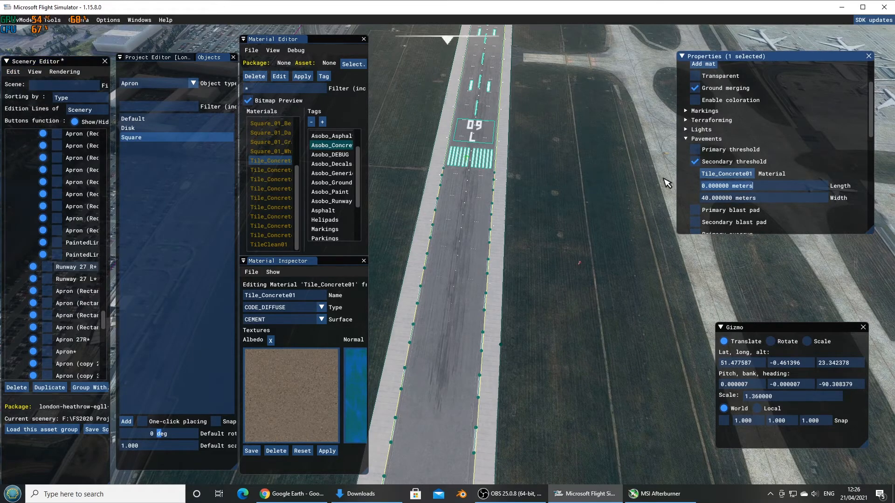
text(310)
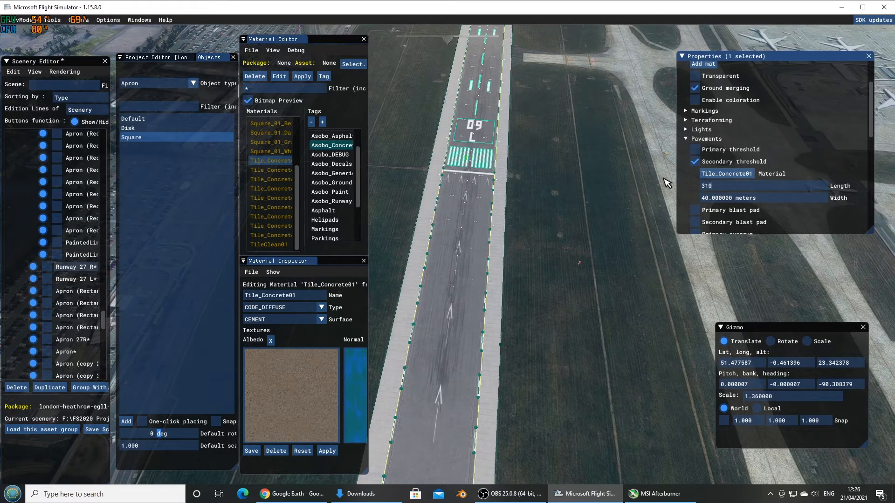
key(Return)
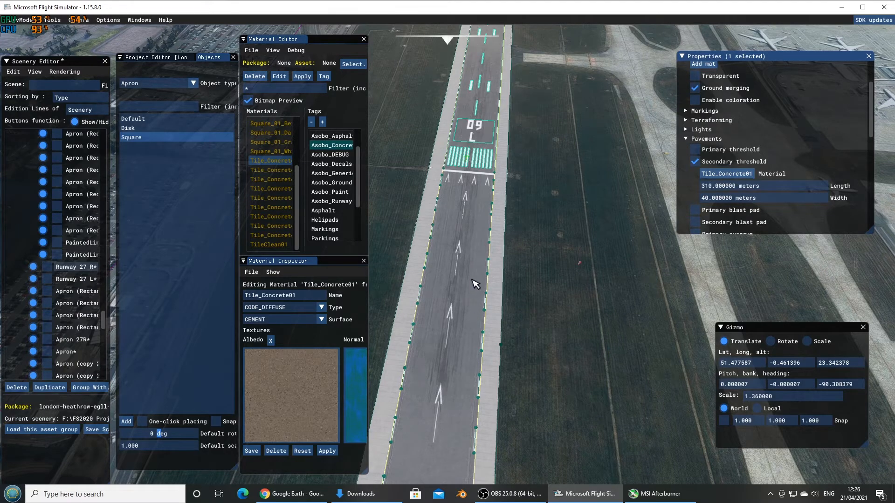
Reselect Runway 27R and review its pavement and approach light settings along with the displaced 09L threshold area
click(477, 282)
click(476, 282)
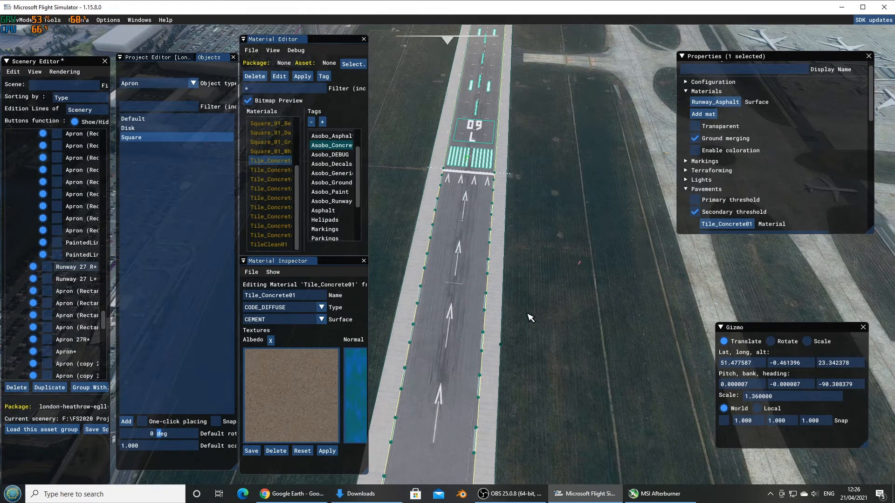
scroll(530, 317, down, 4)
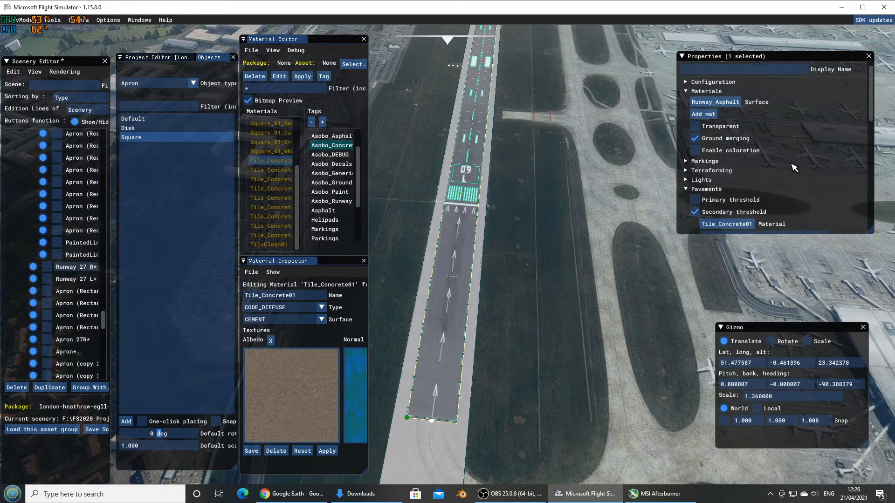
scroll(821, 182, down, 3)
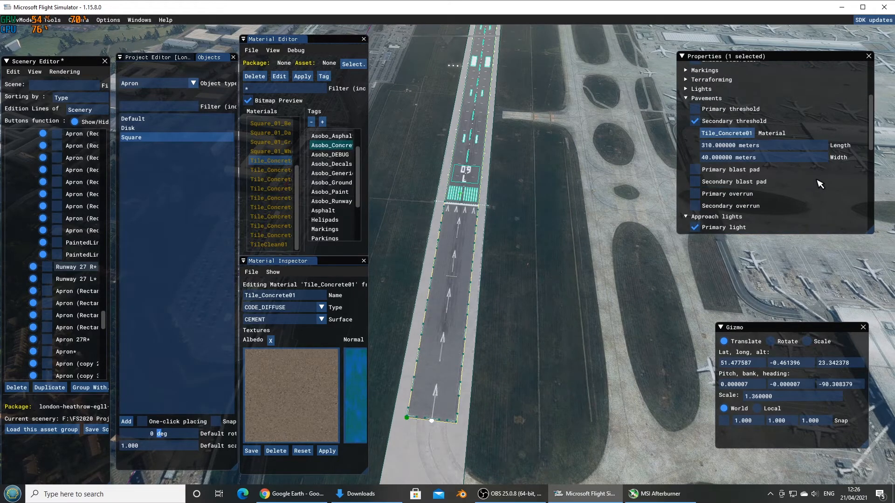
scroll(820, 211, down, 2)
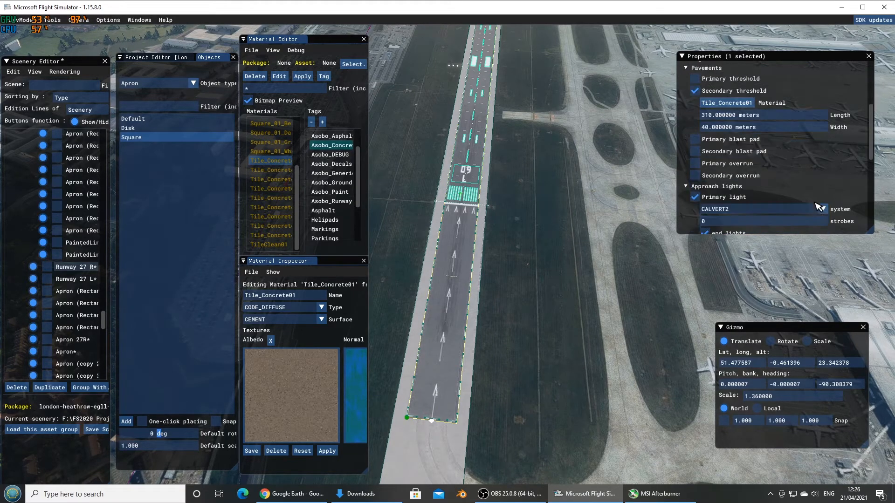
scroll(815, 208, up, 5)
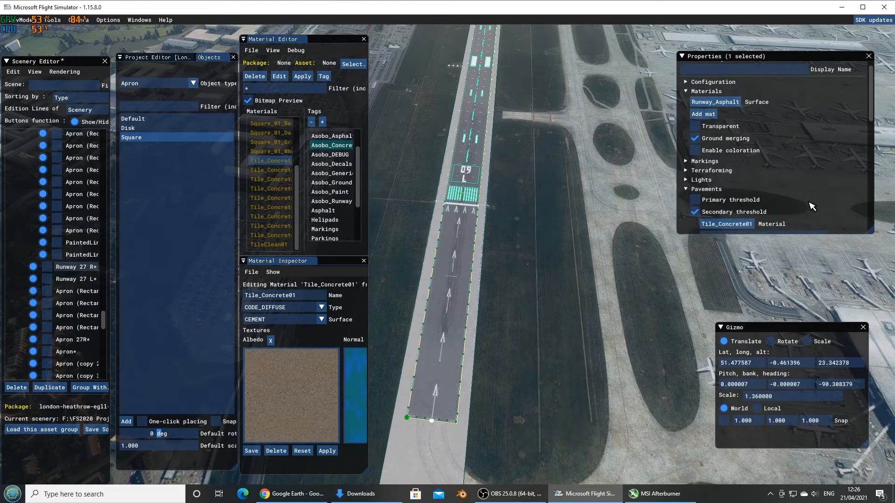
scroll(472, 186, up, 3)
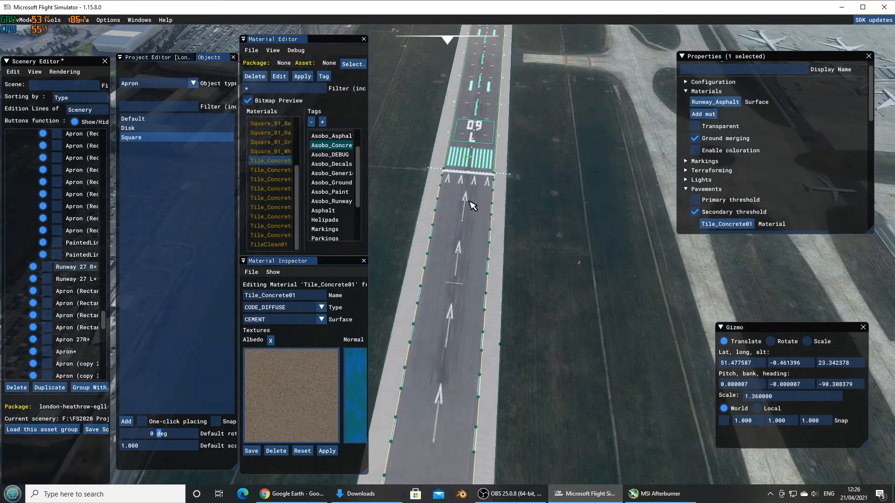
scroll(474, 206, up, 5)
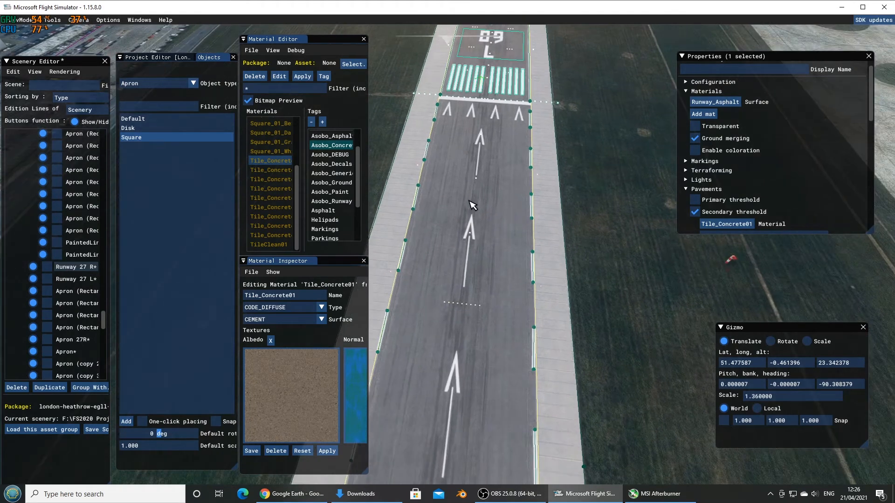
scroll(473, 204, up, 2)
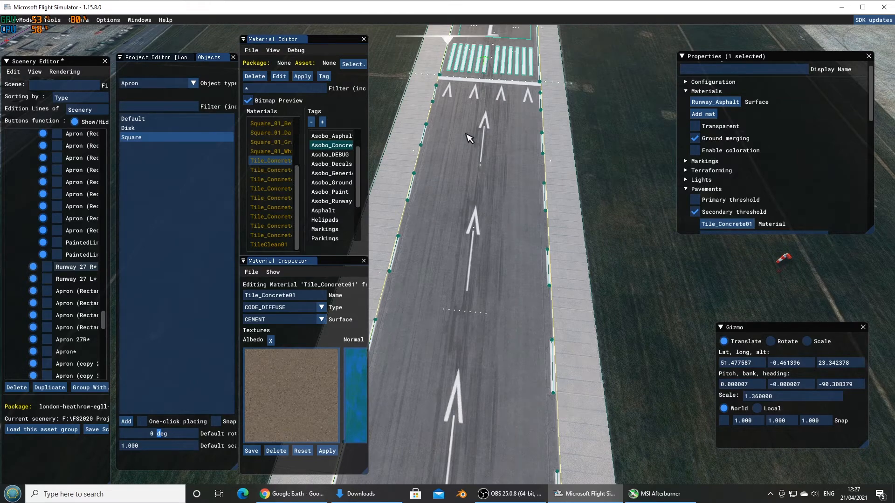
scroll(497, 320, down, 5)
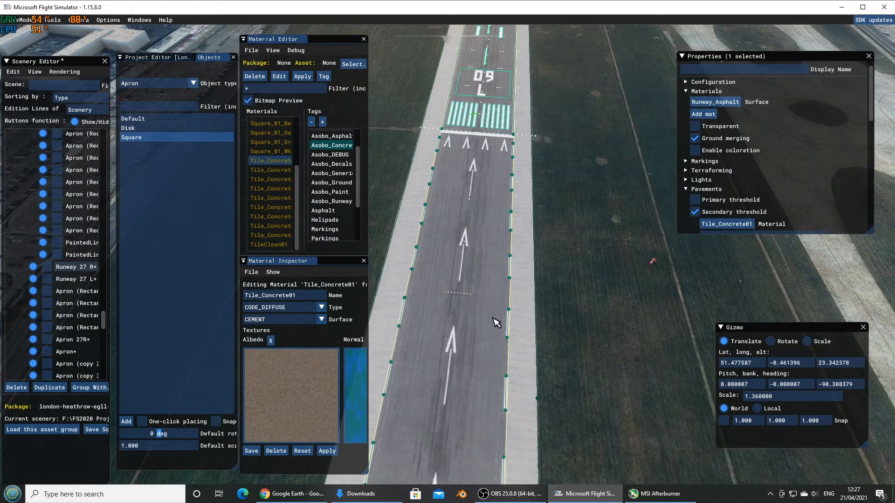
Start a Default apron with one-click placing enabled, putting its first two corners at the ends of the white 09L threshold bar
right_drag(494, 322, 519, 365)
scroll(519, 365, up, 5)
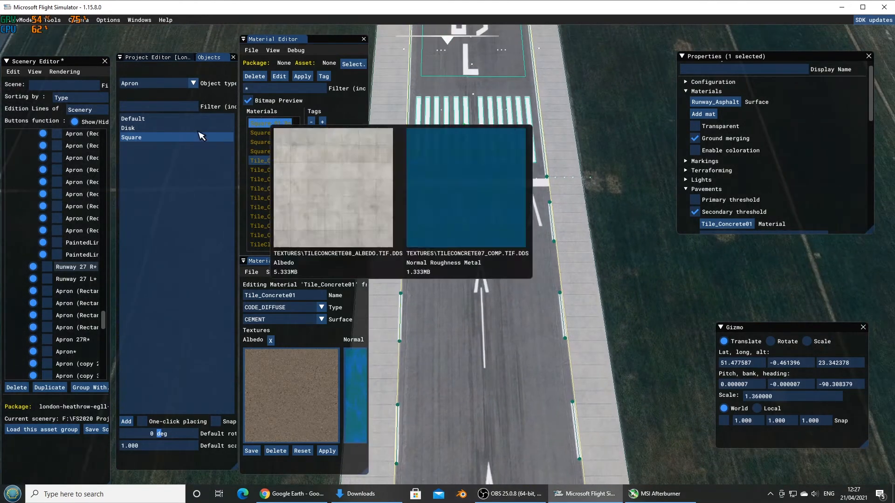
click(140, 119)
click(142, 422)
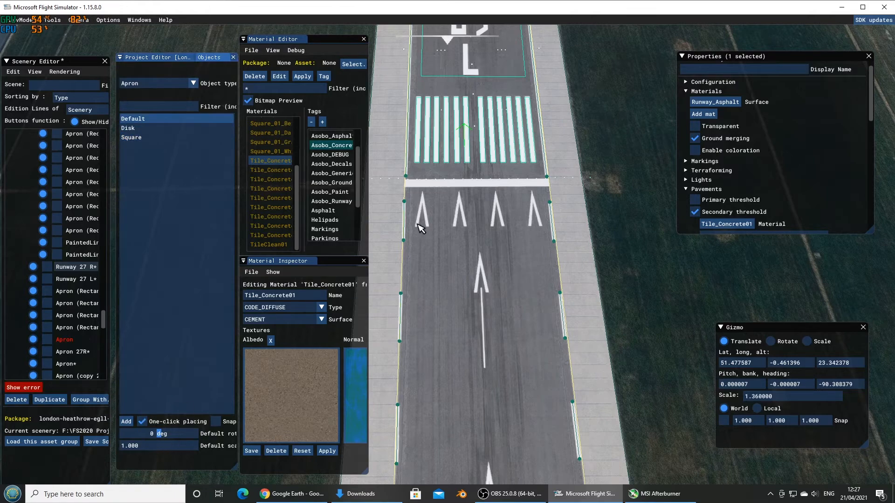
click(407, 203)
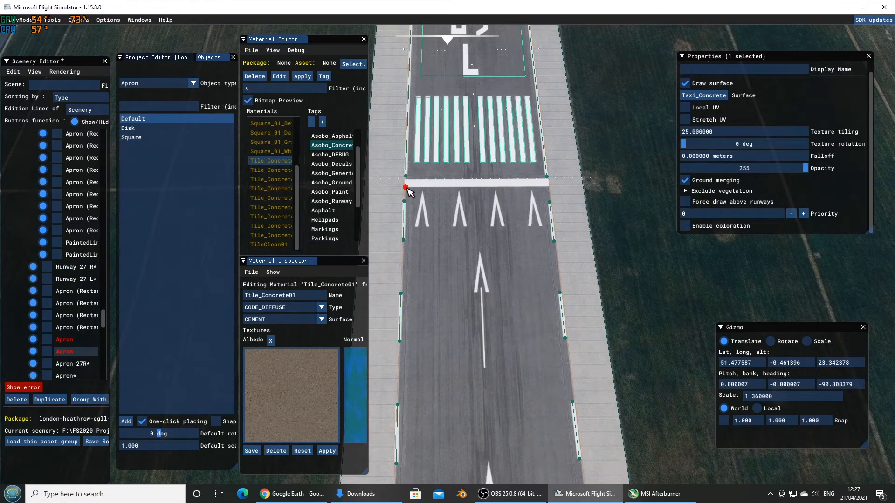
click(549, 187)
click(550, 191)
Complete the apron outline with two corners at the runway's far end, enclosing the displaced threshold arrows
key(w)
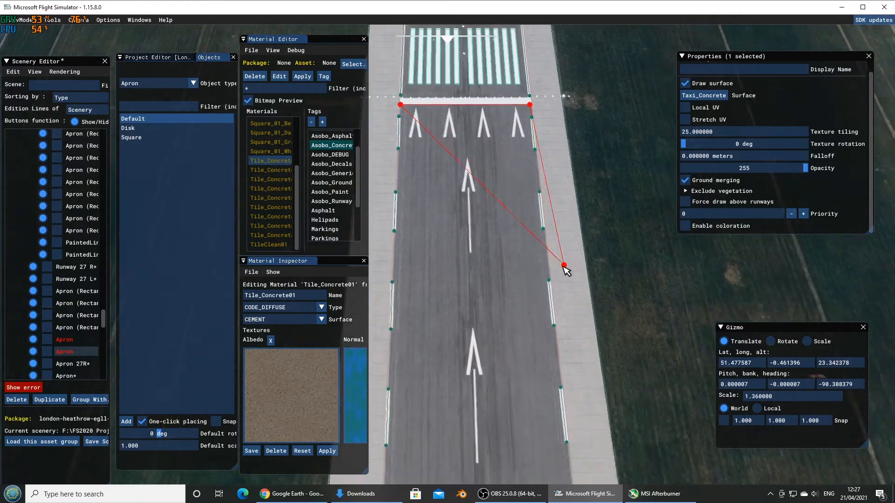
key(s)
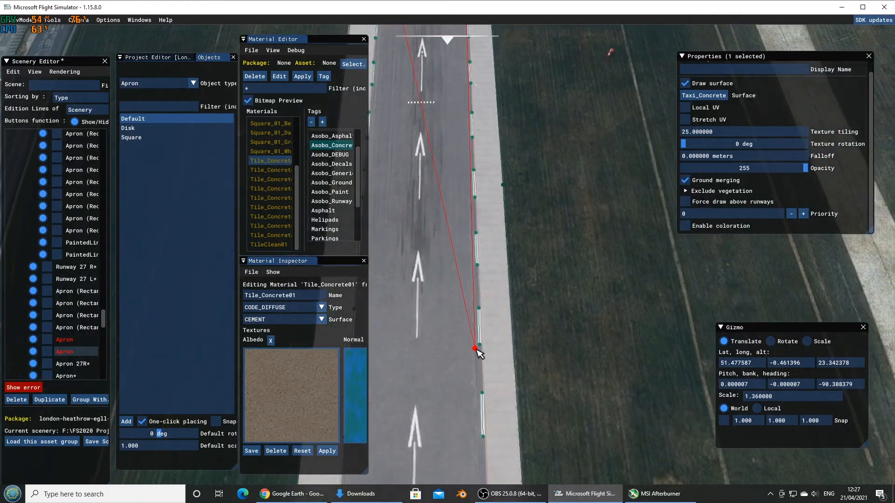
key(f)
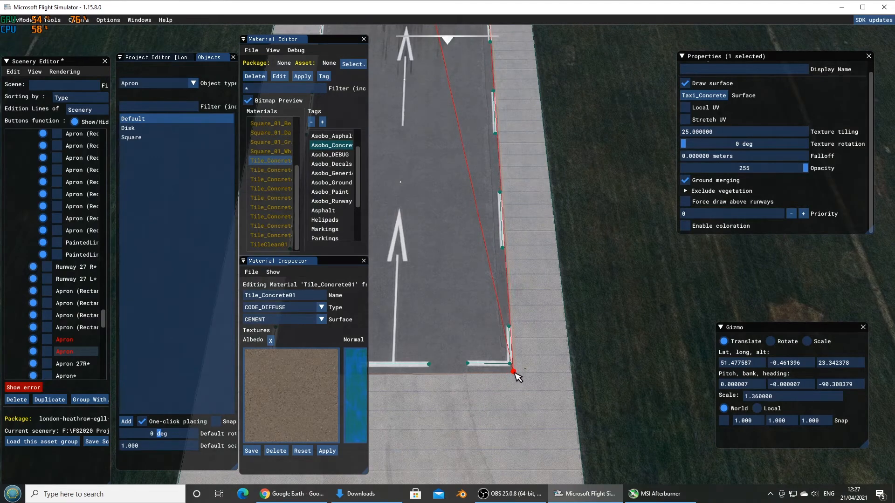
click(513, 372)
key(a)
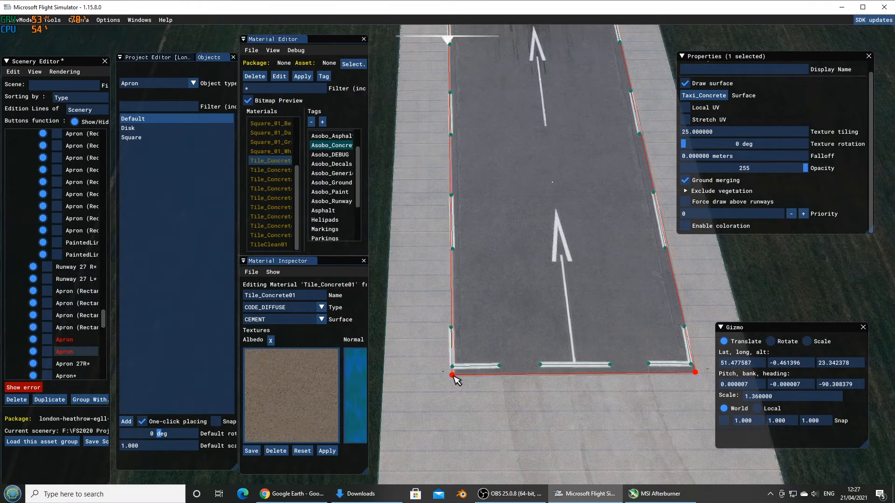
click(454, 377)
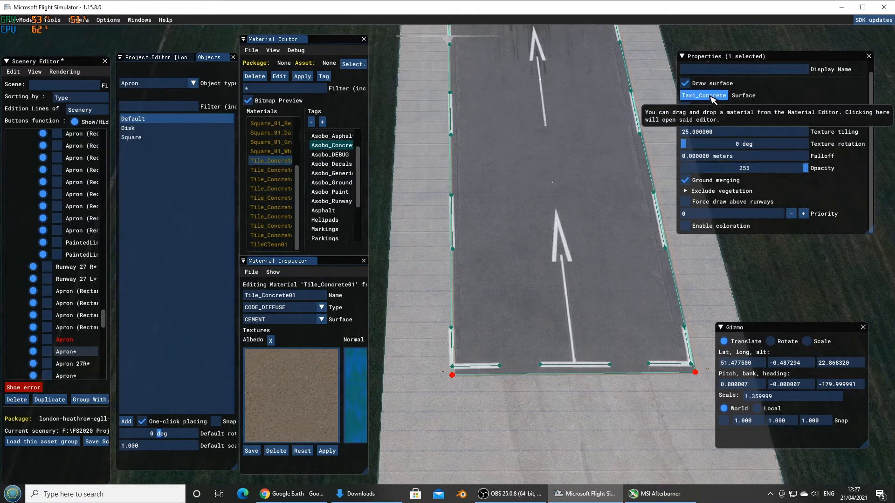
Assign the Tile_Concrete06_Dirt material to the new apron's surface
mouse_move(277, 176)
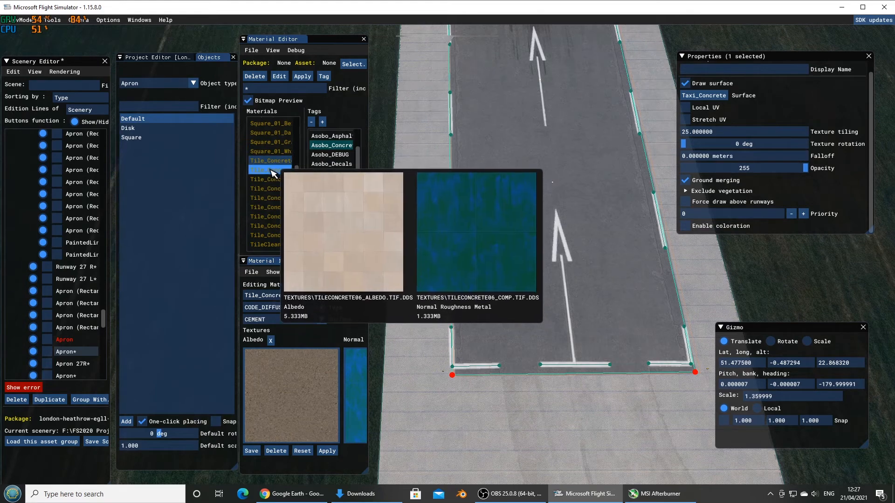
click(274, 172)
drag(273, 171, 703, 95)
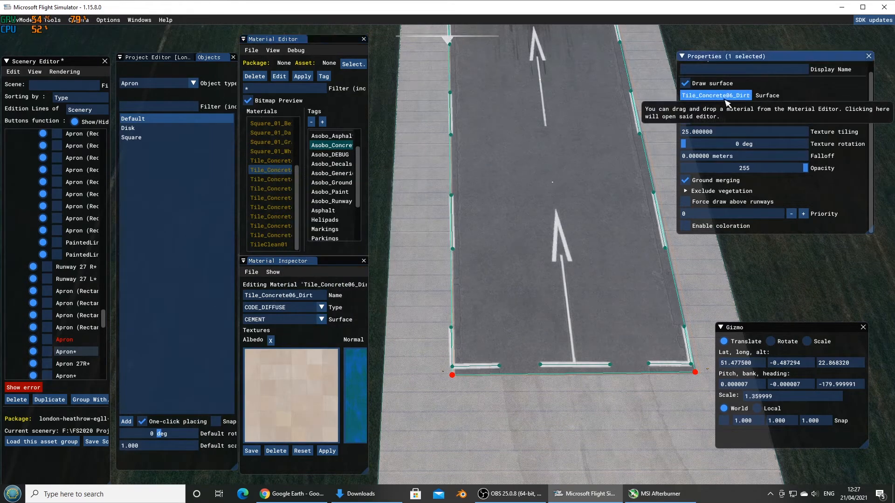
Force the new concrete apron to draw above the runways and inspect its surface along the displaced 09L threshold
click(685, 202)
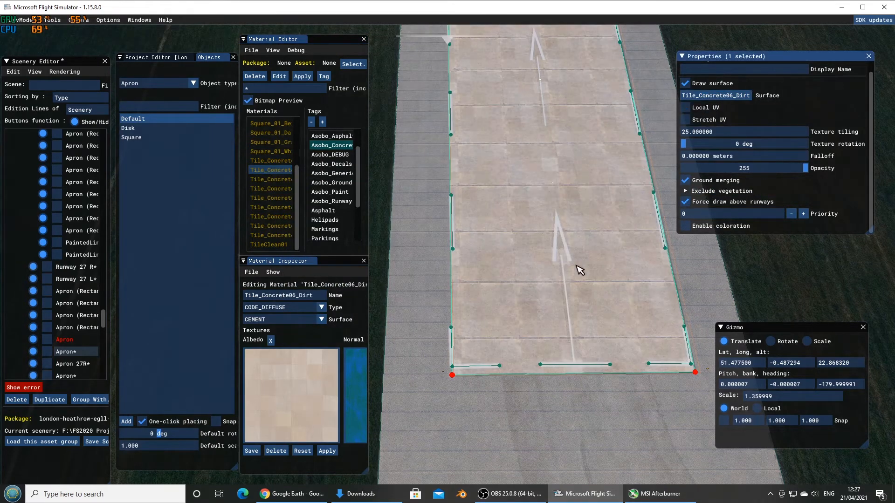
scroll(594, 265, down, 2)
scroll(594, 266, up, 5)
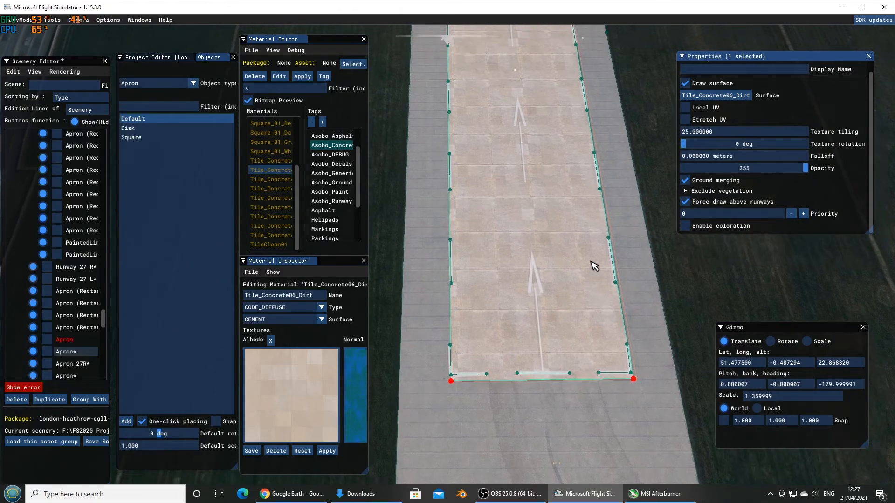
scroll(591, 262, down, 6)
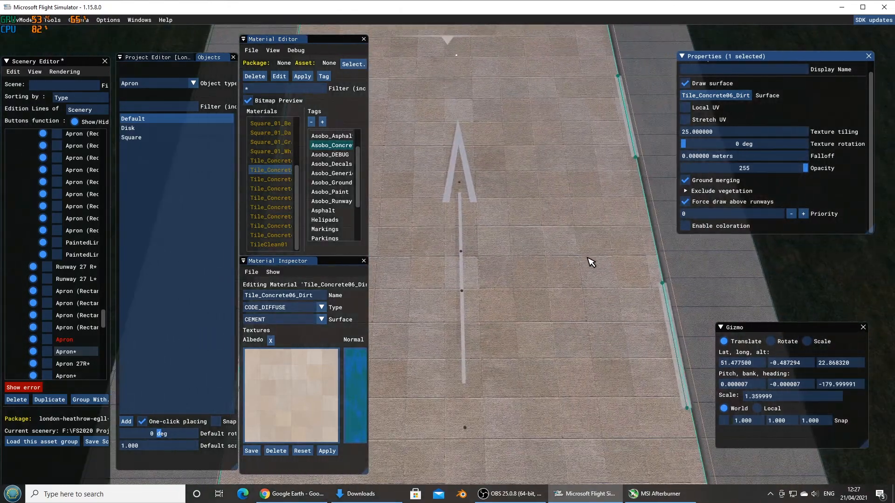
scroll(591, 263, down, 5)
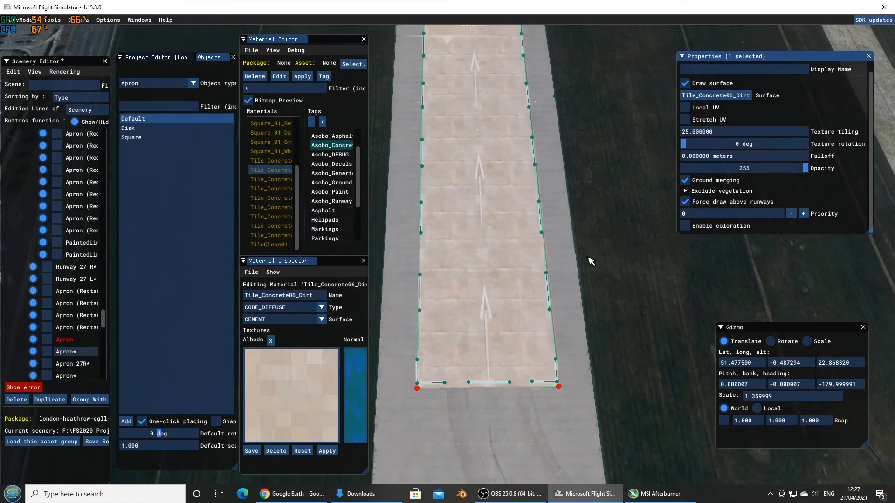
scroll(591, 262, down, 3)
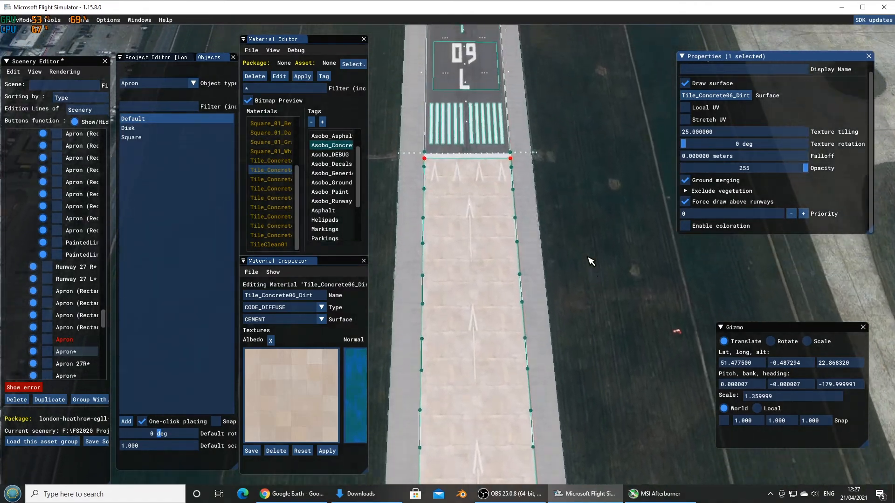
scroll(591, 261, up, 3)
key(s)
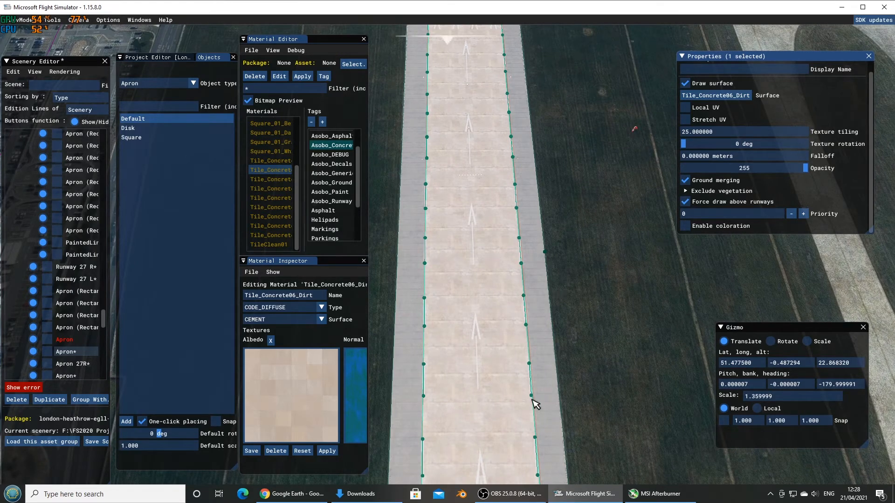
Compare the apron surface and the 09L threshold area with the Google Earth satellite imagery, returning to the scenery editor
click(292, 493)
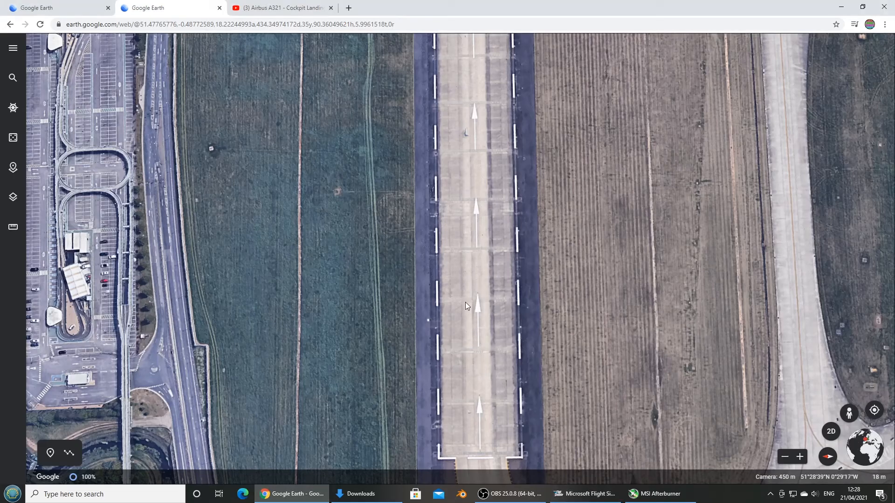
scroll(476, 161, down, 3)
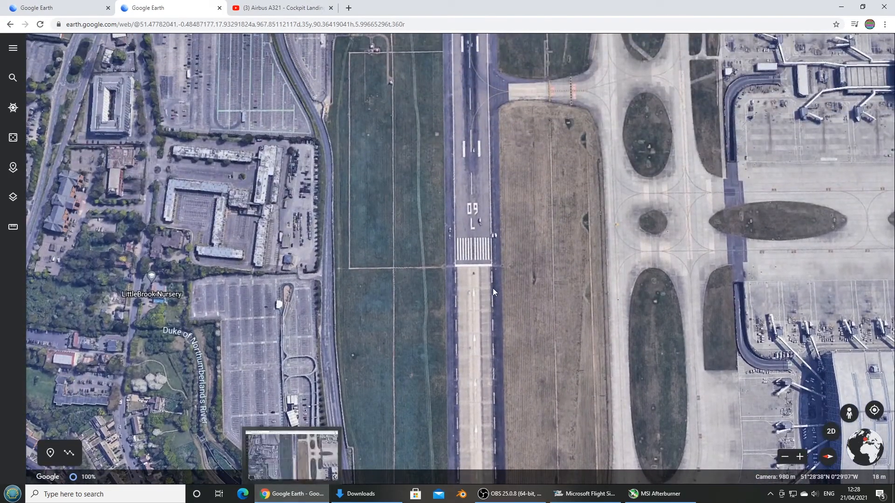
click(300, 495)
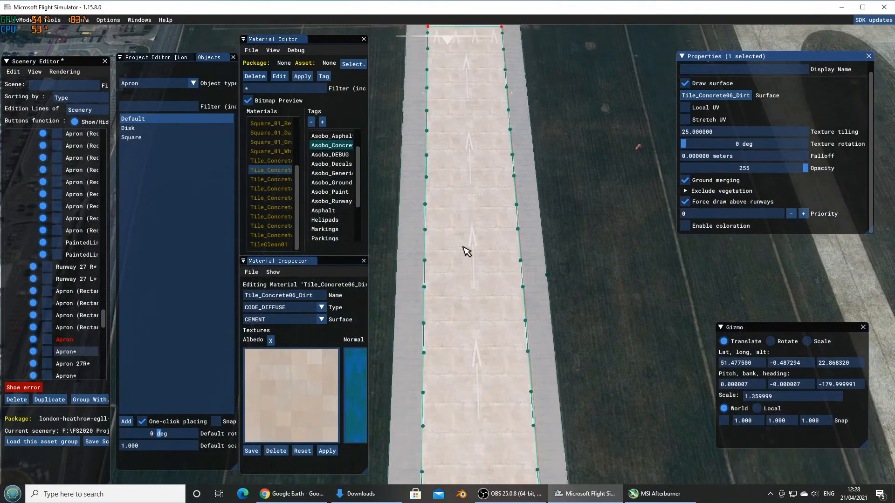
key(w)
key(w)
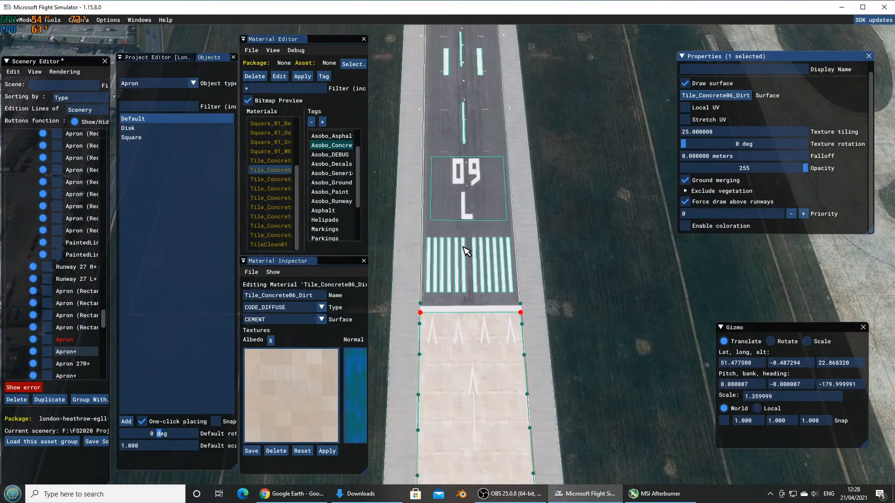
click(290, 496)
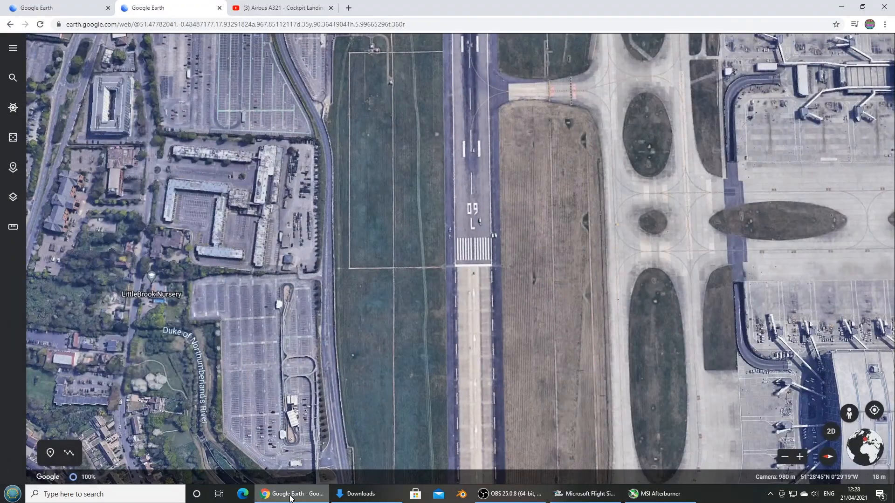
click(290, 496)
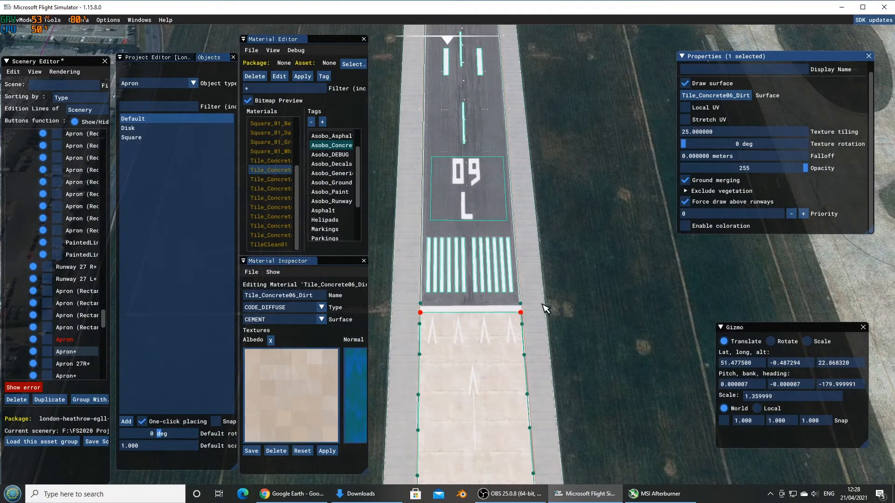
Turn off one-click placing for apron objects
click(142, 422)
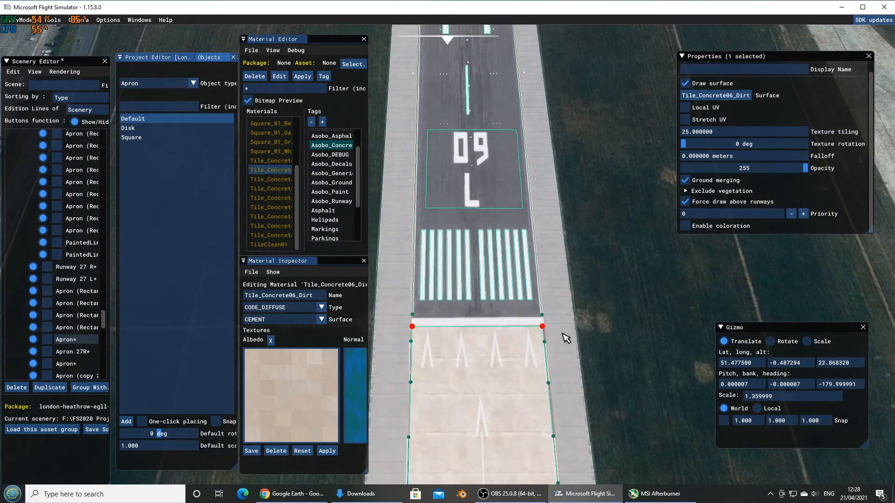
key(s)
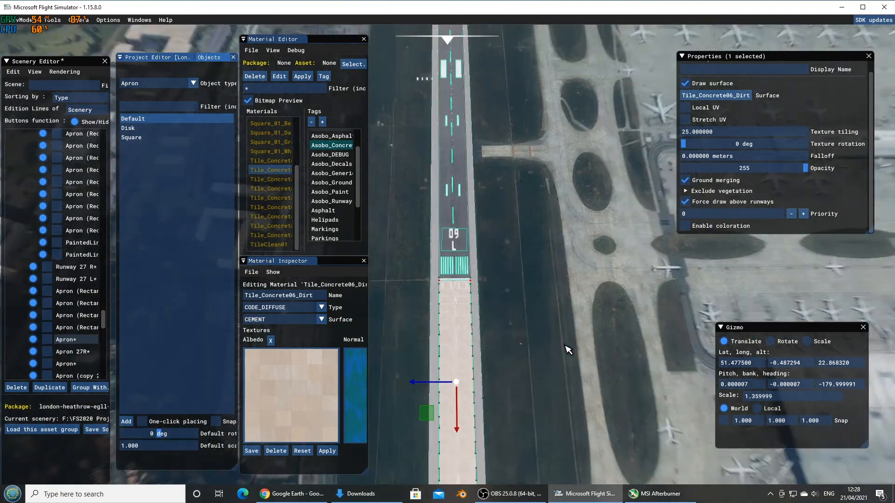
key(s)
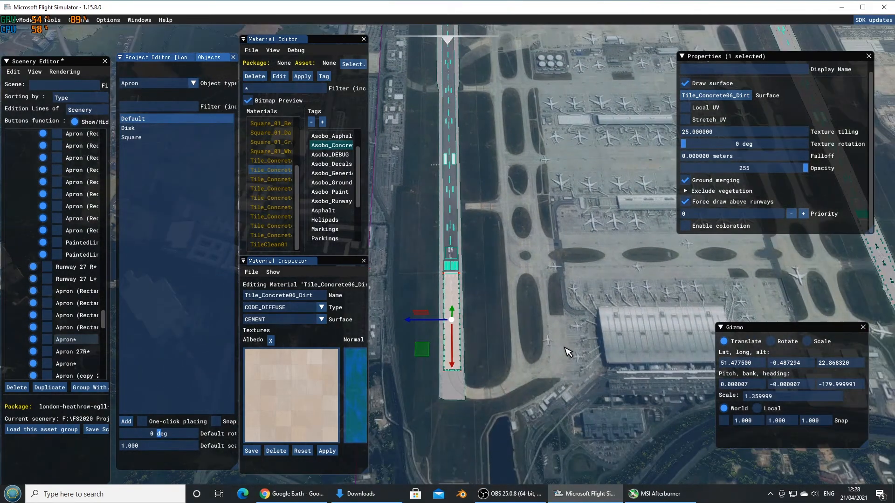
key(a)
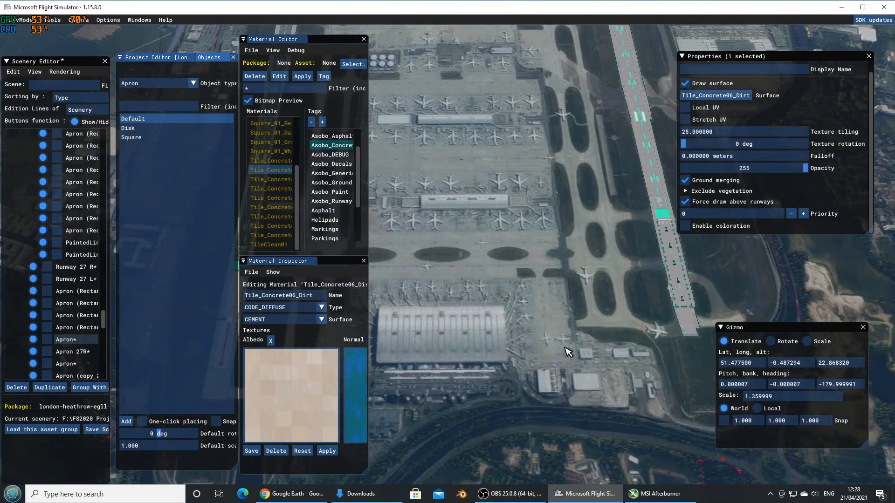
key(d)
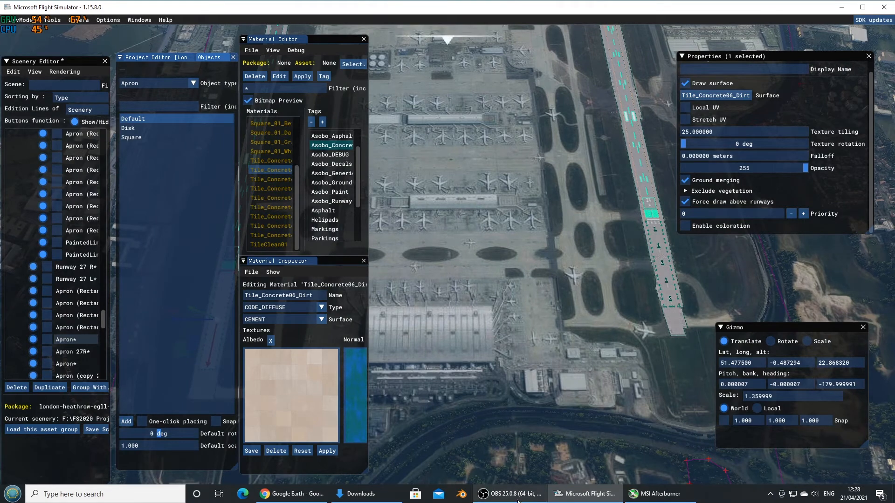
click(531, 494)
click(488, 323)
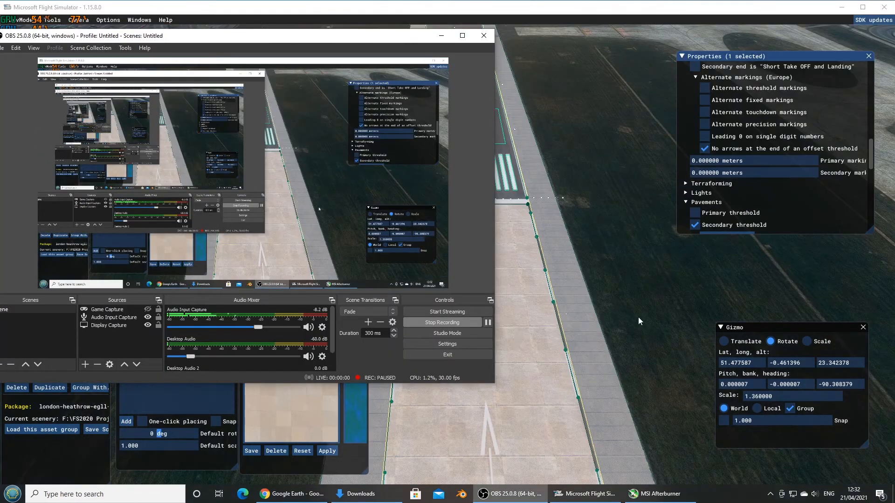
click(638, 317)
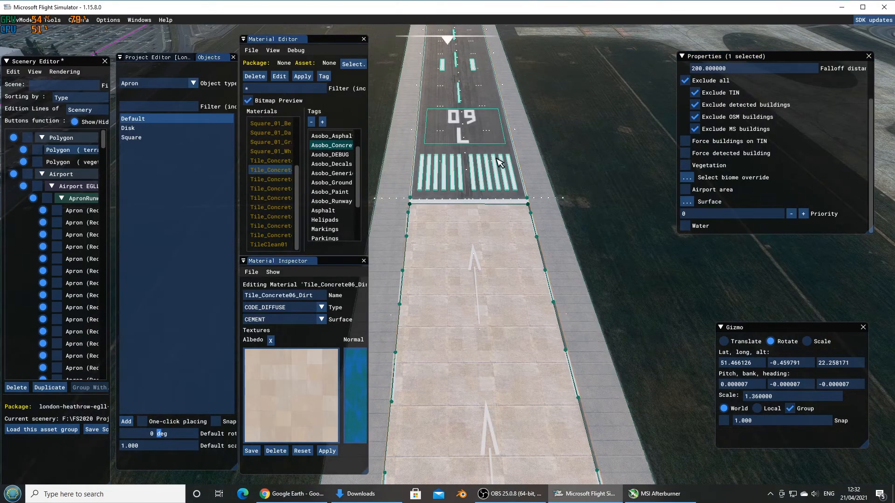
Select Runway 27R and check its alternate marking option for no arrows at the end of an offset threshold
click(499, 156)
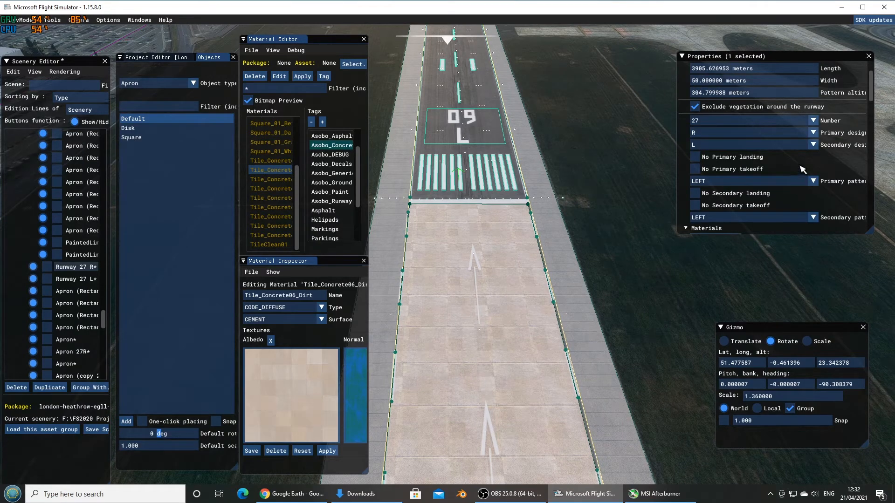
scroll(828, 181, down, 10)
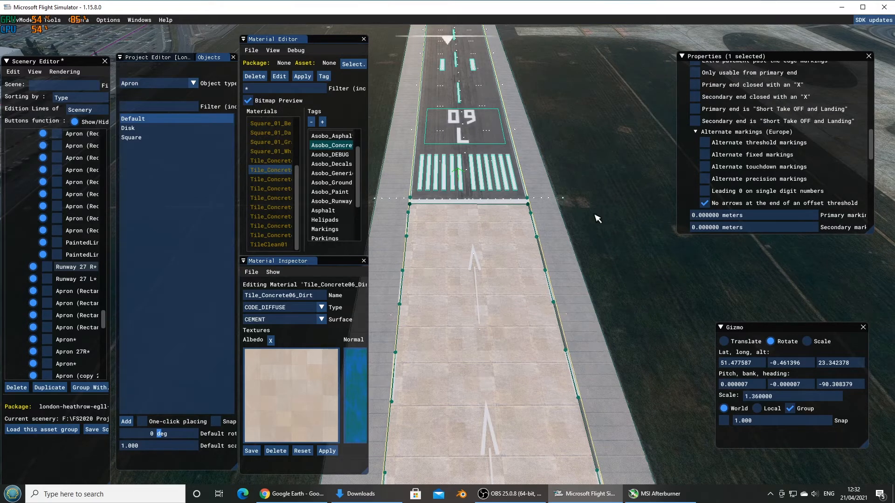
scroll(474, 221, up, 4)
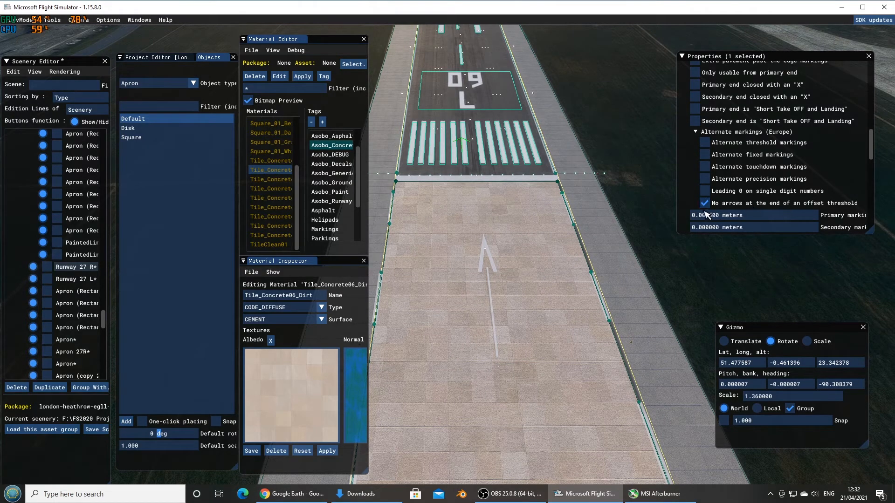
click(705, 204)
click(704, 205)
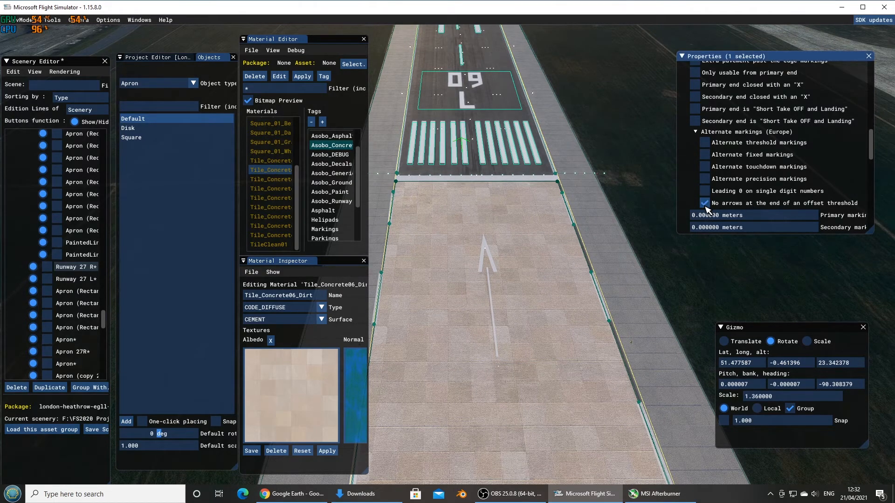
Examine the concrete apron and arrow markings from the 09L threshold bar to the runway's far end and back
scroll(552, 261, down, 3)
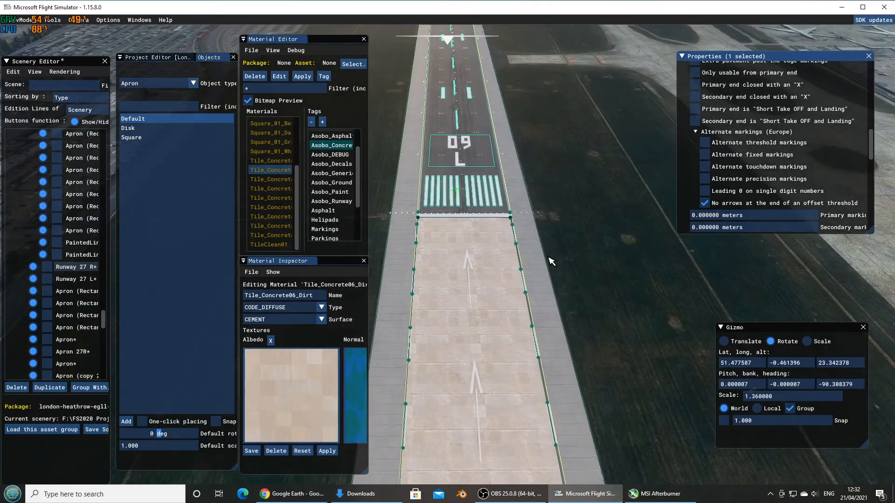
key(s)
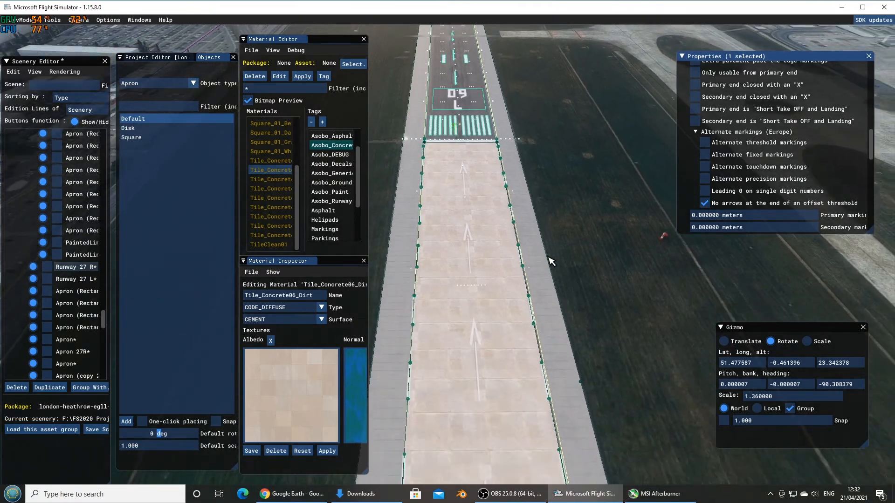
key(s)
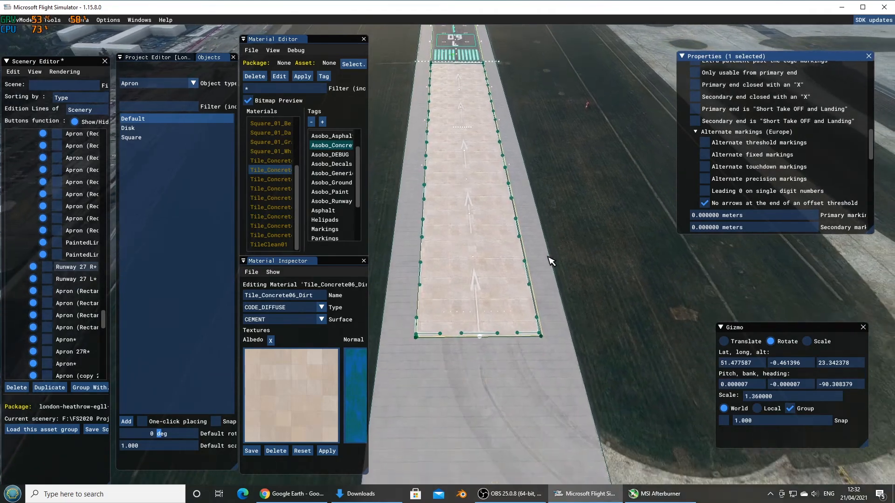
key(s)
key(w)
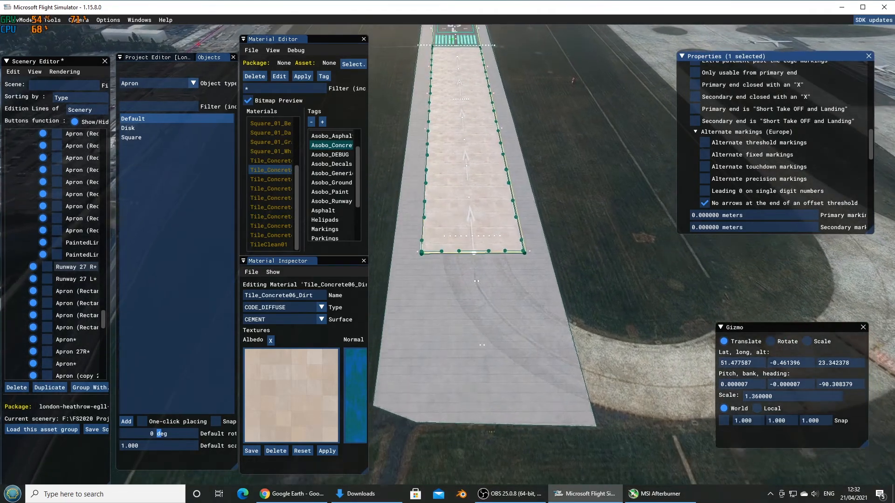
key(w)
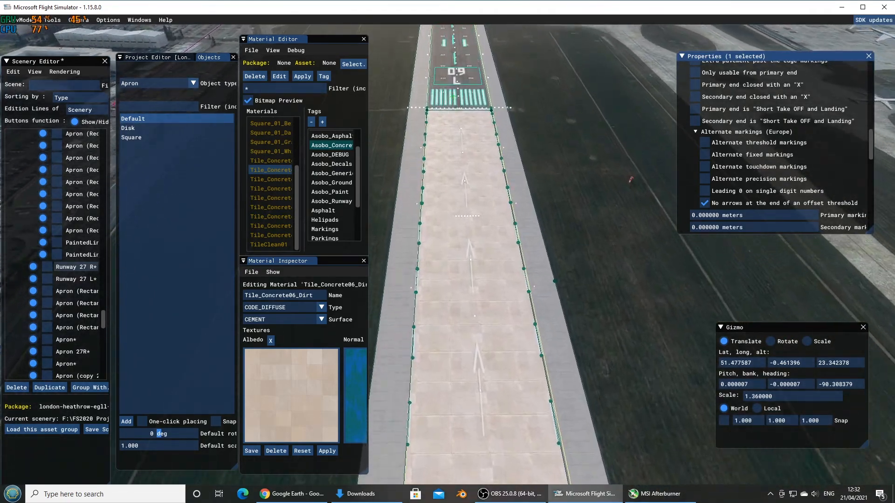
key(w)
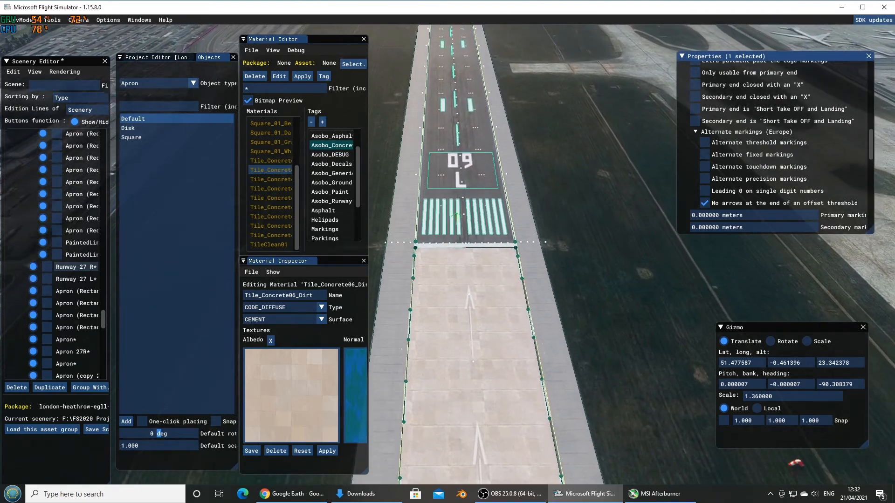
key(d)
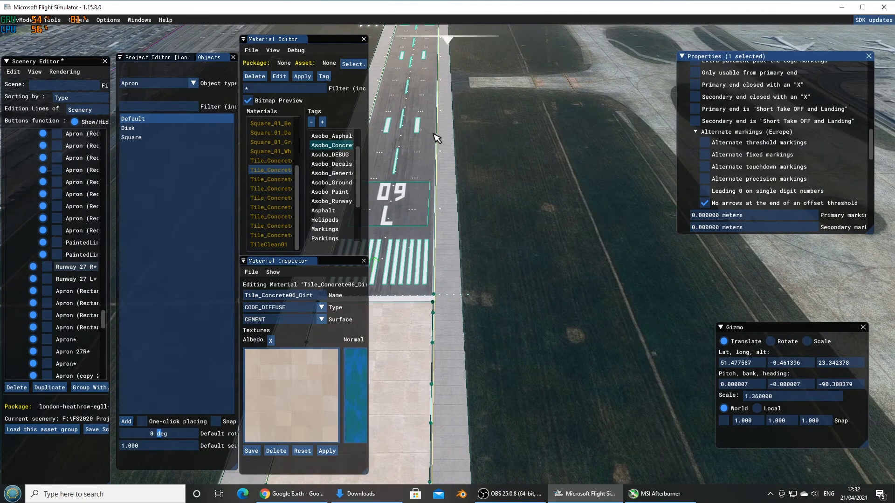
Reselect Runway 27R beside the 09L markings and review its surface material and marking settings
click(429, 141)
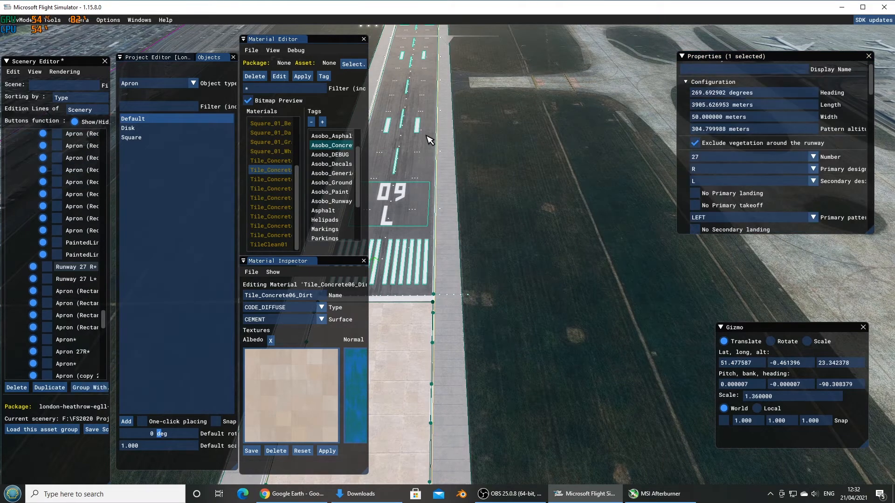
click(427, 136)
click(427, 136)
click(427, 135)
scroll(857, 191, down, 3)
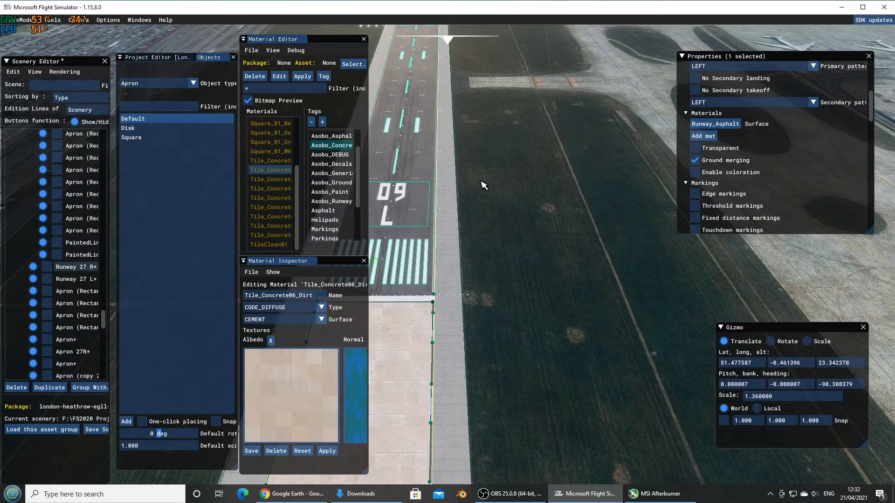
scroll(552, 198, down, 4)
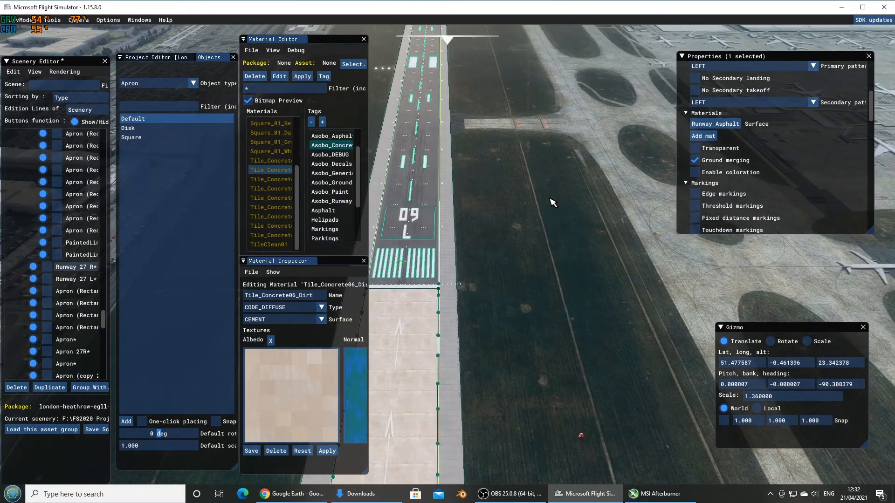
key(d)
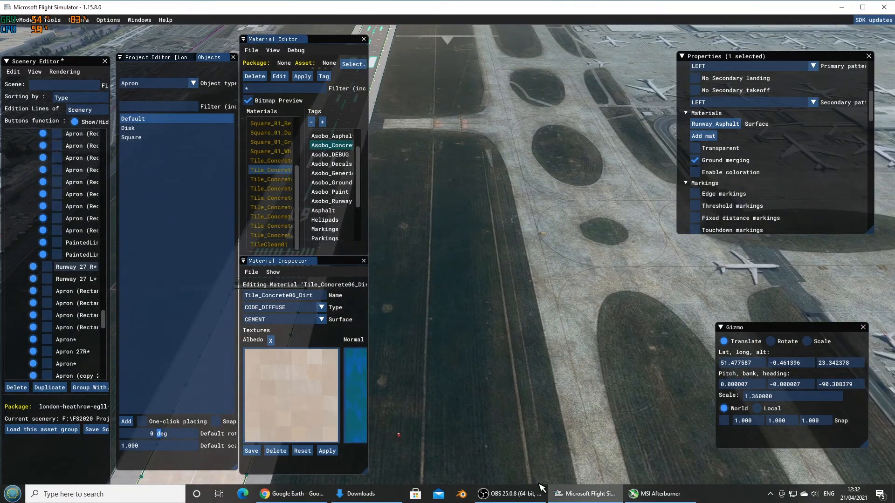
click(531, 493)
click(487, 323)
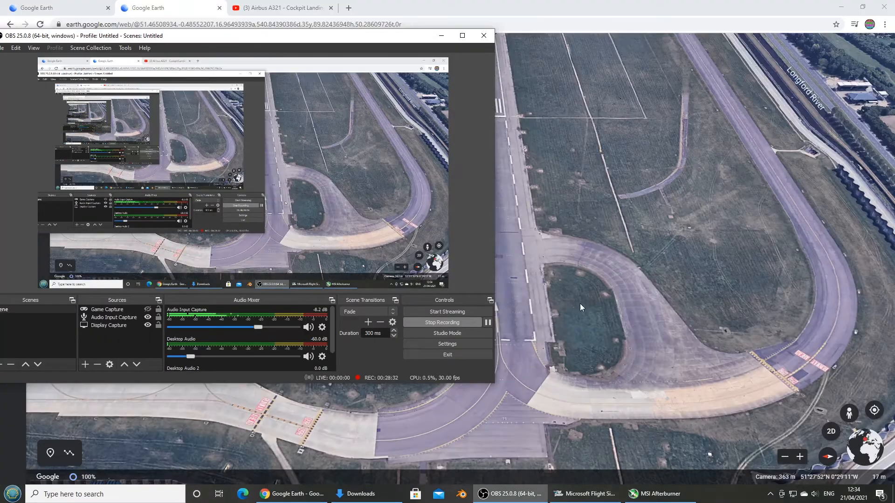
Switch from Google Earth to Microsoft Flight Simulator and force the white arrowhead apron nearest the runway start to draw above runways
click(580, 304)
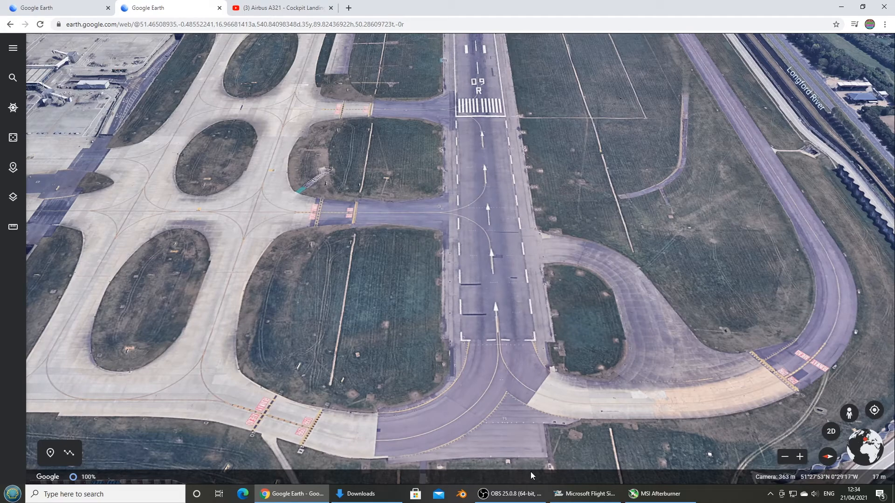
click(591, 500)
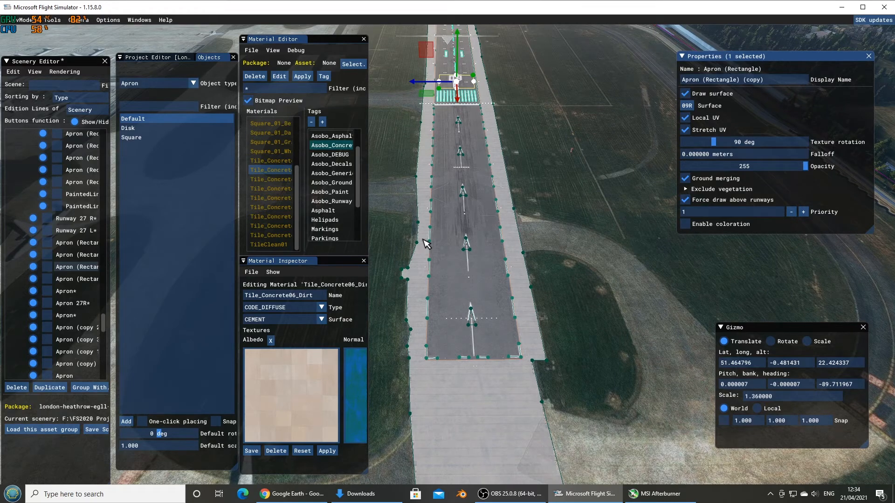
scroll(471, 251, up, 5)
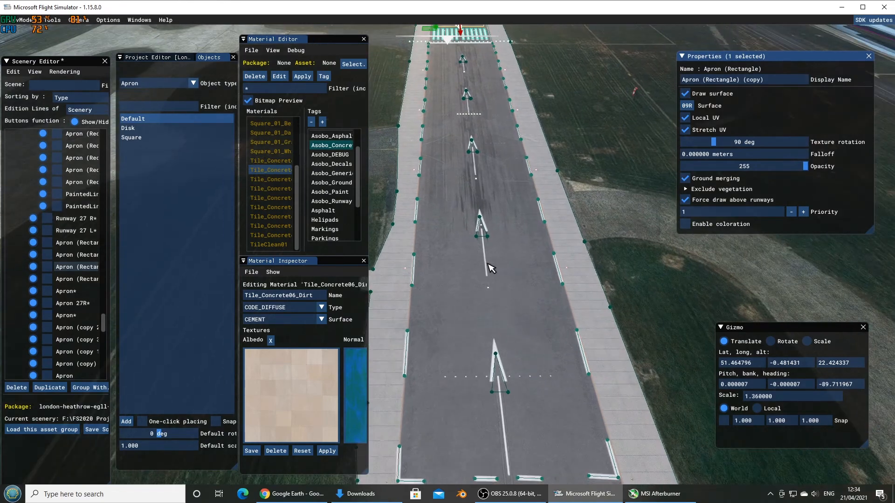
click(516, 416)
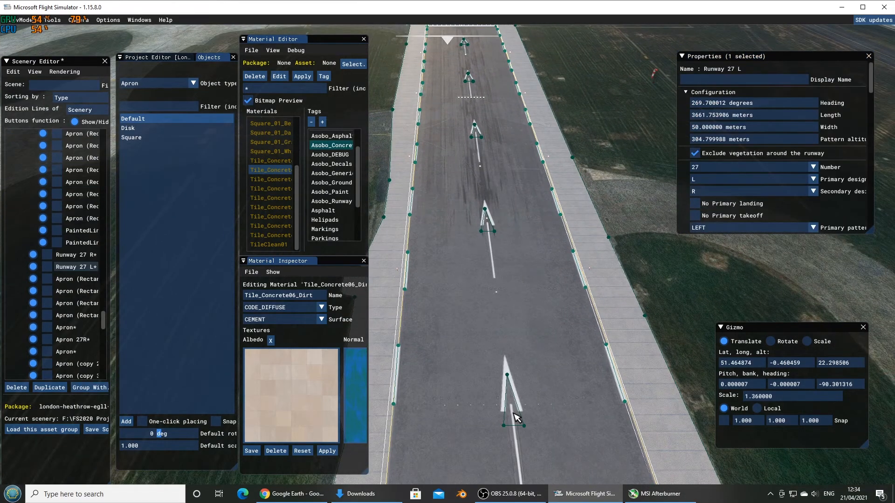
click(516, 416)
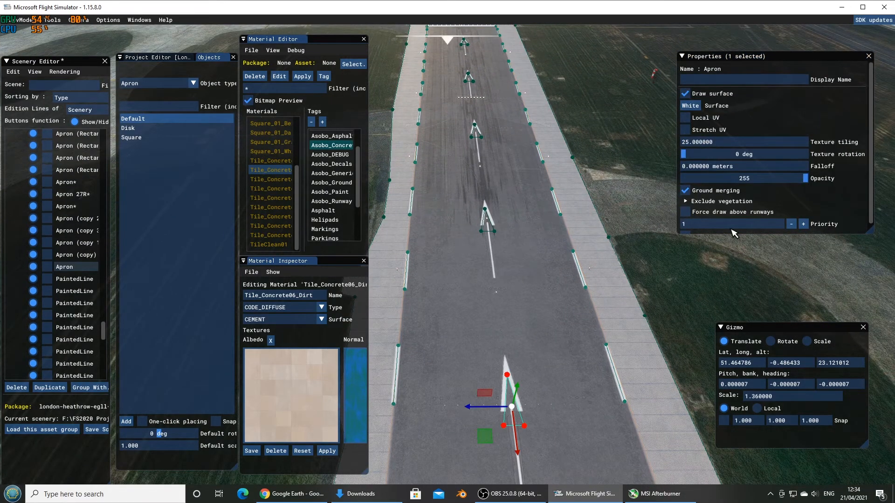
click(685, 212)
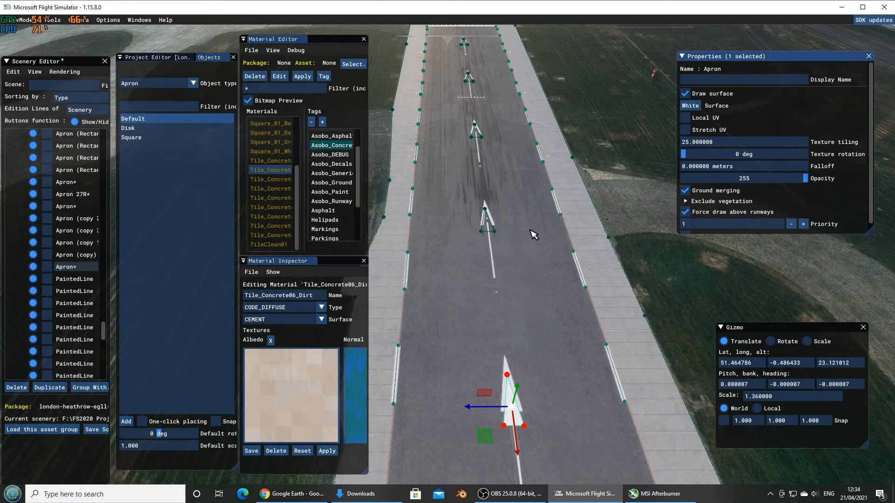
Shift the selected arrowhead apron slightly towards the 09R threshold onto its painted arrow, to longitude about -0.48639
right_drag(545, 209, 536, 334)
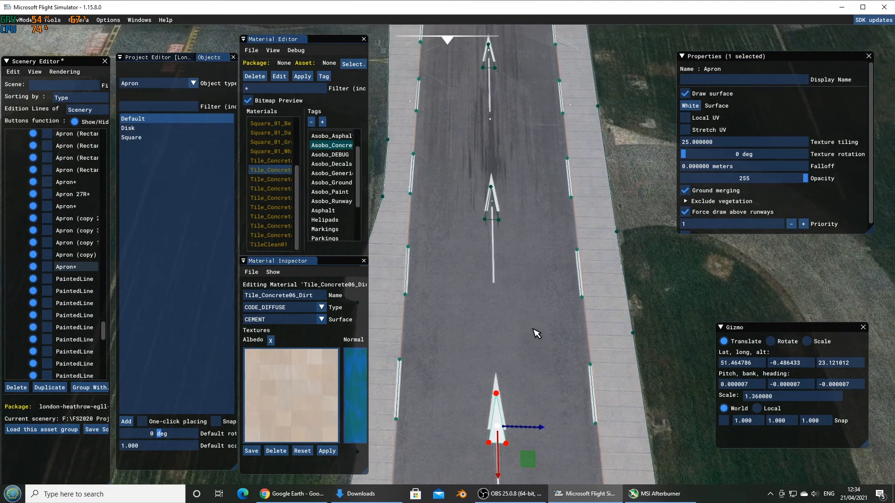
key(s)
drag(504, 339, 503, 332)
Align the second arrowhead apron with its arrow at longitude about -0.48551 and force it to draw above runways
key(w)
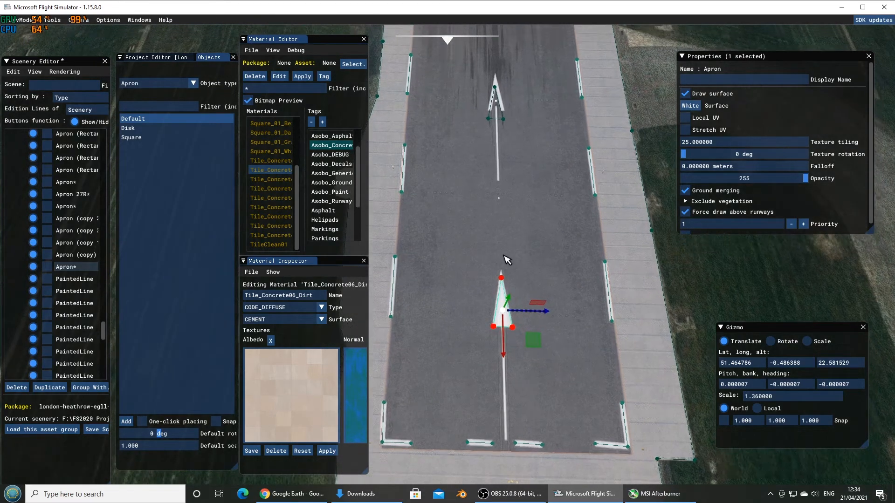
click(513, 302)
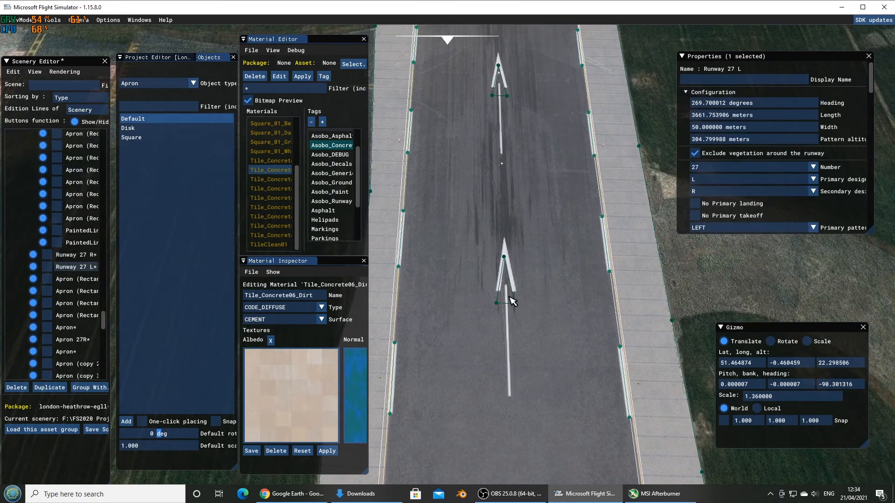
click(512, 302)
drag(509, 328, 509, 318)
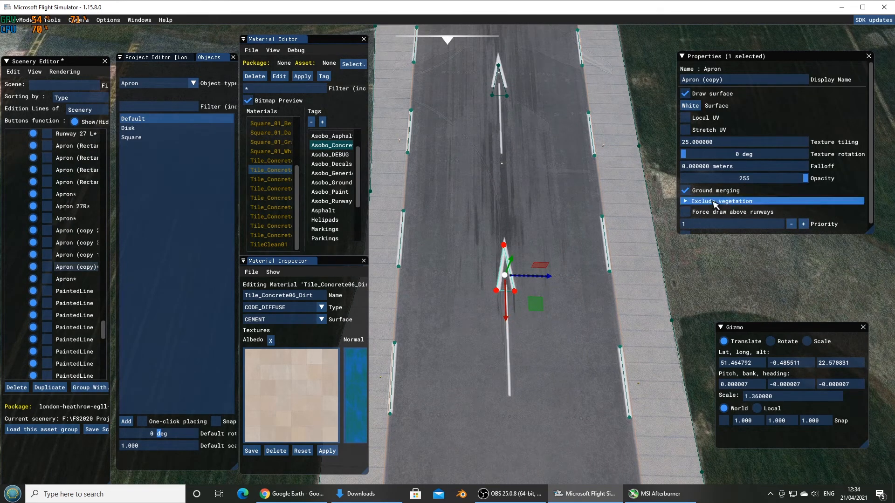
click(685, 213)
Move the third arrowhead apron onto its arrow at longitude about -0.48463 and enable force draw above runways
key(w)
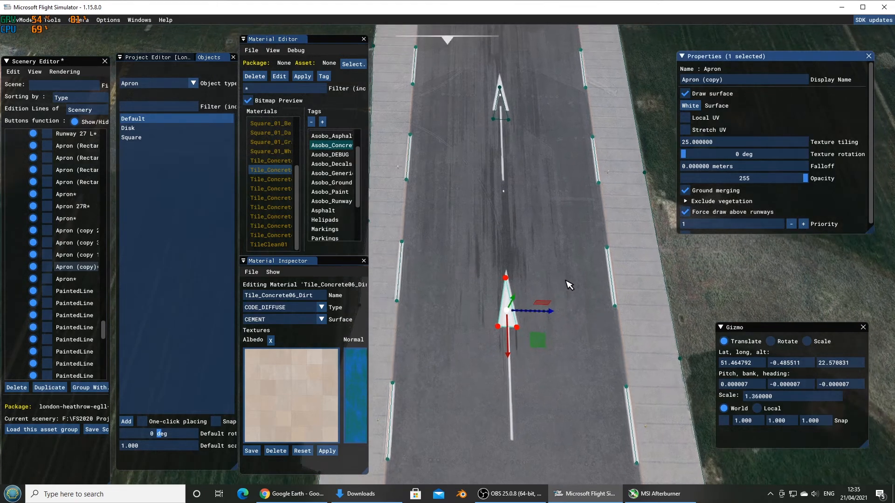
click(514, 274)
click(514, 275)
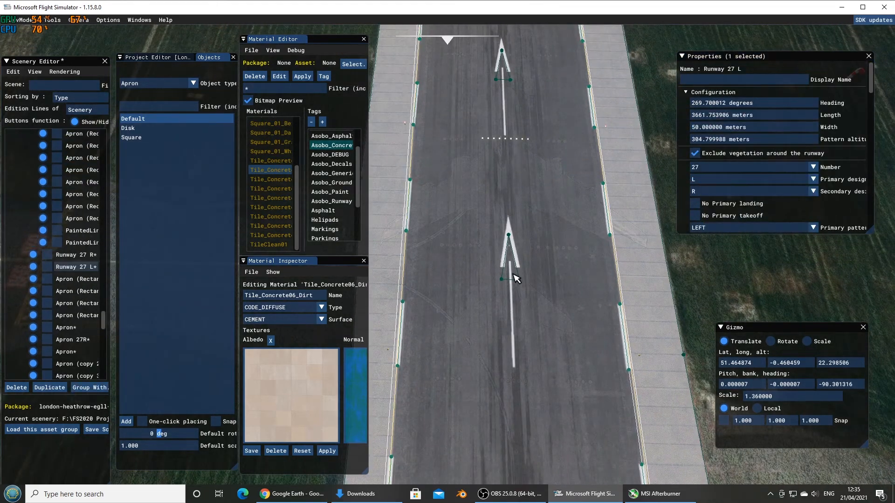
click(514, 275)
click(514, 274)
drag(514, 306, 512, 294)
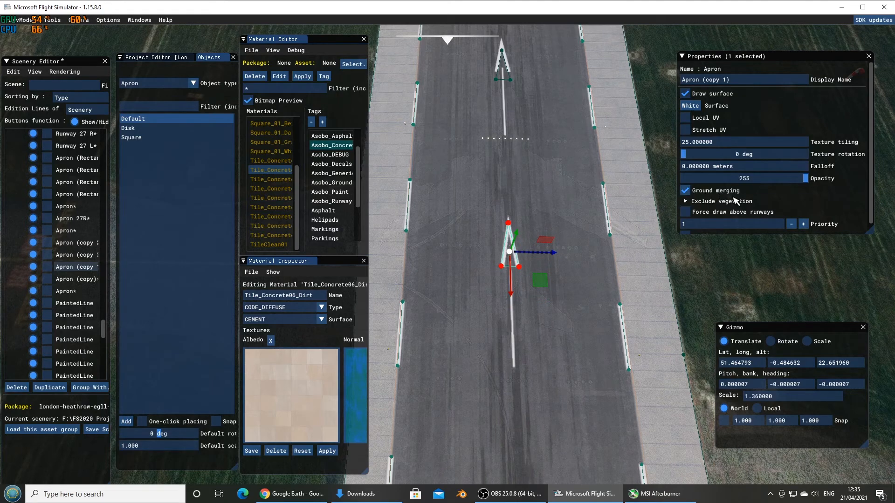
click(717, 212)
Nudge the fourth arrowhead apron onto its arrow at longitude about -0.48376 and make it draw above runways
key(w)
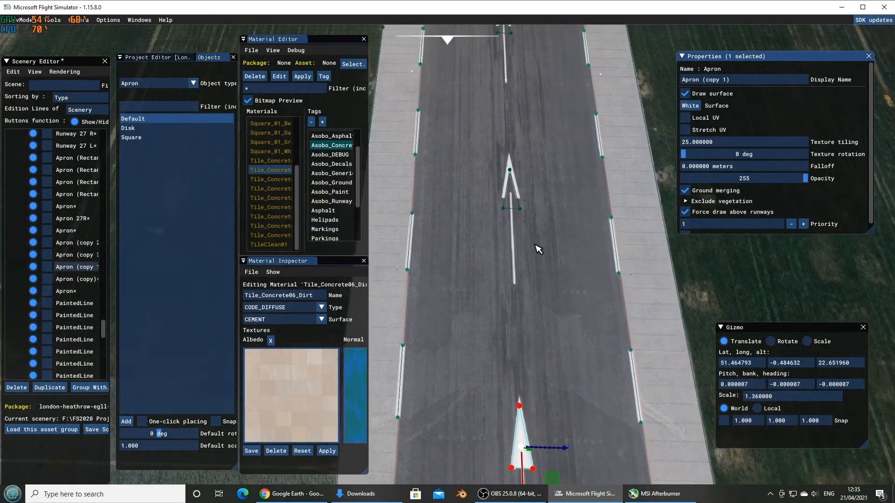
click(519, 284)
click(521, 283)
click(519, 283)
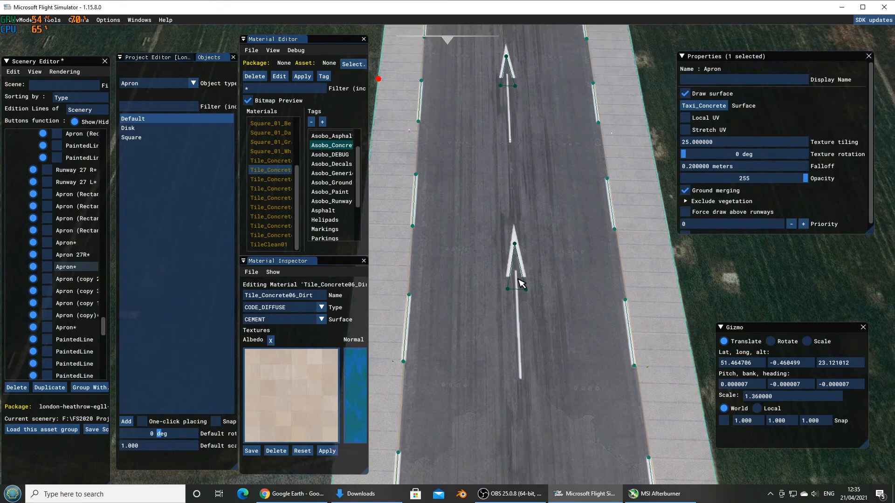
drag(519, 313, 523, 303)
click(685, 212)
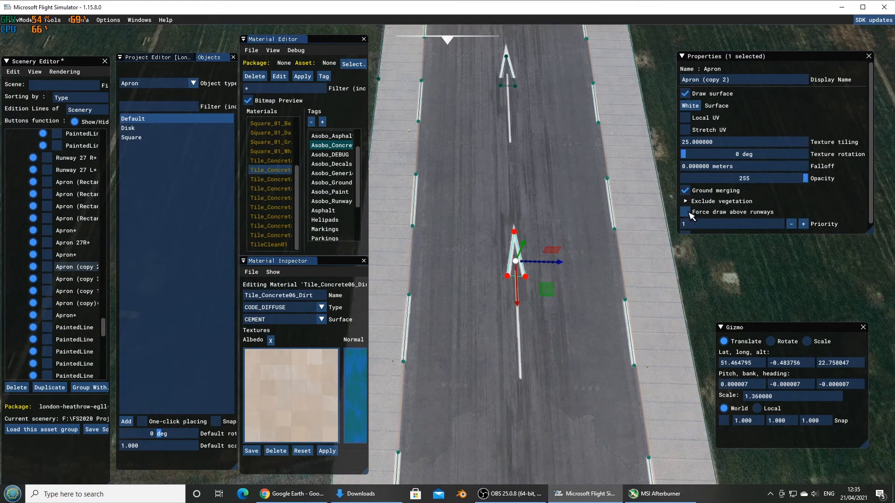
Place the arrowhead apron nearest the threshold bar at longitude about -0.48288, forcing it to draw above runways
key(w)
click(520, 246)
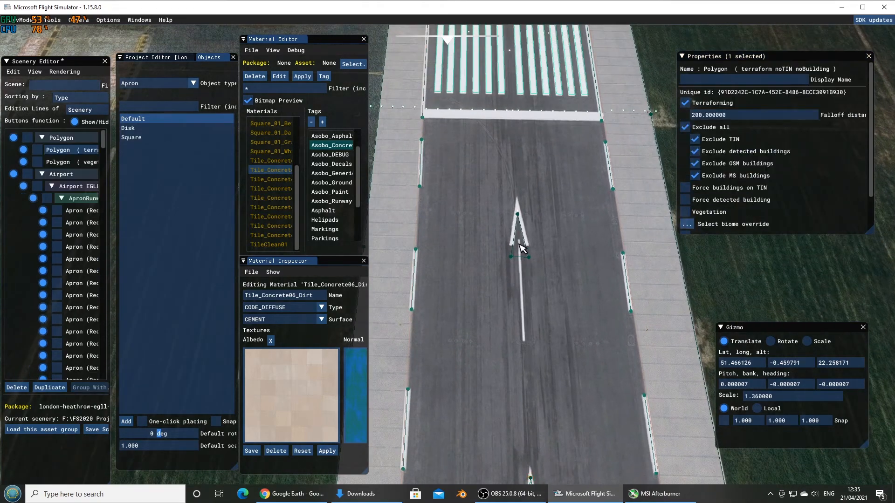
click(521, 248)
click(523, 252)
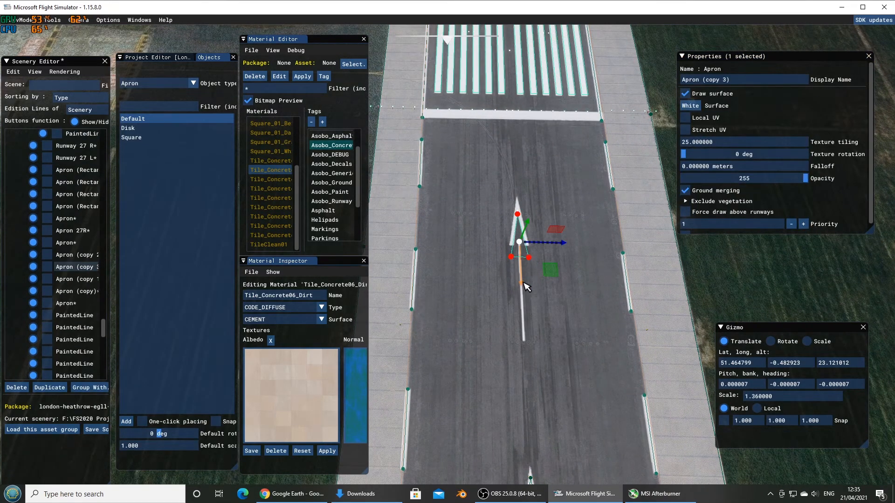
drag(525, 275, 524, 271)
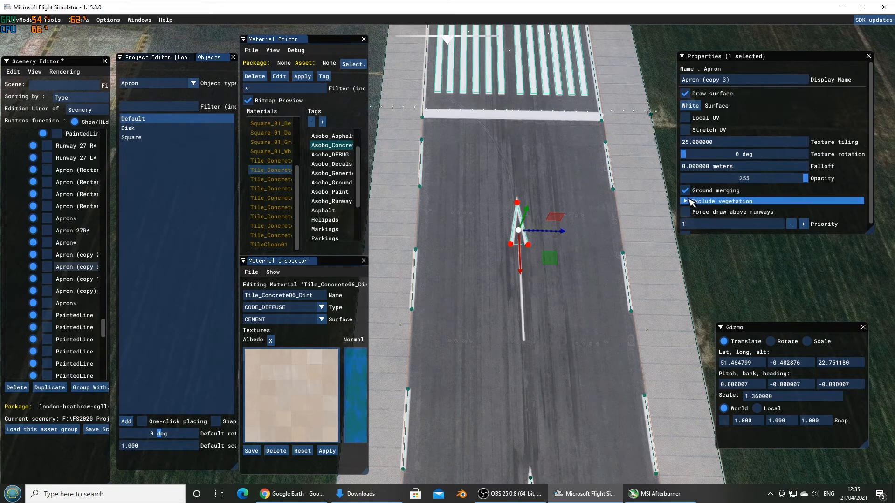
click(605, 290)
Examine the runway from the filled 09R arrows to its opposite threshold, including the large fixed-distance markings near that end
scroll(606, 303, down, 1)
scroll(606, 305, down, 1)
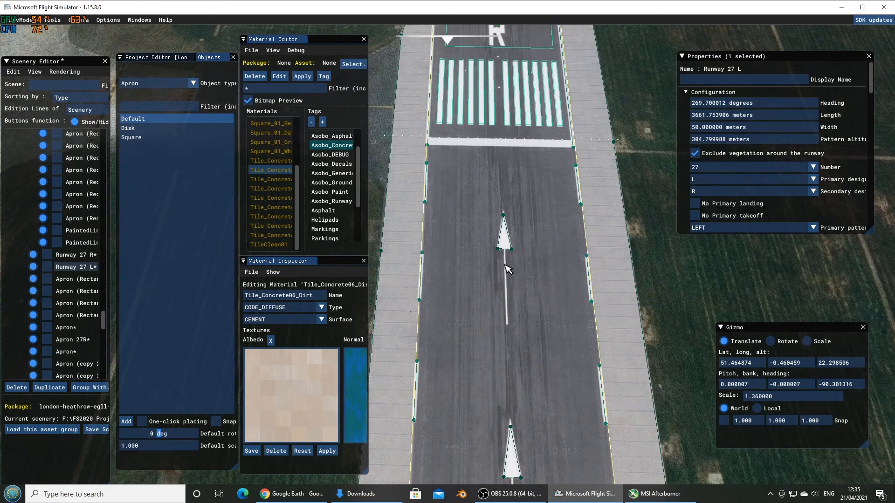
scroll(534, 398, down, 1)
scroll(520, 316, down, 2)
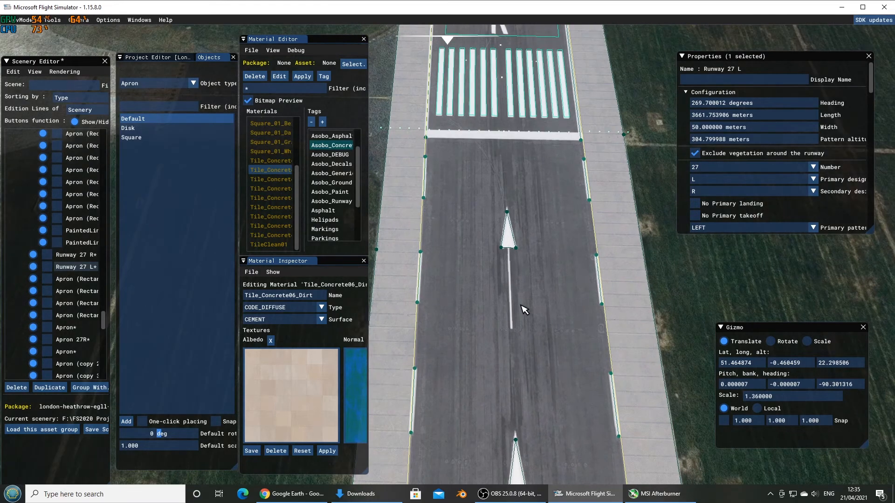
scroll(521, 316, down, 4)
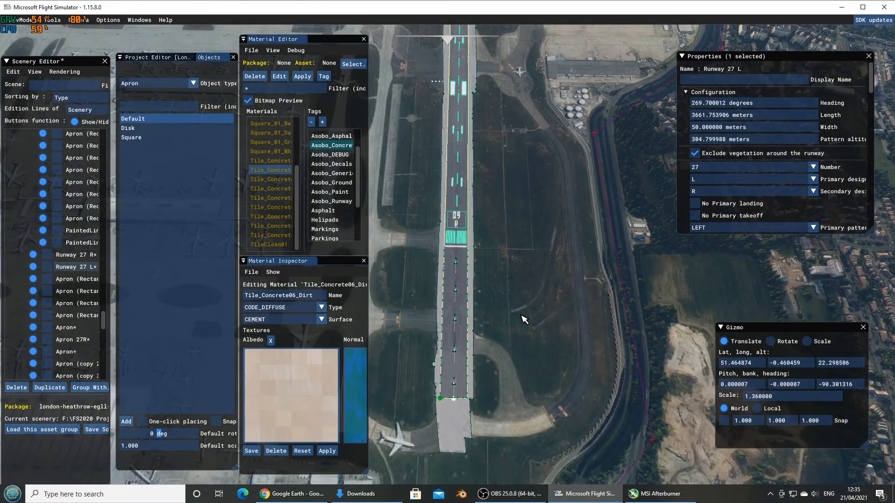
key(w)
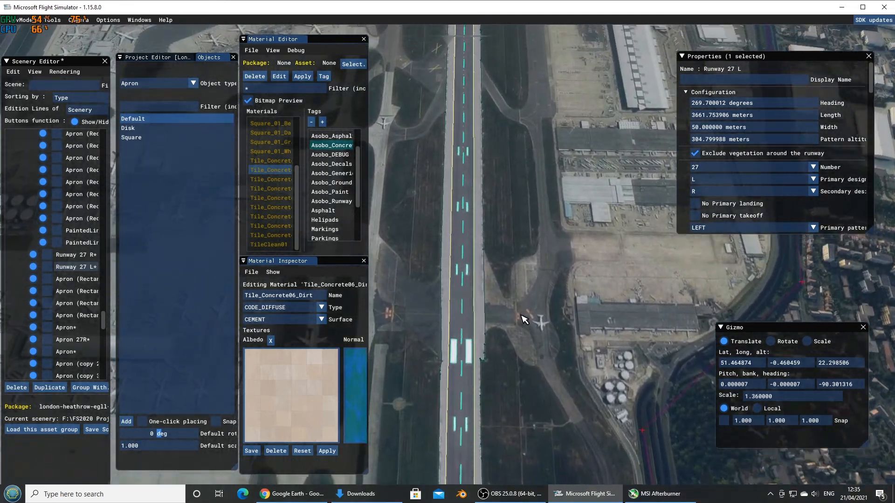
key(w)
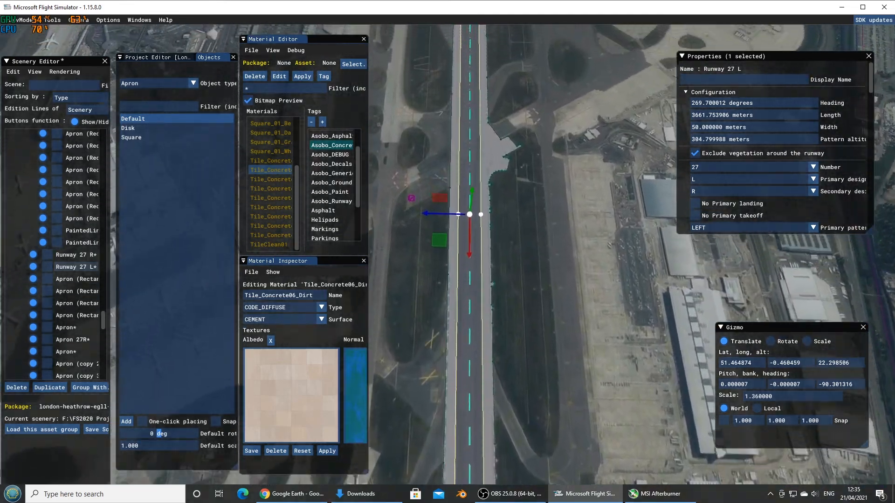
key(w)
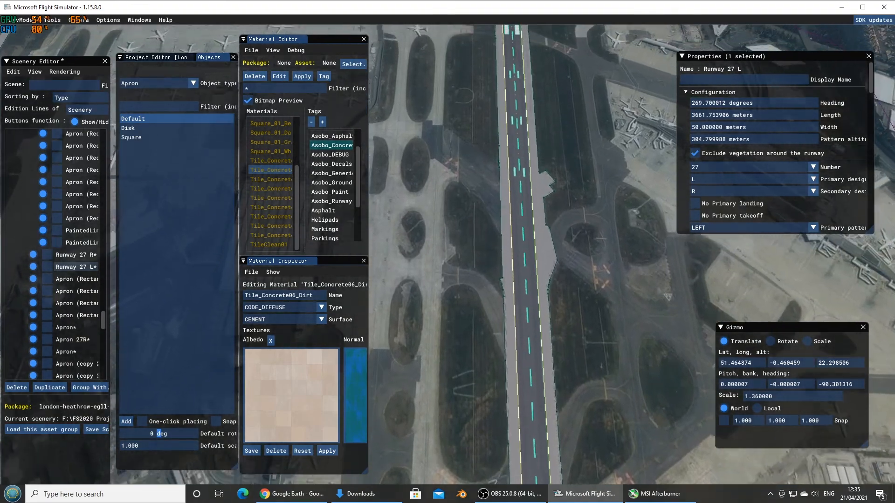
key(w)
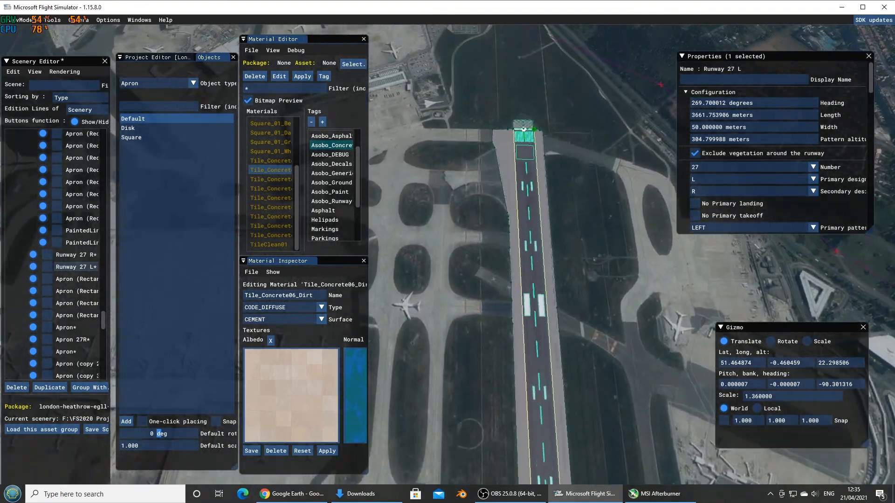
key(w)
key(d)
key(s)
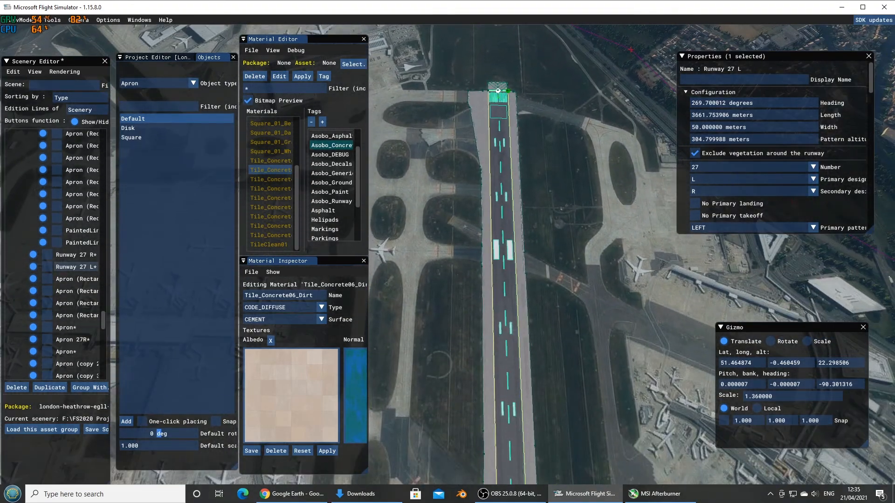
scroll(543, 234, up, 10)
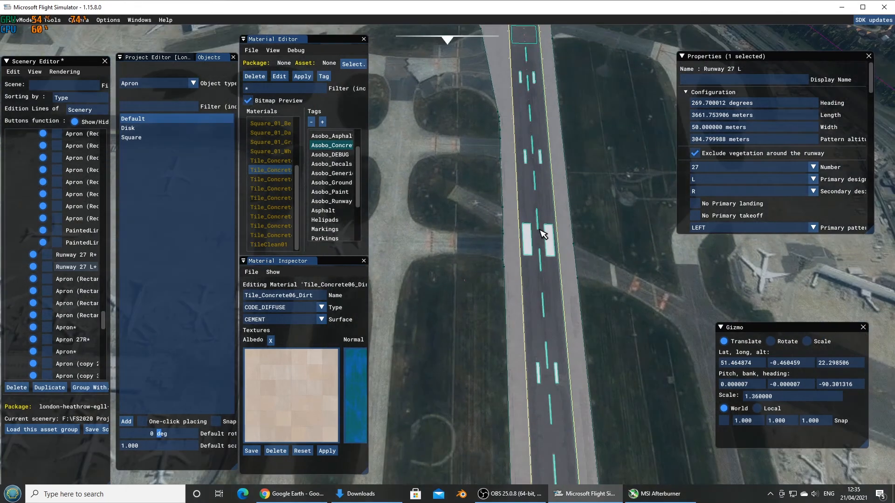
key(d)
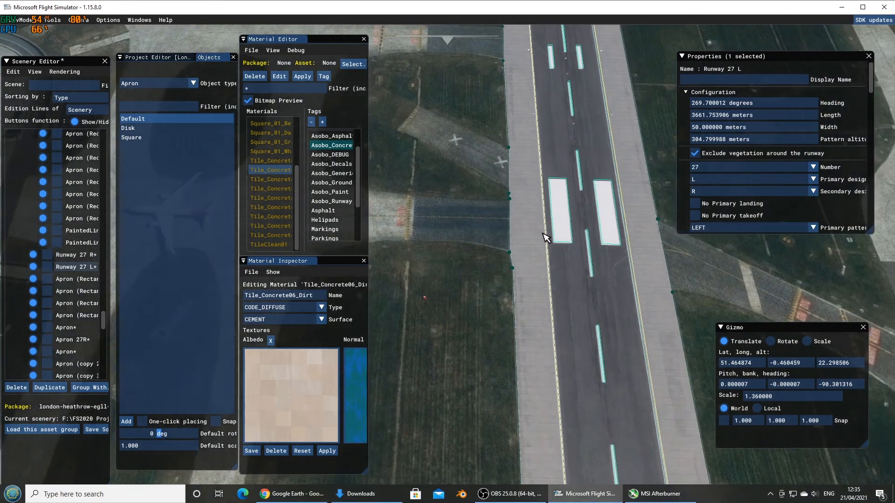
scroll(543, 229, up, 5)
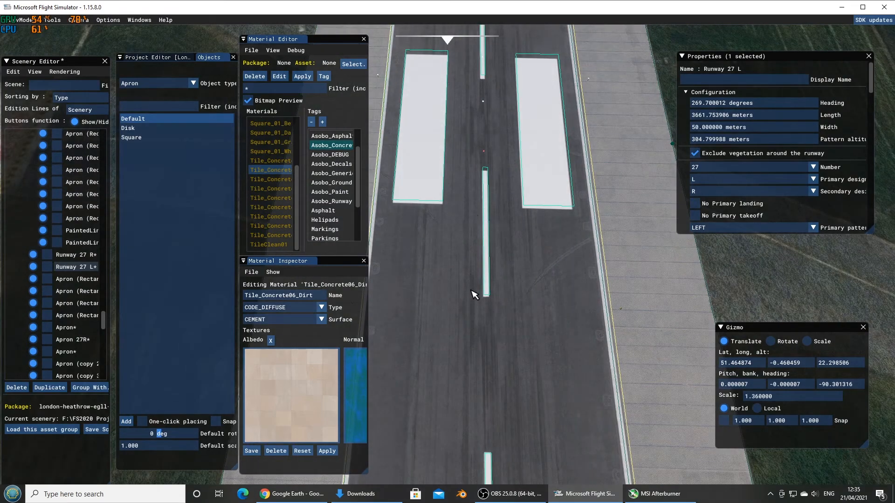
Review Runway 27 L's surface material, marking, alternate European marking and pavement settings
scroll(863, 120, down, 6)
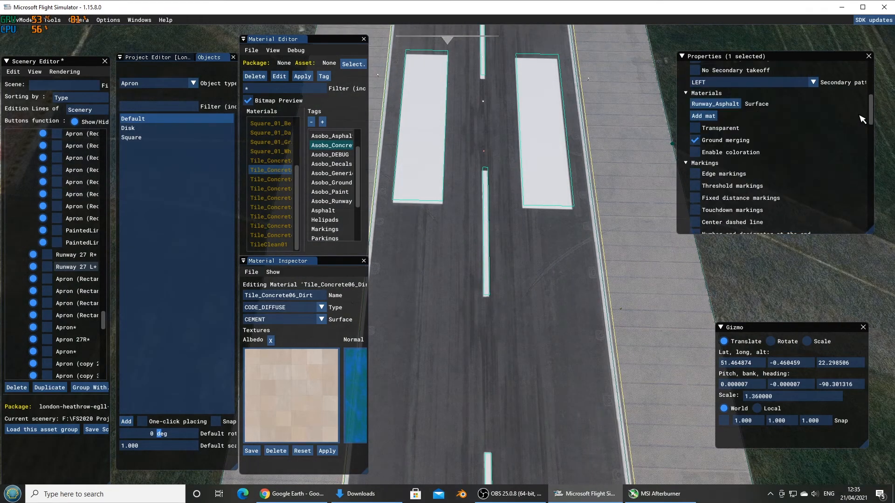
scroll(862, 120, up, 1)
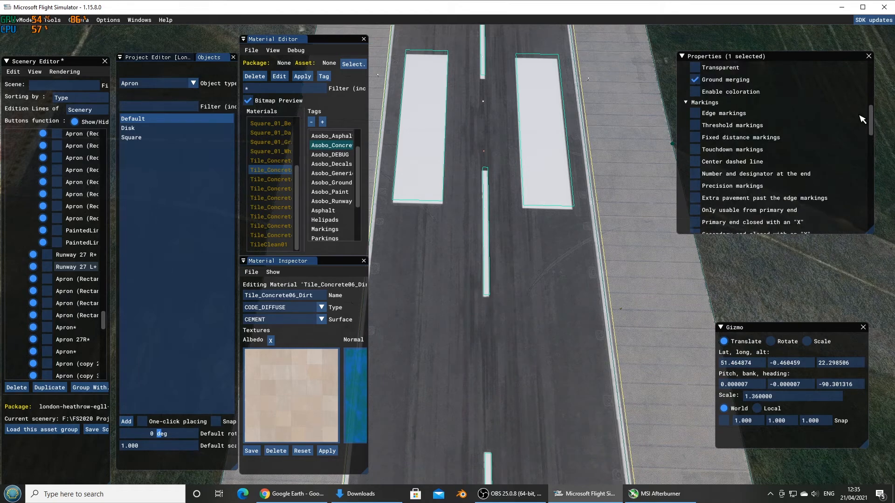
scroll(863, 120, down, 2)
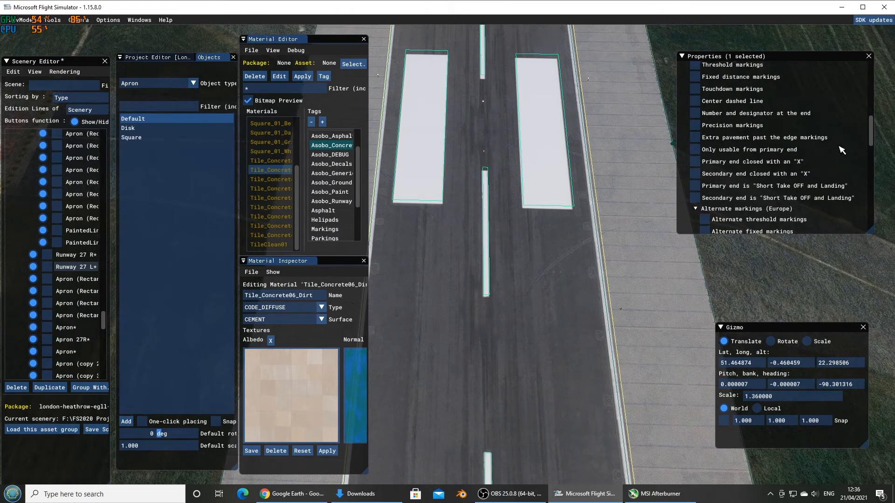
scroll(842, 150, down, 5)
scroll(842, 150, down, 4)
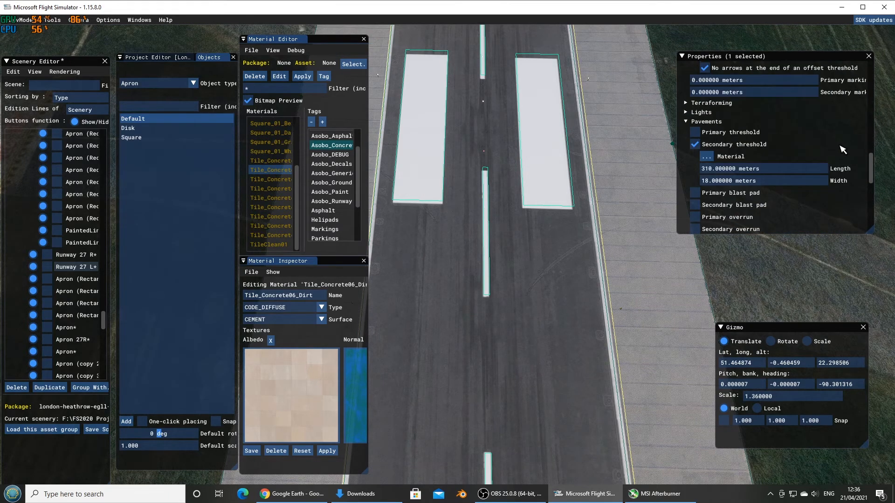
scroll(842, 148, down, 2)
scroll(842, 148, up, 7)
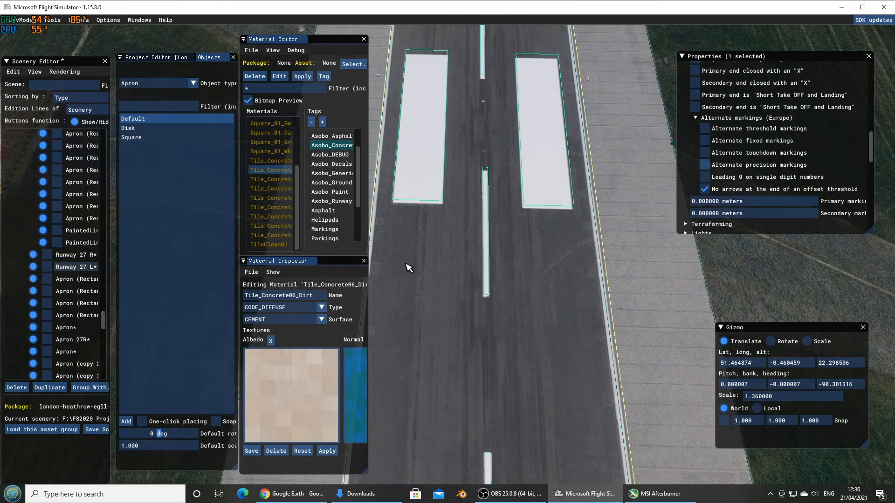
Inspect Runway 27L's fixed-distance markings, and compare them with the northern runway down to its 09L threshold and displaced concrete section
scroll(504, 302, up, 3)
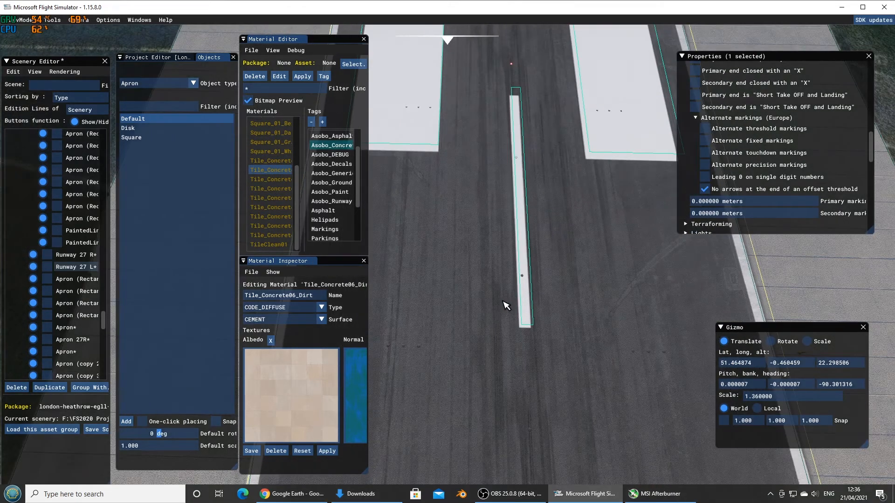
scroll(504, 302, down, 3)
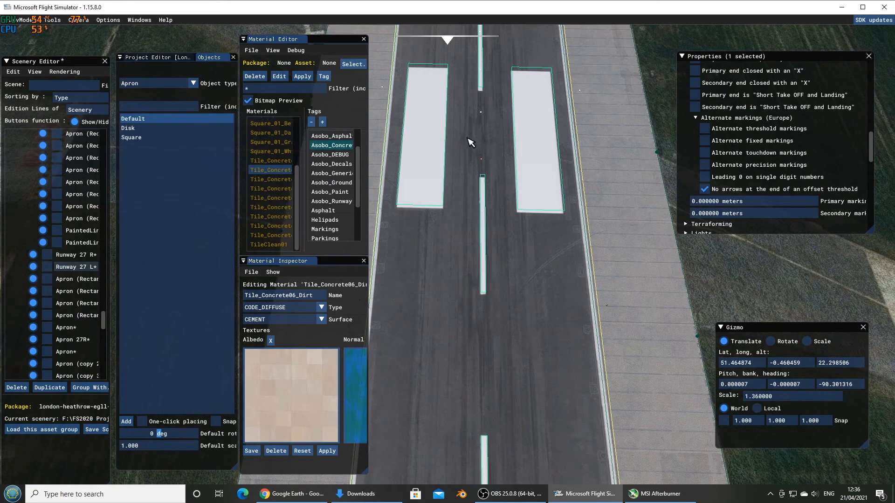
scroll(520, 292, down, 8)
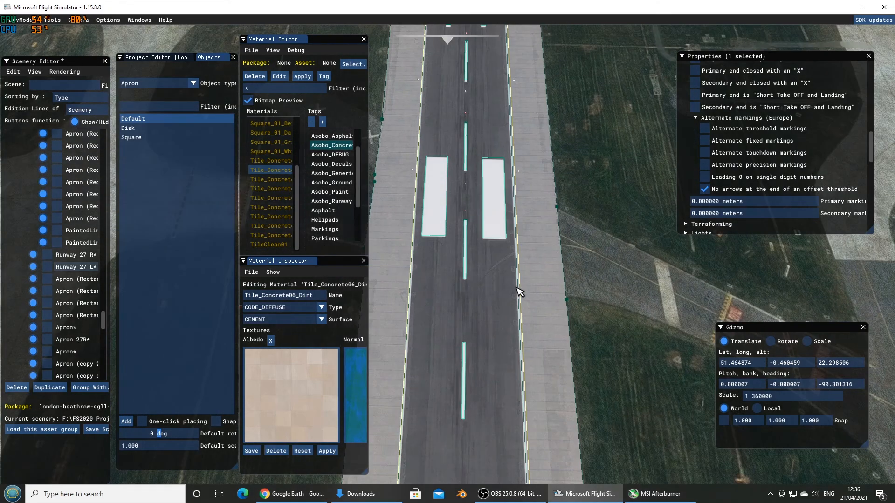
scroll(519, 292, down, 10)
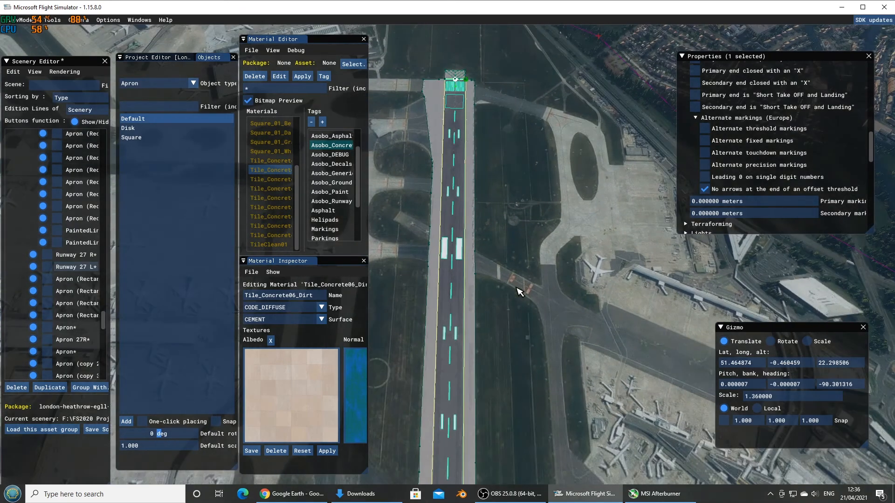
scroll(520, 292, down, 3)
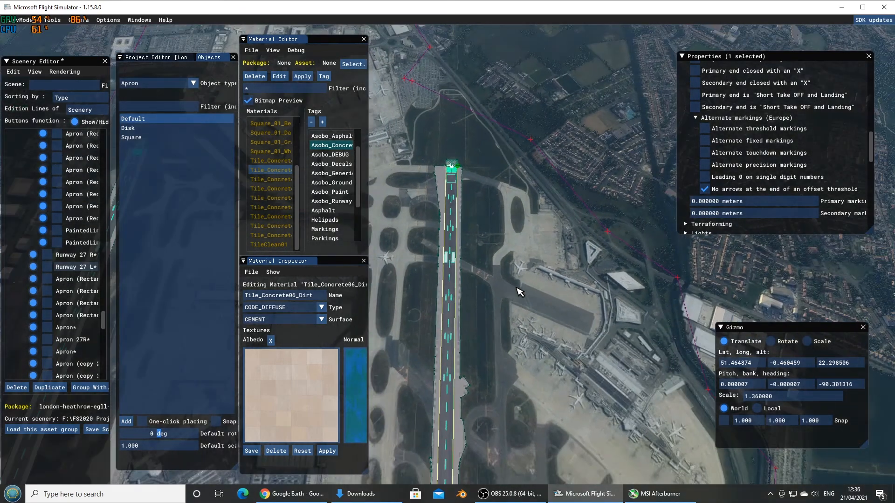
scroll(519, 292, up, 10)
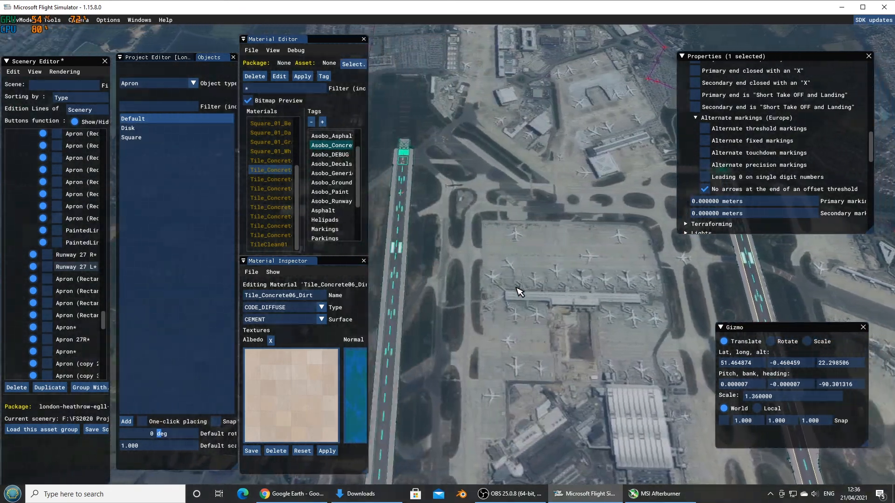
key(a)
key(s)
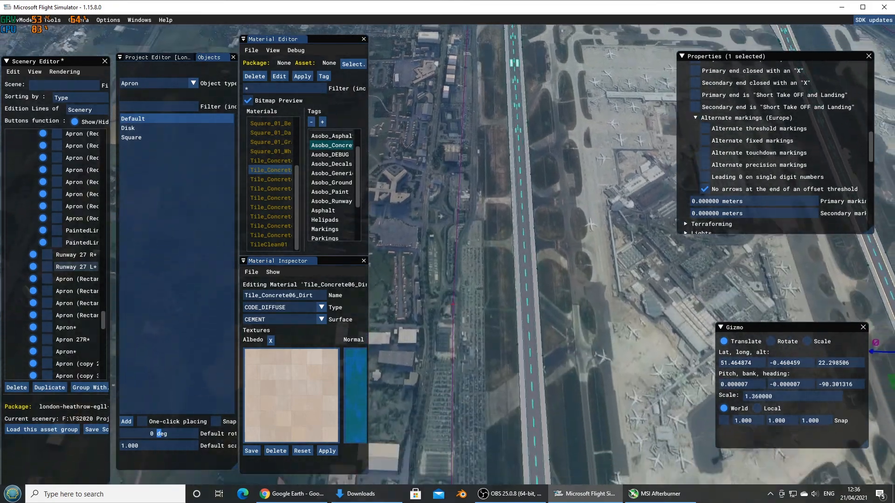
key(s)
key(d)
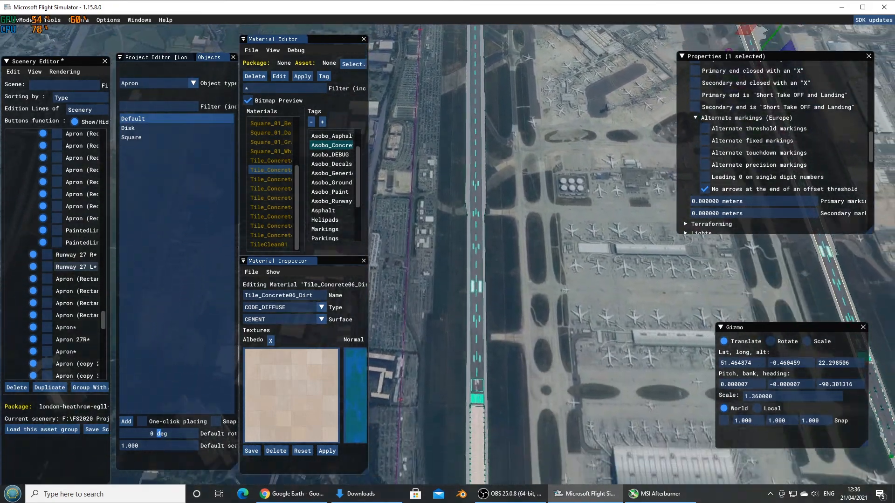
key(s)
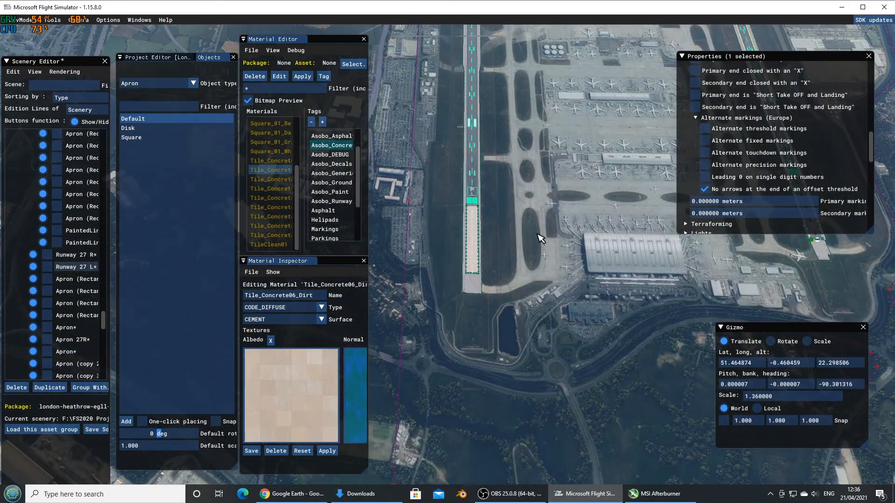
key(w)
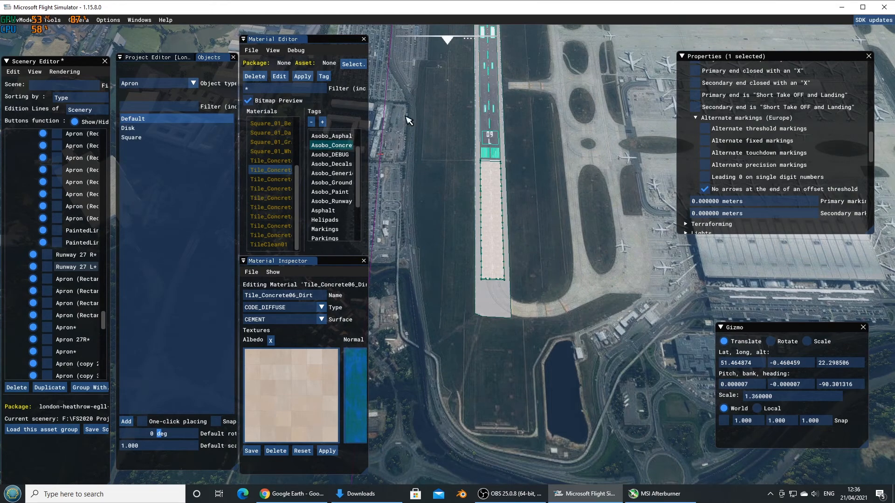
Close the Material Editor, widen the Project Editor and open the Inspector for the london-heathrow-egll-mkvy package
click(364, 39)
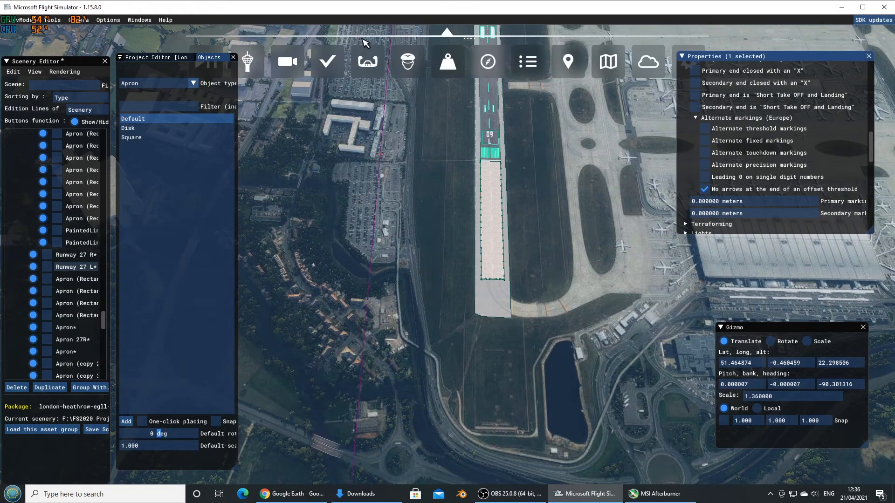
click(160, 57)
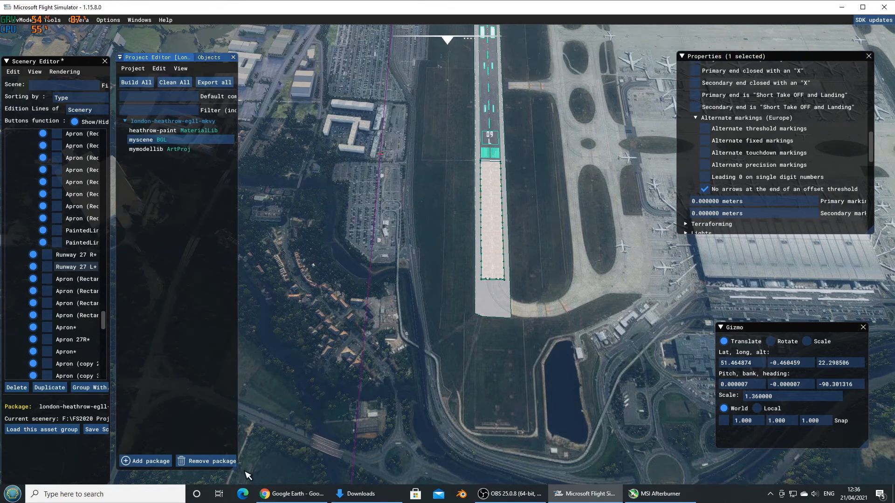
drag(239, 473, 334, 468)
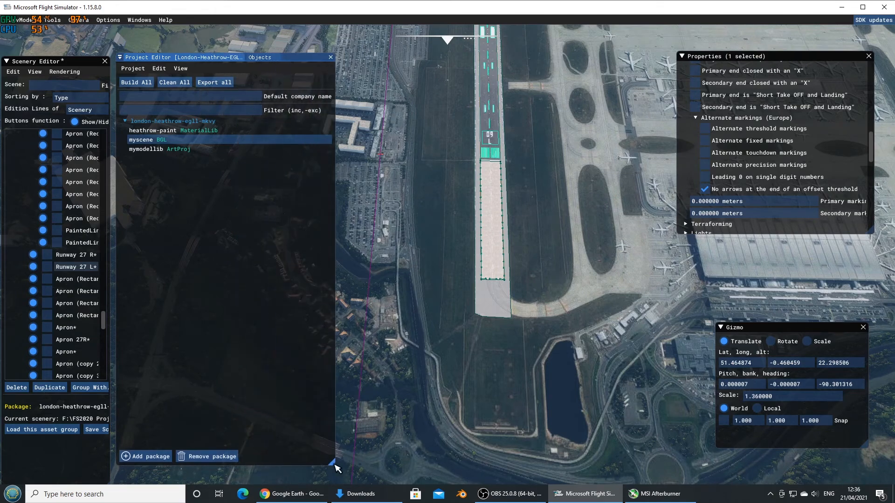
click(198, 122)
click(180, 69)
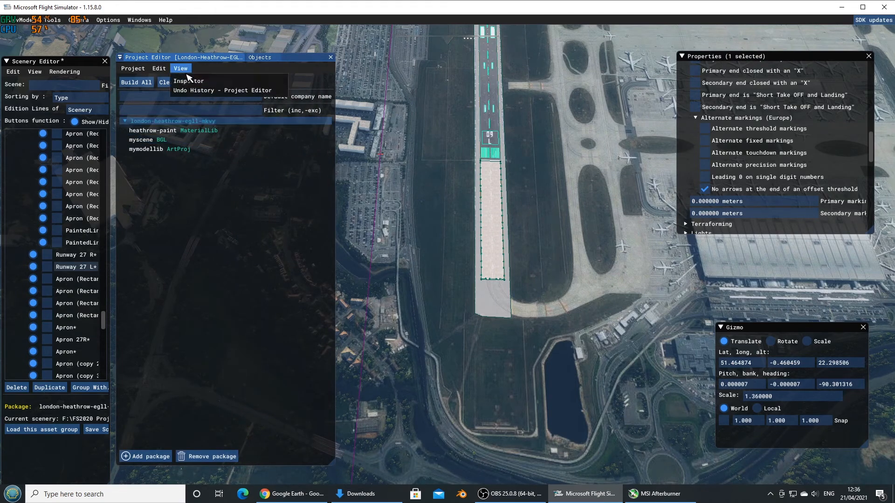
click(193, 82)
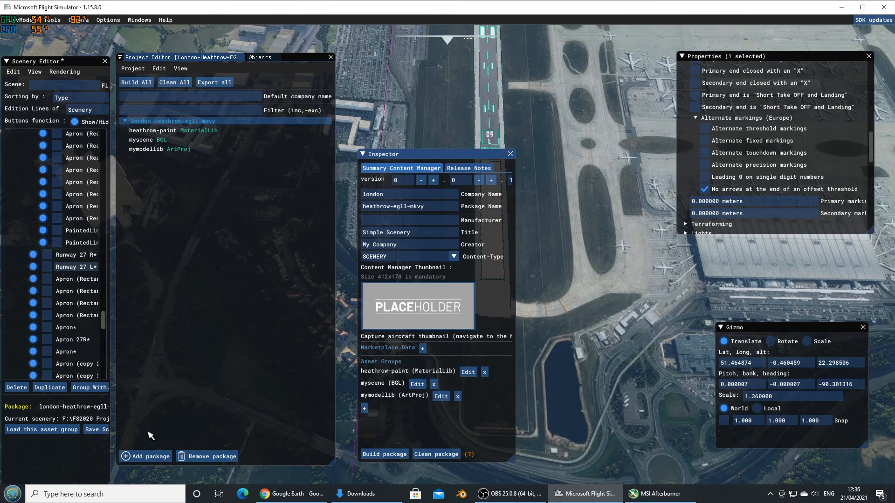
Save the scenery, build the london-heathrow-egll-mkvy package and dismiss the build console
click(92, 431)
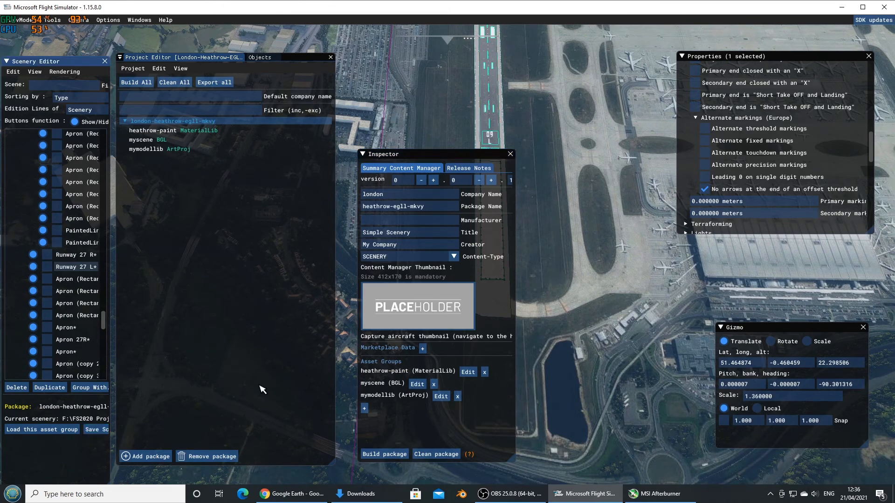
click(507, 496)
click(507, 496)
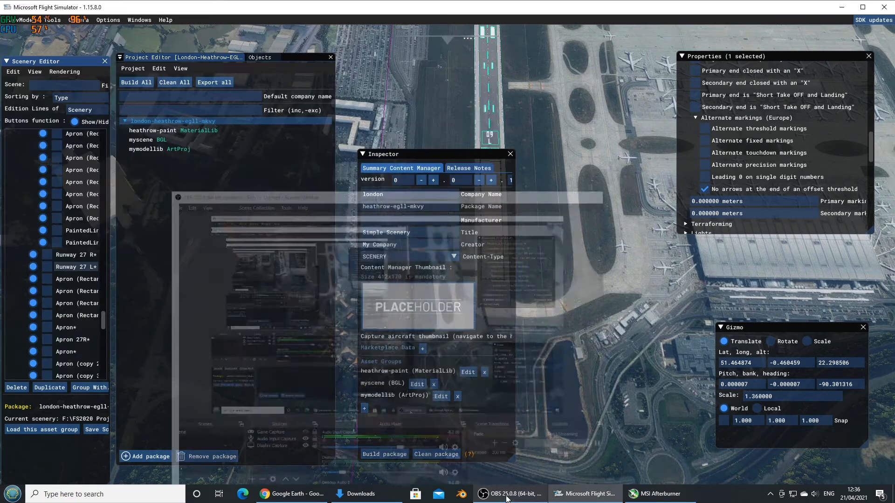
click(390, 455)
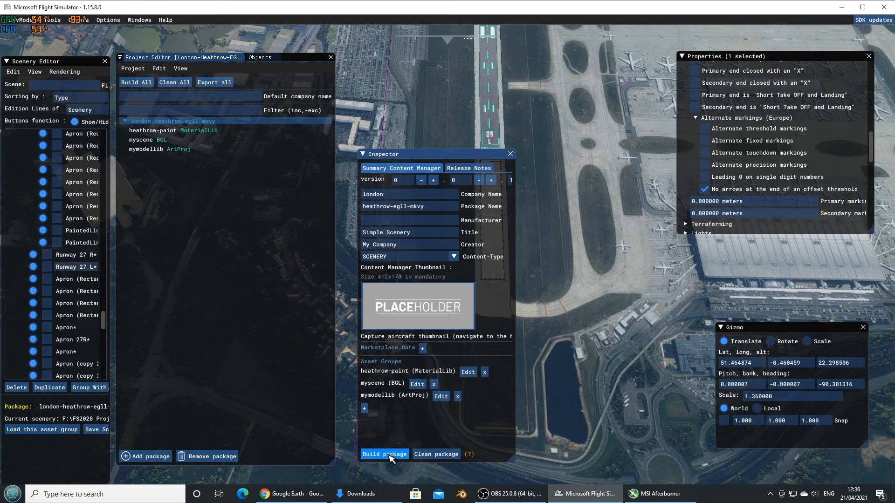
click(385, 455)
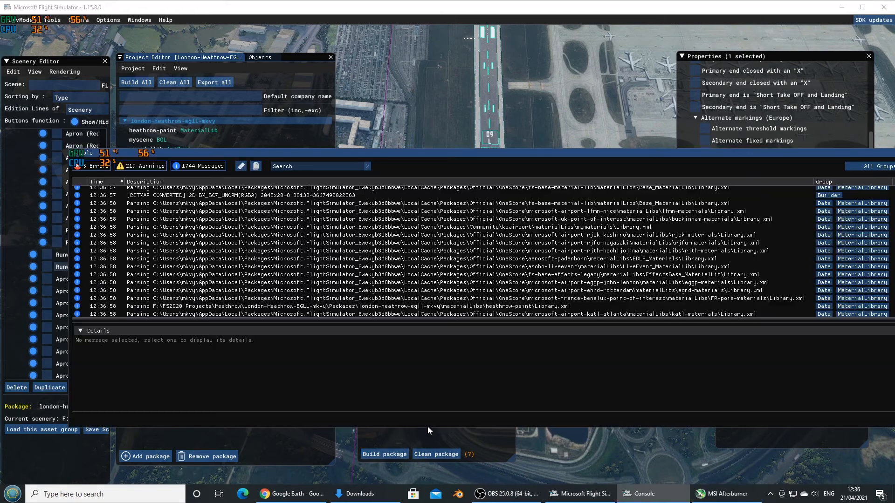
click(140, 19)
click(148, 32)
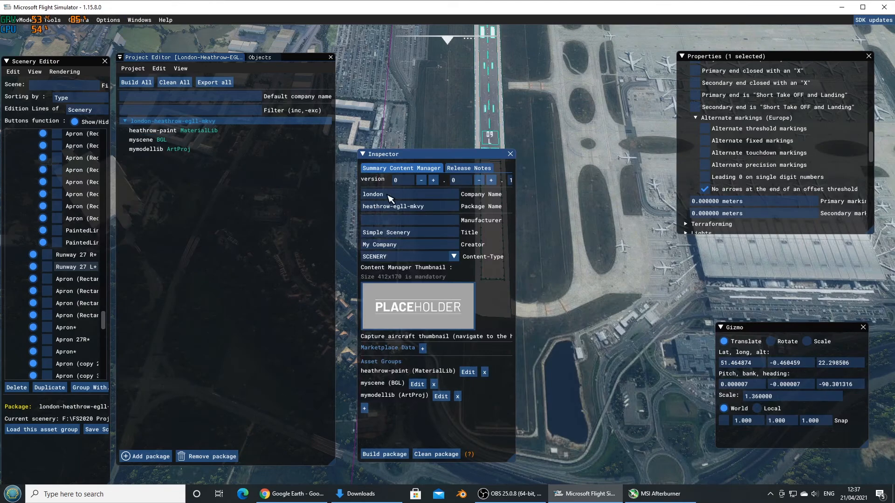
Widen the Inspector, raise the package version to 0.0.4 and save the scenery
drag(514, 462, 563, 465)
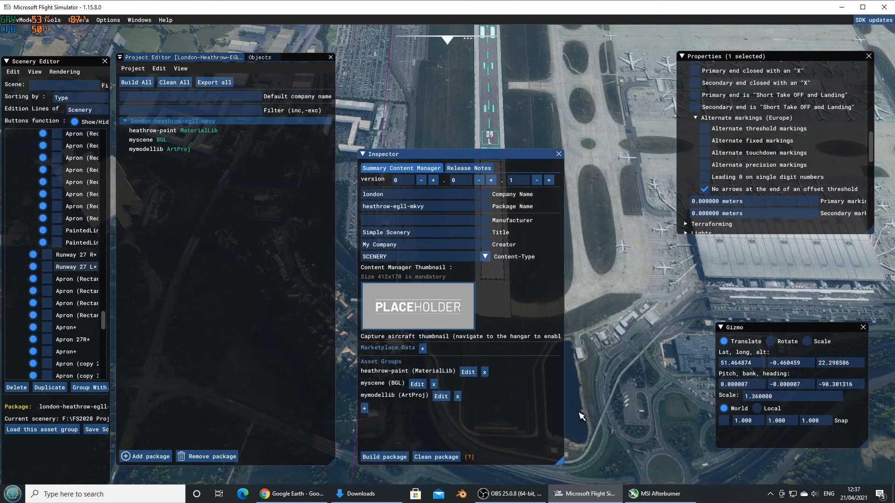
click(549, 180)
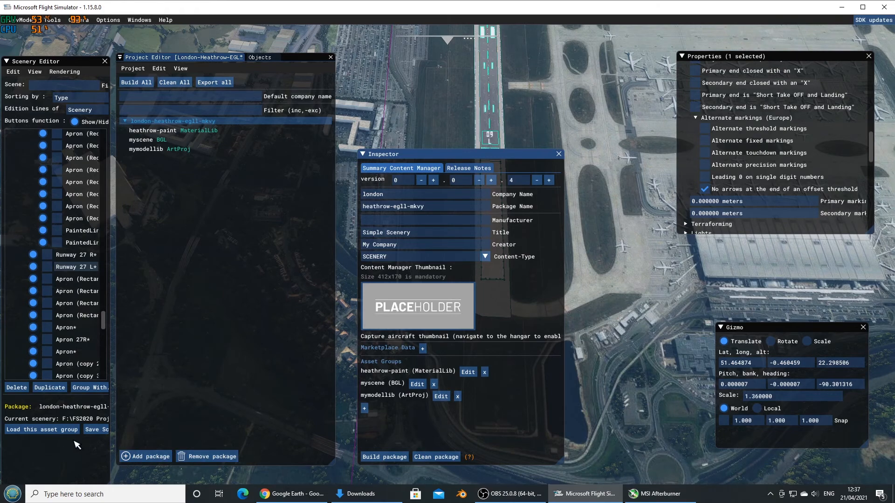
click(95, 430)
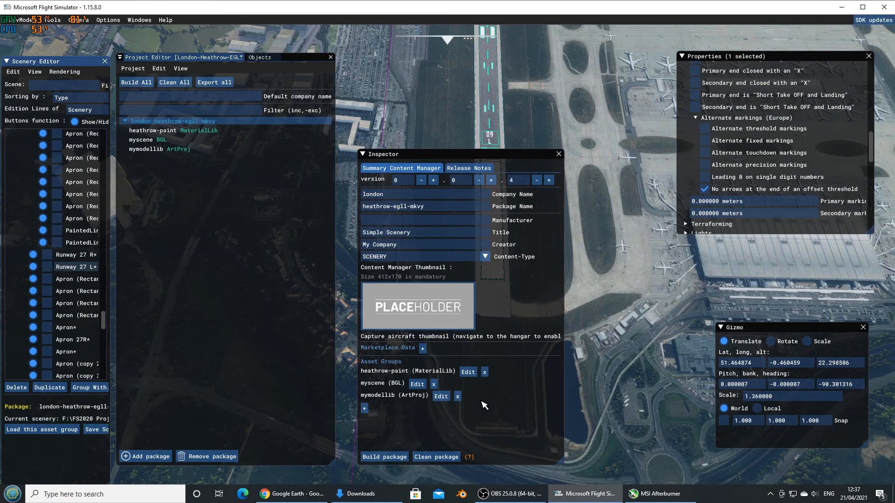
Rebuild the package with the project modifications saved, and close the console and the Inspector
click(387, 458)
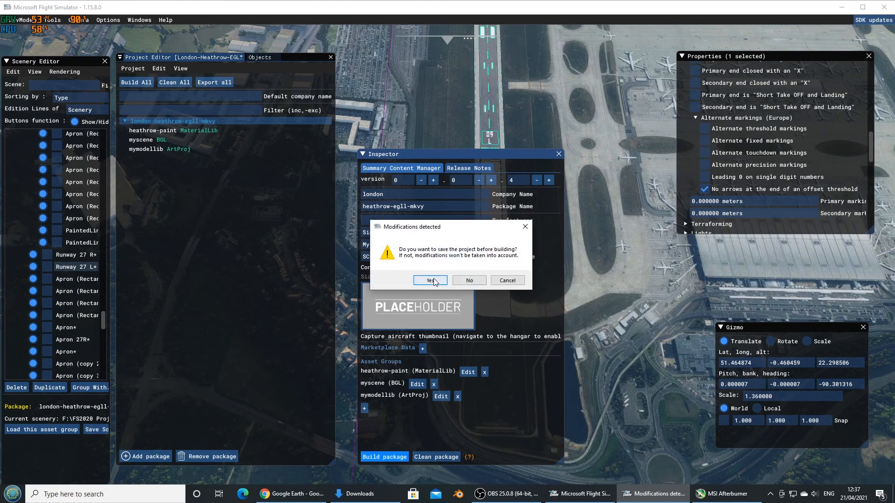
click(430, 282)
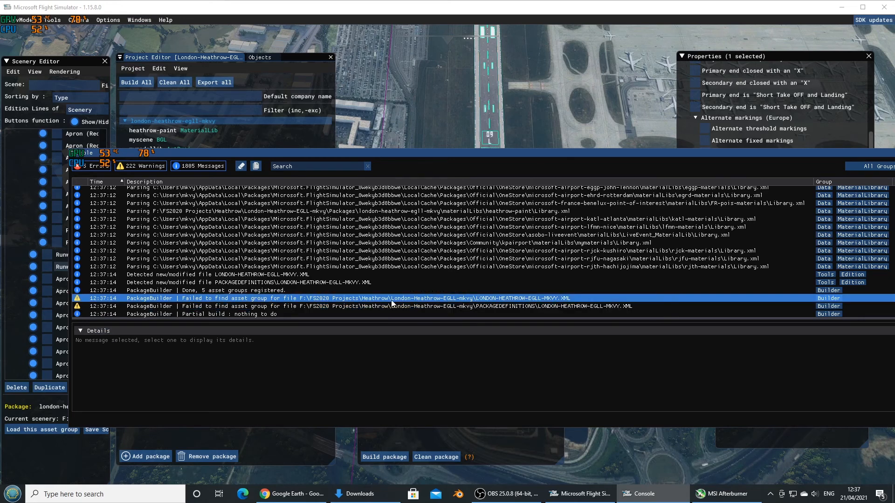
click(139, 20)
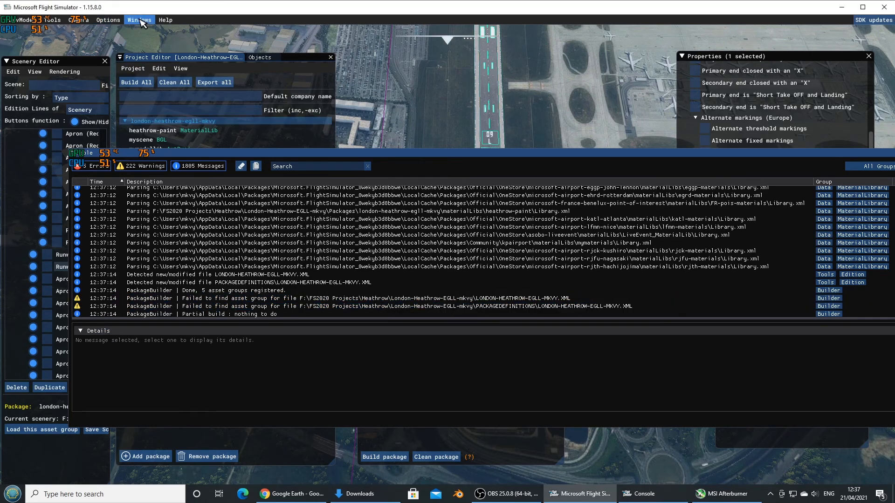
click(156, 36)
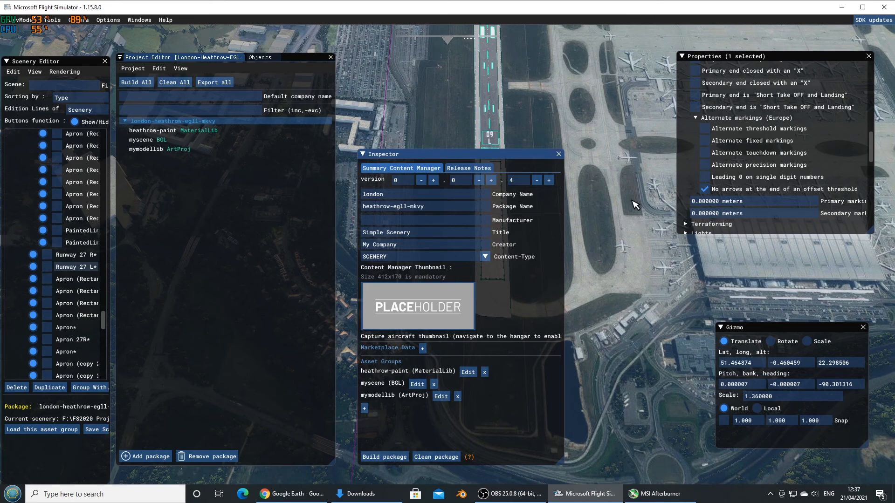
scroll(618, 227, down, 1)
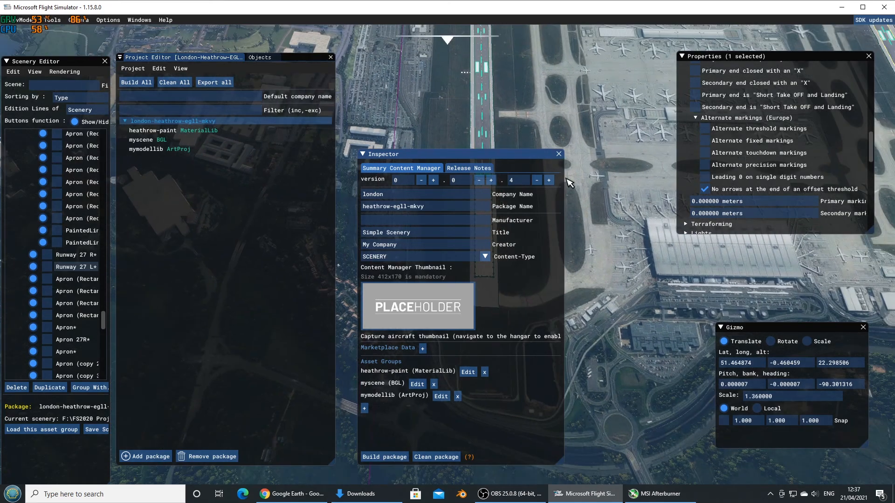
click(559, 155)
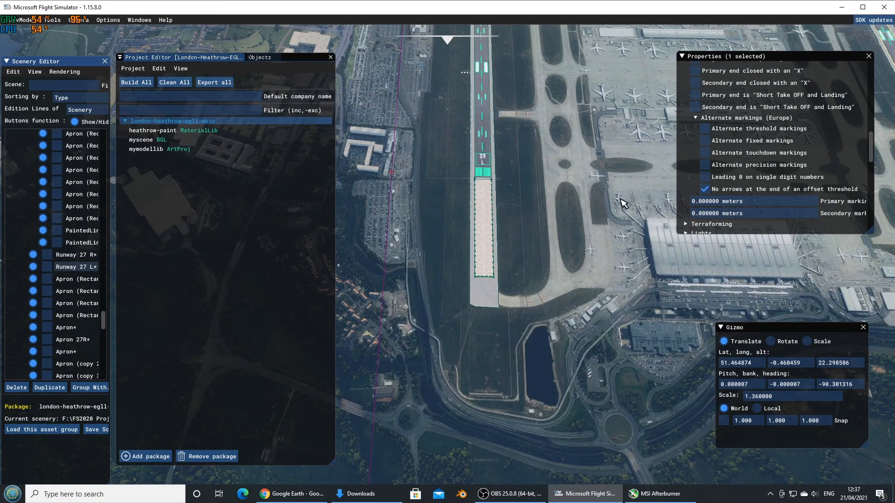
Examine the northern runway from its 09L threshold along to the 27R threshold markings and chevrons
scroll(621, 204, up, 1)
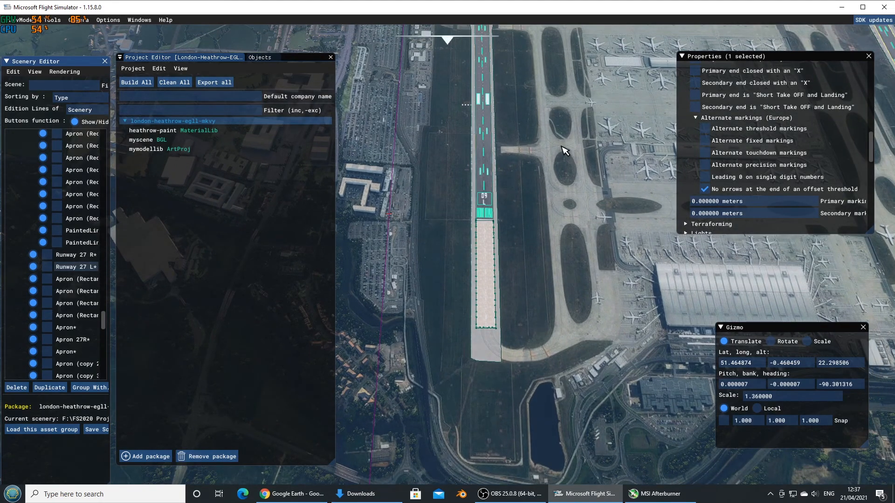
scroll(566, 162, down, 1)
key(w)
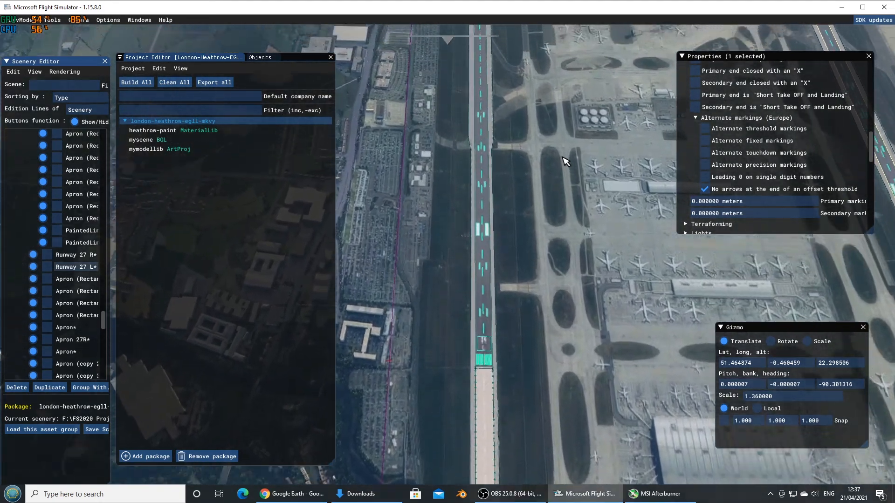
key(w)
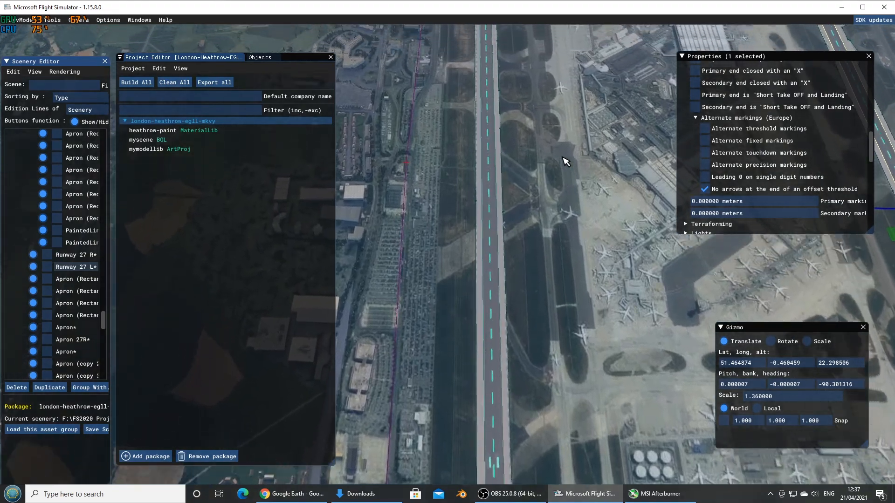
key(w)
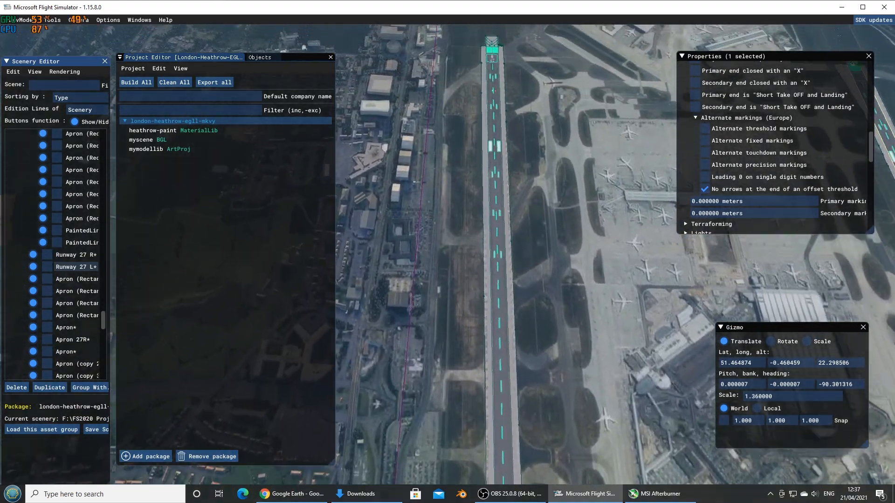
key(w)
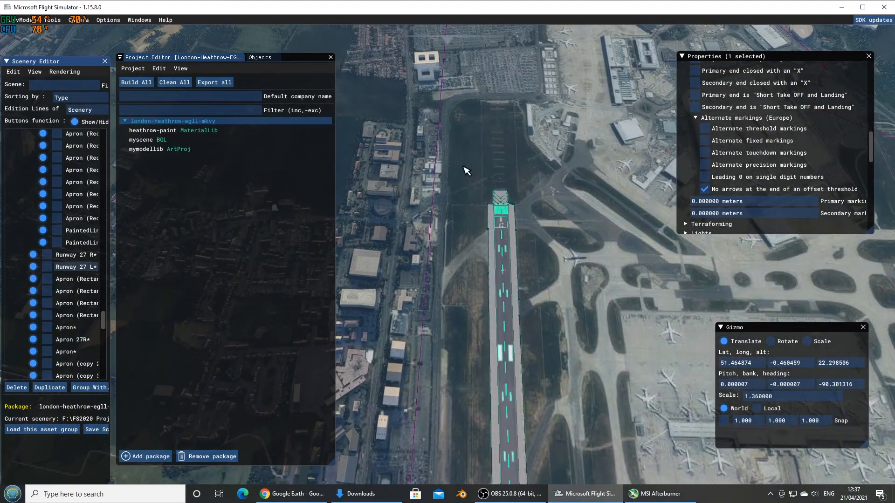
key(w)
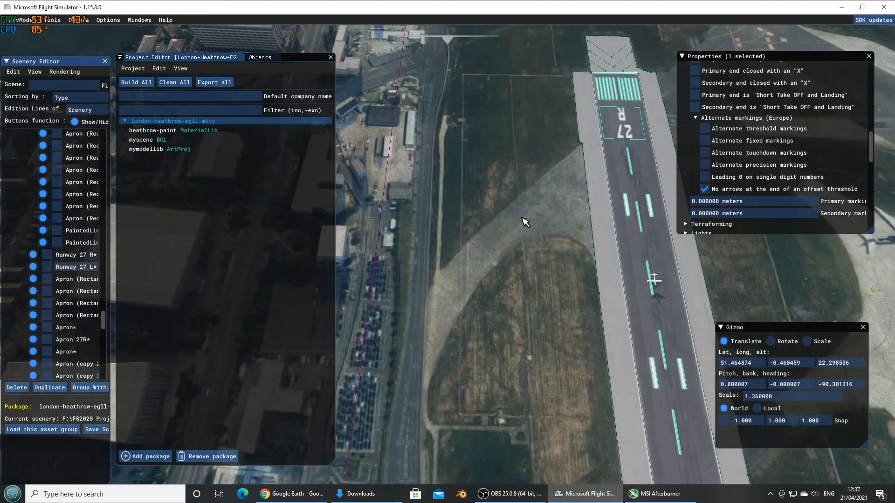
Examine the southern runway's surface and markings from the 27L threshold along to the 09R threshold, crossing over from 27R
key(d)
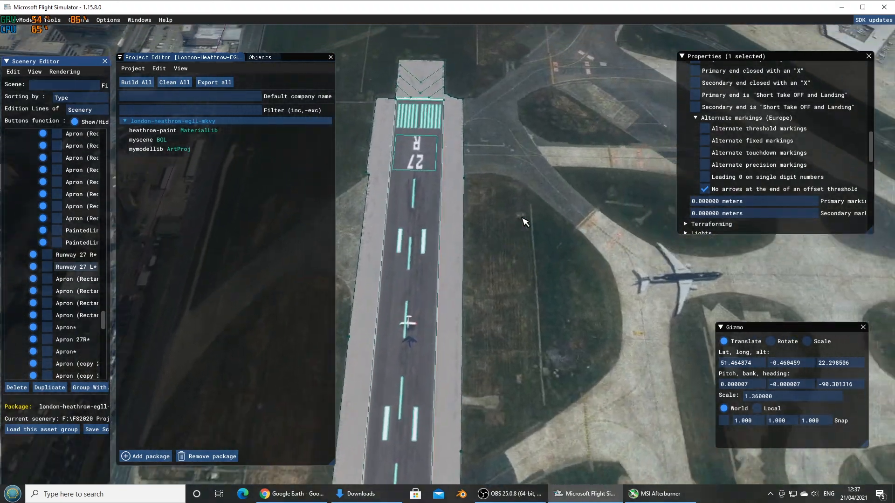
key(d)
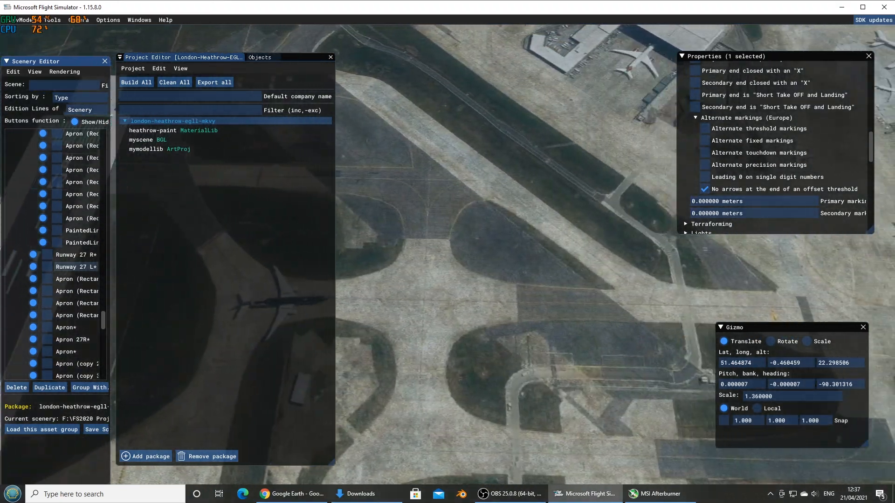
key(d)
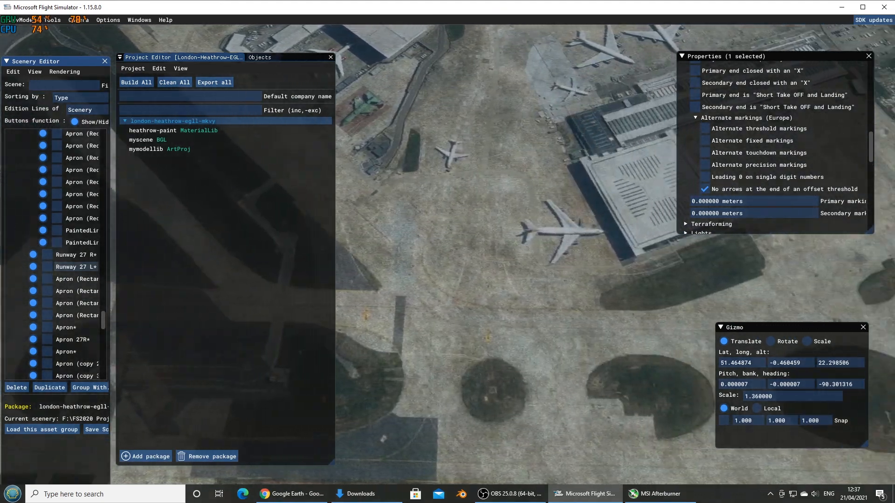
key(d)
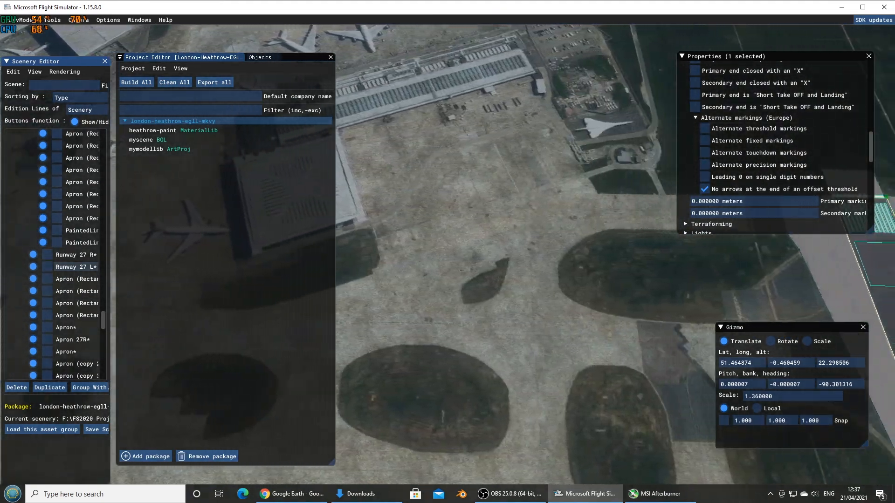
key(d)
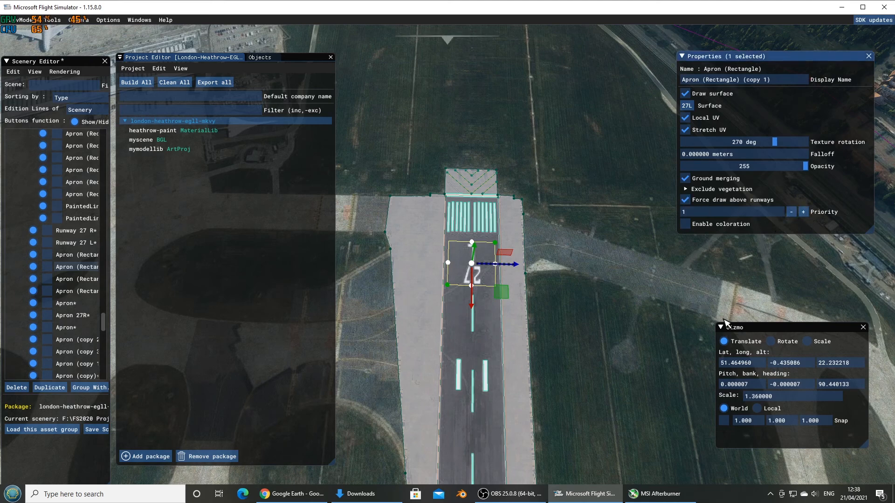
key(s)
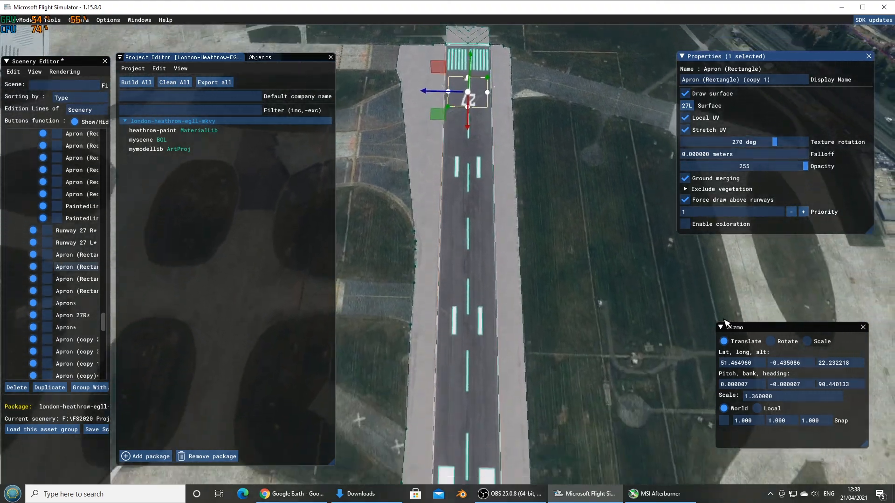
key(s)
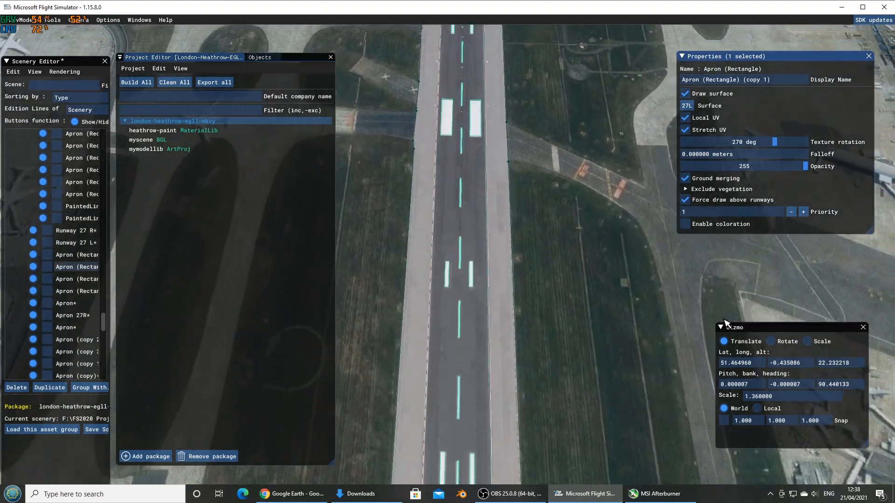
key(s)
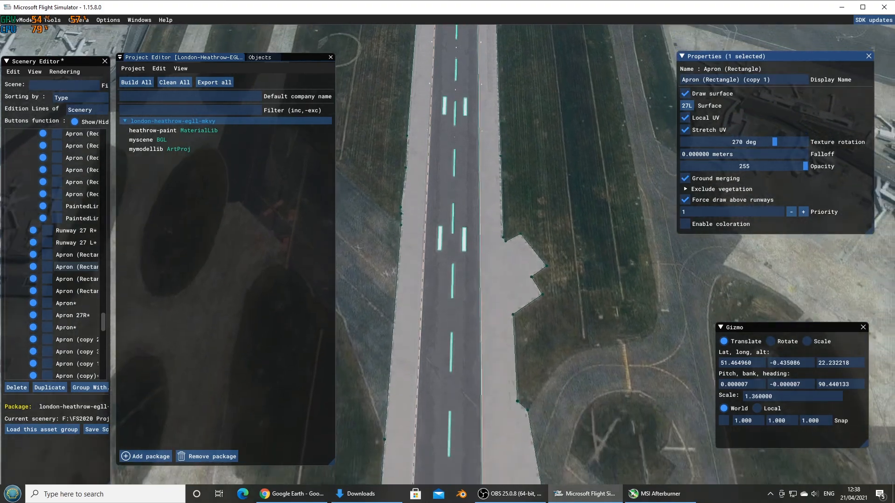
key(s)
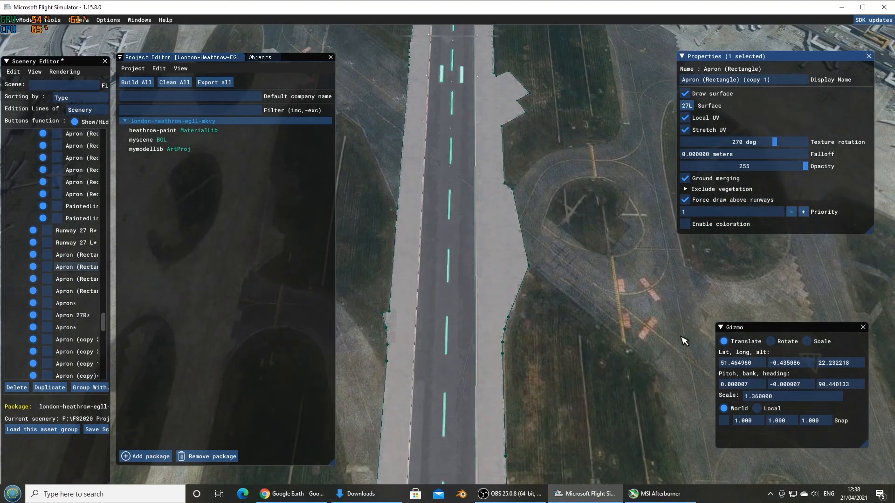
key(s)
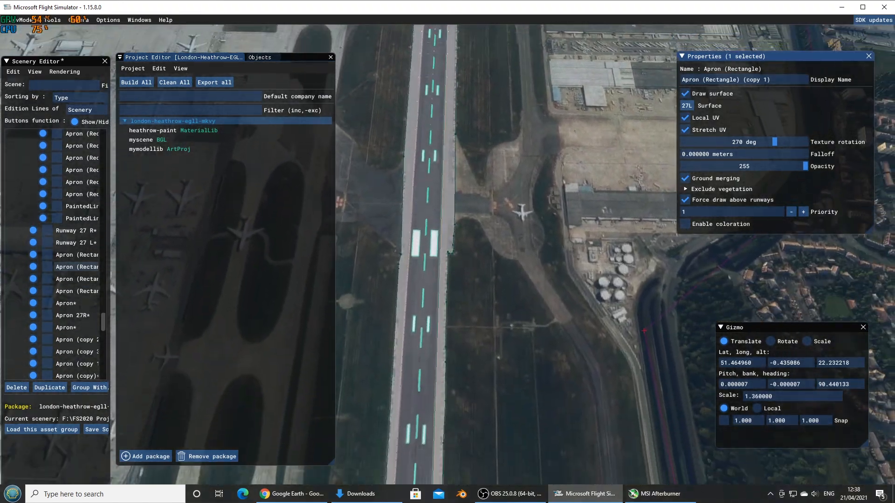
key(s)
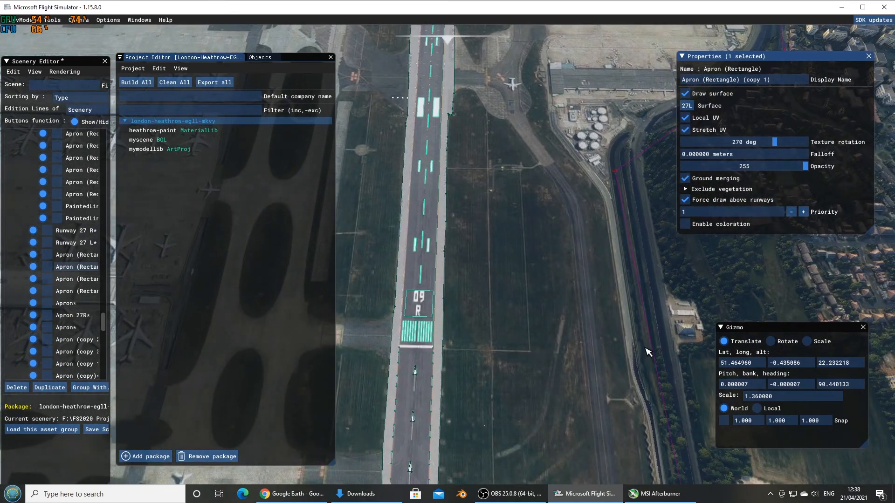
Inspect the northern runway's 09L threshold markings and the concrete section before them up close
key(a)
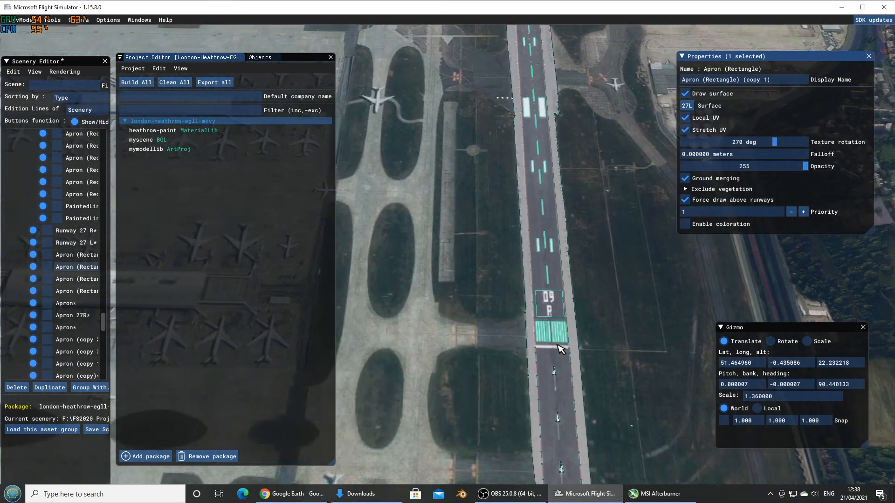
key(a)
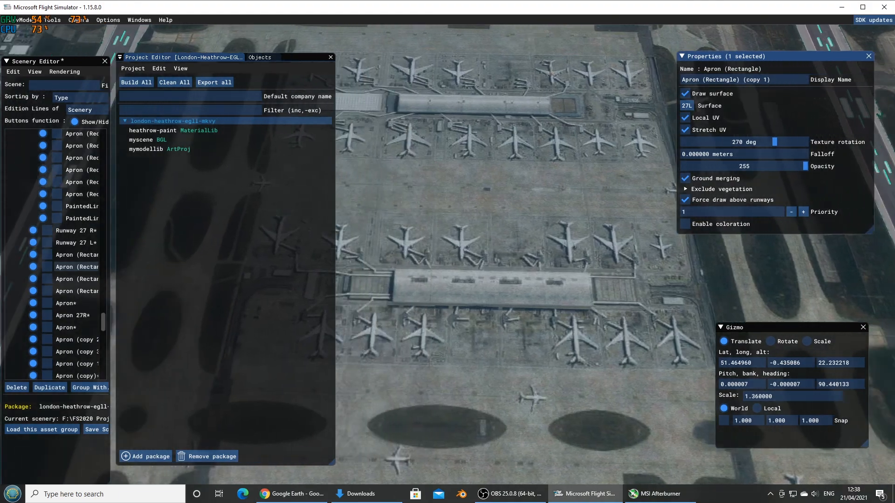
key(a)
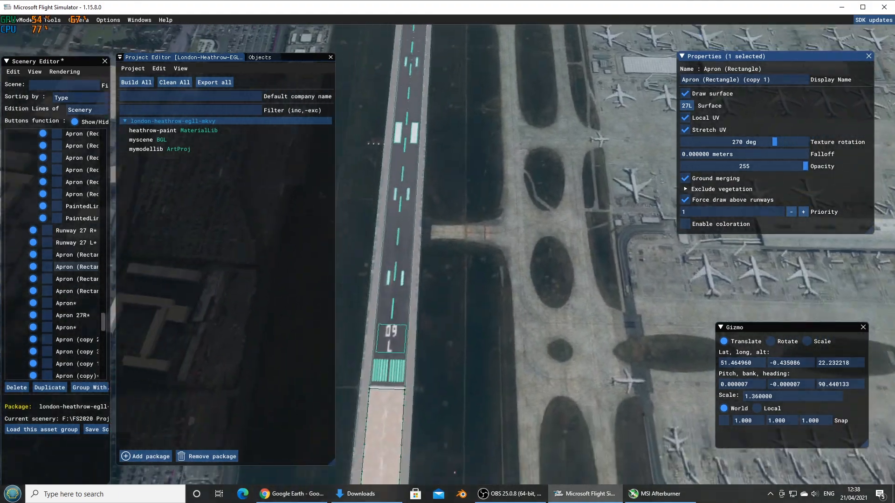
key(s)
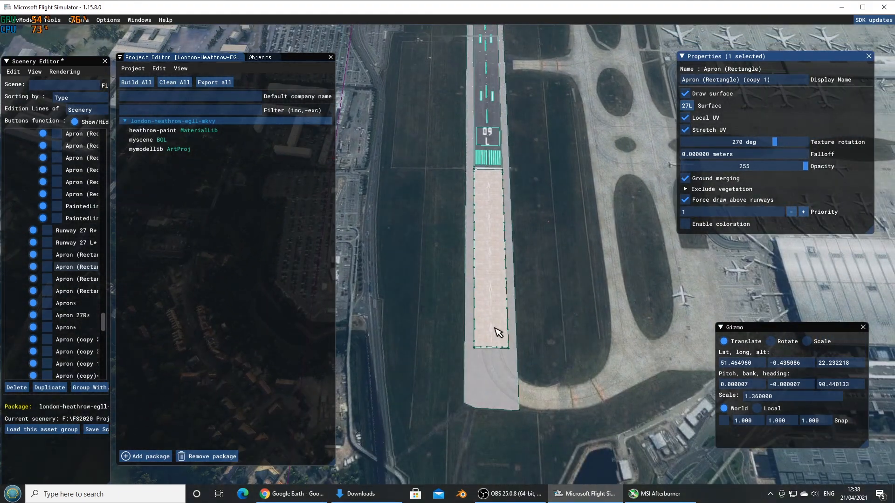
scroll(503, 316, up, 3)
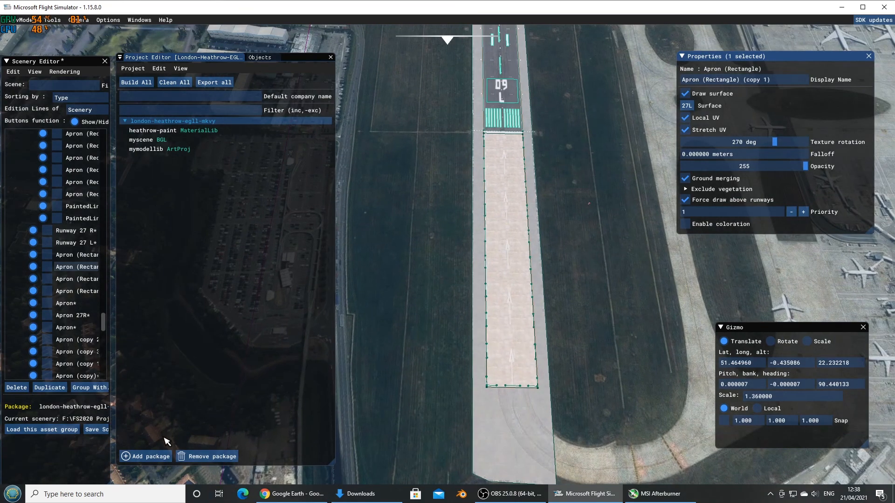
Save the scenery and rebuild the london-heathrow-egll-mkvy package, dismissing the build console
click(104, 430)
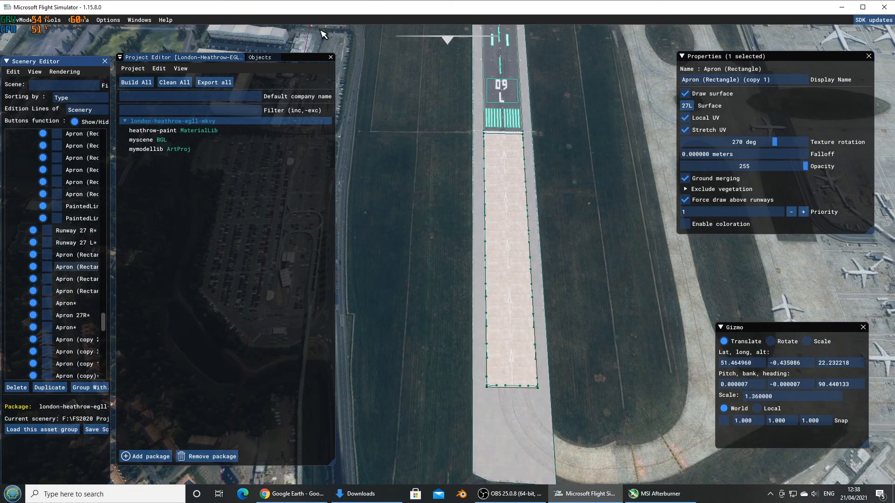
click(157, 57)
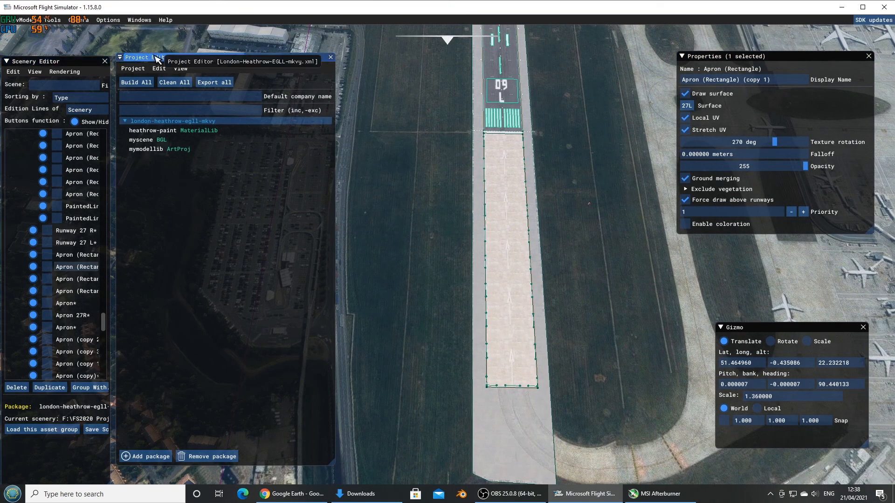
click(187, 70)
click(188, 81)
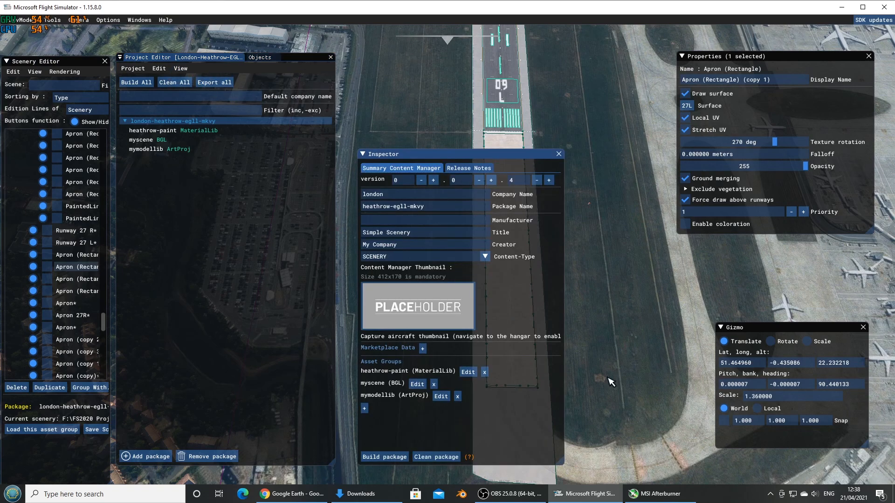
click(384, 458)
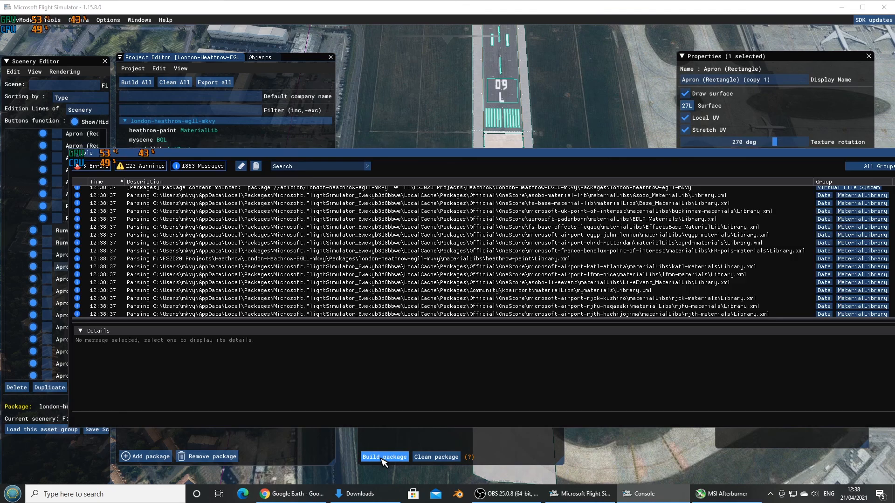
click(139, 19)
click(152, 33)
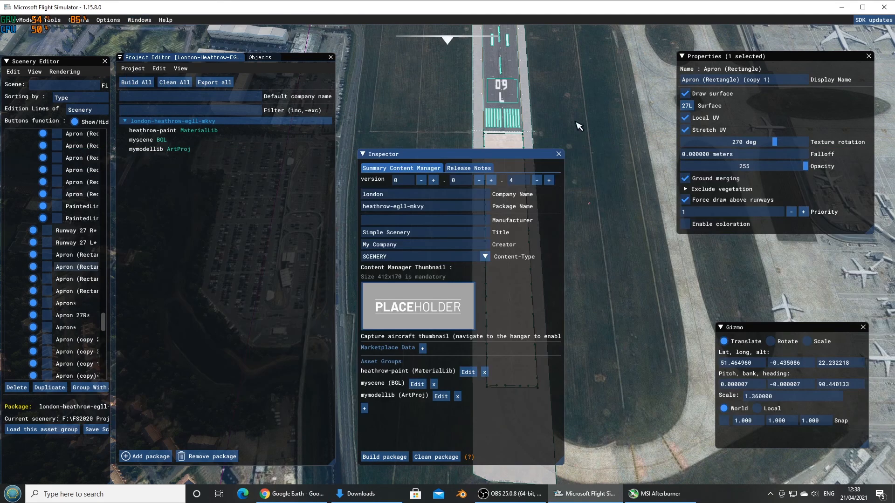